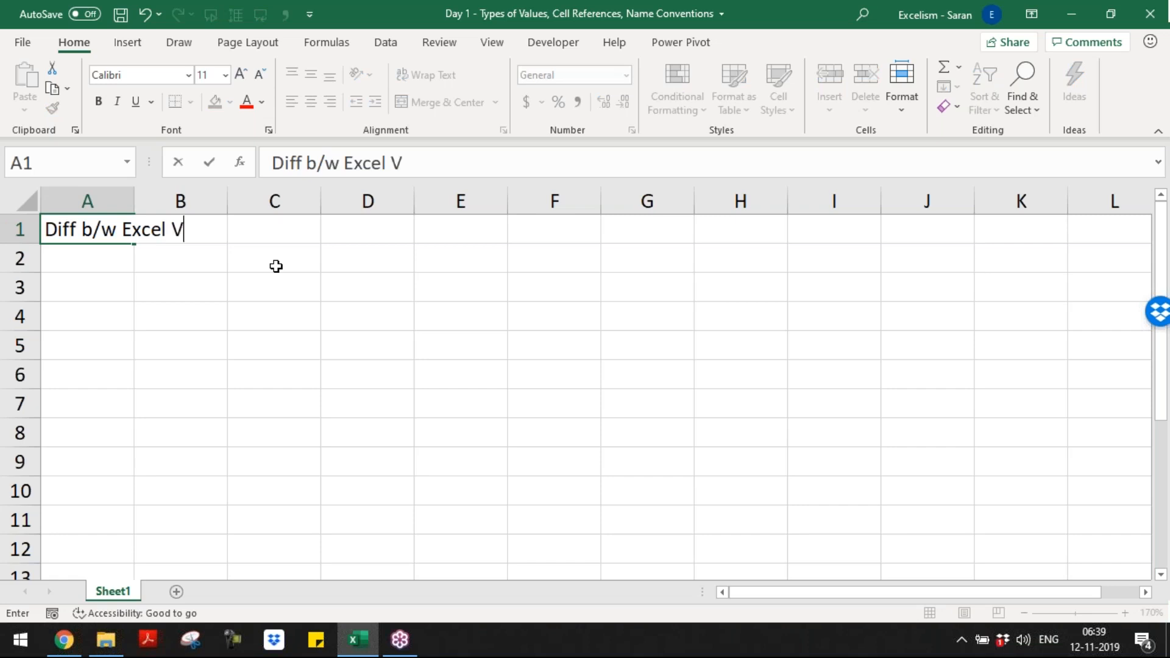
Step: Enter the topics "Diff b/w Excel Versions" in cell A1 and "Format Extentions" in cell A2
{"action": "key", "text": "BackSpace"}
{"action": "type", "text": "sions"}
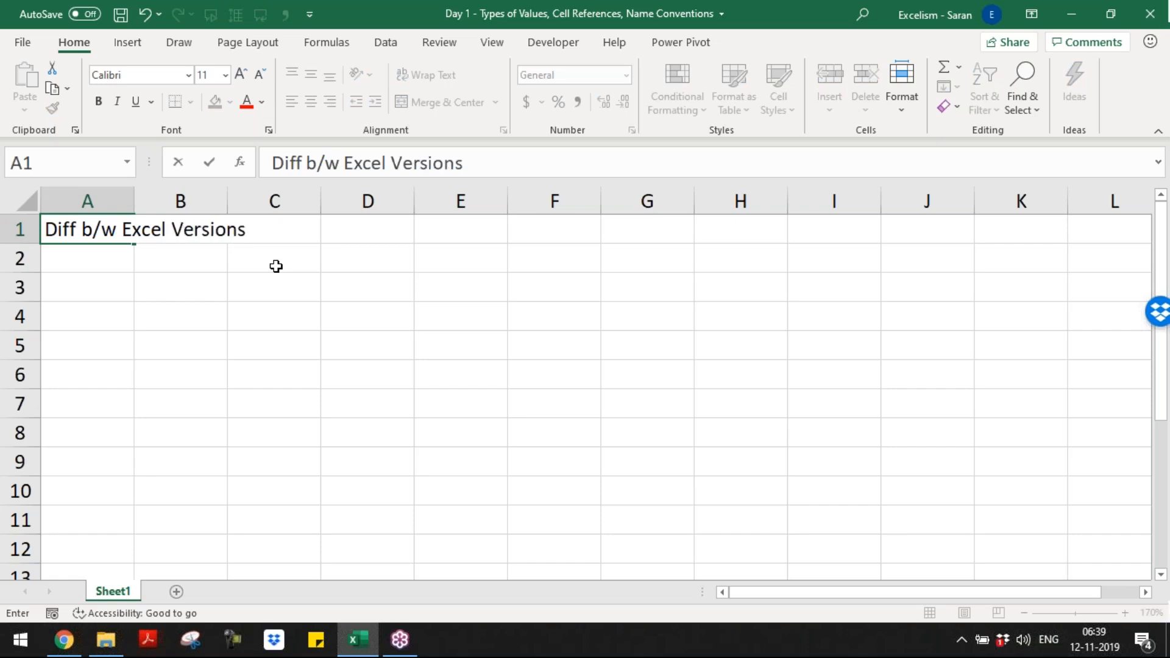
{"action": "key", "text": "Return"}
{"action": "type", "text": "Formt"}
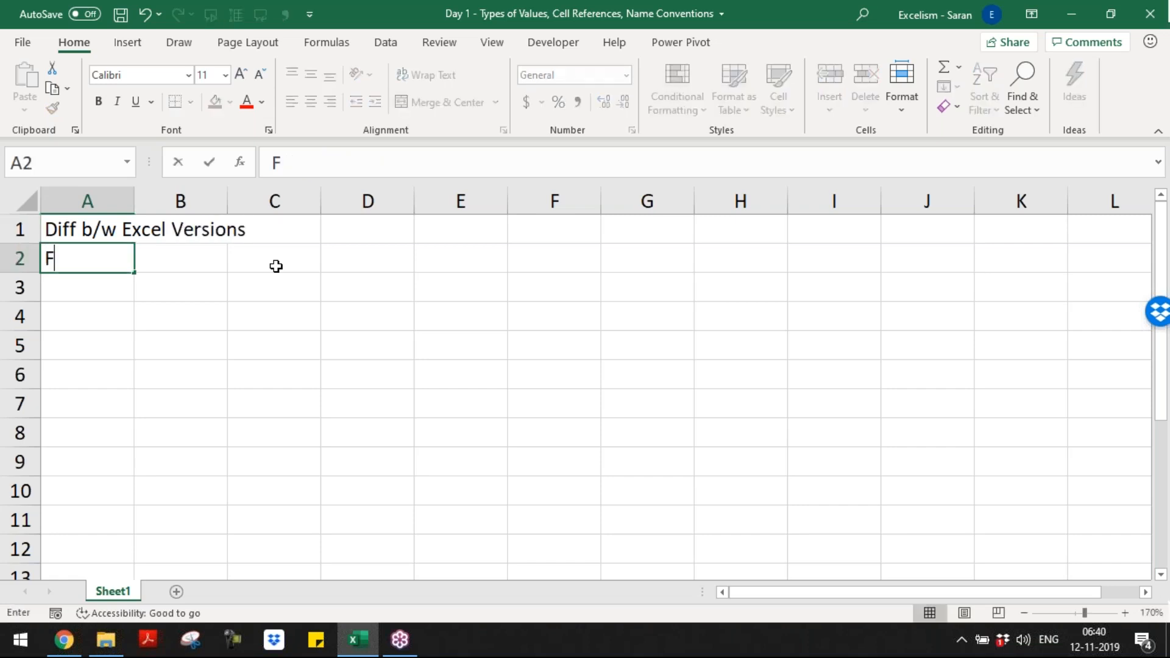
{"action": "key", "text": "BackSpace"}
{"action": "key", "text": "BackSpace"}
{"action": "type", "text": "at E"}
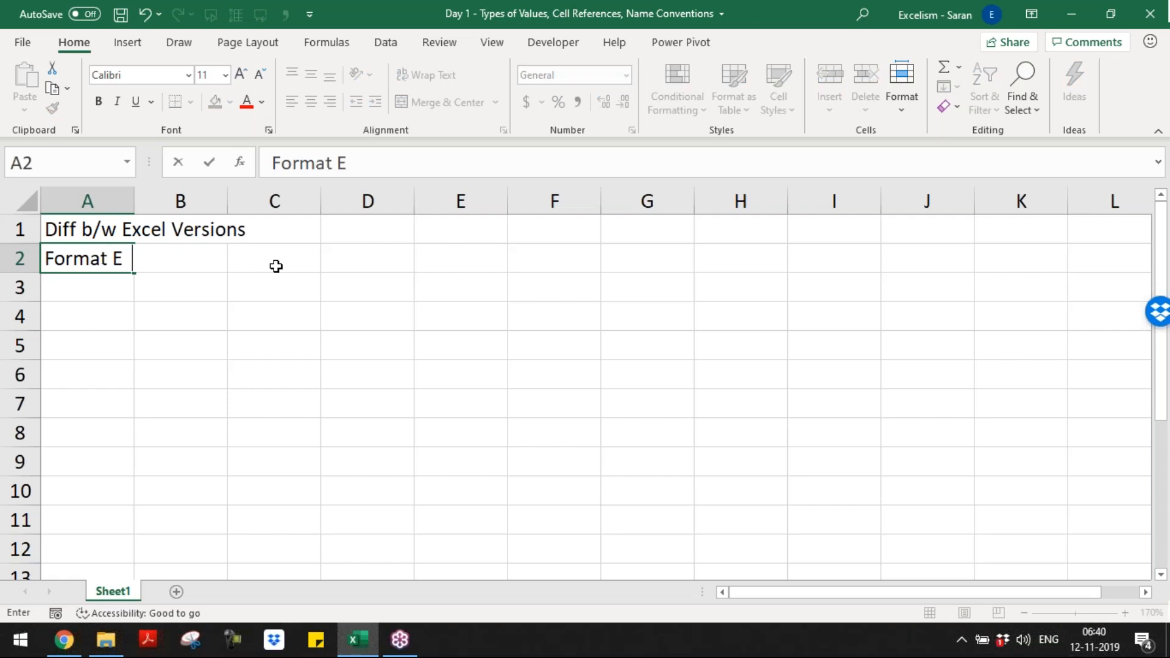
{"action": "type", "text": "xtentions"}
{"action": "key", "text": "Return"}
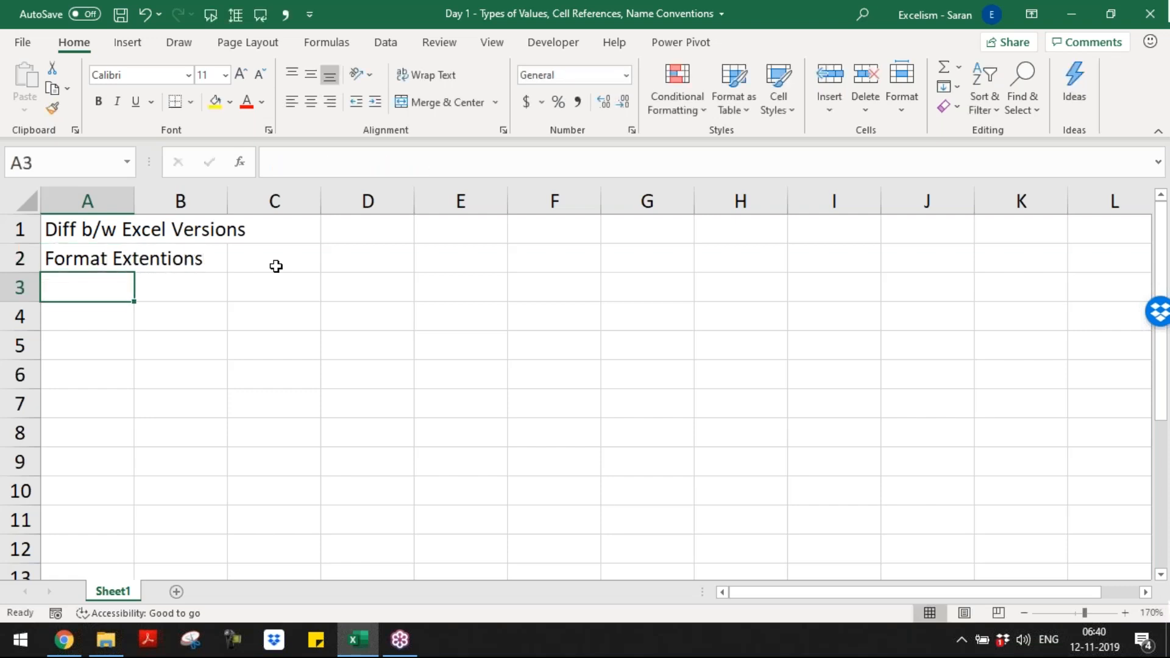
Step: Enter the topic "Difference Types of Values" in cell A3
{"action": "type", "text": "Differen"}
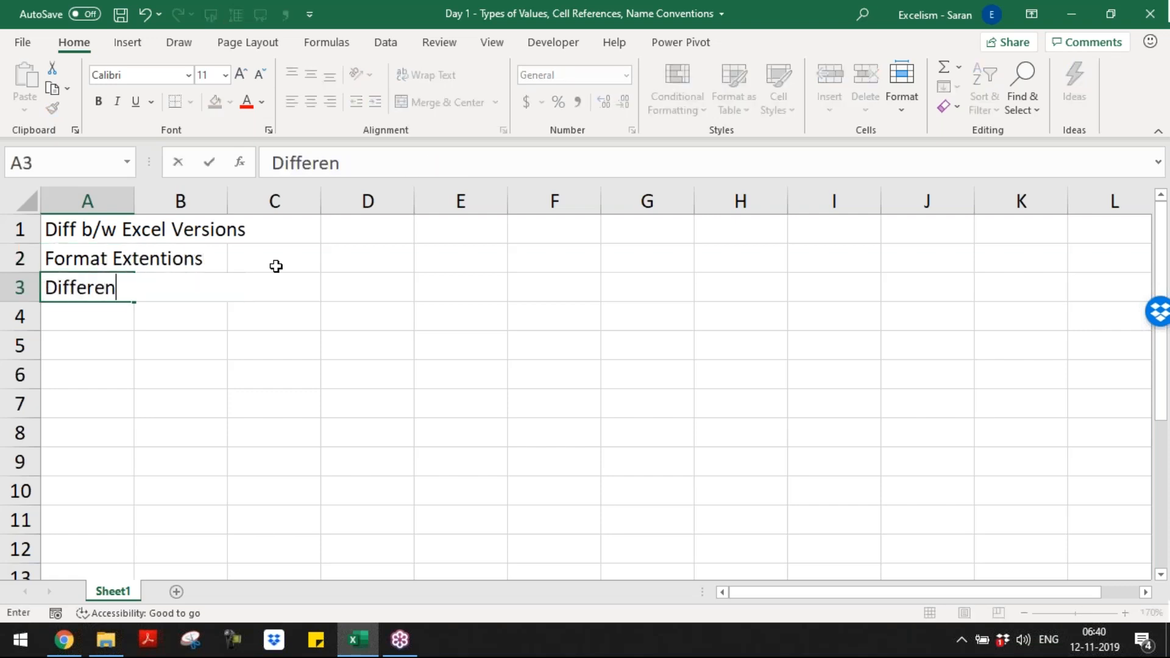
{"action": "type", "text": "ce Types of Values"}
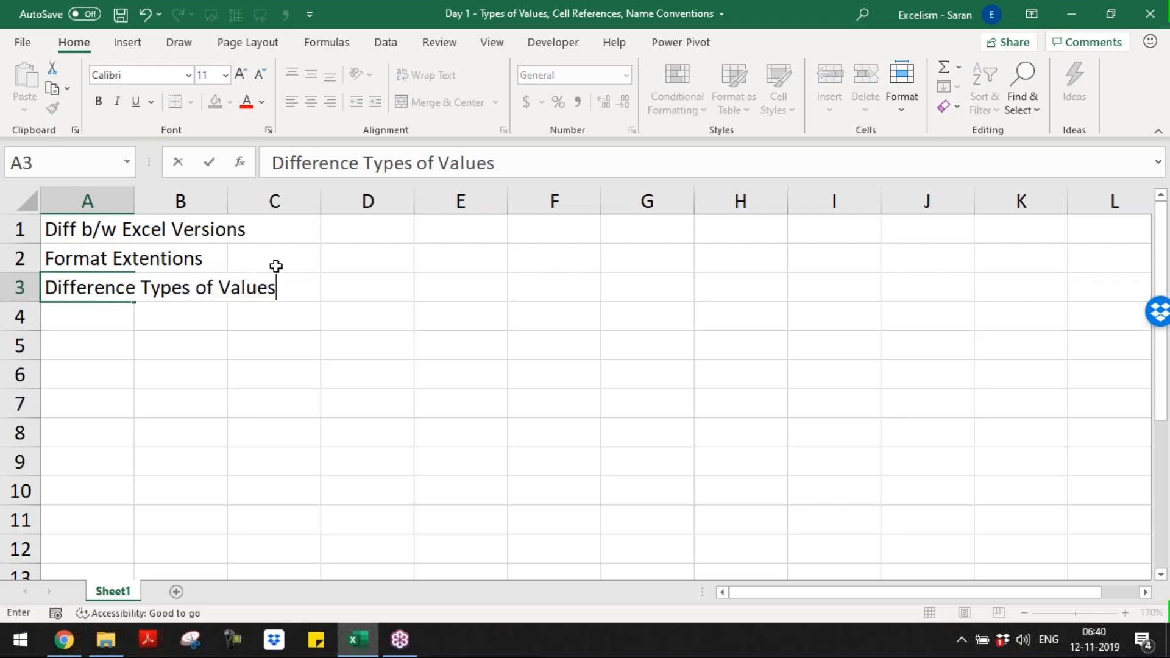
{"action": "key", "text": "Return"}
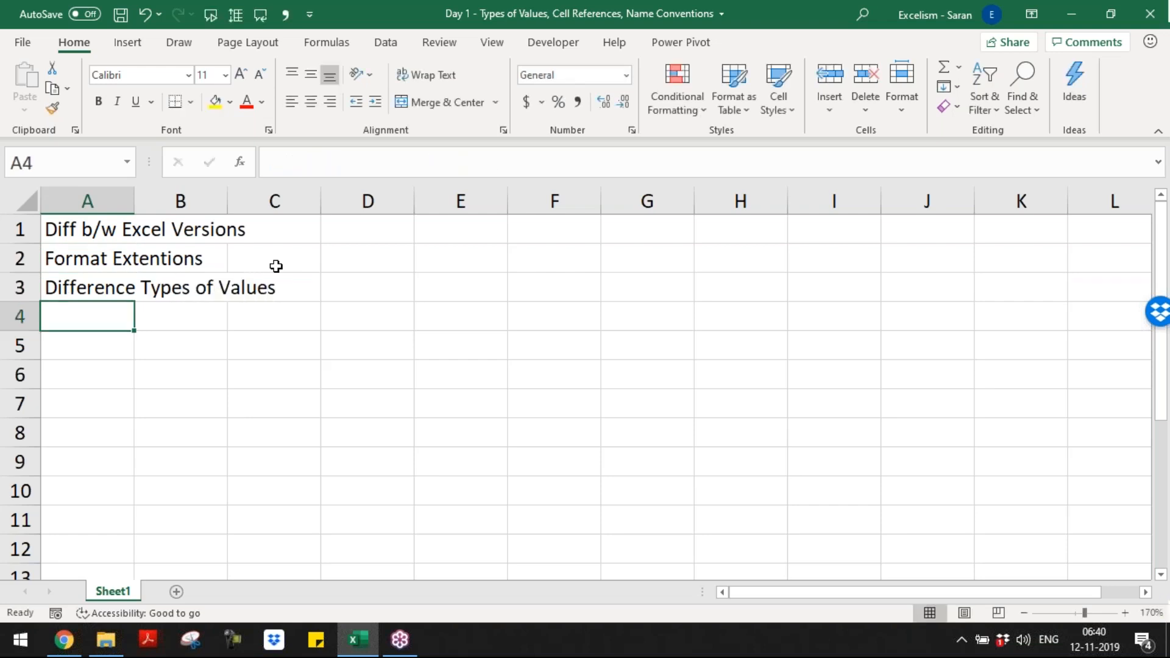
Step: Enter the topic "Different Types of Cell Reference" in cell A4
{"action": "type", "text": "Difference"}
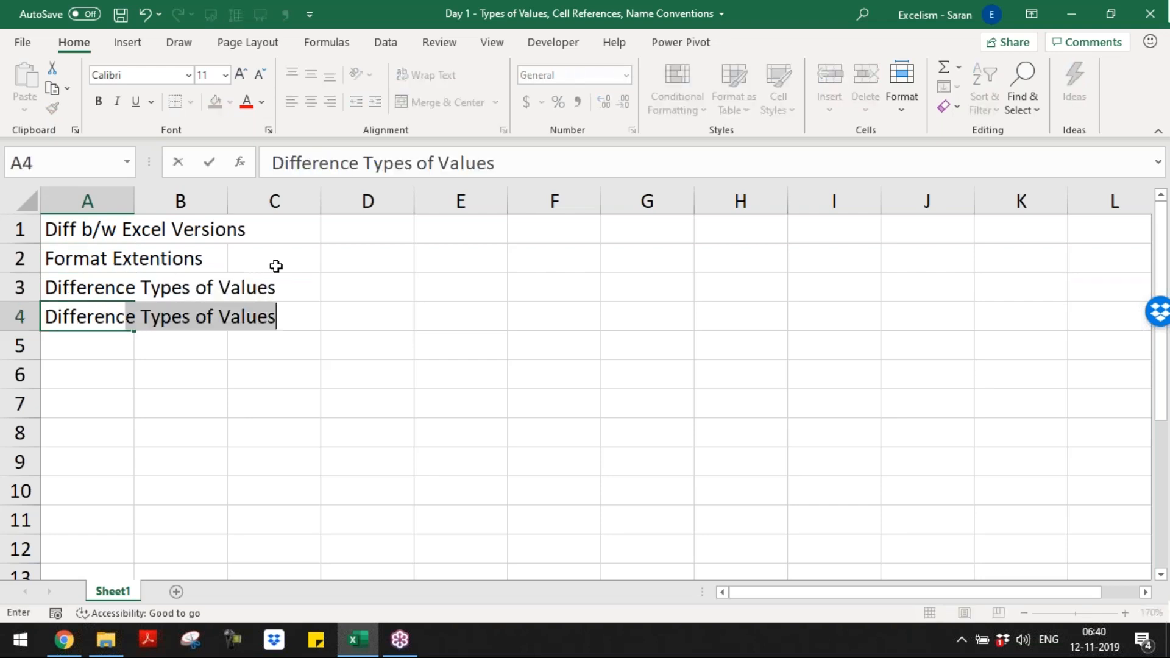
{"action": "key", "text": "BackSpace"}
{"action": "key", "text": "BackSpace"}
{"action": "type", "text": "t Ty"}
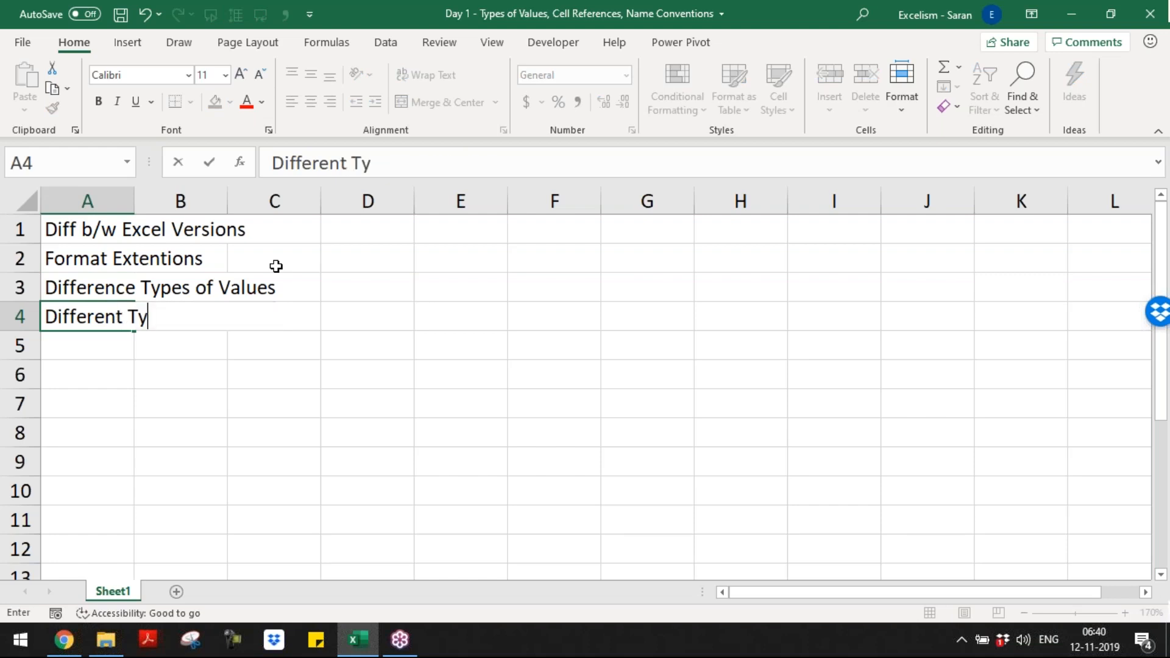
{"action": "type", "text": "pe s of e"}
{"action": "key", "text": "BackSpace"}
{"action": "type", "text": "CEll"}
{"action": "key", "text": "Left"}
{"action": "key", "text": "Left"}
{"action": "key", "text": "BackSpace"}
{"action": "type", "text": "e"}
{"action": "key", "text": "End"}
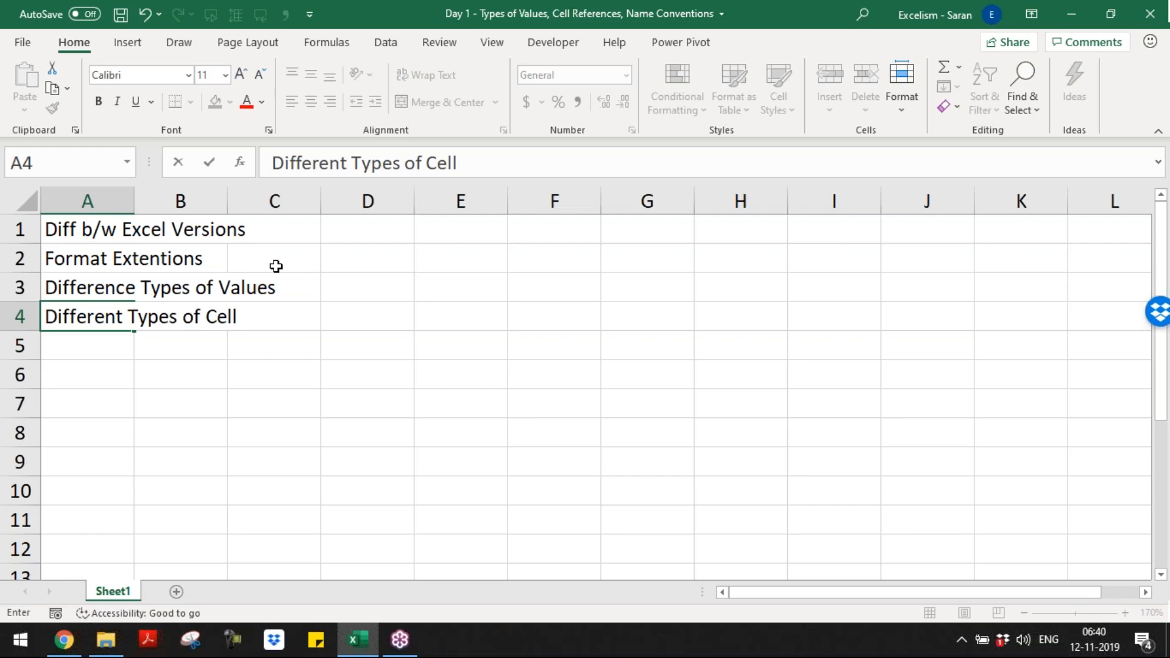
{"action": "type", "text": "Reference"}
{"action": "key", "text": "Return"}
Step: Correct the first word of the topic in cell A3 to "Different"
{"action": "key", "text": "Up"}
{"action": "key", "text": "Up"}
{"action": "key", "text": "F2"}
{"action": "key", "text": "Home"}
{"action": "key", "text": "Right"}
{"action": "key", "text": "Right"}
{"action": "key", "text": "Right"}
{"action": "key", "text": "Right"}
{"action": "key", "text": "Right"}
{"action": "key", "text": "Right"}
{"action": "key", "text": "Right"}
{"action": "key", "text": "Right"}
{"action": "key", "text": "shift+Right"}
{"action": "key", "text": "shift+Right"}
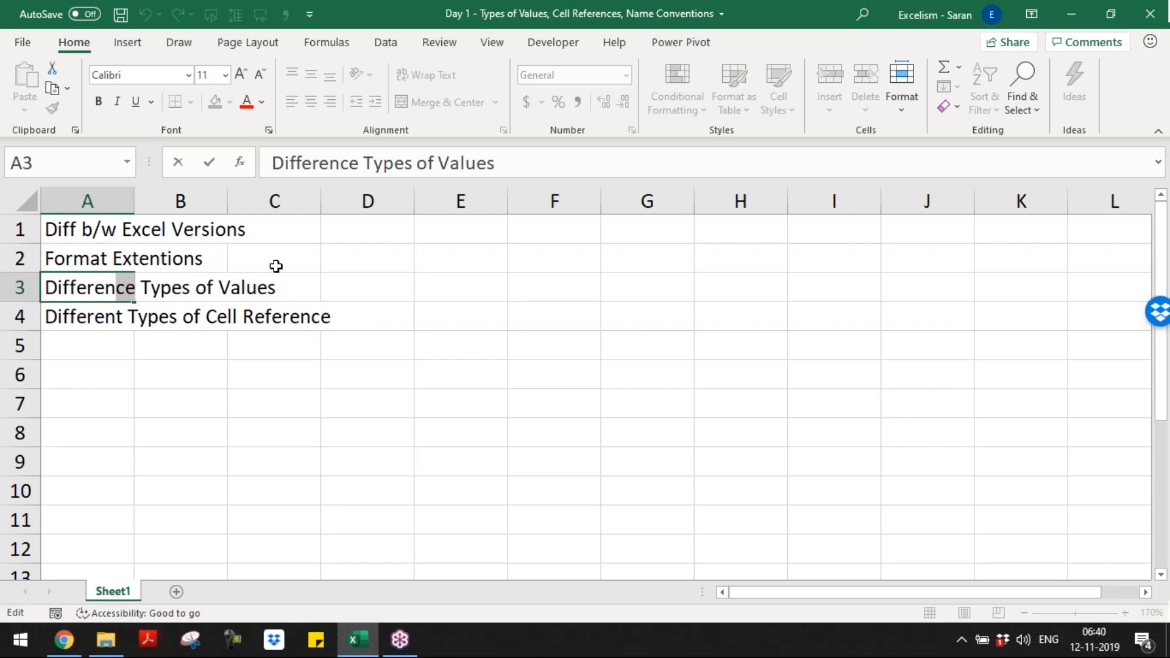
{"action": "type", "text": "t"}
{"action": "key", "text": "Return"}
{"action": "key", "text": "Down"}
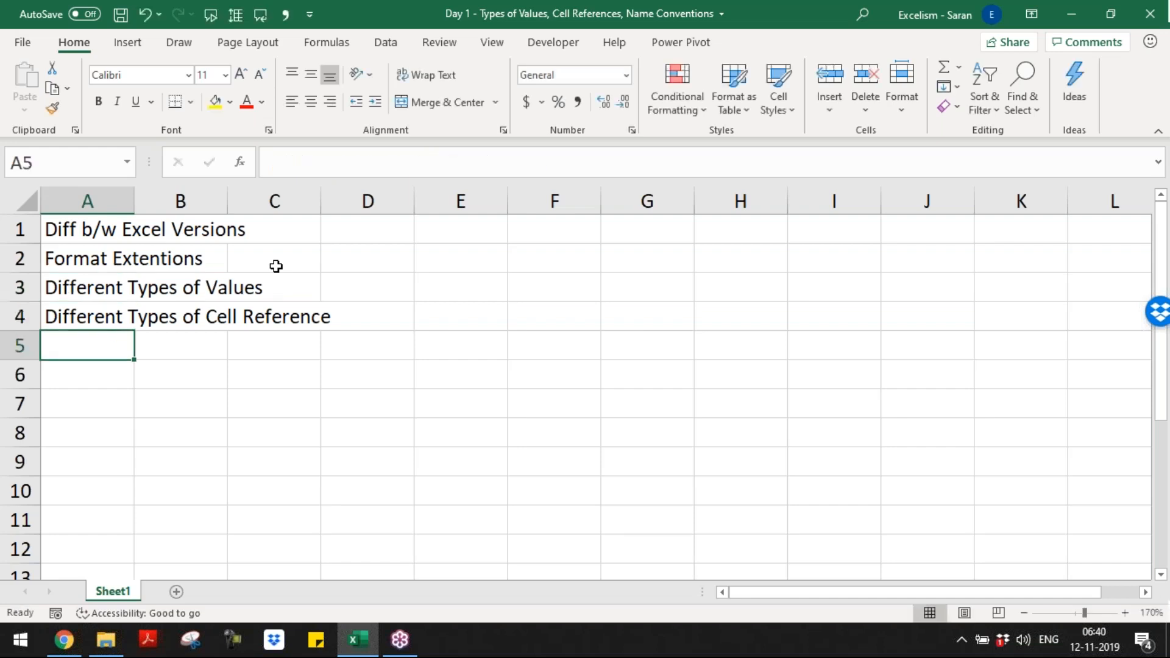
Step: Enter the topic "Cell Reference - Name Conventions" in cell A5
{"action": "type", "text": "Cell Reference - Name Conventions"}
{"action": "key", "text": "Return"}
Step: Go through the listed topics from cell A1 down to A4
{"action": "key", "text": "Up"}
{"action": "key", "text": "Up"}
{"action": "key", "text": "Up"}
{"action": "key", "text": "Up"}
{"action": "key", "text": "Up"}
{"action": "key", "text": "shift+Down"}
{"action": "key", "text": "shift+Down"}
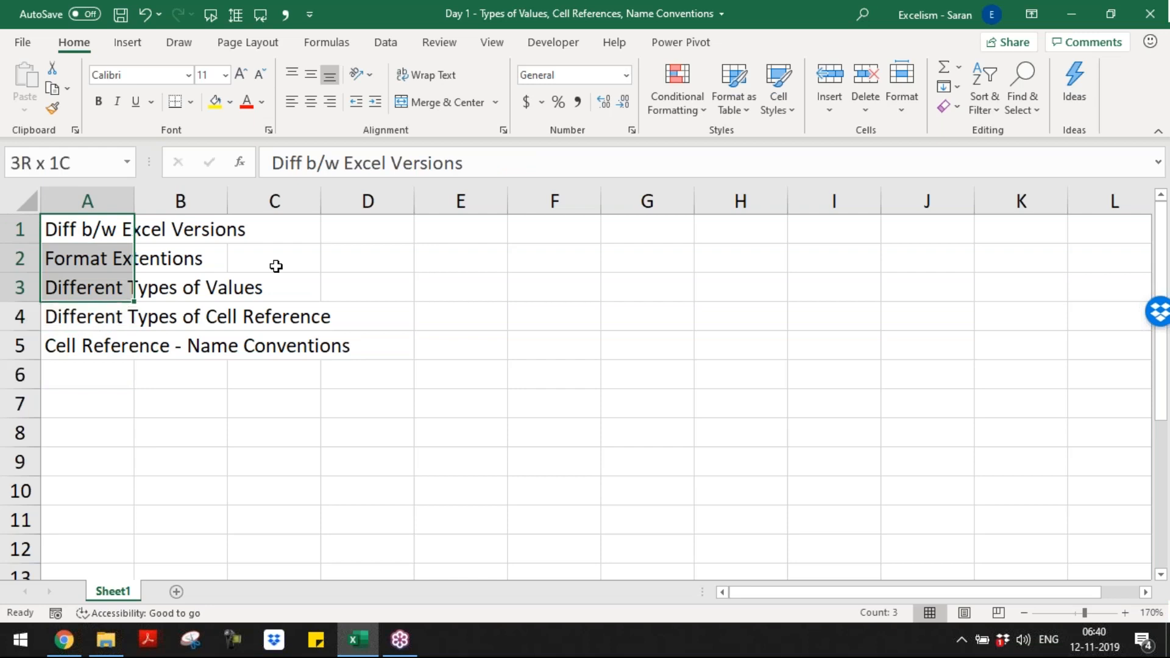
{"action": "key", "text": "shift+Down"}
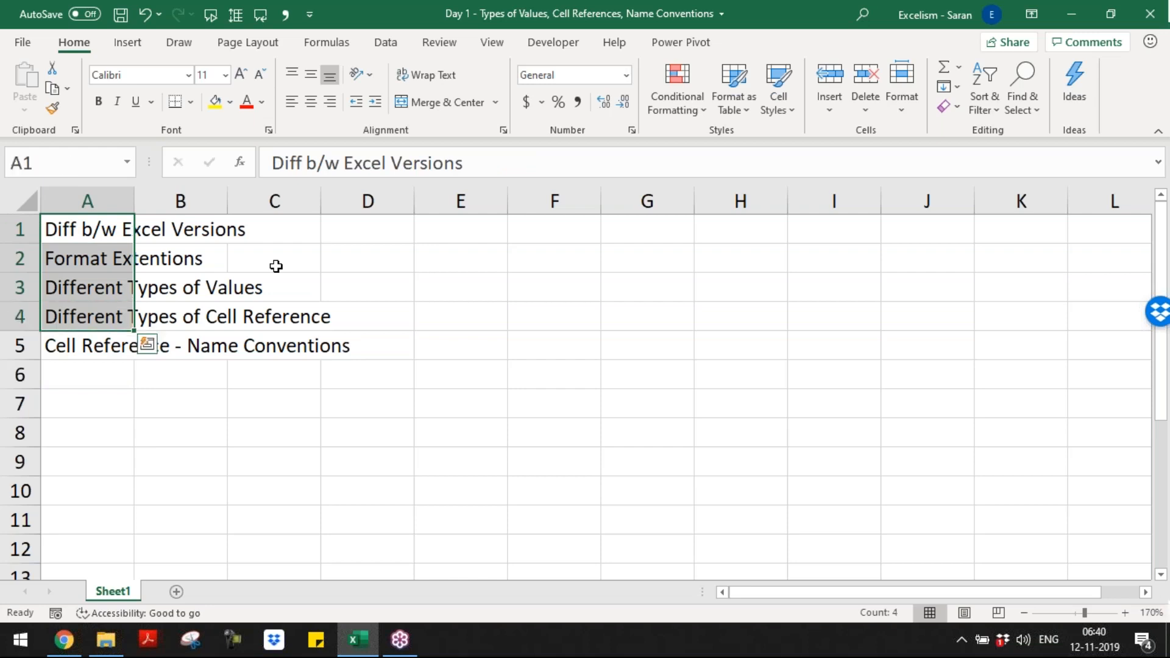
Step: Rename the worksheet holding the topic list as Topics_Today
{"action": "key", "text": "alt+h"}
{"action": "type", "text": "orTopicsf"}
{"action": "key", "text": "BackSpace"}
{"action": "type", "text": "for Toda"}
{"action": "key", "text": "BackSpace"}
{"action": "key", "text": "BackSpace"}
{"action": "key", "text": "BackSpace"}
{"action": "key", "text": "BackSpace"}
{"action": "key", "text": "BackSpace"}
{"action": "key", "text": "BackSpace"}
{"action": "key", "text": "BackSpace"}
{"action": "key", "text": "BackSpace"}
{"action": "key", "text": "BackSpace"}
{"action": "type", "text": "_Today"}
{"action": "key", "text": "Return"}
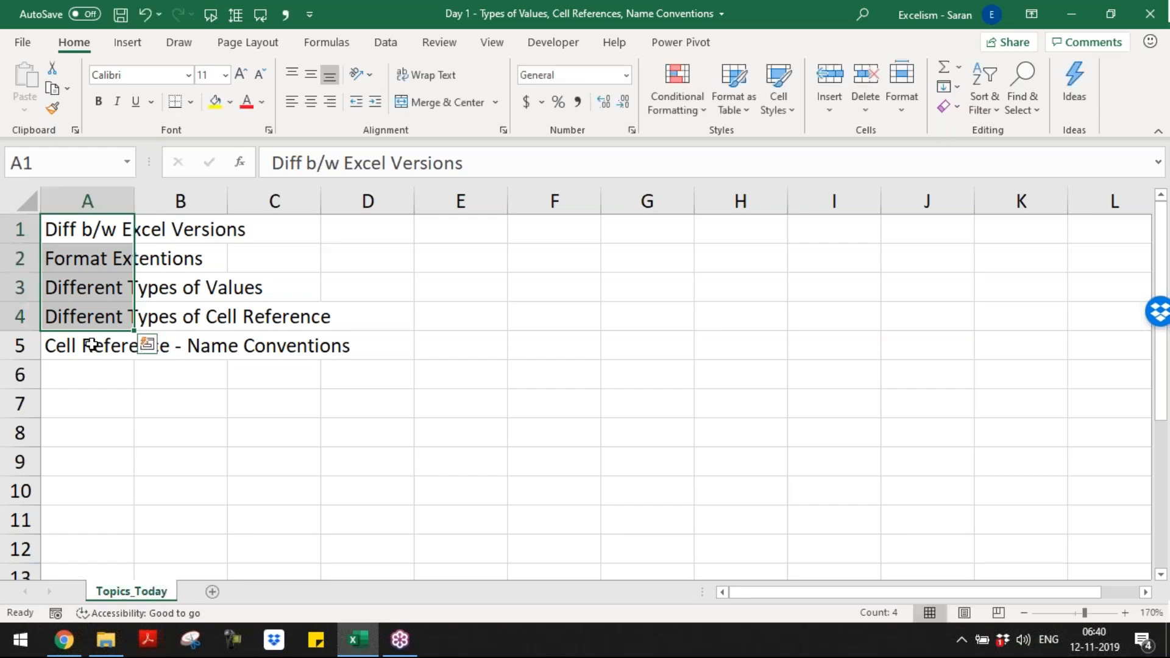
Step: Add a new blank worksheet after the Topics_Today sheet
{"action": "left_click", "coordinate": [212, 592]}
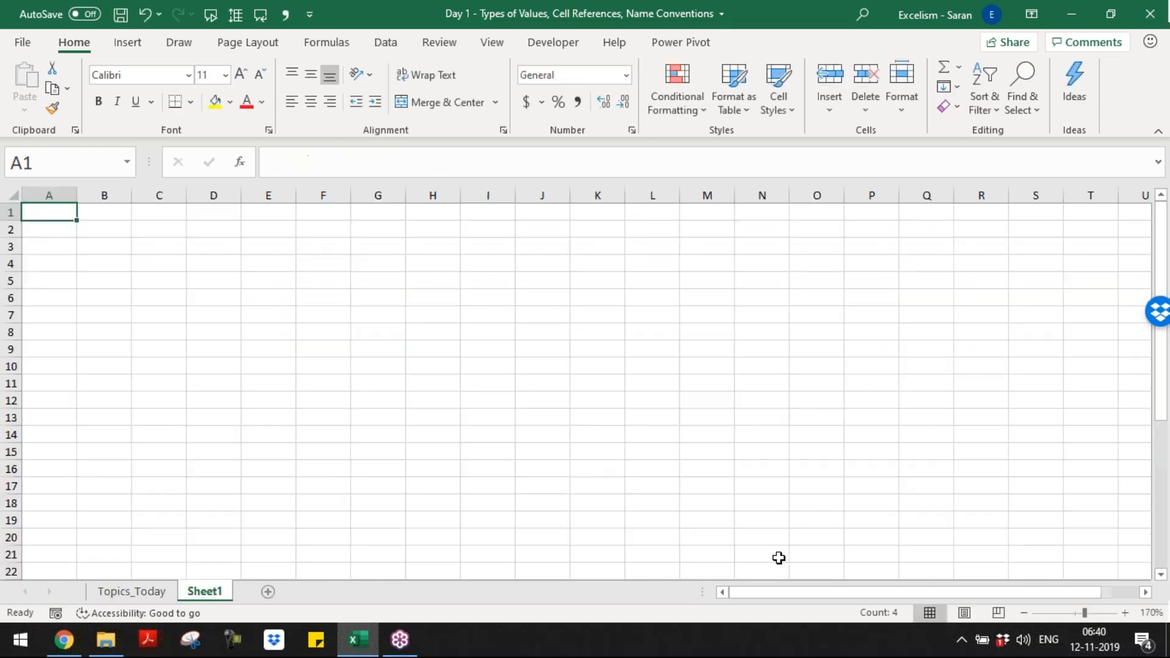
{"action": "left_click", "coordinate": [1125, 612]}
{"action": "left_click", "coordinate": [1126, 613]}
{"action": "left_click", "coordinate": [1125, 613]}
{"action": "left_click", "coordinate": [1125, 612]}
{"action": "left_click", "coordinate": [1126, 612]}
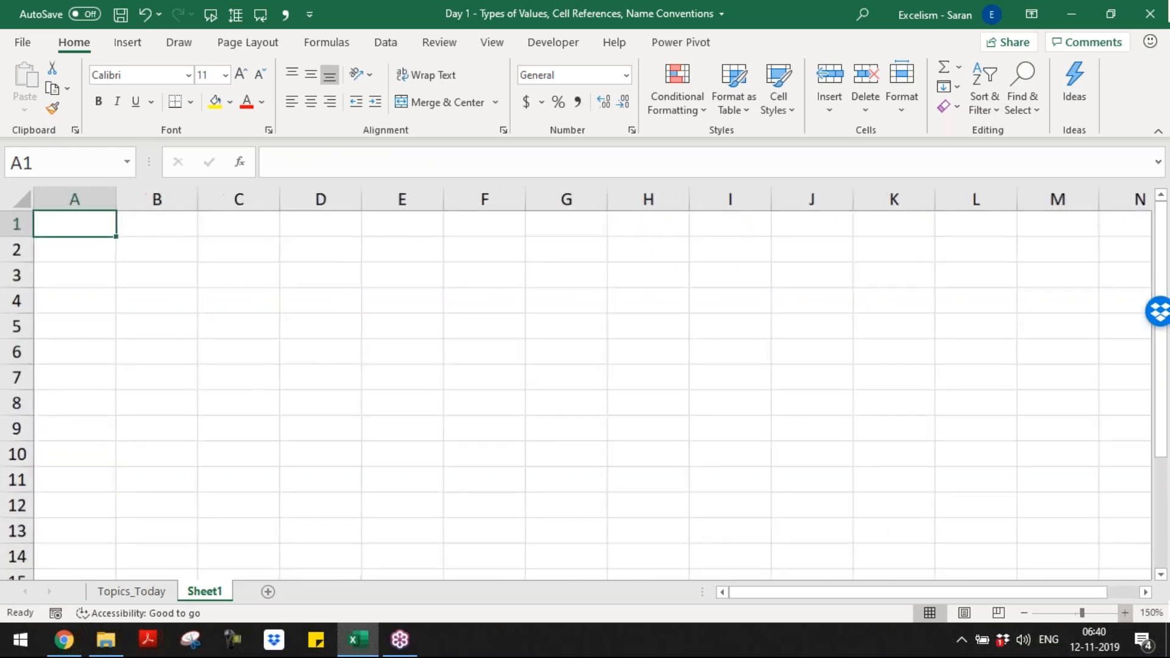
Step: Copy the versions table A1:B9 from Sheet2 of the Day 0 workbook into cell A1 of the new sheet in the Day 1 workbook
{"action": "key", "text": "alt+Tab"}
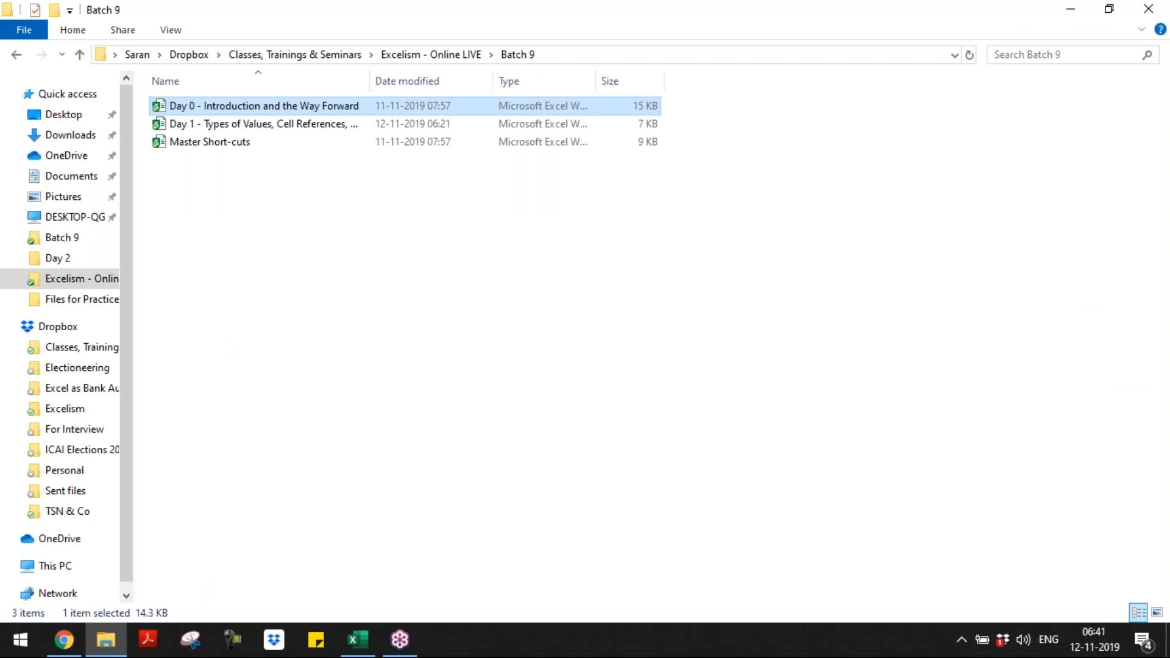
{"action": "key", "text": "alt+Tab"}
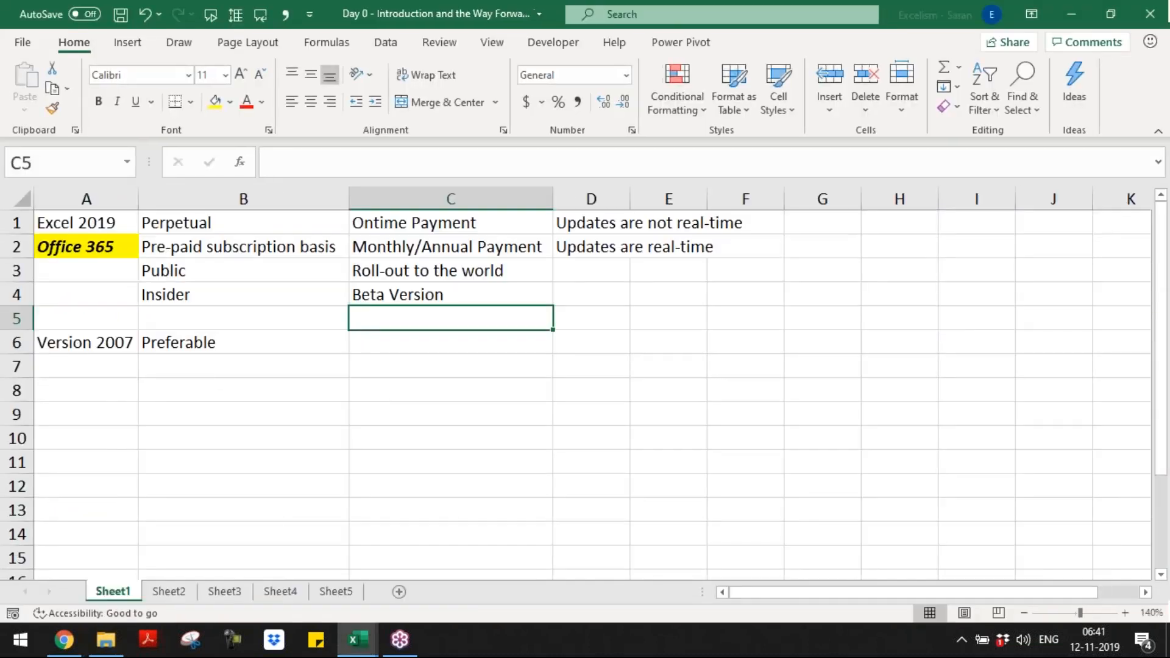
{"action": "key", "text": "ctrl+Page_Down"}
{"action": "key", "text": "ctrl+shift+Down"}
{"action": "key", "text": "shift+Up"}
{"action": "key", "text": "shift+Up"}
{"action": "key", "text": "shift+Down"}
{"action": "key", "text": "shift+Down"}
{"action": "key", "text": "shift+Right"}
{"action": "key", "text": "ctrl+c"}
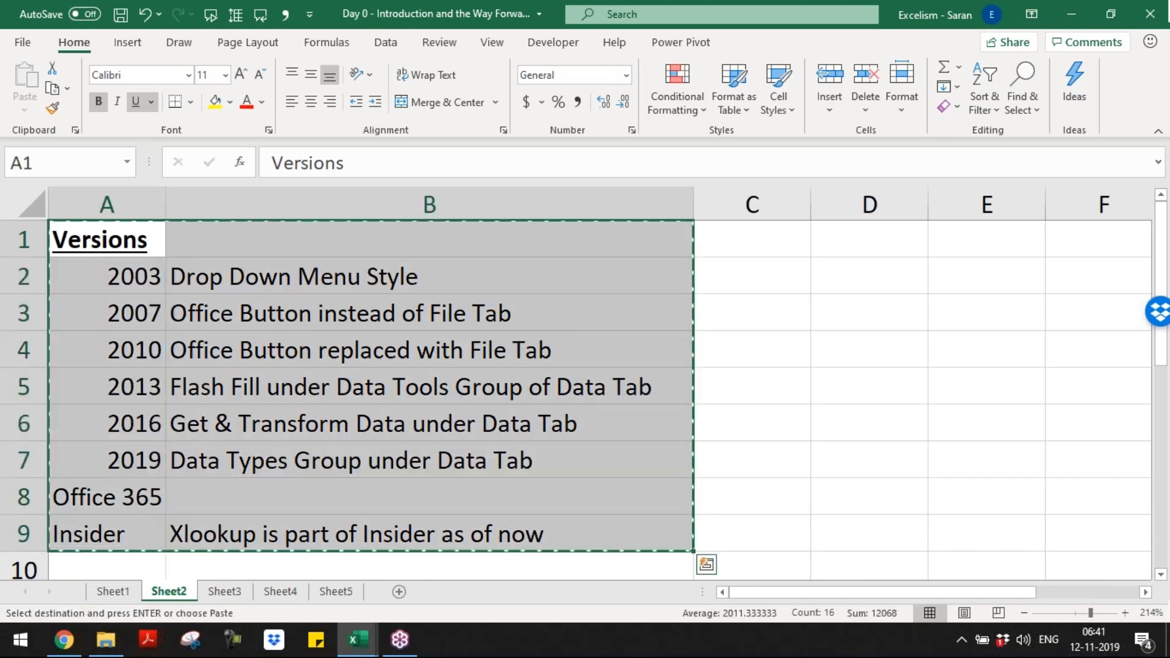
{"action": "key", "text": "ctrl+Tab"}
{"action": "key", "text": "ctrl+v"}
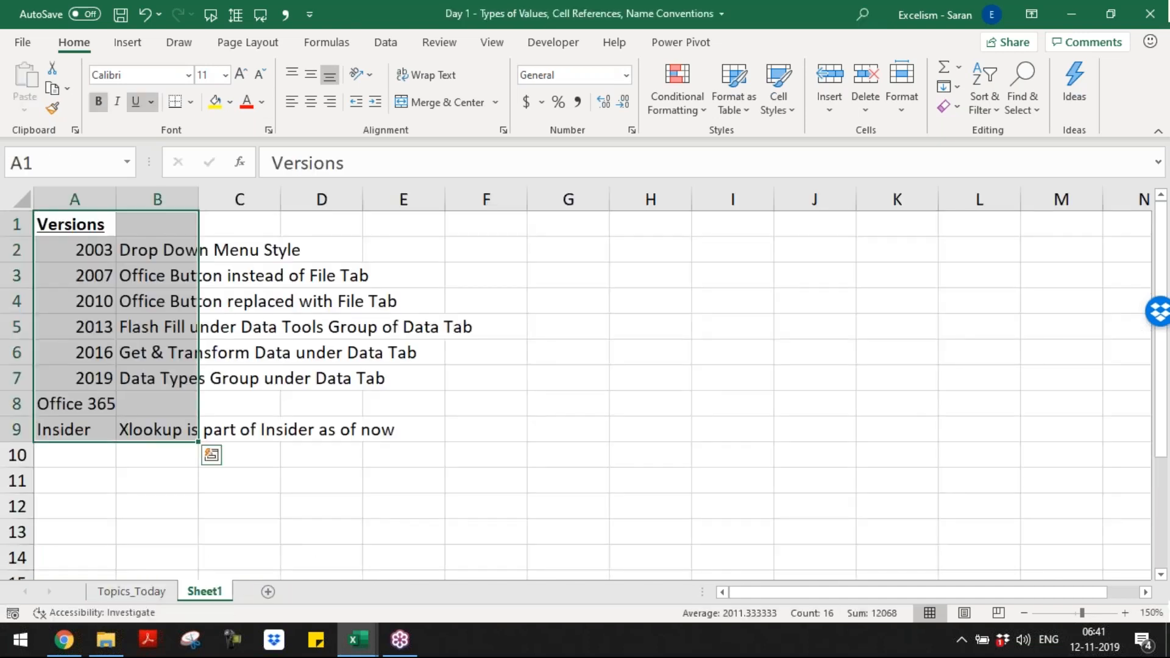
Step: Enter the heading "How to Identify" in cell B1 and make it bold, italic and underlined
{"action": "key", "text": "Right"}
{"action": "type", "text": "How to "}
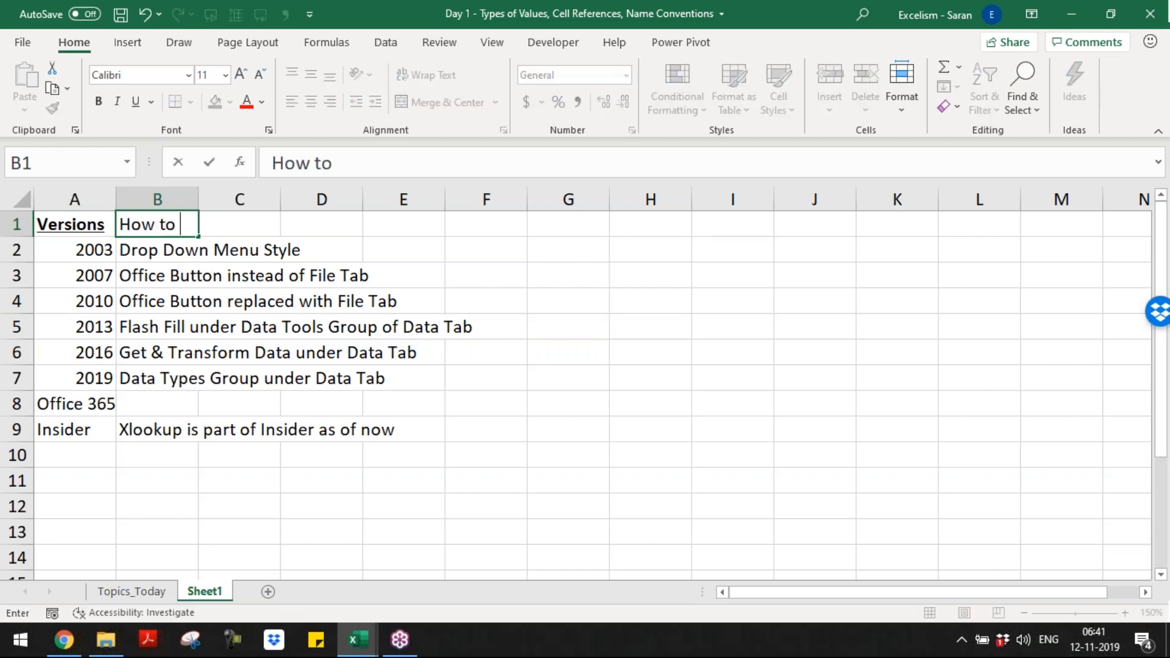
{"action": "type", "text": "Identify"}
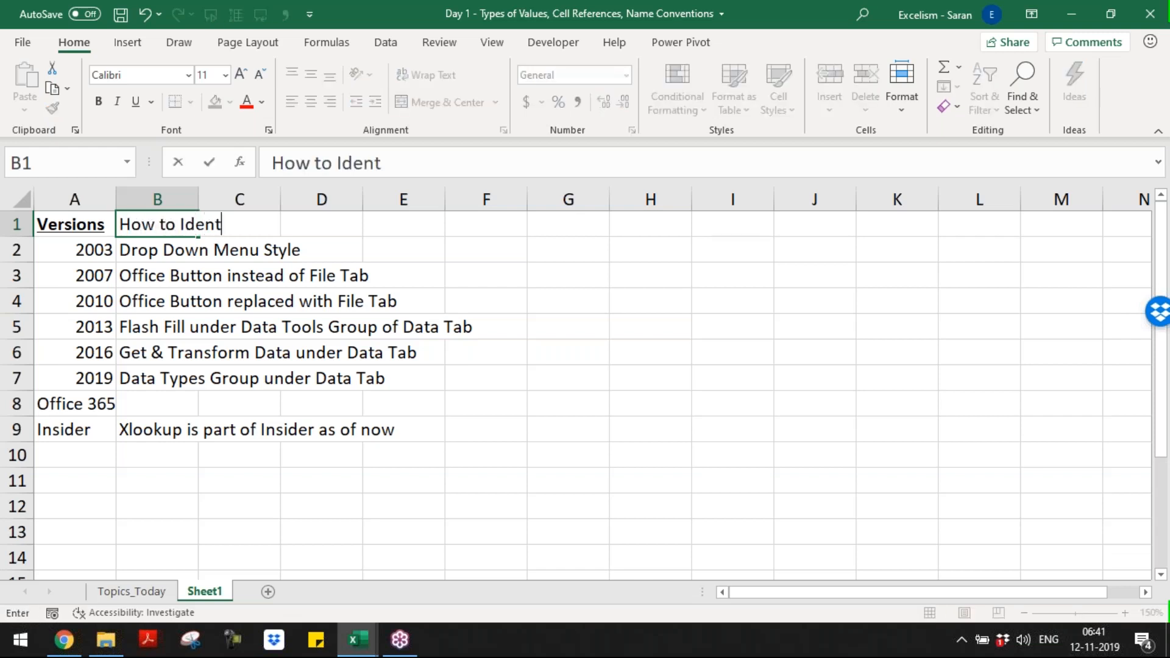
{"action": "key", "text": "Return"}
{"action": "key", "text": "Up"}
{"action": "key", "text": "ctrl+b"}
{"action": "key", "text": "ctrl+i"}
{"action": "key", "text": "ctrl+u"}
Step: Enter "File Tab --> Account" in cell B8 as the way to identify Office 365
{"action": "key", "text": "Down"}
{"action": "key", "text": "shift+Down"}
{"action": "key", "text": "shift+Down"}
{"action": "key", "text": "shift+Down"}
{"action": "key", "text": "shift+Down"}
{"action": "key", "text": "shift+Down"}
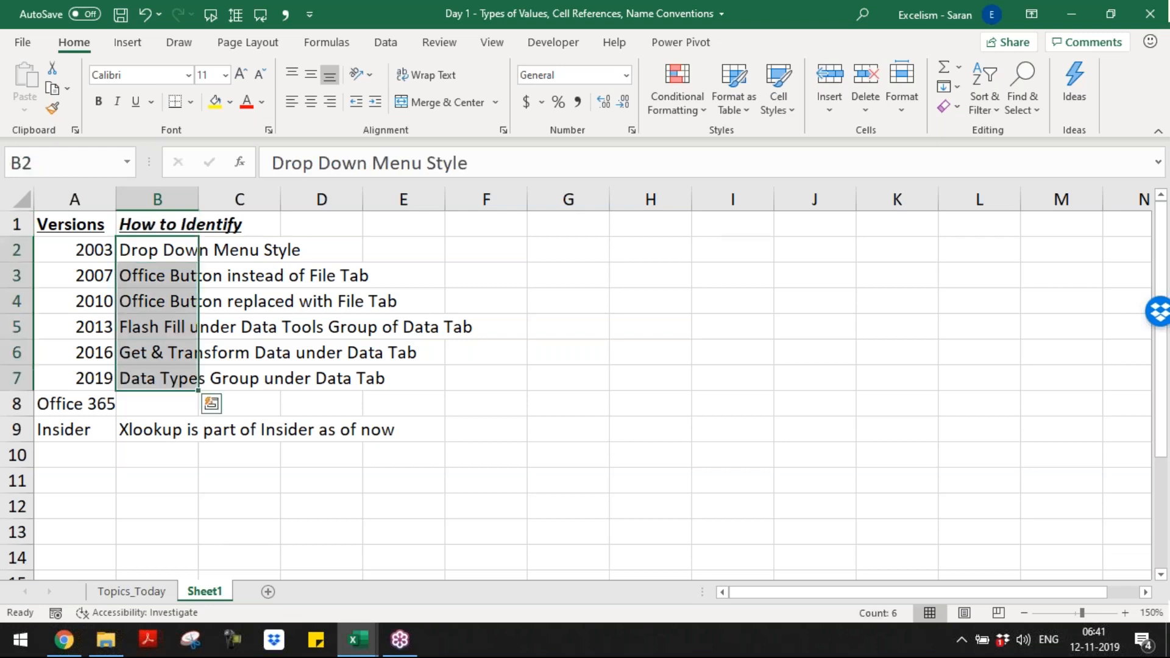
{"action": "key", "text": "Down"}
{"action": "key", "text": "Down"}
{"action": "key", "text": "Down"}
{"action": "key", "text": "Down"}
{"action": "key", "text": "Down"}
{"action": "key", "text": "Down"}
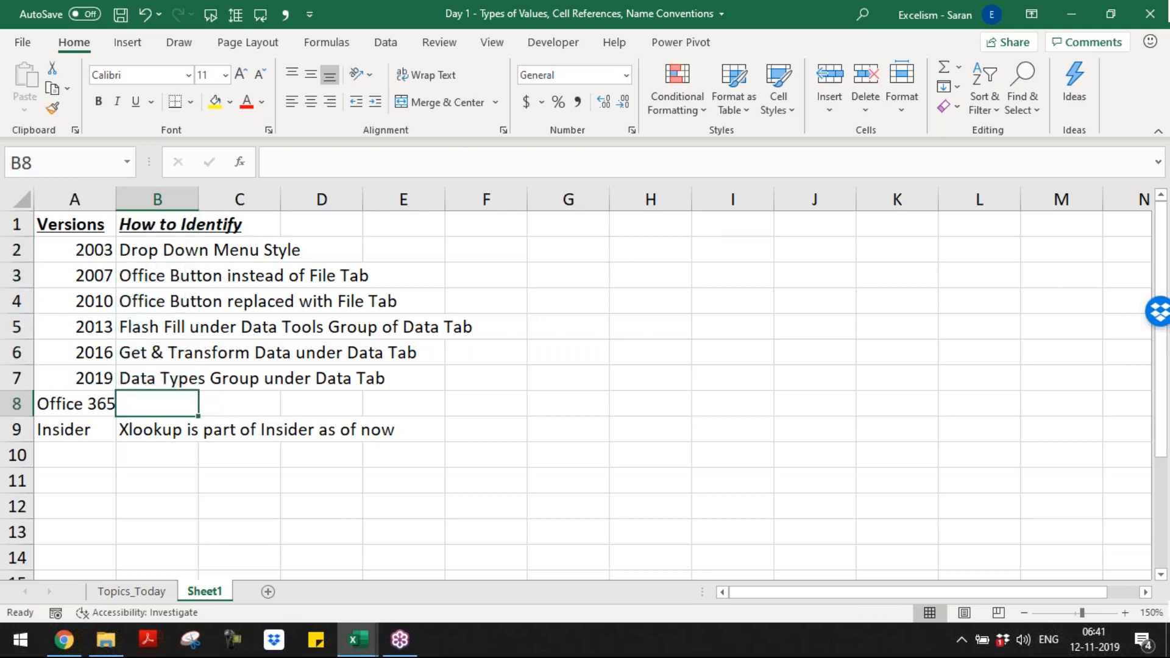
{"action": "type", "text": "File Tab --> Account"}
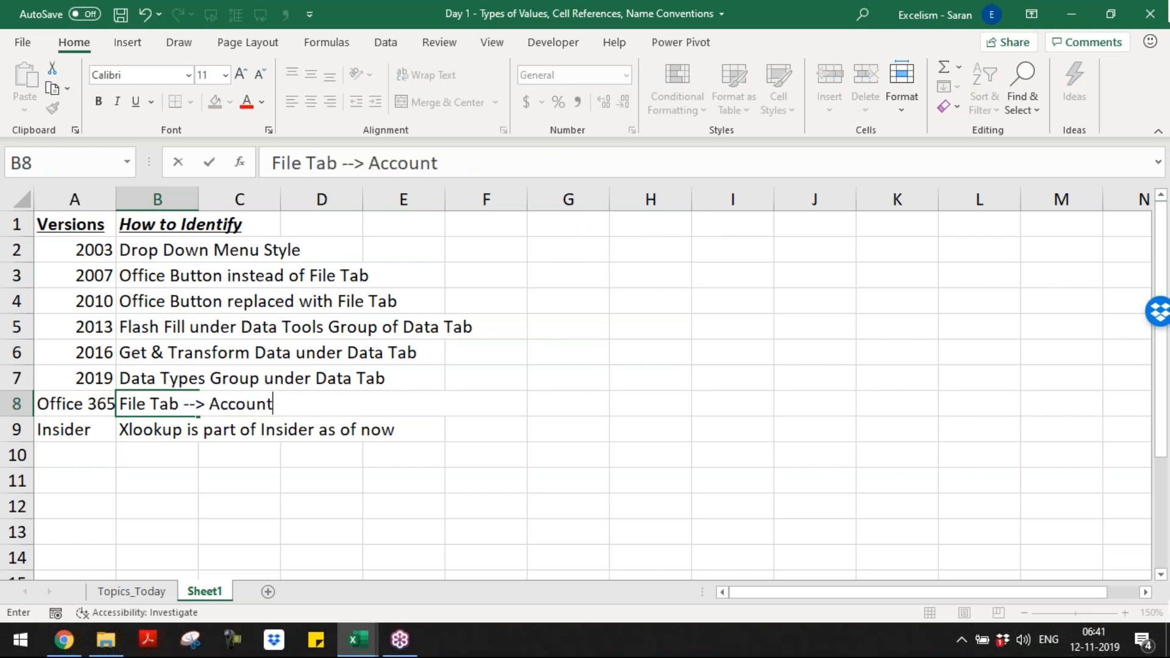
{"action": "type", "text": " --"}
{"action": "key", "text": "BackSpace"}
{"action": "key", "text": "BackSpace"}
{"action": "key", "text": "Return"}
Step: AutoFit the width of column B to the entries in the How to Identify list
{"action": "key", "text": "ctrl+Up"}
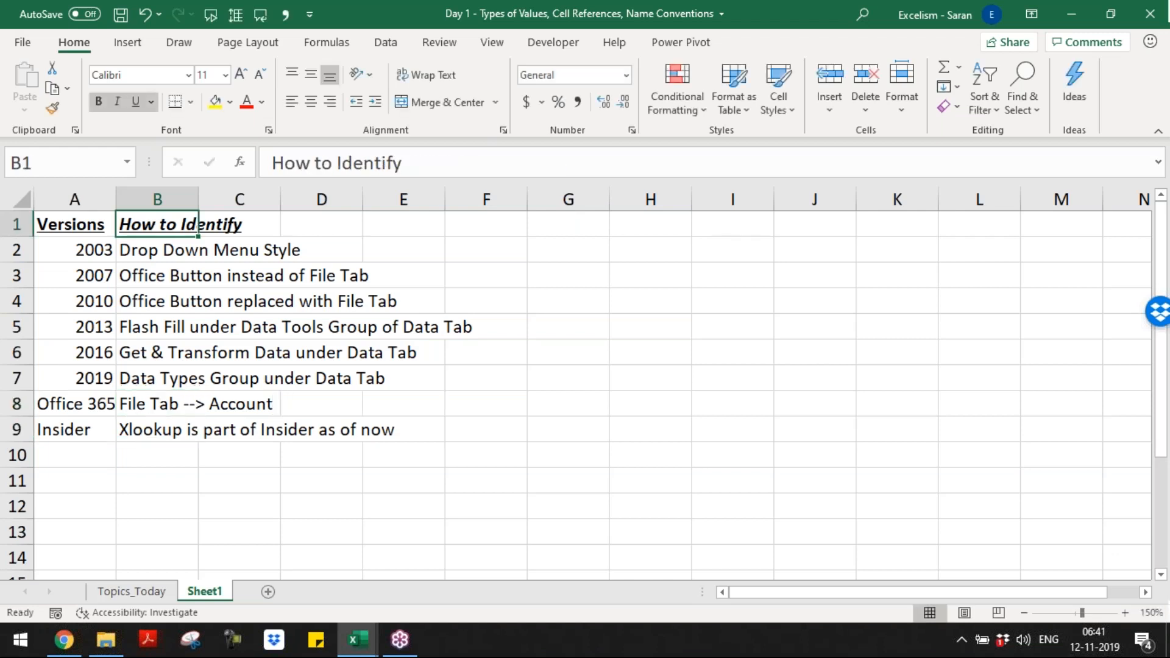
{"action": "key", "text": "ctrl+shift+Down"}
{"action": "key", "text": "alt+h"}
{"action": "key", "text": "o"}
{"action": "key", "text": "i"}
Step: Enter the heading "Menu Style" in cell C1 and make it bold, underlined and italic
{"action": "key", "text": "Right"}
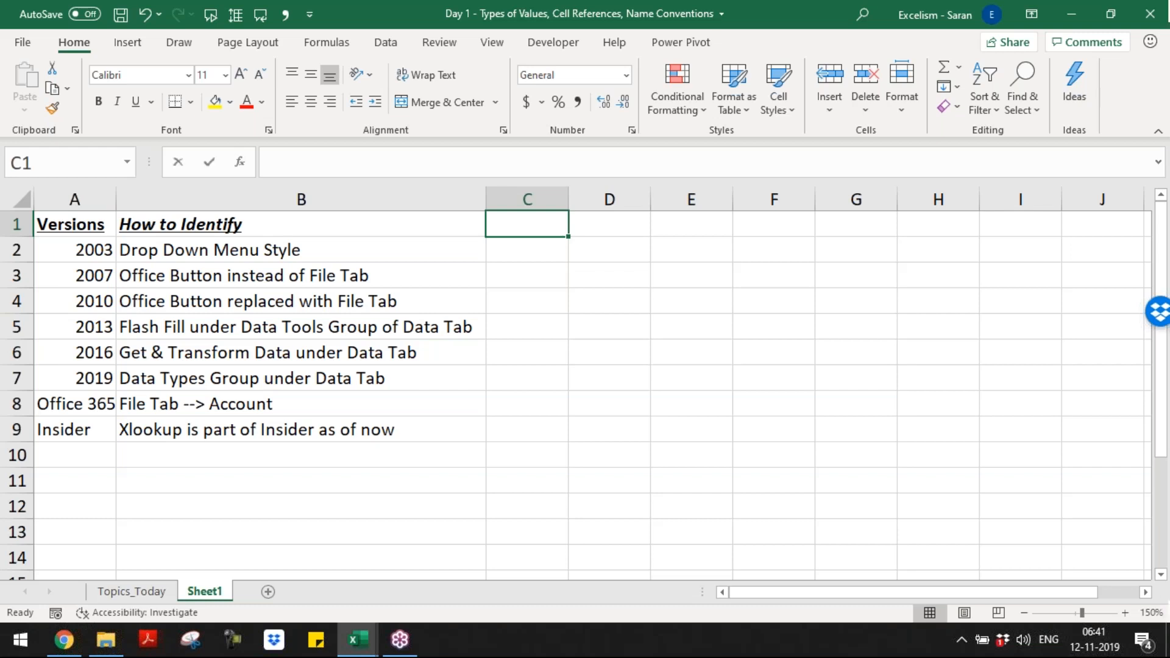
{"action": "type", "text": "Menu Style"}
{"action": "key", "text": "Return"}
{"action": "key", "text": "Up"}
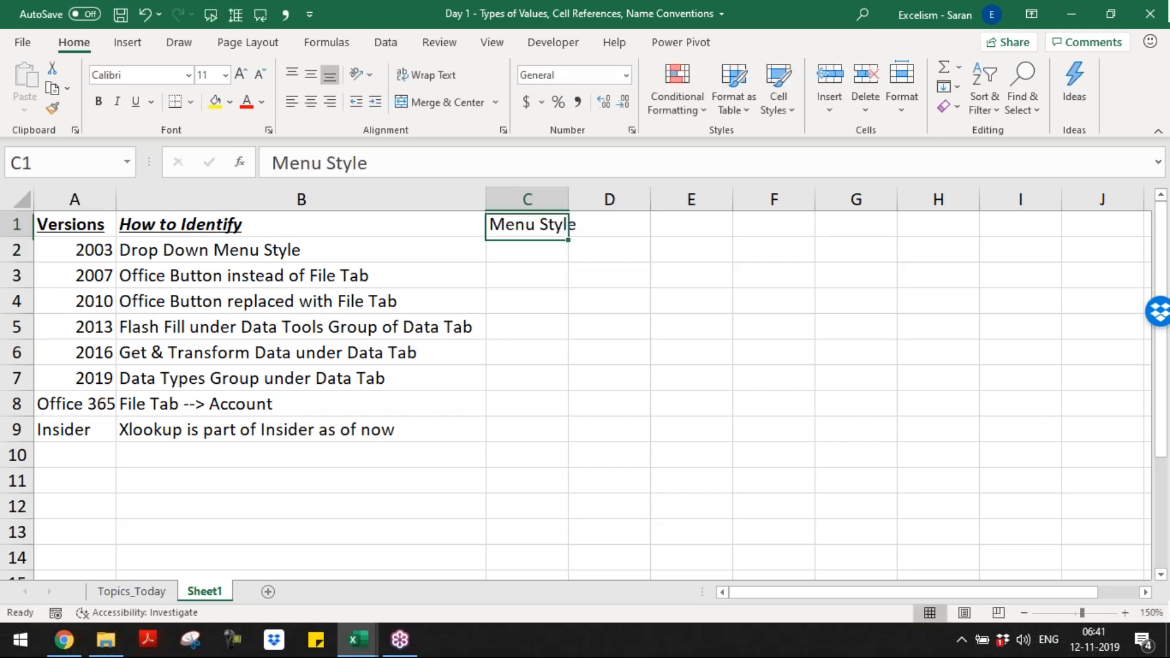
{"action": "key", "text": "ctrl+b"}
{"action": "key", "text": "ctrl+u"}
{"action": "key", "text": "ctrl+i"}
Step: Enter "Drop Down" in cell C2 as the menu style of version 2003
{"action": "key", "text": "Down"}
{"action": "type", "text": "Dr"}
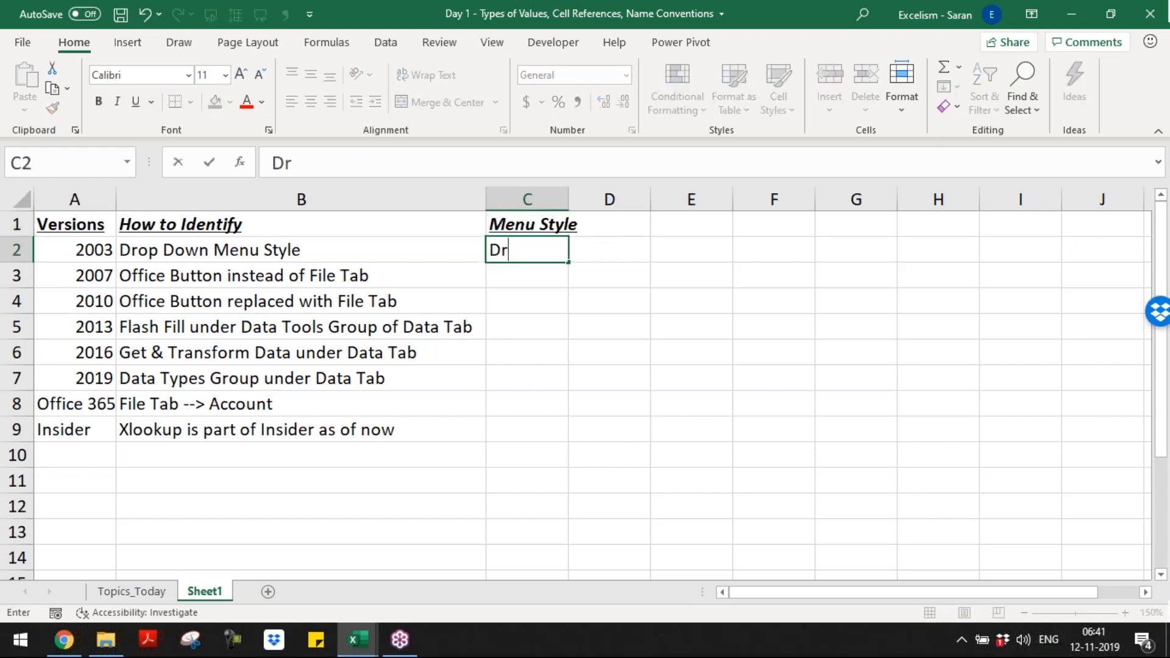
{"action": "type", "text": "op Down"}
{"action": "key", "text": "Return"}
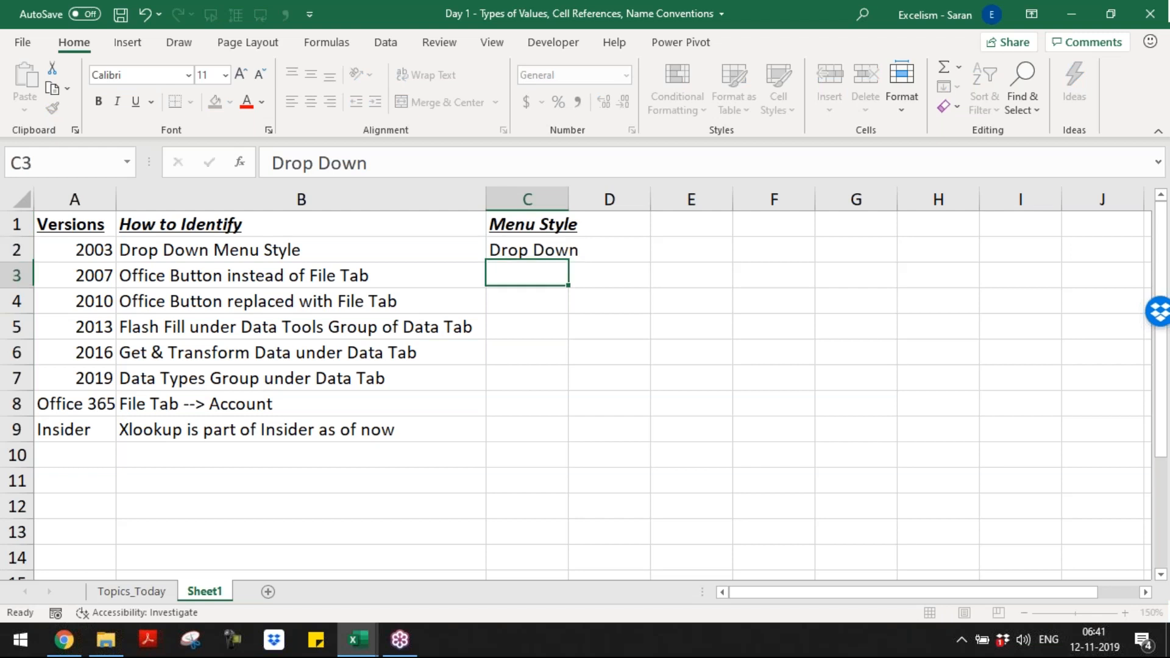
Step: Fill cells C3 to C9 with "Ribbon Menu" as the menu style of all remaining versions
{"action": "key", "text": "shift+Down"}
{"action": "key", "text": "shift+Down"}
{"action": "key", "text": "shift+Down"}
{"action": "key", "text": "shift+Down"}
{"action": "key", "text": "shift+Down"}
{"action": "key", "text": "shift+Down"}
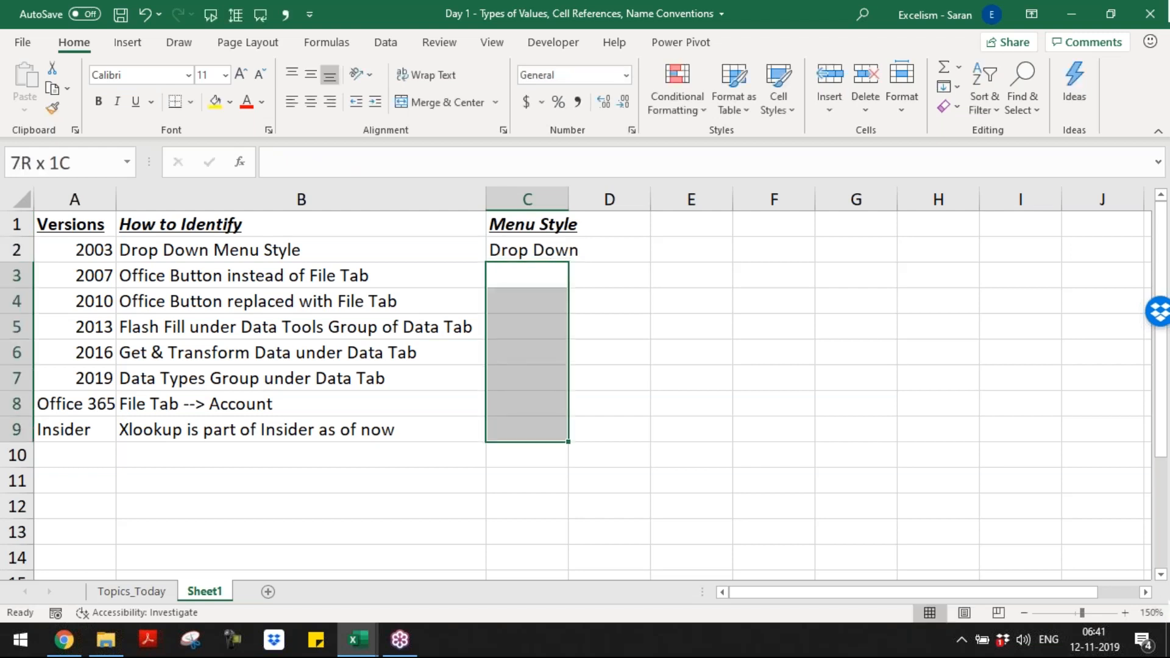
{"action": "type", "text": "Ribbon Menu"}
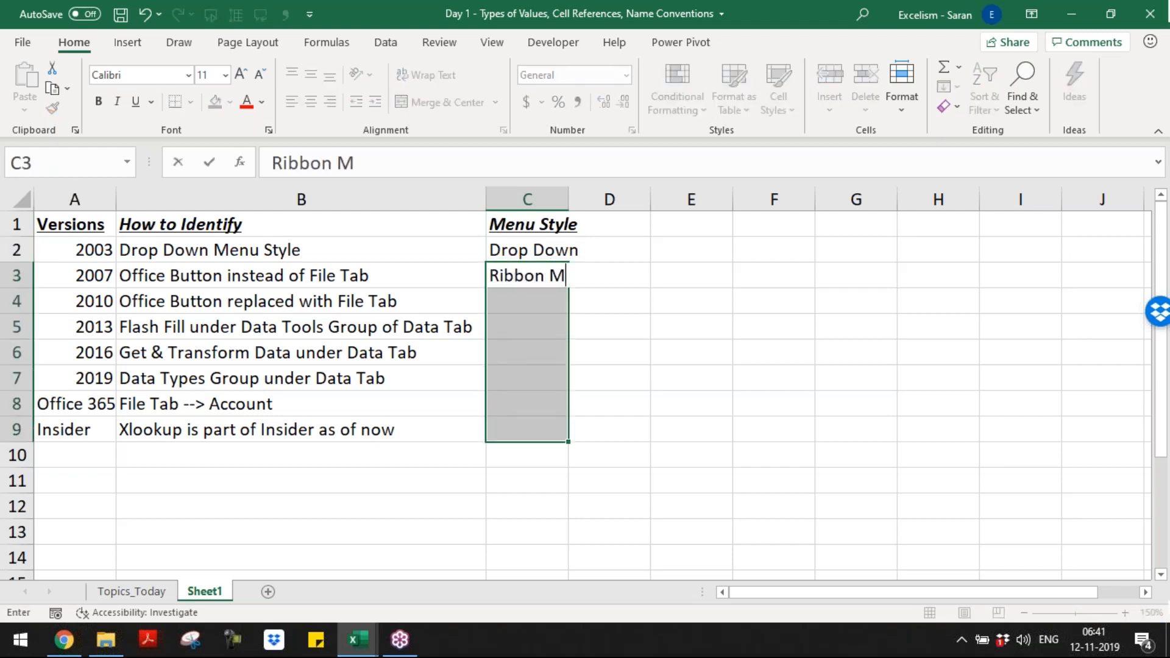
{"action": "key", "text": "ctrl+Return"}
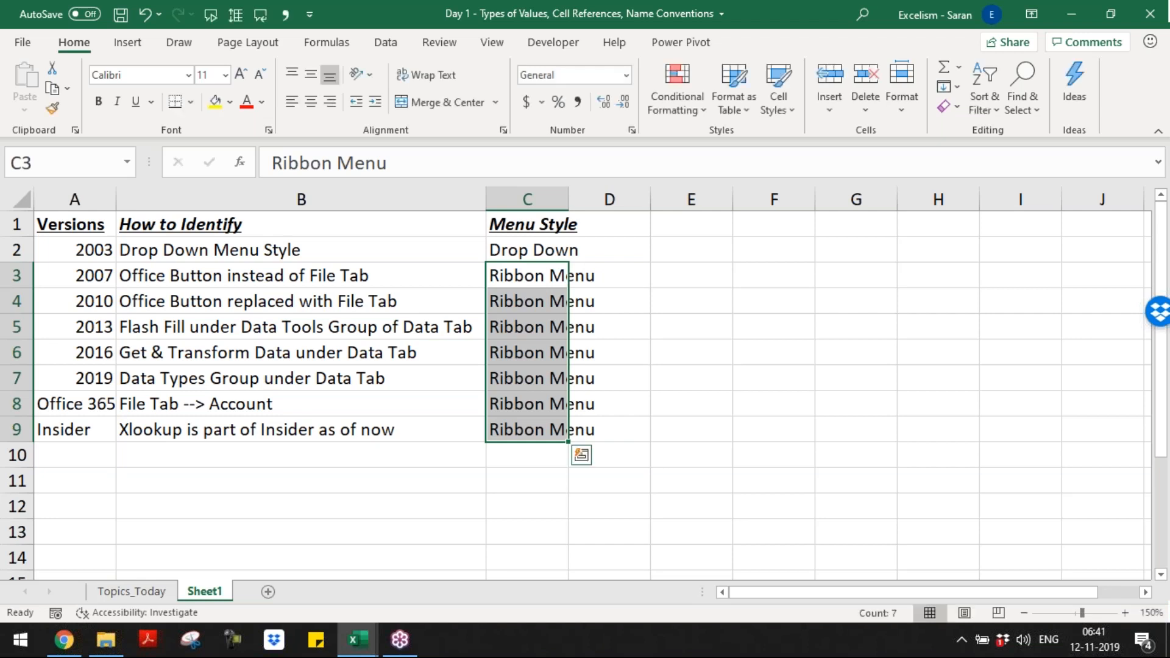
Step: AutoFit the width of column C to the Menu Style entries in C1 to C9
{"action": "key", "text": "Up"}
{"action": "key", "text": "ctrl+shift+Down"}
{"action": "key", "text": "Up"}
{"action": "key", "text": "ctrl+shift+Down"}
{"action": "key", "text": "alt+h"}
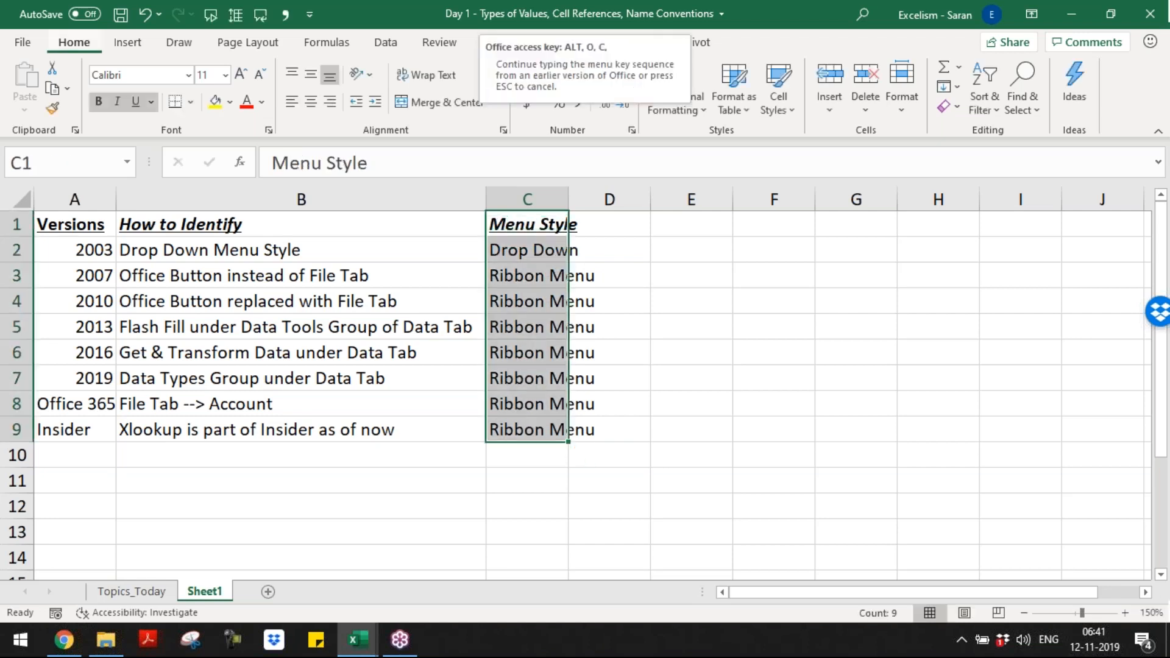
{"action": "key", "text": "o"}
{"action": "key", "text": "i"}
{"action": "key", "text": "shift+Up"}
{"action": "key", "text": "shift+Up"}
{"action": "key", "text": "shift+Up"}
{"action": "key", "text": "shift+Up"}
{"action": "key", "text": "shift+Up"}
{"action": "key", "text": "shift+Up"}
{"action": "key", "text": "shift+Up"}
{"action": "key", "text": "shift+Up"}
Step: Enter the heading "Internam RAM" in cell D1
{"action": "key", "text": "Right"}
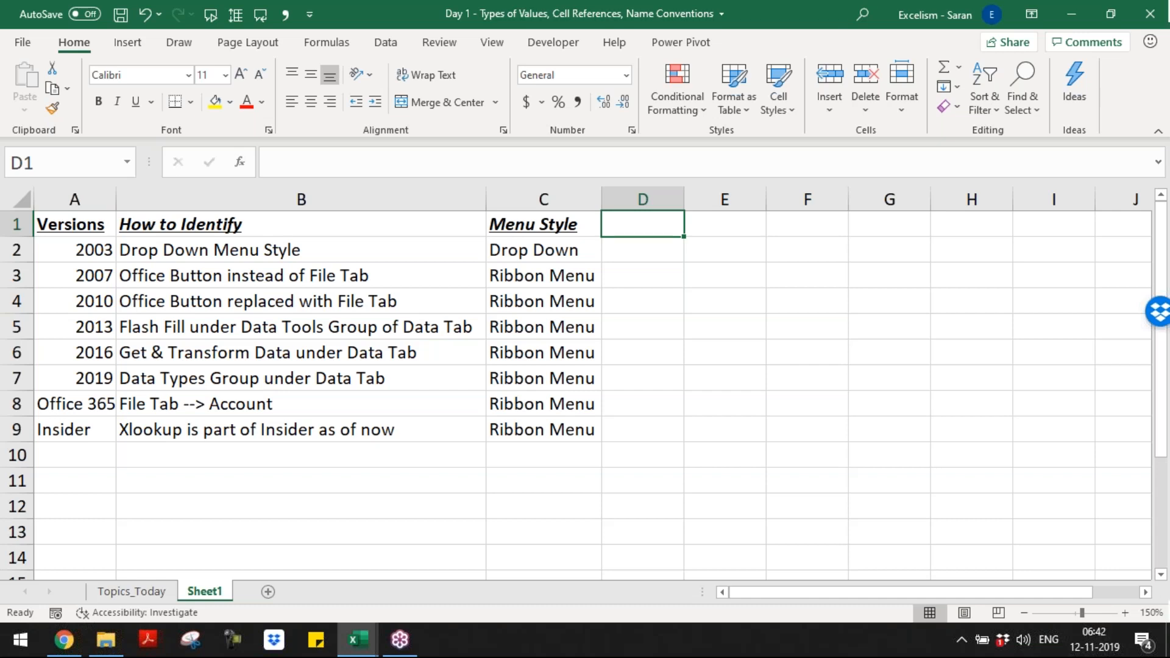
{"action": "key", "text": "F2"}
{"action": "type", "text": "Ram"}
{"action": "key", "text": "BackSpace"}
{"action": "key", "text": "BackSpace"}
{"action": "type", "text": "AM"}
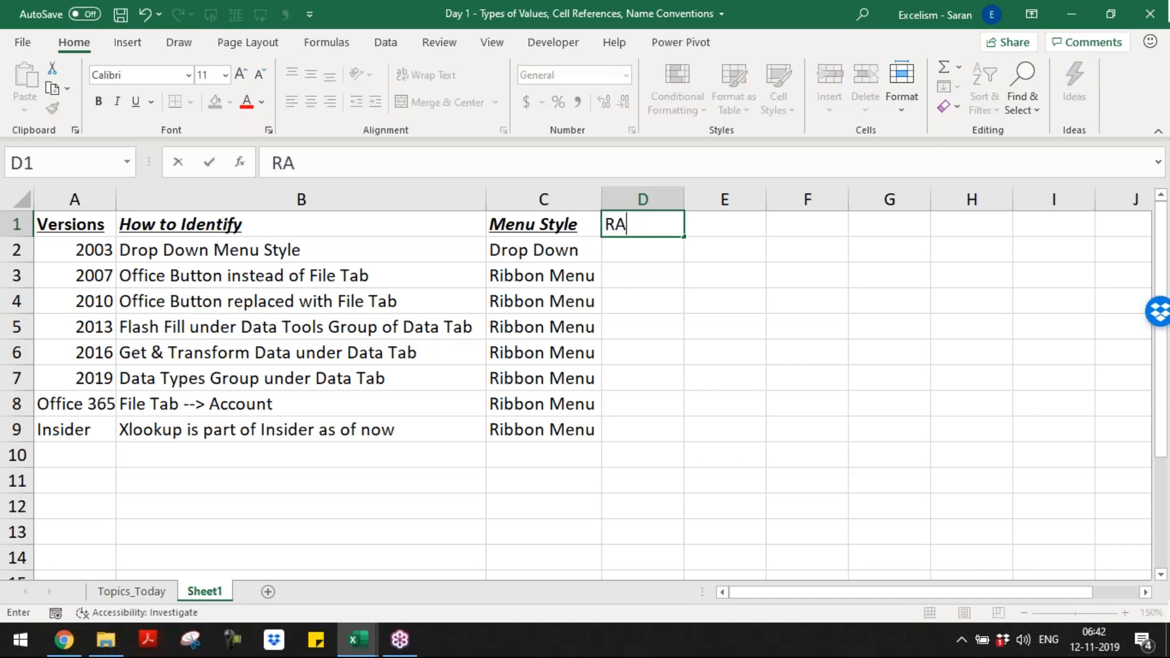
{"action": "key", "text": "BackSpace"}
{"action": "key", "text": "BackSpace"}
{"action": "key", "text": "BackSpace"}
{"action": "type", "text": "Internam Ram"}
{"action": "key", "text": "BackSpace"}
{"action": "key", "text": "BackSpace"}
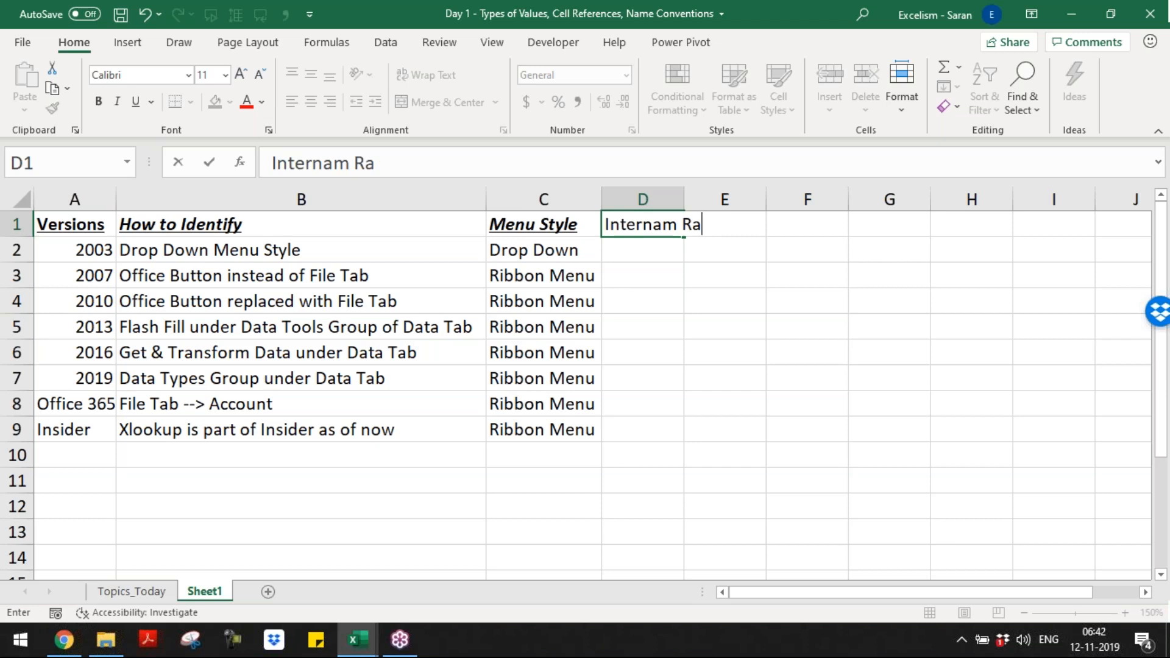
{"action": "type", "text": "AM"}
{"action": "key", "text": "ctrl+Return"}
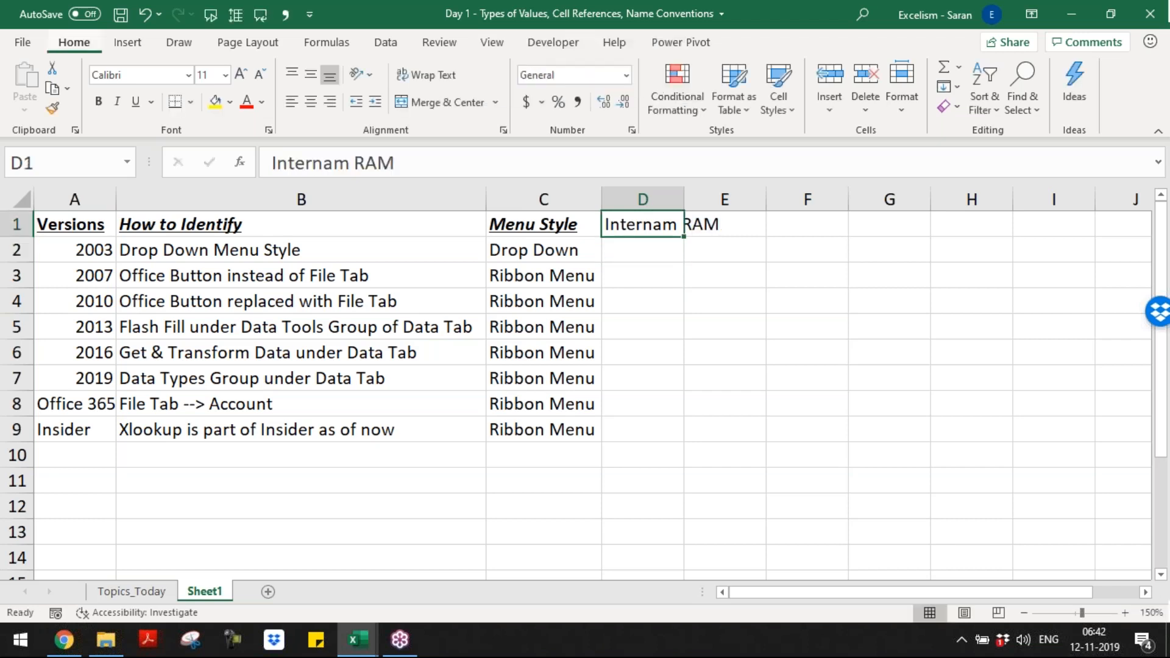
Step: AutoFit column D to its heading and make the heading in D1 bold, italic and underlined
{"action": "key", "text": "alt+h"}
{"action": "key", "text": "o"}
{"action": "key", "text": "i"}
{"action": "key", "text": "ctrl+b"}
{"action": "key", "text": "ctrl+i"}
{"action": "key", "text": "ctrl+u"}
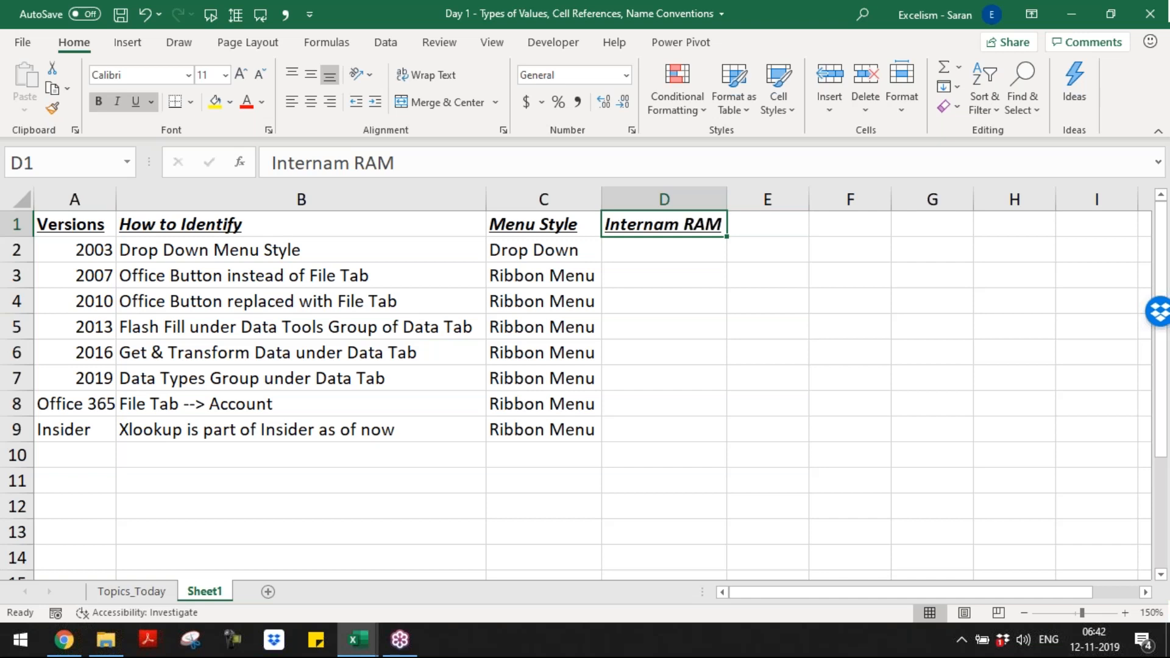
Step: Correct the spelling of the heading in cell D1 to "Internal RAM"
{"action": "key", "text": "F2"}
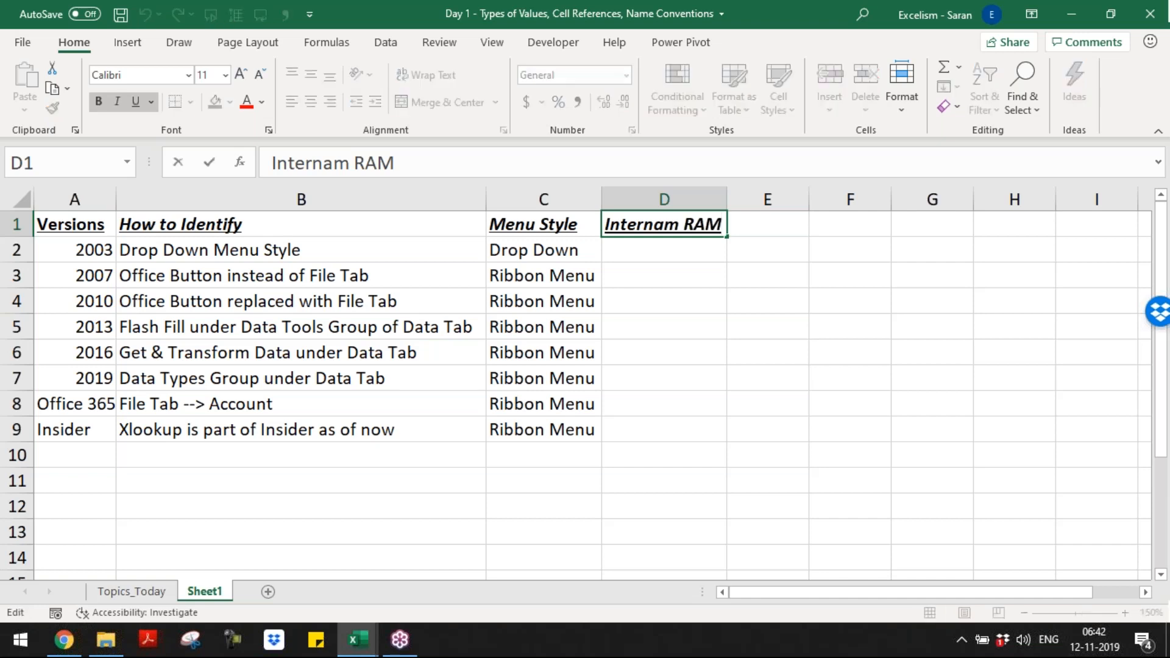
{"action": "key", "text": "shift+Left"}
{"action": "type", "text": "l"}
{"action": "key", "text": "Return"}
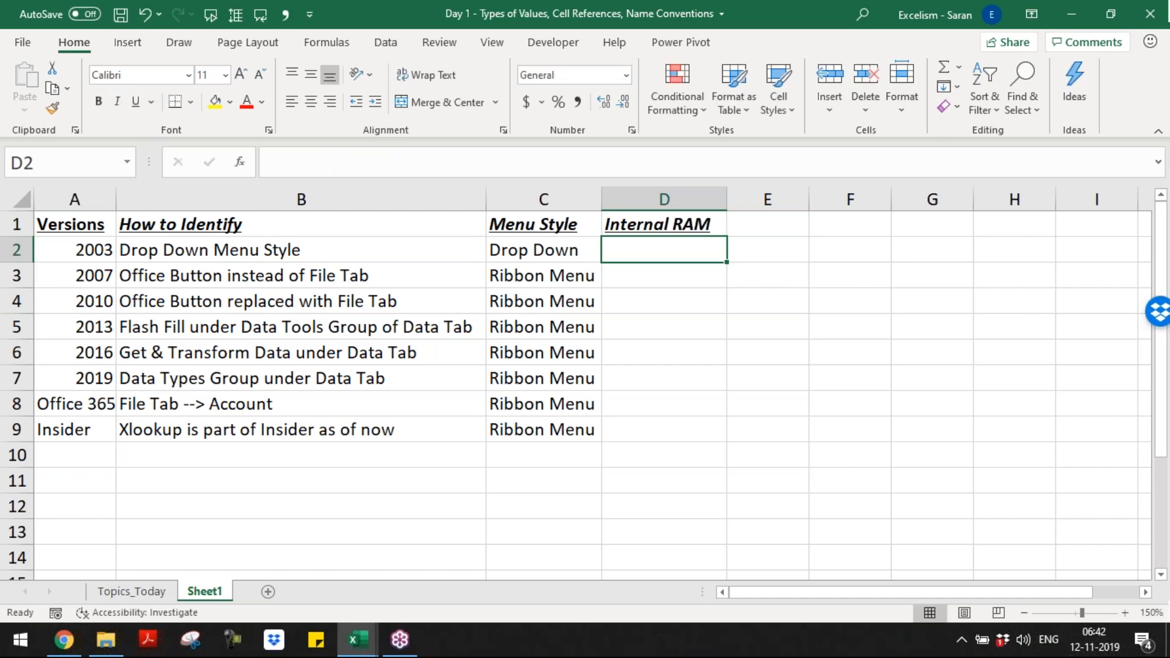
Step: Enter "1 GB" in cell D2 and fill cells D3 to D6 with "2 GB" as the internal RAM
{"action": "type", "text": "1 GB"}
{"action": "key", "text": "Return"}
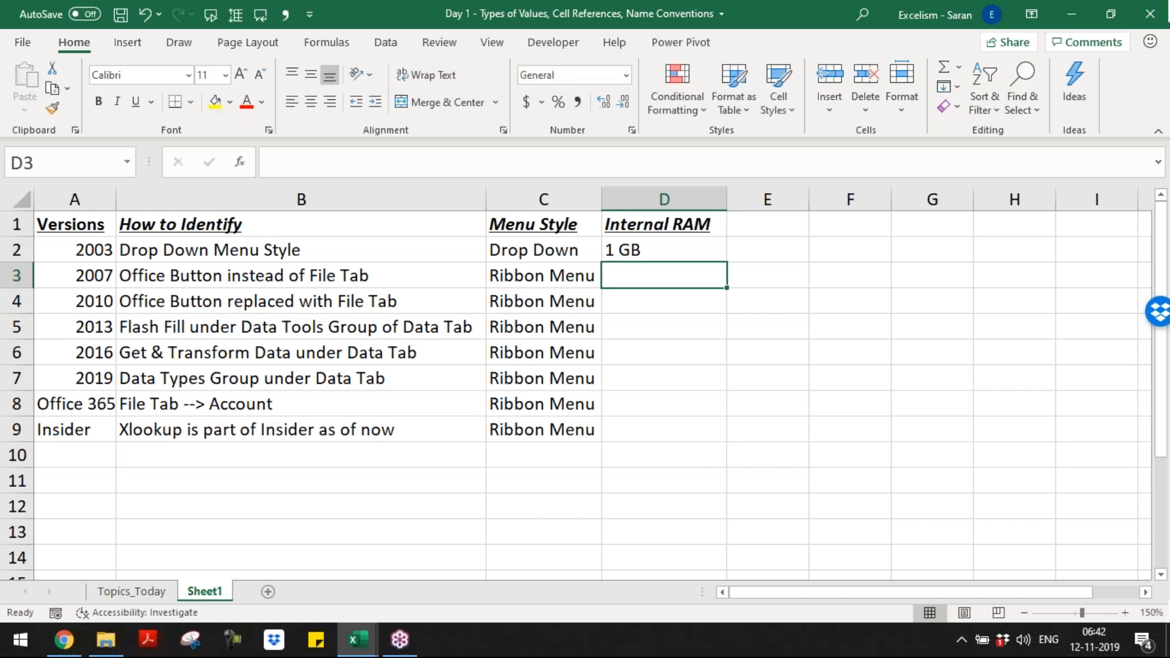
{"action": "key", "text": "shift+Down"}
{"action": "key", "text": "shift+Down"}
{"action": "key", "text": "shift+Down"}
{"action": "key", "text": "shift+Down"}
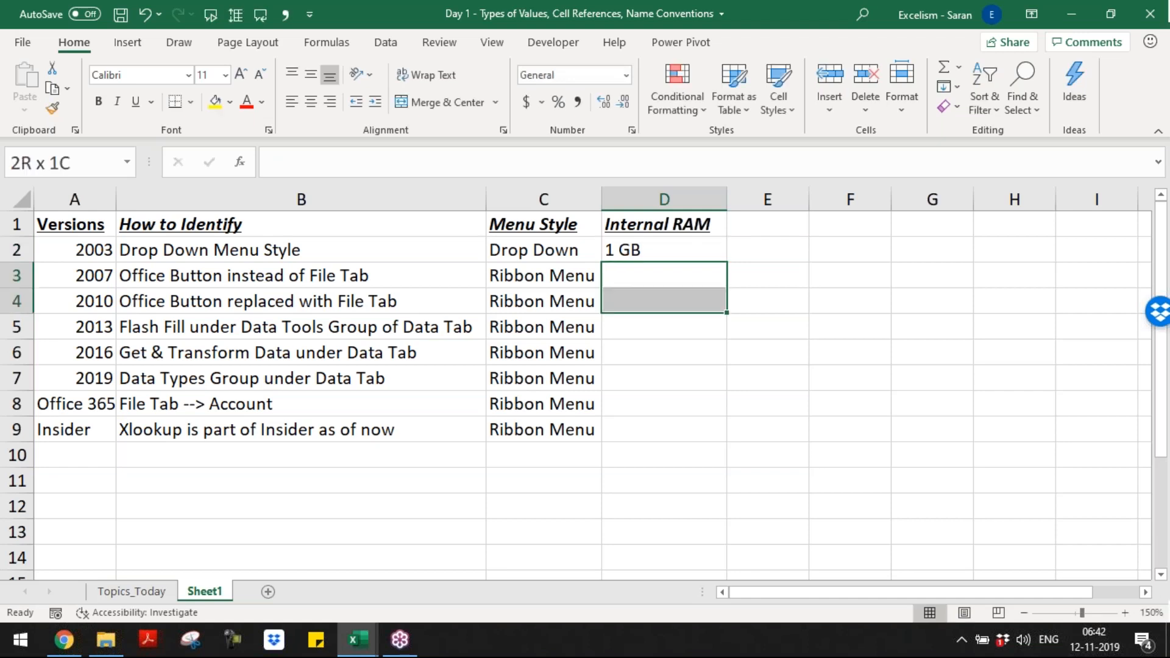
{"action": "key", "text": "shift+Up"}
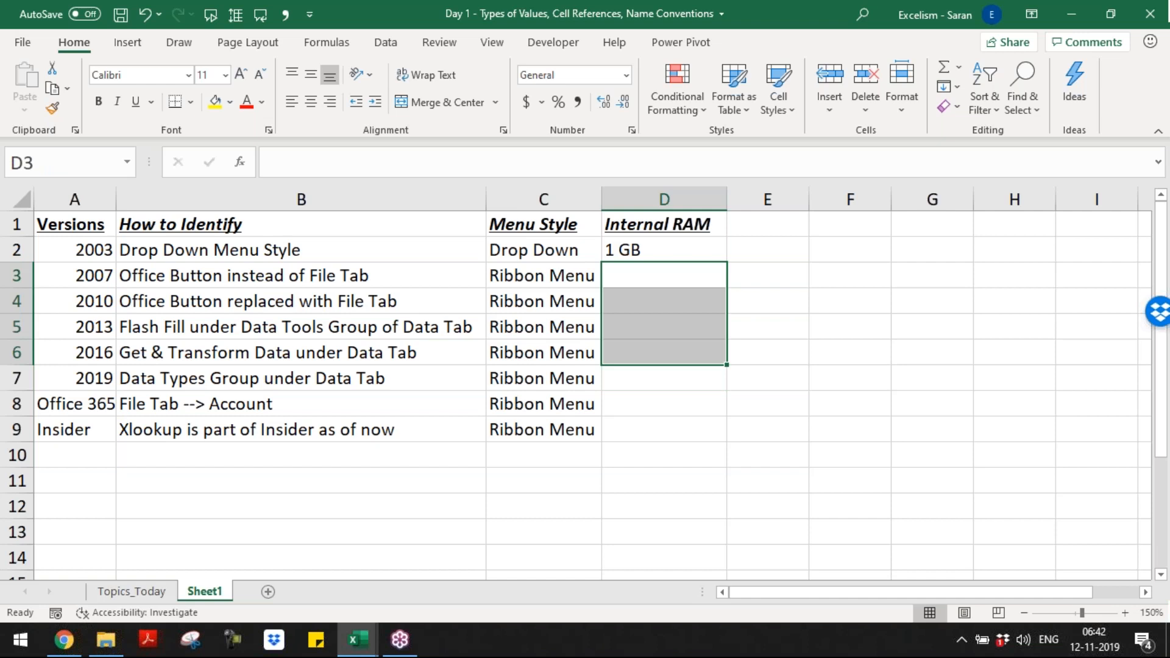
{"action": "type", "text": "2 GB"}
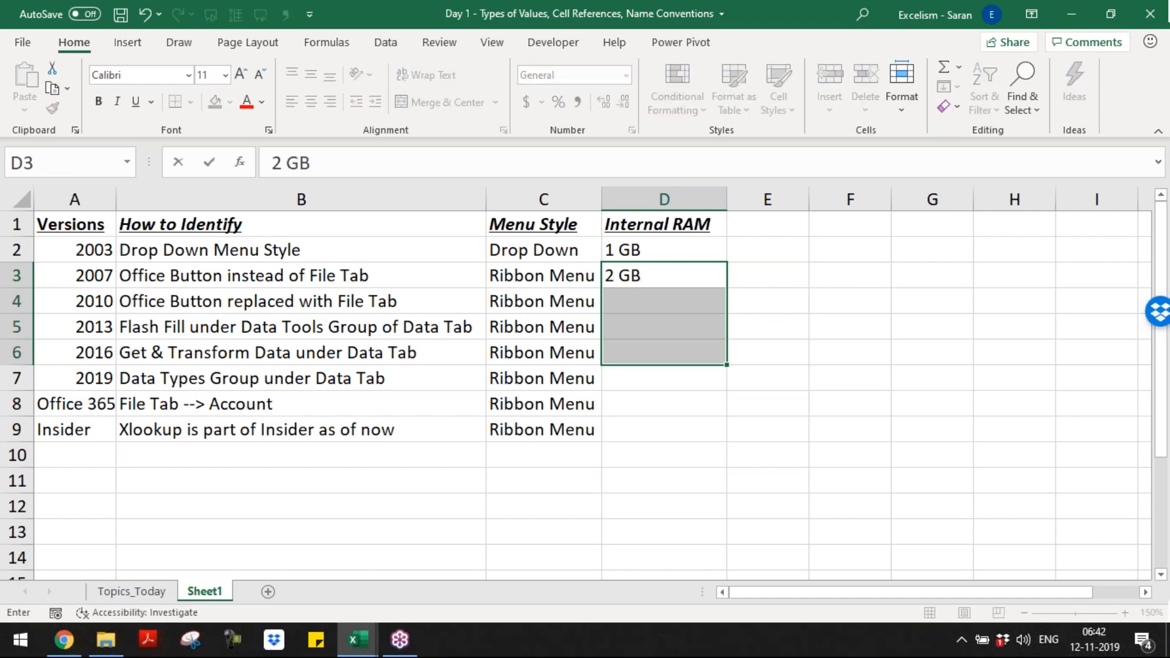
{"action": "key", "text": "ctrl+Return"}
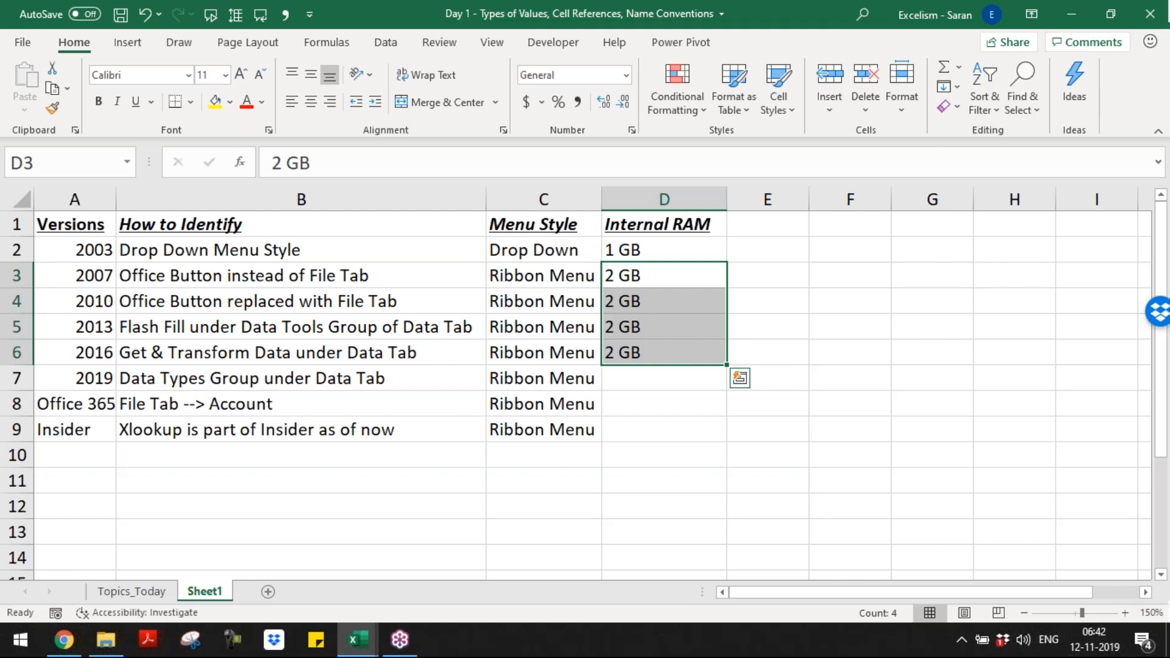
Step: Fill cells D7 to D9 with "3 GB" as the internal RAM of versions 2019, Office 365 and Insider
{"action": "key", "text": "Down"}
{"action": "key", "text": "Down"}
{"action": "key", "text": "Down"}
{"action": "key", "text": "Down"}
{"action": "key", "text": "shift+Down"}
{"action": "key", "text": "shift+Down"}
{"action": "type", "text": "3 GB"}
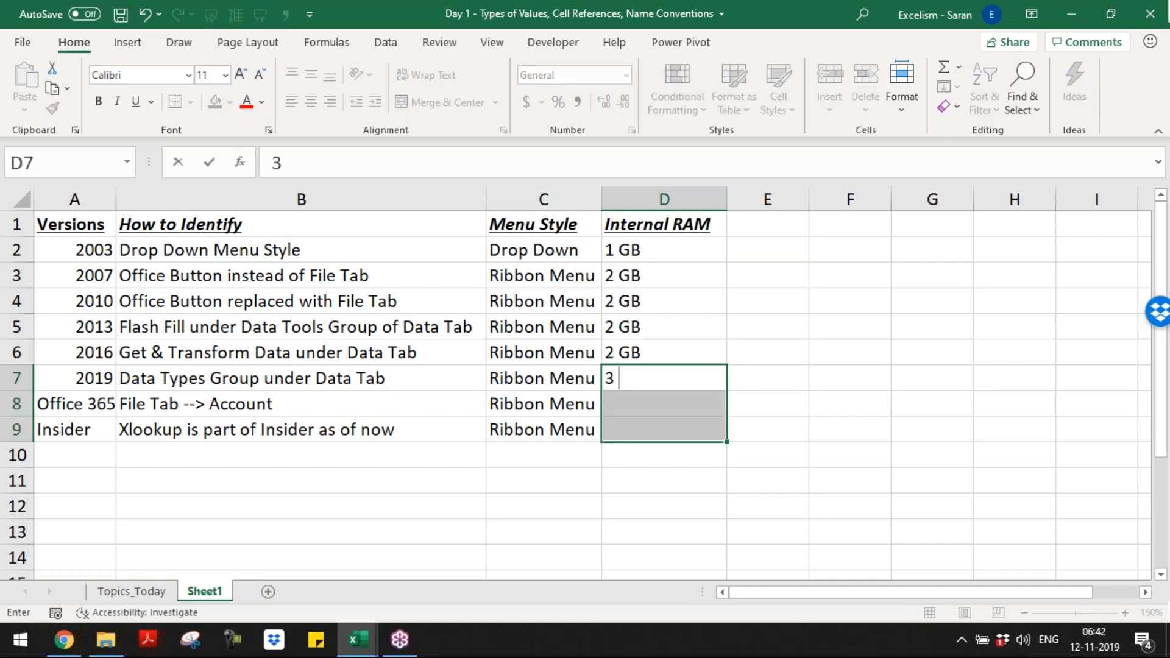
{"action": "key", "text": "ctrl+Return"}
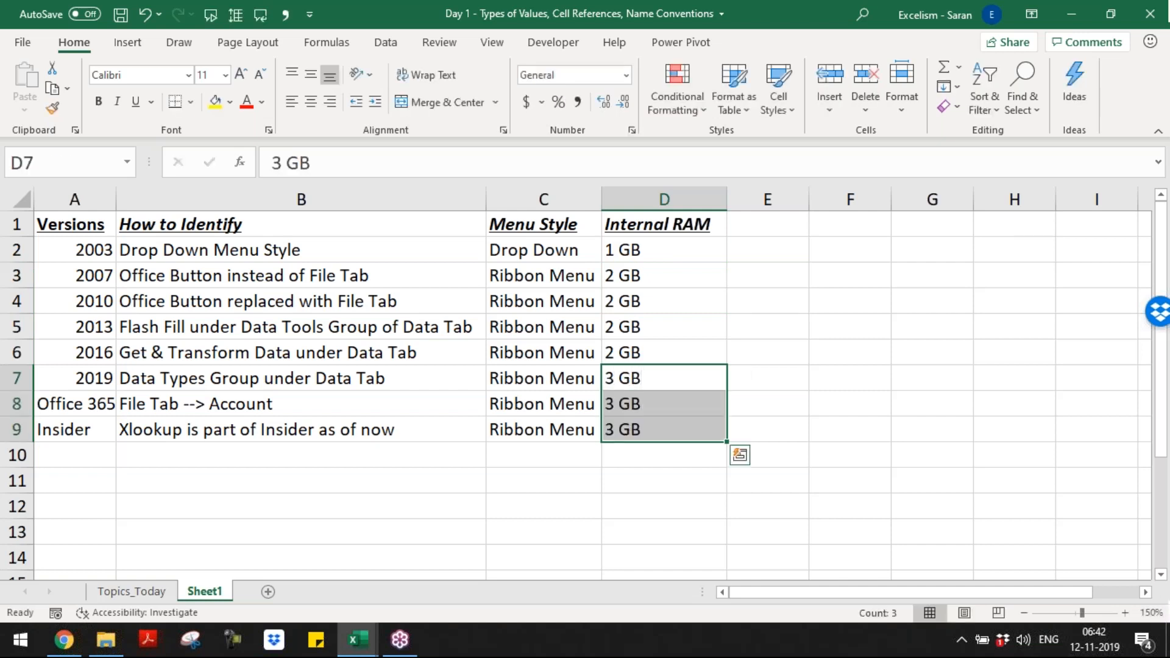
{"action": "key", "text": "Up"}
{"action": "key", "text": "Up"}
{"action": "key", "text": "Up"}
{"action": "key", "text": "Up"}
{"action": "key", "text": "Up"}
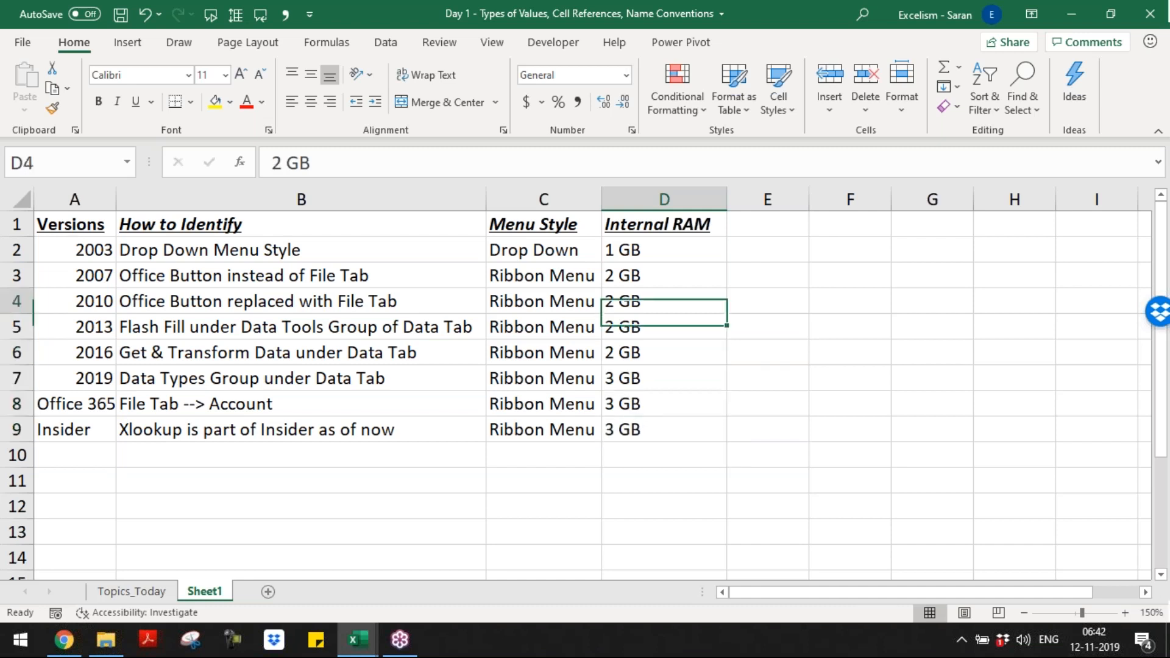
{"action": "key", "text": "Down"}
{"action": "key", "text": "Down"}
{"action": "key", "text": "Down"}
{"action": "key", "text": "Down"}
{"action": "key", "text": "Down"}
{"action": "key", "text": "Up"}
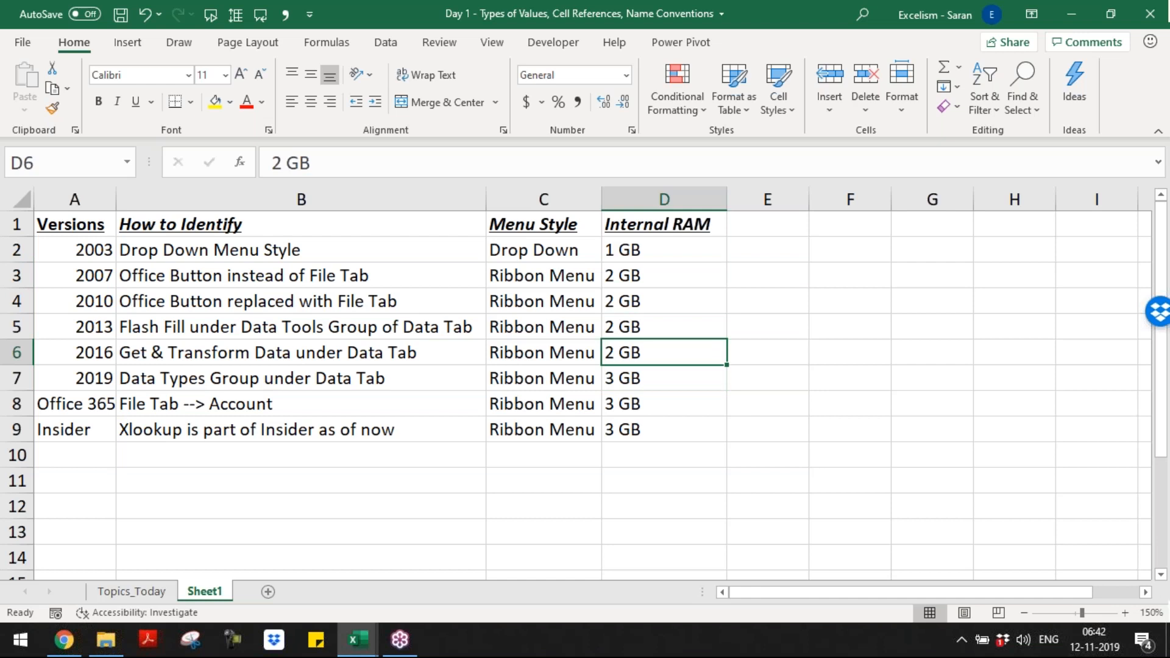
Step: AutoFit the width of column D to the Internal RAM entries in D1 to D9
{"action": "key", "text": "ctrl+Up"}
{"action": "key", "text": "ctrl+shift+Down"}
{"action": "key", "text": "alt+o"}
{"action": "key", "text": "c"}
{"action": "key", "text": "a"}
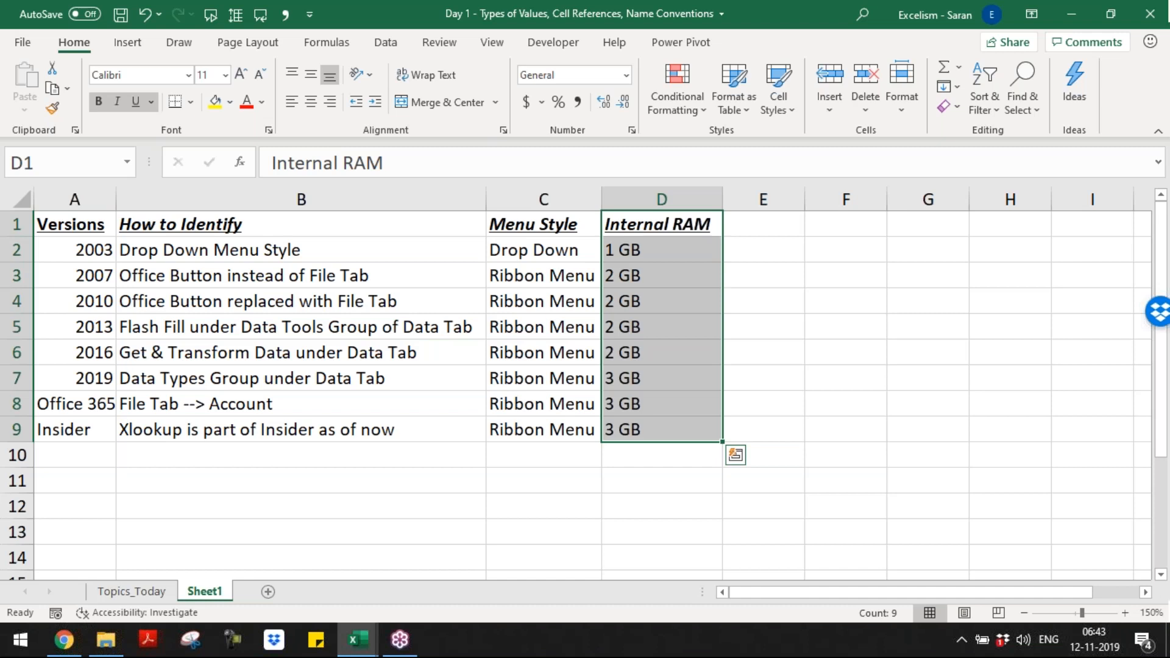
Step: Enter the heading "Key Diff" in cell E1
{"action": "key", "text": "Up"}
{"action": "key", "text": "Right"}
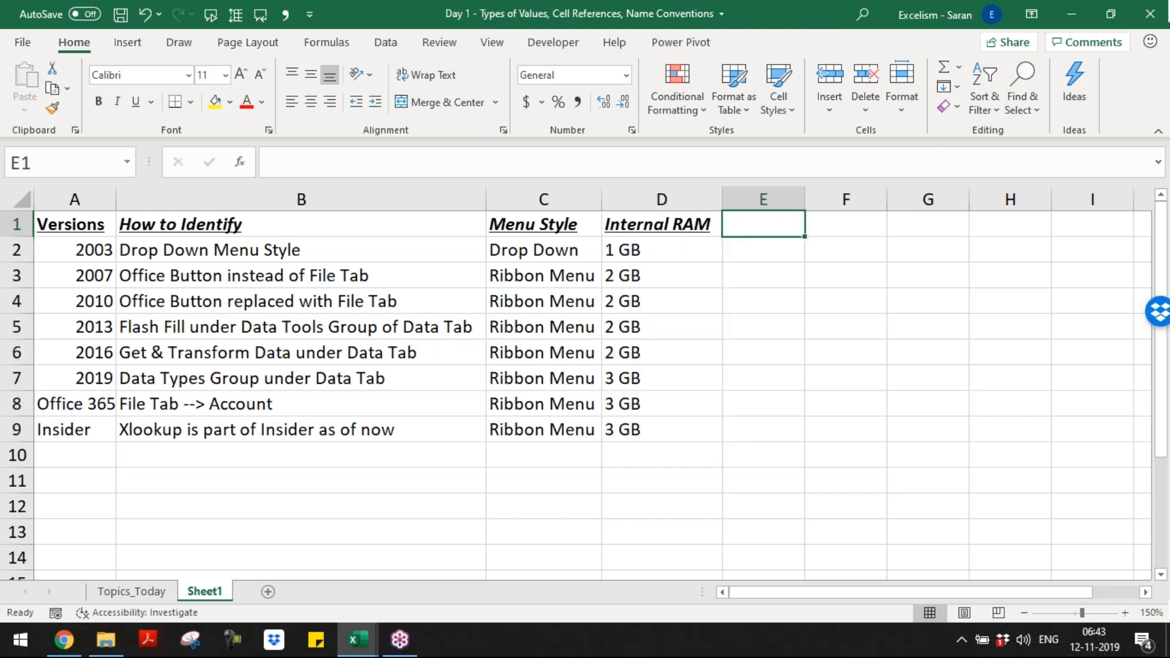
{"action": "left_click", "coordinate": [920, 57]}
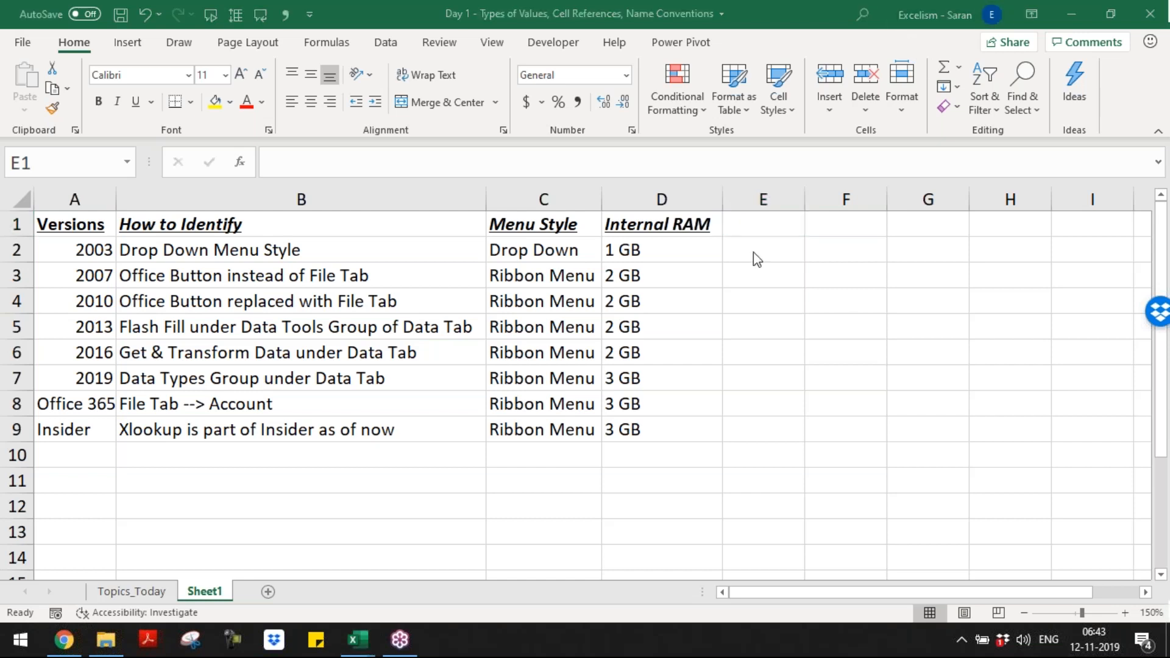
{"action": "left_click", "coordinate": [766, 235]}
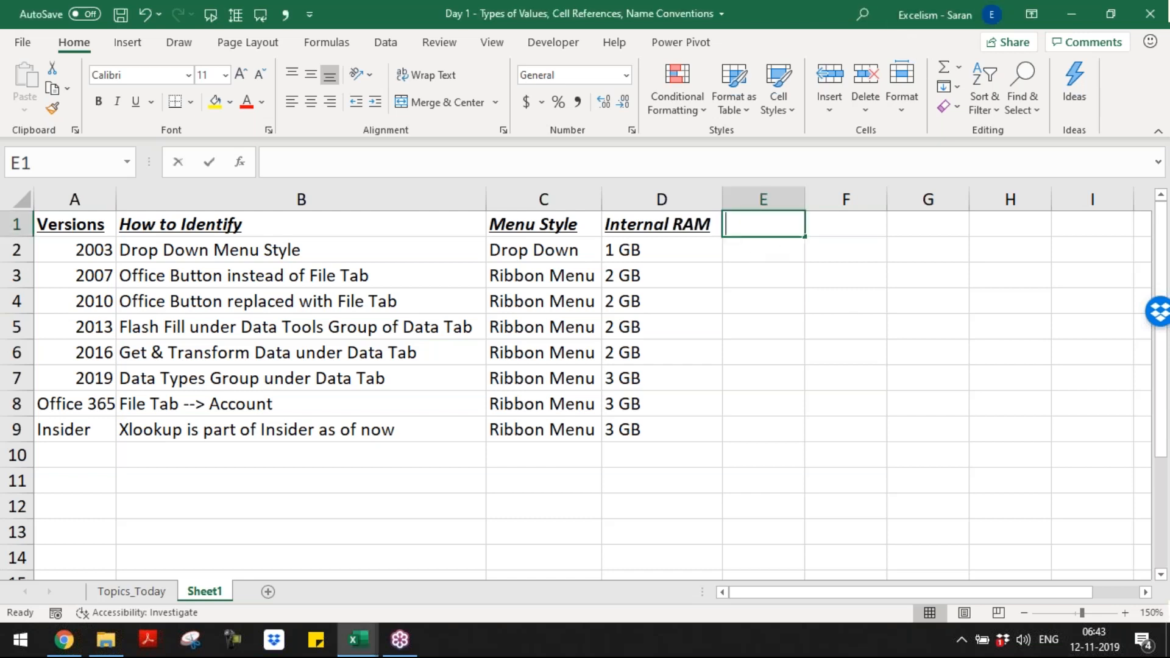
{"action": "type", "text": "Key Diff"}
{"action": "key", "text": "Return"}
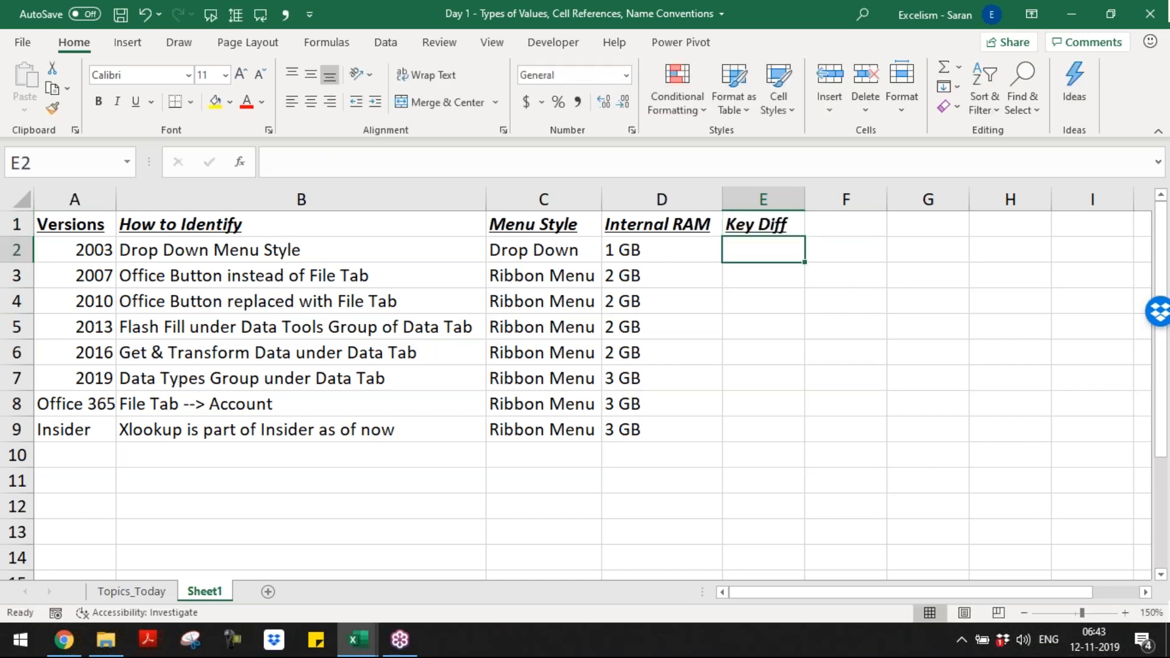
Step: Replace the heading in cell E1 with "% Diff"
{"action": "key", "text": "Up"}
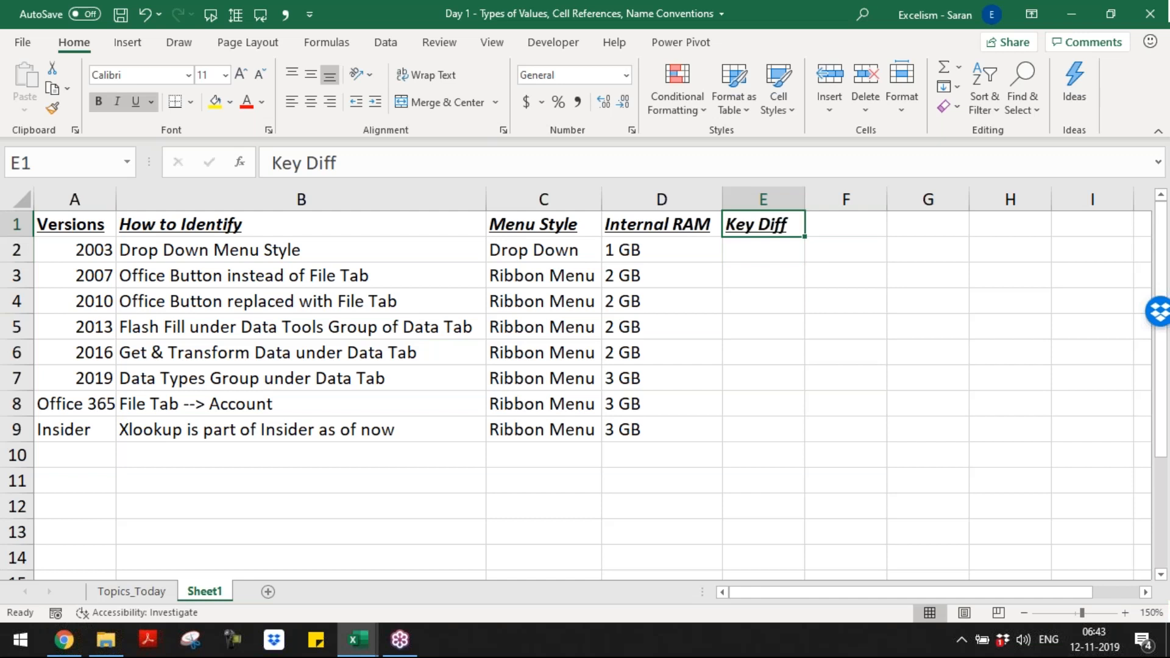
{"action": "type", "text": "% Diff"}
{"action": "key", "text": "Return"}
Step: Enter the percentage differences 100%, 30%, 20%, 30% and 50% in cells E3 to E7 for versions 2007 to 2019
{"action": "key", "text": "Down"}
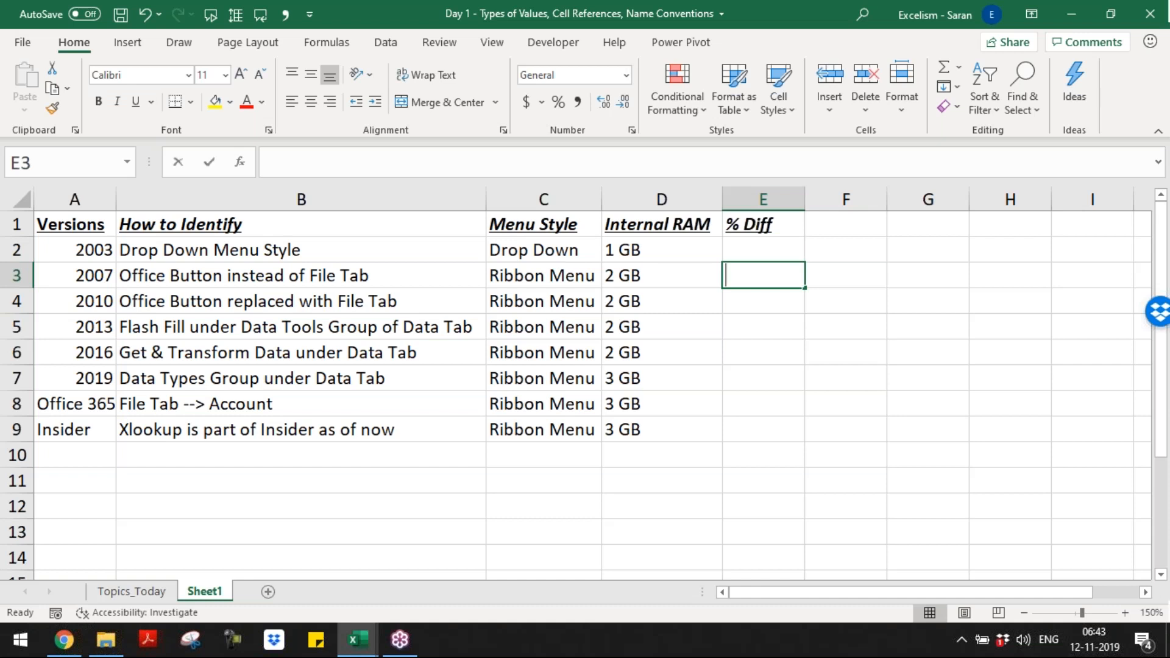
{"action": "type", "text": "100%"}
{"action": "key", "text": "Return"}
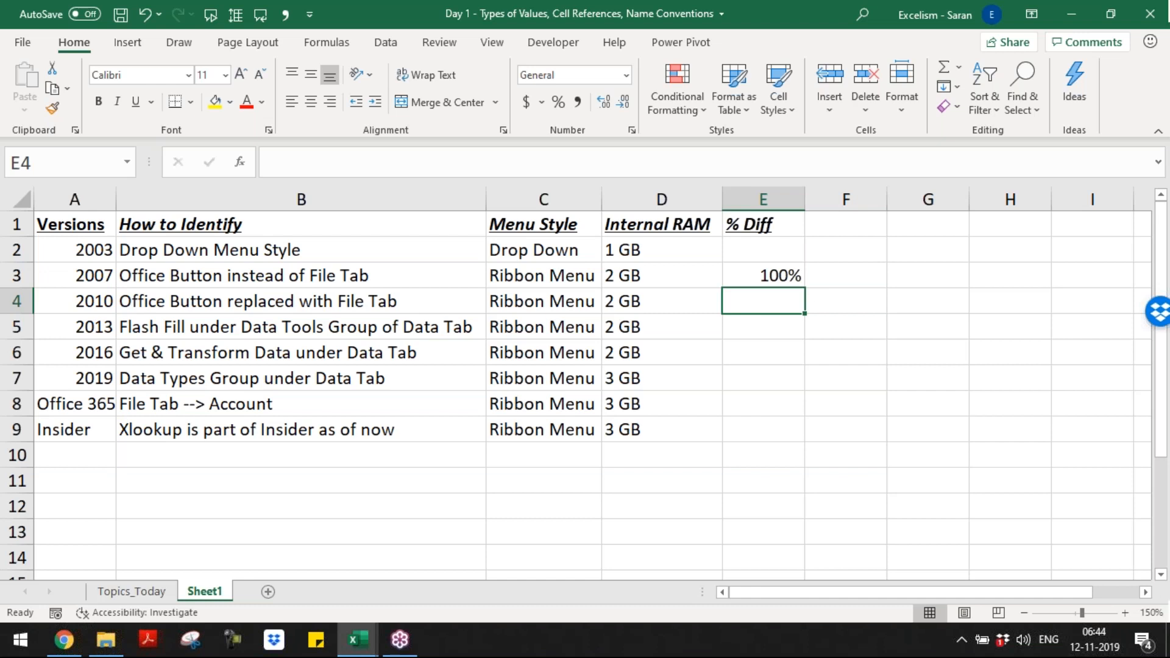
{"action": "type", "text": "30%"}
{"action": "key", "text": "Return"}
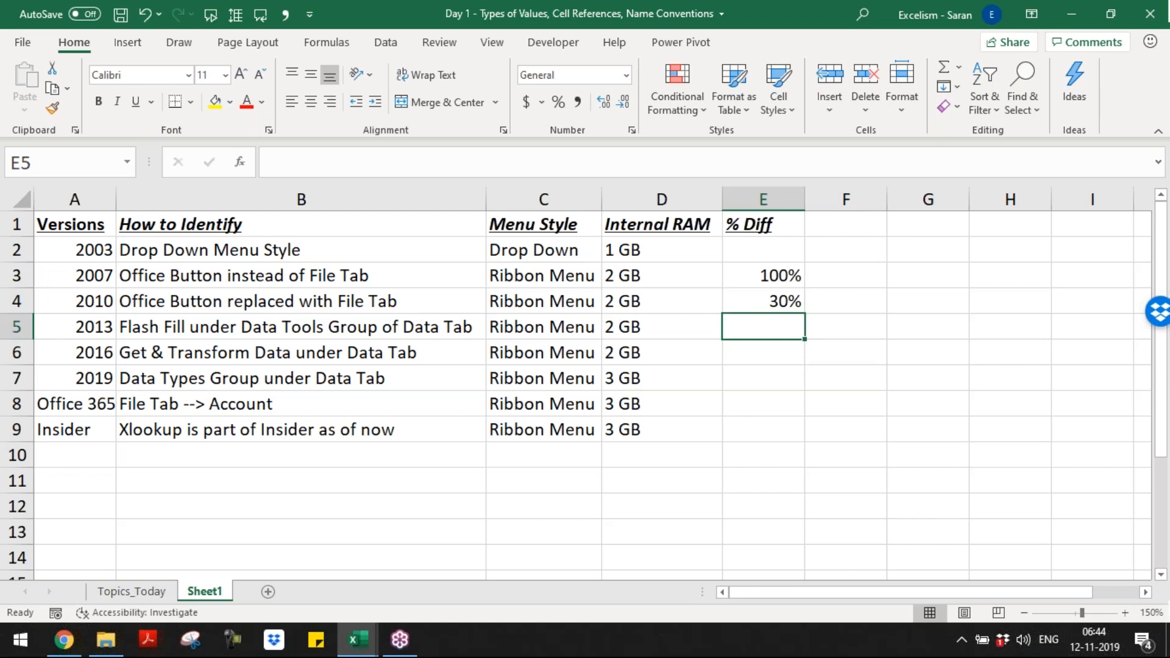
{"action": "type", "text": "20%"}
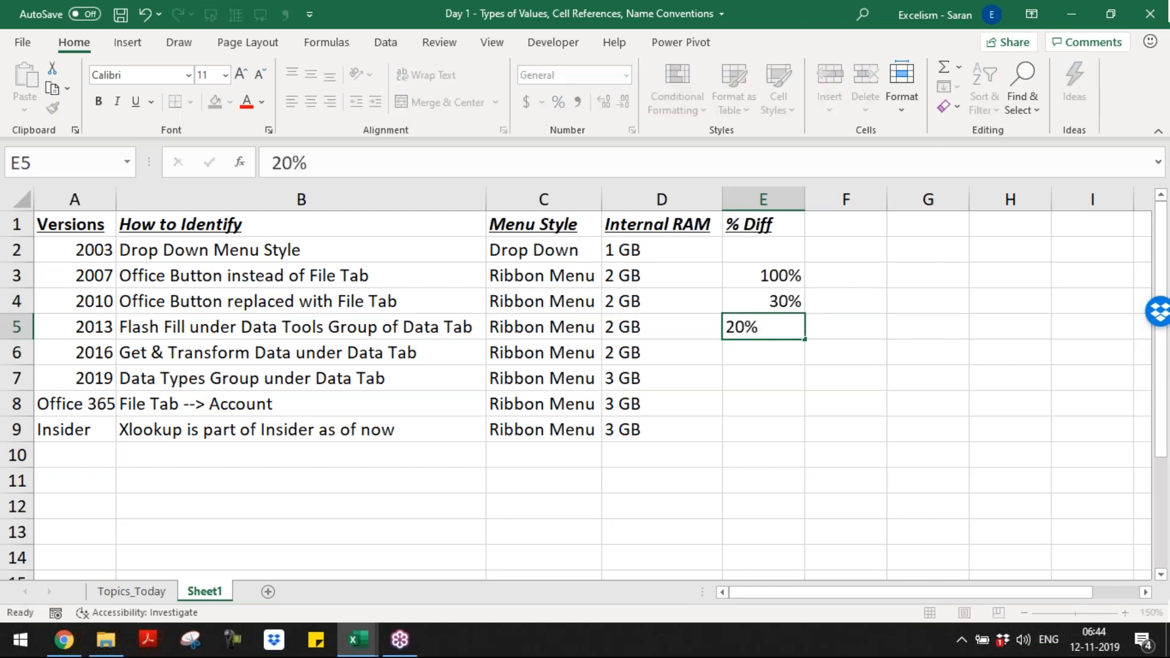
{"action": "key", "text": "Return"}
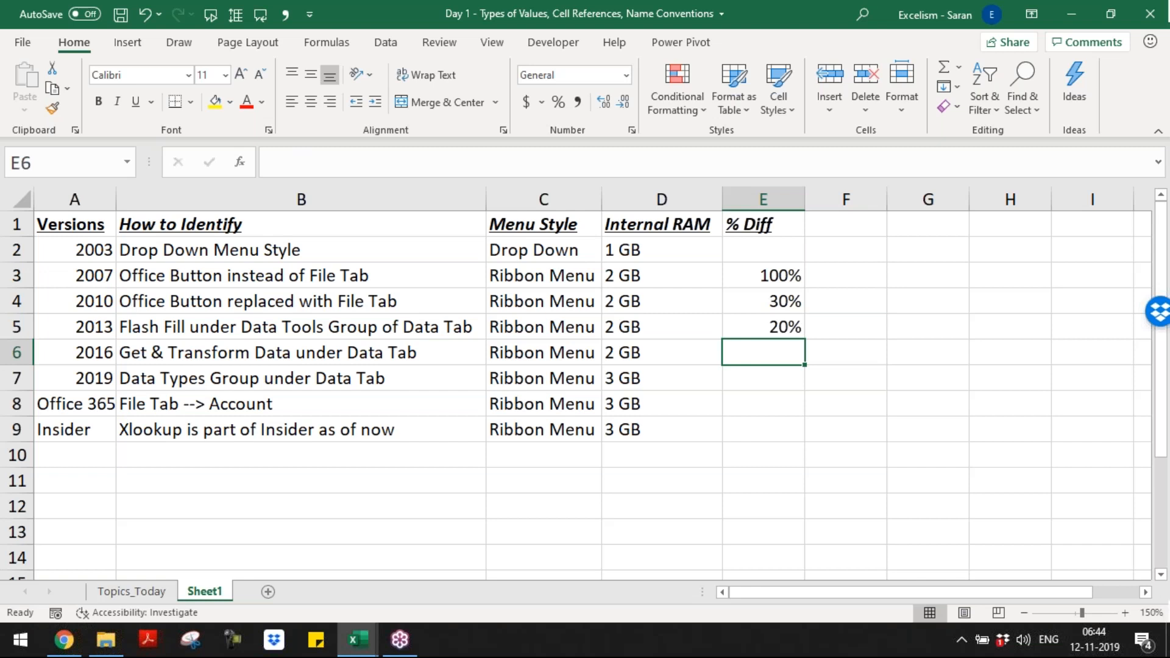
{"action": "type", "text": "30%"}
{"action": "key", "text": "Return"}
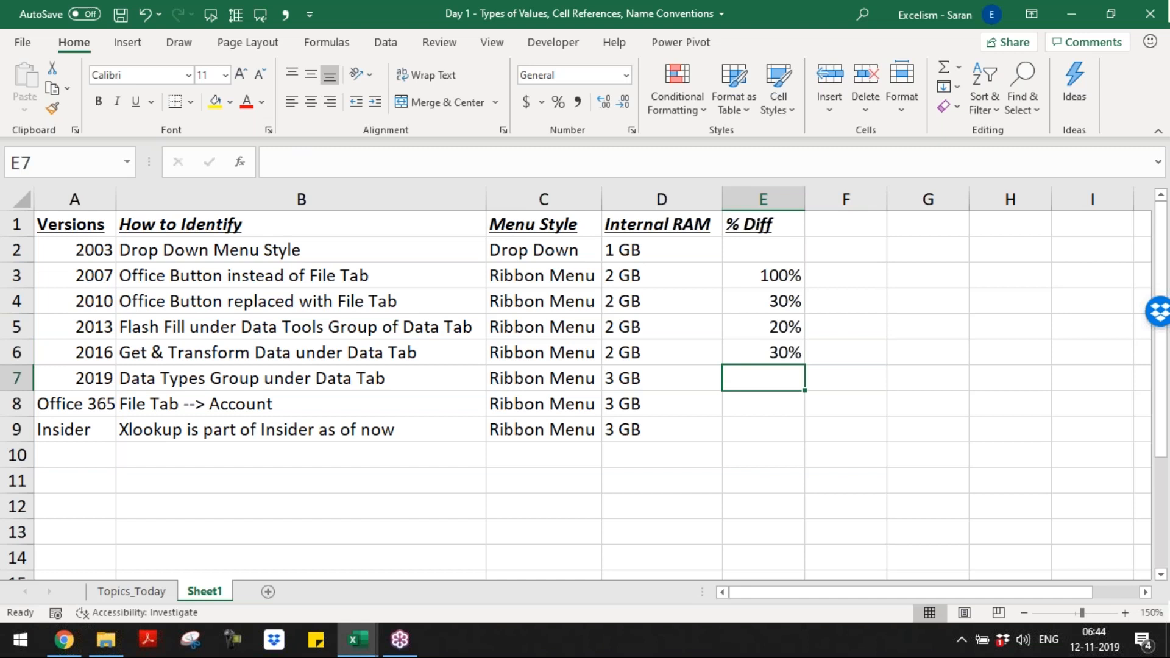
{"action": "type", "text": "50^"}
{"action": "key", "text": "BackSpace"}
{"action": "type", "text": "%"}
{"action": "key", "text": "Return"}
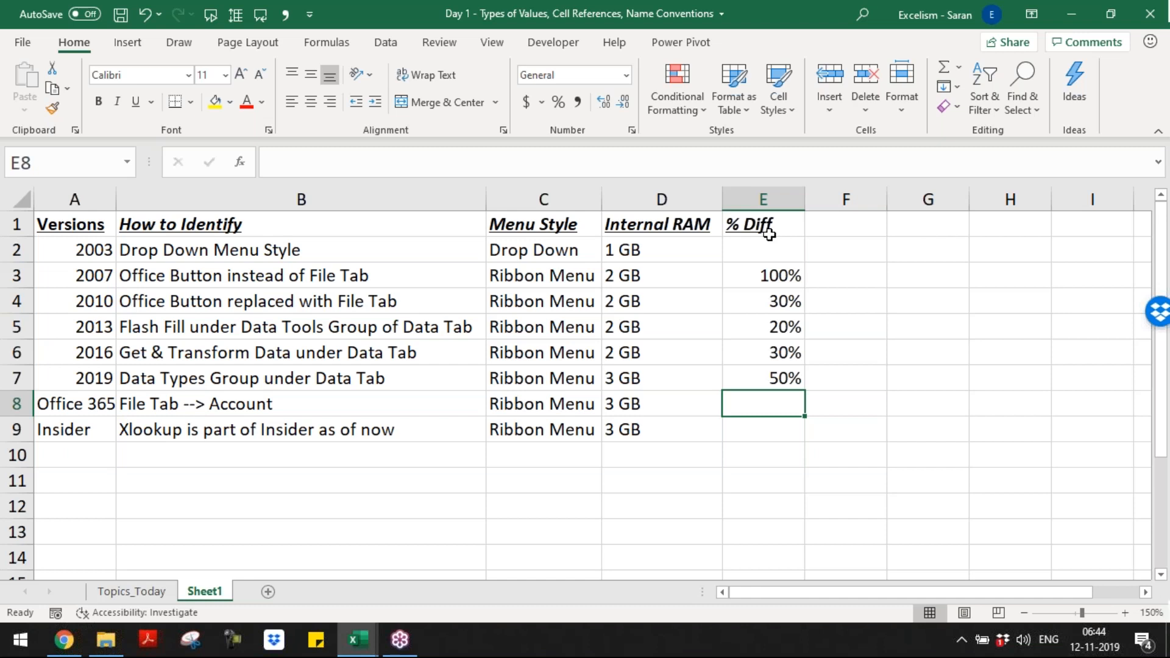
{"action": "key", "text": "ctrl+Up"}
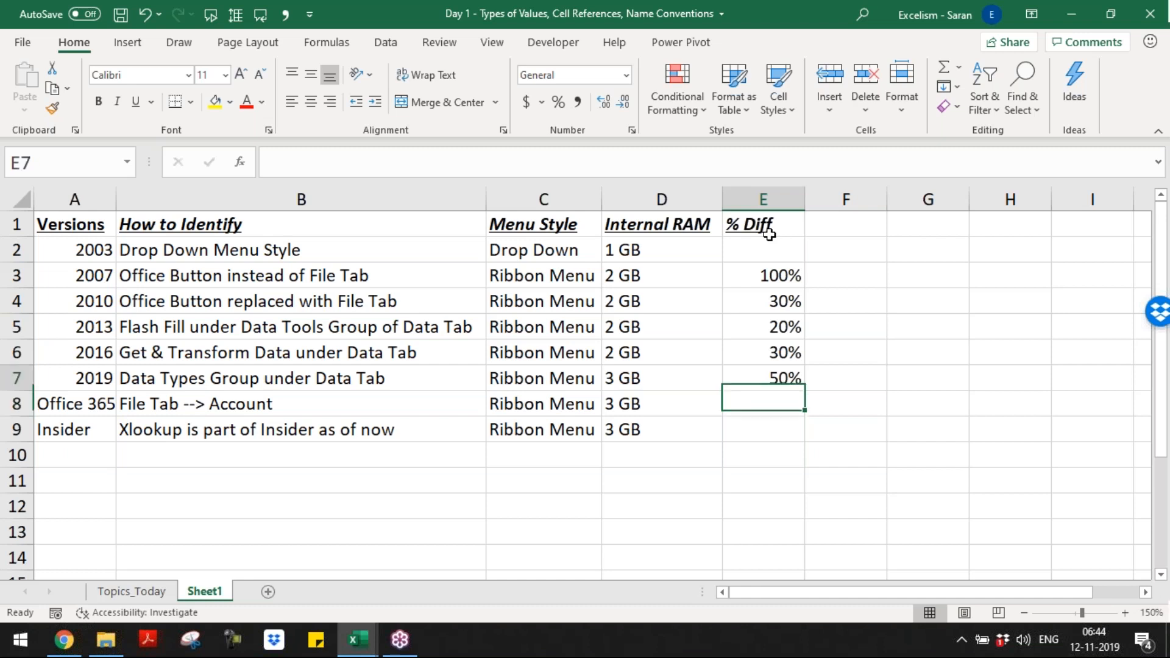
{"action": "key", "text": "ctrl+Up"}
{"action": "key", "text": "ctrl+Up"}
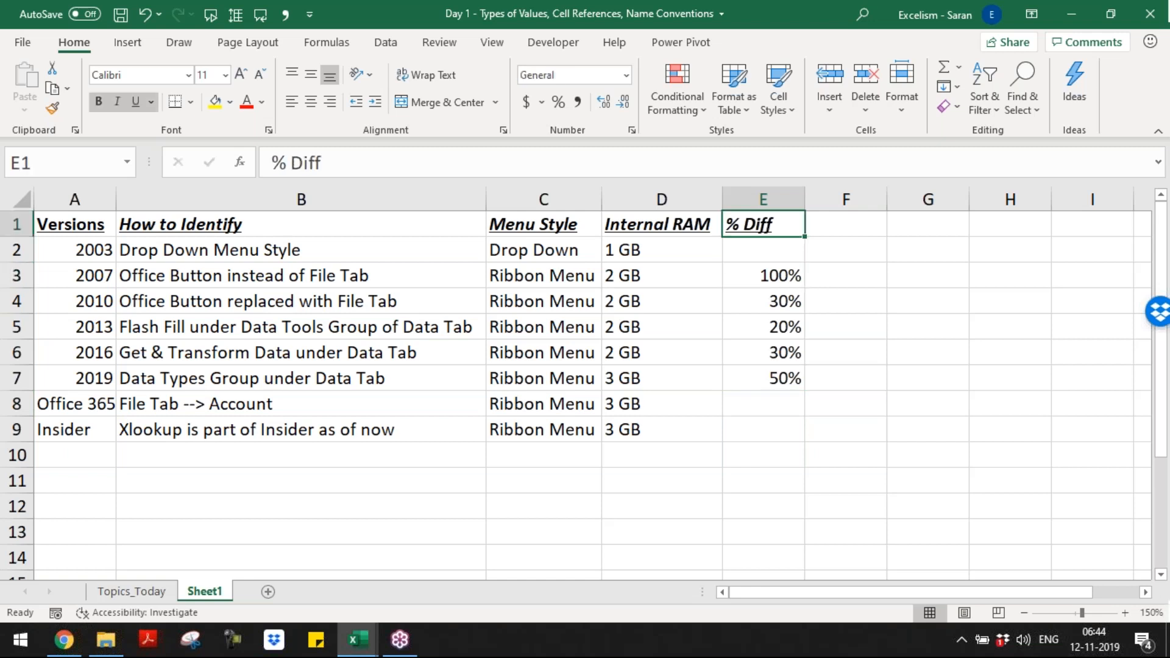
{"action": "key", "text": "Right"}
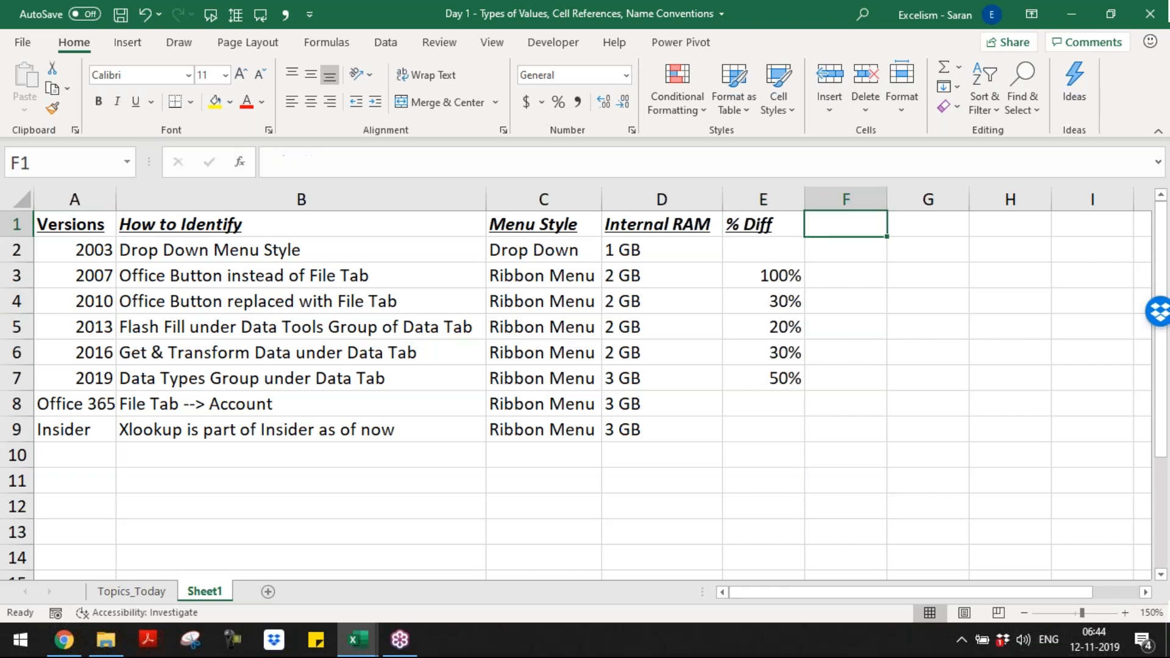
{"action": "type", "text": "Key"}
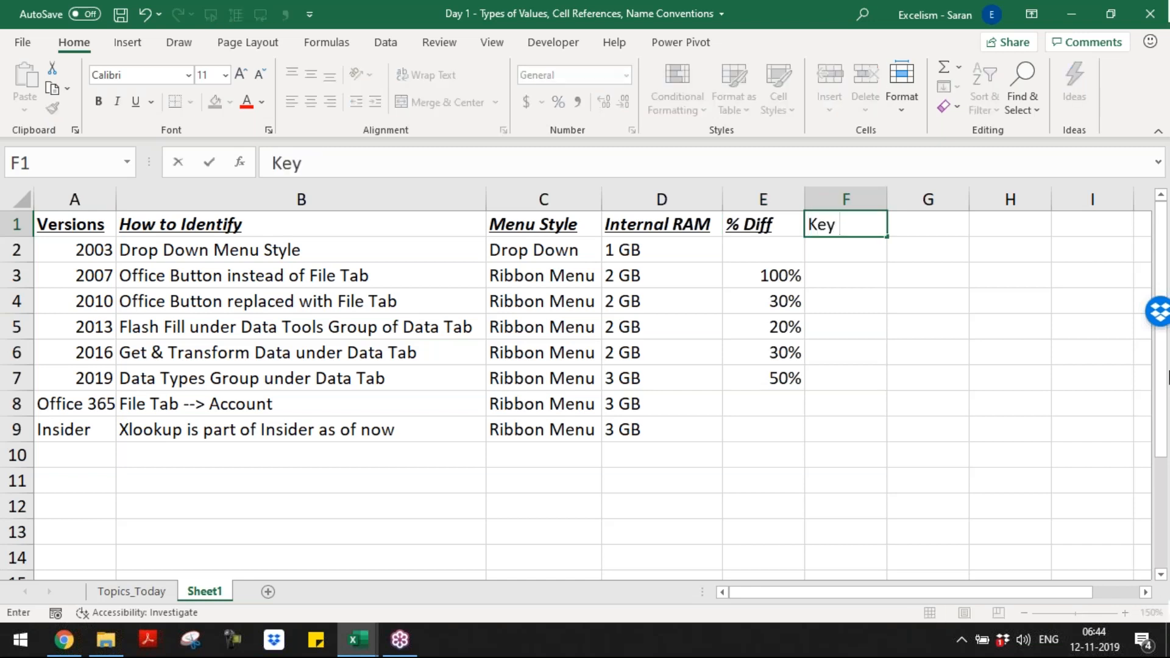
{"action": "key", "text": "Escape"}
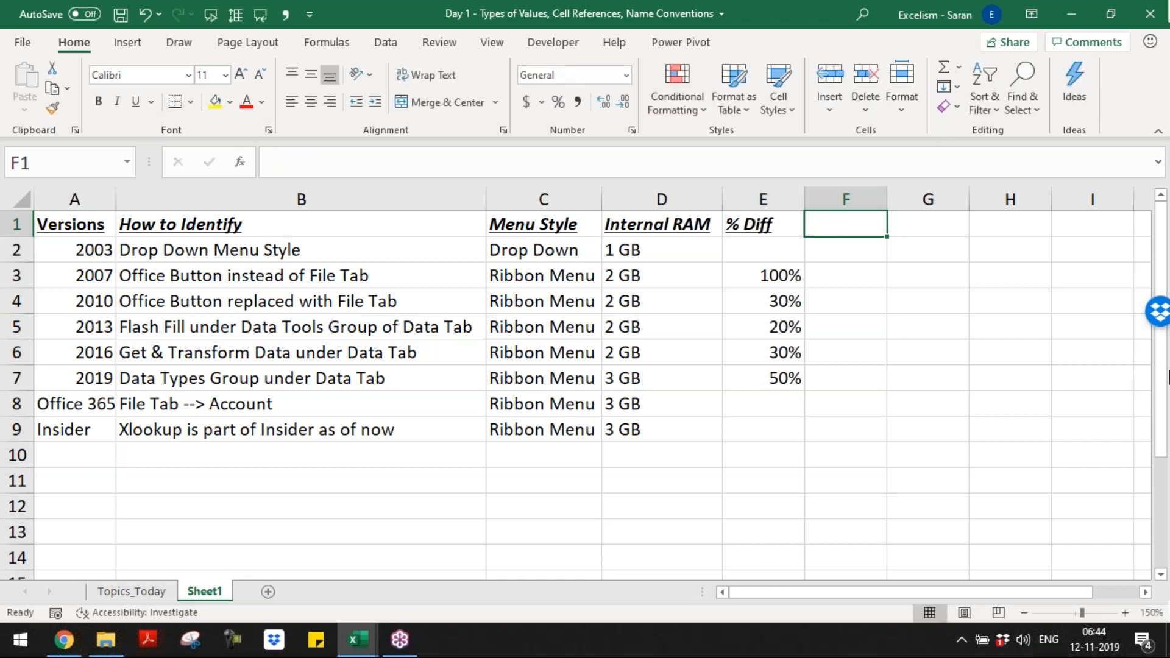
Step: Enter the heading "Size" in cell F1 and the value 60,000 in cell F2 for version 2003
{"action": "type", "text": "Size"}
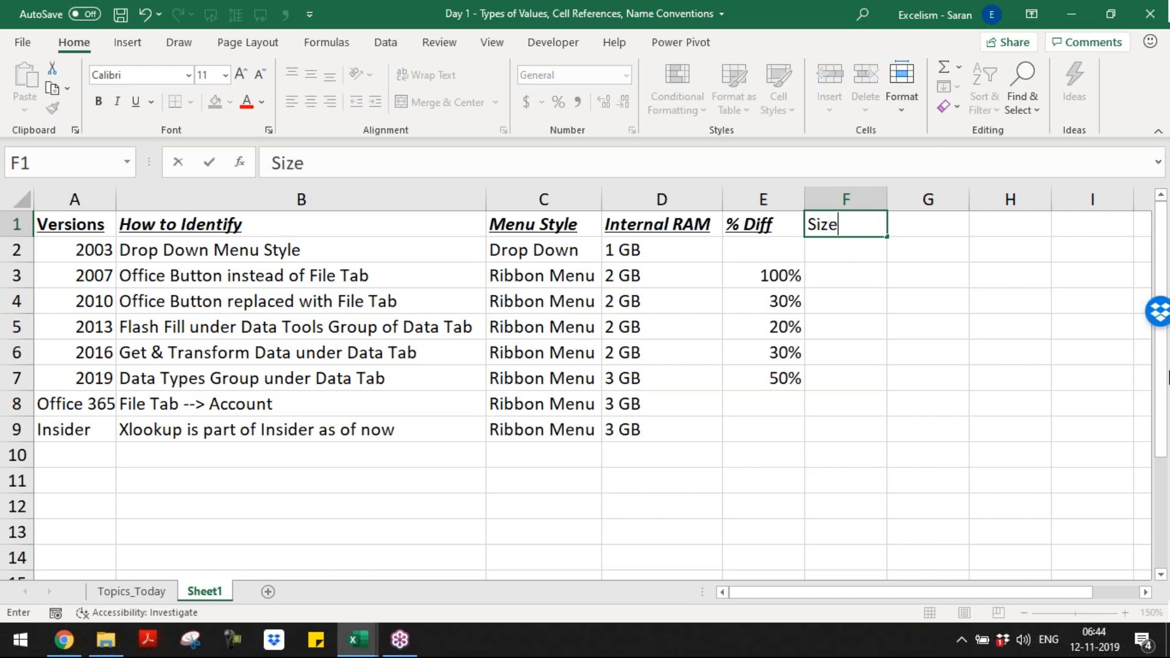
{"action": "key", "text": "Return"}
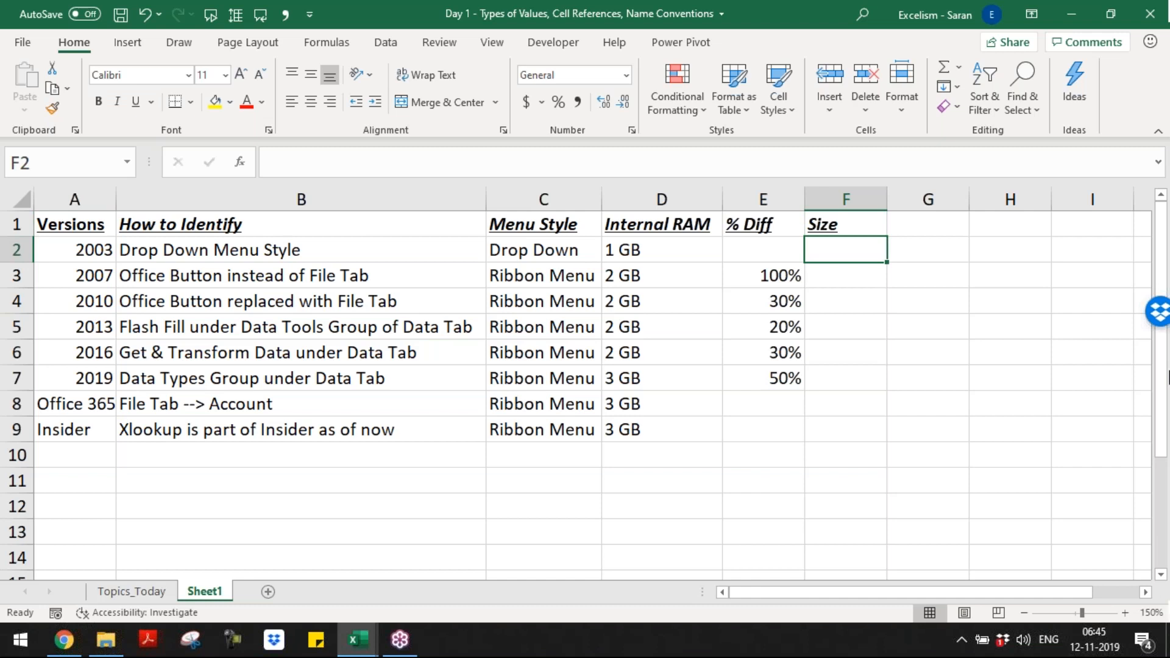
{"action": "type", "text": "60,000"}
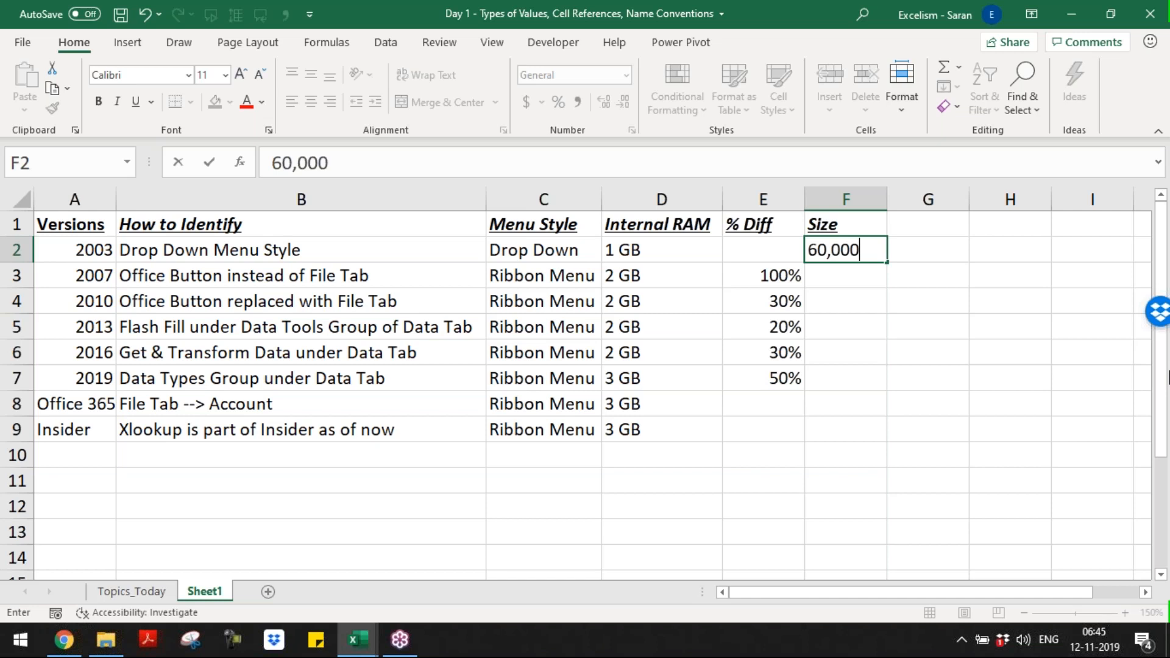
{"action": "key", "text": "Return"}
Step: Enter the formula =2^10 in cell G2
{"action": "key", "text": "Up"}
{"action": "key", "text": "Right"}
{"action": "type", "text": "=2"}
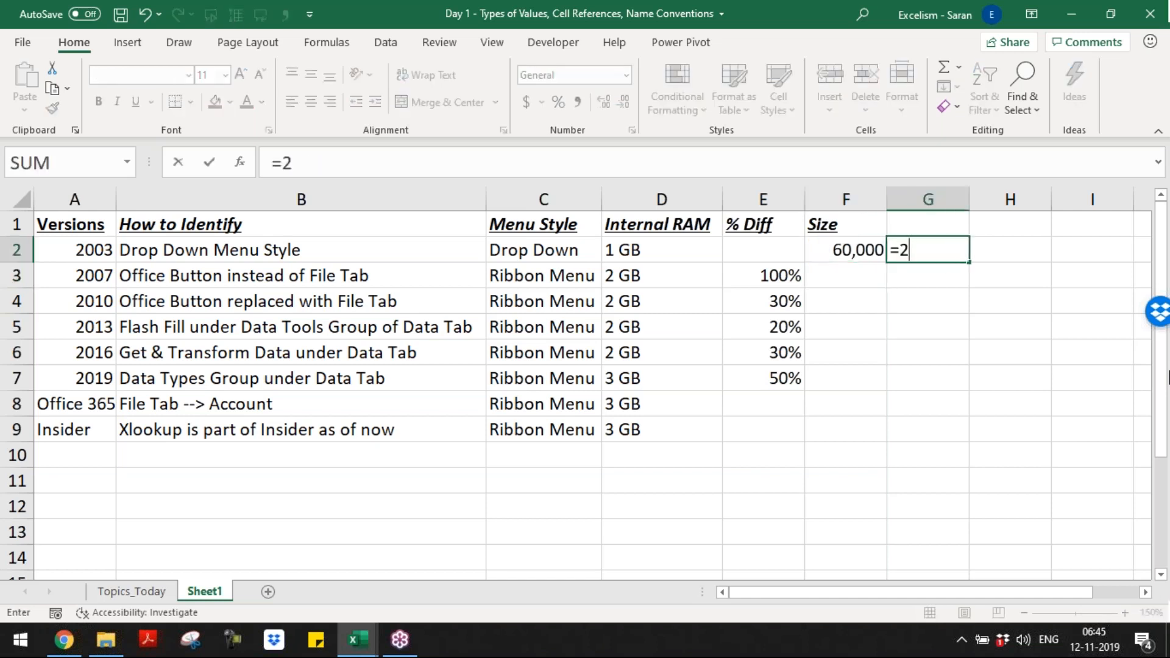
{"action": "type", "text": "^10"}
{"action": "key", "text": "Return"}
Step: Change the formula in cell G2 to =2^16
{"action": "key", "text": "Up"}
{"action": "key", "text": "F2"}
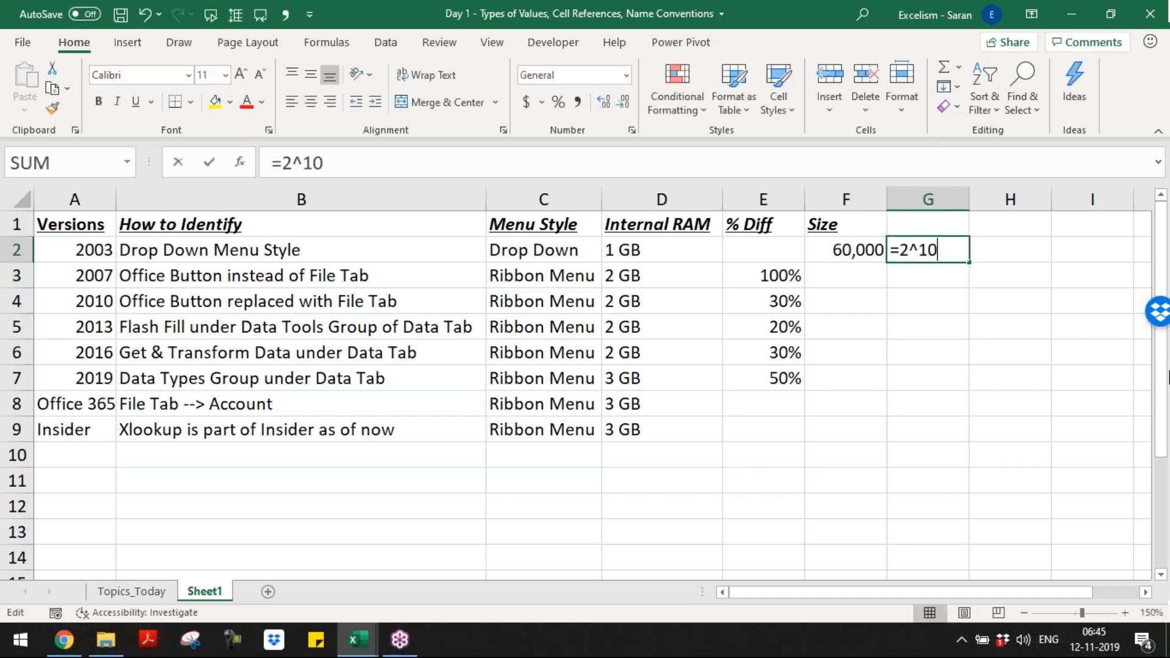
{"action": "key", "text": "BackSpace"}
{"action": "type", "text": "4"}
{"action": "key", "text": "BackSpace"}
{"action": "type", "text": "6"}
{"action": "key", "text": "Return"}
{"action": "key", "text": "Up"}
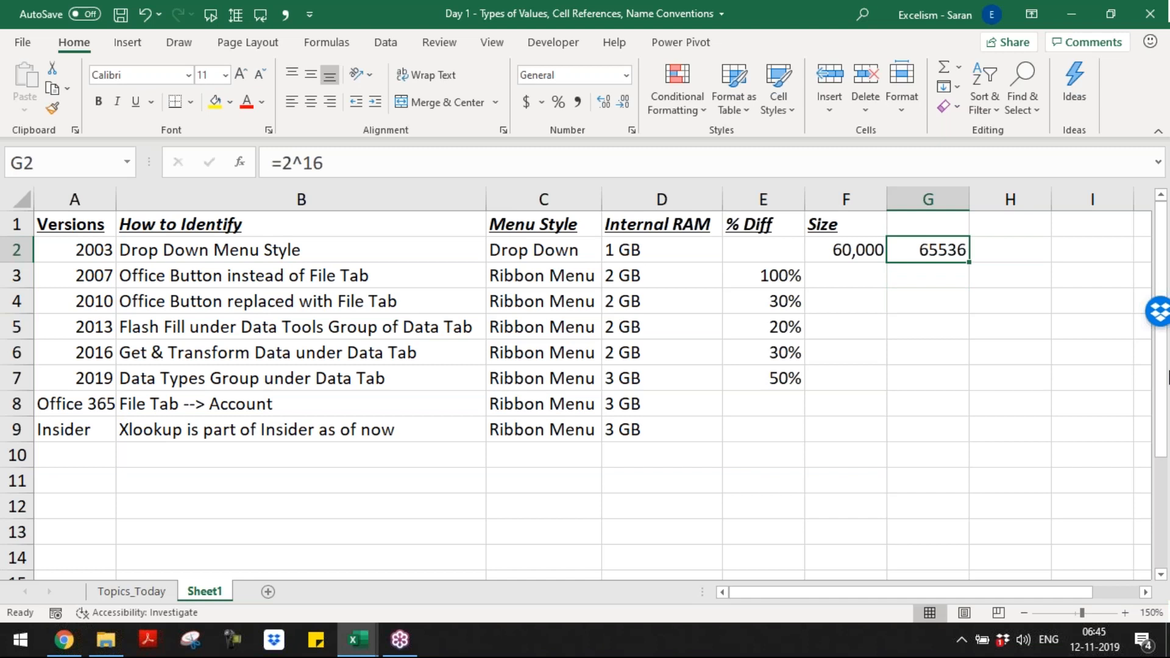
Step: Set the version 2003 size in cell F2 to 65,536
{"action": "key", "text": "Left"}
{"action": "key", "text": "F2"}
{"action": "key", "text": "BackSpace"}
{"action": "key", "text": "BackSpace"}
{"action": "key", "text": "BackSpace"}
{"action": "key", "text": "BackSpace"}
{"action": "type", "text": "5536"}
{"action": "key", "text": "Return"}
Step: Replace the formula in cell G2 with the plain text 2^16
{"action": "key", "text": "Up"}
{"action": "key", "text": "Right"}
{"action": "key", "text": "F2"}
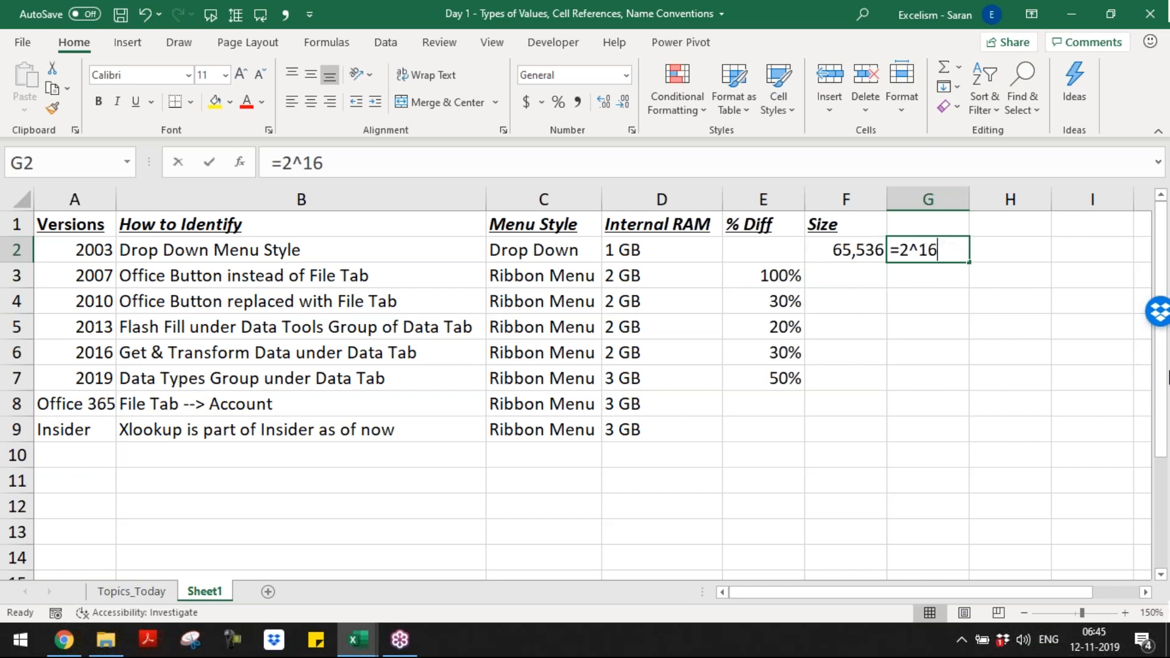
{"action": "key", "text": "Escape"}
{"action": "type", "text": "2^16"}
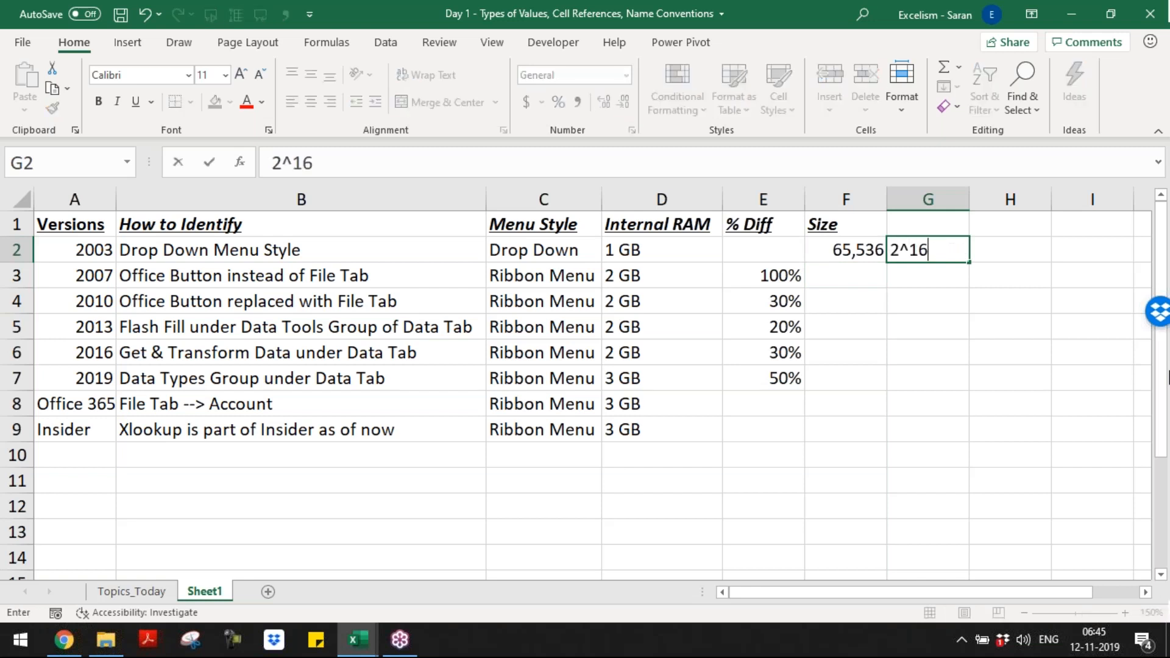
{"action": "key", "text": "Return"}
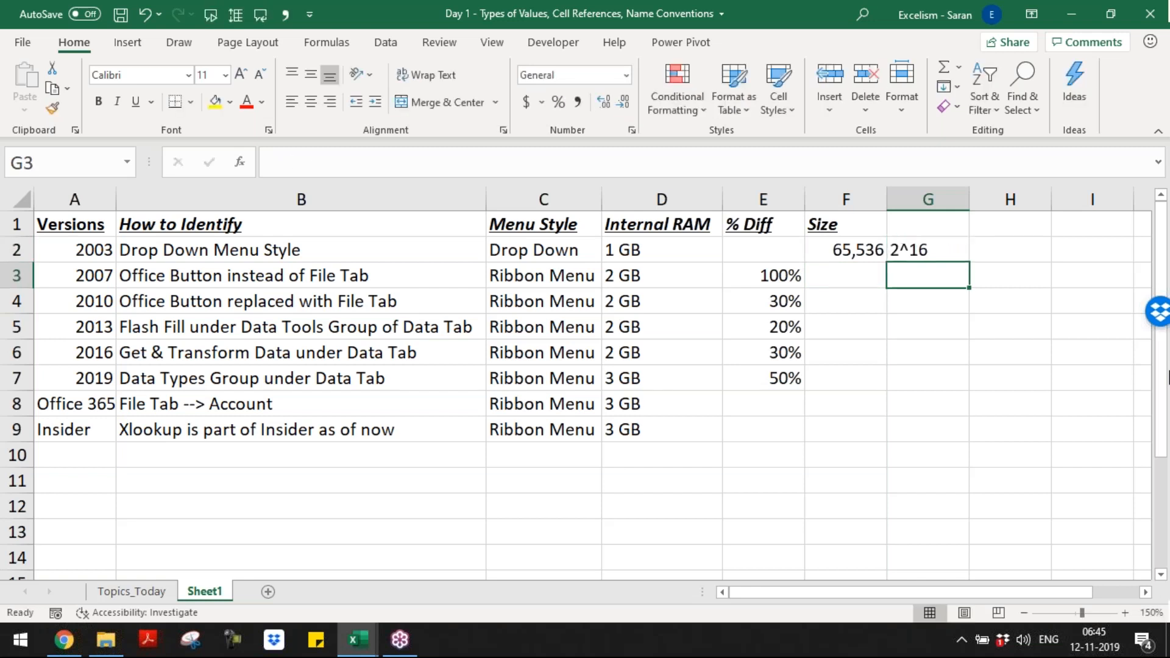
Step: Extend the heading in cell F1 to "Size - Rows"
{"action": "key", "text": "Down"}
{"action": "key", "text": "Left"}
{"action": "key", "text": "Up"}
{"action": "key", "text": "Up"}
{"action": "key", "text": "Up"}
{"action": "key", "text": "F2"}
{"action": "type", "text": "- Rows"}
{"action": "key", "text": "Return"}
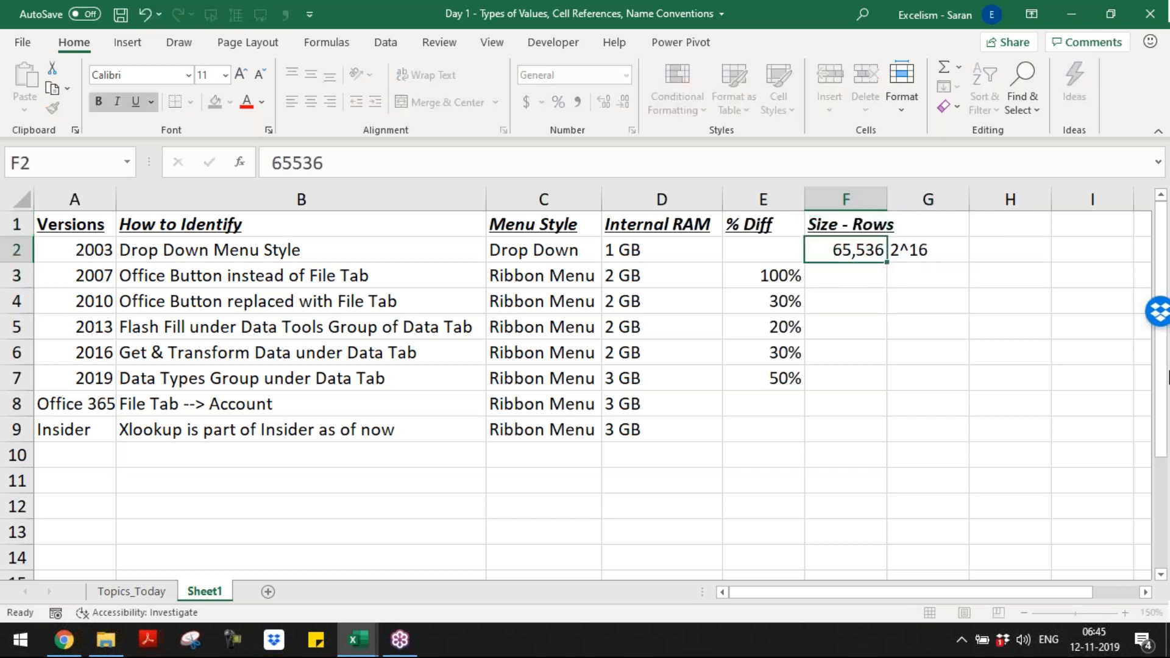
Step: AutoFit the width of column F to the "Size - Rows" heading
{"action": "key", "text": "Up"}
{"action": "key", "text": "alt+h"}
{"action": "key", "text": "o"}
{"action": "key", "text": "i"}
Step: Fill cells F3 to F9 with 1048576 and format them in comma style without decimals
{"action": "key", "text": "Down"}
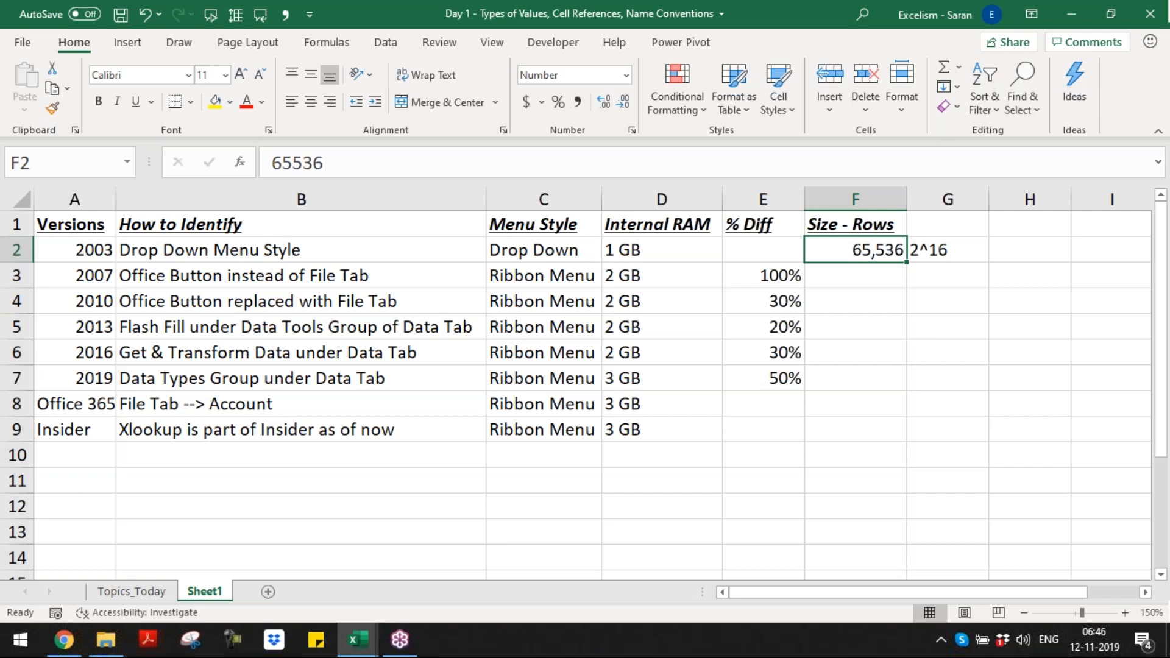
{"action": "key", "text": "Down"}
{"action": "key", "text": "shift+Down"}
{"action": "key", "text": "shift+Down"}
{"action": "key", "text": "shift+Down"}
{"action": "key", "text": "shift+Down"}
{"action": "key", "text": "shift+Down"}
{"action": "key", "text": "shift+Down"}
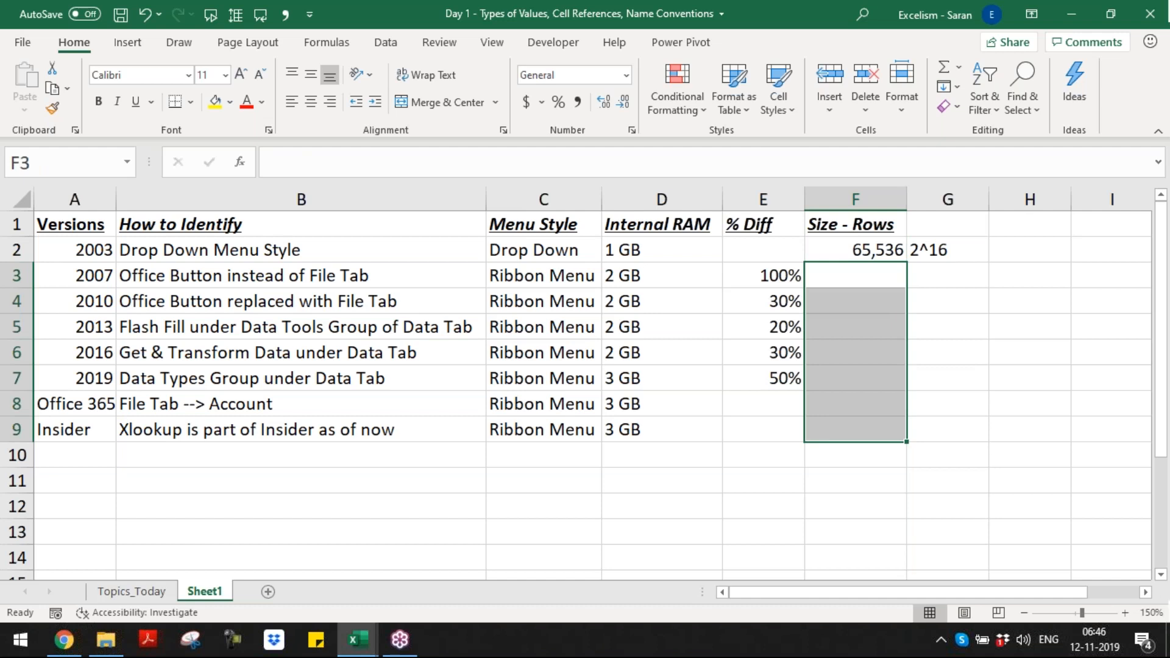
{"action": "type", "text": "104"}
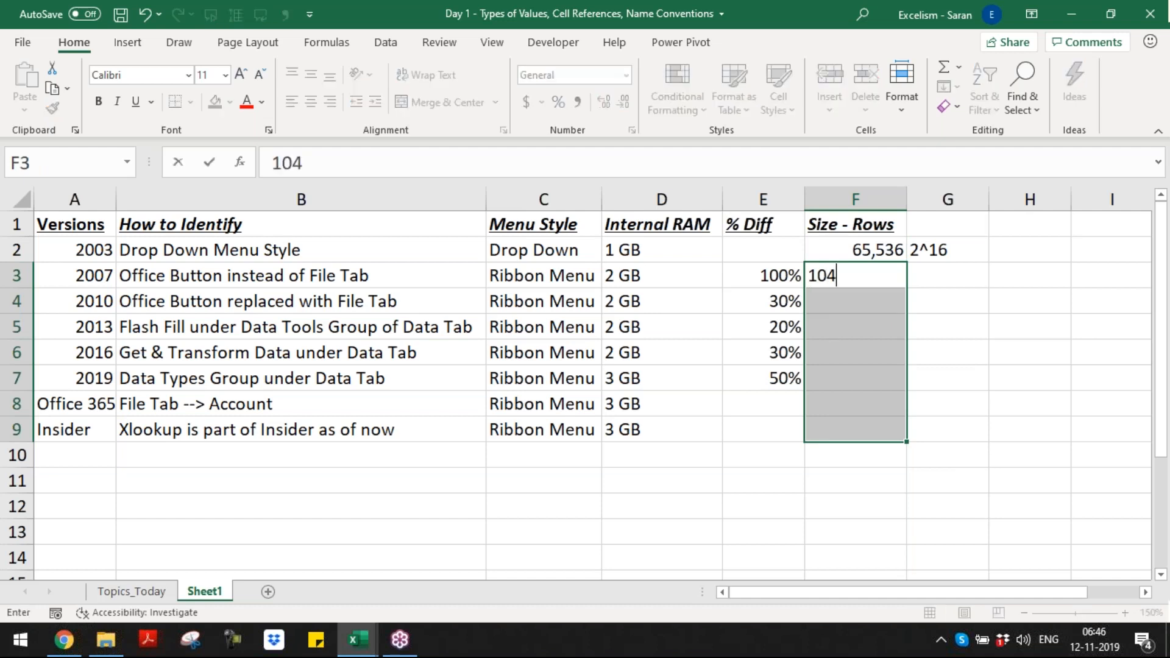
{"action": "type", "text": "8576"}
{"action": "key", "text": "ctrl+Return"}
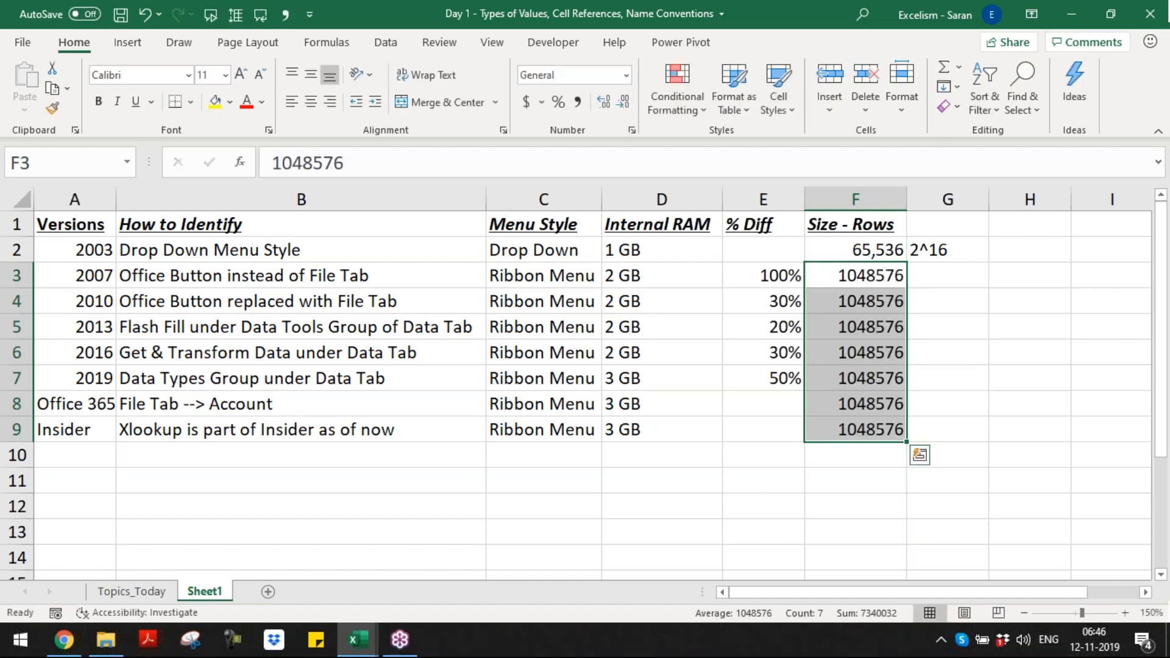
{"action": "left_click", "coordinate": [573, 109]}
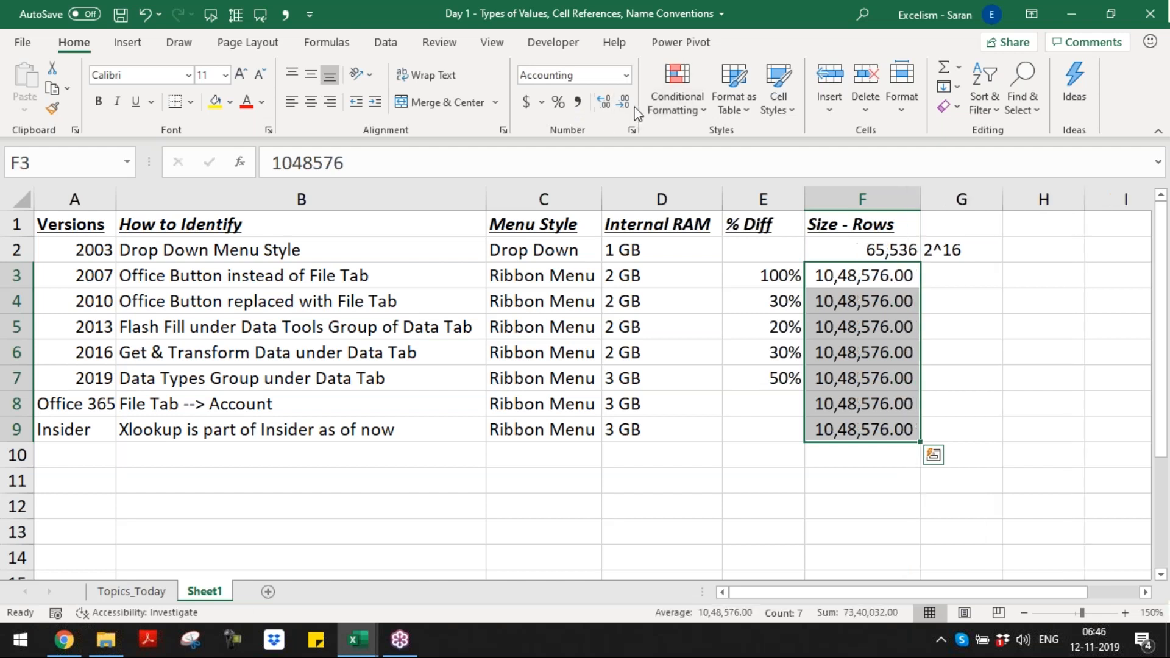
{"action": "left_click", "coordinate": [624, 104]}
{"action": "left_click", "coordinate": [624, 103]}
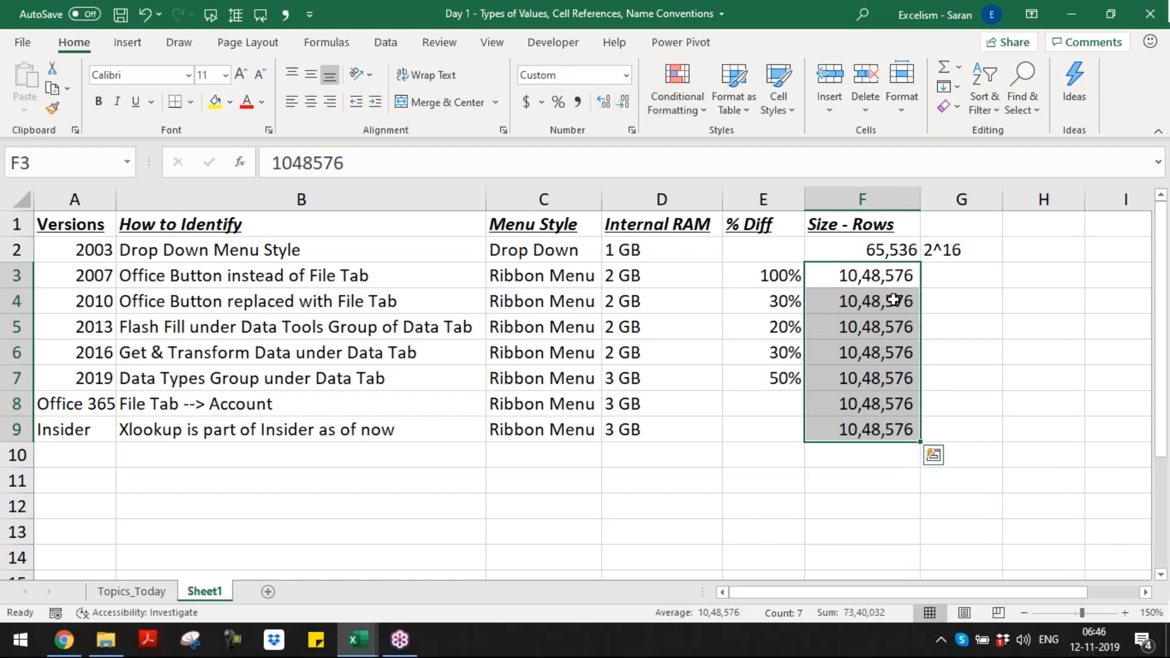
Step: Fill cells G3 to G9 with the formula =2^20 in one entry
{"action": "left_click", "coordinate": [947, 271]}
{"action": "key", "text": "shift+Down"}
{"action": "key", "text": "shift+Down"}
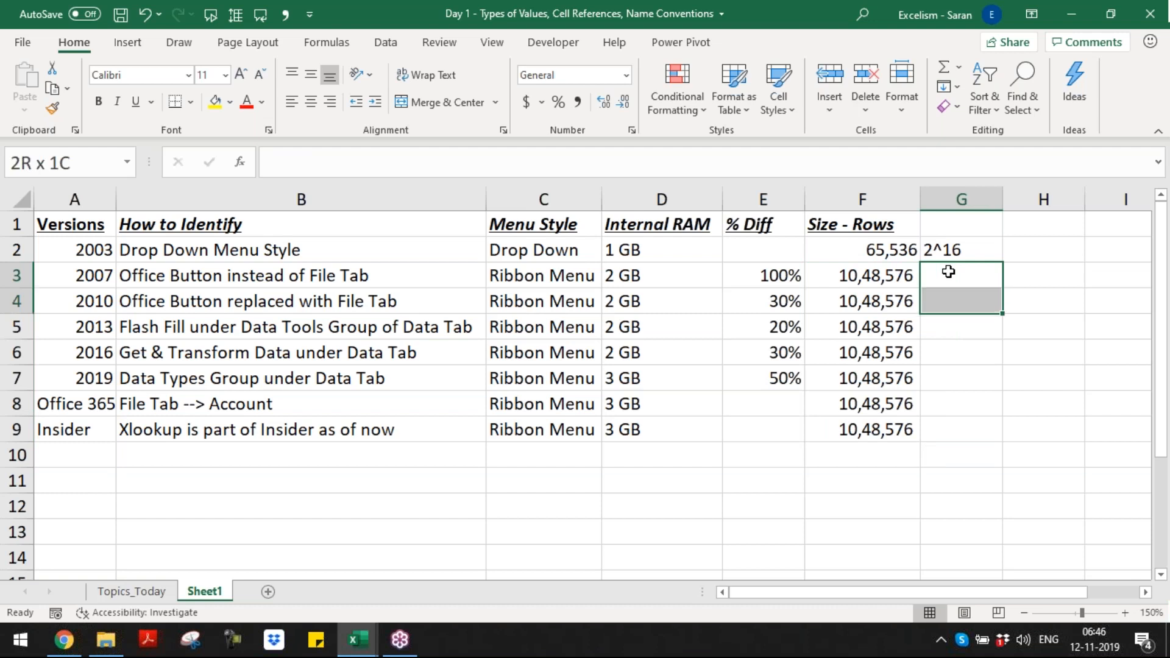
{"action": "key", "text": "shift+Down"}
{"action": "key", "text": "shift+Down"}
{"action": "key", "text": "shift+Down"}
{"action": "key", "text": "shift+Down"}
{"action": "type", "text": "=2"}
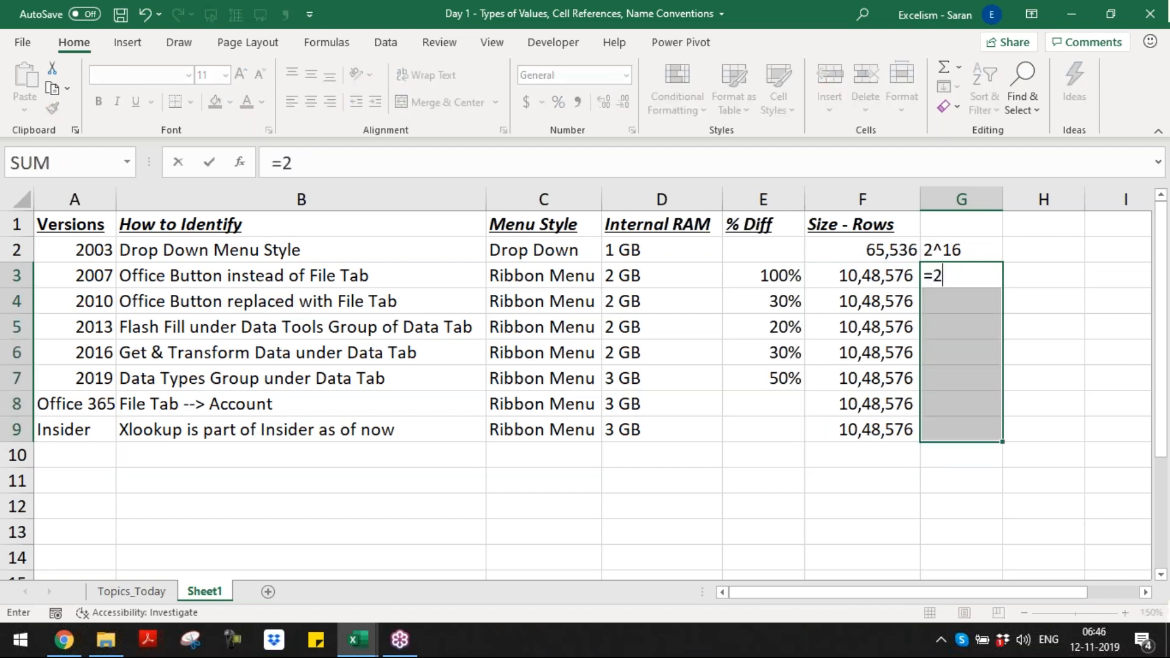
{"action": "type", "text": "^20"}
{"action": "double_click", "coordinate": [947, 272]}
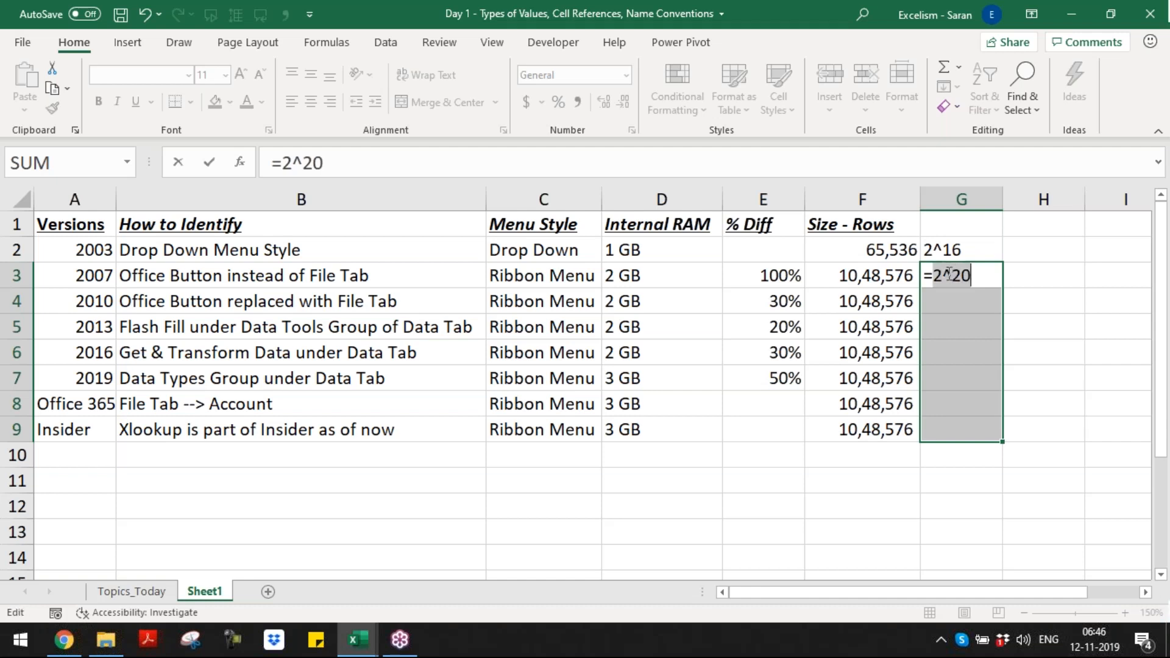
{"action": "left_click", "coordinate": [952, 274]}
{"action": "key", "text": "ctrl+Return"}
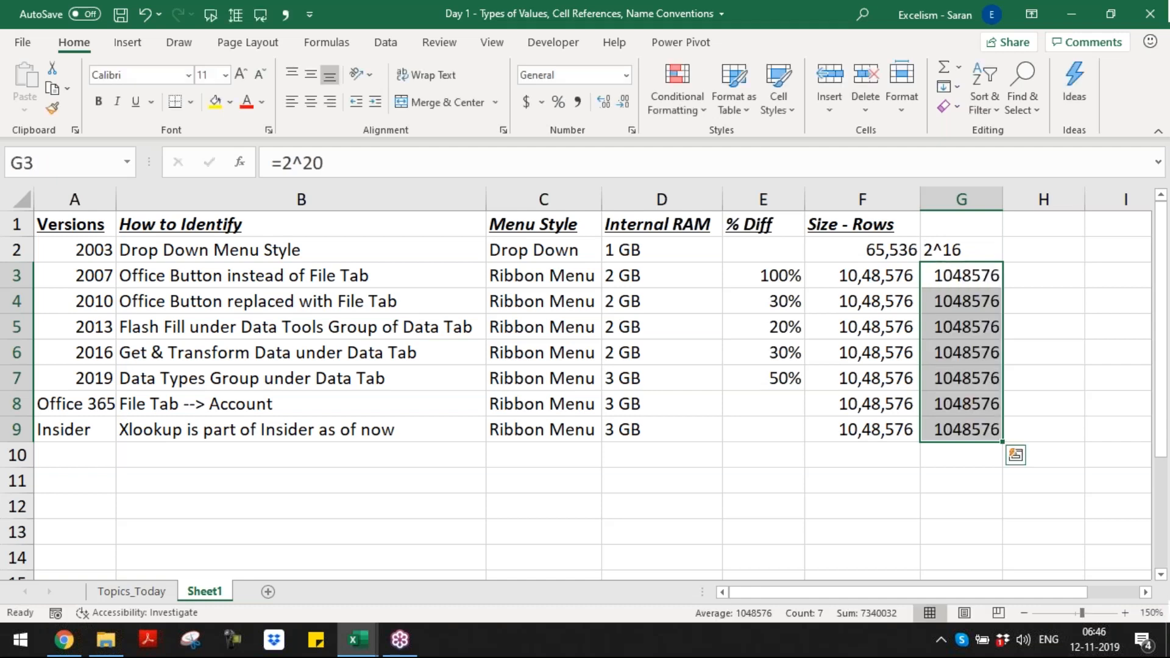
Step: Turn the formulas in cells G3 to G9 into the plain text 2^20
{"action": "key", "text": "F2"}
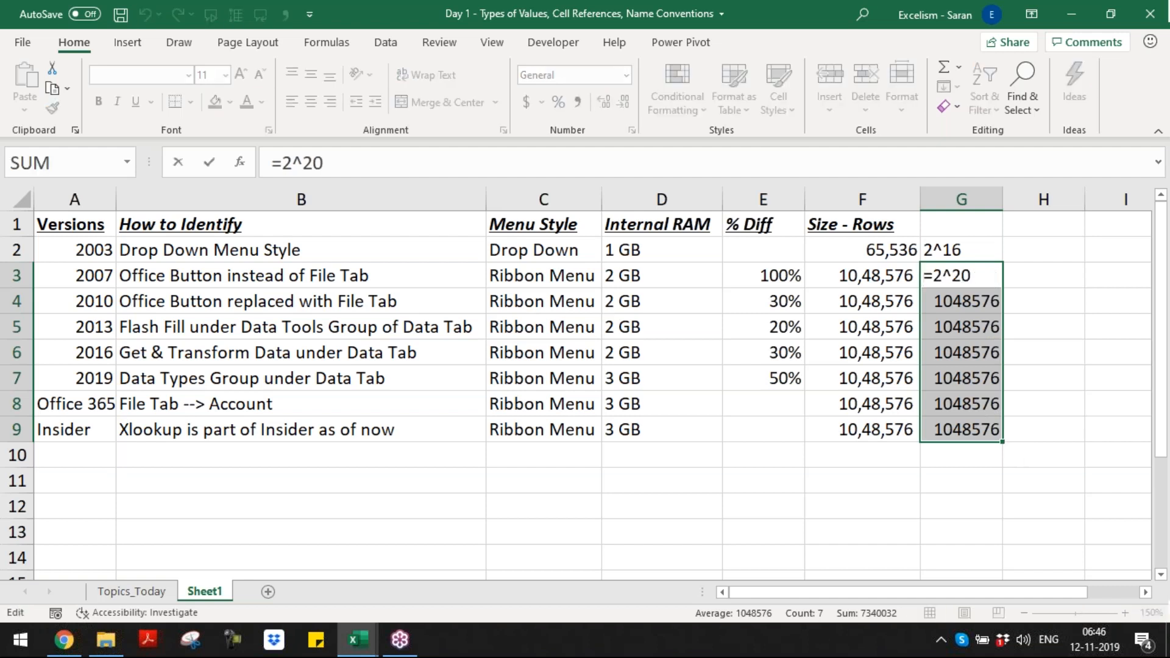
{"action": "key", "text": "Delete"}
{"action": "key", "text": "ctrl+Return"}
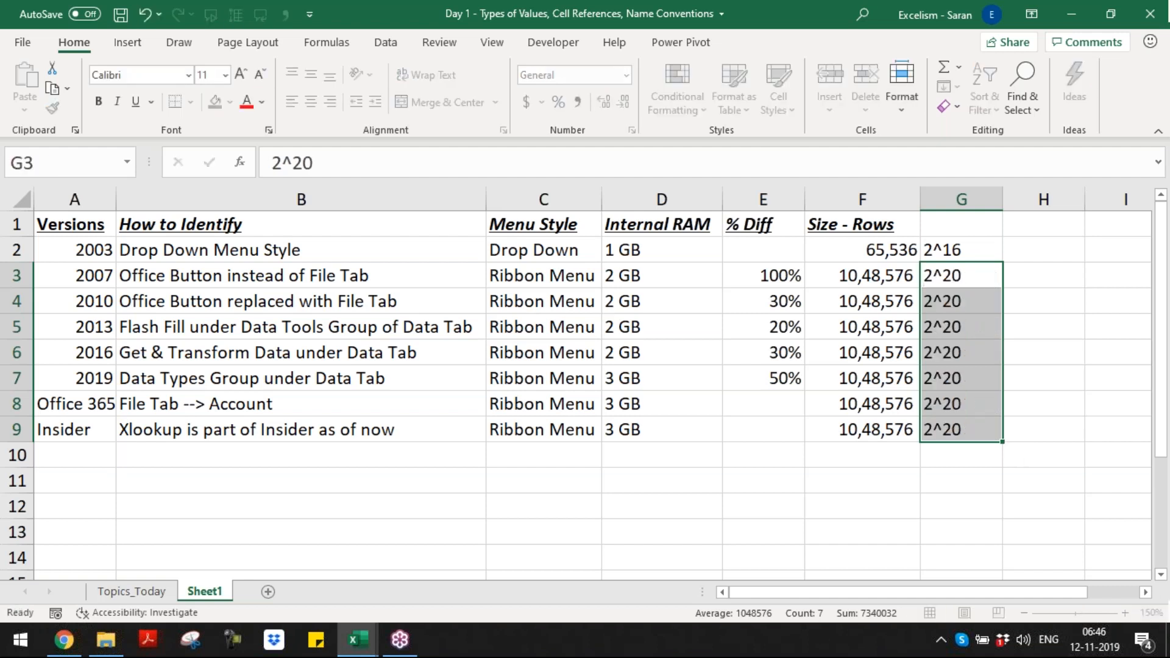
{"action": "key", "text": "ctrl+q"}
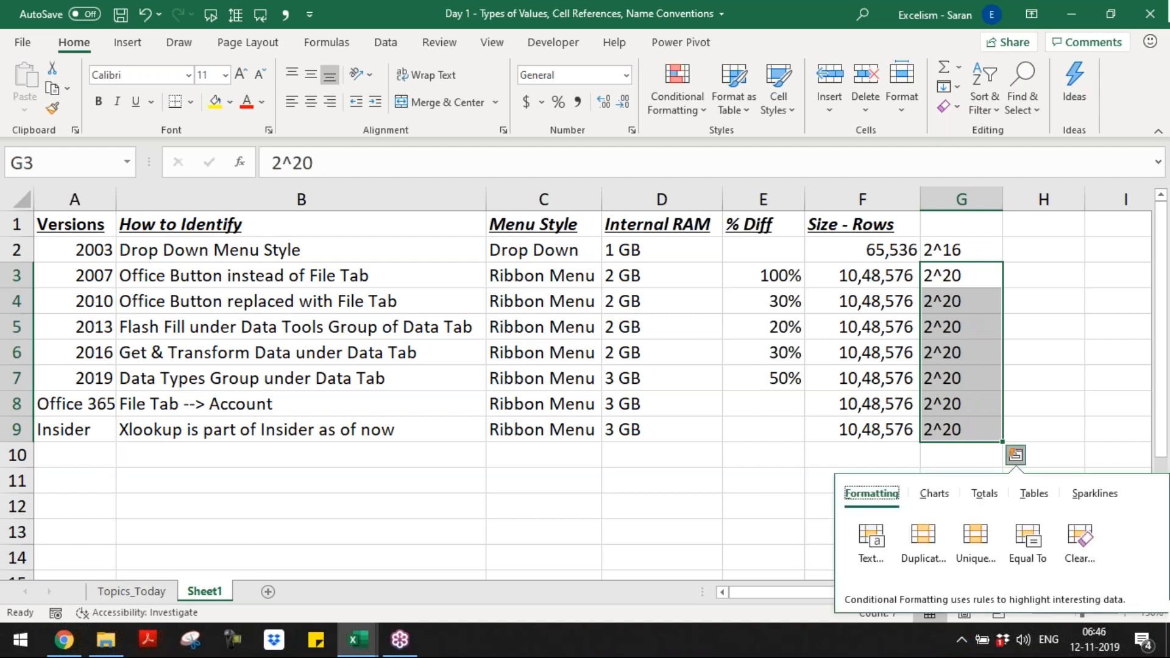
{"action": "key", "text": "Escape"}
Step: Copy the "Size - Rows" heading from cell F1 to cell H1
{"action": "key", "text": "Left"}
{"action": "key", "text": "Left"}
{"action": "key", "text": "ctrl+Up"}
{"action": "key", "text": "Right"}
{"action": "key", "text": "ctrl+c"}
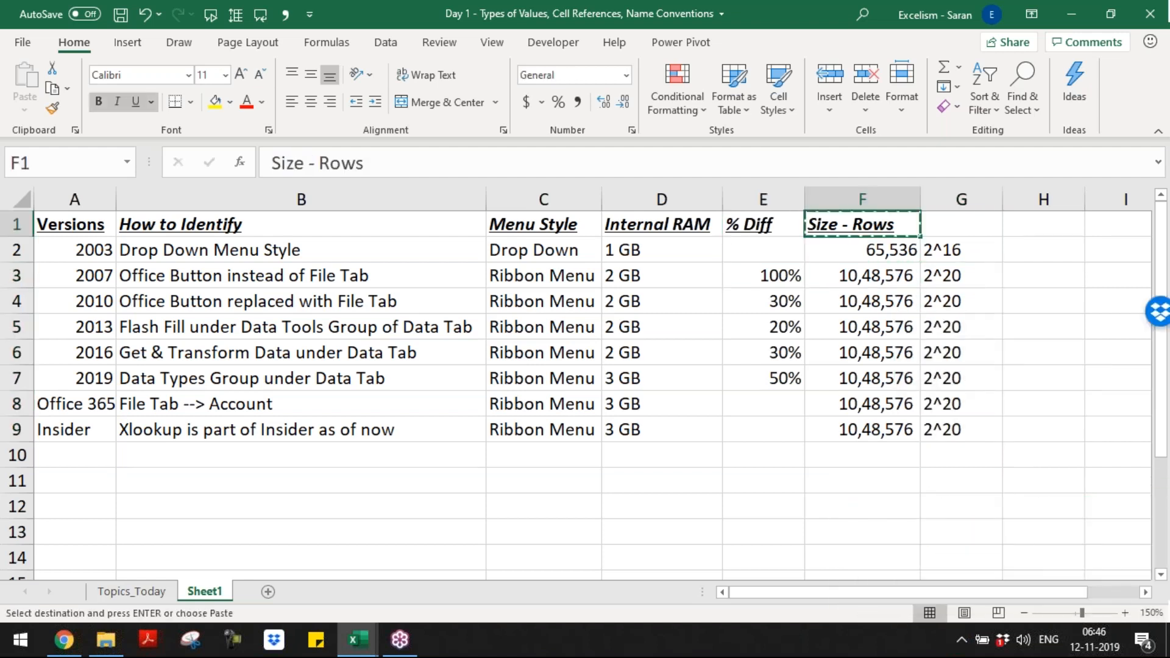
{"action": "key", "text": "Right"}
{"action": "key", "text": "Right"}
{"action": "key", "text": "Return"}
Step: Change the copied heading in cell H1 to "Size - Columns"
{"action": "key", "text": "F2"}
{"action": "key", "text": "ctrl+Left"}
{"action": "type", "text": "Columns"}
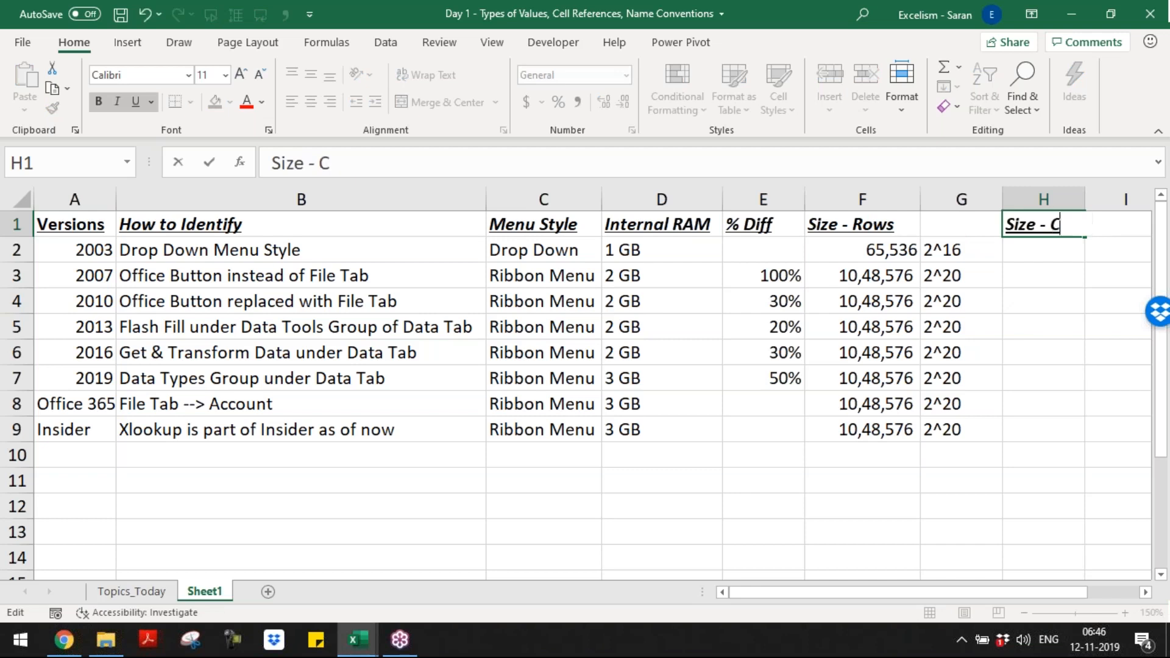
{"action": "key", "text": "ctrl+Return"}
Step: Enter 256 in cell H2 as the column count for version 2003
{"action": "key", "text": "Down"}
{"action": "type", "text": "256"}
{"action": "key", "text": "Tab"}
Step: AutoFit the width of column H to the "Size - Columns" heading
{"action": "key", "text": "Right"}
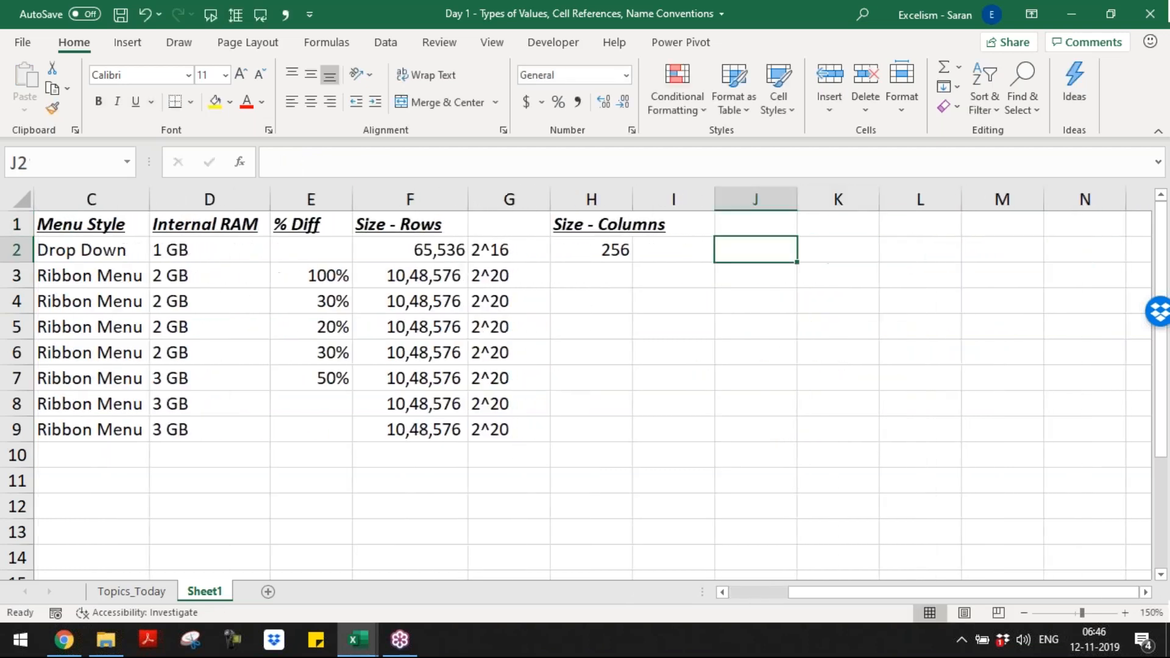
{"action": "key", "text": "Left"}
{"action": "key", "text": "Up"}
{"action": "key", "text": "Left"}
{"action": "key", "text": "alt+o"}
{"action": "key", "text": "c"}
{"action": "key", "text": "a"}
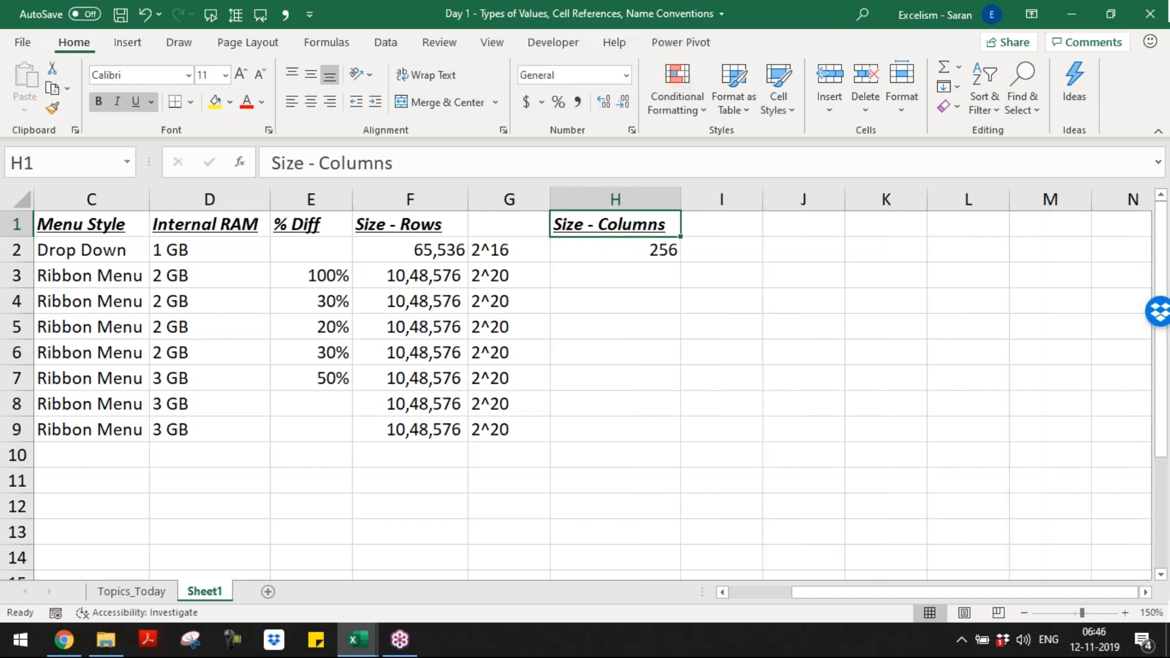
Step: Freeze the panes at cell B2 so the heading row and the Versions column stay in view
{"action": "key", "text": "ctrl+Home"}
{"action": "key", "text": "Down"}
{"action": "key", "text": "Right"}
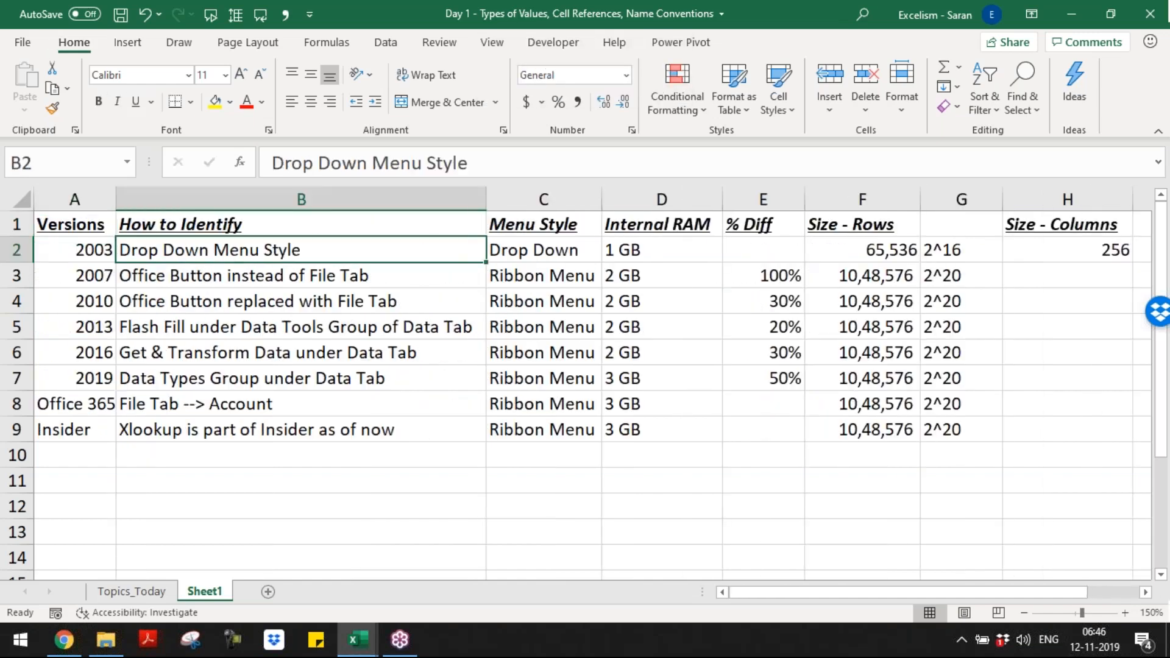
{"action": "key", "text": "alt+w"}
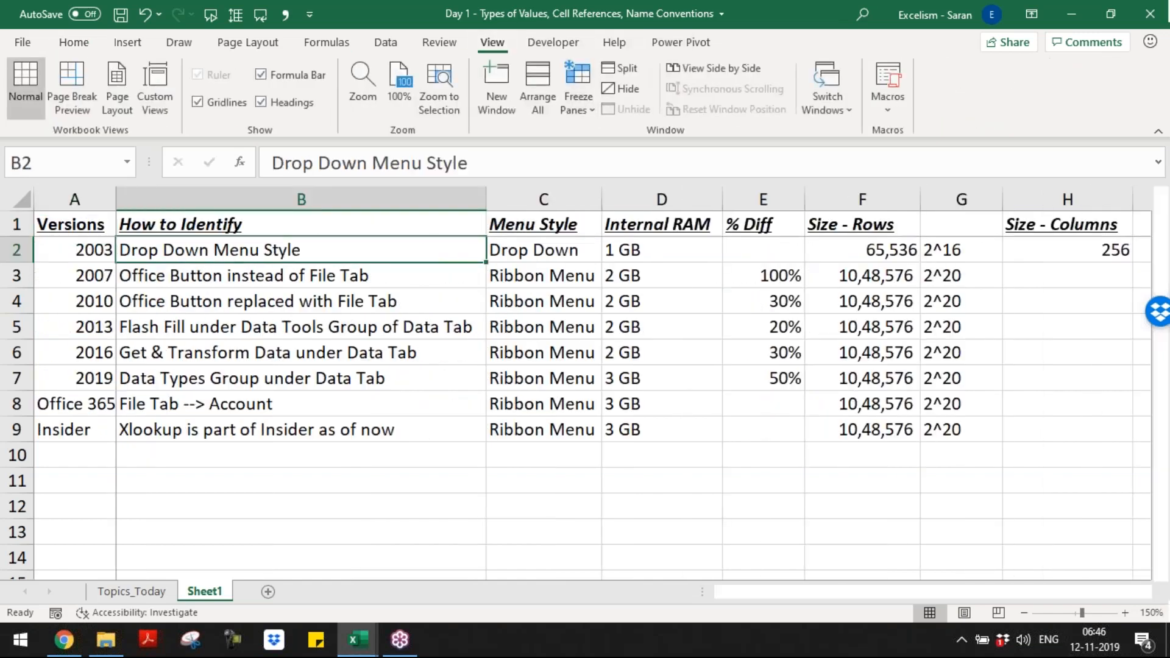
Step: Fill cells H3 to H9 with the column count 16384 for versions 2007 to Insider
{"action": "key", "text": "Right"}
{"action": "key", "text": "Right"}
{"action": "key", "text": "Right"}
{"action": "key", "text": "Right"}
{"action": "key", "text": "Right"}
{"action": "key", "text": "Right"}
{"action": "key", "text": "Right"}
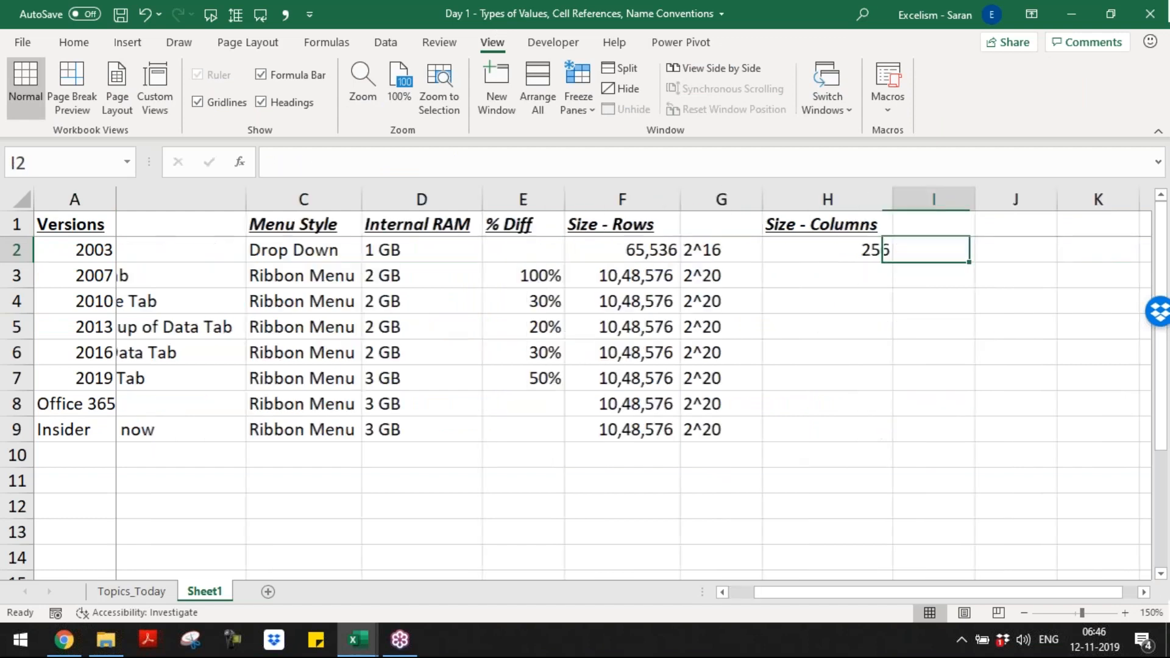
{"action": "key", "text": "Left"}
{"action": "key", "text": "Down"}
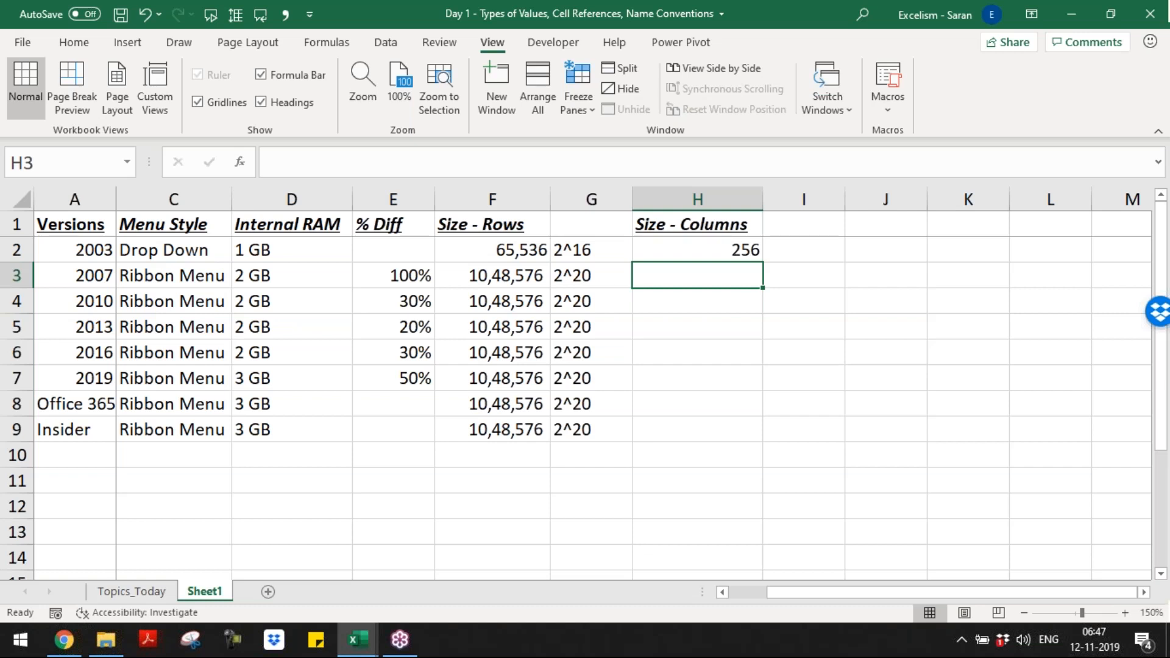
{"action": "key", "text": "shift+Down"}
{"action": "key", "text": "shift+Down"}
{"action": "key", "text": "shift+Down"}
{"action": "key", "text": "shift+Down"}
{"action": "key", "text": "shift+Down"}
{"action": "key", "text": "shift+Down"}
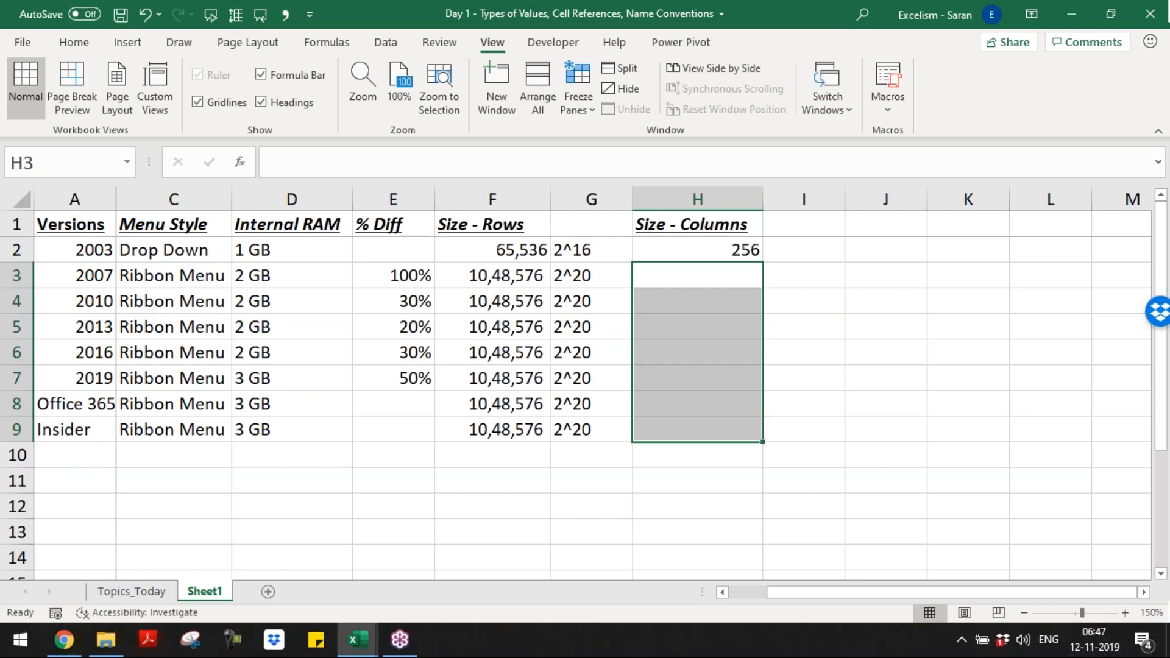
{"action": "type", "text": "16384"}
{"action": "key", "text": "ctrl+Return"}
Step: Enter the formula =2^8 in cell I2 beside the version 2003 column count
{"action": "key", "text": "Up"}
{"action": "key", "text": "shift+Down"}
{"action": "key", "text": "Right"}
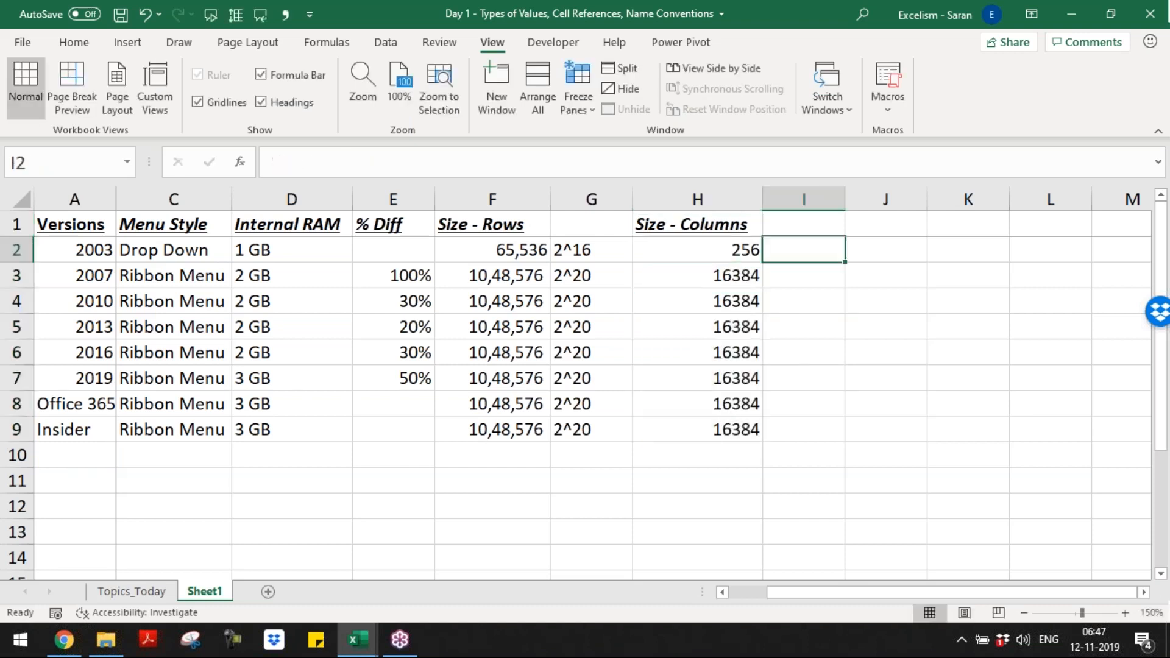
{"action": "type", "text": "=2"}
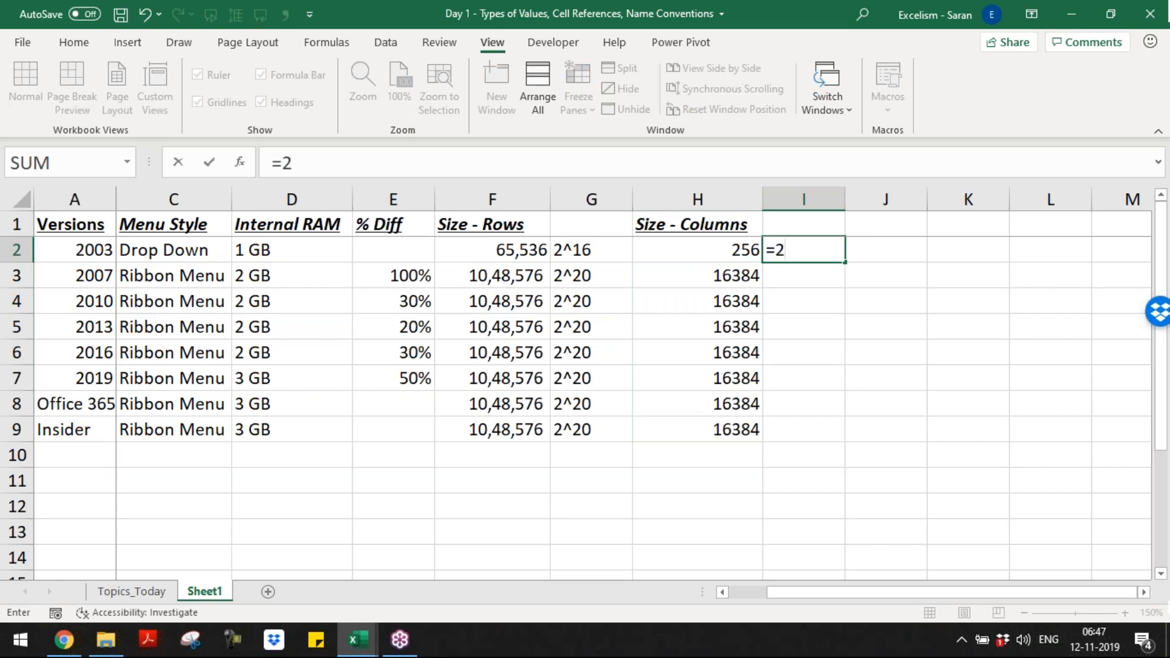
{"action": "type", "text": "^8"}
{"action": "key", "text": "Return"}
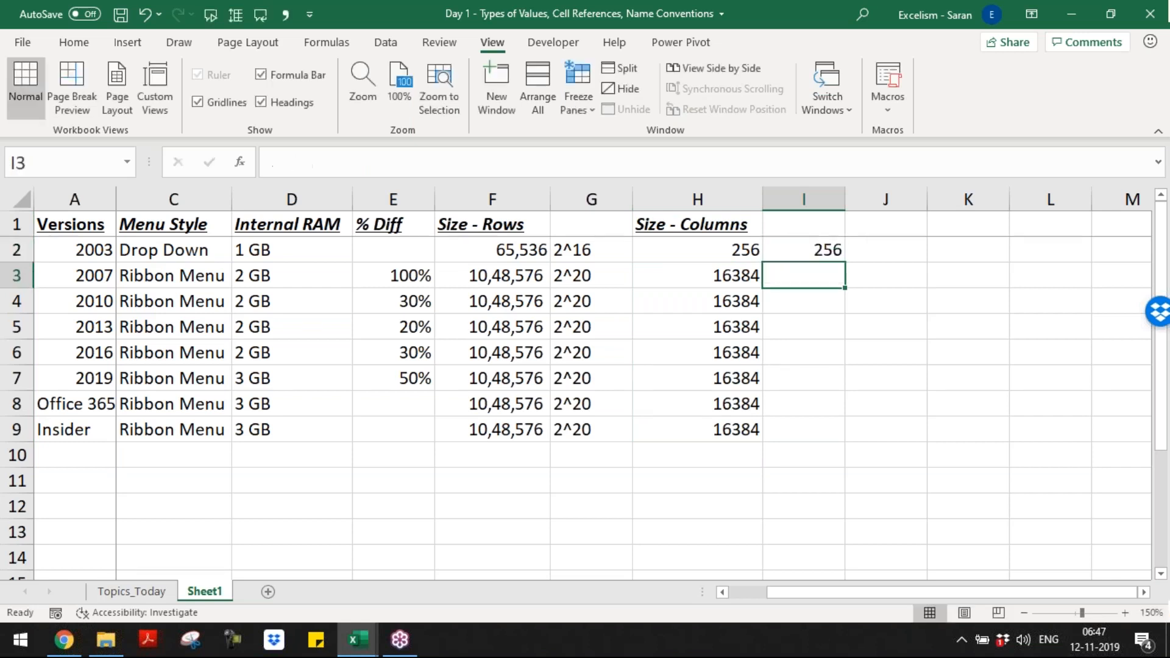
Step: Fill cells I3 to I9 with the formula =2^14 beside the column counts for versions 2007 to Insider
{"action": "key", "text": "shift+Down"}
{"action": "key", "text": "shift+Down"}
{"action": "key", "text": "shift+Down"}
{"action": "key", "text": "shift+Down"}
{"action": "key", "text": "shift+Down"}
{"action": "key", "text": "shift+Down"}
{"action": "key", "text": "shift+Down"}
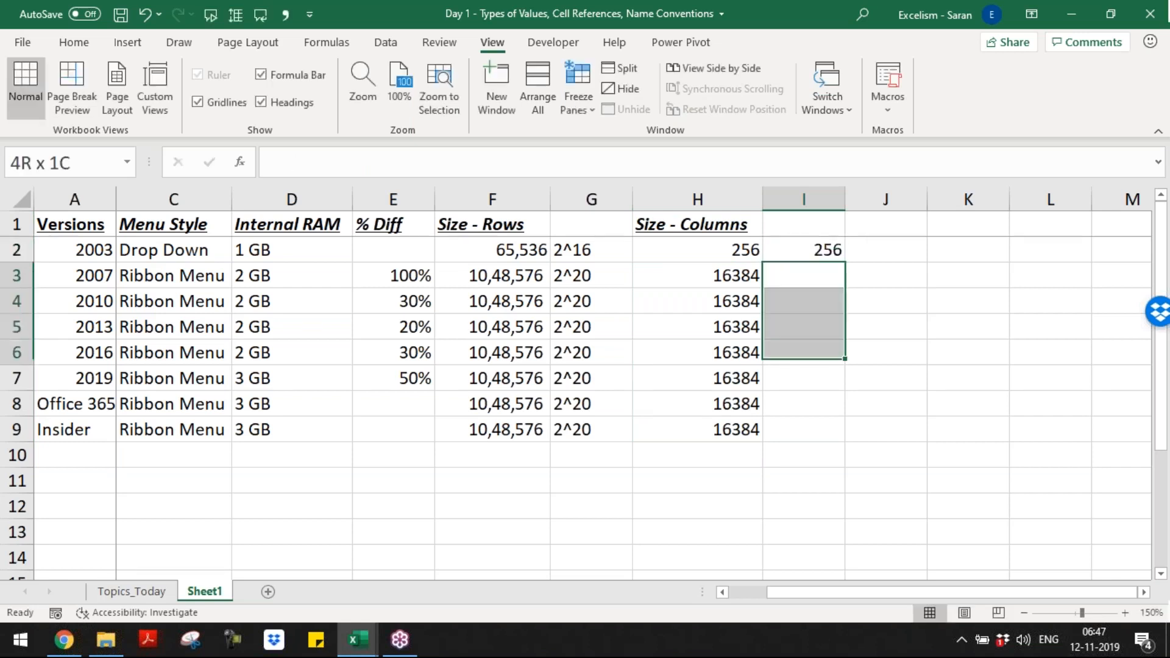
{"action": "key", "text": "shift+Up"}
{"action": "type", "text": "=2^14"}
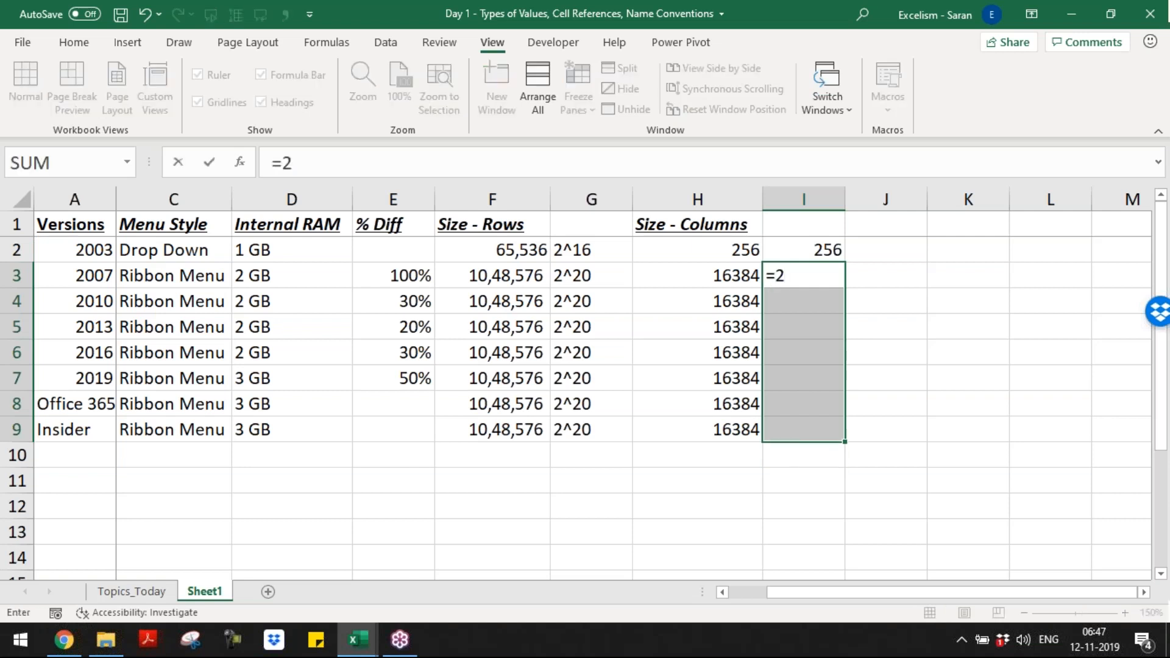
{"action": "key", "text": "ctrl+Return"}
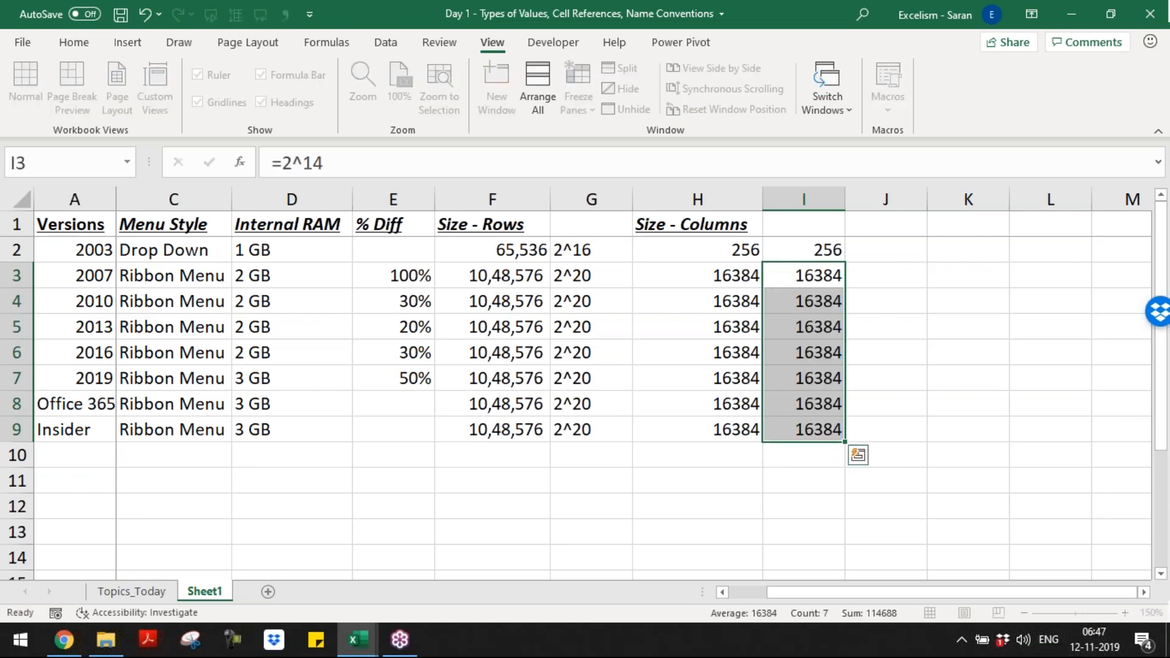
Step: Replace the formula in cell I2 with the plain text 2^8
{"action": "key", "text": "Up"}
{"action": "key", "text": "F2"}
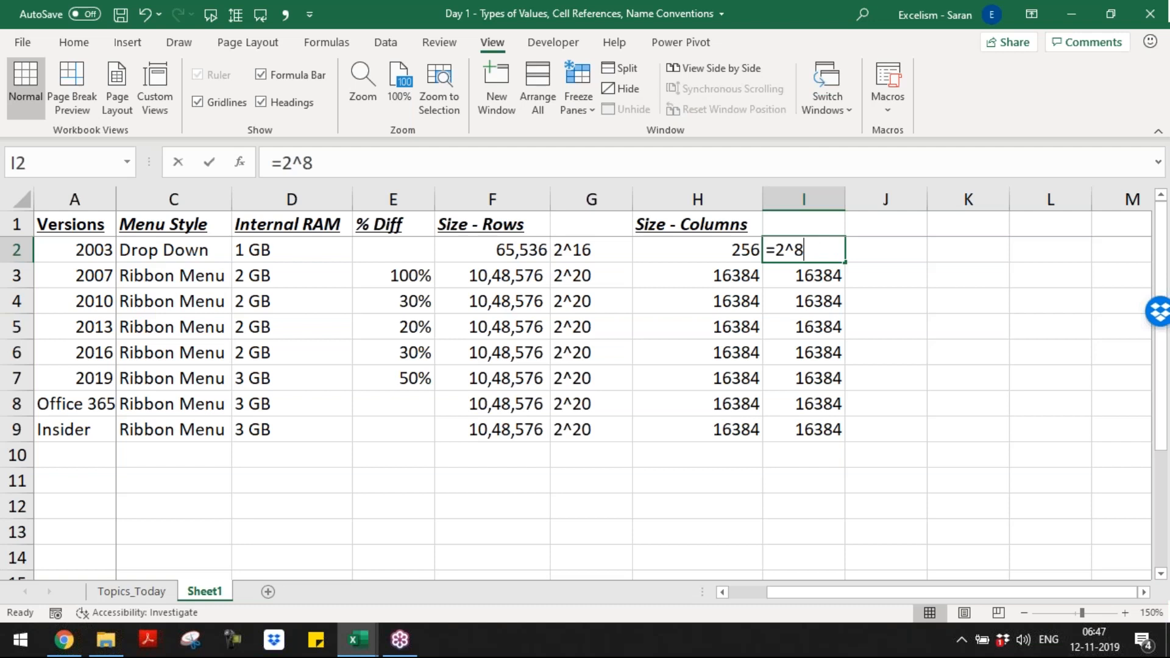
{"action": "key", "text": "Escape"}
{"action": "type", "text": "2^8"}
{"action": "key", "text": "Return"}
Step: Replace the formulas in cells I3 to I9 with the plain text 2^14
{"action": "left_click_drag", "start_coordinate": [803, 275], "coordinate": [803, 429]}
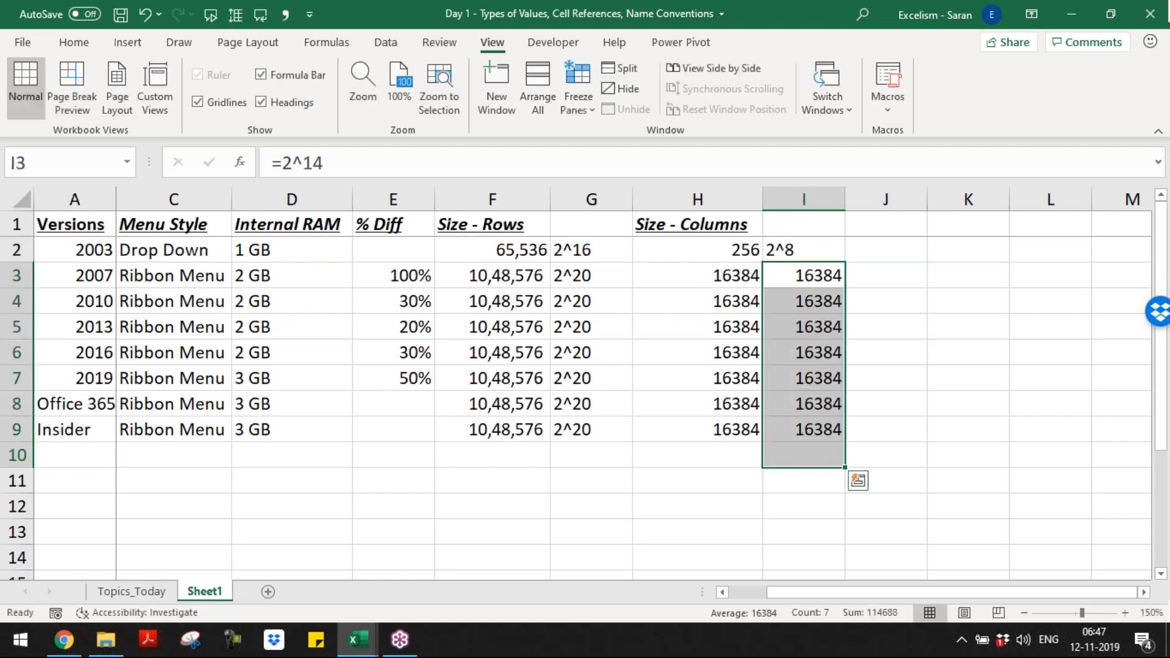
{"action": "type", "text": "2^14"}
{"action": "key", "text": "ctrl+Return"}
Step: AutoFit the width of column F to the "Size - Rows" heading and its values
{"action": "key", "text": "Up"}
{"action": "key", "text": "Left"}
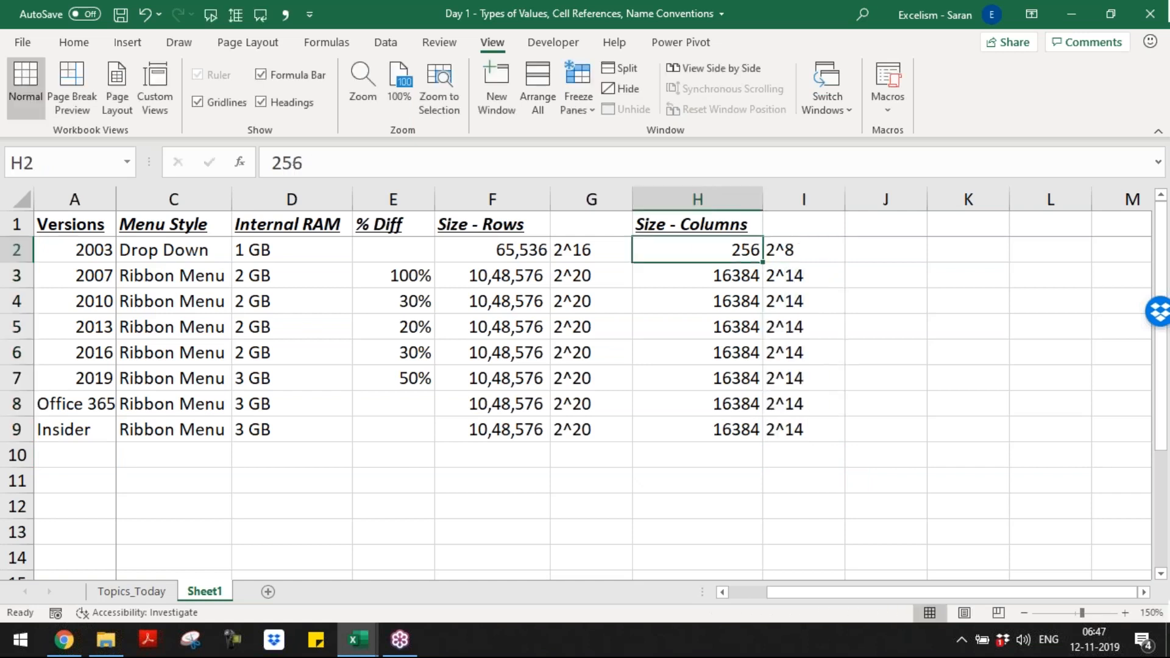
{"action": "key", "text": "ctrl+Left"}
{"action": "key", "text": "Up"}
{"action": "key", "text": "ctrl+Right"}
{"action": "key", "text": "Right"}
{"action": "key", "text": "Left"}
{"action": "key", "text": "ctrl+shift+Down"}
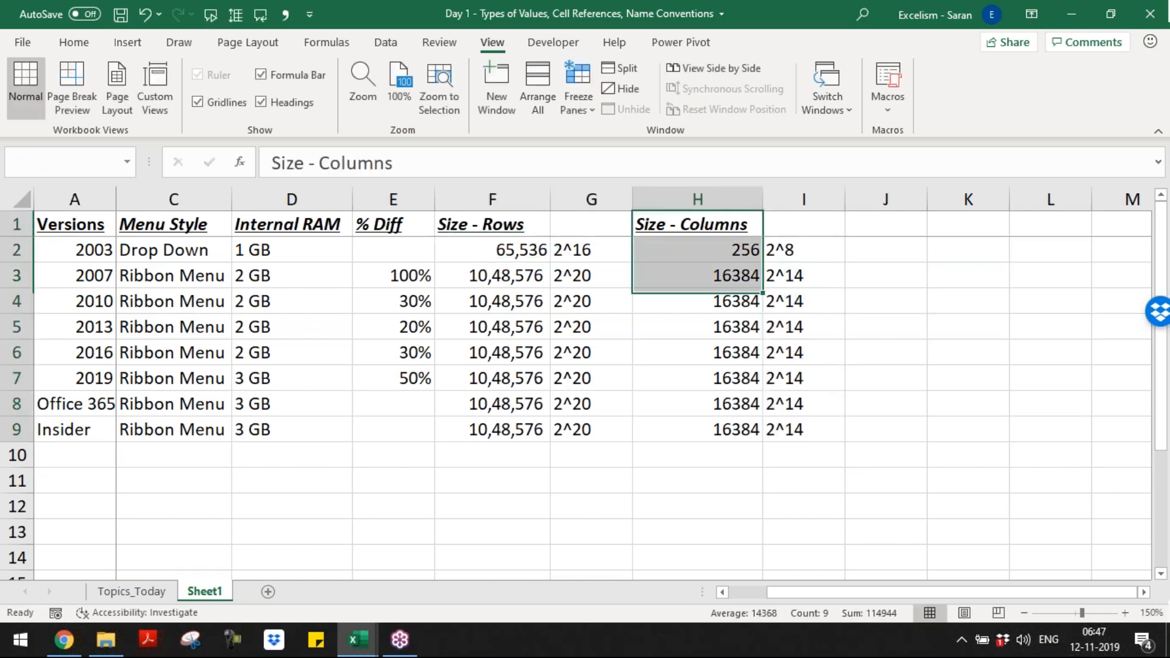
{"action": "key", "text": "ctrl+Left"}
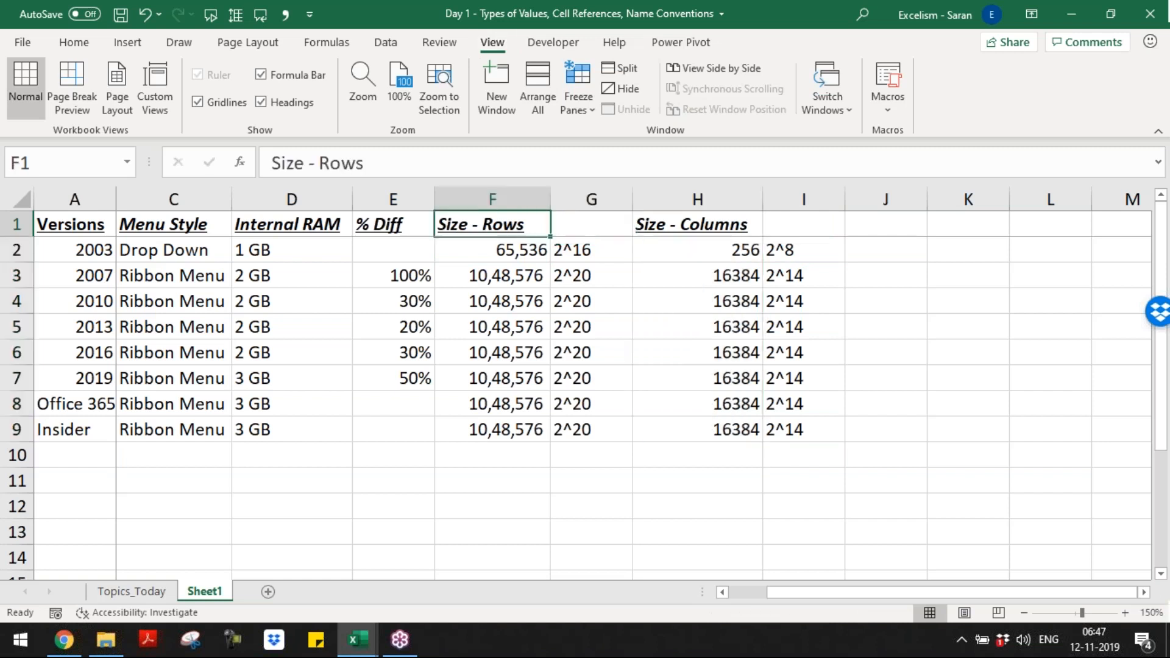
{"action": "key", "text": "ctrl+shift+Down"}
{"action": "key", "text": "alt+o"}
{"action": "key", "text": "c"}
{"action": "key", "text": "a"}
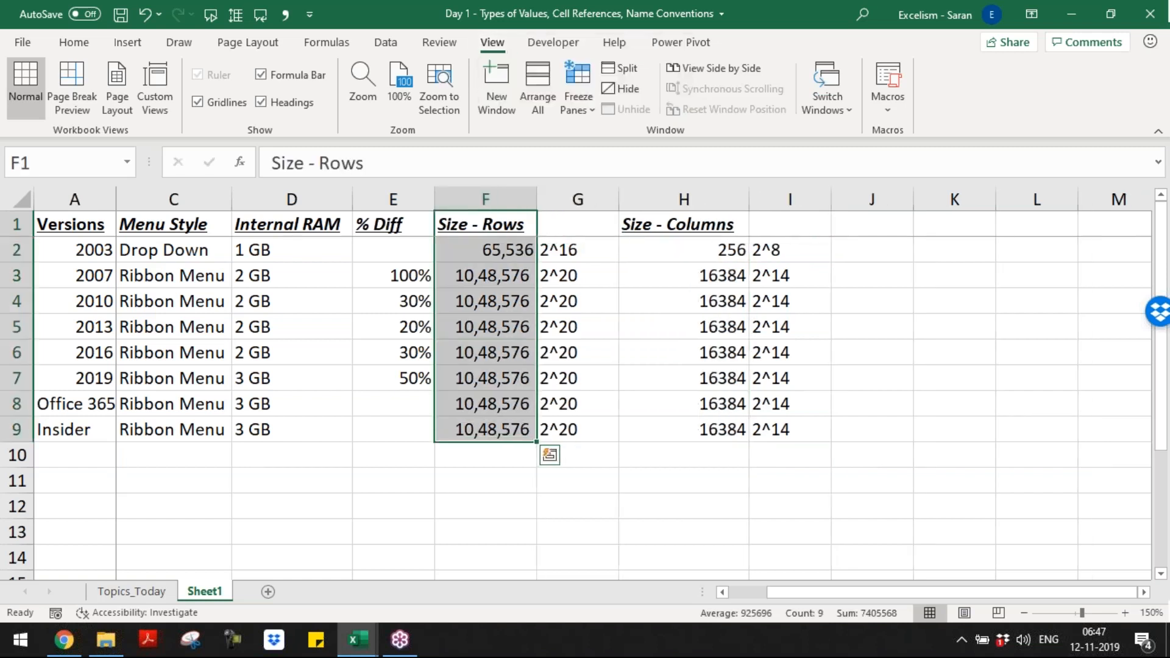
Step: Add the heading "Key Changes" in cell J1
{"action": "key", "text": "ctrl+Right"}
{"action": "key", "text": "Right"}
{"action": "key", "text": "Right"}
{"action": "type", "text": "Key Changes"}
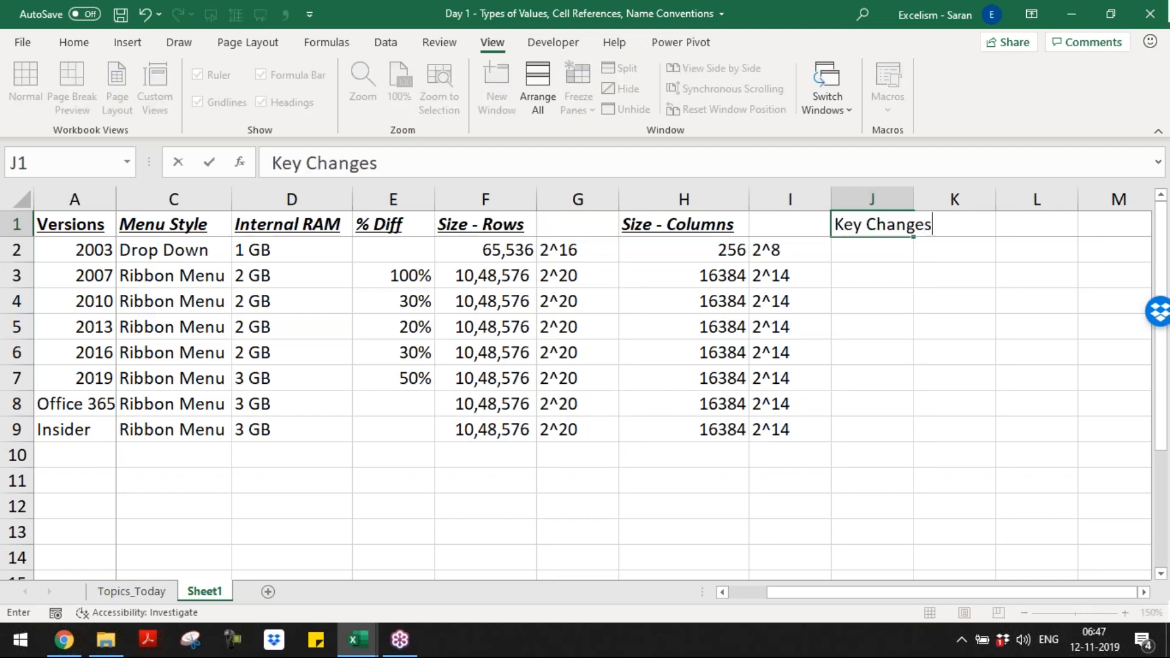
{"action": "key", "text": "ctrl+Return"}
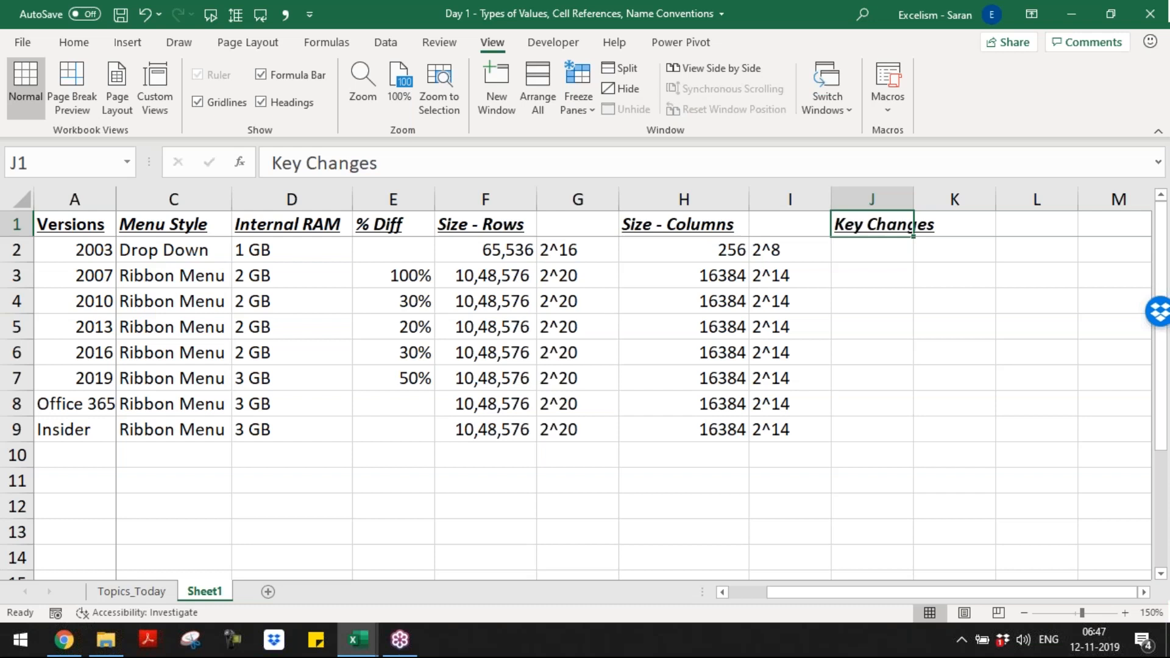
{"action": "key", "text": "Return"}
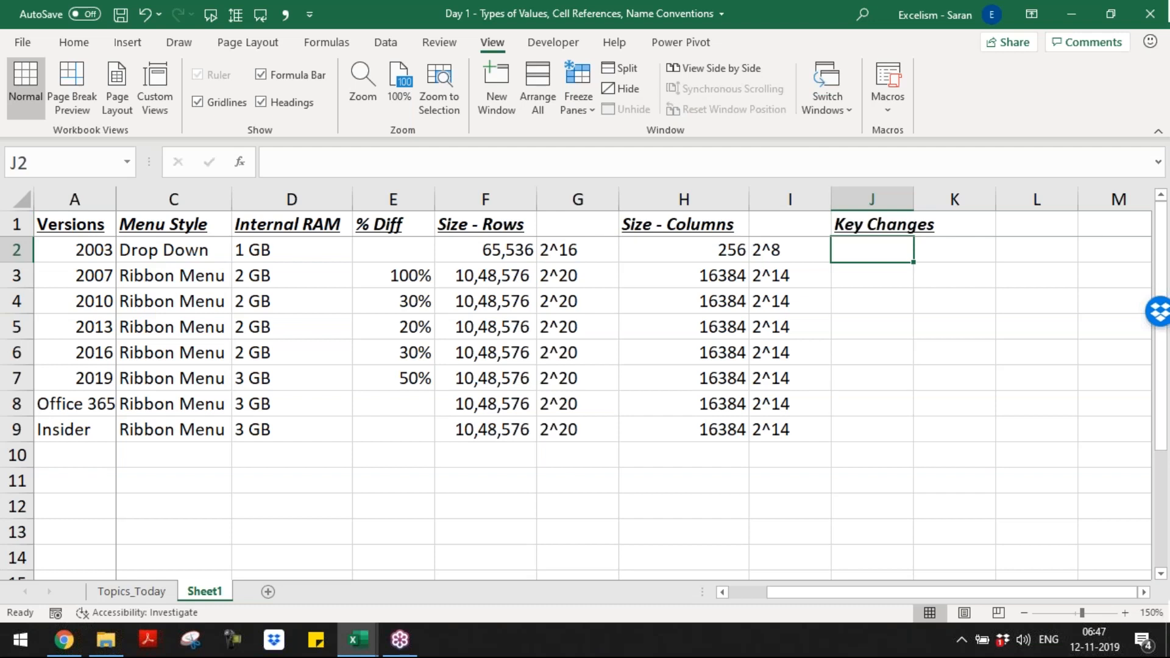
Step: Start the version 2007 key changes in cell J3 with the text "UI, Performance,"
{"action": "key", "text": "Down"}
{"action": "key", "text": "Up"}
{"action": "key", "text": "Down"}
{"action": "key", "text": "Right"}
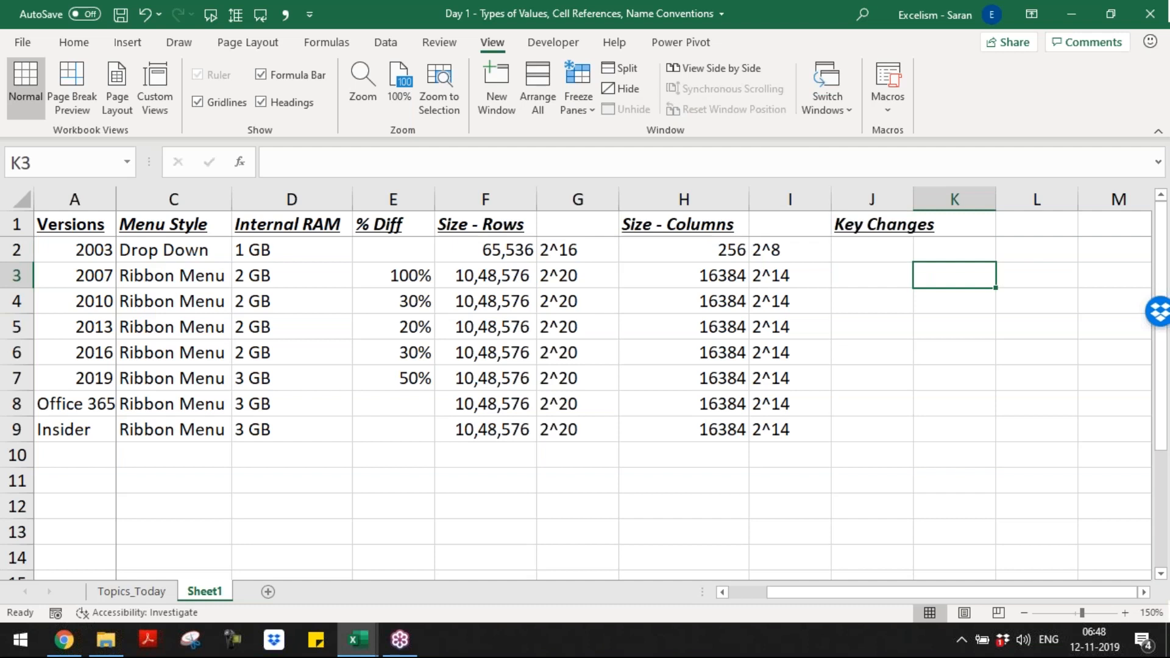
{"action": "key", "text": "Left"}
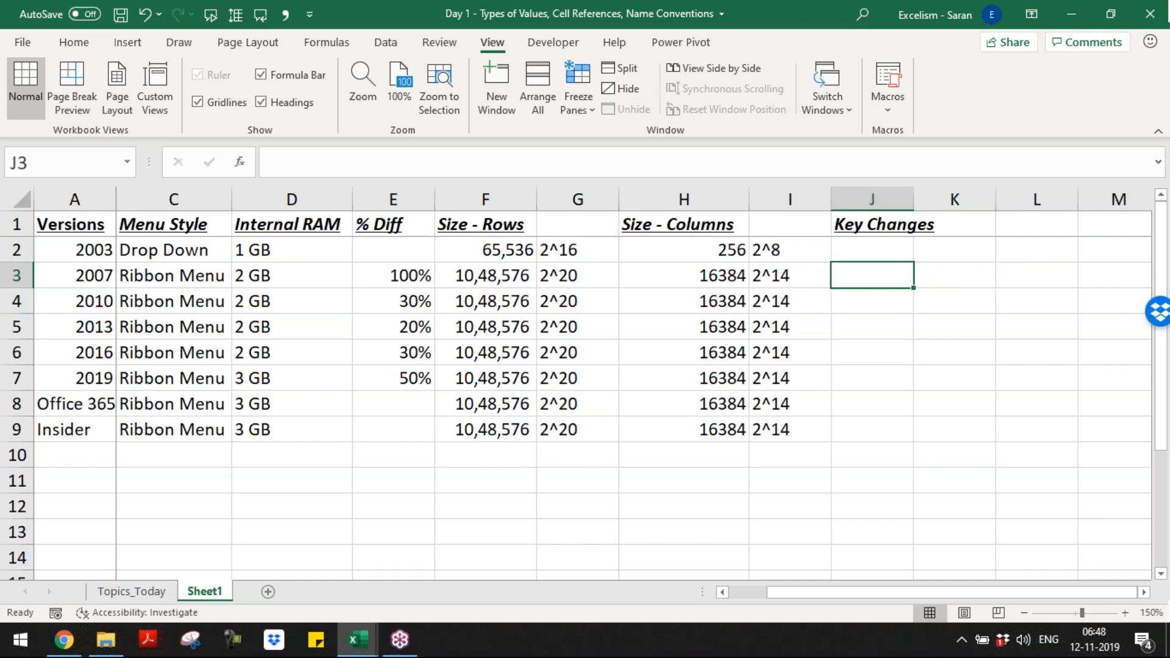
{"action": "type", "text": "UI, "}
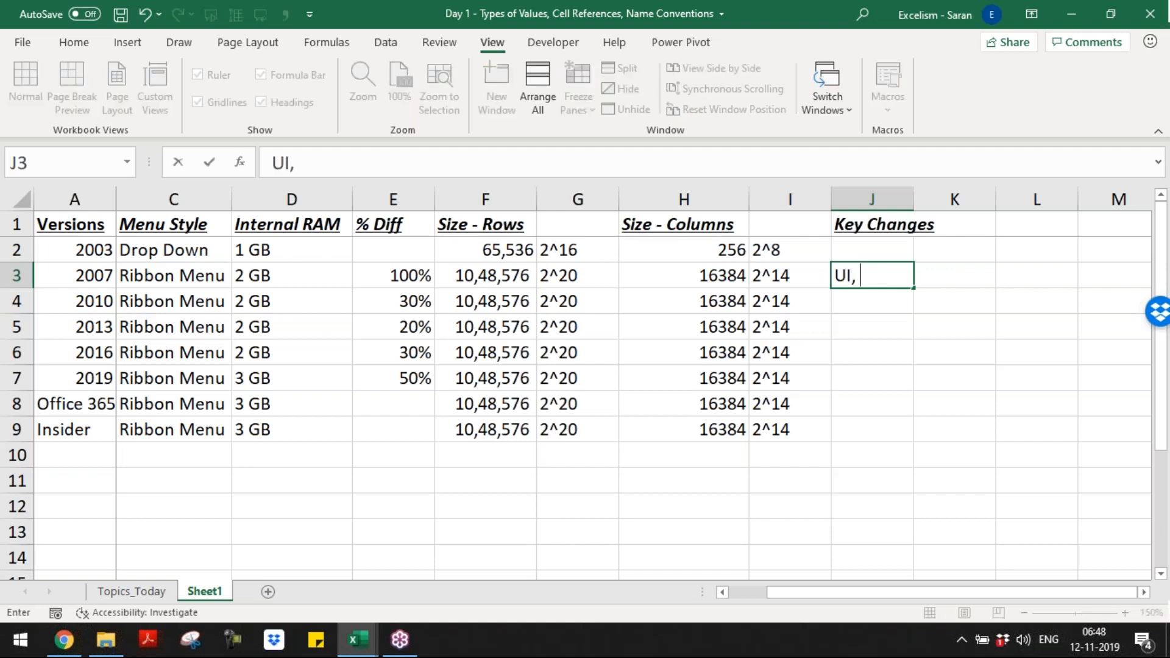
{"action": "type", "text": "Prf"}
{"action": "key", "text": "BackSpace"}
{"action": "key", "text": "BackSpace"}
{"action": "type", "text": "erof"}
{"action": "key", "text": "BackSpace"}
{"action": "key", "text": "BackSpace"}
{"action": "key", "text": "BackSpace"}
{"action": "key", "text": "BackSpace"}
{"action": "type", "text": "ef"}
{"action": "key", "text": "BackSpace"}
{"action": "type", "text": "rformance,"}
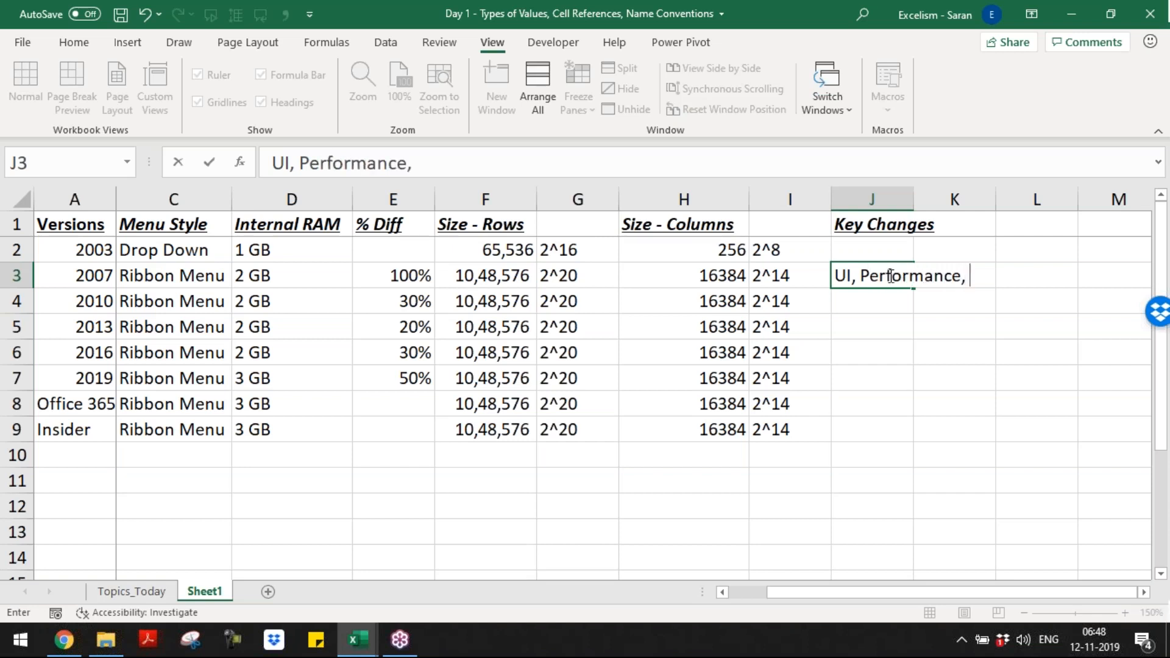
Step: Complete the version 2007 key changes in J3 by adding "Size, New Functions and New Features"
{"action": "left_click_drag", "start_coordinate": [868, 276], "coordinate": [944, 276]}
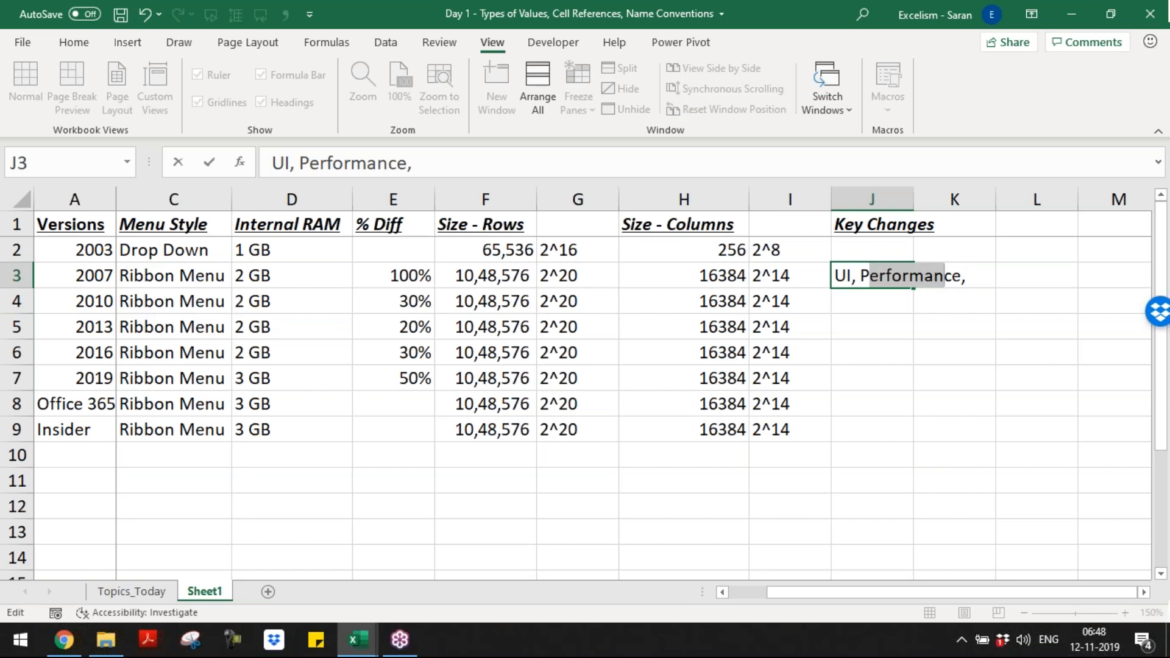
{"action": "left_click", "coordinate": [969, 276]}
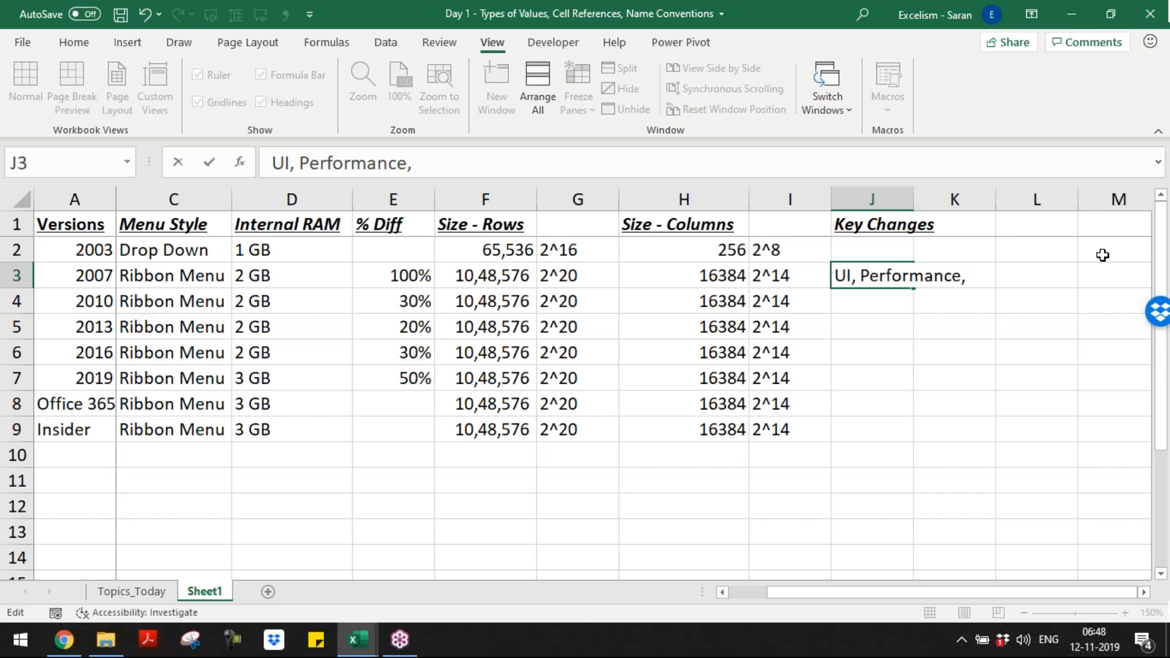
{"action": "type", "text": "Size, New Functions and New Features"}
{"action": "key", "text": "Return"}
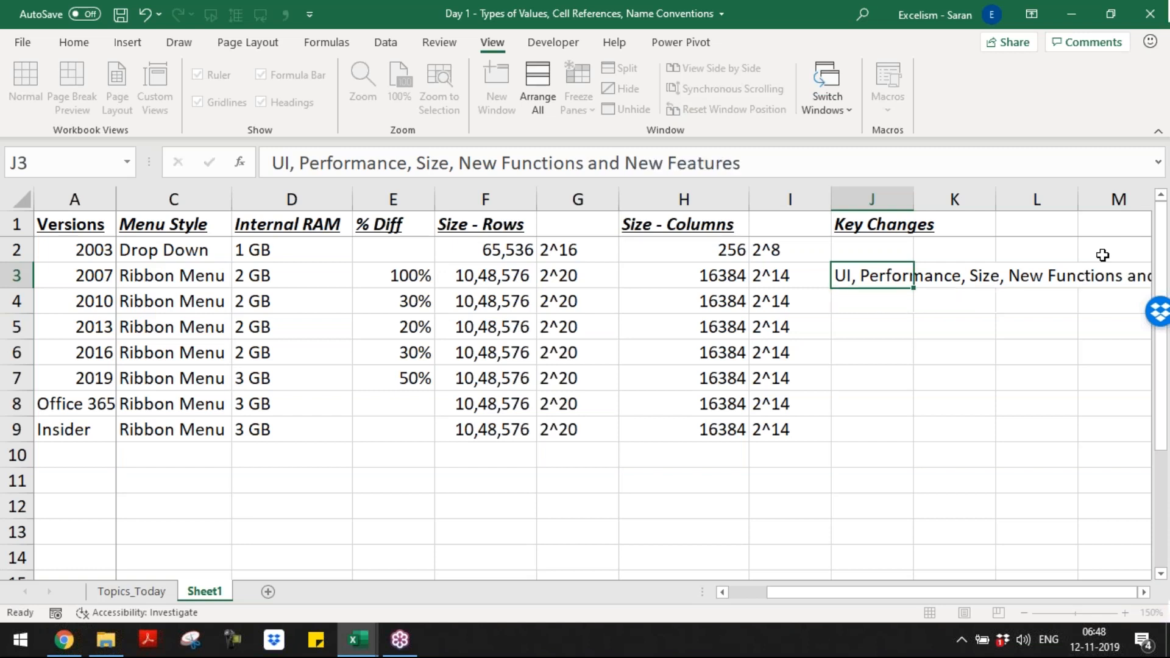
{"action": "key", "text": "Up"}
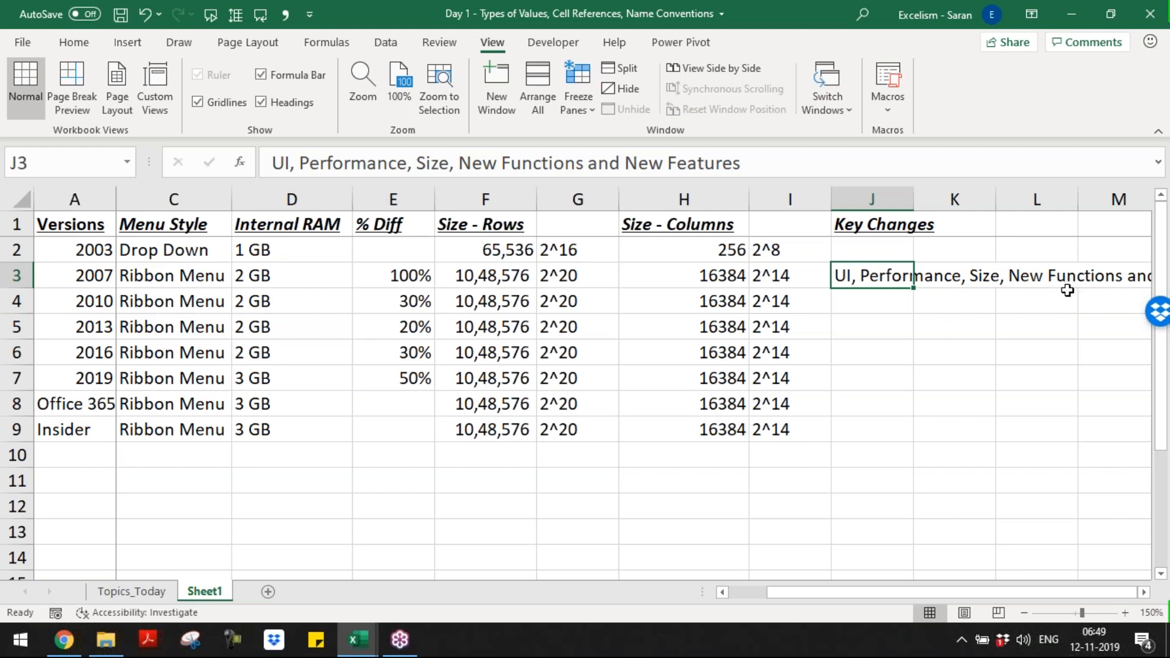
Step: Start the version 2010 key changes in cell J4 with "NetWorkDays.INTL, XNPV, XIRR etc;"
{"action": "key", "text": "Down"}
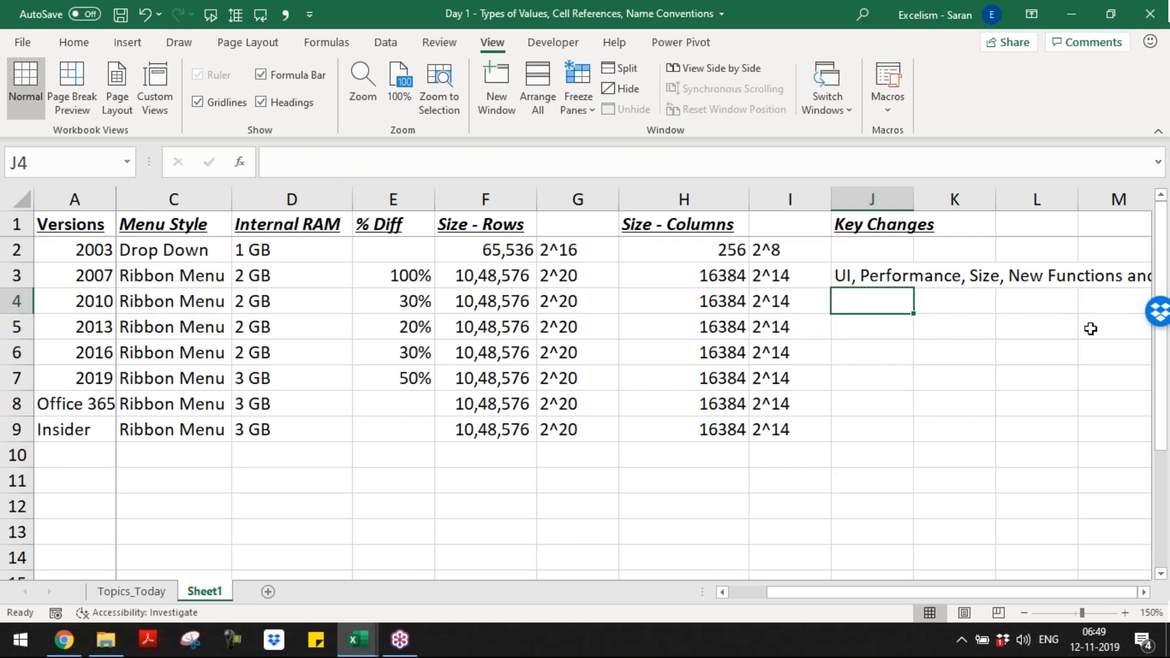
{"action": "key", "text": "F2"}
{"action": "type", "text": "NetWorkD"}
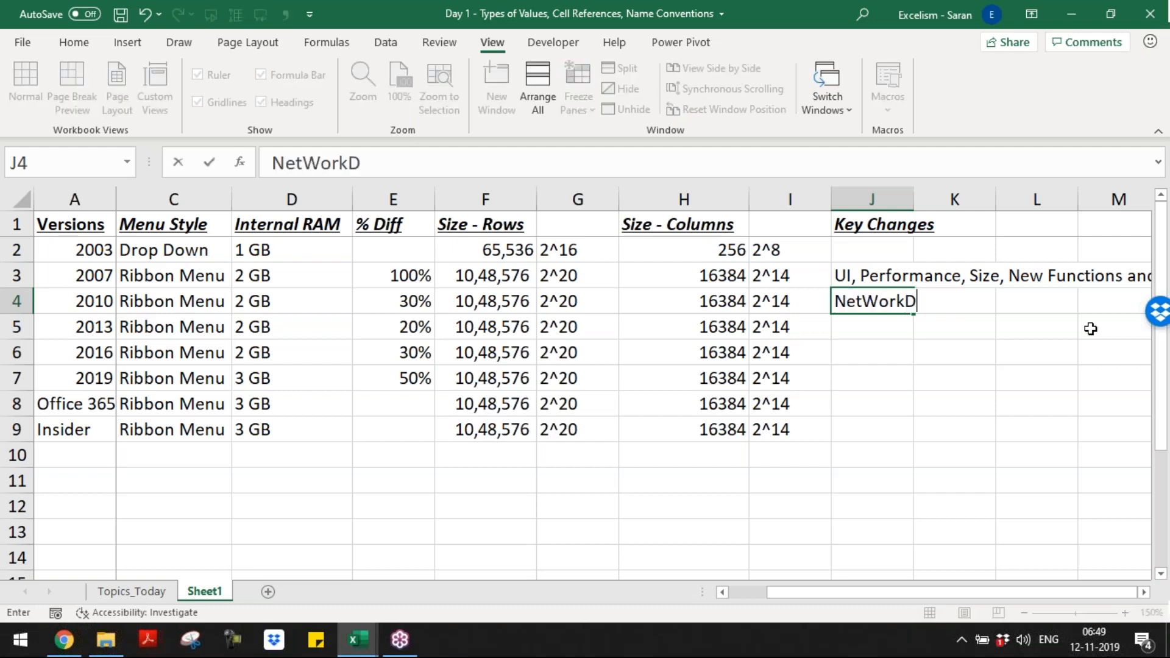
{"action": "type", "text": "ays.INT"}
{"action": "key", "text": "BackSpace"}
{"action": "key", "text": "BackSpace"}
{"action": "type", "text": "INTL,"}
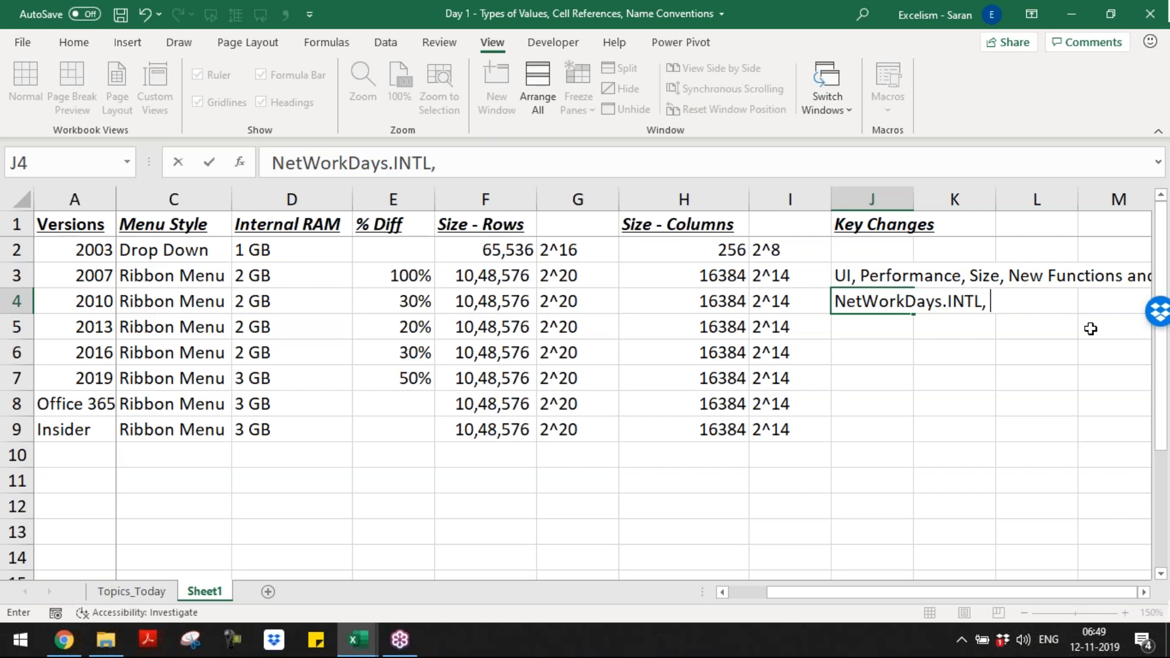
{"action": "type", "text": "XNPV"}
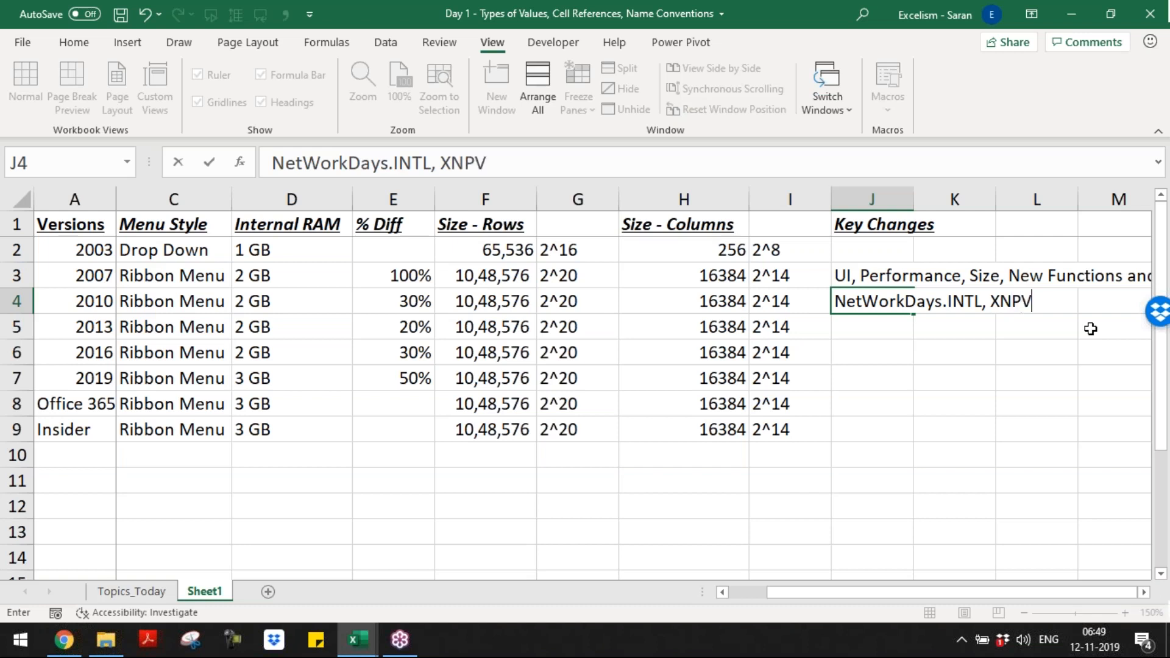
{"action": "type", "text": ", XIRR"}
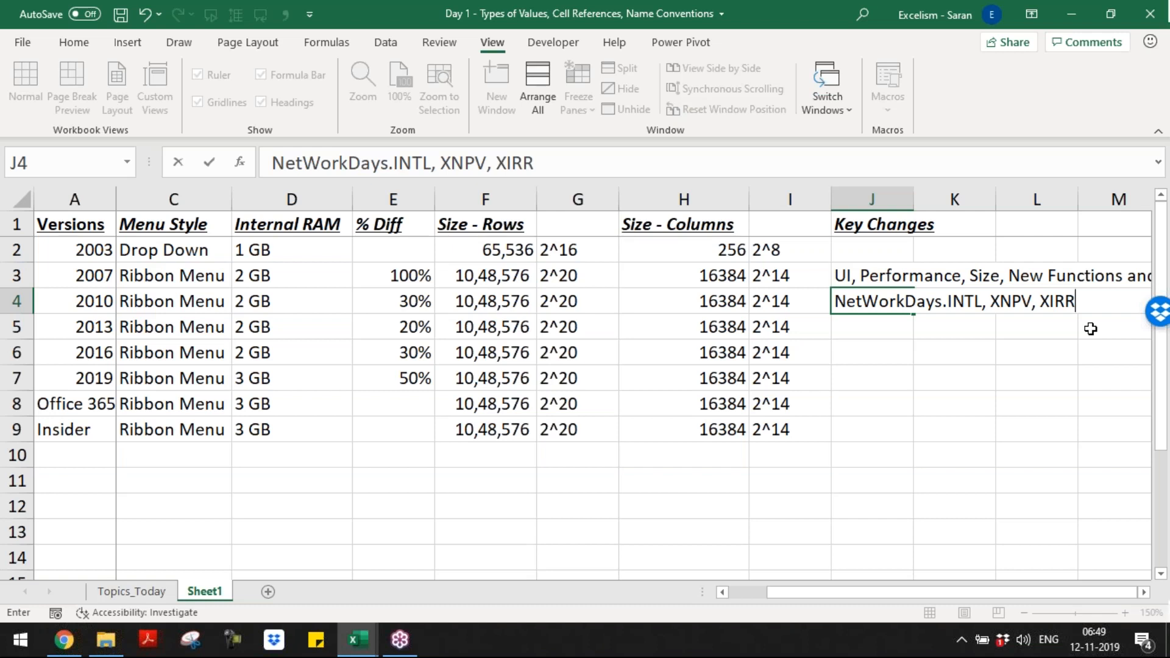
{"action": "type", "text": " etc;"}
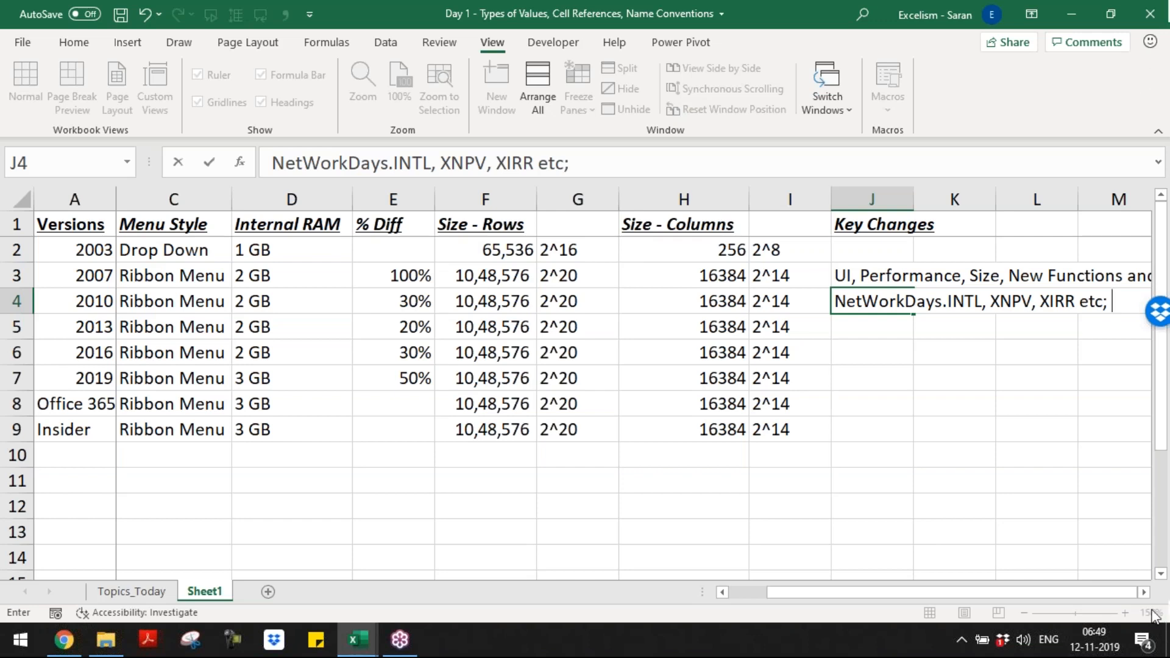
Step: Extend the version 2010 key changes in J4 with "Slicer (Pivot Tables, Table"
{"action": "left_click", "coordinate": [1144, 591]}
{"action": "left_click", "coordinate": [1143, 591]}
{"action": "left_click", "coordinate": [1143, 591]}
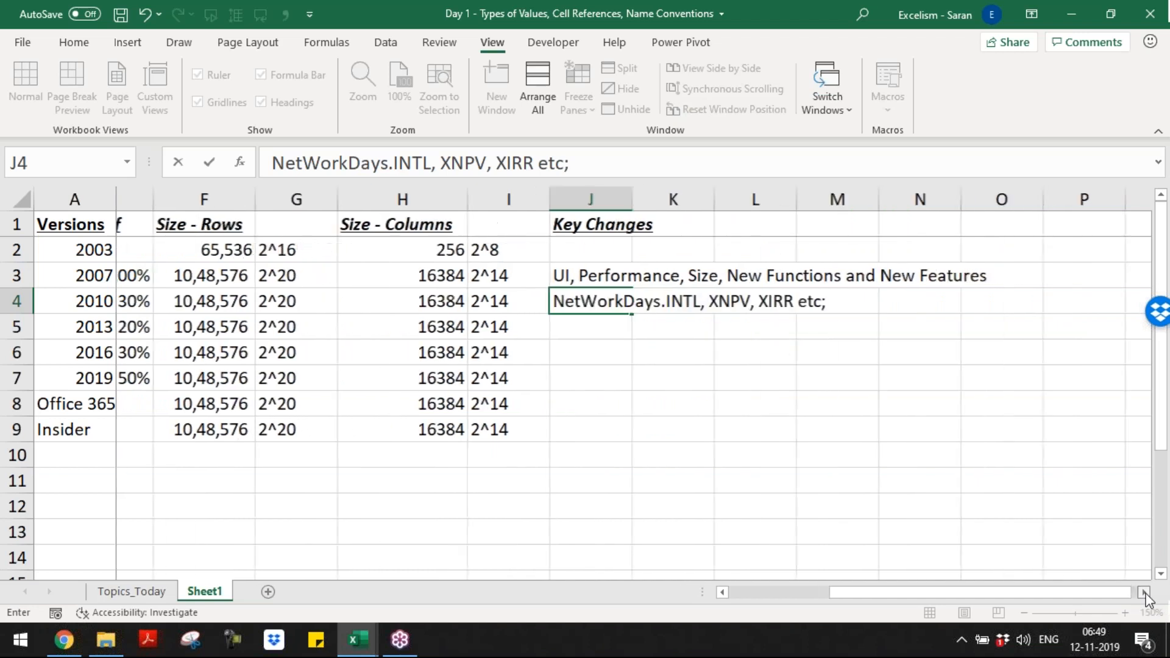
{"action": "left_click", "coordinate": [1143, 591]}
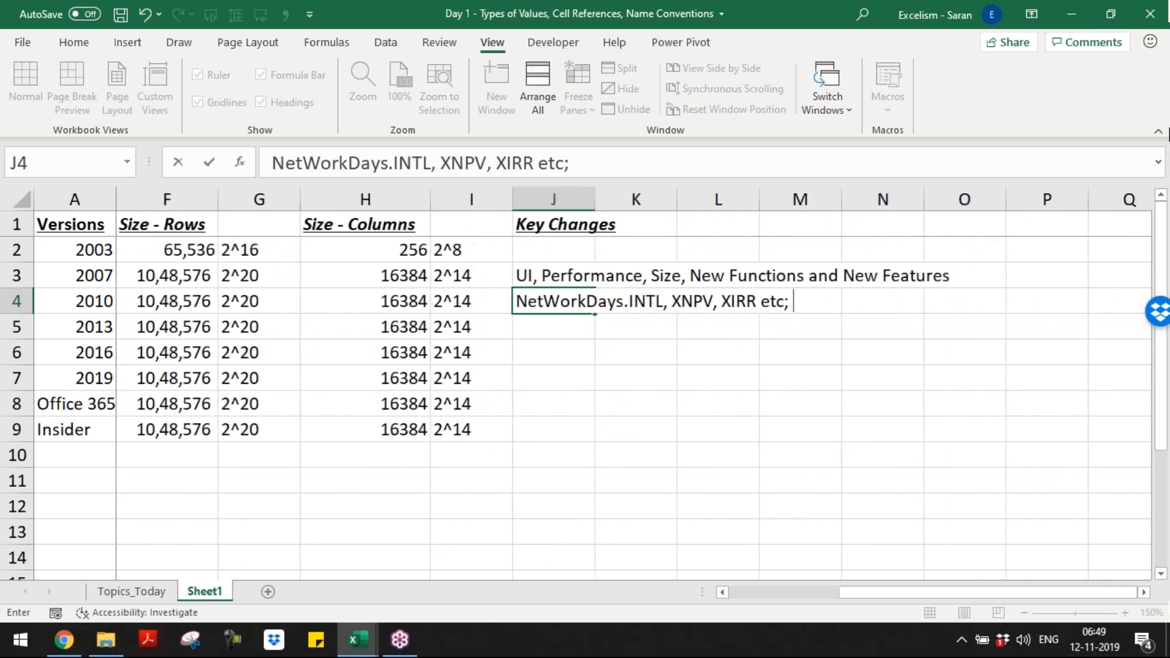
{"action": "left_click", "coordinate": [1157, 65]}
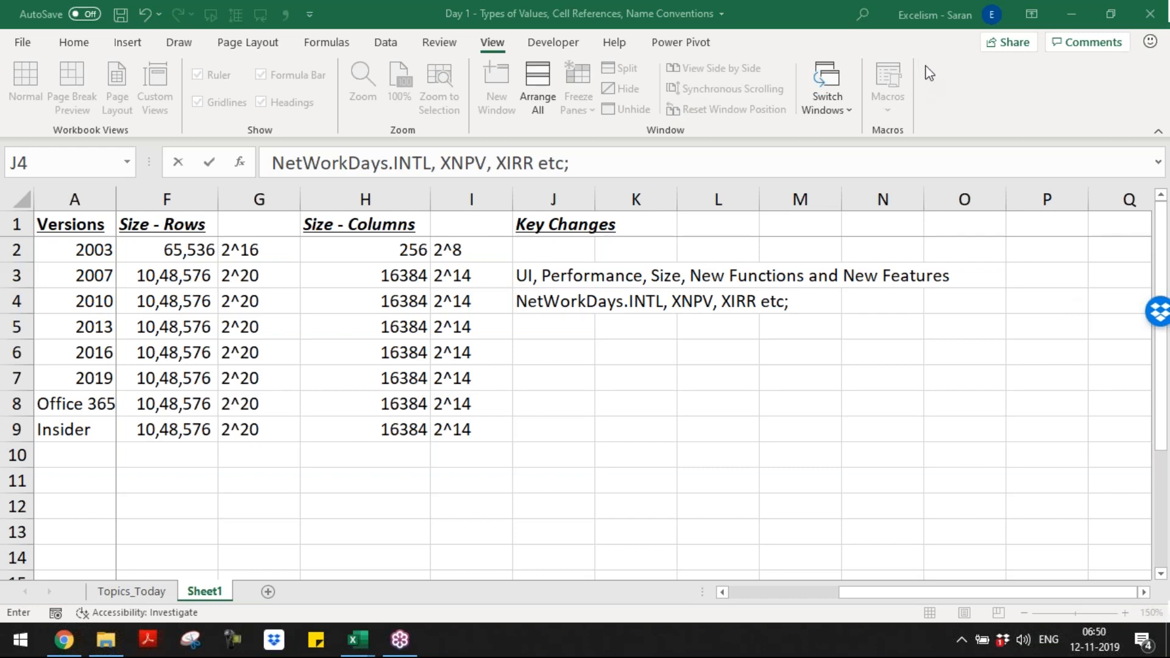
{"action": "left_click", "coordinate": [818, 297]}
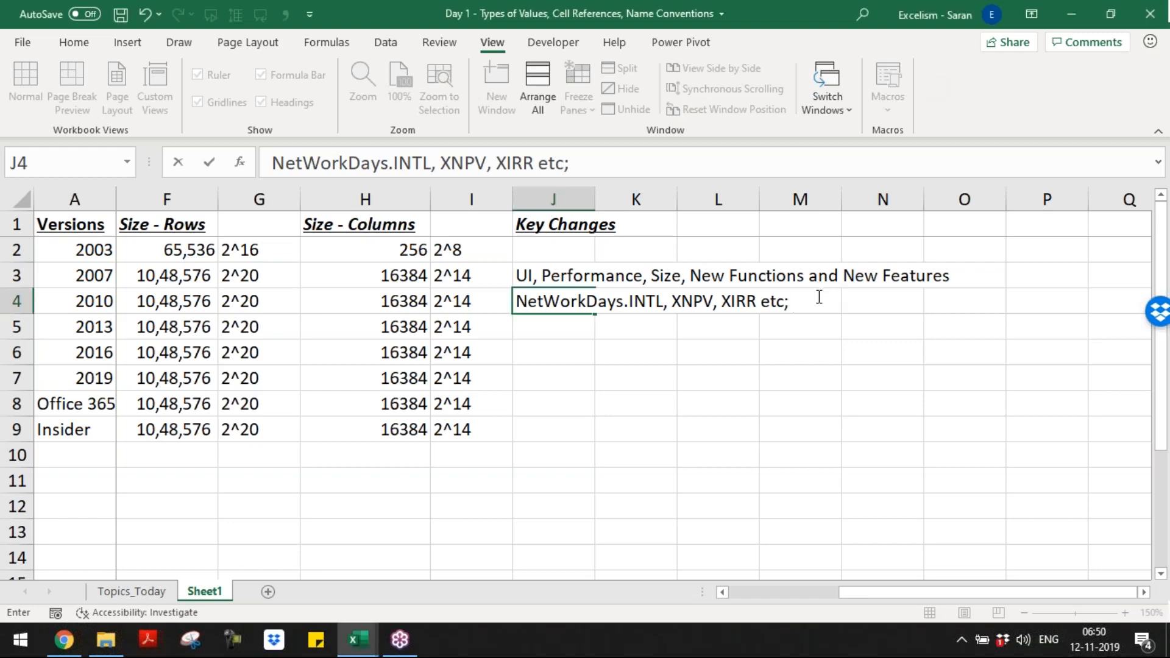
{"action": "type", "text": "Slicer"}
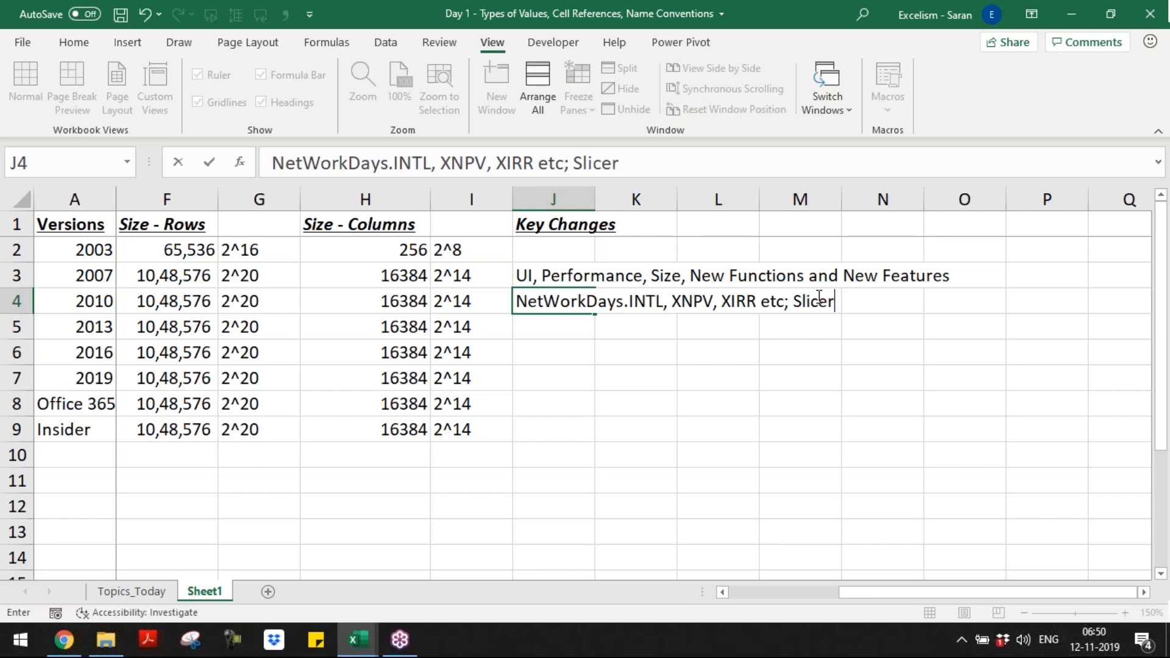
{"action": "type", "text": " (Pivot Tabels"}
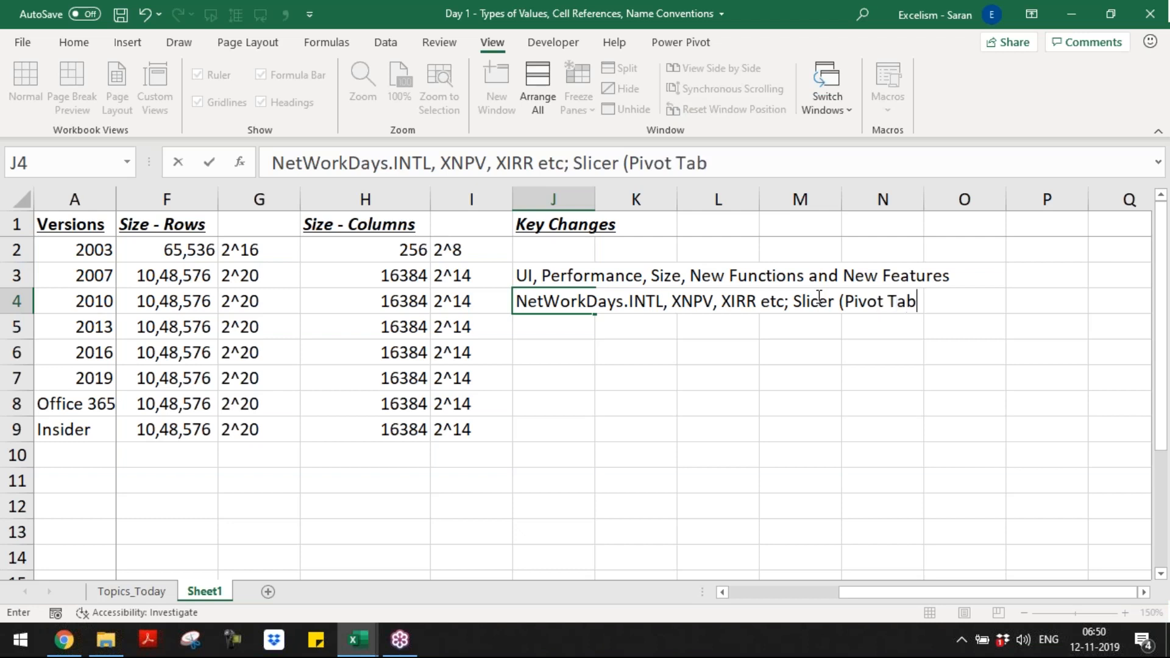
{"action": "key", "text": "BackSpace"}
{"action": "key", "text": "BackSpace"}
{"action": "key", "text": "BackSpace"}
{"action": "type", "text": "oes"}
{"action": "key", "text": "BackSpace"}
{"action": "key", "text": "BackSpace"}
{"action": "key", "text": "BackSpace"}
{"action": "type", "text": "les, Table"}
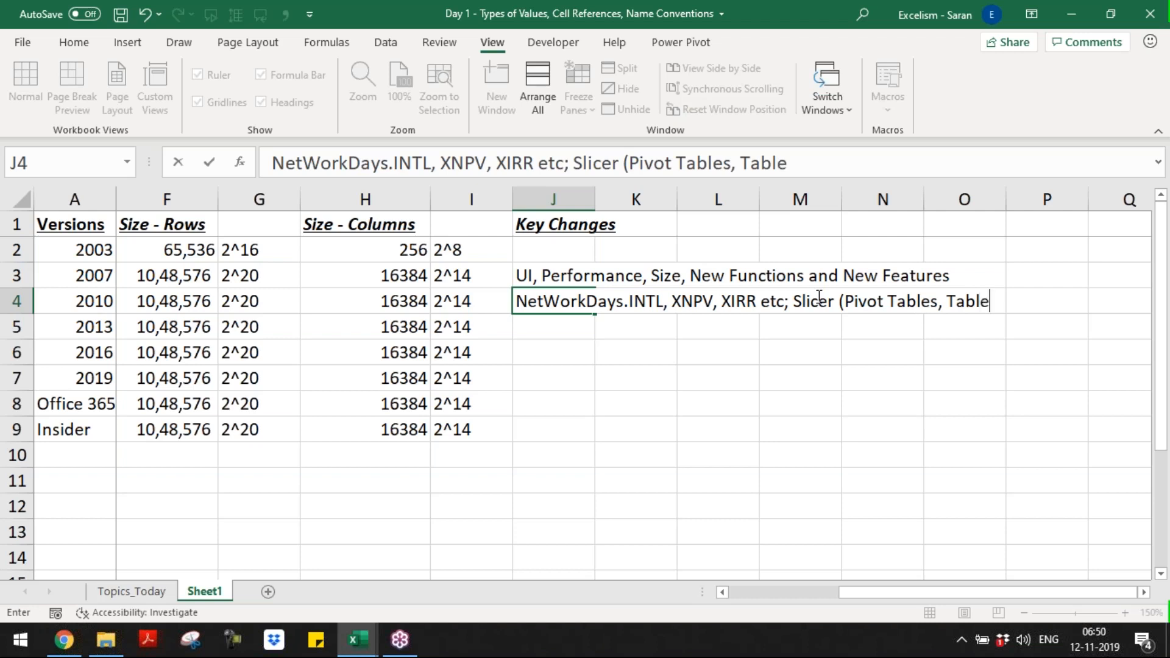
Step: Close the parenthesis in J4 and add ", Sparklines" to the version 2010 key changes
{"action": "left_click", "coordinate": [1114, 303]}
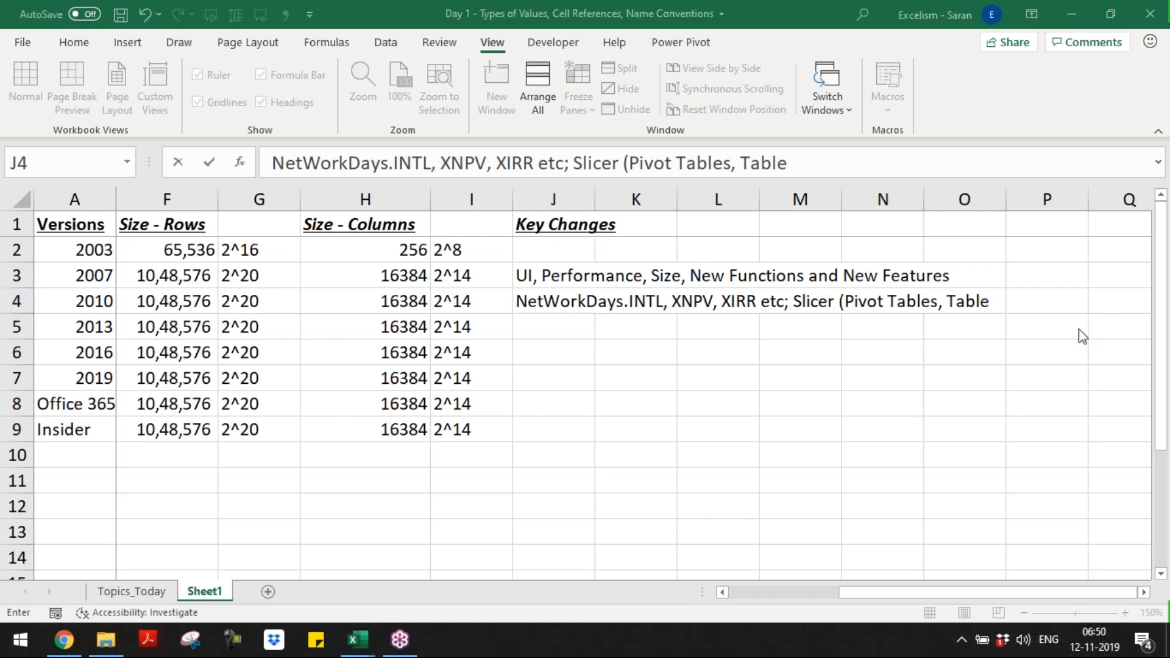
{"action": "left_click", "coordinate": [996, 302]}
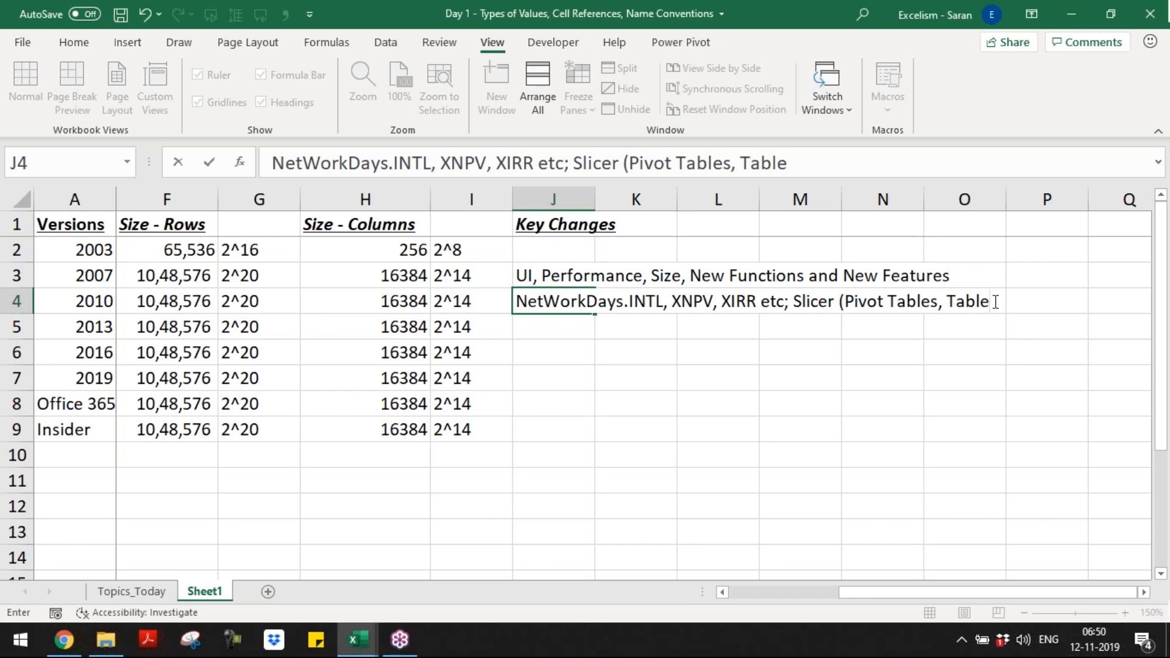
{"action": "type", "text": "),"}
{"action": "type", "text": "Spa"}
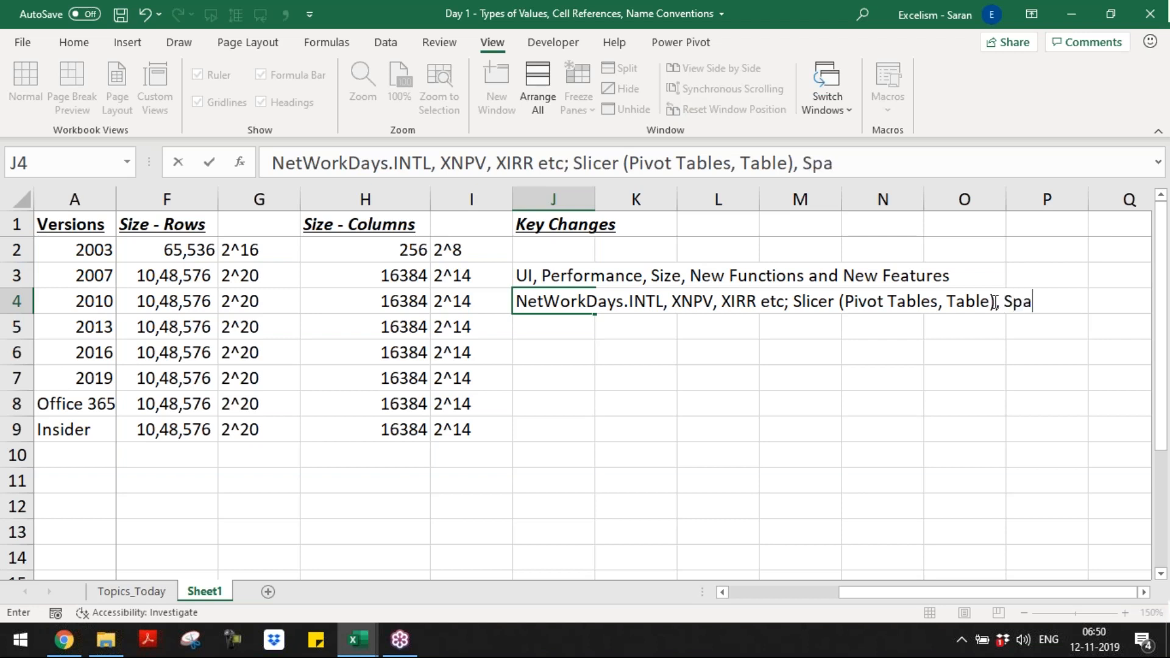
{"action": "type", "text": "rklines"}
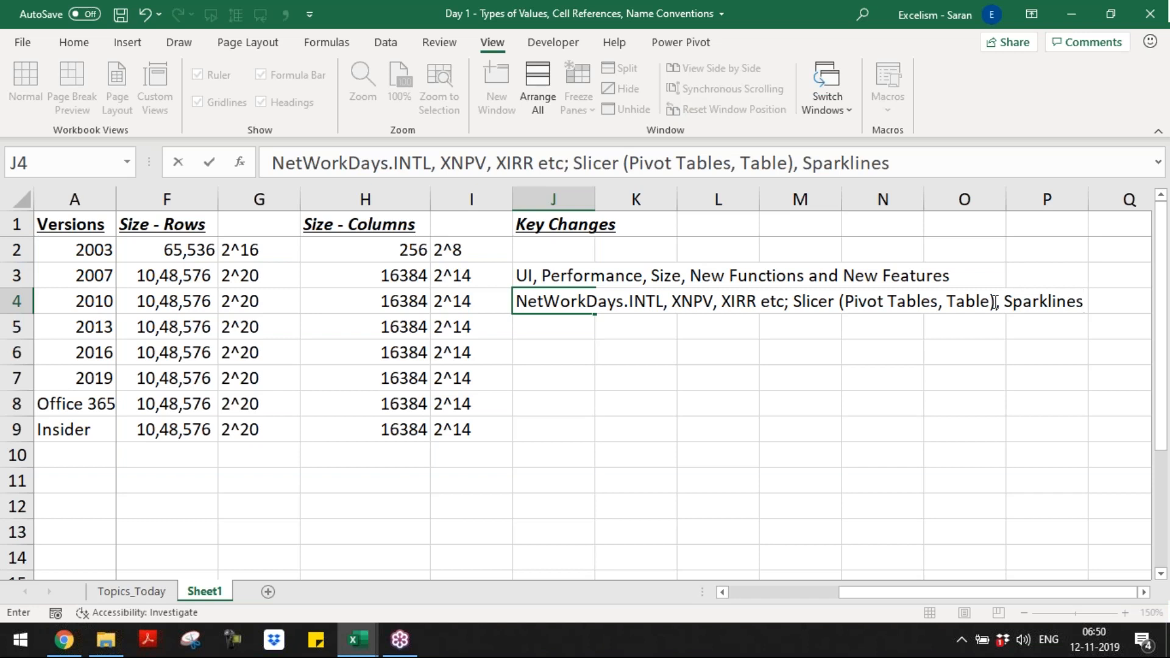
{"action": "key", "text": "Return"}
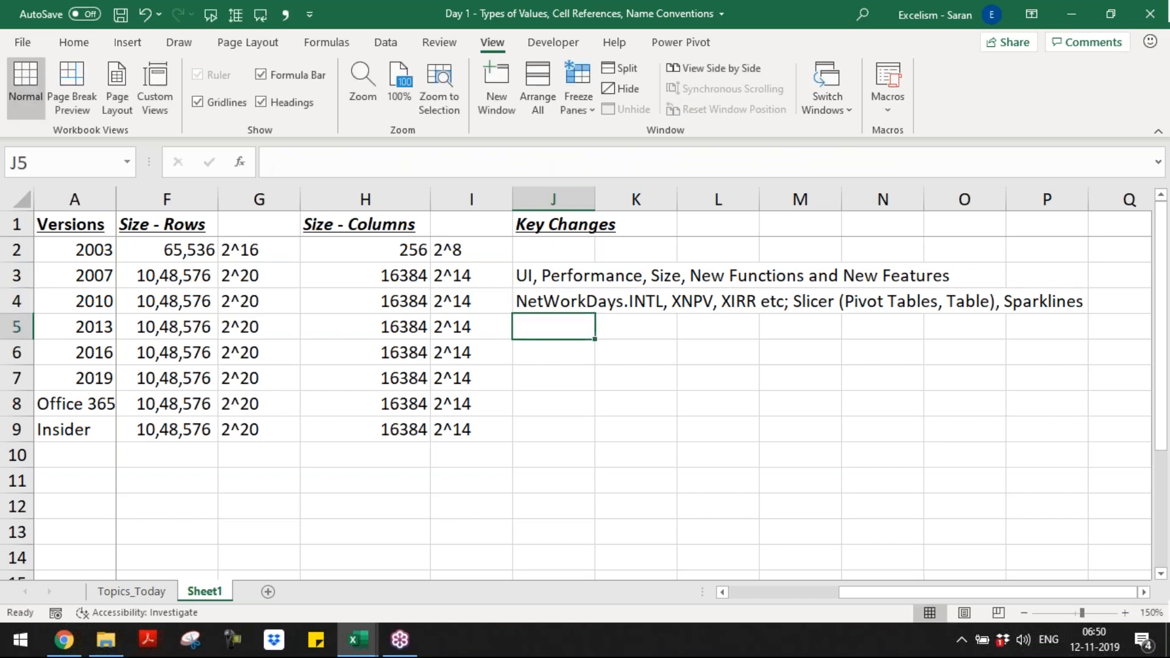
Step: Reopen cell J4 for editing and append "; Power Query, Power Pivot" to its text
{"action": "key", "text": "Up"}
{"action": "key", "text": "F2"}
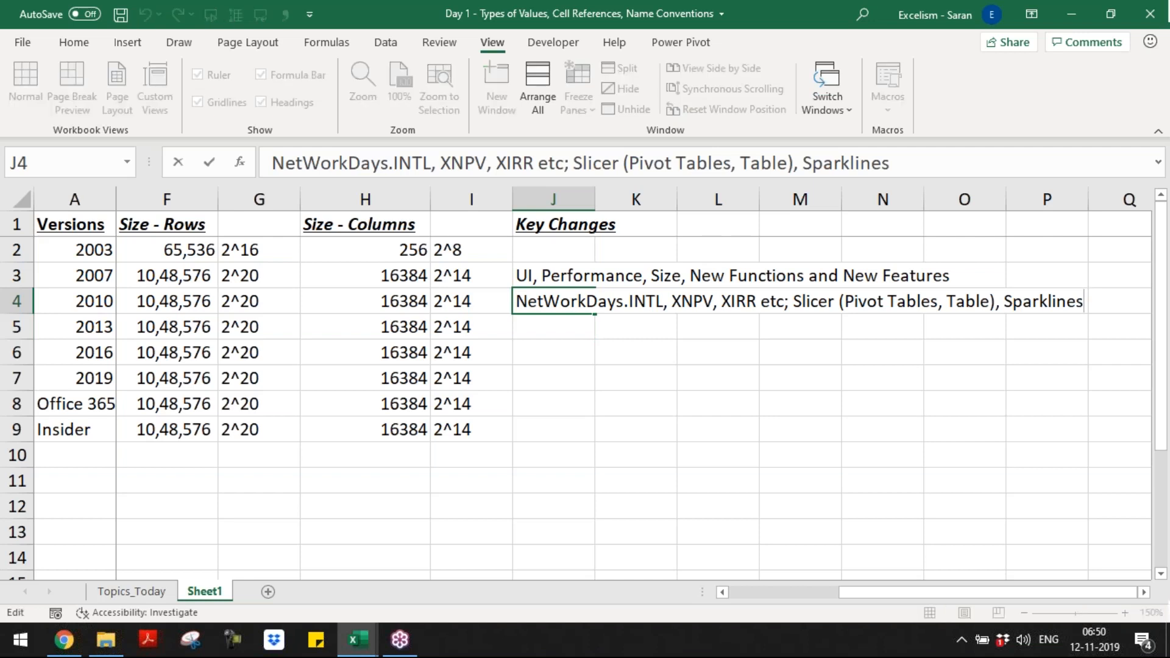
{"action": "type", "text": "; Powr"}
{"action": "key", "text": "BackSpace"}
{"action": "type", "text": "er Query, Po"}
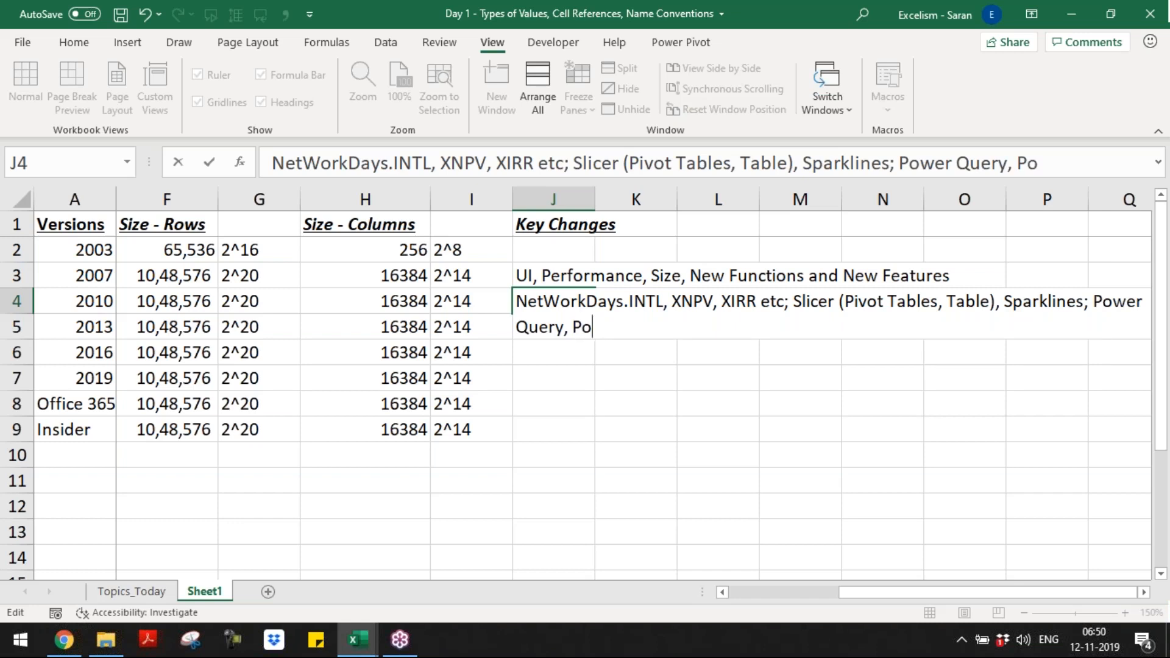
{"action": "type", "text": "wer Pivot ar"}
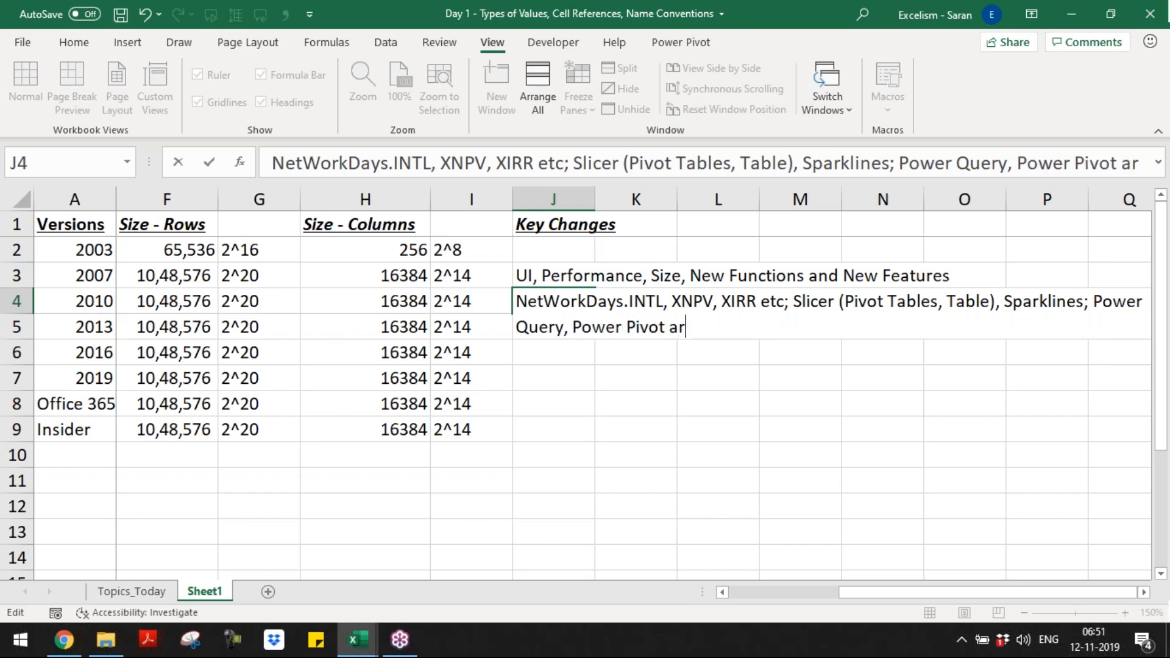
{"action": "type", "text": "e"}
Step: Finish the version 2010 key changes in J4 with the words "introduced in 2010 as Add-In"
{"action": "key", "text": "BackSpace"}
{"action": "key", "text": "BackSpace"}
{"action": "key", "text": "BackSpace"}
{"action": "key", "text": "BackSpace"}
{"action": "type", "text": "introd"}
{"action": "type", "text": "uct"}
{"action": "key", "text": "BackSpace"}
{"action": "type", "text": "ed in 2010"}
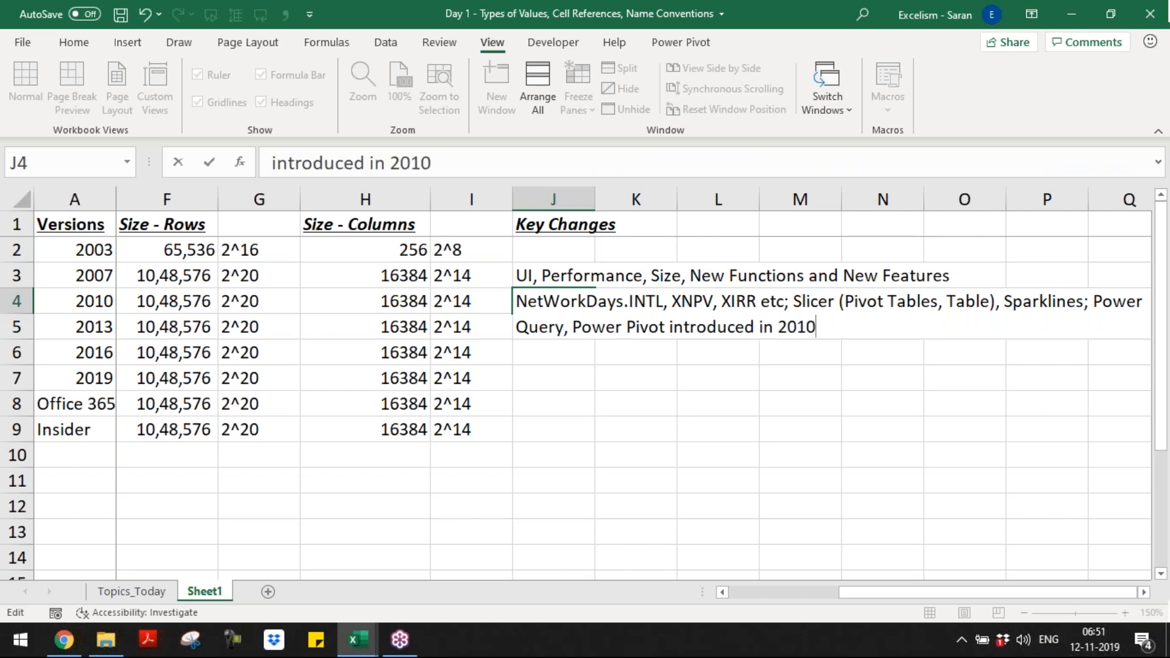
{"action": "type", "text": " as add"}
{"action": "key", "text": "BackSpace"}
{"action": "key", "text": "BackSpace"}
{"action": "key", "text": "BackSpace"}
{"action": "type", "text": "Add-In"}
{"action": "key", "text": "Return"}
{"action": "key", "text": "Up"}
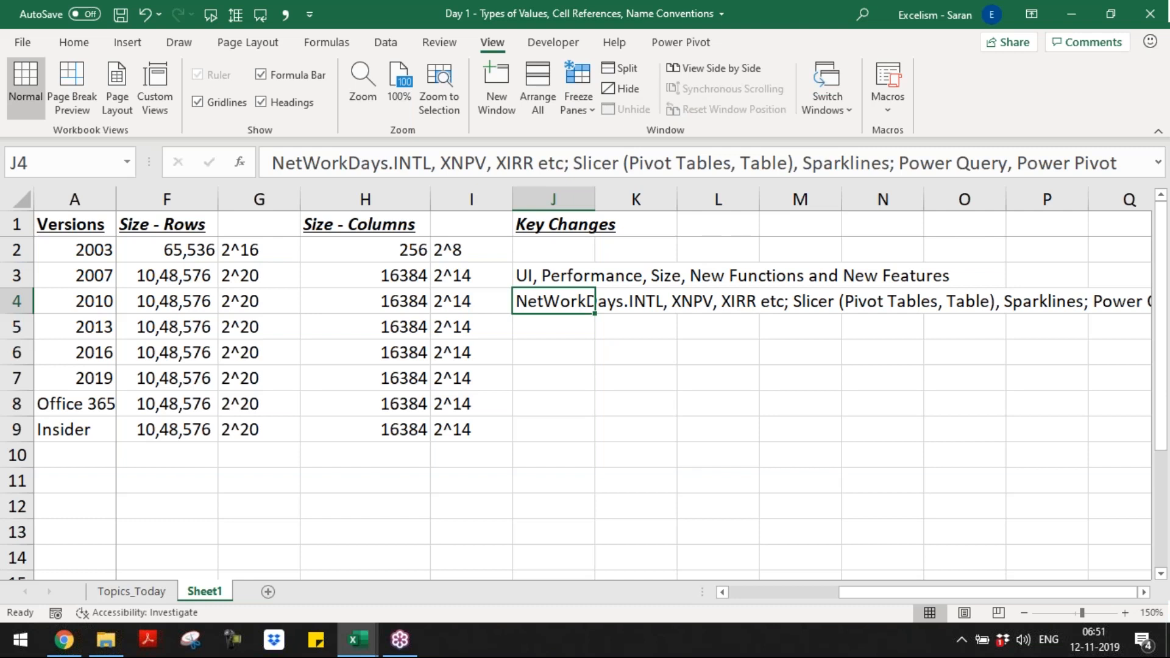
{"action": "key", "text": "Down"}
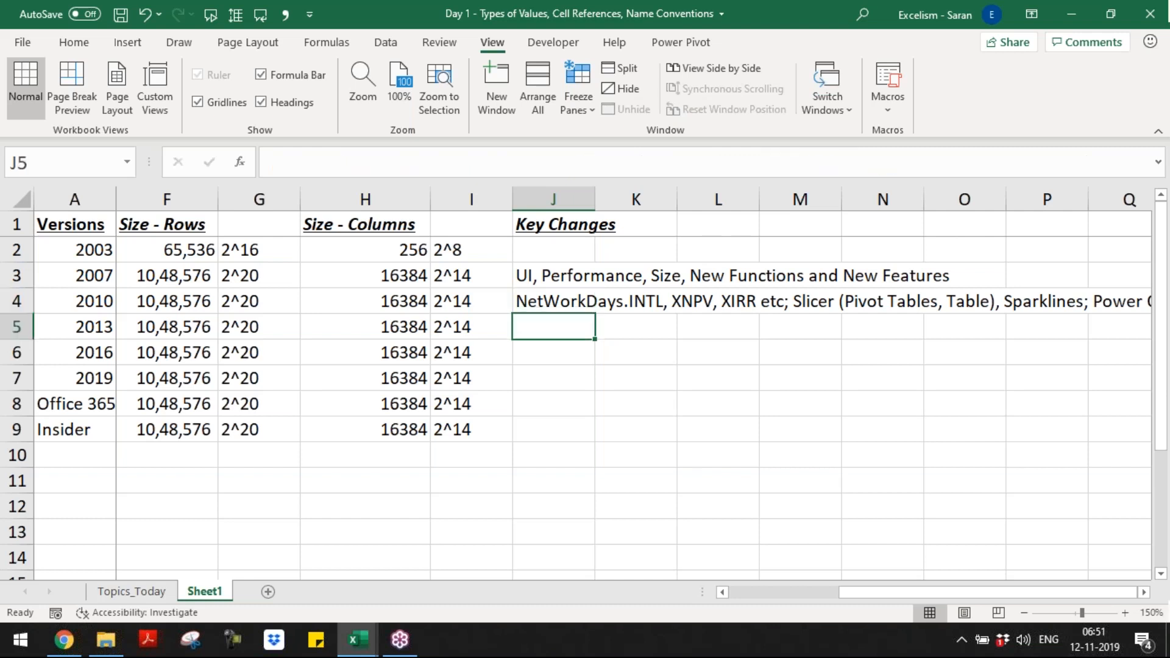
Step: Start the version 2013 key changes in cell J5 with "FlashFill, Recommended Pivot Tables, Recommended Charts,"
{"action": "left_click", "coordinate": [1158, 273]}
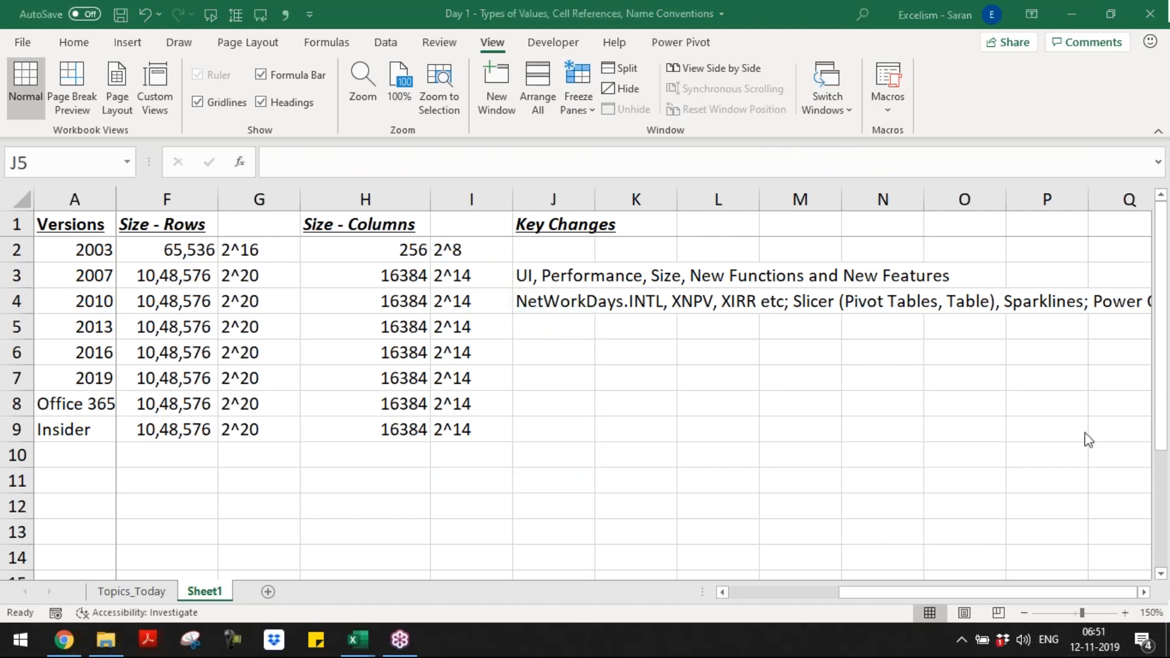
{"action": "left_click", "coordinate": [561, 317]}
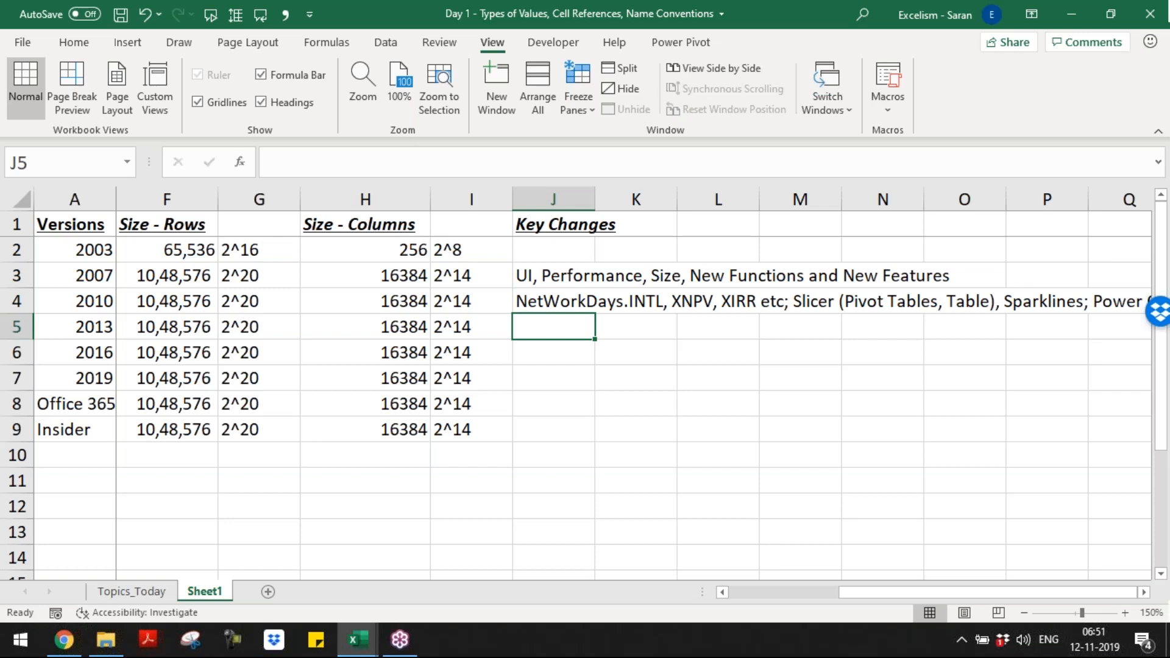
{"action": "type", "text": "FlashF"}
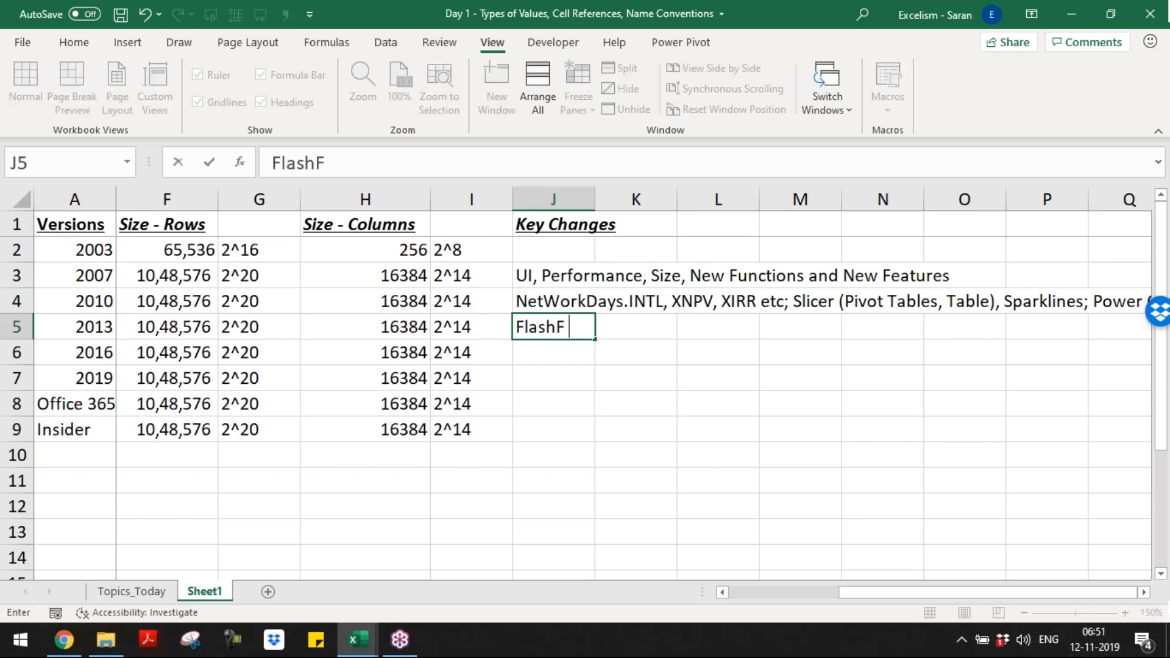
{"action": "type", "text": "ill,"}
{"action": "type", "text": "Reco"}
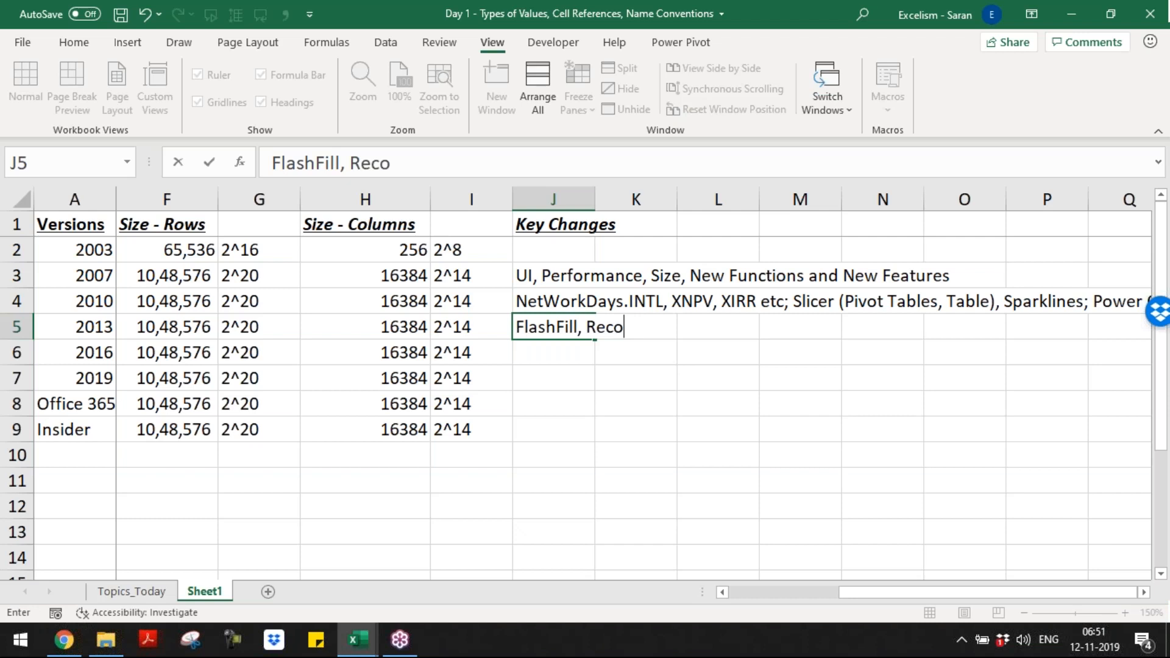
{"action": "type", "text": "mmended Pivot Tables, Recommended Charts,"}
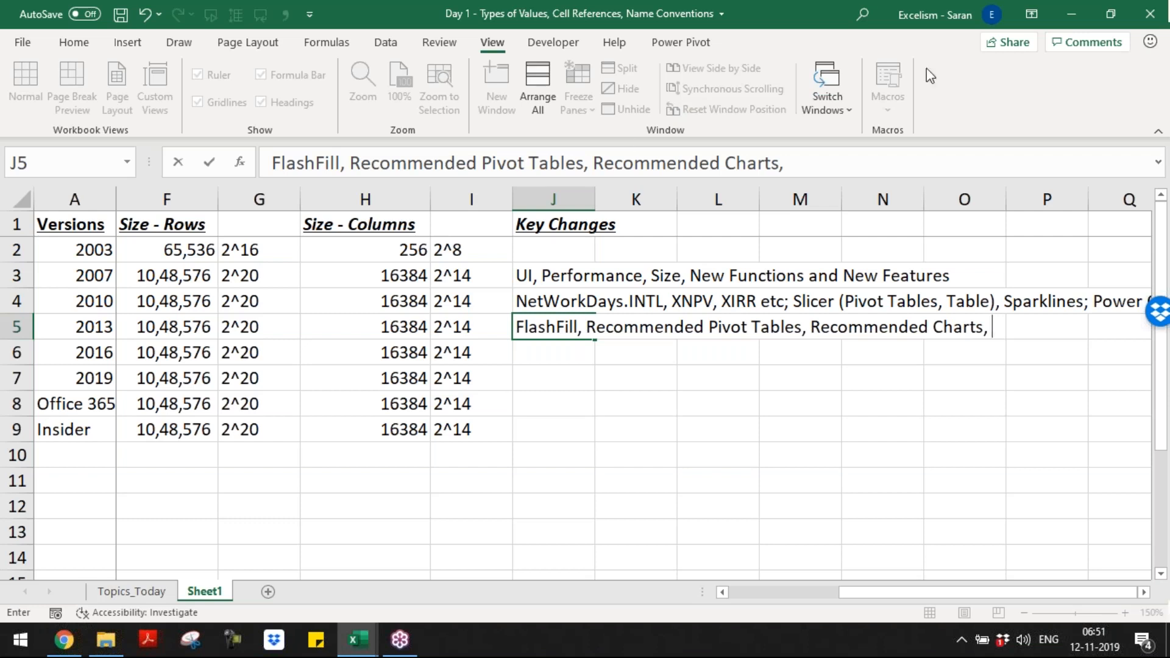
Step: Complete the version 2013 key changes in J5 by adding "Timeline in Pivot Tables"
{"action": "left_click", "coordinate": [827, 377]}
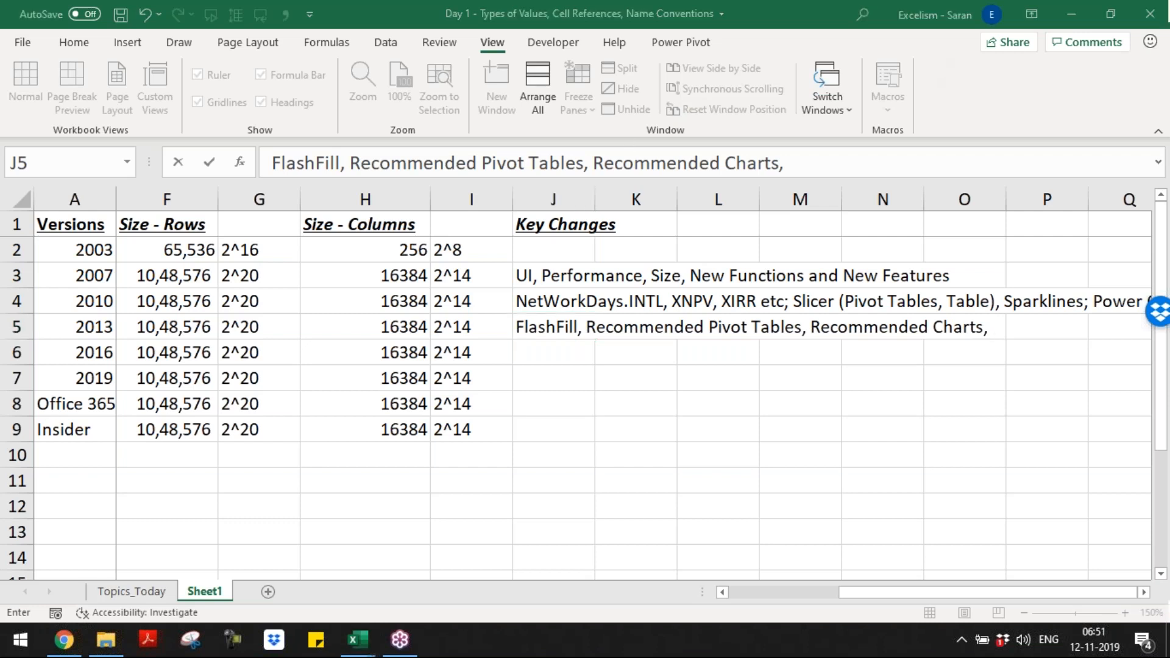
{"action": "left_click", "coordinate": [1009, 329]}
{"action": "type", "text": "Timeline in"}
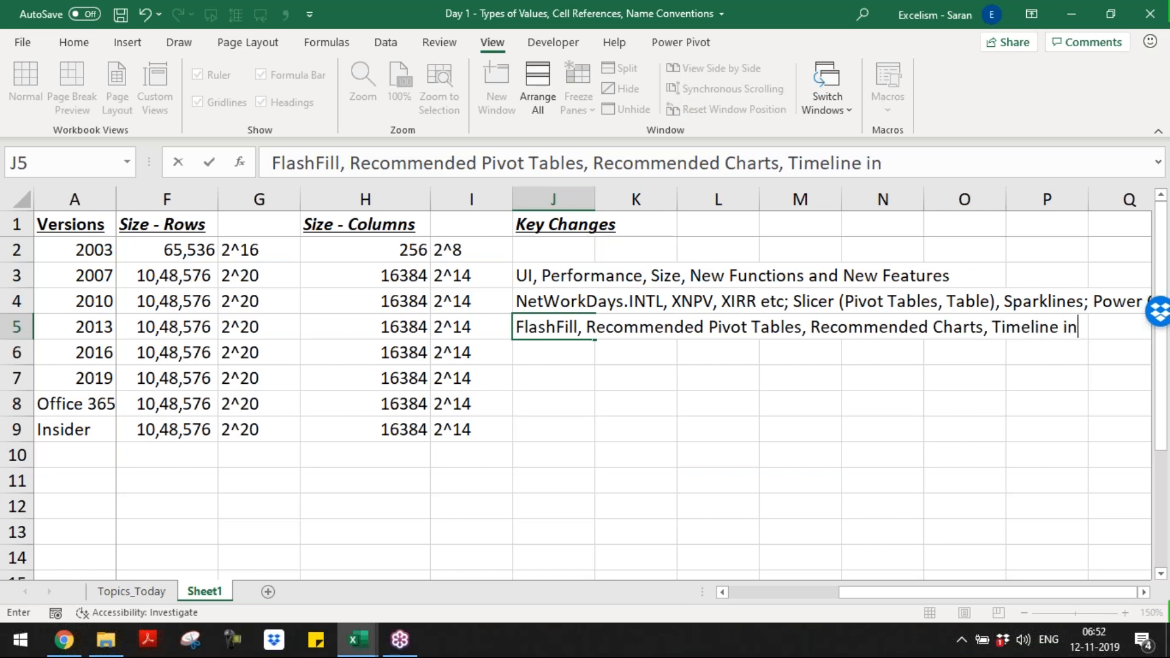
{"action": "type", "text": " Pivot Tables"}
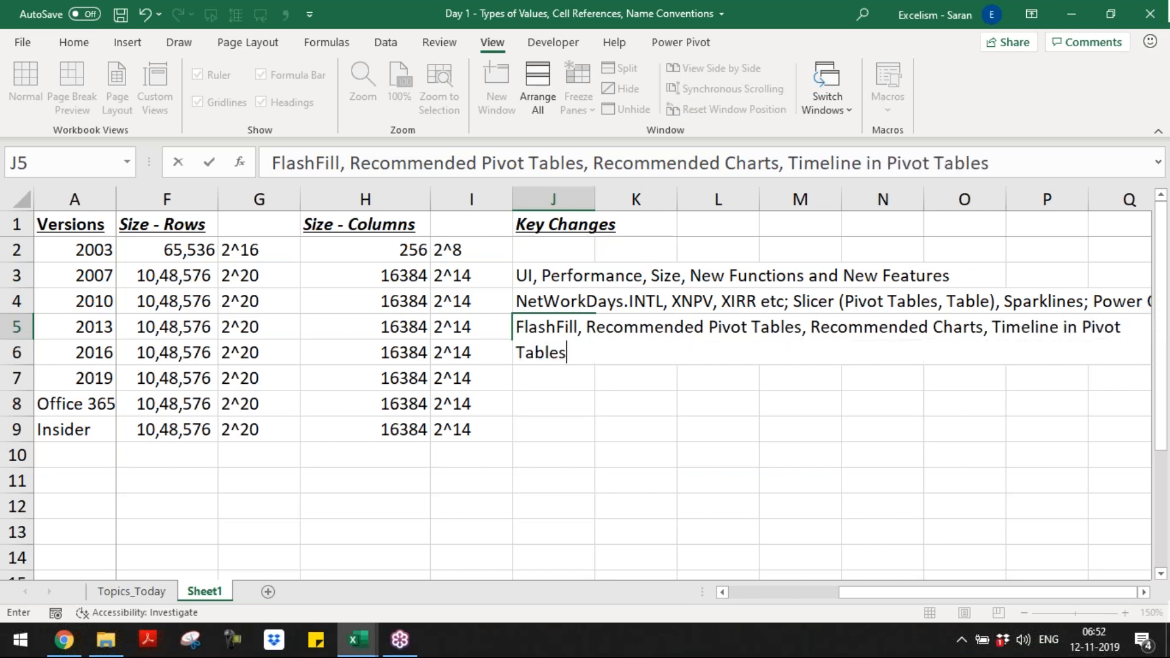
{"action": "key", "text": "Return"}
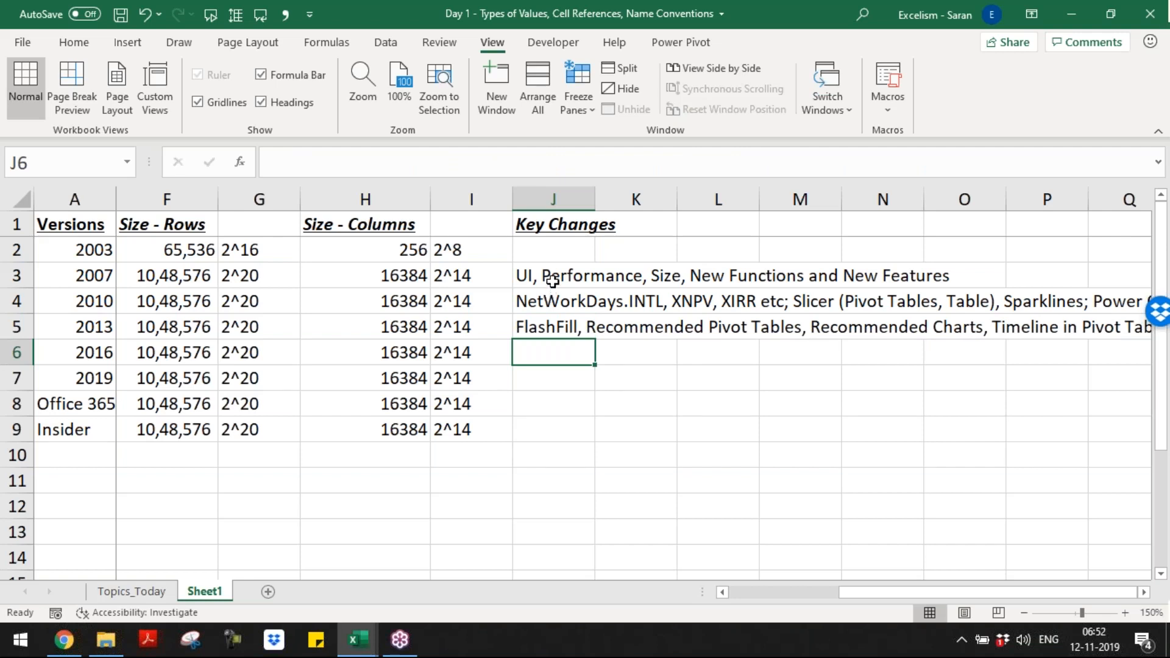
Step: Enter the version 2016 key changes in cell J6 as "Power Query, Power Pivot are part of 2016 Version"
{"action": "left_click", "coordinate": [1121, 309]}
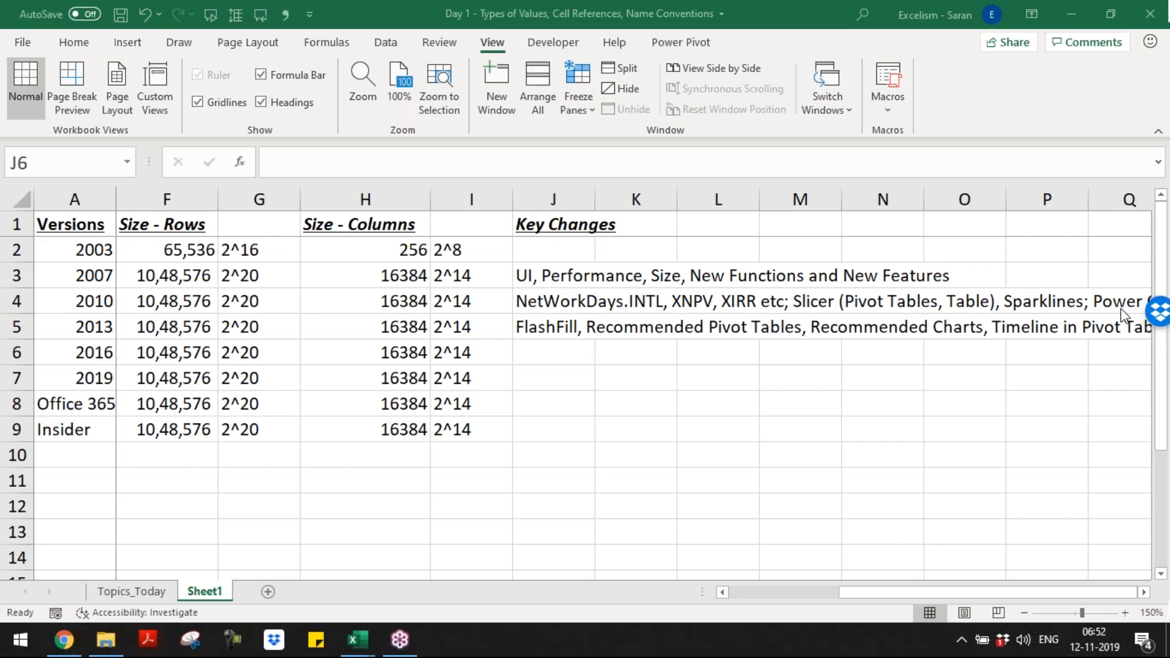
{"action": "left_click", "coordinate": [562, 364]}
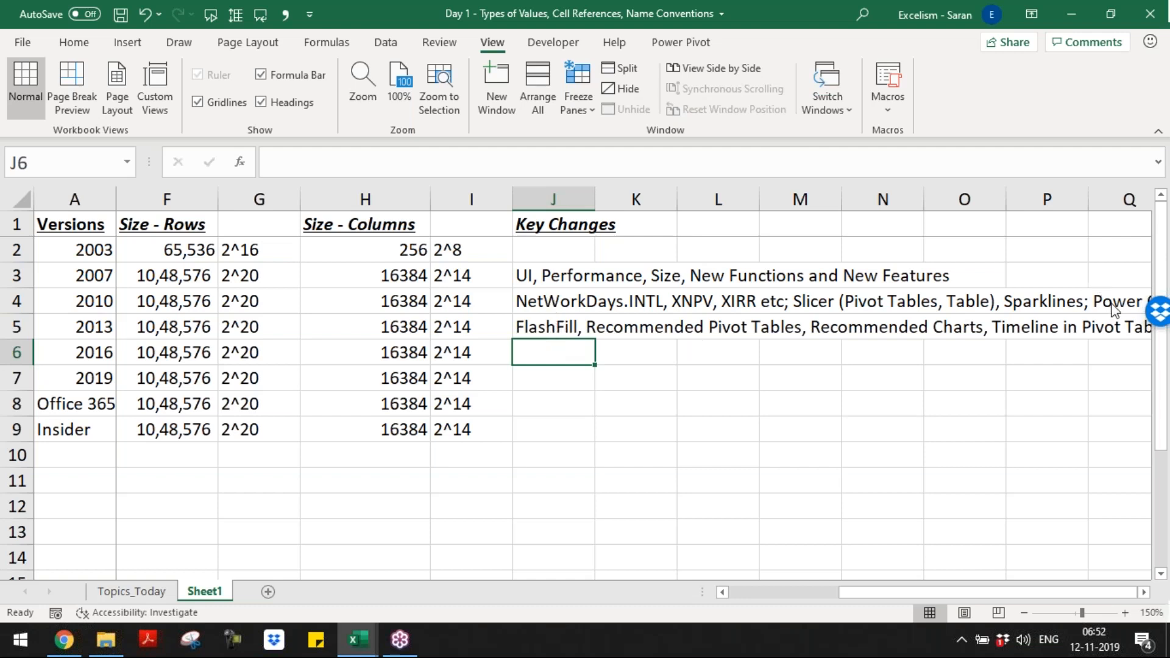
{"action": "left_click", "coordinate": [520, 345]}
{"action": "type", "text": "Power Quert"}
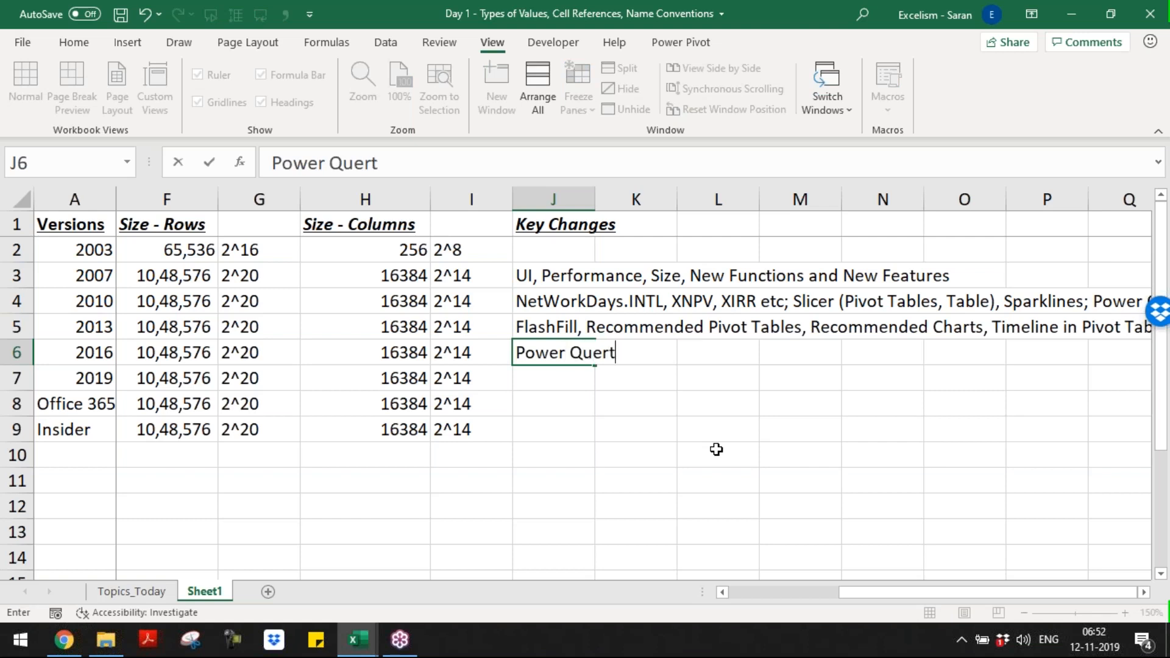
{"action": "key", "text": "BackSpace"}
{"action": "type", "text": "y, Power Pivot aser"}
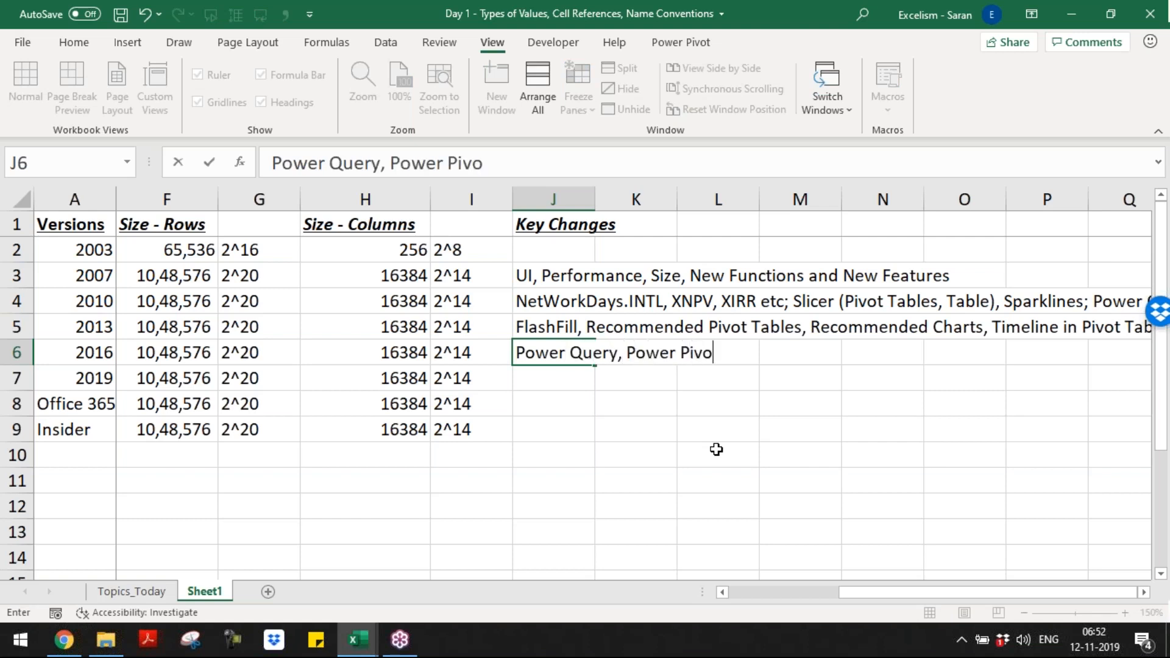
{"action": "key", "text": "BackSpace"}
{"action": "key", "text": "BackSpace"}
{"action": "key", "text": "BackSpace"}
{"action": "type", "text": "re part of "}
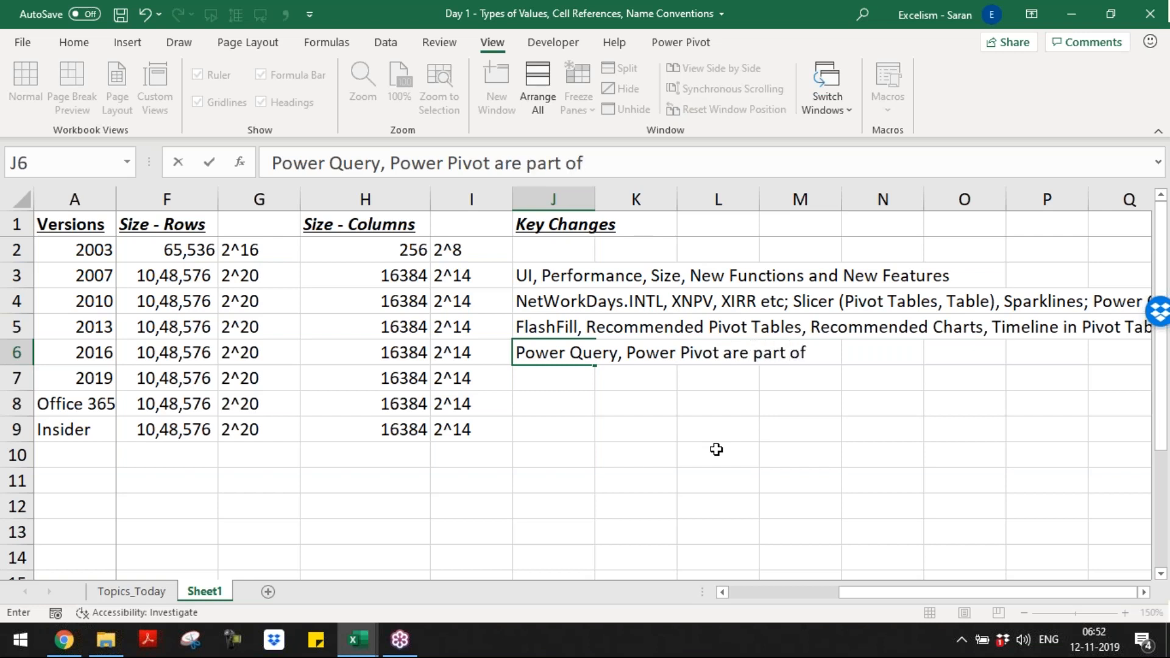
{"action": "type", "text": "2016 Version"}
{"action": "key", "text": "Return"}
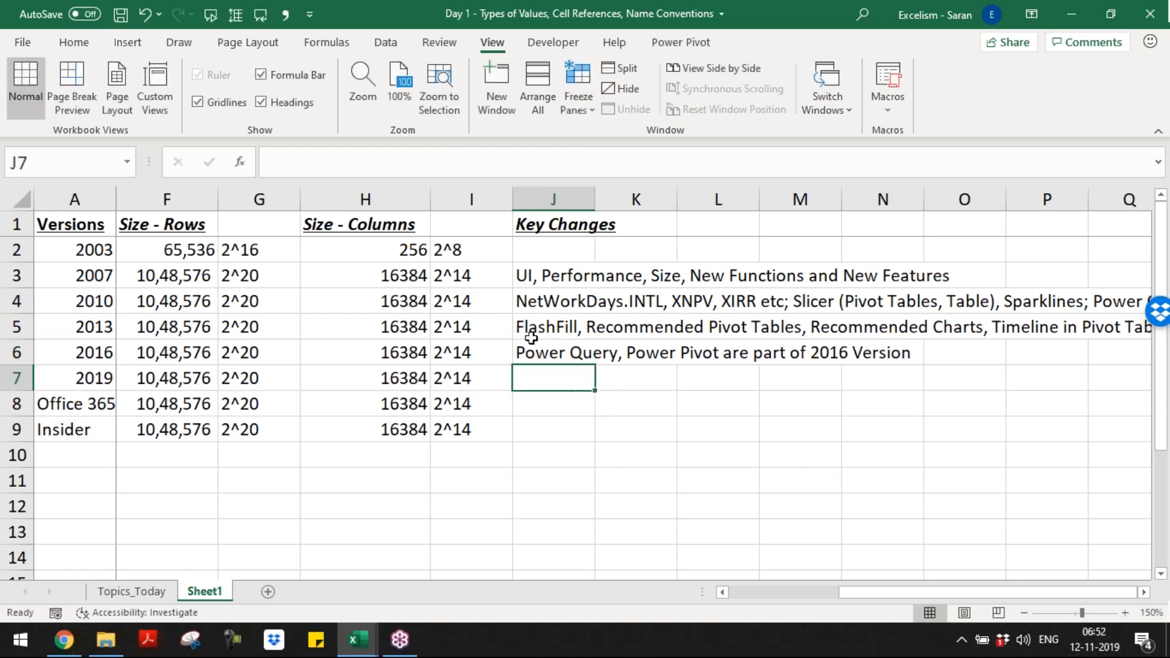
Step: Highlight the 2016 row, followed by the 2010 and 2013 rows, to compare their key changes
{"action": "left_click", "coordinate": [554, 352]}
{"action": "left_click", "coordinate": [14, 354]}
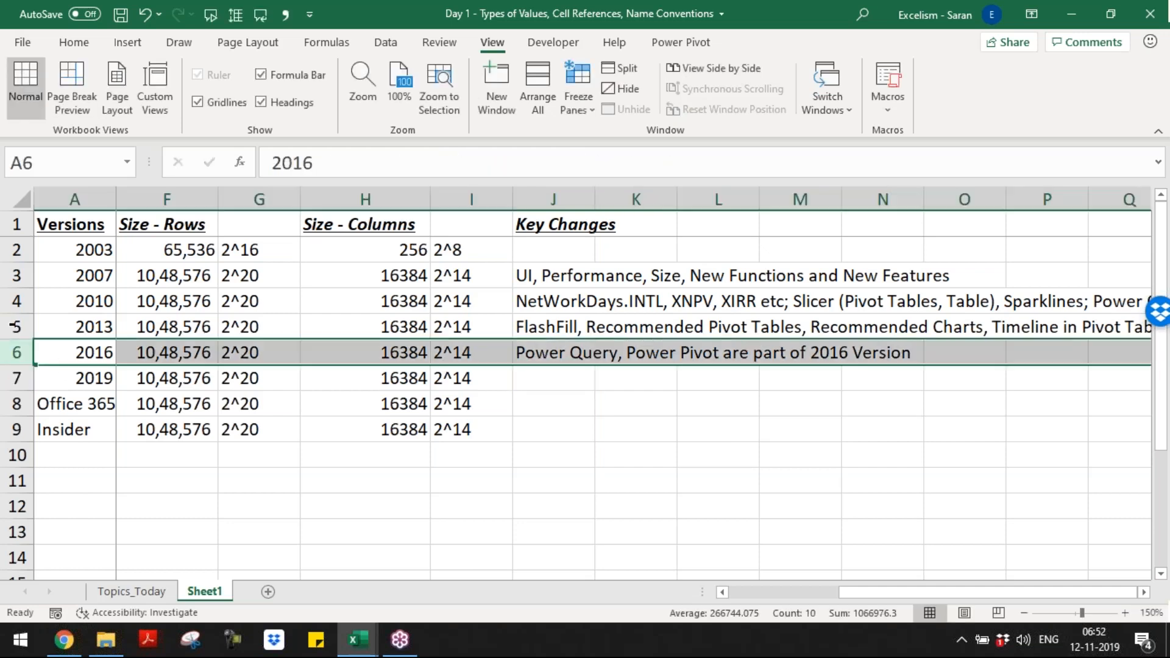
{"action": "left_click_drag", "start_coordinate": [12, 301], "coordinate": [12, 323]}
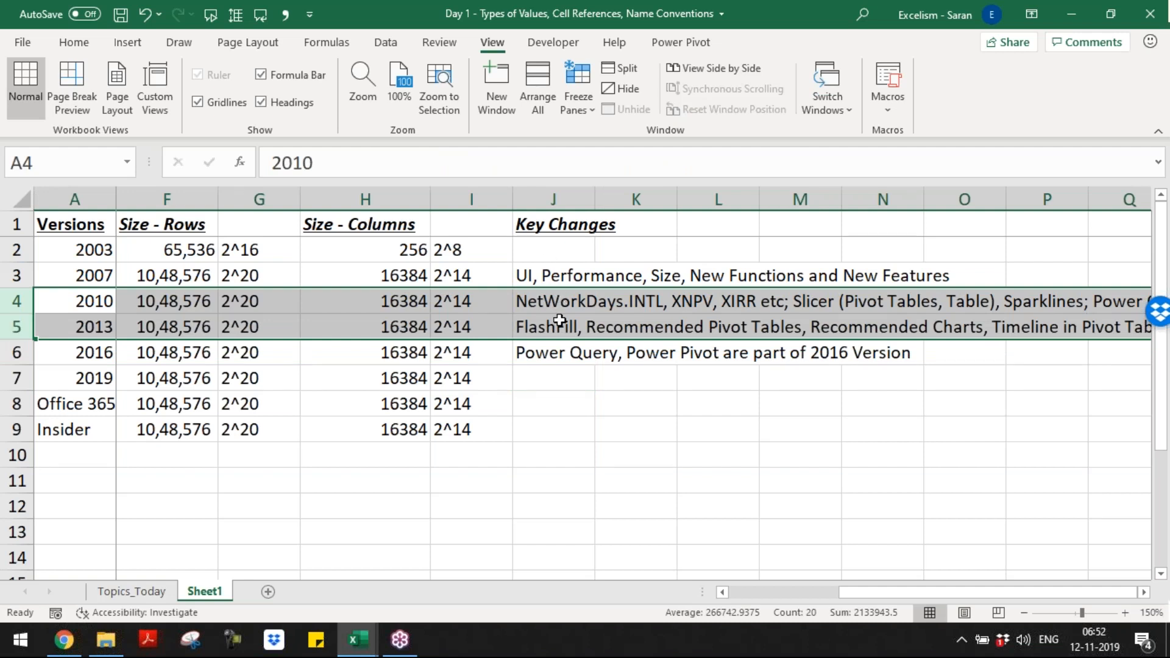
Step: Enter "IDEAs, Data Types" as the version 2019 key changes in cell J7
{"action": "left_click", "coordinate": [558, 356]}
{"action": "left_click", "coordinate": [559, 374]}
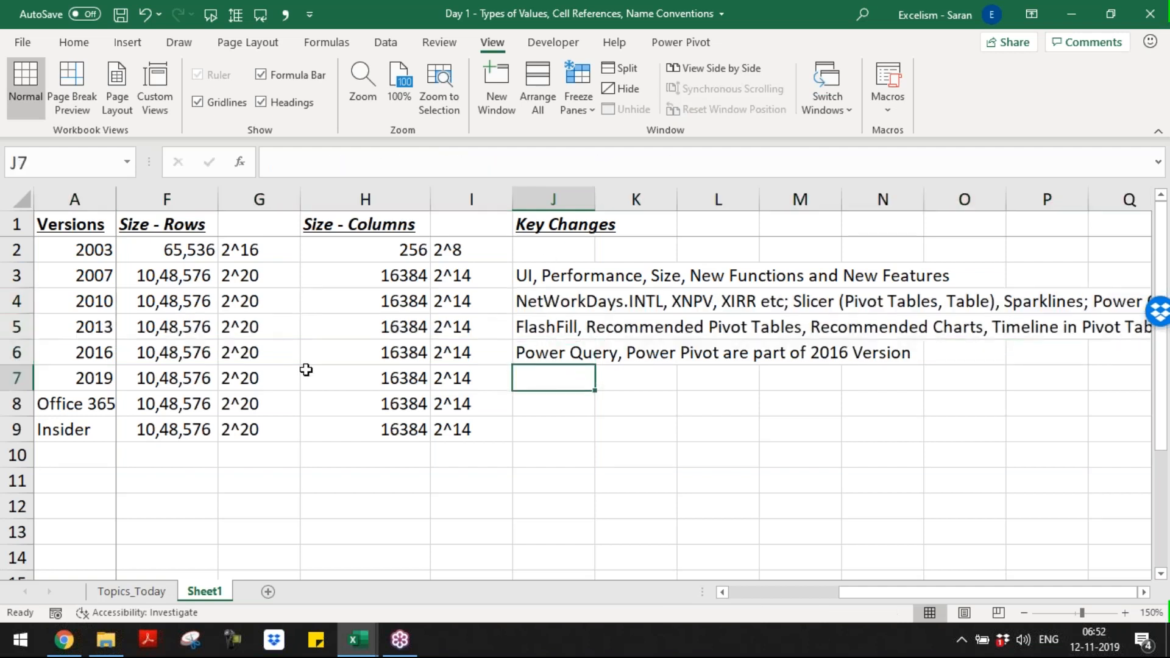
{"action": "left_click", "coordinate": [92, 383]}
{"action": "left_click", "coordinate": [577, 378]}
{"action": "left_click", "coordinate": [88, 50]}
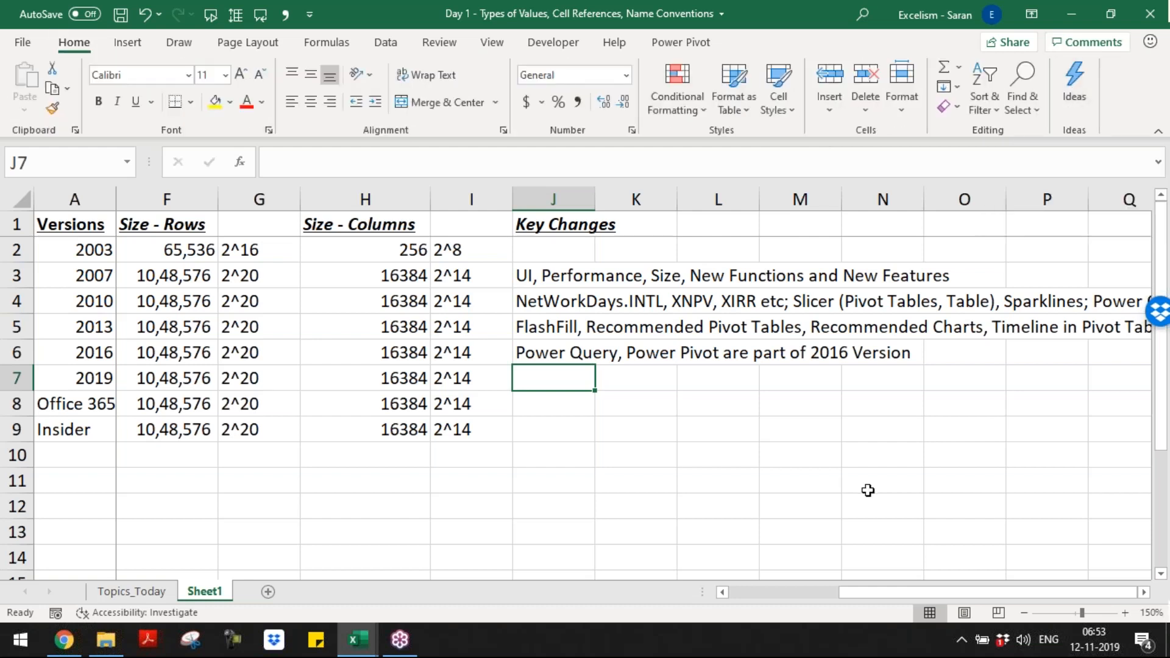
{"action": "type", "text": "IDEAs,"}
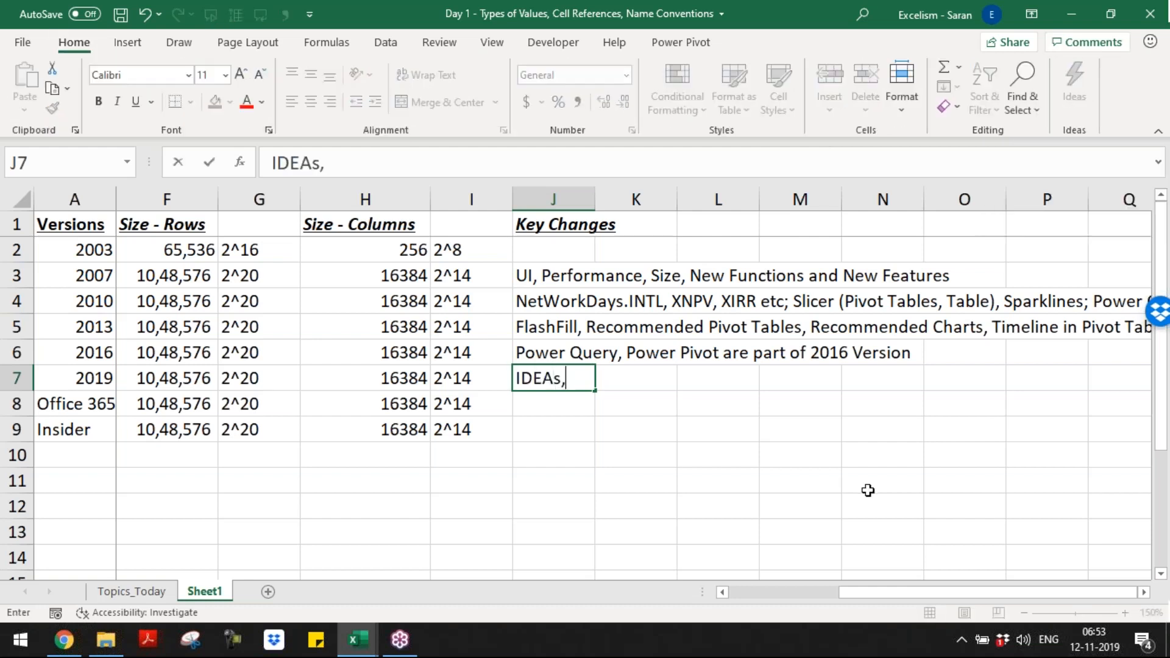
{"action": "left_click", "coordinate": [385, 42]}
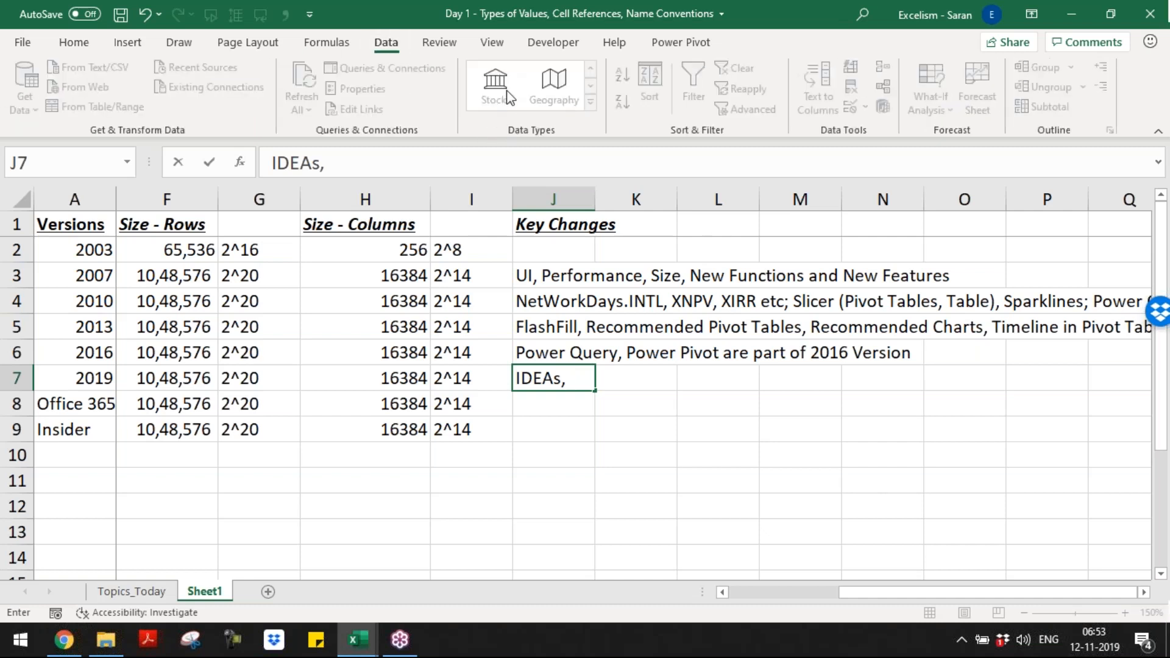
{"action": "type", "text": "Data Types,"}
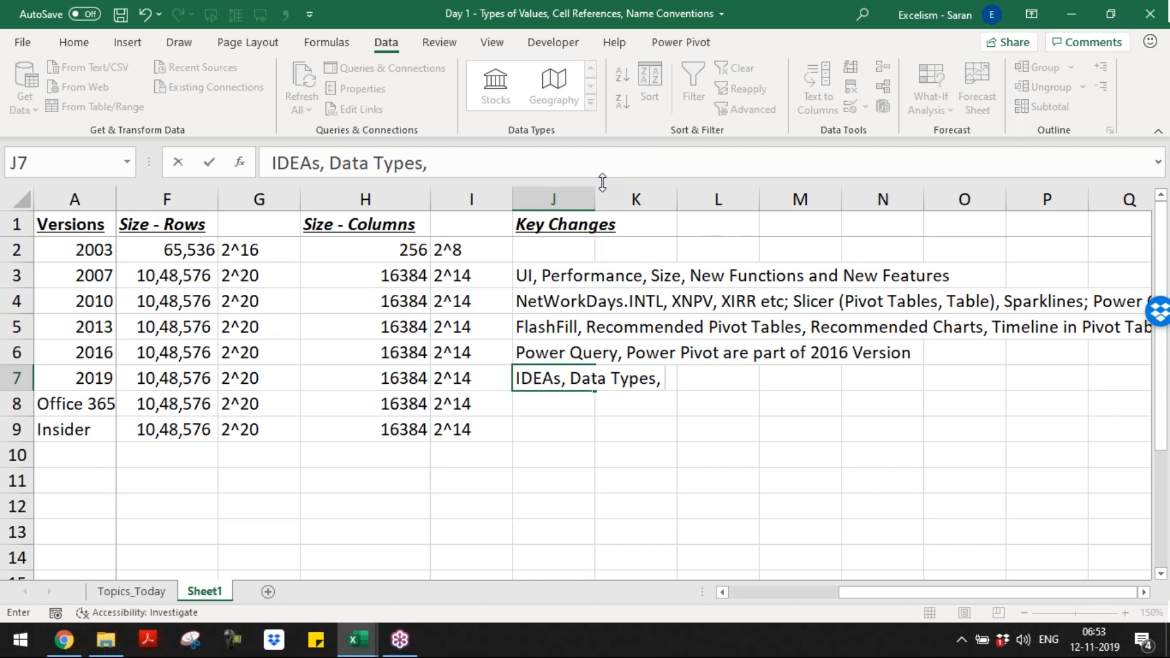
{"action": "key", "text": "BackSpace"}
{"action": "key", "text": "BackSpace"}
{"action": "key", "text": "ctrl+Return"}
{"action": "key", "text": "Return"}
Step: Append "; Dynamic Arrays; Dynamic Array Functions" to the version 2019 key changes in J7
{"action": "key", "text": "Up"}
{"action": "key", "text": "F2"}
{"action": "type", "text": "; Dynamic Arrays"}
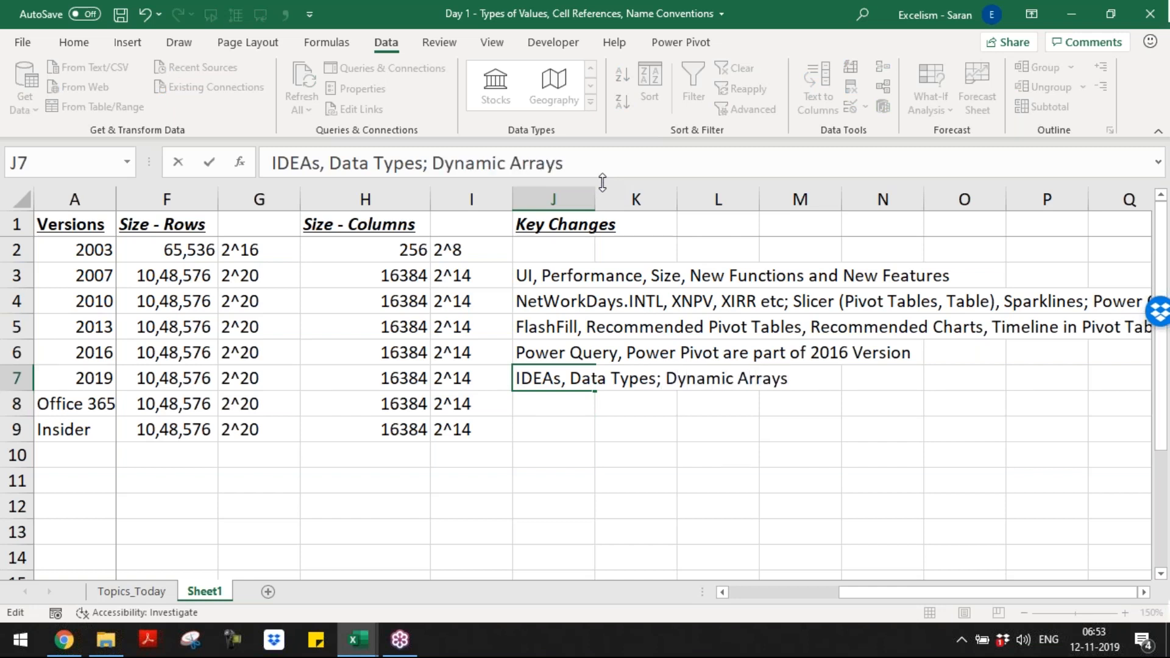
{"action": "type", "text": "; Dynamic "}
{"action": "type", "text": "Array"}
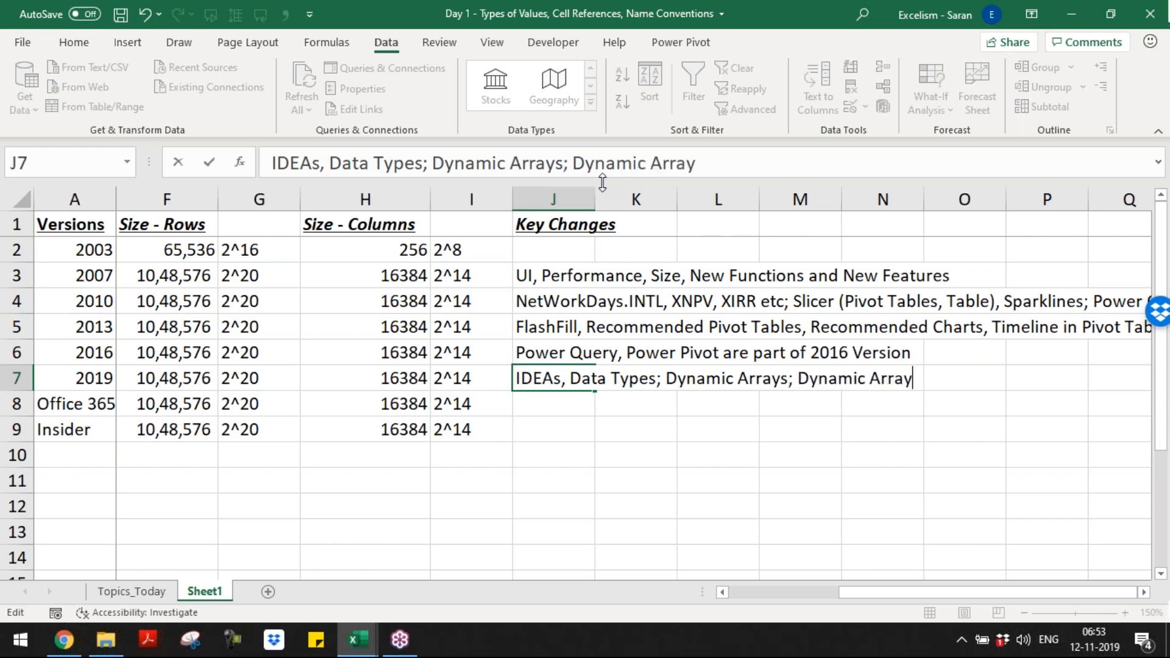
{"action": "type", "text": " Functions,"}
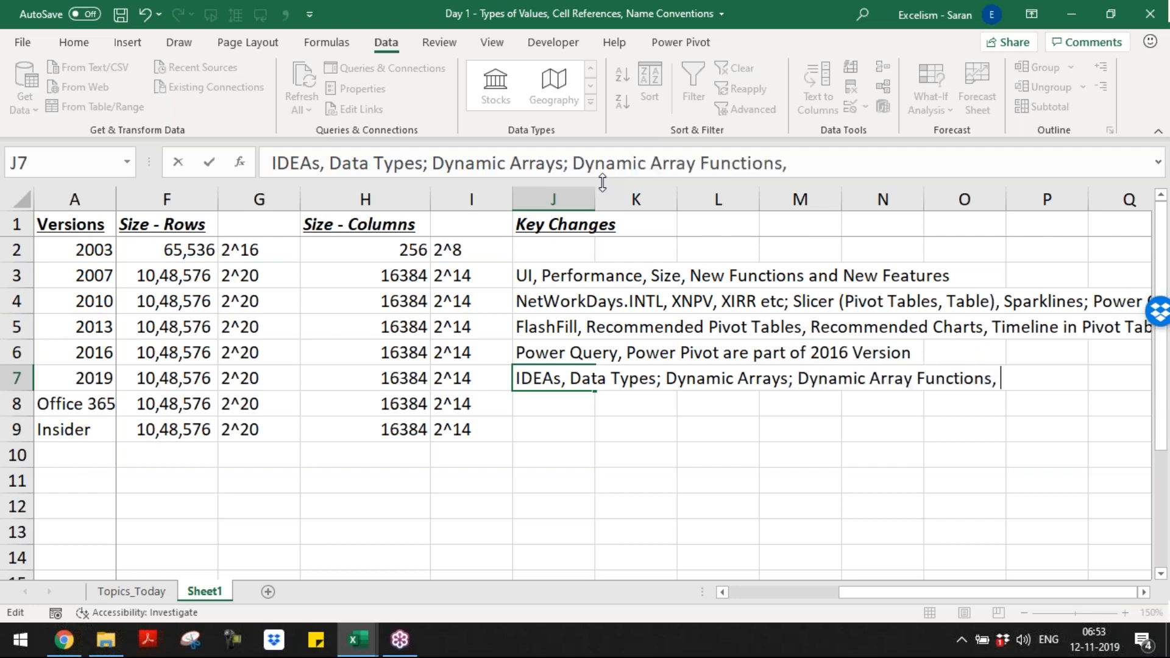
{"action": "key", "text": "BackSpace"}
{"action": "key", "text": "BackSpace"}
Step: Complete the version 2019 key changes in J7 by adding "includes Filter, Sort, Unique, Sequence etc"
{"action": "type", "text": "includes"}
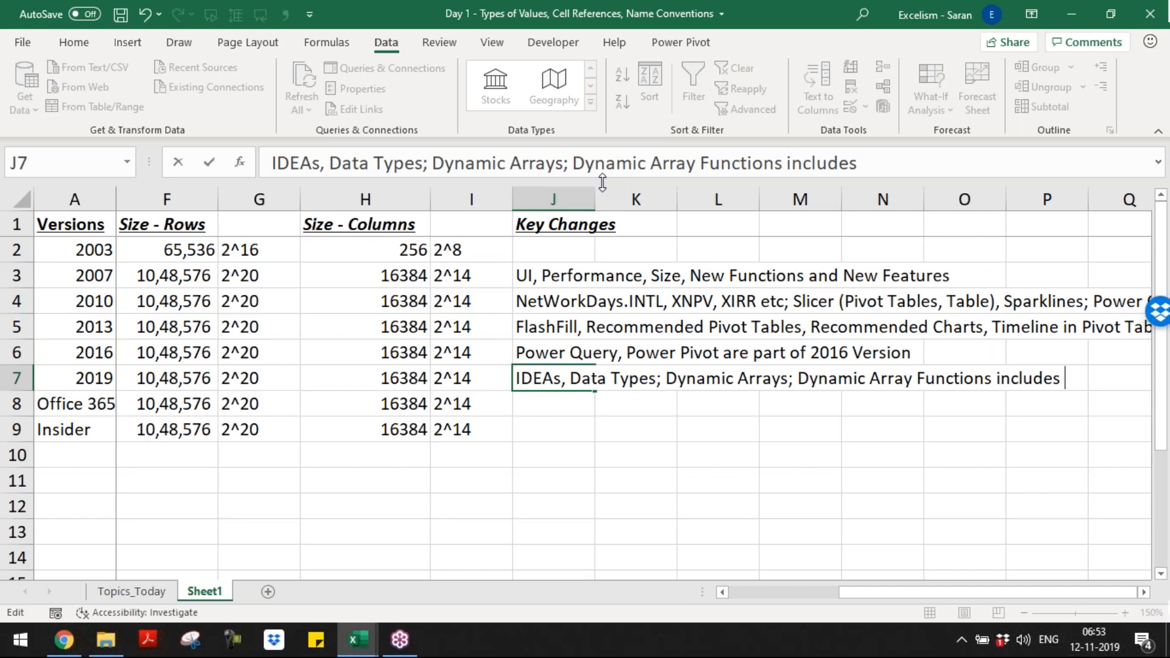
{"action": "type", "text": " Filter"}
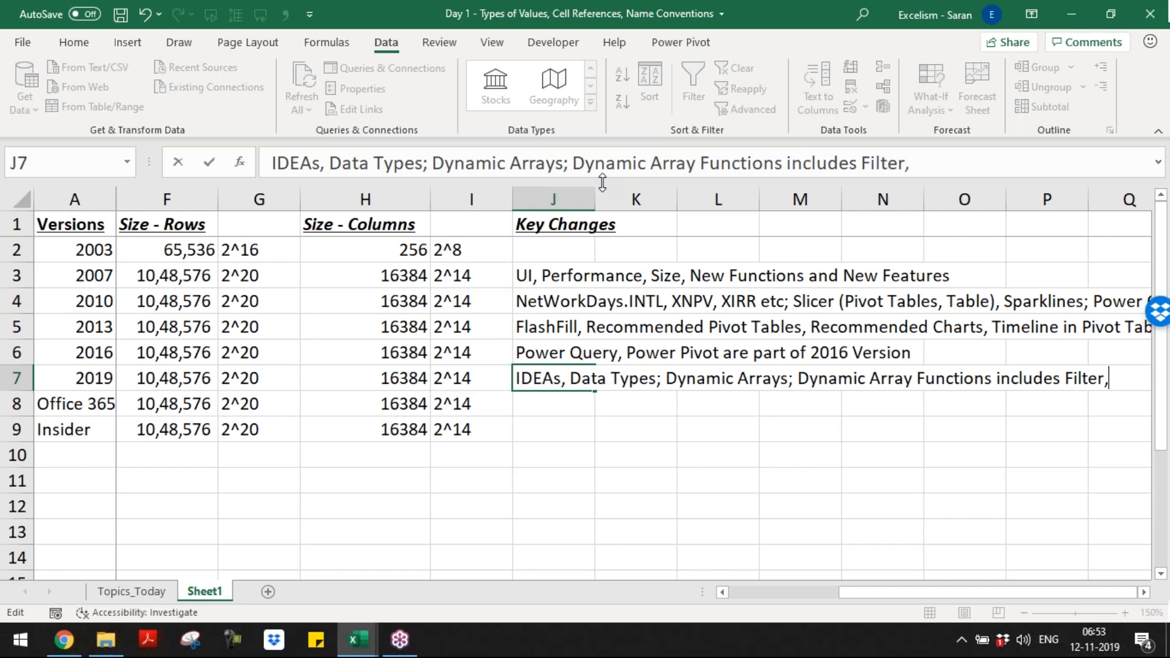
{"action": "type", "text": ", Sort, Unique,"}
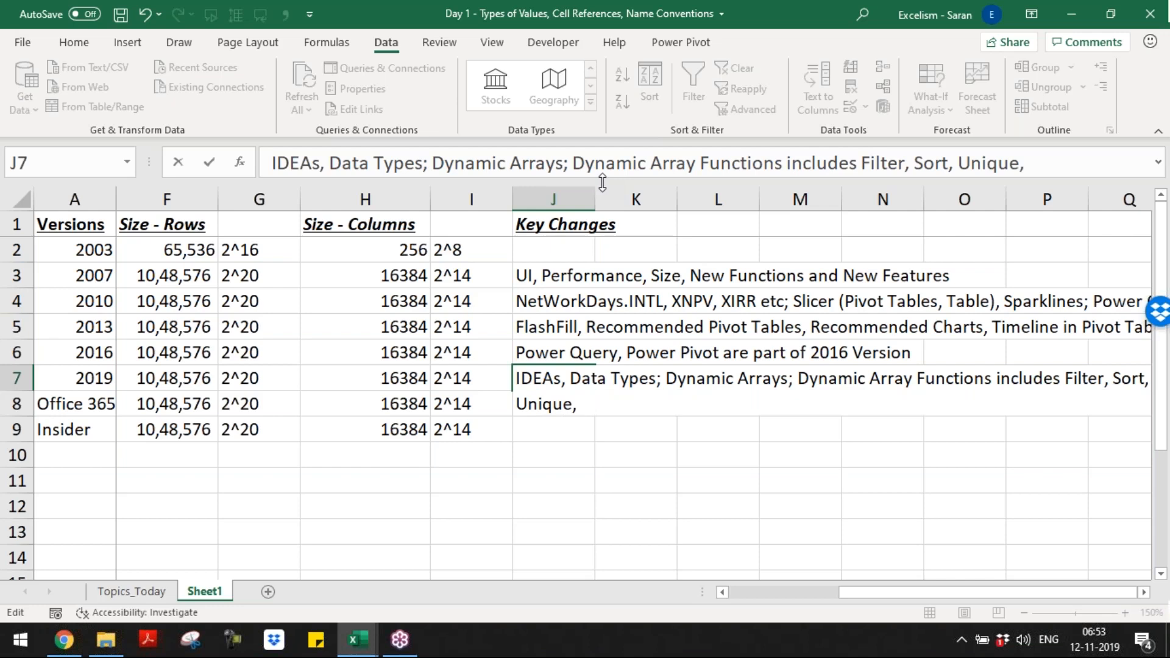
{"action": "type", "text": " Sequence etc"}
{"action": "key", "text": "Return"}
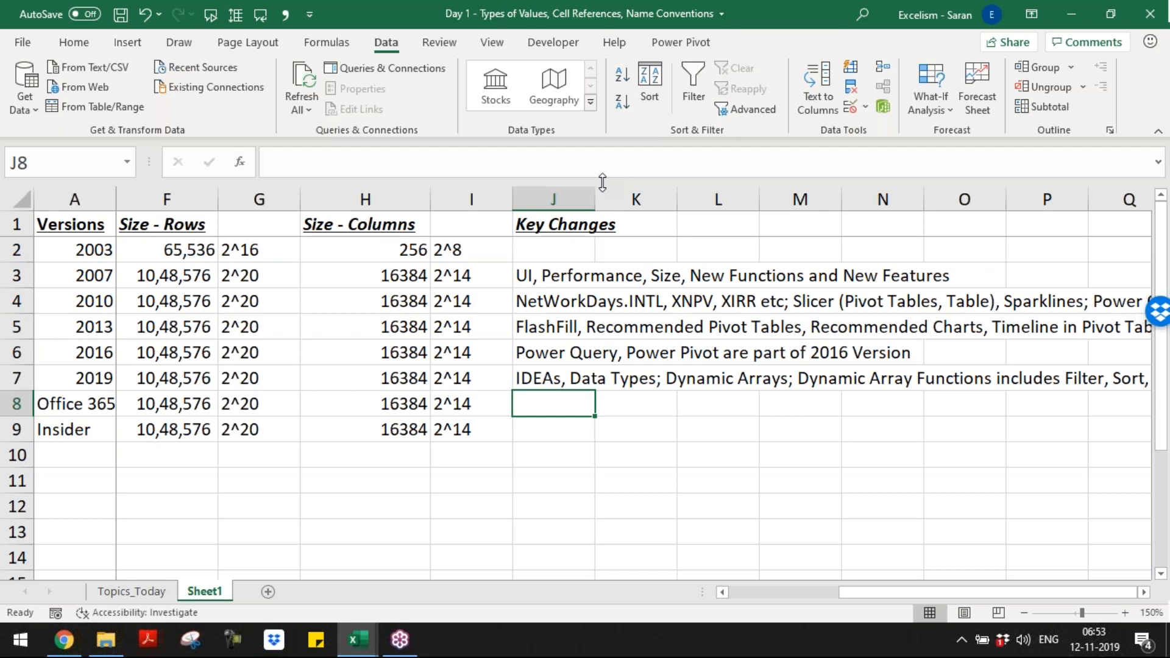
Step: Copy the version 2019 key changes from J7 into the Office 365 row at J8
{"action": "key", "text": "Up"}
{"action": "key", "text": "ctrl+c"}
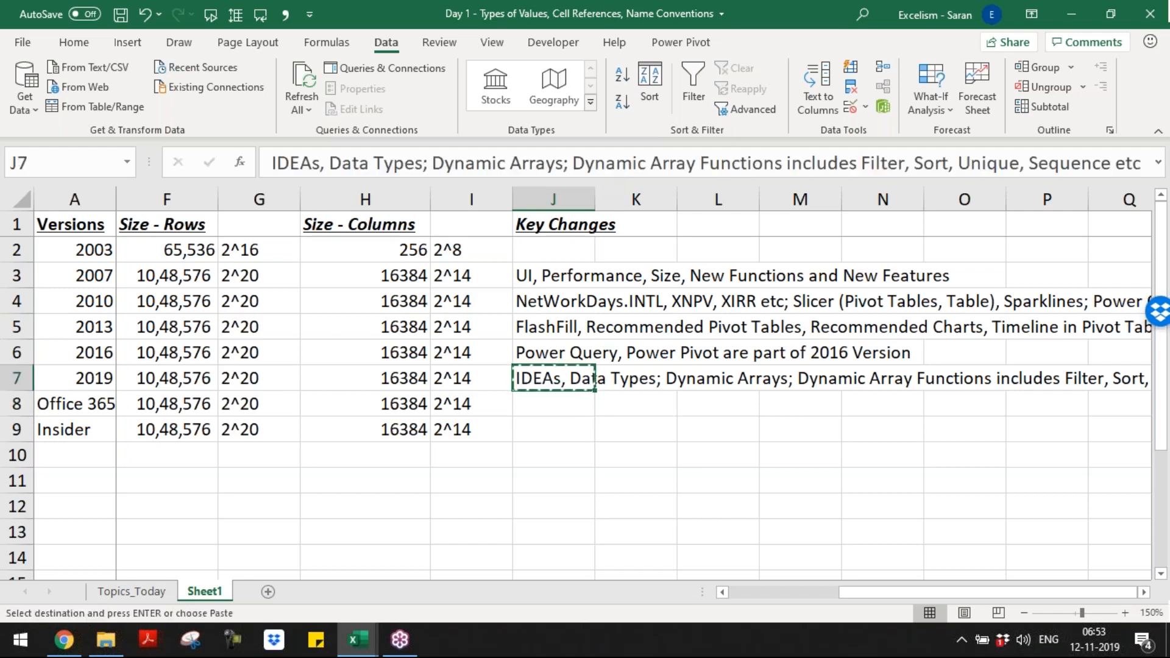
{"action": "key", "text": "Down"}
{"action": "key", "text": "Return"}
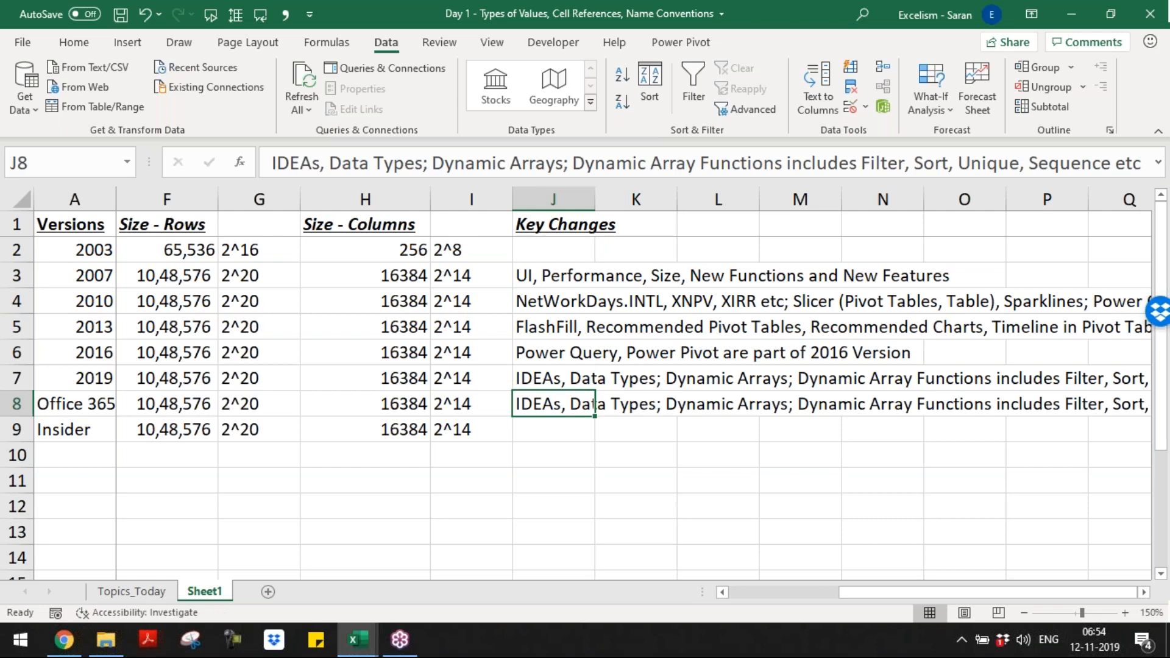
Step: Enter the Insider key changes in cell J9 as "Xlookup, Xmatch"
{"action": "key", "text": "Up"}
{"action": "key", "text": "Down"}
{"action": "key", "text": "Down"}
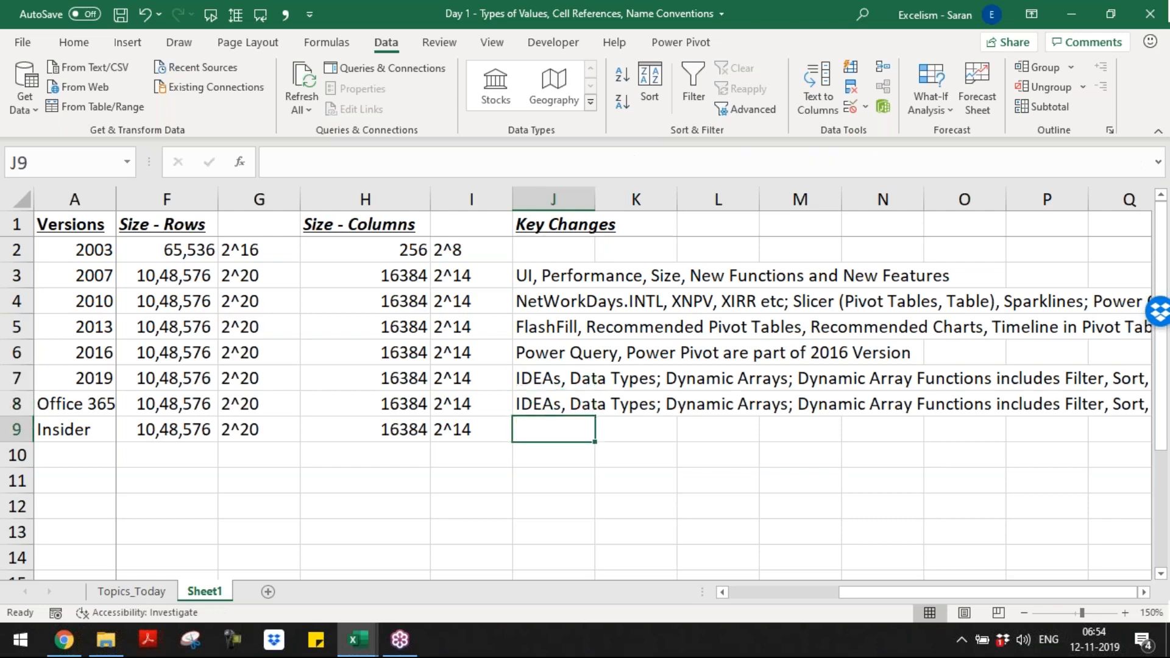
{"action": "type", "text": "Xlookup"}
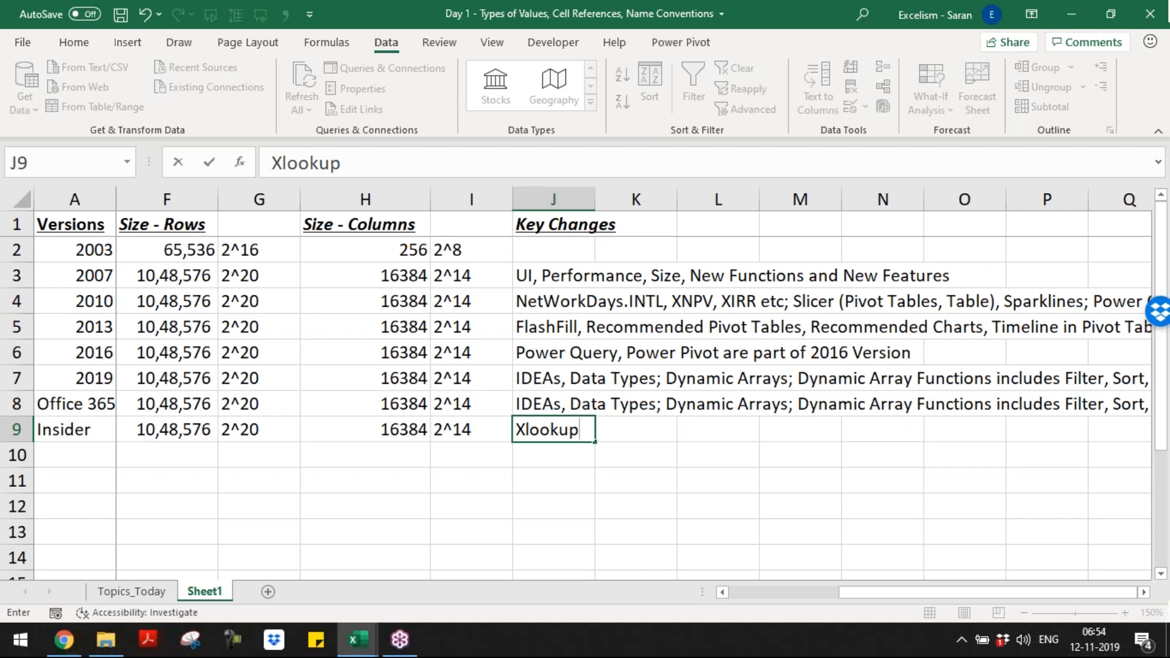
{"action": "type", "text": ","}
{"action": "type", "text": " X"}
{"action": "type", "text": "Match"}
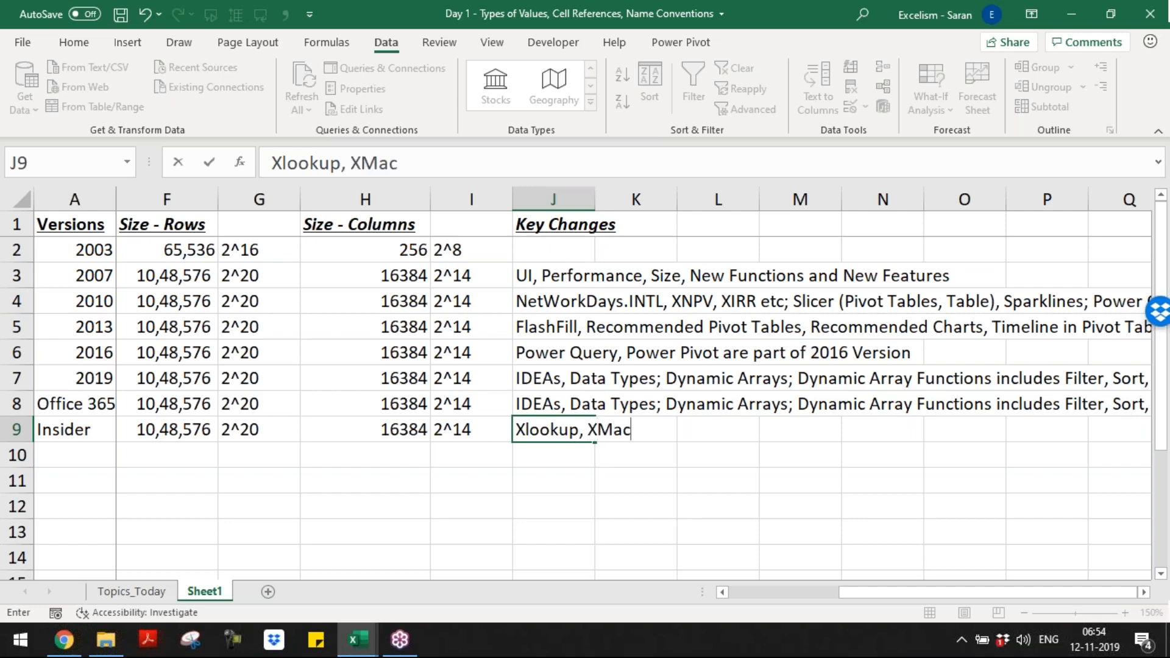
{"action": "key", "text": "Return"}
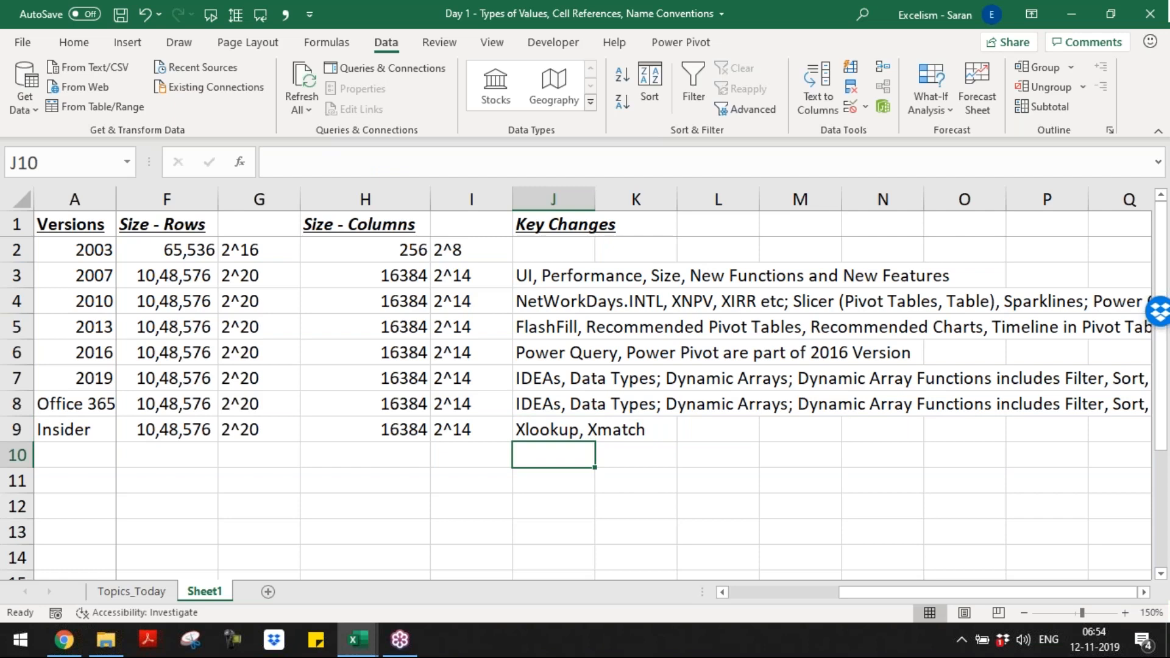
Step: Rename the Sheet1 worksheet to "Versions"
{"action": "key", "text": "ctrl+Home"}
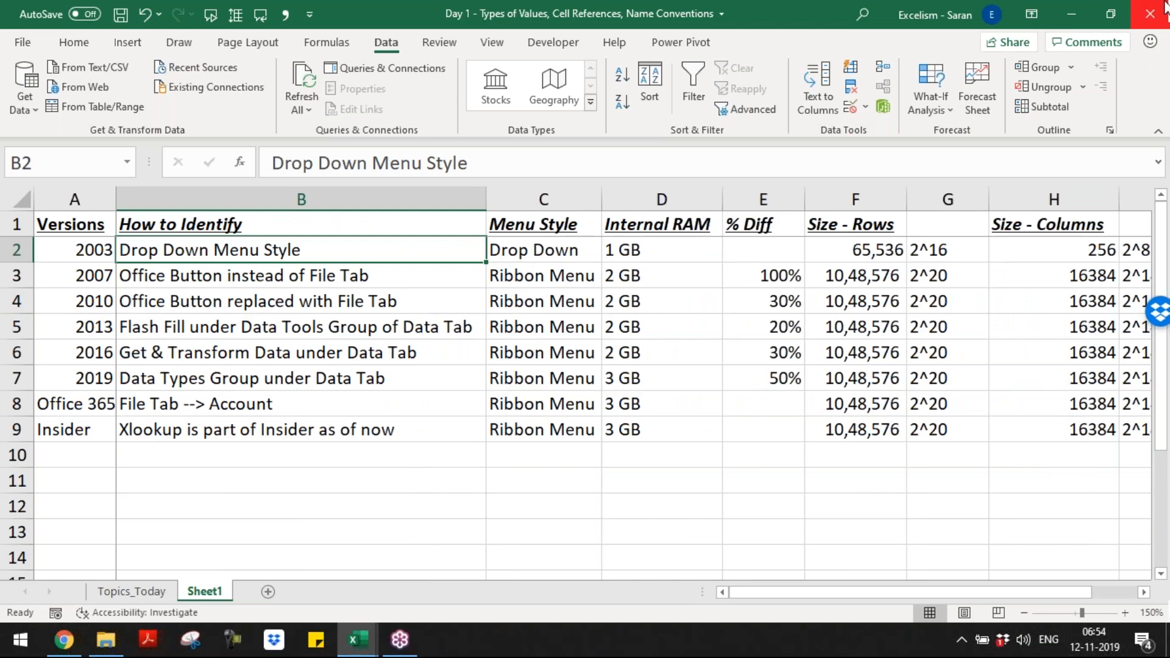
{"action": "left_click", "coordinate": [1166, 65]}
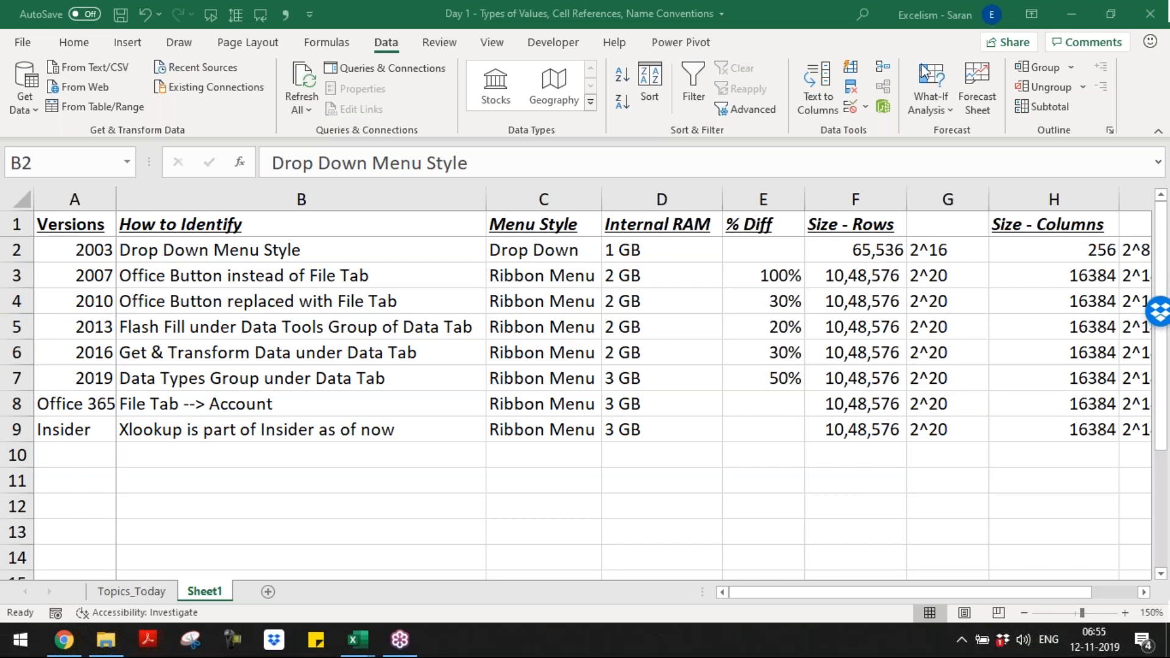
{"action": "double_click", "coordinate": [205, 591]}
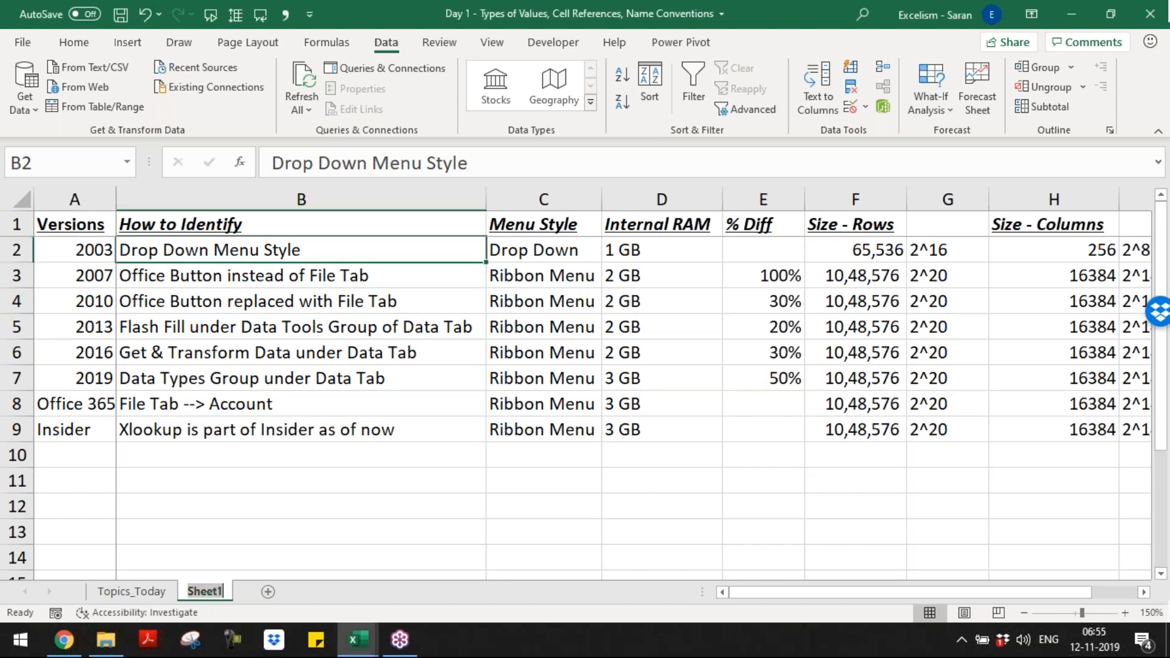
{"action": "type", "text": "Versions"}
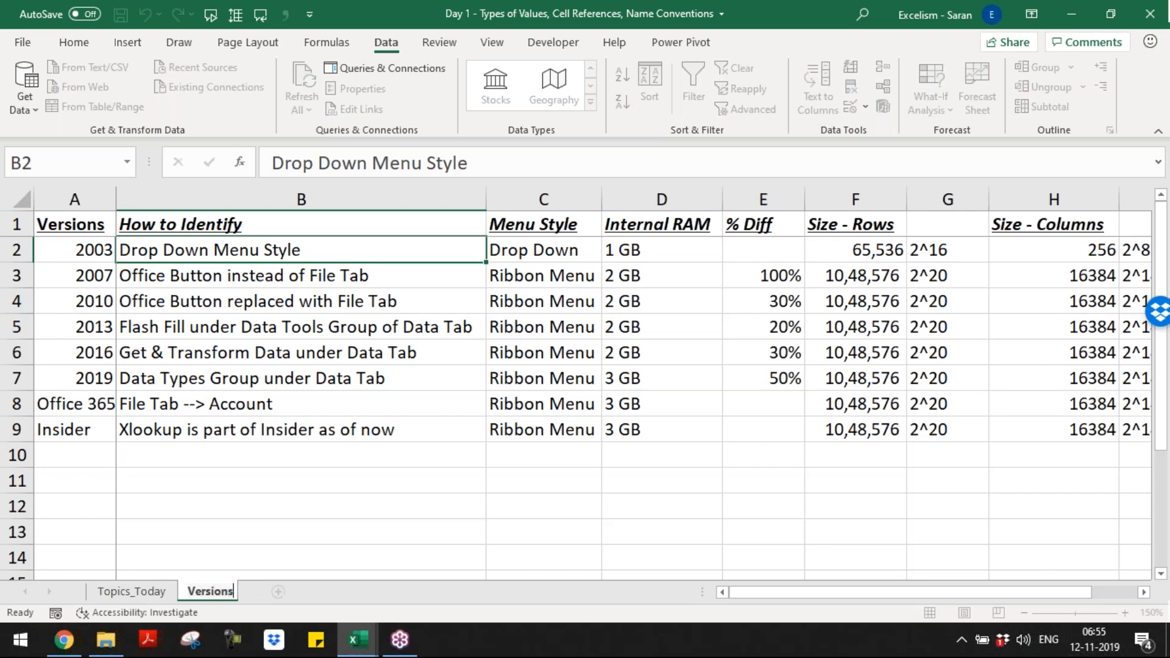
{"action": "key", "text": "Return"}
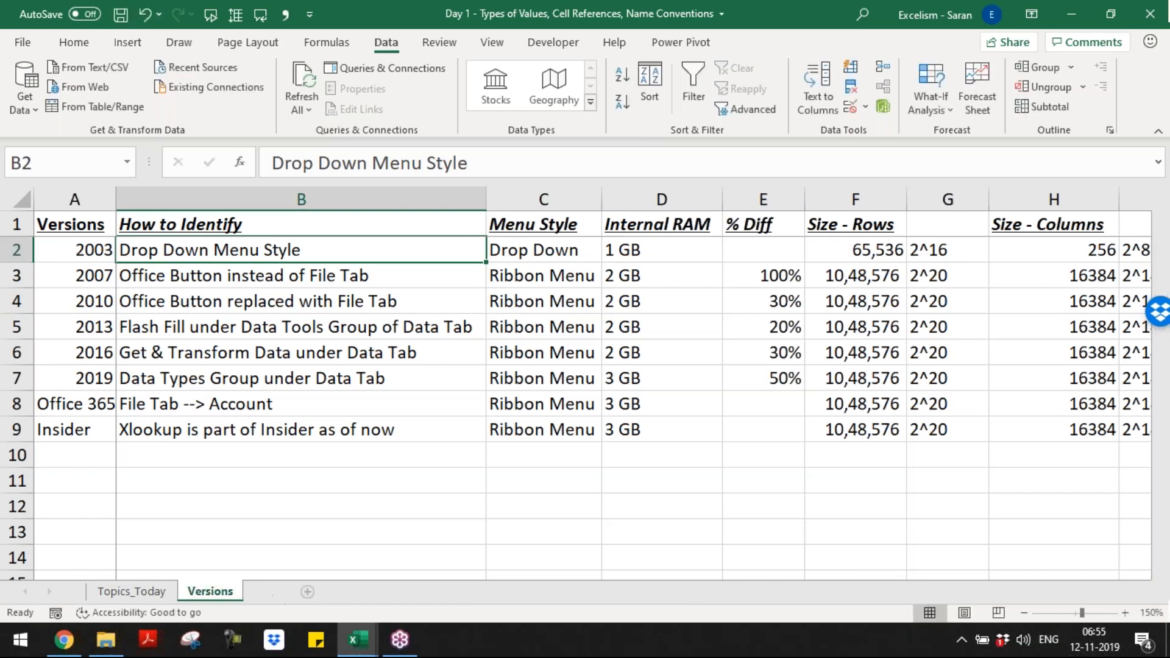
Step: Add a new worksheet after Versions and name it "Format Extentions"
{"action": "left_click", "coordinate": [278, 591]}
{"action": "double_click", "coordinate": [274, 591]}
{"action": "type", "text": "Format Extentions"}
{"action": "key", "text": "Return"}
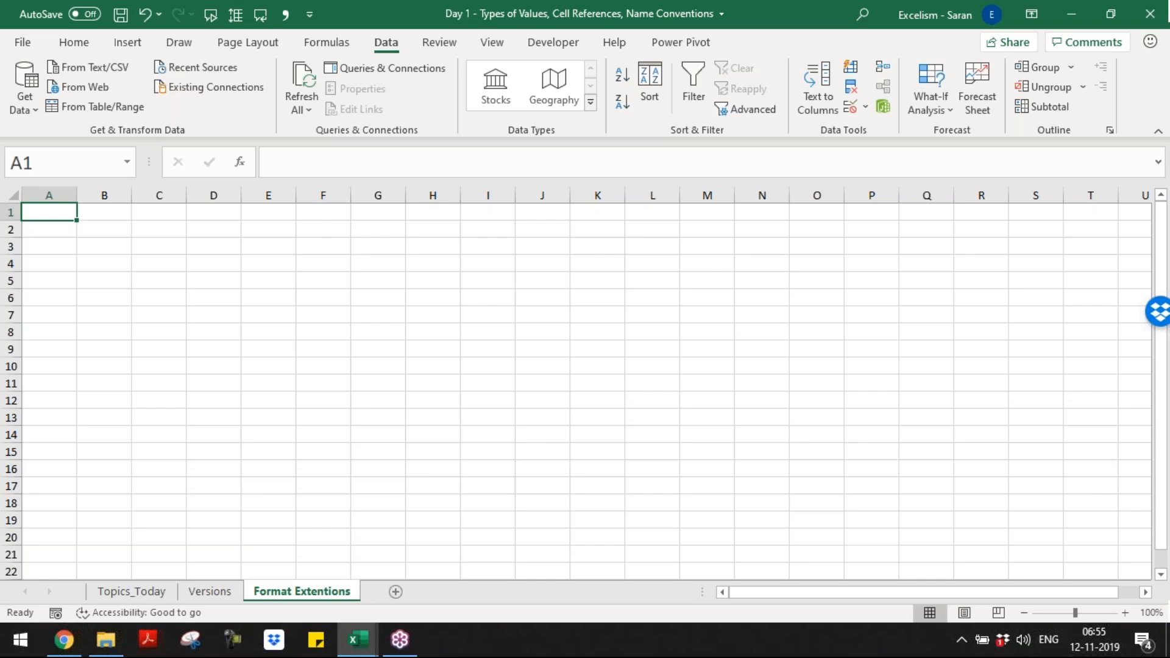
{"action": "left_click", "coordinate": [1126, 613]}
{"action": "left_click", "coordinate": [1125, 613]}
{"action": "left_click", "coordinate": [1126, 612]}
{"action": "left_click", "coordinate": [1126, 612]}
{"action": "left_click", "coordinate": [1125, 612]}
{"action": "left_click", "coordinate": [1126, 612]}
{"action": "left_click", "coordinate": [1125, 612]}
{"action": "left_click", "coordinate": [1125, 612]}
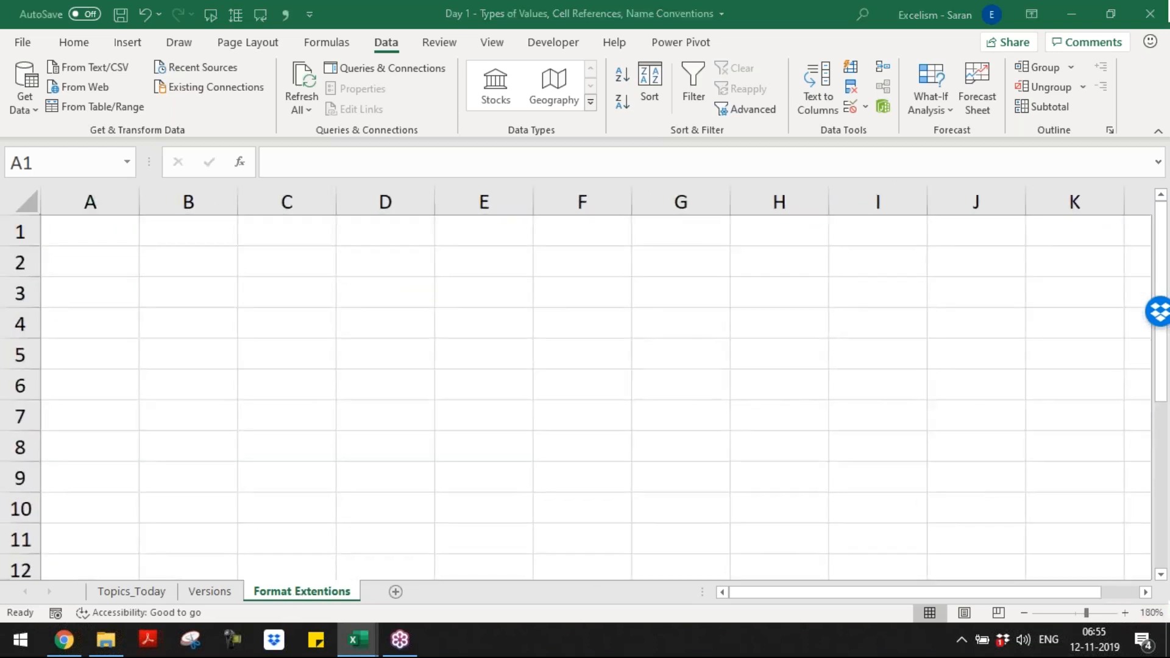
Step: Switch to File Explorer and create a new Microsoft Excel worksheet named "Sample" in the Batch 9 folder
{"action": "key", "text": "alt+Tab"}
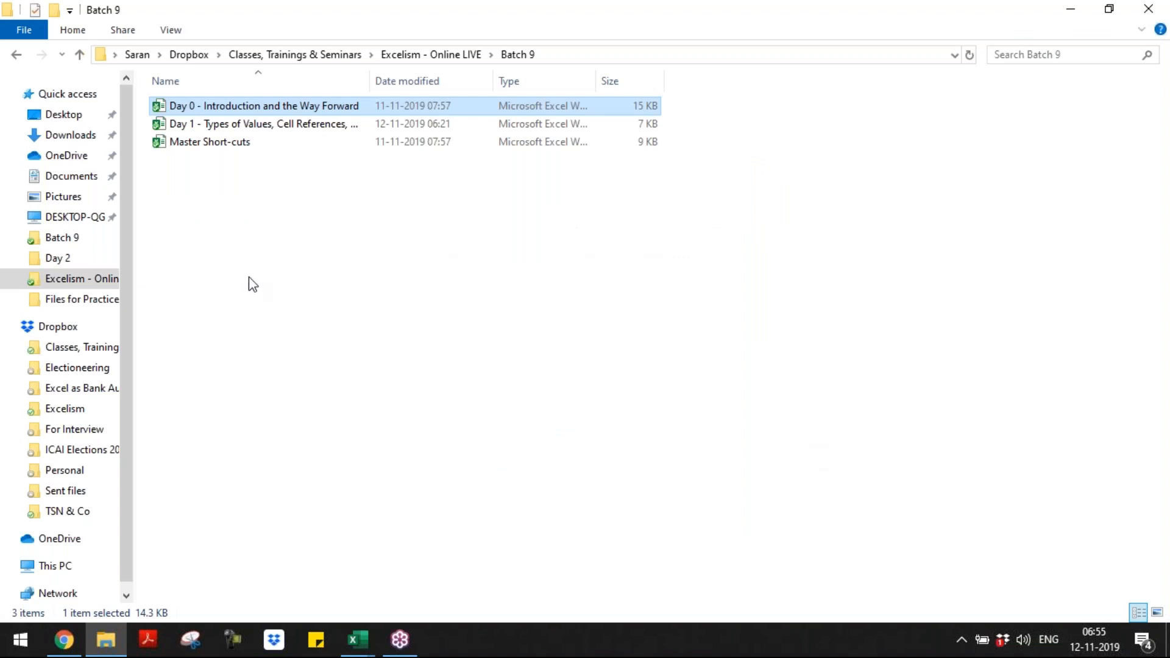
{"action": "right_click", "coordinate": [248, 276]}
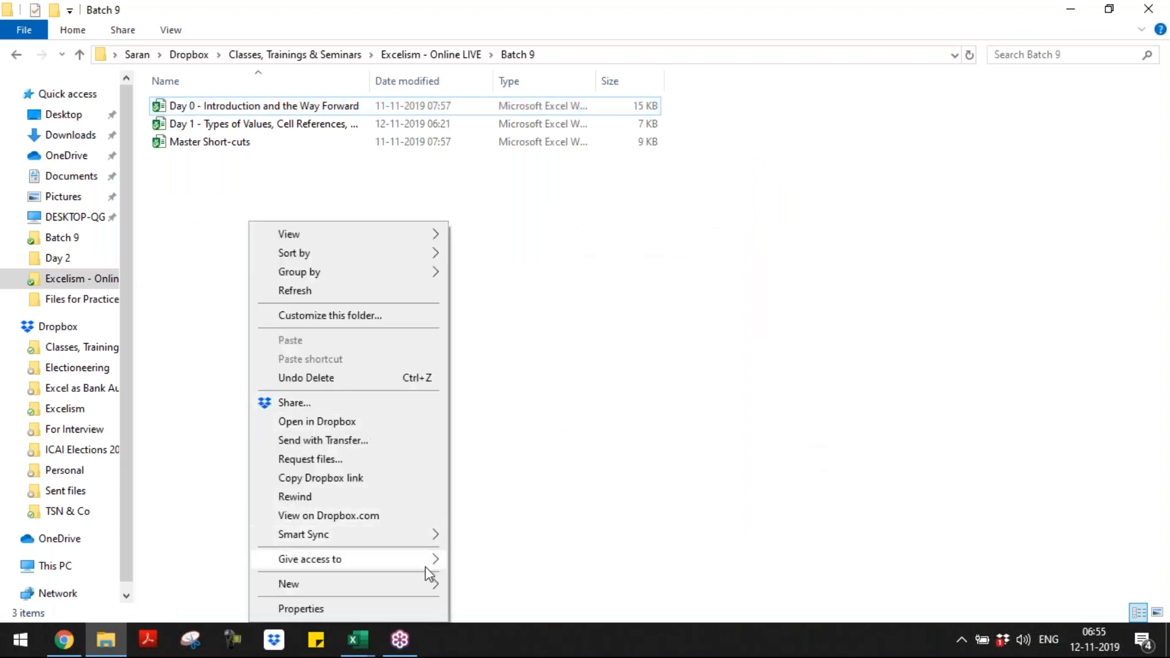
{"action": "mouse_move", "coordinate": [430, 587]}
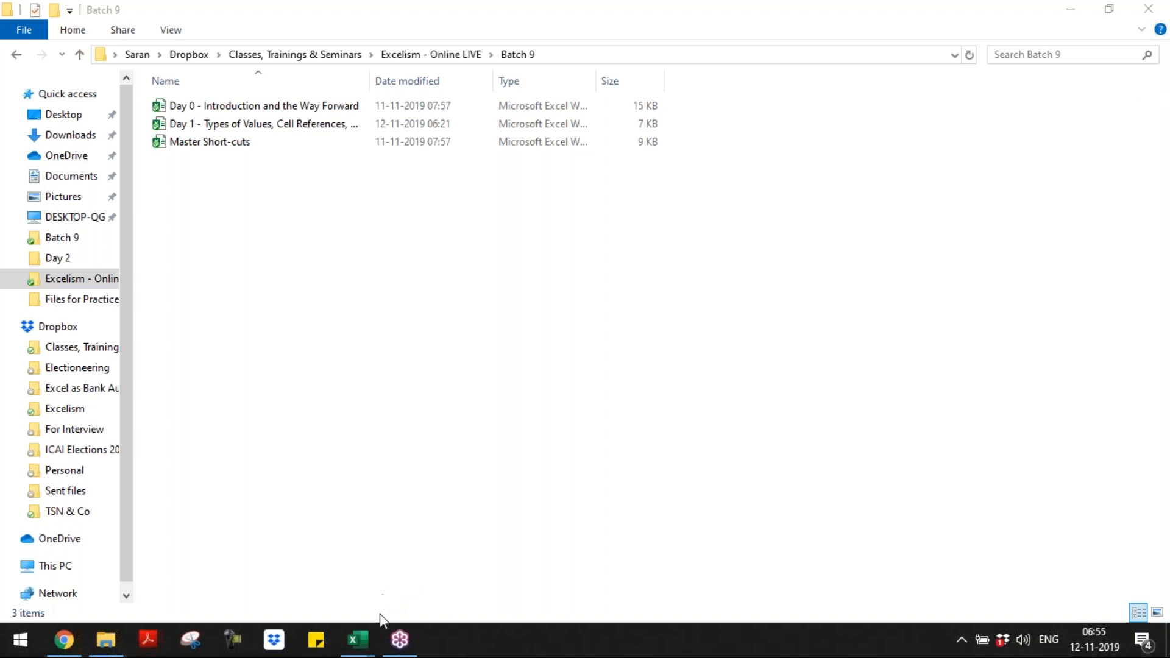
{"action": "right_click", "coordinate": [250, 245]}
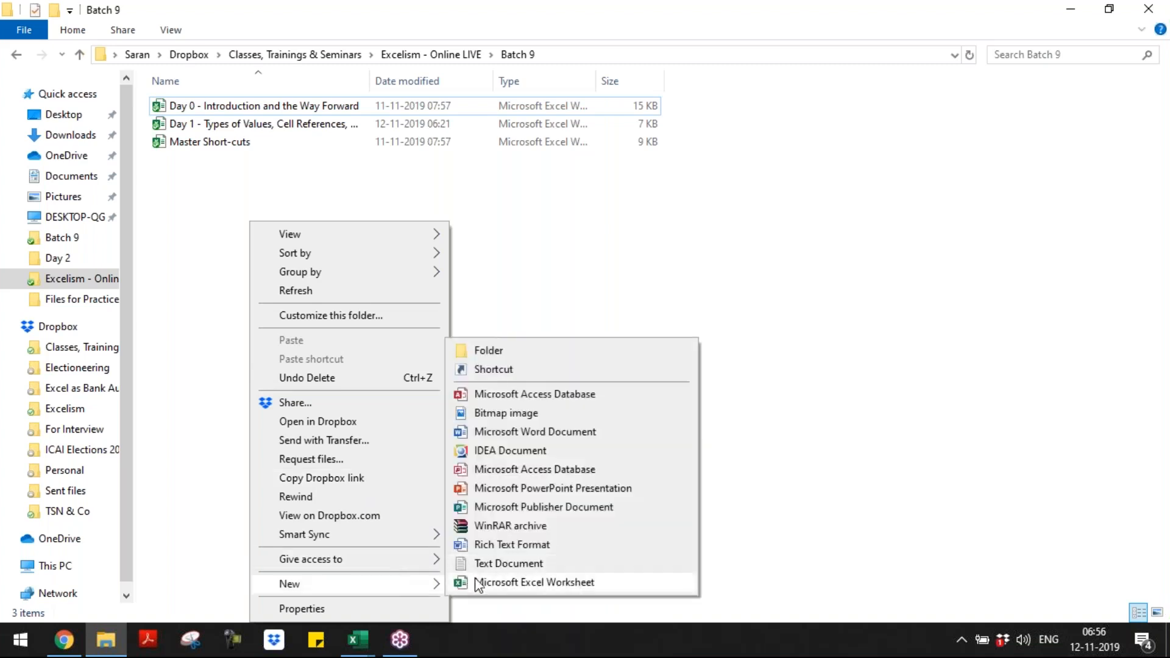
{"action": "left_click", "coordinate": [478, 583]}
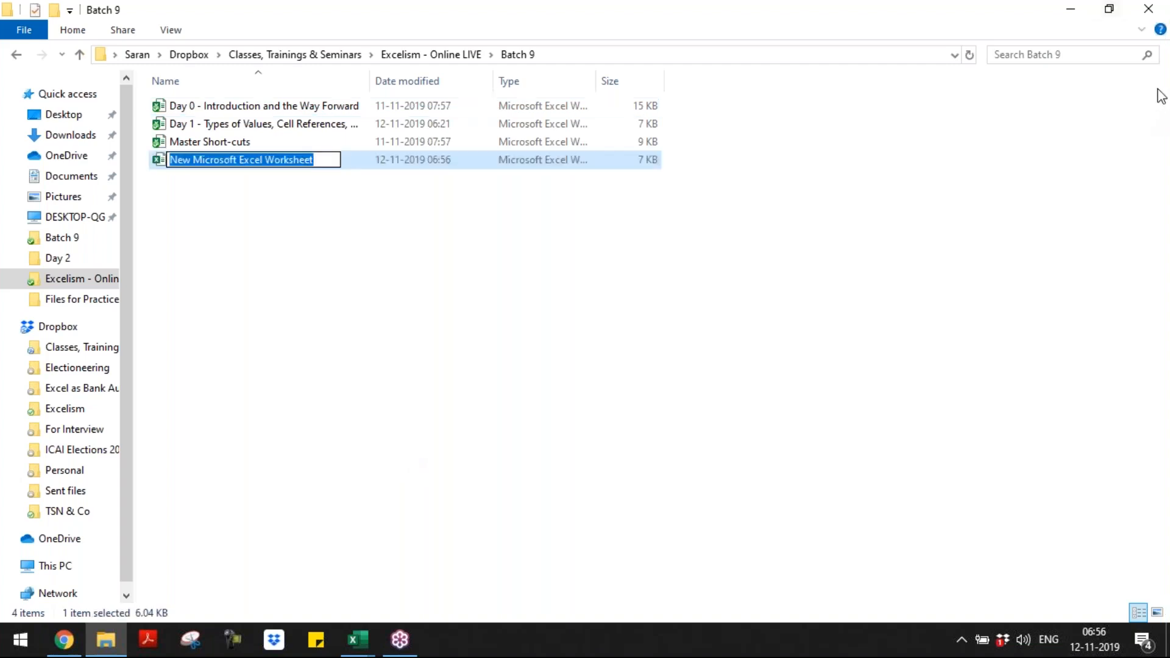
{"action": "type", "text": "Sample"}
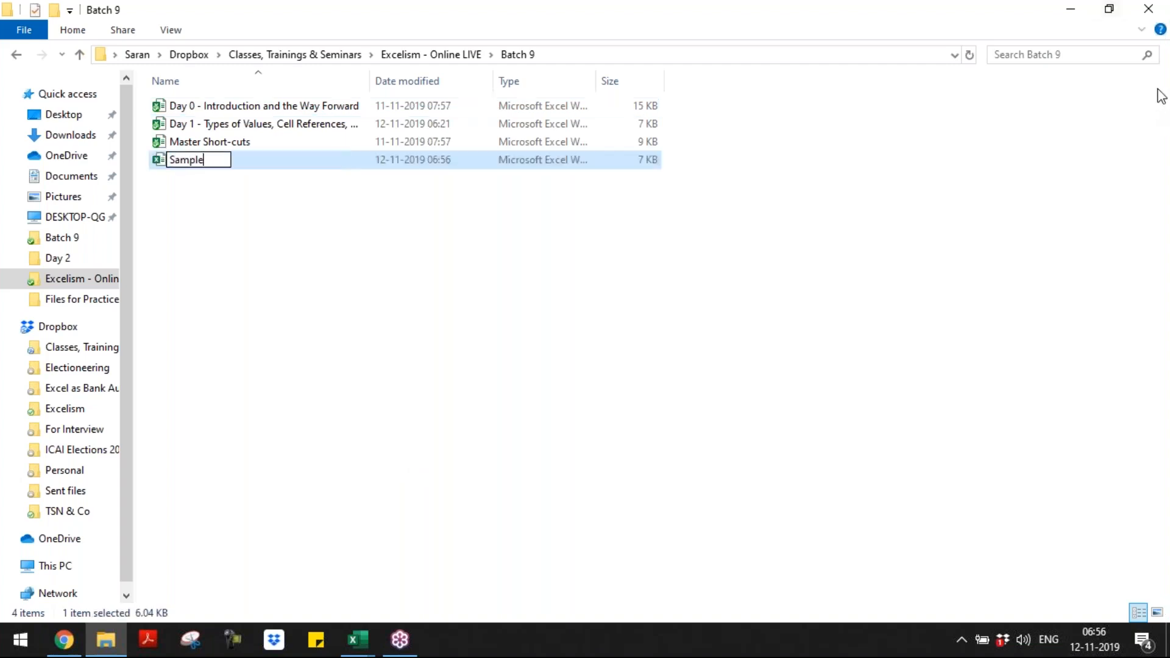
{"action": "key", "text": "Return"}
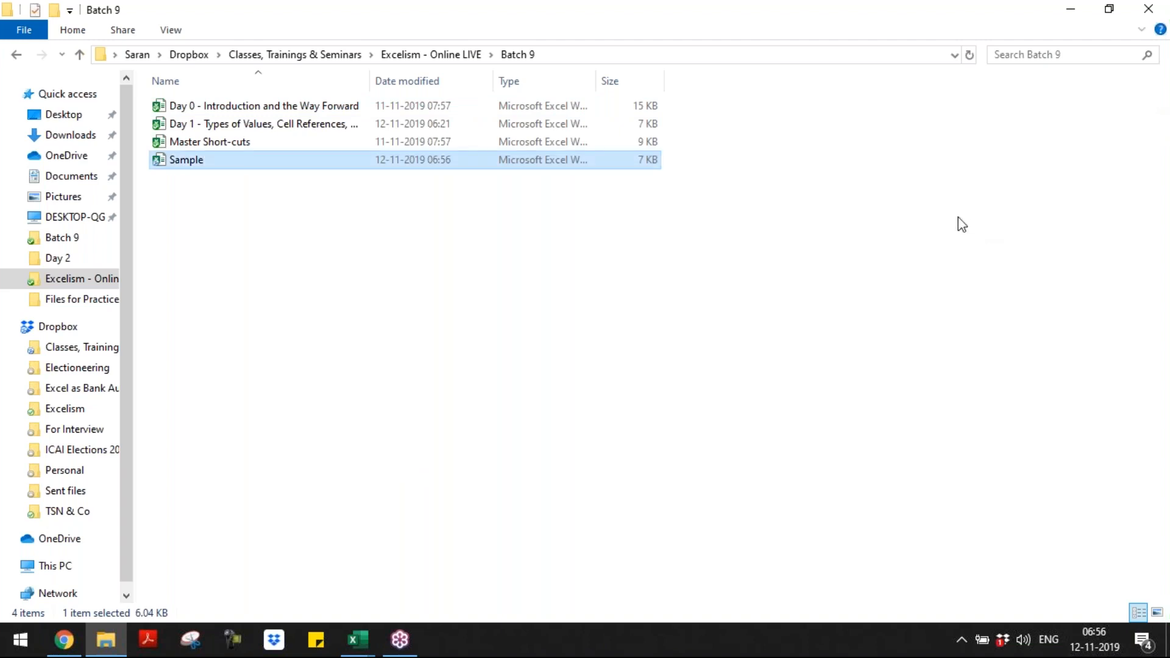
{"action": "left_click", "coordinate": [1163, 91]}
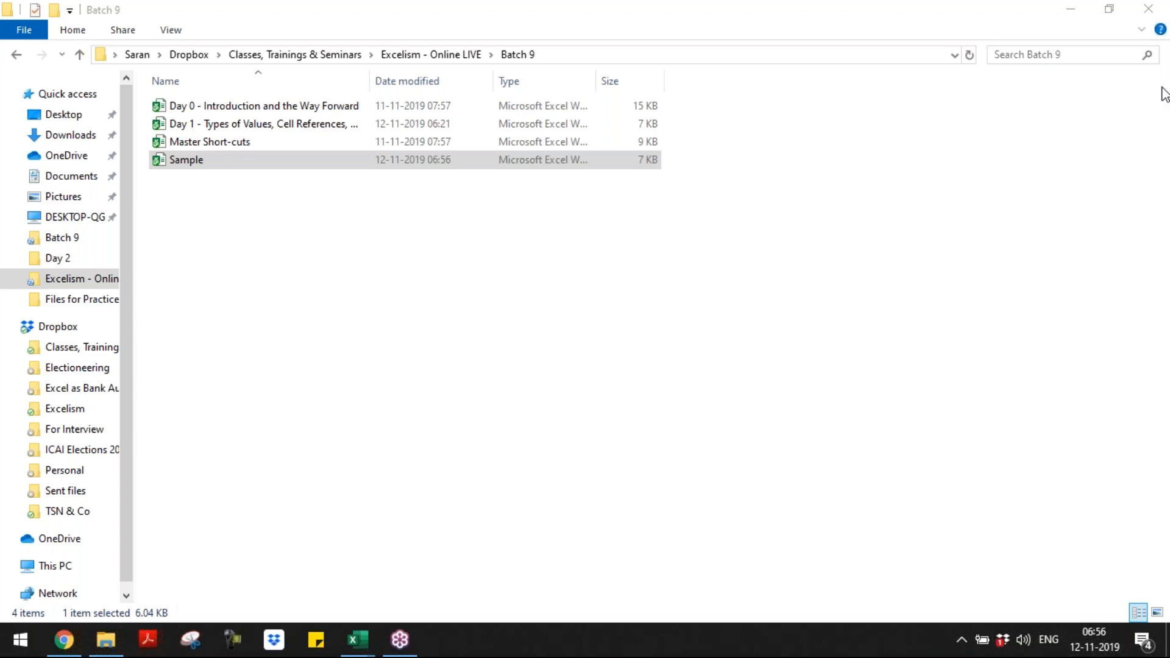
Step: Show file name extensions in the Batch 9 folder and widen the Name column to fit longer file names
{"action": "right_click", "coordinate": [344, 173]}
{"action": "key", "text": "Escape"}
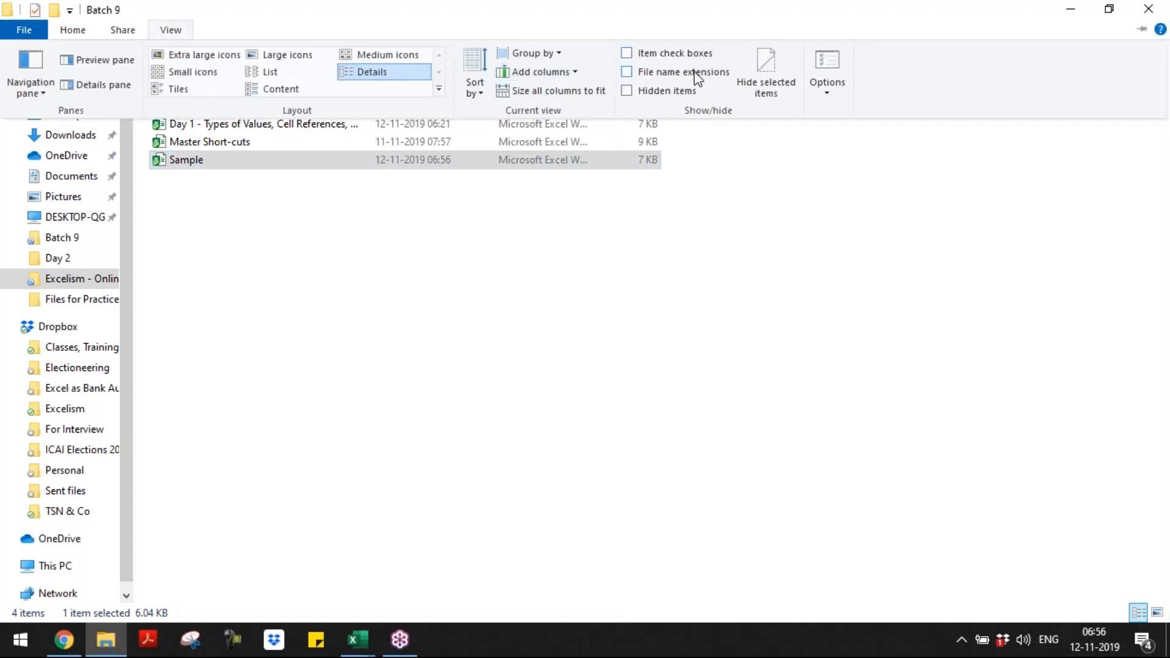
{"action": "left_click", "coordinate": [697, 78]}
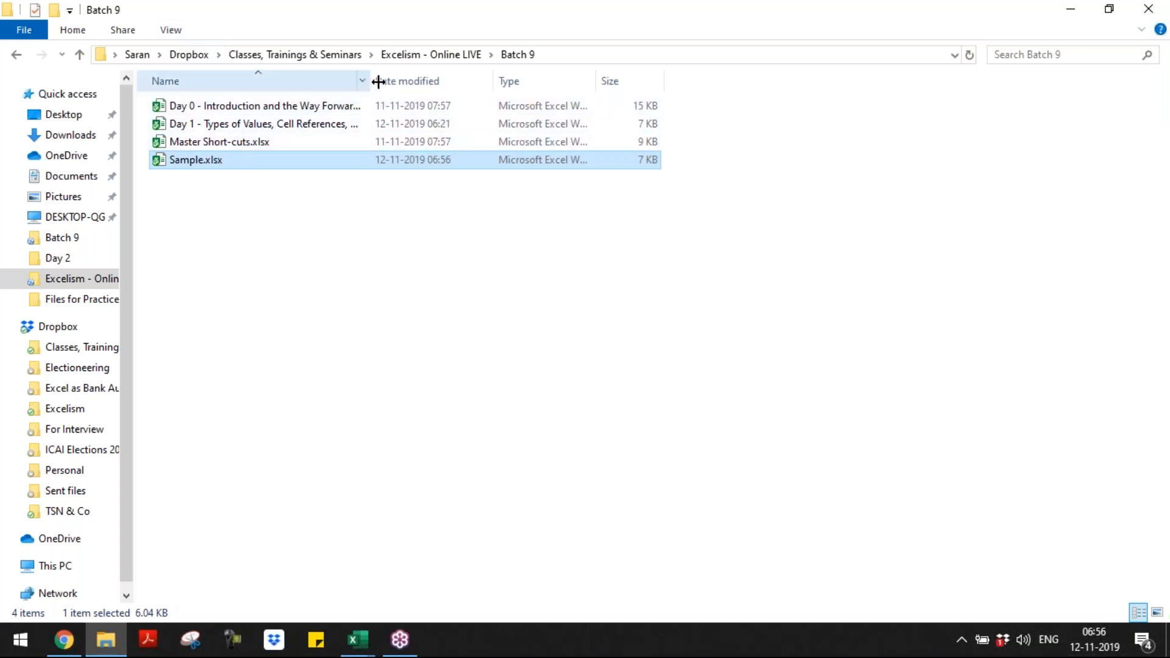
{"action": "left_click_drag", "start_coordinate": [370, 80], "coordinate": [426, 80]}
Step: Rename Sample.xlsx to Sample.zip and accept the file extension change
{"action": "key", "text": "F2"}
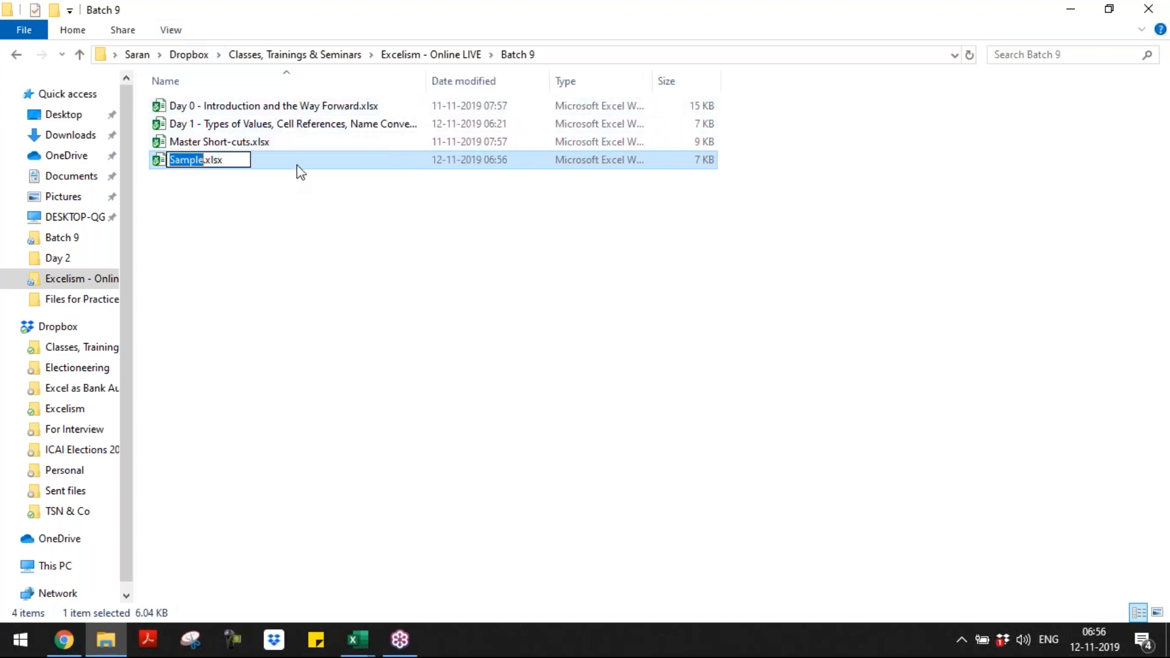
{"action": "key", "text": "End"}
{"action": "key", "text": "shift+Home"}
{"action": "key", "text": "shift+Right"}
{"action": "key", "text": "shift+Right"}
{"action": "key", "text": "shift+Right"}
{"action": "key", "text": "shift+Right"}
{"action": "key", "text": "shift+Right"}
{"action": "key", "text": "shift+Right"}
{"action": "key", "text": "shift+Right"}
{"action": "type", "text": "zip"}
{"action": "key", "text": "Return"}
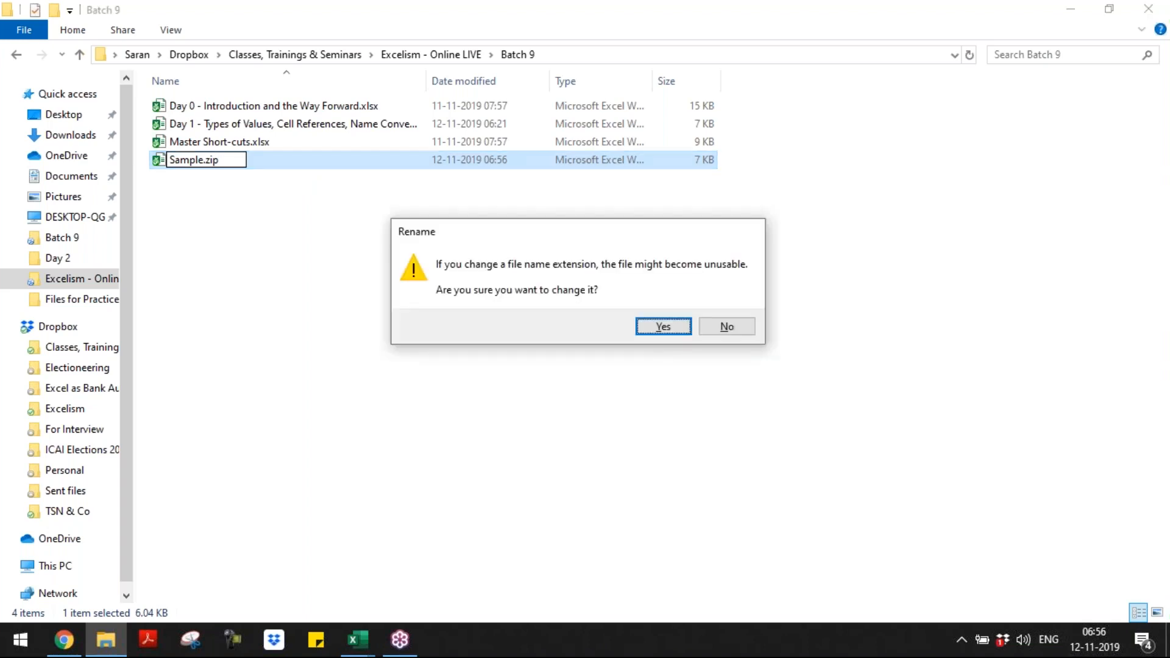
{"action": "key", "text": "Return"}
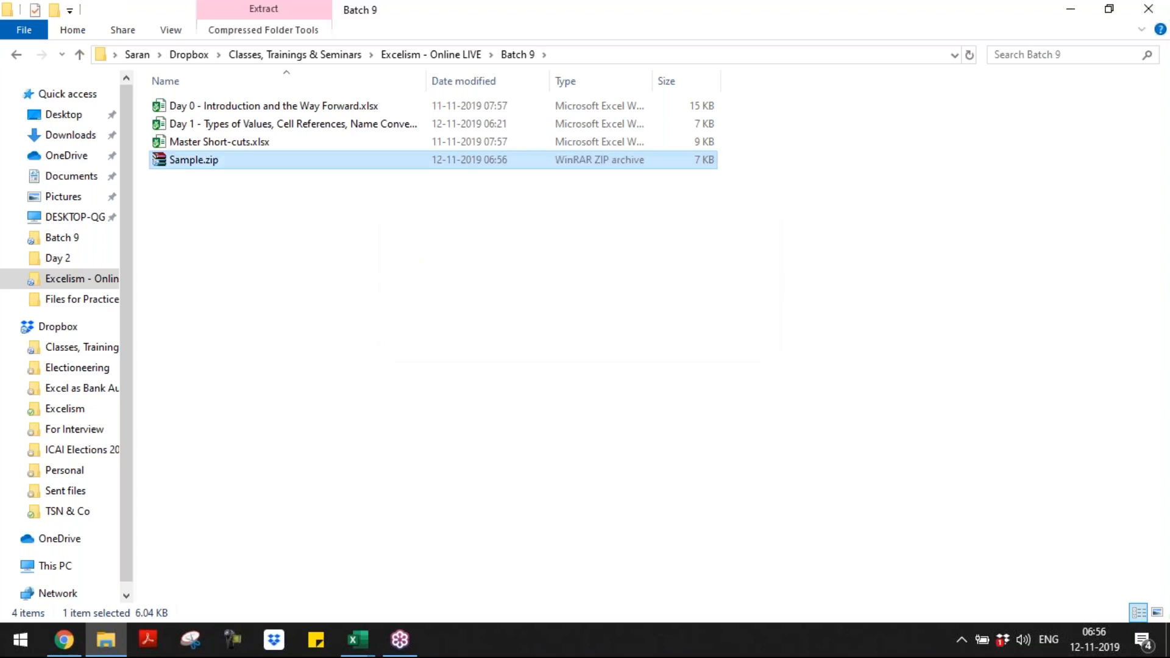
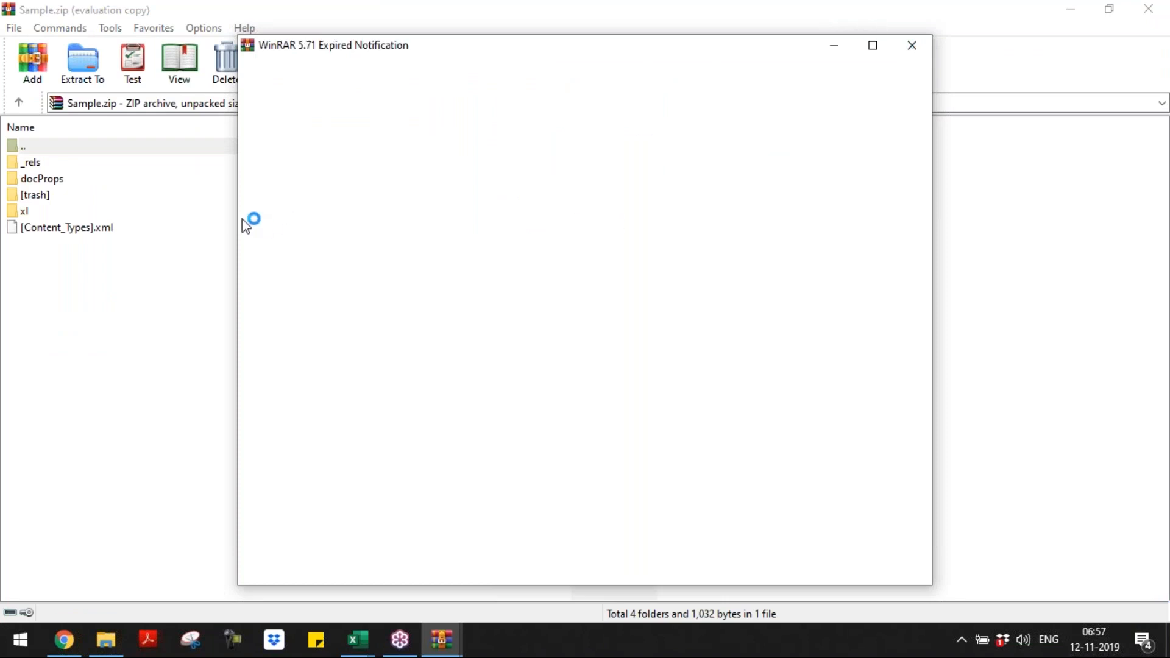
Step: Dismiss the WinRAR trial notice, look at [Content_Types].xml inside Sample.zip, and close the archive
{"action": "left_click", "coordinate": [912, 46]}
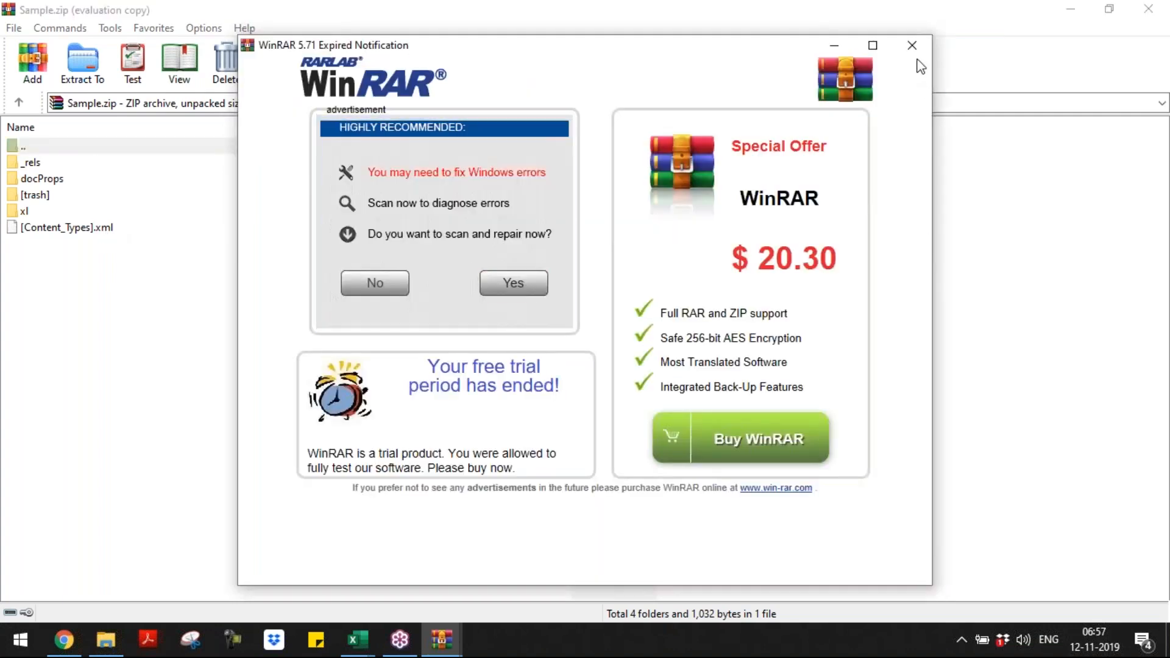
{"action": "left_click", "coordinate": [912, 48]}
{"action": "left_click", "coordinate": [80, 232]}
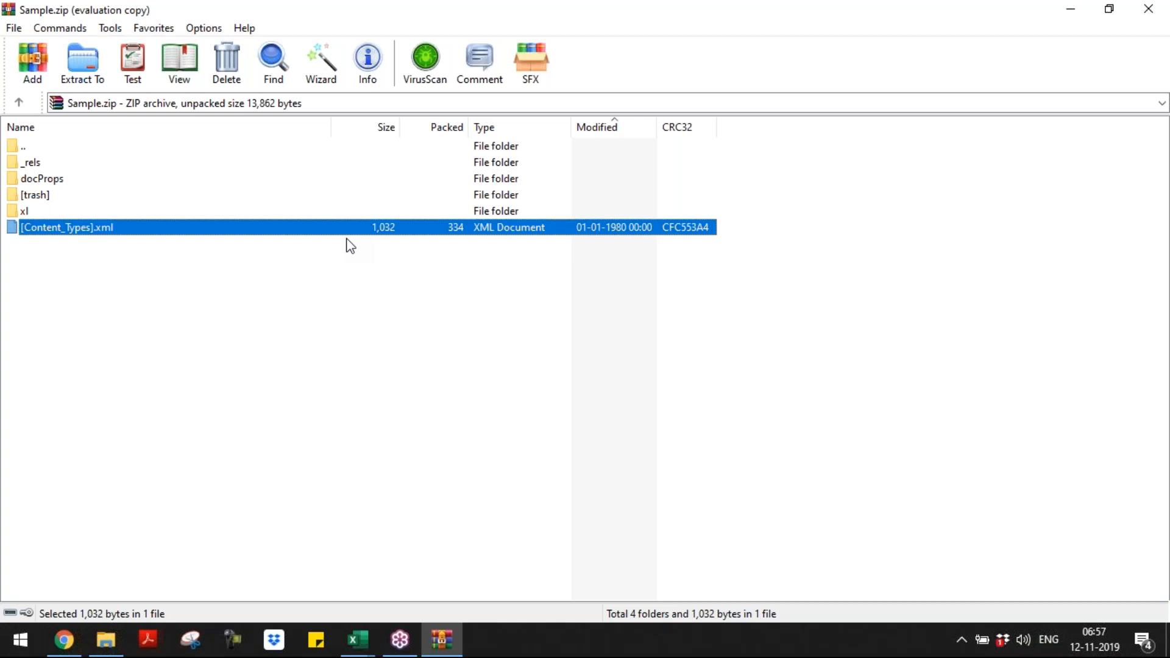
{"action": "left_click", "coordinate": [1148, 9]}
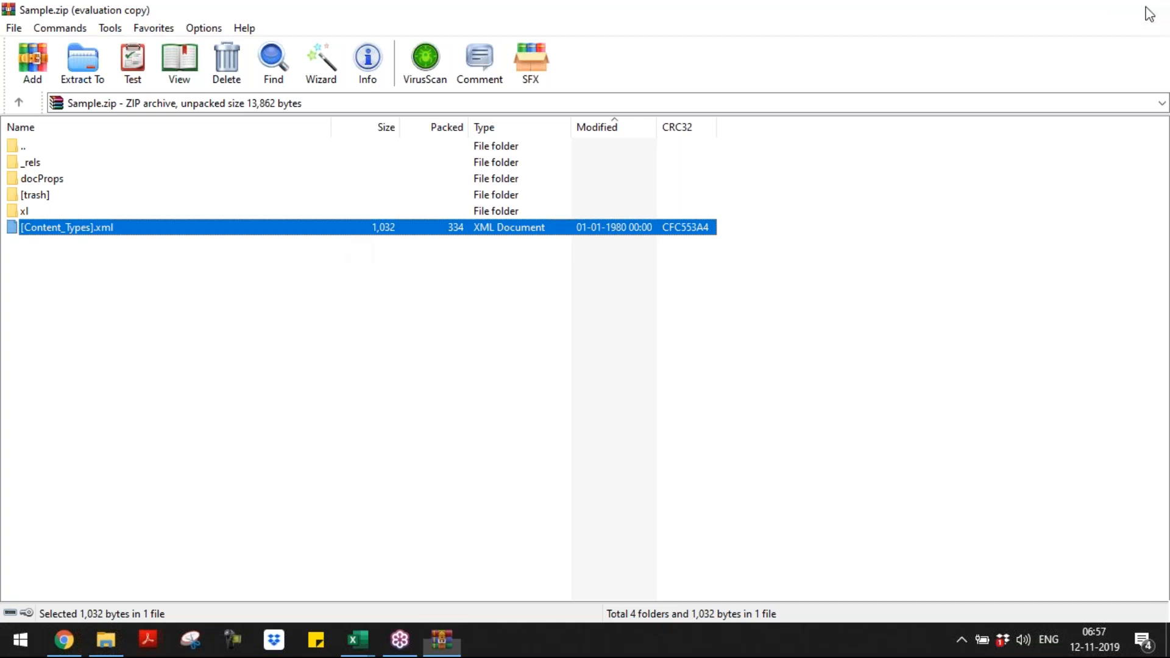
Step: Reopen Sample.zip, dismiss the licence reminder, and capture a snip of the archive's path and file list with Snipping Tool
{"action": "double_click", "coordinate": [224, 163]}
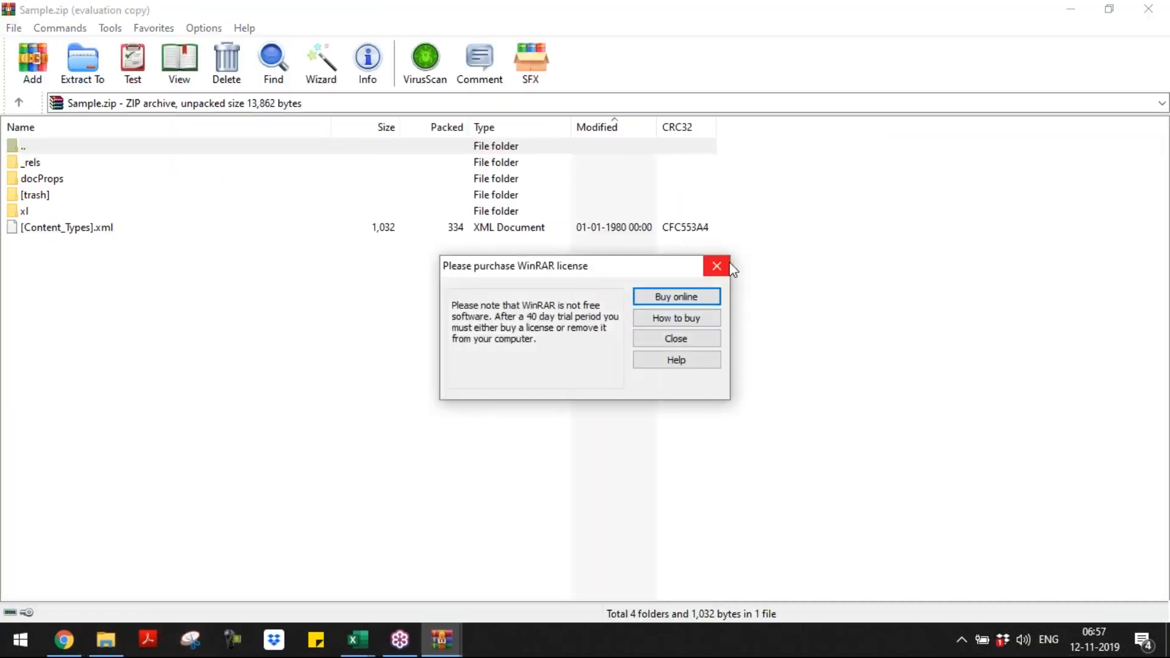
{"action": "left_click", "coordinate": [717, 266]}
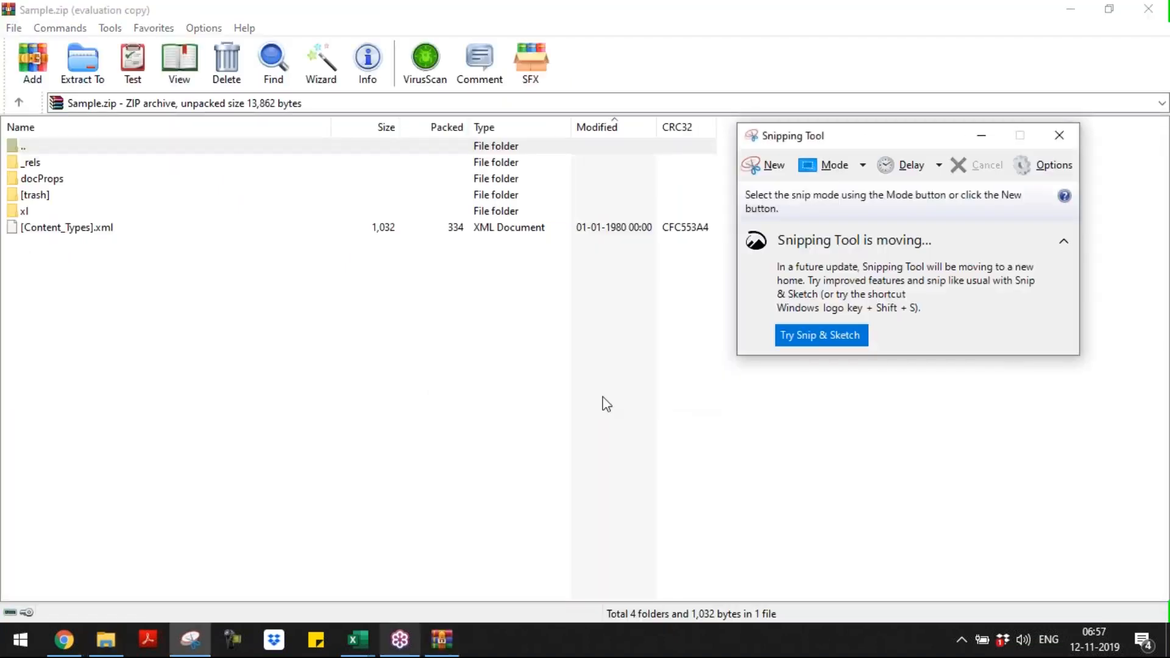
{"action": "left_click", "coordinate": [770, 172]}
{"action": "left_click_drag", "start_coordinate": [6, 90], "coordinate": [747, 256]}
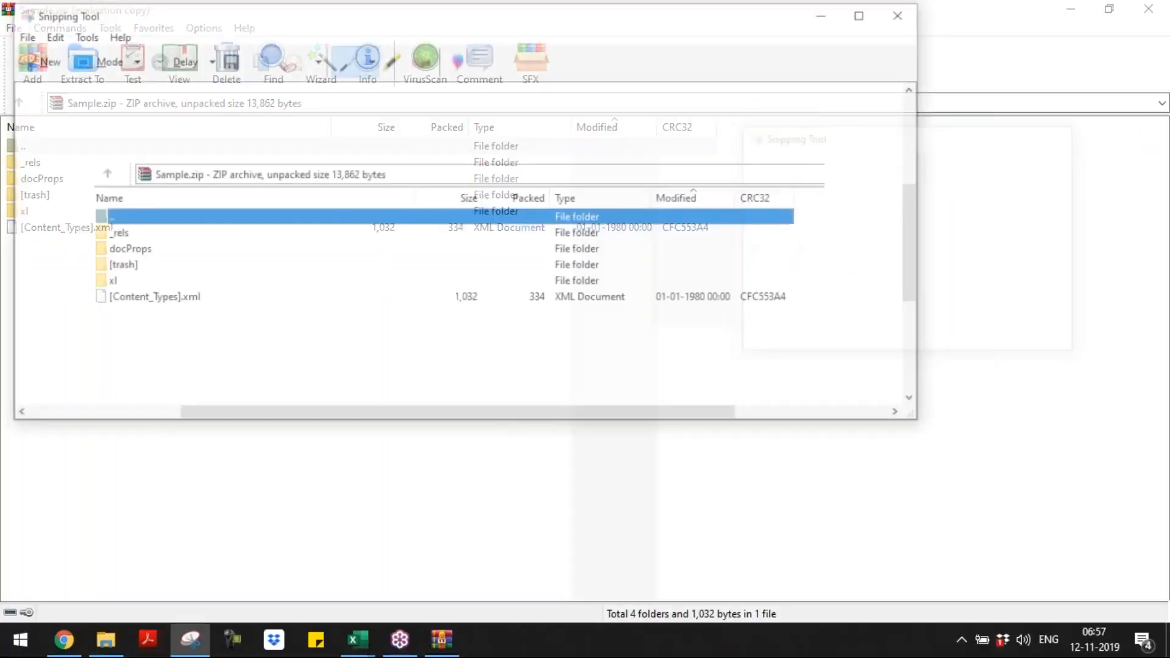
Step: Switch to the Day 1 workbook, paste the snip into the Format Extentions sheet, and shrink it to fit over A1:J8
{"action": "key", "text": "alt+Tab"}
{"action": "key", "text": "alt+Tab"}
{"action": "key", "text": "alt+Tab"}
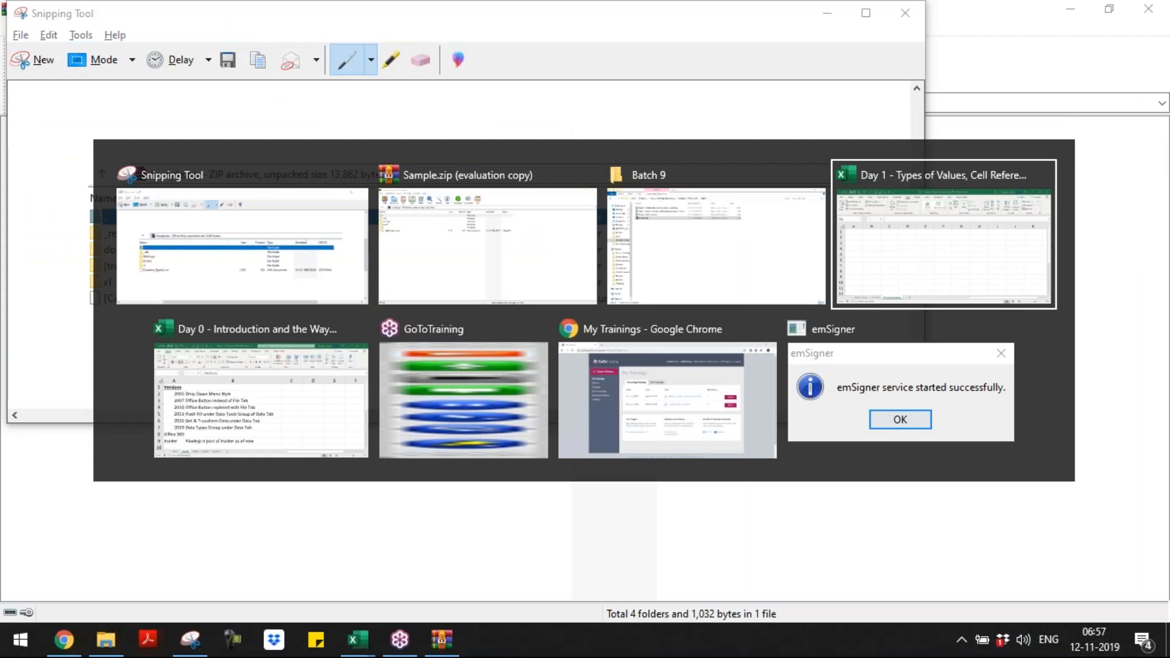
{"action": "key", "text": "ctrl+v"}
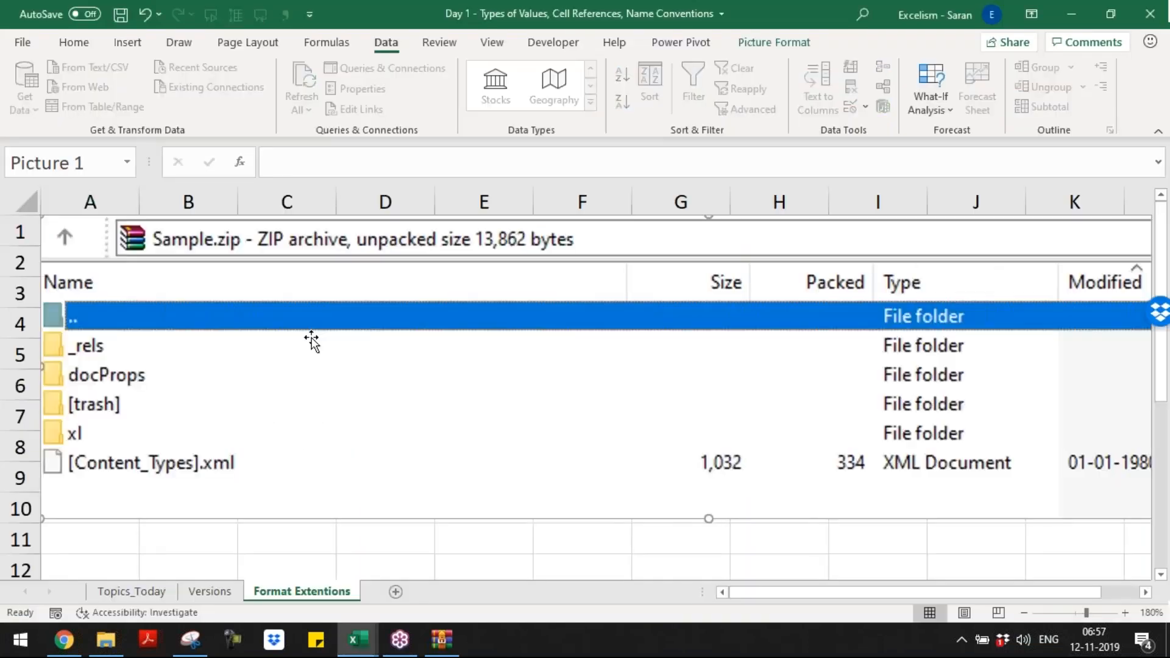
{"action": "left_click_drag", "start_coordinate": [42, 519], "coordinate": [372, 477]}
{"action": "left_click_drag", "start_coordinate": [700, 346], "coordinate": [364, 357]}
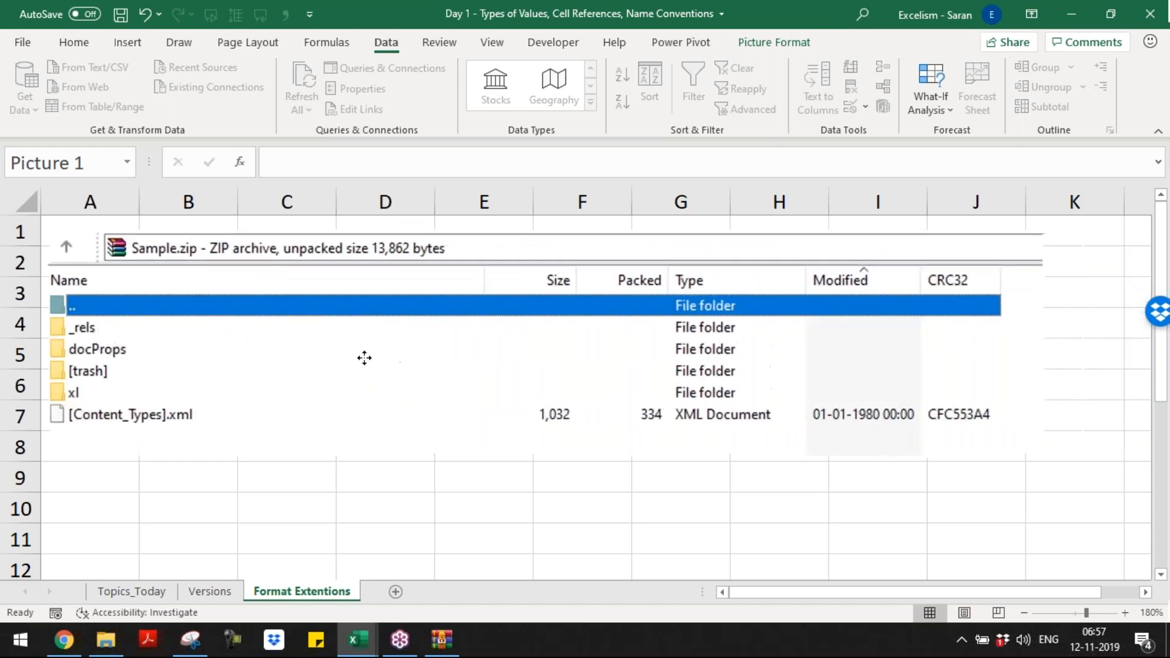
Step: Enter "The Backgroup format of Excel is XML" in cell A9 below the pasted picture
{"action": "left_click", "coordinate": [131, 477]}
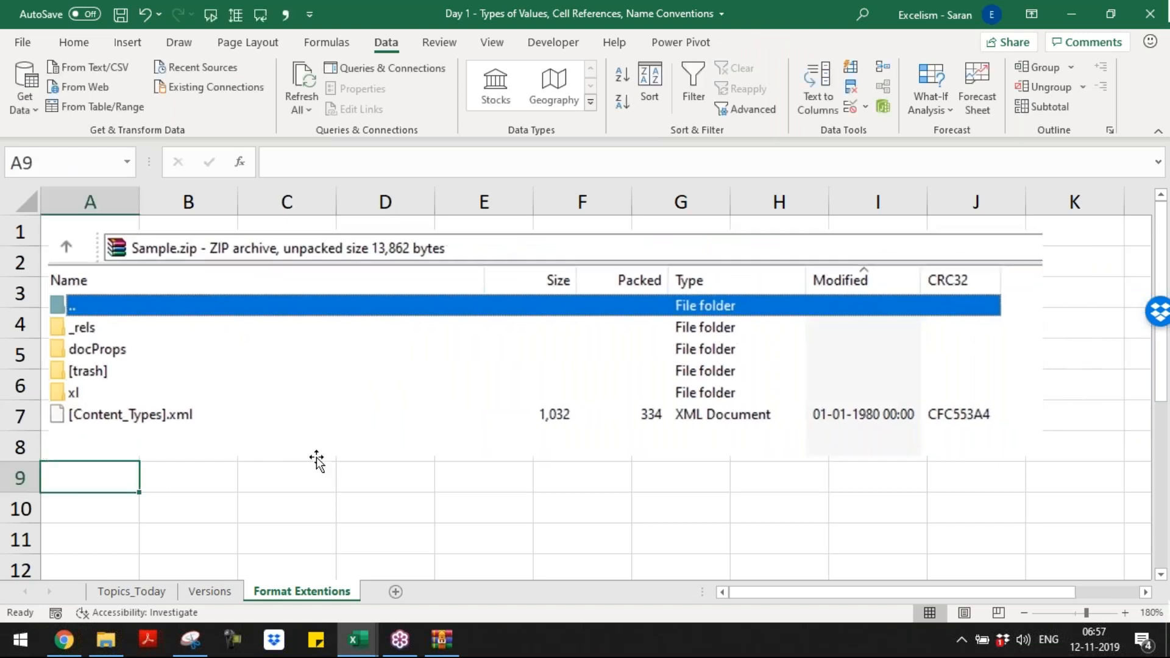
{"action": "type", "text": "The Bac"}
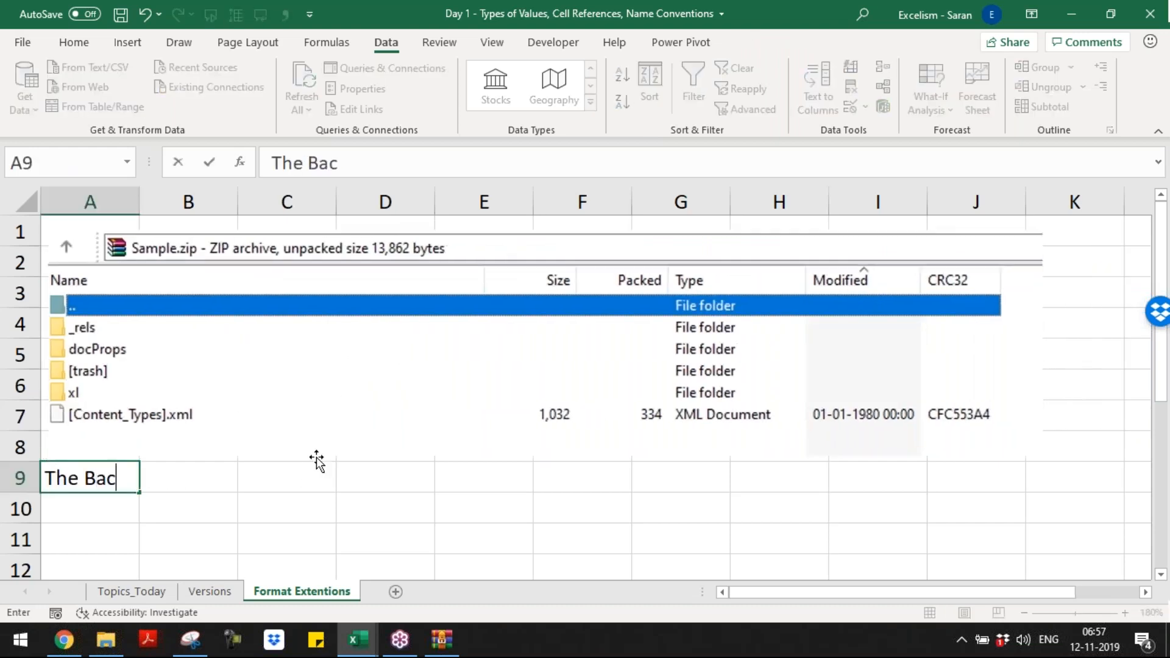
{"action": "type", "text": "kgroup f"}
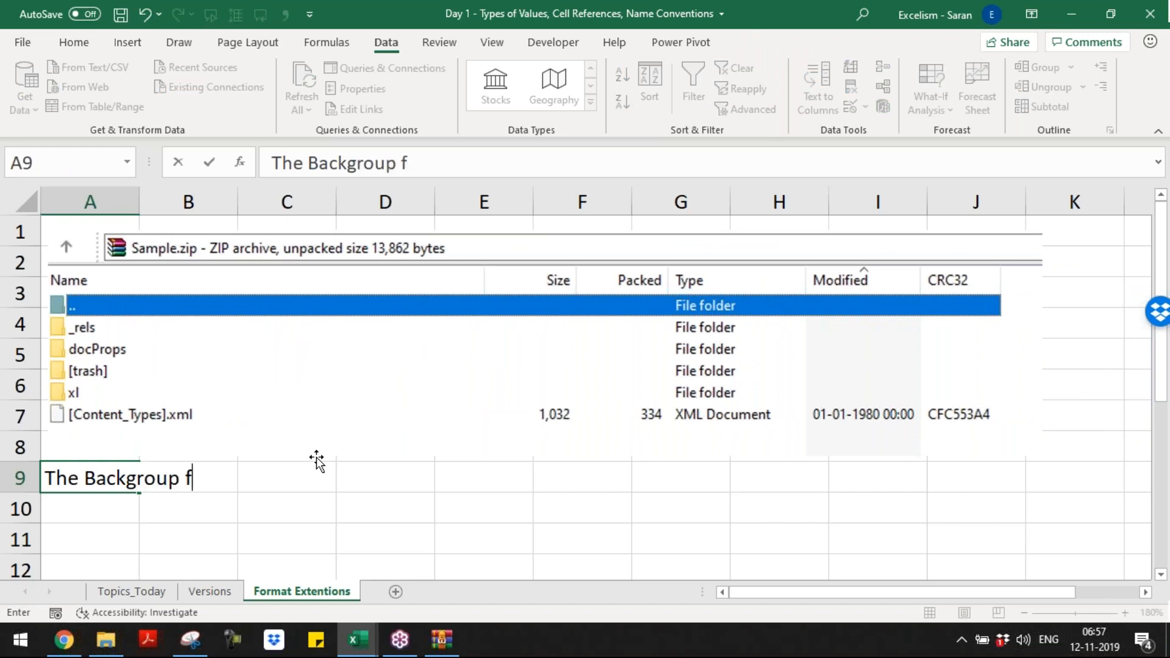
{"action": "type", "text": "ormat of Exc"}
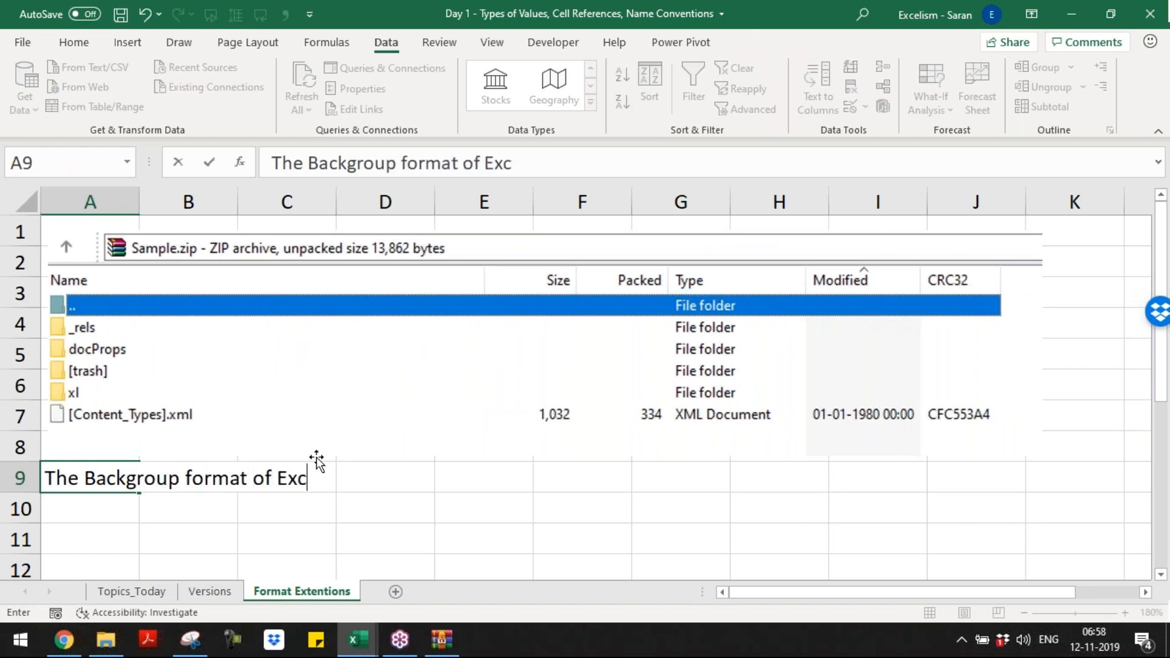
{"action": "type", "text": "el is XML"}
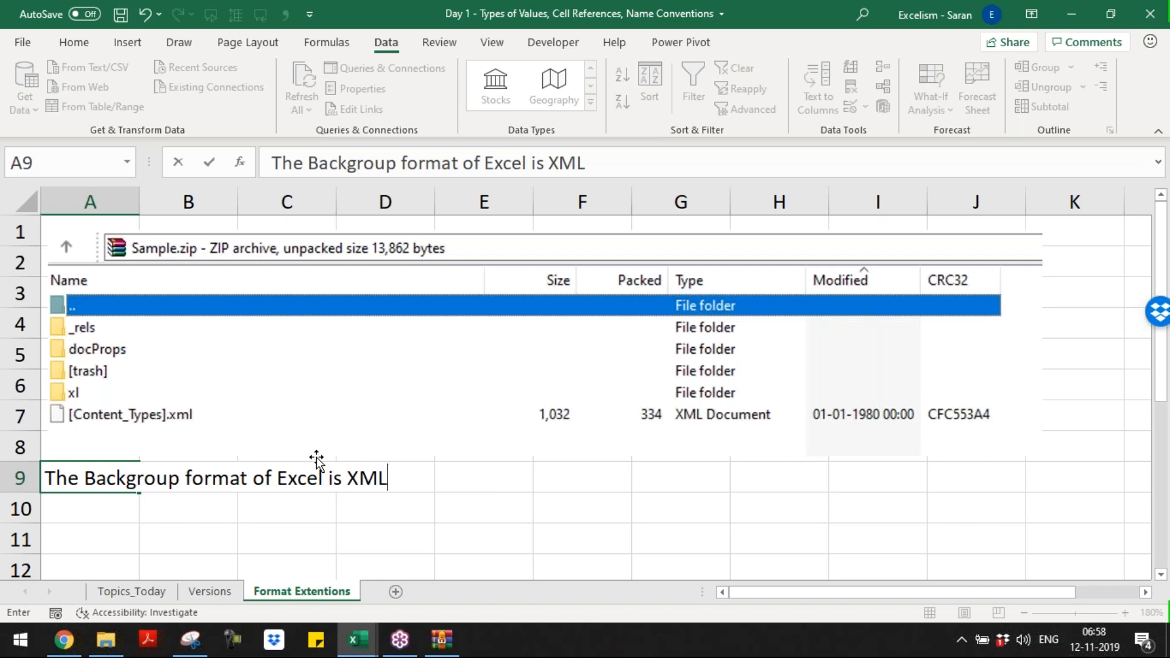
{"action": "key", "text": "Return"}
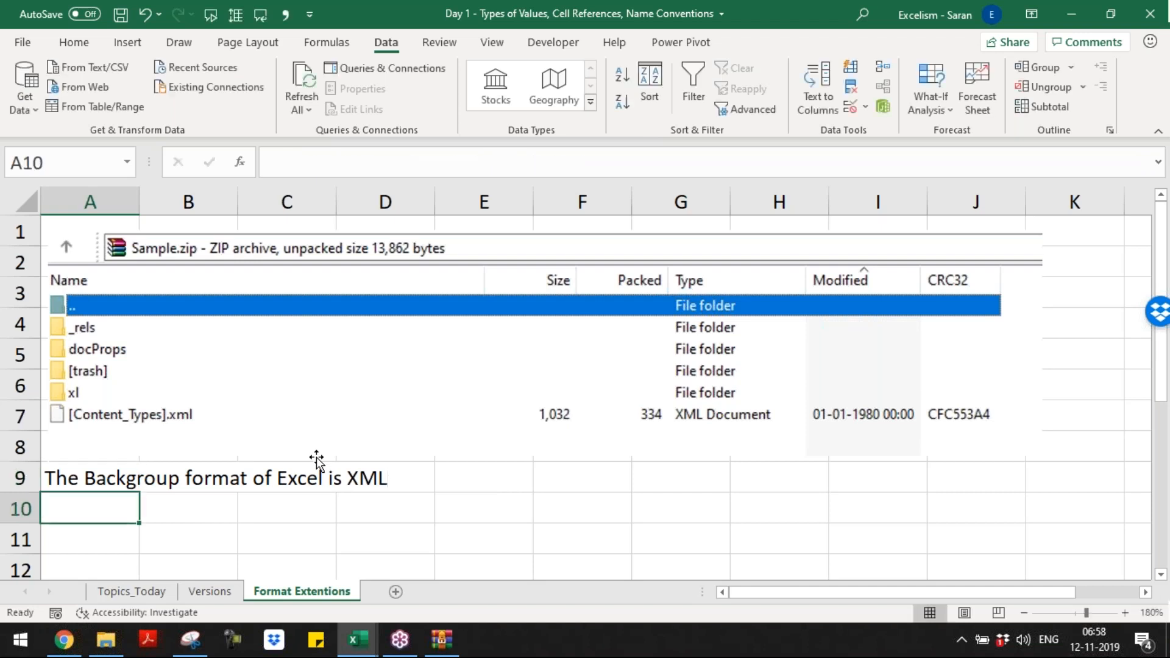
Step: Enter "XML: Extensible Markup Language" in cell A10
{"action": "type", "text": "XML"}
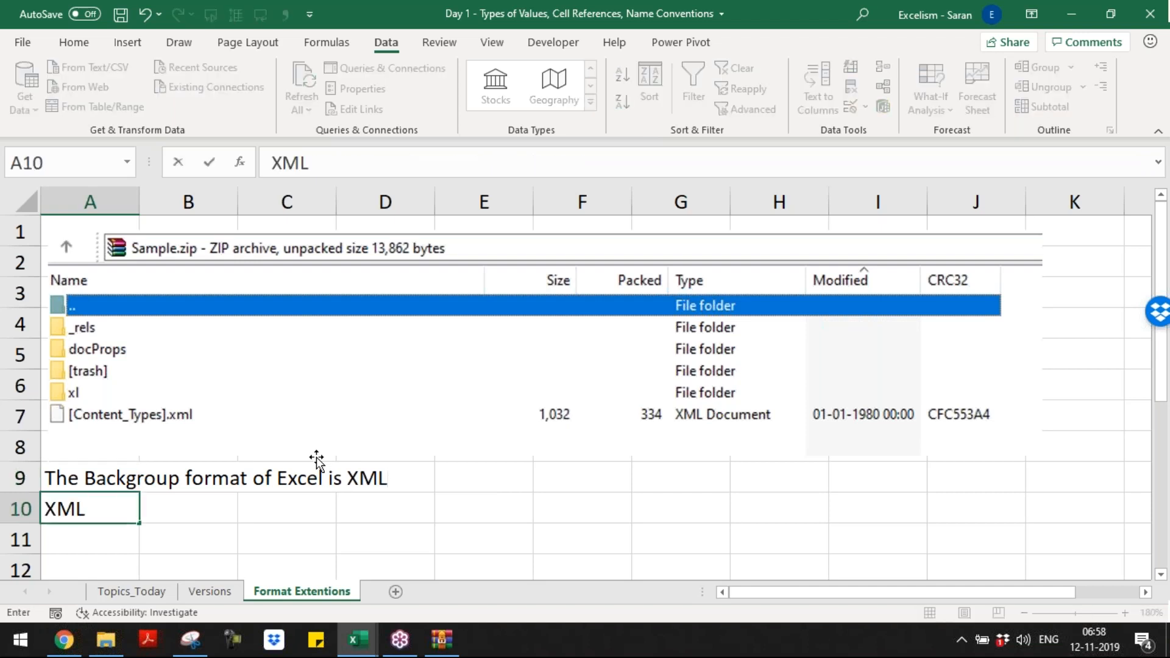
{"action": "type", "text": ": Extensibl"}
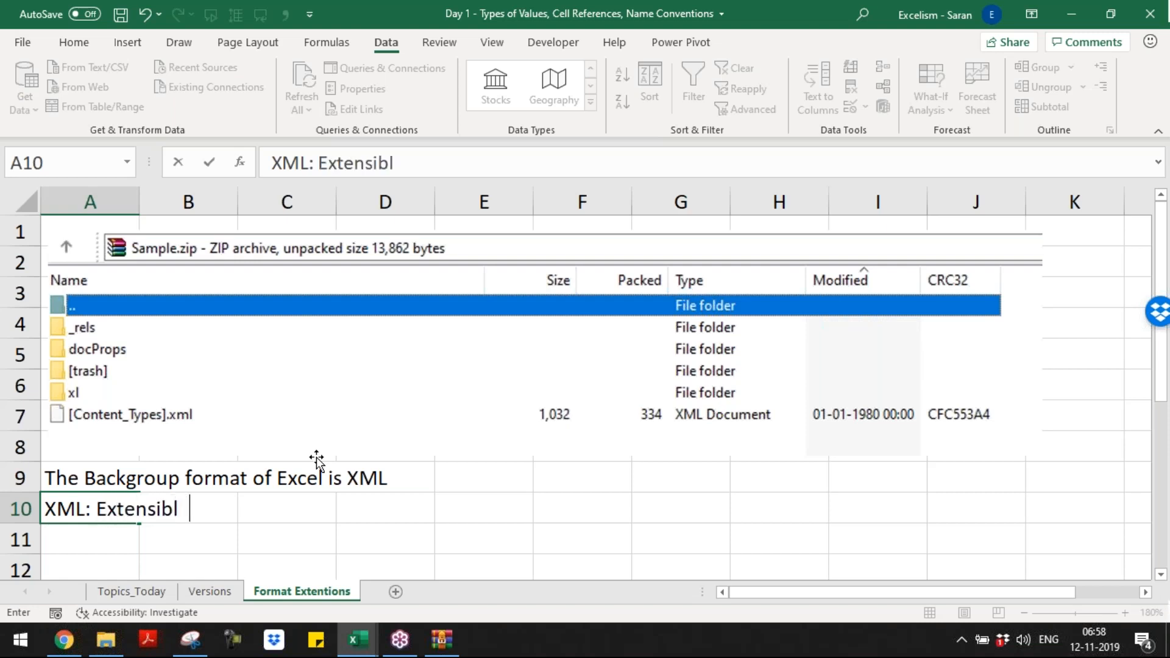
{"action": "type", "text": "e Mark"}
{"action": "type", "text": "up Langu"}
{"action": "type", "text": "gae"}
{"action": "key", "text": "BackSpace"}
{"action": "key", "text": "BackSpace"}
{"action": "key", "text": "BackSpace"}
{"action": "type", "text": "age"}
{"action": "key", "text": "Return"}
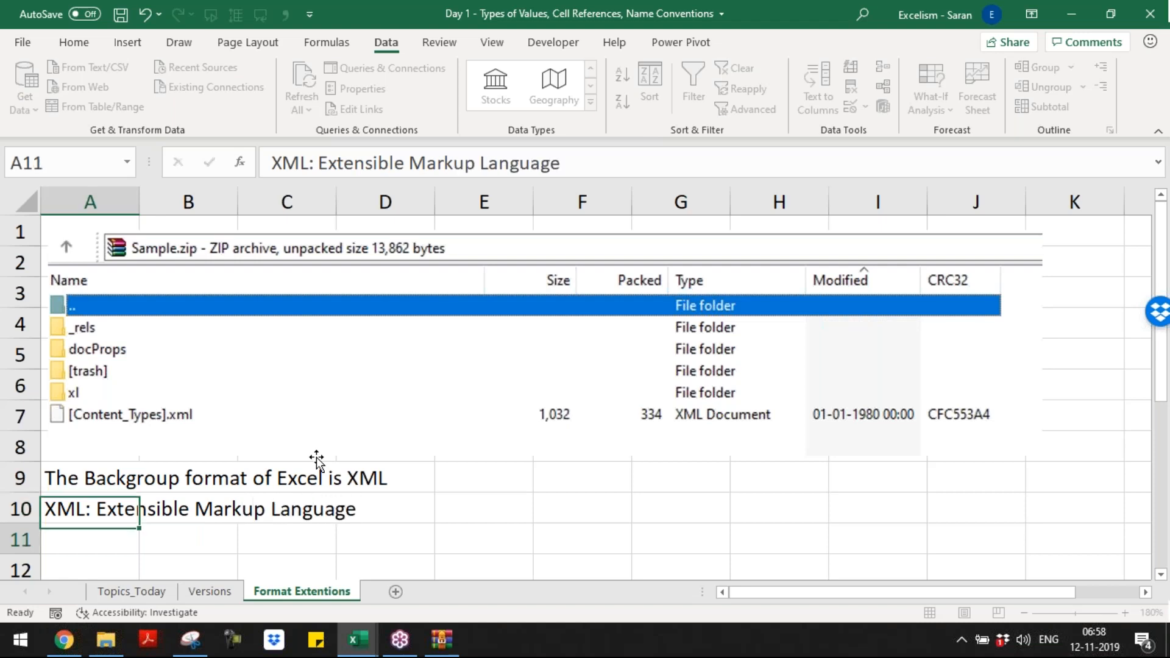
Step: Switch to Chrome and search Google in a new tab for "xml full form"
{"action": "left_click", "coordinate": [64, 640]}
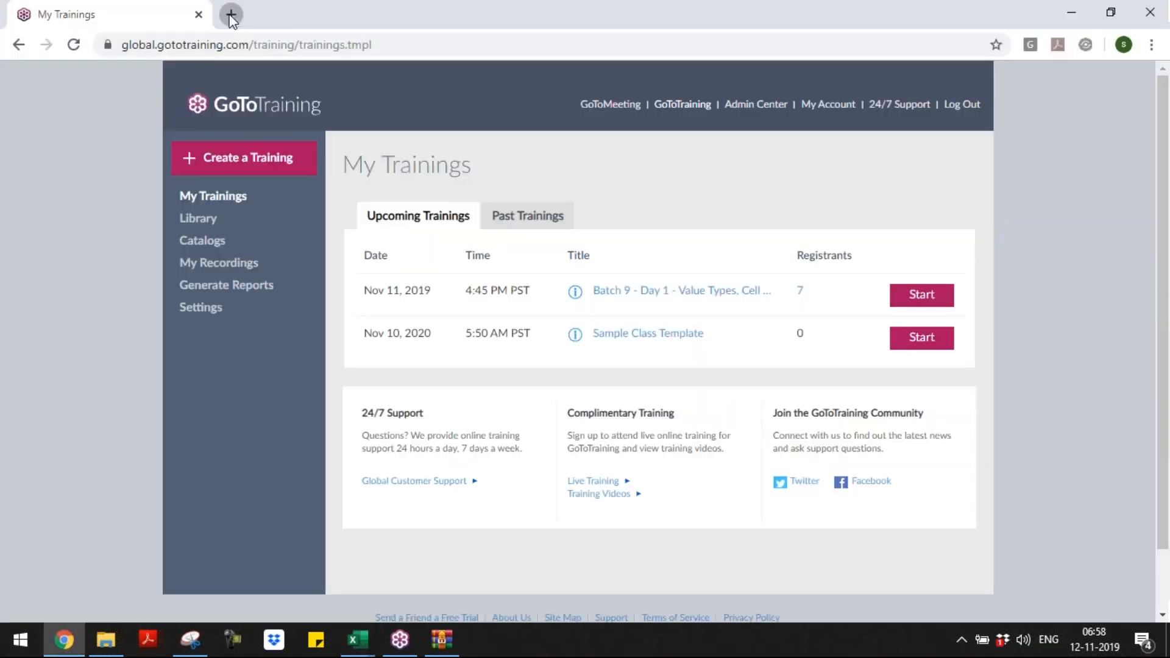
{"action": "left_click", "coordinate": [231, 15]}
{"action": "type", "text": "xml full form"}
{"action": "key", "text": "Return"}
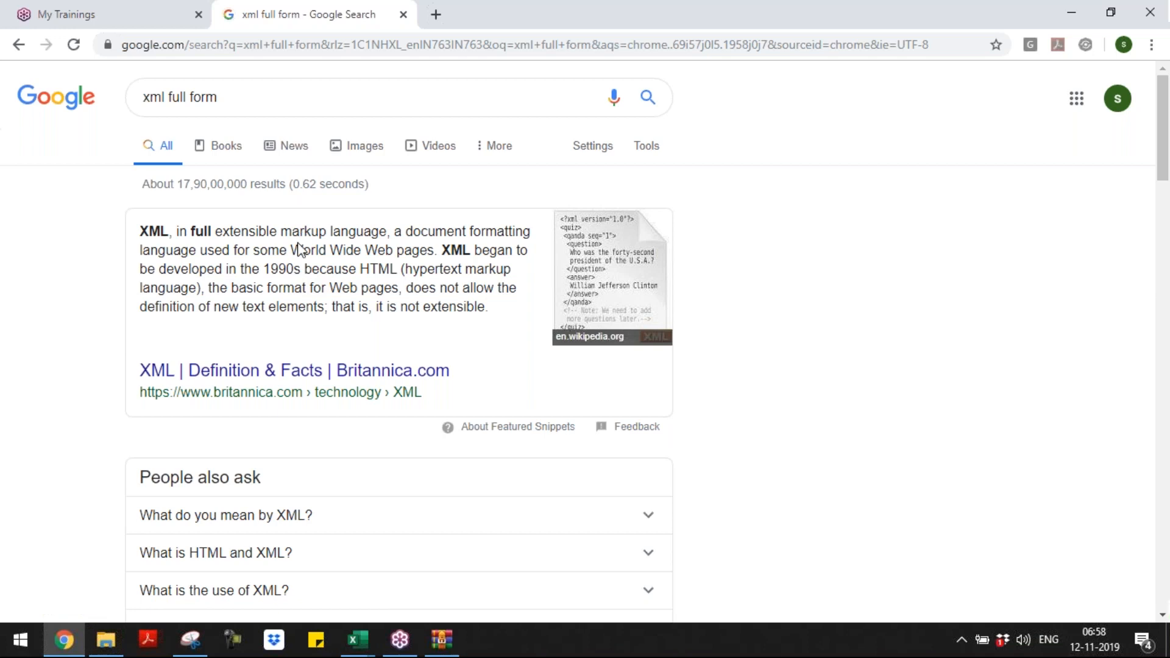
Step: Switch back to the Day 1 workbook and shorten the text in cell A10 to "XML"
{"action": "key", "text": "alt+Tab"}
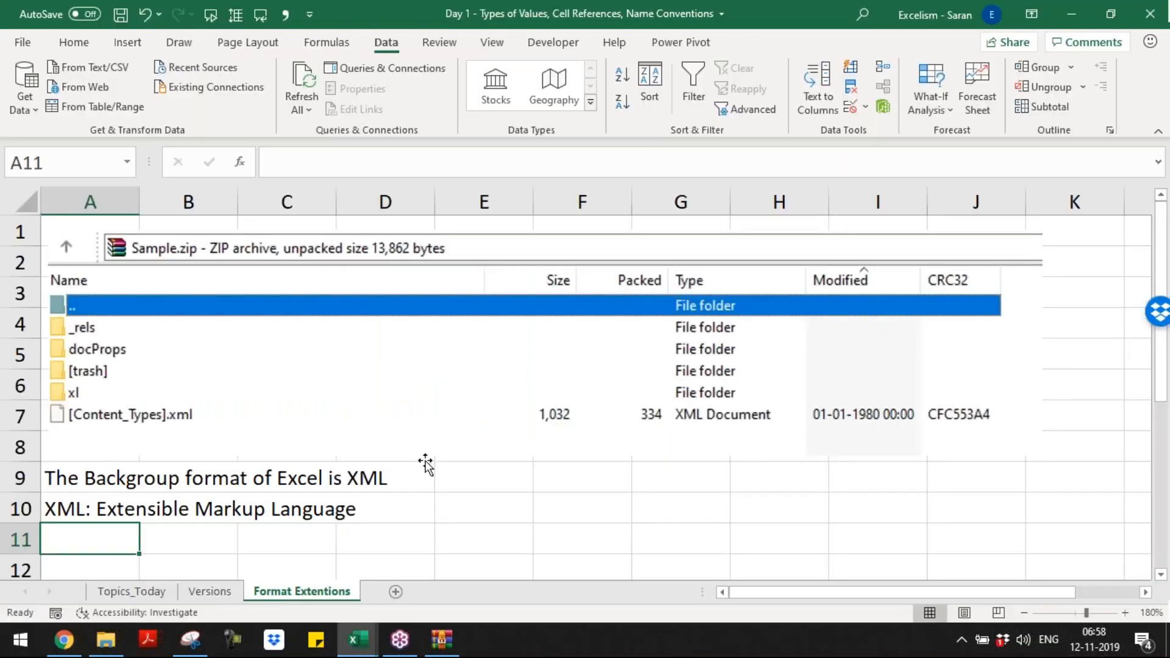
{"action": "key", "text": "Up"}
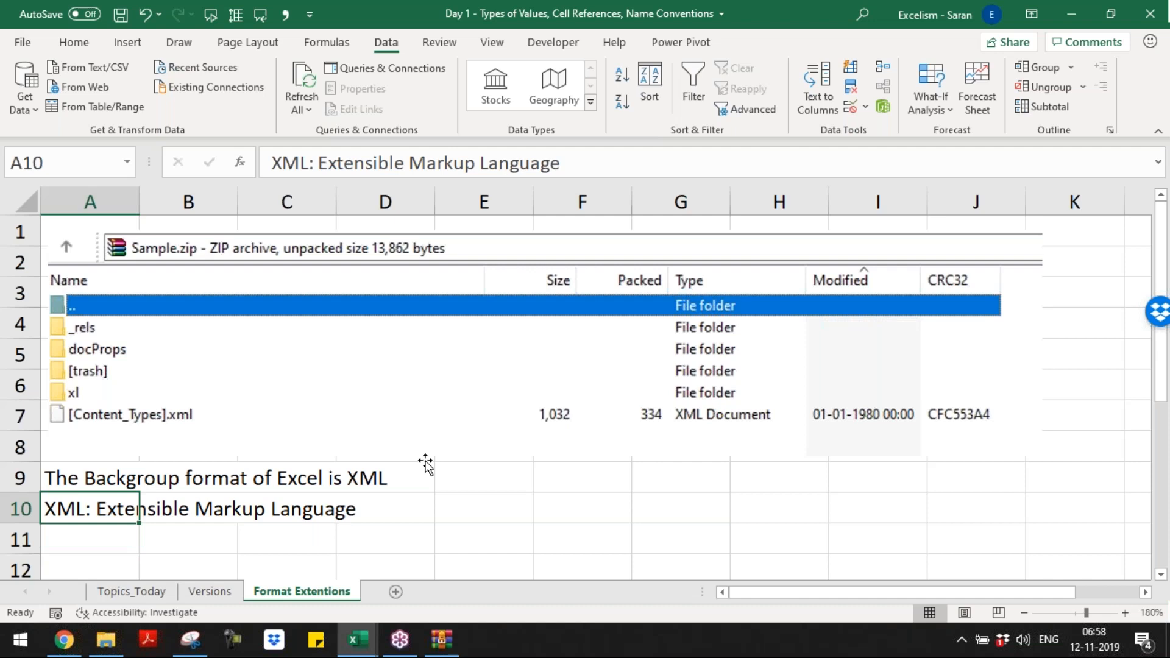
{"action": "key", "text": "F2"}
{"action": "key", "text": "Home"}
{"action": "key", "text": "Right"}
{"action": "key", "text": "Right"}
{"action": "key", "text": "Right"}
{"action": "key", "text": "Right"}
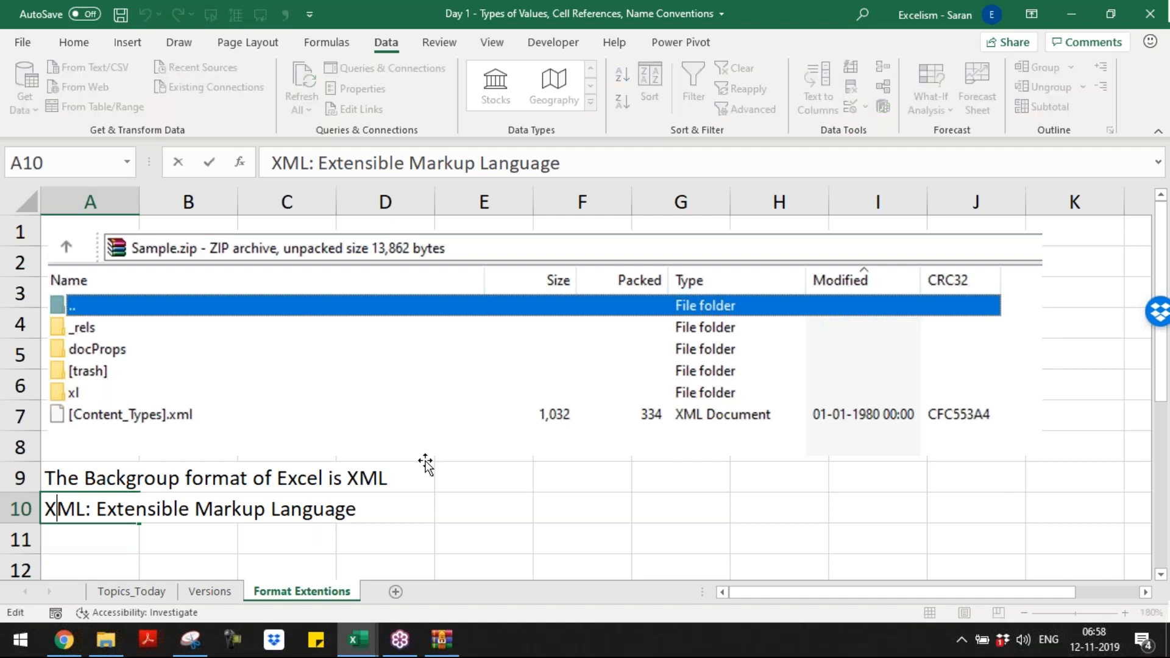
{"action": "key", "text": "Right"}
{"action": "key", "text": "shift+End"}
{"action": "key", "text": "ctrl+c"}
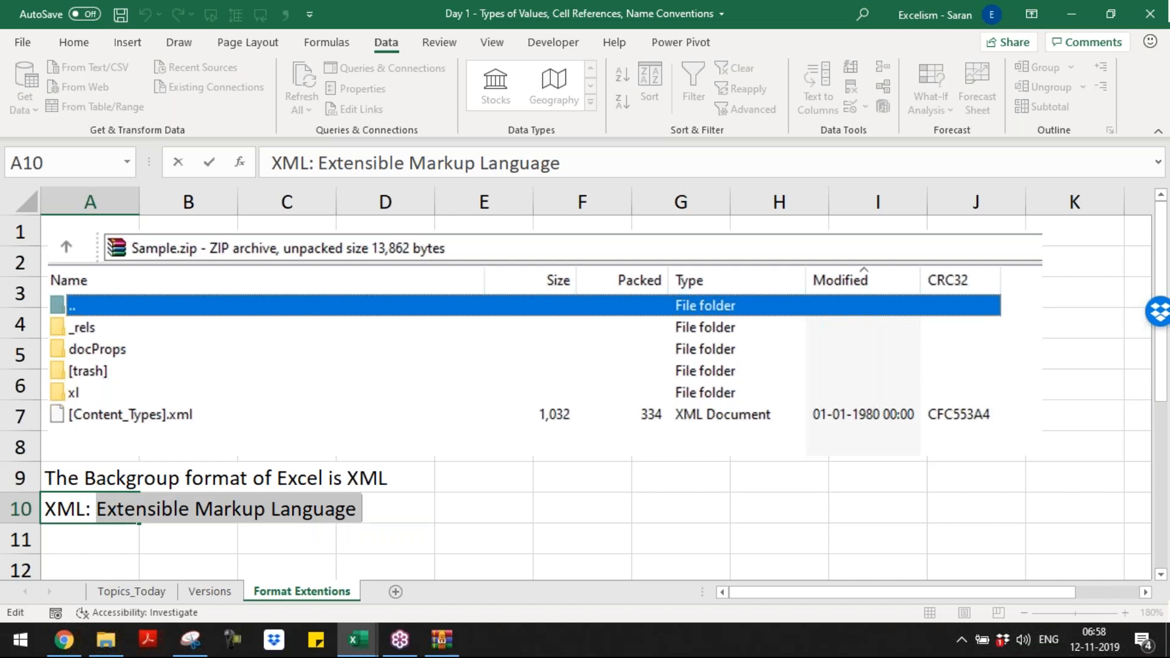
{"action": "key", "text": "BackSpace"}
{"action": "key", "text": "BackSpace"}
{"action": "key", "text": "BackSpace"}
{"action": "key", "text": "Return"}
{"action": "key", "text": "Up"}
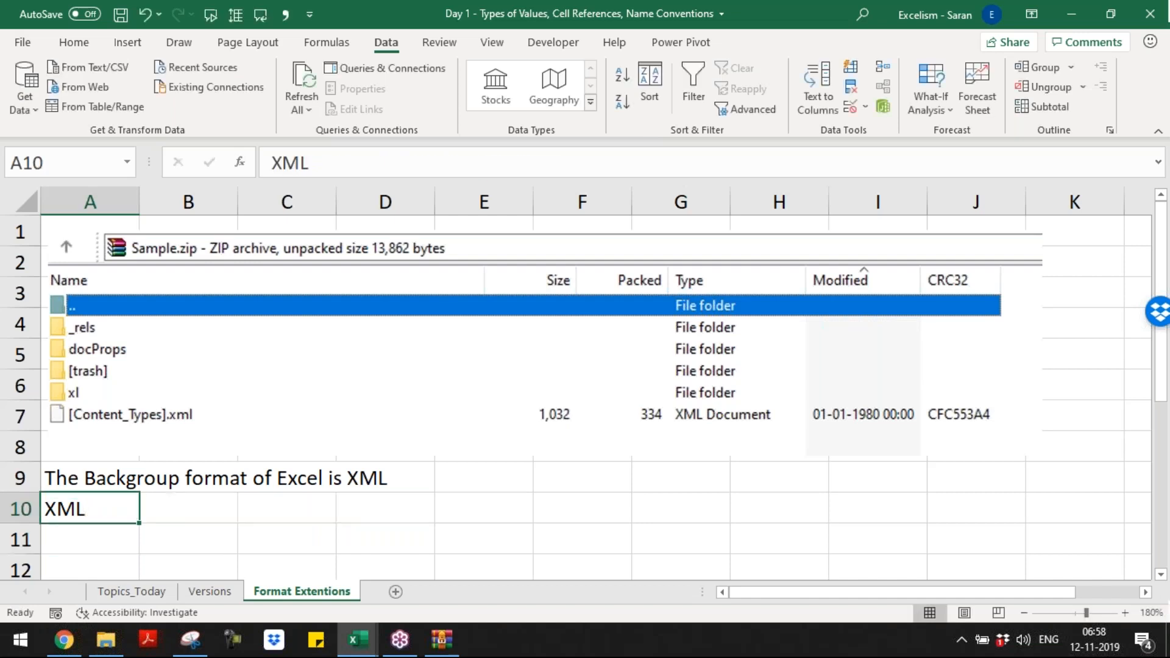
Step: Paste "Extensible Markup Language" into cell B10 beside XML
{"action": "key", "text": "Right"}
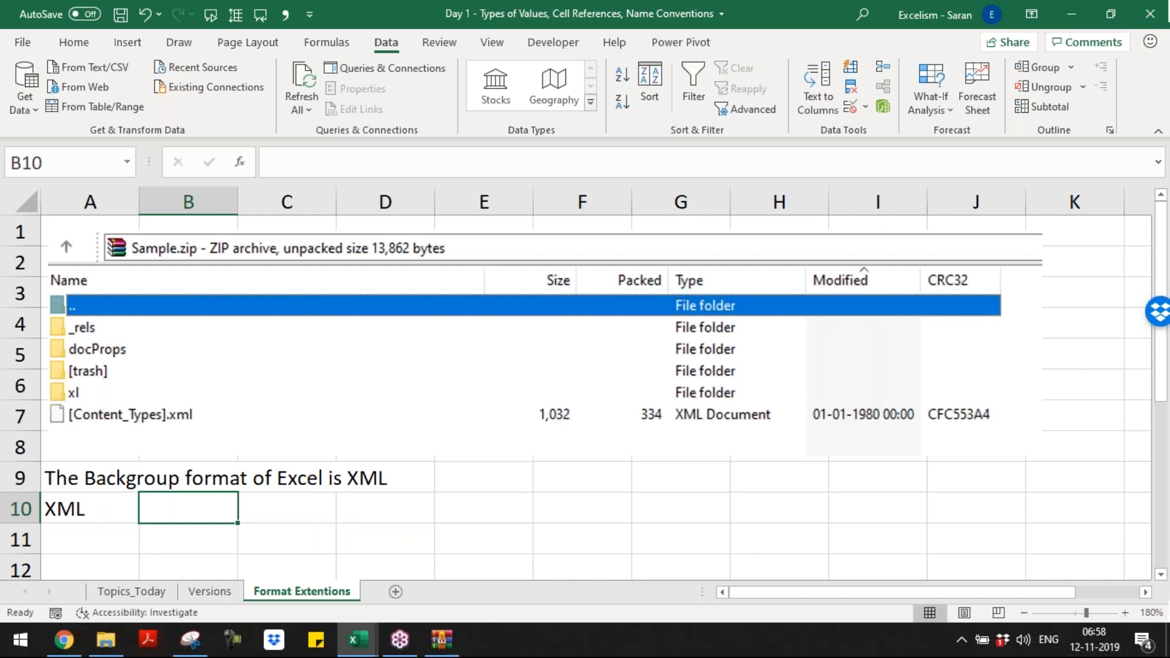
{"action": "key", "text": "ctrl+v"}
{"action": "key", "text": "Left"}
{"action": "key", "text": "Down"}
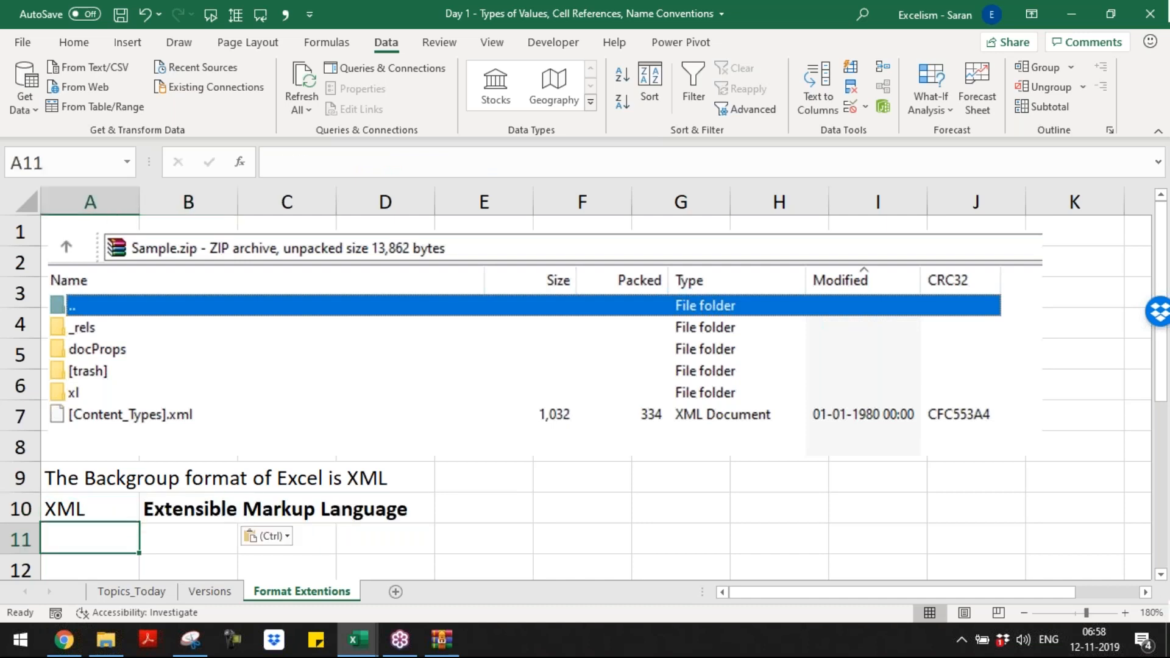
Step: Enter version 2003 in cell A12 and its file extension ".xls" in B12, leaving row 11 blank
{"action": "key", "text": "Down"}
{"action": "key", "text": "Down"}
{"action": "key", "text": "Down"}
{"action": "key", "text": "Down"}
{"action": "key", "text": "Down"}
{"action": "key", "text": "Down"}
{"action": "key", "text": "Up"}
{"action": "key", "text": "Up"}
{"action": "key", "text": "Up"}
{"action": "key", "text": "Up"}
{"action": "key", "text": "Up"}
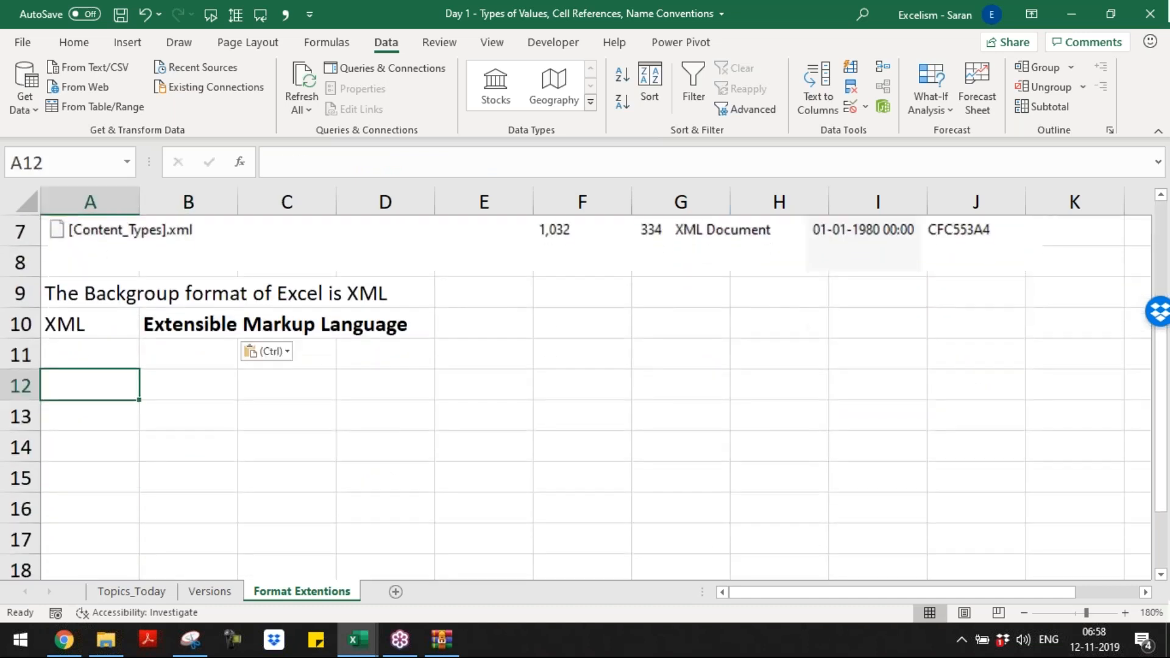
{"action": "key", "text": "Down"}
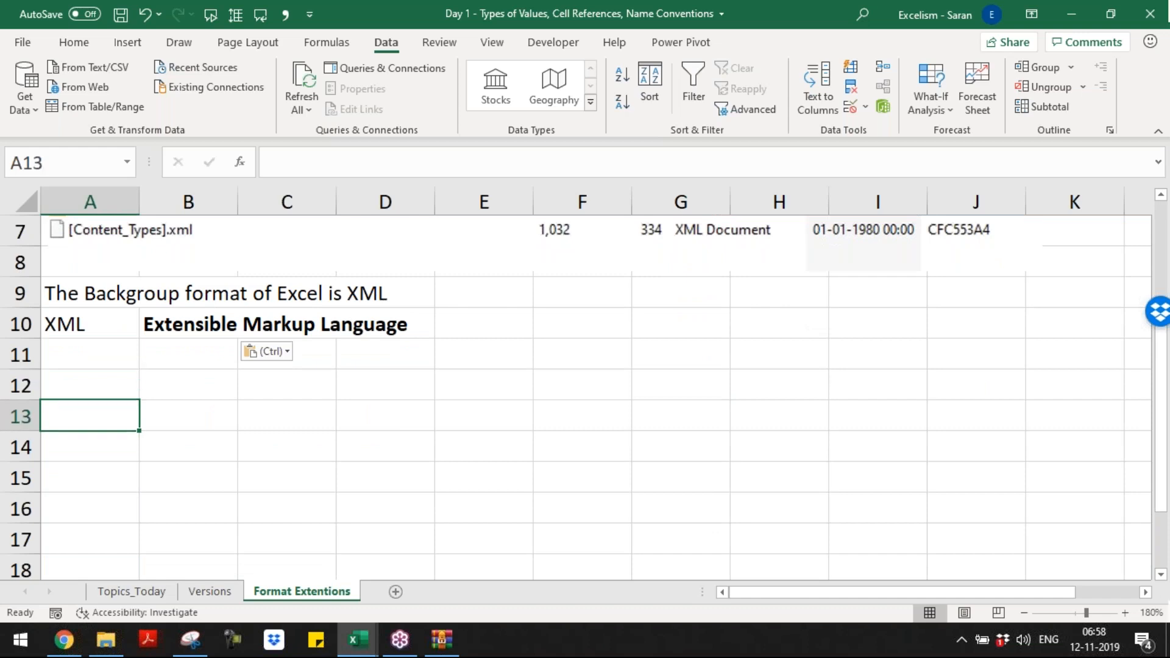
{"action": "key", "text": "Up"}
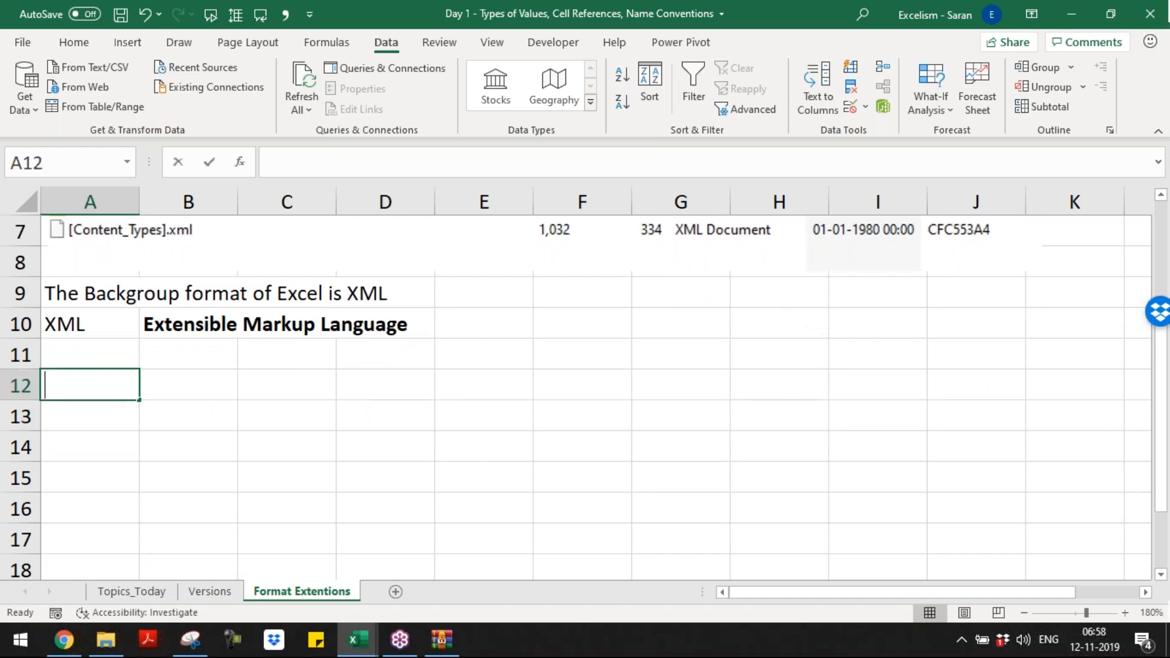
{"action": "type", "text": "2003"}
{"action": "key", "text": "Tab"}
{"action": "type", "text": ".xls"}
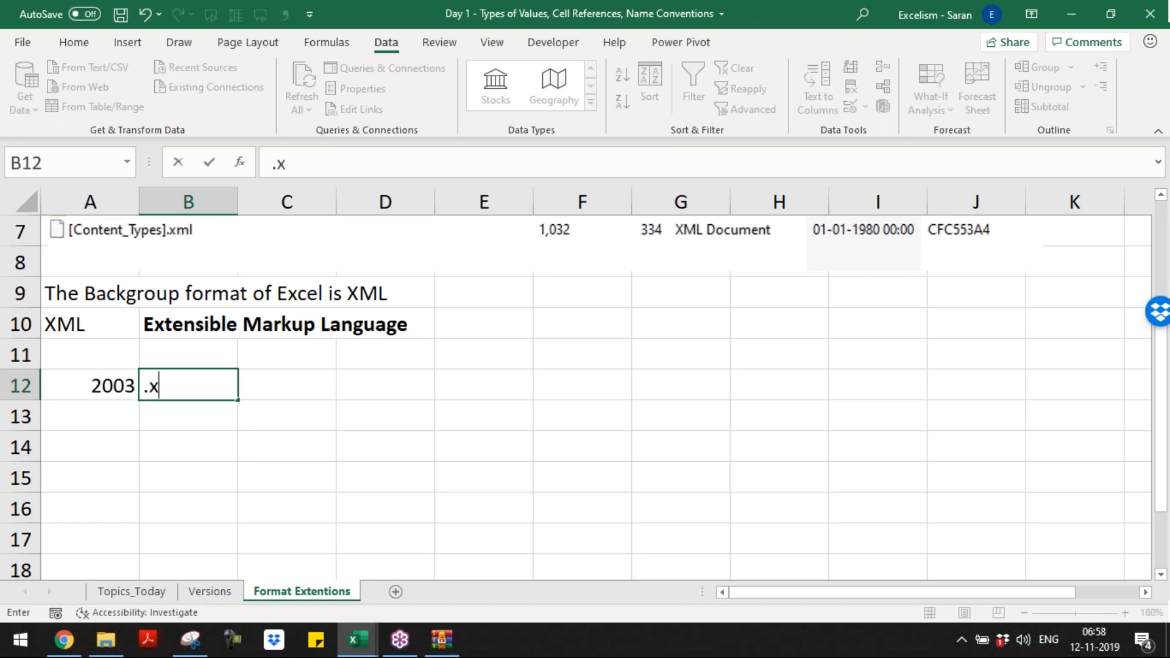
{"action": "key", "text": "Tab"}
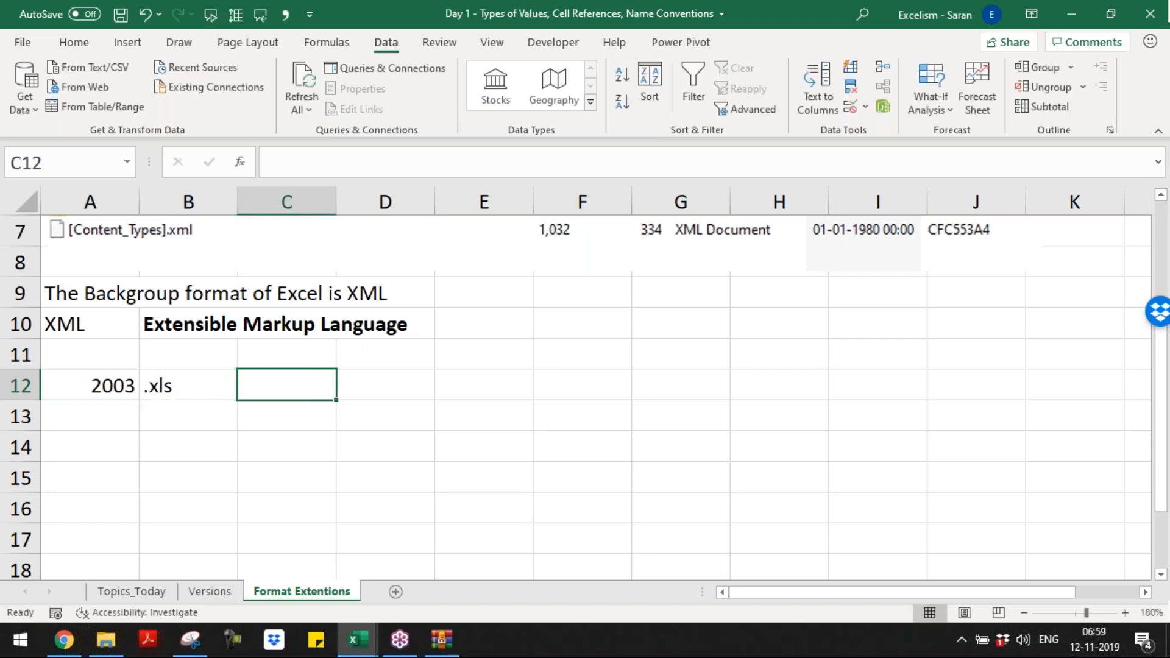
Step: Enter the explanation "XL has taken from XML;" in cell C12
{"action": "type", "text": "XL"}
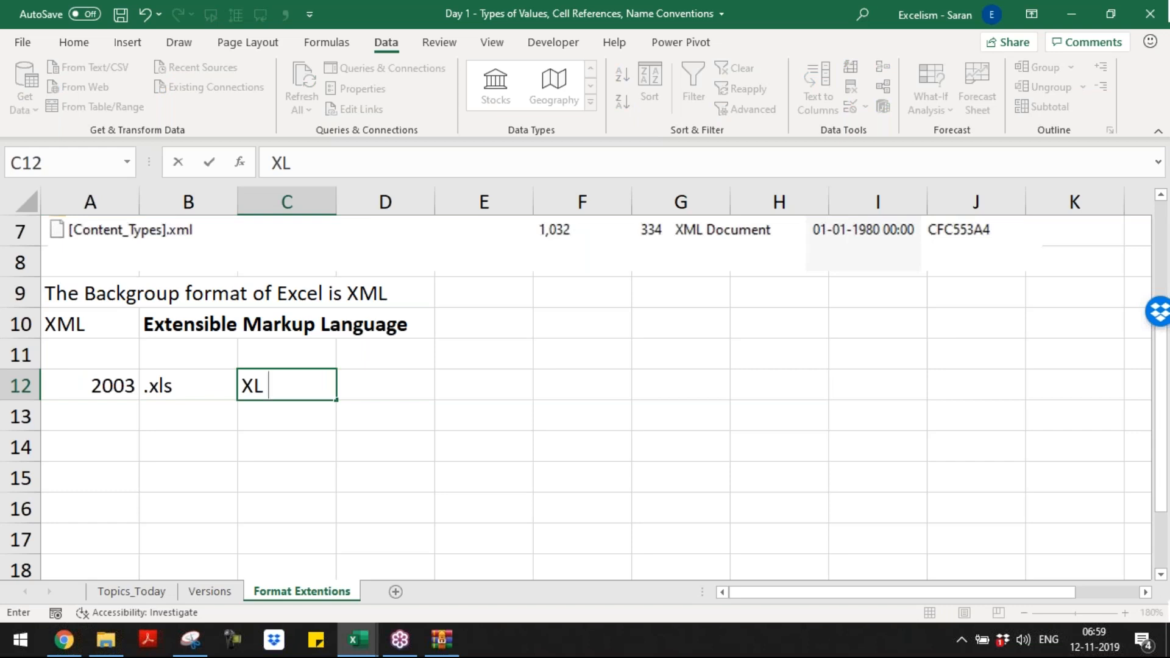
{"action": "type", "text": " has takne f"}
{"action": "key", "text": "BackSpace"}
{"action": "key", "text": "BackSpace"}
{"action": "key", "text": "BackSpace"}
{"action": "key", "text": "BackSpace"}
{"action": "type", "text": "en from "}
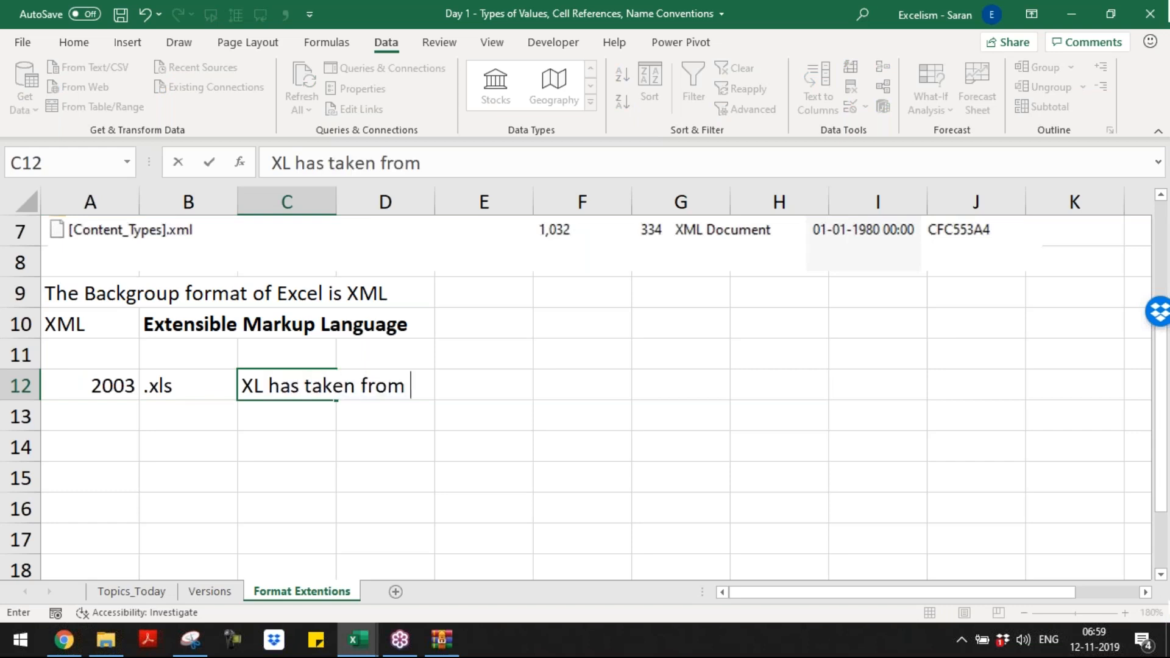
{"action": "type", "text": "XML;"}
{"action": "key", "text": "Return"}
Step: Change the start of the text in B10 to a lowercase "e" and capital "X", giving "eXtensible Markup Language"
{"action": "key", "text": "Up"}
{"action": "key", "text": "Up"}
{"action": "key", "text": "Up"}
{"action": "key", "text": "Right"}
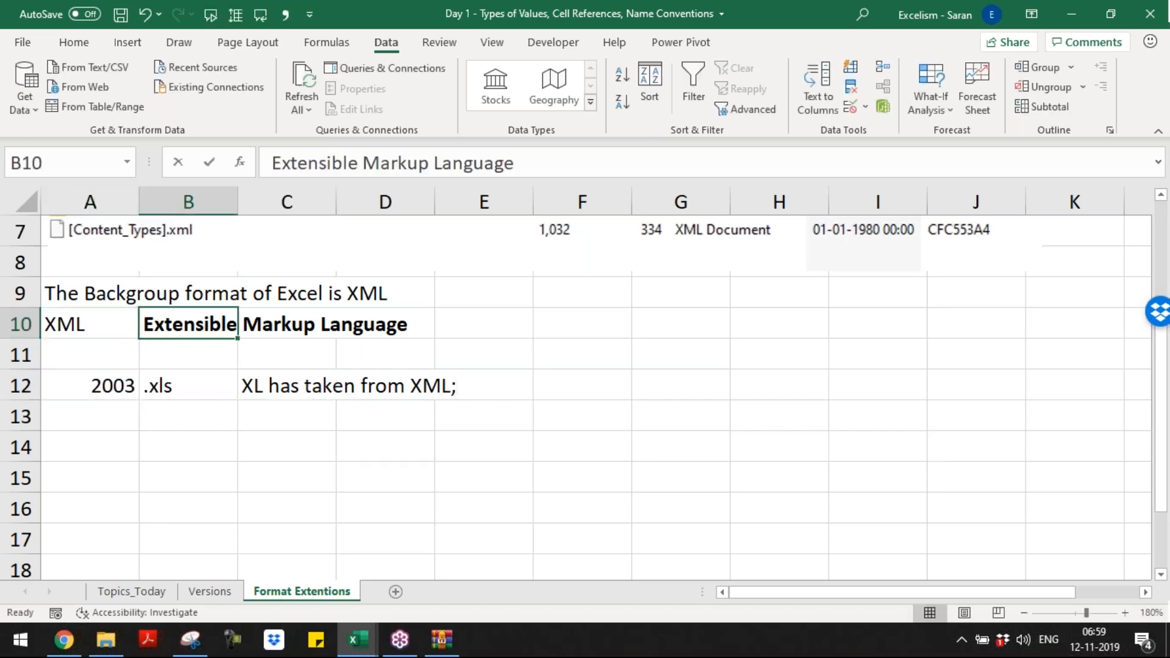
{"action": "key", "text": "F2"}
{"action": "key", "text": "Home"}
{"action": "key", "text": "shift+Left"}
{"action": "key", "text": "shift+Right"}
{"action": "key", "text": "shift+Left"}
{"action": "key", "text": "BackSpace"}
{"action": "type", "text": "e"}
{"action": "key", "text": "shift+Right"}
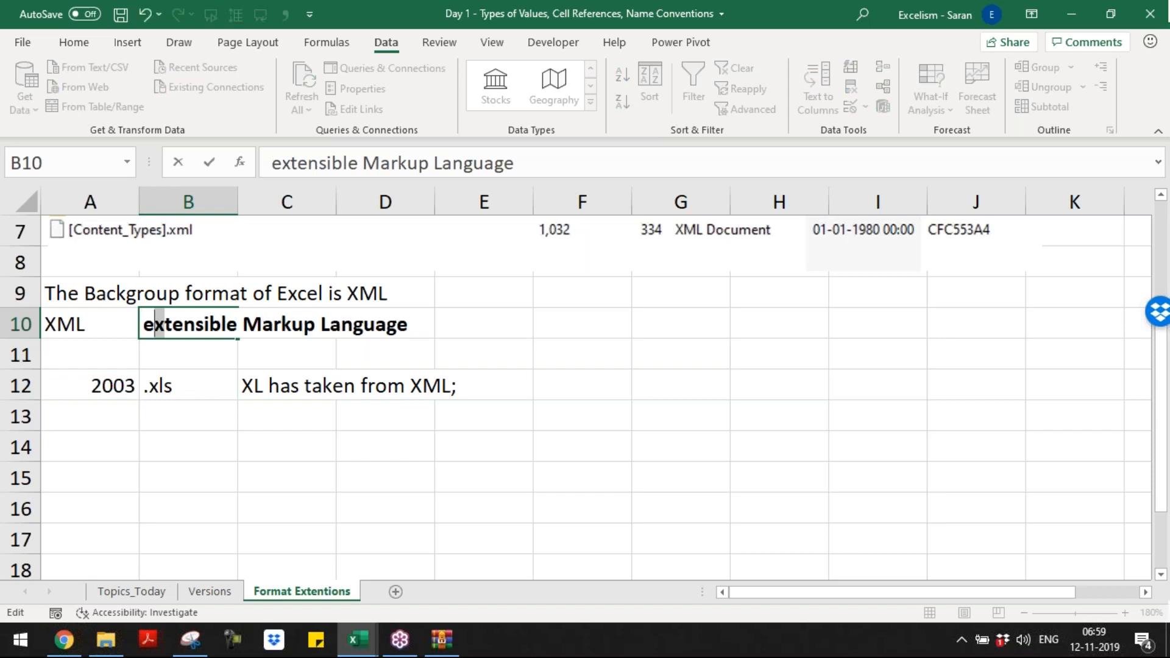
{"action": "type", "text": "X"}
Step: Underline the letters X, M and L within the text of cell B10
{"action": "key", "text": "shift+Left"}
{"action": "key", "text": "shift+Right"}
{"action": "key", "text": "Right"}
{"action": "key", "text": "Right"}
{"action": "key", "text": "Right"}
{"action": "key", "text": "shift+Left"}
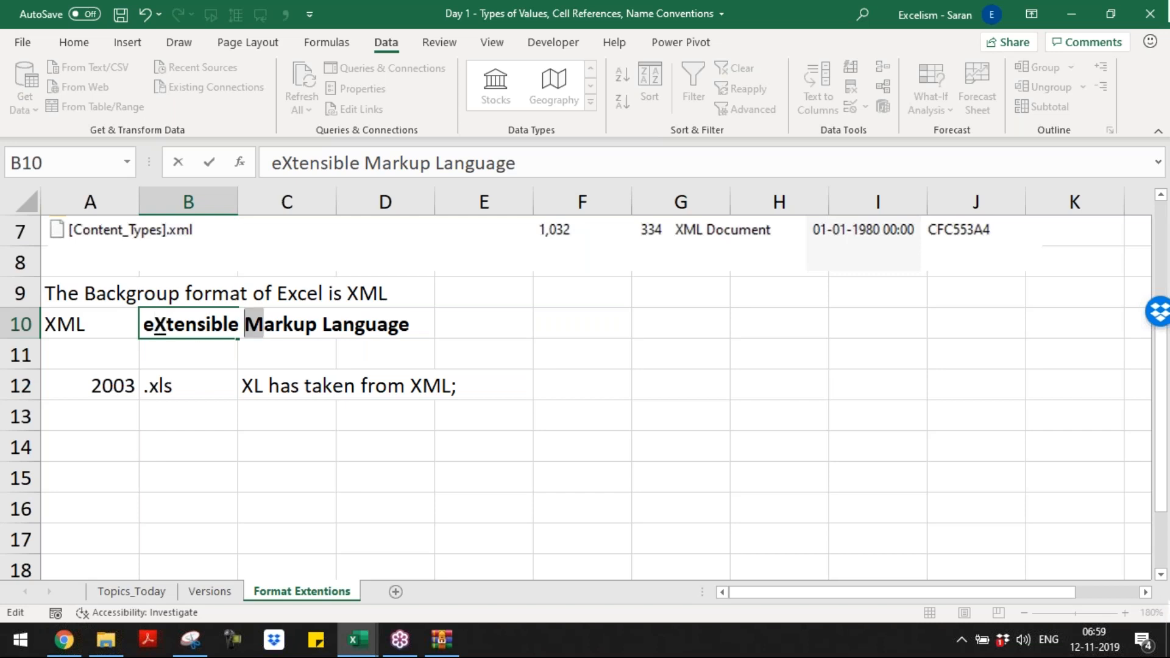
{"action": "key", "text": "shift+Right"}
{"action": "key", "text": "Right"}
{"action": "key", "text": "shift+Right"}
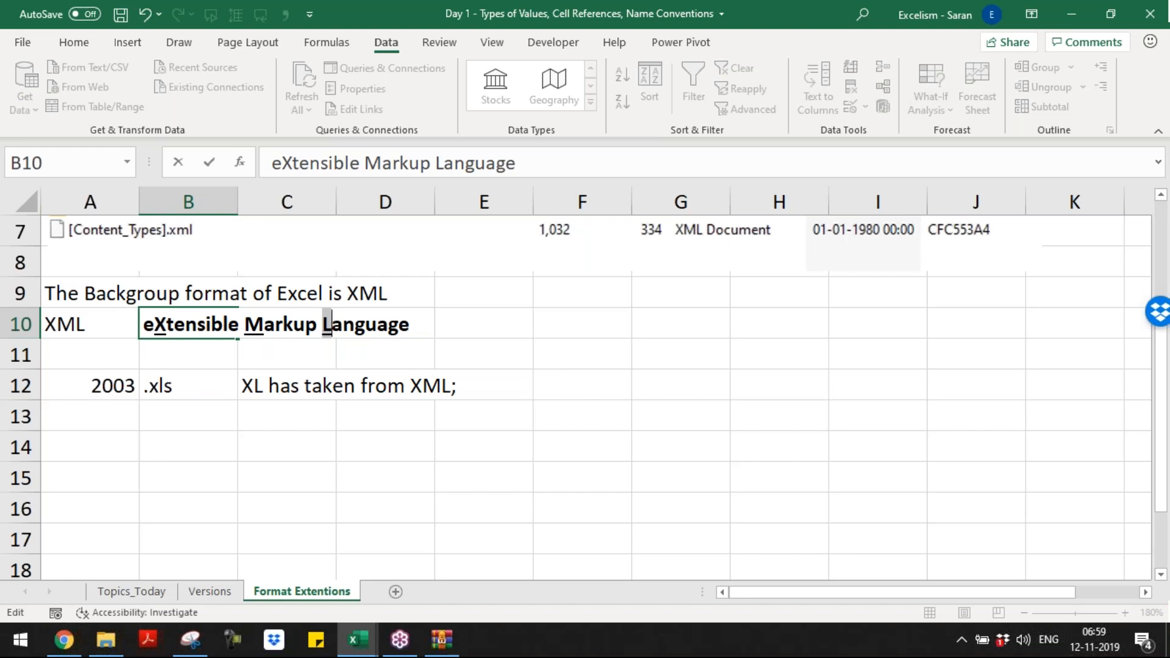
{"action": "left_click", "coordinate": [190, 393]}
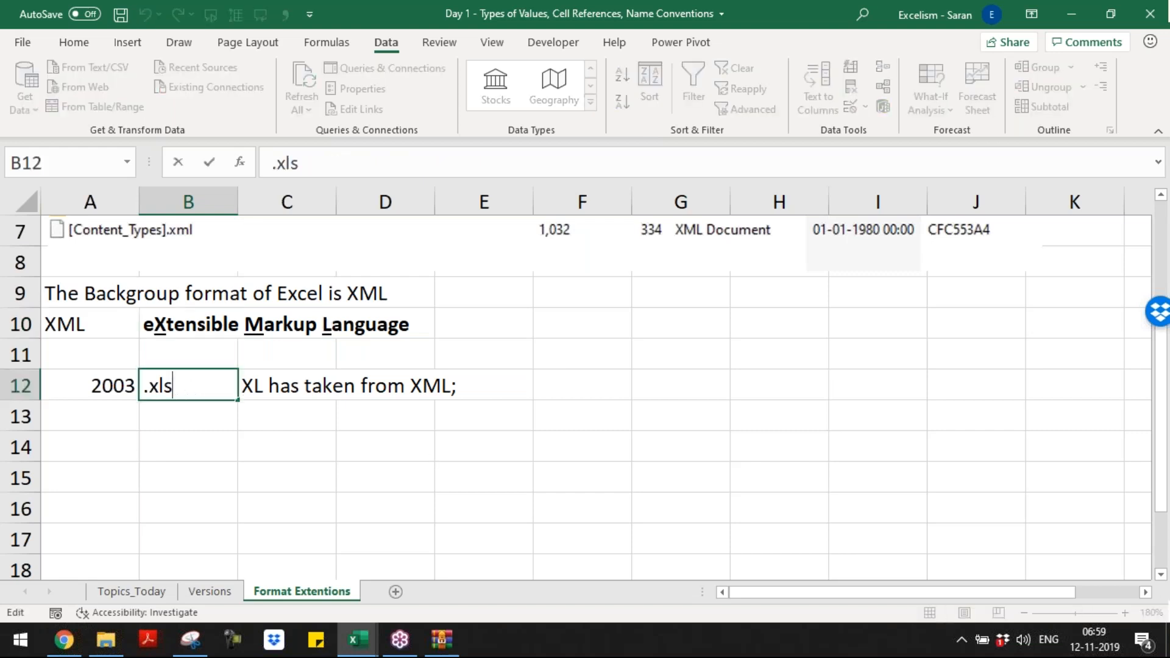
Step: Extend the explanation in cell C12 with "S means Spreadsheet"
{"action": "left_click", "coordinate": [286, 384]}
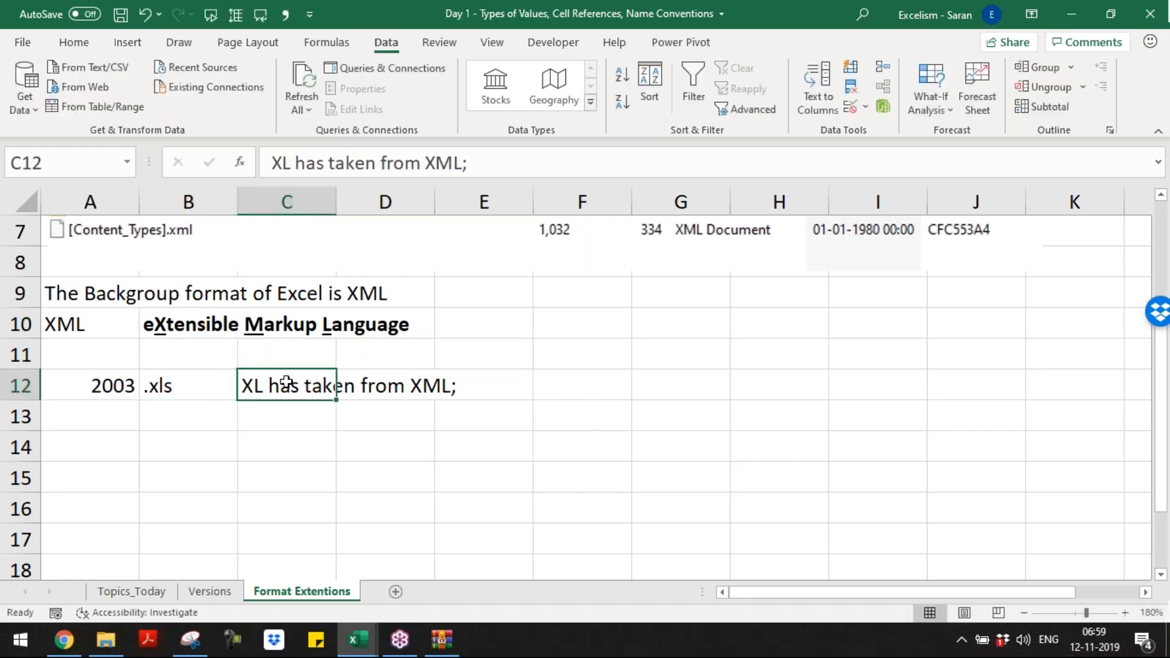
{"action": "key", "text": "F2"}
{"action": "type", "text": "S means Spre"}
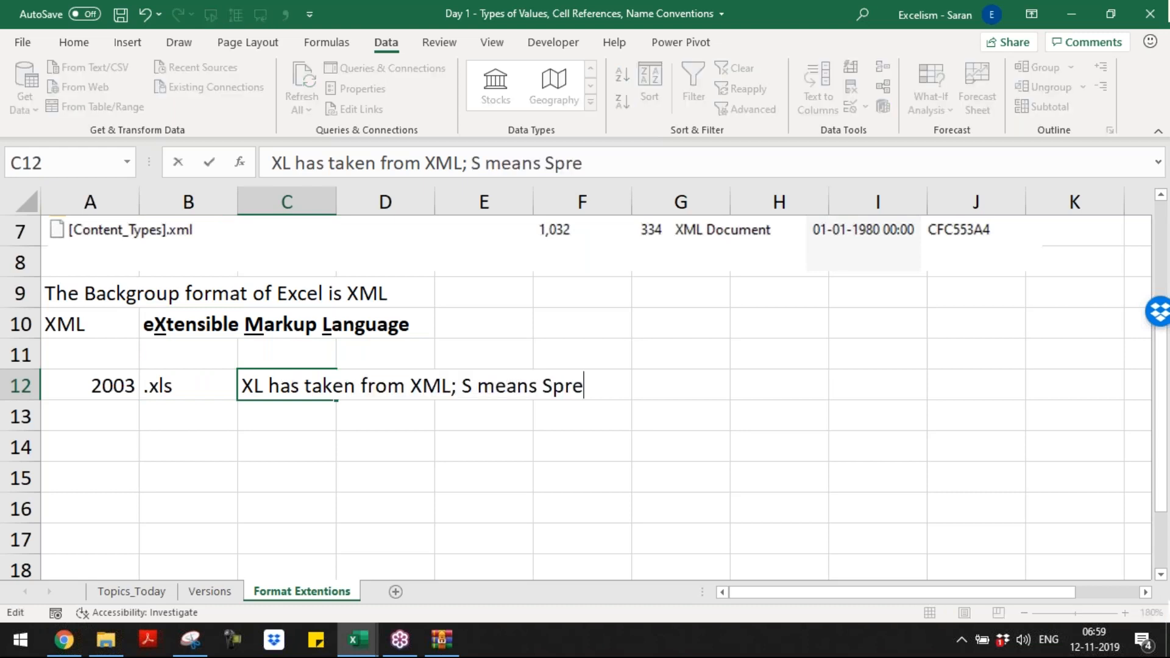
{"action": "type", "text": "adsheet"}
{"action": "key", "text": "Return"}
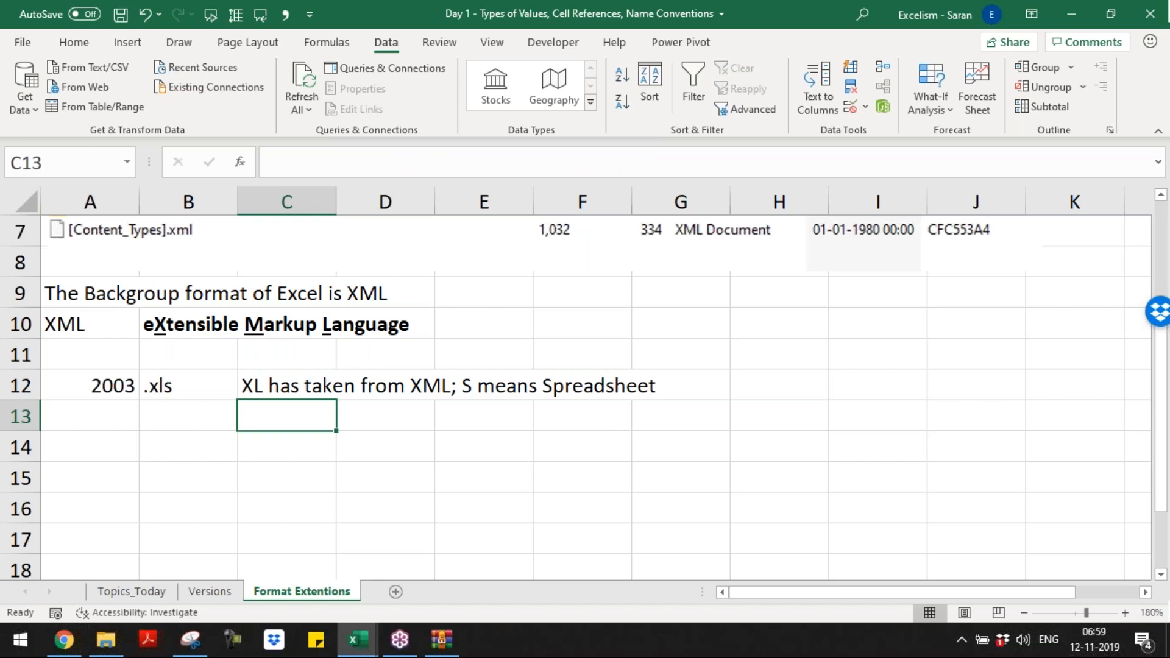
Step: Enter version 2007 in cell A13 and its file extension ".xlsx" in B13
{"action": "left_click", "coordinate": [90, 416]}
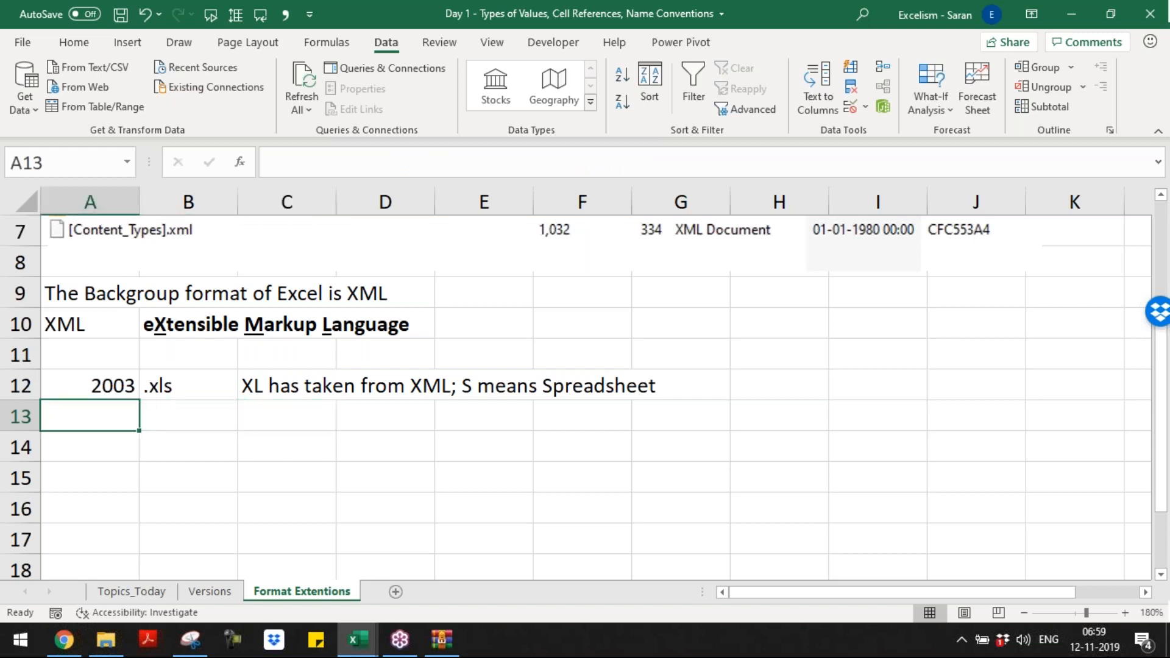
{"action": "type", "text": "2007"}
{"action": "key", "text": "Tab"}
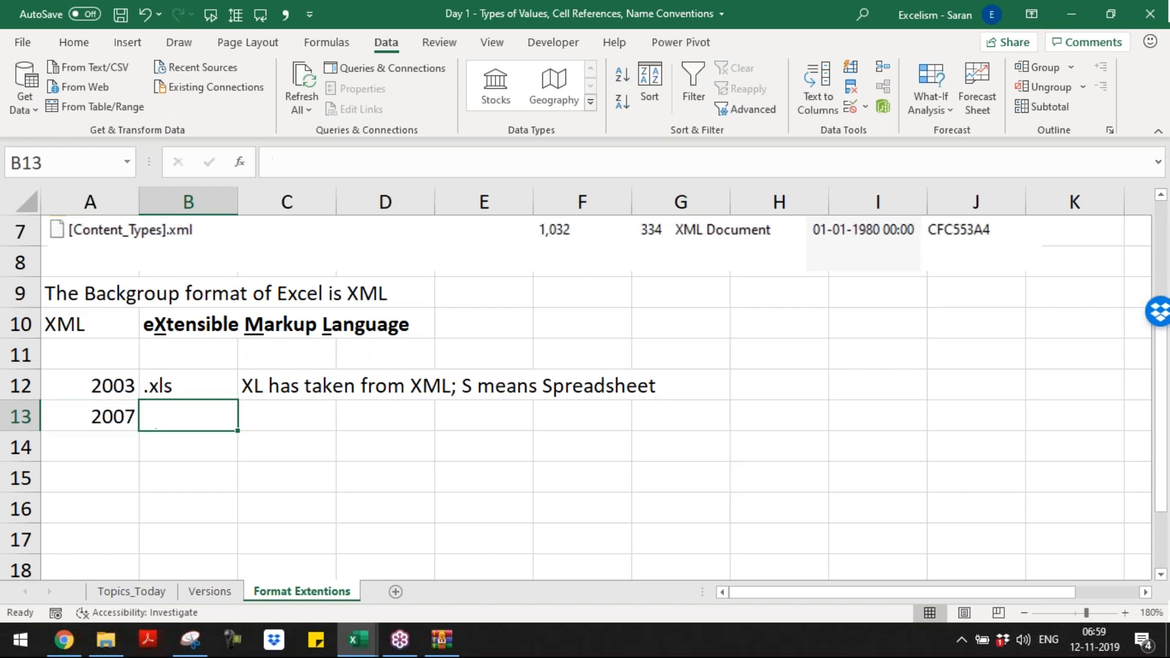
{"action": "type", "text": ".xlsx"}
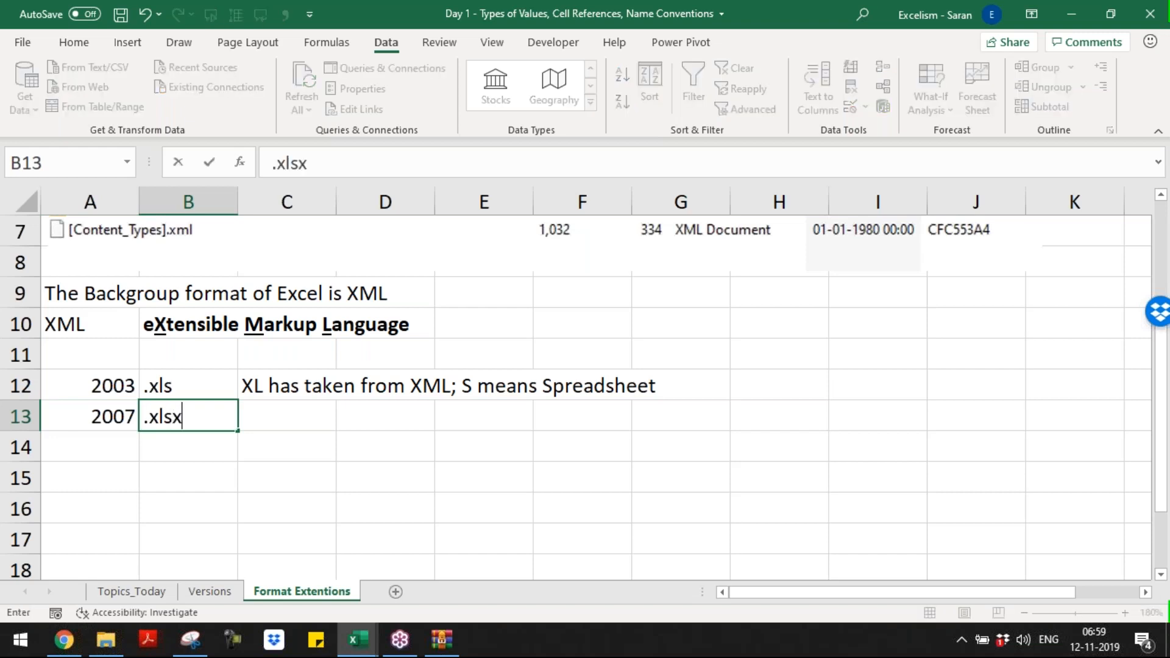
{"action": "key", "text": "Tab"}
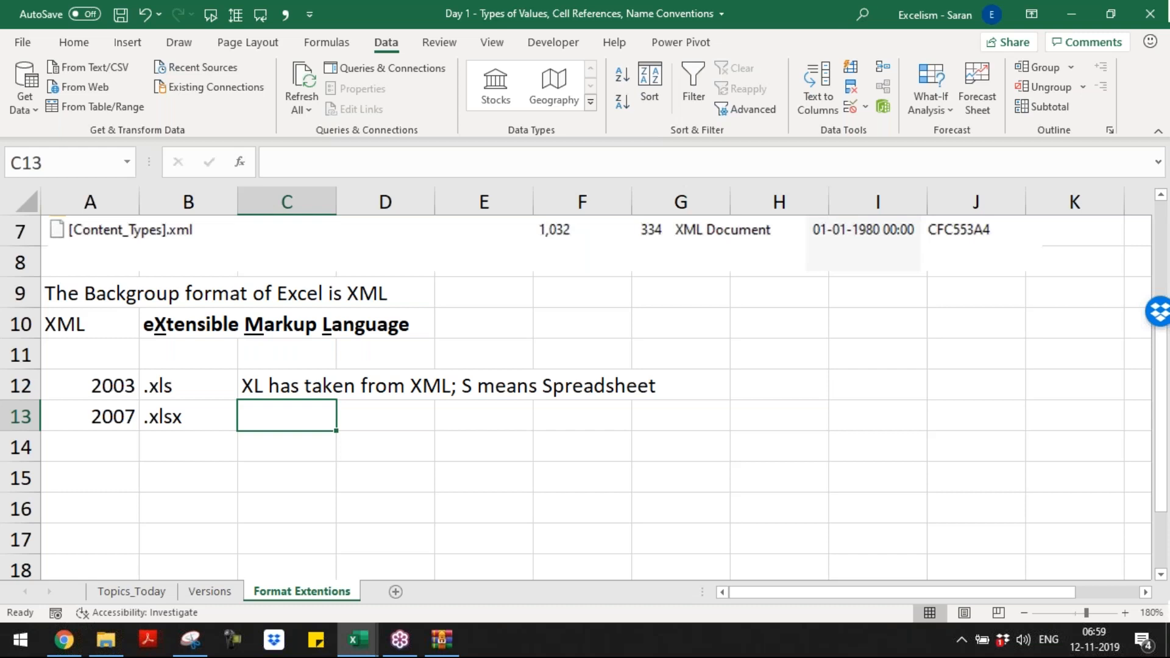
Step: Copy the explanation from C12 into C13 and append "; X means Macro-free"
{"action": "key", "text": "Up"}
{"action": "key", "text": "ctrl+c"}
{"action": "key", "text": "Down"}
{"action": "key", "text": "F2"}
{"action": "key", "text": "ctrl+v"}
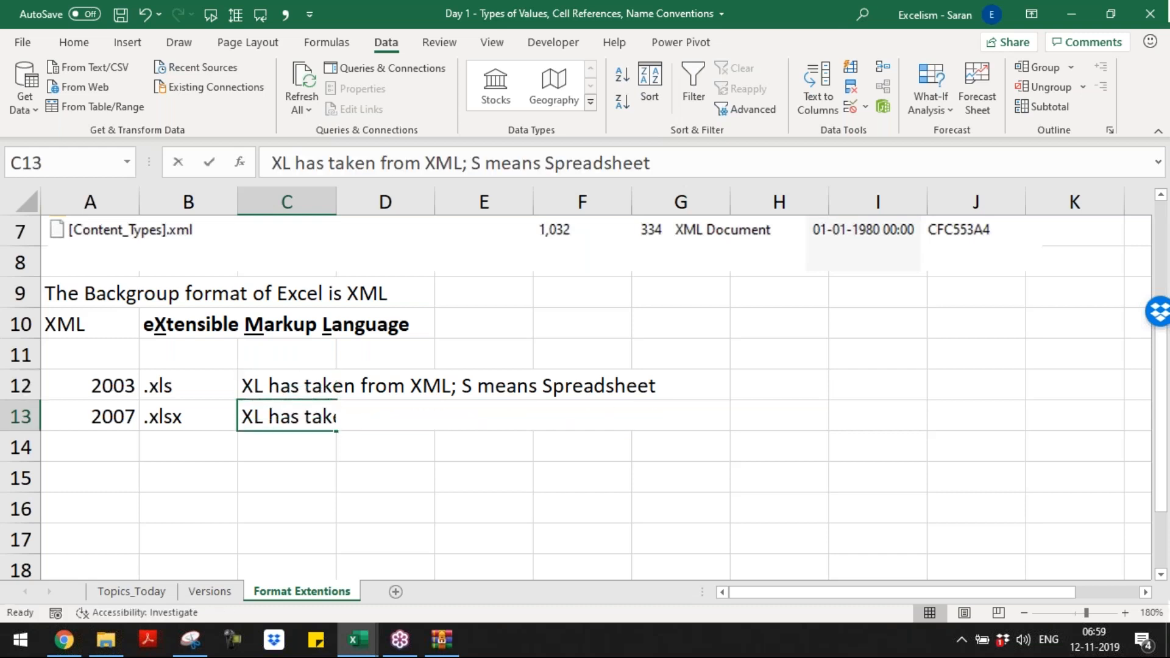
{"action": "type", "text": "; "}
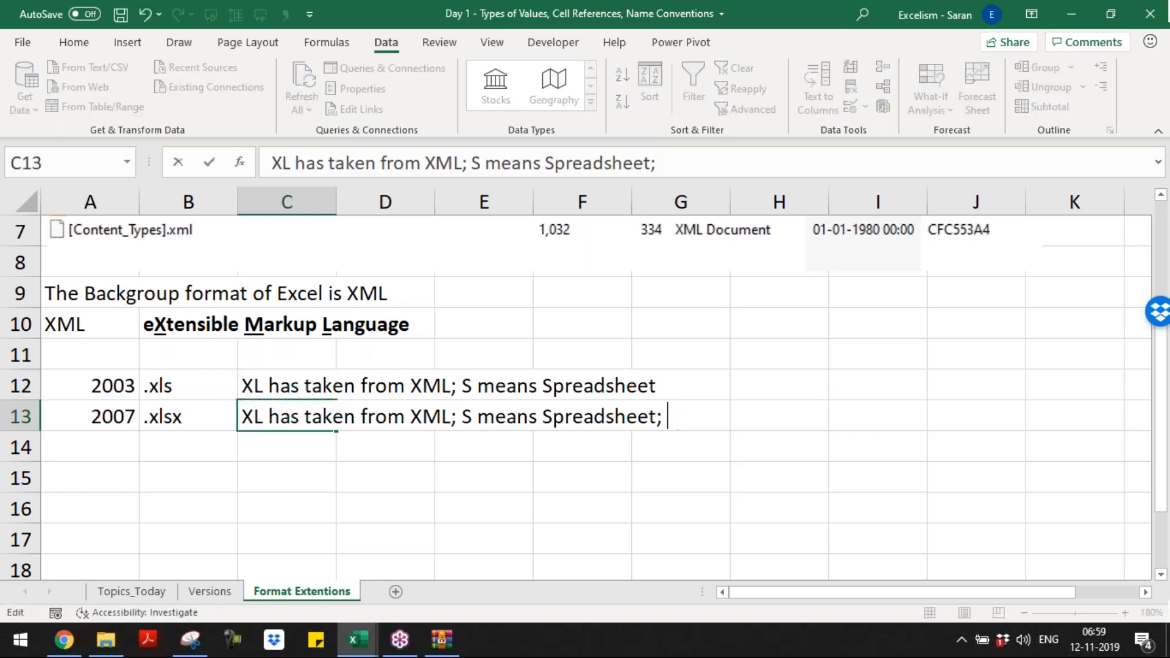
{"action": "type", "text": "X means"}
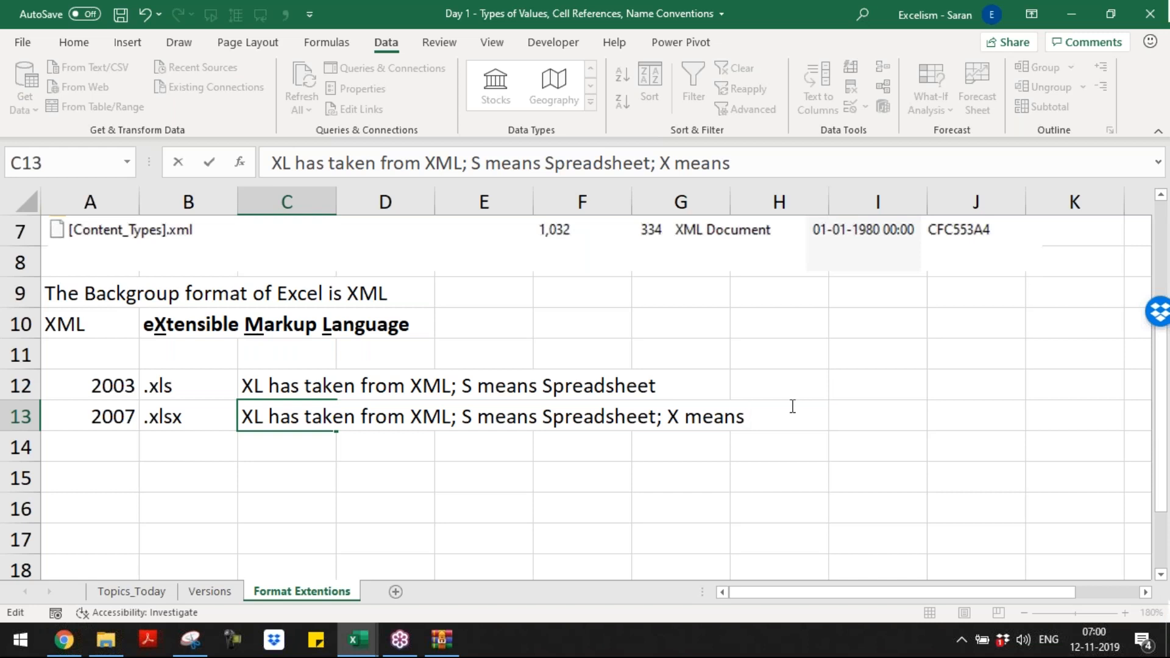
{"action": "type", "text": "Macro-free"}
{"action": "key", "text": "Return"}
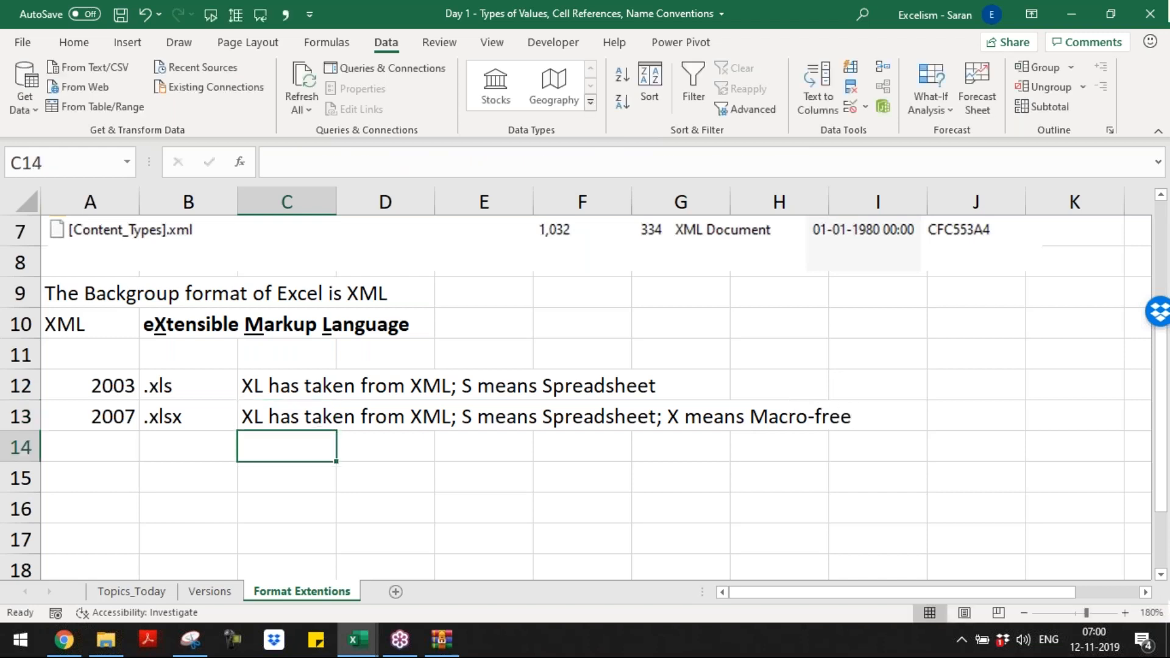
Step: Enter version 2010 in cell A14 and its file extension ".xlsm" in B14
{"action": "key", "text": "Left"}
{"action": "key", "text": "Left"}
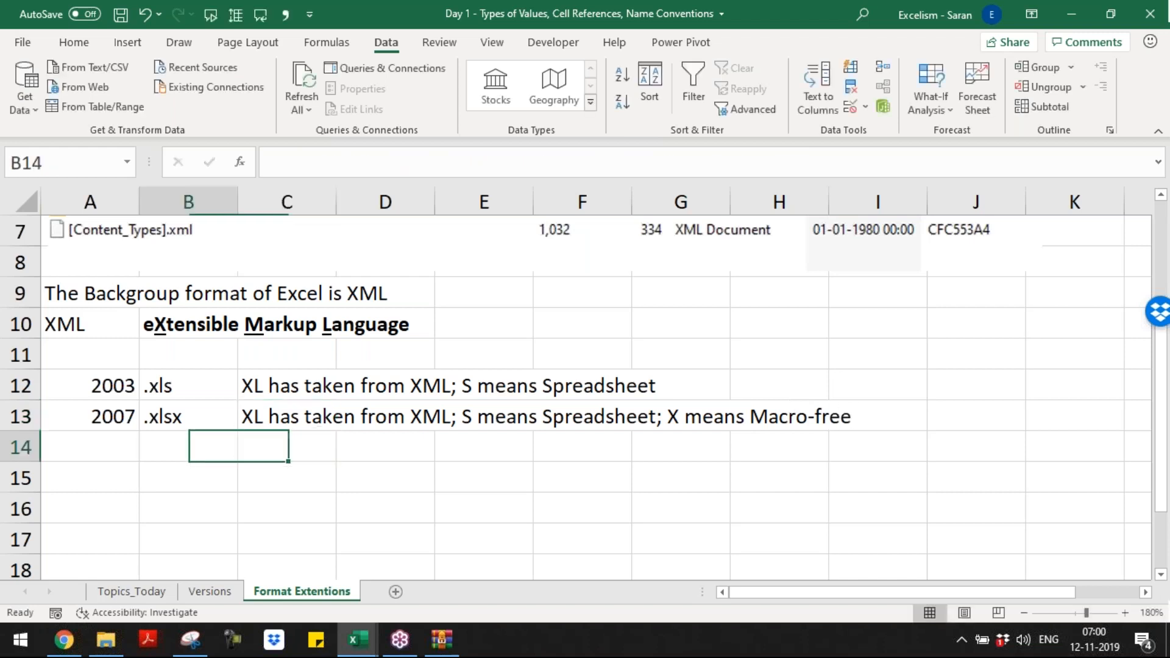
{"action": "type", "text": "2010"}
{"action": "key", "text": "Tab"}
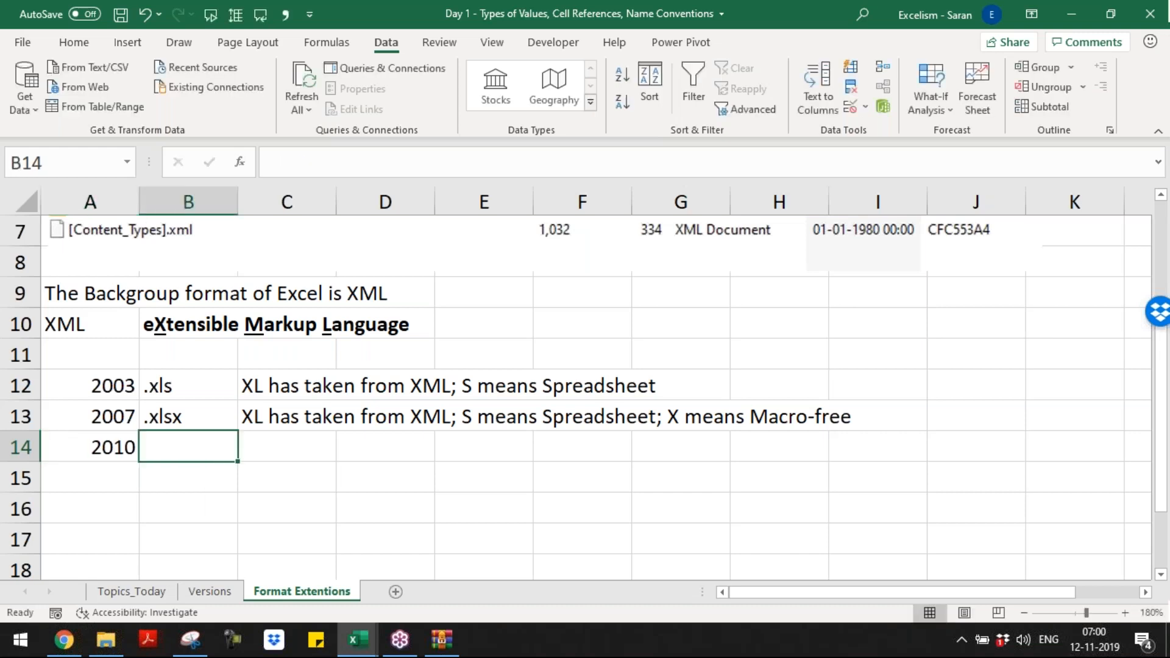
{"action": "type", "text": ".xlsm"}
{"action": "key", "text": "Tab"}
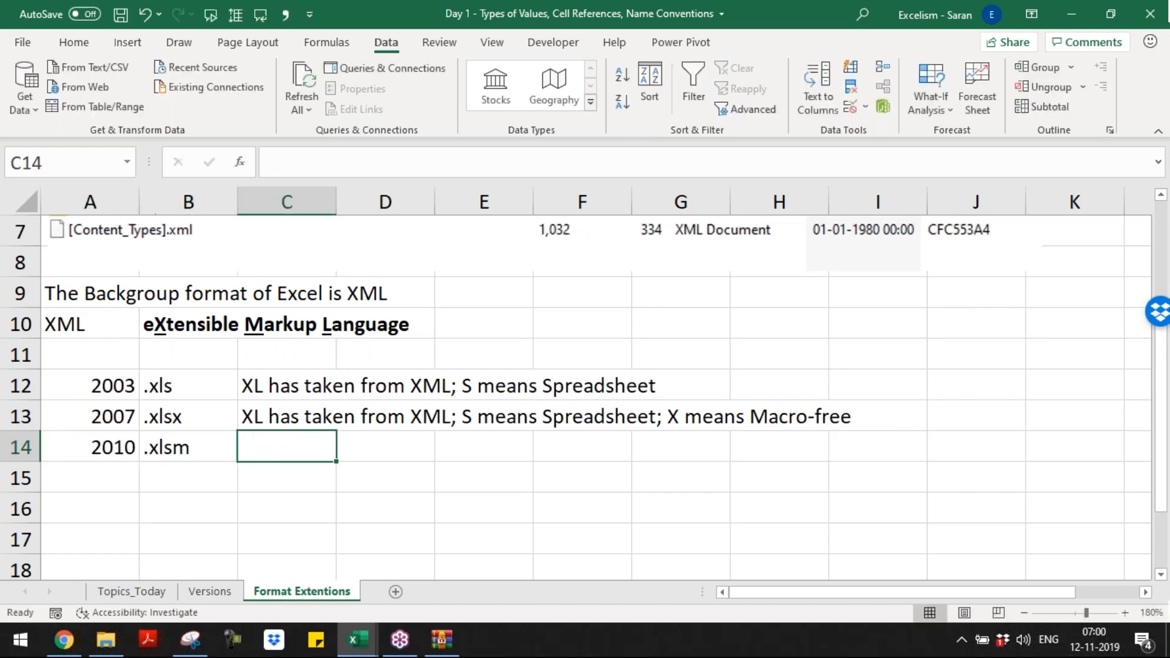
Step: Copy the explanation from C13 into C14 and replace the "X" before "means Macro-free" with "M"
{"action": "key", "text": "Up"}
{"action": "key", "text": "ctrl+c"}
{"action": "key", "text": "Down"}
{"action": "key", "text": "Return"}
{"action": "key", "text": "F2"}
{"action": "key", "text": "ctrl+Left"}
{"action": "key", "text": "ctrl+Left"}
{"action": "key", "text": "ctrl+Left"}
{"action": "key", "text": "ctrl+Left"}
{"action": "key", "text": "shift+Right"}
{"action": "type", "text": "M"}
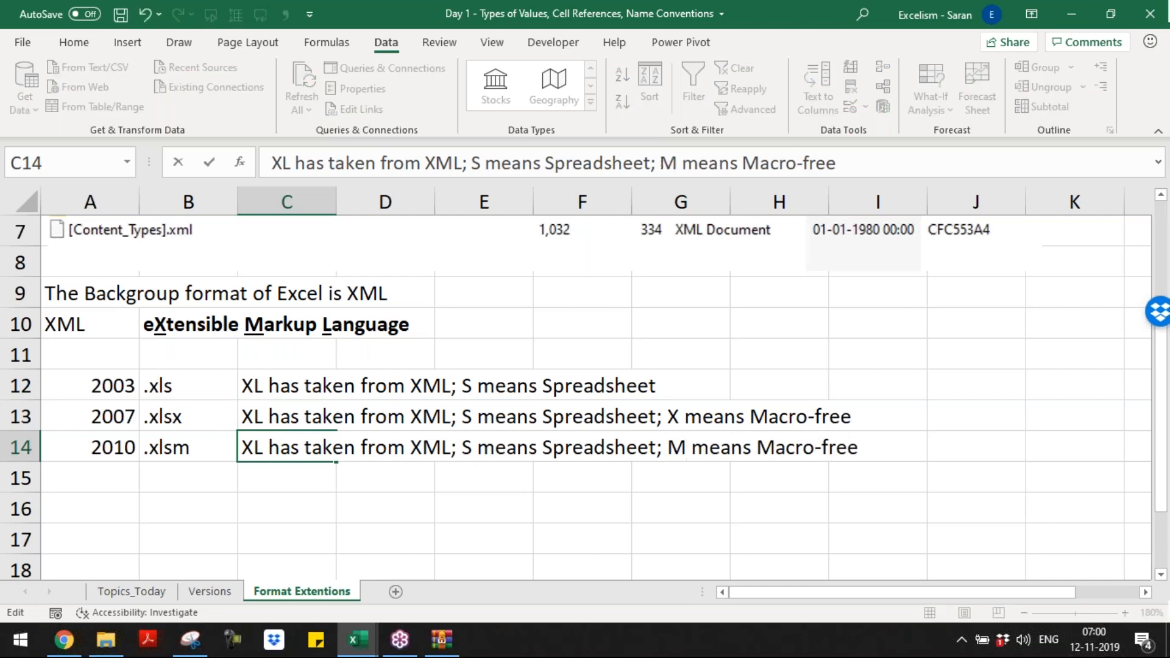
Step: Change the ending of the explanation in C14 to "Macro-enabled"
{"action": "key", "text": "ctrl+Right"}
{"action": "key", "text": "shift+End"}
{"action": "type", "text": "enabled"}
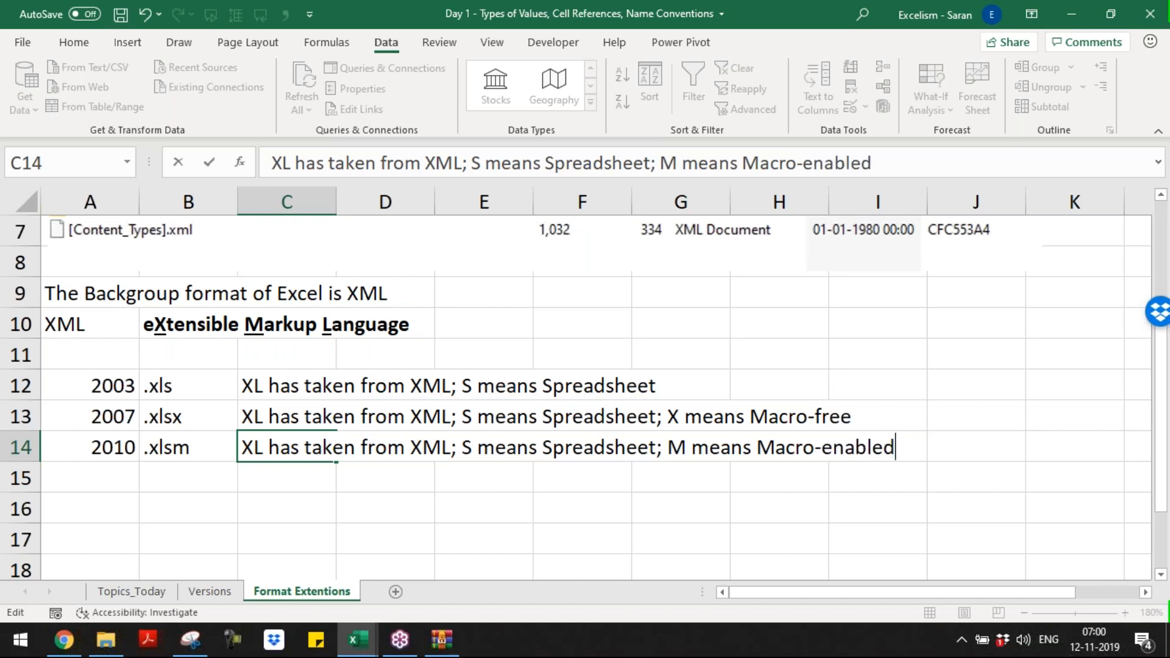
{"action": "key", "text": "Return"}
{"action": "key", "text": "Left"}
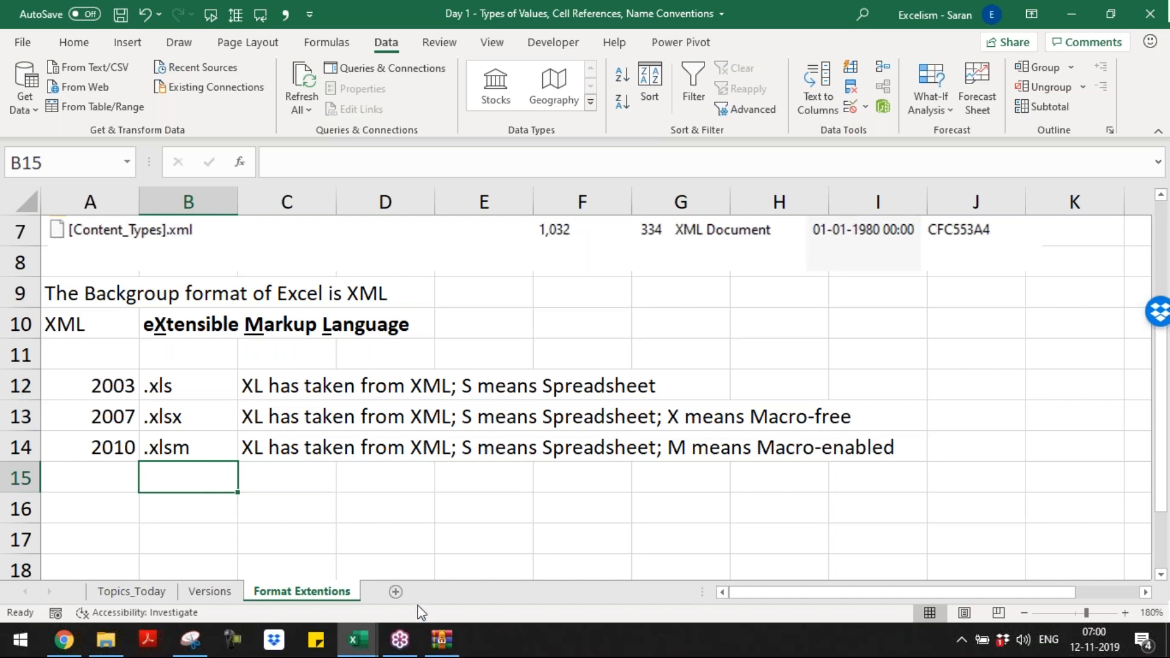
{"action": "key", "text": "Left"}
{"action": "type", "text": "We"}
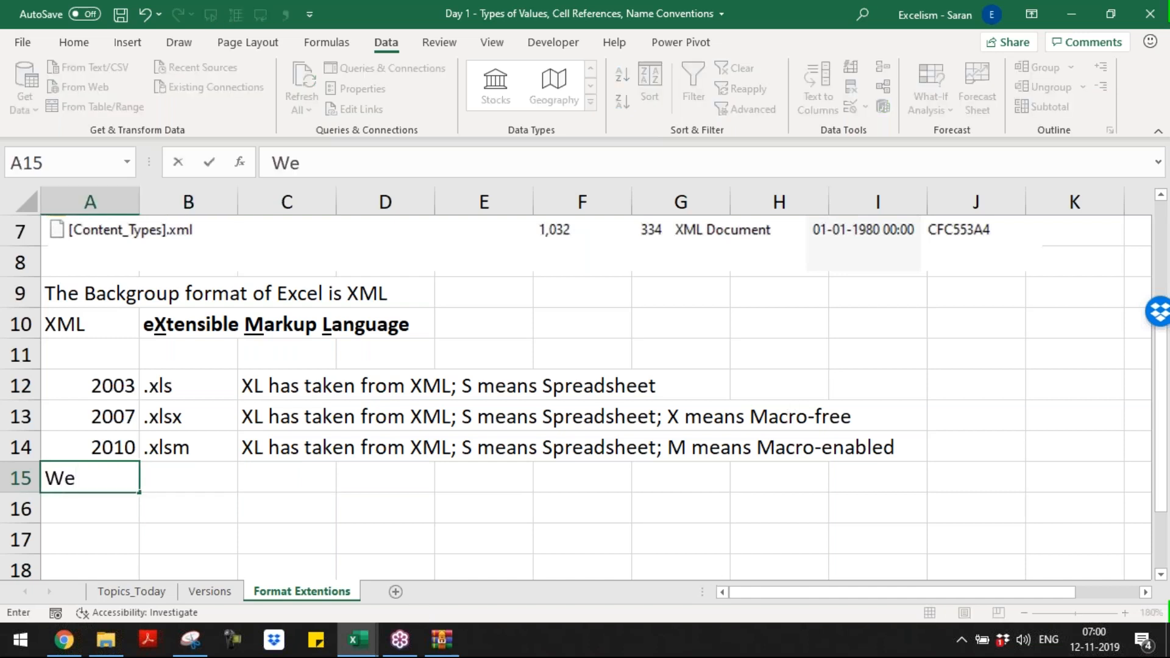
{"action": "key", "text": "BackSpace"}
{"action": "key", "text": "Escape"}
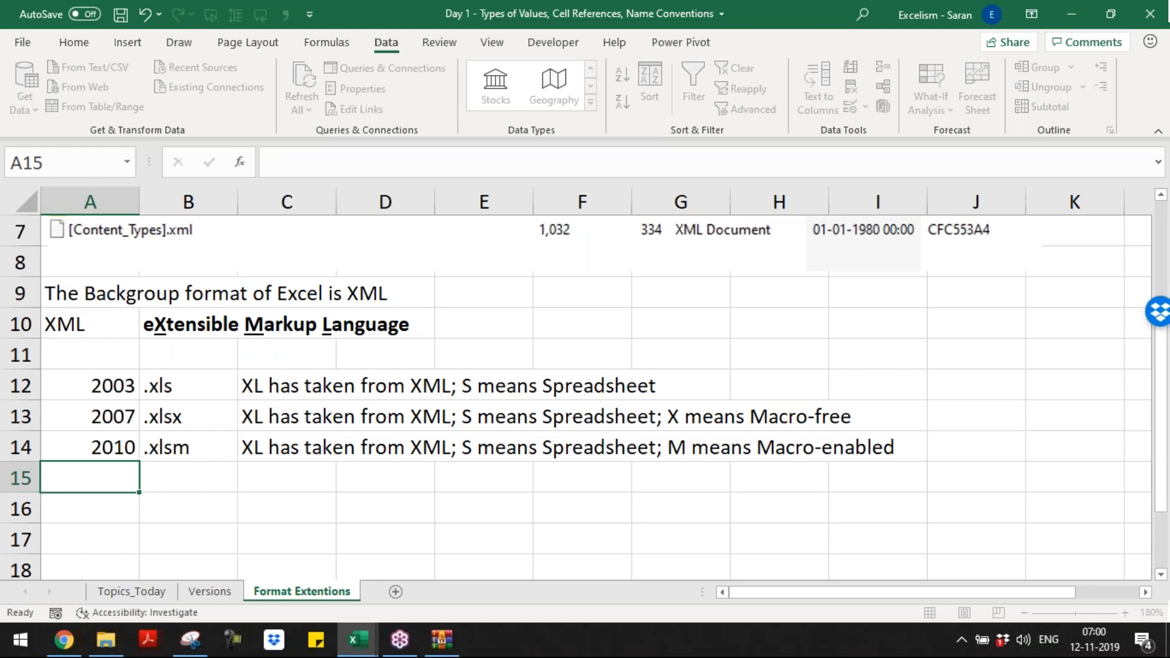
Step: Enter the note "Means we can not store macros in .XLSX format" in cell C15 and save the workbook
{"action": "key", "text": "Right"}
{"action": "key", "text": "Right"}
{"action": "type", "text": "Means w"}
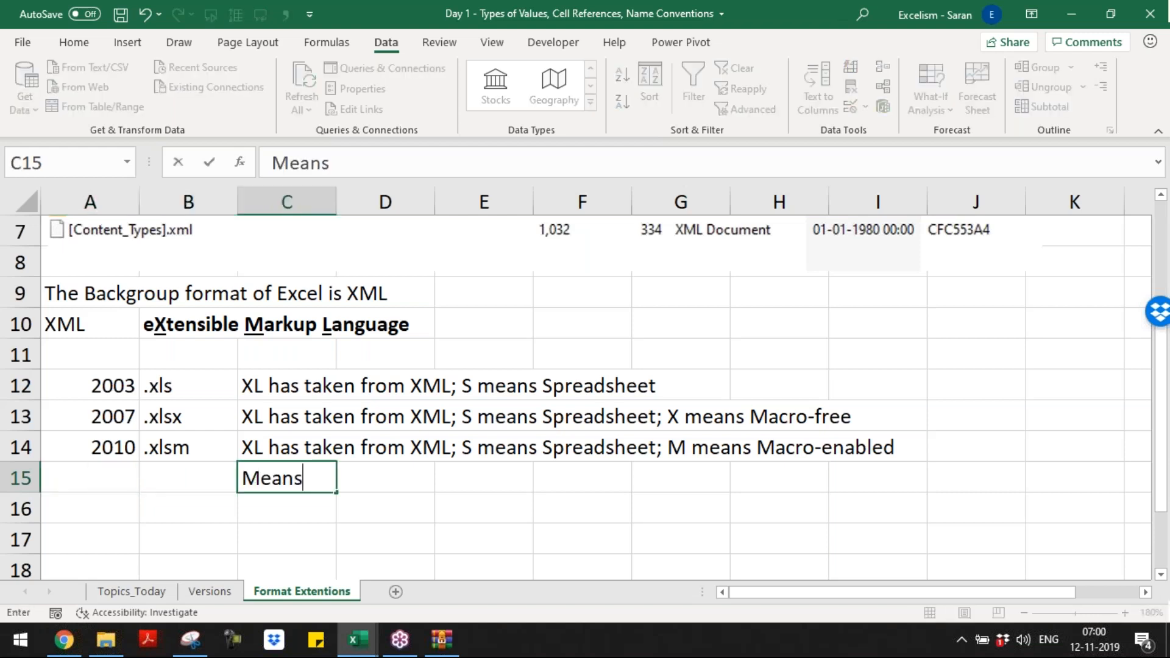
{"action": "key", "text": "BackSpace"}
{"action": "type", "text": "we can not "}
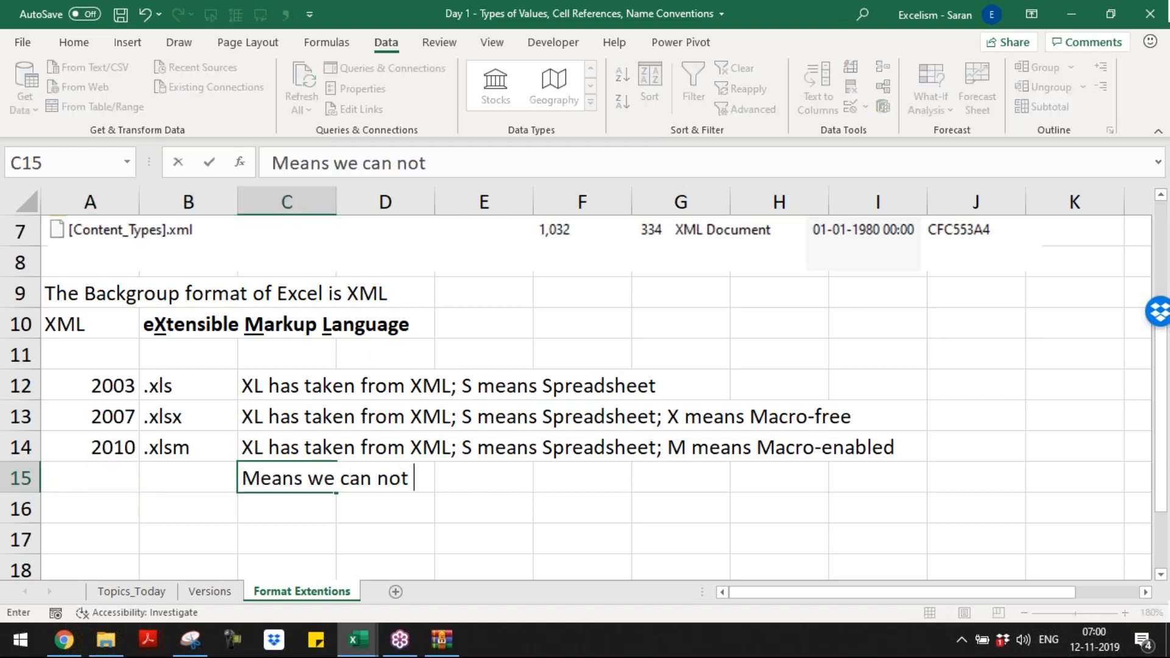
{"action": "type", "text": "store macros in "}
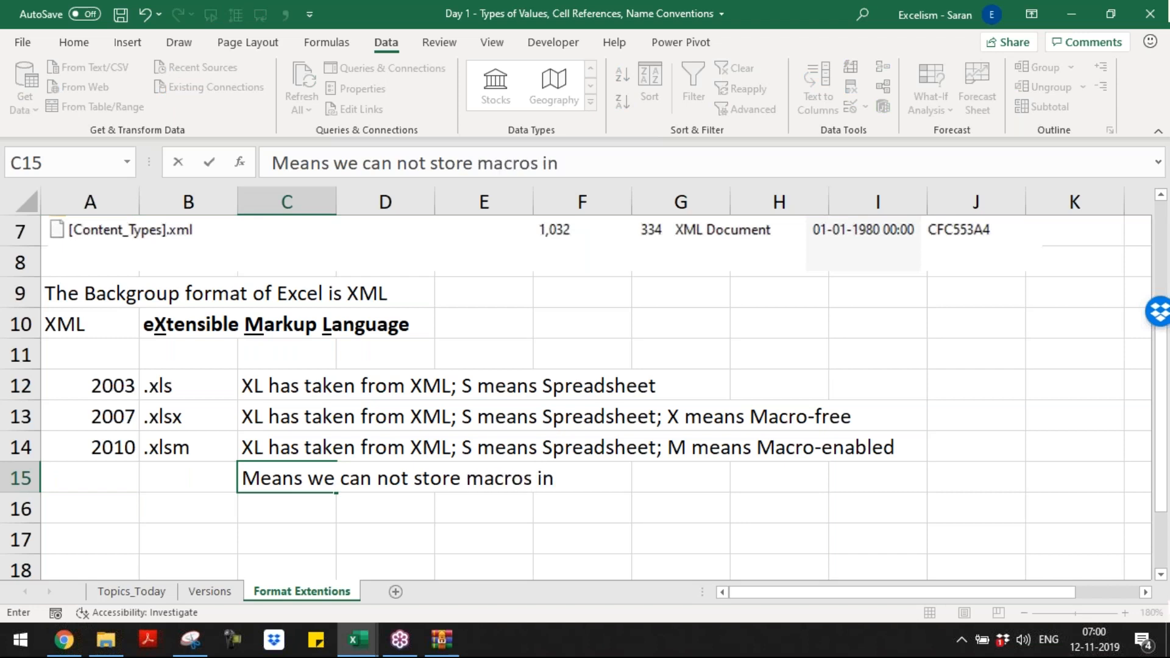
{"action": "type", "text": ".XLSX fo"}
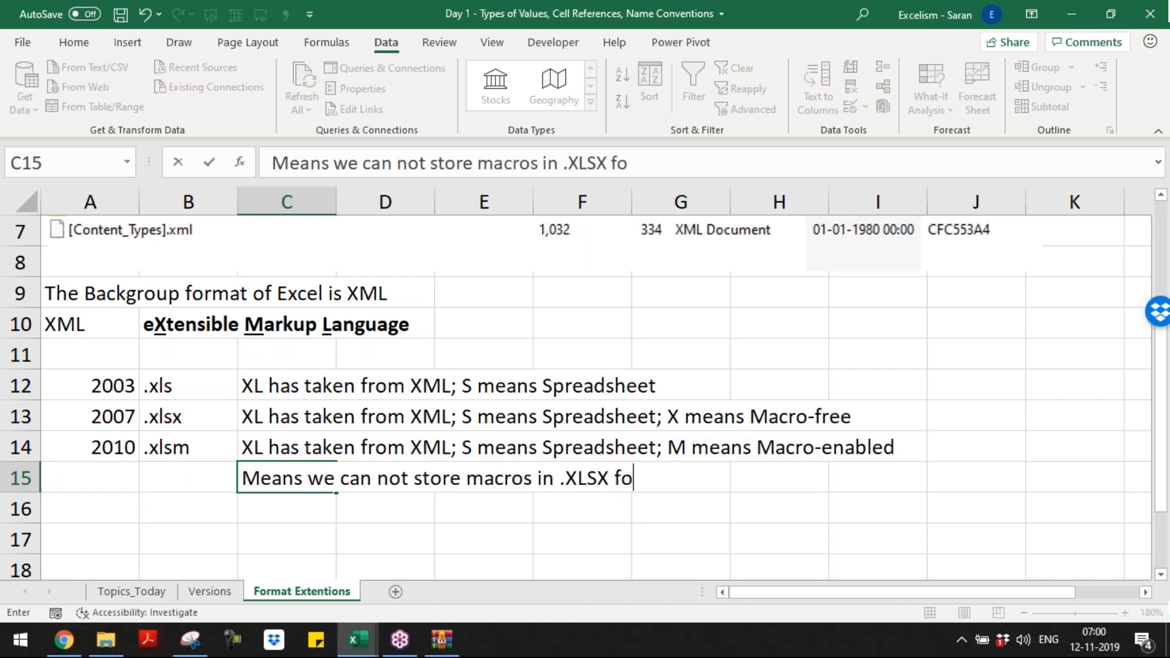
{"action": "type", "text": "rmat"}
{"action": "key", "text": "Return"}
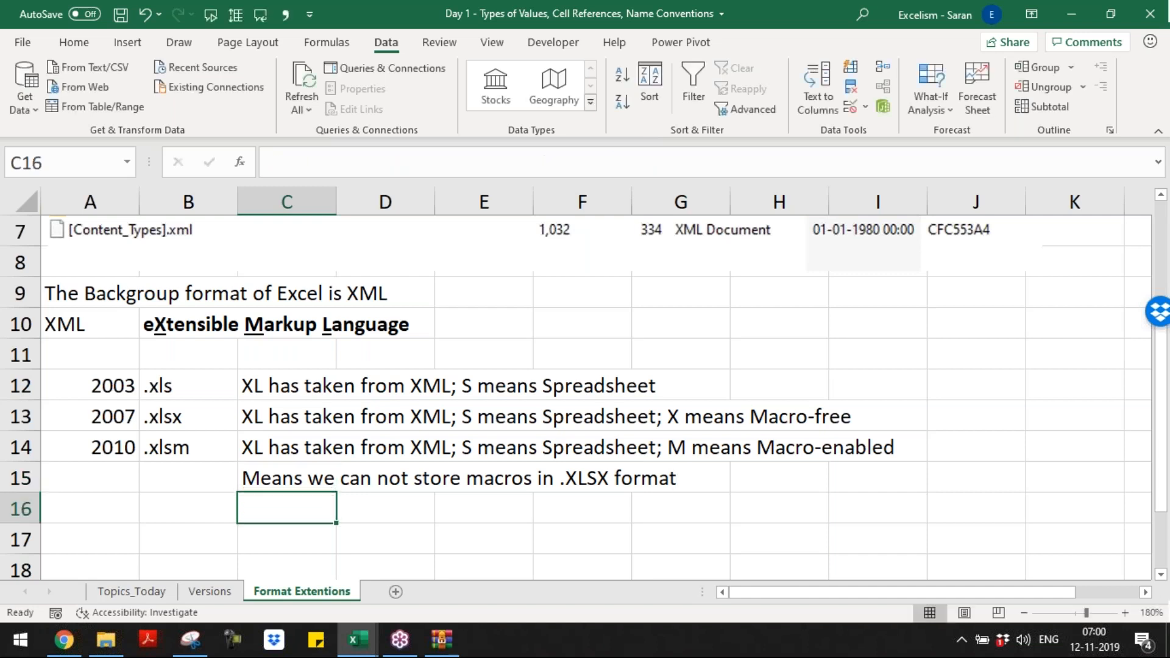
{"action": "key", "text": "ctrl+s"}
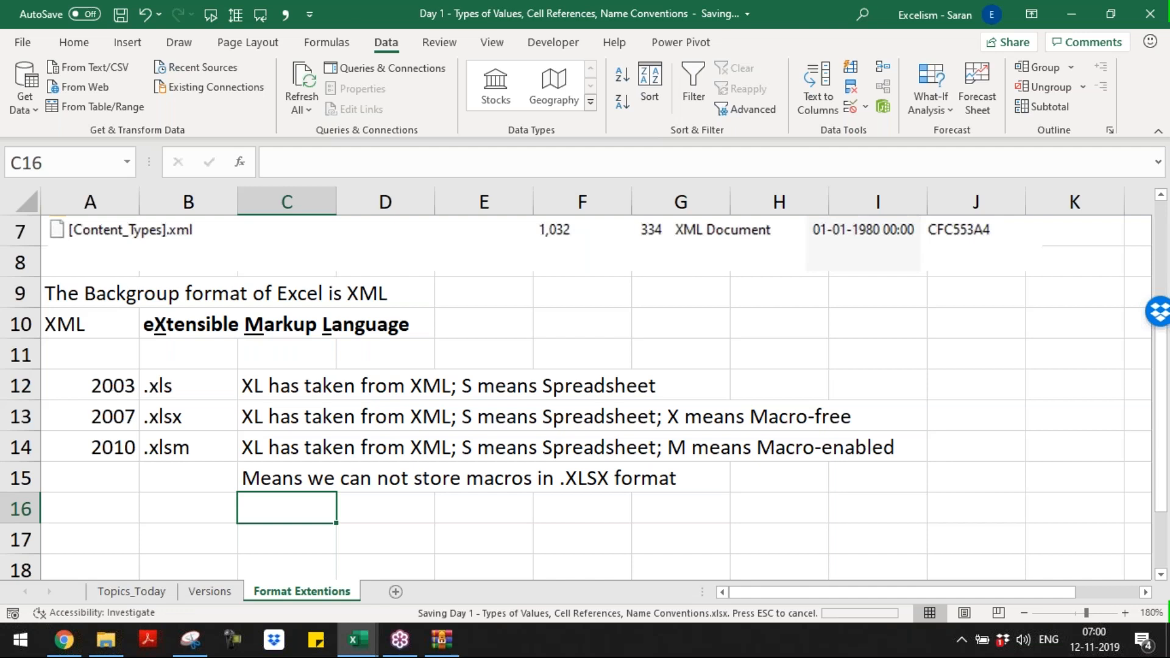
Step: Create a new blank workbook and start recording a macro named Sample1 stored in the Personal Macro Workbook
{"action": "key", "text": "ctrl+n"}
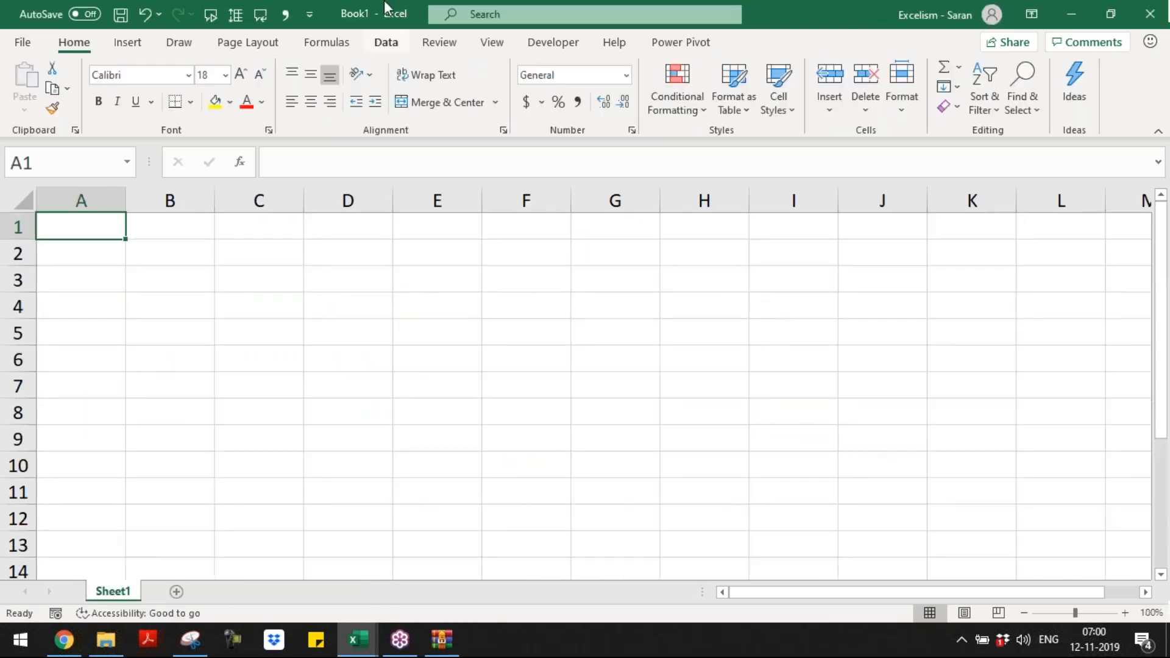
{"action": "left_click", "coordinate": [387, 44]}
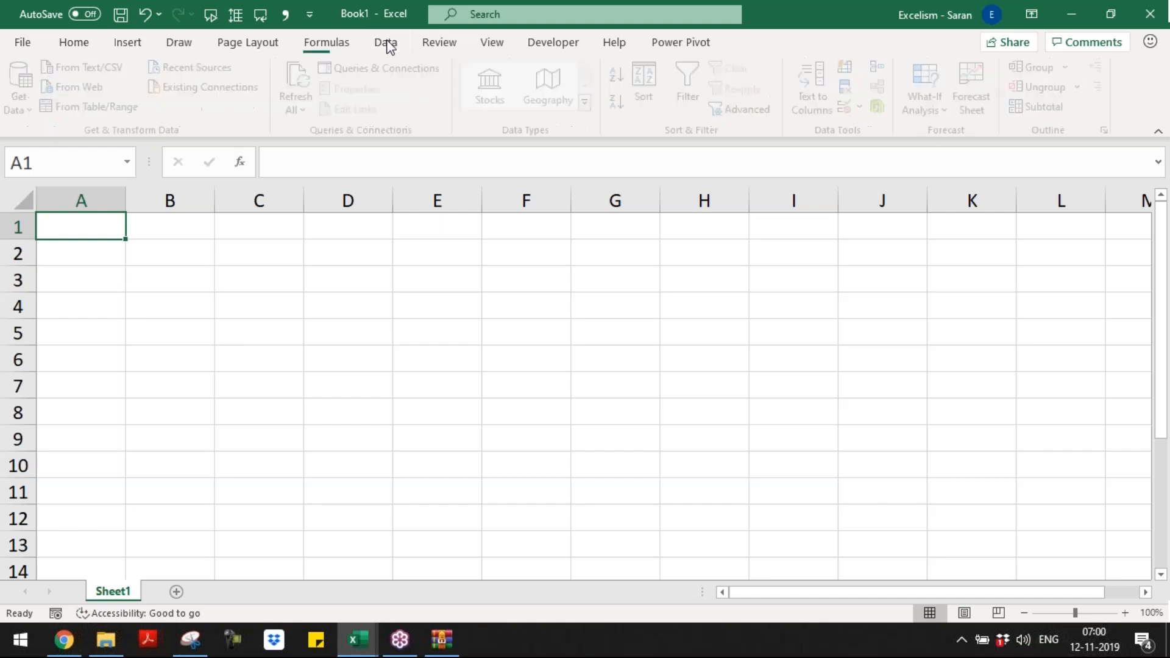
{"action": "left_click", "coordinate": [489, 44]}
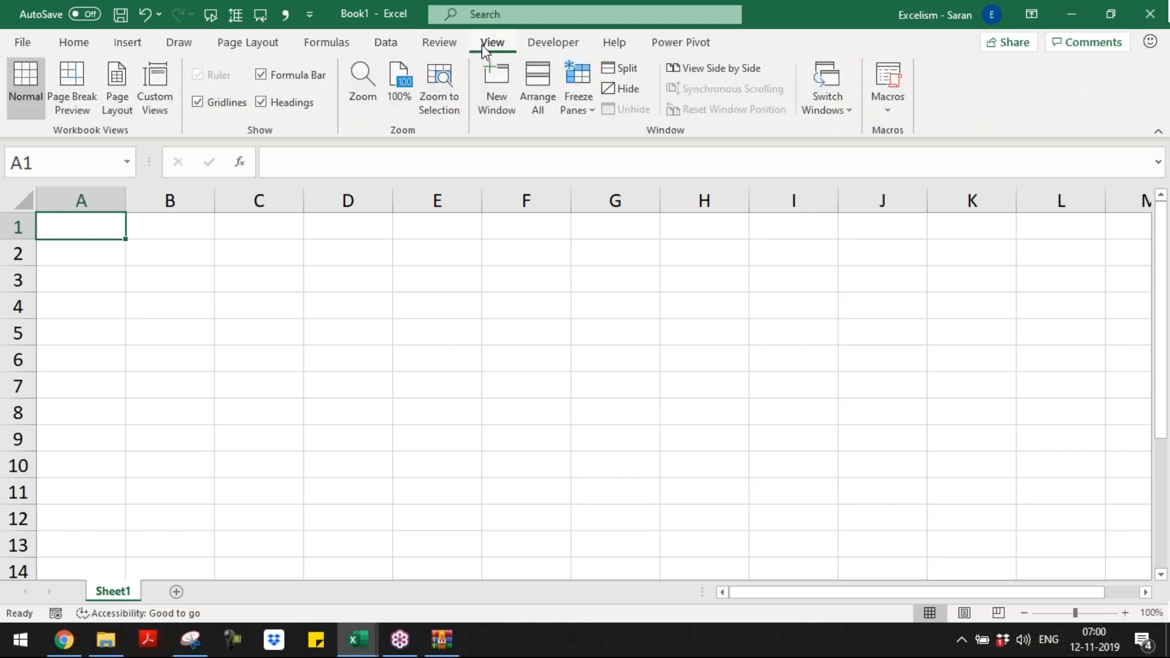
{"action": "left_click", "coordinate": [889, 122]}
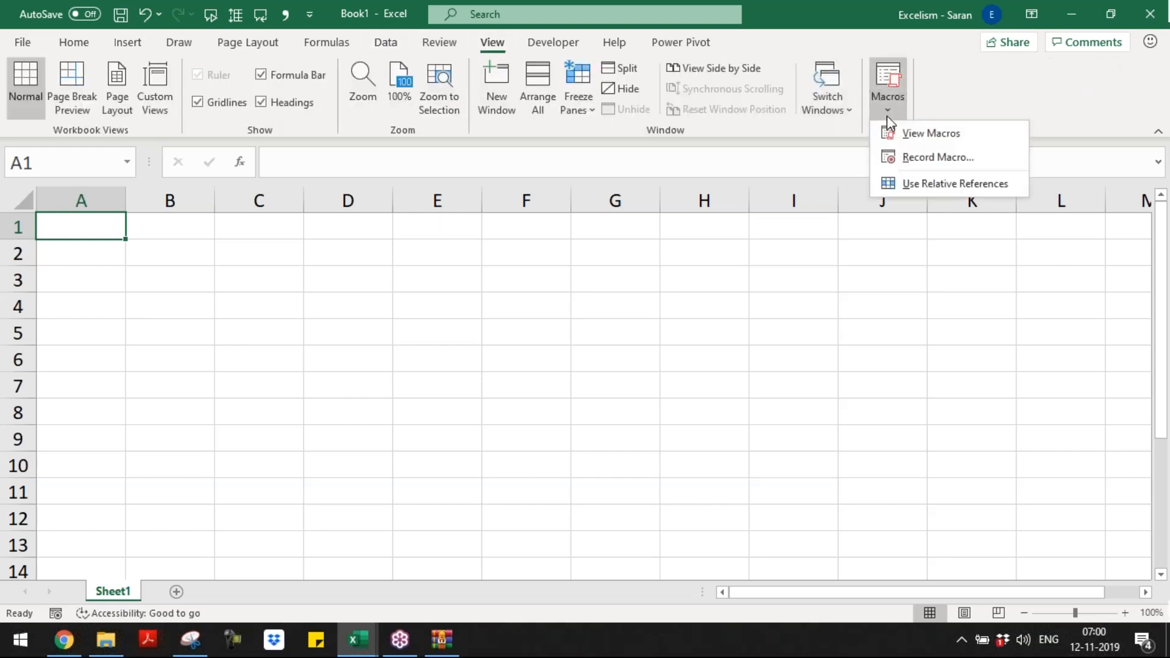
{"action": "left_click", "coordinate": [908, 156]}
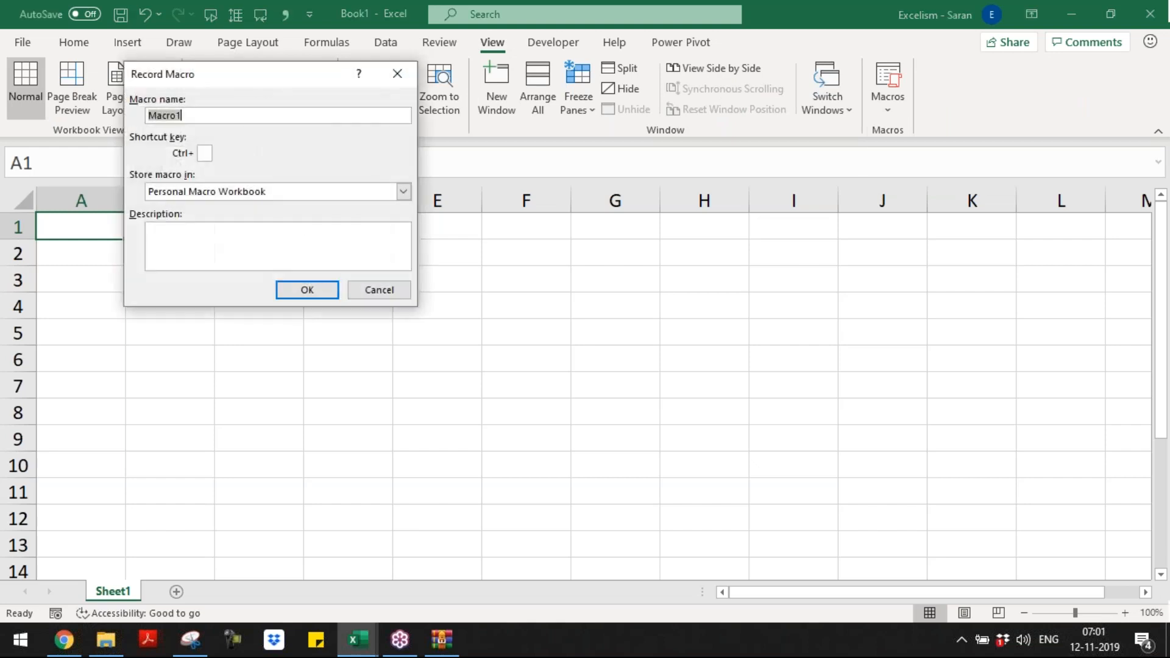
{"action": "type", "text": "Sample1"}
{"action": "key", "text": "Tab"}
{"action": "left_click", "coordinate": [332, 289]}
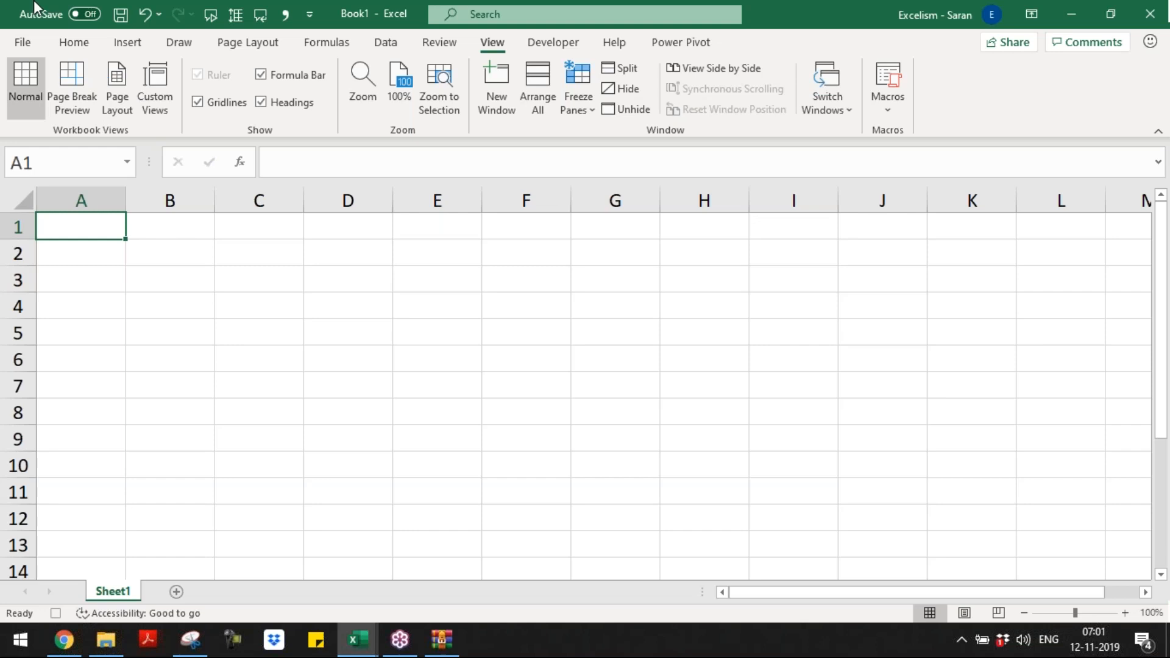
Step: Fill cell A1 with yellow and move to cell B1
{"action": "left_click", "coordinate": [63, 42]}
{"action": "left_click", "coordinate": [216, 102]}
{"action": "key", "text": "Right"}
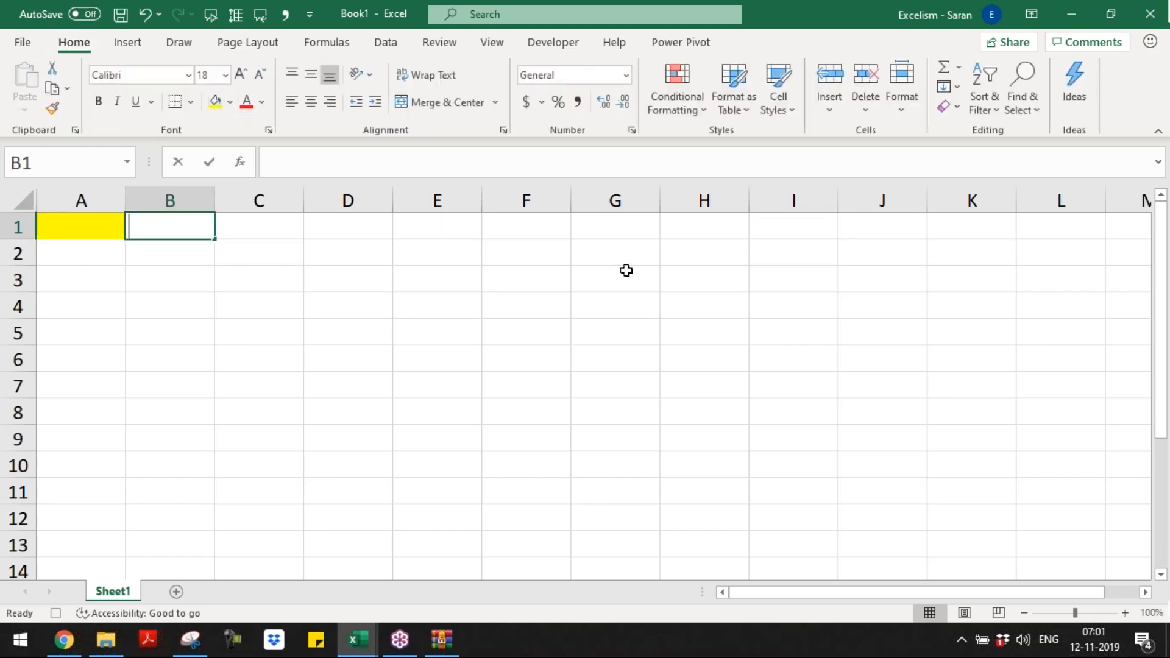
Step: Enter the text "This file is explain the difference b/w .xlsx and .xlsm" in cell B1
{"action": "type", "text": "This file t"}
{"action": "key", "text": "BackSpace"}
{"action": "type", "text": "is explain the "}
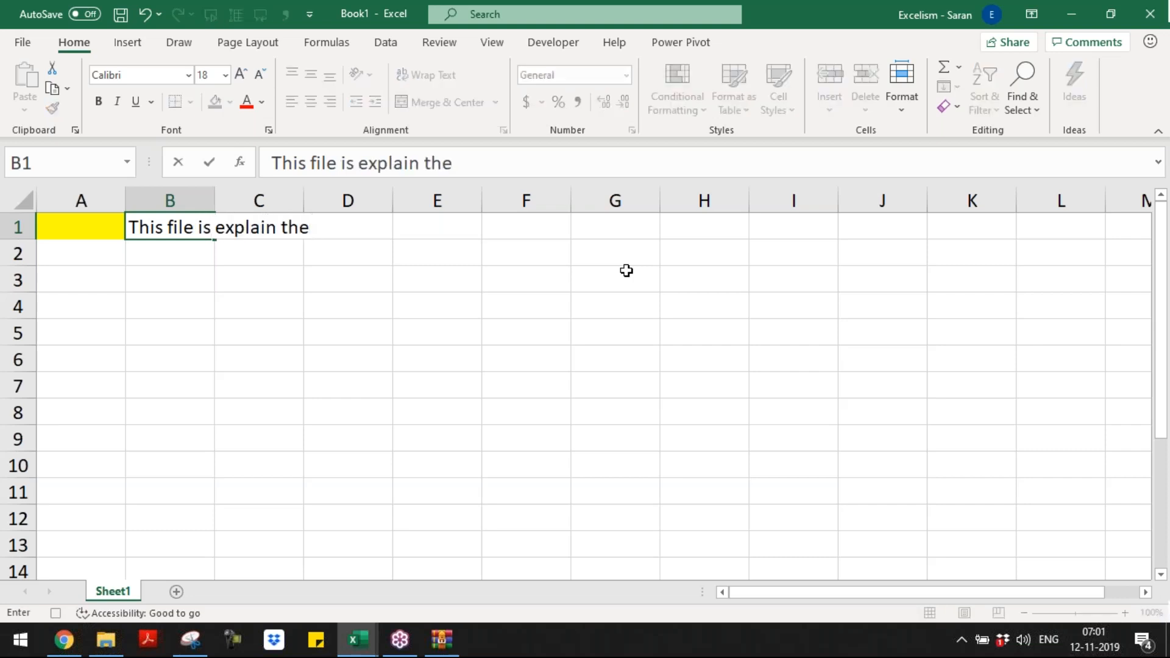
{"action": "type", "text": "difference b"}
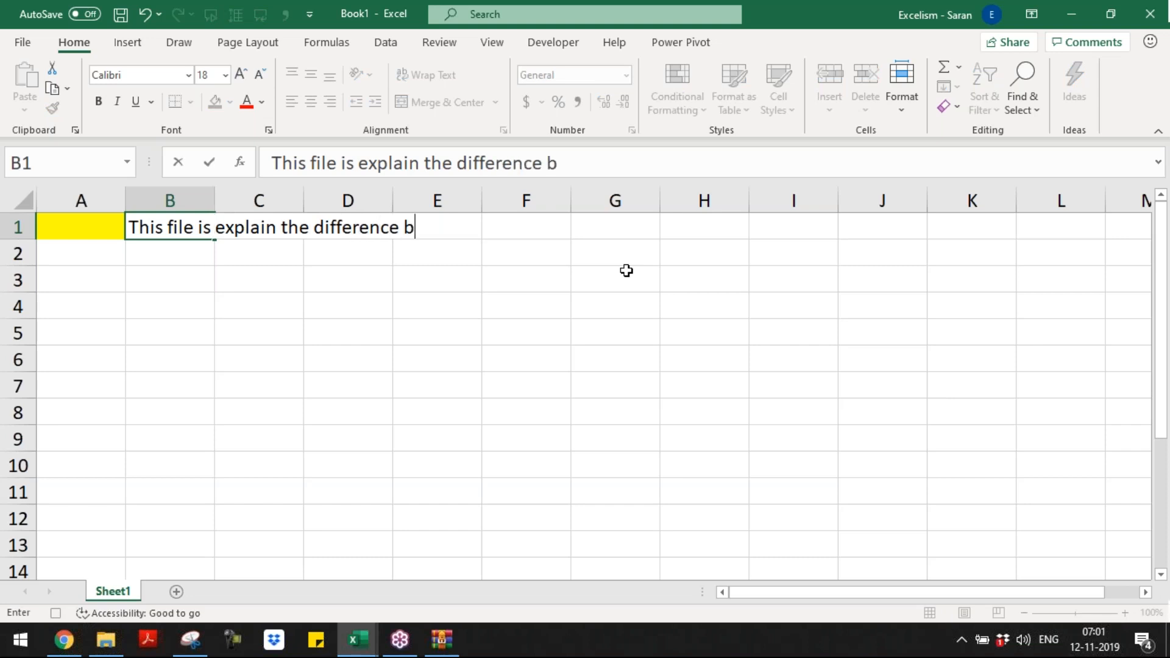
{"action": "type", "text": "/w .xlsx and "}
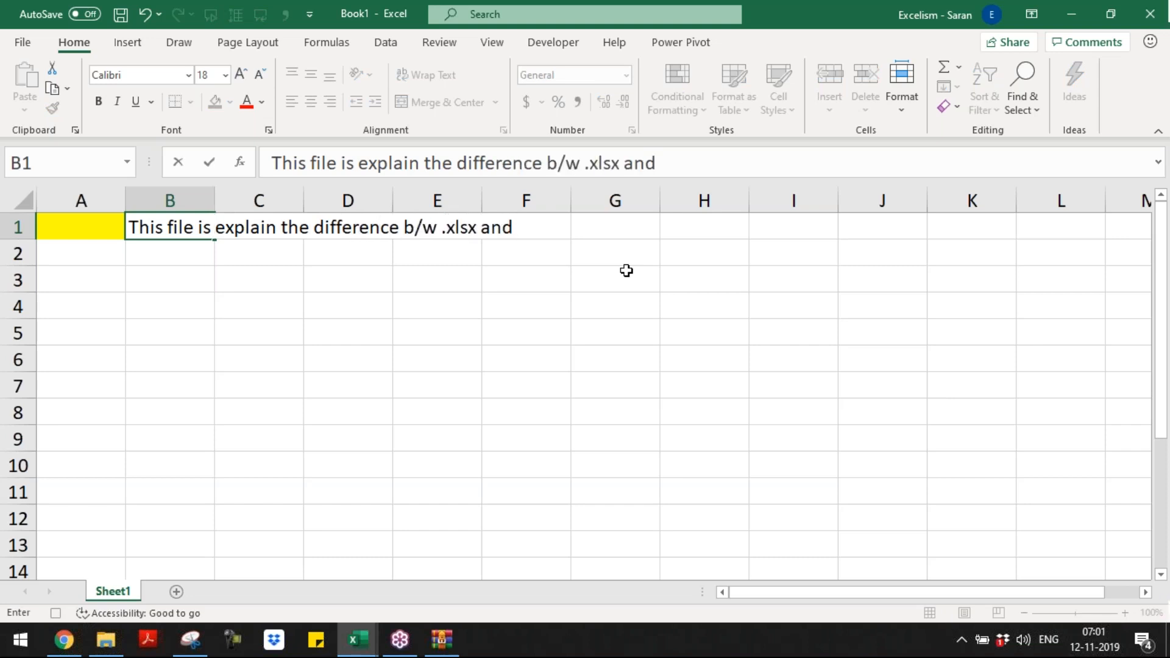
{"action": "type", "text": ".xlsm"}
{"action": "key", "text": "Return"}
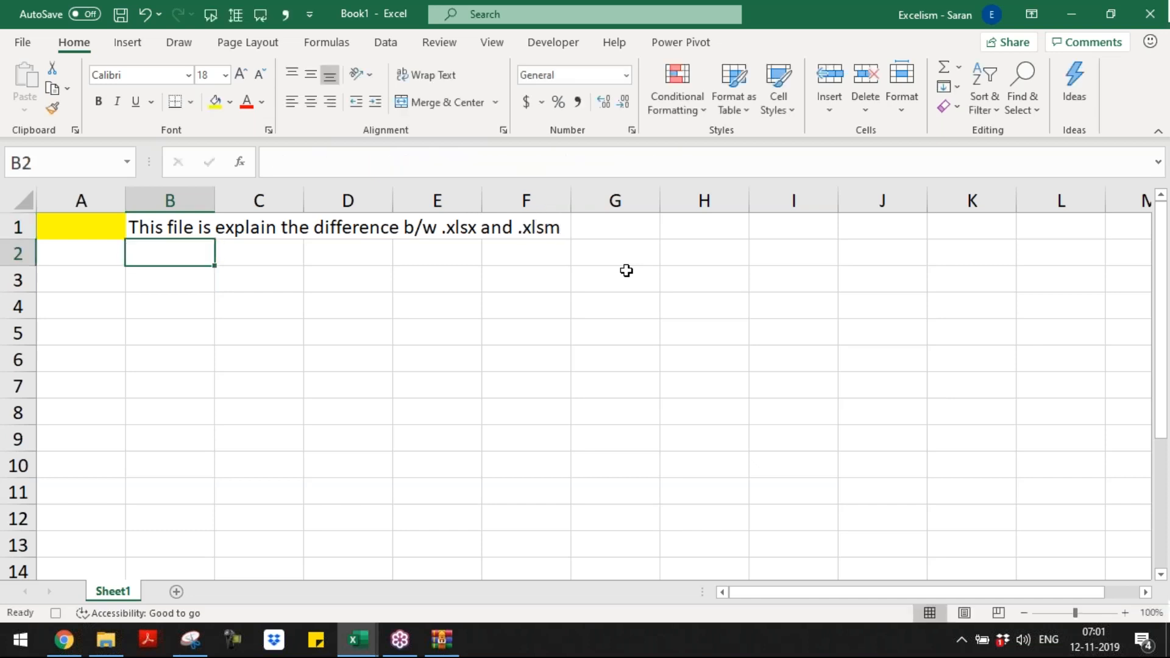
Step: Save the workbook as Book1 in the OneDrive Documents folder and dismiss the AutoSave notice
{"action": "key", "text": "ctrl+s"}
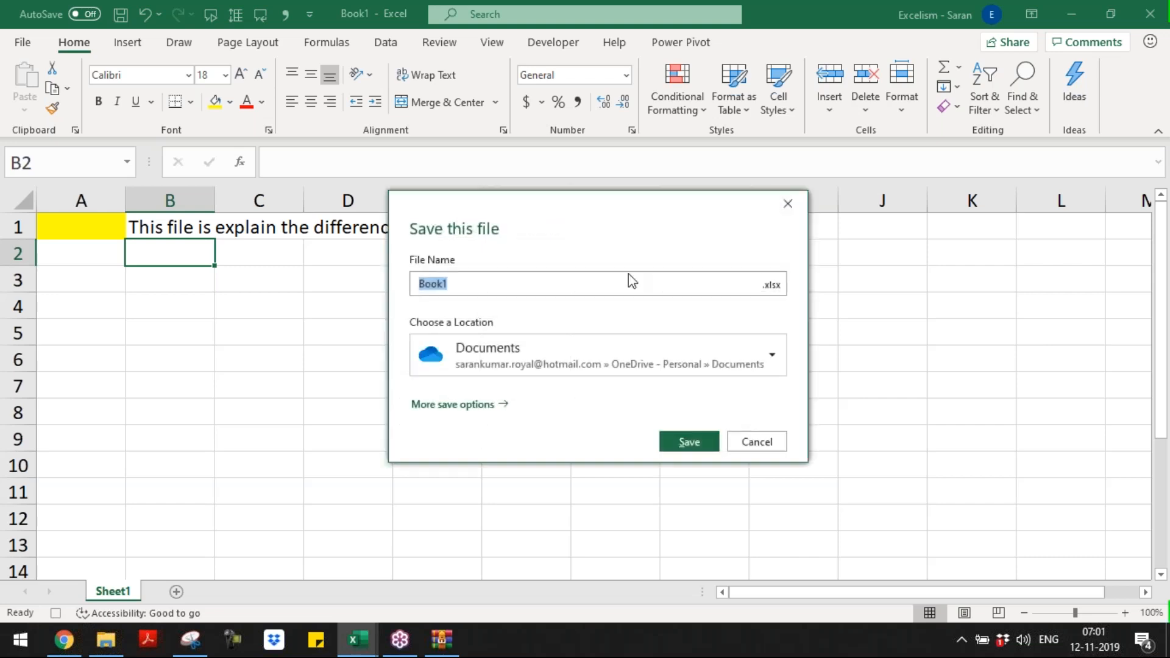
{"action": "left_click", "coordinate": [704, 444]}
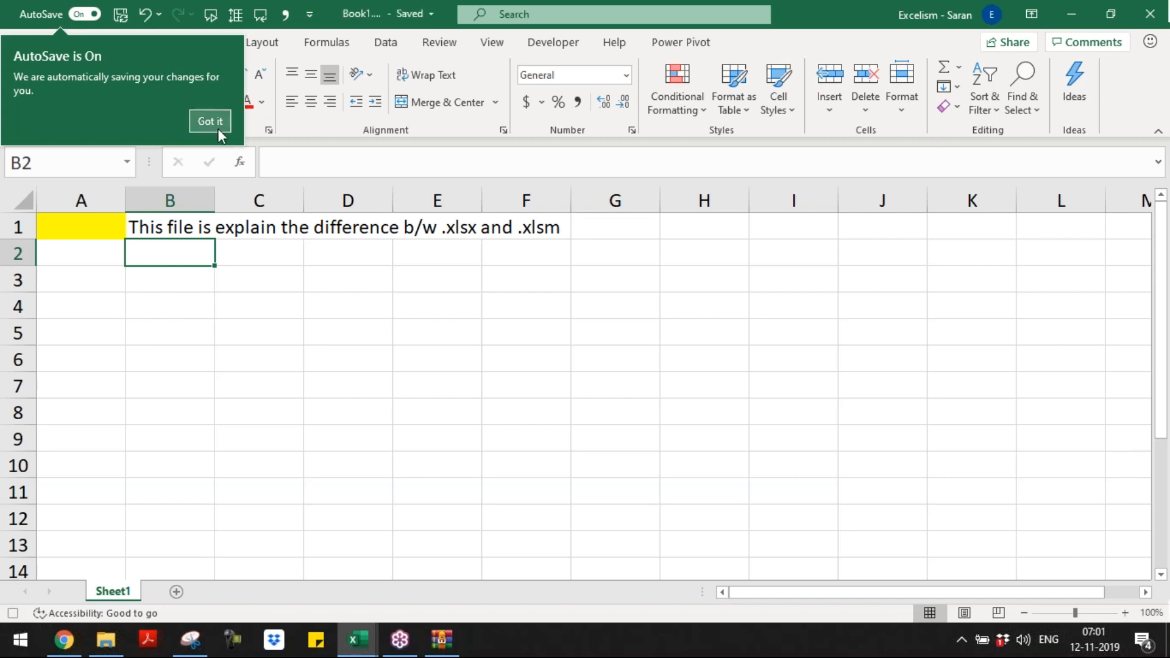
{"action": "left_click", "coordinate": [217, 128]}
{"action": "left_click", "coordinate": [347, 319]}
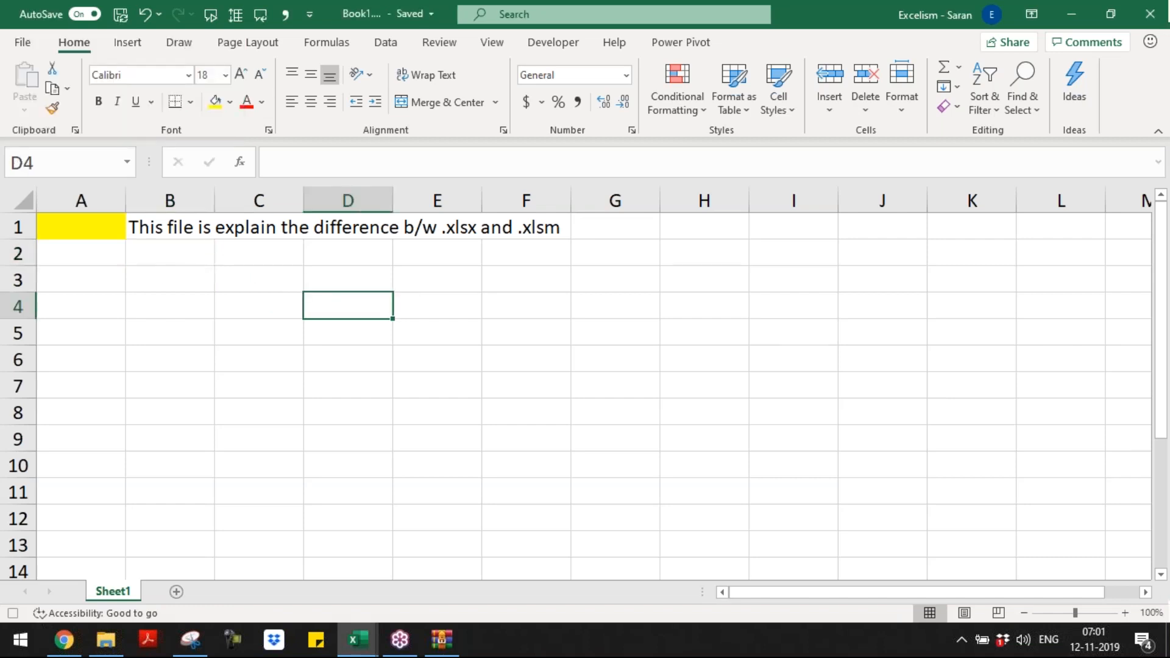
Step: Save a copy of the workbook as Macros.xlsx in the Batch 9 folder
{"action": "key", "text": "F12"}
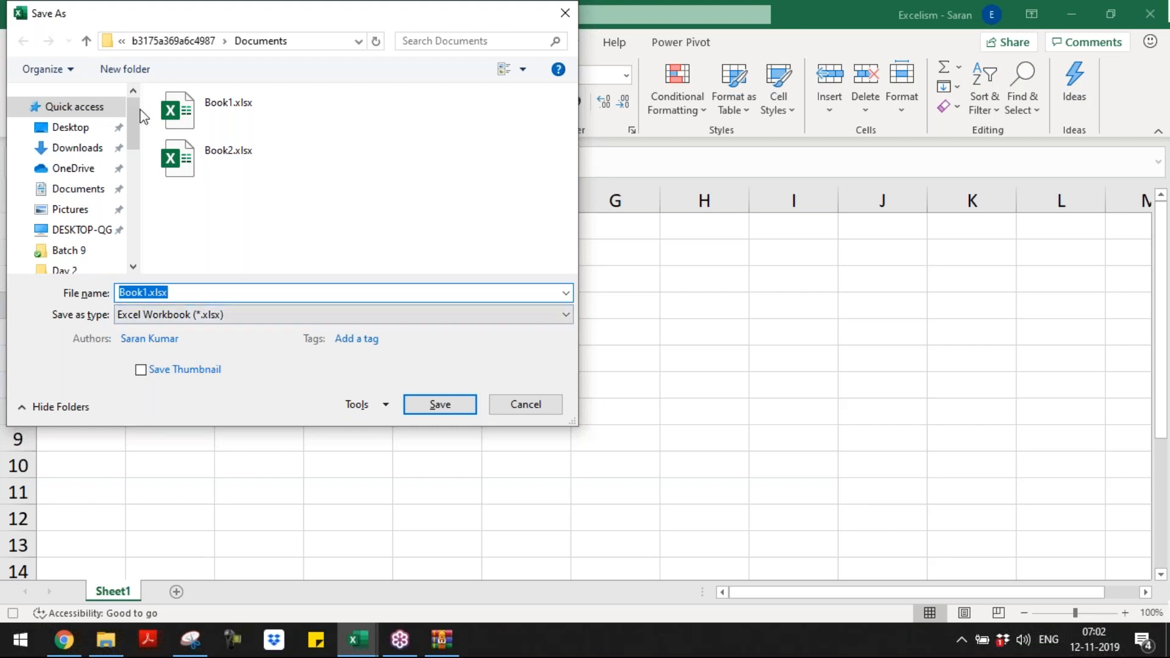
{"action": "left_click", "coordinate": [92, 255]}
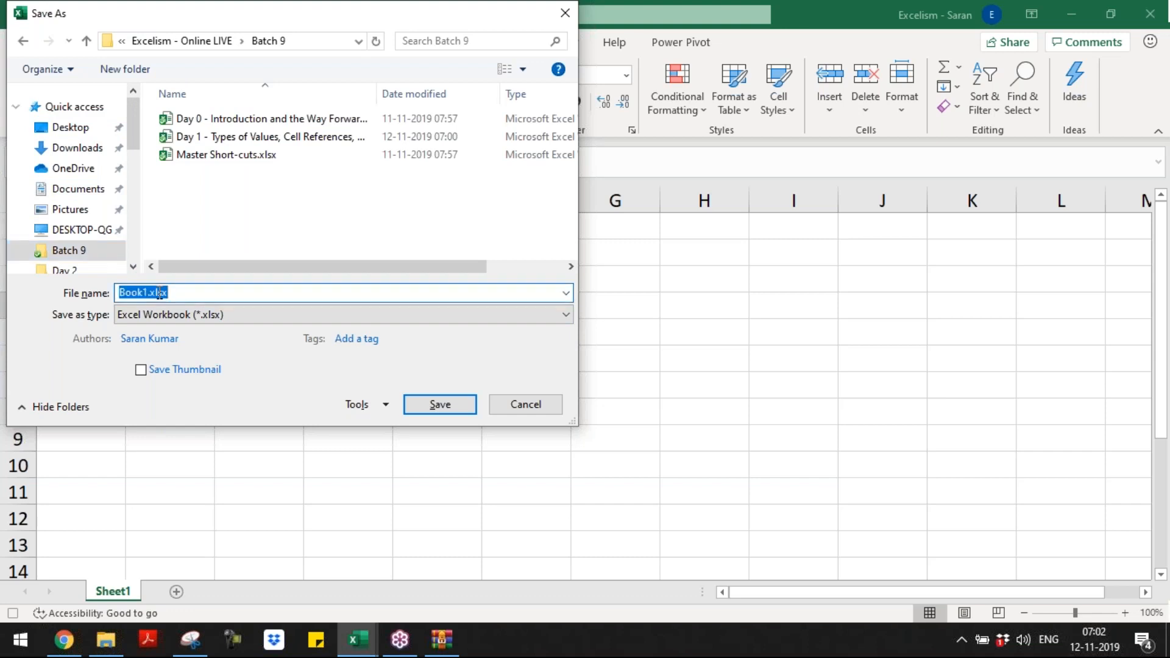
{"action": "type", "text": "Macros"}
{"action": "key", "text": "Return"}
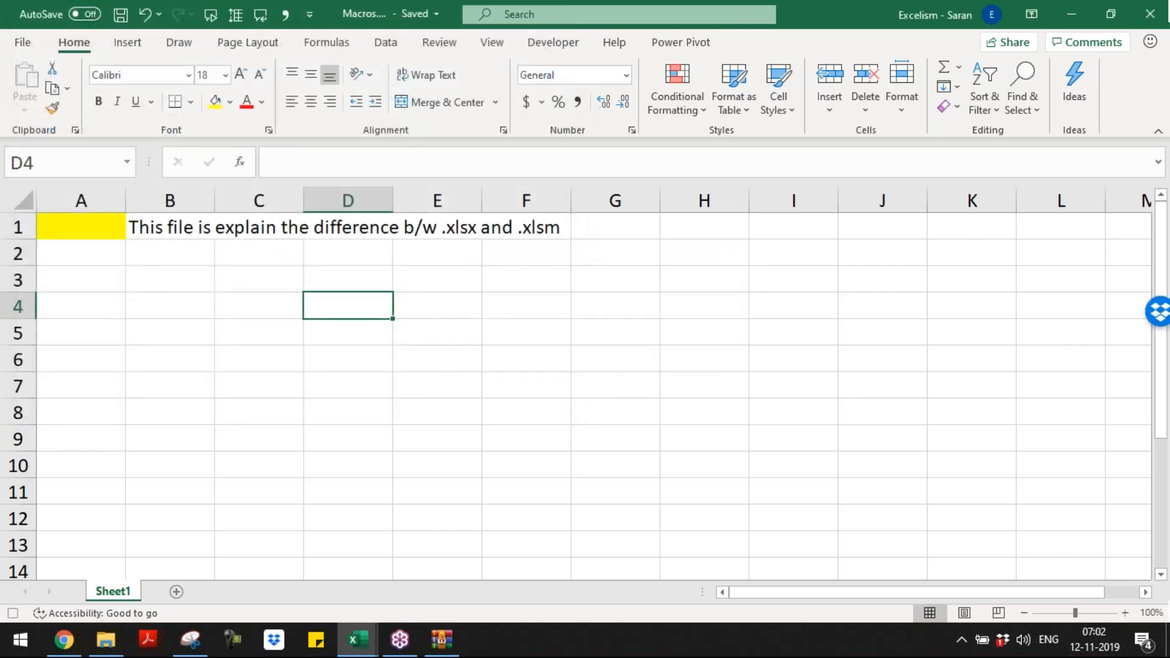
Step: Close the Macros workbook, switch to the Batch 9 folder in File Explorer and reopen Macros.xlsx
{"action": "key", "text": "alt+Tab"}
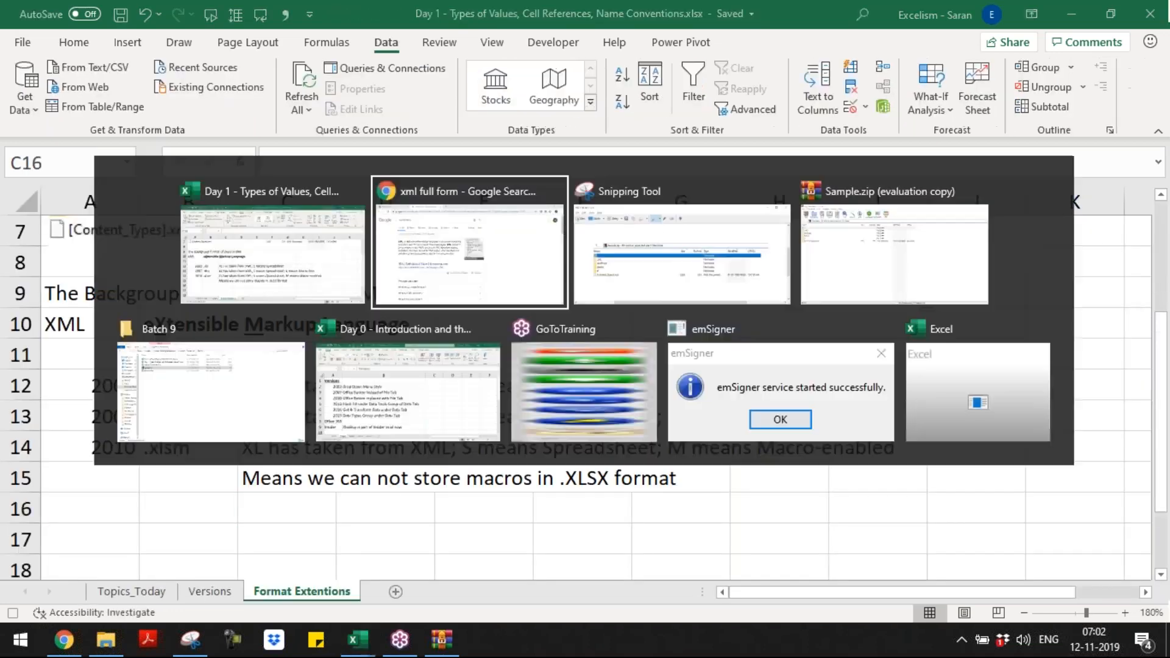
{"action": "key", "text": "Tab"}
{"action": "key", "text": "Tab"}
{"action": "key", "text": "Tab"}
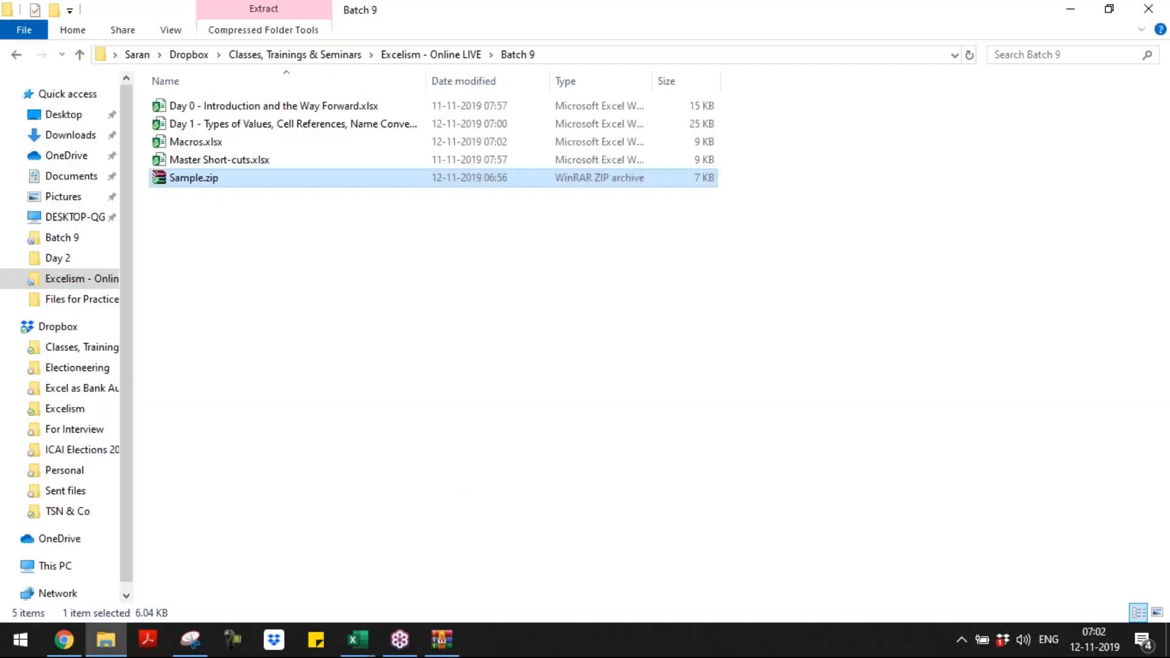
{"action": "key", "text": "Up"}
{"action": "key", "text": "Up"}
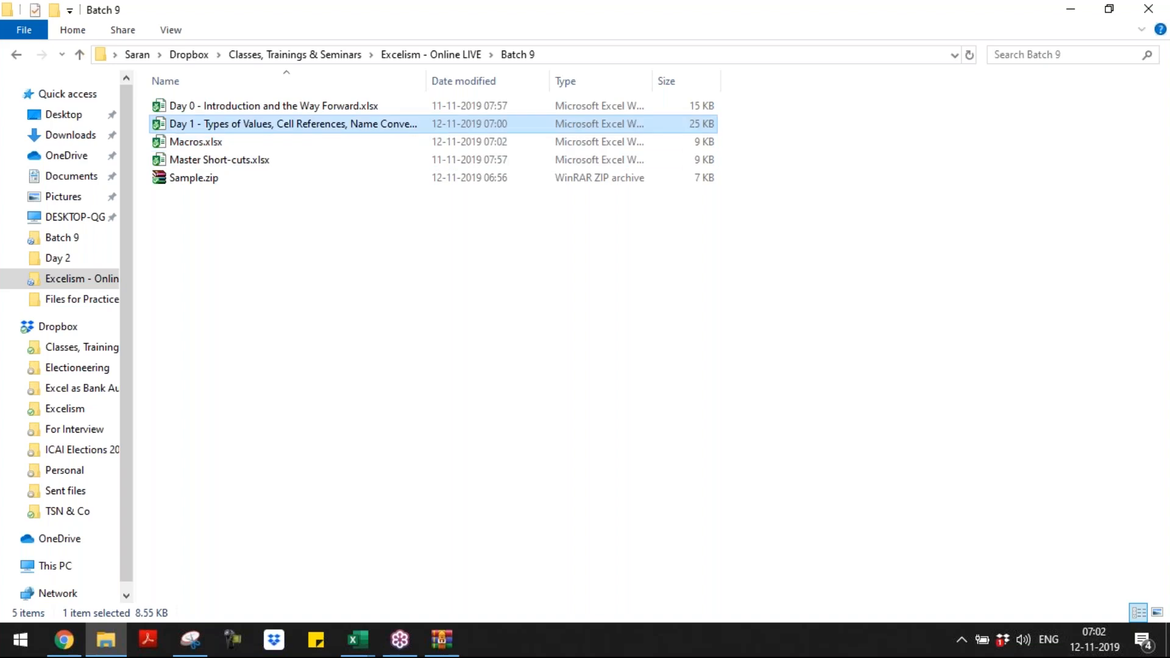
{"action": "key", "text": "Down"}
{"action": "key", "text": "Down"}
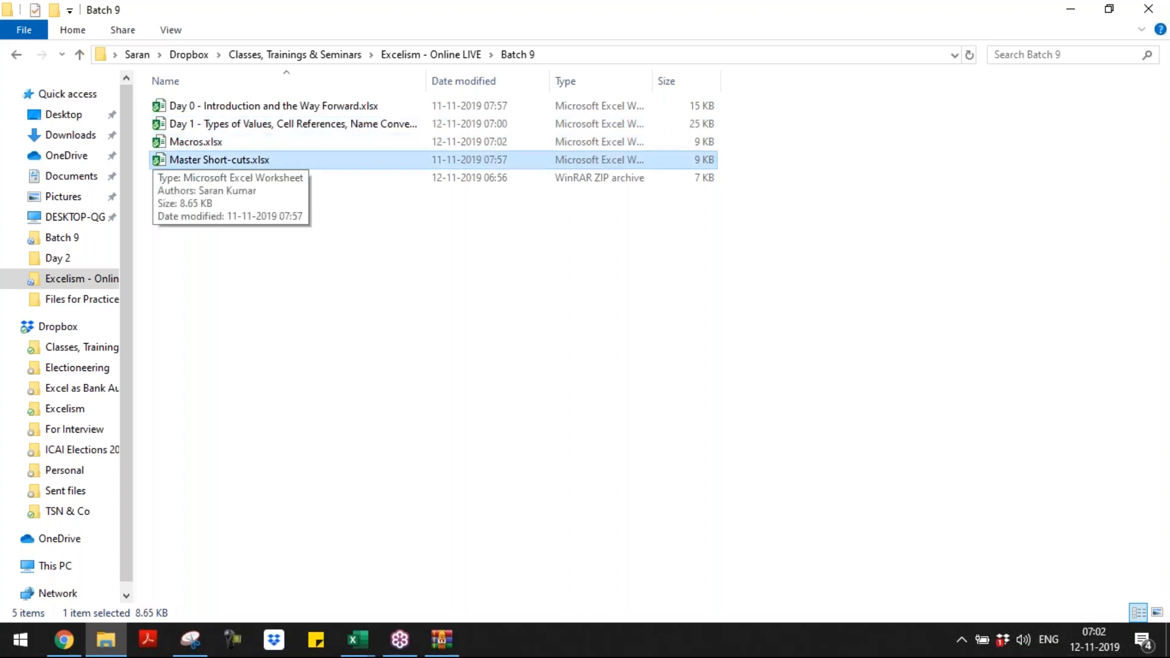
{"action": "key", "text": "Up"}
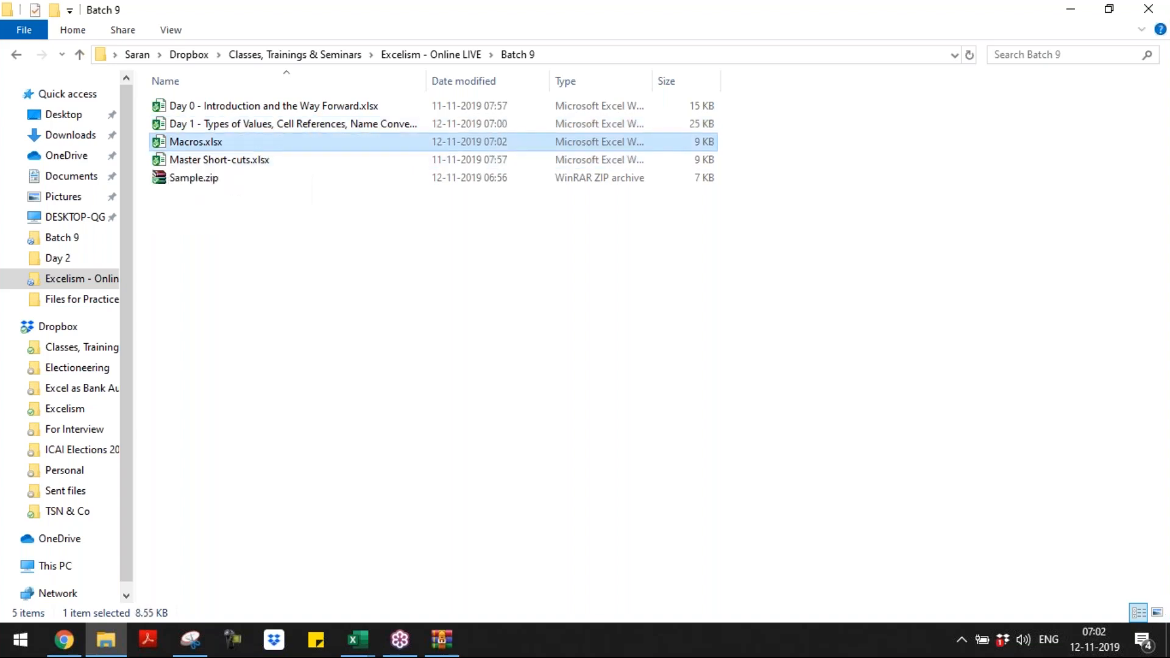
{"action": "key", "text": "Return"}
{"action": "left_click", "coordinate": [562, 290]}
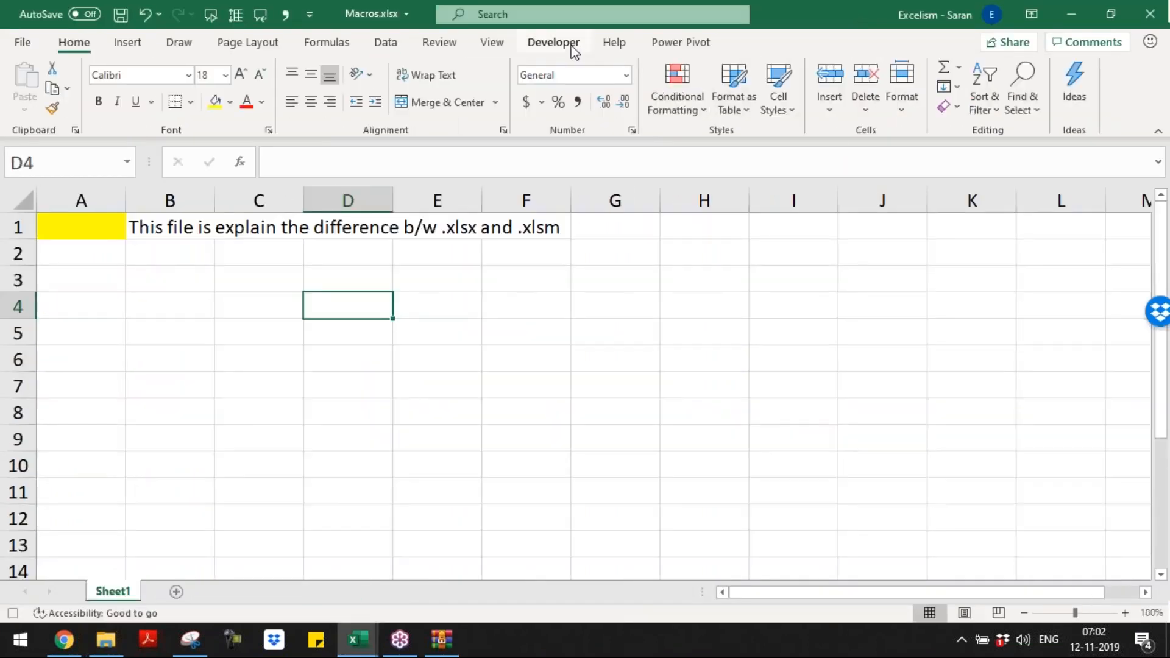
Step: View the list of macros in all open workbooks and stop the ongoing macro recording
{"action": "left_click", "coordinate": [503, 49]}
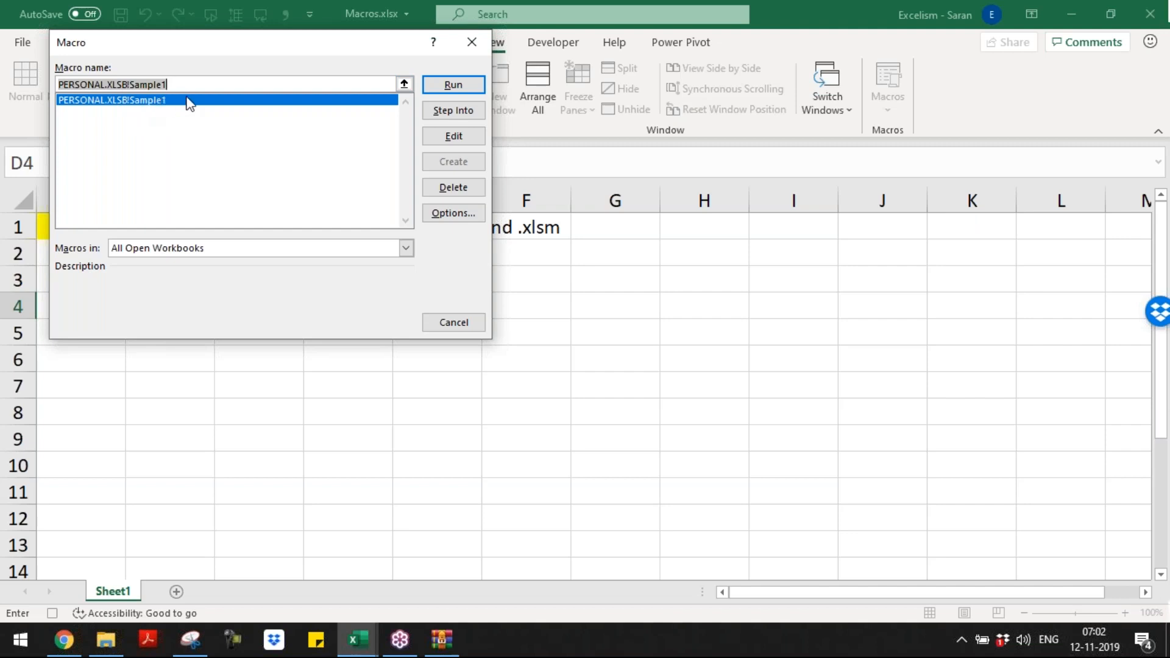
{"action": "left_click", "coordinate": [458, 49]}
{"action": "left_click", "coordinate": [895, 104]}
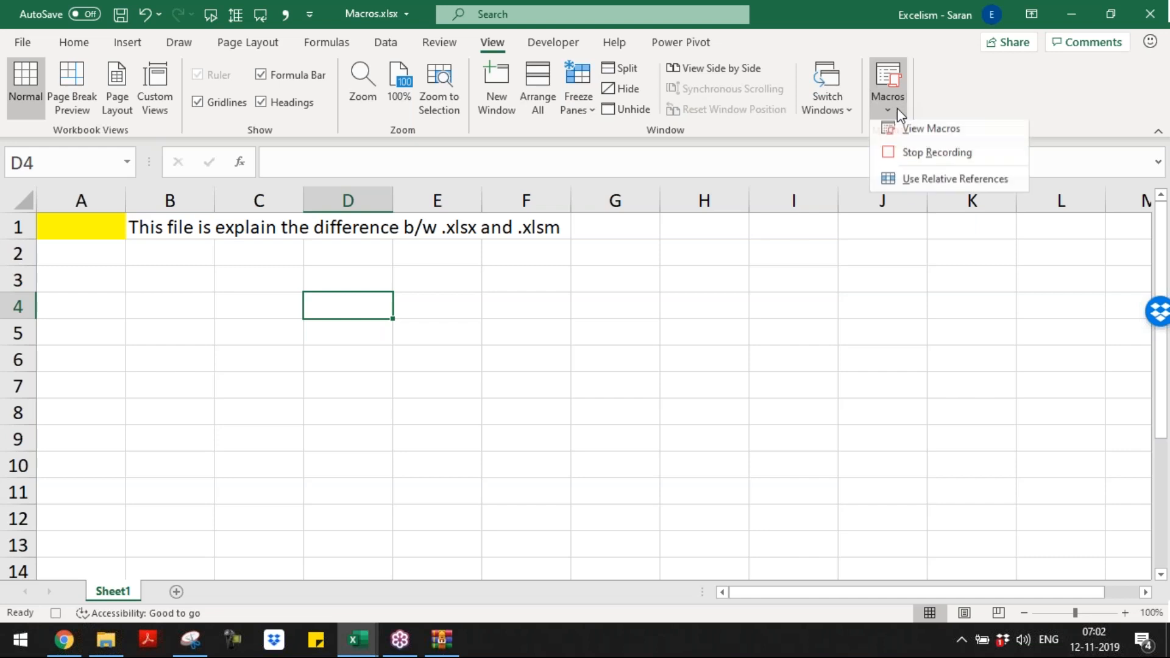
{"action": "left_click", "coordinate": [916, 156]}
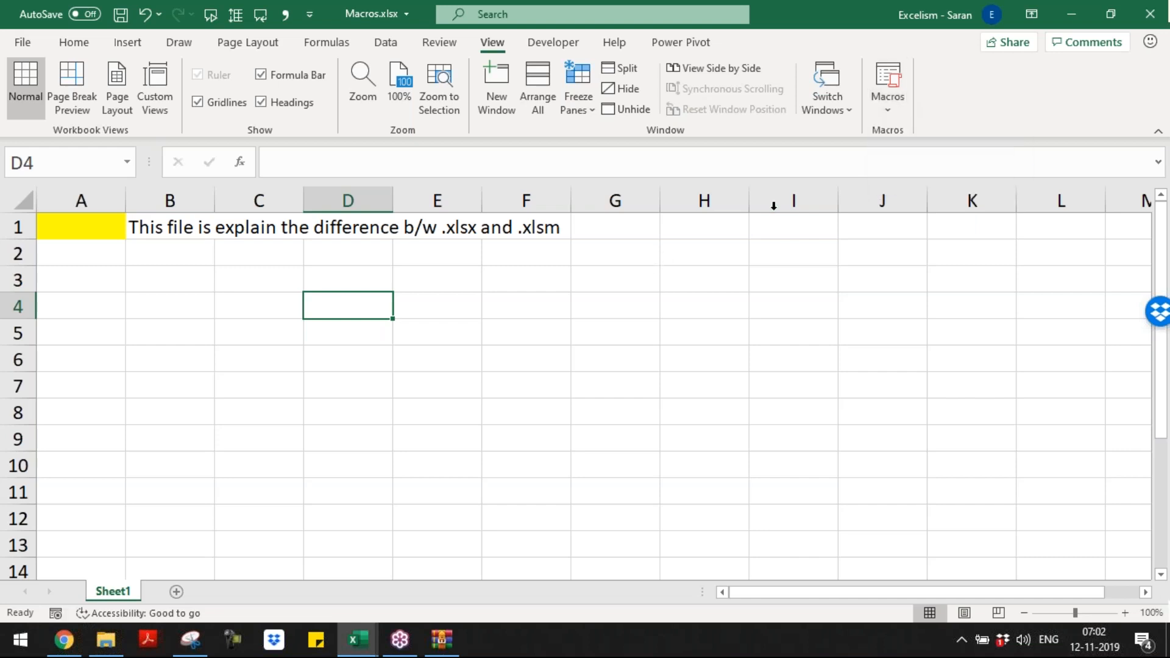
Step: Start recording a new macro named Sample2 stored in This Workbook
{"action": "left_click", "coordinate": [898, 114]}
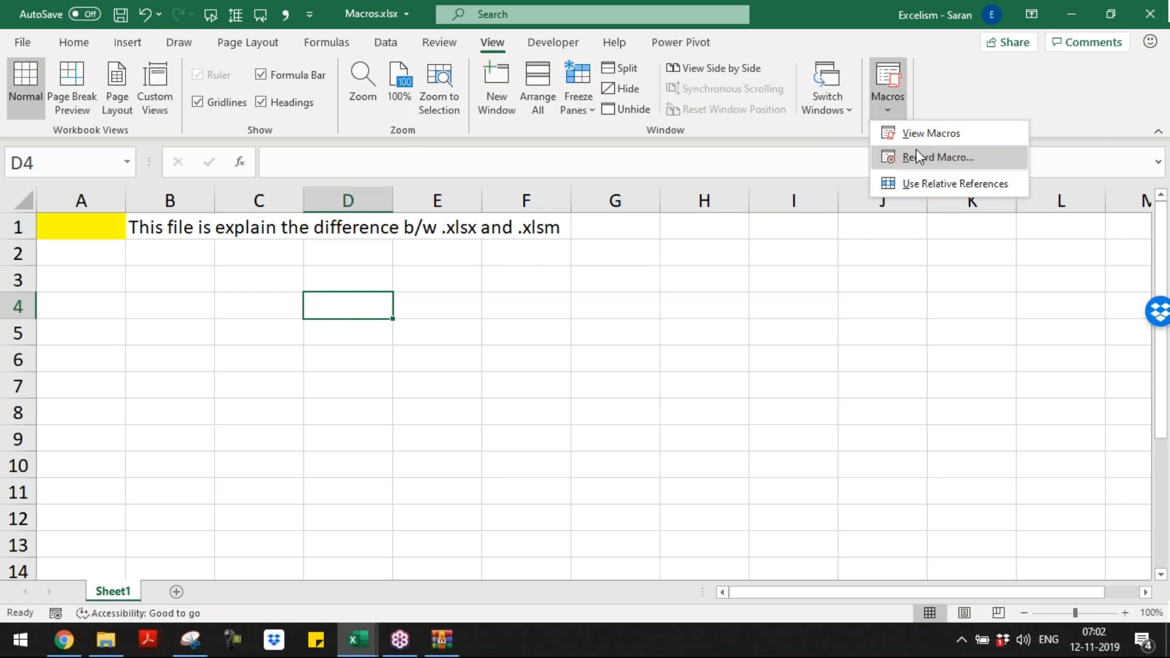
{"action": "left_click", "coordinate": [918, 155]}
{"action": "type", "text": "Sample2"}
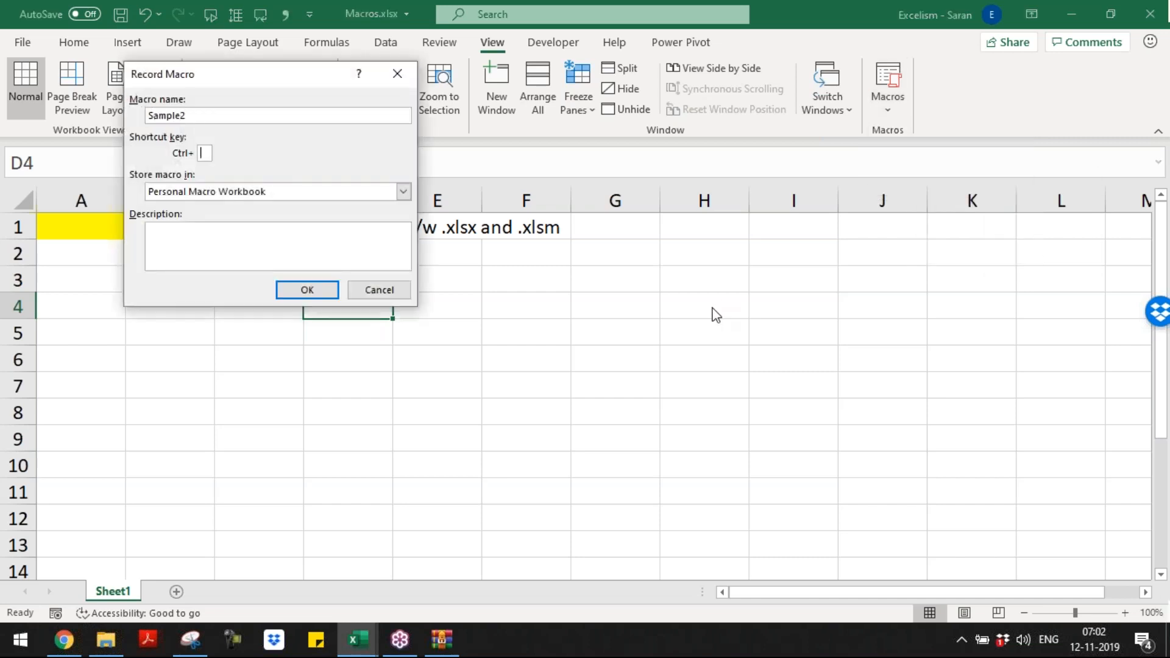
{"action": "left_click", "coordinate": [294, 192]}
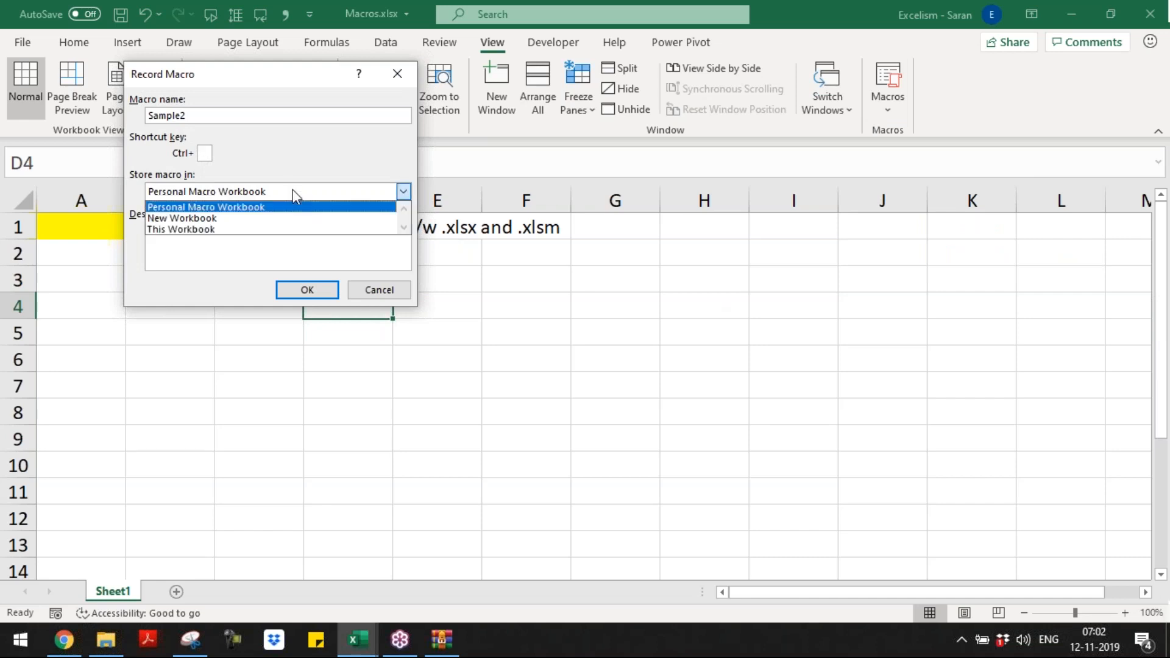
{"action": "left_click", "coordinate": [305, 230]}
{"action": "left_click", "coordinate": [298, 245]}
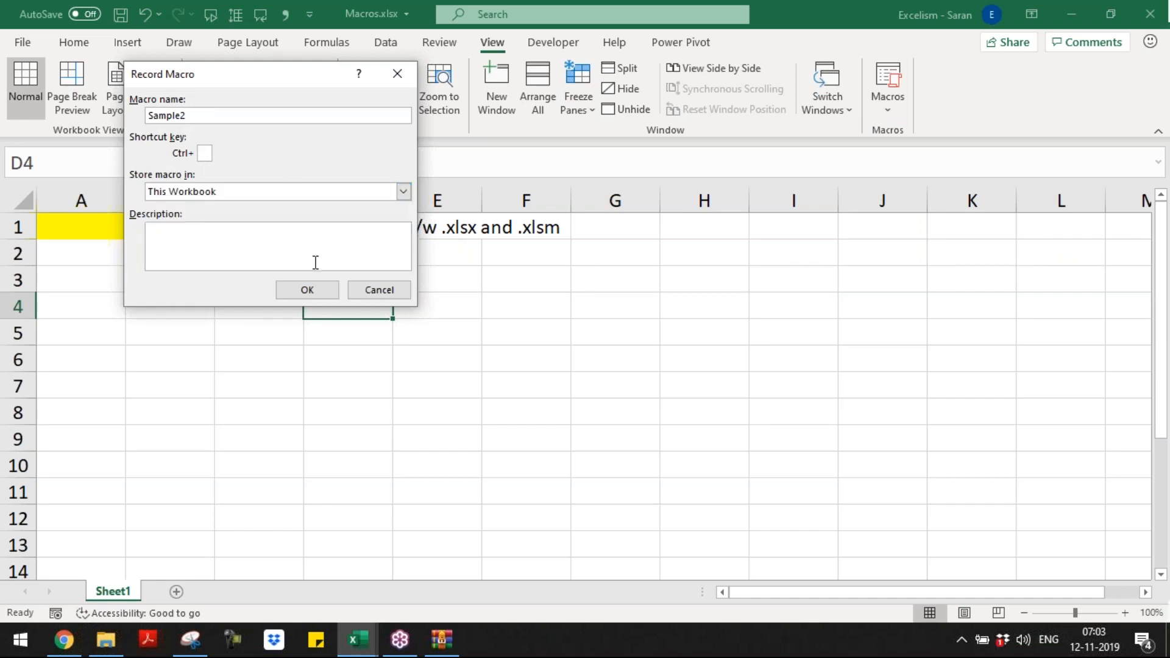
{"action": "left_click", "coordinate": [323, 293]}
Step: Fill cell B3 with yellow, select cell D5 and stop recording the macro
{"action": "left_click", "coordinate": [132, 271]}
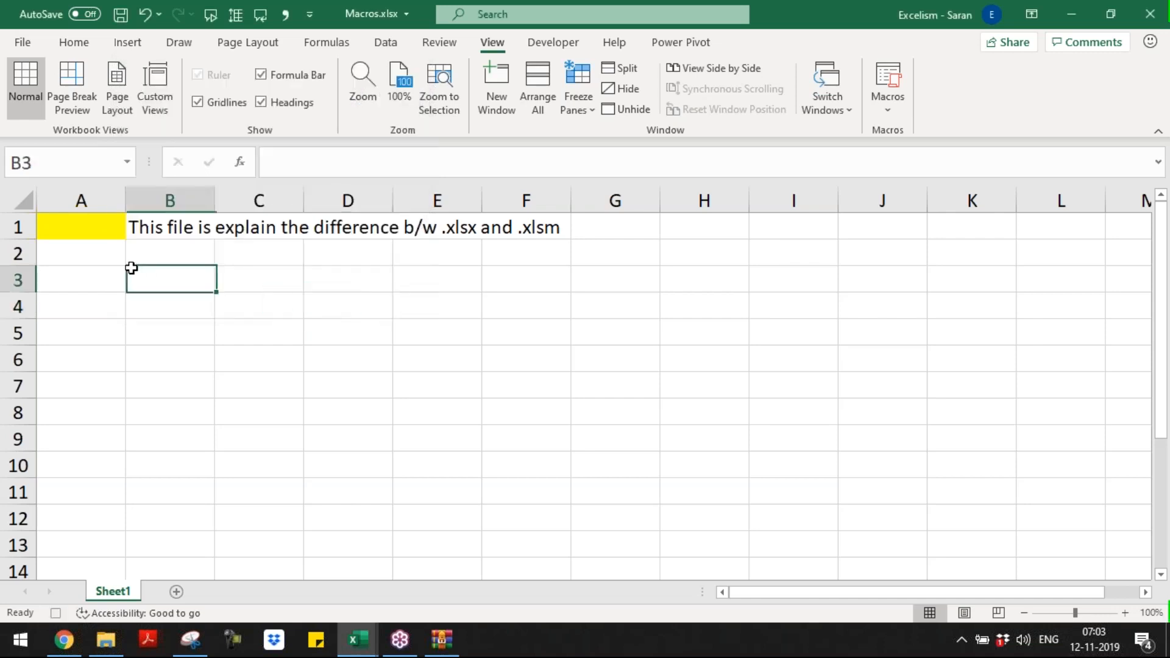
{"action": "left_click", "coordinate": [75, 42]}
{"action": "left_click", "coordinate": [215, 101]}
{"action": "left_click", "coordinate": [373, 329]}
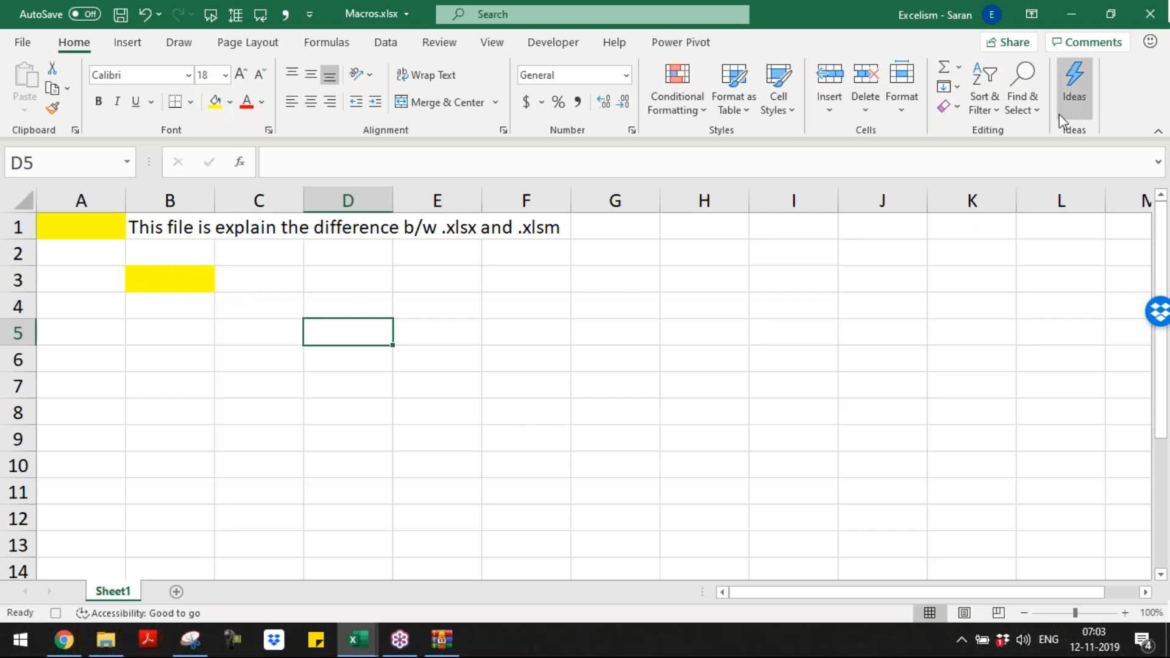
{"action": "left_click", "coordinate": [493, 42]}
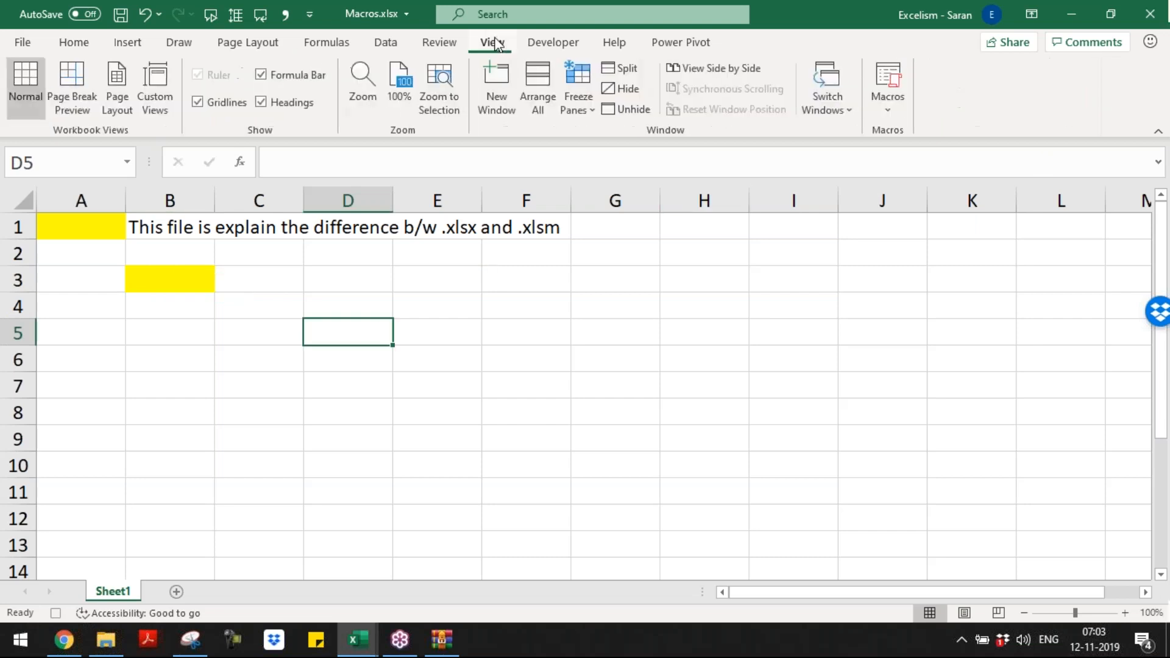
{"action": "left_click", "coordinate": [885, 111]}
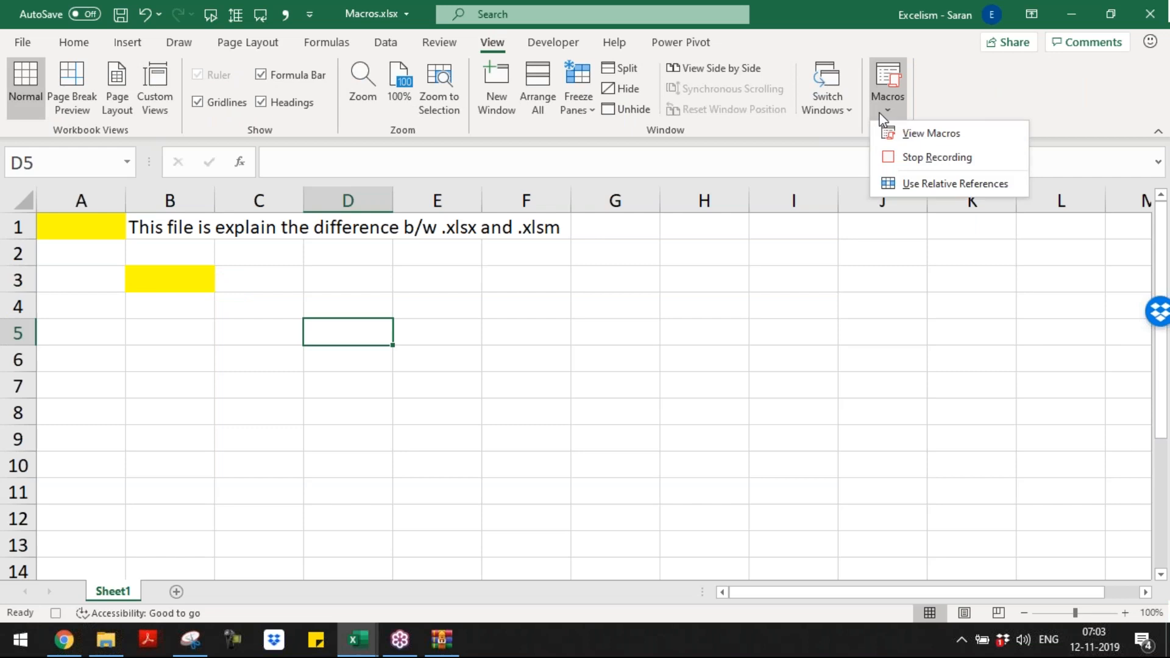
{"action": "left_click", "coordinate": [903, 156]}
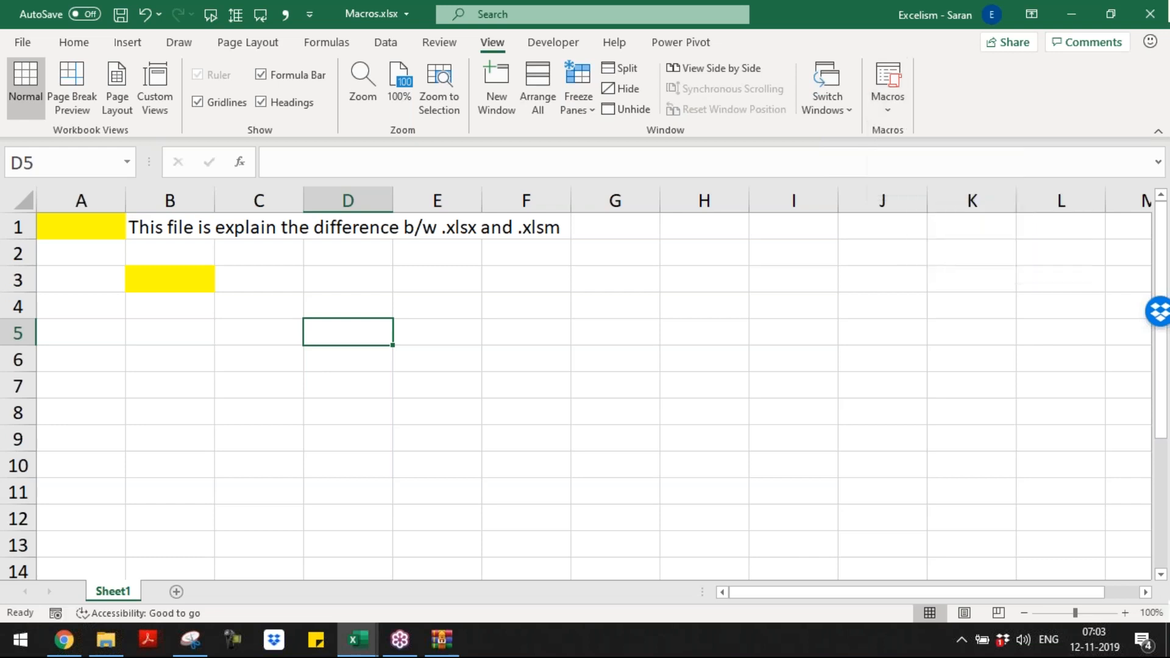
Step: View the macros in all open workbooks, selecting Sample2, and check the current workbook's file name and location
{"action": "left_click", "coordinate": [889, 86]}
{"action": "left_click", "coordinate": [160, 111]}
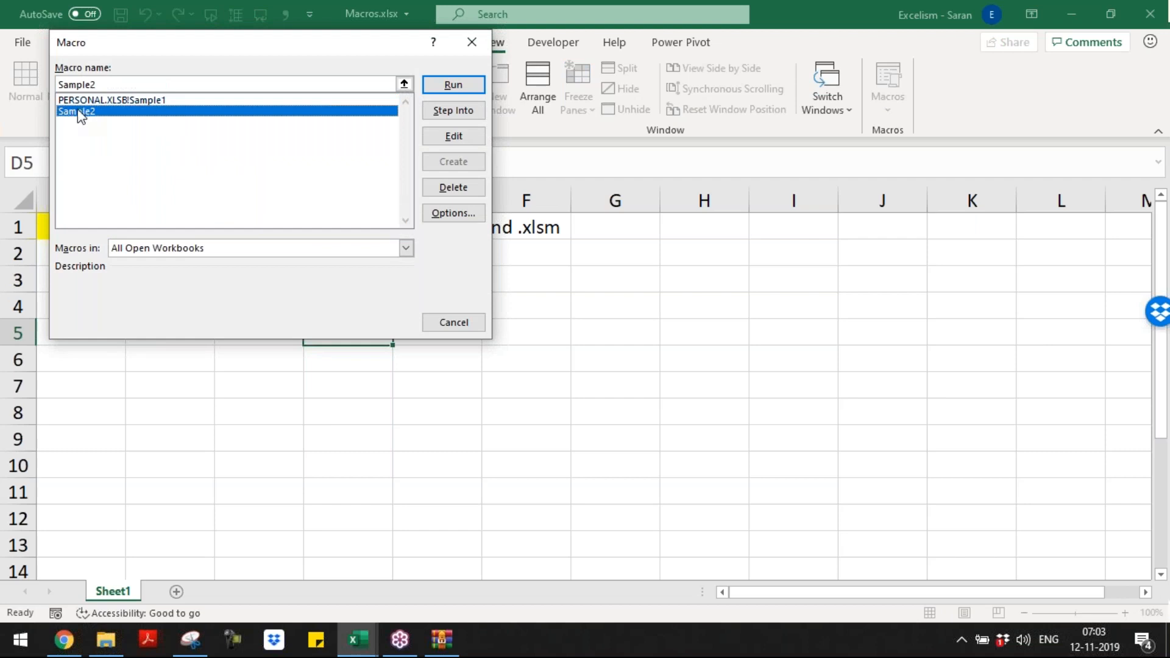
{"action": "left_click", "coordinate": [467, 44]}
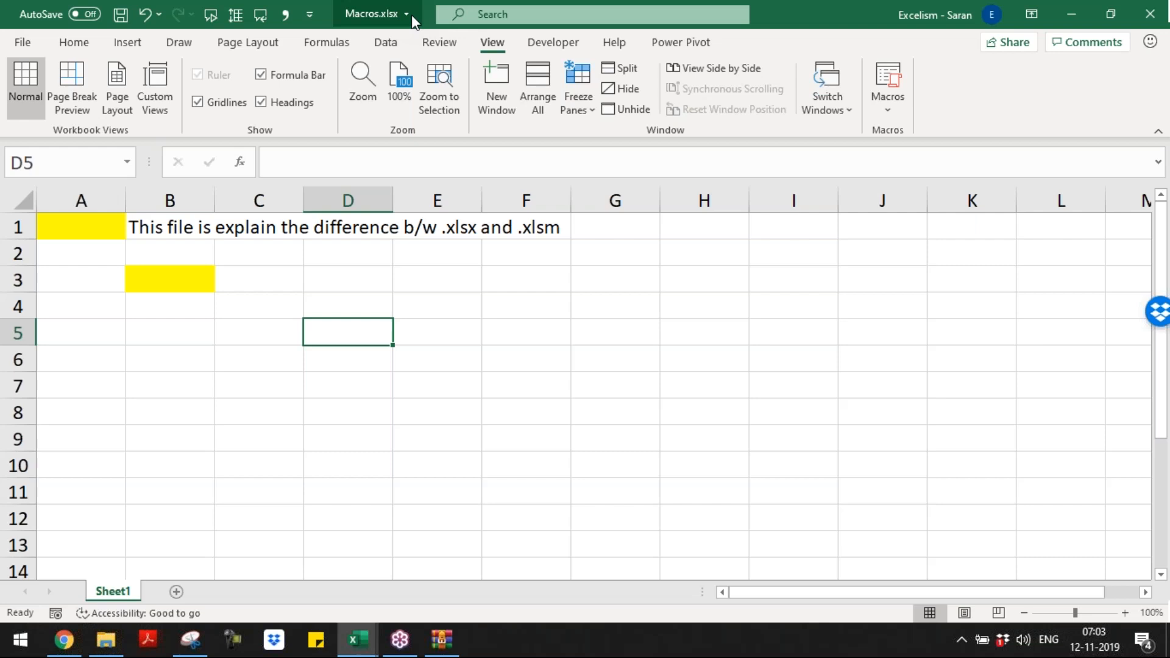
{"action": "left_click", "coordinate": [411, 15]}
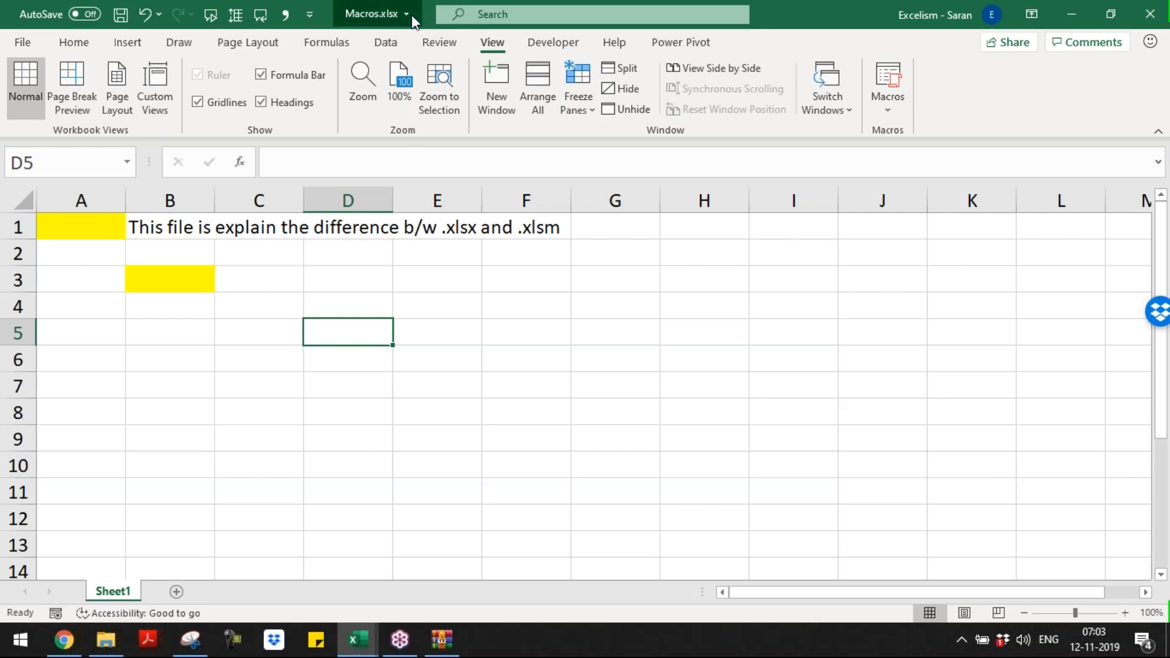
{"action": "left_click", "coordinate": [715, 243]}
Step: Save Macros.xlsx as a macro-free workbook, capturing the VB project warning with Snipping Tool before accepting it
{"action": "key", "text": "ctrl+s"}
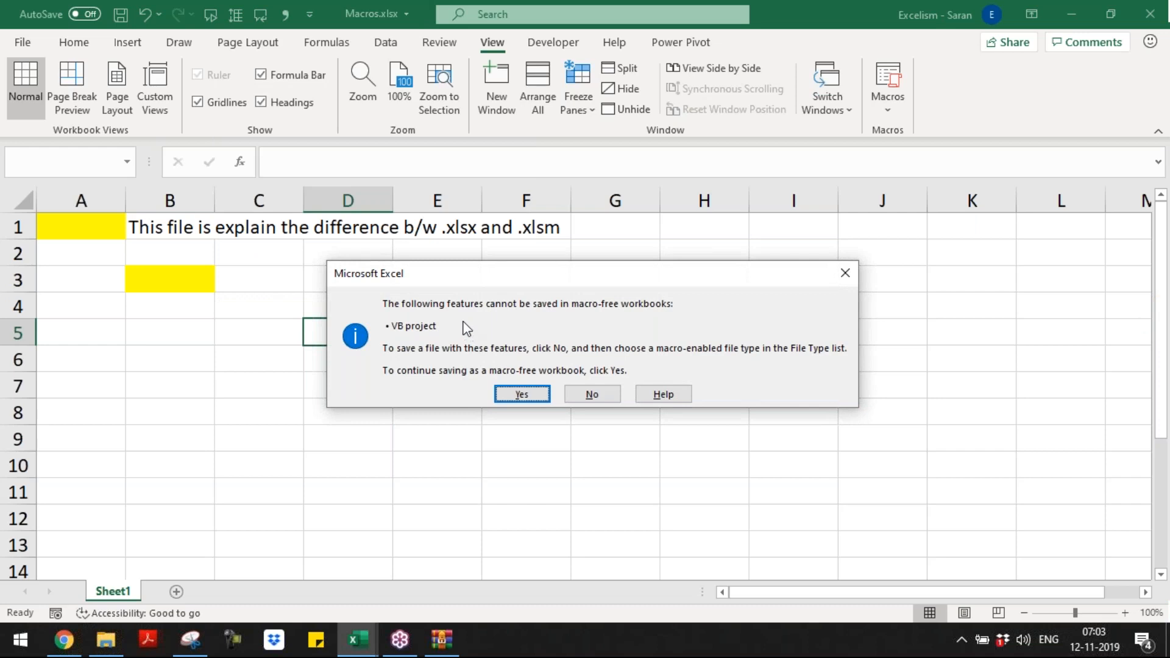
{"action": "left_click", "coordinate": [190, 640]}
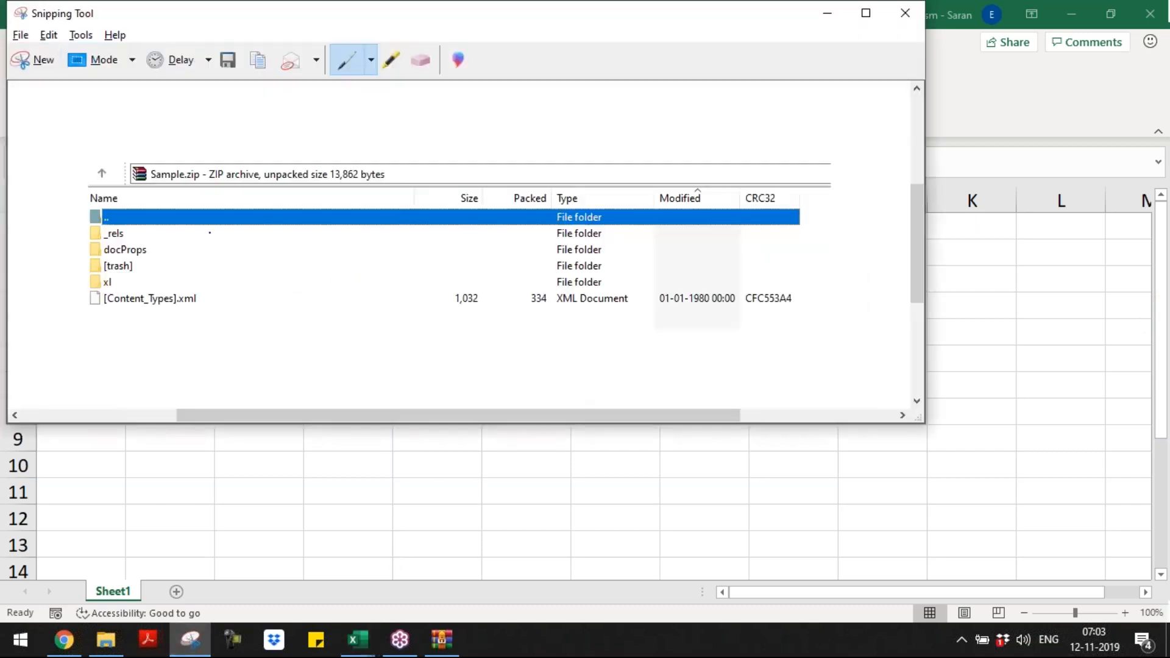
{"action": "left_click", "coordinate": [39, 68]}
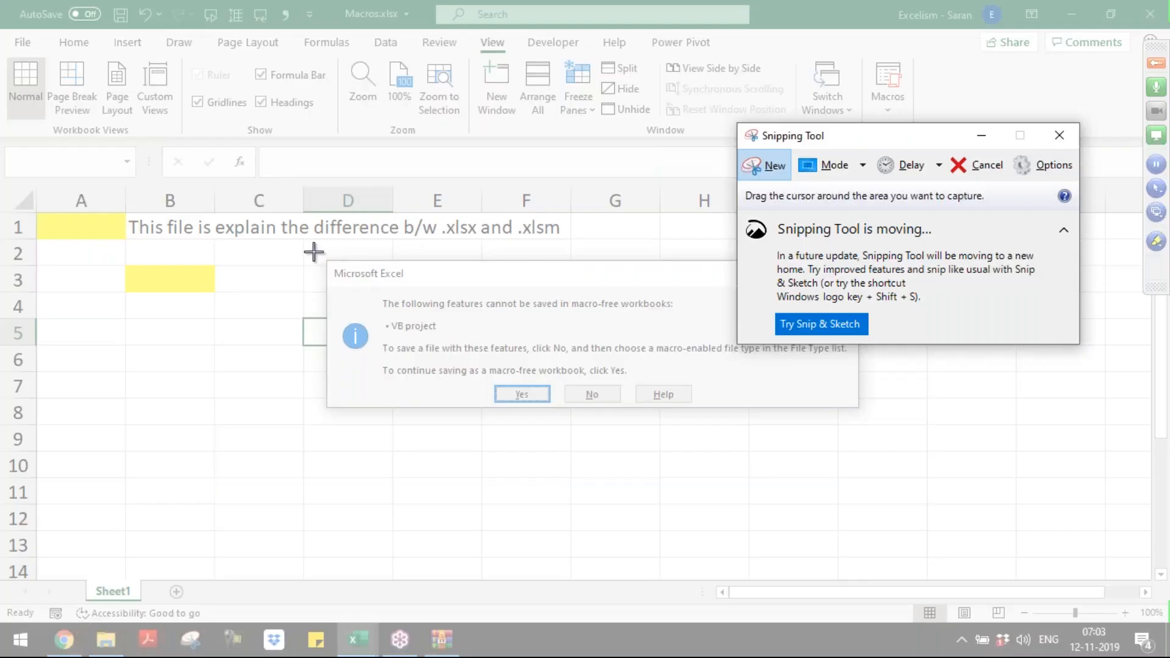
{"action": "left_click_drag", "start_coordinate": [313, 251], "coordinate": [870, 415]}
{"action": "key", "text": "alt+Tab"}
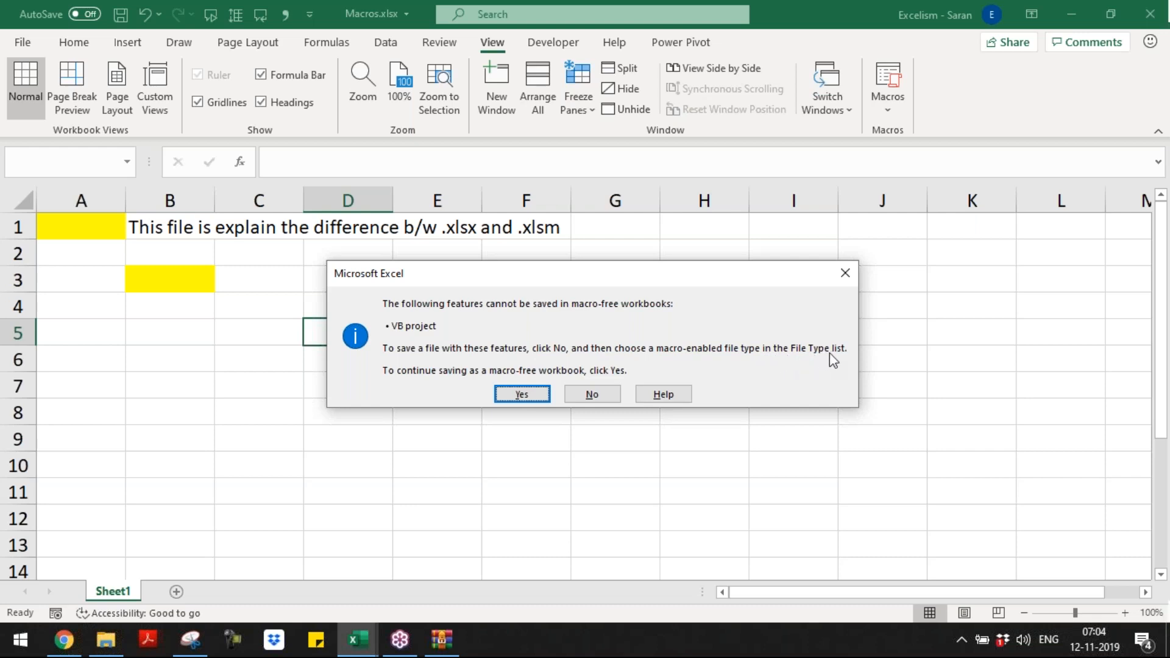
{"action": "left_click", "coordinate": [531, 394]}
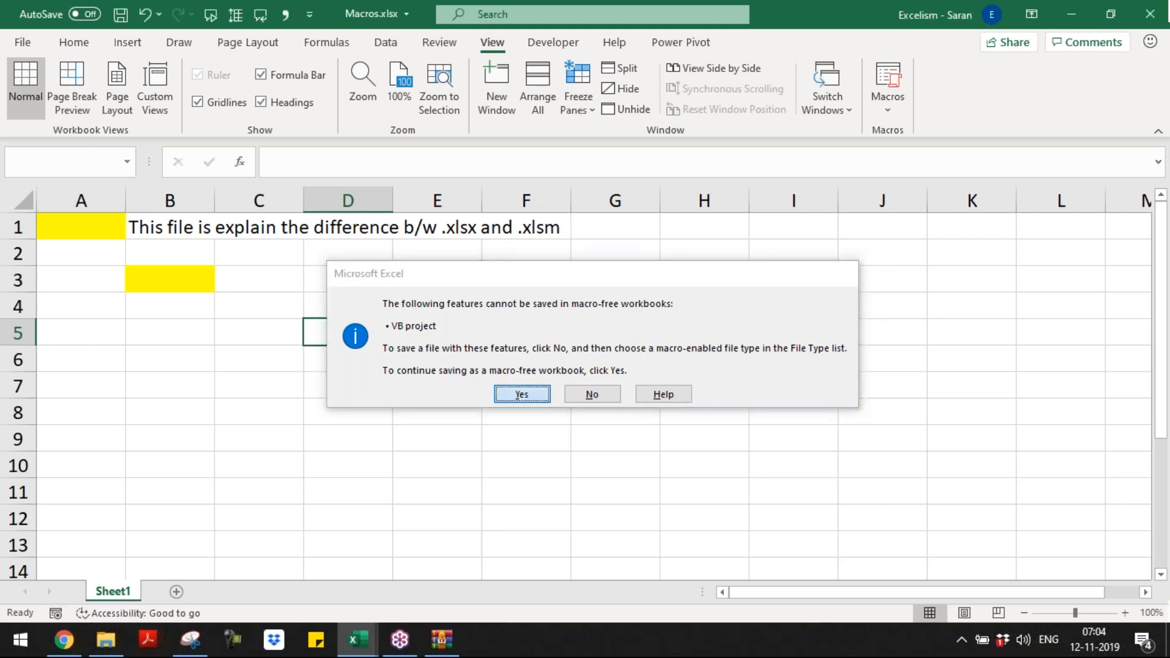
{"action": "left_click", "coordinate": [499, 335]}
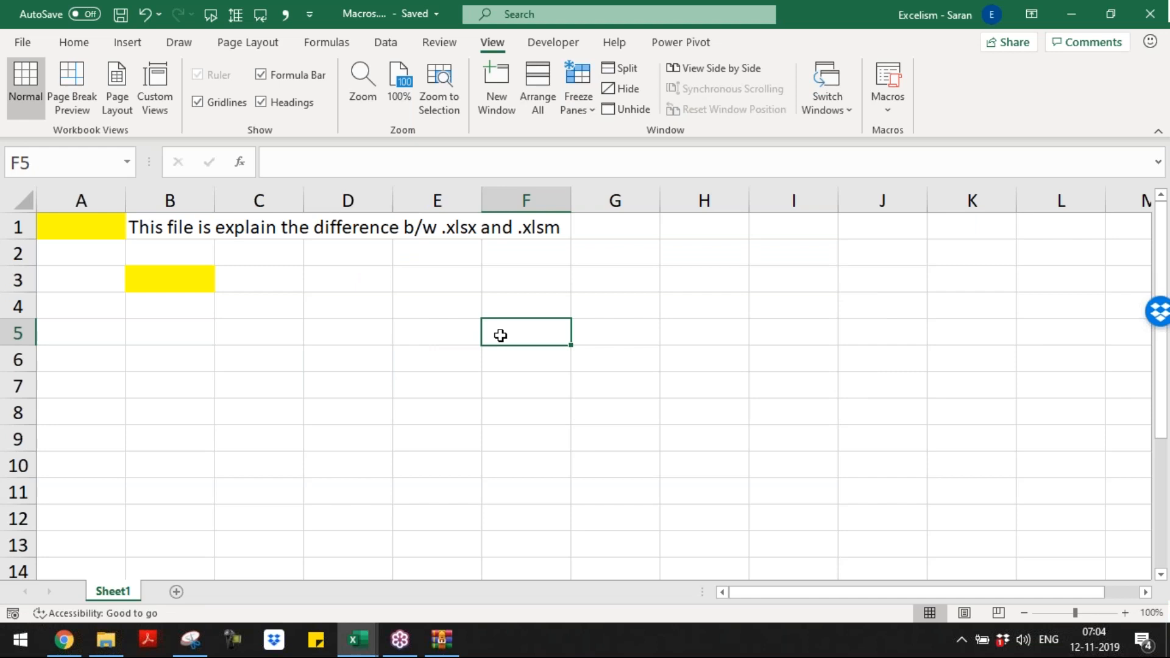
Step: Switch to the Day 1 workbook and paste the captured warning at cell C16 of the Format Extentions sheet
{"action": "key", "text": "ctrl+Tab"}
{"action": "key", "text": "Down"}
{"action": "key", "text": "Down"}
{"action": "key", "text": "Down"}
{"action": "key", "text": "Down"}
{"action": "key", "text": "Down"}
{"action": "key", "text": "Down"}
{"action": "key", "text": "Down"}
{"action": "key", "text": "Left"}
{"action": "key", "text": "Left"}
{"action": "key", "text": "Left"}
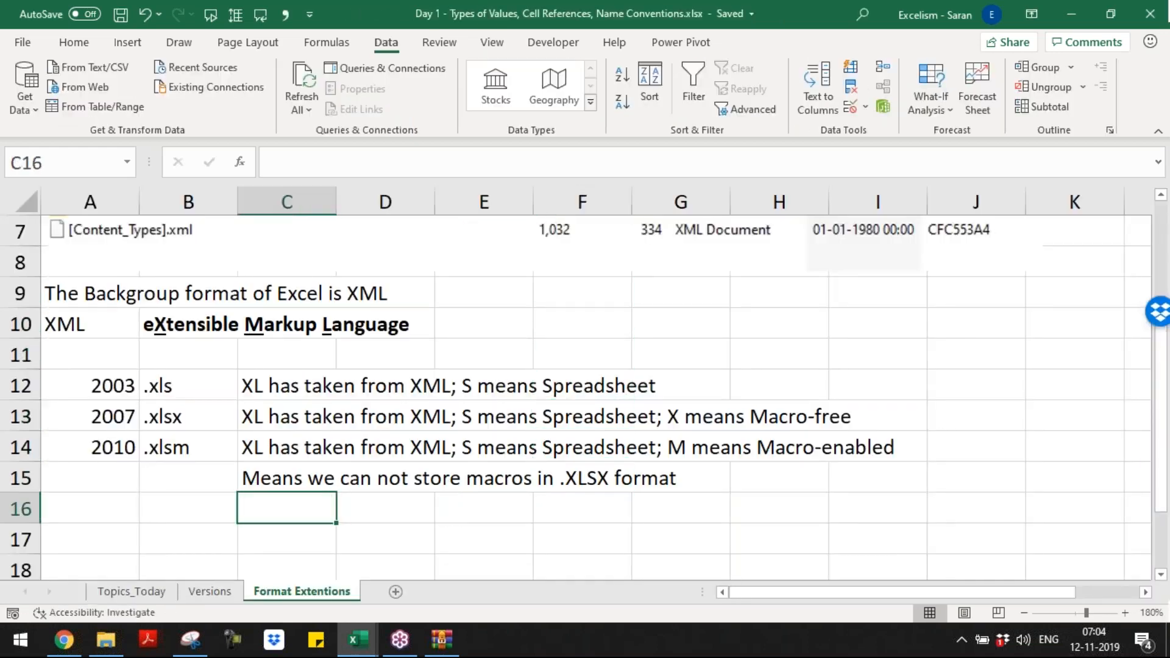
{"action": "key", "text": "ctrl+v"}
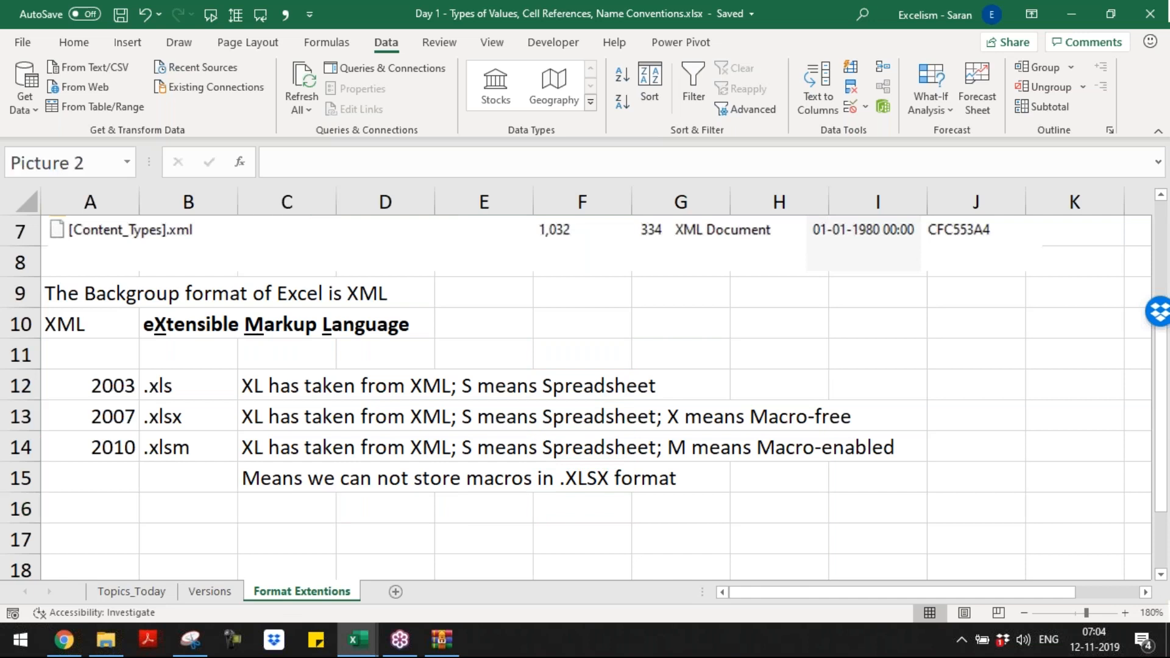
Step: Shrink the pasted warning picture and place it beside the row 15 macro note, across columns H to K
{"action": "left_click_drag", "start_coordinate": [239, 492], "coordinate": [520, 557]}
{"action": "left_click_drag", "start_coordinate": [618, 568], "coordinate": [186, 505]}
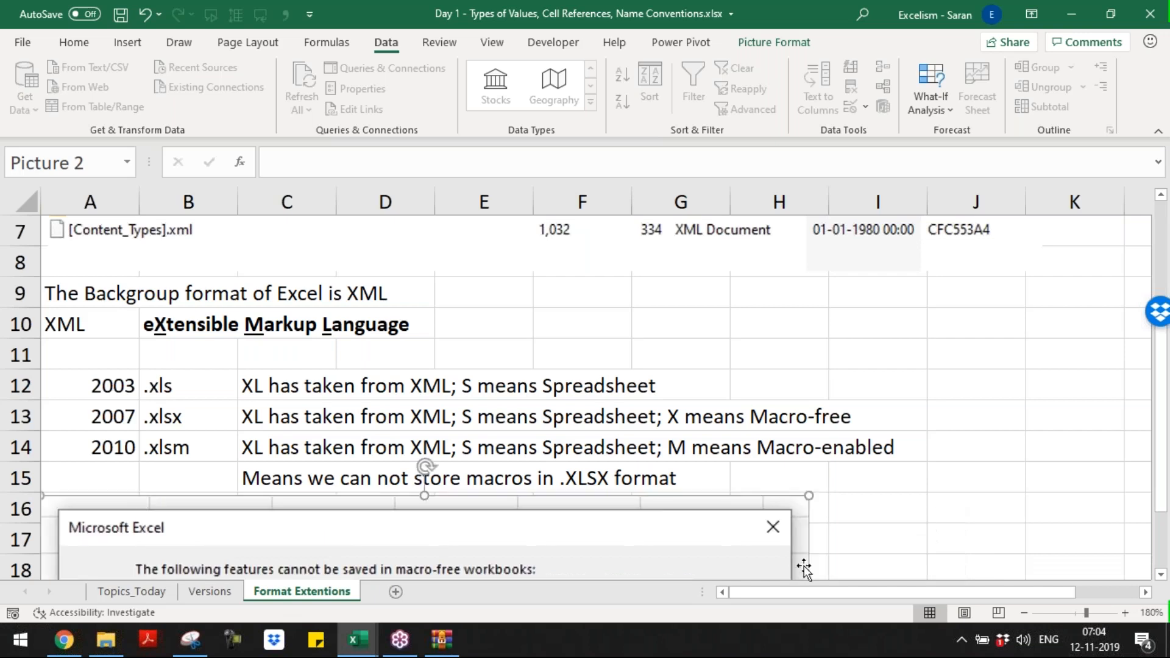
{"action": "left_click", "coordinate": [1161, 575]}
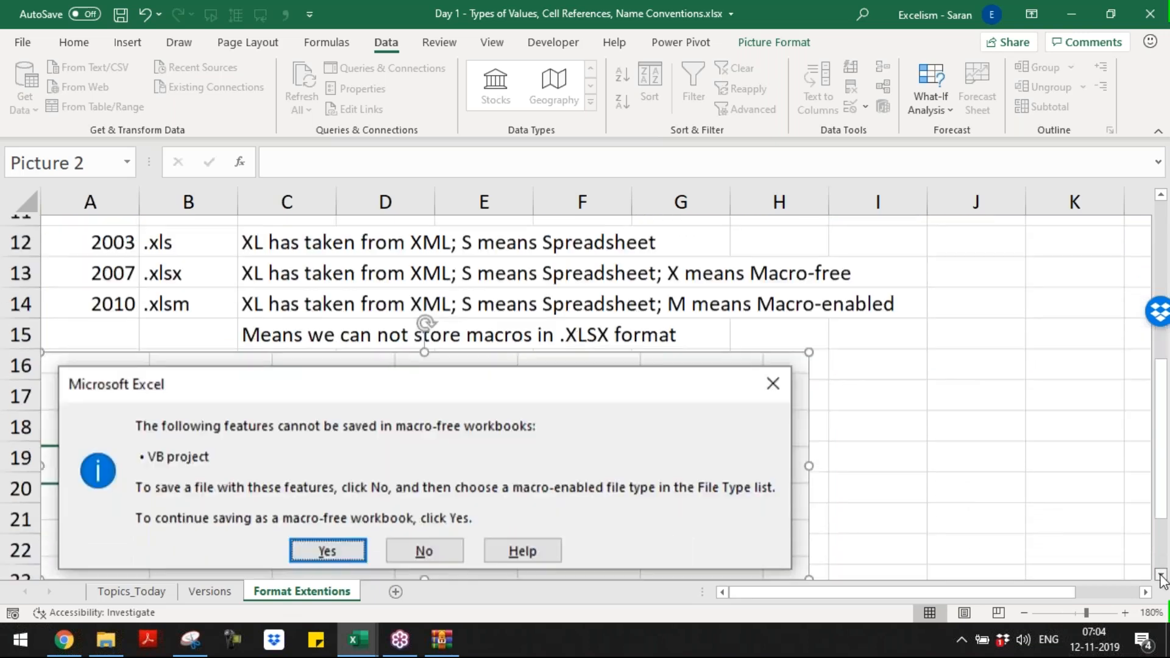
{"action": "left_click_drag", "start_coordinate": [799, 559], "coordinate": [402, 430]}
{"action": "left_click_drag", "start_coordinate": [263, 376], "coordinate": [968, 342]}
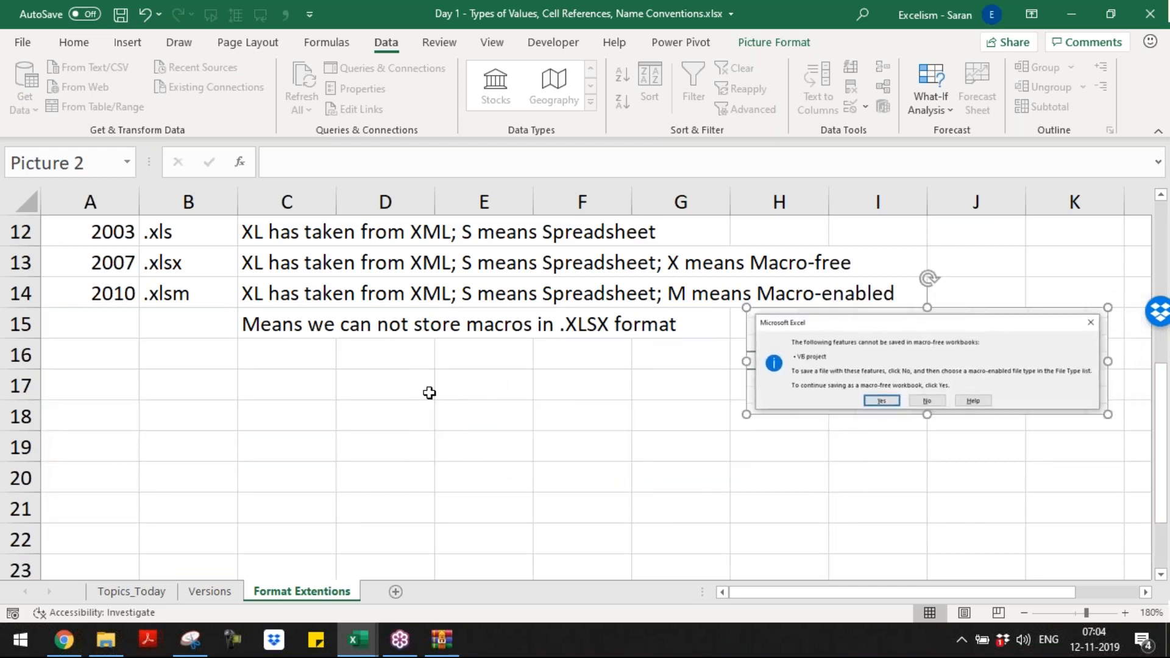
Step: Clear the year in cell A14 beside the .xlsm extension
{"action": "left_click", "coordinate": [96, 350]}
{"action": "type", "text": "20"}
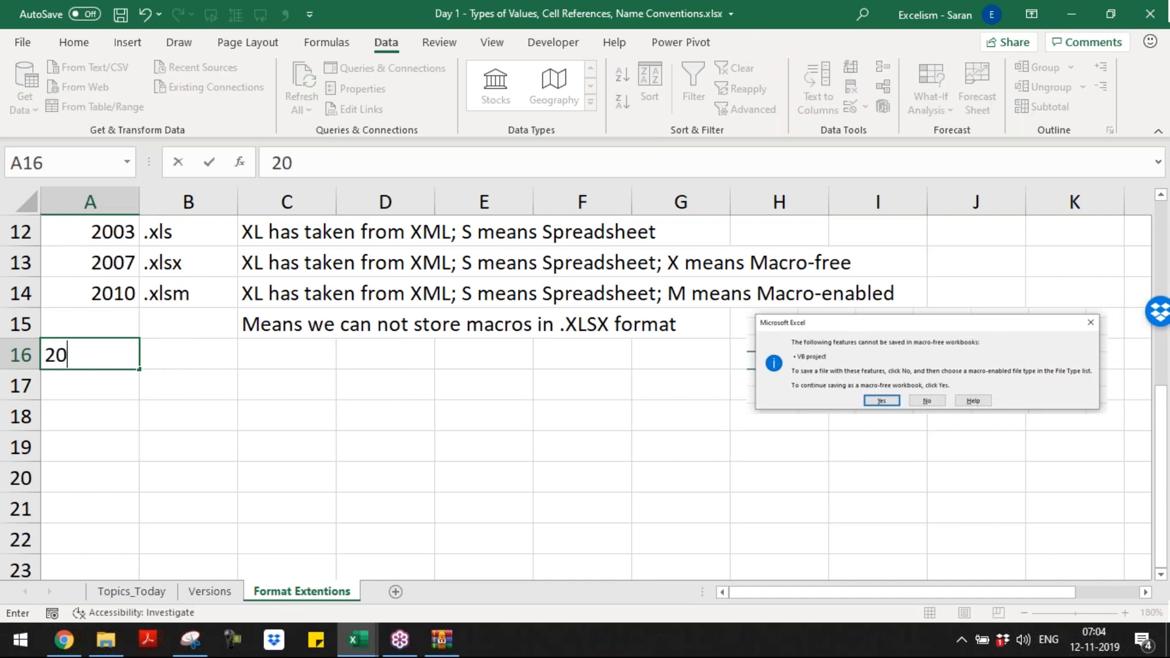
{"action": "key", "text": "Up"}
{"action": "key", "text": "Up"}
{"action": "key", "text": "Delete"}
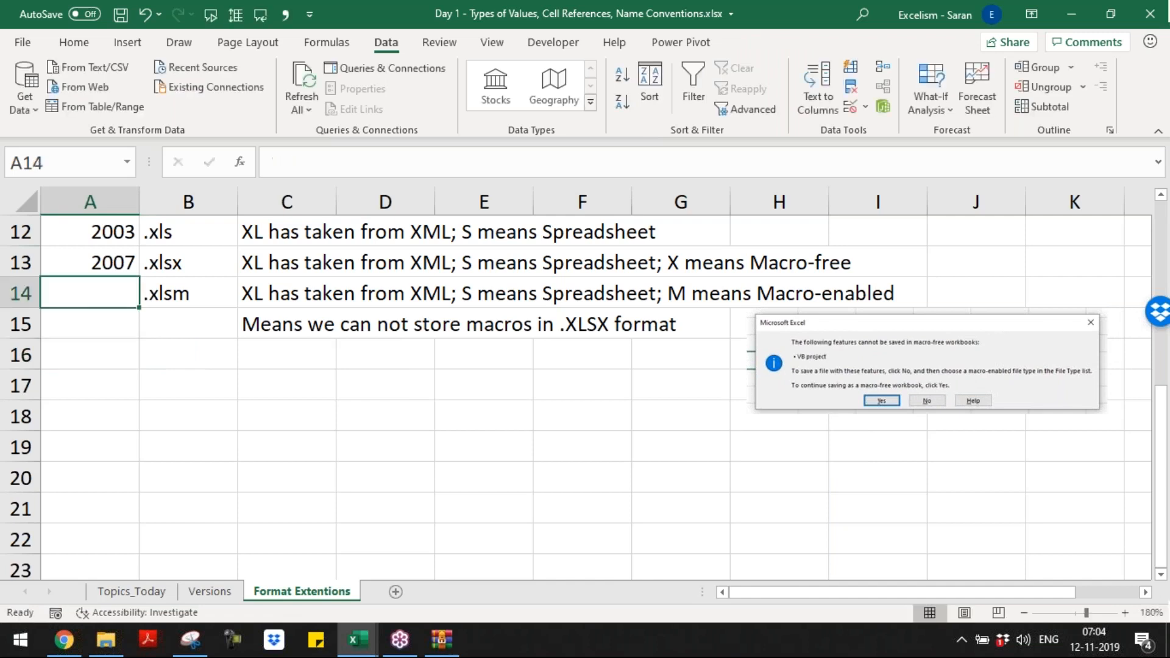
Step: Enter the extension .xltx in cell B16
{"action": "key", "text": "Up"}
{"action": "key", "text": "Right"}
{"action": "key", "text": "Down"}
{"action": "key", "text": "Down"}
{"action": "key", "text": "Down"}
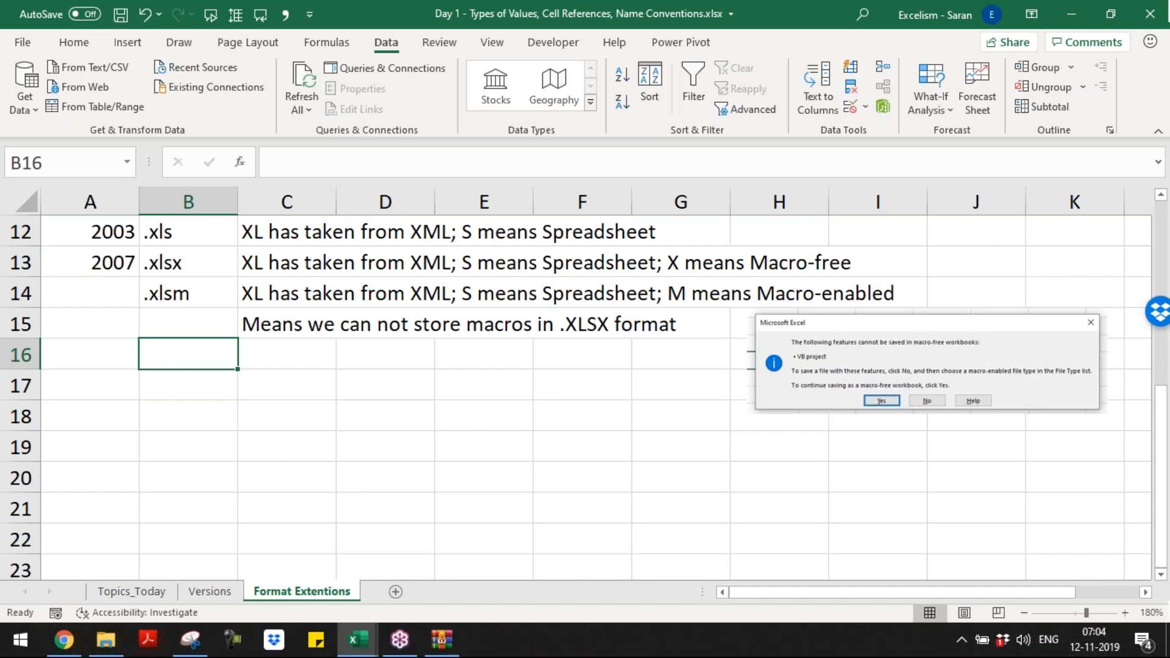
{"action": "type", "text": ".xl"}
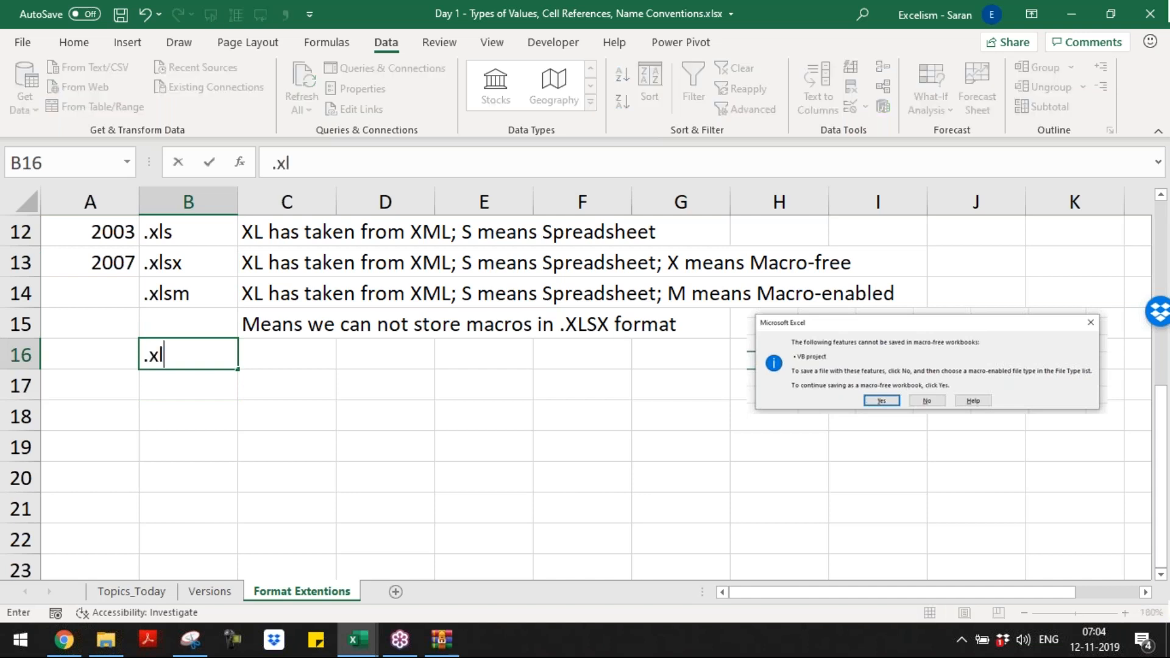
{"action": "type", "text": "st"}
{"action": "key", "text": "BackSpace"}
{"action": "key", "text": "BackSpace"}
{"action": "type", "text": "tx"}
{"action": "key", "text": "Return"}
Step: Copy the .xlsx description from cell C13 to cell C16
{"action": "key", "text": "Up"}
{"action": "key", "text": "Up"}
{"action": "key", "text": "Up"}
{"action": "key", "text": "Up"}
{"action": "key", "text": "Right"}
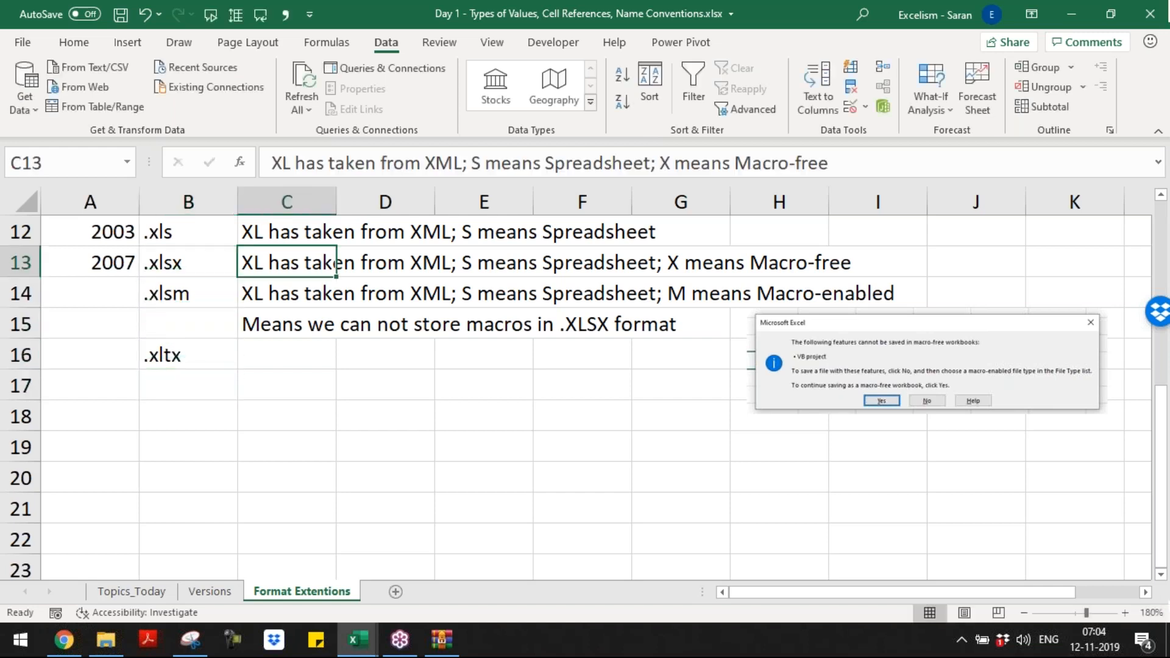
{"action": "key", "text": "ctrl+c"}
{"action": "key", "text": "Down"}
{"action": "key", "text": "Down"}
{"action": "key", "text": "Down"}
{"action": "key", "text": "ctrl+v"}
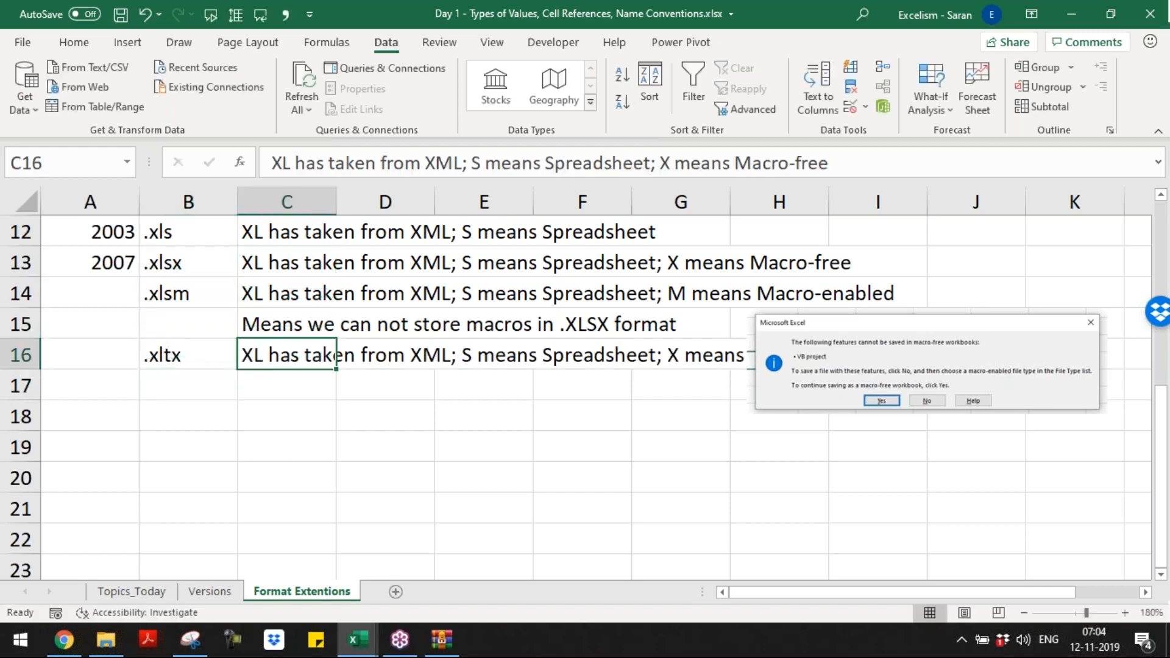
Step: Edit the C16 description to read "XL has taken from XML; T means Template; X means Macro-free"
{"action": "key", "text": "F2"}
{"action": "key", "text": "ctrl+Left"}
{"action": "key", "text": "ctrl+Left"}
{"action": "key", "text": "ctrl+Left"}
{"action": "key", "text": "ctrl+Left"}
{"action": "key", "text": "shift+Right"}
{"action": "type", "text": "T"}
{"action": "key", "text": "ctrl+Right"}
{"action": "key", "text": "ctrl+Right"}
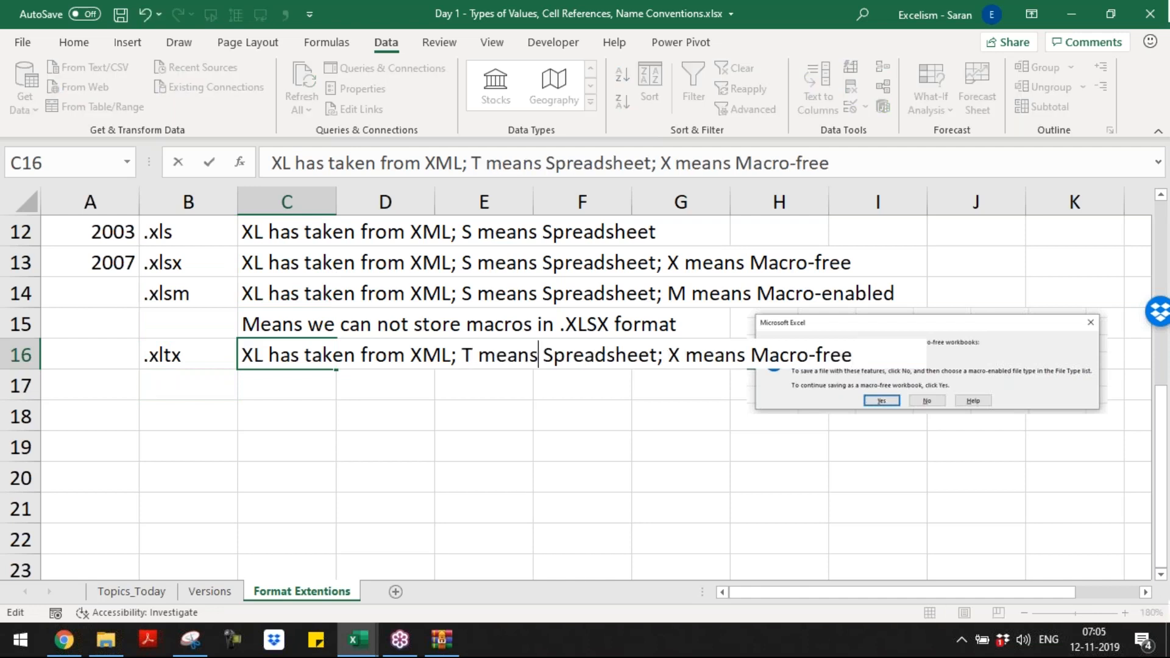
{"action": "key", "text": "ctrl+shift+Right"}
{"action": "type", "text": "Template"}
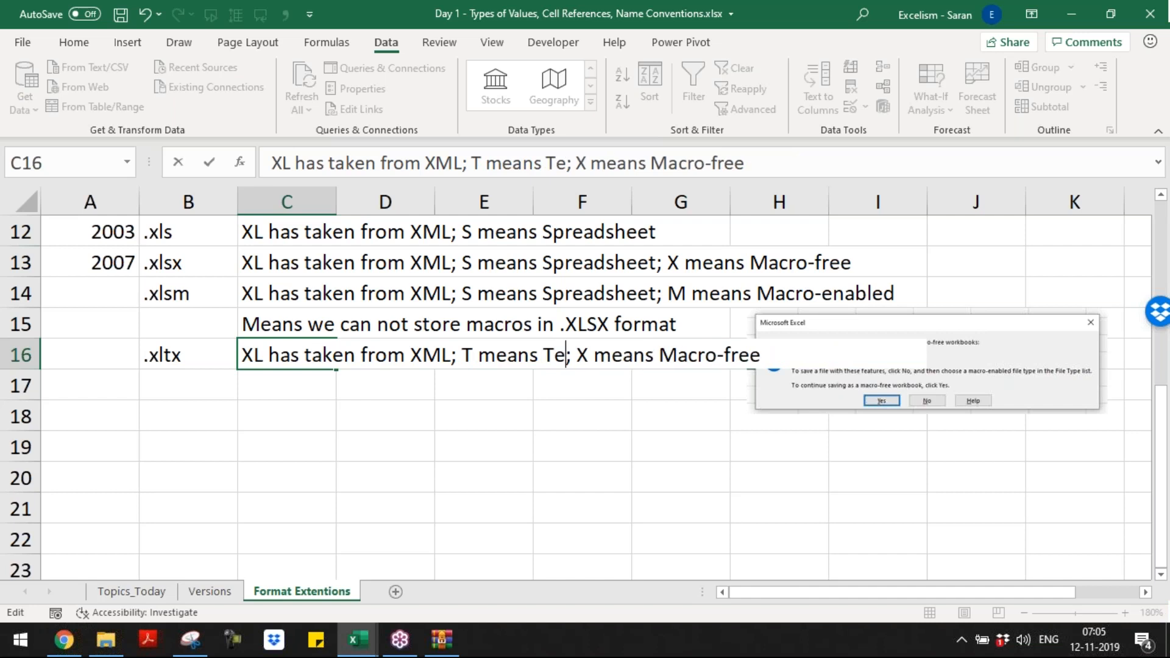
{"action": "key", "text": "ctrl+Return"}
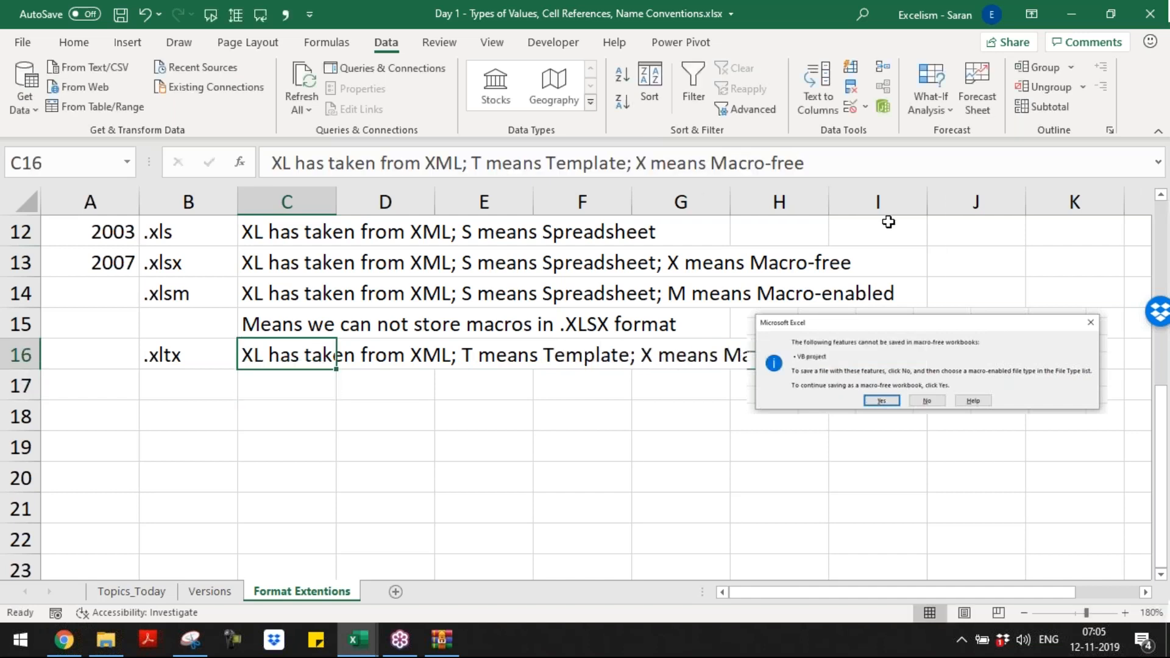
Step: Move the warning picture farther right so it no longer covers the description in row 16
{"action": "left_click", "coordinate": [887, 364]}
{"action": "left_click_drag", "start_coordinate": [887, 353], "coordinate": [967, 344]}
{"action": "left_click", "coordinate": [248, 353]}
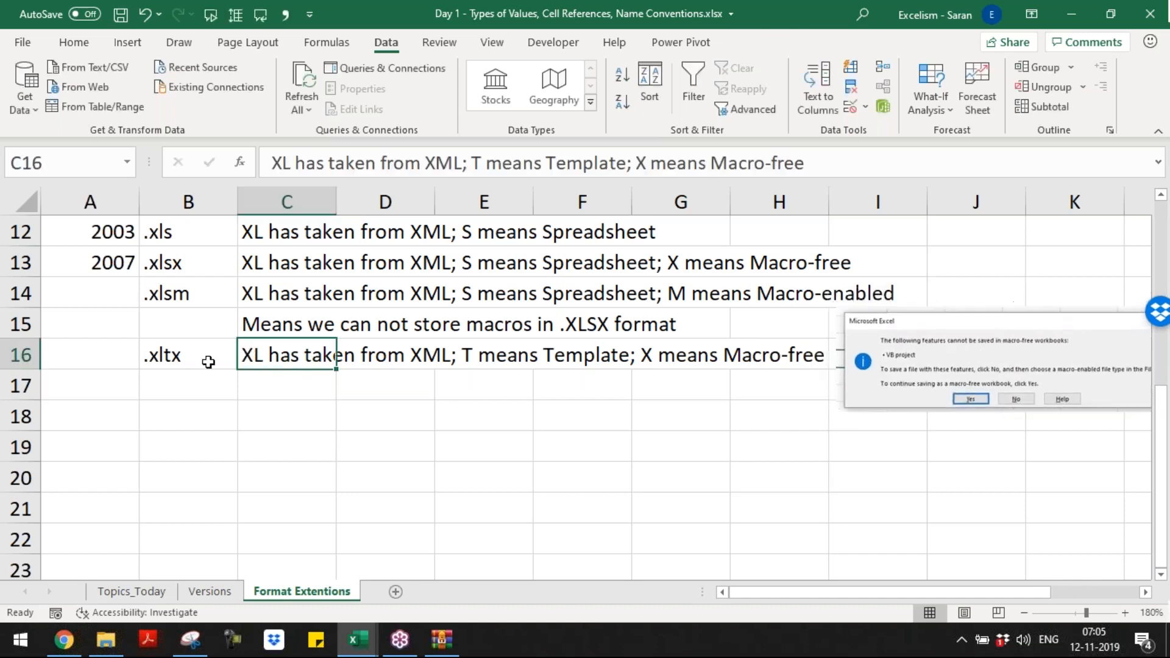
Step: Enter the extension .xltm in cell B17
{"action": "key", "text": "Down"}
{"action": "key", "text": "Left"}
{"action": "type", "text": ".xltm"}
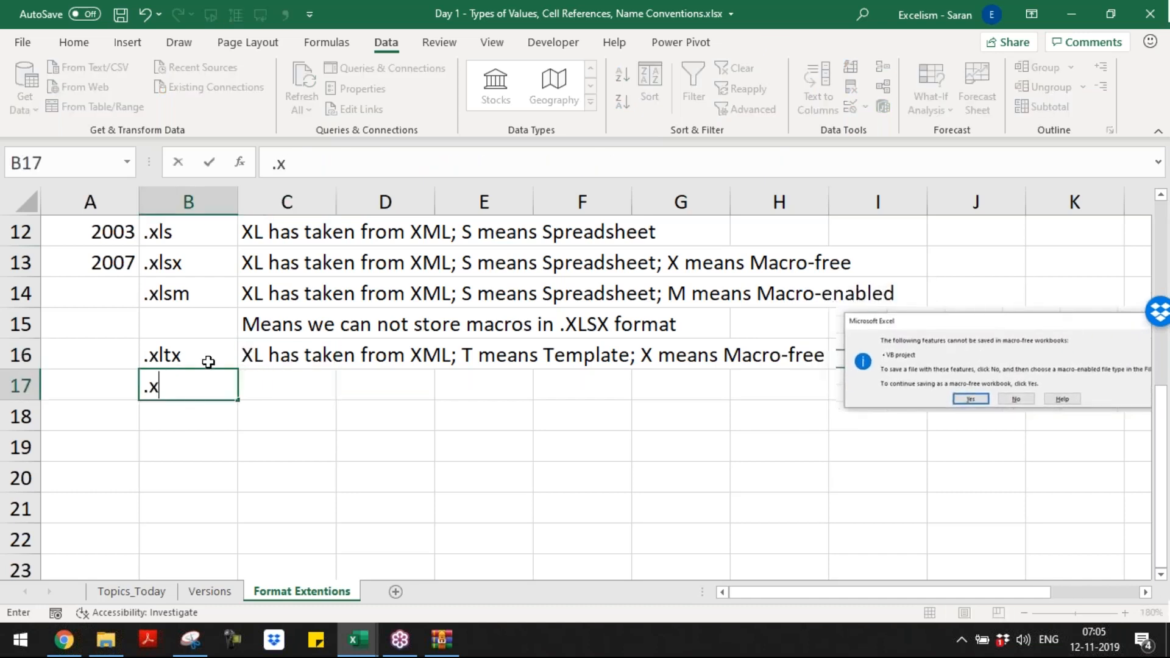
{"action": "key", "text": "Return"}
Step: Copy the .xltx description from cell C16 into cell C17
{"action": "left_click", "coordinate": [209, 362]}
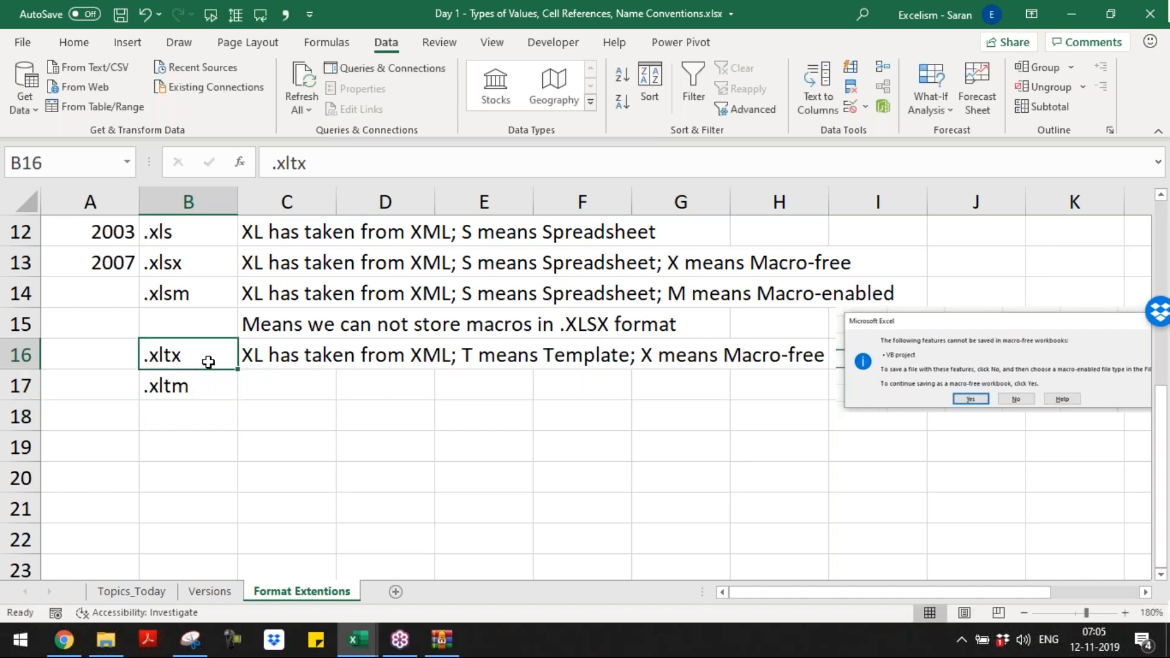
{"action": "key", "text": "Right"}
{"action": "key", "text": "ctrl+c"}
{"action": "key", "text": "Down"}
{"action": "key", "text": "F2"}
{"action": "key", "text": "ctrl+v"}
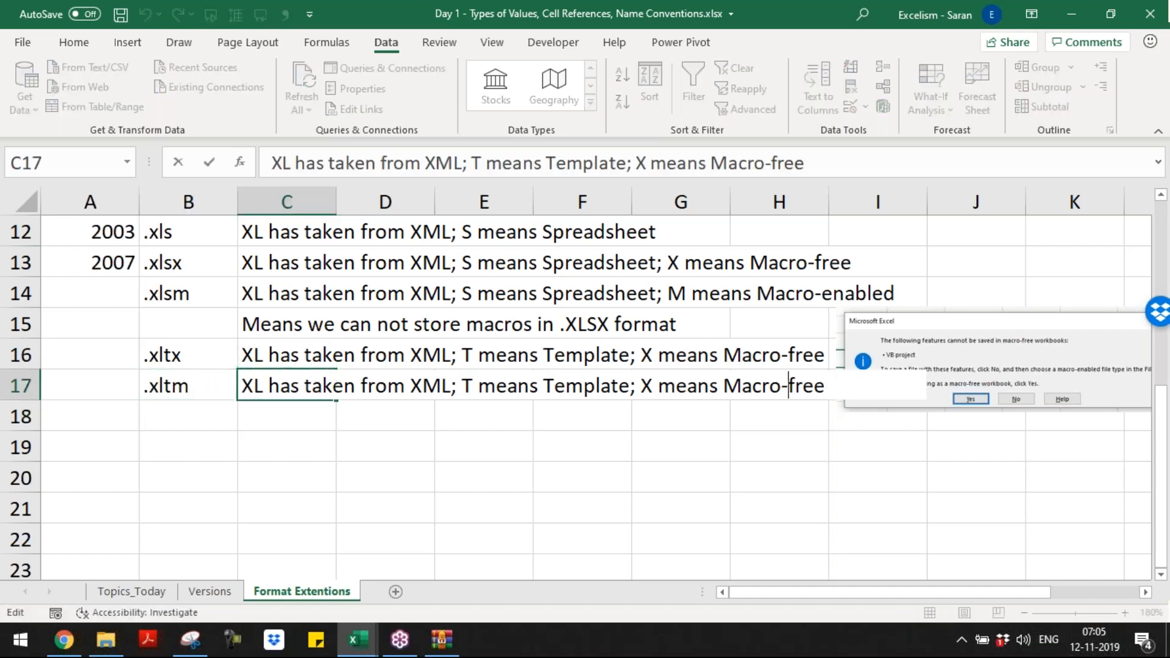
Step: Change the ending of the C17 description to "M means Macro-enabled" and save the workbook
{"action": "key", "text": "ctrl+shift+Left"}
{"action": "type", "text": "enabled"}
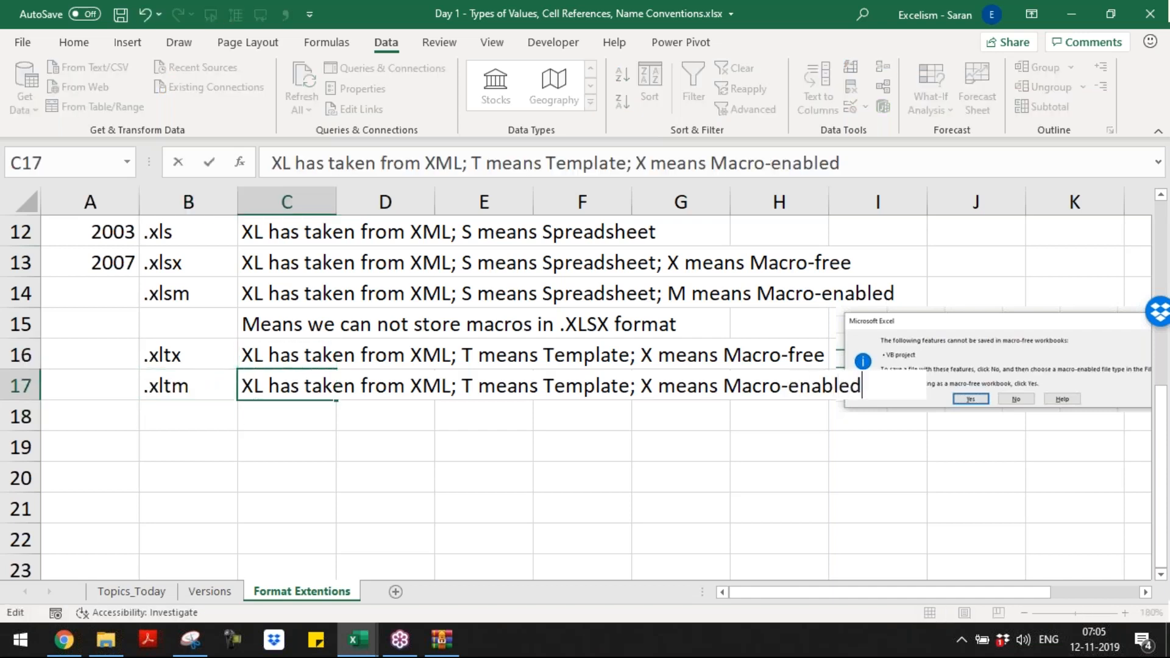
{"action": "key", "text": "Left"}
{"action": "key", "text": "Left"}
{"action": "key", "text": "Left"}
{"action": "key", "text": "Left"}
{"action": "key", "text": "Left"}
{"action": "key", "text": "Left"}
{"action": "key", "text": "Left"}
{"action": "key", "text": "Left"}
{"action": "key", "text": "Left"}
{"action": "key", "text": "Left"}
{"action": "key", "text": "Left"}
{"action": "key", "text": "Left"}
{"action": "key", "text": "Left"}
{"action": "key", "text": "Left"}
{"action": "key", "text": "Left"}
{"action": "key", "text": "Left"}
{"action": "key", "text": "Left"}
{"action": "key", "text": "Left"}
{"action": "key", "text": "Left"}
{"action": "key", "text": "Left"}
{"action": "key", "text": "shift+Right"}
{"action": "type", "text": "M"}
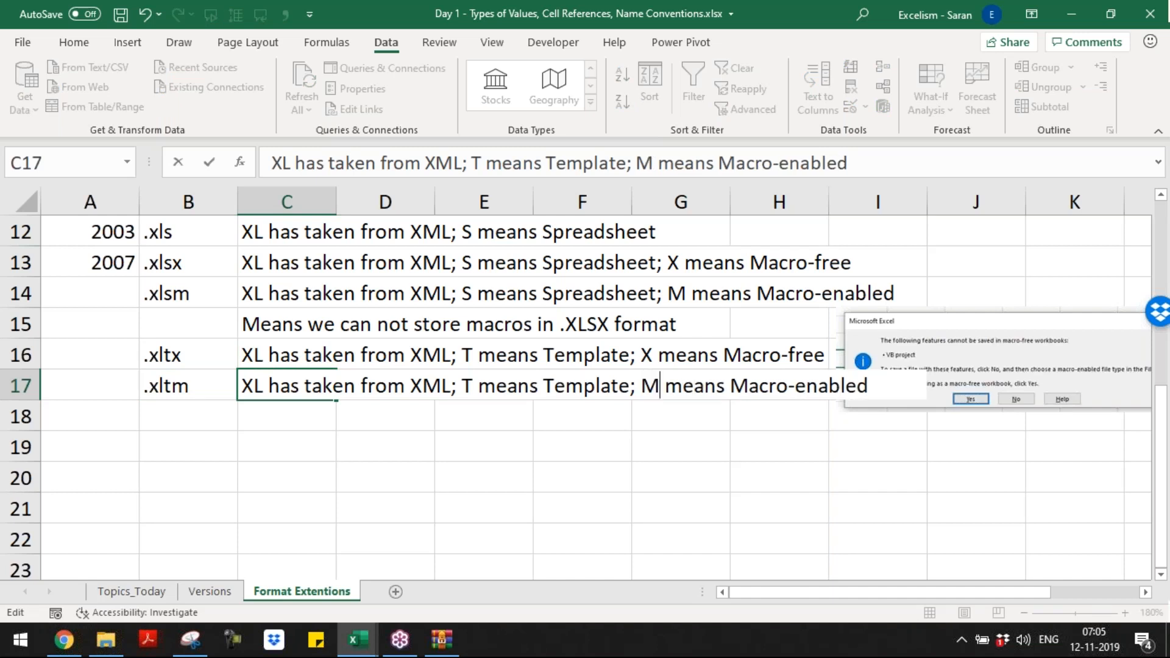
{"action": "key", "text": "Return"}
{"action": "key", "text": "Return"}
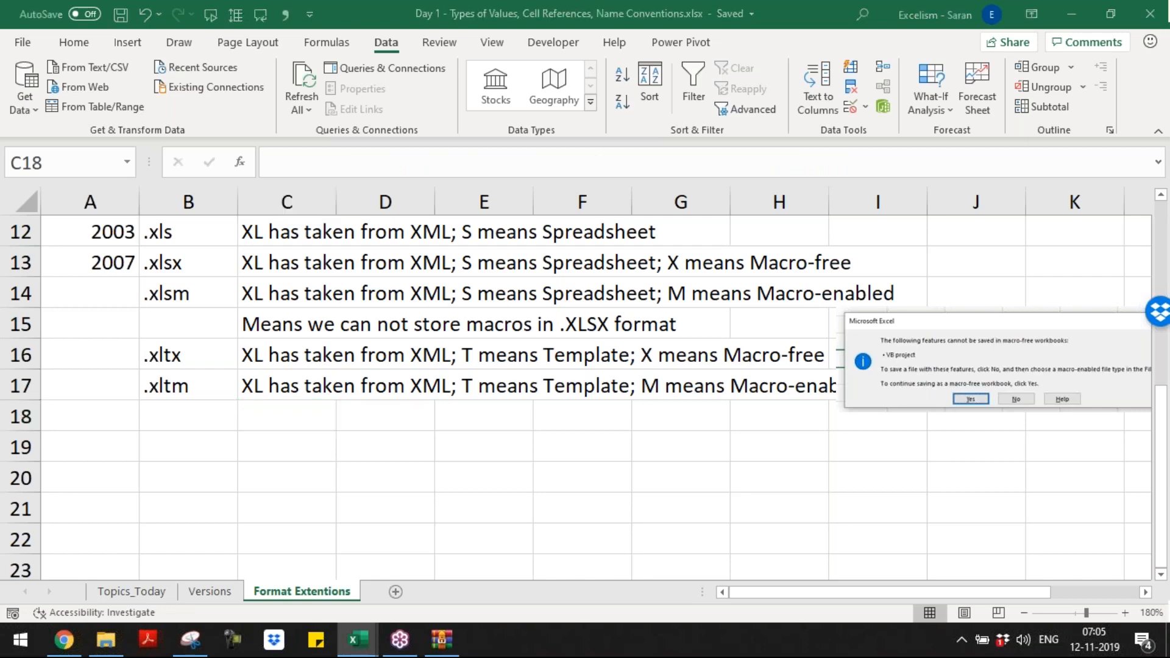
Step: Switch to Snipping Tool and close it without saving the snip
{"action": "key", "text": "alt+Tab"}
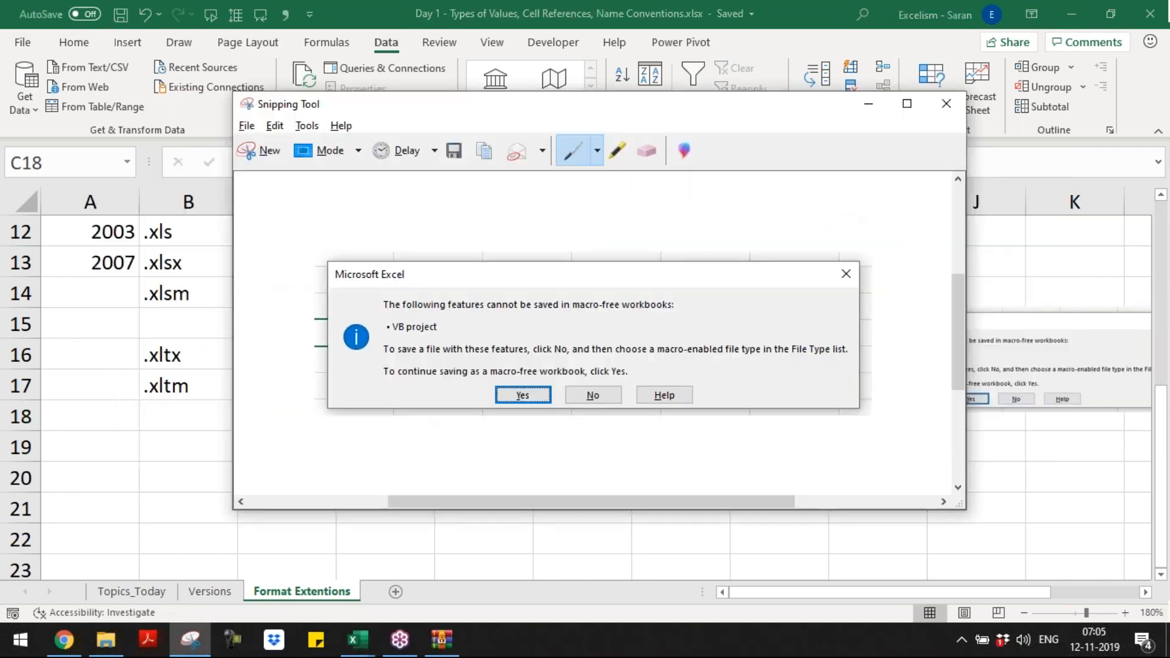
{"action": "key", "text": "alt+F4"}
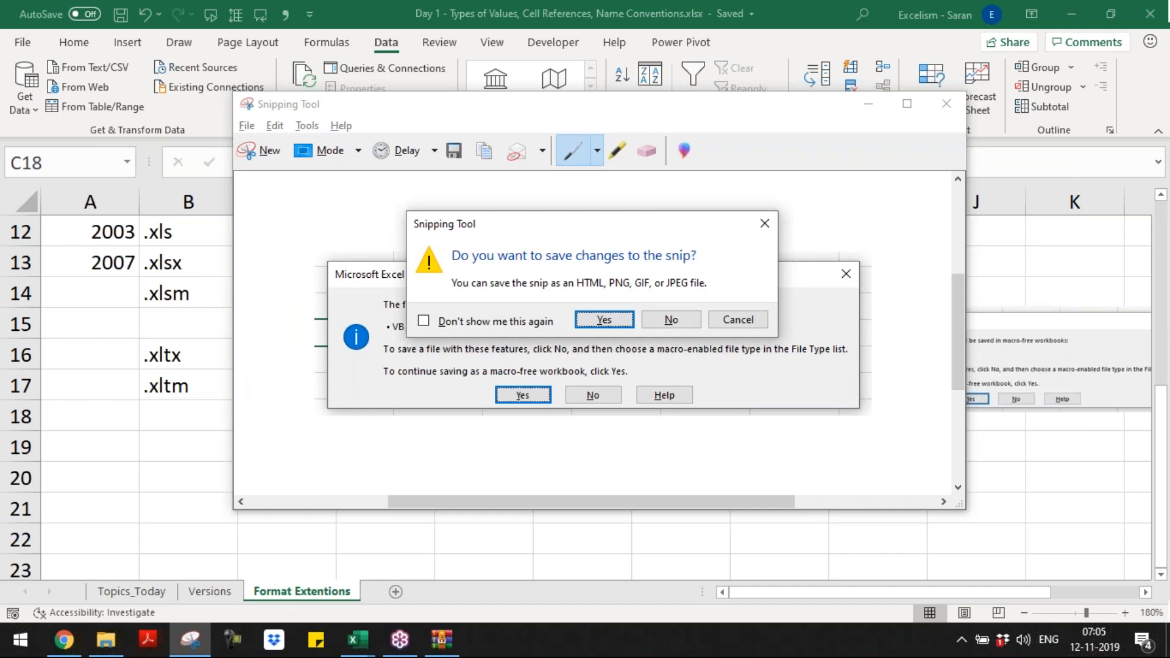
{"action": "key", "text": "Right"}
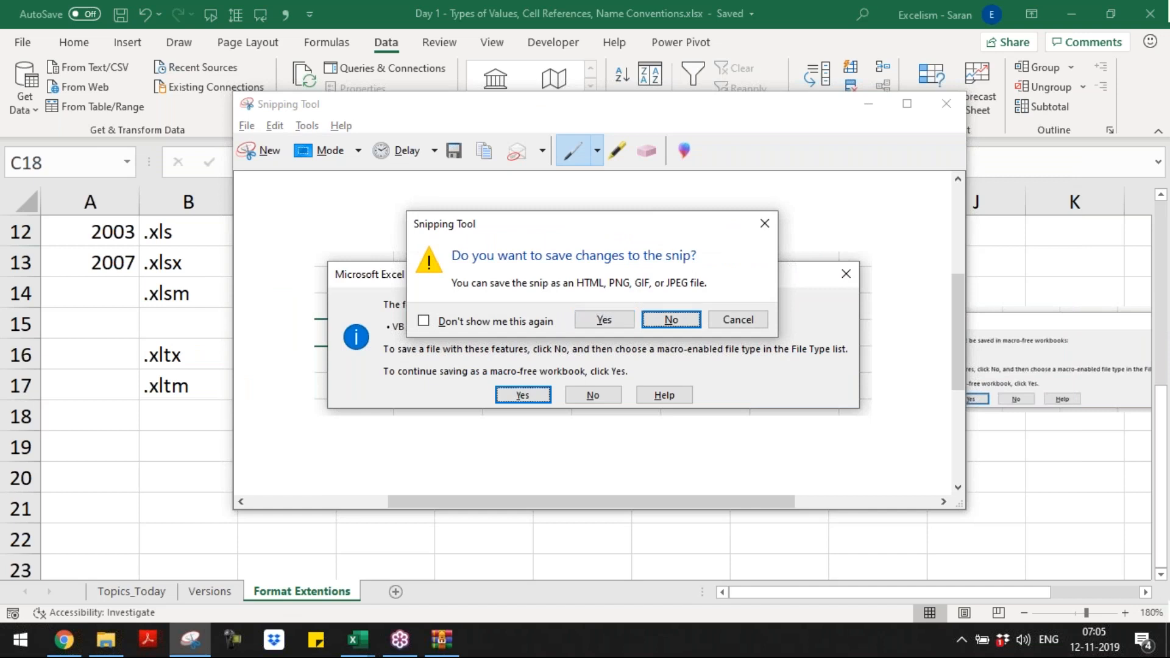
{"action": "key", "text": "Return"}
{"action": "key", "text": "alt+Tab"}
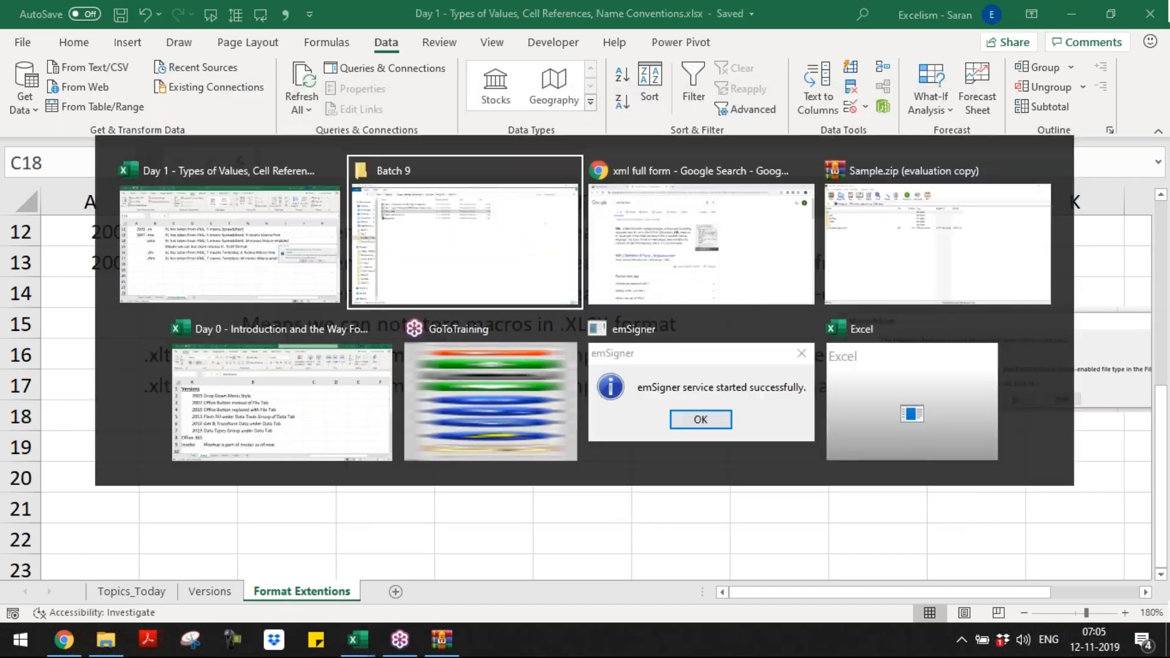
{"action": "key", "text": "alt+Tab"}
{"action": "key", "text": "alt+Tab"}
{"action": "key", "text": "alt+Tab"}
{"action": "key", "text": "alt+Tab"}
{"action": "key", "text": "alt+Tab"}
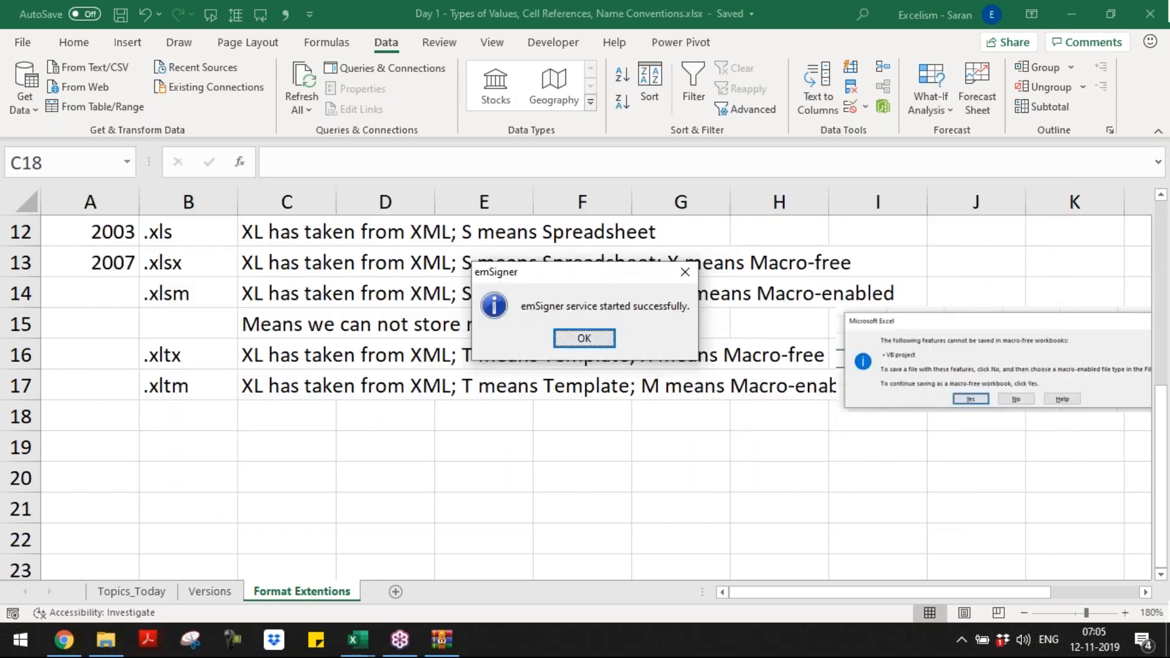
{"action": "key", "text": "alt+Tab"}
{"action": "key", "text": "alt+Tab"}
{"action": "key", "text": "alt+Tab"}
{"action": "key", "text": "alt+Tab"}
{"action": "key", "text": "alt+Tab"}
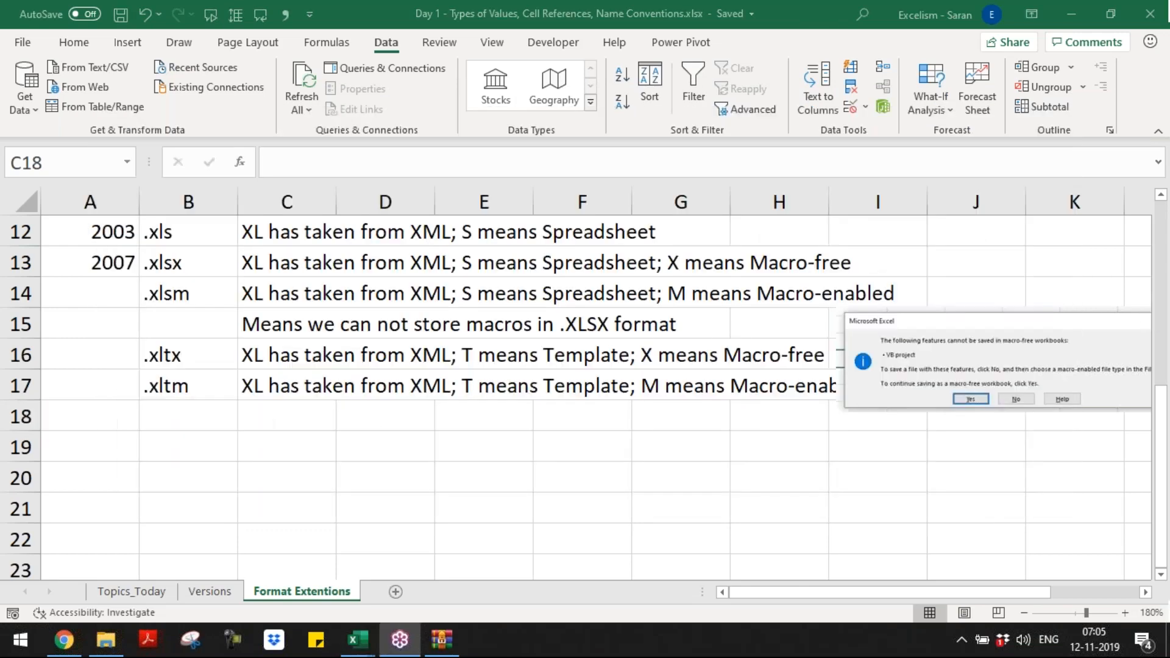
Step: Close the Sample.zip archive window
{"action": "key", "text": "alt+Tab"}
{"action": "key", "text": "alt+Tab"}
{"action": "key", "text": "alt+Tab"}
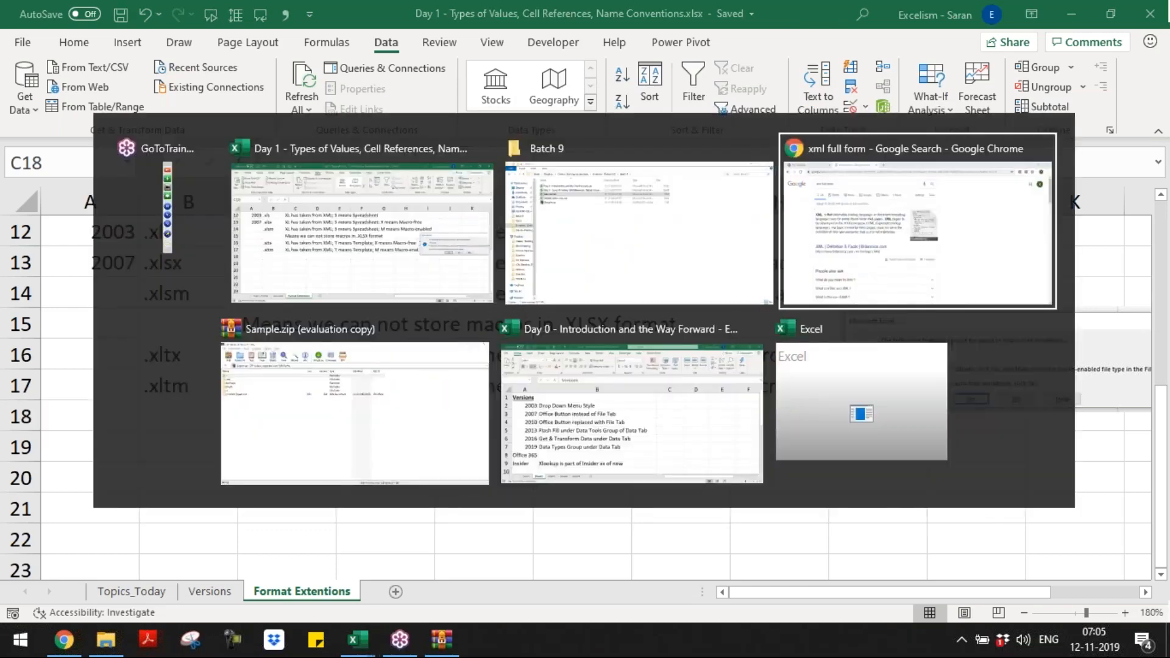
{"action": "key", "text": "alt+Tab"}
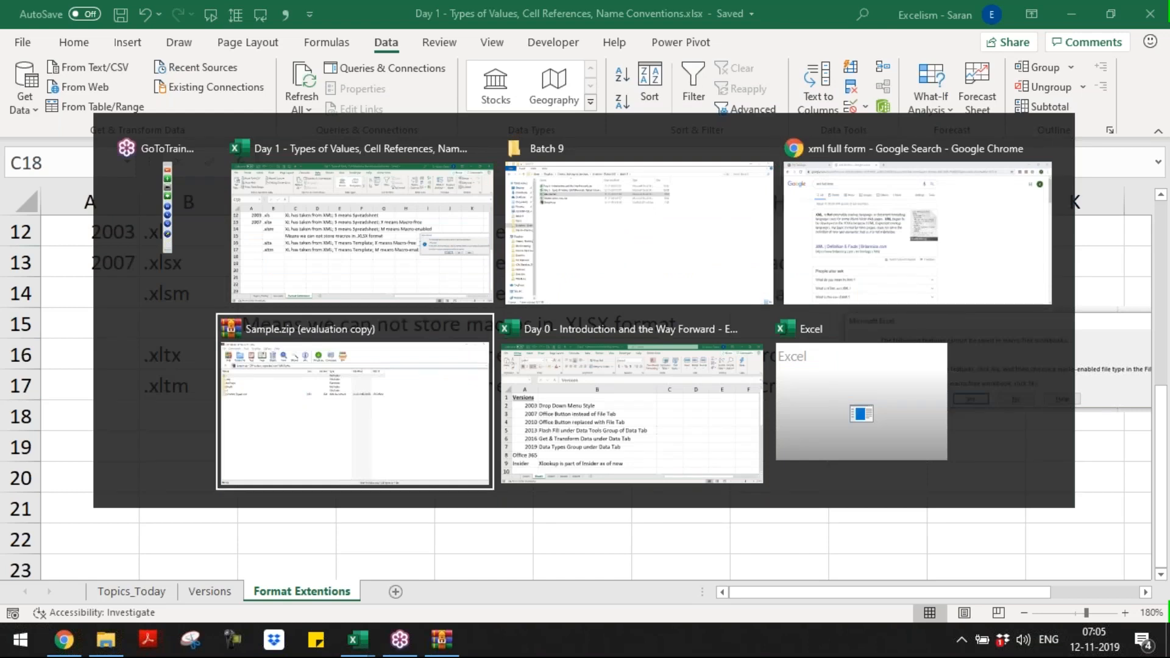
{"action": "key", "text": "alt+F4"}
Step: Return to the Day 1 workbook and open a new blank workbook
{"action": "key", "text": "alt+Tab"}
{"action": "key", "text": "alt+Tab"}
{"action": "key", "text": "alt+Tab"}
{"action": "key", "text": "alt+Tab"}
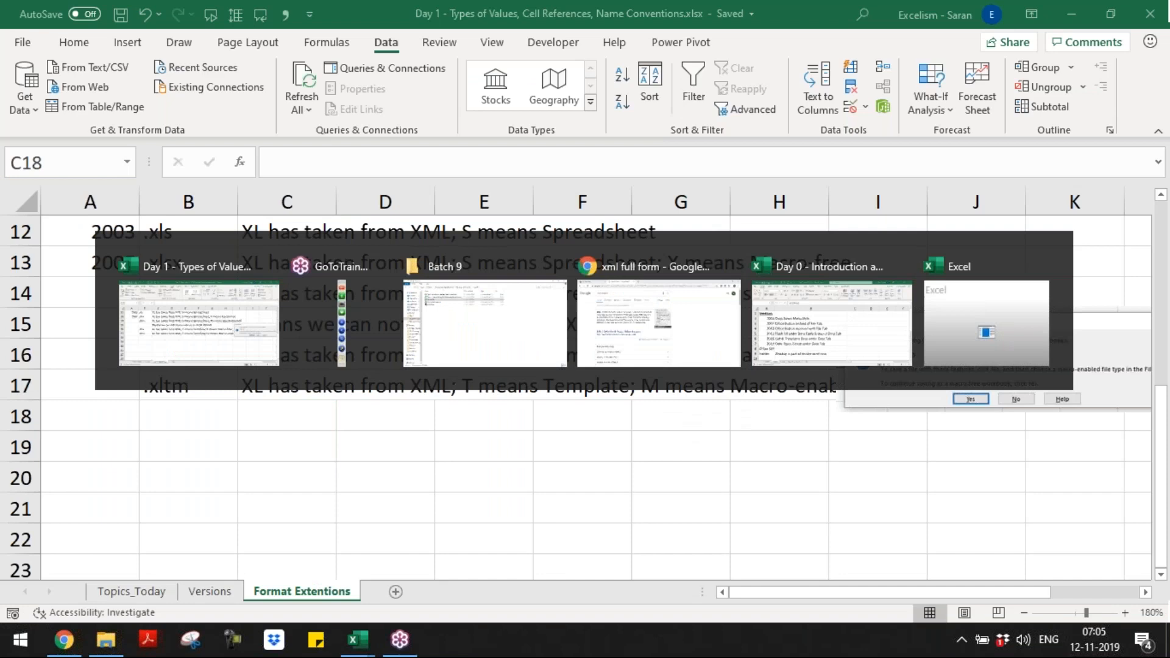
{"action": "key", "text": "alt+Tab"}
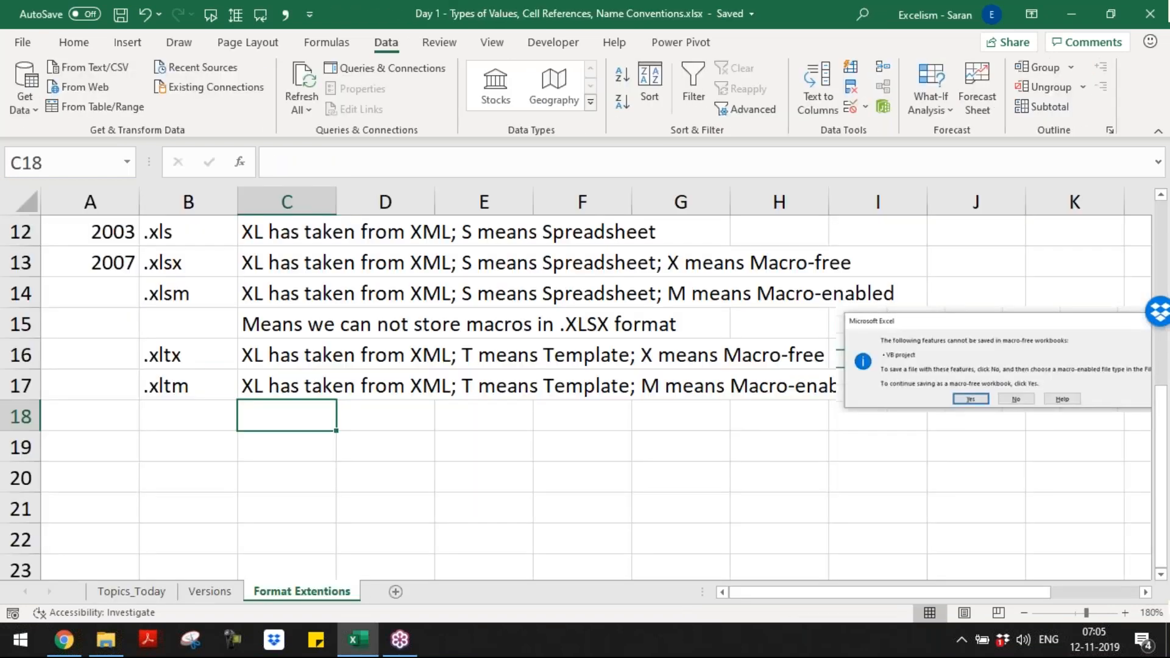
{"action": "key", "text": "alt+Tab"}
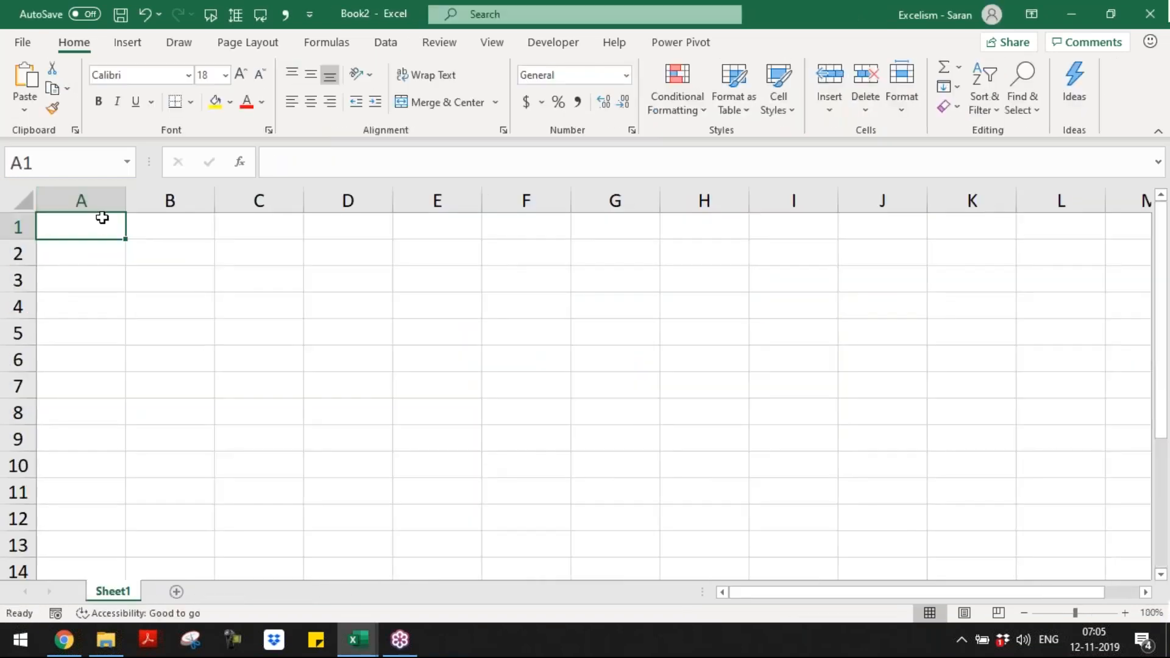
Step: Fill A1:E9 yellow and format the header cells A1:E1 with a dark blue fill and white font
{"action": "left_click_drag", "start_coordinate": [334, 302], "coordinate": [400, 418]}
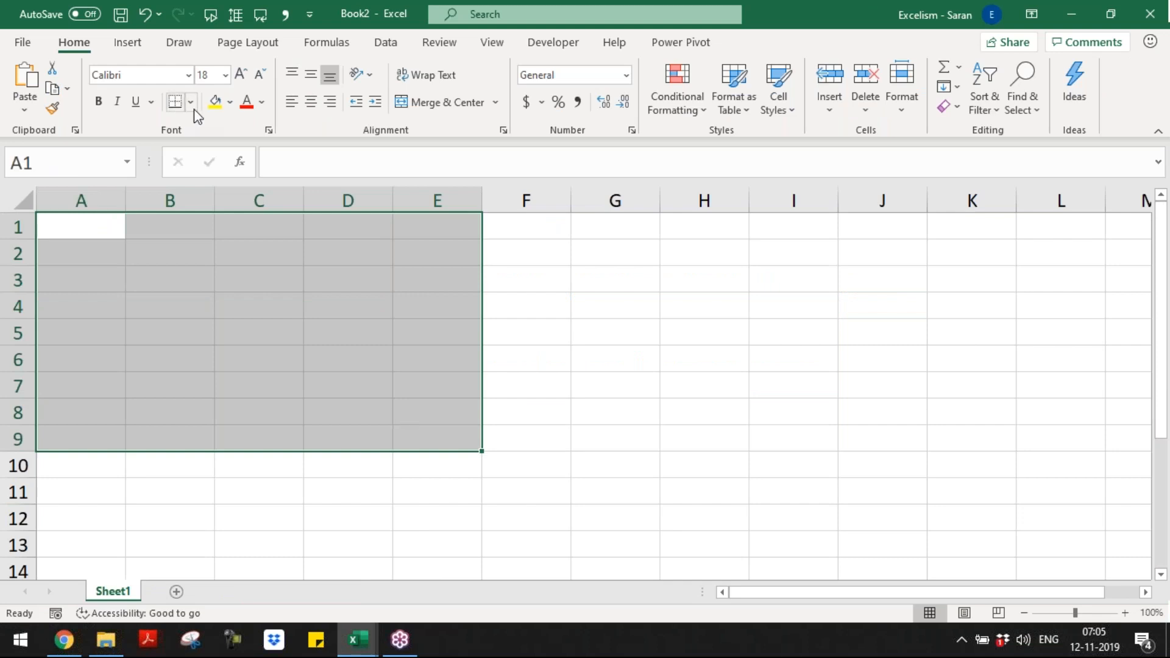
{"action": "left_click", "coordinate": [213, 103]}
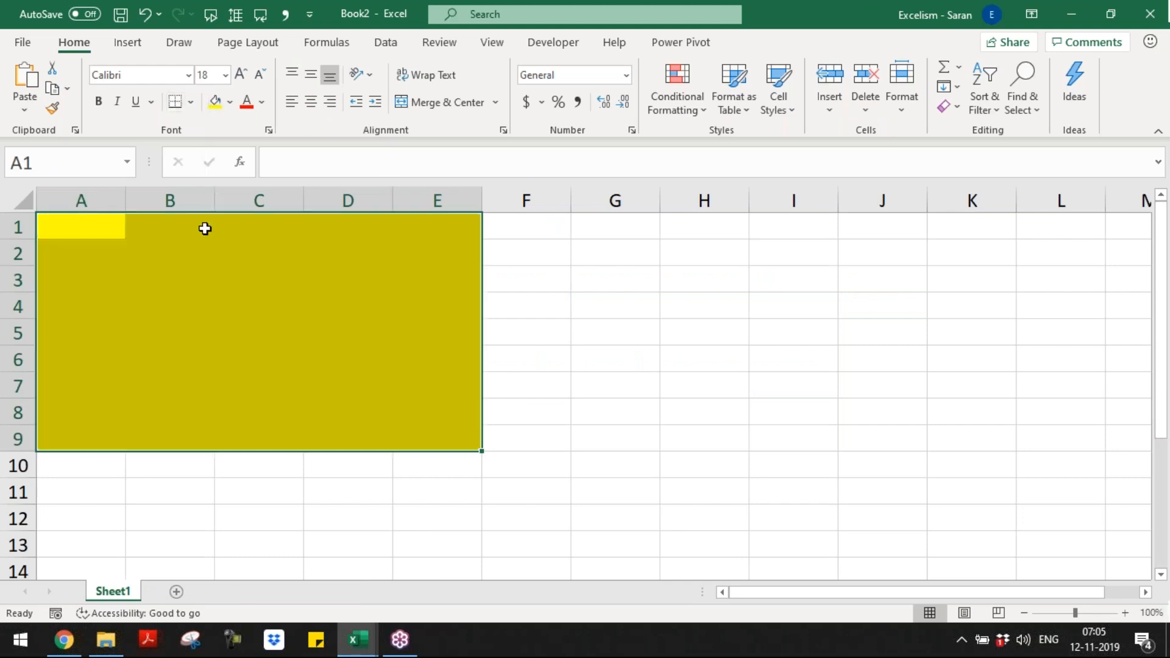
{"action": "left_click_drag", "start_coordinate": [106, 227], "coordinate": [457, 225]}
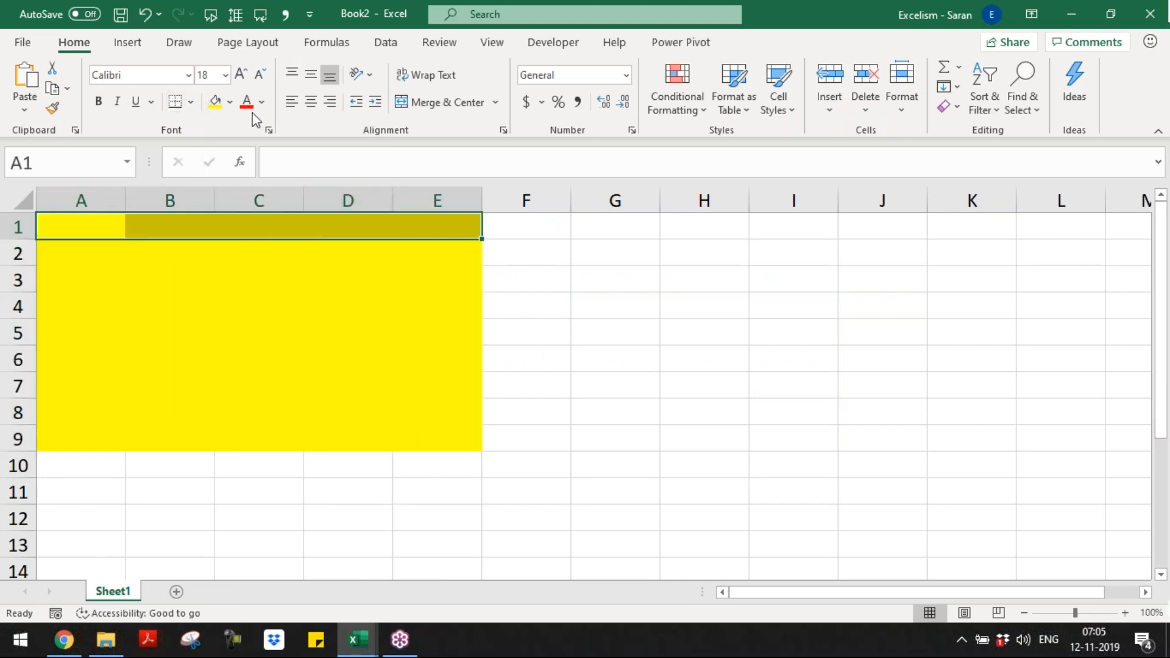
{"action": "left_click", "coordinate": [229, 102]}
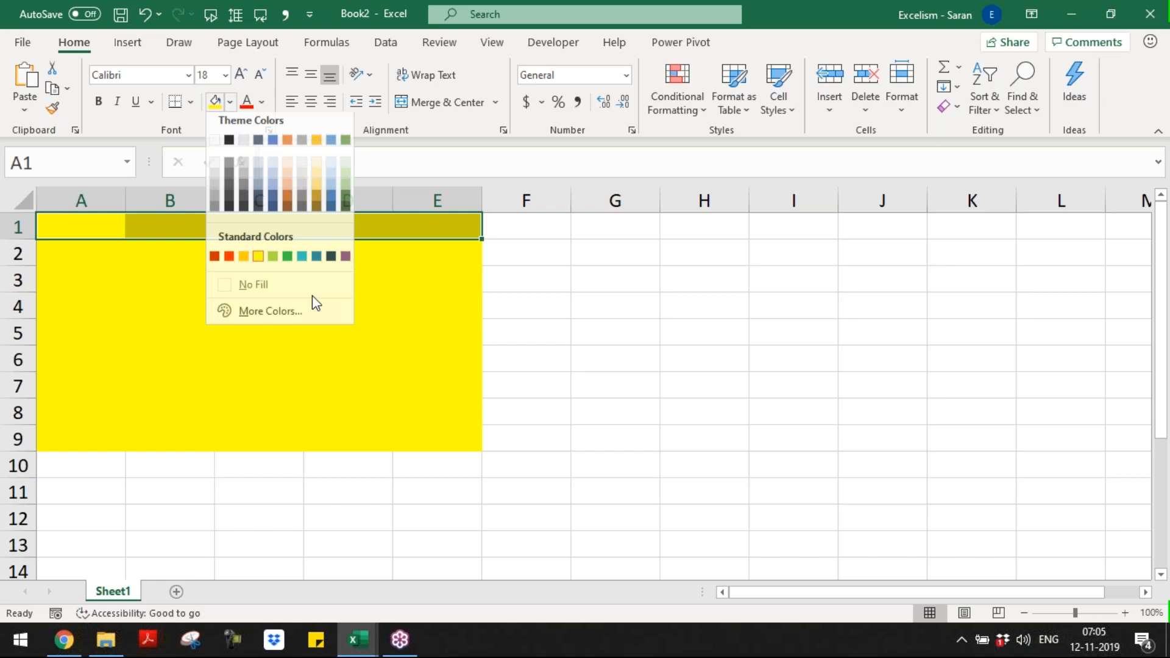
{"action": "left_click", "coordinate": [332, 263]}
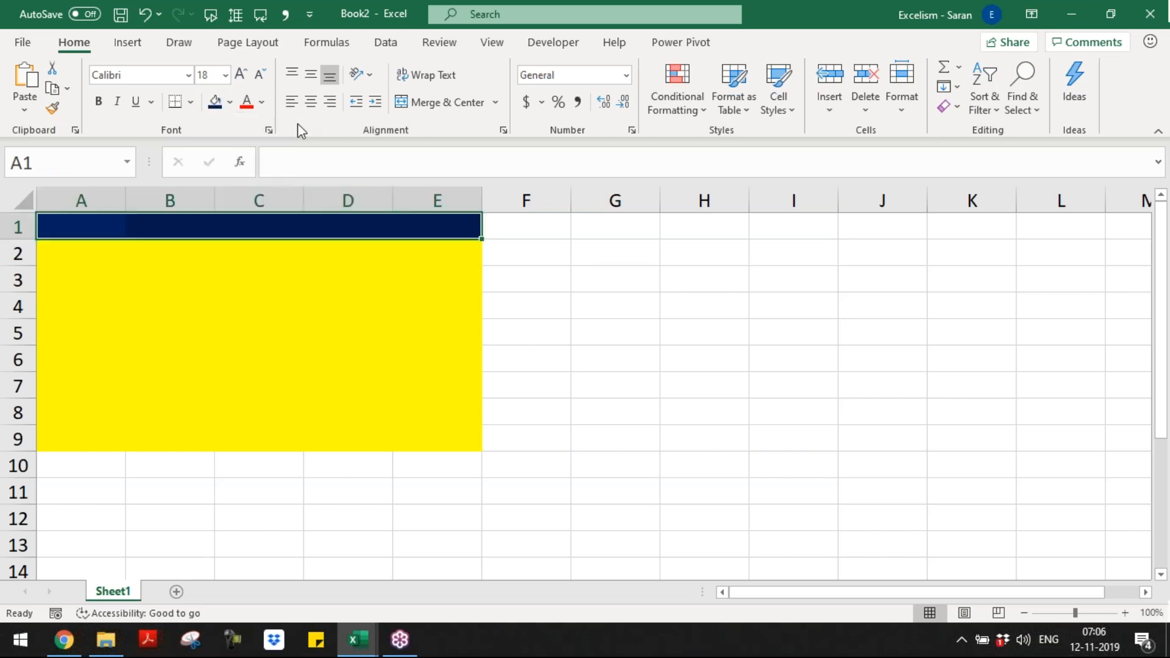
{"action": "left_click", "coordinate": [262, 103]}
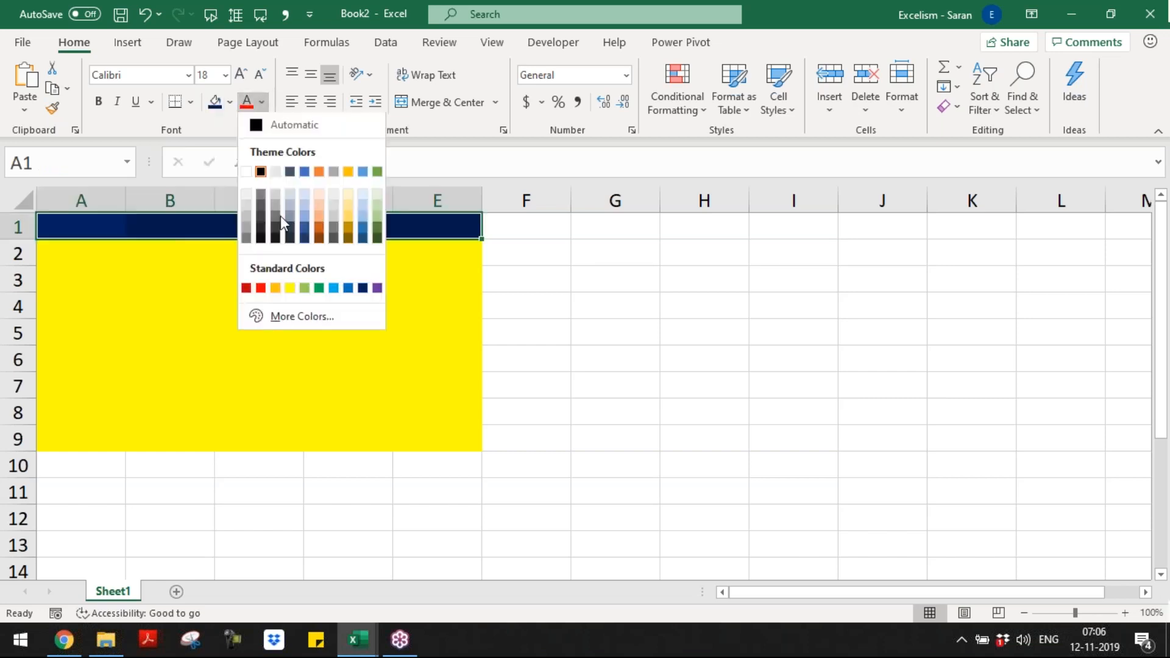
{"action": "left_click", "coordinate": [247, 172]}
Step: Fill A9:E9 dark orange and give those cells a top border and a heavier bottom border
{"action": "left_click", "coordinate": [92, 458]}
{"action": "left_click_drag", "start_coordinate": [79, 439], "coordinate": [450, 428]}
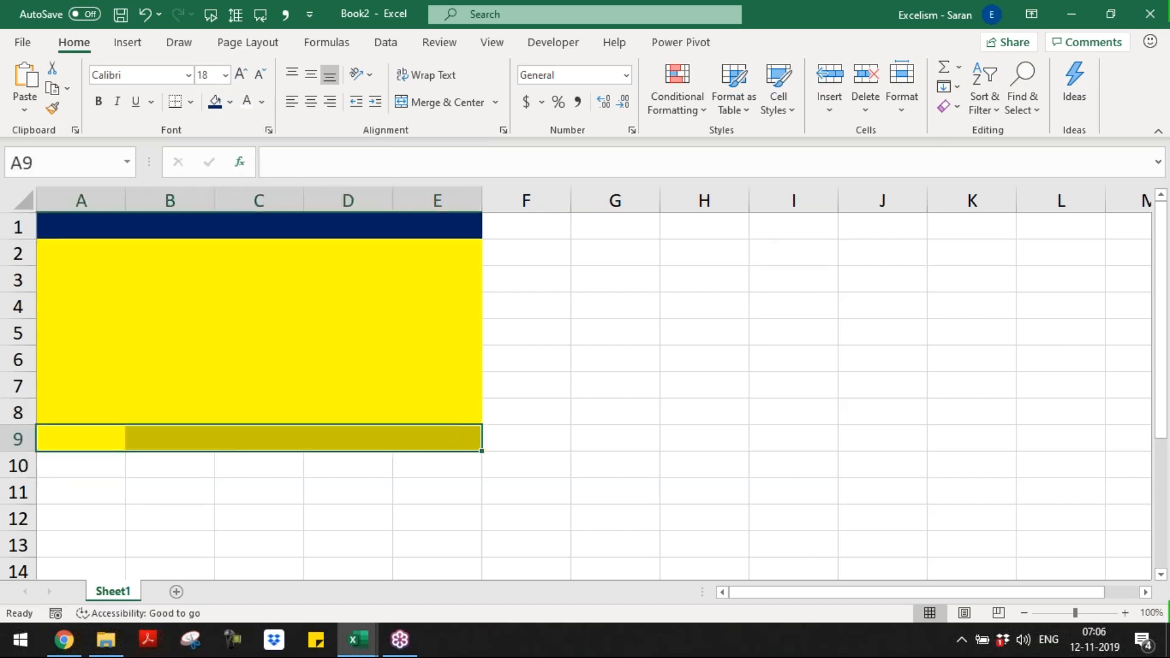
{"action": "left_click", "coordinate": [230, 103]}
{"action": "left_click", "coordinate": [287, 197]}
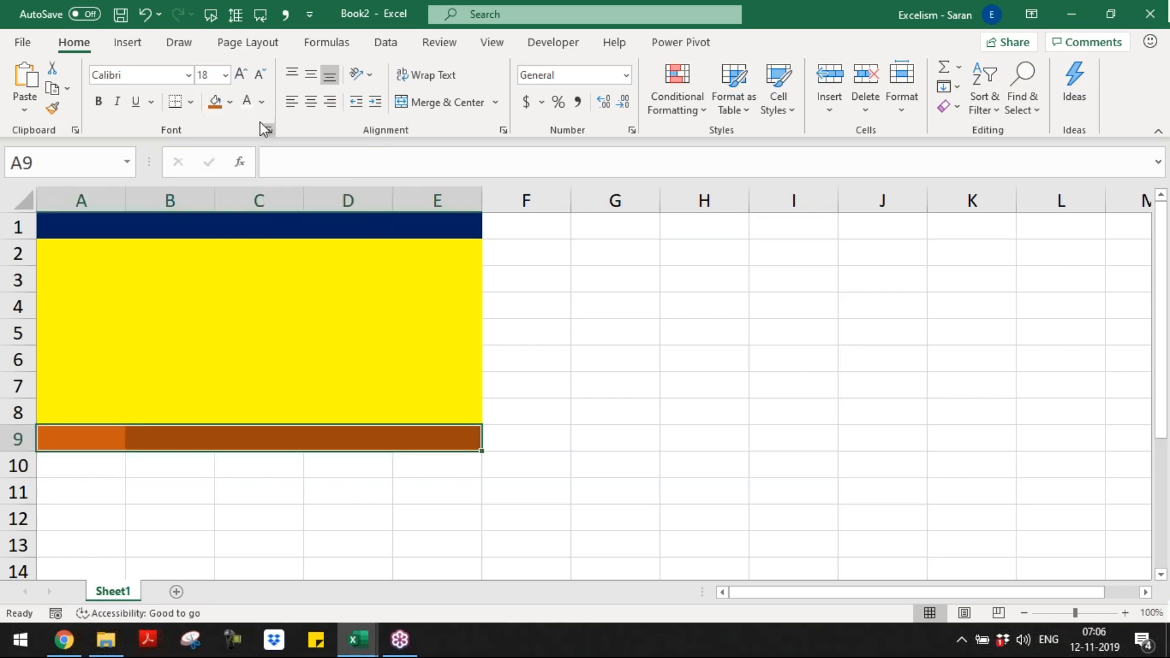
{"action": "left_click", "coordinate": [192, 104]}
{"action": "left_click", "coordinate": [206, 436]}
{"action": "left_click", "coordinate": [222, 298]}
Step: Delete columns C to E and return to cell A1
{"action": "left_click_drag", "start_coordinate": [261, 199], "coordinate": [426, 197]}
{"action": "key", "text": "ctrl+minus"}
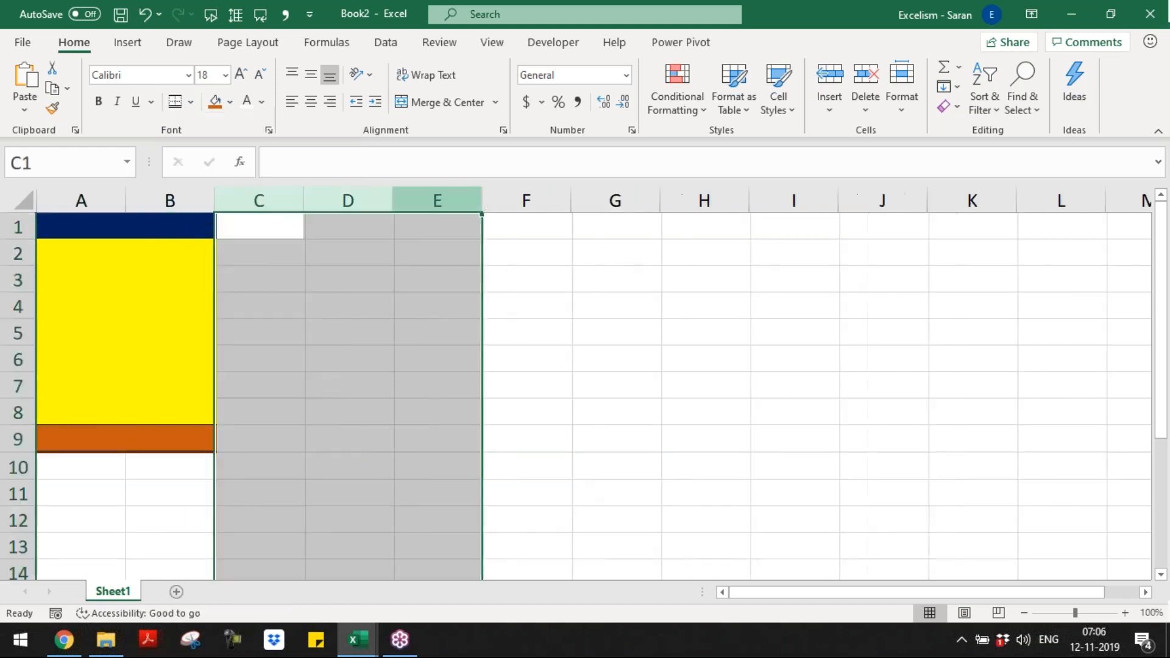
{"action": "key", "text": "ctrl+Home"}
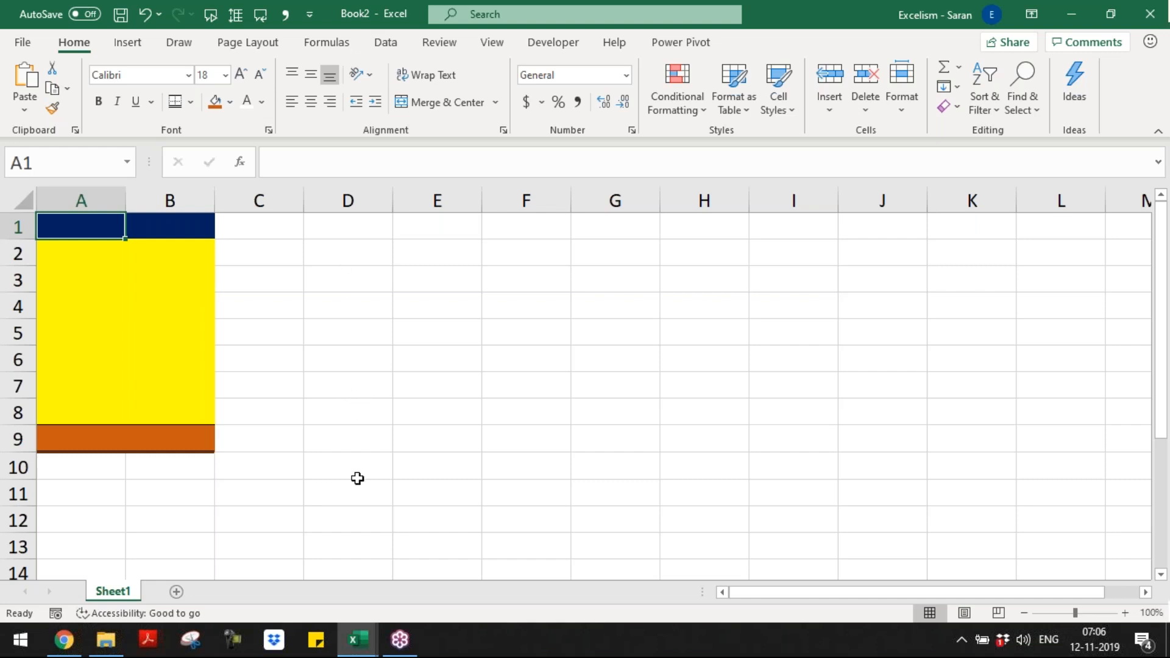
Step: Open Master Short-cuts.xlsx from the Batch 9 folder
{"action": "key", "text": "alt+Tab"}
{"action": "key", "text": "alt+Tab"}
{"action": "key", "text": "alt+Tab"}
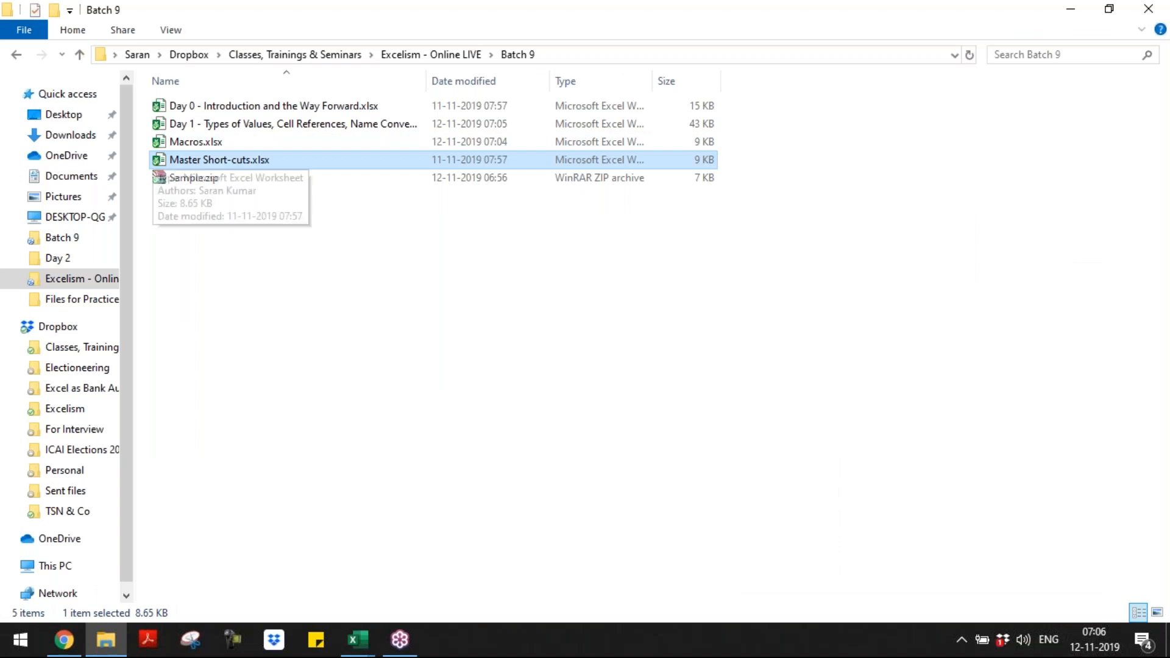
{"action": "key", "text": "alt+Tab"}
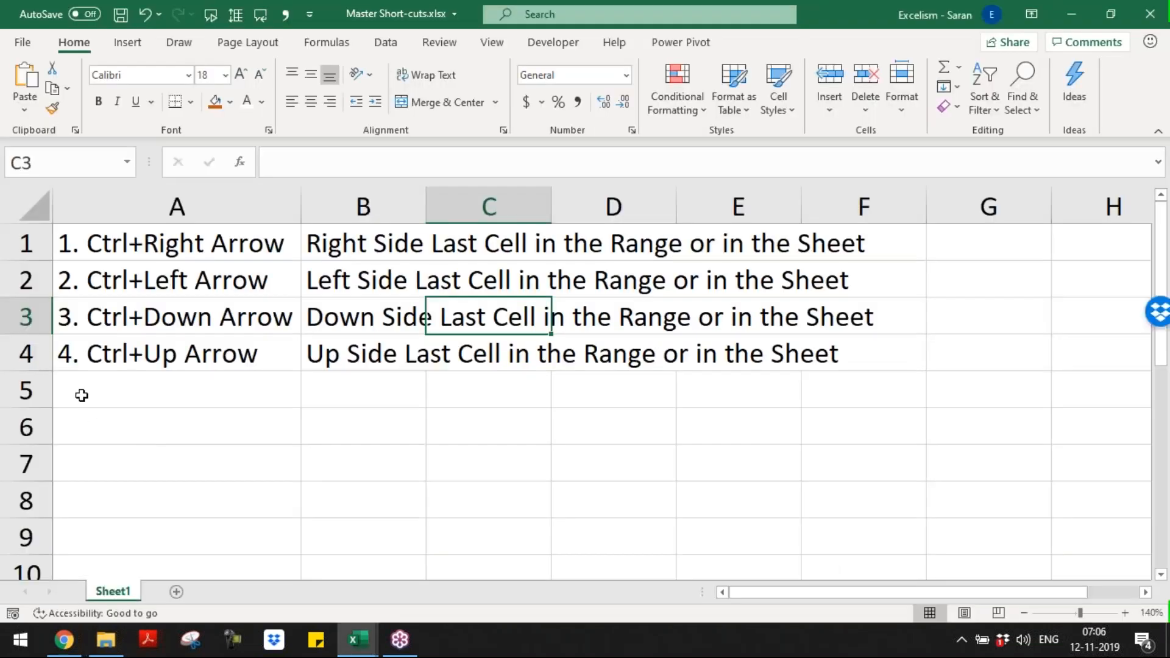
Step: Enter "5. Ctrl+N" in cell A5 of the shortcut list
{"action": "left_click", "coordinate": [82, 395]}
{"action": "type", "text": "5. "}
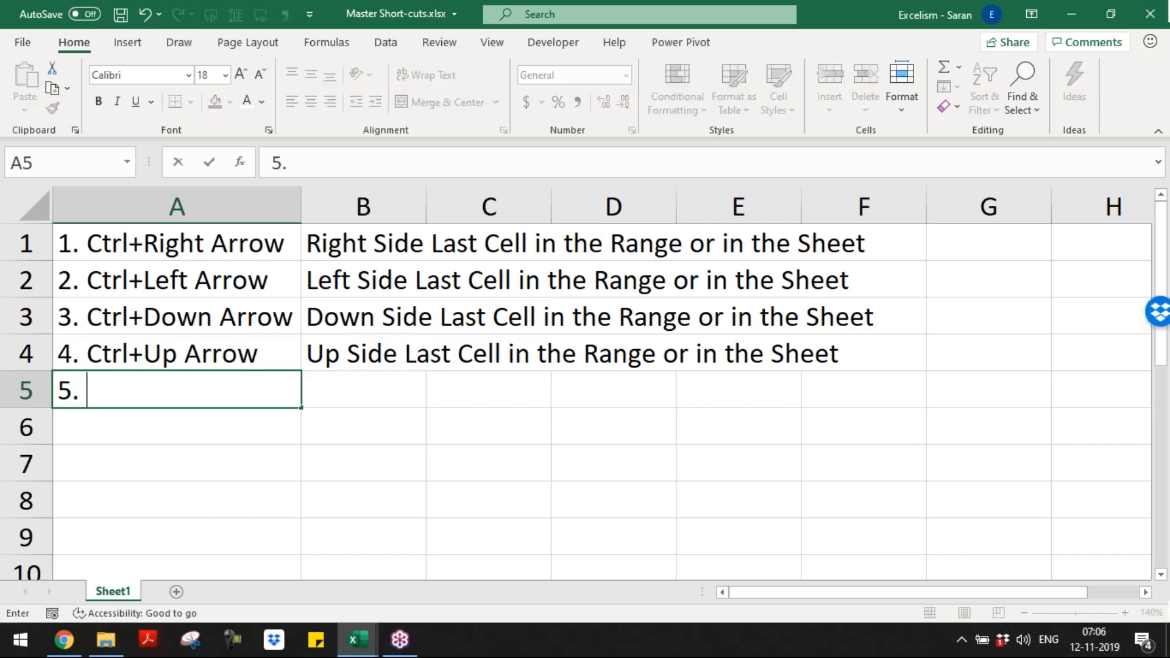
{"action": "type", "text": "Ctrl+New"}
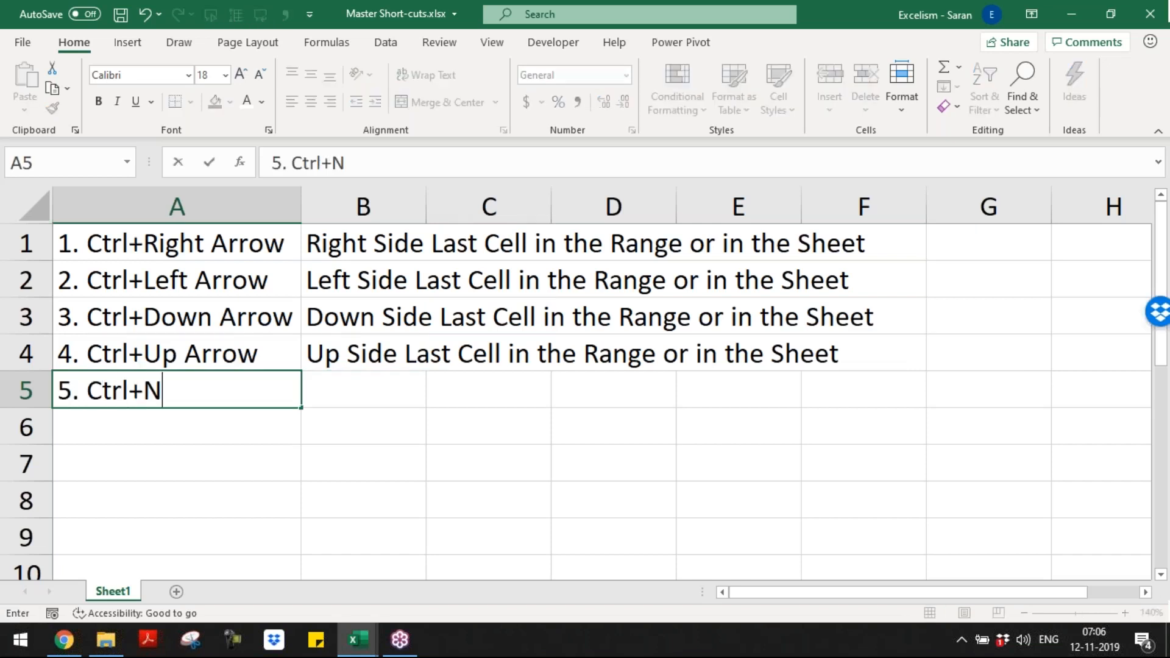
{"action": "key", "text": "Tab"}
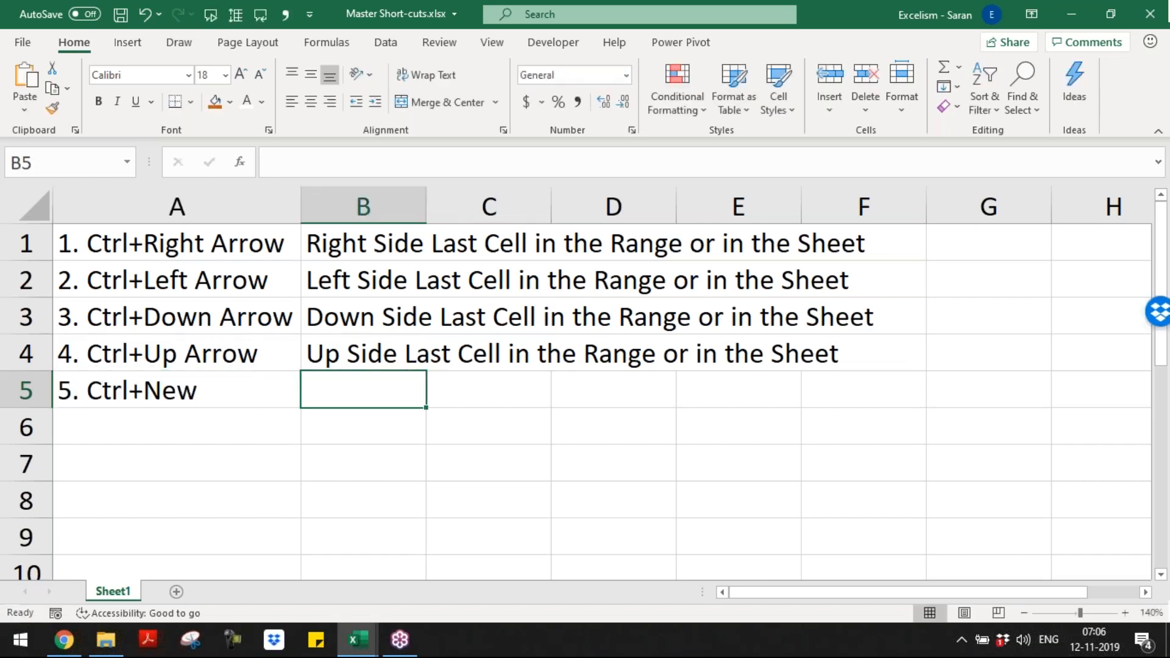
{"action": "key", "text": "Left"}
{"action": "key", "text": "F2"}
{"action": "key", "text": "BackSpace"}
{"action": "key", "text": "BackSpace"}
{"action": "key", "text": "Tab"}
Step: Enter the description "New Excel Workbooks" in cell B5
{"action": "type", "text": "New Excel "}
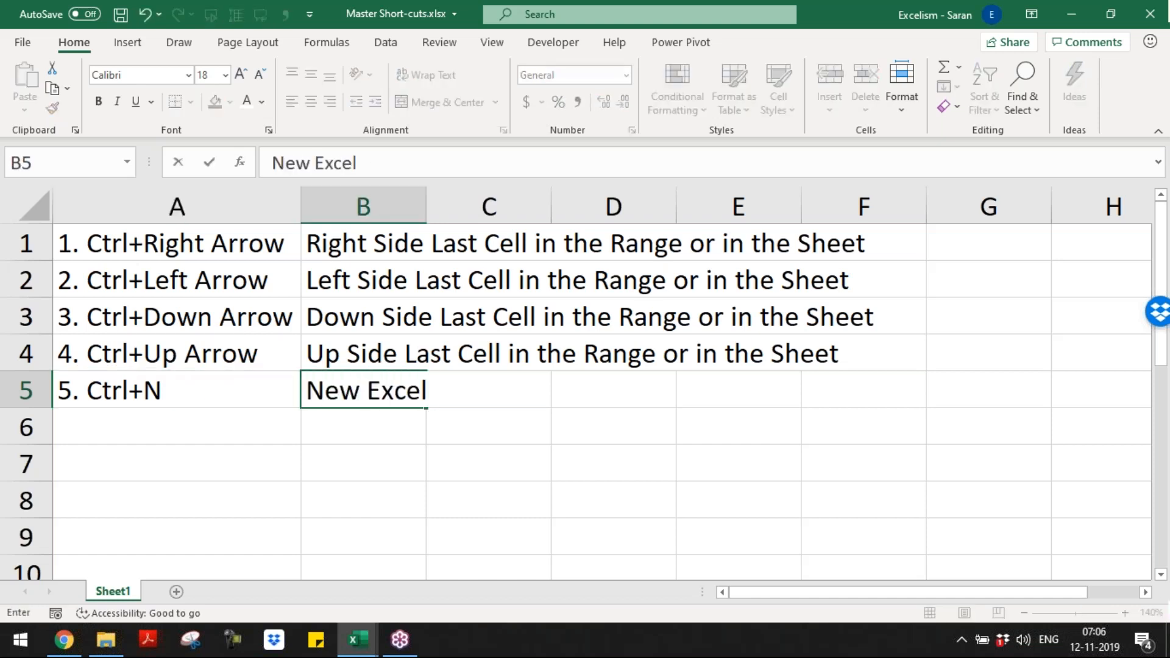
{"action": "type", "text": "Workbooks"}
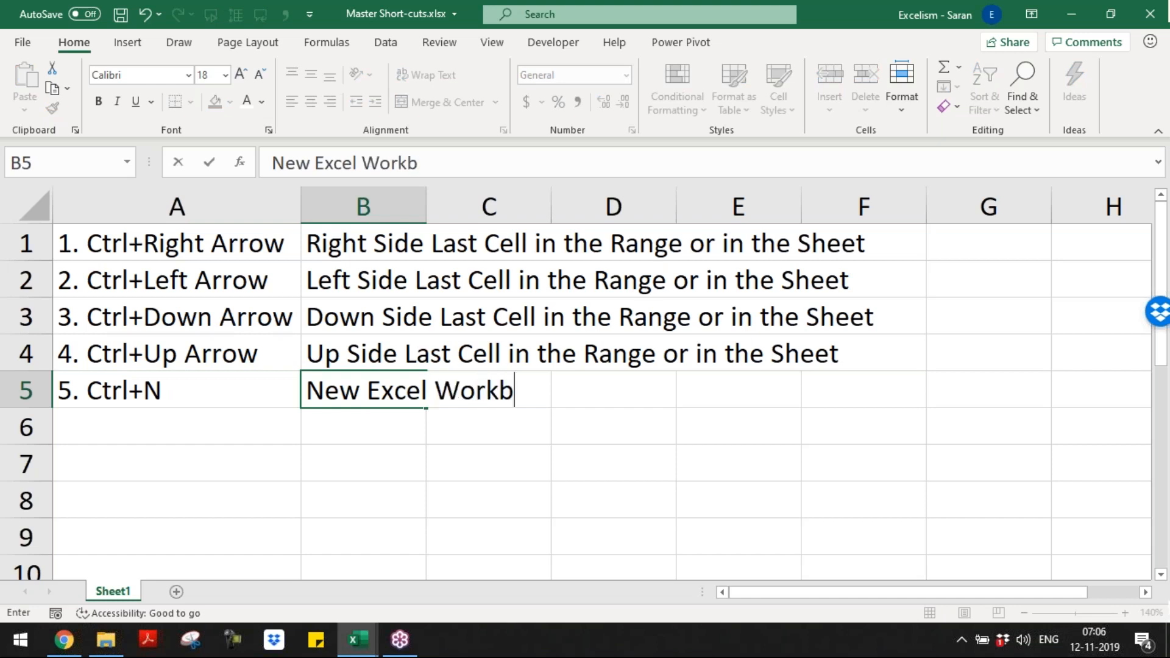
{"action": "key", "text": "Return"}
Step: Add the word "Opens" in front of the description in cell B5
{"action": "key", "text": "Up"}
{"action": "key", "text": "Right"}
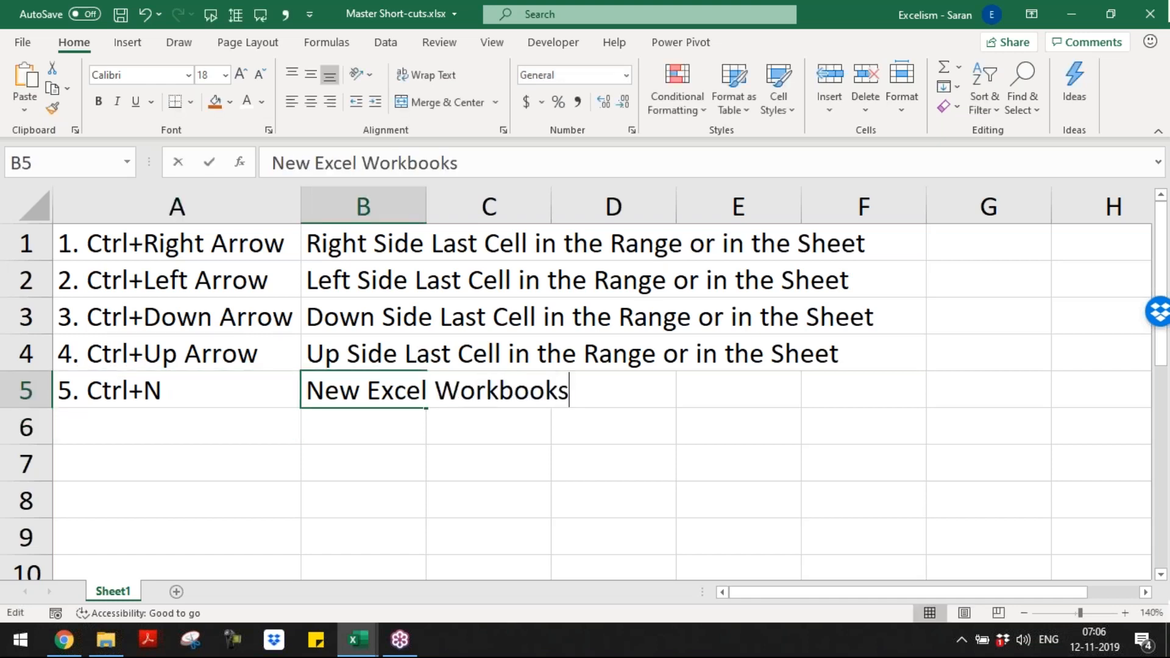
{"action": "key", "text": "F2"}
{"action": "key", "text": "Home"}
{"action": "type", "text": "Opens"}
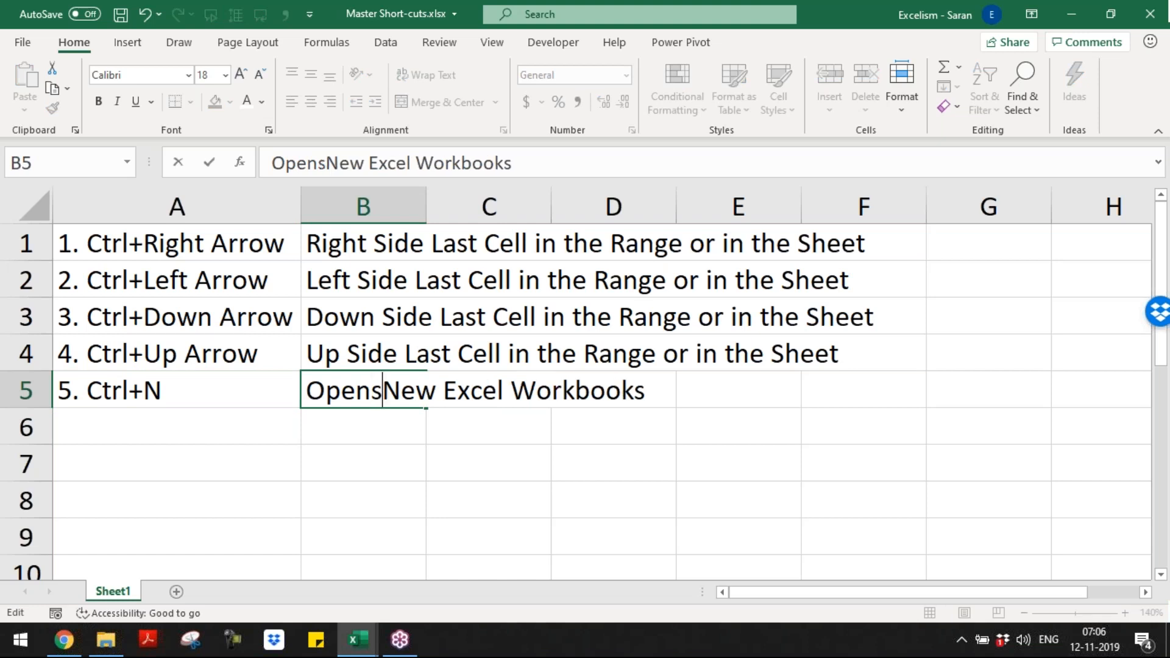
{"action": "key", "text": "Return"}
Step: Add "6. F12" in A6 with the description "Save as" in B6, and save the shortcuts workbook
{"action": "key", "text": "Left"}
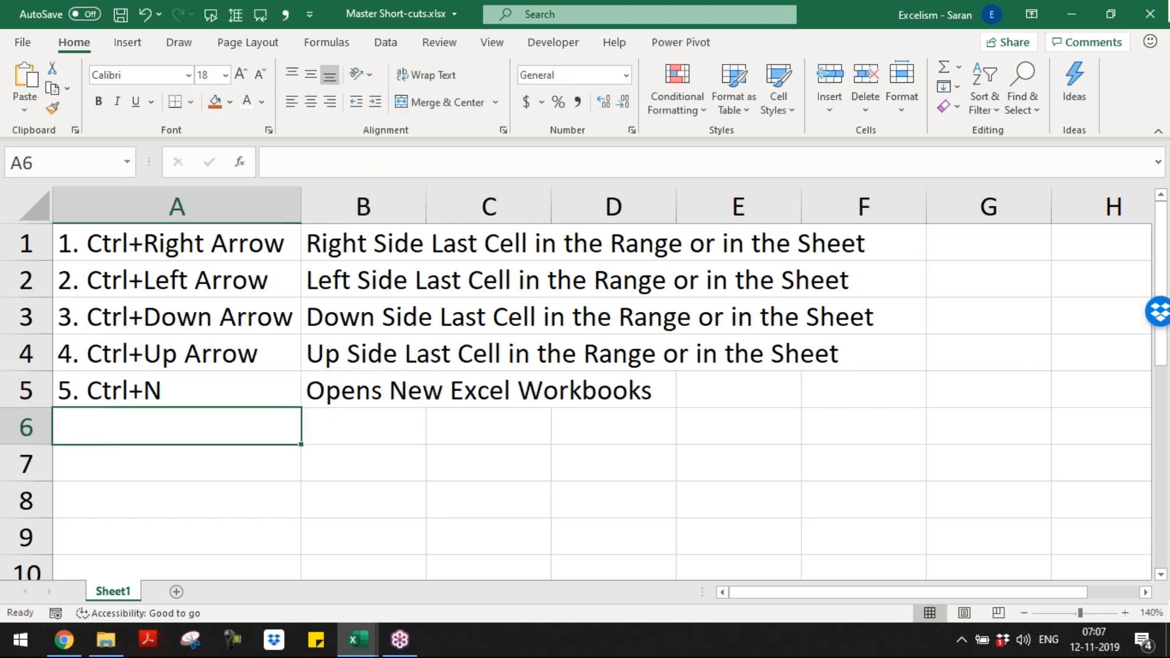
{"action": "type", "text": "6. F12"}
{"action": "key", "text": "Tab"}
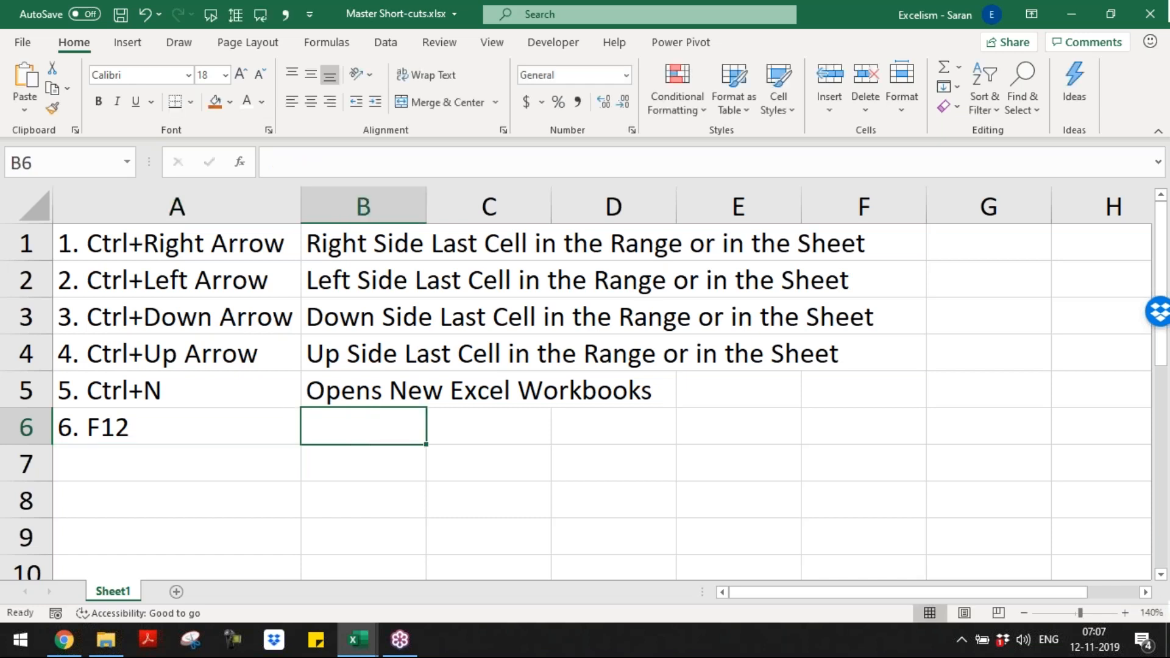
{"action": "type", "text": "Save as"}
{"action": "key", "text": "Return"}
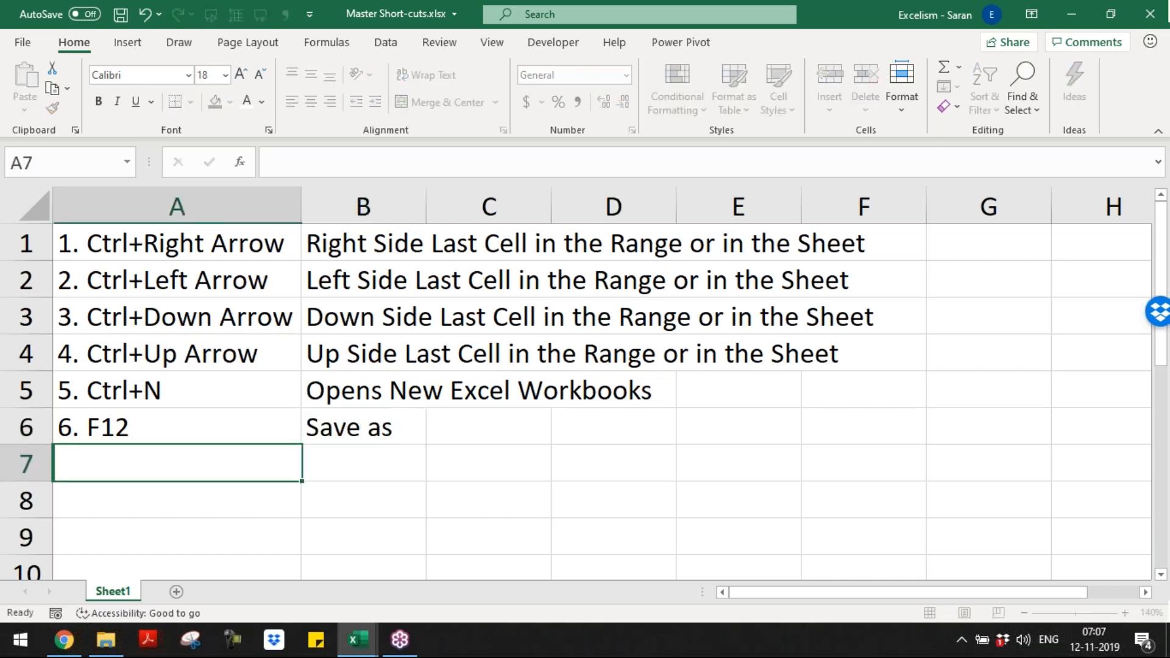
{"action": "key", "text": "ctrl+s"}
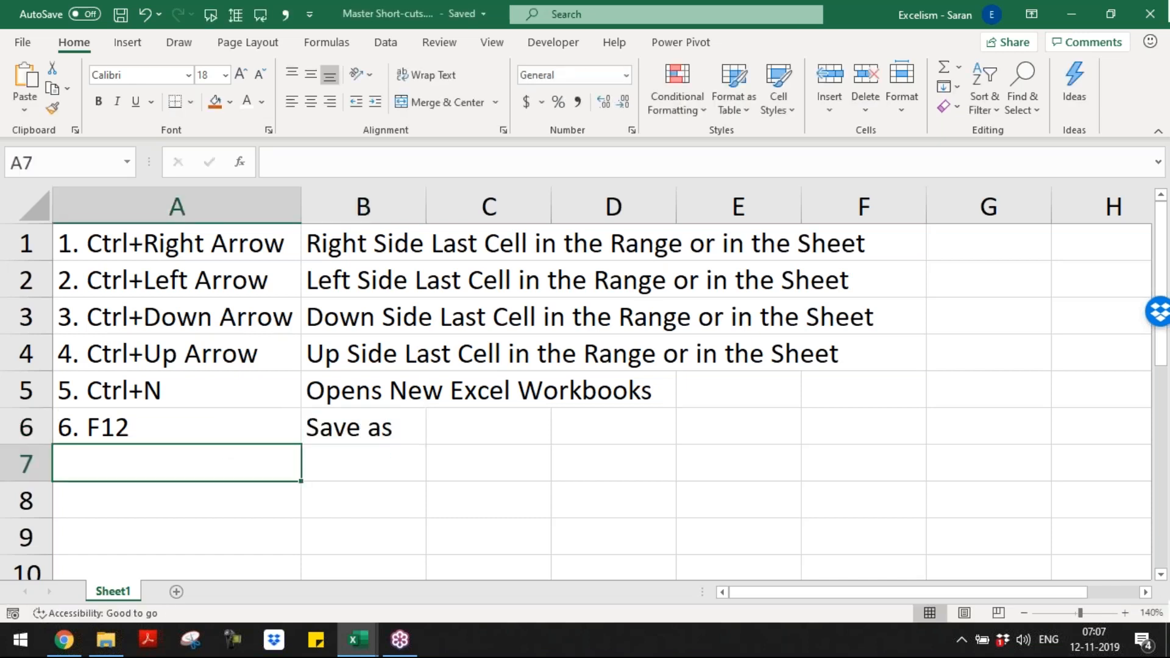
Step: Return to Book2 and start saving a copy with the file type Excel Template (*.xltx)
{"action": "key", "text": "alt+Tab"}
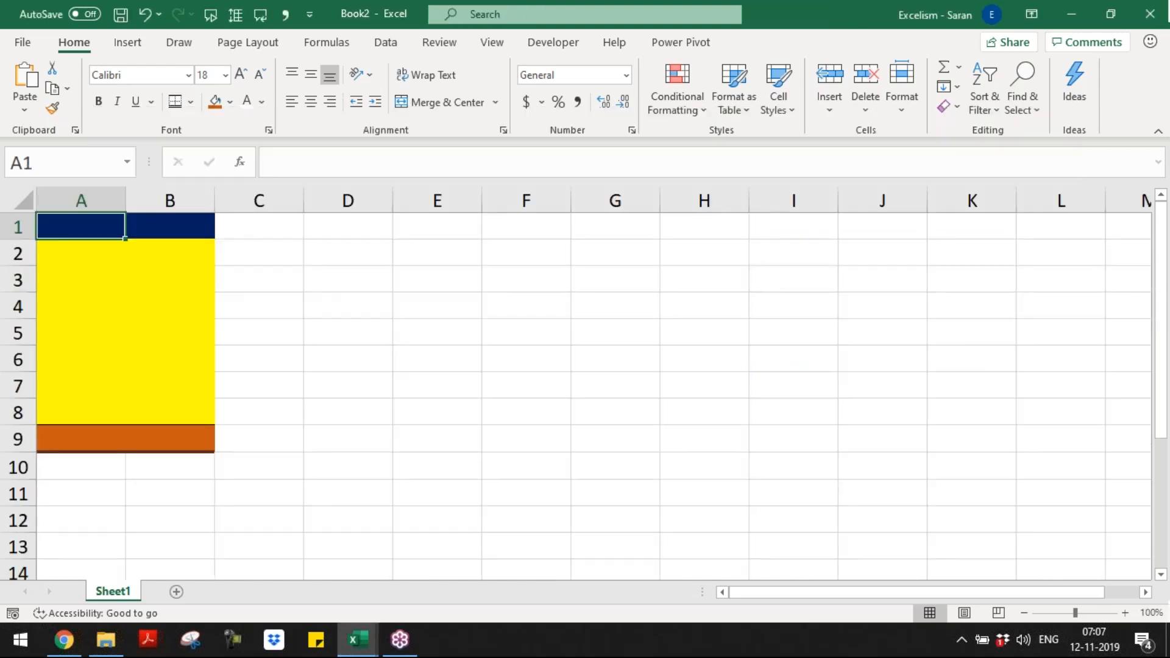
{"action": "key", "text": "F12"}
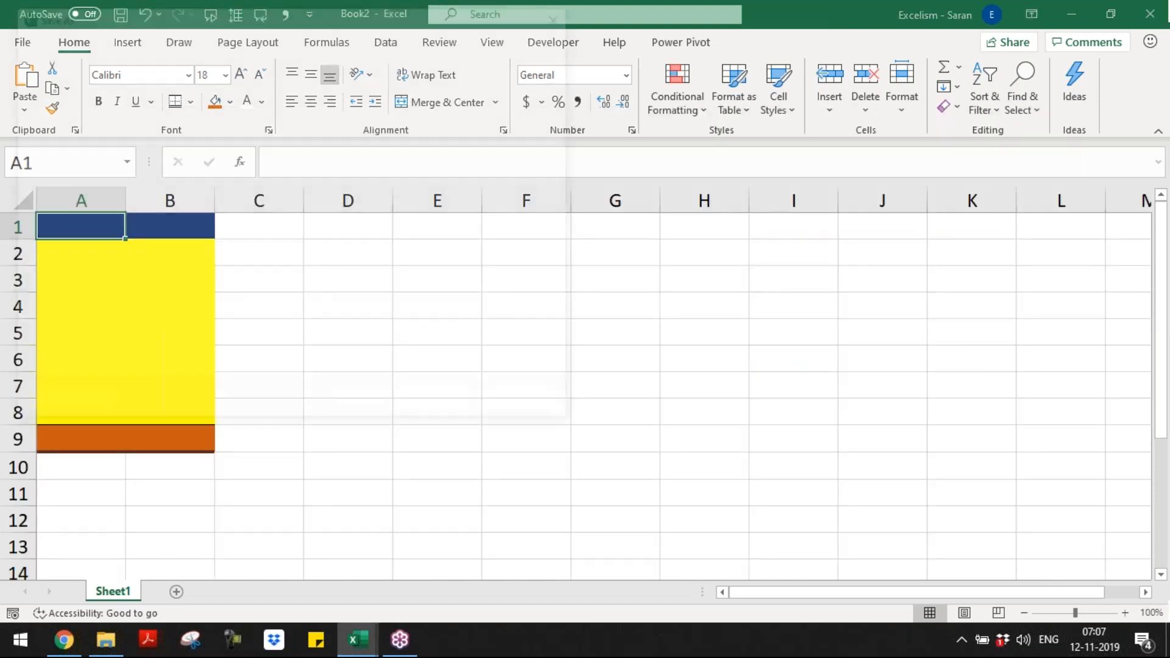
{"action": "left_click", "coordinate": [375, 321]}
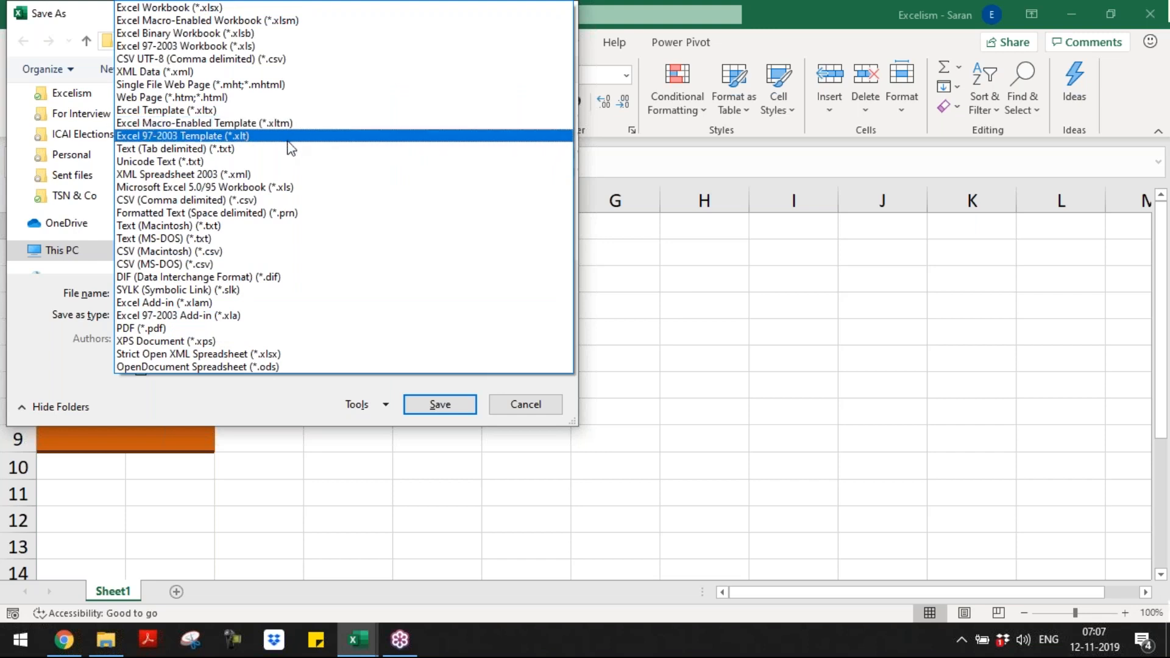
{"action": "left_click", "coordinate": [282, 111]}
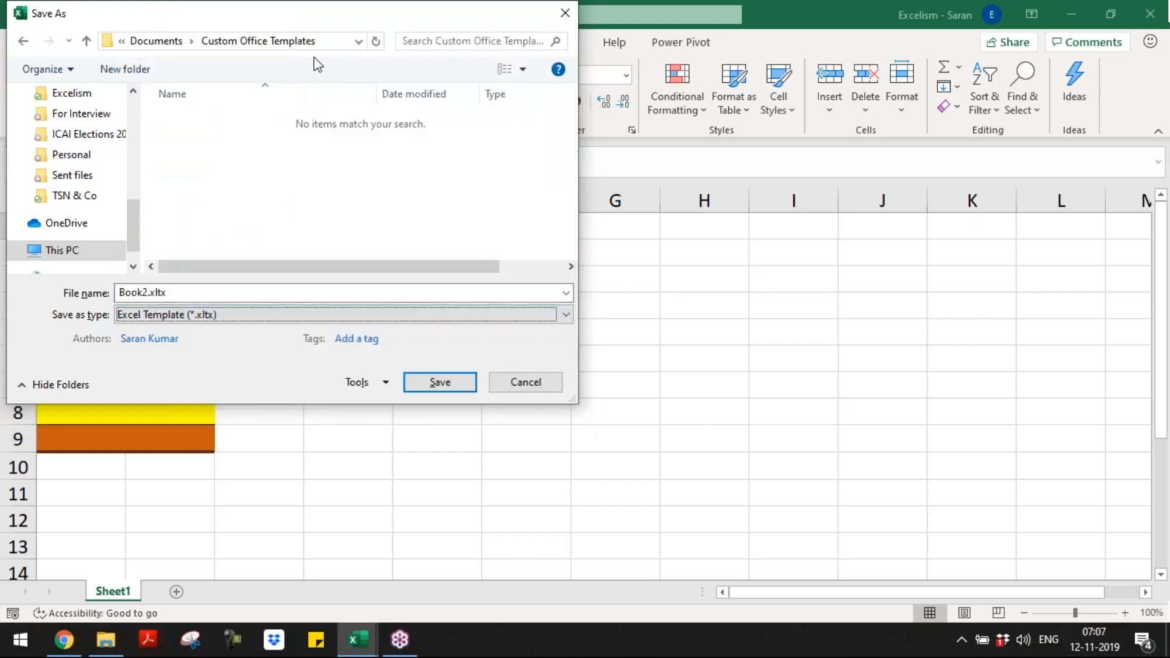
Step: Copy the path of the Custom Office Templates folder and save the template there under the name "Template for Batch 9"
{"action": "left_click", "coordinate": [327, 42]}
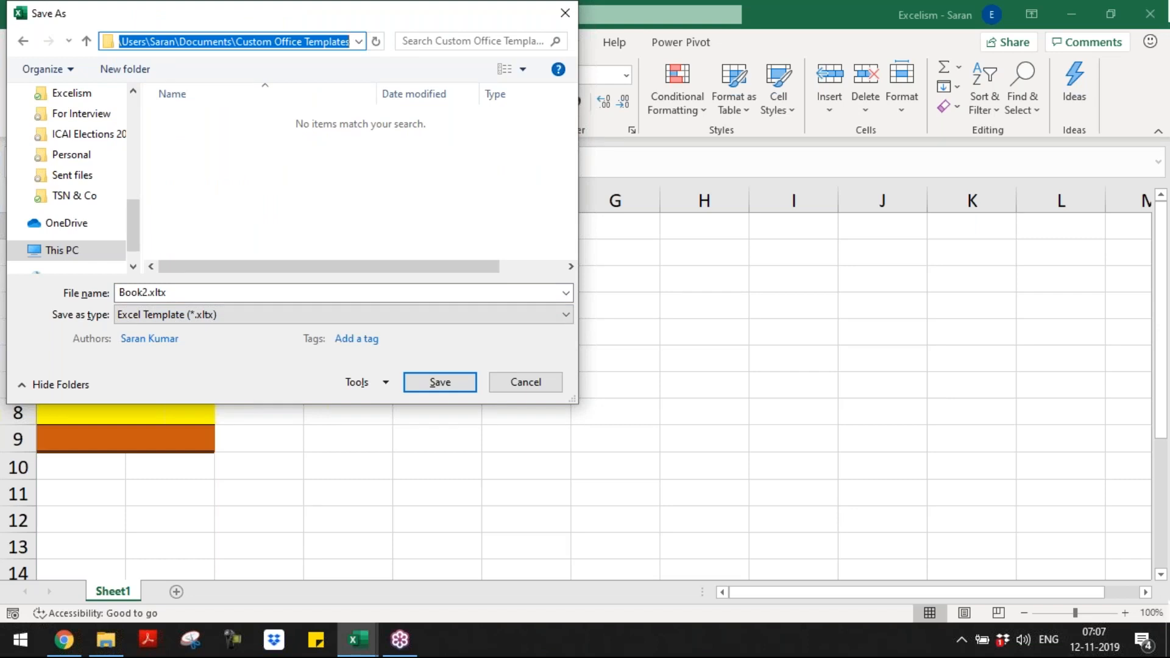
{"action": "left_click", "coordinate": [340, 122]}
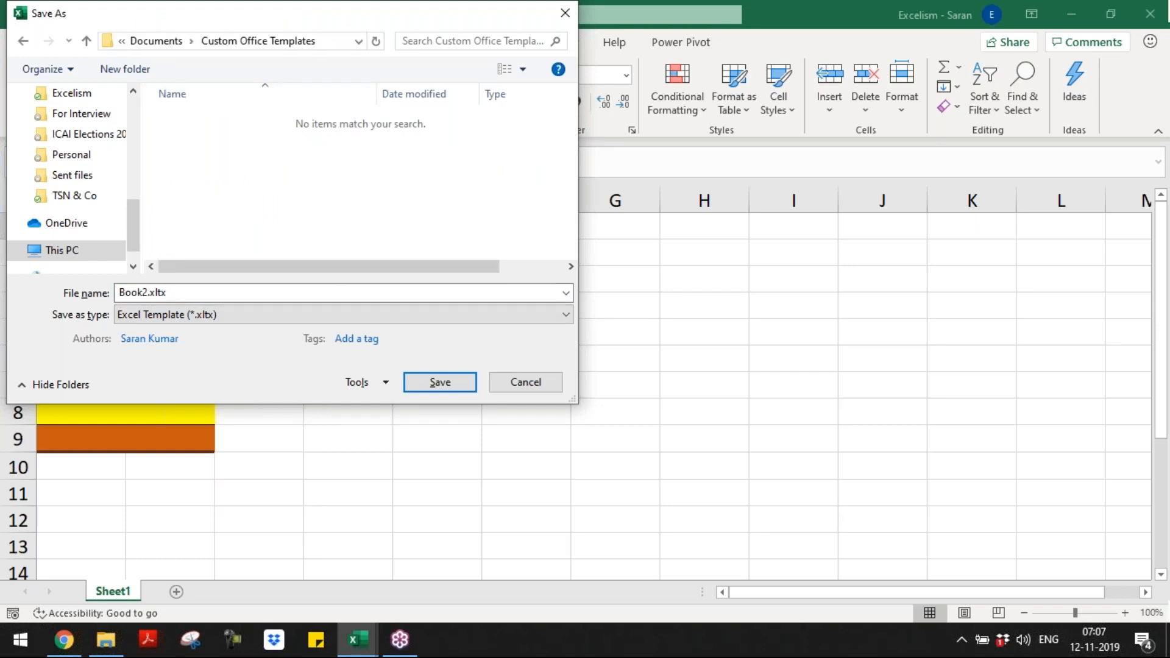
{"action": "left_click", "coordinate": [334, 297]}
{"action": "type", "text": "Template for B"}
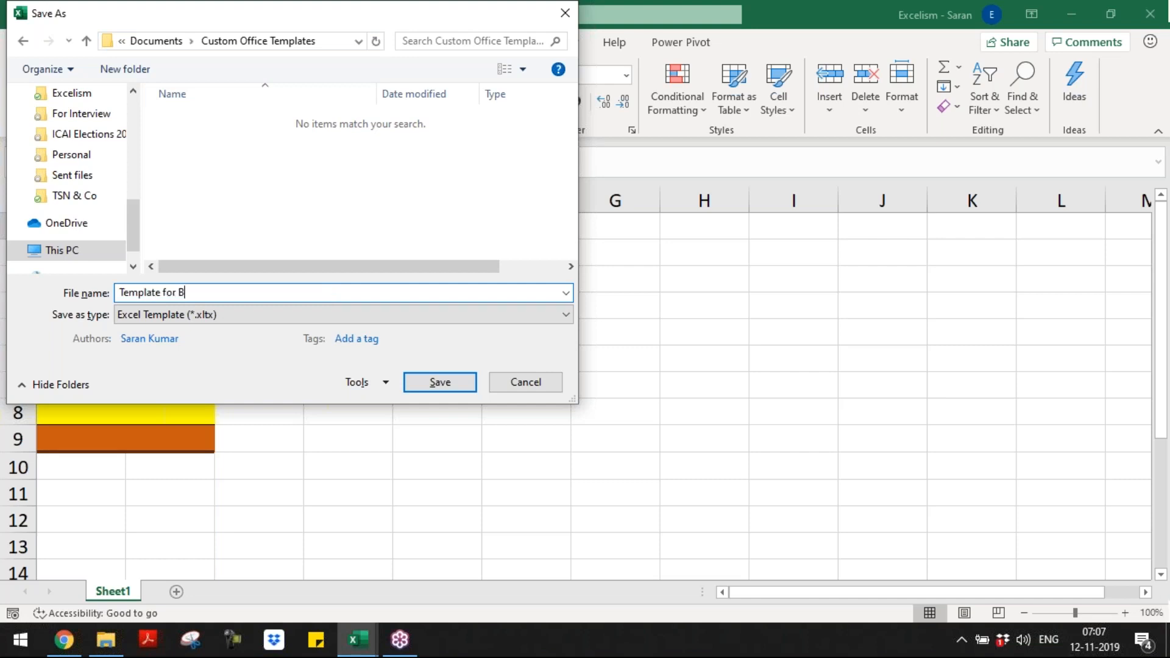
{"action": "type", "text": "atch 9"}
{"action": "key", "text": "Return"}
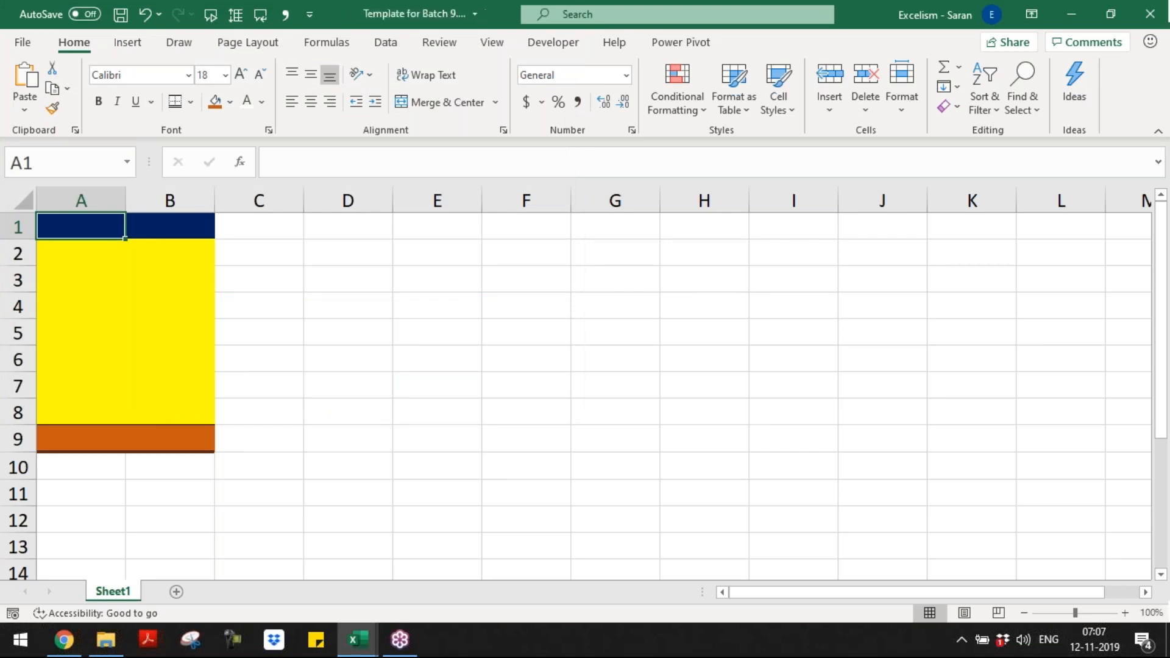
Step: In a new File Explorer window, go to the copied path of the Custom Office Templates folder
{"action": "key", "text": "alt+Tab"}
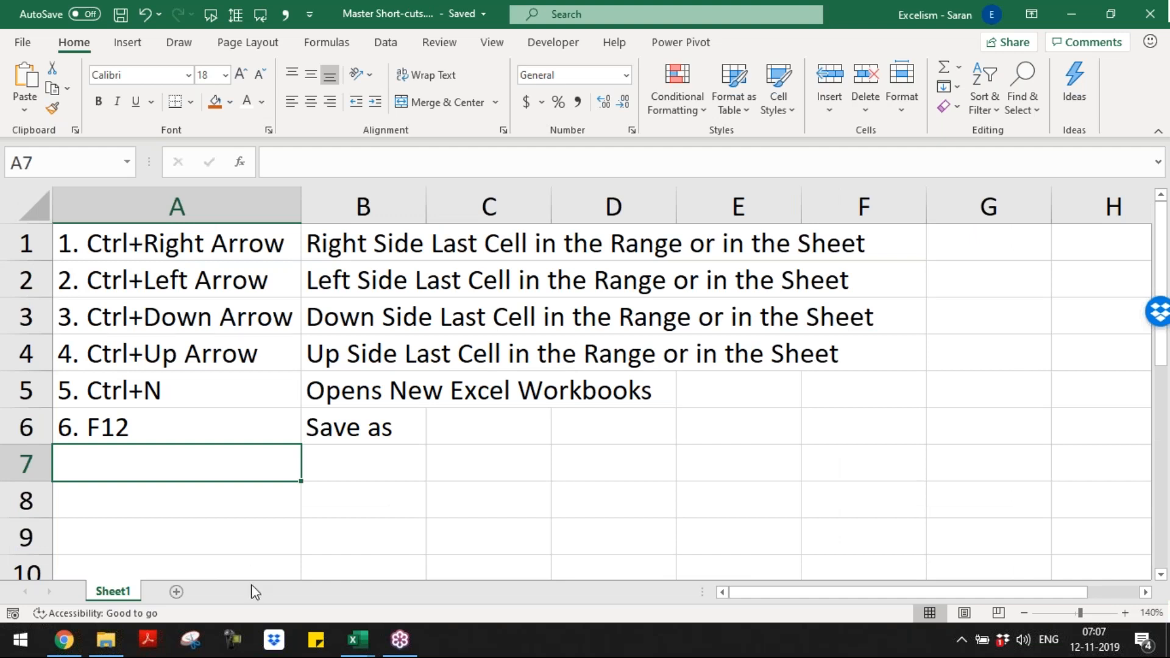
{"action": "left_click", "coordinate": [116, 627]}
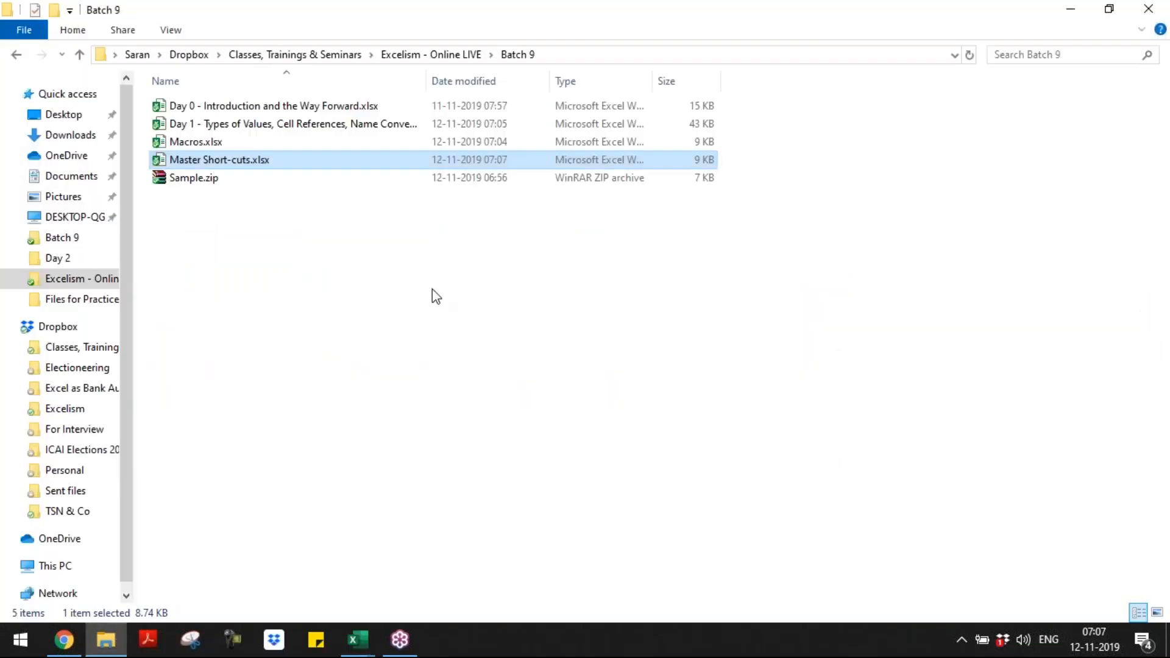
{"action": "key", "text": "ctrl+n"}
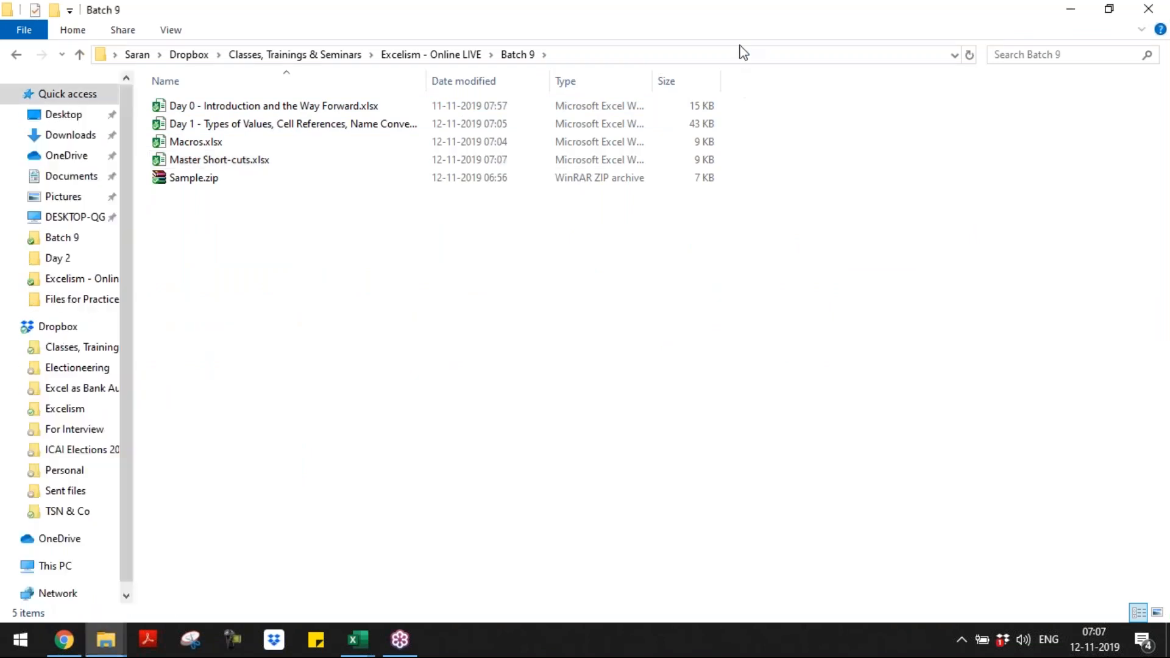
{"action": "left_click", "coordinate": [746, 55]}
{"action": "type", "text": "C:\\Users\\Saran\\Documents\\Custom Office Templates"}
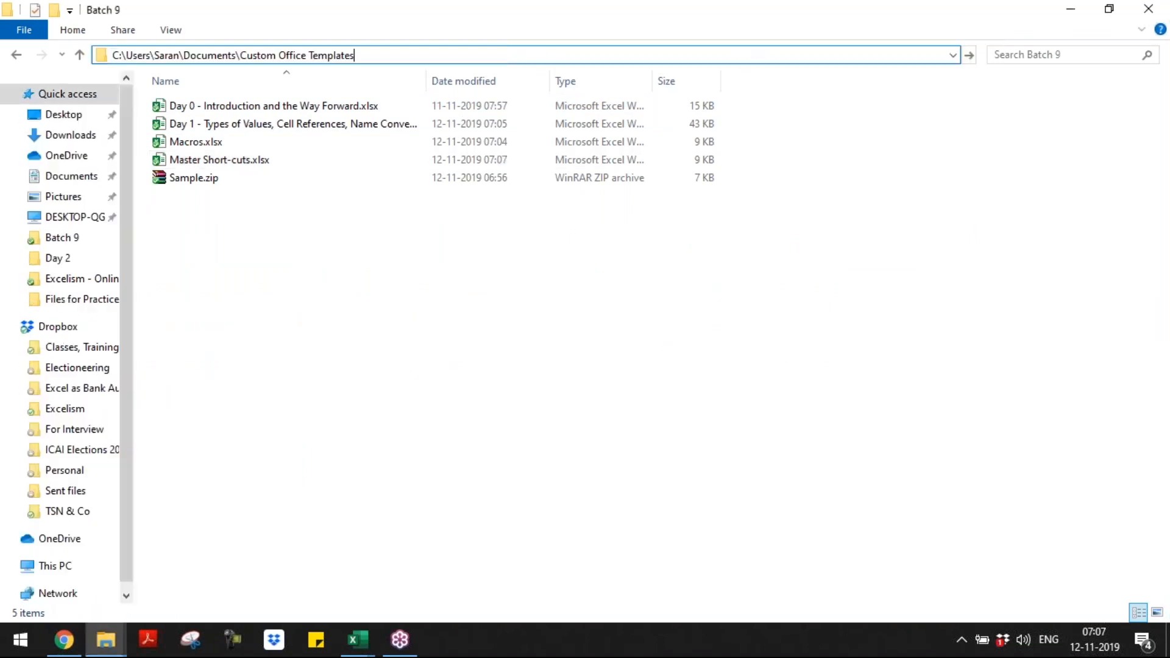
{"action": "key", "text": "Return"}
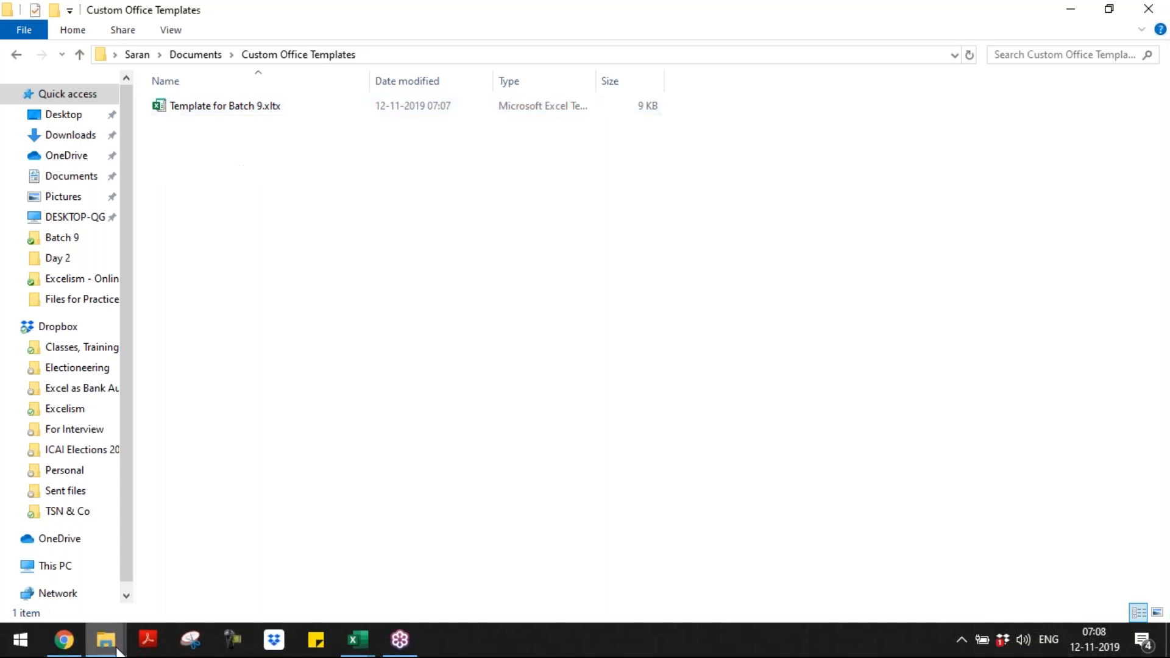
Step: Switch back to Excel and close the Master Short-cuts workbook
{"action": "mouse_move", "coordinate": [367, 645]}
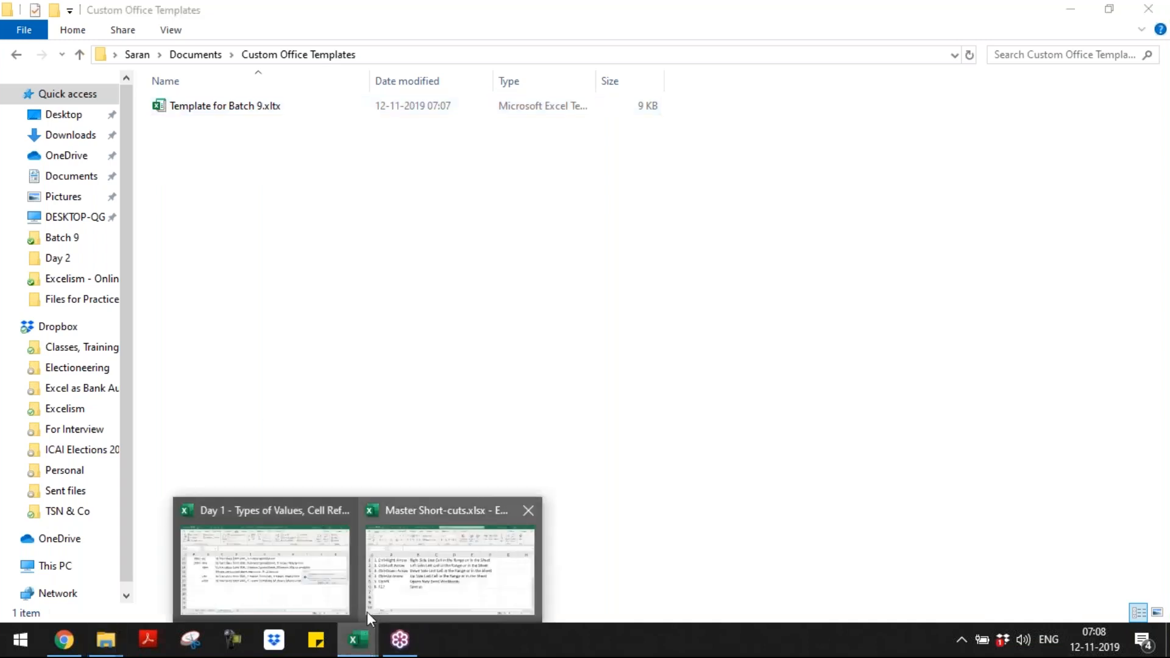
{"action": "left_click", "coordinate": [425, 600]}
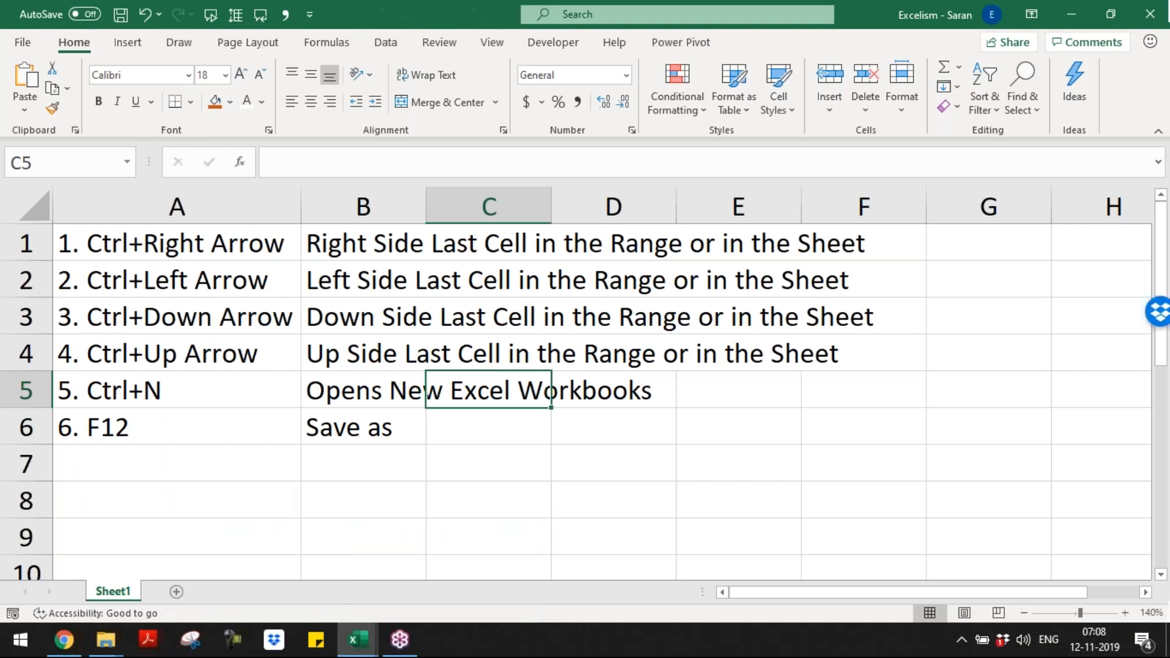
{"action": "key", "text": "ctrl+w"}
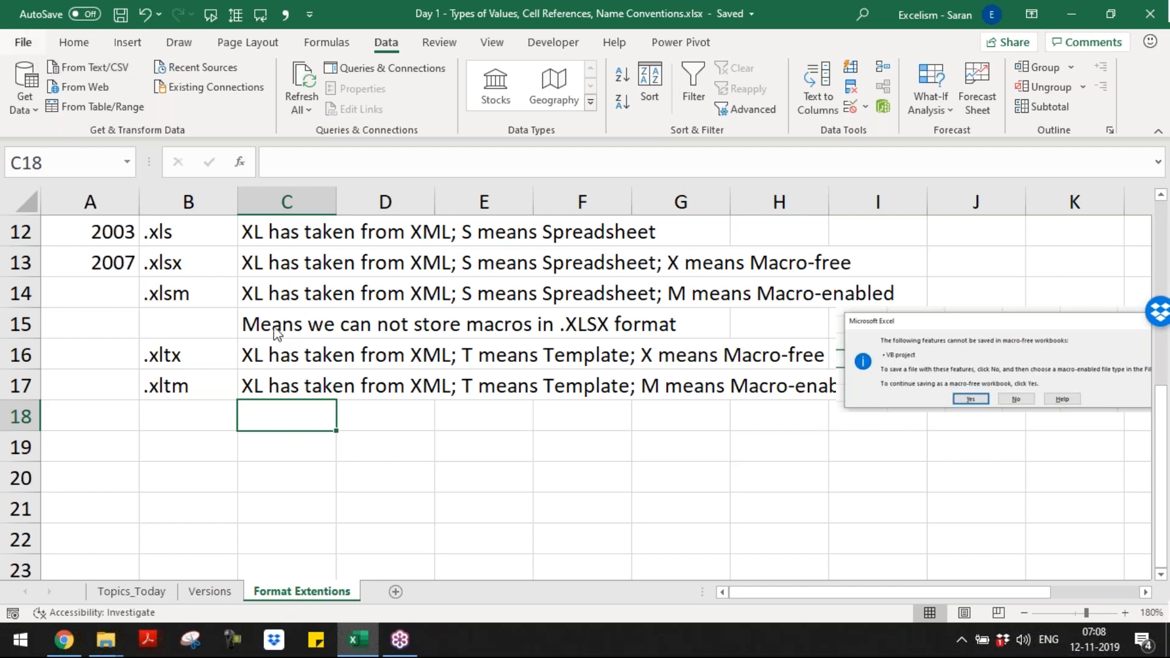
Step: Look through the Office and Personal templates offered for new workbooks, and return to the Format Extentions sheet
{"action": "left_click", "coordinate": [23, 43]}
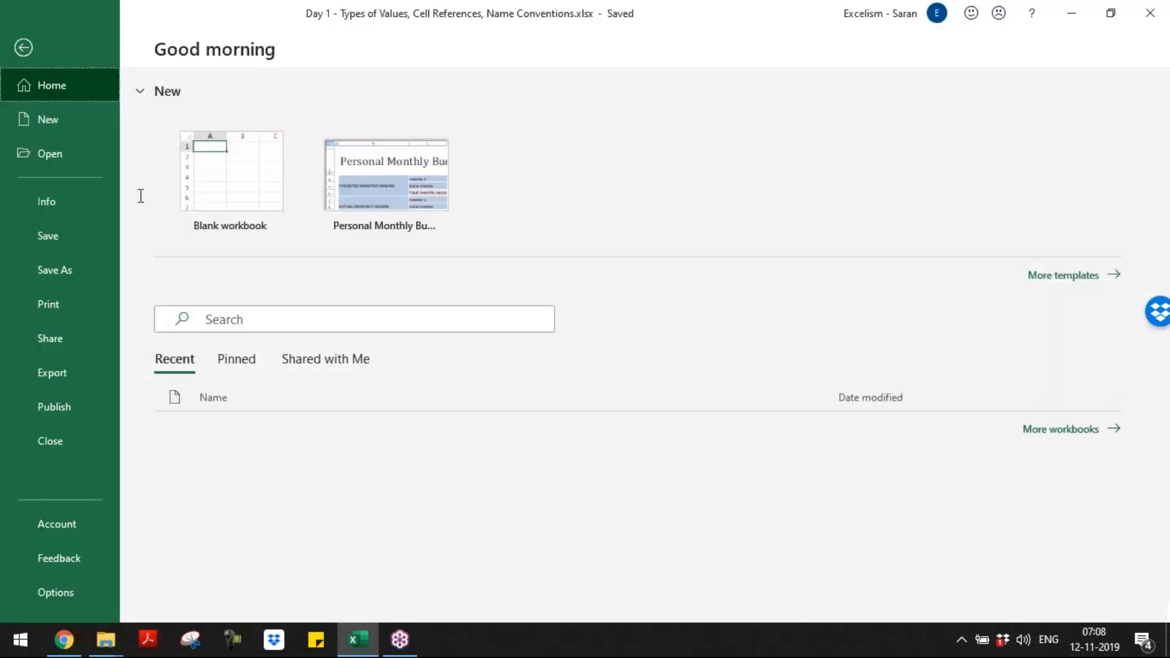
{"action": "left_click", "coordinate": [91, 127]}
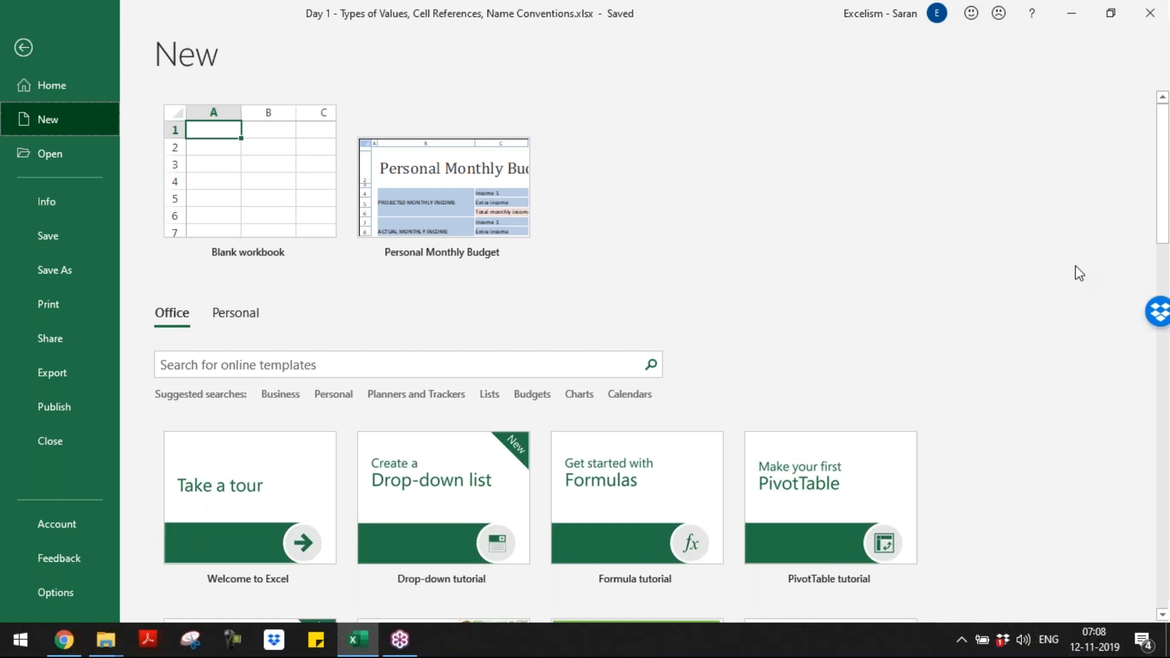
{"action": "left_click", "coordinate": [1163, 493]}
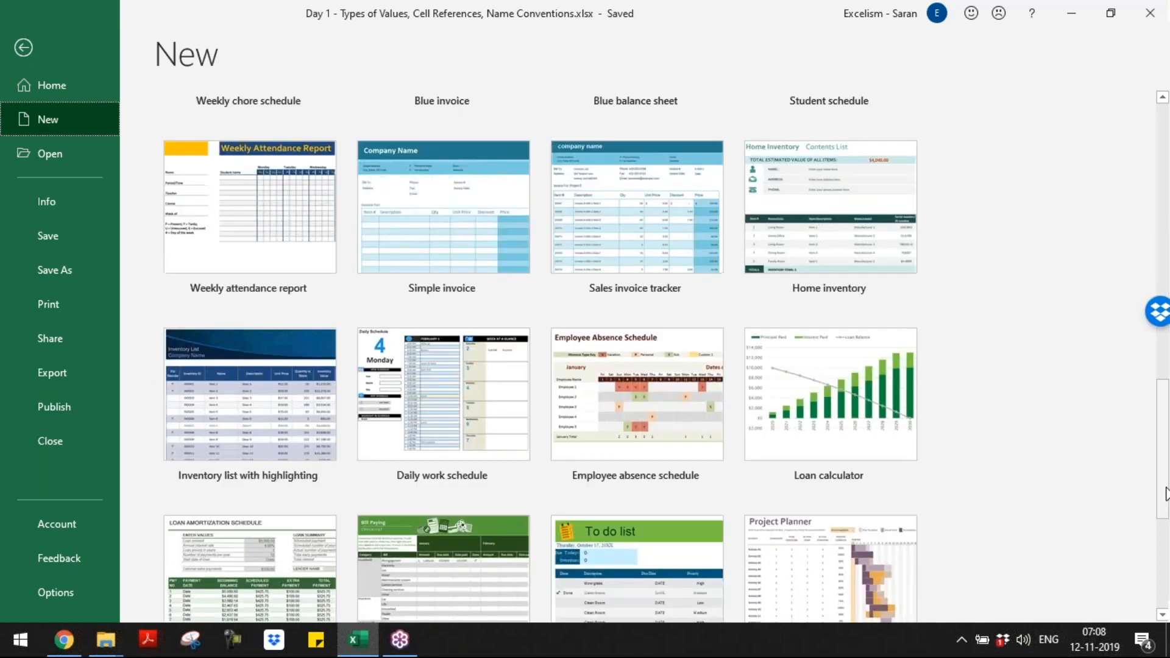
{"action": "scroll", "coordinate": [1165, 495], "scroll_direction": "down", "scroll_amount": 5}
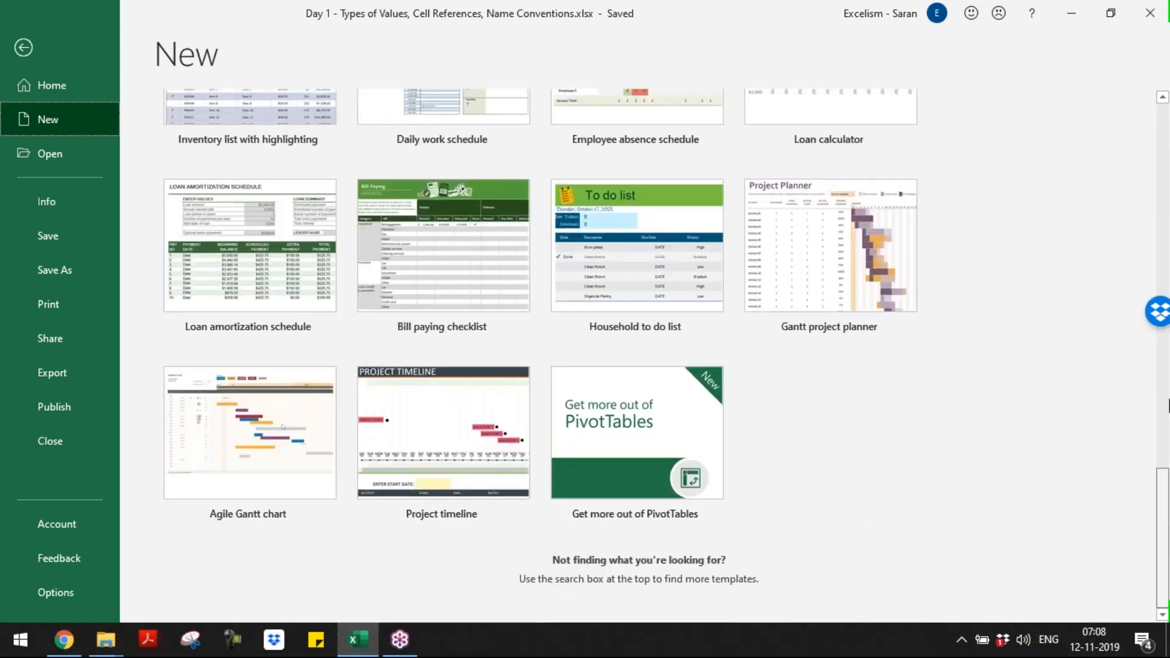
{"action": "scroll", "coordinate": [1168, 404], "scroll_direction": "up", "scroll_amount": 5}
{"action": "left_click_drag", "start_coordinate": [1168, 388], "coordinate": [1168, 216]}
{"action": "left_click", "coordinate": [216, 313]}
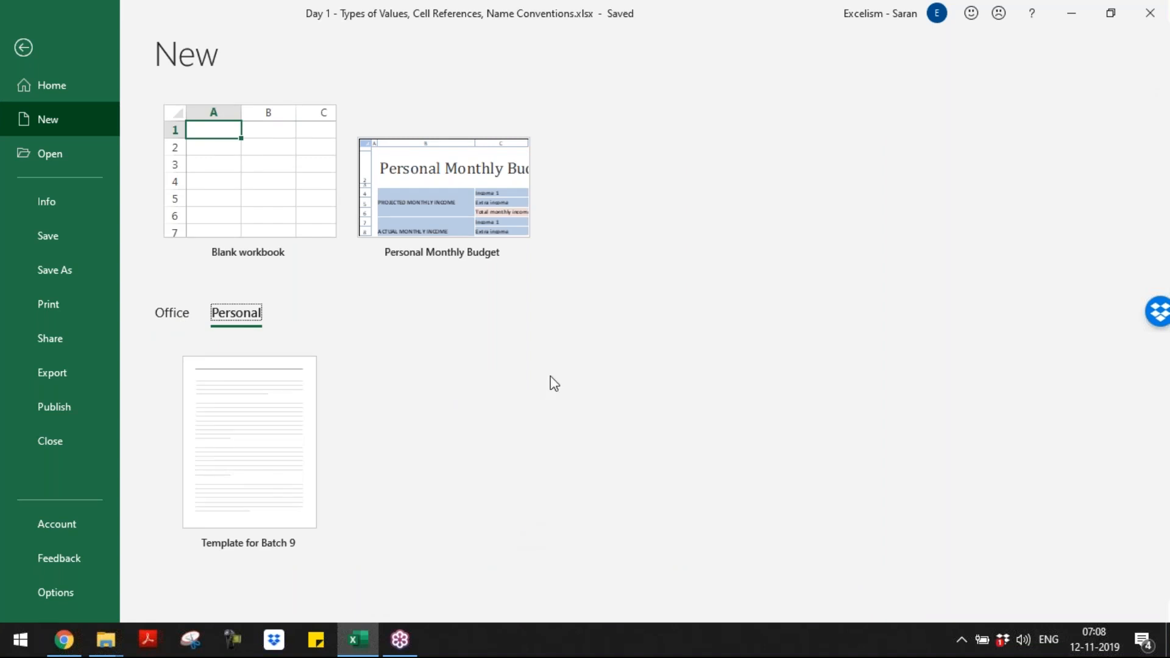
{"action": "left_click", "coordinate": [29, 47]}
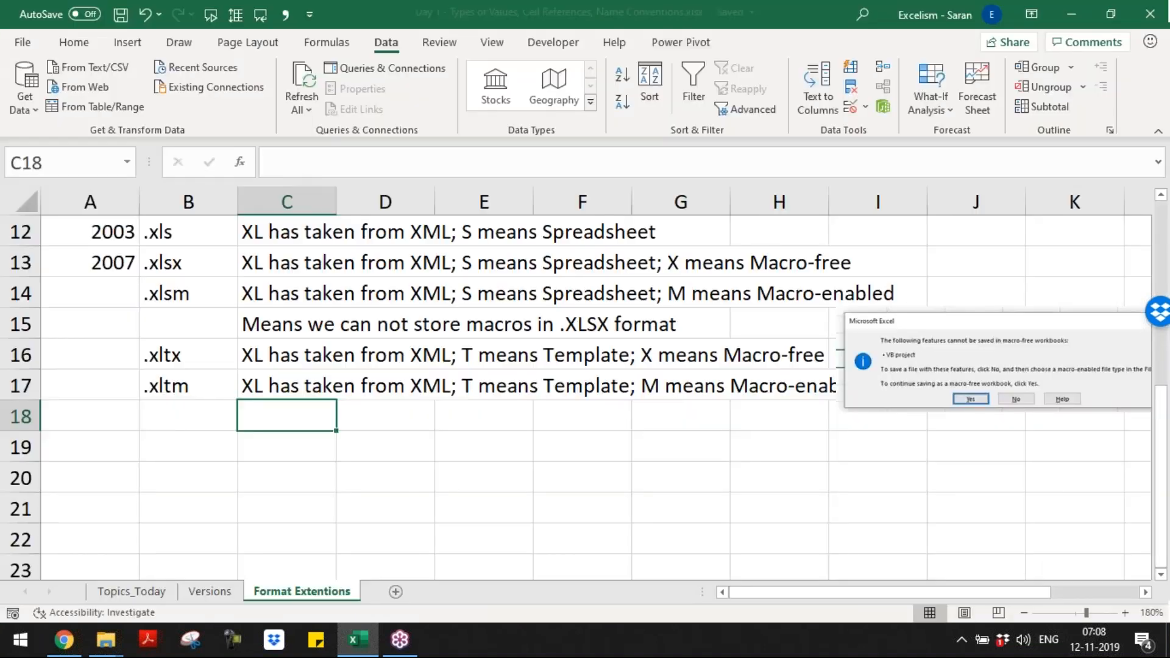
Step: Close the Day 1 workbook without saving the Personal Macro Workbook changes, and reopen it from the Batch 9 folder
{"action": "key", "text": "ctrl+w"}
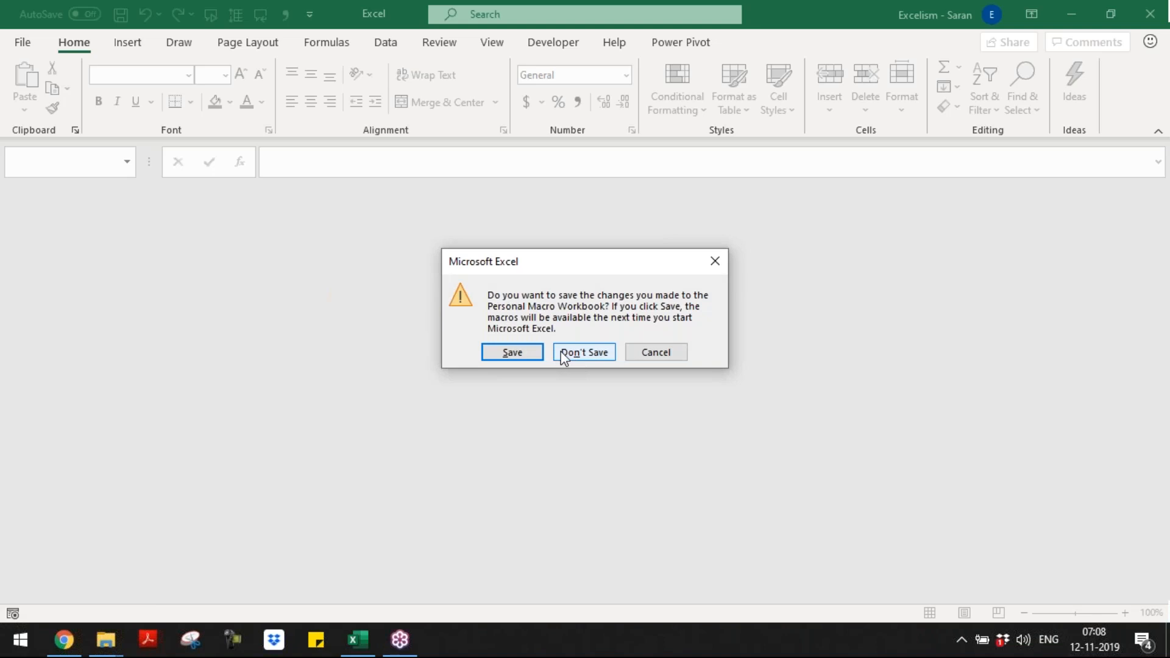
{"action": "left_click", "coordinate": [563, 354]}
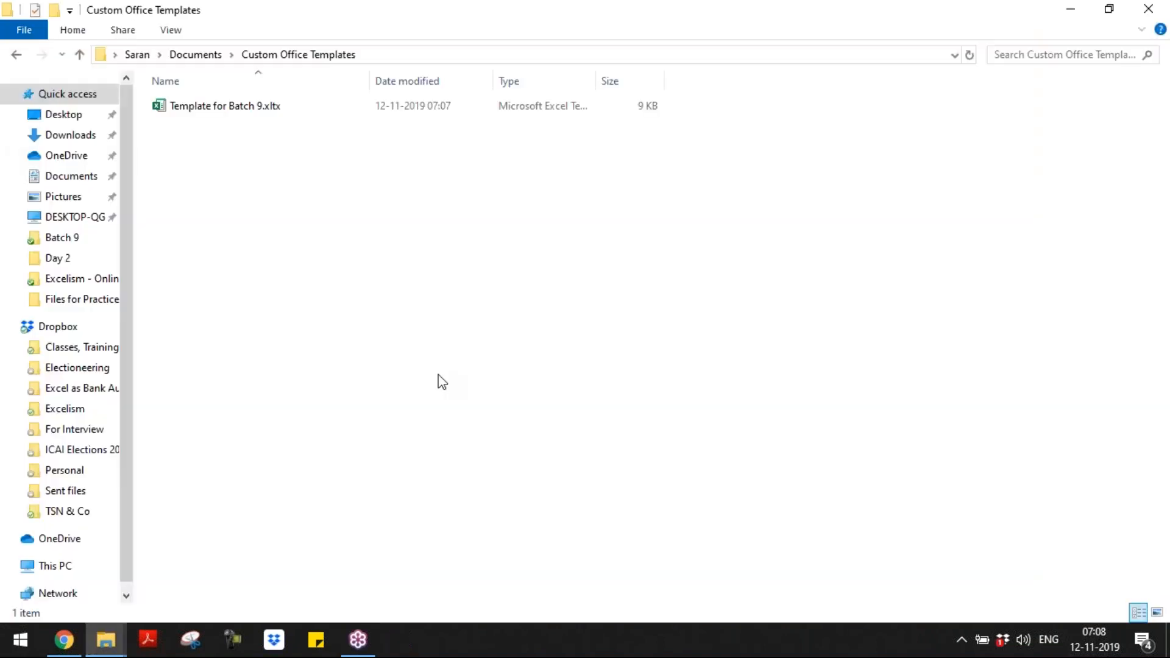
{"action": "key", "text": "alt+Tab"}
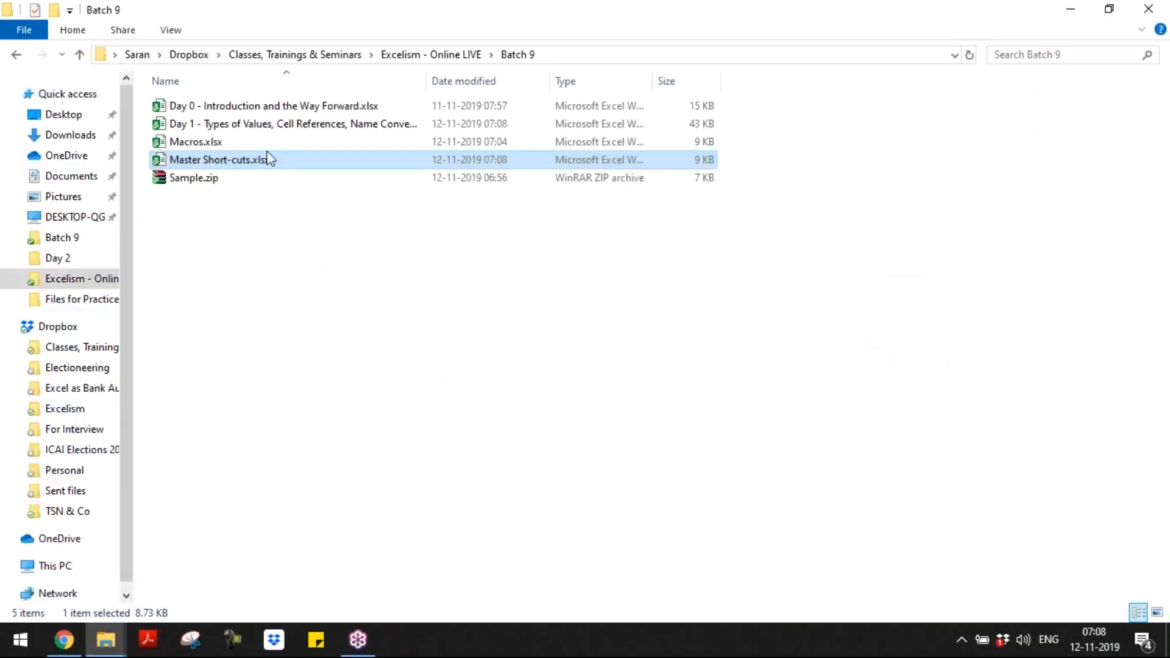
{"action": "left_click", "coordinate": [256, 114]}
{"action": "double_click", "coordinate": [260, 126]}
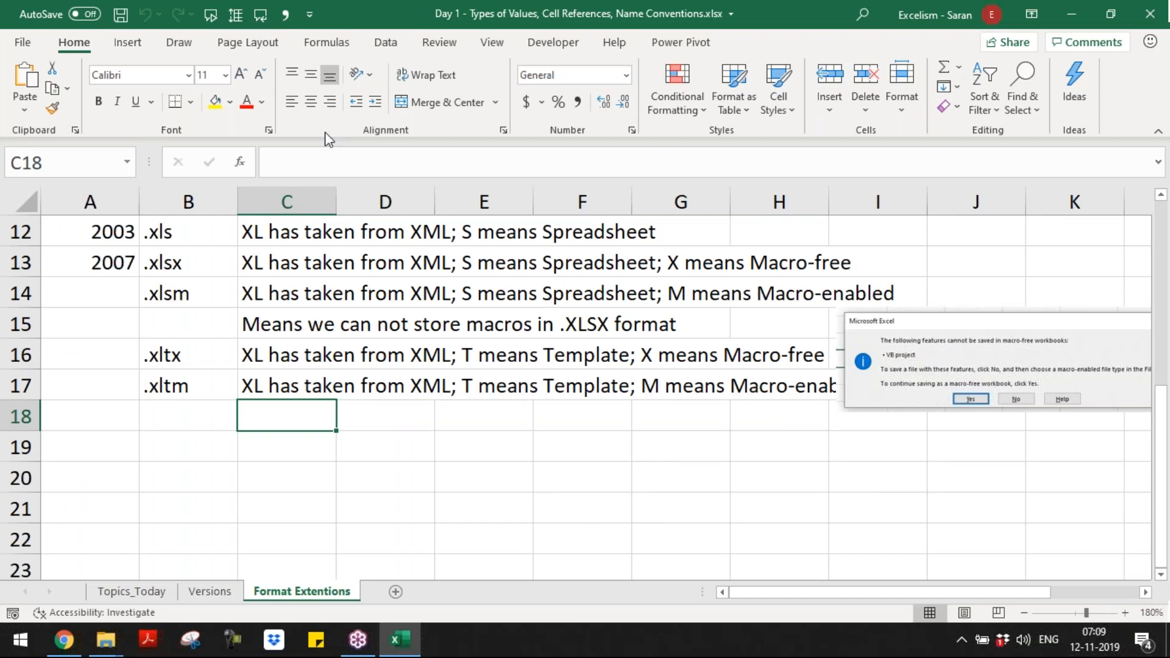
Step: Browse the full list of built-in Office templates available for creating a new workbook
{"action": "left_click", "coordinate": [21, 42]}
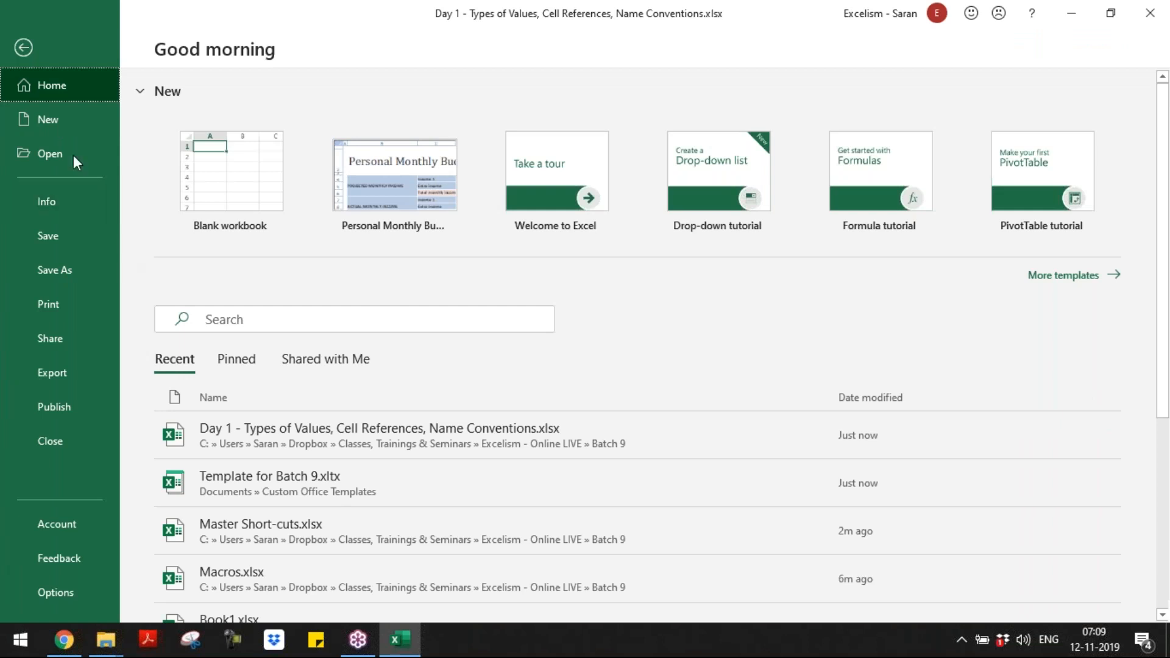
{"action": "left_click", "coordinate": [64, 125]}
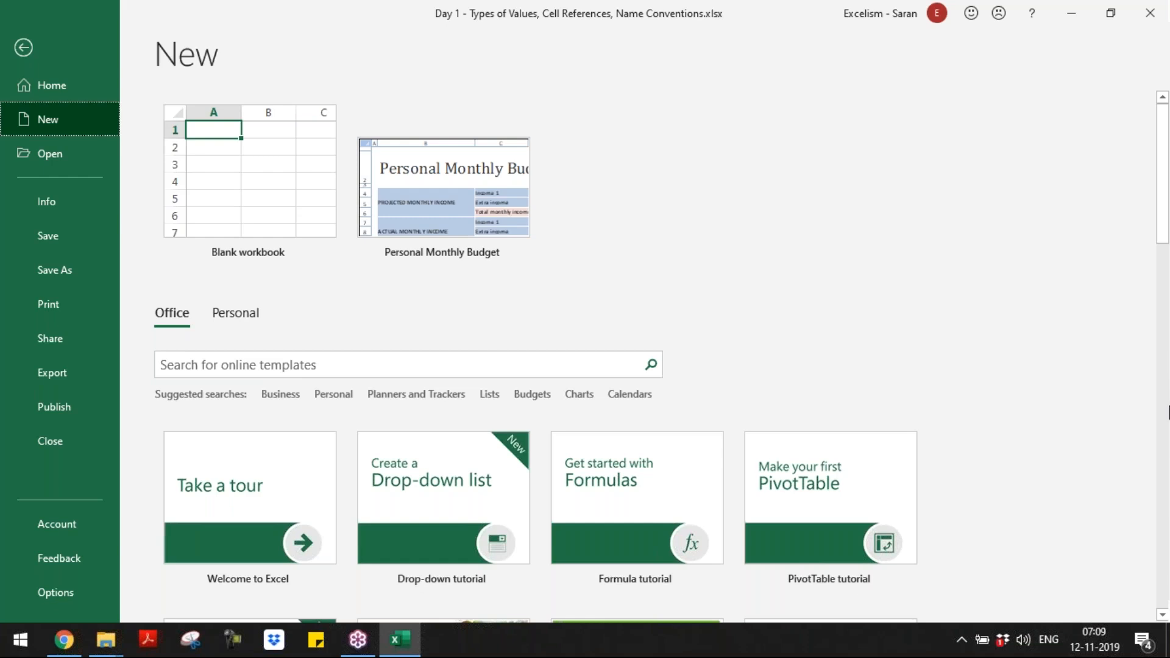
{"action": "scroll", "coordinate": [1168, 412], "scroll_direction": "down", "scroll_amount": 8}
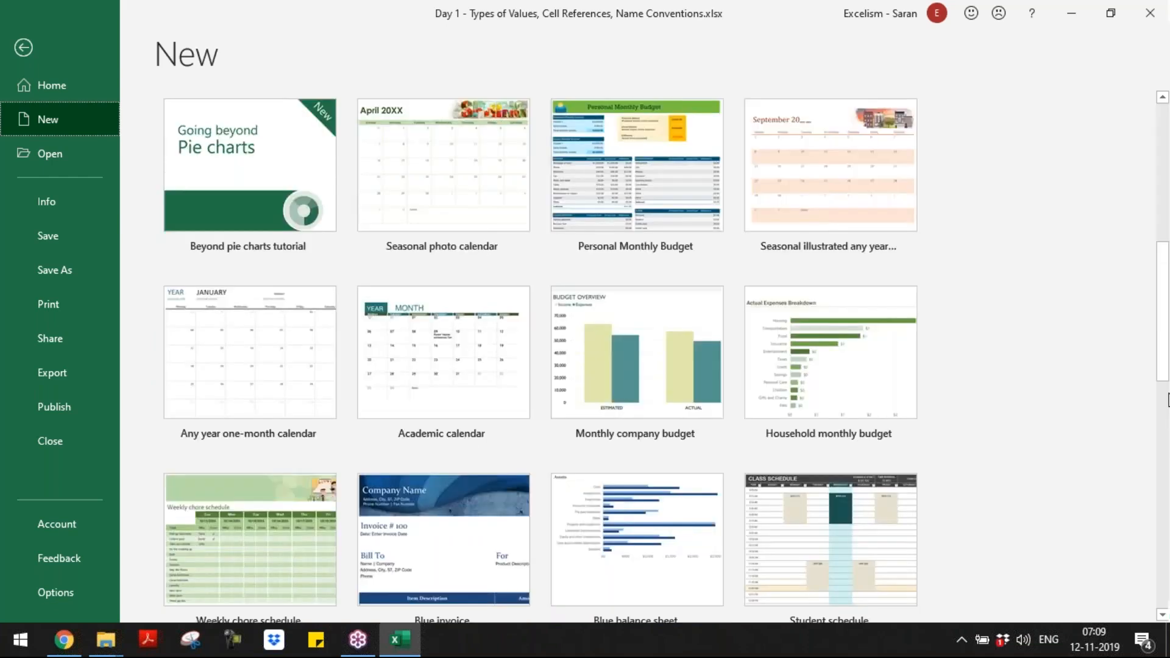
{"action": "scroll", "coordinate": [1161, 378], "scroll_direction": "down", "scroll_amount": 3}
{"action": "scroll", "coordinate": [1167, 436], "scroll_direction": "down", "scroll_amount": 8}
{"action": "scroll", "coordinate": [1168, 588], "scroll_direction": "up", "scroll_amount": 3}
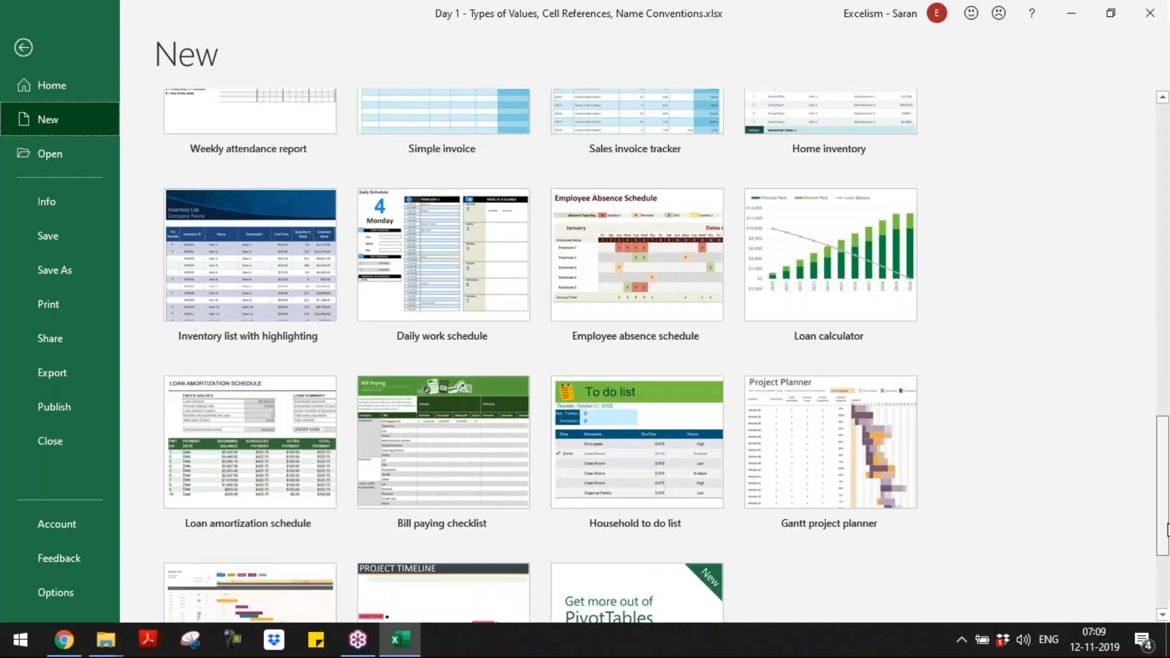
{"action": "scroll", "coordinate": [1167, 588], "scroll_direction": "up", "scroll_amount": 15}
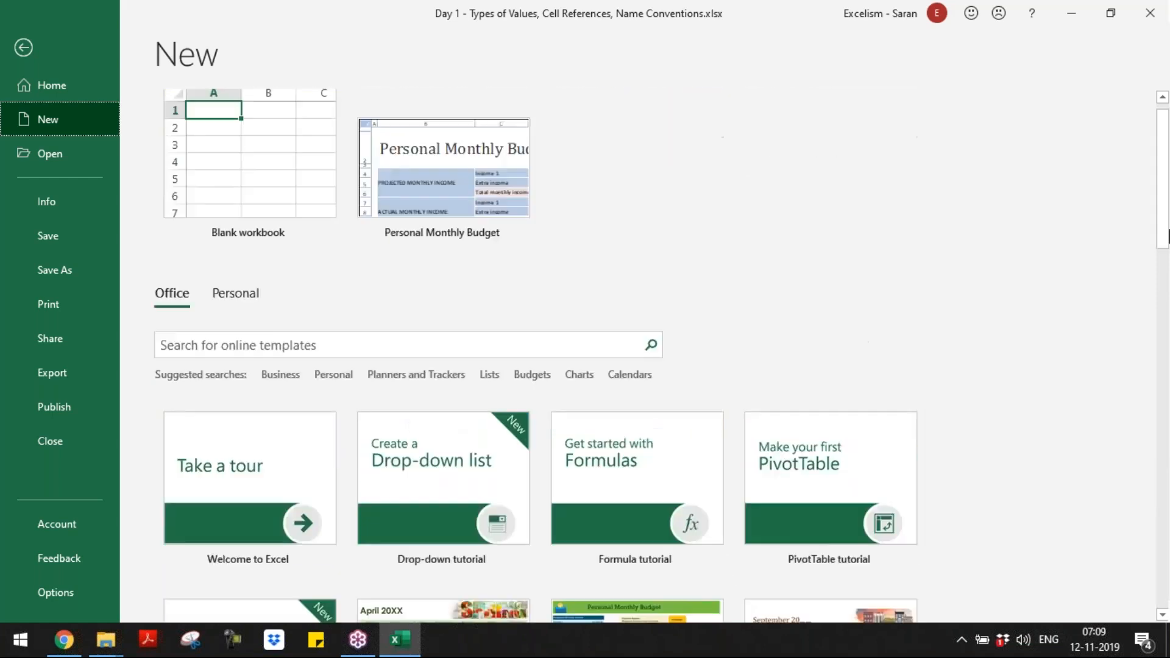
Step: Create a new workbook from the personal template "Template for Batch 9"
{"action": "left_click", "coordinate": [232, 304]}
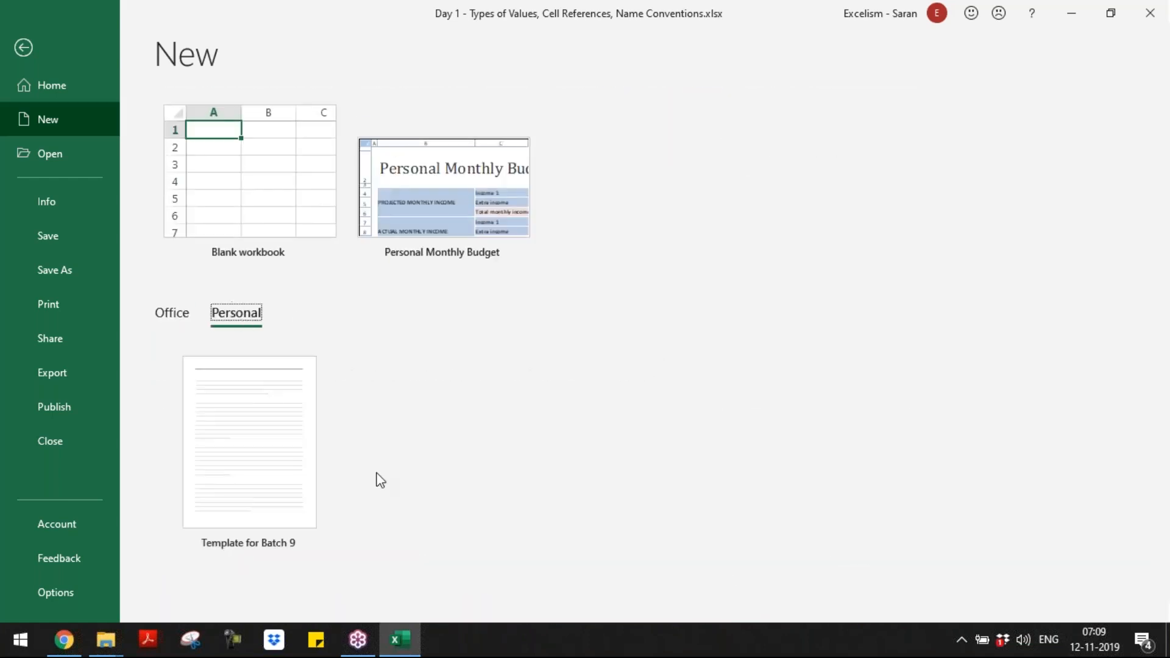
{"action": "left_click", "coordinate": [1159, 419]}
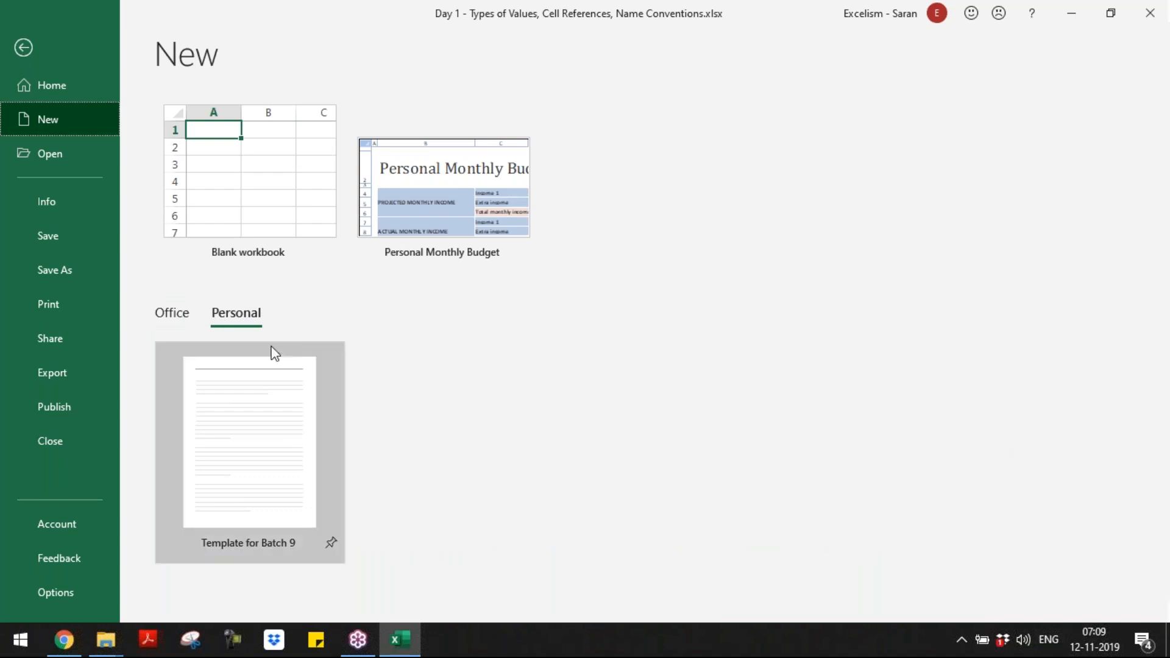
{"action": "left_click", "coordinate": [184, 316]}
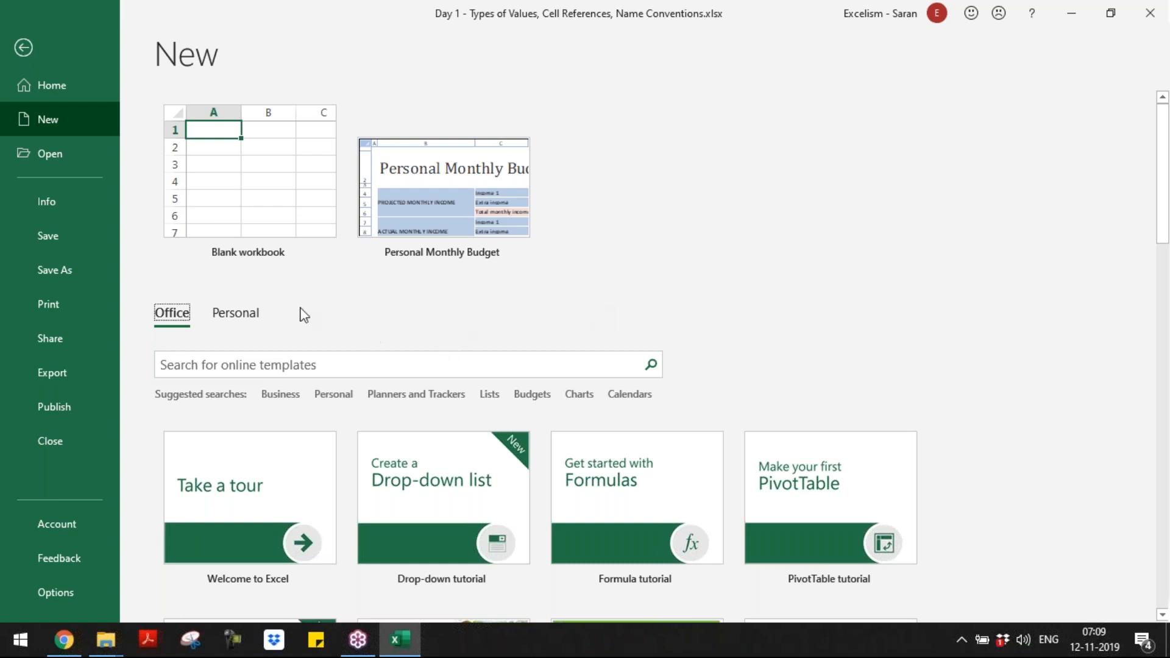
{"action": "left_click", "coordinate": [213, 320]}
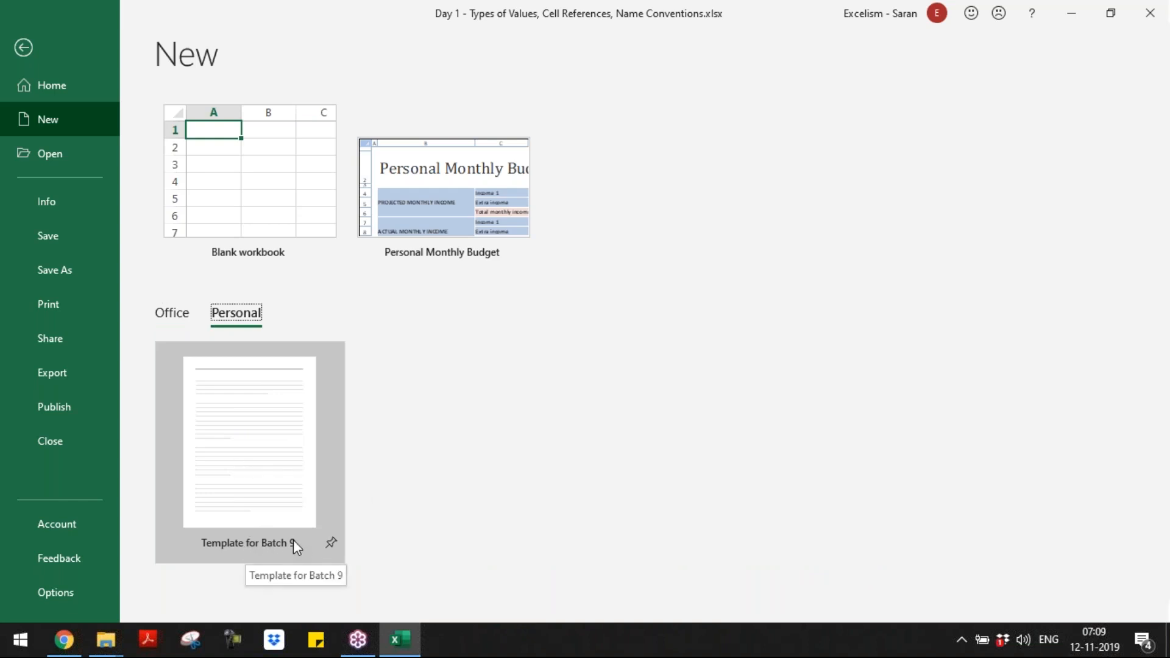
{"action": "left_click", "coordinate": [298, 486]}
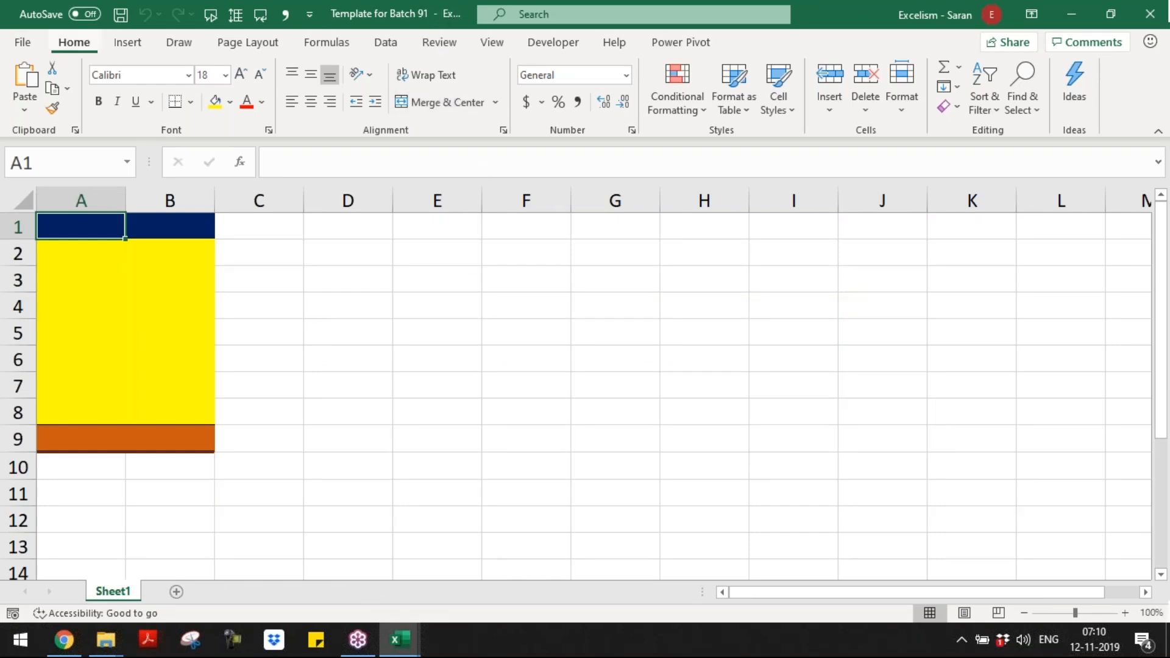
Step: In a new blank workbook, fill the range A1:B8 with yellow
{"action": "left_click", "coordinate": [405, 365]}
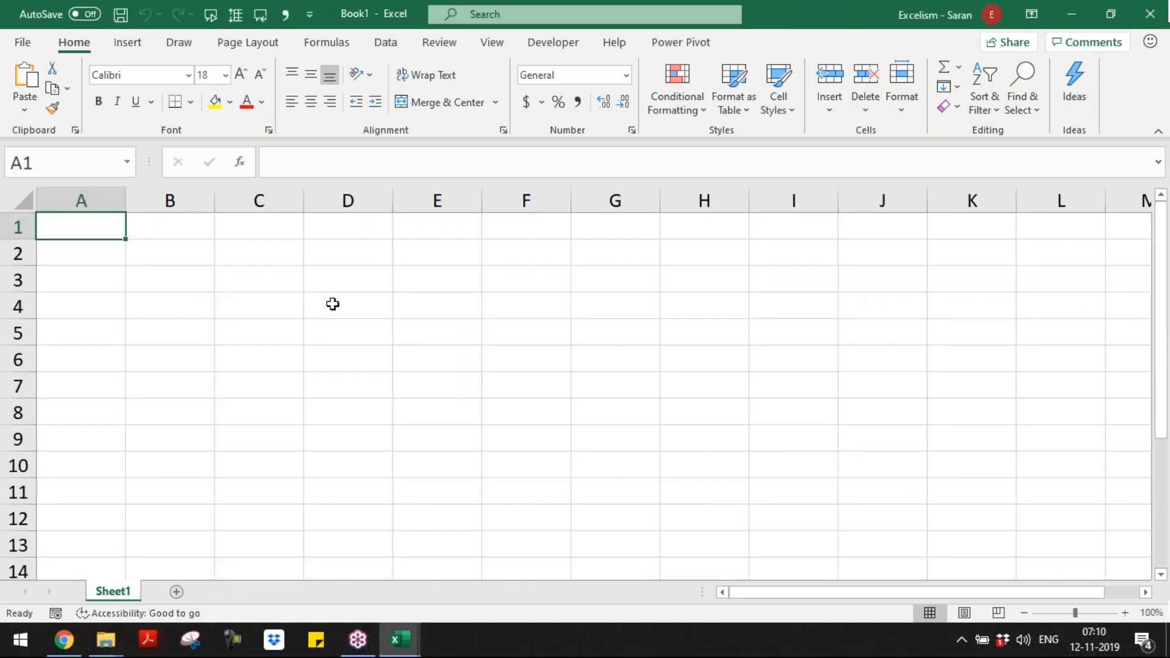
{"action": "left_click_drag", "start_coordinate": [108, 227], "coordinate": [188, 399]}
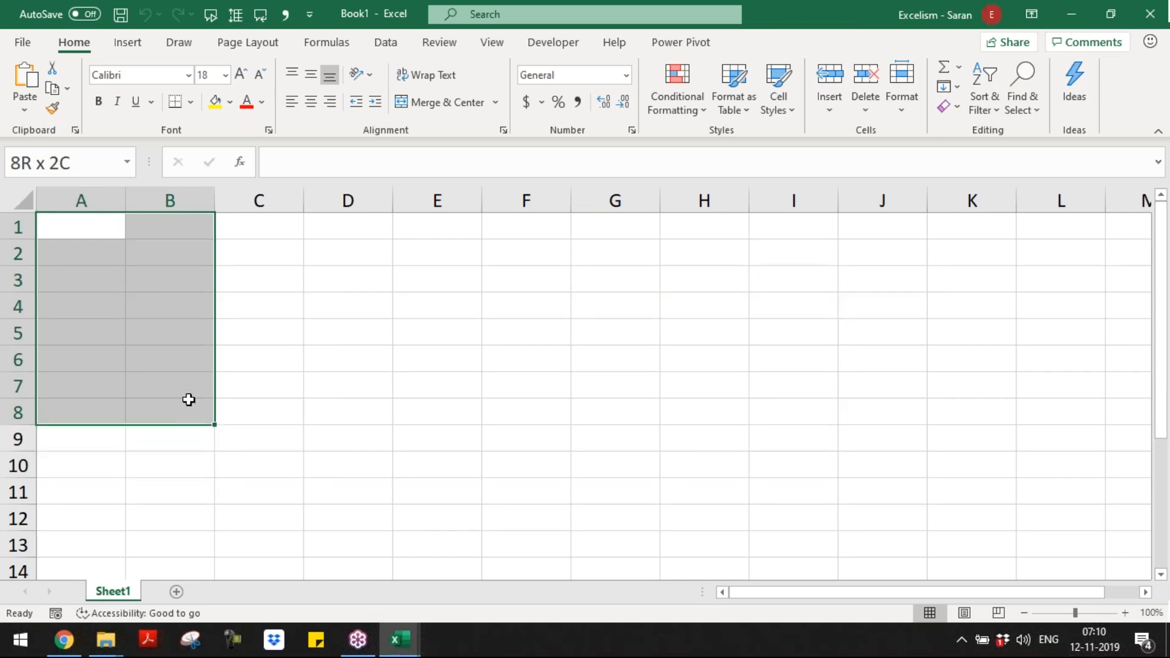
{"action": "left_click", "coordinate": [218, 111]}
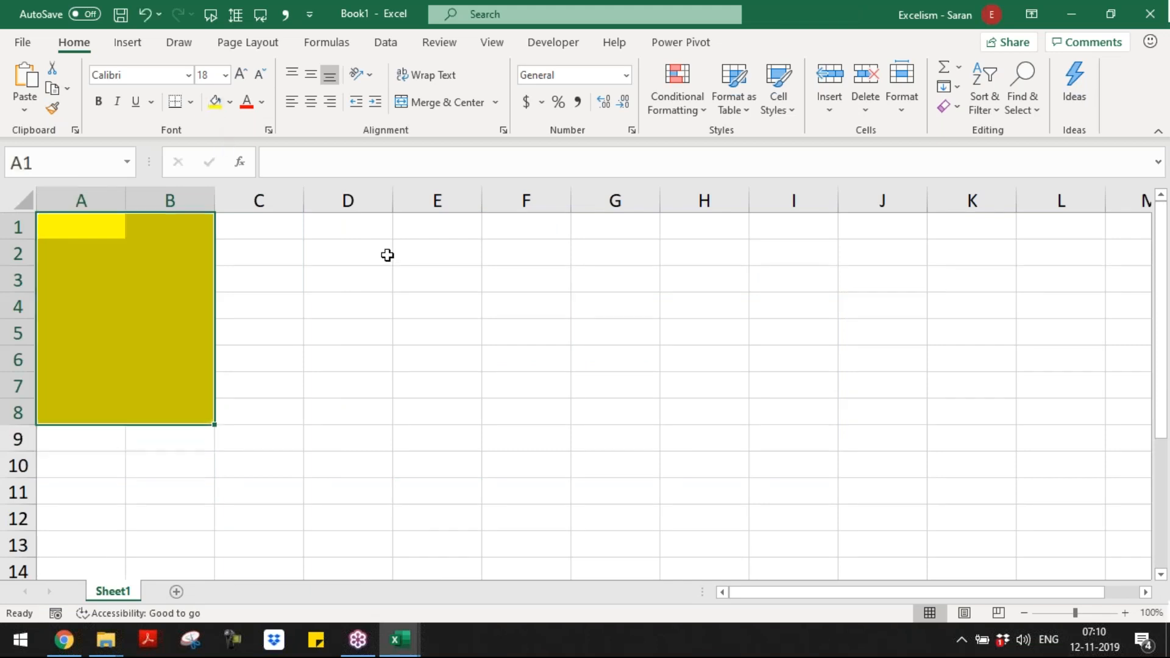
Step: Fill the ranges D1:E8, G1:H8 and J1:K8 with yellow
{"action": "mouse_move", "coordinate": [362, 223]}
{"action": "left_mouse_down"}
{"action": "mouse_move", "coordinate": [514, 433]}
{"action": "mouse_move", "coordinate": [454, 410]}
{"action": "left_mouse_up"}
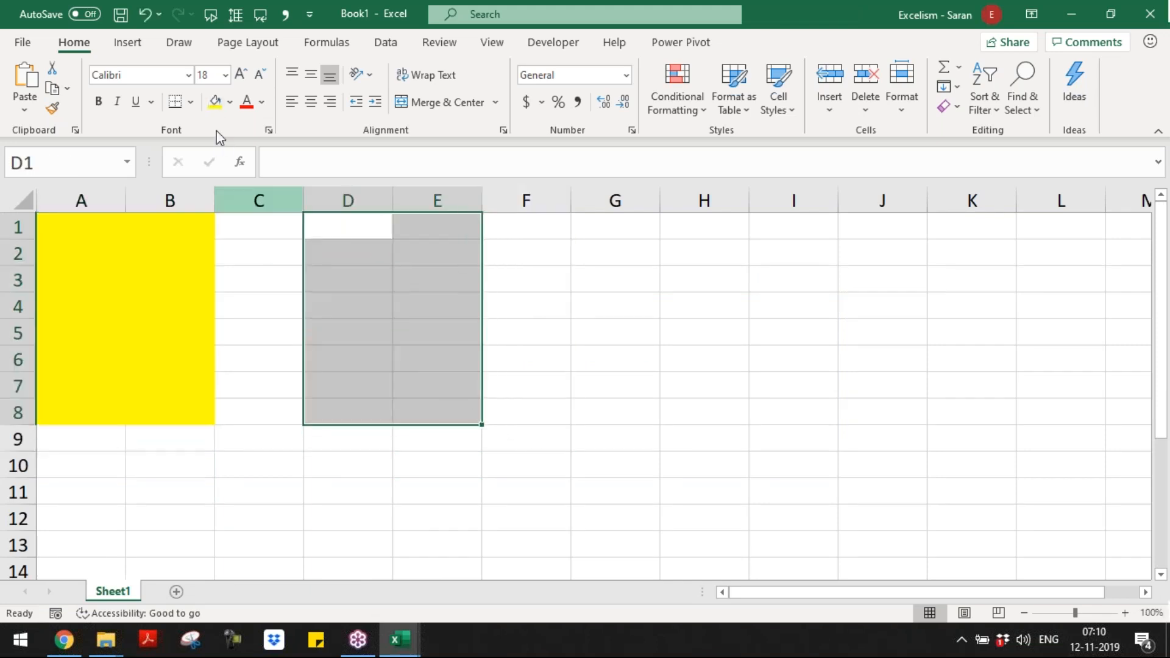
{"action": "left_click", "coordinate": [215, 103]}
{"action": "left_click_drag", "start_coordinate": [627, 225], "coordinate": [705, 412]}
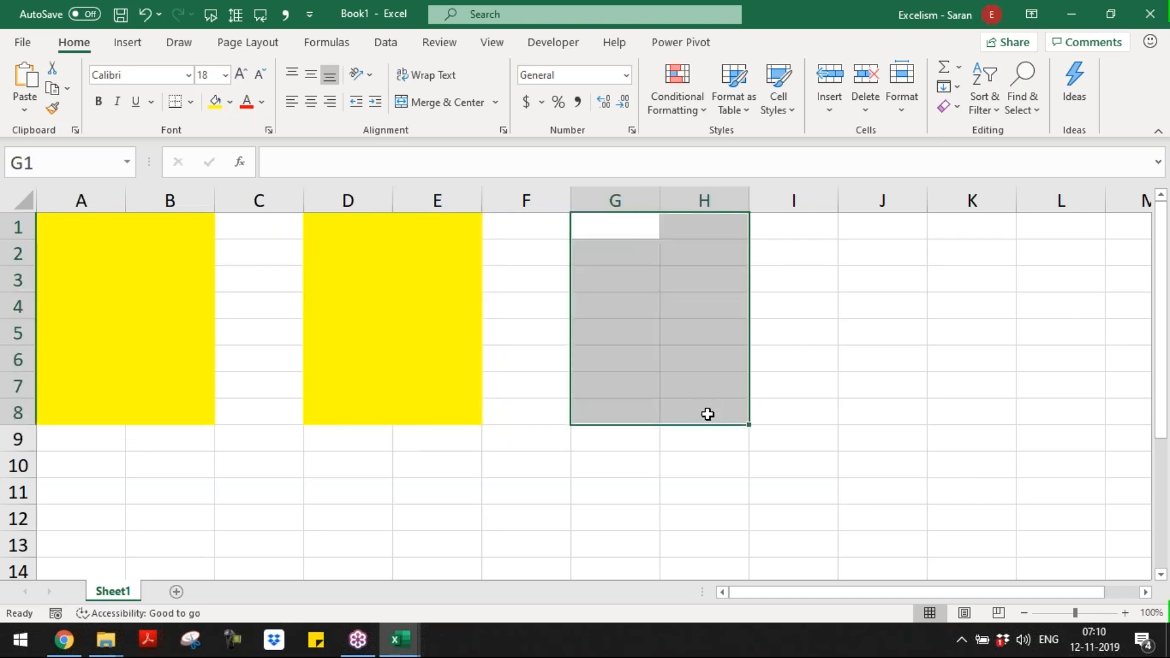
{"action": "left_click", "coordinate": [219, 104]}
{"action": "left_click", "coordinate": [904, 237]}
{"action": "left_click_drag", "start_coordinate": [903, 237], "coordinate": [990, 410]}
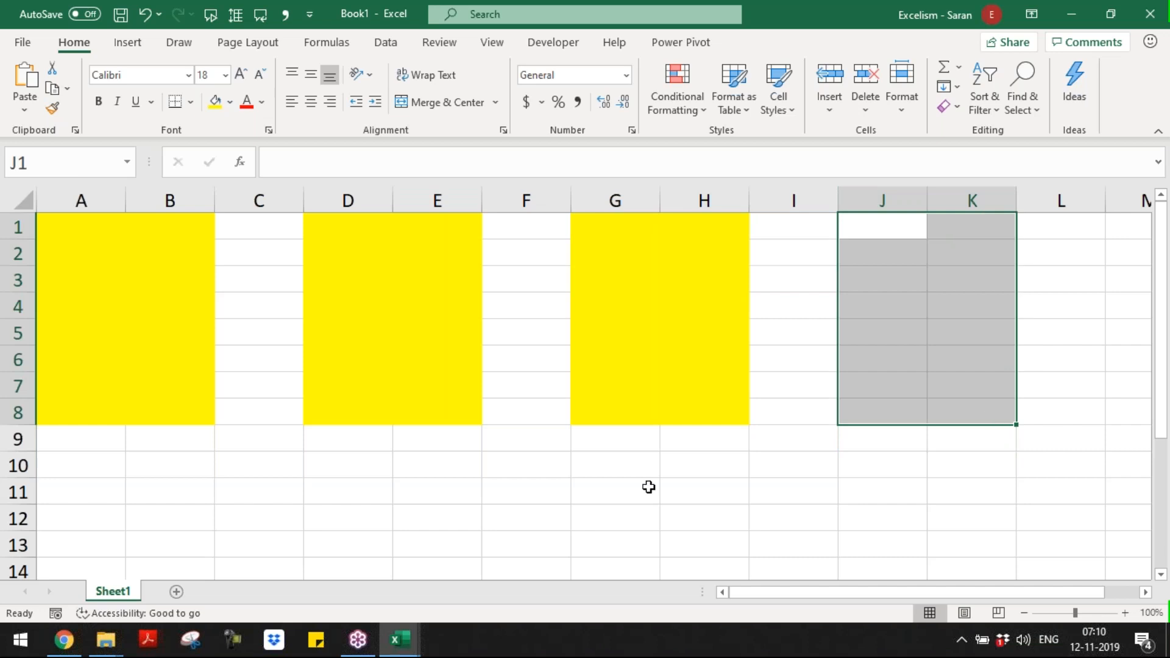
{"action": "left_click", "coordinate": [216, 102]}
{"action": "left_click", "coordinate": [430, 494]}
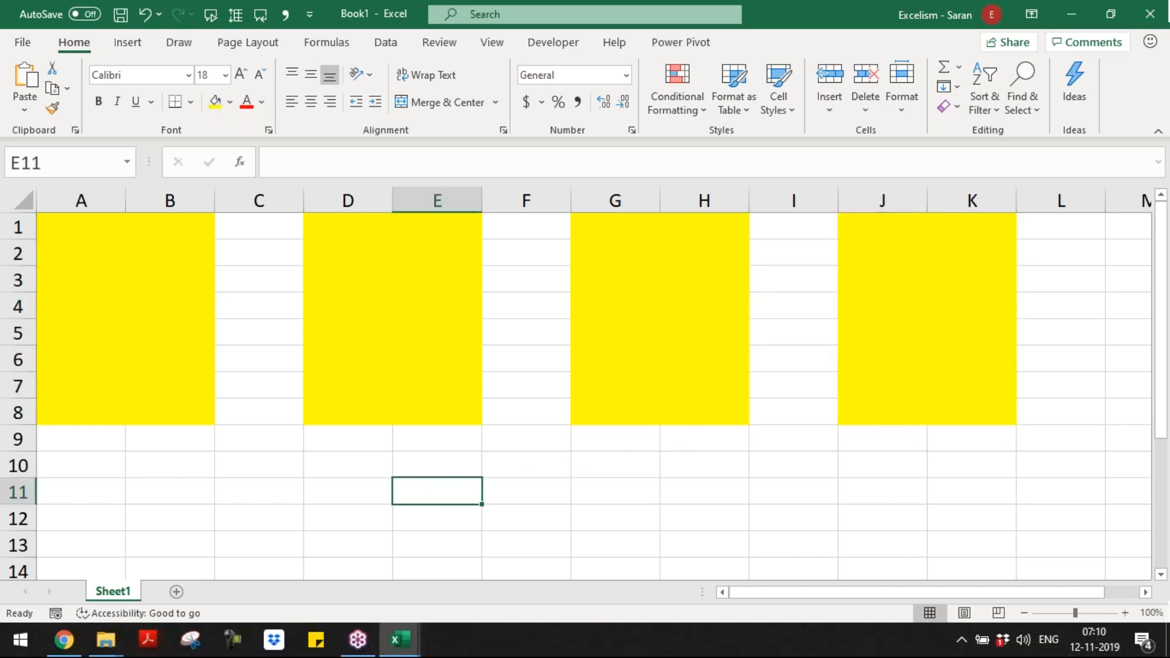
Step: Save the workbook as an Excel Template (*.xltx) named "Sample 2 Template" in the Custom Office Templates folder
{"action": "key", "text": "F12"}
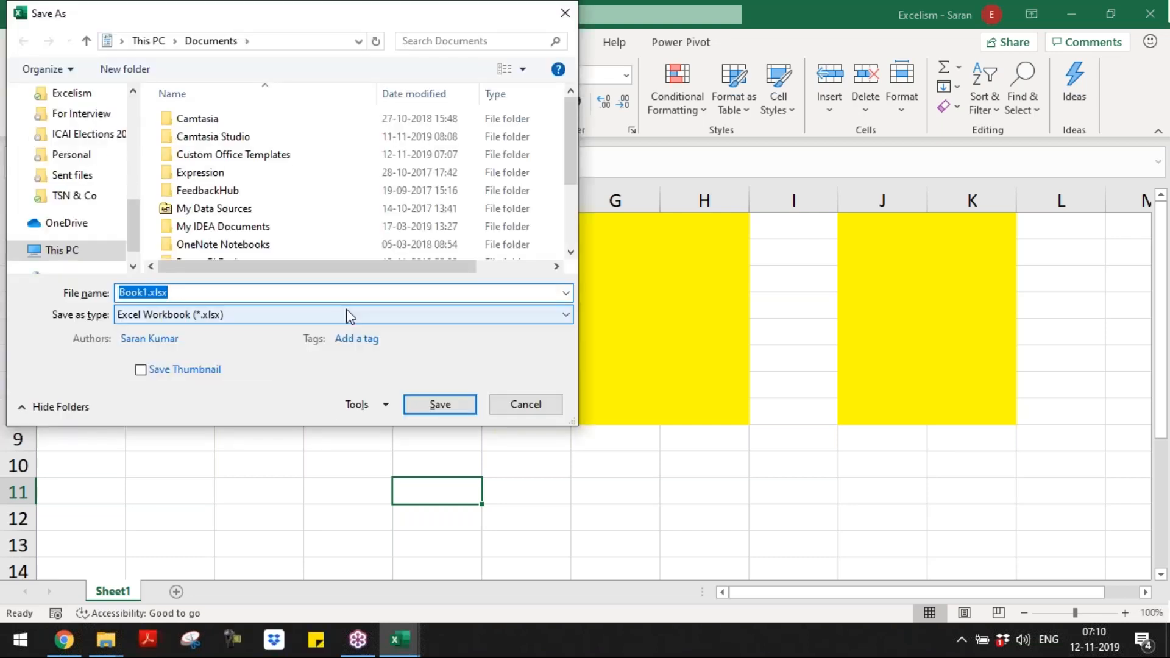
{"action": "left_click", "coordinate": [344, 315]}
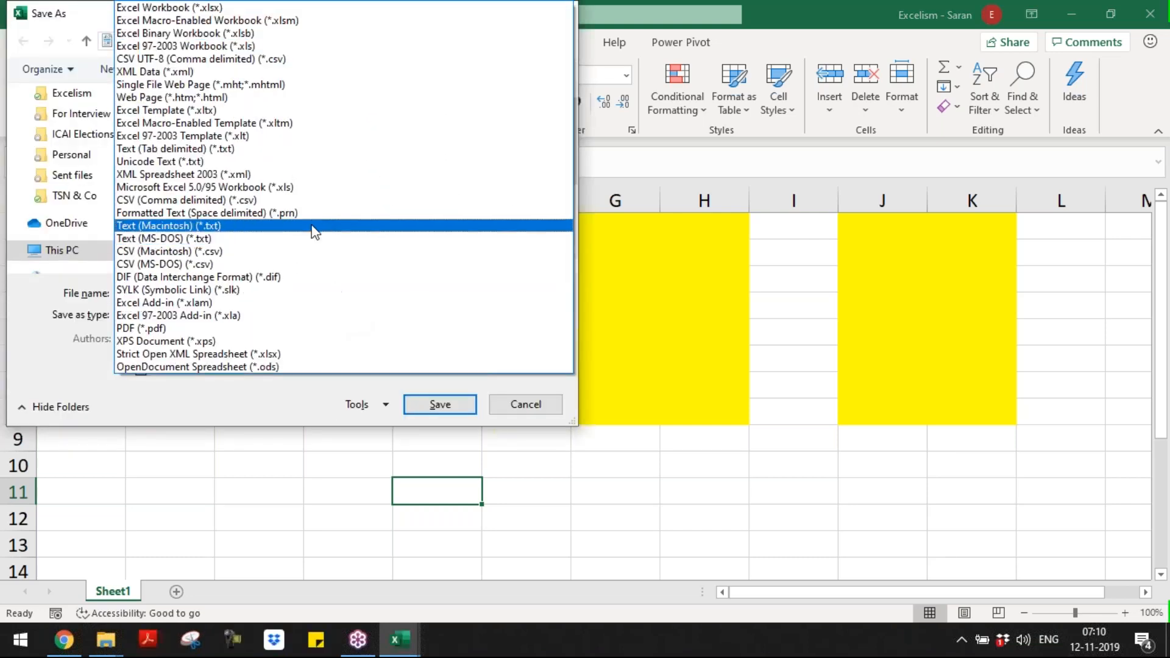
{"action": "left_click", "coordinate": [277, 111]}
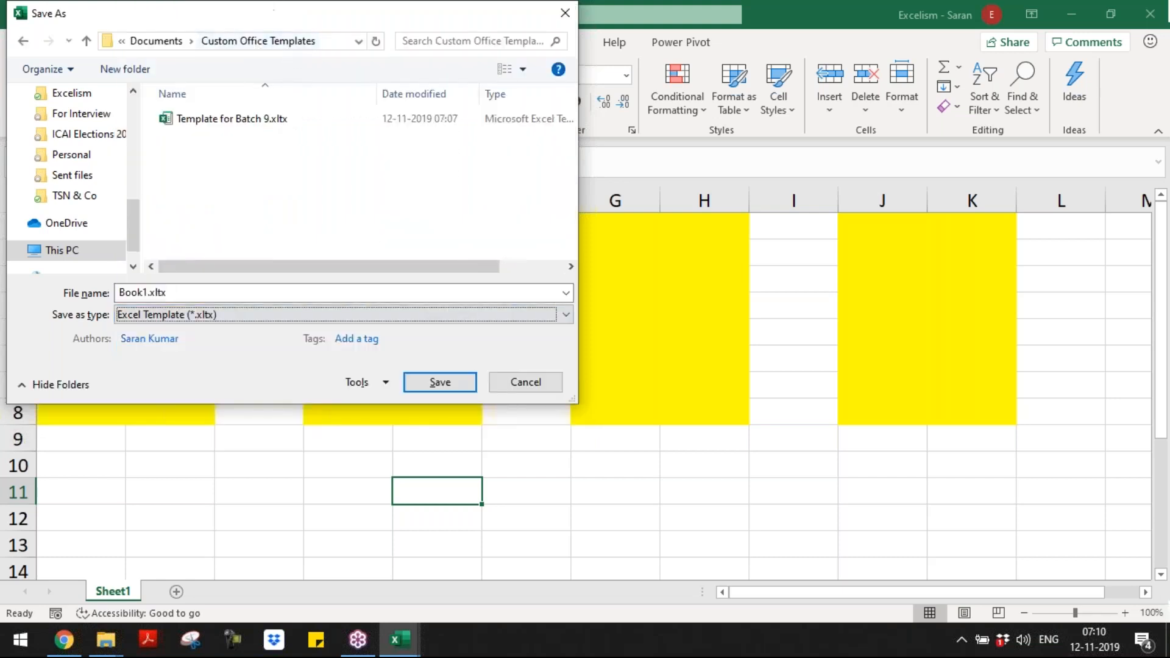
{"action": "left_click", "coordinate": [280, 293]}
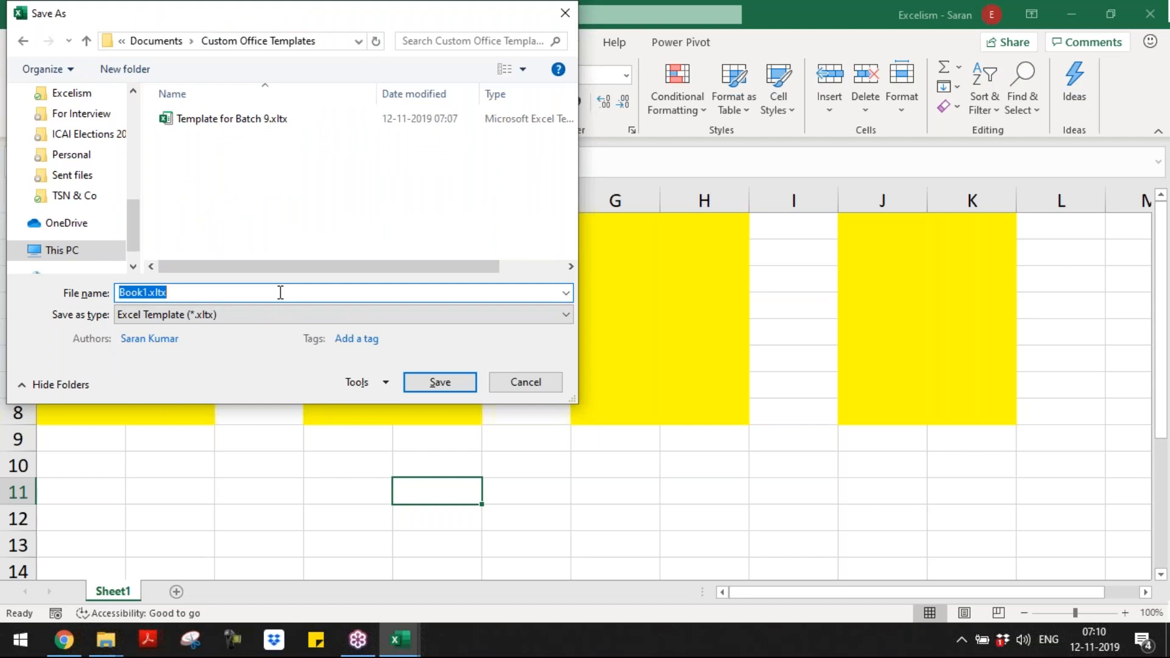
{"action": "type", "text": "Template "}
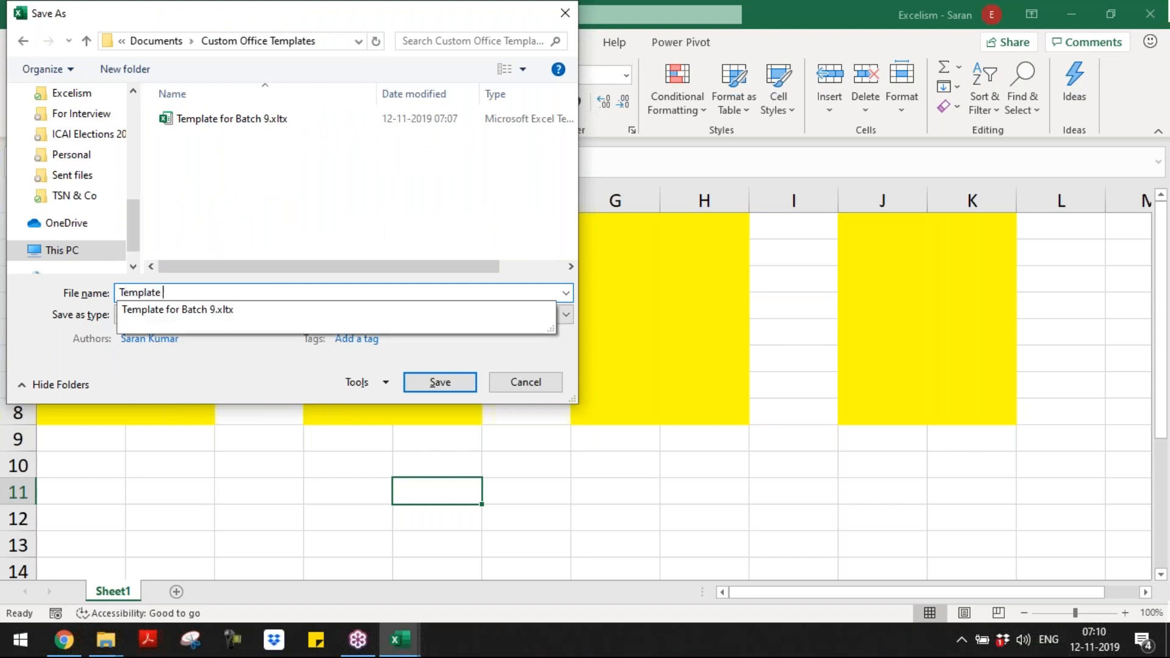
{"action": "type", "text": "for B"}
{"action": "key", "text": "BackSpace"}
{"action": "key", "text": "BackSpace"}
{"action": "key", "text": "BackSpace"}
{"action": "key", "text": "BackSpace"}
{"action": "key", "text": "BackSpace"}
{"action": "key", "text": "BackSpace"}
{"action": "key", "text": "BackSpace"}
{"action": "key", "text": "BackSpace"}
{"action": "key", "text": "BackSpace"}
{"action": "key", "text": "BackSpace"}
{"action": "key", "text": "BackSpace"}
{"action": "key", "text": "BackSpace"}
{"action": "key", "text": "BackSpace"}
{"action": "type", "text": "Sample 2"}
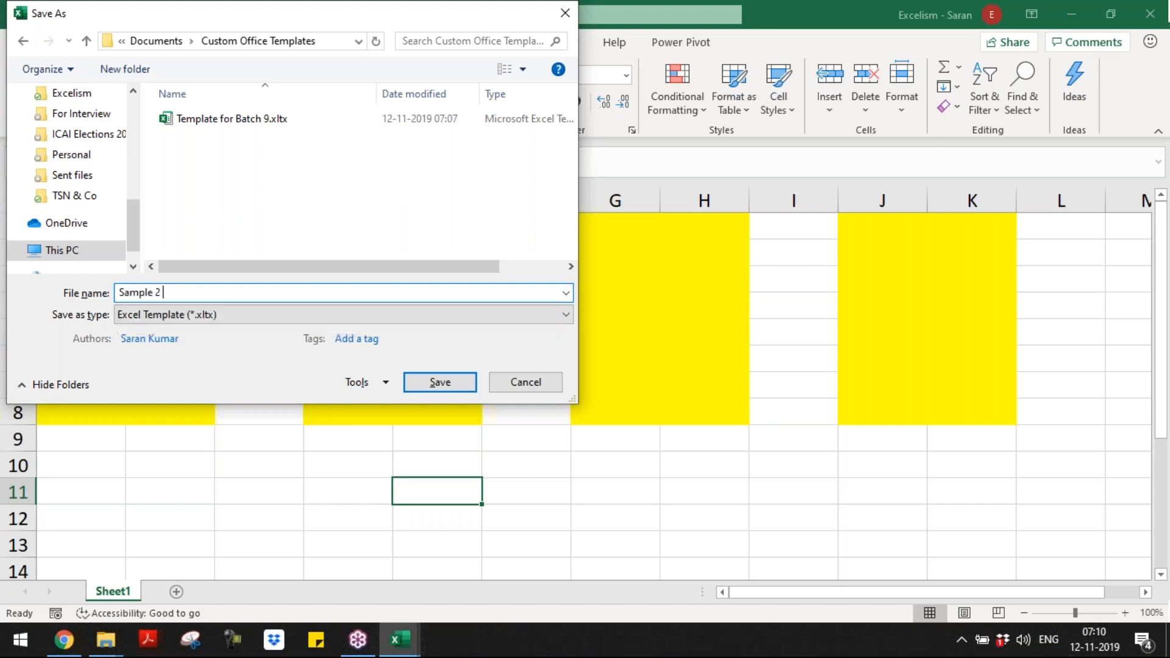
{"action": "type", "text": " Template.xltx"}
{"action": "key", "text": "Return"}
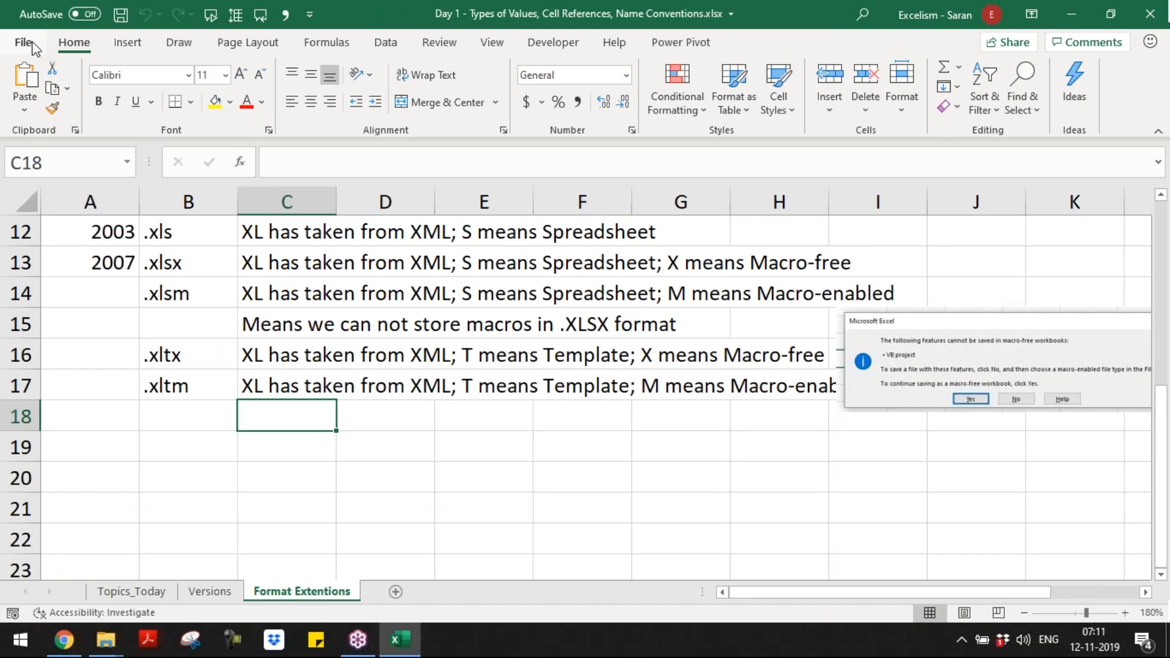
Step: Create a new workbook from the personal template "Sample 2 Template"
{"action": "left_click", "coordinate": [35, 50]}
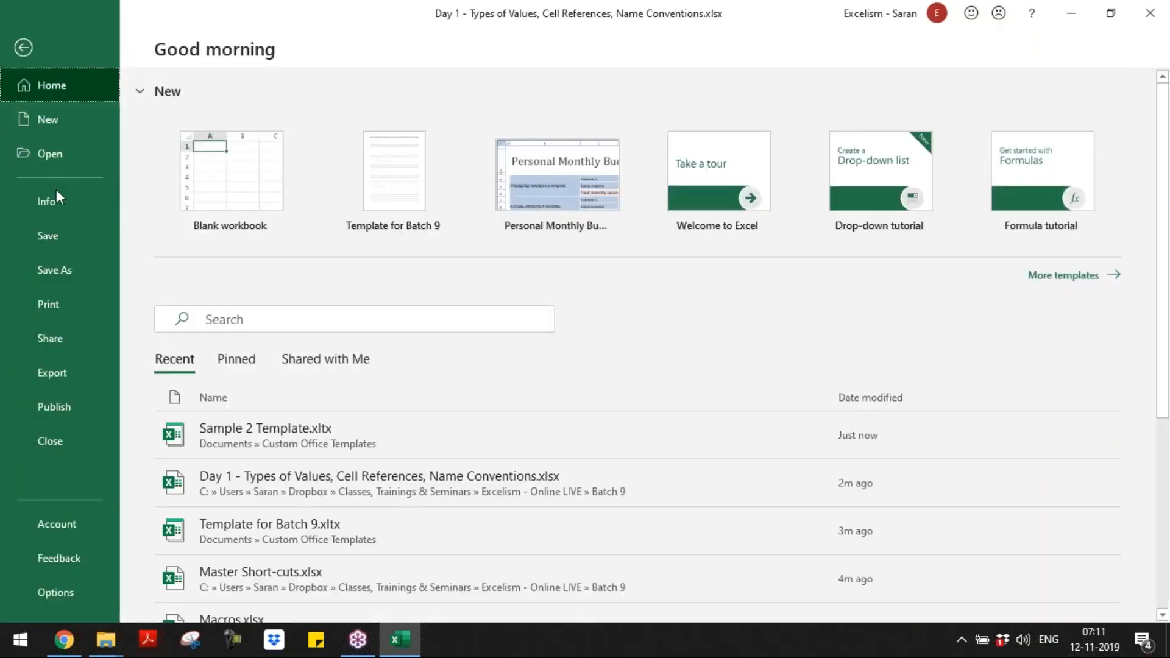
{"action": "left_click", "coordinate": [60, 116]}
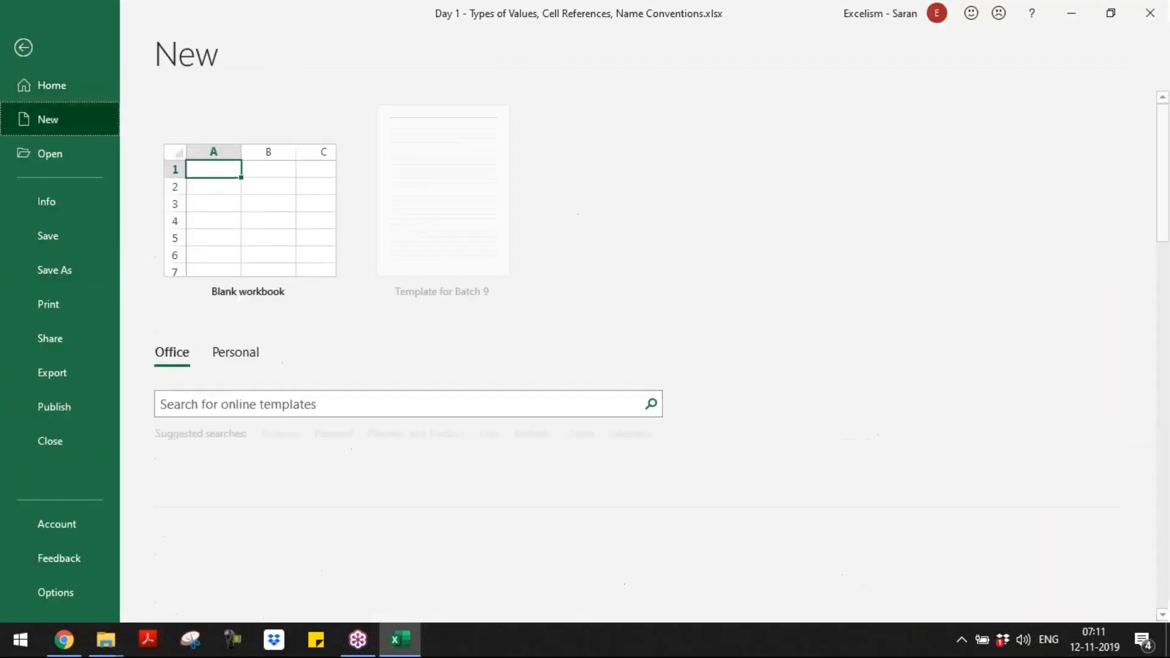
{"action": "left_click", "coordinate": [236, 353]}
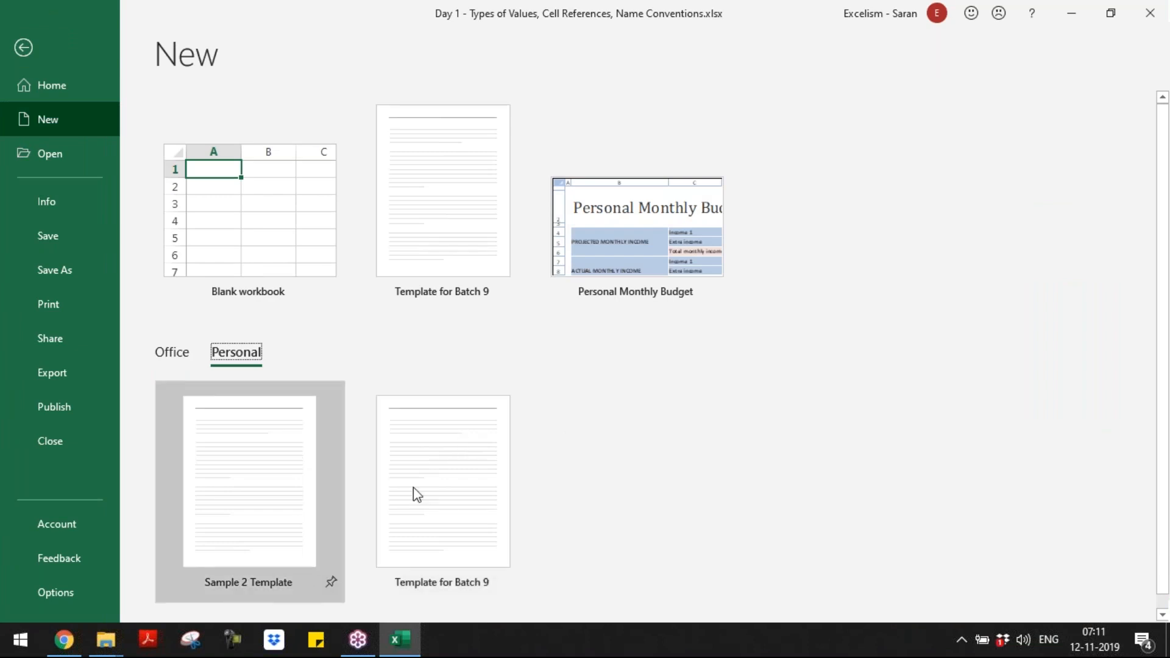
{"action": "left_click", "coordinate": [276, 481]}
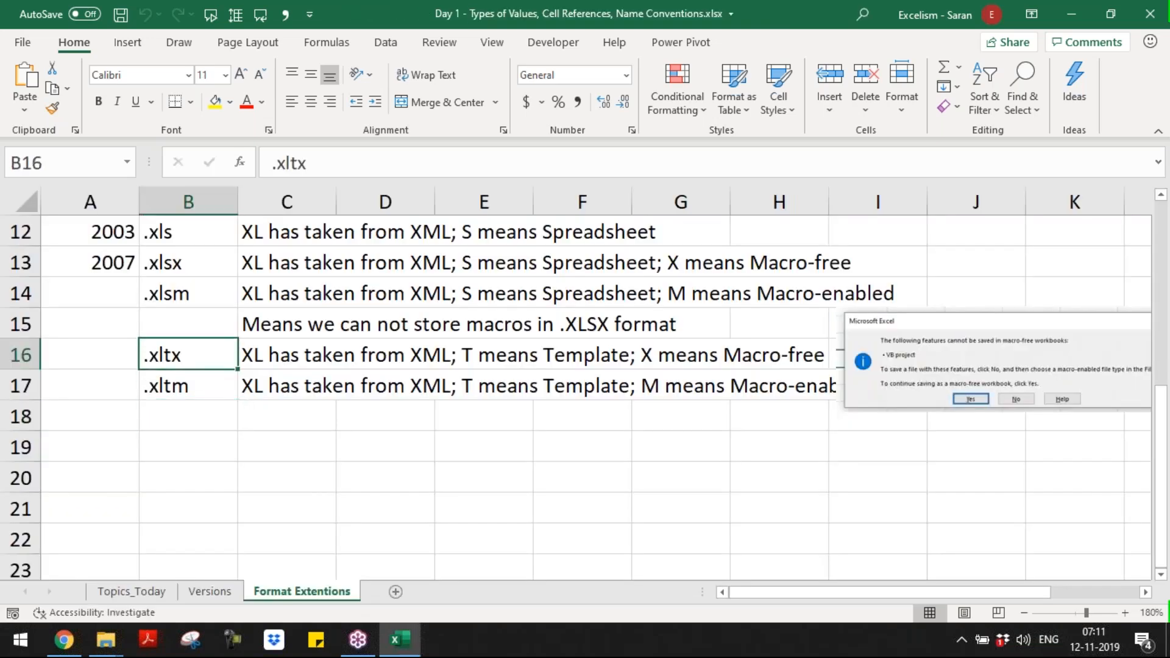
Step: Add the extension .xlam in cell B18 of the Format Extentions sheet in the Day 1 workbook
{"action": "key", "text": "Down"}
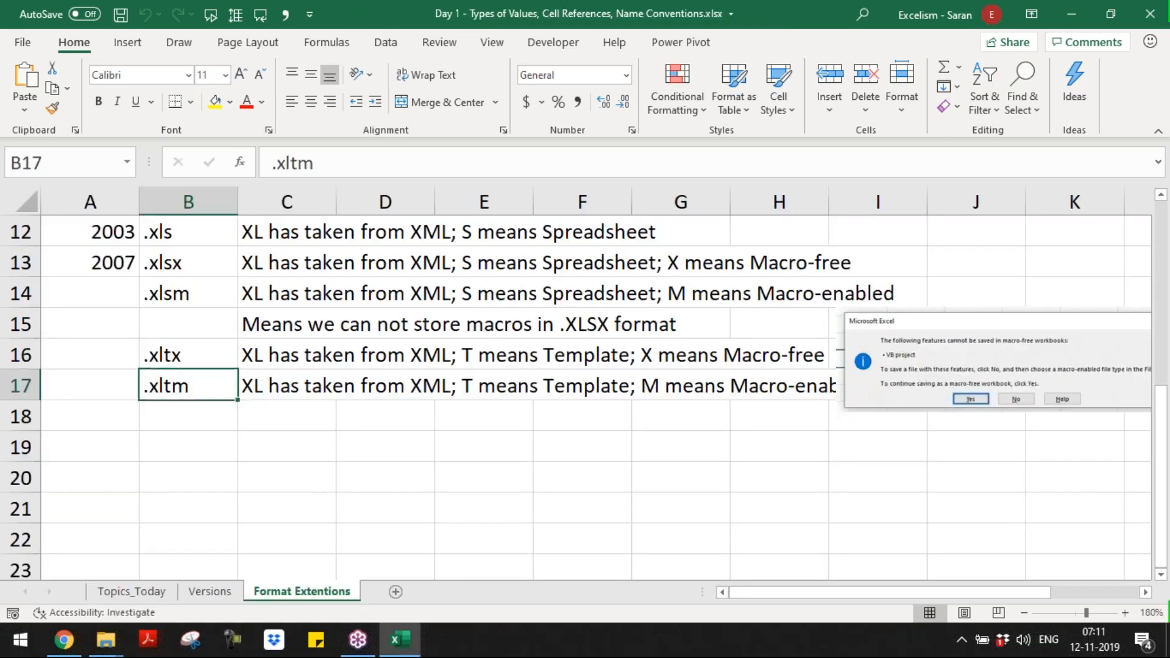
{"action": "key", "text": "Down"}
{"action": "type", "text": ".x"}
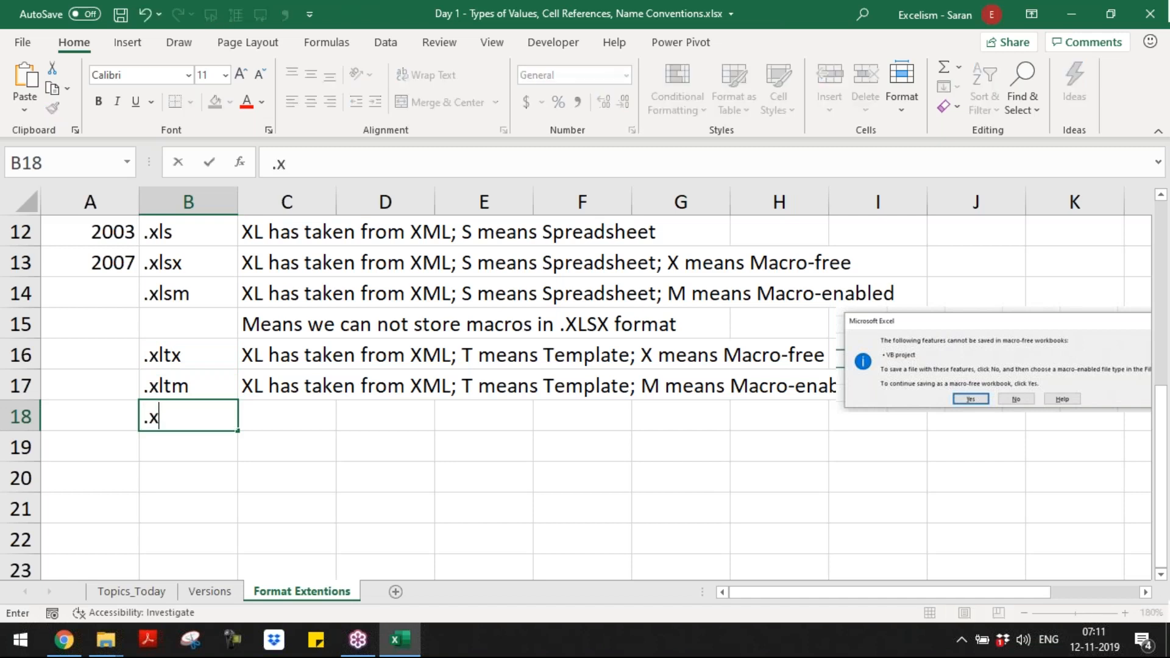
{"action": "type", "text": "lam"}
{"action": "key", "text": "Tab"}
{"action": "key", "text": "Up"}
{"action": "key", "text": "Up"}
{"action": "key", "text": "ctrl+c"}
{"action": "key", "text": "Down"}
{"action": "key", "text": "Down"}
{"action": "key", "text": "Return"}
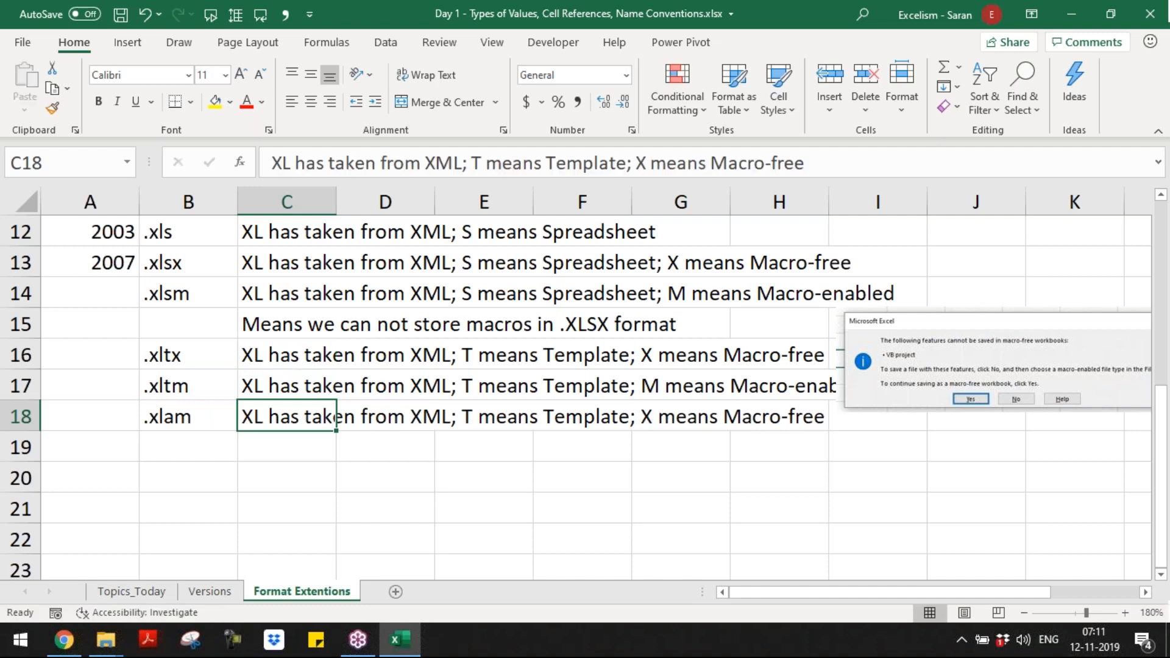
{"action": "key", "text": "ctrl+z"}
Step: Copy the .xltm description from C17 into C18
{"action": "key", "text": "Up"}
{"action": "key", "text": "ctrl+c"}
{"action": "key", "text": "Down"}
{"action": "key", "text": "Return"}
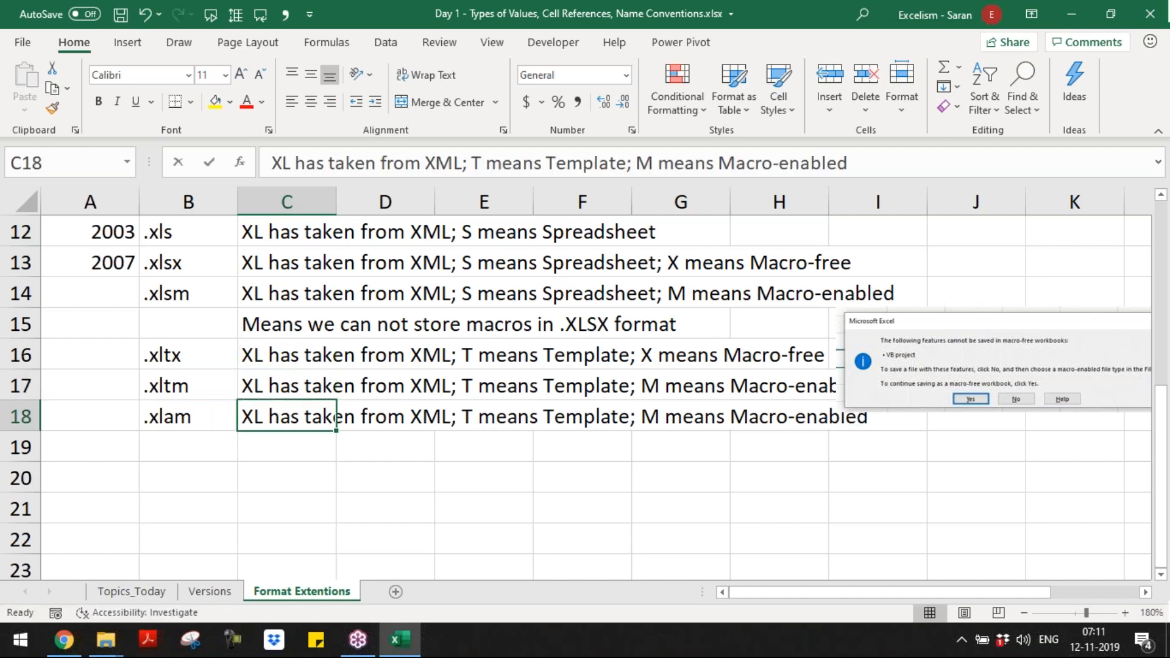
Step: Edit the C18 description to read "A means Add-in" instead of "T means Template", and save the workbook
{"action": "key", "text": "F2"}
{"action": "key", "text": "ctrl+Left"}
{"action": "key", "text": "ctrl+Left"}
{"action": "key", "text": "ctrl+Left"}
{"action": "key", "text": "ctrl+Left"}
{"action": "key", "text": "ctrl+Left"}
{"action": "key", "text": "ctrl+Left"}
{"action": "key", "text": "shift+Right"}
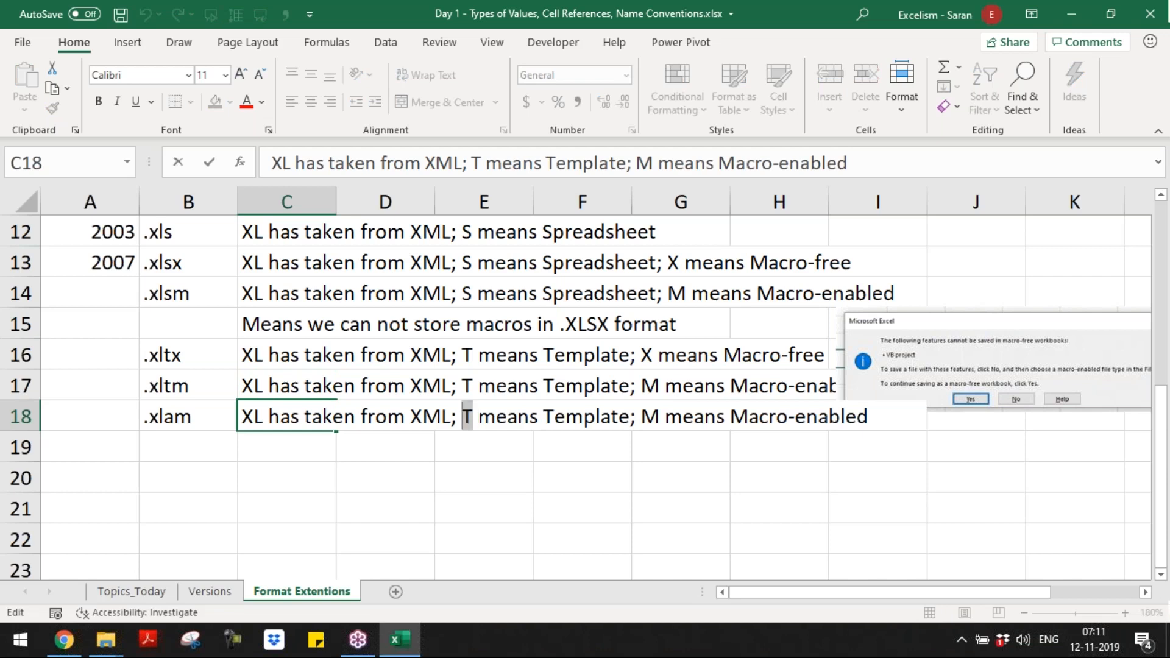
{"action": "type", "text": "A"}
{"action": "key", "text": "Right"}
{"action": "key", "text": "Right"}
{"action": "key", "text": "Right"}
{"action": "key", "text": "Right"}
{"action": "key", "text": "Right"}
{"action": "key", "text": "Right"}
{"action": "key", "text": "Right"}
{"action": "key", "text": "Right"}
{"action": "key", "text": "Right"}
{"action": "key", "text": "Right"}
{"action": "key", "text": "Right"}
{"action": "key", "text": "Right"}
{"action": "key", "text": "Right"}
{"action": "key", "text": "Right"}
{"action": "key", "text": "Left"}
{"action": "key", "text": "Left"}
{"action": "key", "text": "Left"}
{"action": "key", "text": "Left"}
{"action": "key", "text": "Left"}
{"action": "key", "text": "Left"}
{"action": "key", "text": "Left"}
{"action": "key", "text": "ctrl+shift+Right"}
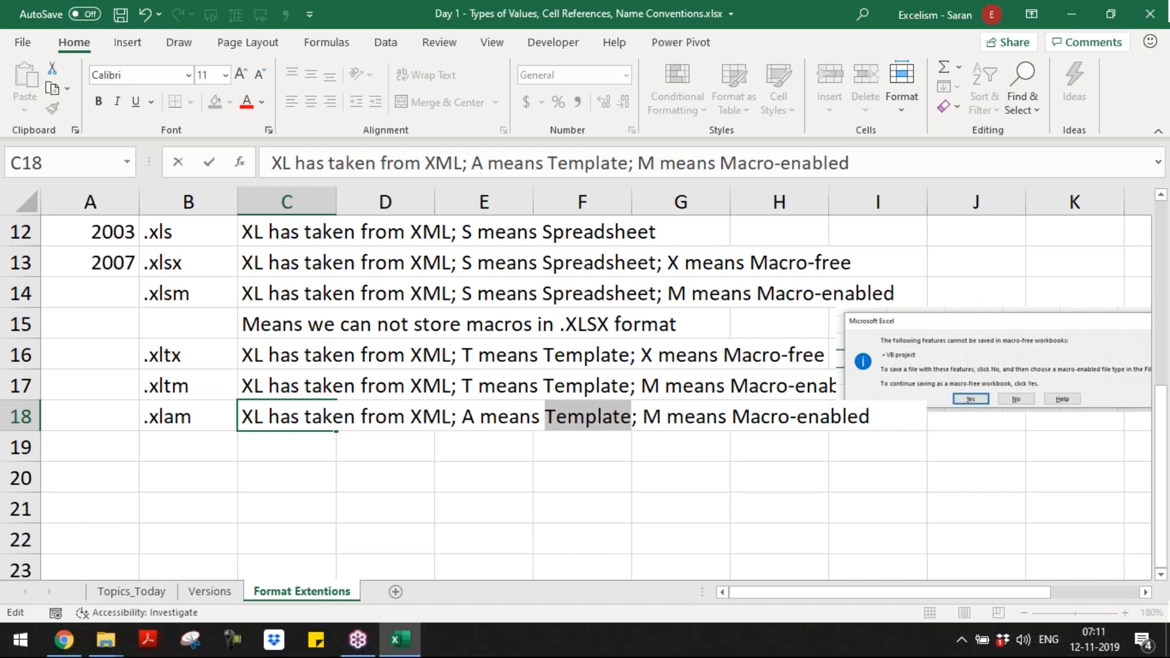
{"action": "type", "text": "Add-in"}
{"action": "key", "text": "Return"}
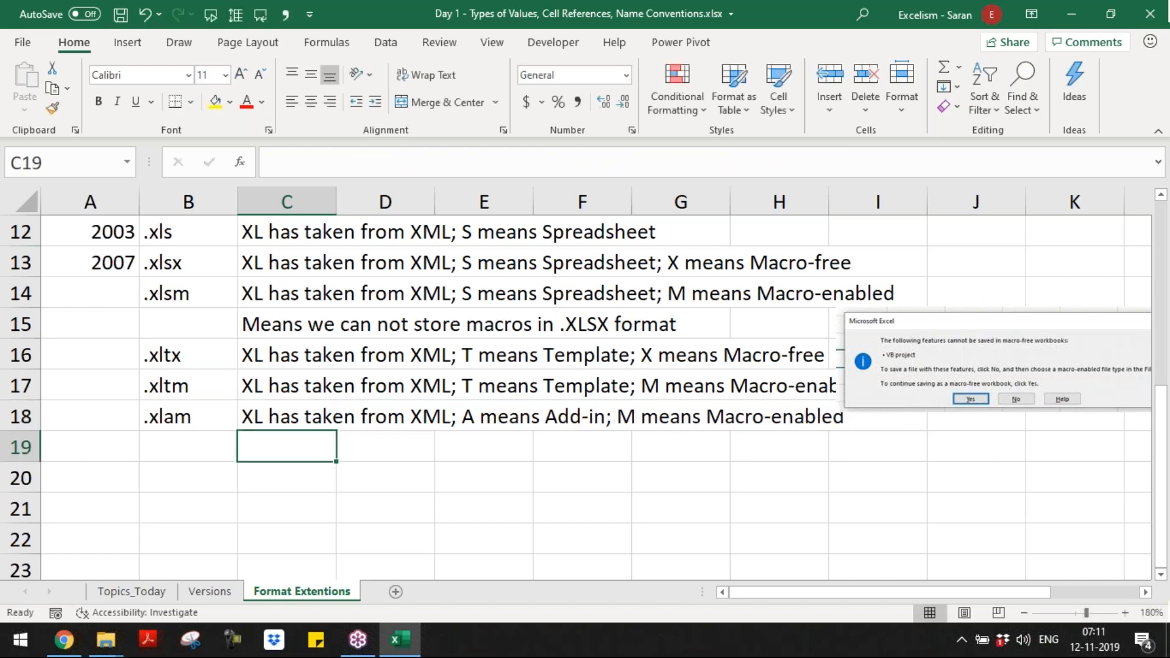
{"action": "key", "text": "ctrl+s"}
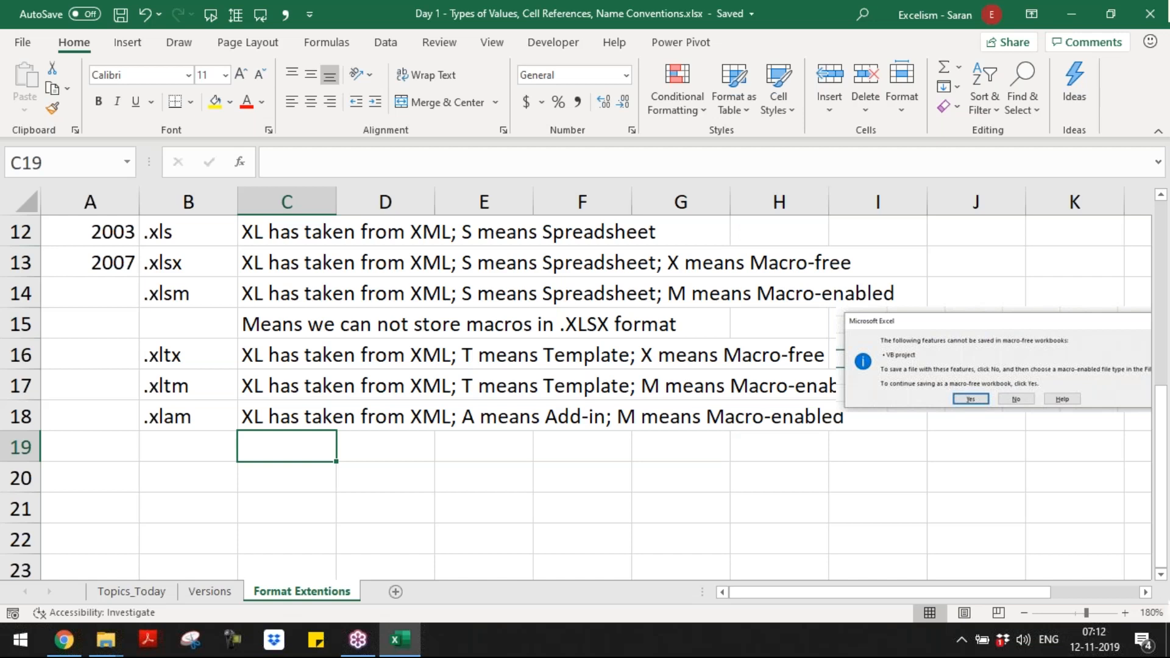
Step: Start adding a COM add-in to reach the default AddIns folder, and copy that folder's path
{"action": "left_click", "coordinate": [579, 43]}
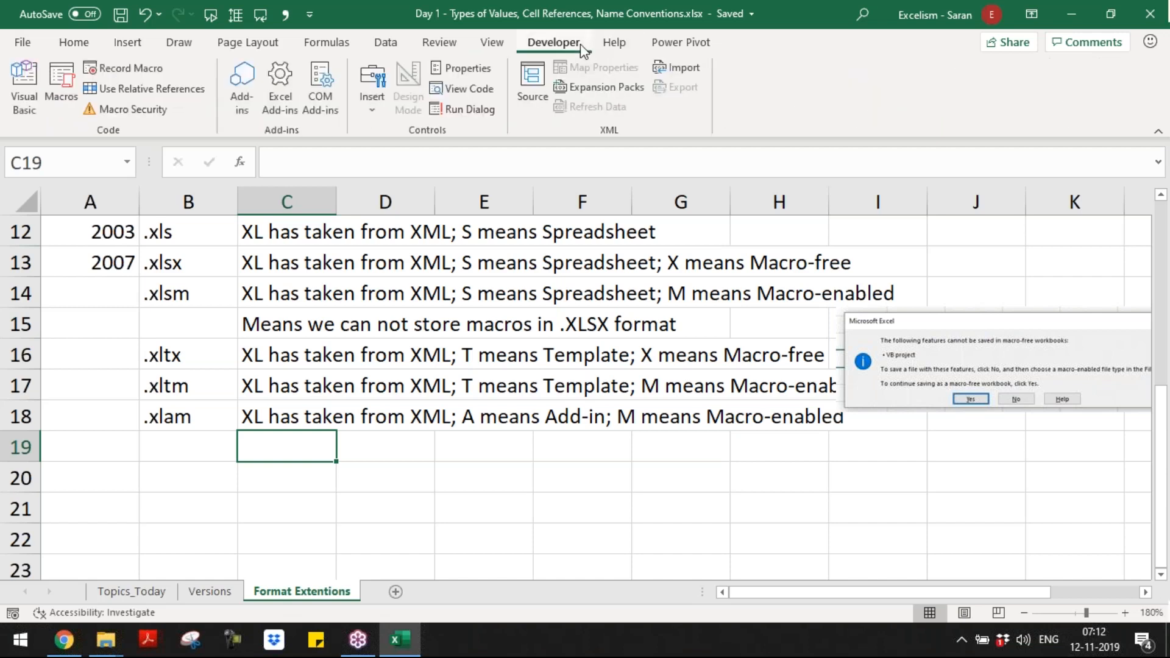
{"action": "left_click", "coordinate": [341, 103]}
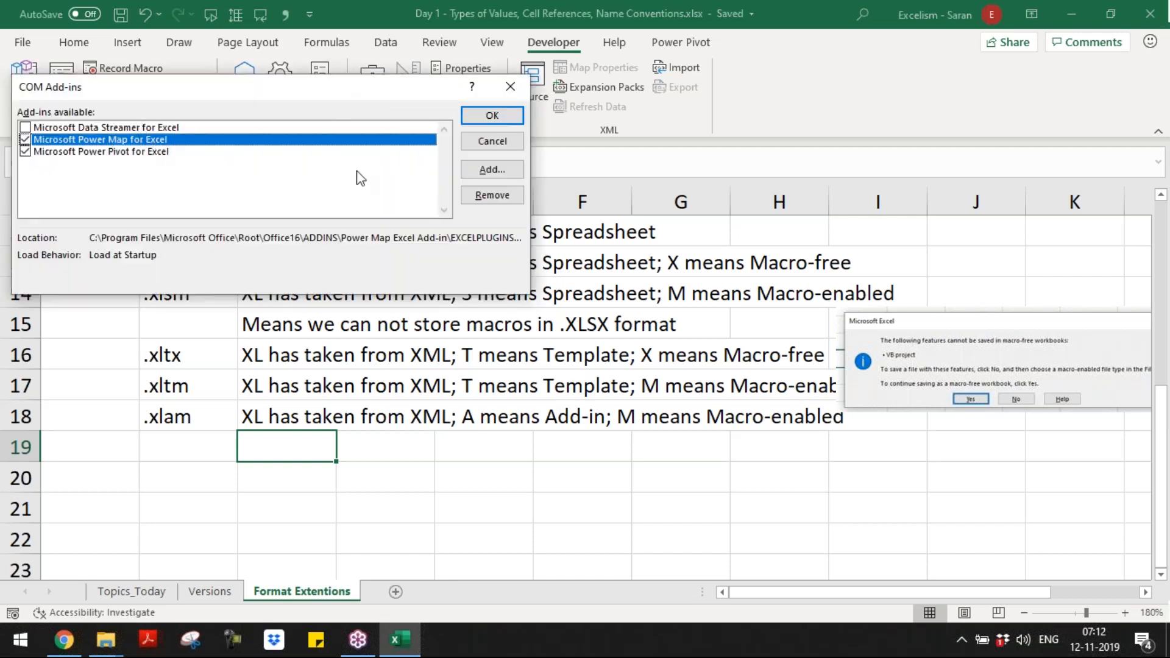
{"action": "left_click", "coordinate": [492, 172]}
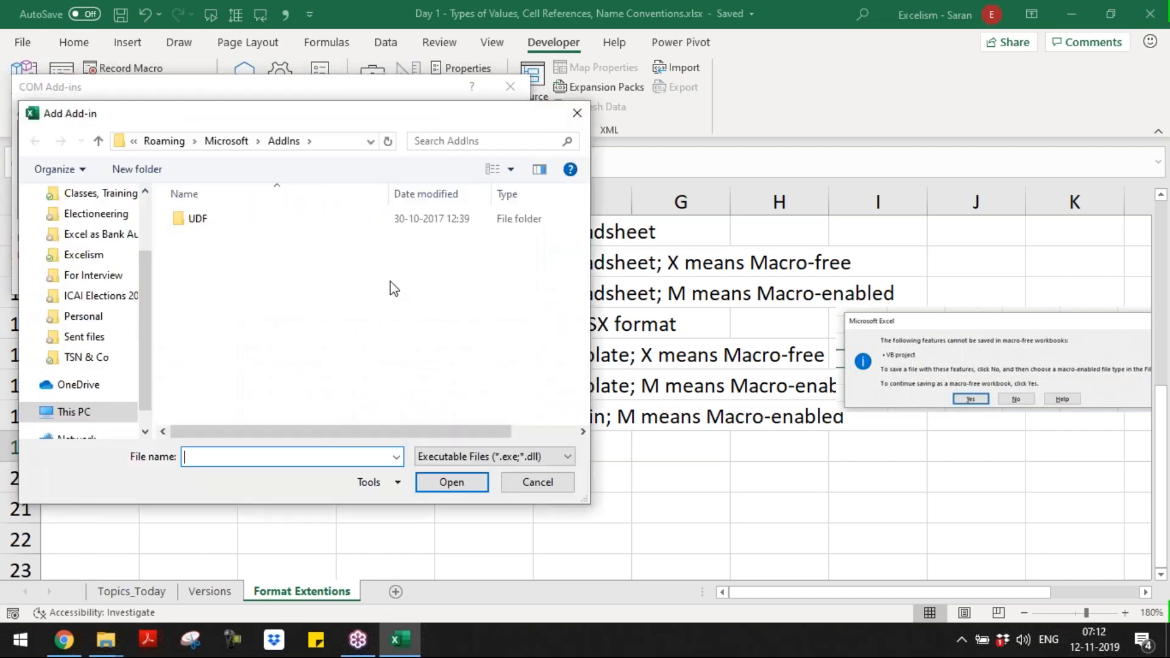
{"action": "left_click", "coordinate": [339, 141]}
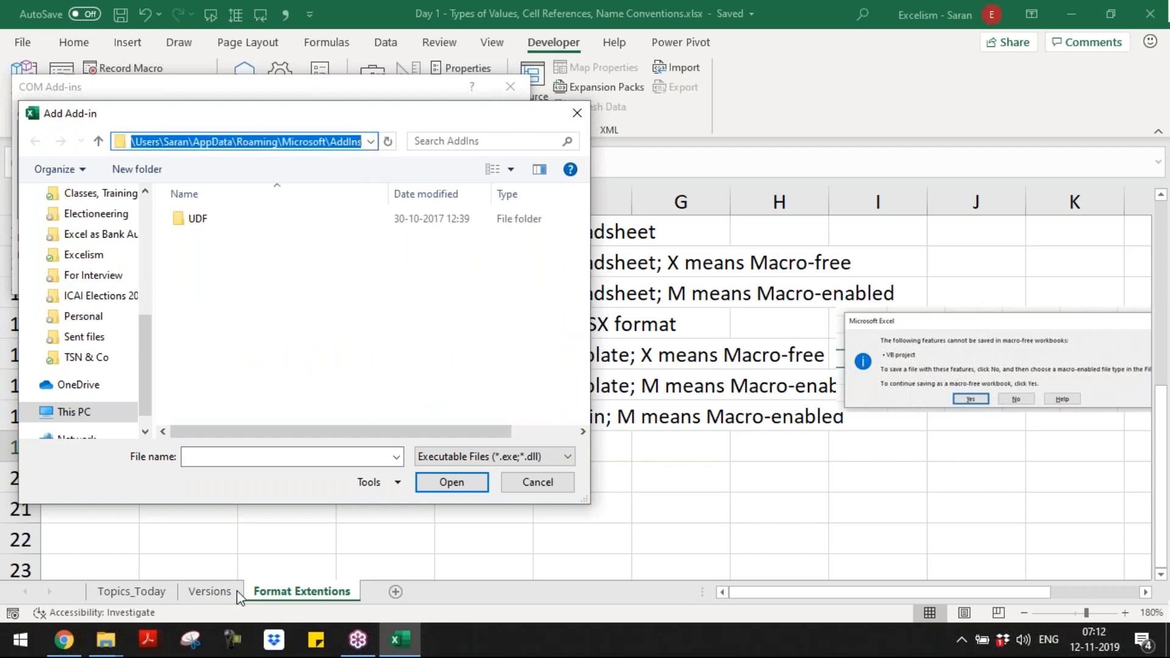
Step: Switch to the Custom Office Templates window in File Explorer and go to the copied AddIns folder path
{"action": "mouse_move", "coordinate": [105, 645]}
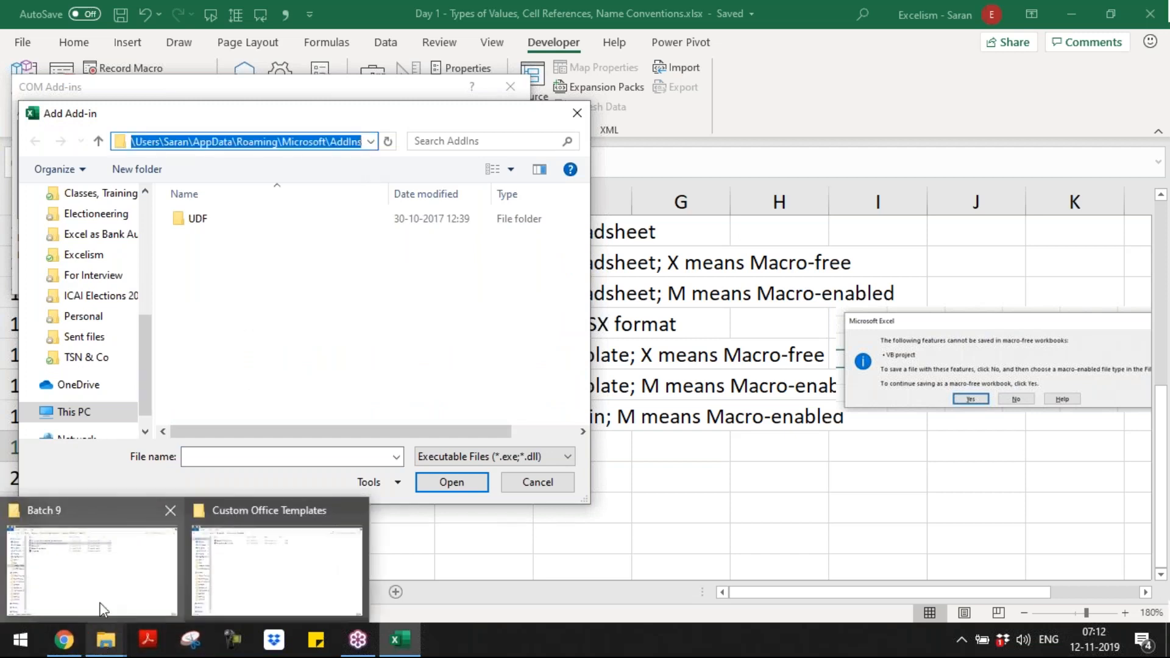
{"action": "left_click", "coordinate": [99, 603]}
{"action": "left_click", "coordinate": [296, 578]}
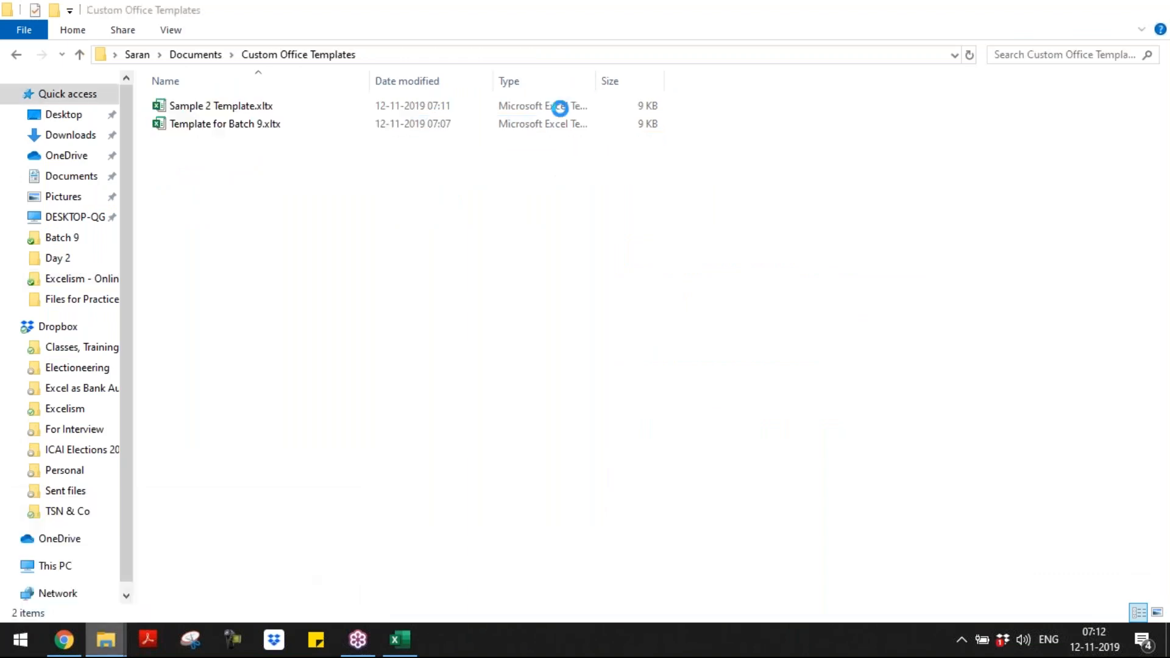
{"action": "left_click", "coordinate": [619, 61]}
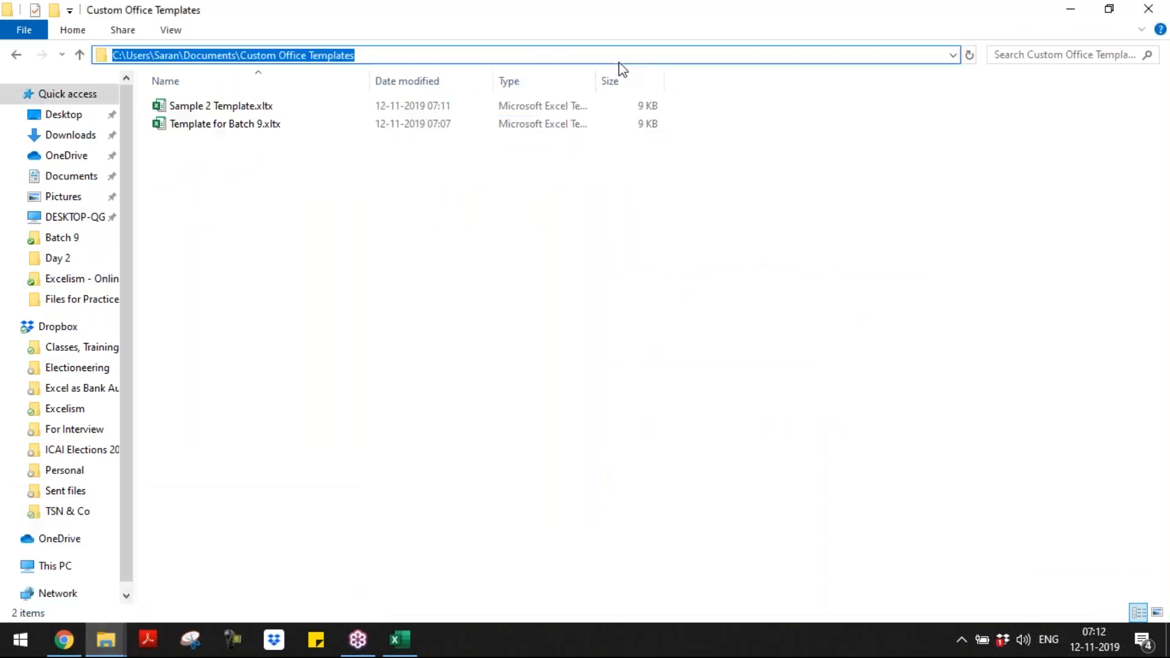
{"action": "type", "text": "C:\\Users\\Saran\\AppData\\Roaming\\Microsoft\\AddIns"}
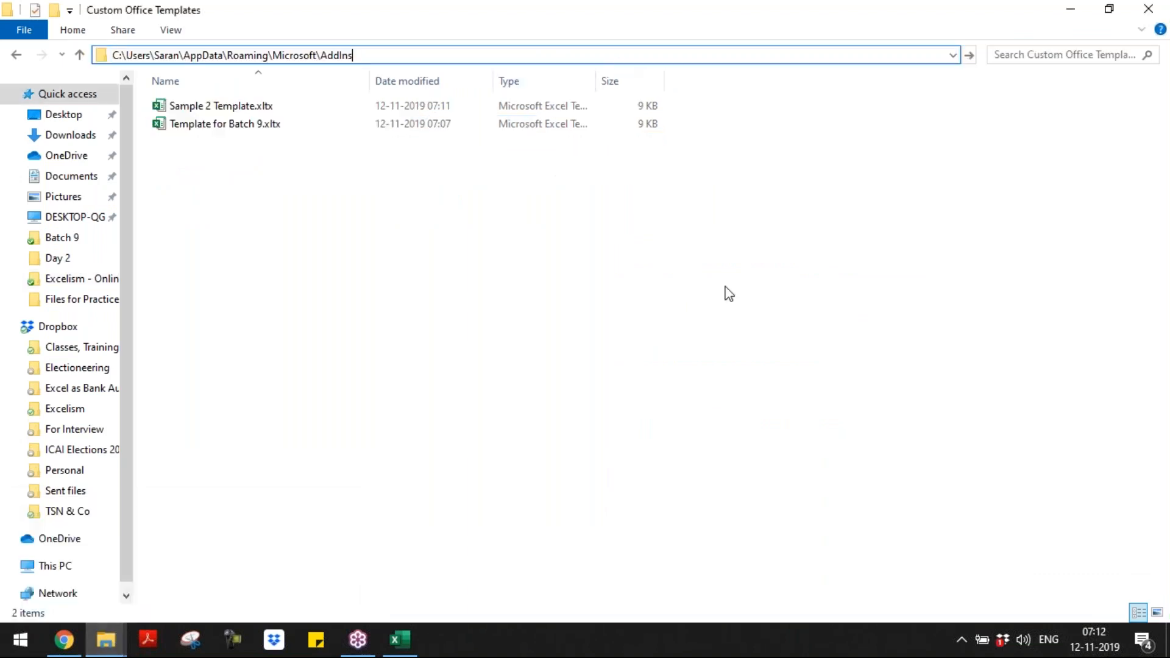
{"action": "key", "text": "Return"}
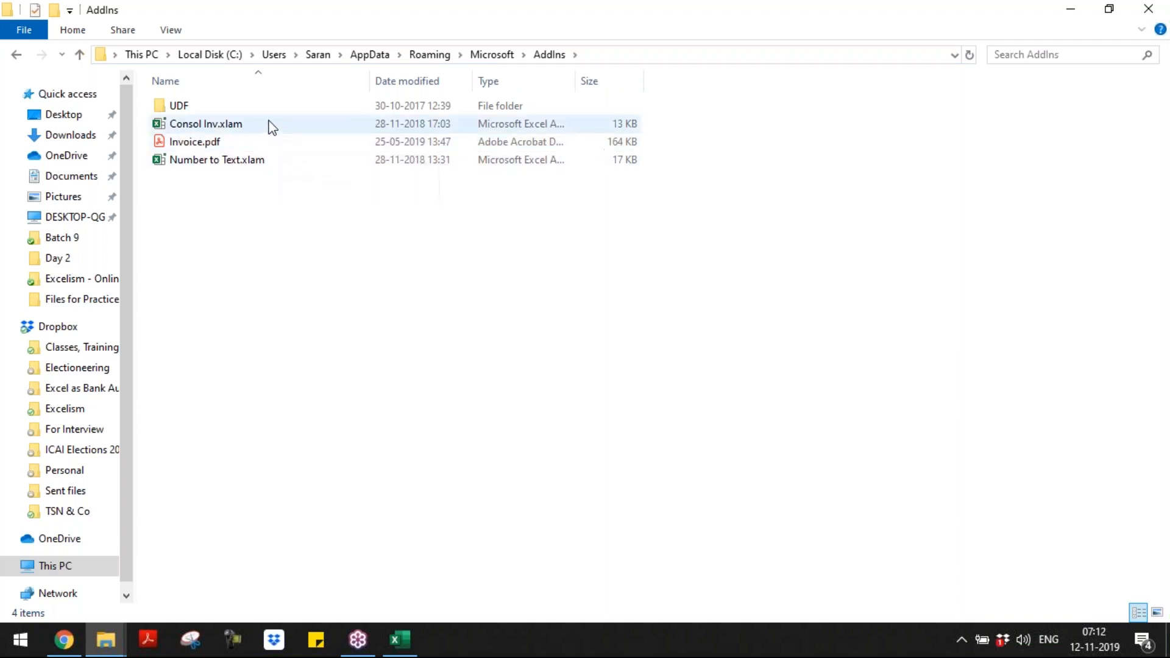
Step: Examine the add-in files in the AddIns folder and its UDF subfolder, and return to AddIns
{"action": "mouse_move", "coordinate": [273, 127]}
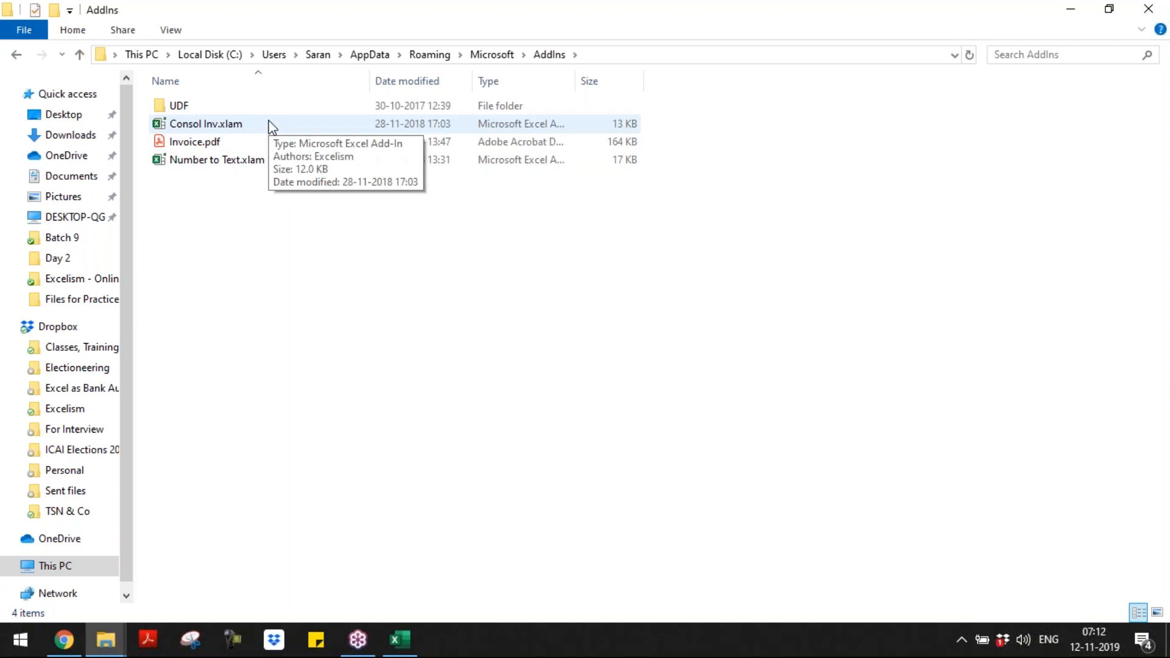
{"action": "double_click", "coordinate": [256, 108]}
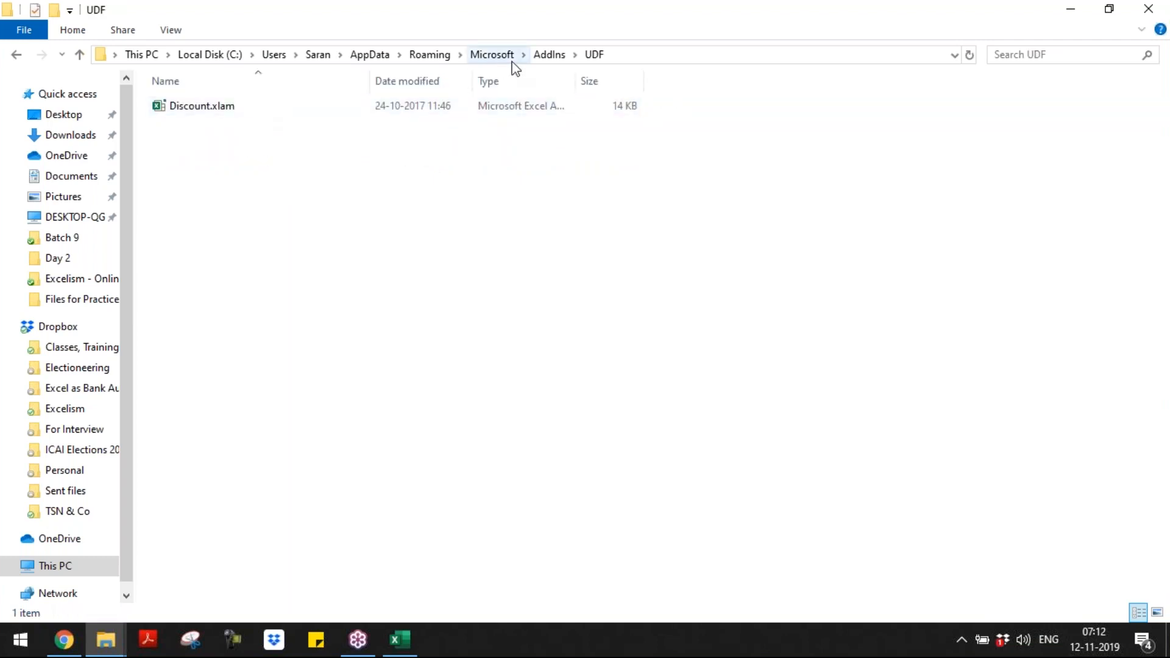
{"action": "left_click", "coordinate": [548, 55]}
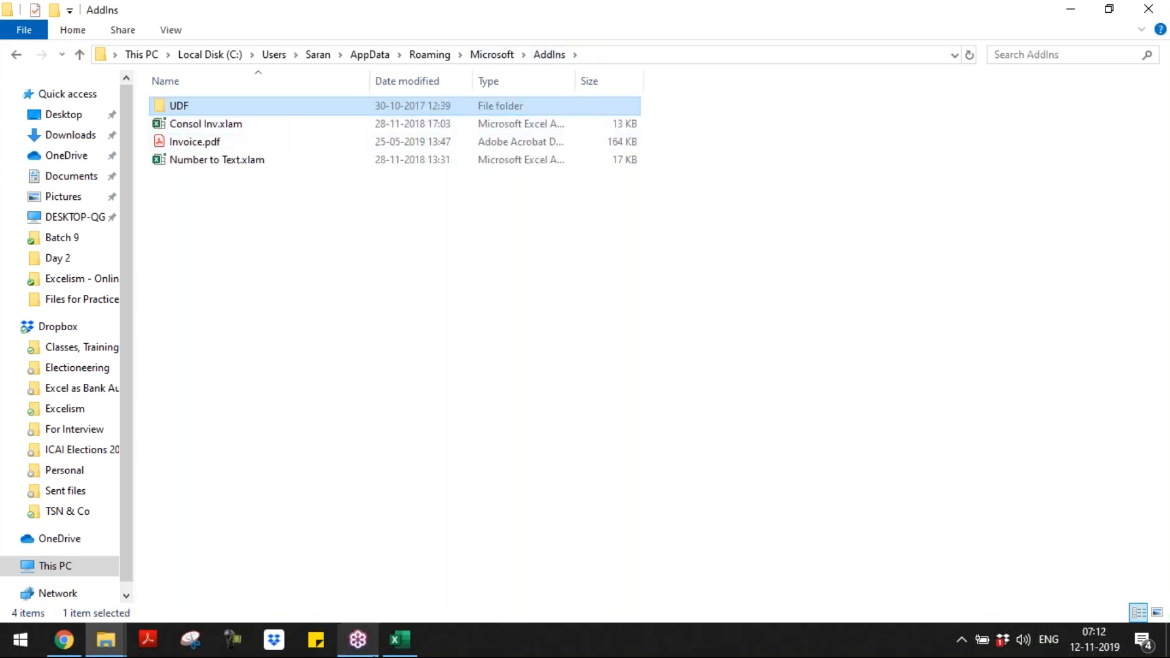
Step: Return to the Day 1 workbook in Excel, start saving it as an Excel Add-in (*.xlam) to view the default AddIns location, and cancel
{"action": "left_click", "coordinate": [400, 640]}
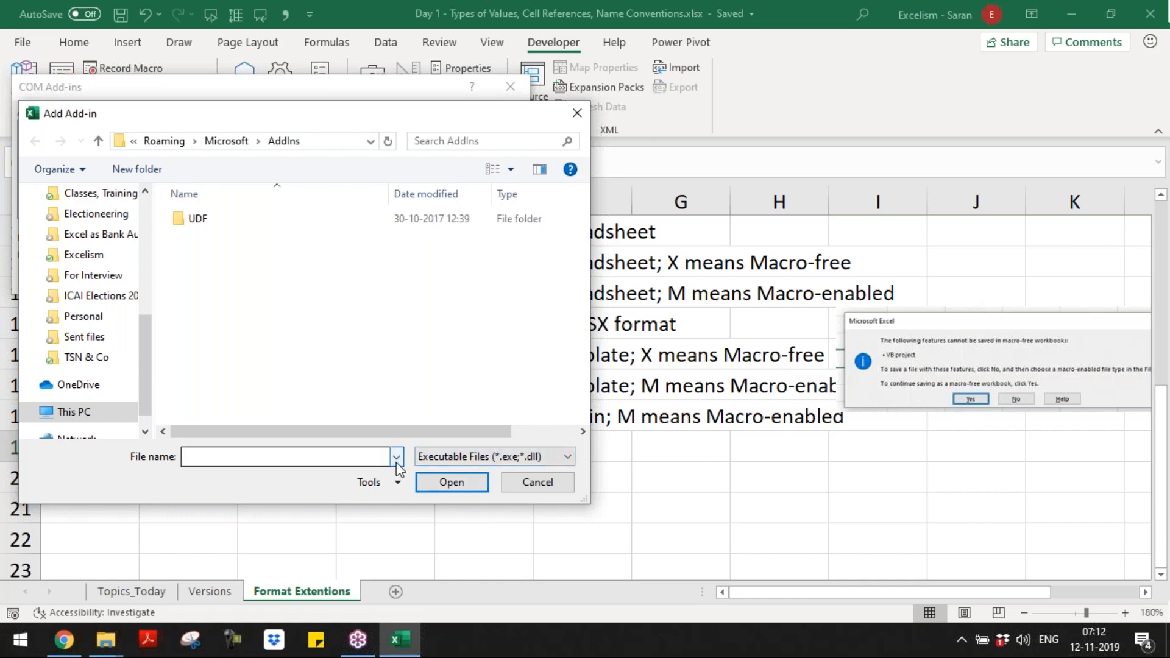
{"action": "key", "text": "Escape"}
{"action": "key", "text": "Escape"}
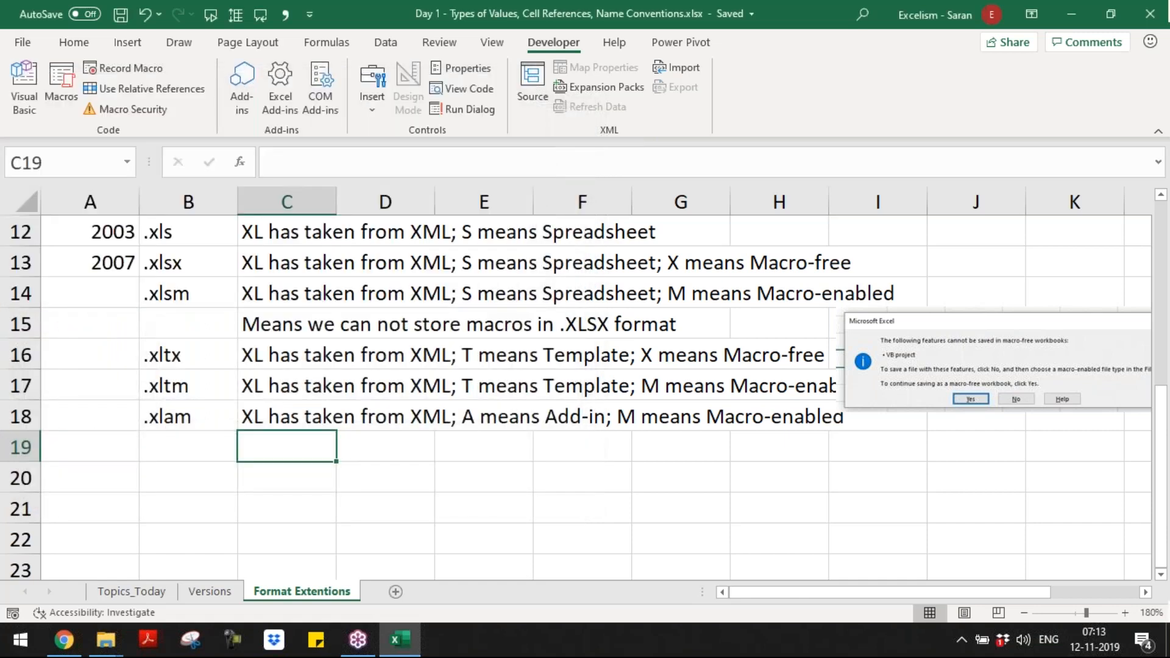
{"action": "key", "text": "F12"}
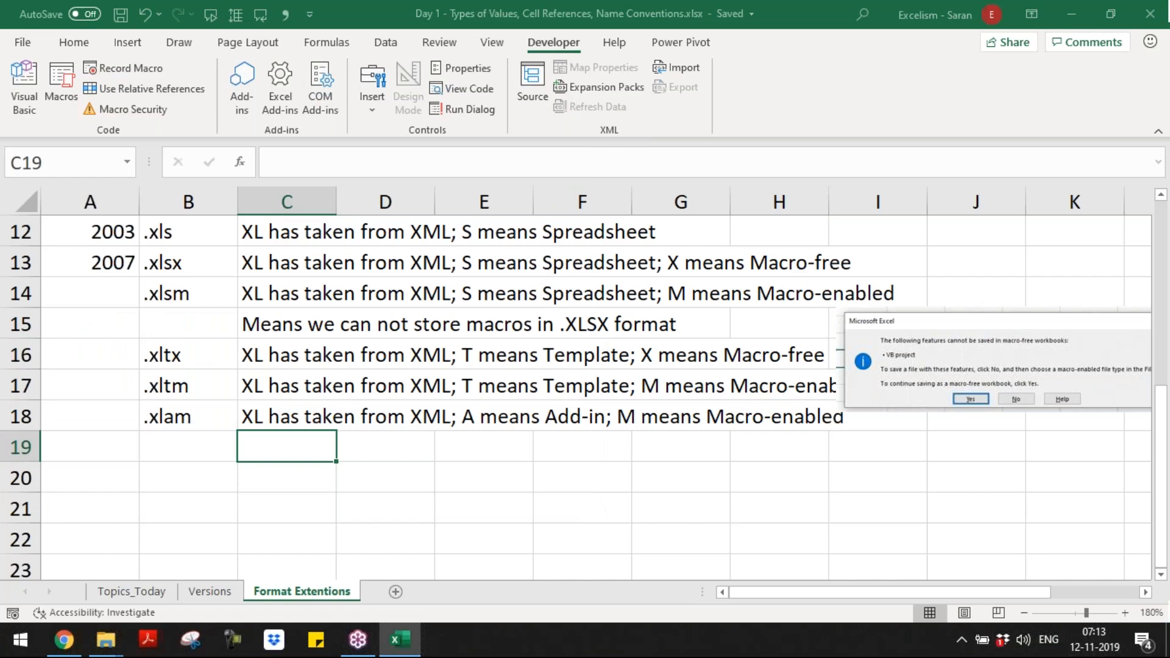
{"action": "left_click", "coordinate": [339, 319]}
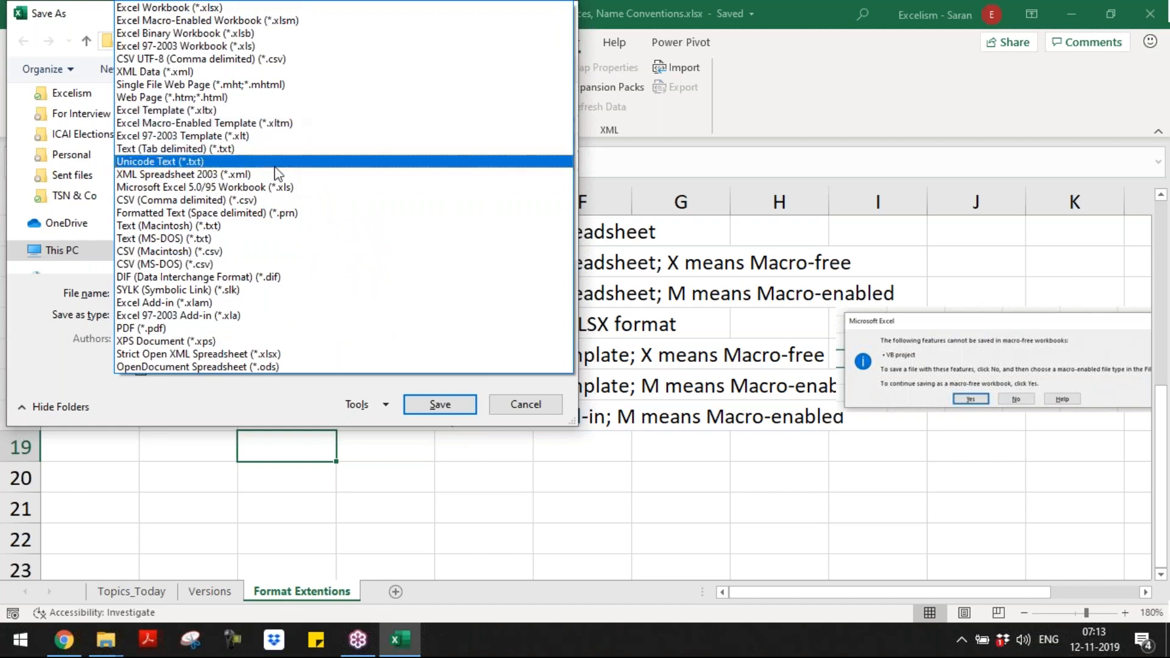
{"action": "left_click", "coordinate": [286, 304]}
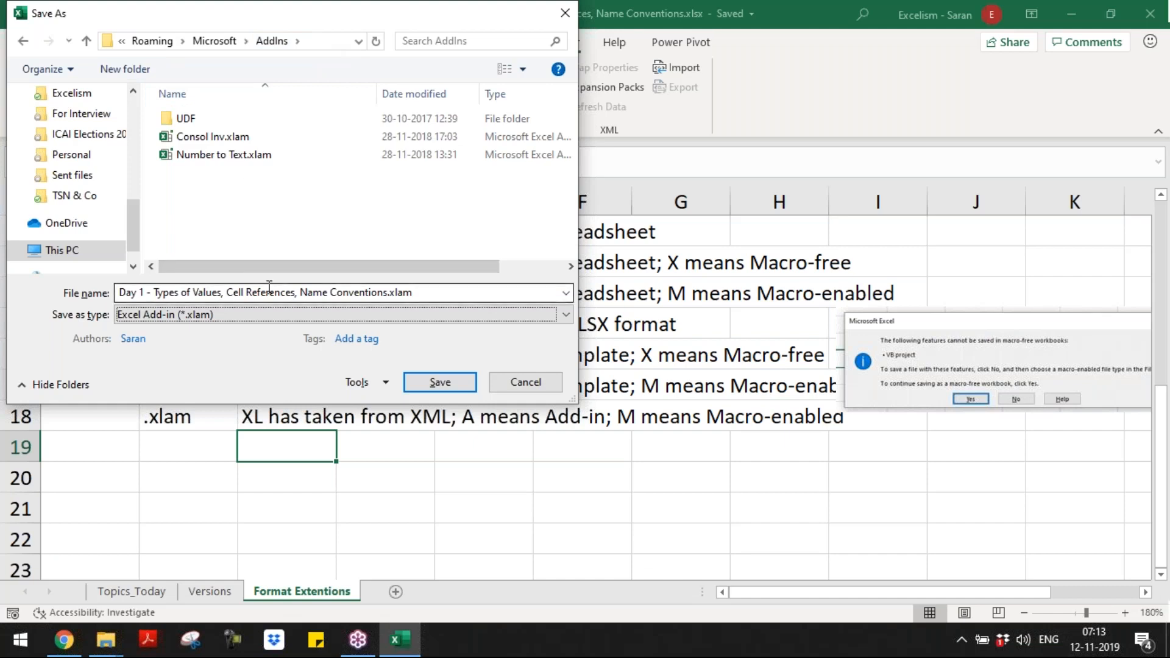
{"action": "left_click", "coordinate": [525, 369]}
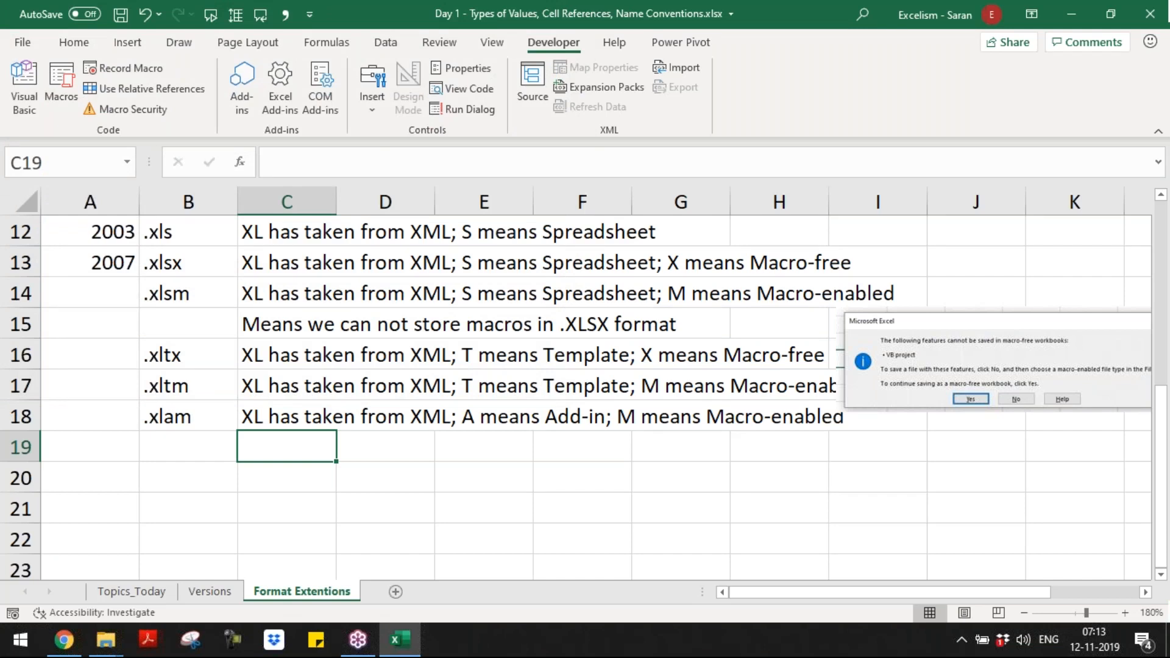
Step: Try to add Number to Text.xlam from the AddIns folder as a COM add-in, listing all file types
{"action": "left_click", "coordinate": [311, 87]}
{"action": "left_click", "coordinate": [512, 172]}
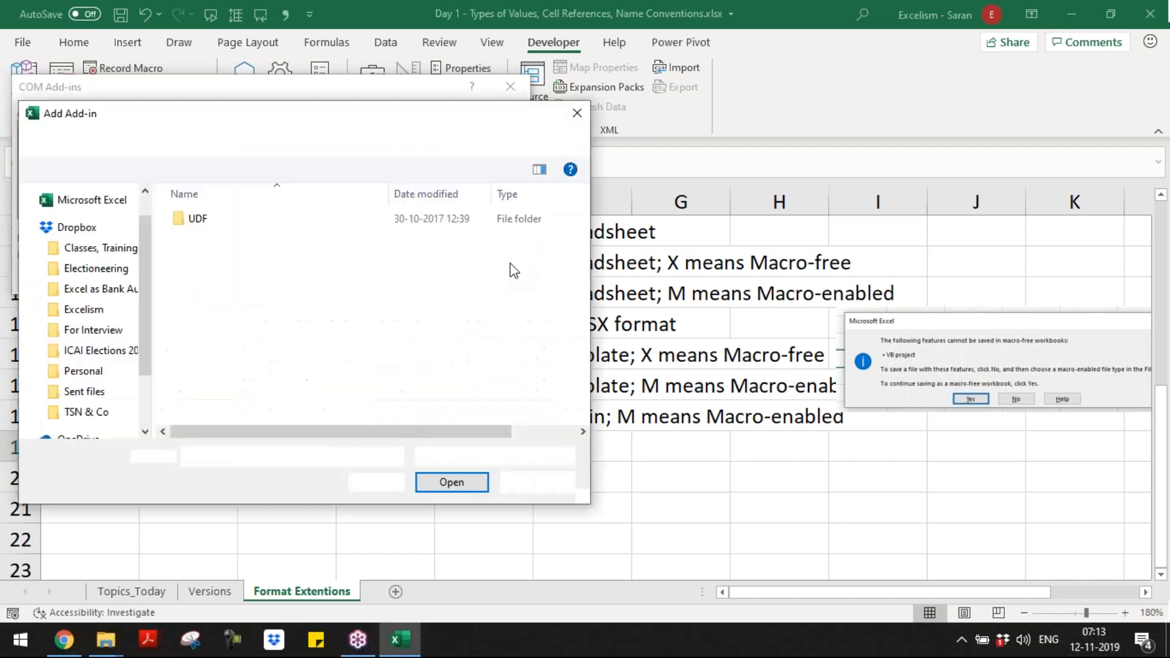
{"action": "left_click", "coordinate": [527, 457]}
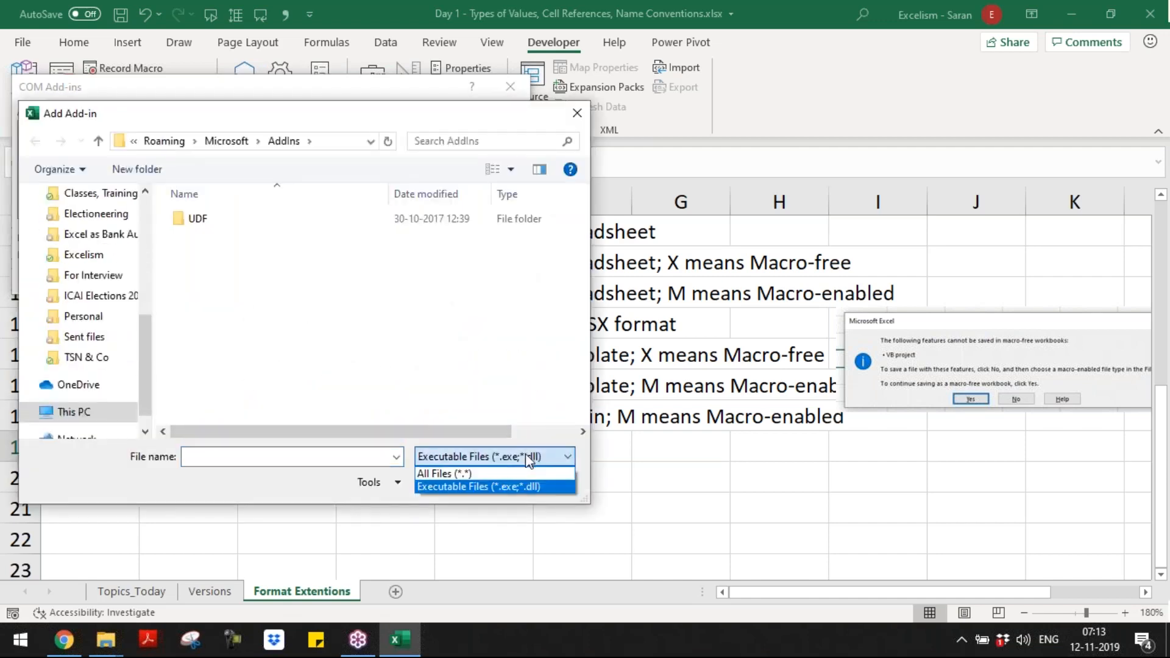
{"action": "left_click", "coordinate": [526, 472]}
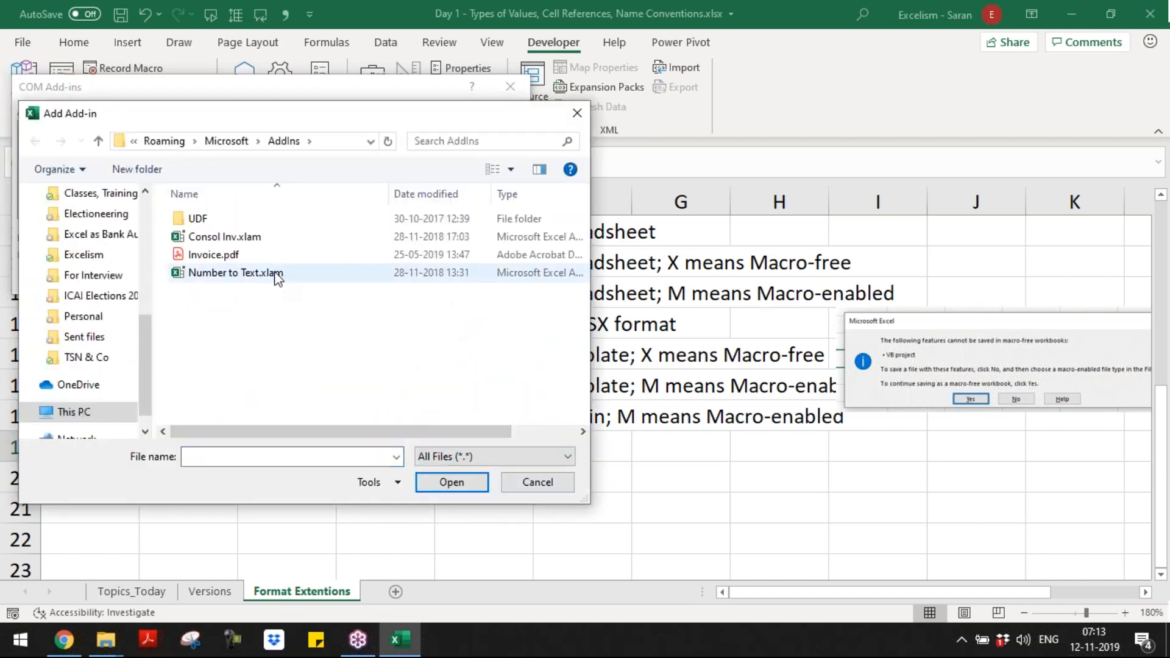
{"action": "double_click", "coordinate": [274, 277]}
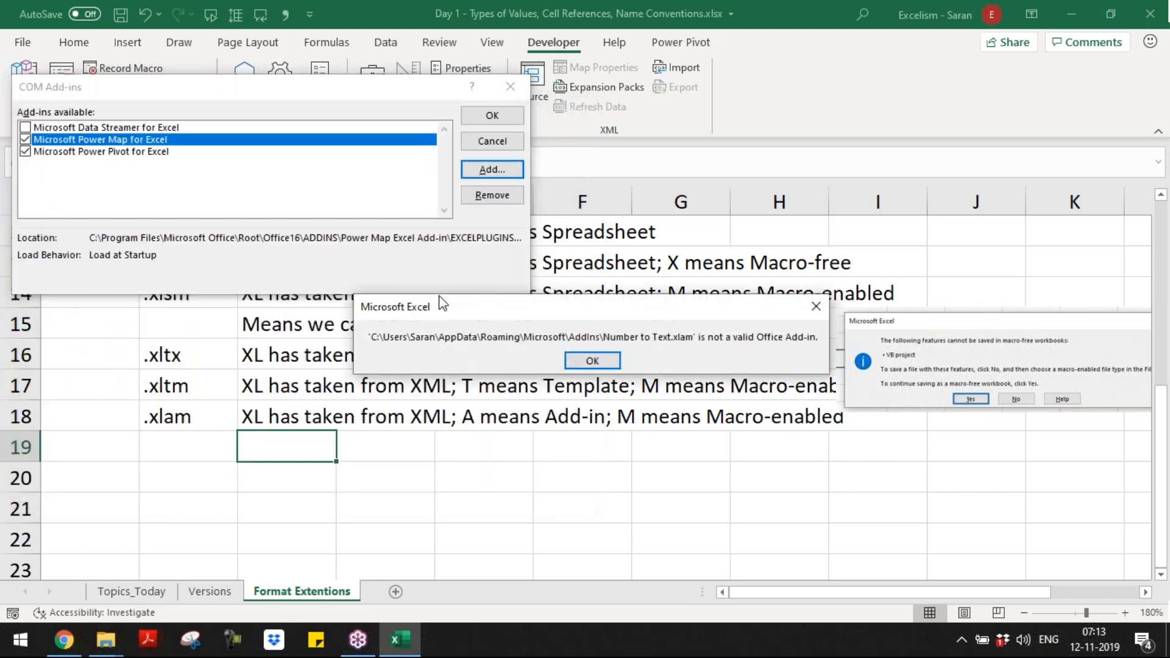
{"action": "left_click", "coordinate": [594, 358]}
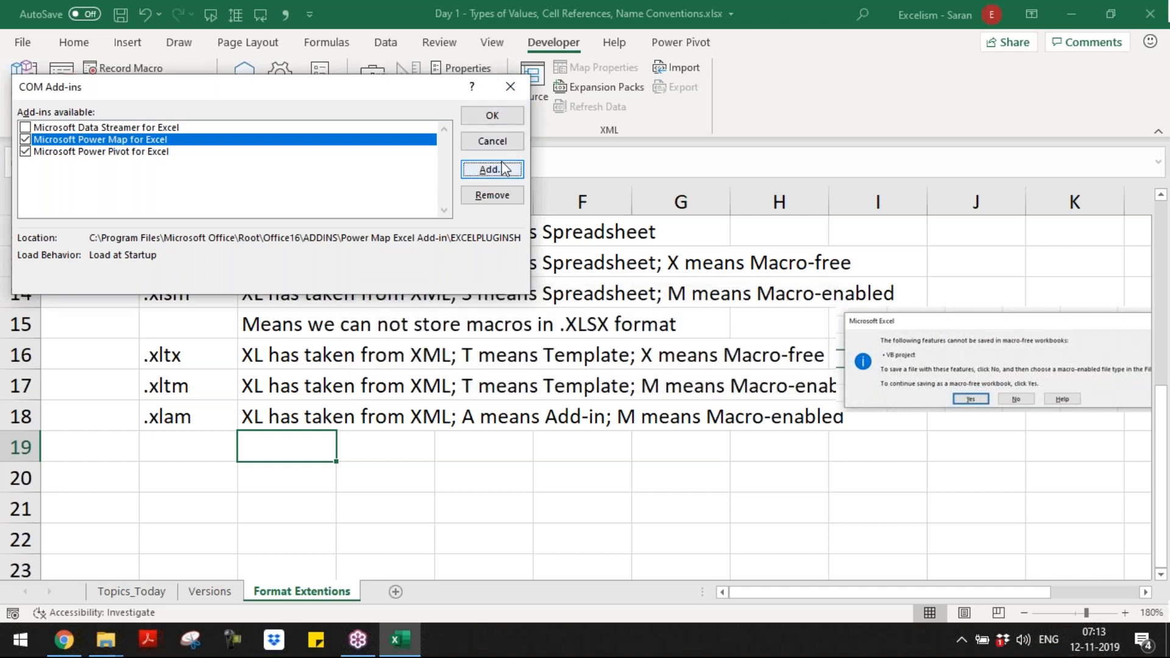
{"action": "left_click", "coordinate": [500, 120]}
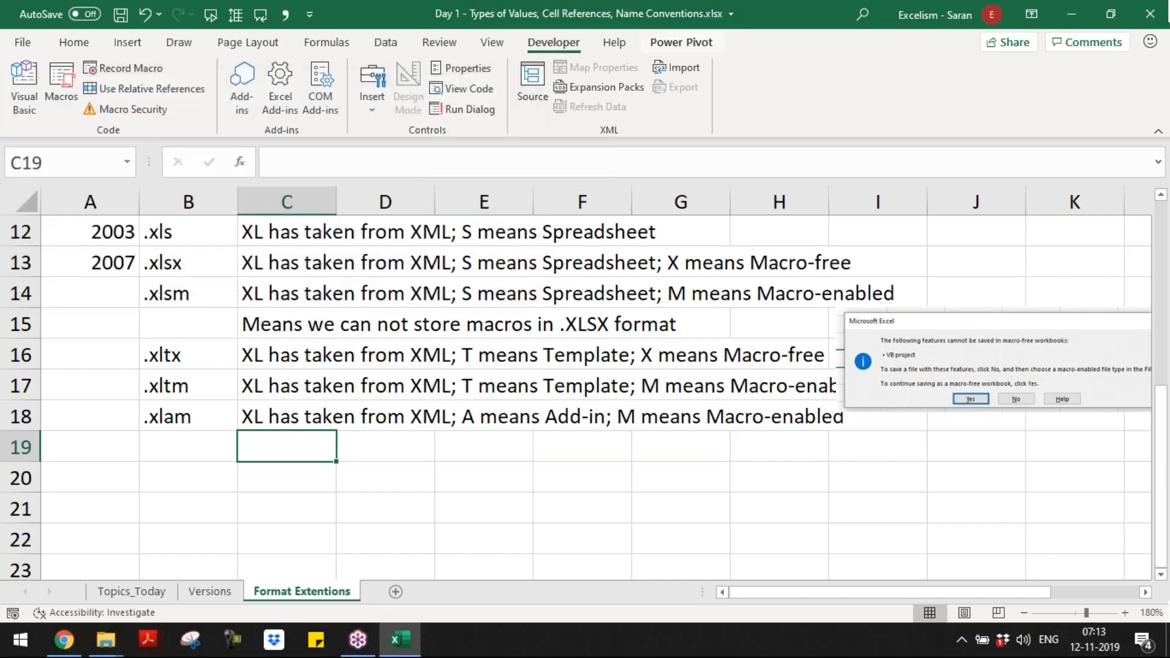
Step: Check the Power Pivot commands, and disable the Microsoft Power Map and Microsoft Power Pivot COM add-ins
{"action": "left_click", "coordinate": [681, 42]}
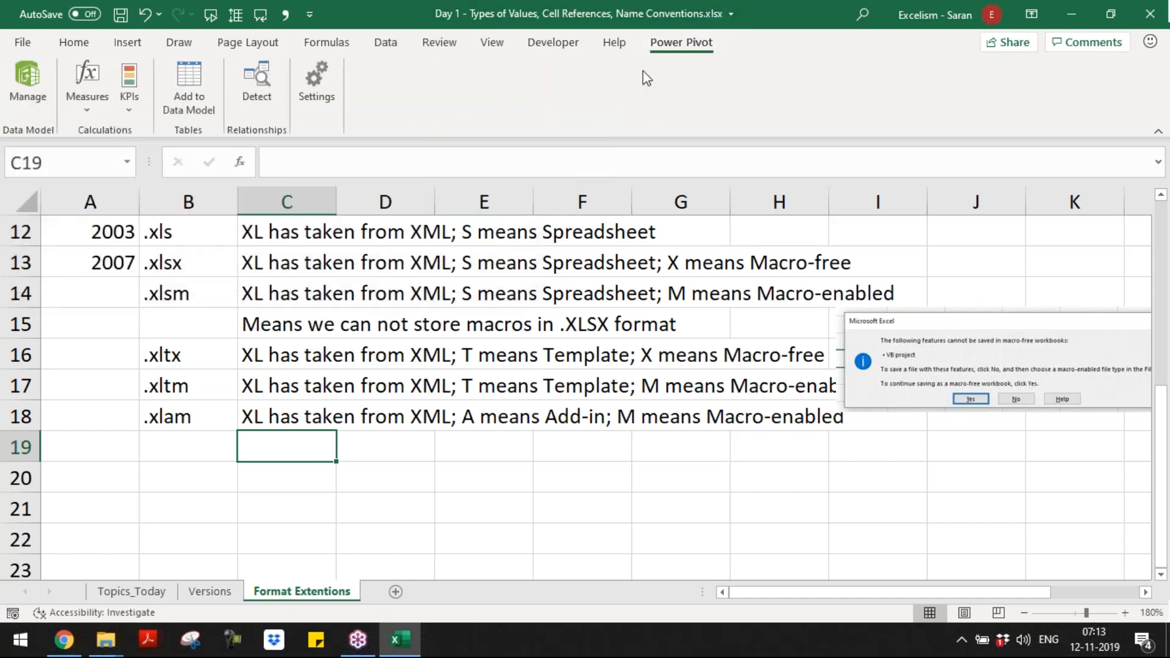
{"action": "left_click", "coordinate": [554, 42]}
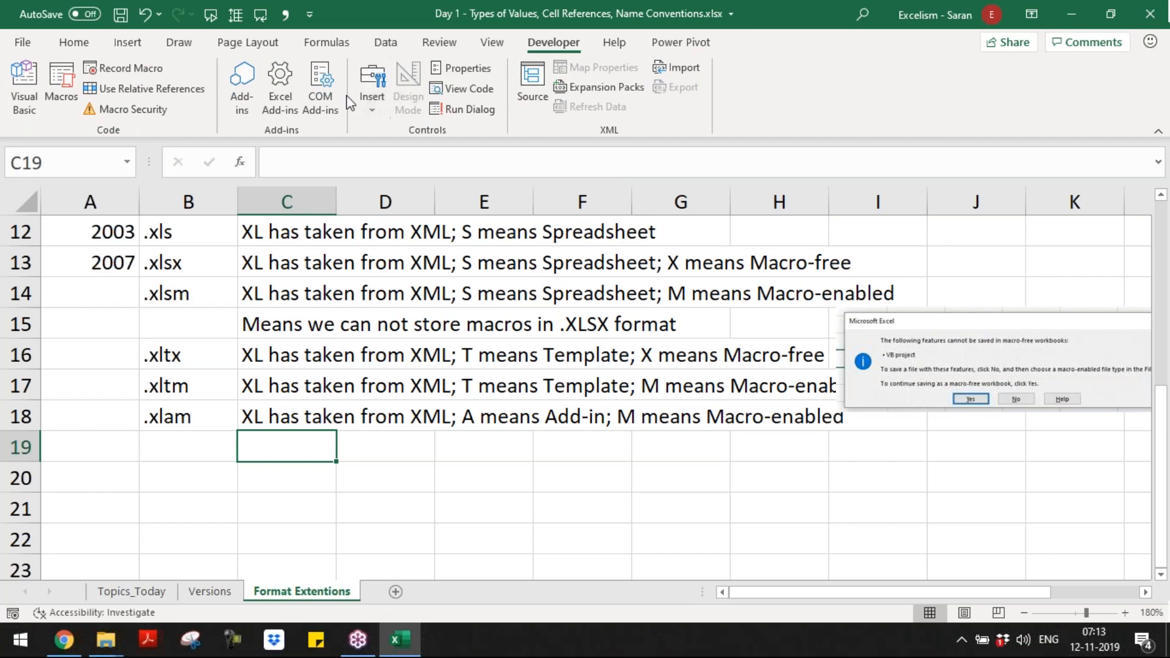
{"action": "left_click", "coordinate": [323, 82]}
{"action": "left_click", "coordinate": [25, 140]}
{"action": "left_click", "coordinate": [25, 152]}
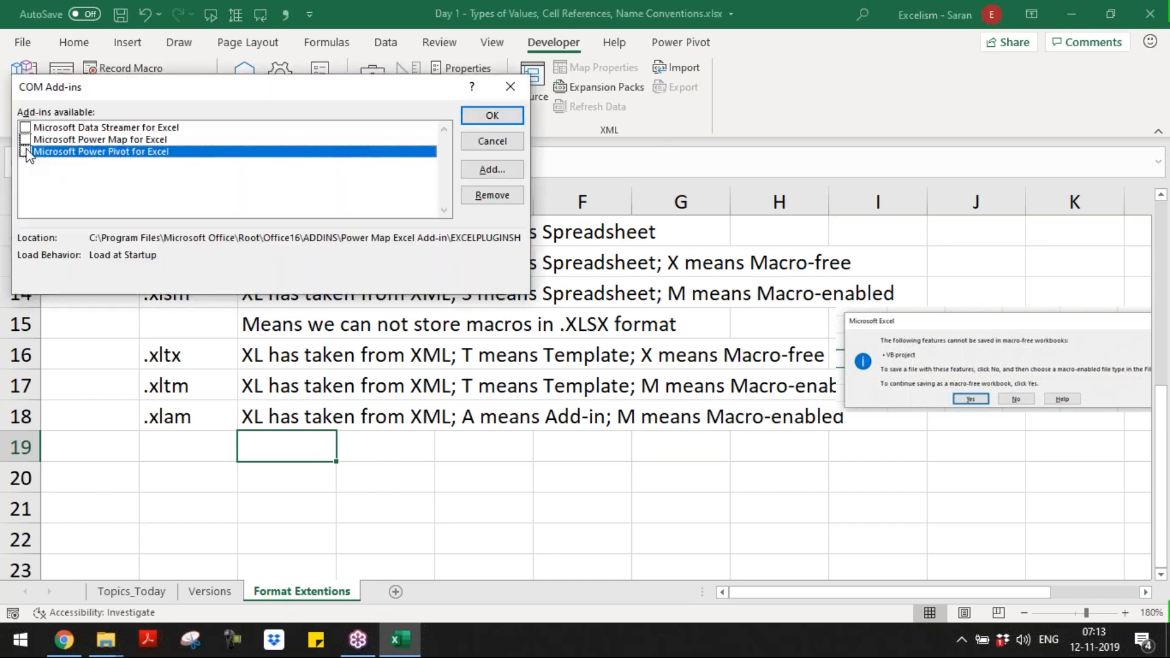
{"action": "left_click", "coordinate": [513, 170]}
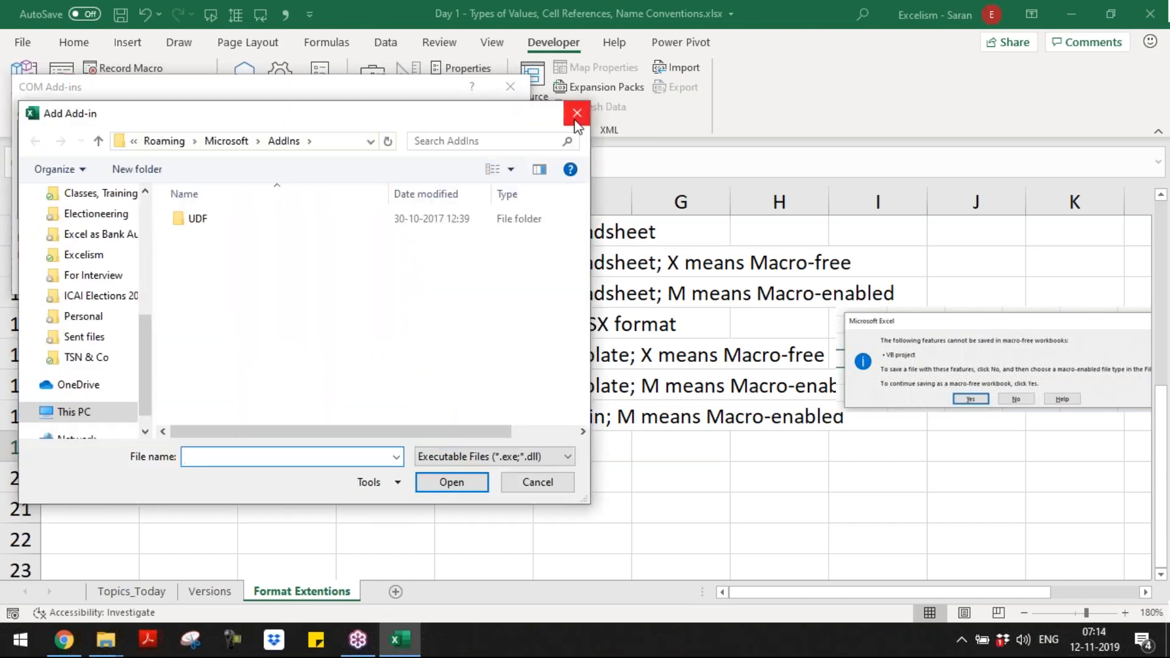
{"action": "left_click", "coordinate": [577, 113]}
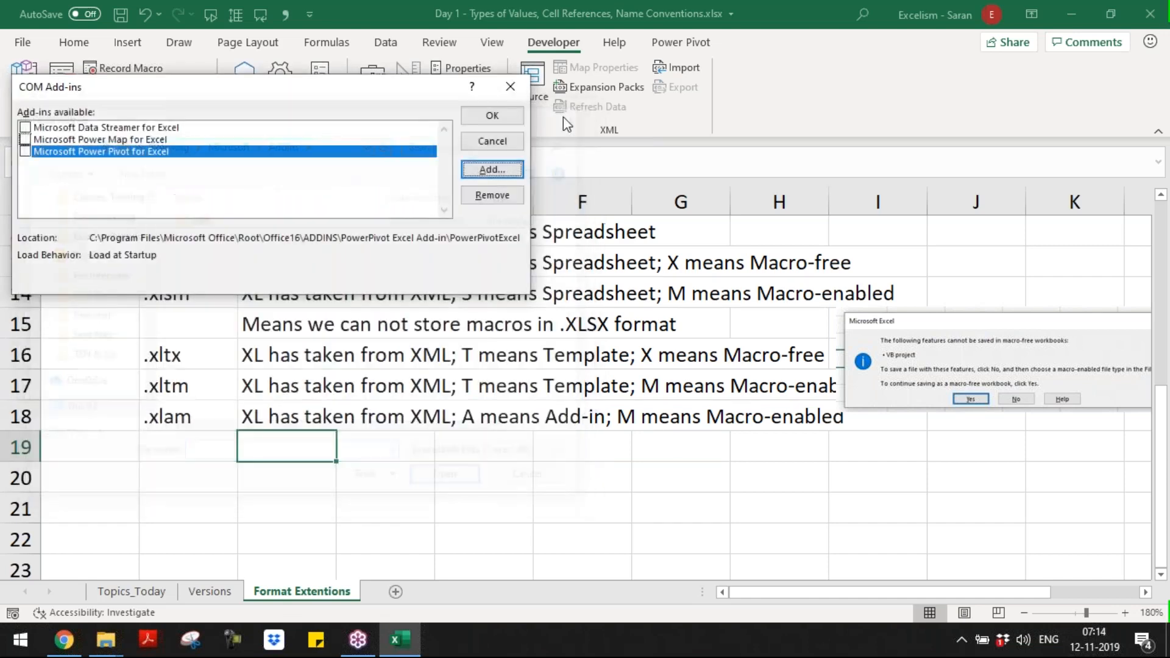
{"action": "left_click", "coordinate": [516, 90]}
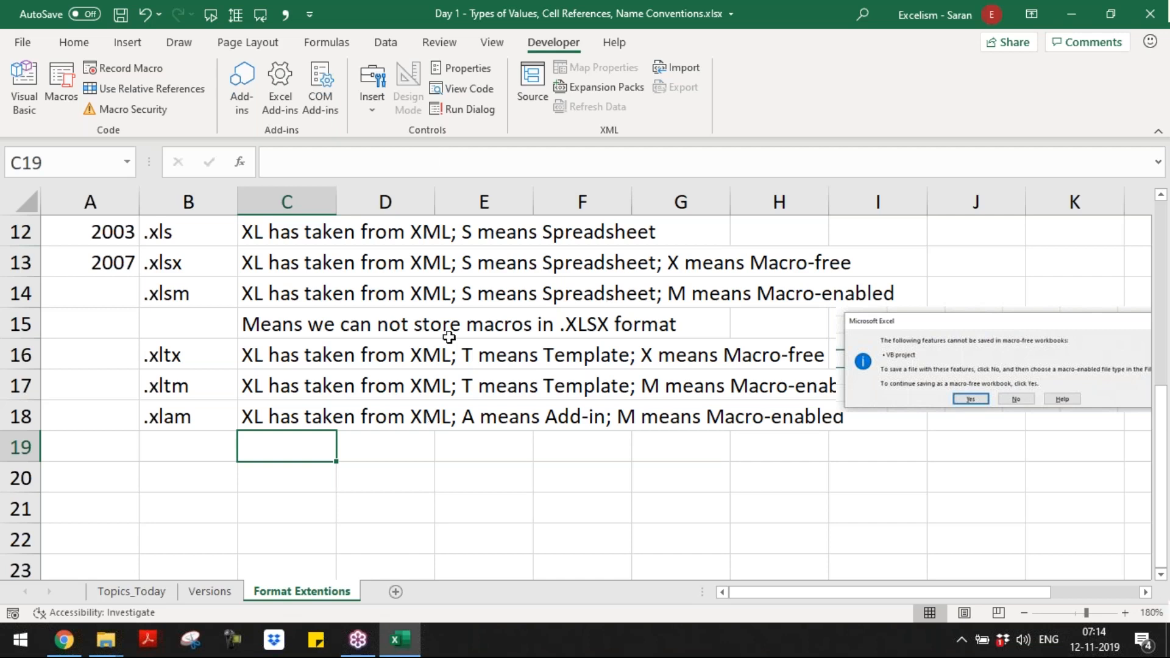
Step: Copy the full path of the AddIns folder in File Explorer and return to the Day 1 workbook in Excel
{"action": "left_click", "coordinate": [205, 448]}
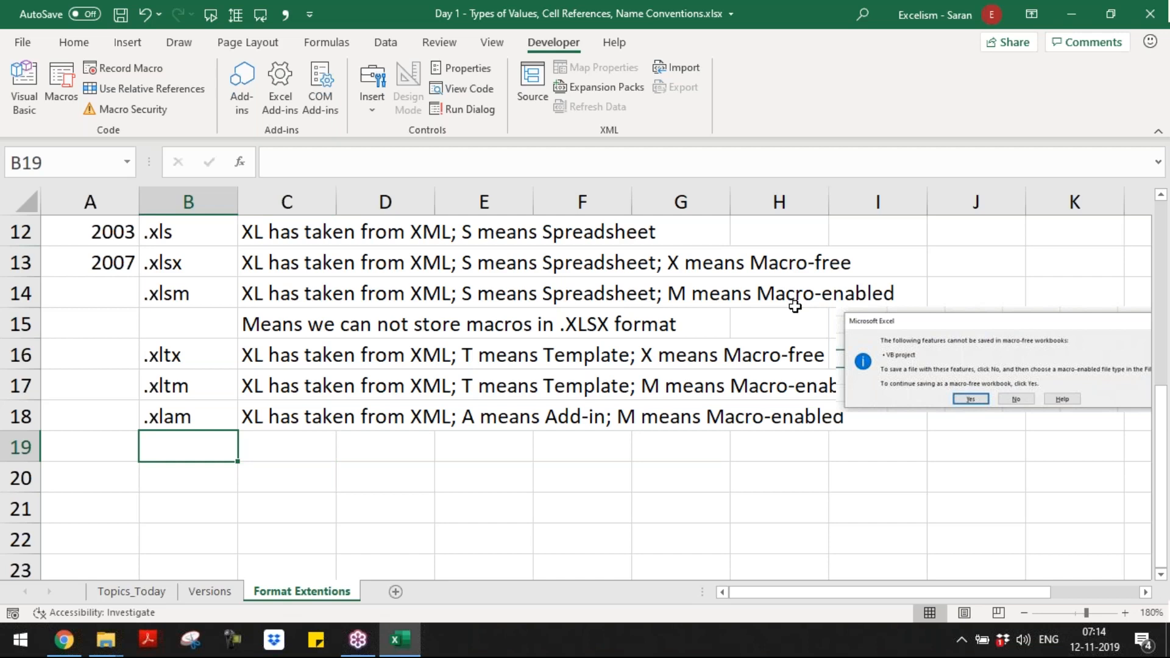
{"action": "key", "text": "alt+Tab"}
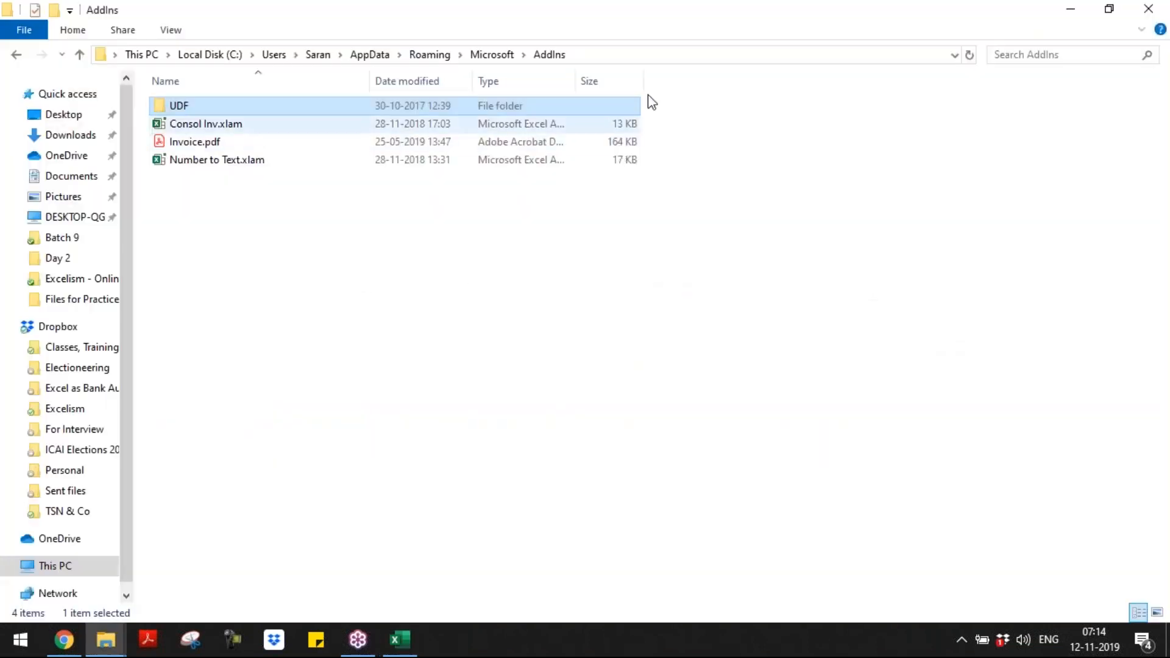
{"action": "left_click", "coordinate": [692, 56]}
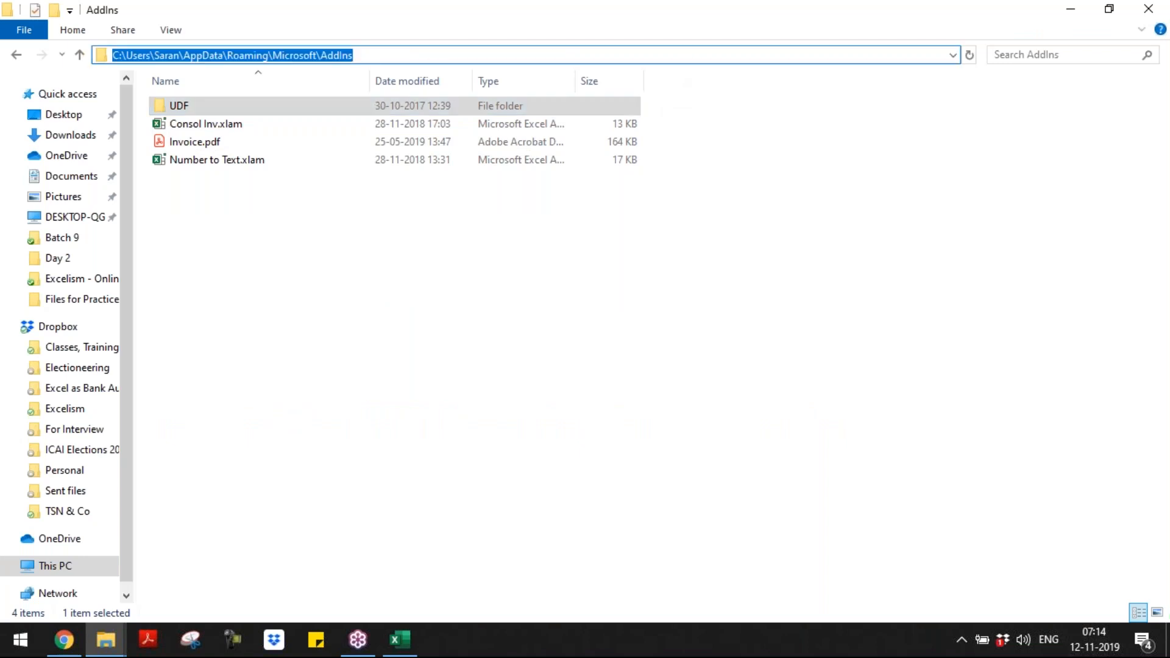
{"action": "key", "text": "alt+Tab"}
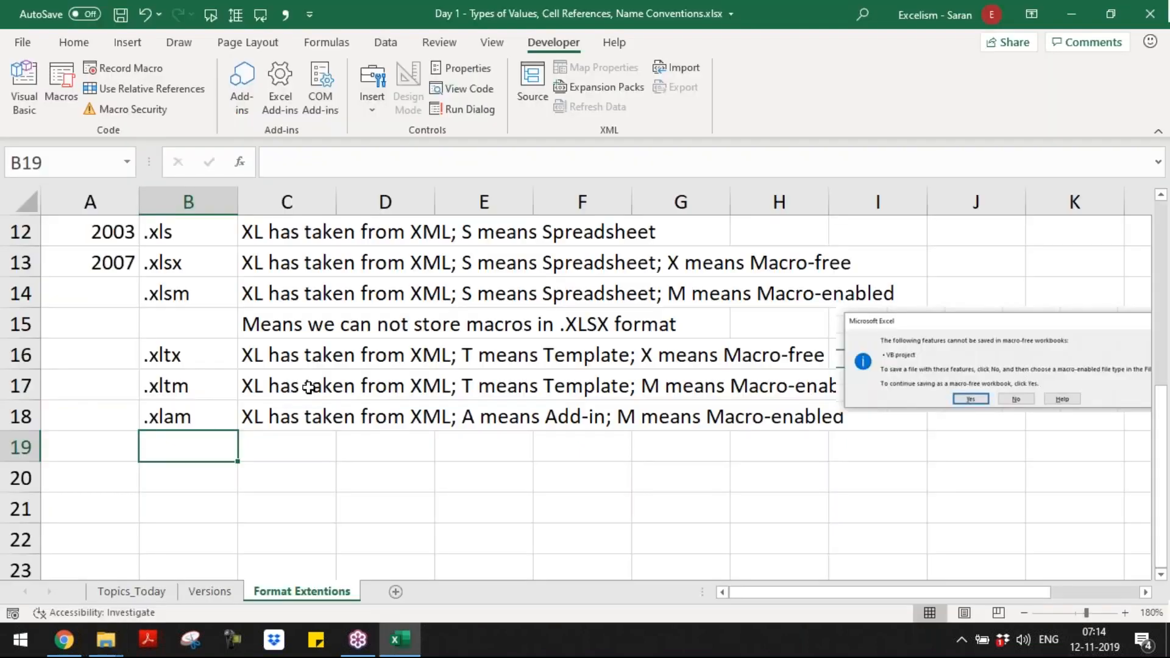
Step: Enter the note "Add-in stored in the navigation" in C19, followed by the copied AddIns folder path
{"action": "key", "text": "Right"}
{"action": "type", "text": "Add-in"}
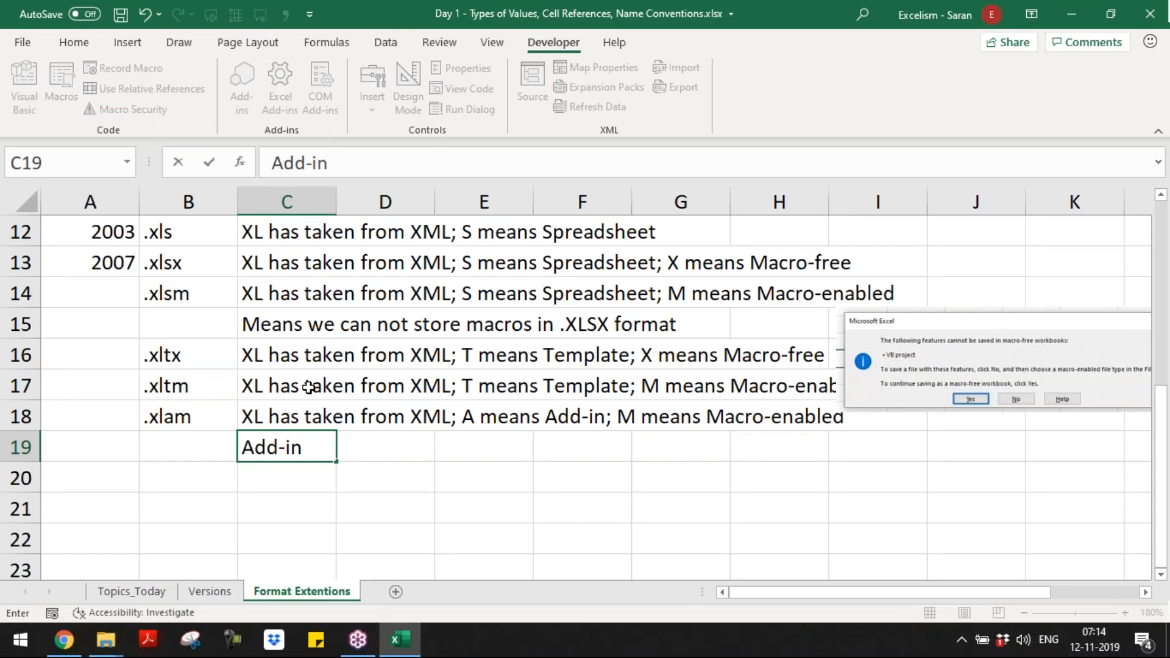
{"action": "key", "text": "BackSpace"}
{"action": "key", "text": "BackSpace"}
{"action": "type", "text": "in stor"}
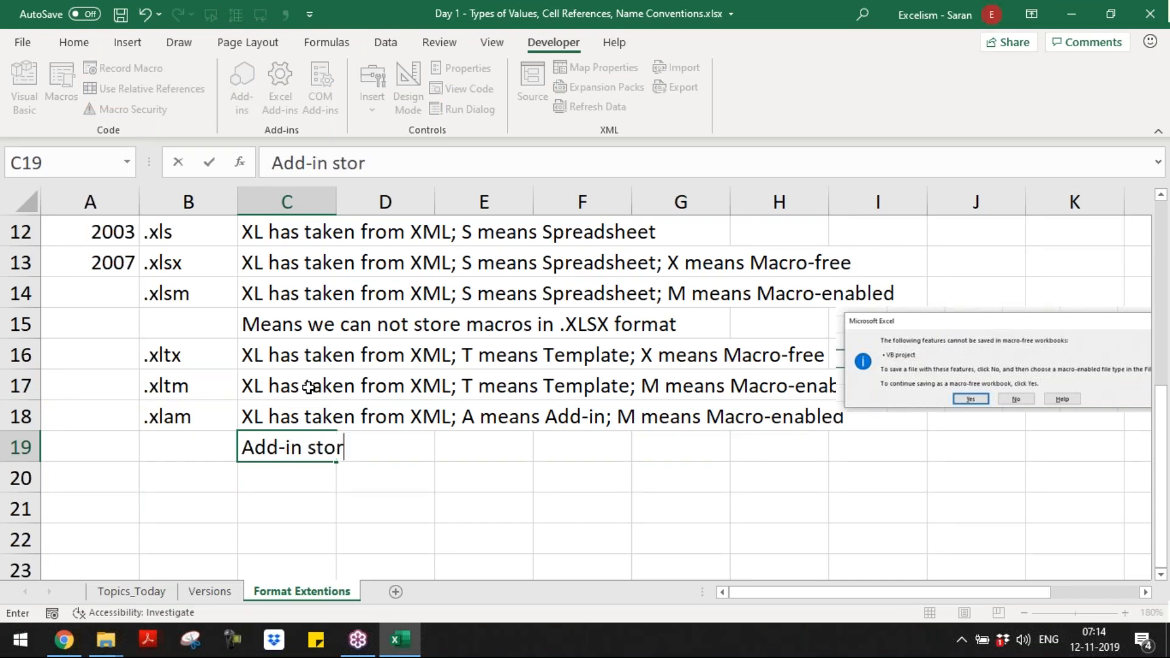
{"action": "type", "text": "ed in the na"}
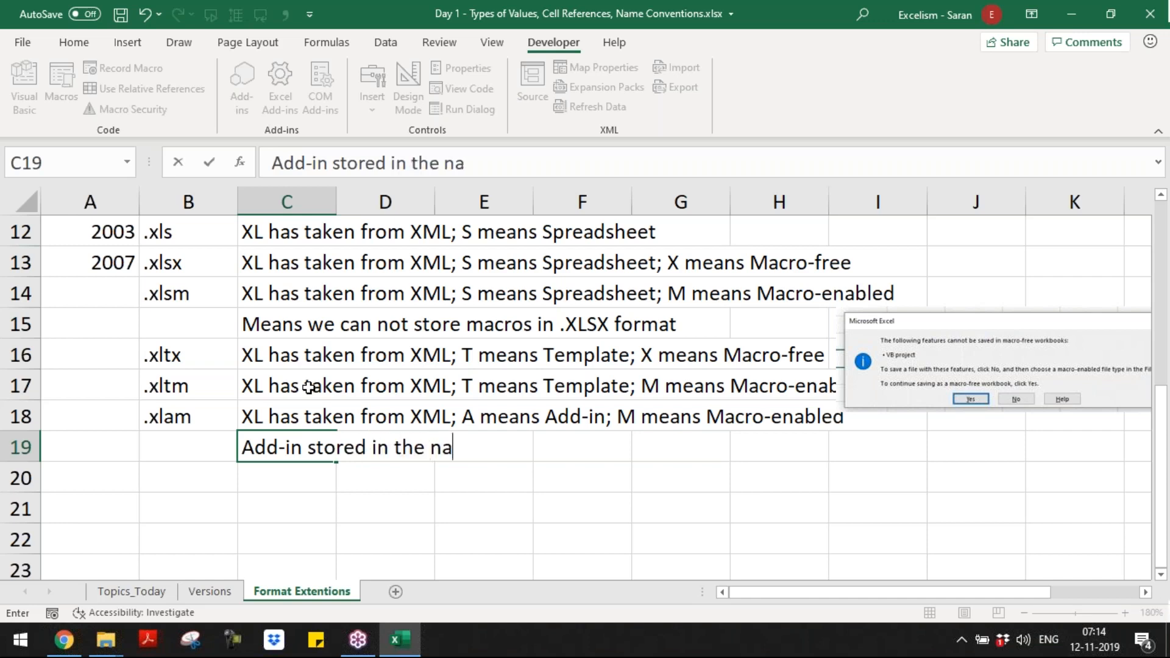
{"action": "type", "text": "vigation"}
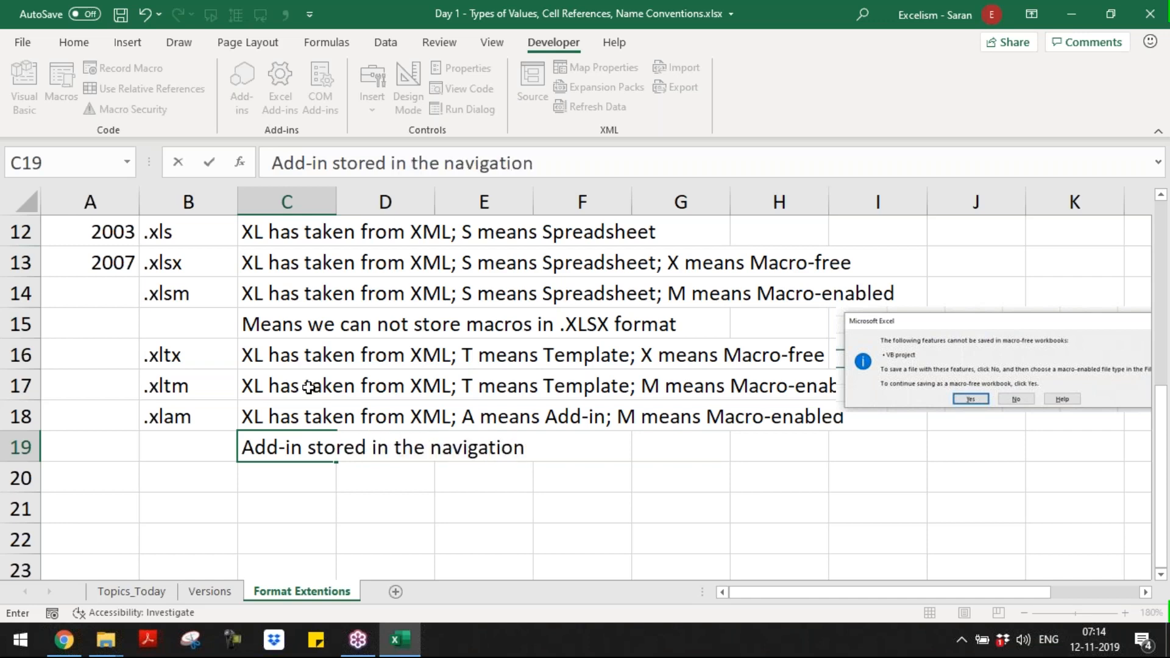
{"action": "type", "text": "C:\\Users\\Saran\\AppData\\Roaming\\Microsoft\\AddIns"}
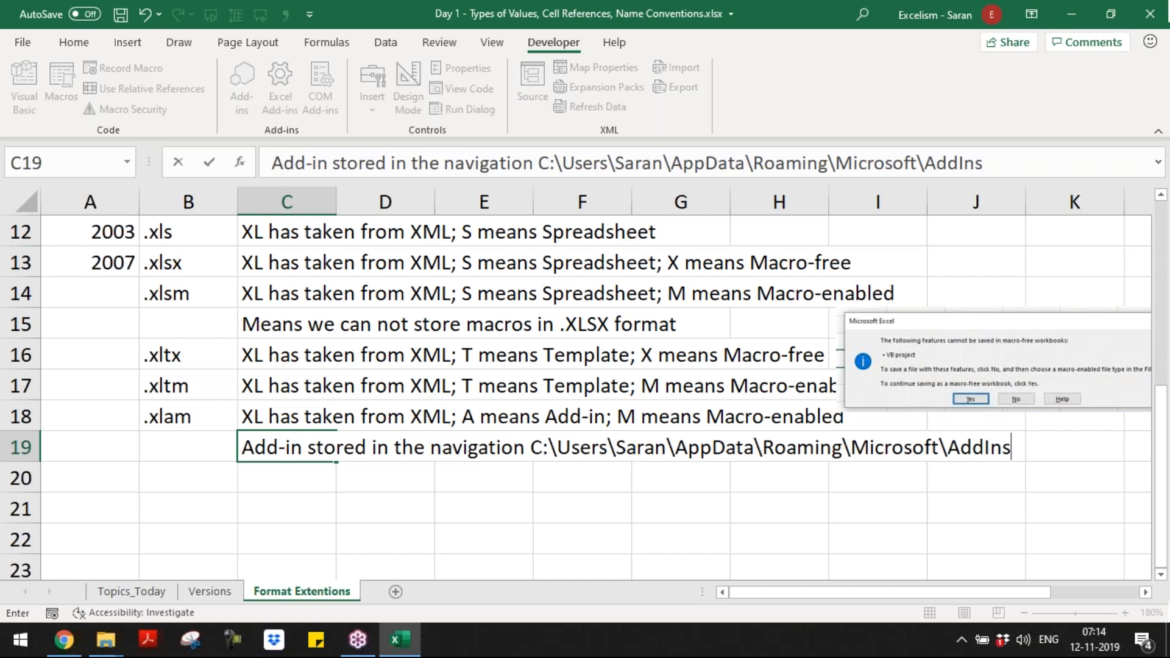
{"action": "key", "text": "Return"}
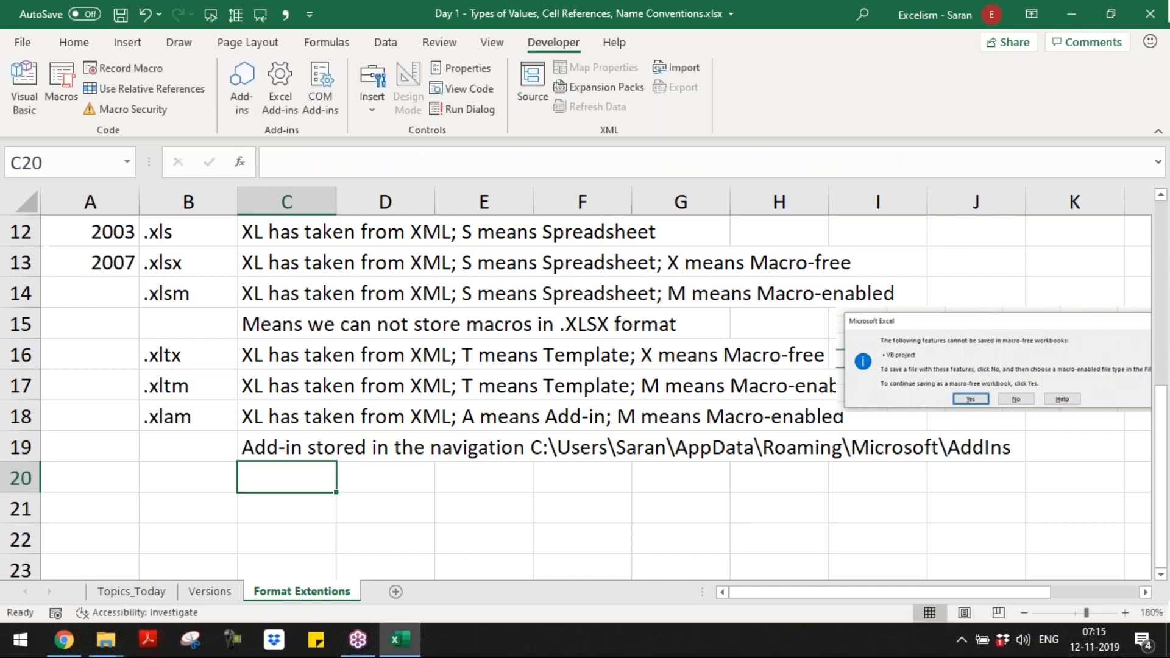
{"action": "key", "text": "Up"}
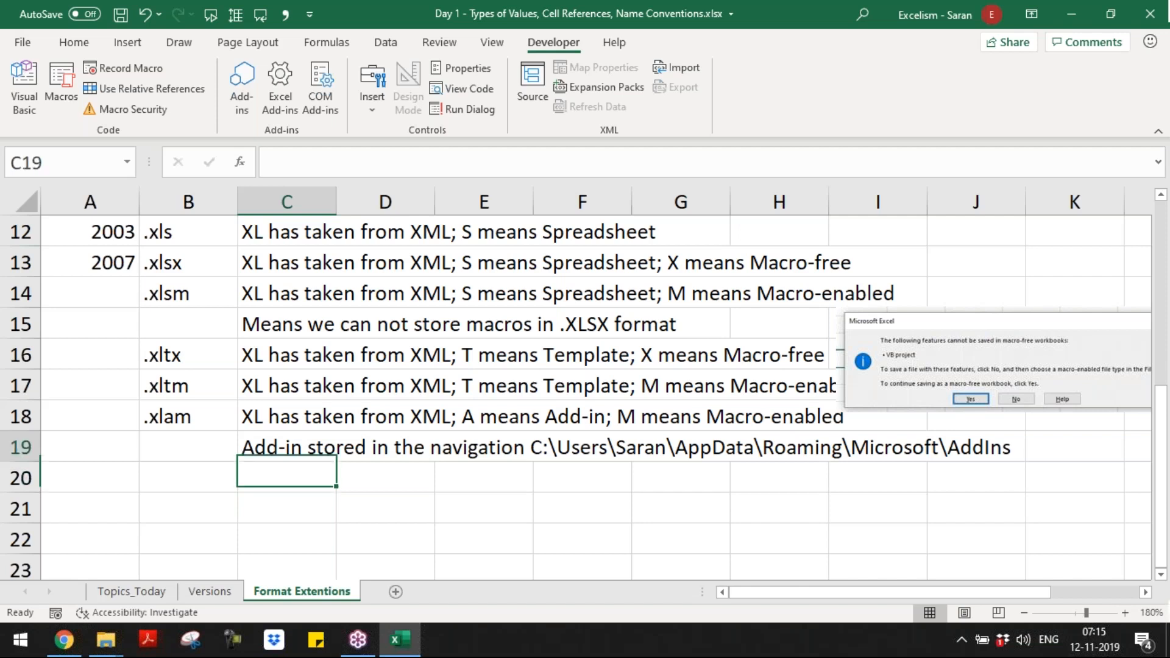
{"action": "key", "text": "Down"}
{"action": "key", "text": "Up"}
{"action": "key", "text": "Down"}
{"action": "key", "text": "Up"}
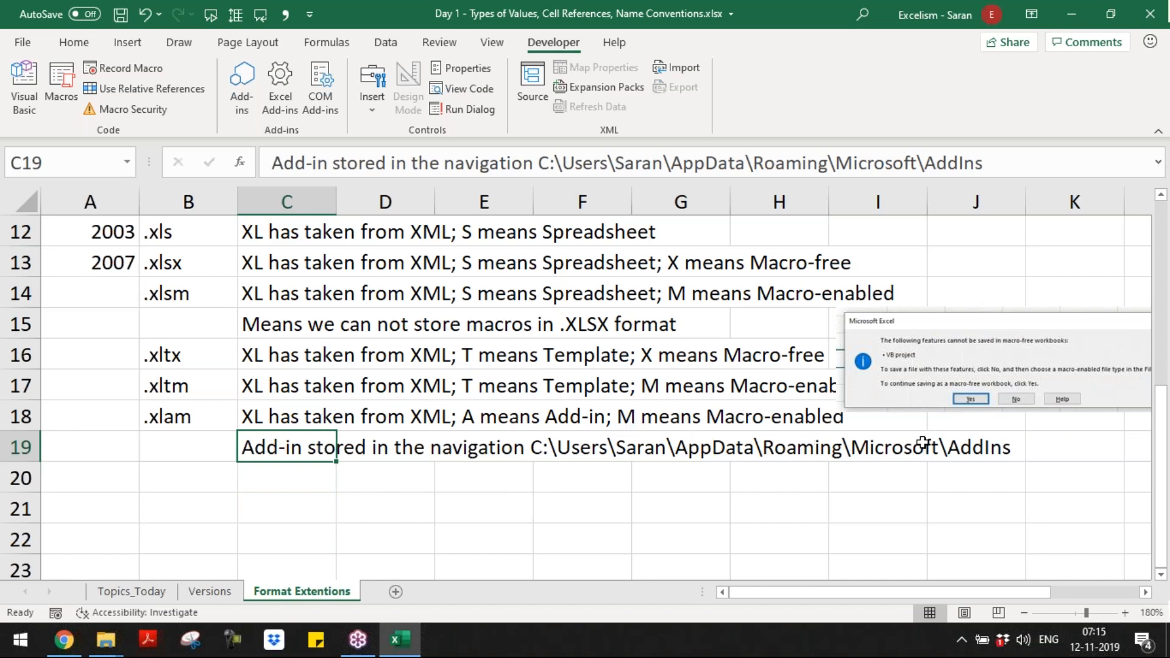
{"action": "key", "text": "Down"}
Step: Insert a blank row 17 between the .xltx and .xltm lines
{"action": "key", "text": "Up"}
{"action": "key", "text": "Up"}
{"action": "key", "text": "Up"}
{"action": "key", "text": "Up"}
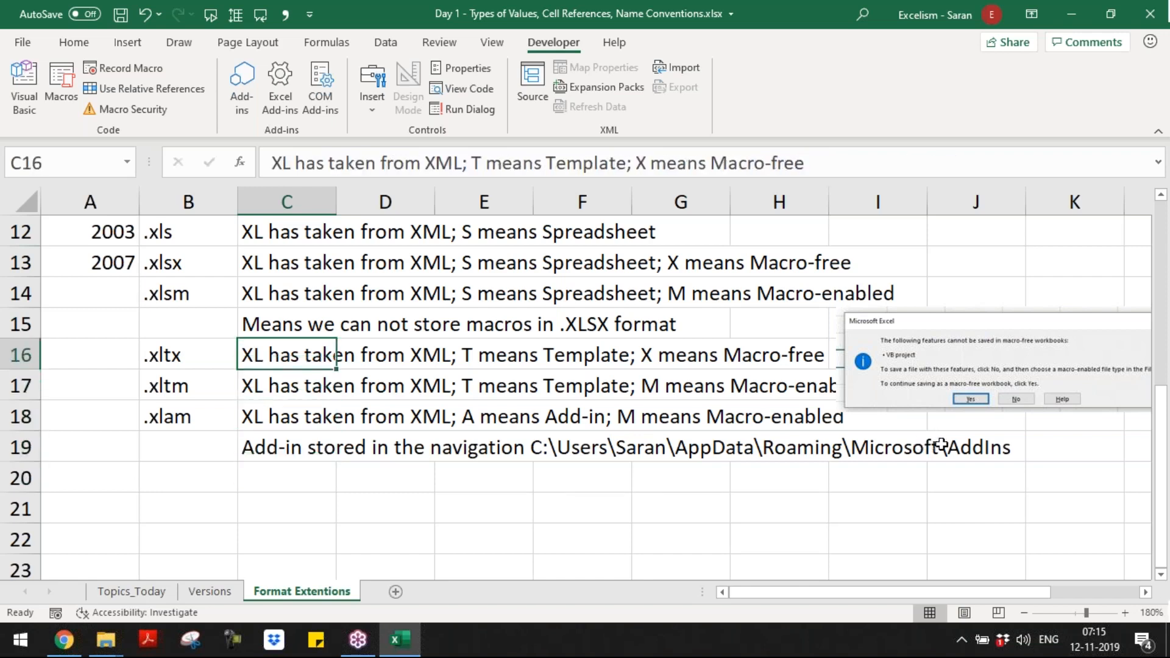
{"action": "key", "text": "ctrl+shift+Right"}
{"action": "key", "text": "Down"}
{"action": "key", "text": "ctrl+shift+Right"}
{"action": "key", "text": "shift+space"}
{"action": "key", "text": "ctrl+shift+plus"}
{"action": "key", "text": "Up"}
{"action": "key", "text": "Down"}
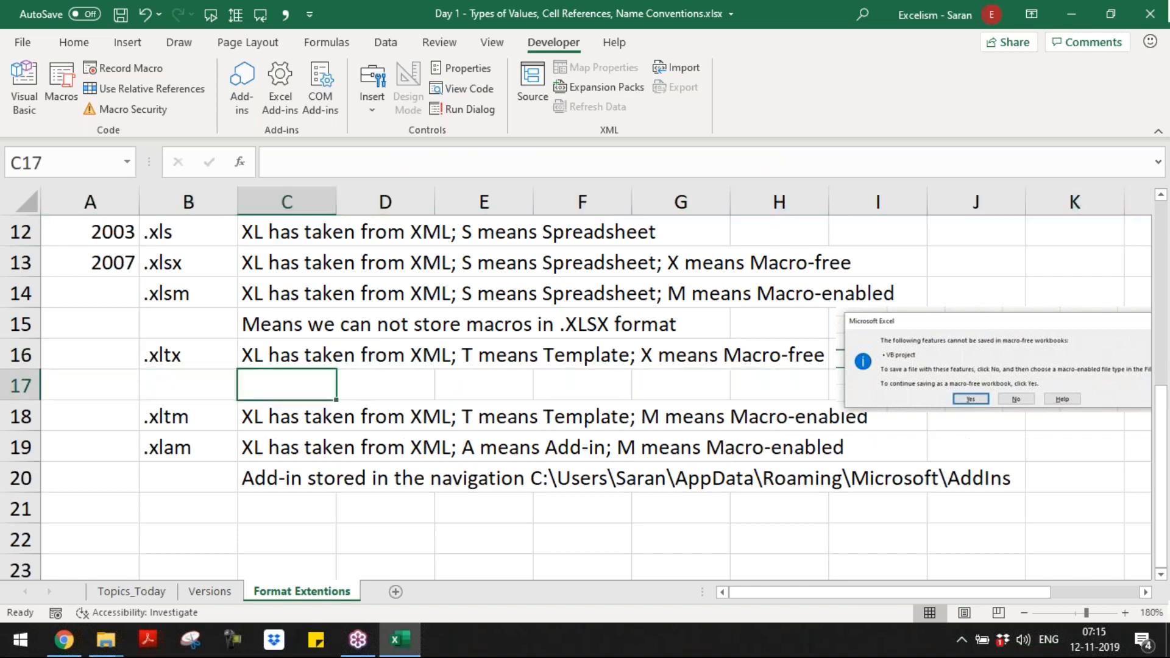
Step: Enter "Templates stored in" in C17, beneath the .xltx description
{"action": "type", "text": "Template"}
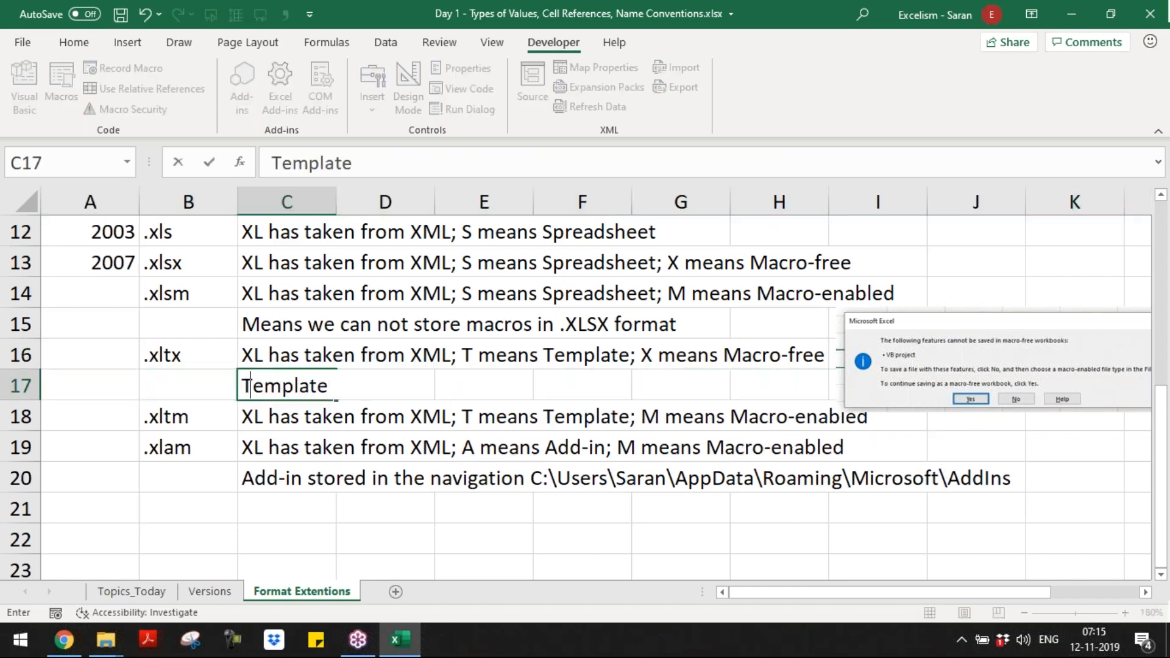
{"action": "type", "text": "s stored "}
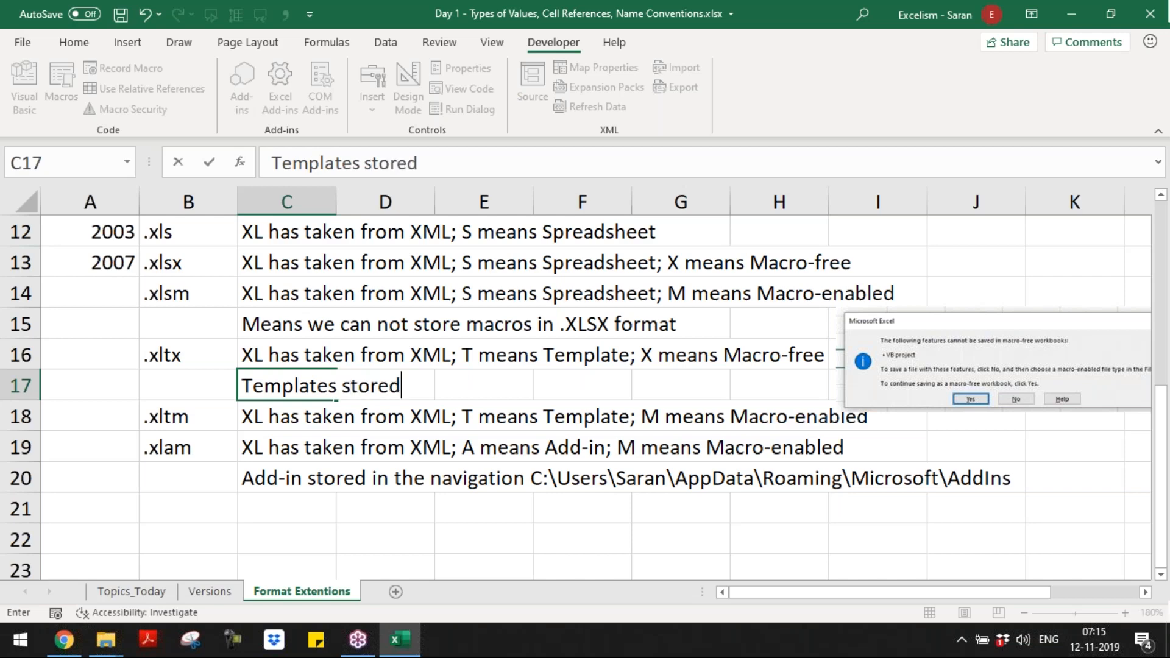
{"action": "type", "text": "in"}
{"action": "key", "text": "alt+Tab"}
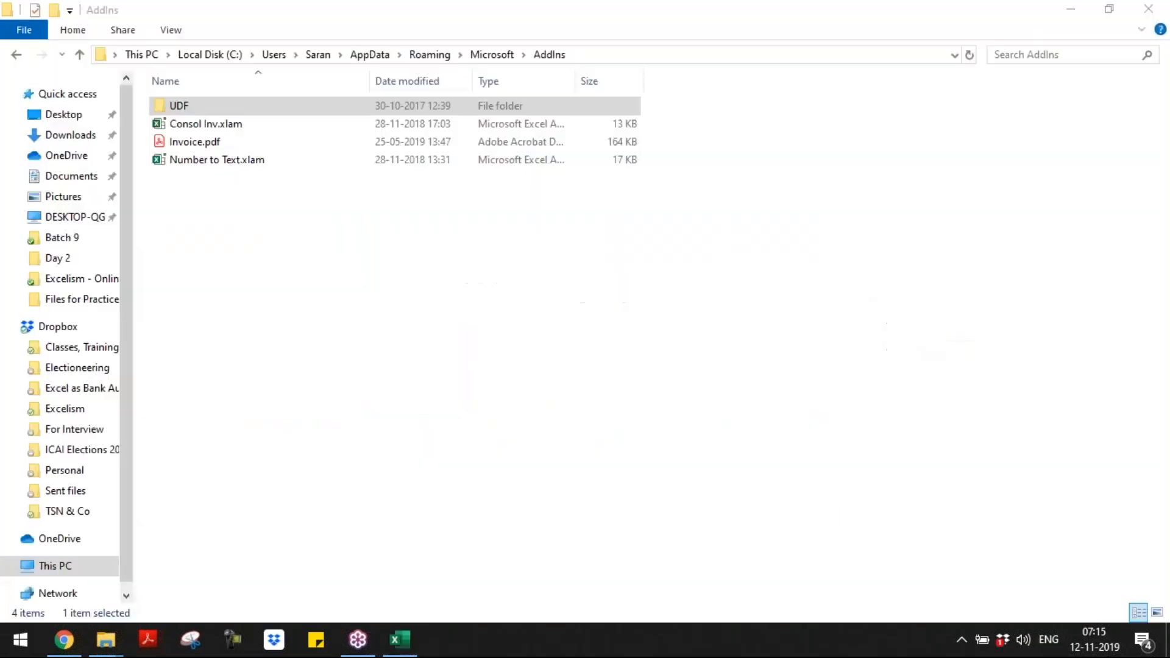
{"action": "key", "text": "alt+Tab"}
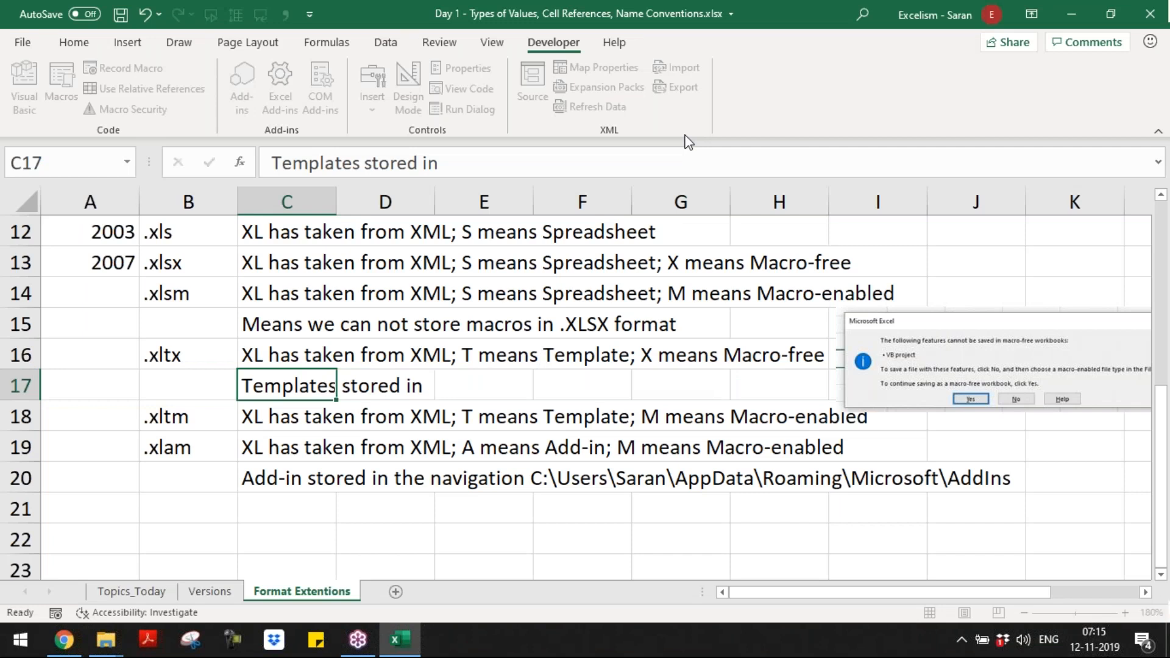
{"action": "key", "text": "Return"}
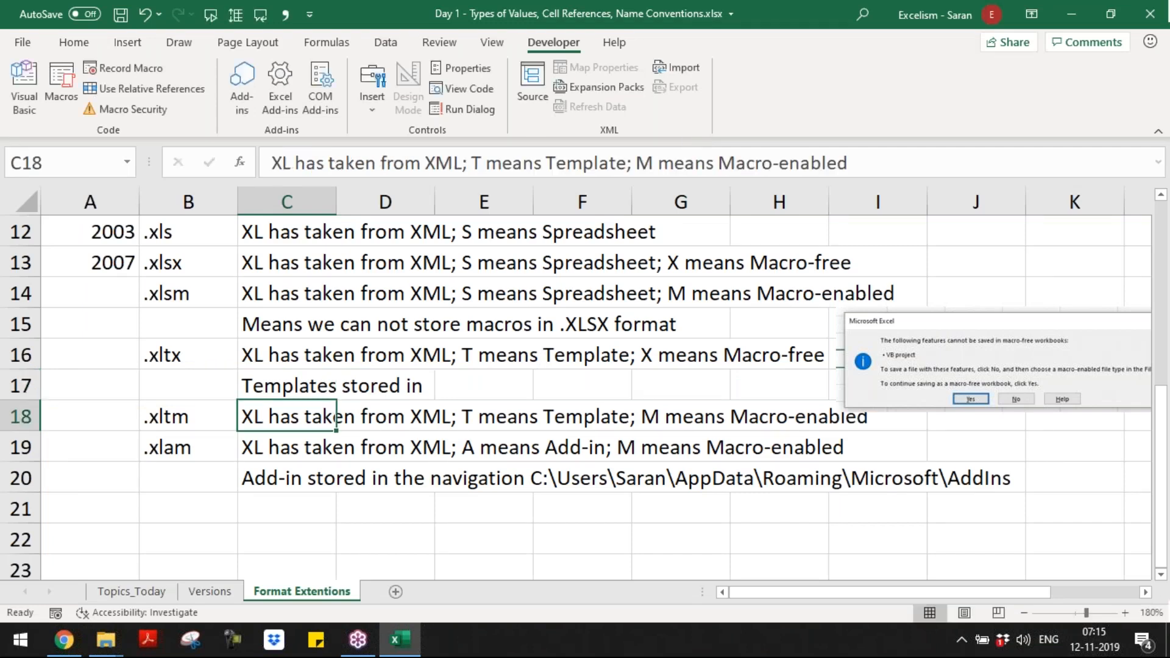
Step: Start saving the workbook as an Excel Template (*.xltx), copy the Custom Office Templates folder path, and cancel the save
{"action": "key", "text": "F12"}
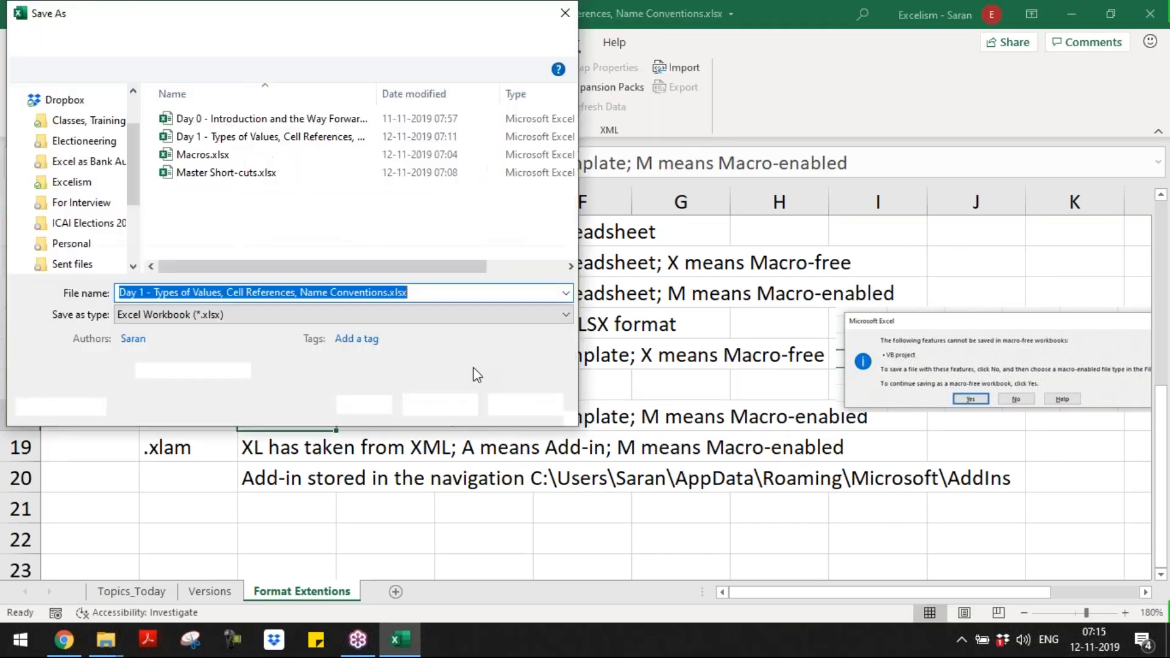
{"action": "left_click", "coordinate": [466, 315]}
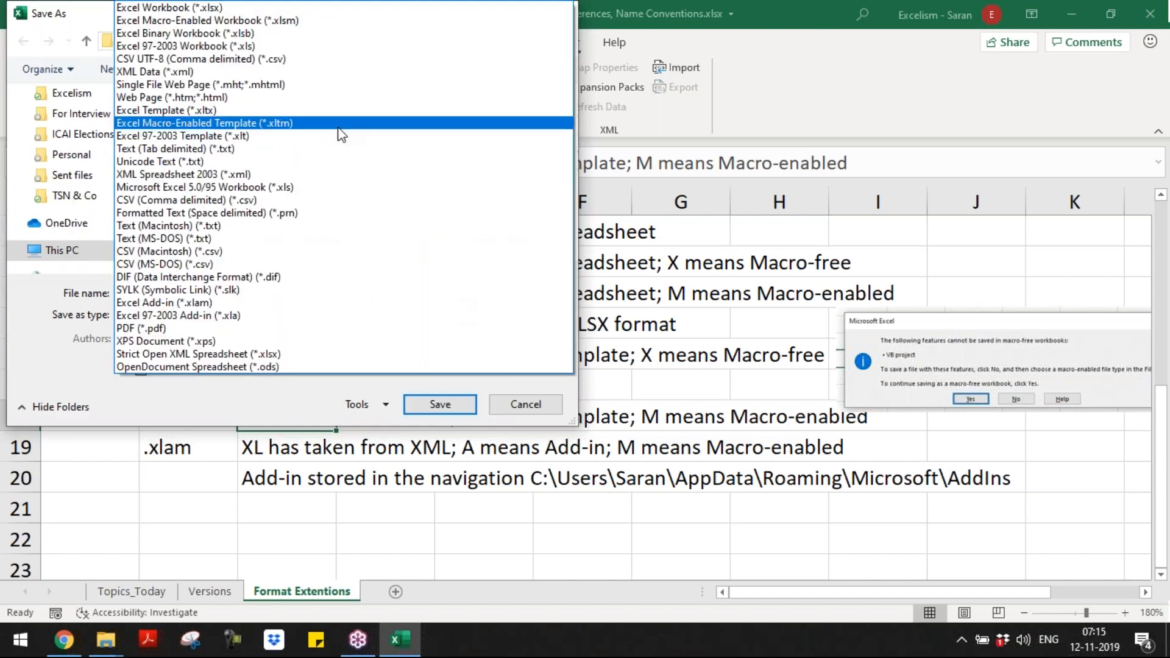
{"action": "left_click", "coordinate": [334, 111]}
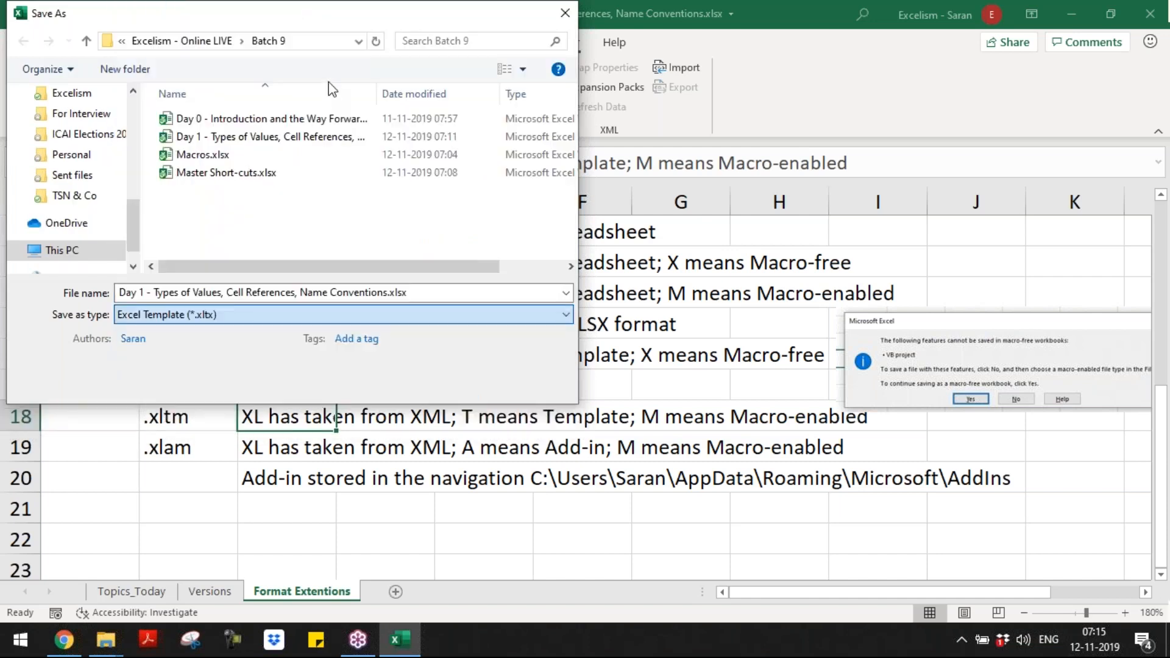
{"action": "left_click", "coordinate": [327, 48]}
{"action": "key", "text": "ctrl+c"}
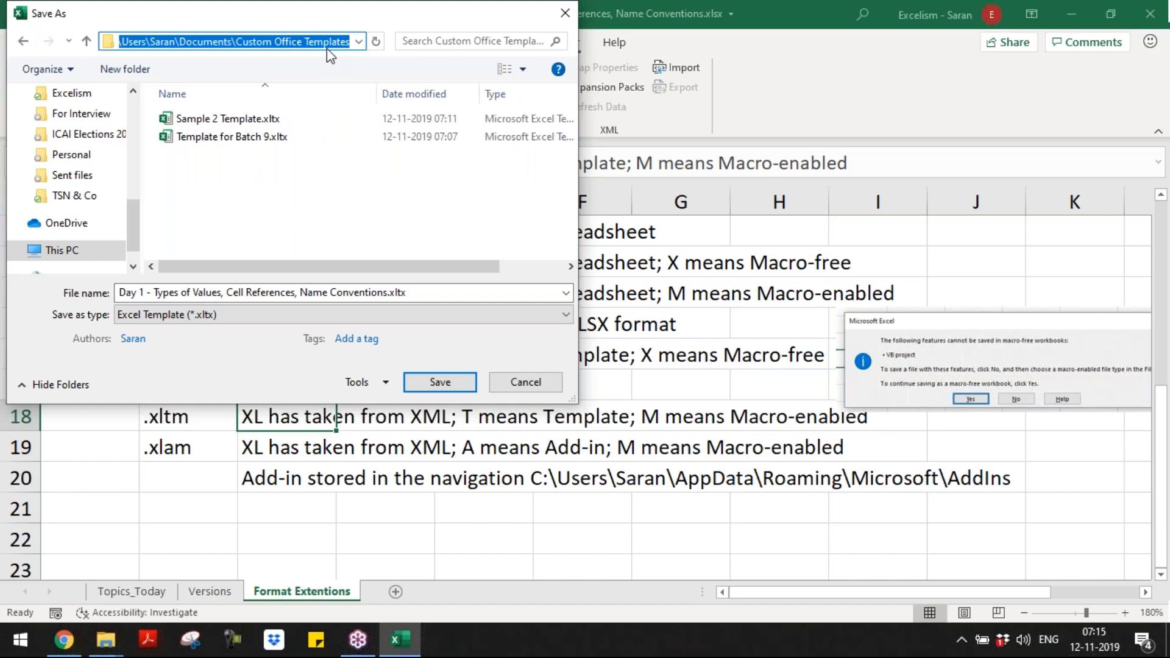
{"action": "key", "text": "Escape"}
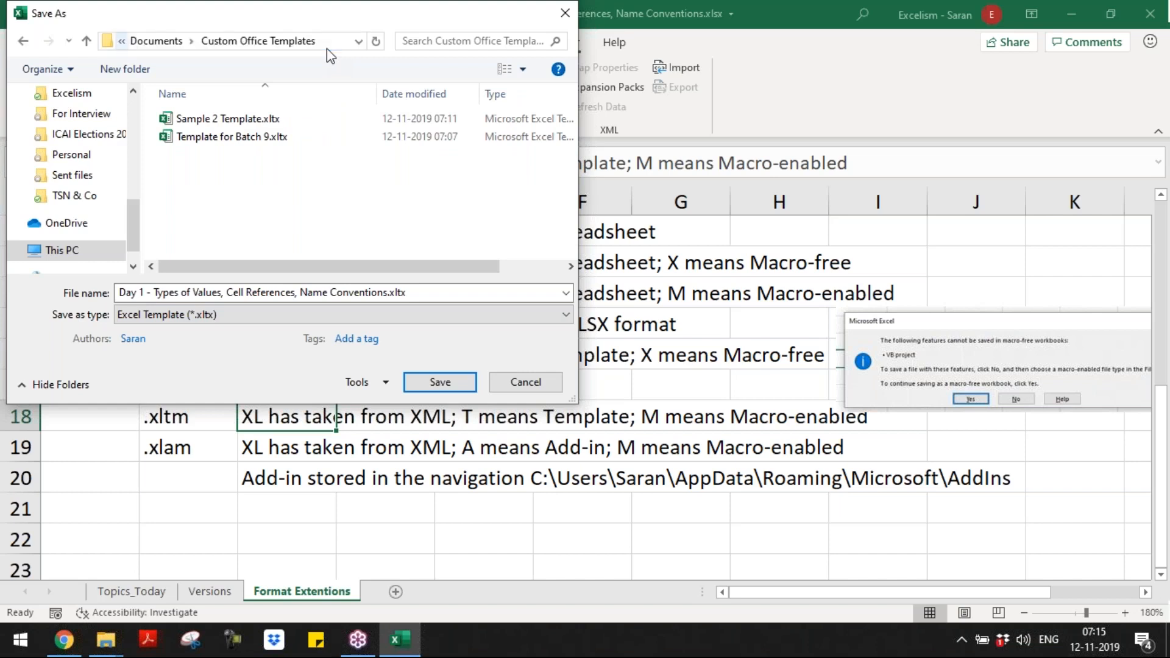
{"action": "left_click", "coordinate": [537, 386]}
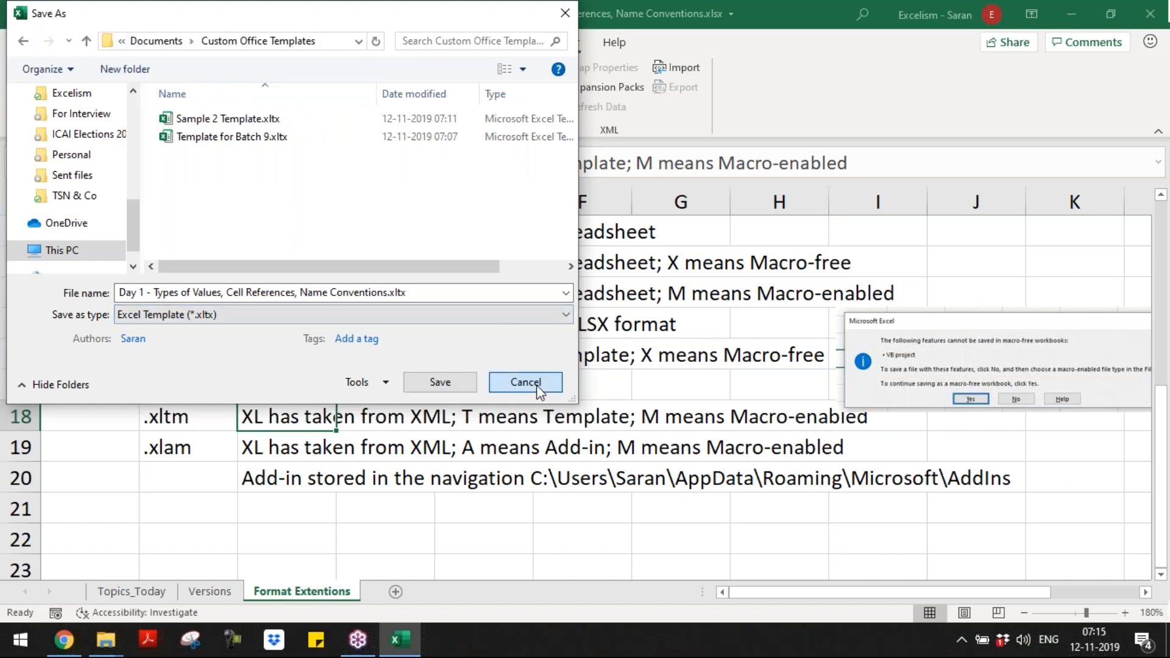
Step: Append the copied Custom Office Templates path to the note in C17, and move the macro-warning picture clear of the text
{"action": "double_click", "coordinate": [397, 386]}
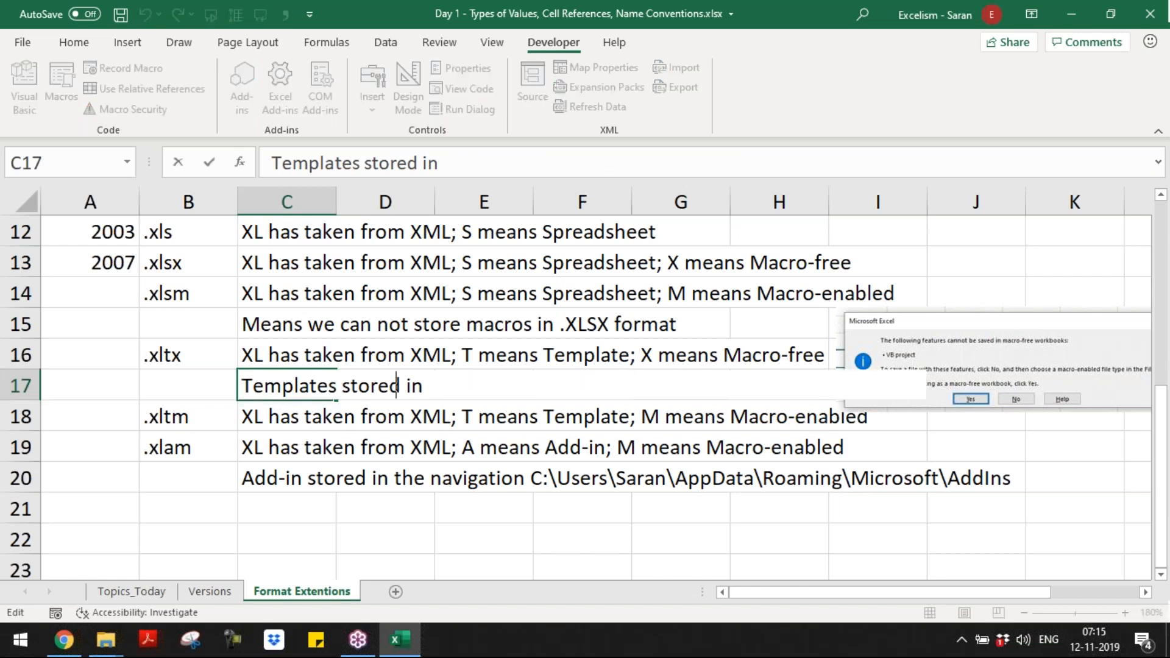
{"action": "key", "text": "ctrl+v"}
{"action": "key", "text": "Return"}
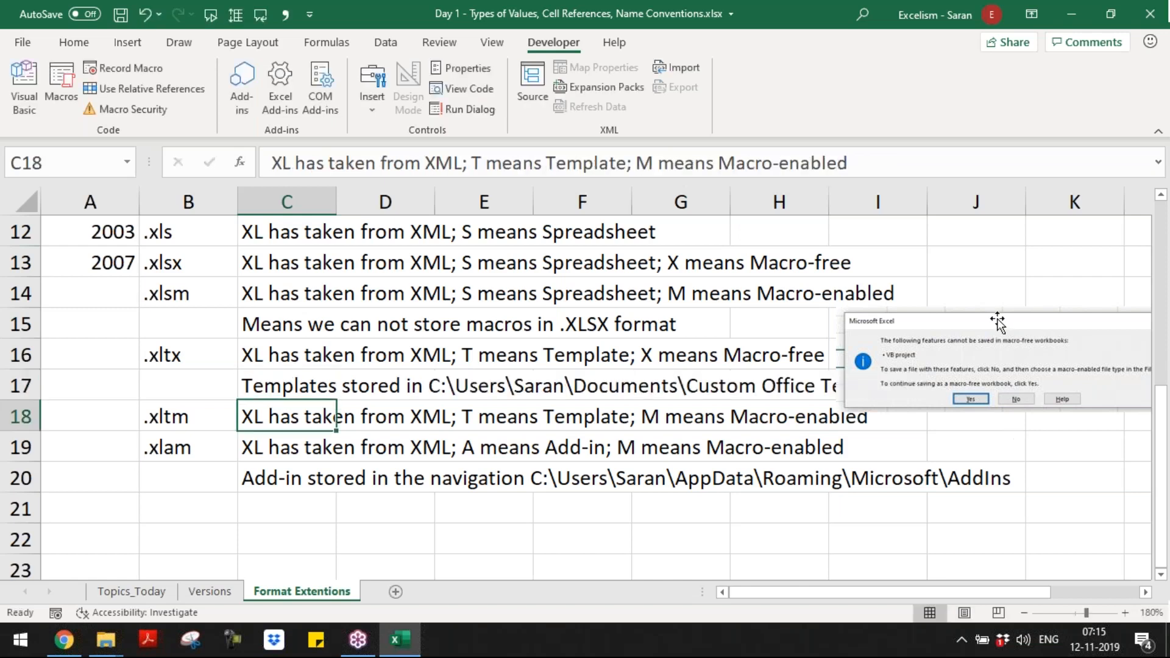
{"action": "left_click_drag", "start_coordinate": [997, 321], "coordinate": [1060, 269]}
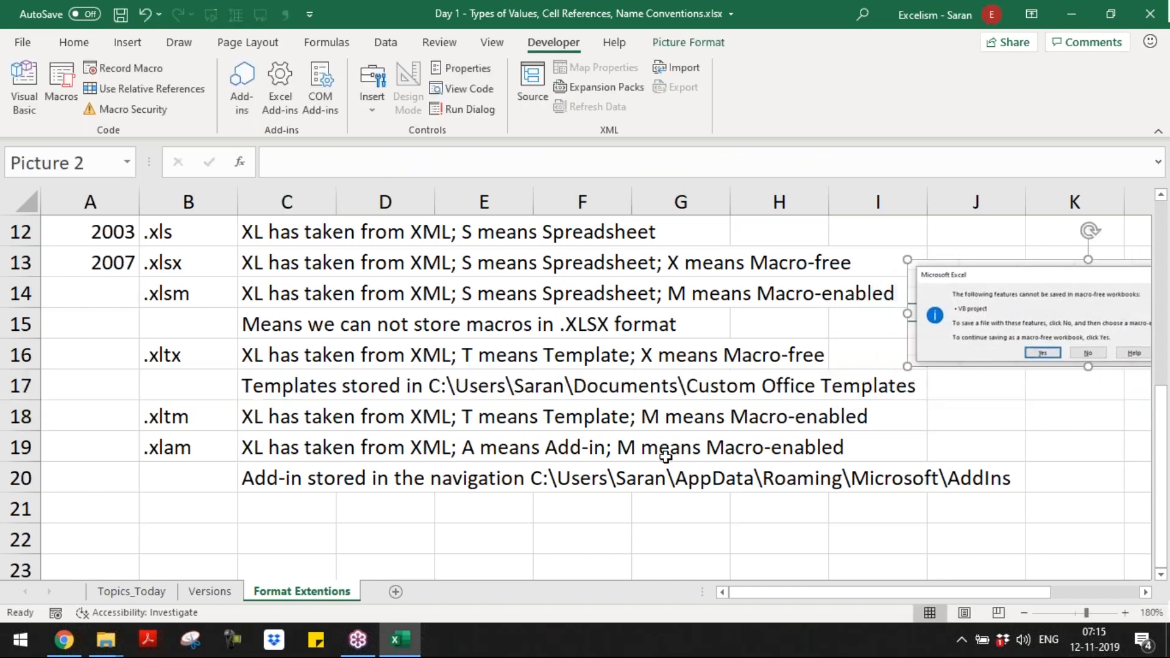
Step: Enter the extension .xlsb in B21, below the add-in location note
{"action": "left_click", "coordinate": [280, 478]}
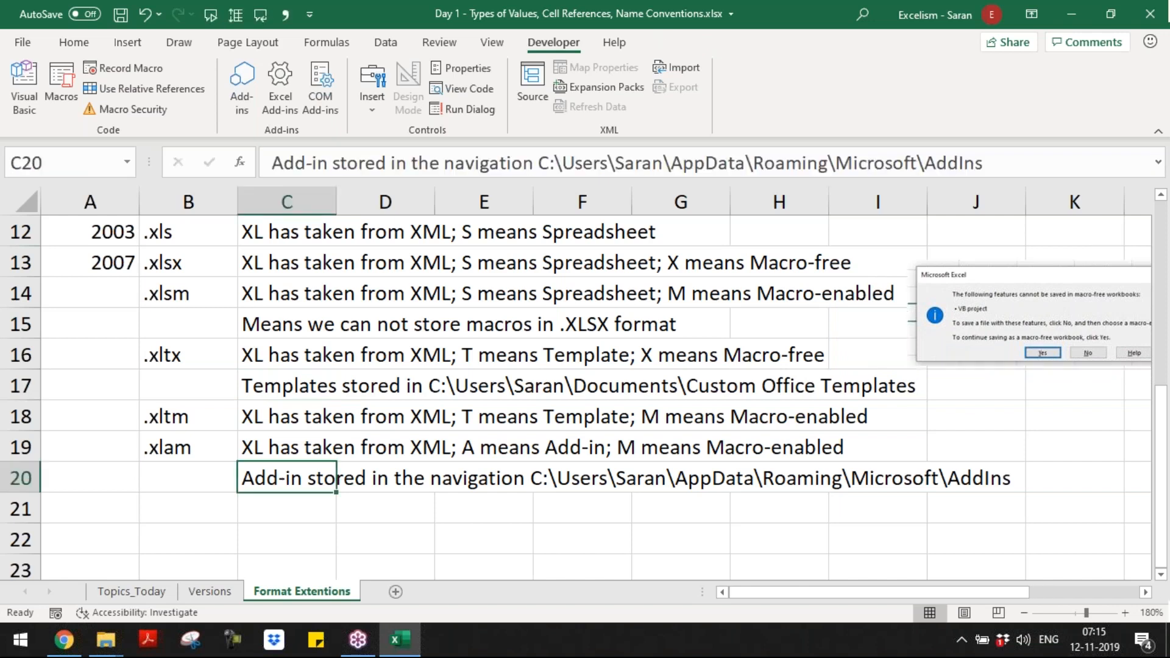
{"action": "key", "text": "Down"}
{"action": "key", "text": "Left"}
{"action": "type", "text": ".x"}
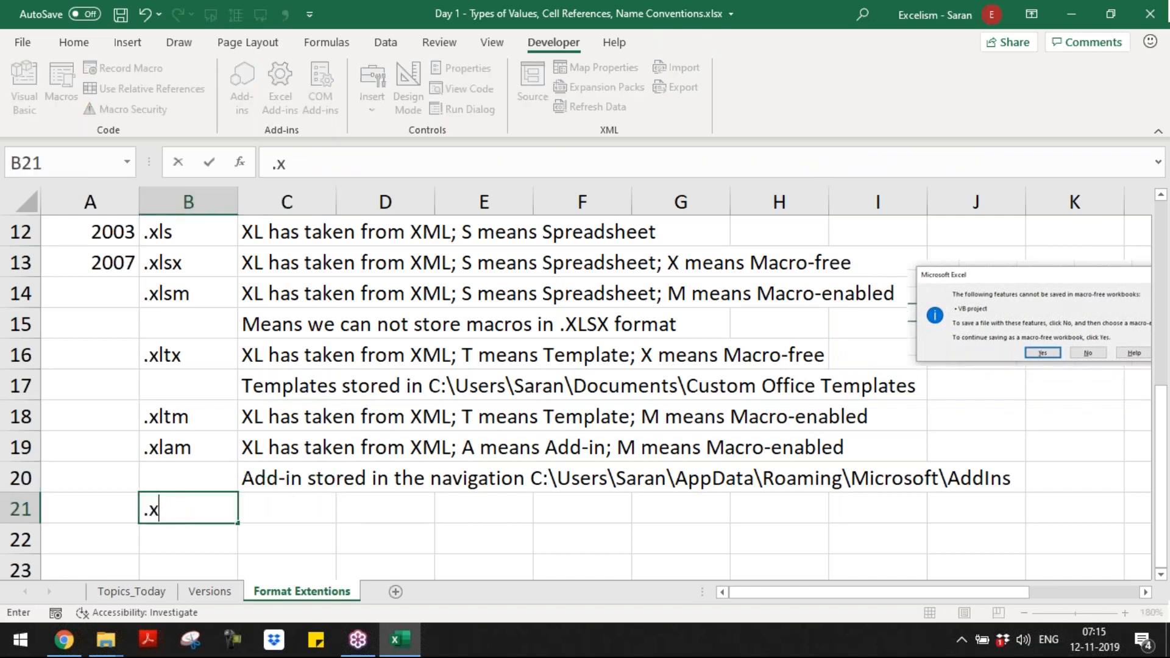
{"action": "type", "text": "lam"}
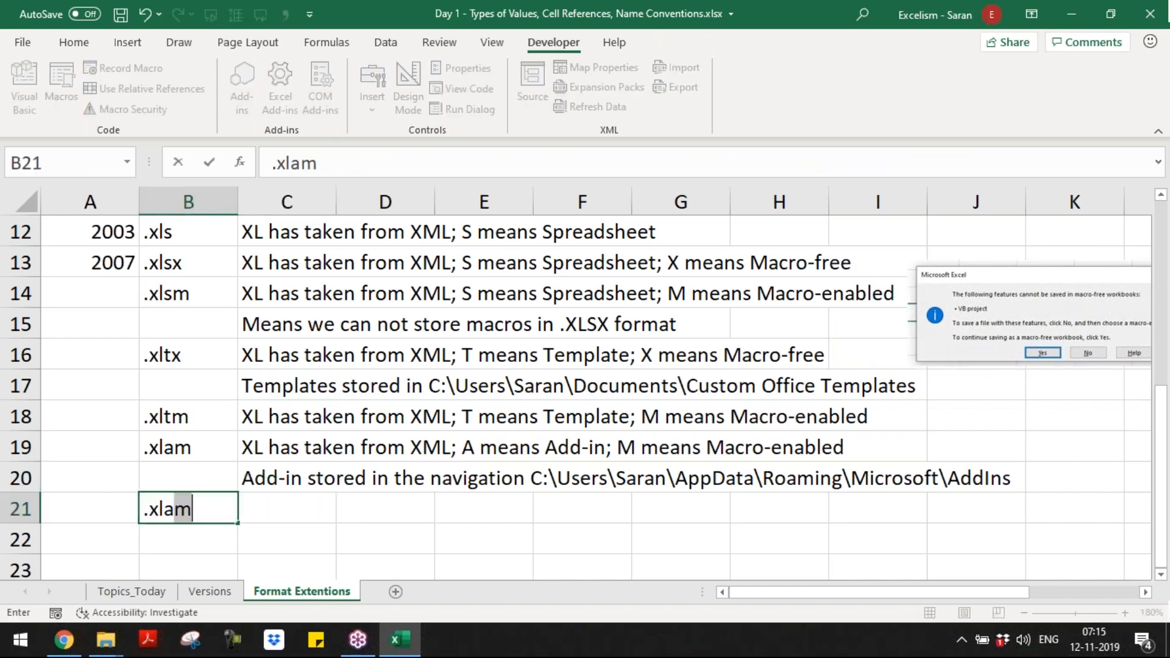
{"action": "type", "text": "b"}
{"action": "key", "text": "BackSpace"}
{"action": "key", "text": "BackSpace"}
{"action": "type", "text": "sb"}
{"action": "key", "text": "Tab"}
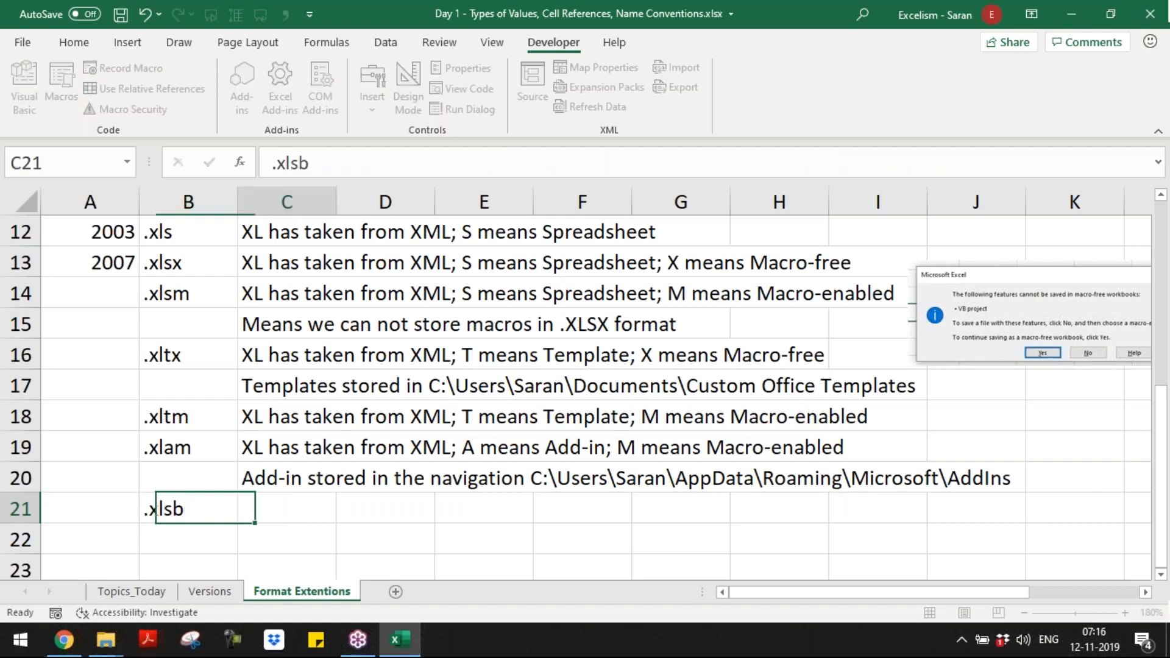
Step: Copy the .xlsx description from C13 into C21 beside .xlsb
{"action": "key", "text": "Up"}
{"action": "key", "text": "Up"}
{"action": "key", "text": "Up"}
{"action": "key", "text": "Up"}
{"action": "key", "text": "Up"}
{"action": "key", "text": "Up"}
{"action": "key", "text": "Up"}
{"action": "key", "text": "Up"}
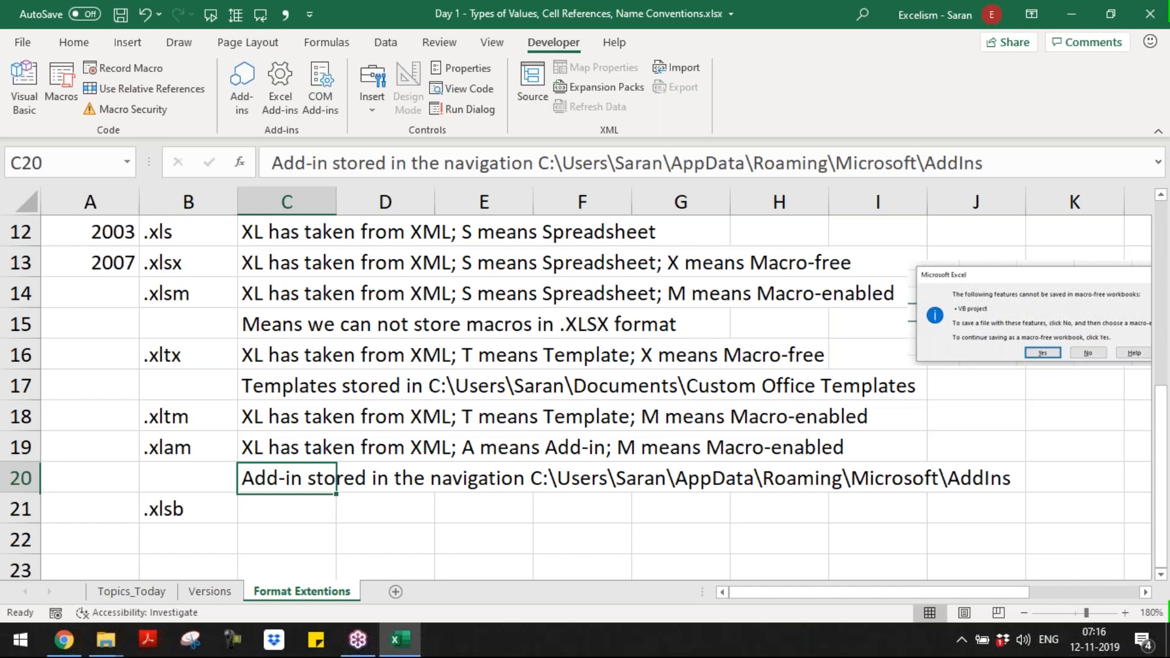
{"action": "key", "text": "ctrl+c"}
{"action": "key", "text": "Down"}
{"action": "key", "text": "Down"}
{"action": "key", "text": "Down"}
{"action": "key", "text": "Down"}
{"action": "key", "text": "Down"}
{"action": "key", "text": "Down"}
{"action": "key", "text": "Down"}
{"action": "key", "text": "Down"}
{"action": "key", "text": "Down"}
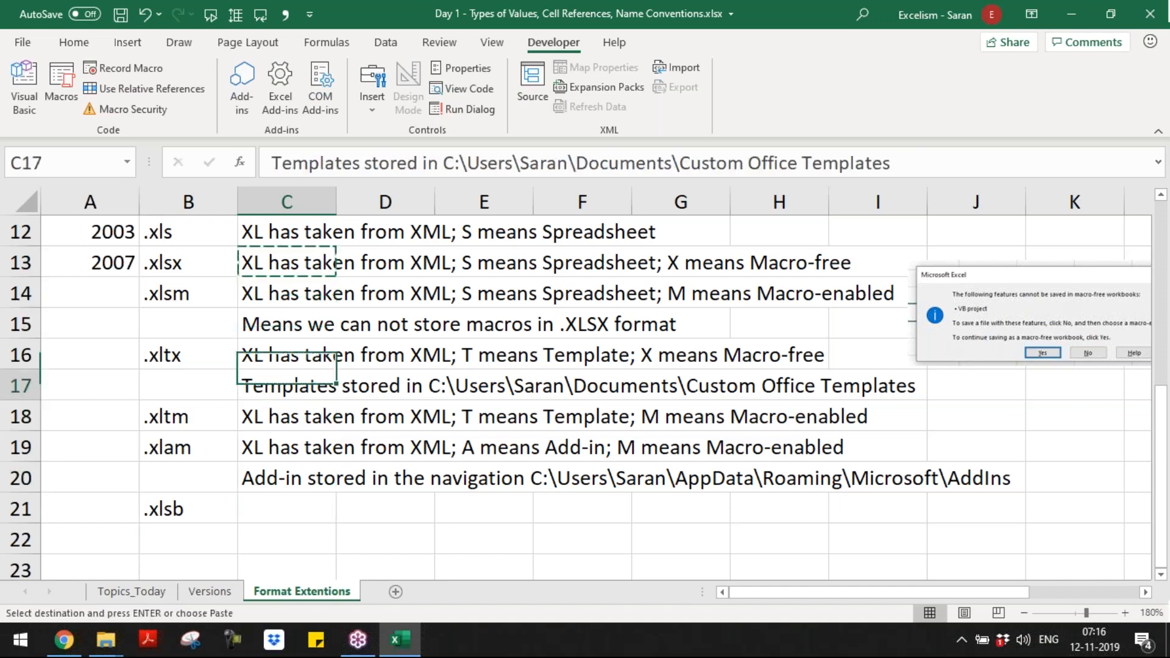
{"action": "key", "text": "Up"}
{"action": "key", "text": "Return"}
Step: Replace the ending of the description in C21 so it finishes with "B means Binary"
{"action": "key", "text": "F2"}
{"action": "key", "text": "ctrl+shift+Left"}
{"action": "key", "text": "ctrl+shift+Left"}
{"action": "key", "text": "ctrl+shift+Left"}
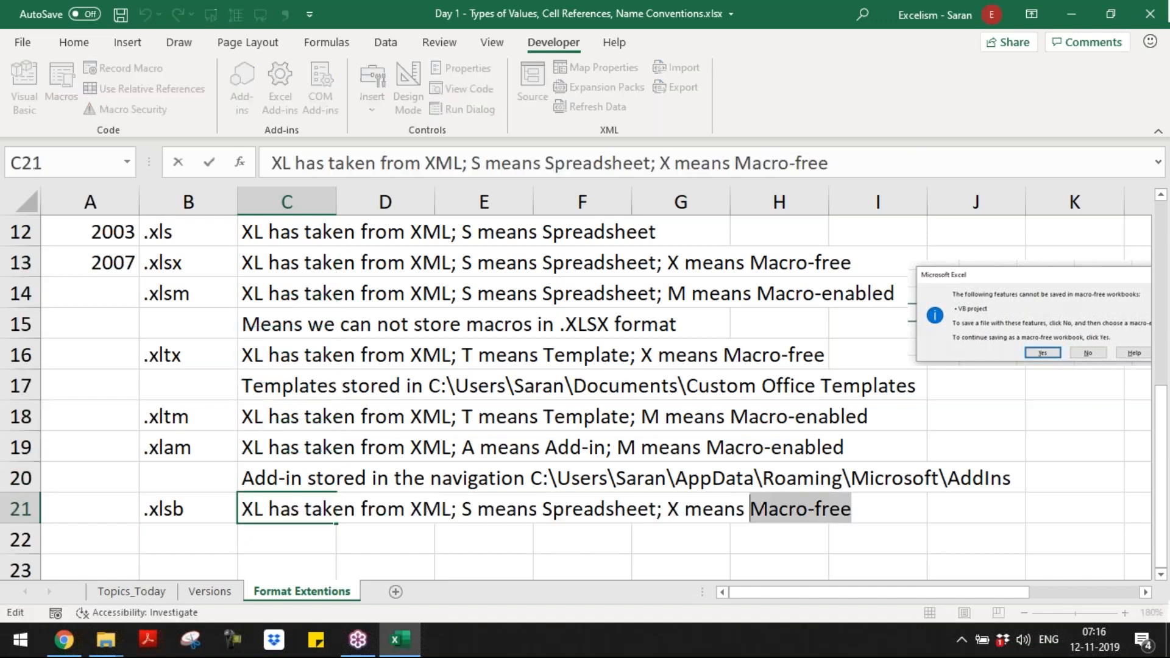
{"action": "type", "text": "B me"}
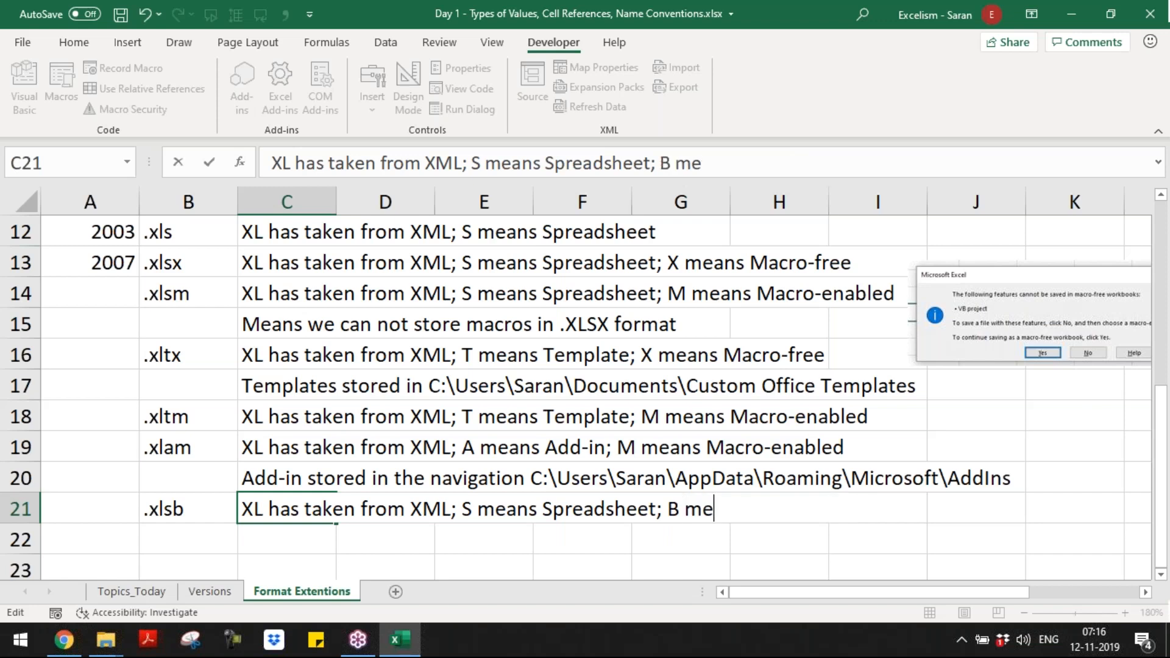
{"action": "type", "text": "ans Binary"}
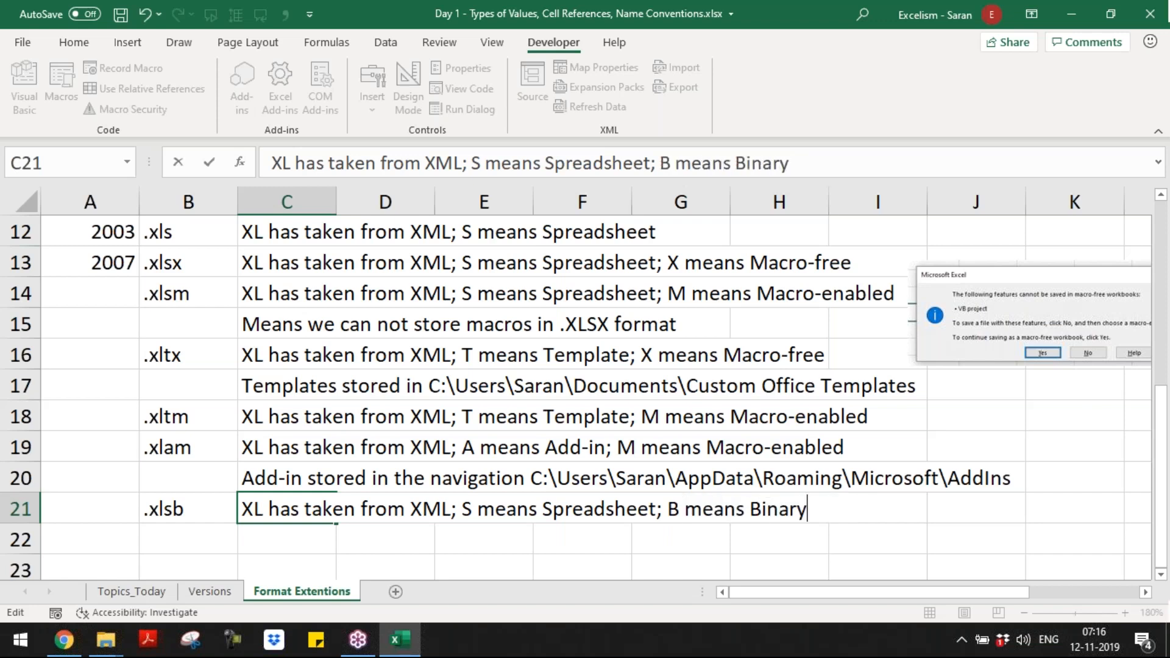
{"action": "key", "text": "Return"}
Step: Enter in C22 the note ".xlsb is used to store the Excel file exported from external application"
{"action": "type", "text": ".x"}
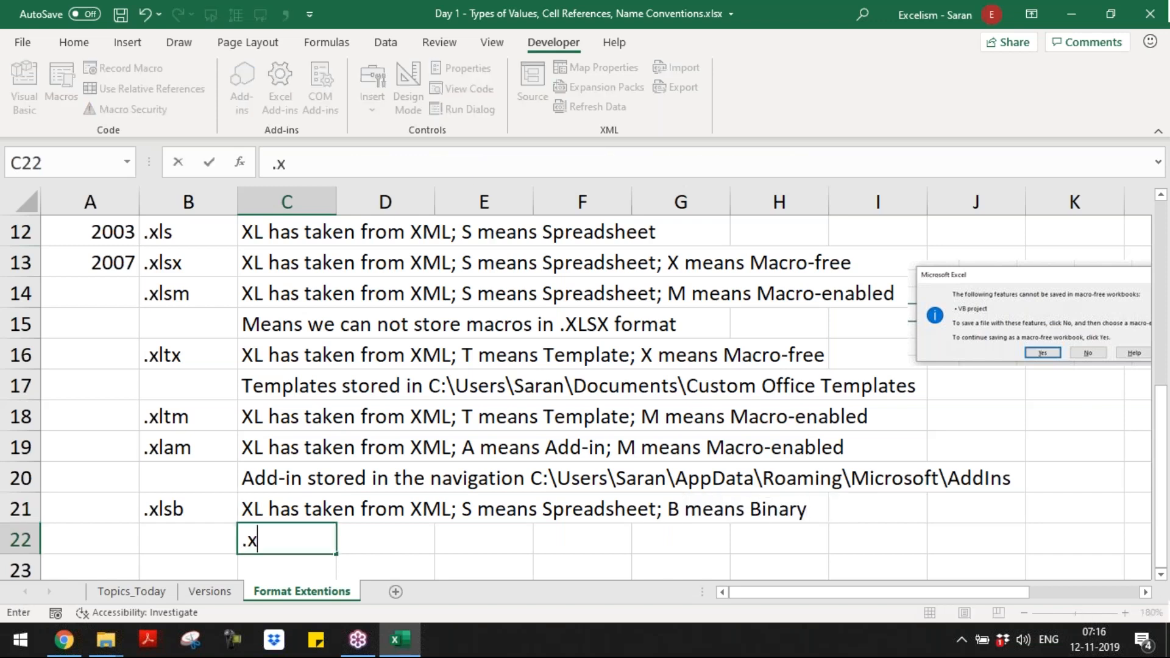
{"action": "type", "text": "lsb is us"}
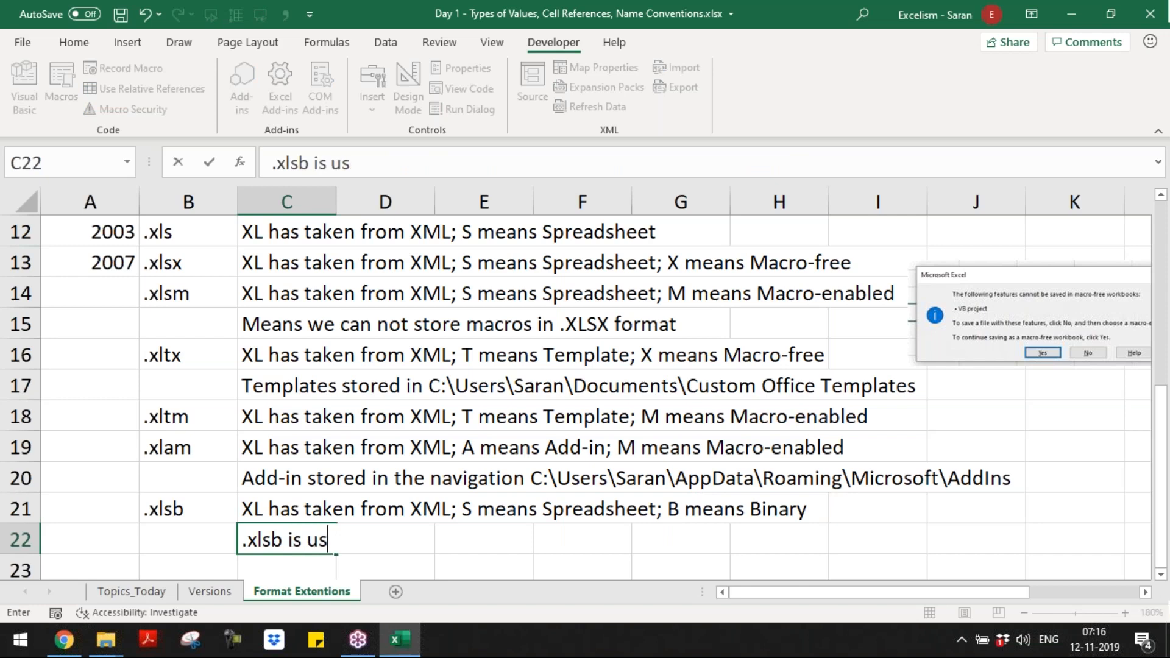
{"action": "type", "text": "ed to store the"}
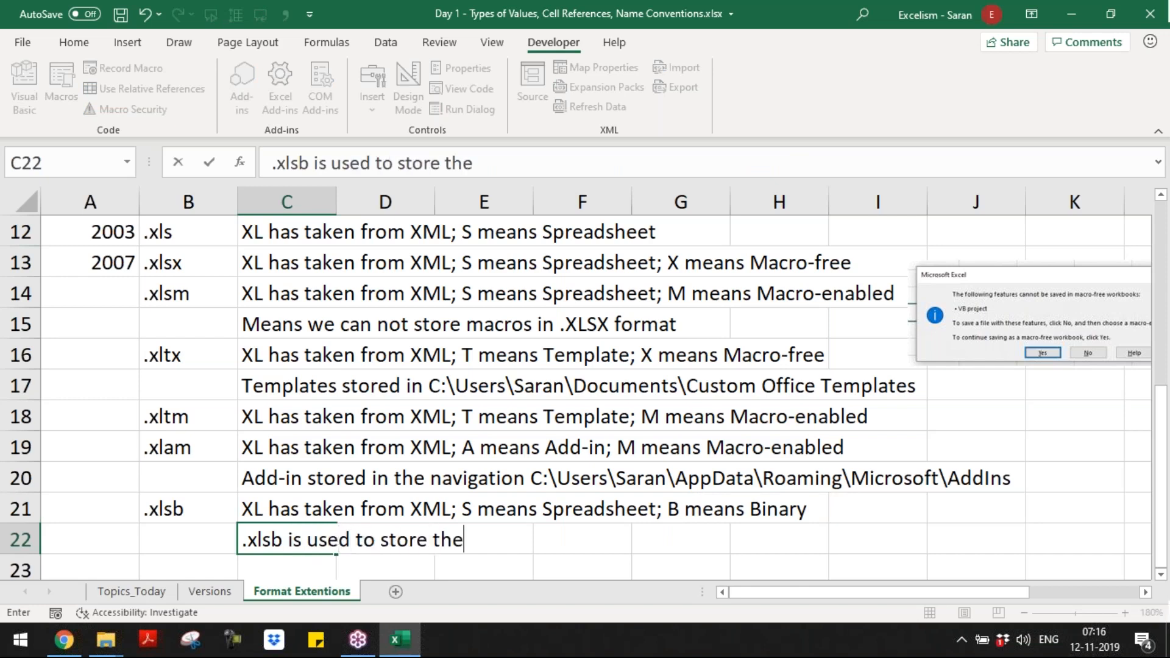
{"action": "type", "text": " xcel"}
{"action": "key", "text": "BackSpace"}
{"action": "key", "text": "BackSpace"}
{"action": "key", "text": "BackSpace"}
{"action": "key", "text": "BackSpace"}
{"action": "type", "text": "Excel file "}
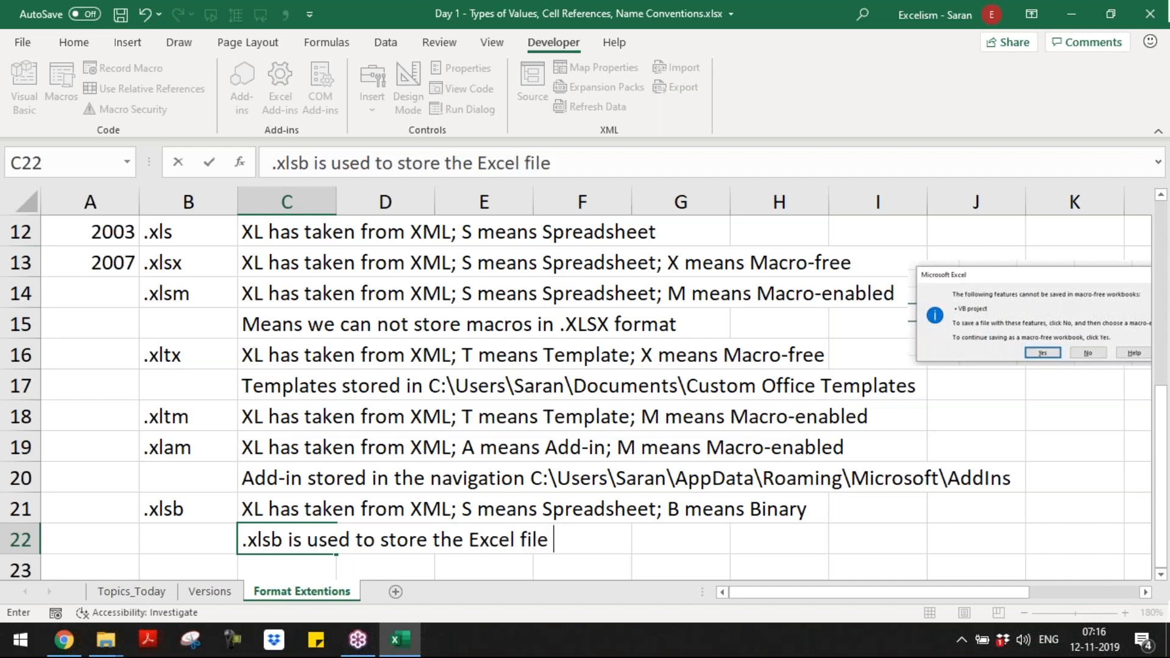
{"action": "type", "text": "i"}
{"action": "key", "text": "BackSpace"}
{"action": "type", "text": "exte"}
{"action": "key", "text": "BackSpace"}
{"action": "key", "text": "BackSpace"}
{"action": "key", "text": "BackSpace"}
{"action": "key", "text": "BackSpace"}
{"action": "type", "text": "i"}
{"action": "key", "text": "BackSpace"}
{"action": "type", "text": "exported from externat"}
{"action": "key", "text": "BackSpace"}
{"action": "type", "text": "l application"}
{"action": "key", "text": "Return"}
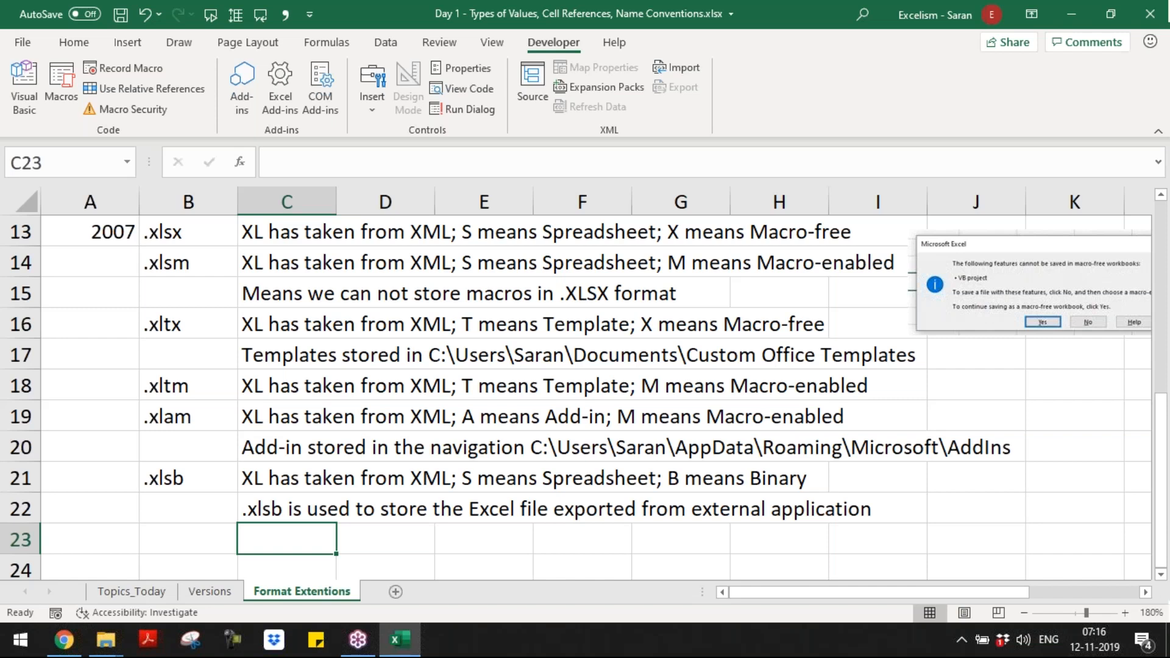
Step: Enter in C23 the note "The file size will be drastically down if we store the large excel file in .xlsb format"
{"action": "type", "text": "The file"}
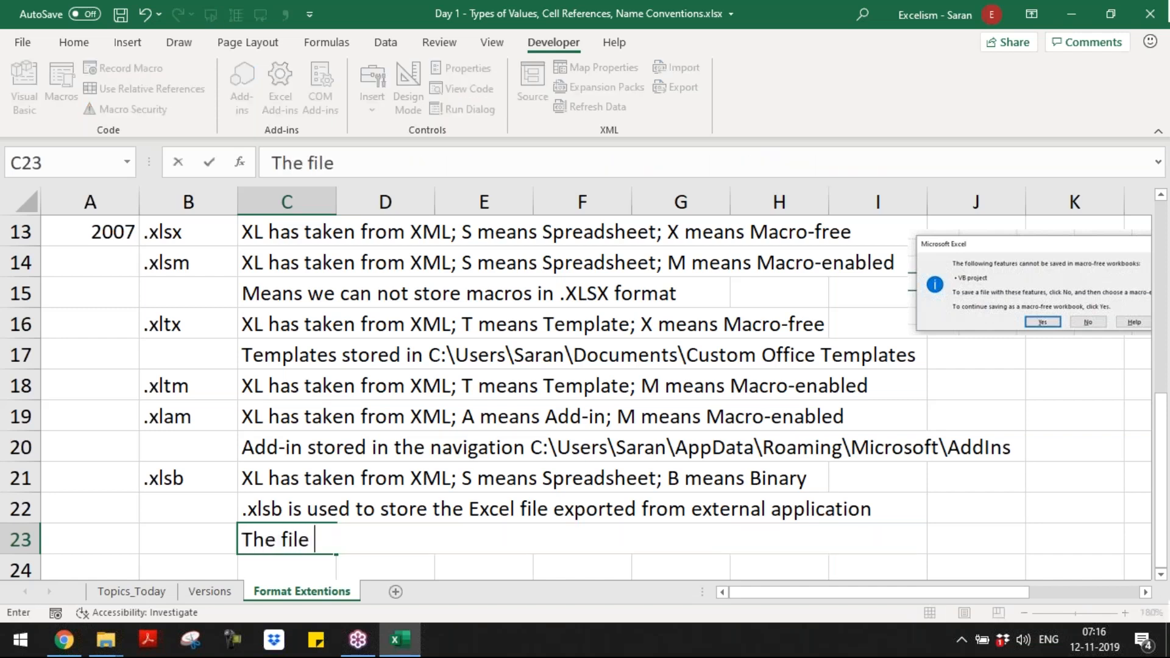
{"action": "type", "text": " size will be dra"}
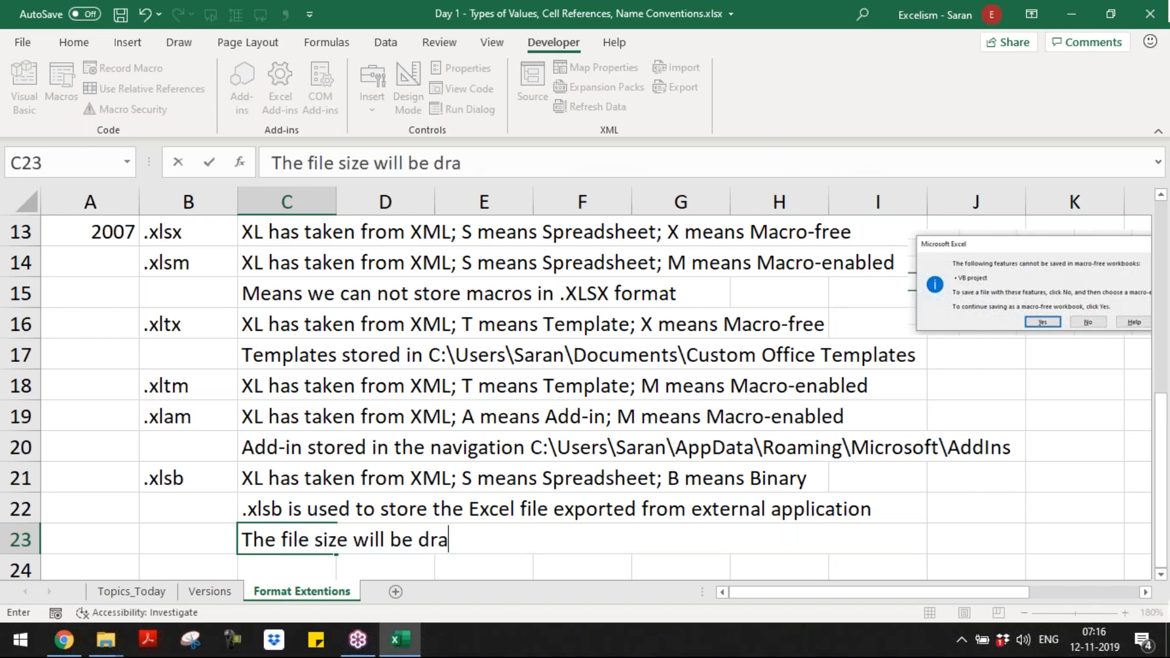
{"action": "type", "text": "stically "}
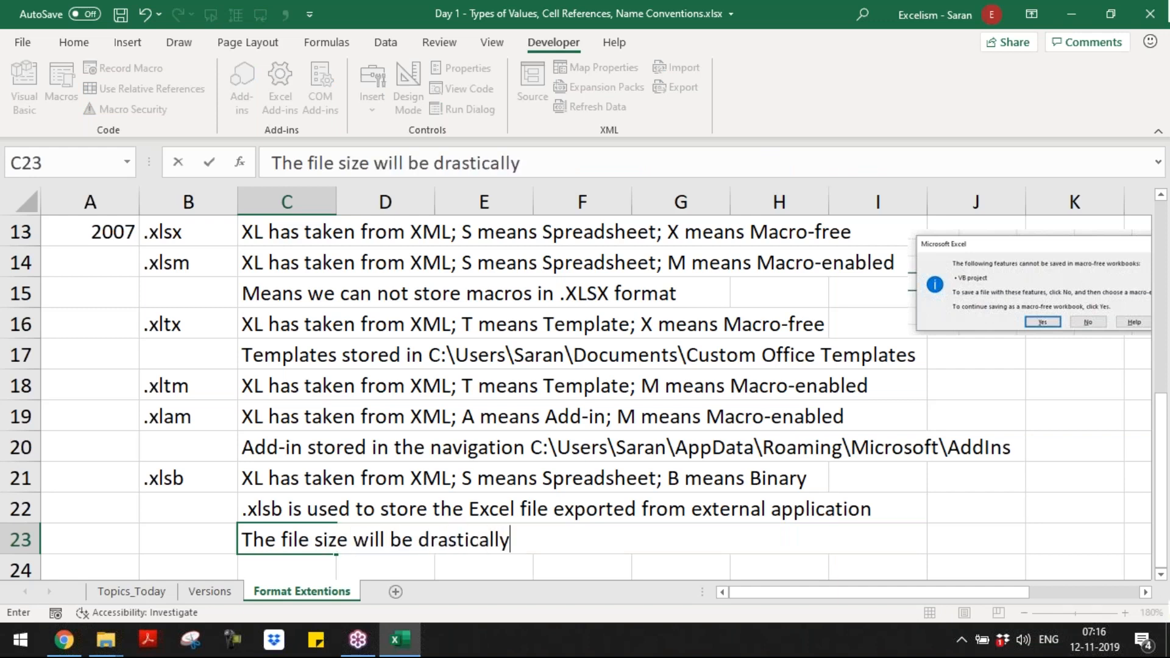
{"action": "type", "text": "down"}
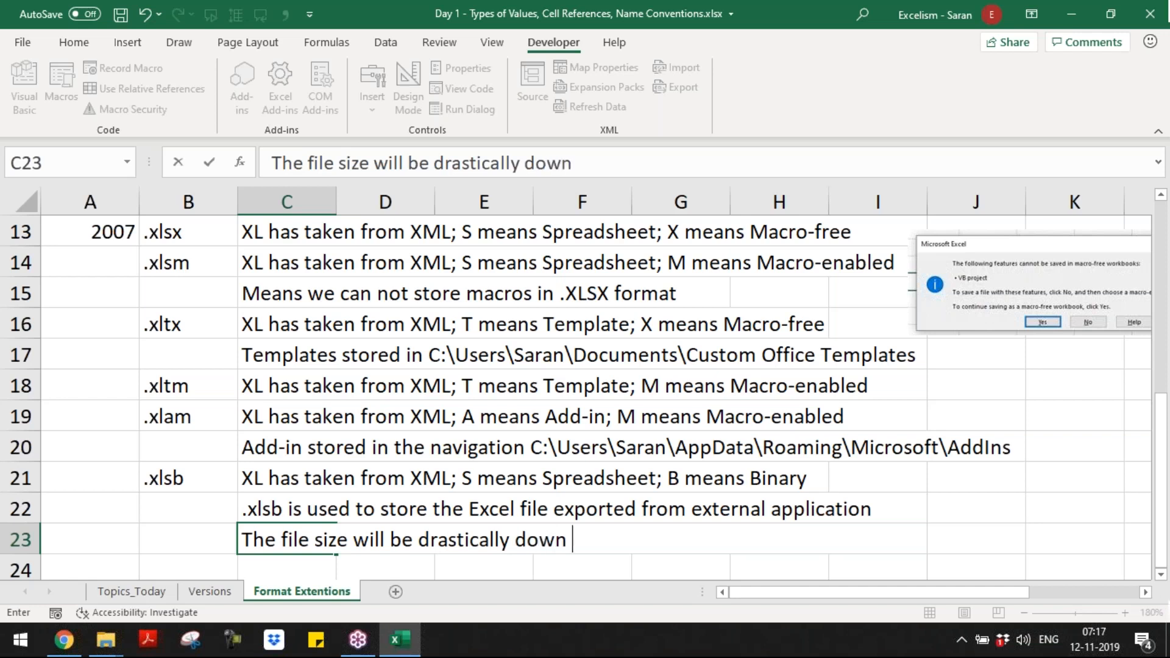
{"action": "type", "text": " if we st"}
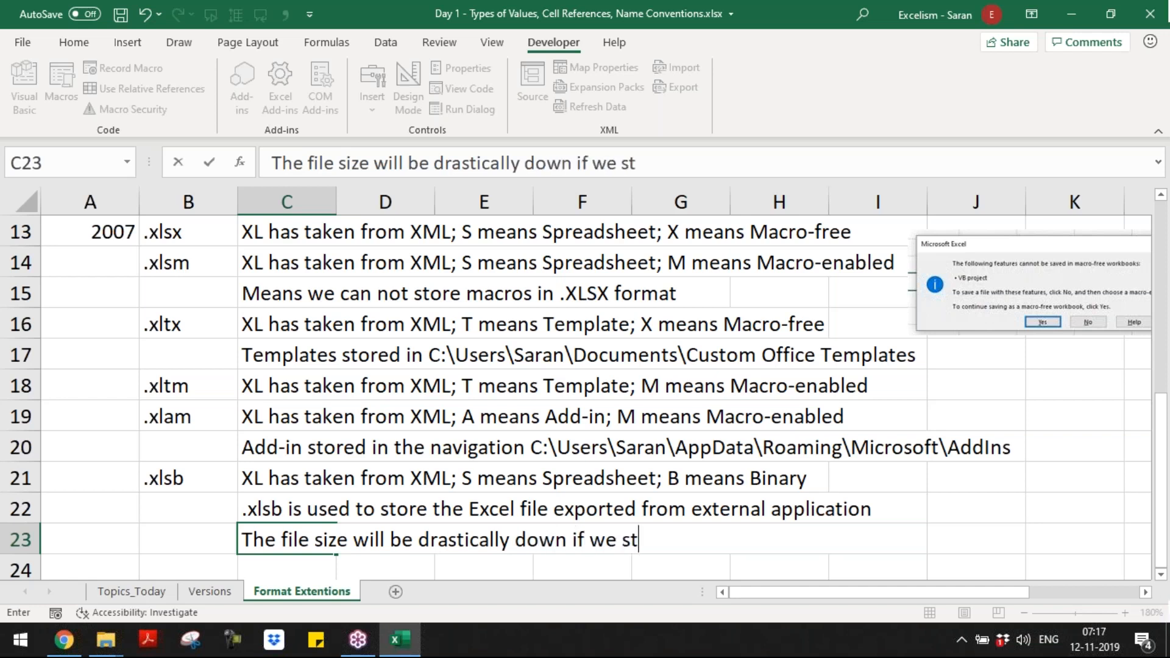
{"action": "type", "text": "ore the large "}
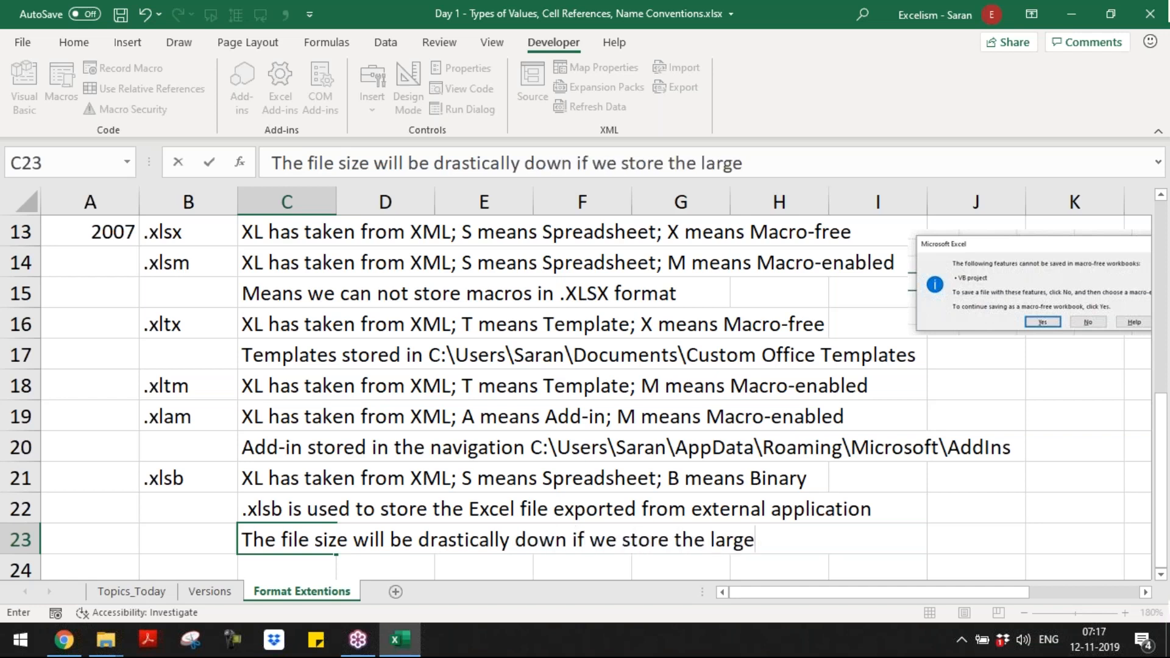
{"action": "type", "text": "excel file"}
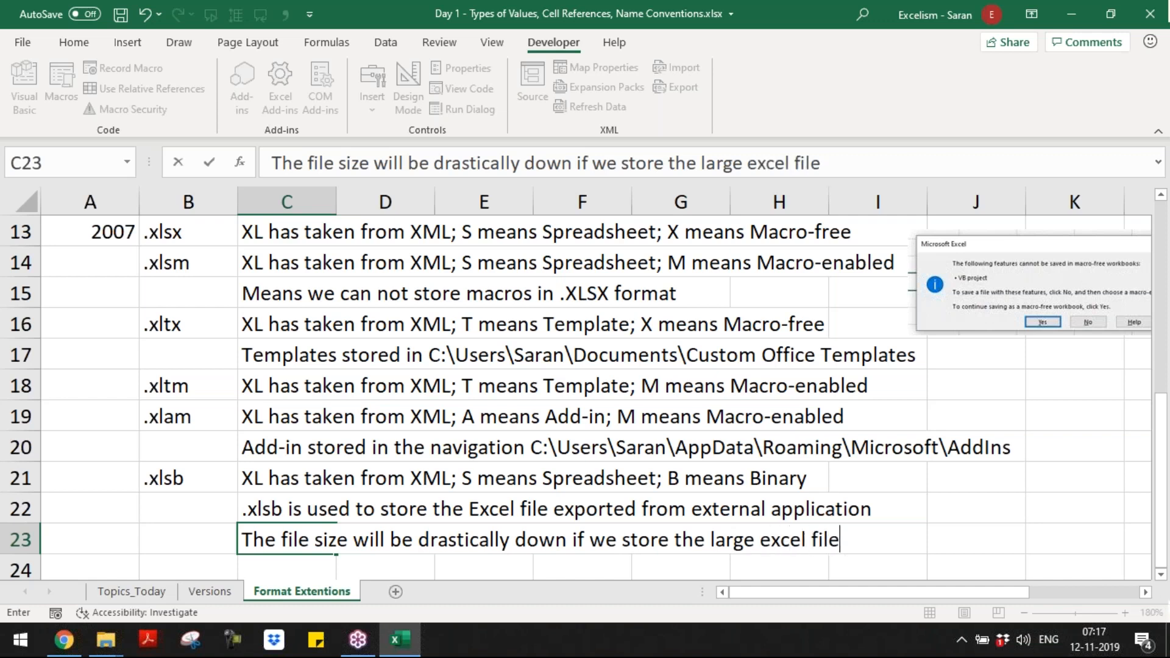
{"action": "type", "text": " in .xlsb format"}
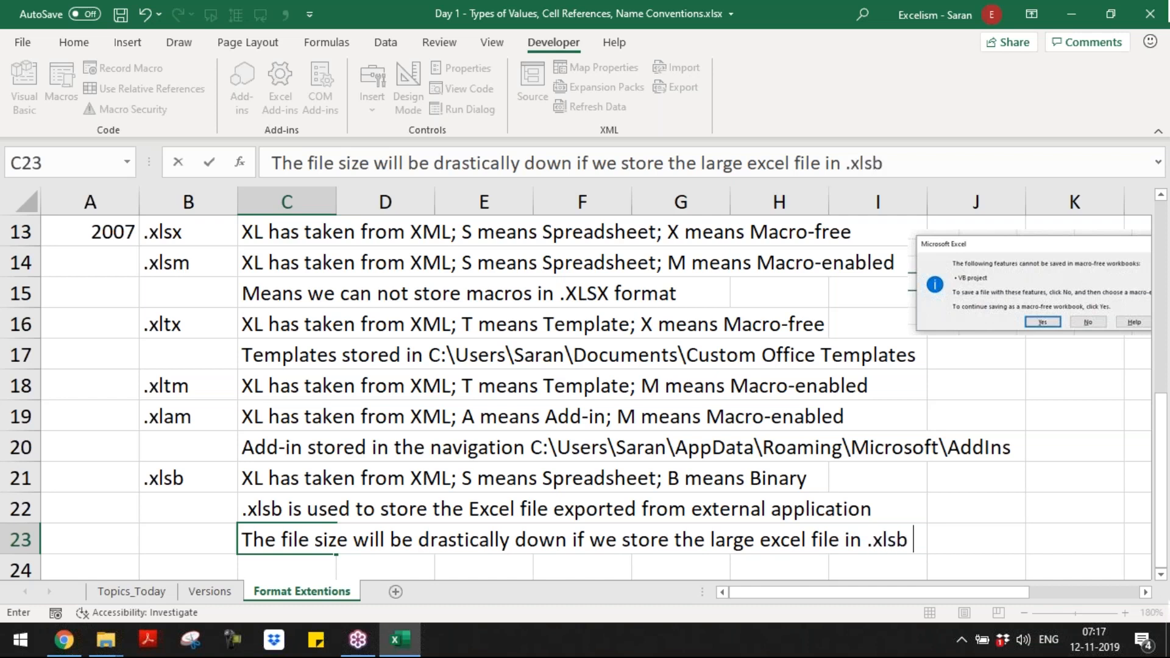
{"action": "key", "text": "Return"}
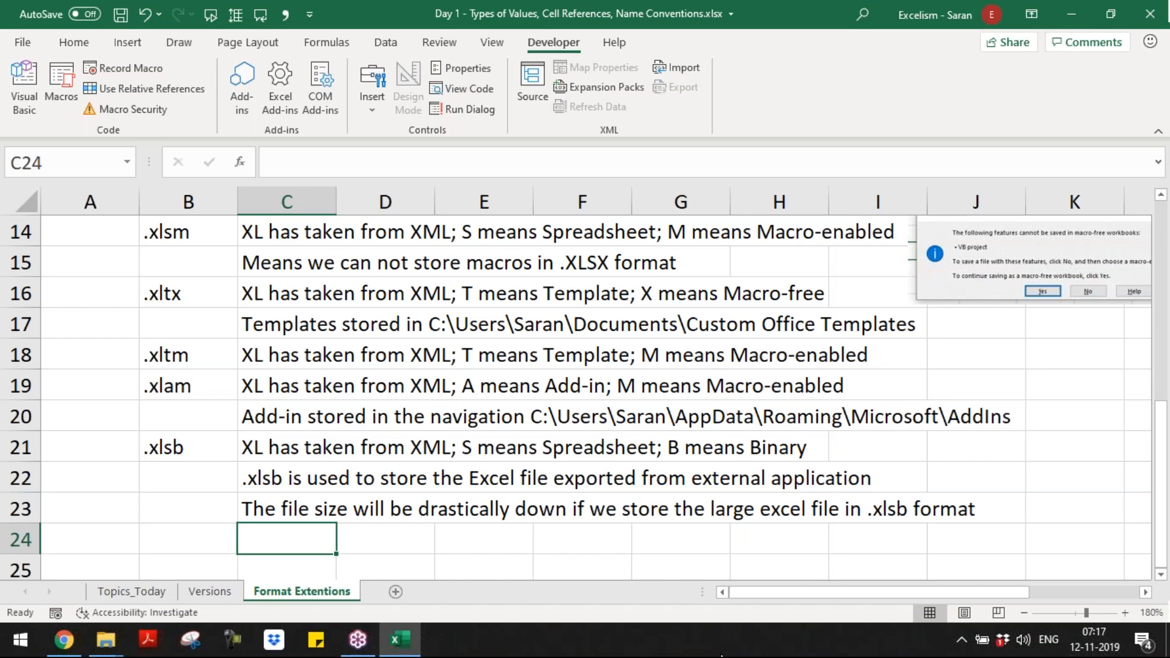
Step: Switch to the blank workbook Book2 and select column A from A1 downward
{"action": "left_click", "coordinate": [602, 476]}
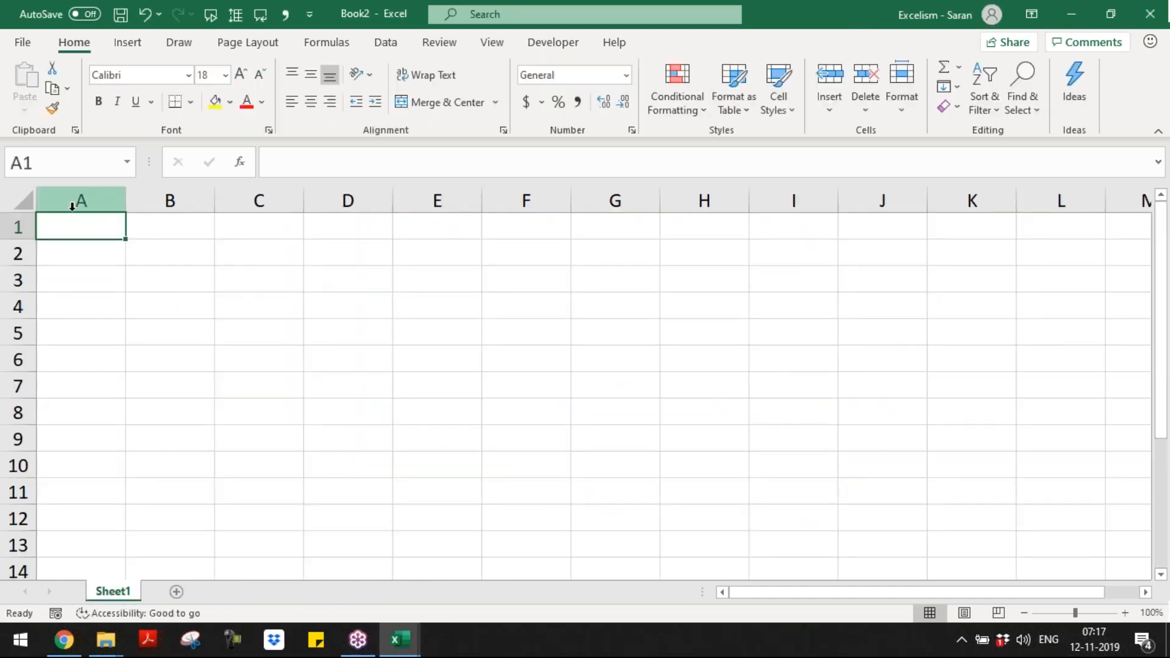
{"action": "key", "text": "shift+Page_Down"}
{"action": "key", "text": "shift+Page_Down"}
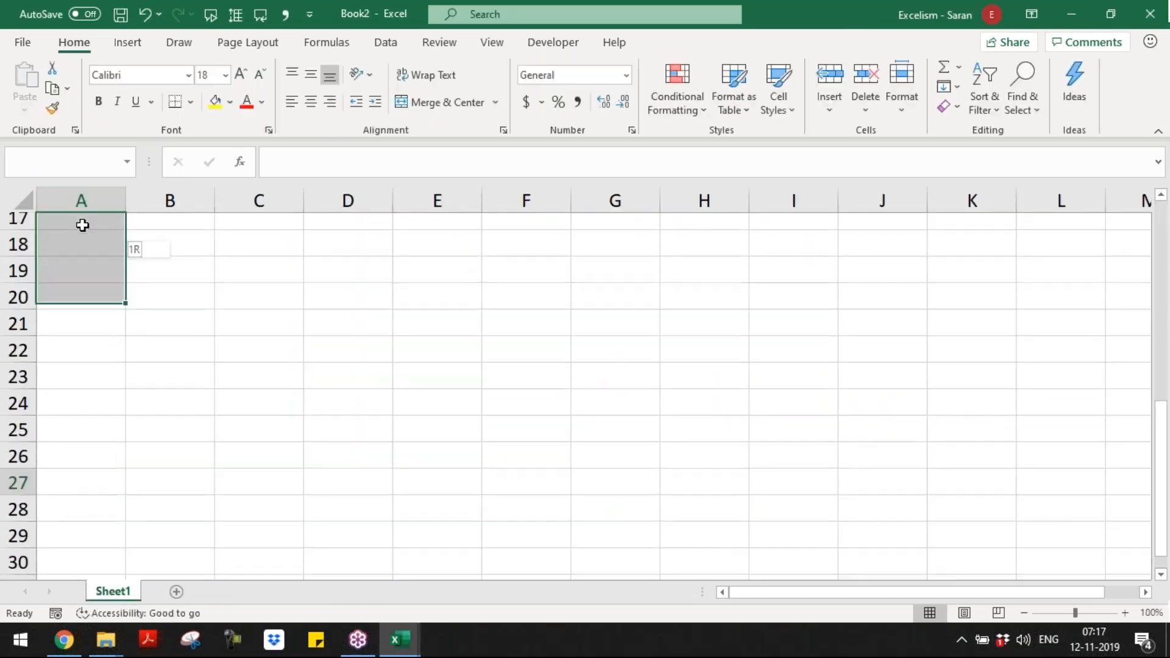
{"action": "key", "text": "Page_Down"}
{"action": "key", "text": "Page_Down"}
{"action": "key", "text": "Page_Down"}
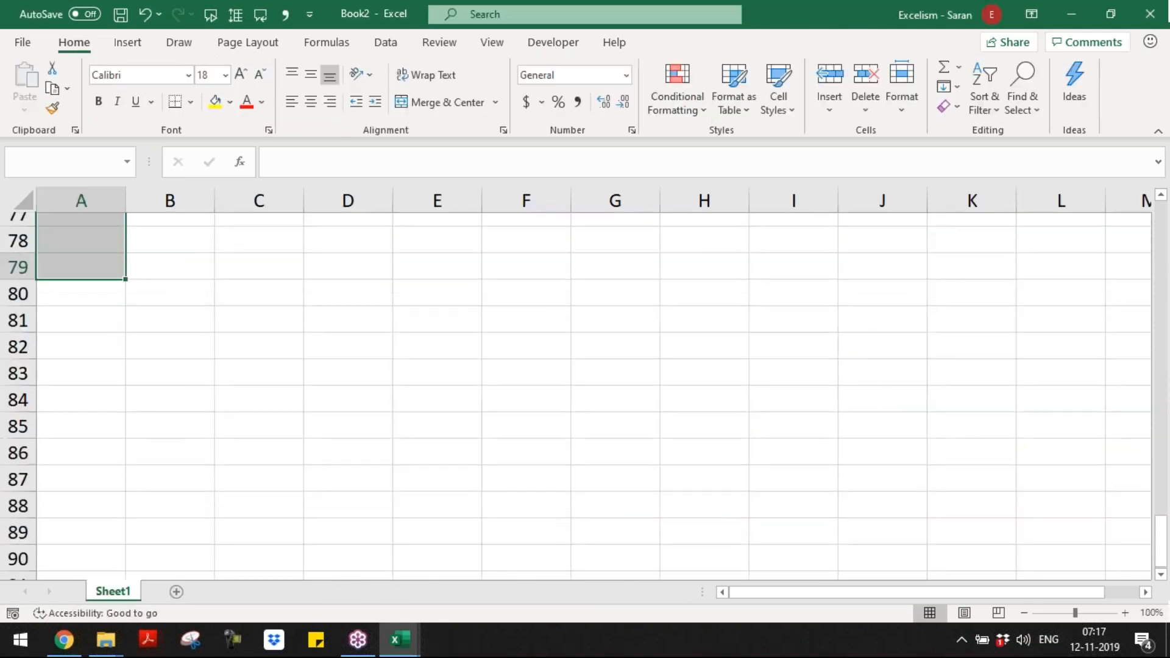
{"action": "key", "text": "shift+Page_Down"}
{"action": "key", "text": "shift+Page_Down"}
{"action": "key", "text": "shift+Page_Down"}
{"action": "key", "text": "shift+Page_Down"}
{"action": "key", "text": "shift+Page_Down"}
{"action": "key", "text": "shift+Page_Down"}
{"action": "key", "text": "shift+Page_Down"}
{"action": "key", "text": "shift+Page_Down"}
{"action": "key", "text": "shift+Page_Down"}
{"action": "key", "text": "shift+Page_Down"}
{"action": "key", "text": "shift+Page_Down"}
{"action": "key", "text": "shift+Page_Down"}
{"action": "key", "text": "shift+Page_Down"}
{"action": "key", "text": "shift+Page_Down"}
{"action": "key", "text": "shift+Page_Down"}
{"action": "key", "text": "shift+Page_Down"}
{"action": "key", "text": "shift+Page_Down"}
{"action": "key", "text": "shift+Page_Down"}
{"action": "key", "text": "shift+Page_Down"}
{"action": "key", "text": "shift+Page_Down"}
{"action": "key", "text": "shift+Page_Down"}
{"action": "key", "text": "shift+Page_Down"}
{"action": "key", "text": "shift+Page_Down"}
{"action": "key", "text": "shift+Page_Down"}
{"action": "key", "text": "shift+Page_Down"}
{"action": "key", "text": "shift+Page_Down"}
{"action": "key", "text": "shift+Page_Down"}
{"action": "key", "text": "shift+Page_Down"}
{"action": "key", "text": "shift+Page_Down"}
{"action": "key", "text": "shift+Page_Down"}
{"action": "key", "text": "shift+Page_Down"}
{"action": "key", "text": "shift+Page_Down"}
{"action": "key", "text": "shift+Page_Down"}
{"action": "key", "text": "shift+Page_Down"}
{"action": "key", "text": "shift+Page_Down"}
{"action": "key", "text": "shift+Page_Down"}
{"action": "key", "text": "ctrl+space"}
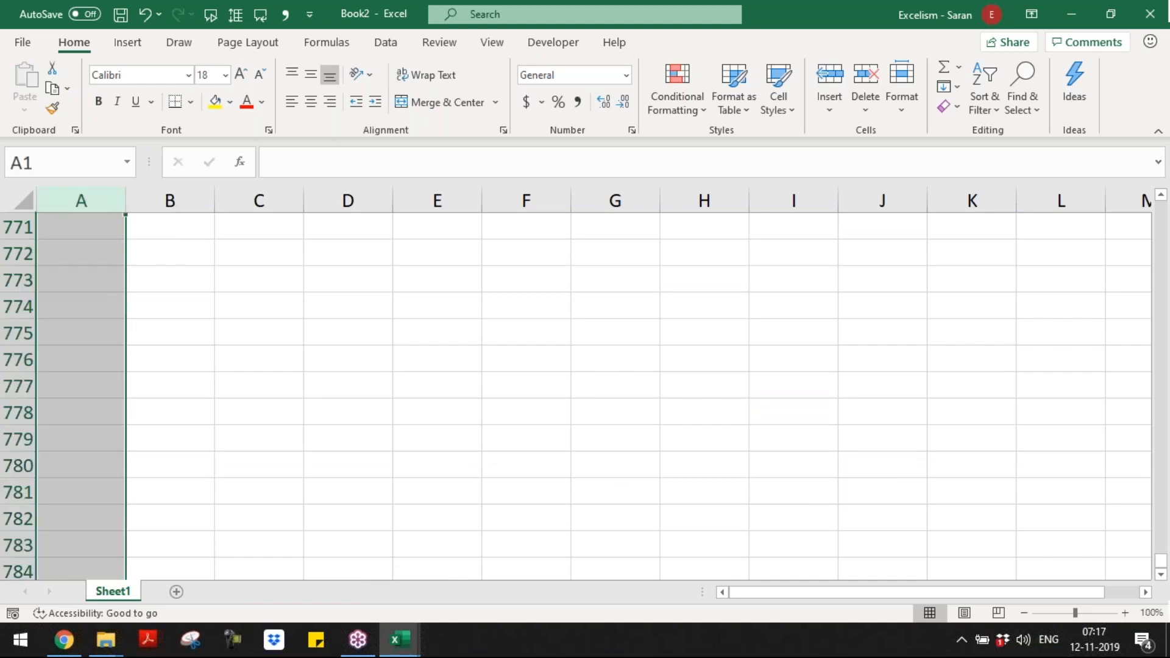
{"action": "key", "text": "ctrl+Home"}
{"action": "key", "text": "shift+Right"}
{"action": "key", "text": "shift+Right"}
{"action": "key", "text": "shift+Right"}
{"action": "key", "text": "shift+Right"}
{"action": "key", "text": "shift+Right"}
{"action": "key", "text": "shift+Right"}
{"action": "key", "text": "shift+Right"}
{"action": "key", "text": "shift+Right"}
{"action": "key", "text": "shift+Right"}
{"action": "key", "text": "shift+Right"}
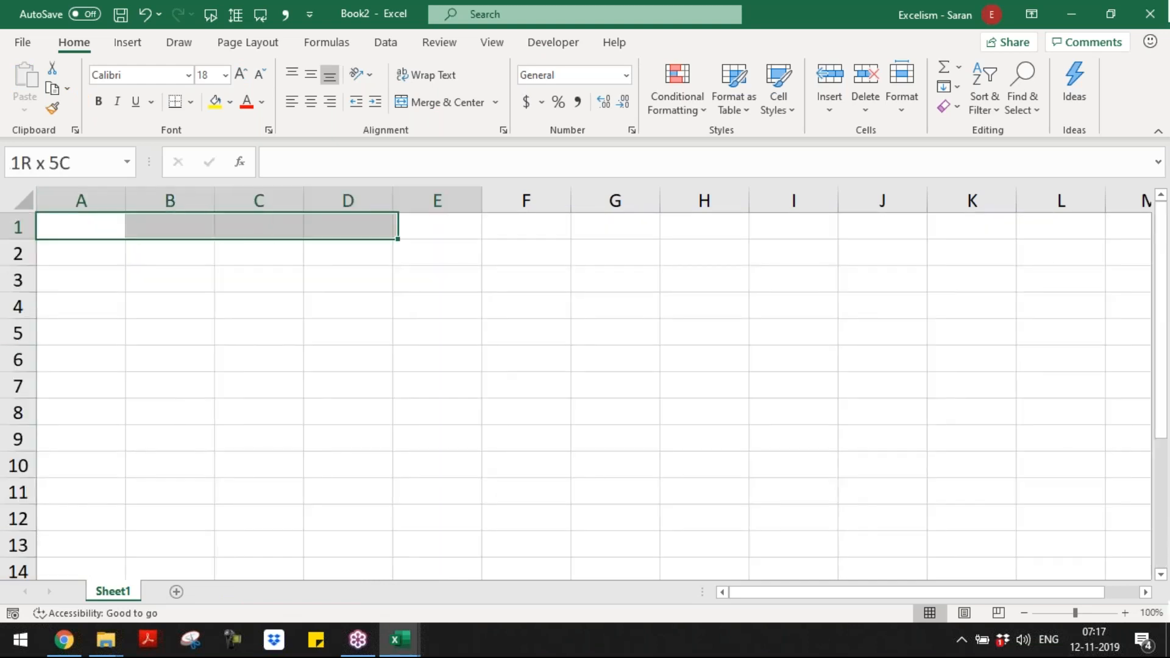
{"action": "key", "text": "shift+Right"}
{"action": "key", "text": "shift+Right"}
{"action": "key", "text": "shift+Right"}
{"action": "key", "text": "shift+Page_Down"}
{"action": "key", "text": "shift+Page_Down"}
{"action": "key", "text": "shift+Page_Down"}
{"action": "key", "text": "shift+Page_Down"}
{"action": "key", "text": "shift+Page_Down"}
{"action": "key", "text": "shift+Page_Down"}
{"action": "key", "text": "shift+Page_Down"}
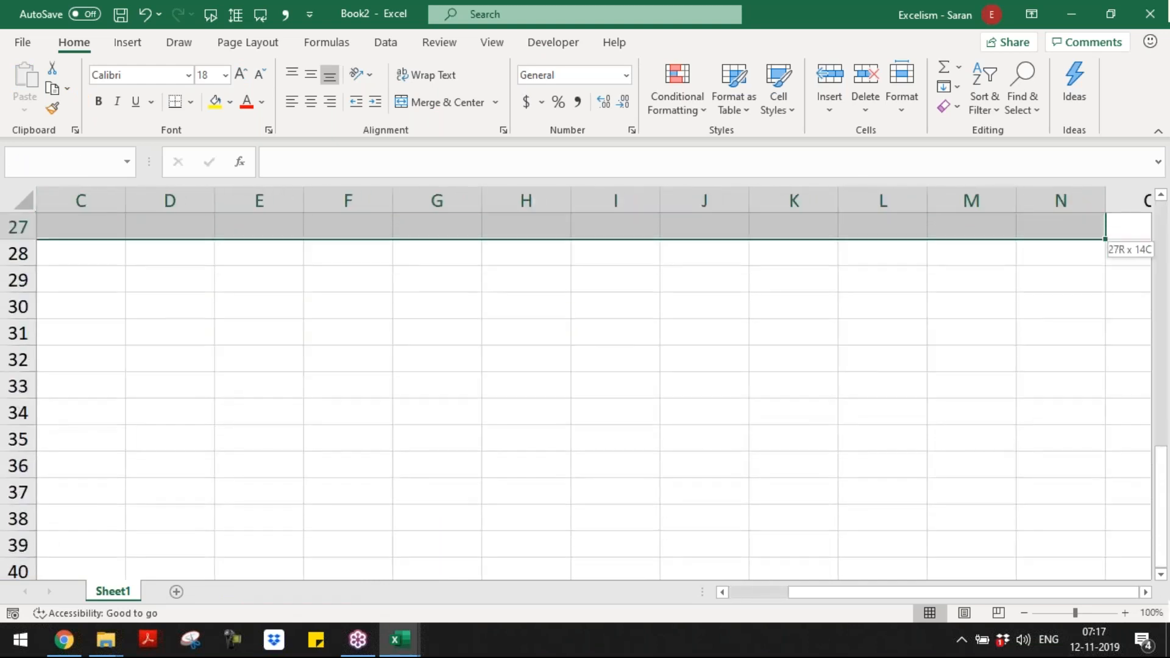
{"action": "key", "text": "shift+Page_Down"}
{"action": "key", "text": "shift+Page_Down"}
{"action": "key", "text": "shift+Page_Down"}
{"action": "key", "text": "shift+Page_Down"}
{"action": "key", "text": "shift+Page_Down"}
{"action": "key", "text": "shift+Page_Down"}
{"action": "key", "text": "shift+Page_Down"}
{"action": "key", "text": "shift+Page_Down"}
{"action": "key", "text": "shift+Page_Down"}
{"action": "key", "text": "shift+Page_Down"}
{"action": "key", "text": "shift+Page_Down"}
{"action": "key", "text": "shift+Page_Down"}
{"action": "key", "text": "shift+Page_Down"}
{"action": "key", "text": "shift+Page_Down"}
{"action": "key", "text": "shift+Page_Down"}
{"action": "key", "text": "shift+Page_Down"}
{"action": "key", "text": "shift+Page_Down"}
{"action": "key", "text": "shift+Page_Down"}
{"action": "key", "text": "shift+Page_Down"}
{"action": "key", "text": "shift+Page_Down"}
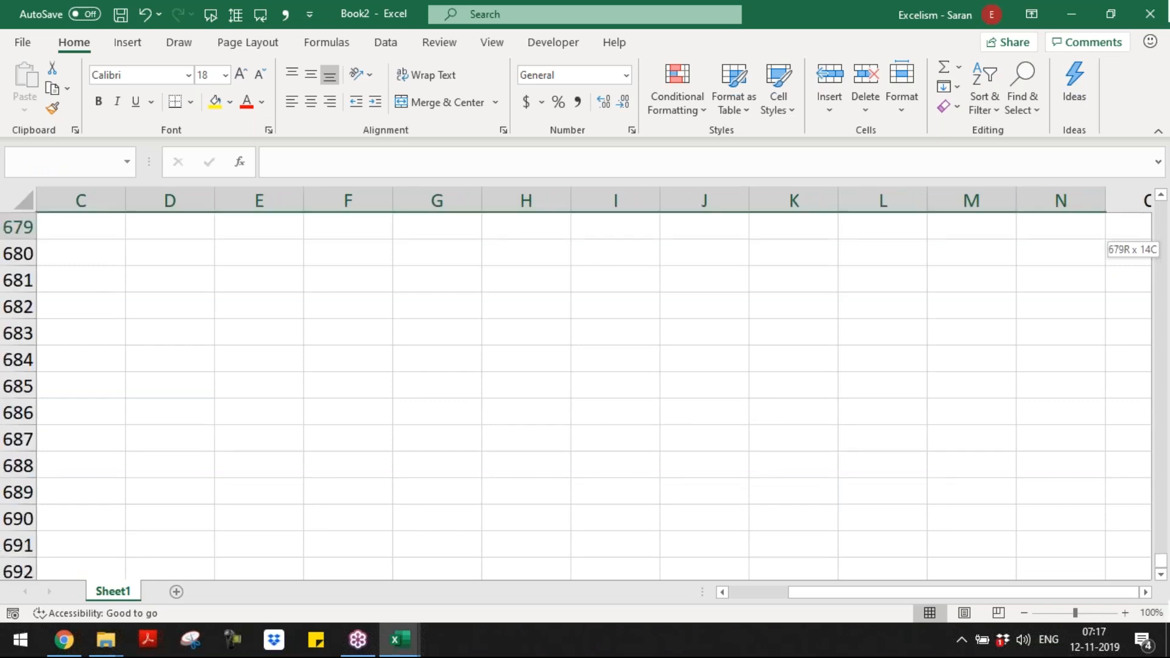
{"action": "key", "text": "shift+Page_Down"}
{"action": "key", "text": "shift+Page_Down"}
{"action": "key", "text": "shift+Page_Down"}
{"action": "key", "text": "shift+Page_Down"}
{"action": "key", "text": "shift+Page_Down"}
{"action": "key", "text": "shift+Page_Down"}
{"action": "key", "text": "shift+Page_Down"}
{"action": "key", "text": "shift+Page_Down"}
{"action": "key", "text": "shift+Page_Down"}
{"action": "key", "text": "shift+Page_Down"}
{"action": "key", "text": "shift+Page_Down"}
{"action": "key", "text": "shift+Page_Down"}
{"action": "key", "text": "shift+Page_Down"}
{"action": "key", "text": "shift+Page_Down"}
{"action": "key", "text": "shift+Page_Down"}
{"action": "key", "text": "shift+Page_Down"}
{"action": "key", "text": "shift+Page_Down"}
{"action": "key", "text": "shift+Page_Down"}
{"action": "key", "text": "shift+Page_Down"}
{"action": "key", "text": "shift+Page_Down"}
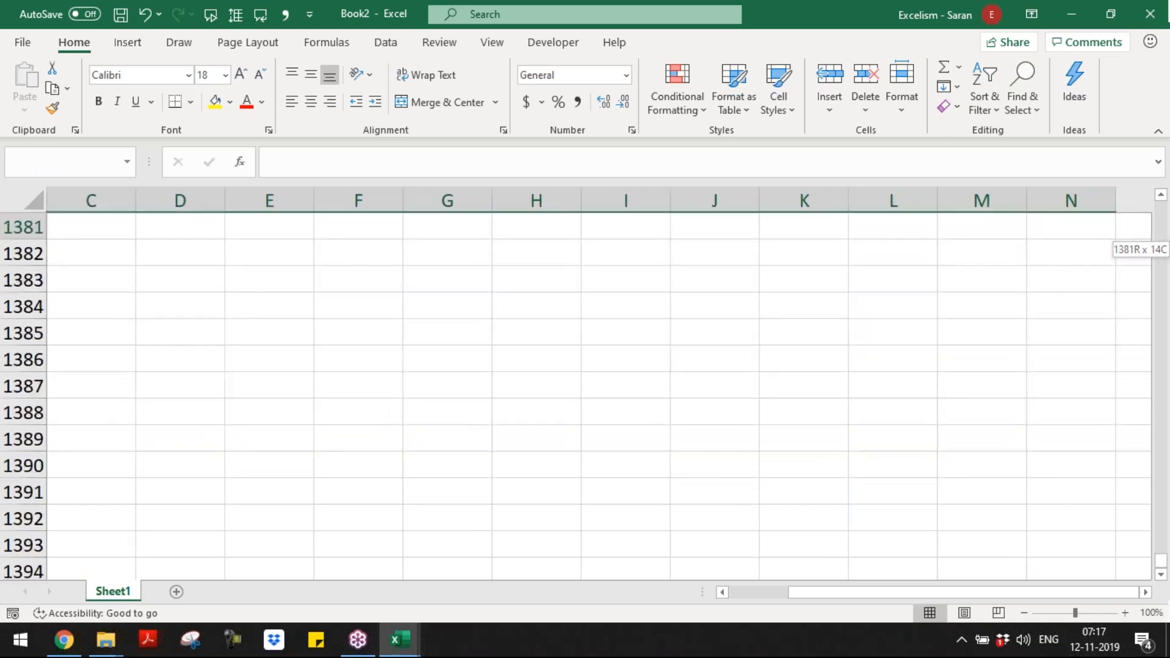
{"action": "key", "text": "shift+Page_Down"}
{"action": "key", "text": "shift+Page_Down"}
{"action": "key", "text": "shift+Page_Down"}
{"action": "key", "text": "shift+Page_Down"}
{"action": "key", "text": "shift+Page_Down"}
{"action": "key", "text": "shift+Page_Down"}
{"action": "key", "text": "shift+Page_Down"}
{"action": "key", "text": "shift+Page_Down"}
{"action": "key", "text": "shift+Page_Down"}
{"action": "key", "text": "shift+Page_Down"}
{"action": "key", "text": "shift+Page_Down"}
{"action": "key", "text": "shift+Page_Down"}
{"action": "key", "text": "shift+Page_Down"}
{"action": "key", "text": "shift+Page_Down"}
{"action": "key", "text": "shift+Page_Down"}
{"action": "key", "text": "shift+Page_Down"}
{"action": "key", "text": "shift+Page_Down"}
{"action": "key", "text": "shift+Page_Down"}
{"action": "key", "text": "shift+Page_Down"}
{"action": "key", "text": "shift+Page_Down"}
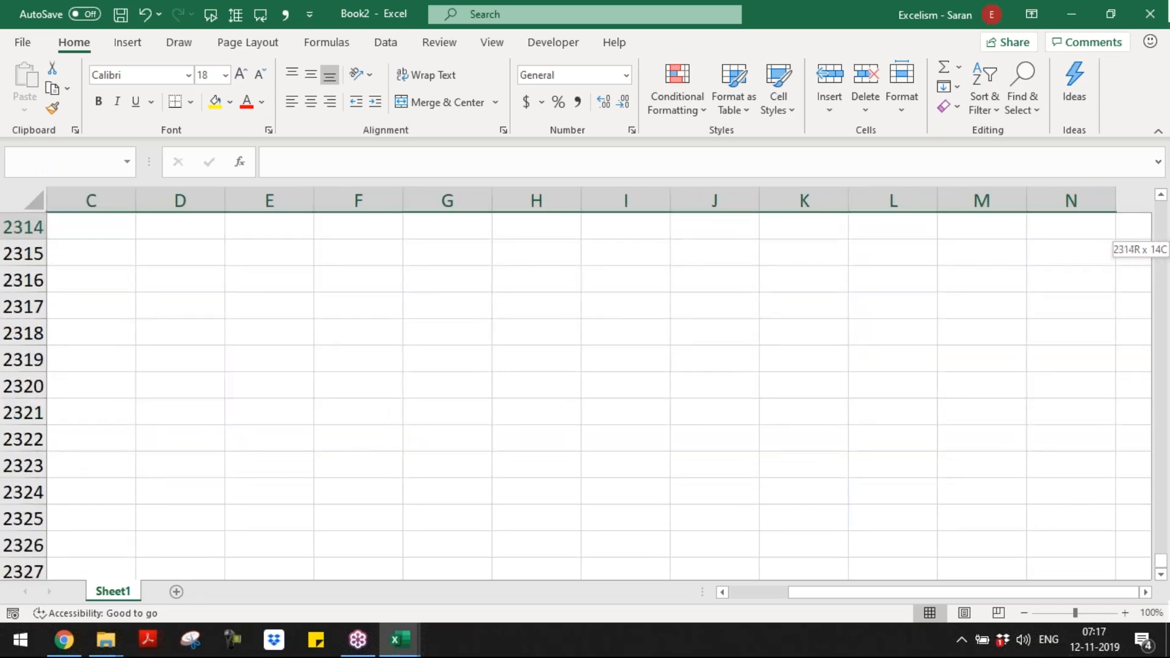
{"action": "key", "text": "shift+Page_Down"}
{"action": "key", "text": "shift+Page_Down"}
{"action": "key", "text": "shift+Page_Down"}
{"action": "key", "text": "shift+Page_Down"}
{"action": "key", "text": "shift+Page_Down"}
{"action": "key", "text": "shift+Page_Down"}
{"action": "key", "text": "shift+Page_Down"}
{"action": "key", "text": "shift+Page_Down"}
{"action": "key", "text": "shift+Page_Down"}
{"action": "key", "text": "shift+Page_Down"}
{"action": "key", "text": "shift+Page_Down"}
{"action": "key", "text": "shift+Page_Down"}
{"action": "key", "text": "shift+Page_Down"}
{"action": "key", "text": "shift+Page_Down"}
{"action": "key", "text": "shift+Page_Down"}
{"action": "key", "text": "shift+Page_Down"}
{"action": "key", "text": "shift+Page_Down"}
{"action": "key", "text": "shift+Page_Down"}
{"action": "key", "text": "shift+Page_Down"}
{"action": "key", "text": "shift+Page_Down"}
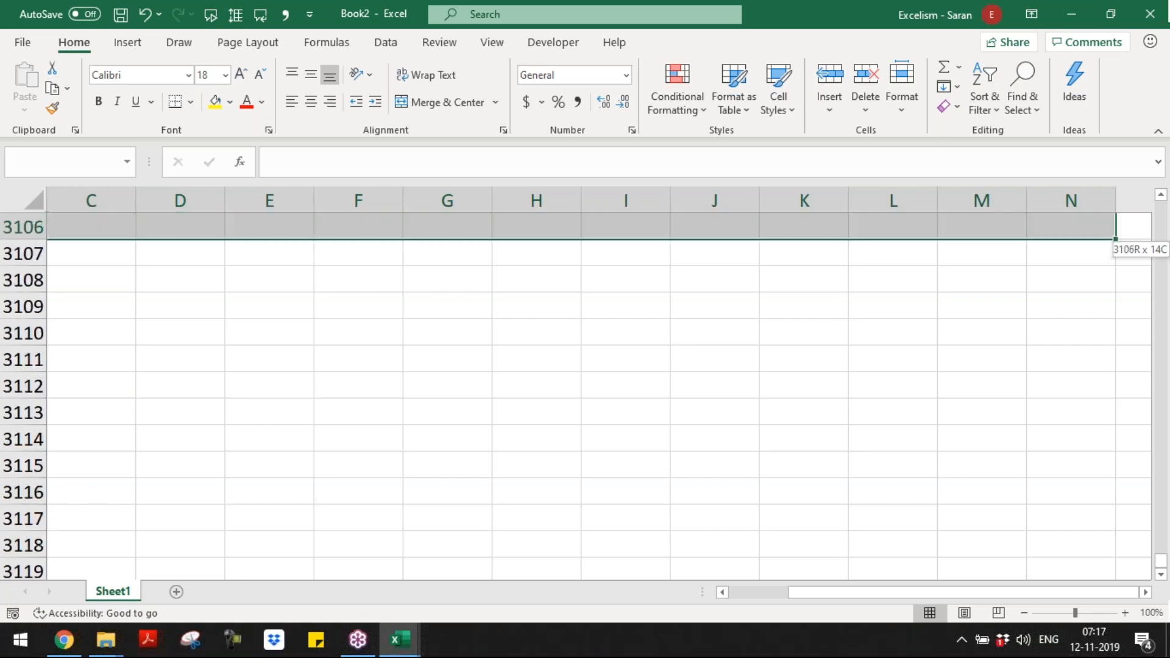
{"action": "key", "text": "shift+Page_Down"}
{"action": "key", "text": "shift+Page_Down"}
{"action": "key", "text": "shift+Page_Down"}
{"action": "key", "text": "shift+Page_Down"}
{"action": "key", "text": "shift+Page_Down"}
{"action": "key", "text": "shift+Page_Down"}
{"action": "key", "text": "shift+Page_Down"}
{"action": "key", "text": "shift+Page_Down"}
{"action": "key", "text": "shift+Page_Down"}
{"action": "key", "text": "shift+Page_Down"}
{"action": "key", "text": "shift+Page_Down"}
{"action": "key", "text": "shift+Page_Down"}
{"action": "key", "text": "shift+Page_Down"}
{"action": "key", "text": "shift+Page_Down"}
{"action": "key", "text": "shift+Page_Down"}
{"action": "key", "text": "shift+Page_Down"}
{"action": "key", "text": "shift+Page_Down"}
{"action": "key", "text": "shift+Page_Down"}
{"action": "key", "text": "shift+Page_Down"}
{"action": "key", "text": "shift+Page_Down"}
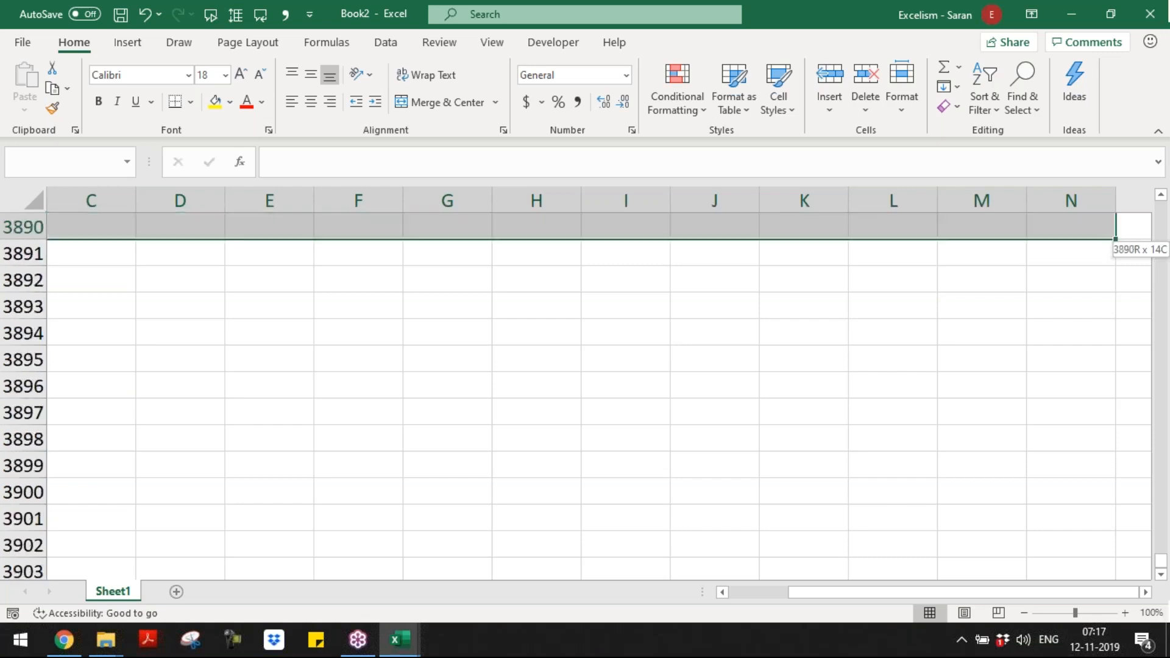
{"action": "key", "text": "shift+Page_Down"}
{"action": "key", "text": "shift+Page_Down"}
{"action": "key", "text": "shift+Page_Down"}
{"action": "key", "text": "shift+Page_Down"}
{"action": "key", "text": "shift+Page_Down"}
{"action": "key", "text": "shift+Page_Down"}
{"action": "key", "text": "shift+Page_Down"}
{"action": "key", "text": "shift+Page_Down"}
{"action": "key", "text": "shift+Page_Down"}
{"action": "key", "text": "shift+Page_Down"}
{"action": "key", "text": "shift+Page_Down"}
{"action": "key", "text": "shift+Page_Down"}
{"action": "key", "text": "shift+Page_Down"}
{"action": "key", "text": "shift+Page_Down"}
{"action": "key", "text": "shift+Page_Down"}
{"action": "key", "text": "shift+Page_Down"}
{"action": "key", "text": "shift+Page_Down"}
{"action": "key", "text": "shift+Page_Down"}
{"action": "key", "text": "shift+Page_Down"}
{"action": "key", "text": "shift+Page_Down"}
Step: Go to cell N100000 and select the whole block from there back to A1, with A1 as the active cell
{"action": "left_click", "coordinate": [71, 169]}
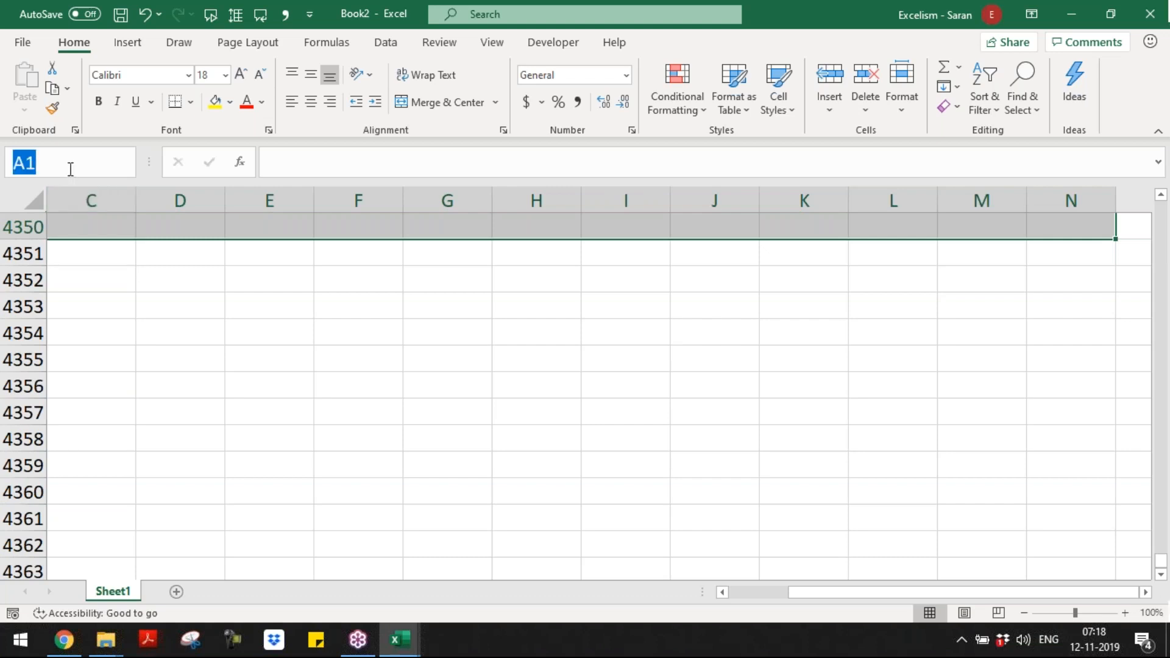
{"action": "type", "text": "N10000"}
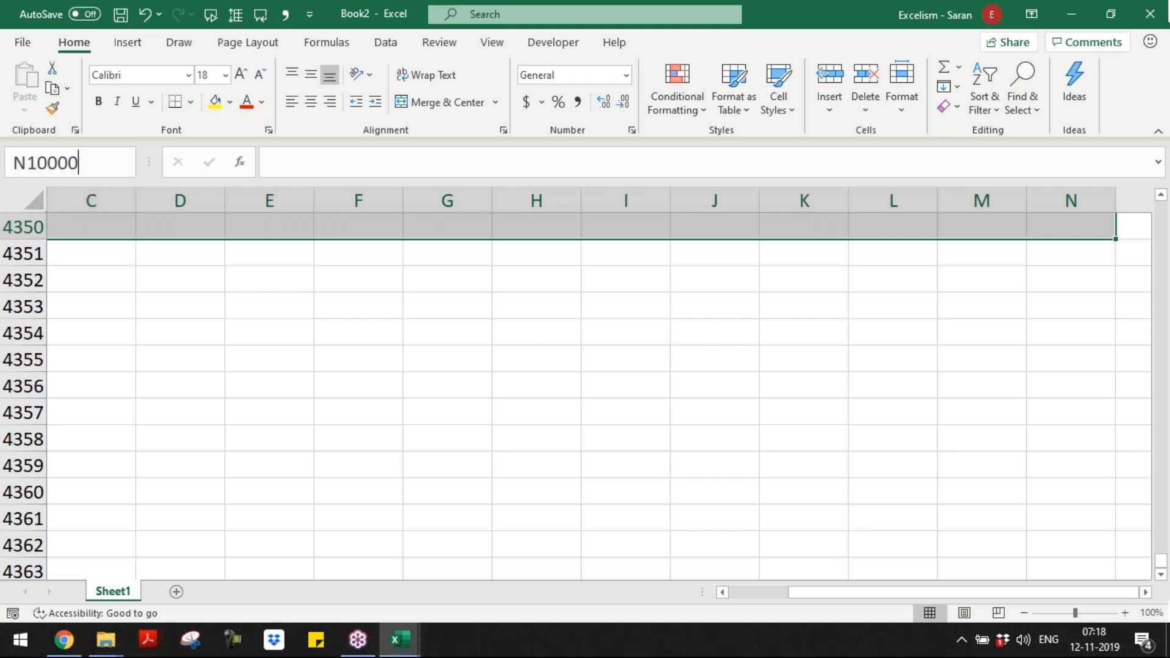
{"action": "type", "text": "0"}
{"action": "key", "text": "Return"}
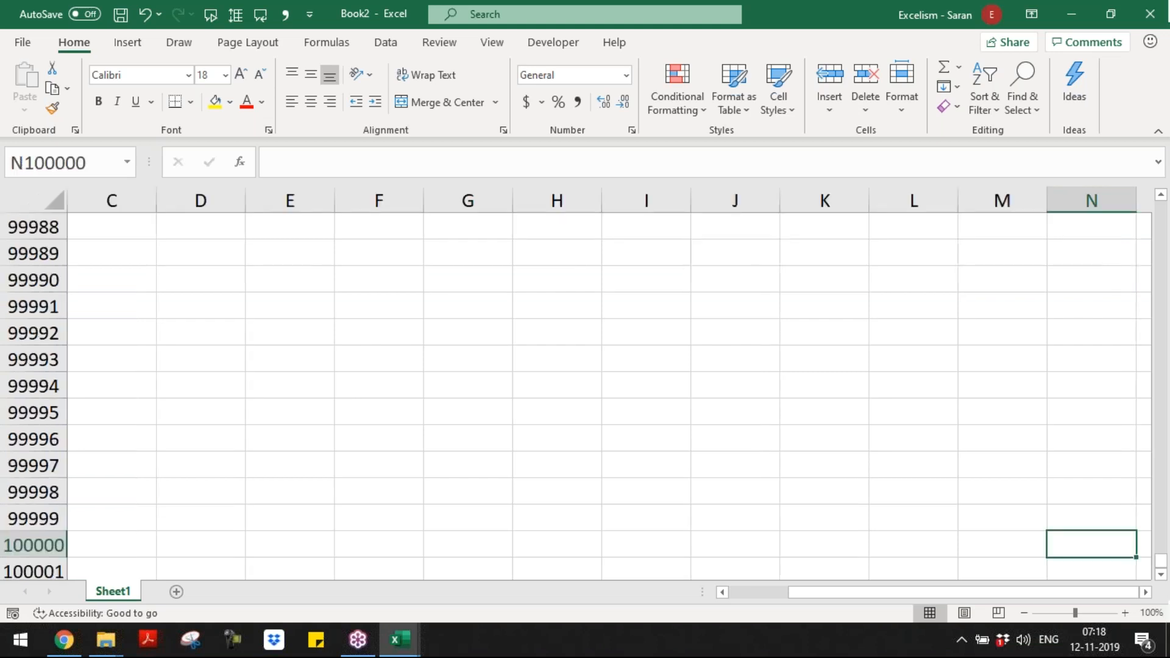
{"action": "key", "text": "ctrl+shift+Left"}
{"action": "key", "text": "ctrl+shift+Up"}
{"action": "key", "text": "Return"}
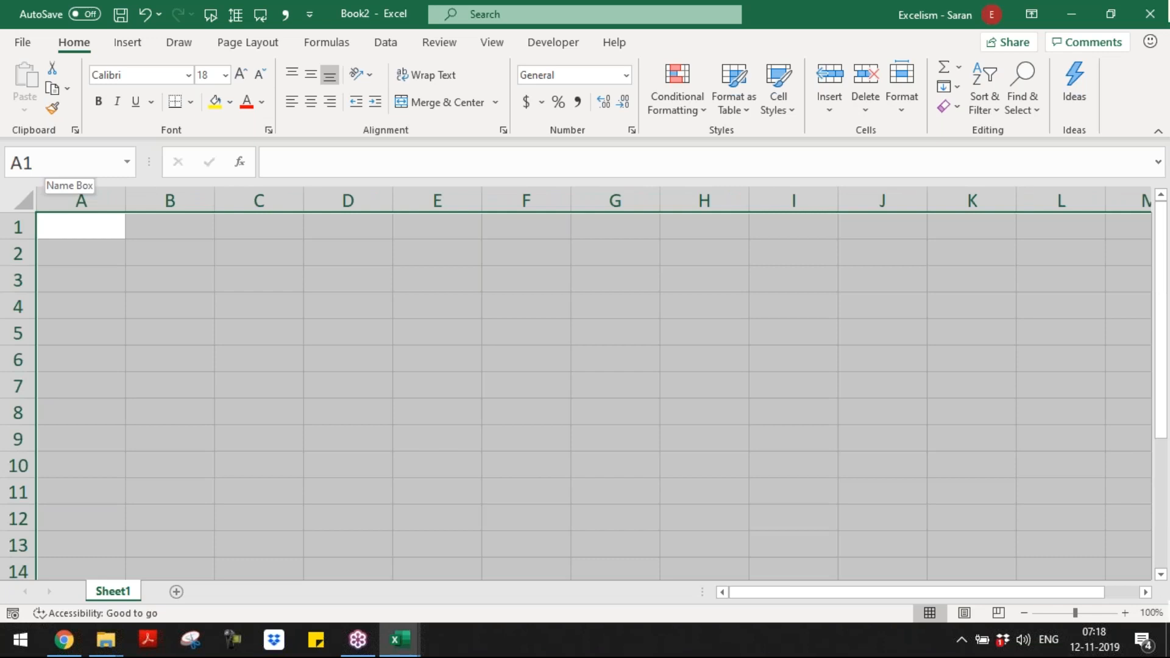
Step: Fill every cell of the selected block A1:N100000 with the formula =RANDBETWEEN(100,10000)
{"action": "type", "text": "1"}
{"action": "type", "text": "5454"}
{"action": "key", "text": "BackSpace"}
{"action": "key", "text": "BackSpace"}
{"action": "key", "text": "BackSpace"}
{"action": "key", "text": "BackSpace"}
{"action": "key", "text": "BackSpace"}
{"action": "type", "text": "=ra"}
{"action": "key", "text": "Down"}
{"action": "key", "text": "Down"}
{"action": "key", "text": "Down"}
{"action": "key", "text": "Tab"}
{"action": "type", "text": "100,"}
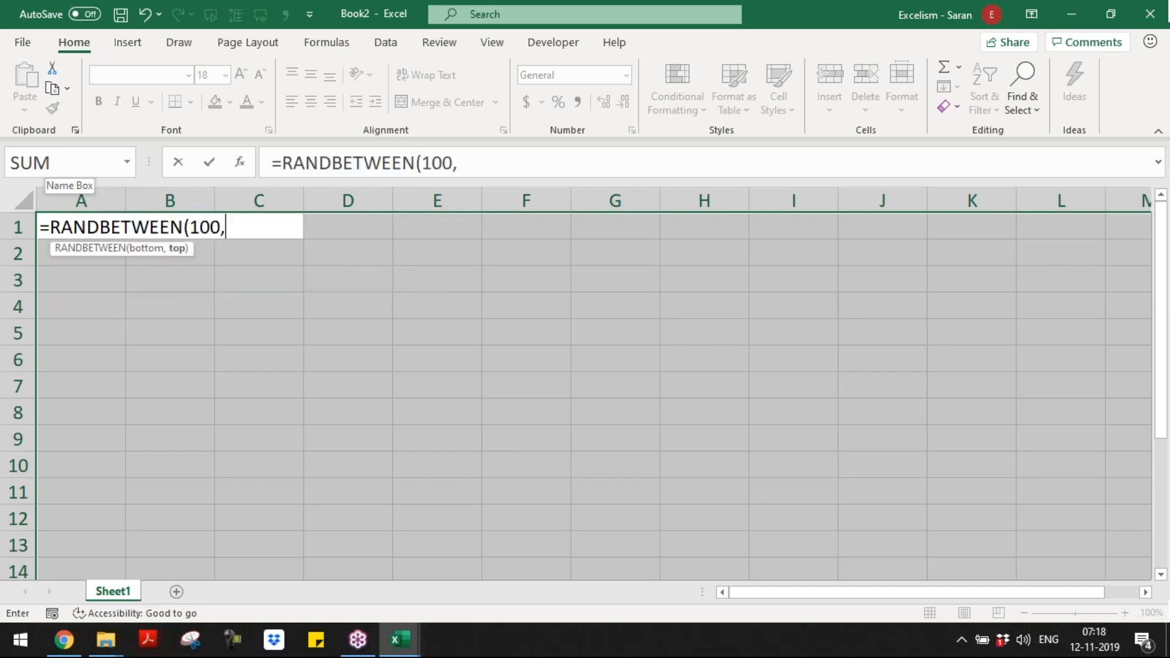
{"action": "type", "text": "10000)"}
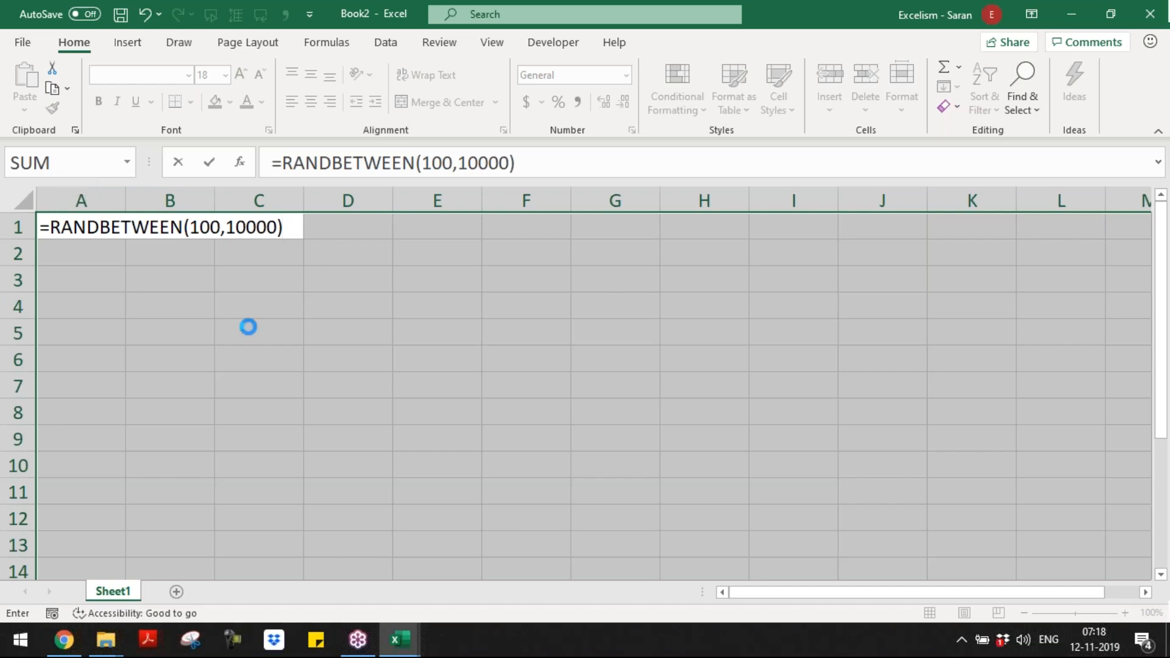
{"action": "key", "text": "ctrl+Return"}
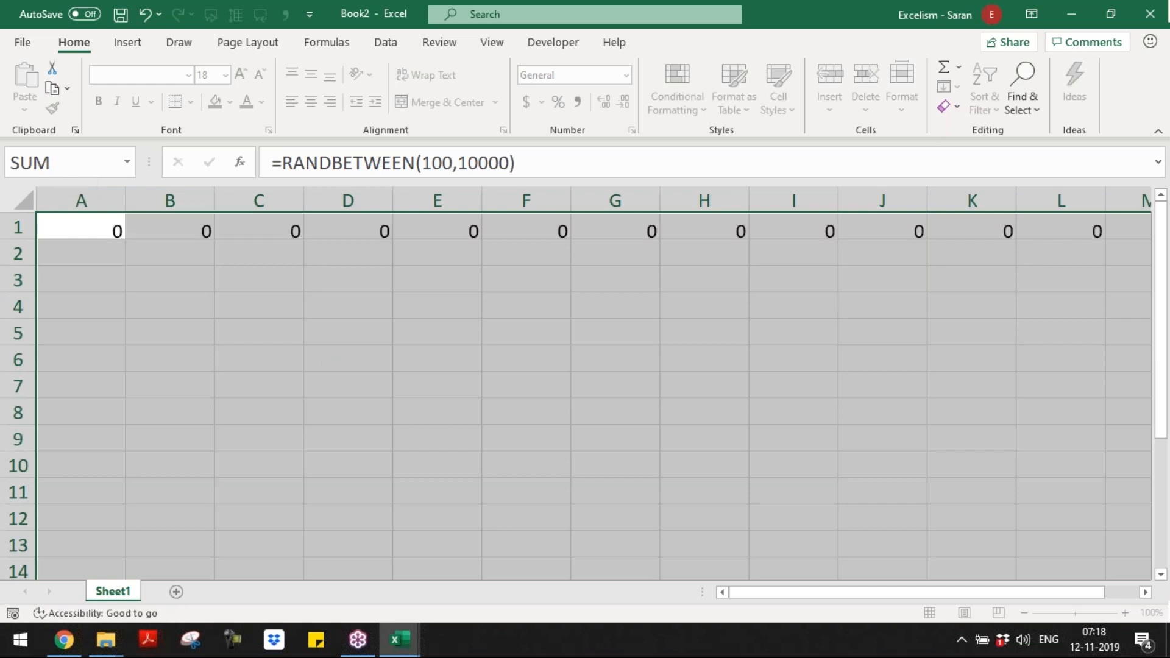
Step: Replace the random-number formulas in A1:N100000 with their static values
{"action": "key", "text": "ctrl+c"}
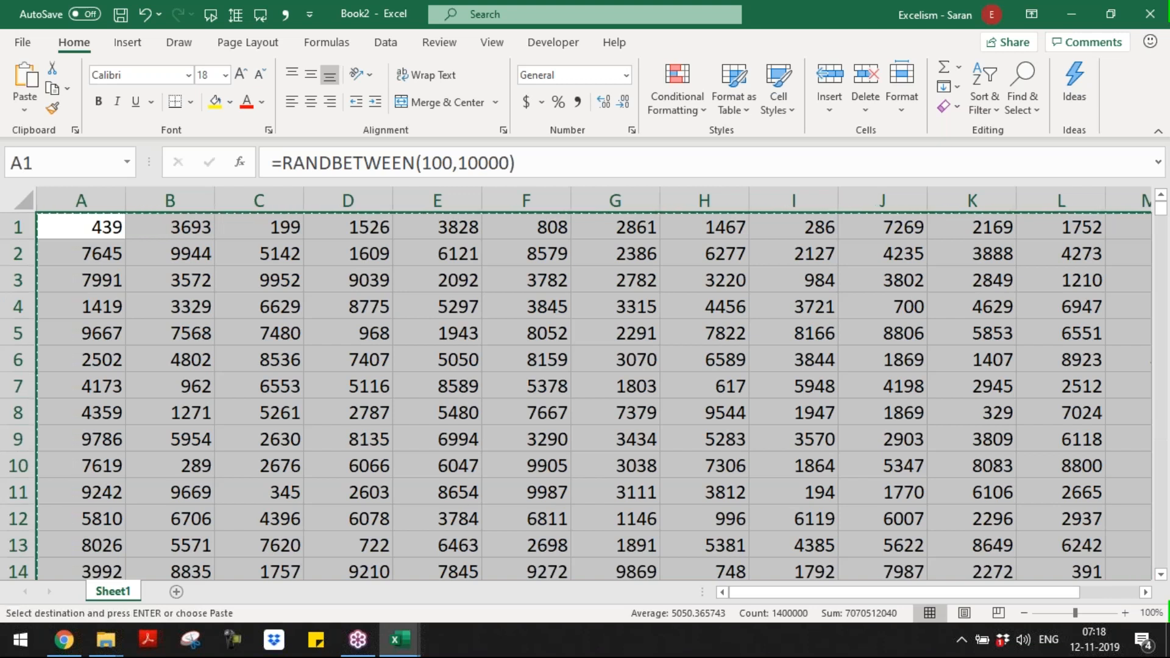
{"action": "key", "text": "shift+F10"}
{"action": "key", "text": "v"}
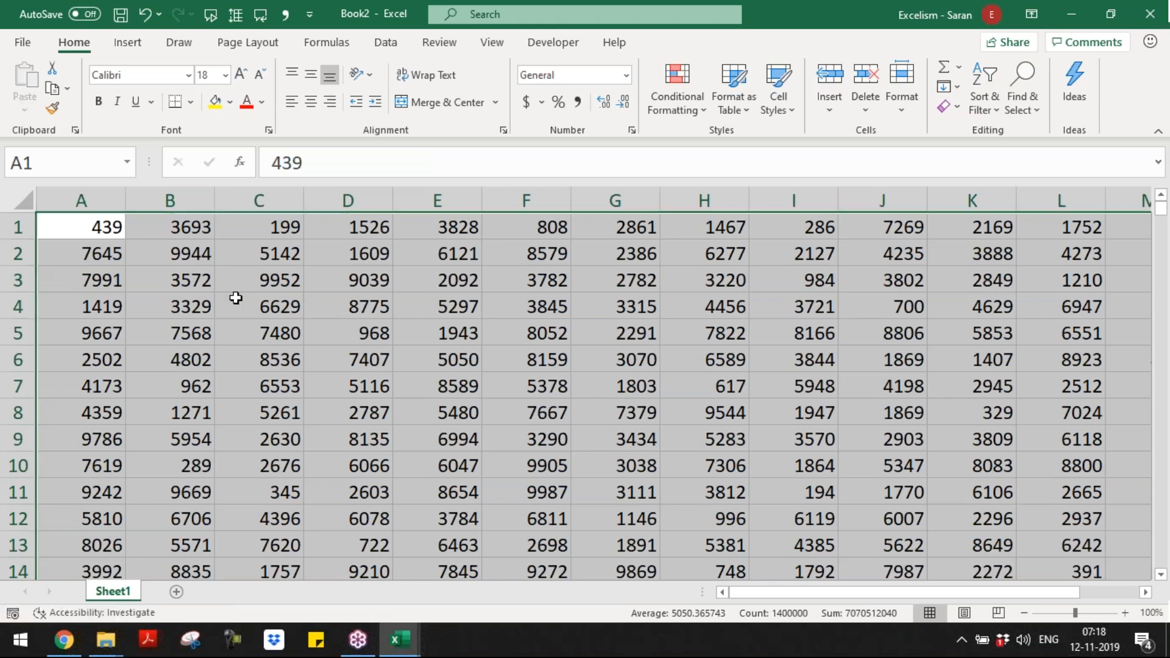
Step: Shade the whole selected number block with a light blue fill and return to cell A1
{"action": "left_click", "coordinate": [230, 101]}
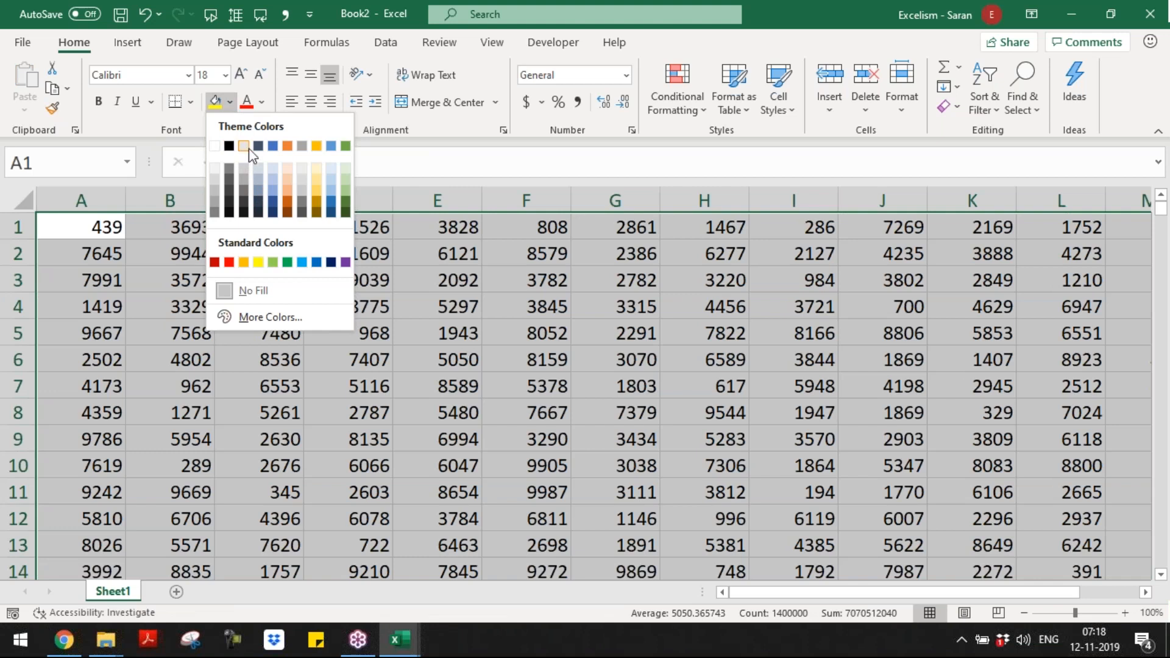
{"action": "left_click", "coordinate": [274, 177]}
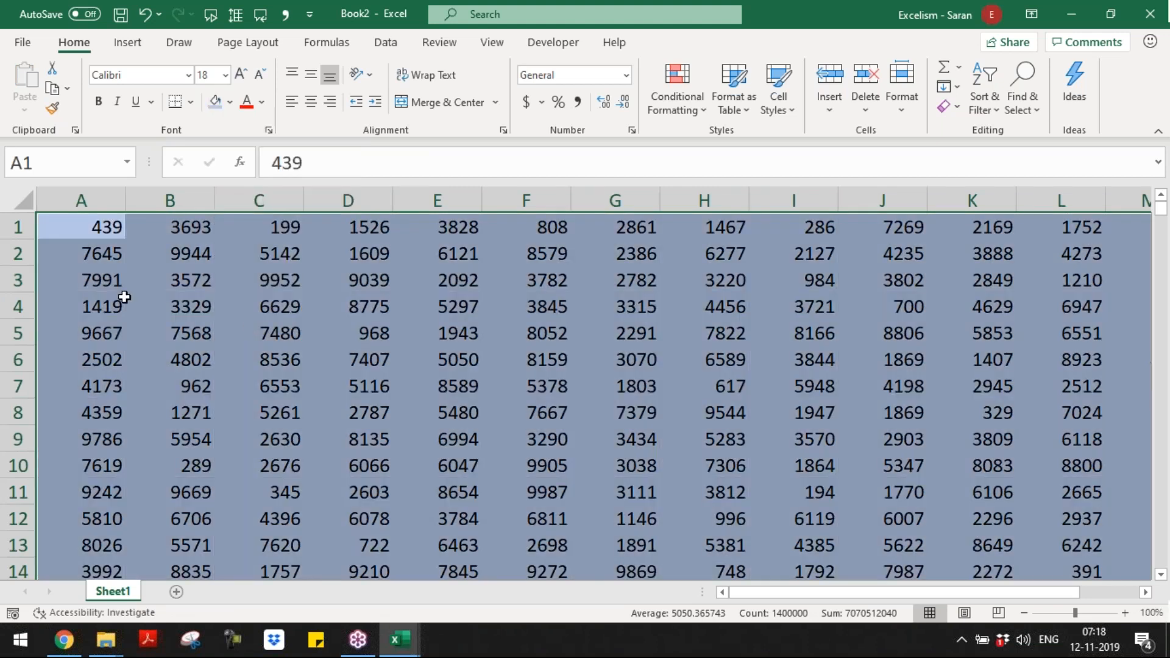
{"action": "left_click", "coordinate": [124, 297]}
{"action": "key", "text": "ctrl+Home"}
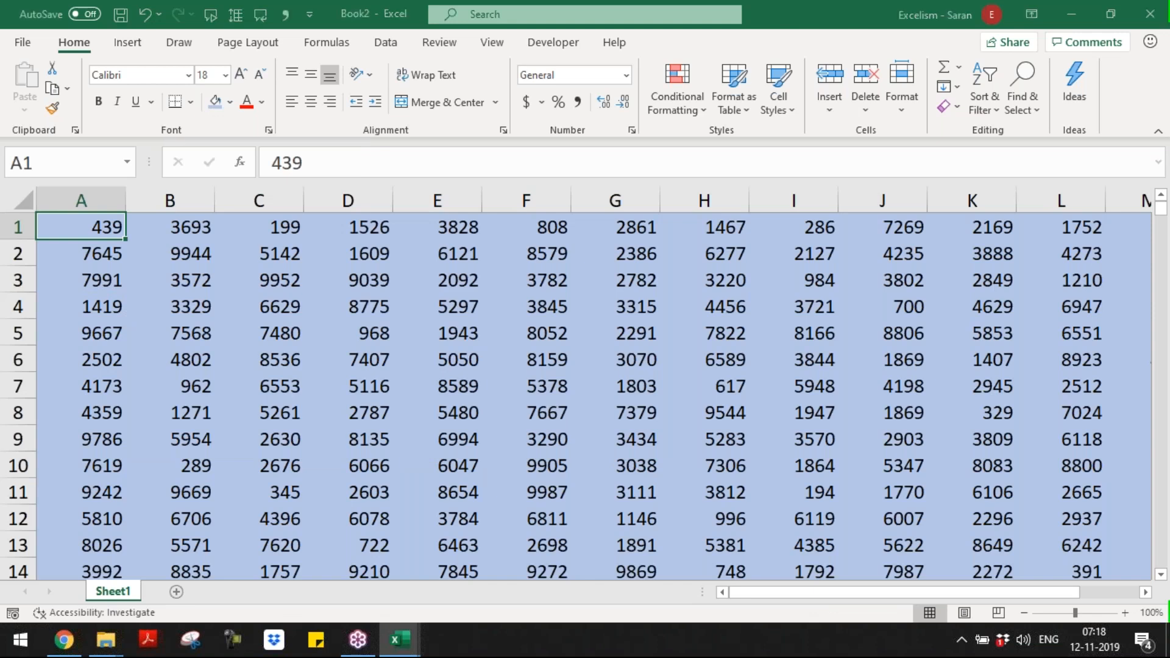
Step: Save the workbook as "Saving as XLSX format" of type Excel Workbook (*.xlsx) in the Batch 9 folder under Excelism - Online LIVE
{"action": "key", "text": "F12"}
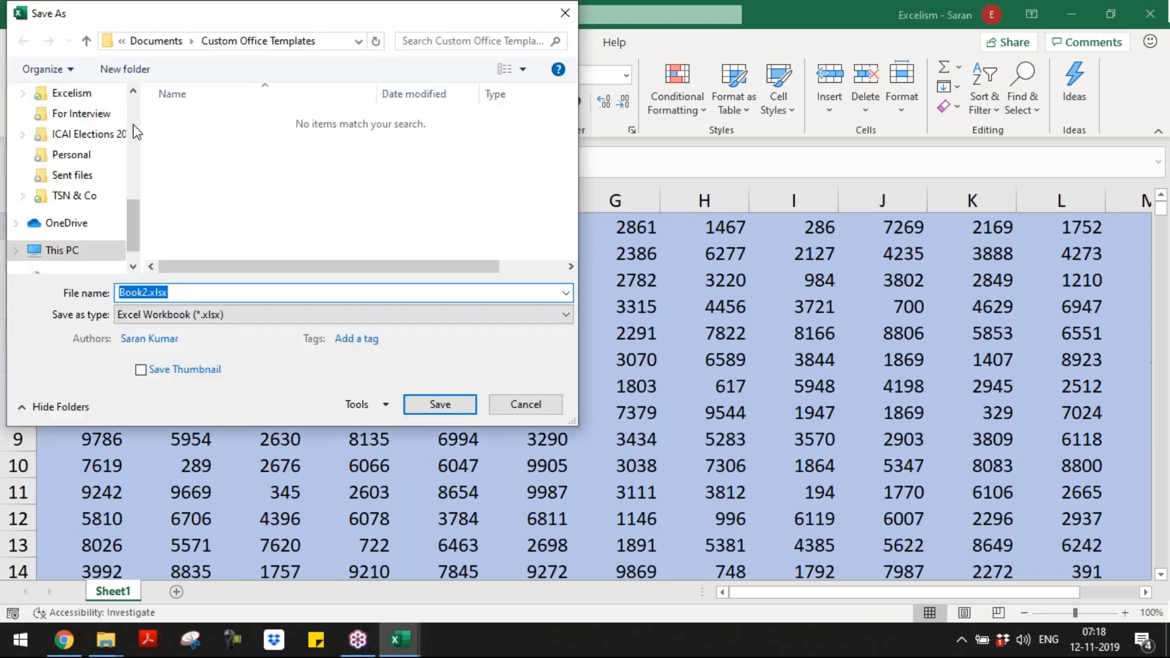
{"action": "scroll", "coordinate": [103, 140], "scroll_direction": "up", "scroll_amount": 3}
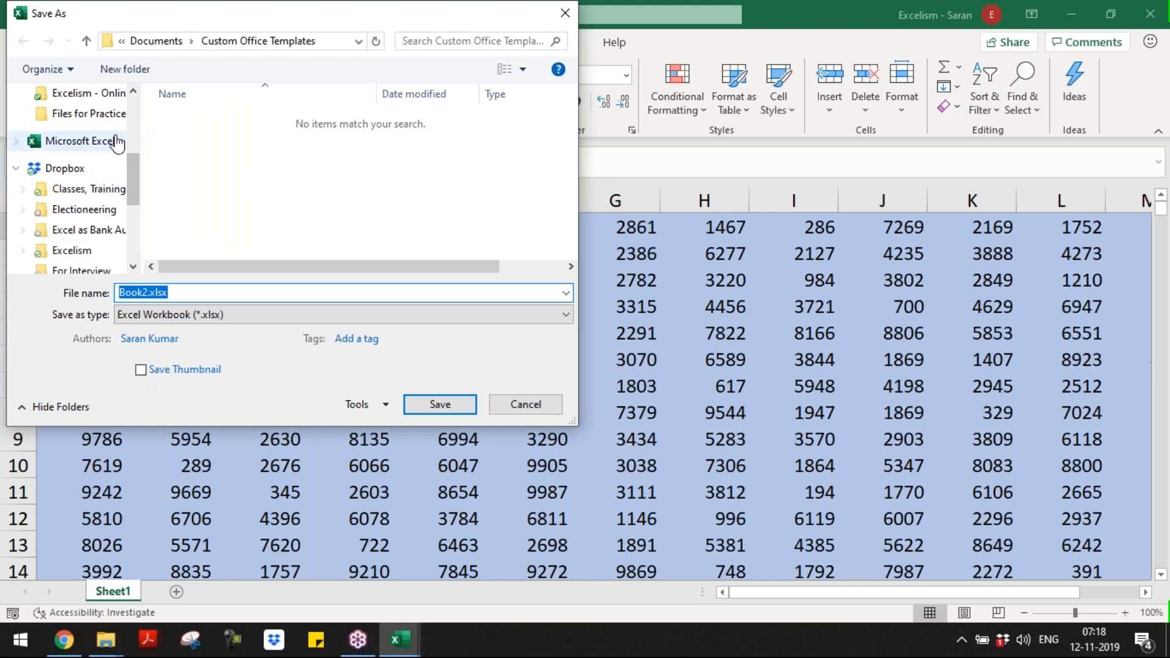
{"action": "left_click", "coordinate": [104, 96]}
{"action": "left_click", "coordinate": [226, 129]}
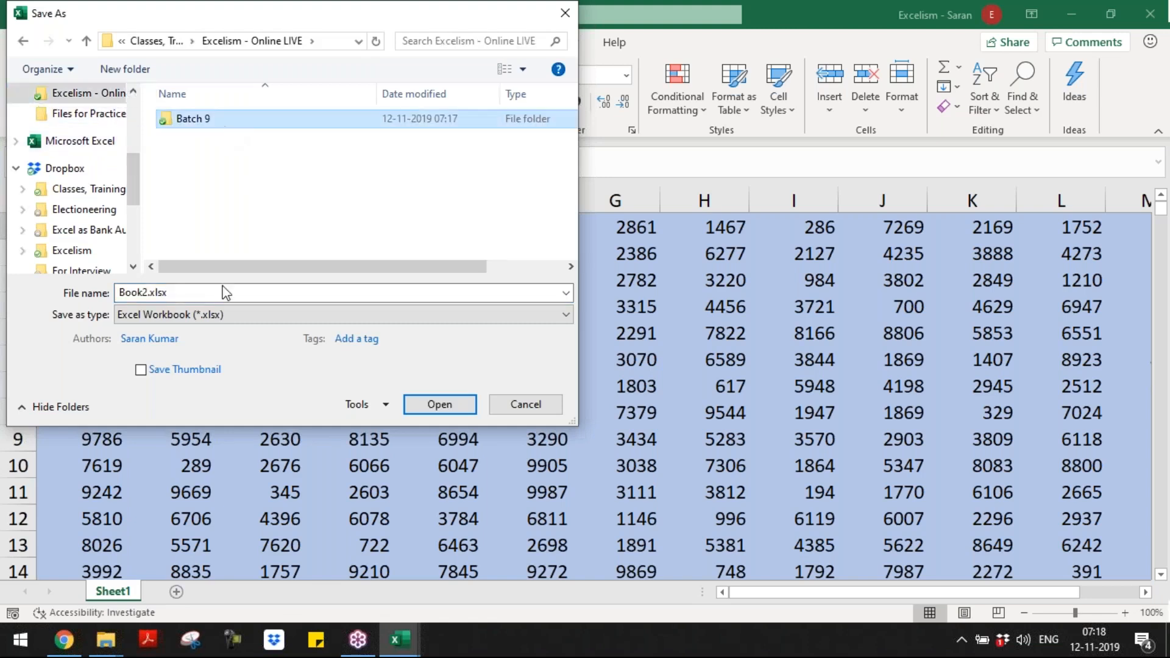
{"action": "key", "text": "Return"}
{"action": "type", "text": "Saving"}
{"action": "key", "text": "BackSpace"}
{"action": "key", "text": "BackSpace"}
{"action": "key", "text": "BackSpace"}
{"action": "key", "text": "BackSpace"}
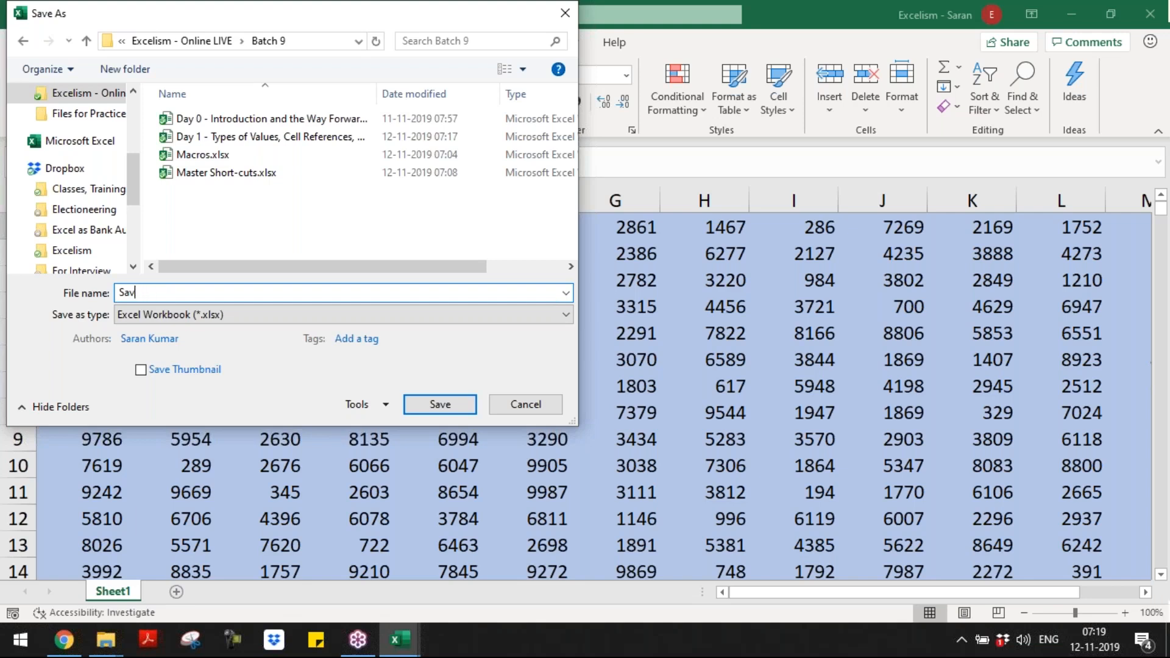
{"action": "type", "text": "ing as XLSX format"}
{"action": "key", "text": "Return"}
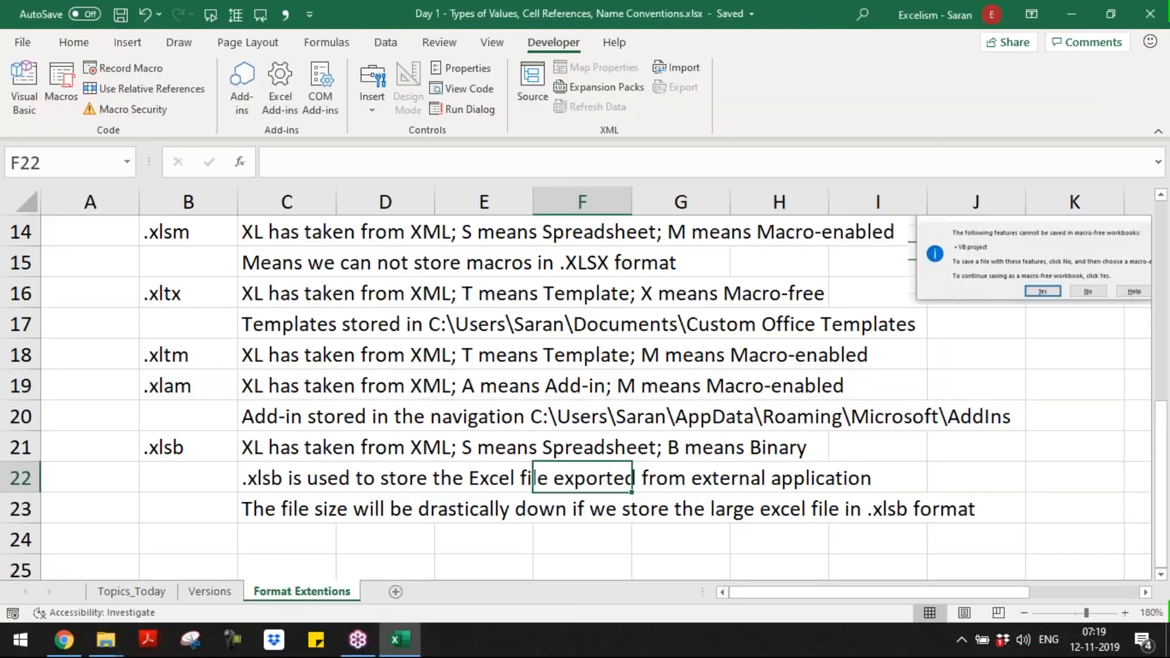
Step: Switch to the Batch 9 folder in File Explorer and select Saving as XLSX format.xlsx to check its size
{"action": "key", "text": "alt+Tab"}
{"action": "key", "text": "Tab"}
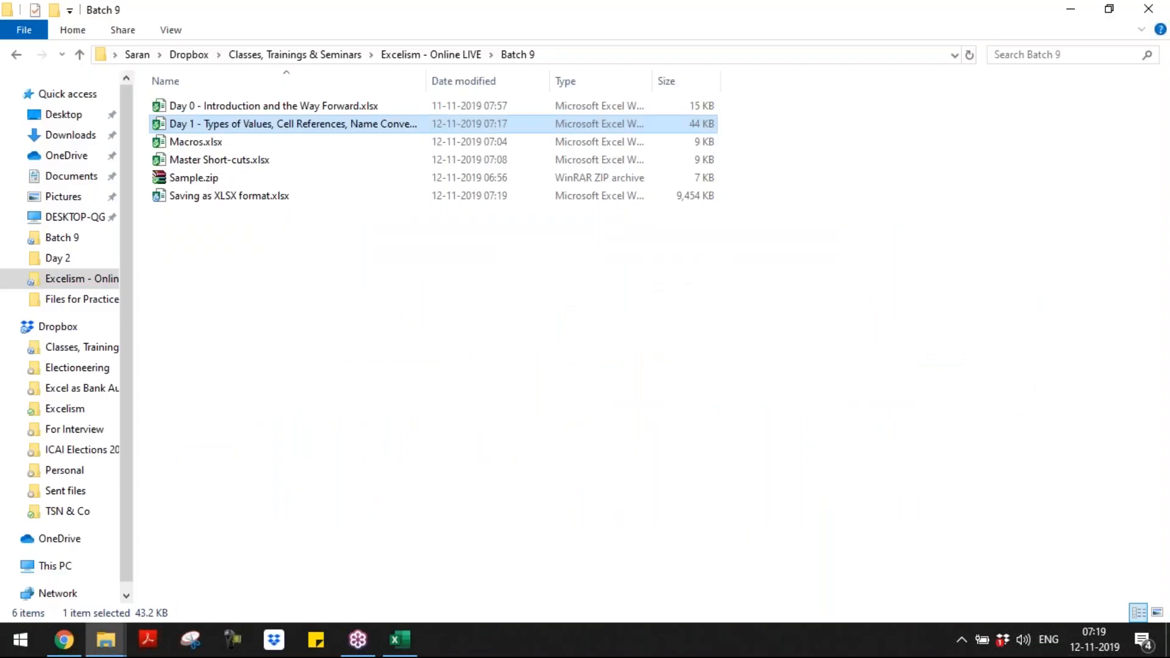
{"action": "left_click", "coordinate": [230, 196]}
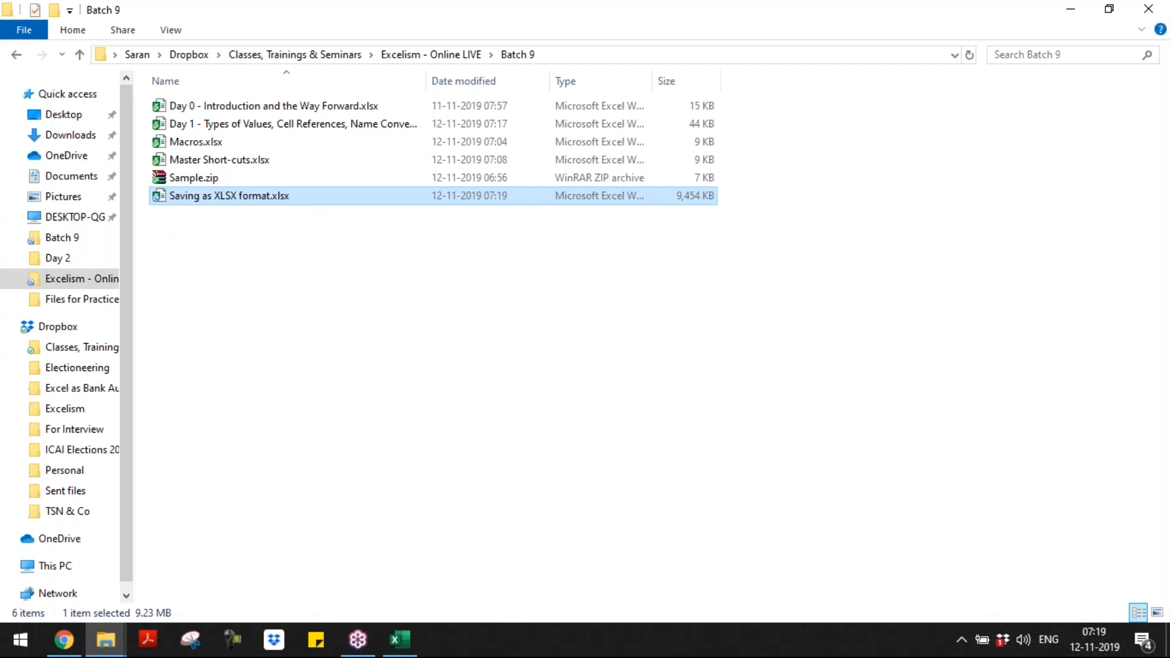
Step: Duplicate Saving as XLSX format.xlsx within the Batch 9 folder and select the copy
{"action": "key", "text": "ctrl+v"}
{"action": "key", "text": "Up"}
{"action": "key", "text": "Down"}
Step: Rename the copied workbook as "Saving as XLSX format.xlsb" and accept the change of file extension
{"action": "key", "text": "F2"}
{"action": "key", "text": "Home"}
{"action": "key", "text": "Right"}
{"action": "key", "text": "Right"}
{"action": "key", "text": "Right"}
{"action": "key", "text": "Right"}
{"action": "key", "text": "Right"}
{"action": "key", "text": "Right"}
{"action": "key", "text": "Right"}
{"action": "key", "text": "Right"}
{"action": "key", "text": "Right"}
{"action": "key", "text": "Right"}
{"action": "key", "text": "Right"}
{"action": "key", "text": "Right"}
{"action": "key", "text": "Right"}
{"action": "key", "text": "Right"}
{"action": "key", "text": "shift+Right"}
{"action": "key", "text": "shift+Right"}
{"action": "key", "text": "shift+Right"}
{"action": "key", "text": "shift+Right"}
{"action": "key", "text": "shift+Right"}
{"action": "key", "text": "shift+Right"}
{"action": "key", "text": "shift+Right"}
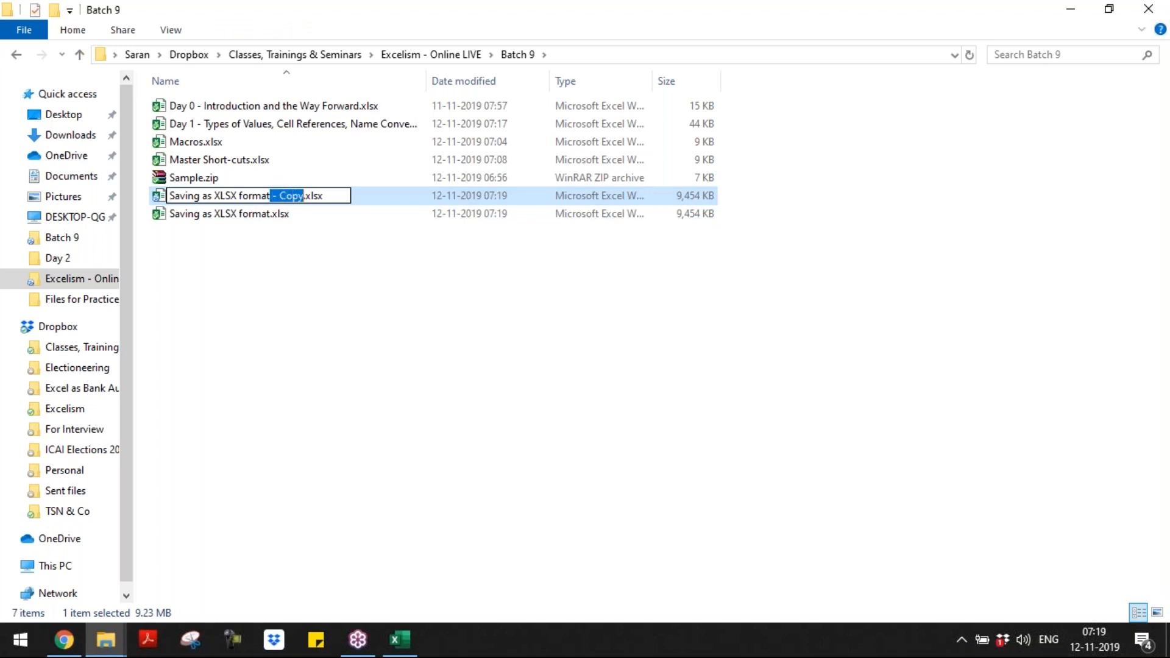
{"action": "key", "text": "Delete"}
{"action": "key", "text": "End"}
{"action": "key", "text": "shift+Left"}
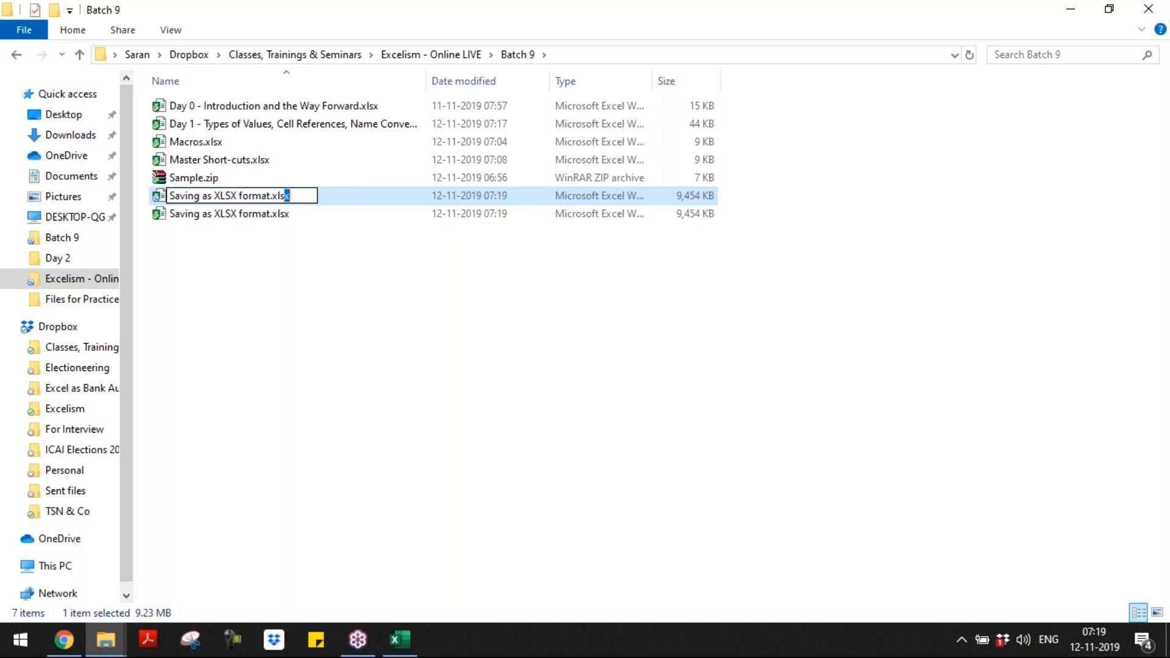
{"action": "type", "text": "b"}
{"action": "key", "text": "Return"}
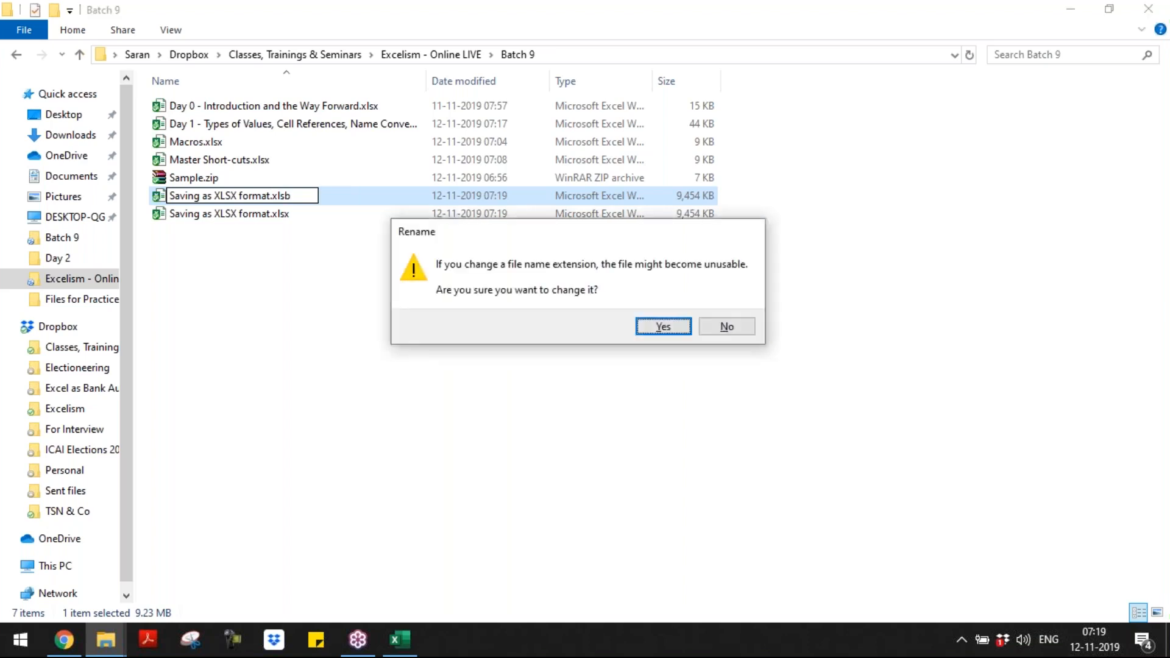
{"action": "key", "text": "Return"}
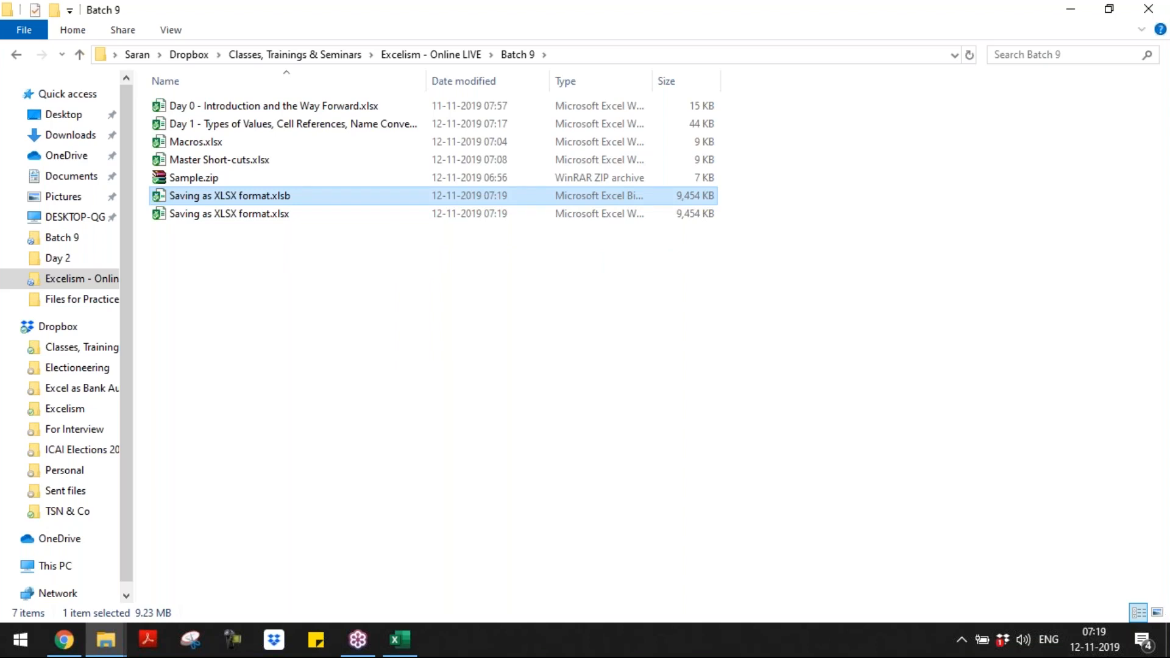
Step: Try to open the renamed Saving as XLSX format.xlsb in Excel
{"action": "key", "text": "Return"}
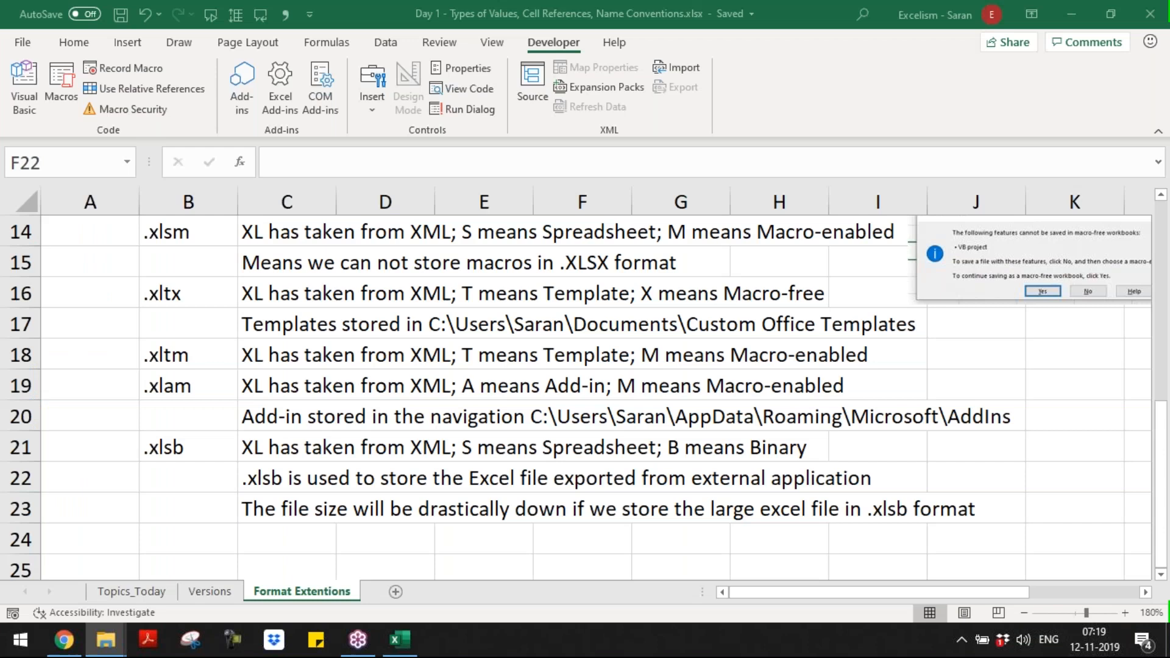
{"action": "left_click", "coordinate": [559, 364]}
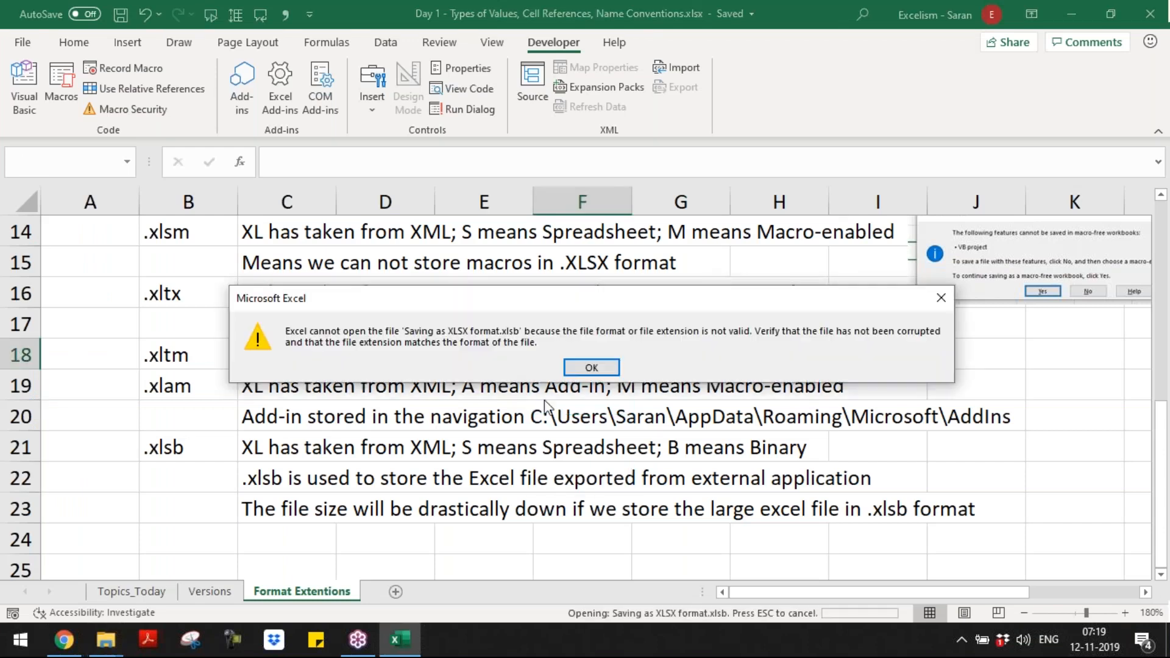
{"action": "left_click", "coordinate": [581, 369]}
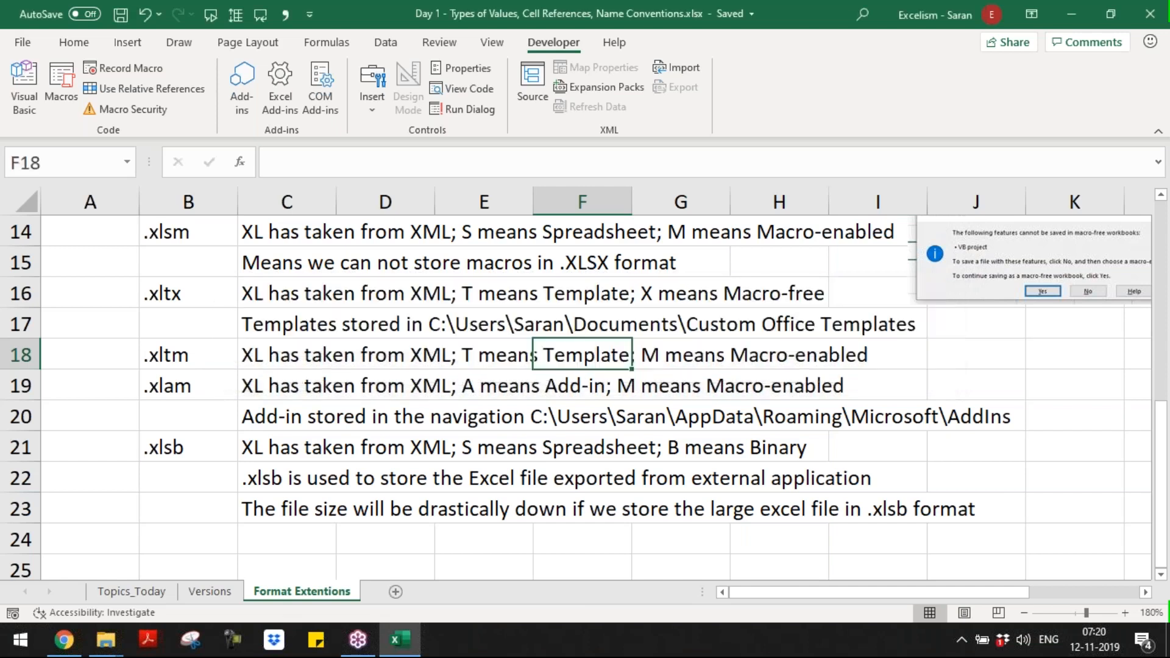
{"action": "left_click", "coordinate": [318, 311]}
Step: Return to the Batch 9 folder in File Explorer and delete the renamed Saving as XLSX format.xlsb
{"action": "key", "text": "alt+Tab"}
{"action": "key", "text": "Down"}
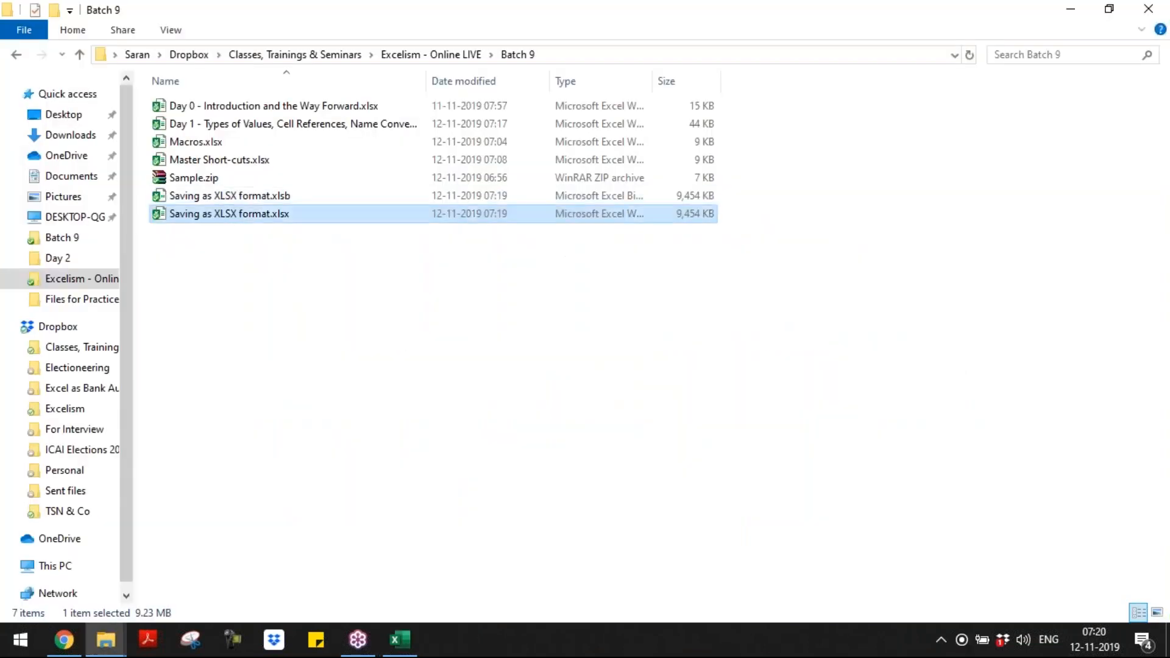
{"action": "key", "text": "Up"}
{"action": "key", "text": "Down"}
{"action": "key", "text": "Up"}
{"action": "key", "text": "Delete"}
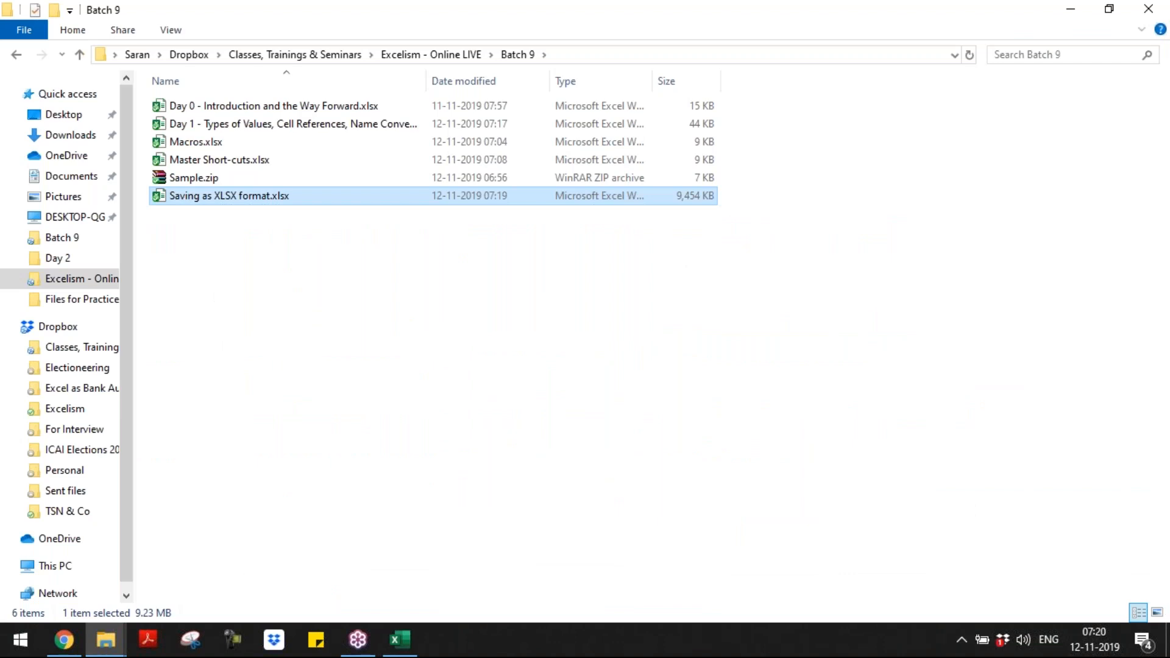
Step: Switch to the open Excel workbook Saving as XLSX format.xlsx
{"action": "key", "text": "alt+Tab"}
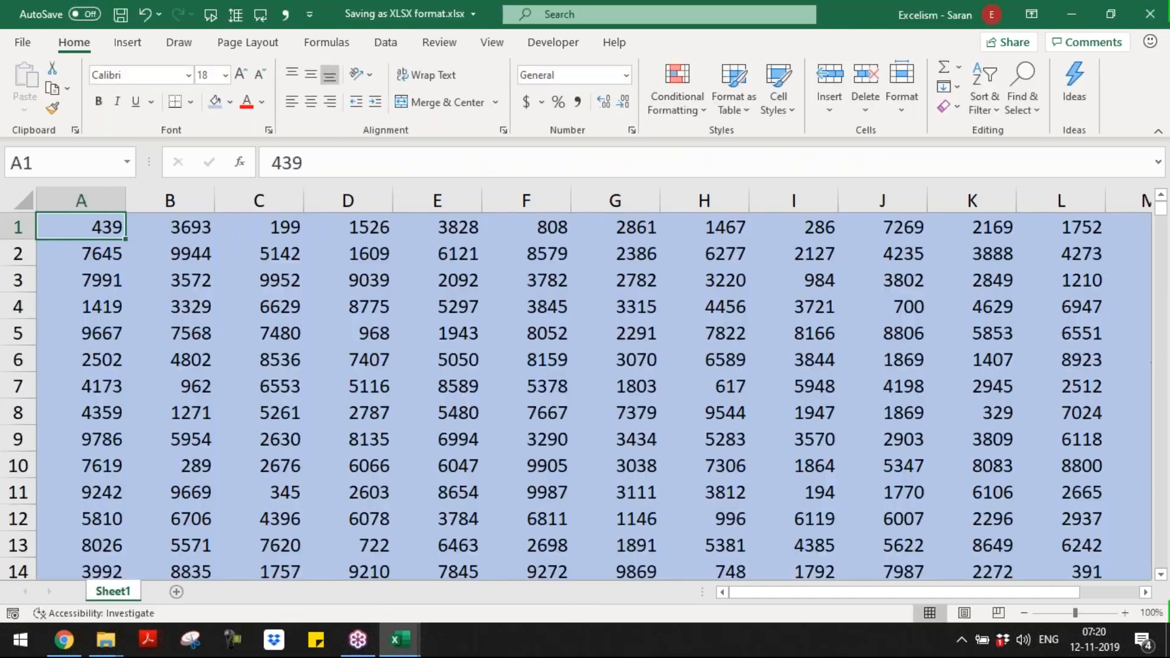
{"action": "key", "text": "XF86MonBrightnessUp"}
{"action": "key", "text": "alt+F4"}
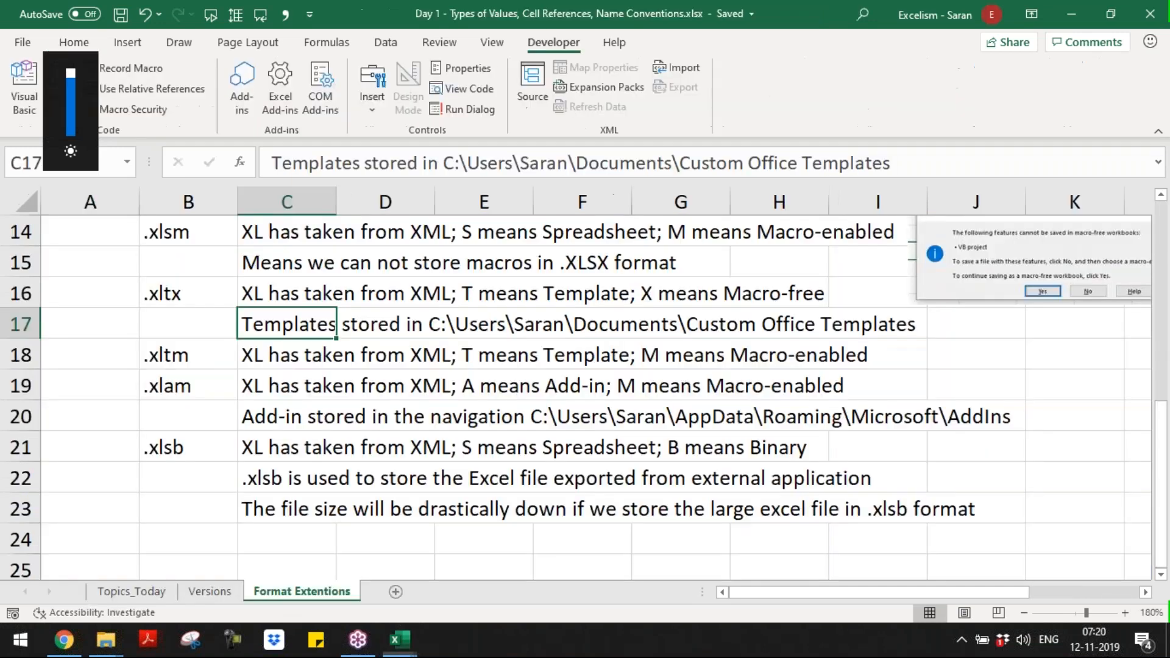
{"action": "key", "text": "alt+Tab"}
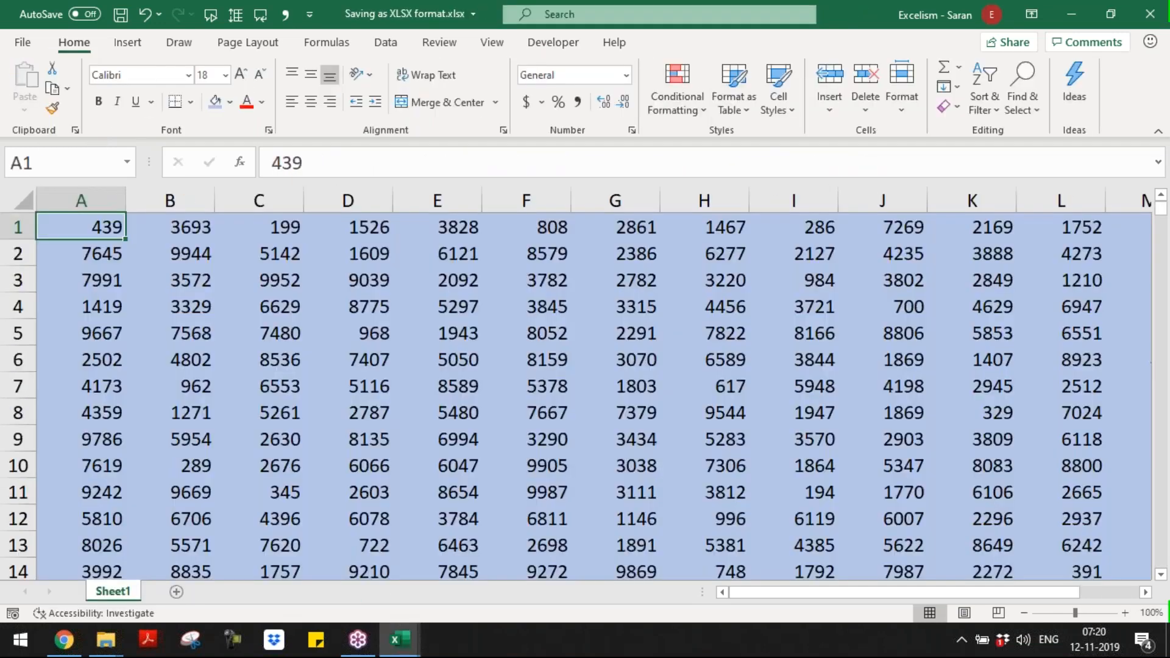
{"action": "key", "text": "super"}
{"action": "key", "text": "alt+Tab"}
{"action": "key", "text": "alt+shift+Tab"}
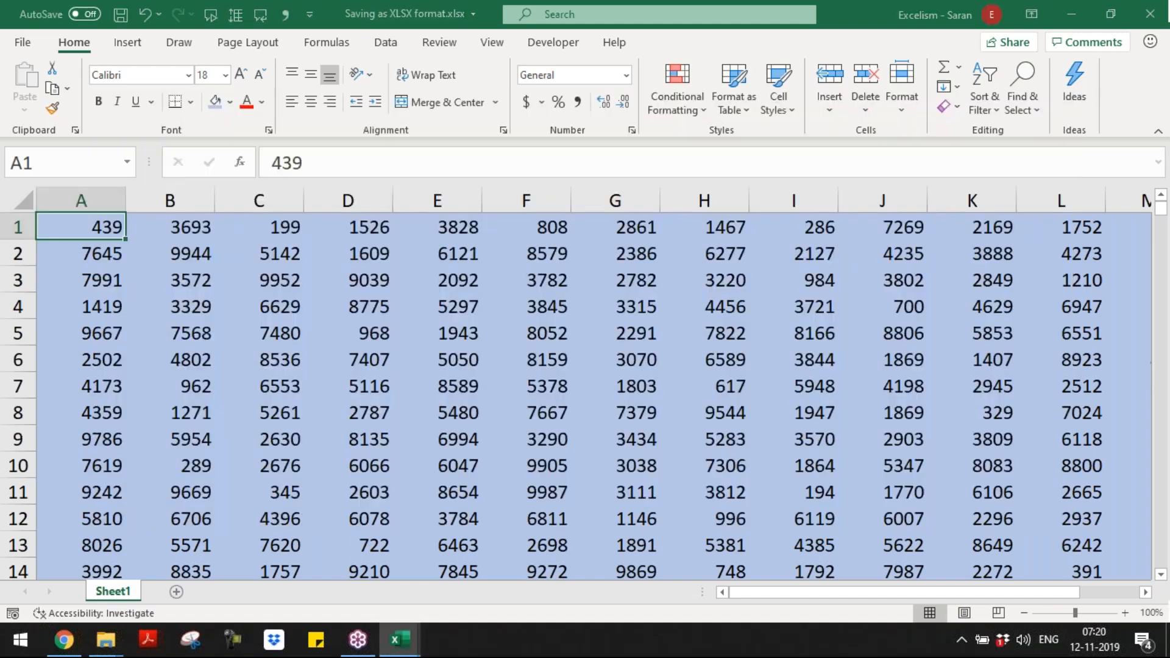
Step: Save the workbook under the same name as type Excel Binary Workbook (*.xlsb) in Batch 9 and close it
{"action": "key", "text": "F12"}
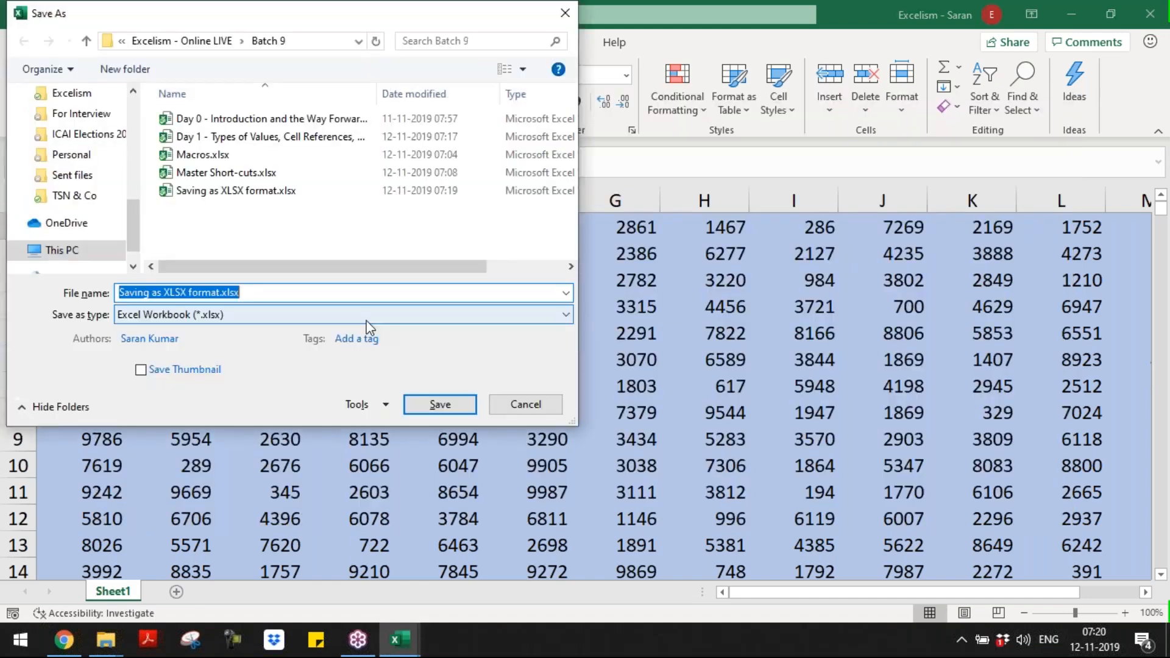
{"action": "left_click", "coordinate": [329, 318]}
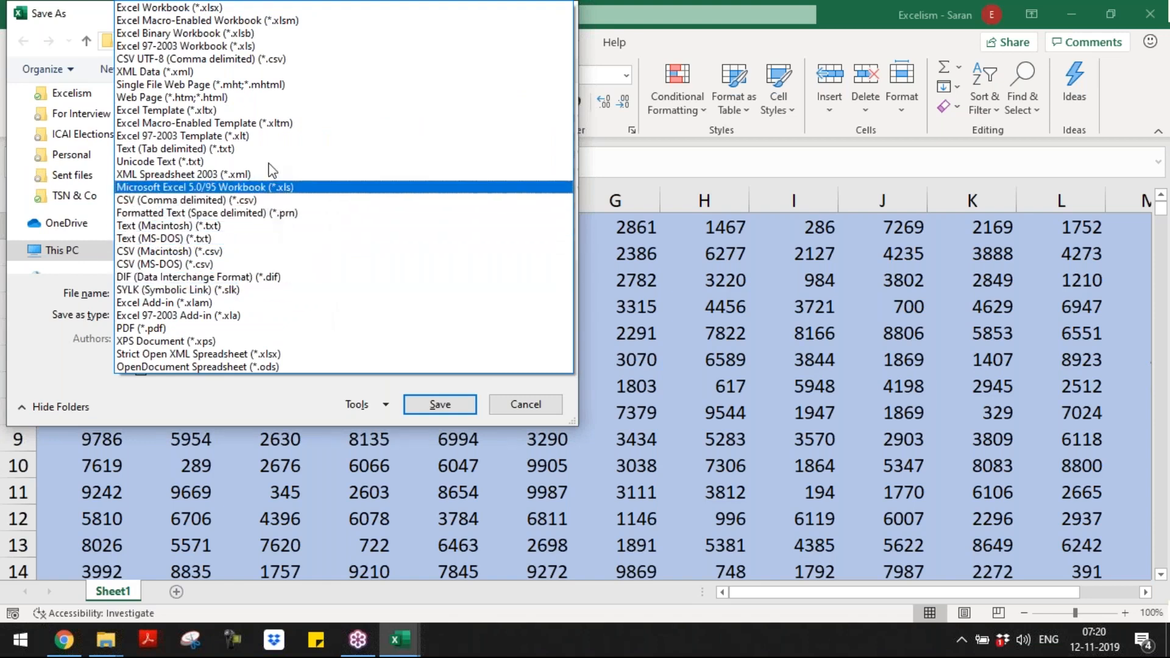
{"action": "left_click", "coordinate": [245, 34]}
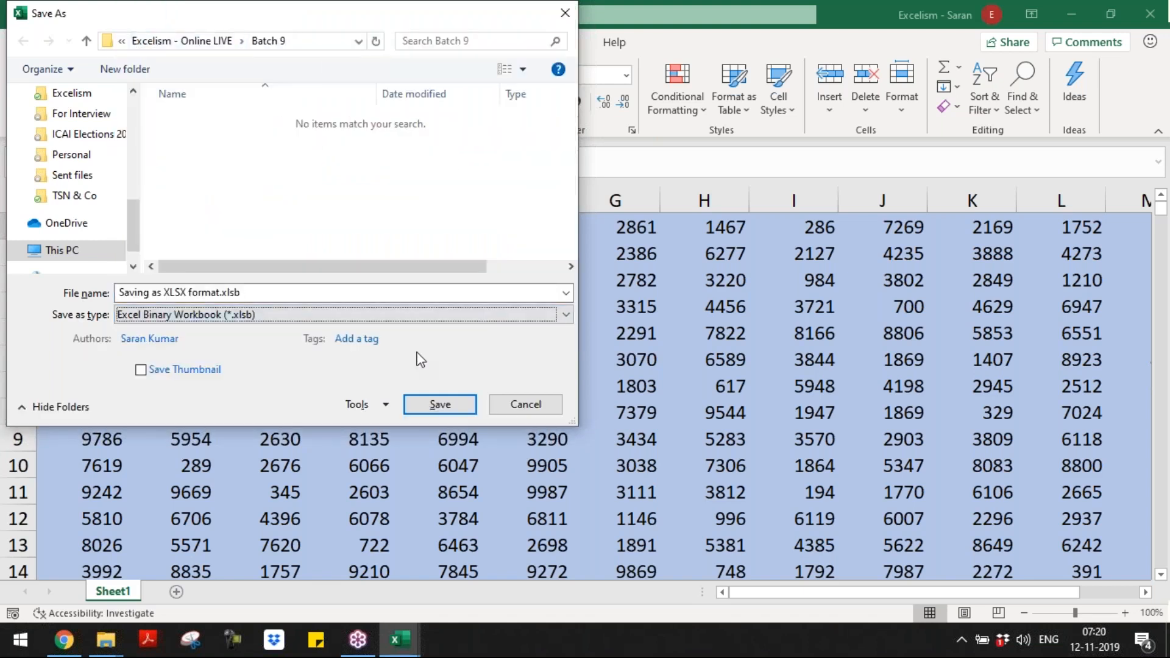
{"action": "left_click", "coordinate": [464, 406]}
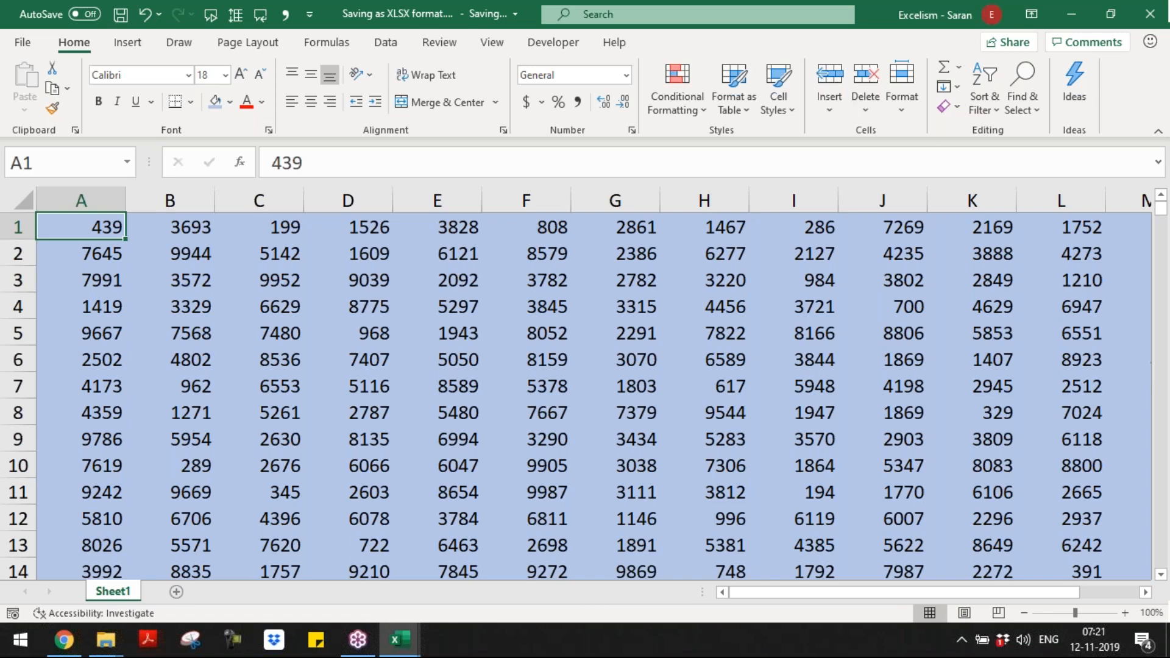
{"action": "left_click", "coordinate": [460, 309]}
{"action": "key", "text": "ctrl+w"}
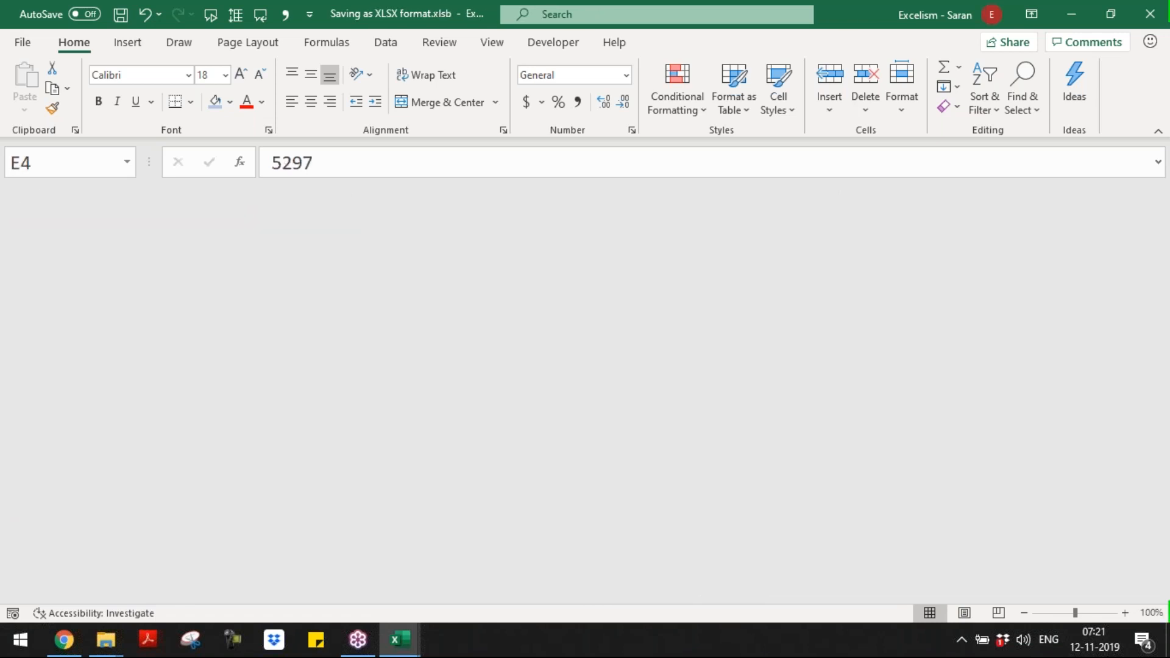
Step: Compare the sizes of Saving as XLSX format.xlsb and Saving as XLSX format.xlsx in File Explorer's Batch 9 folder
{"action": "key", "text": "alt+Tab"}
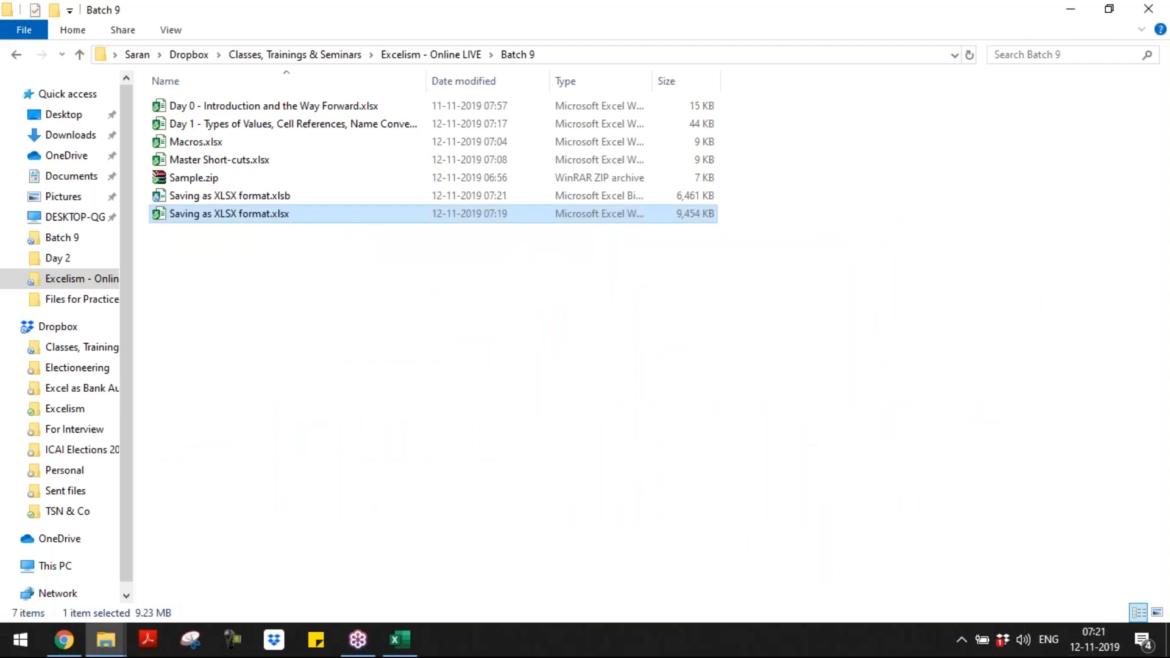
{"action": "key", "text": "Up"}
{"action": "key", "text": "Down"}
{"action": "key", "text": "Up"}
{"action": "key", "text": "Down"}
{"action": "key", "text": "Up"}
{"action": "key", "text": "Down"}
{"action": "key", "text": "Up"}
{"action": "key", "text": "Down"}
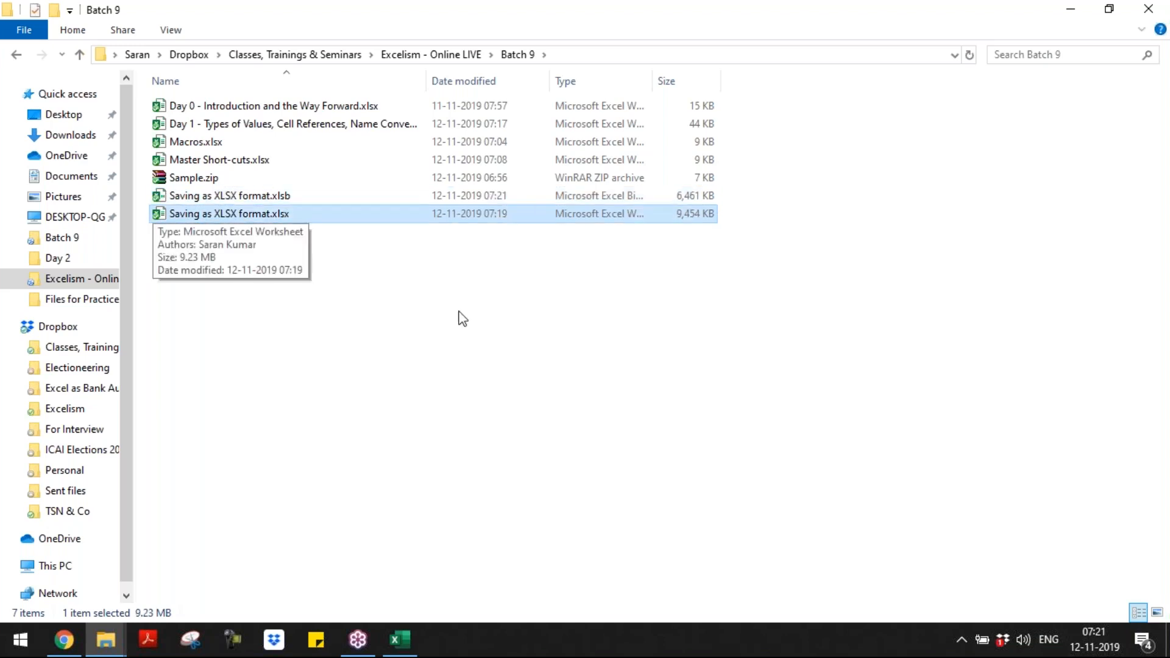
Step: Capture a rectangular snip of the Saving as XLSX format.xlsb and .xlsx rows, including their sizes, with Snipping Tool
{"action": "left_click", "coordinate": [435, 371]}
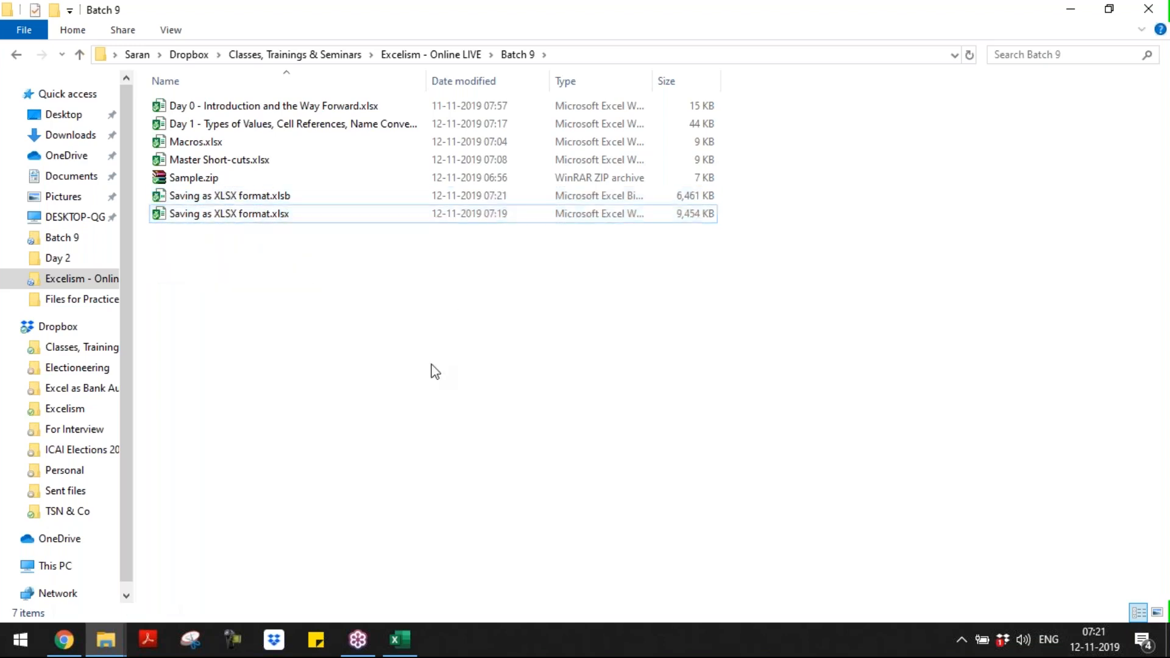
{"action": "left_click", "coordinate": [190, 639]}
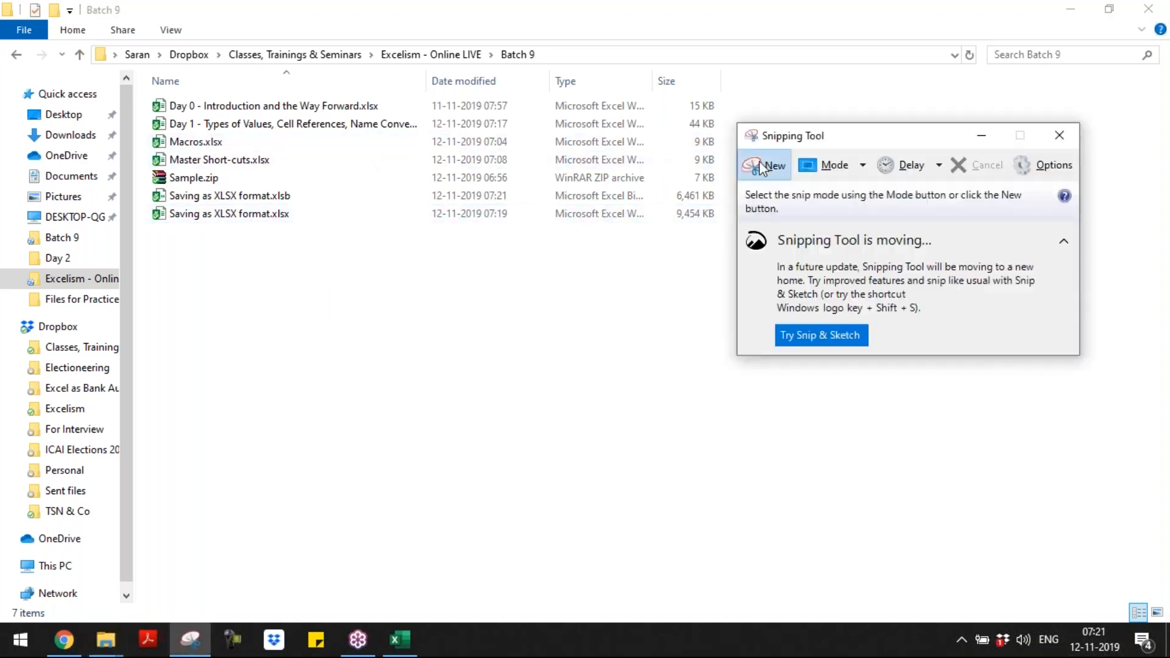
{"action": "left_click", "coordinate": [762, 166]}
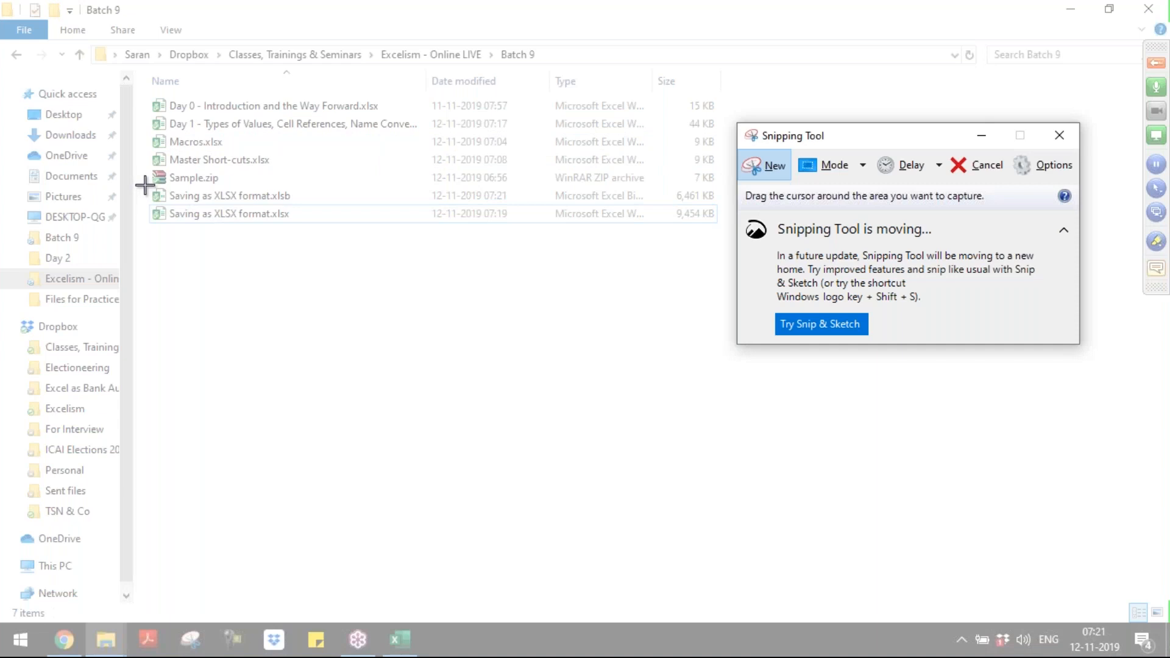
{"action": "left_click_drag", "start_coordinate": [145, 184], "coordinate": [724, 229]}
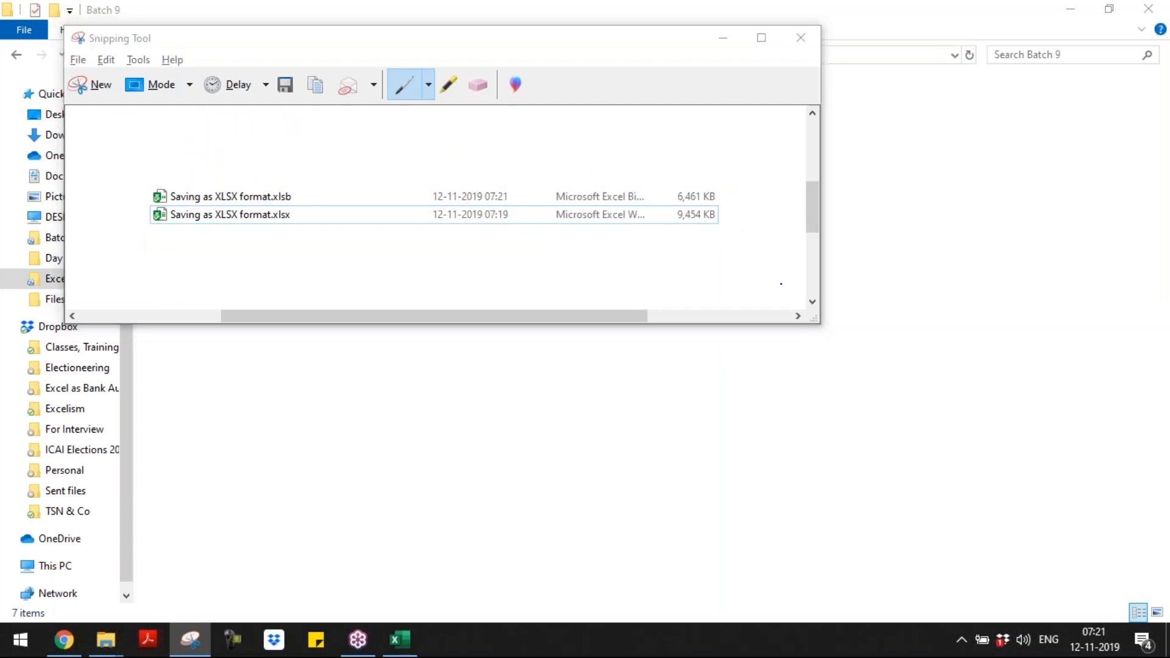
Step: Switch to the Day 1 workbook and paste the snip below the file-size note in row 23 of Format Extentions
{"action": "key", "text": "alt+Tab"}
{"action": "key", "text": "alt+Tab"}
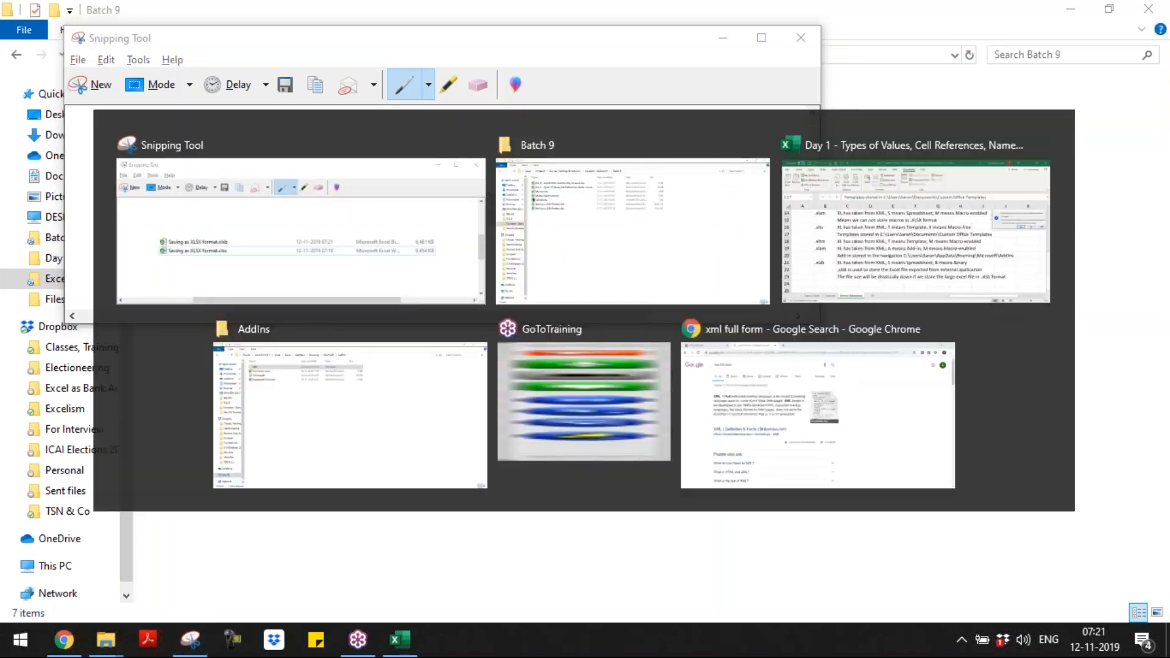
{"action": "key", "text": "ctrl+Down"}
{"action": "key", "text": "Down"}
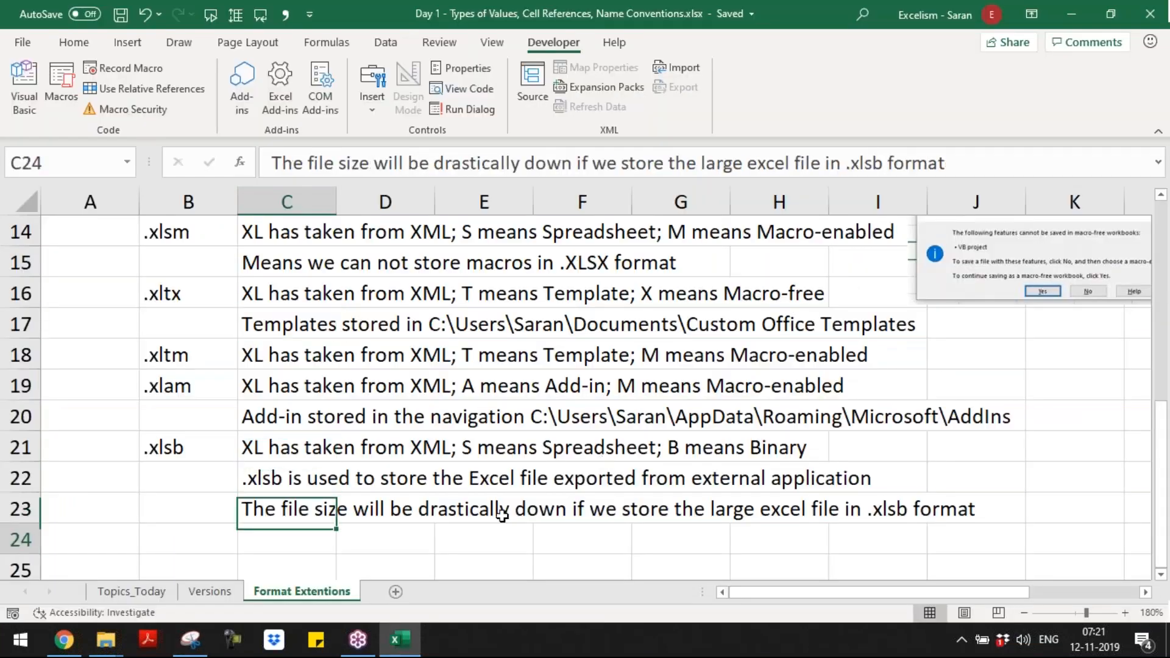
{"action": "key", "text": "Down"}
{"action": "key", "text": "Down"}
{"action": "key", "text": "Up"}
{"action": "key", "text": "ctrl+v"}
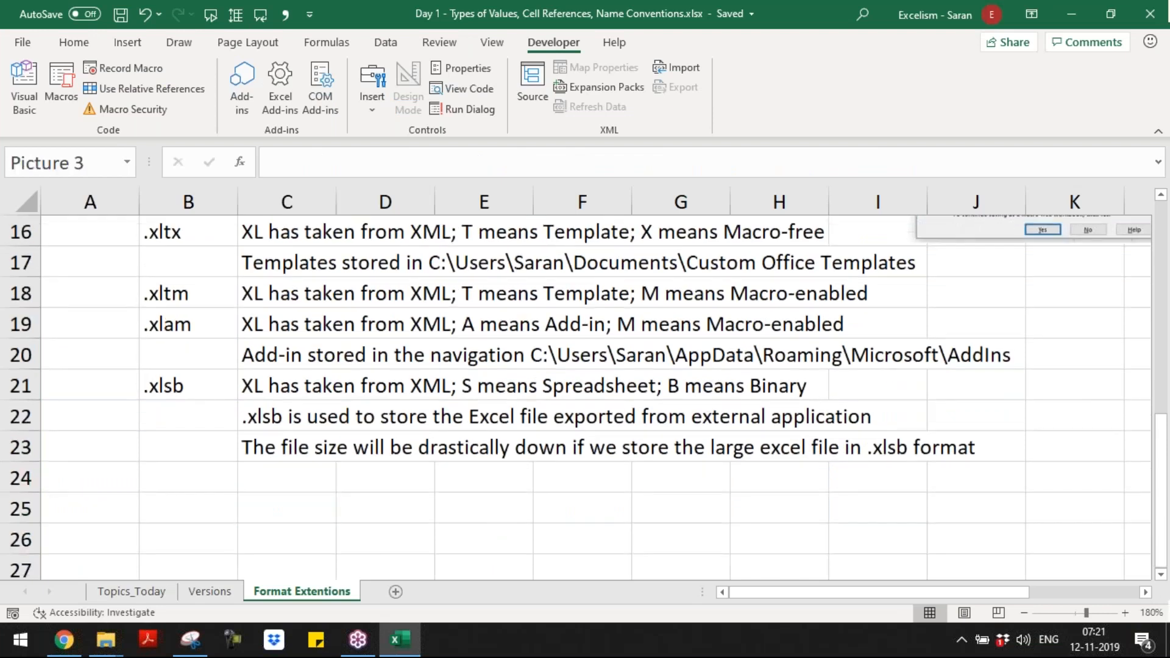
Step: Position the pasted screenshot over rows 24 to 26 and shrink it to end within column J
{"action": "mouse_move", "coordinate": [227, 486]}
{"action": "left_mouse_down"}
{"action": "mouse_move", "coordinate": [485, 533]}
{"action": "mouse_move", "coordinate": [282, 494]}
{"action": "mouse_move", "coordinate": [224, 520]}
{"action": "mouse_move", "coordinate": [222, 503]}
{"action": "left_mouse_up"}
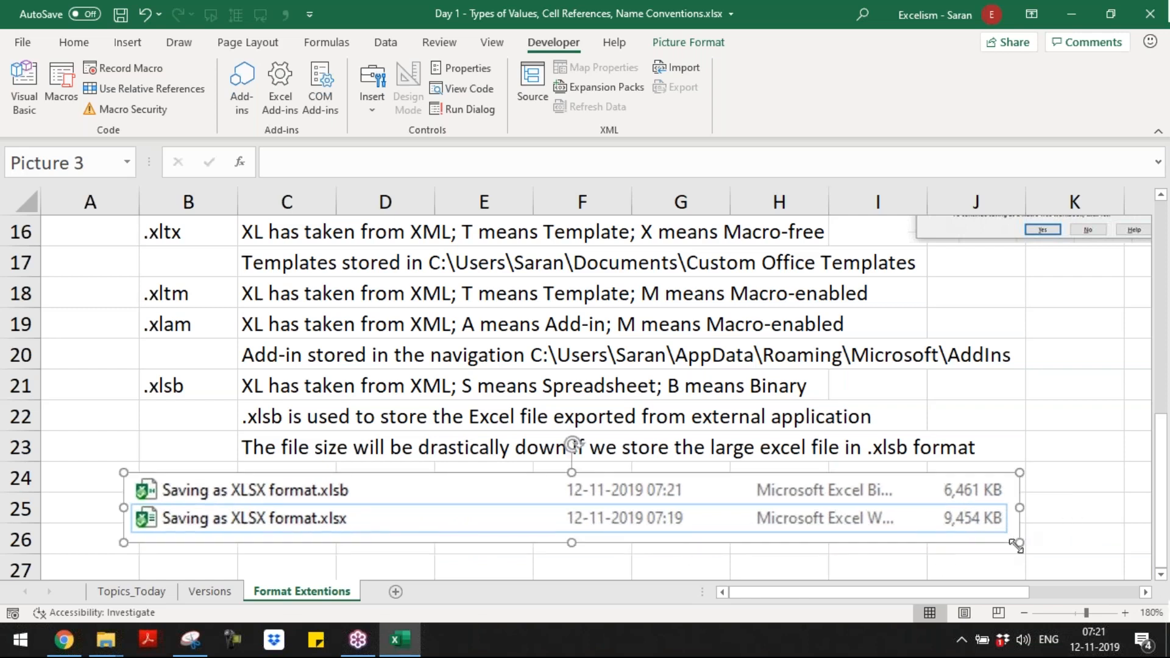
{"action": "left_click_drag", "start_coordinate": [1016, 543], "coordinate": [942, 537]}
{"action": "left_click", "coordinate": [1052, 506]}
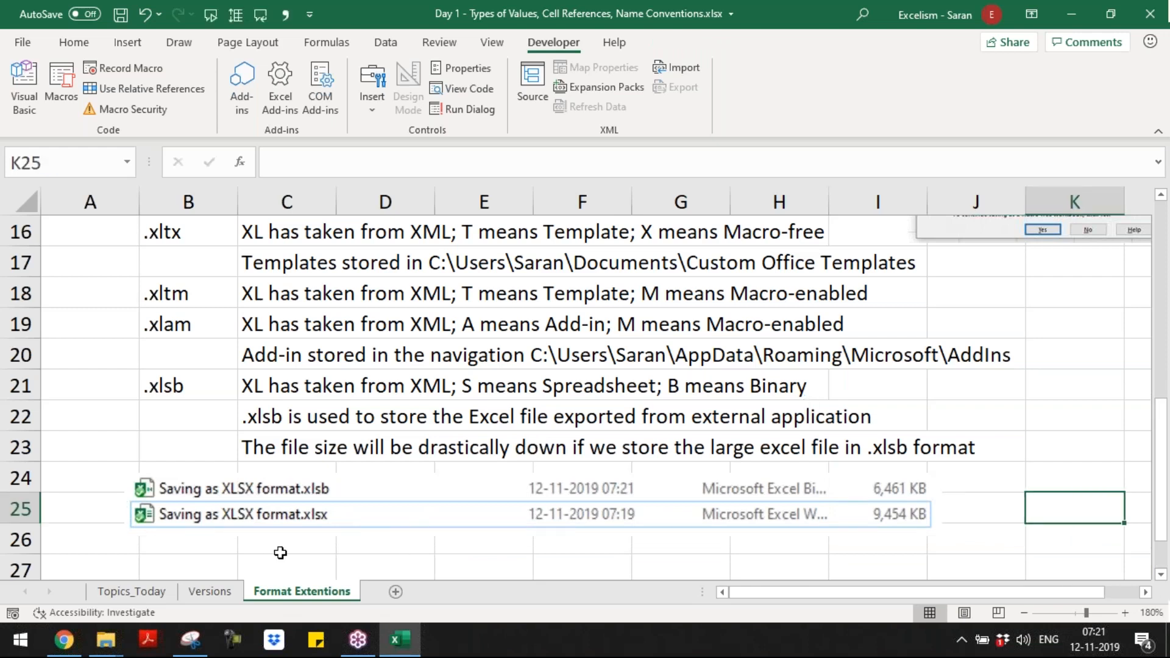
Step: In C27, enter "In the above screenshots, both files are having the same content but there is almost 30% size reduction in case of .xlsb format"
{"action": "left_click", "coordinate": [267, 552]}
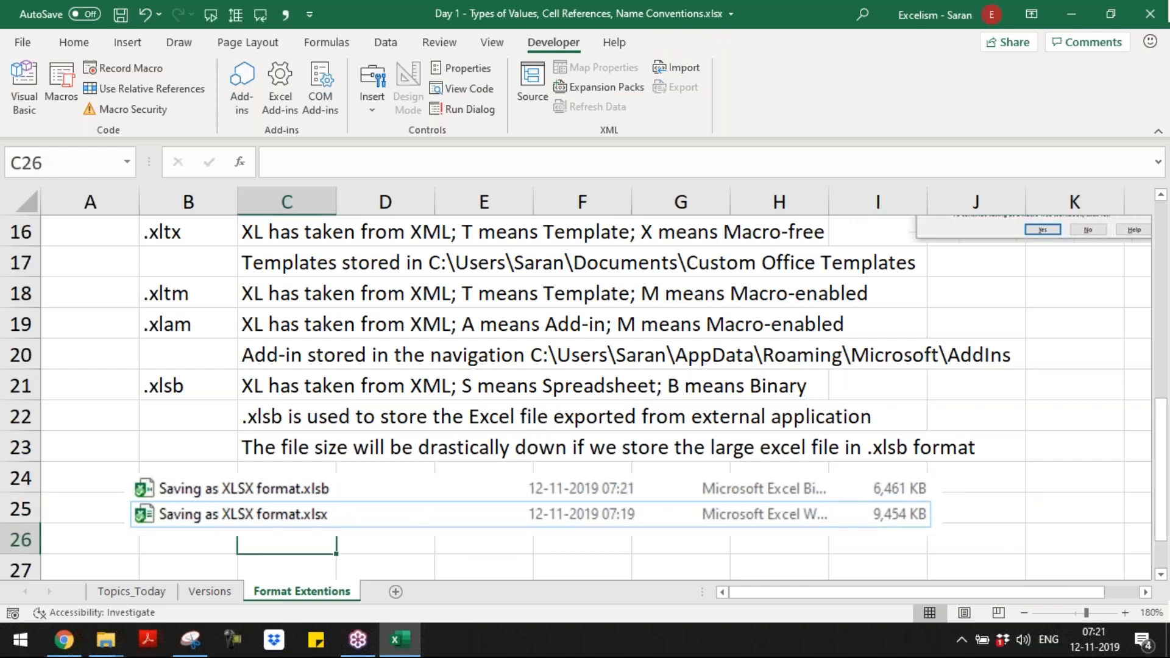
{"action": "key", "text": "Down"}
{"action": "type", "text": "In the ab"}
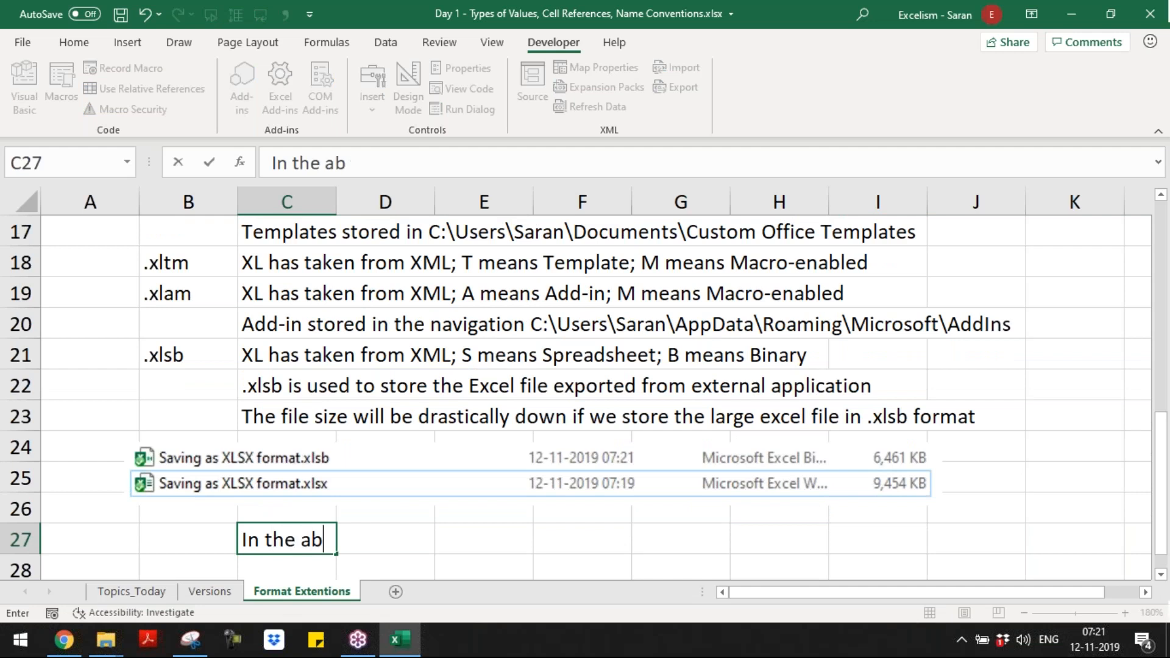
{"action": "type", "text": "ove scree"}
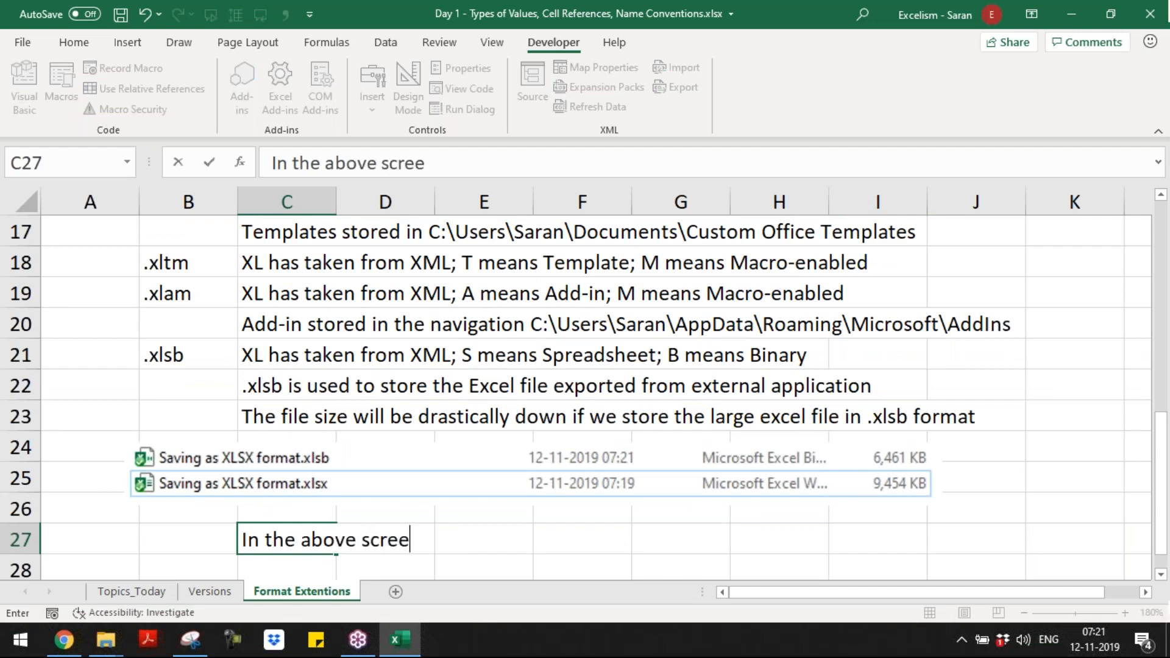
{"action": "type", "text": "nshots, both f"}
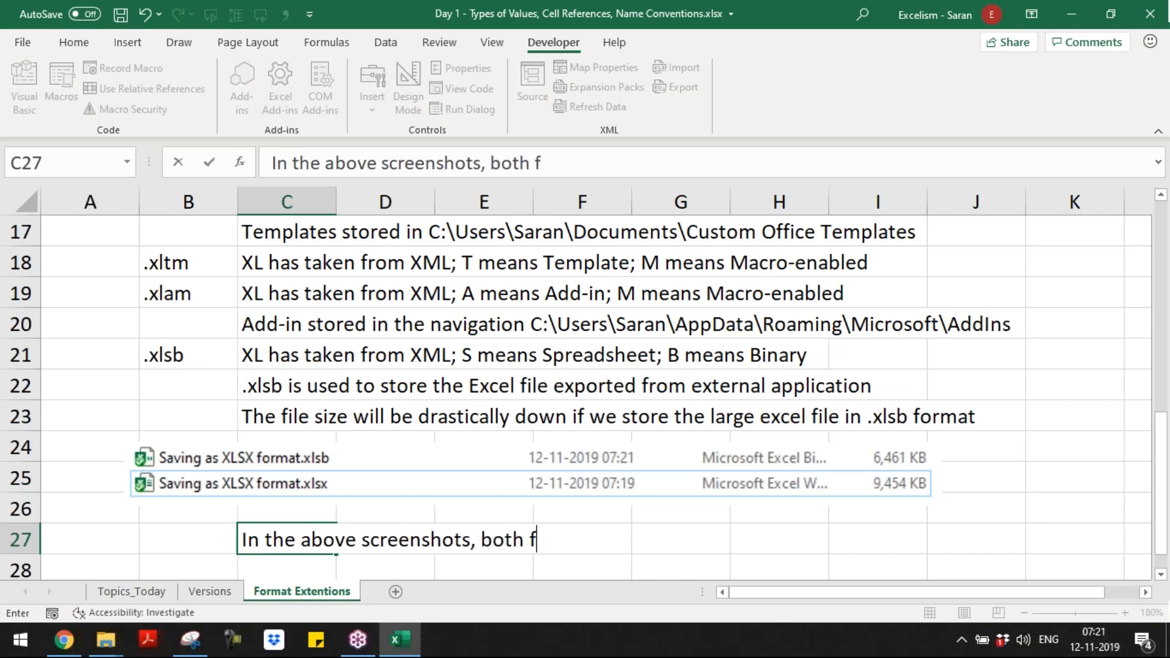
{"action": "type", "text": "iles are ha"}
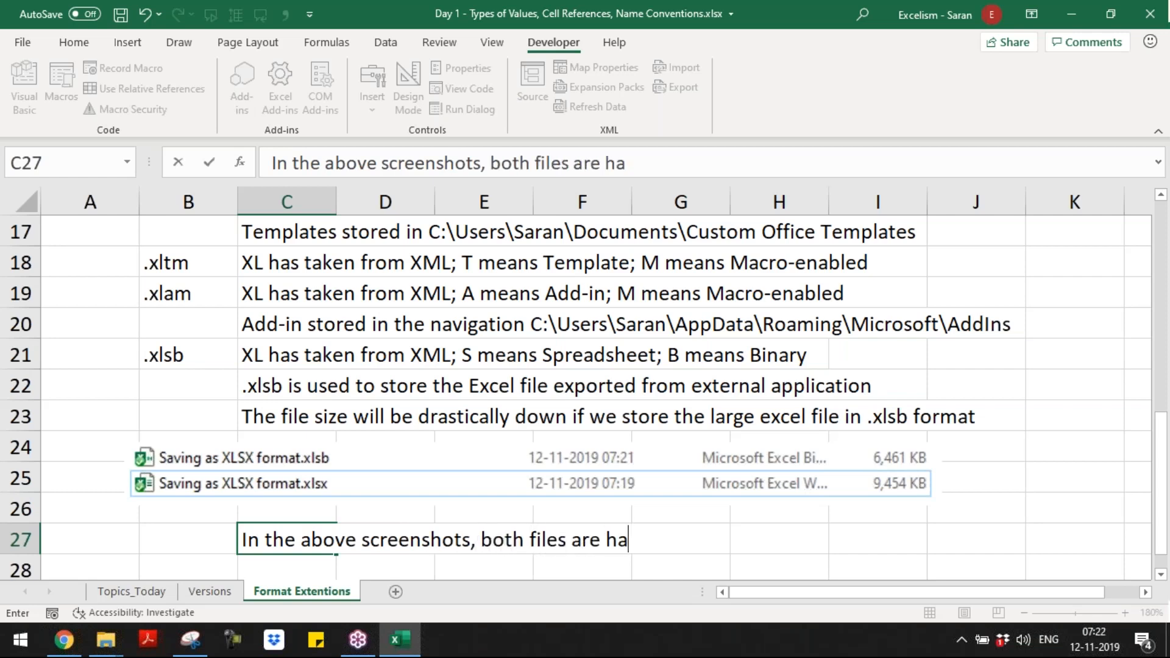
{"action": "type", "text": "ving the same conte"}
{"action": "key", "text": "BackSpace"}
{"action": "type", "text": "content"}
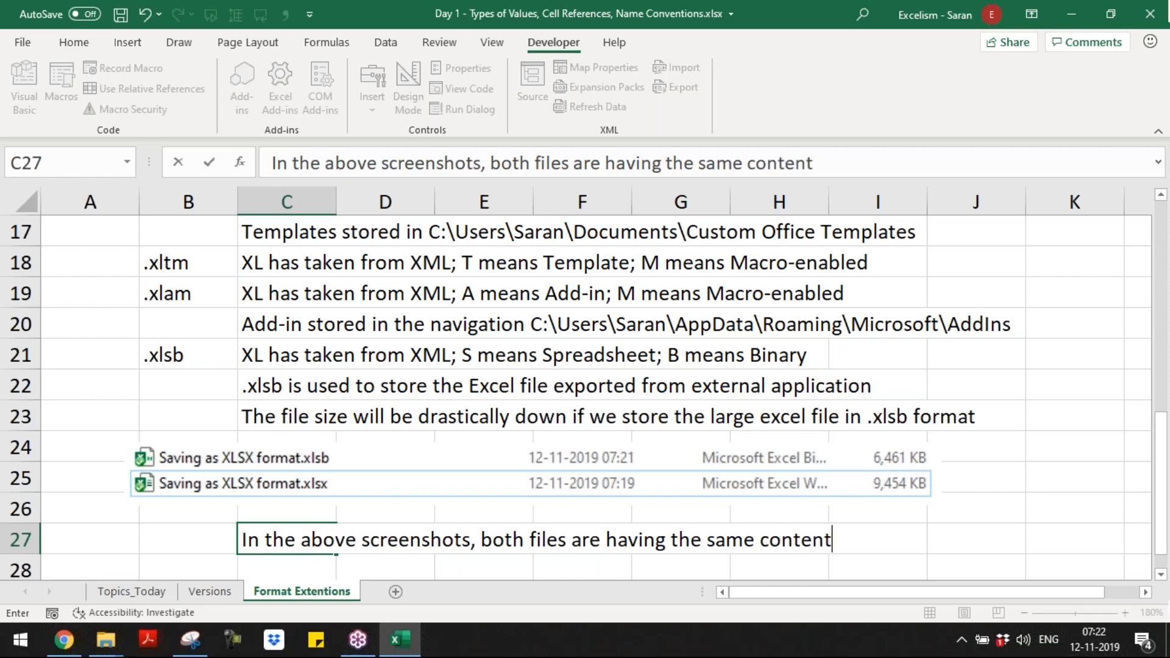
{"action": "type", "text": " but there is alo"}
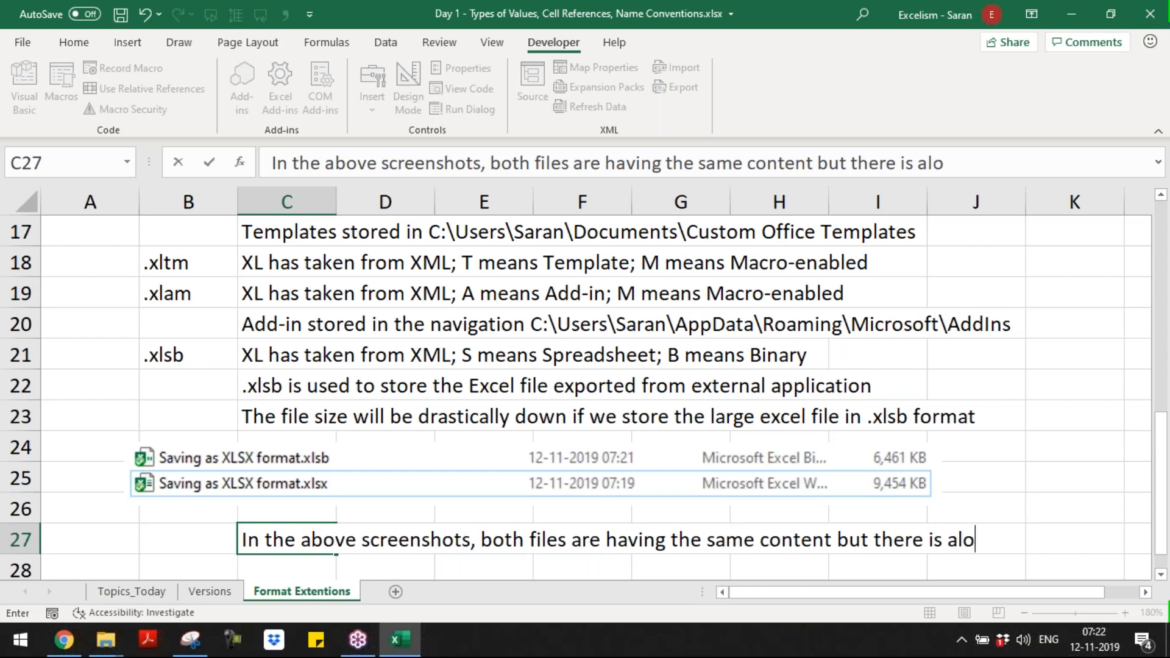
{"action": "key", "text": "BackSpace"}
{"action": "type", "text": "most "}
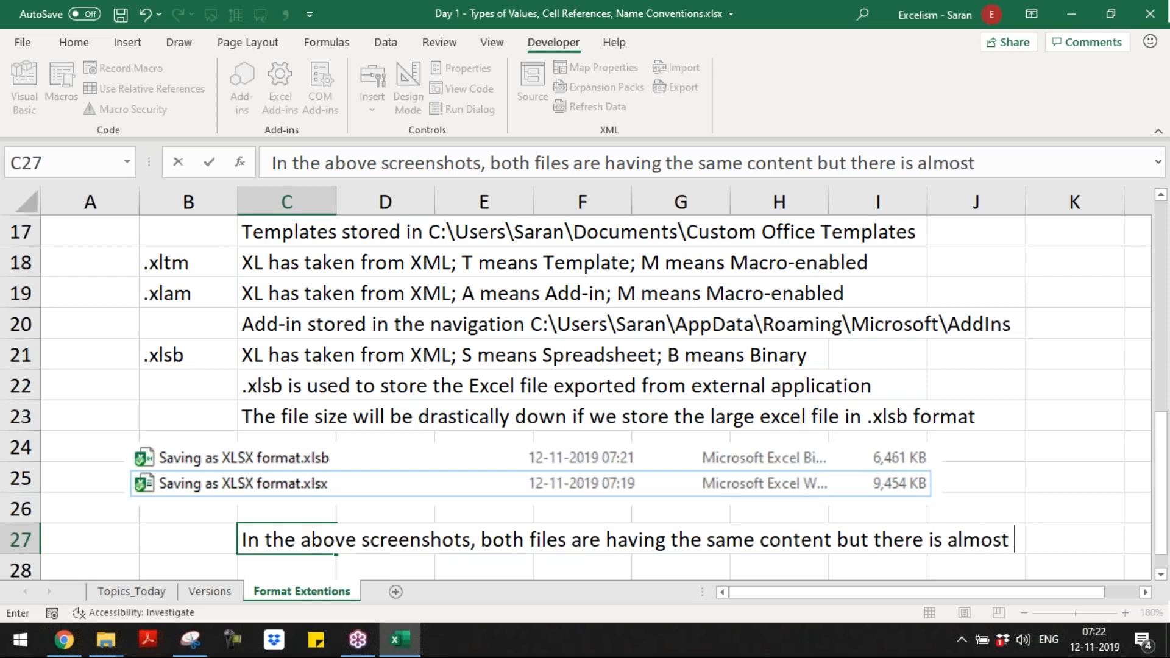
{"action": "type", "text": "30% size reduction"}
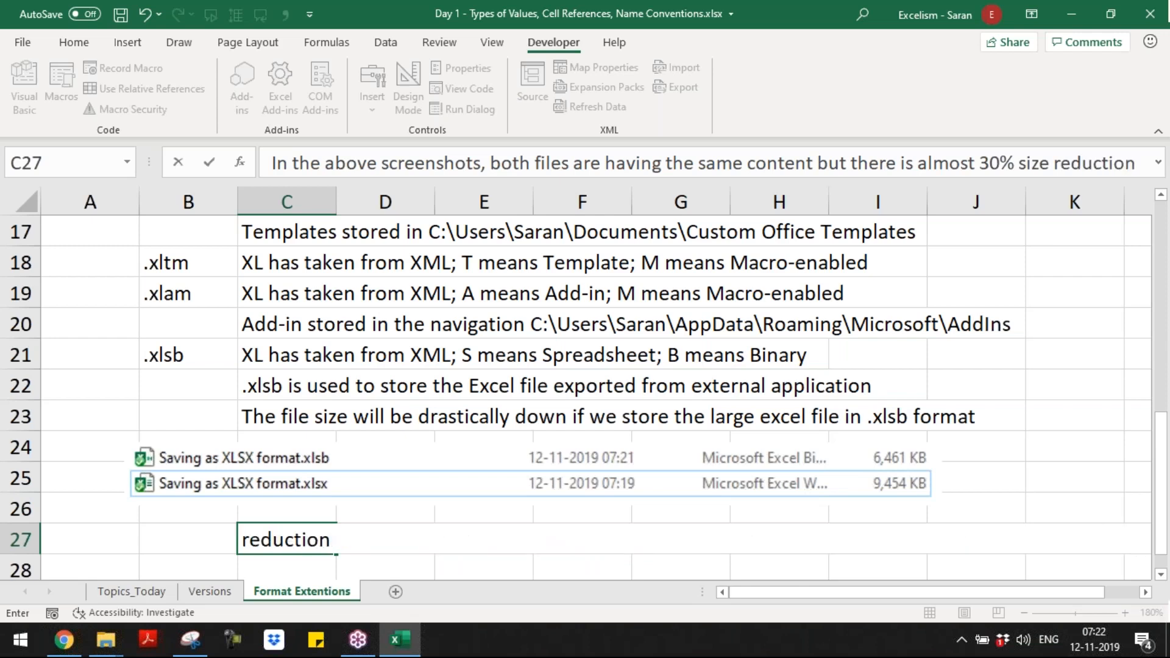
{"action": "type", "text": " in case of"}
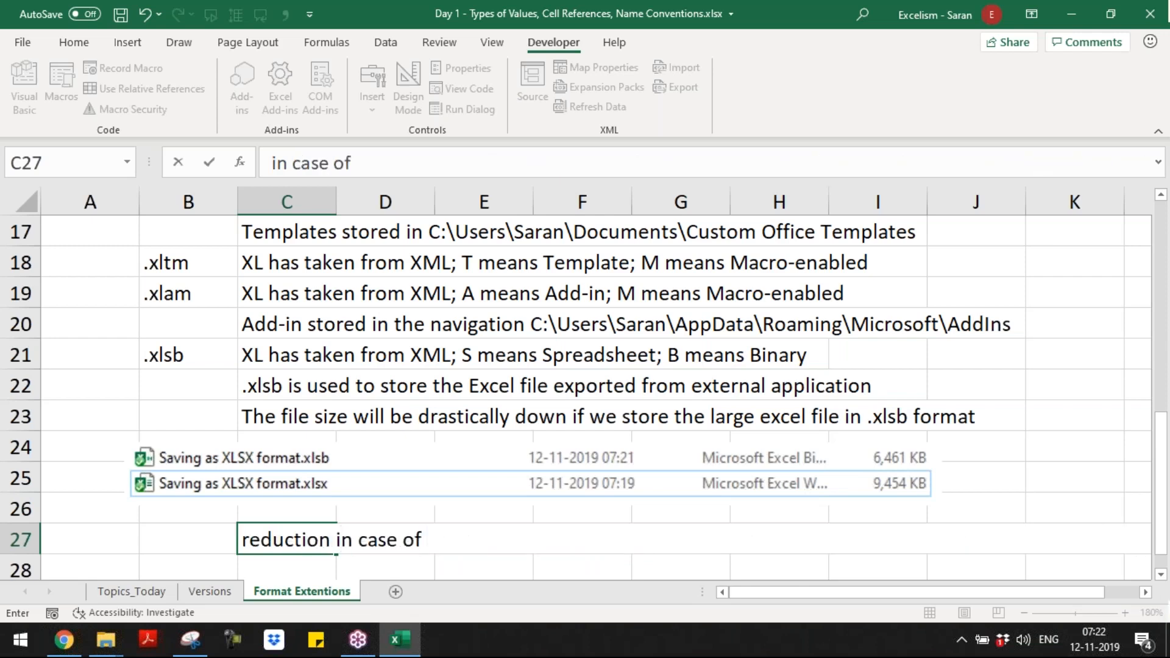
{"action": "type", "text": " .xlsb format"}
{"action": "key", "text": "Return"}
{"action": "key", "text": "Up"}
{"action": "key", "text": "shift+Right"}
{"action": "key", "text": "shift+Right"}
{"action": "key", "text": "shift+Down"}
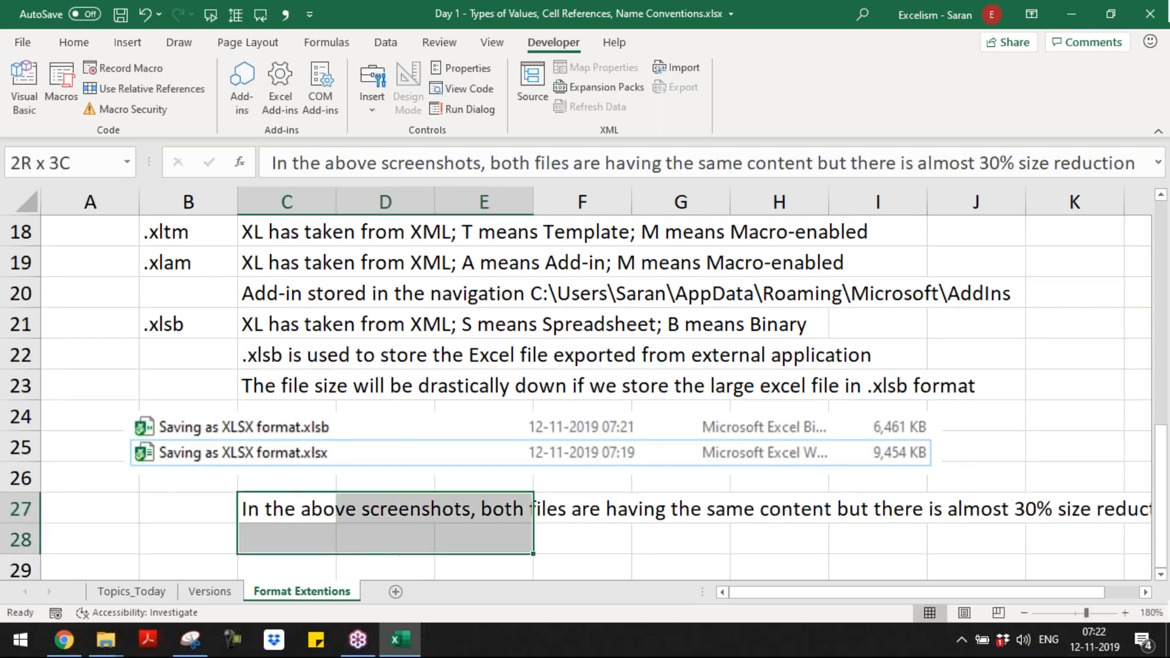
{"action": "key", "text": "Left"}
{"action": "key", "text": "Right"}
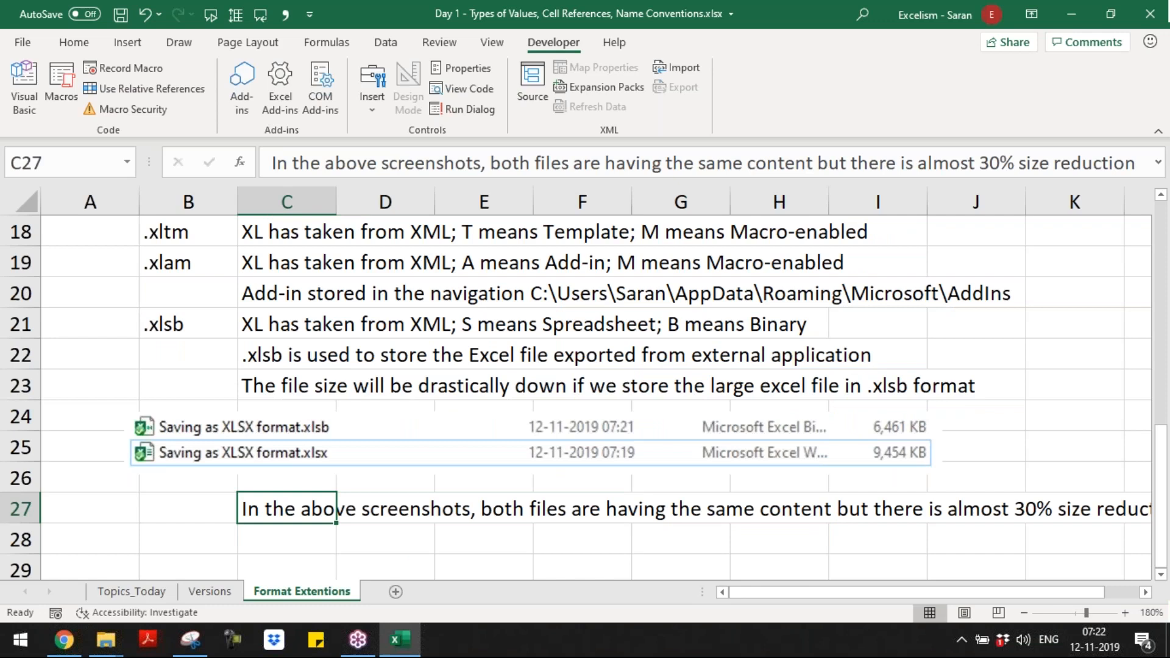
Step: Review the Format Extentions notes from the start of the sheet through the template storage note in C17, and save the workbook
{"action": "key", "text": "ctrl+Home"}
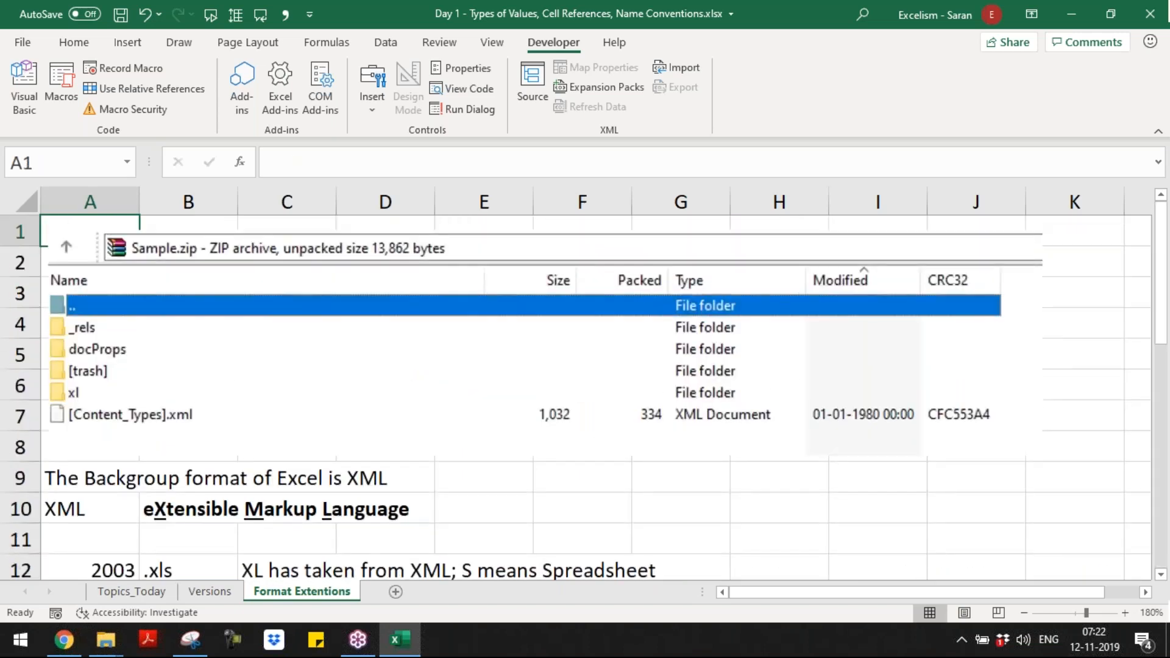
{"action": "key", "text": "Page_Down"}
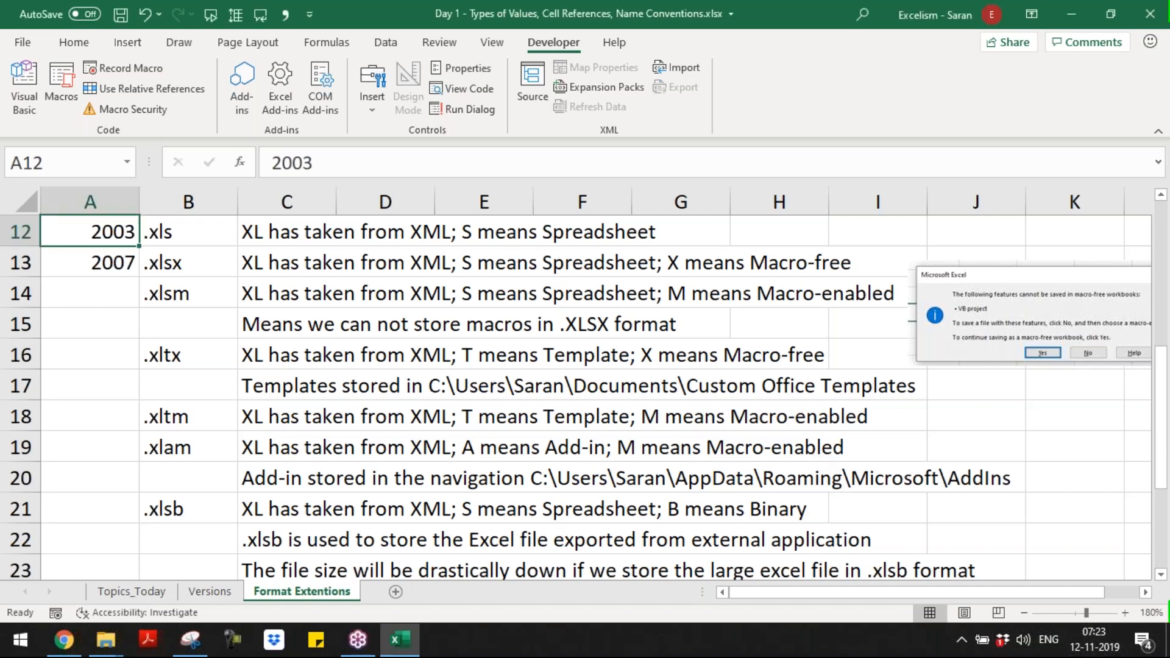
{"action": "left_click", "coordinate": [339, 390]}
{"action": "left_click", "coordinate": [300, 382]}
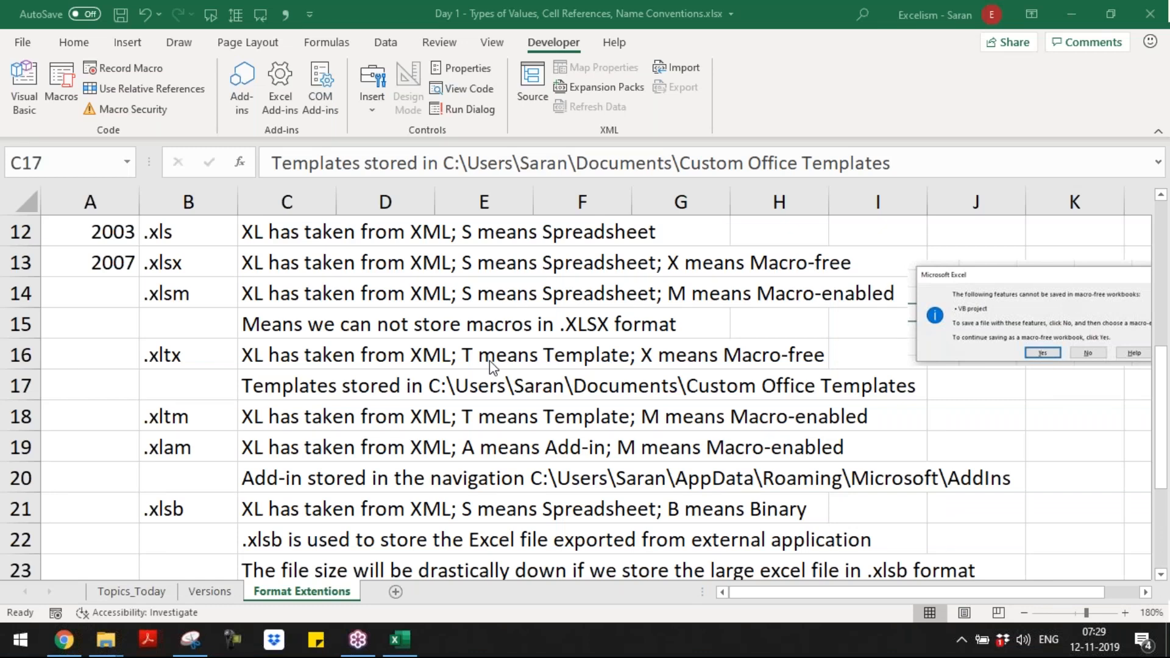
{"action": "left_click", "coordinate": [382, 375]}
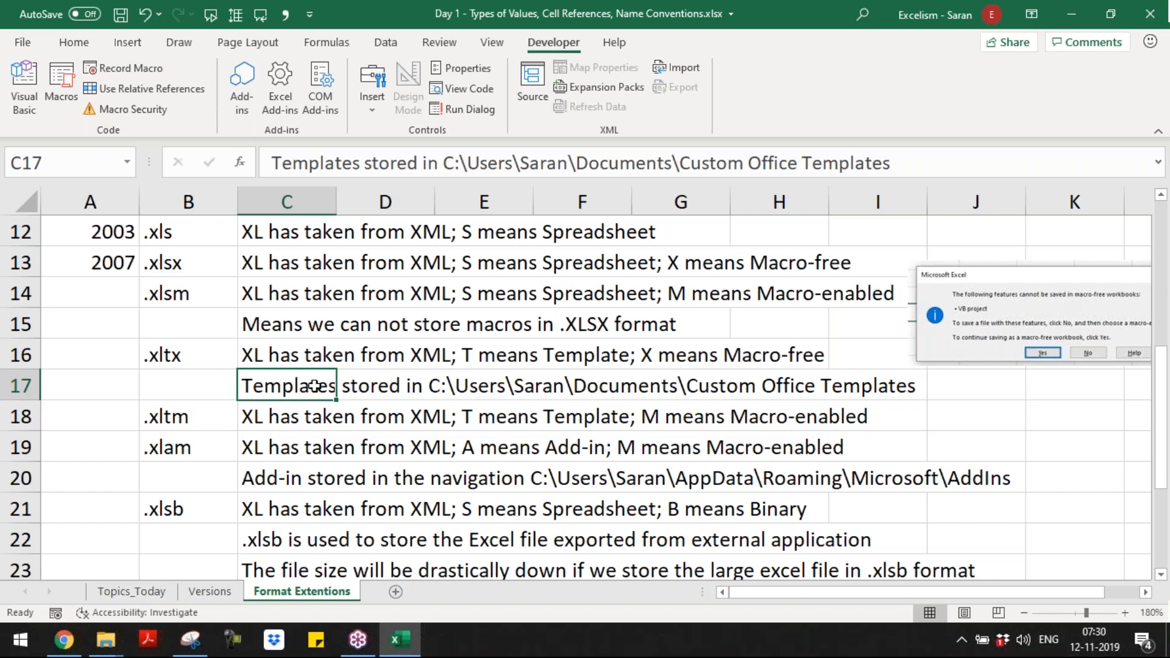
{"action": "key", "text": "ctrl+s"}
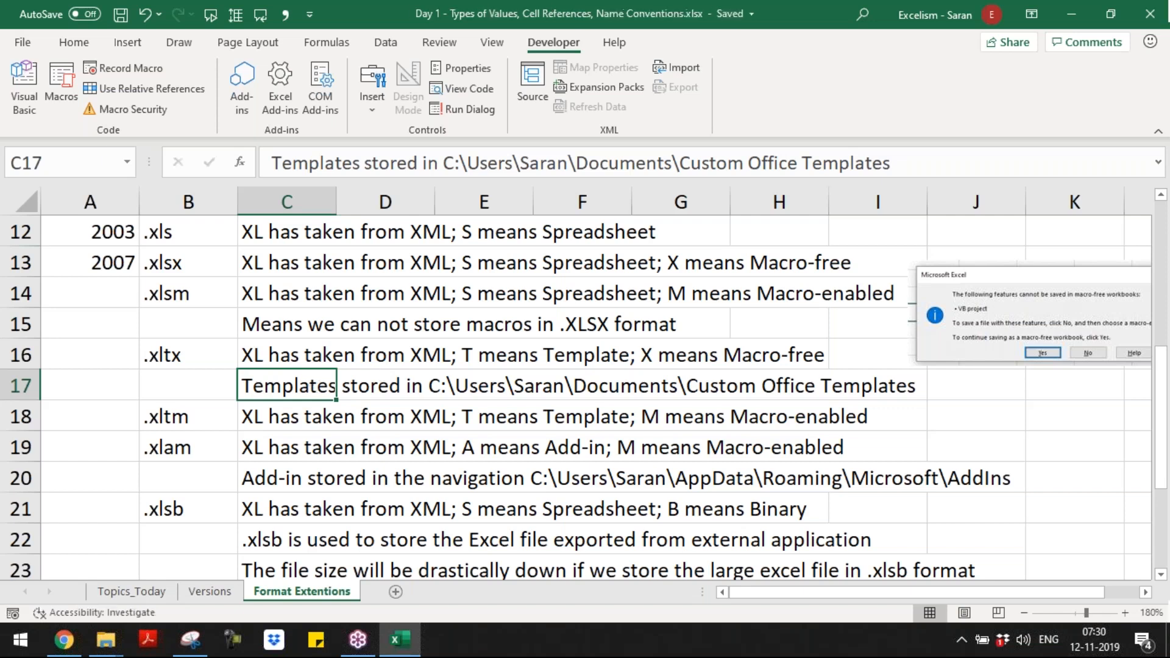
{"action": "key", "text": "alt+Tab"}
{"action": "key", "text": "Tab"}
{"action": "key", "text": "Tab"}
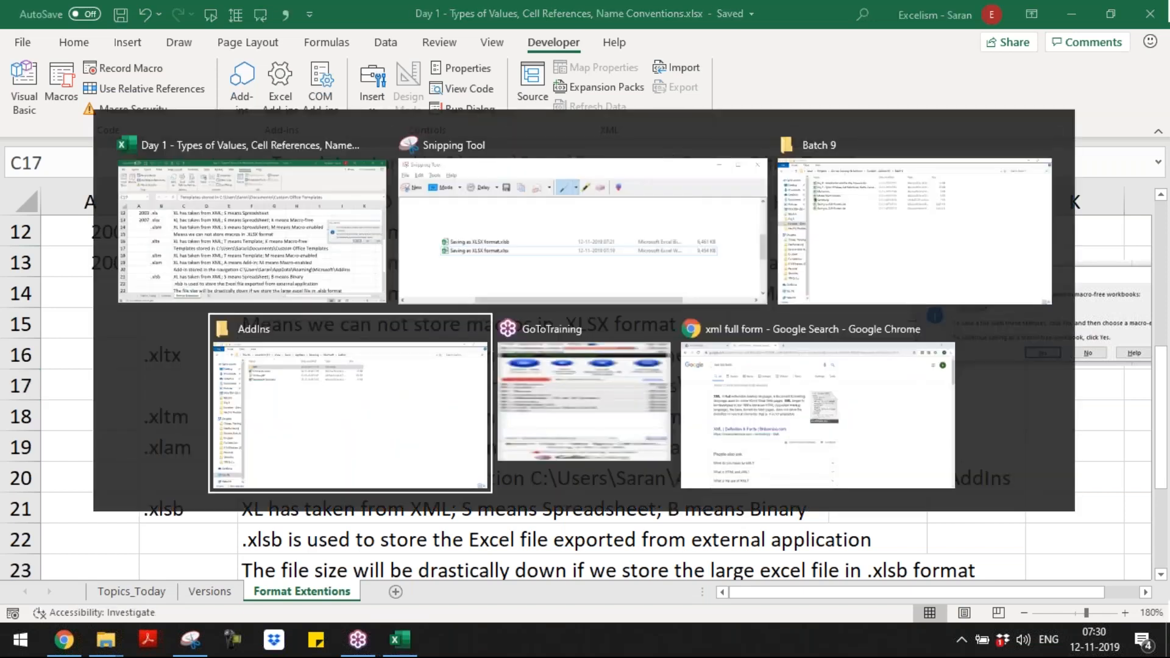
{"action": "key", "text": "alt+shift+Tab"}
{"action": "key", "text": "alt+shift+Tab"}
{"action": "key", "text": "alt+shift+Tab"}
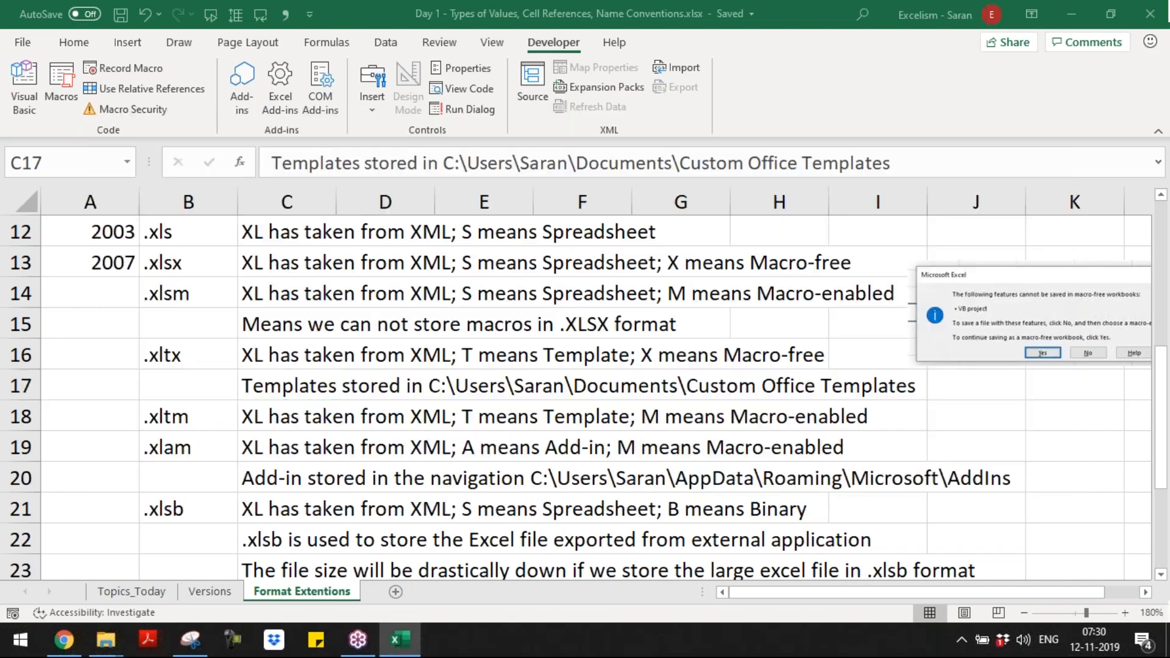
Step: Create a new blank workbook and start recording a macro named Sample3, stored in This Workbook
{"action": "key", "text": "ctrl+n"}
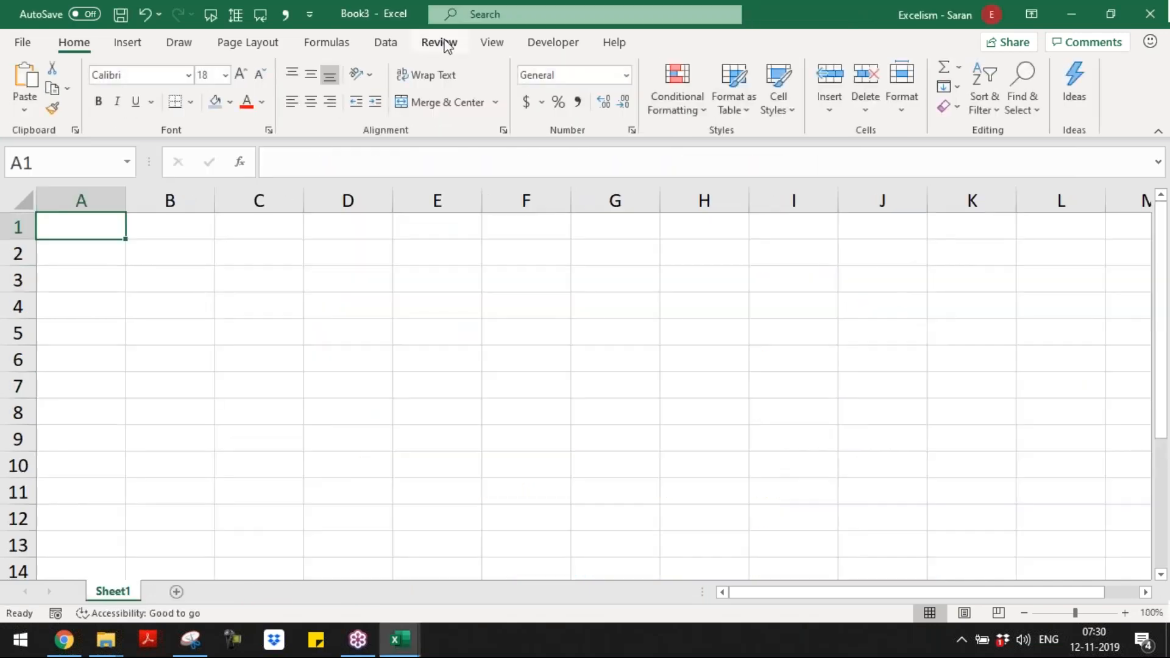
{"action": "left_click", "coordinate": [491, 44]}
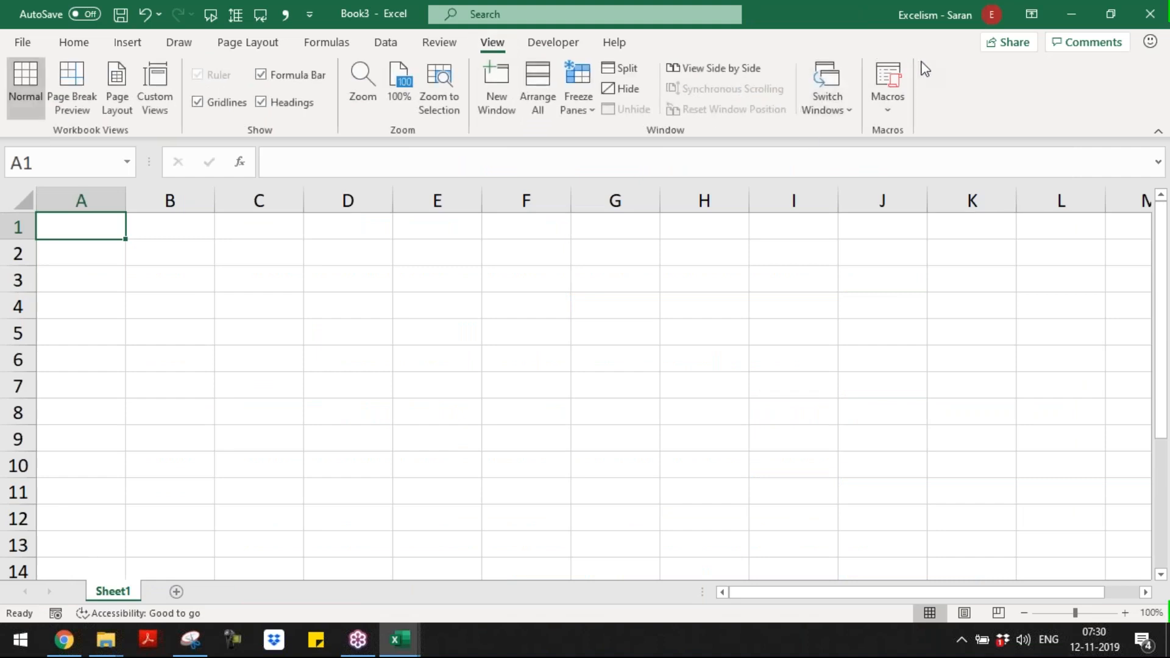
{"action": "key", "text": "alt+Tab"}
{"action": "left_click", "coordinate": [894, 109]}
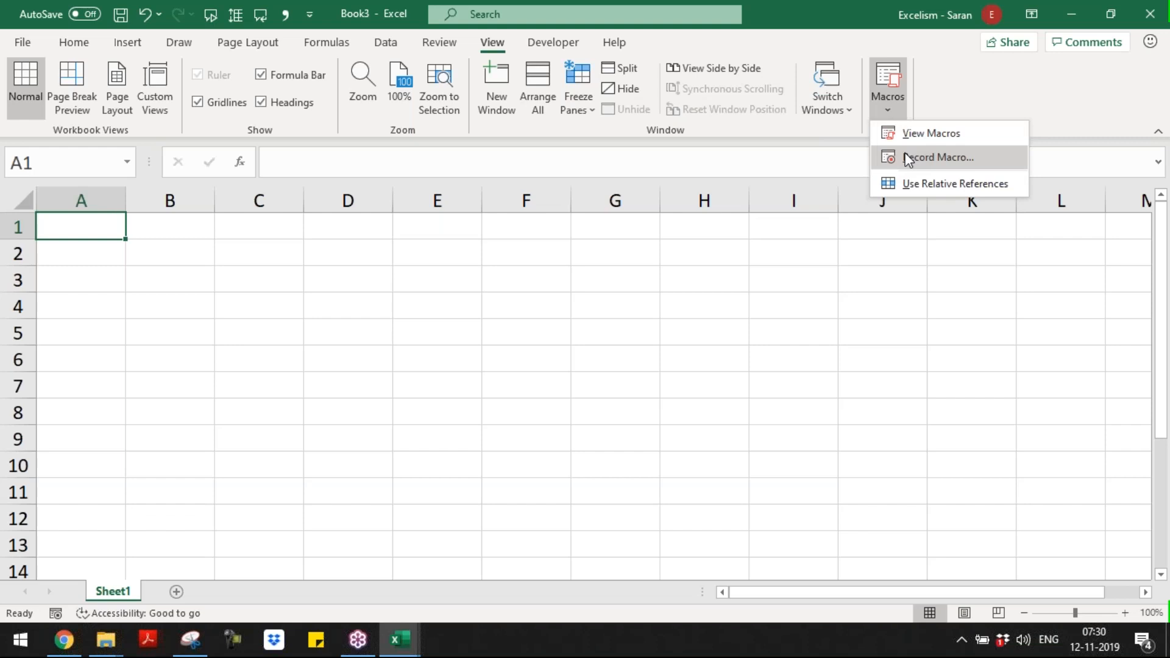
{"action": "left_click", "coordinate": [914, 156]}
{"action": "type", "text": "S"}
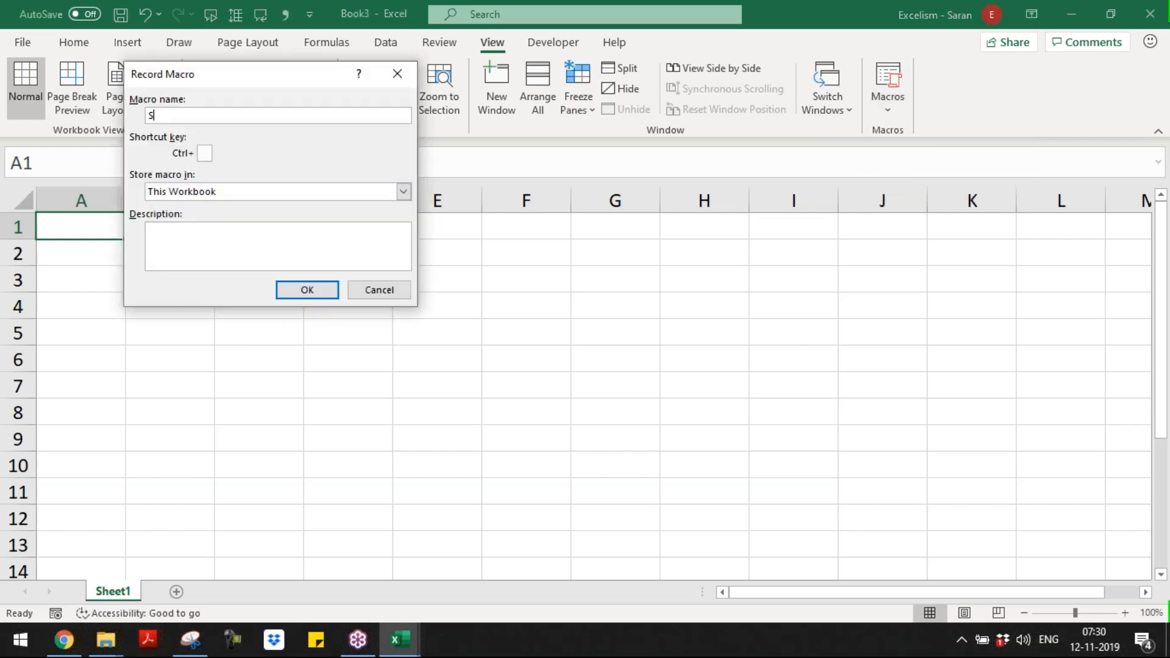
{"action": "type", "text": "ample2"}
{"action": "key", "text": "BackSpace"}
{"action": "type", "text": "3"}
{"action": "left_click", "coordinate": [309, 291]}
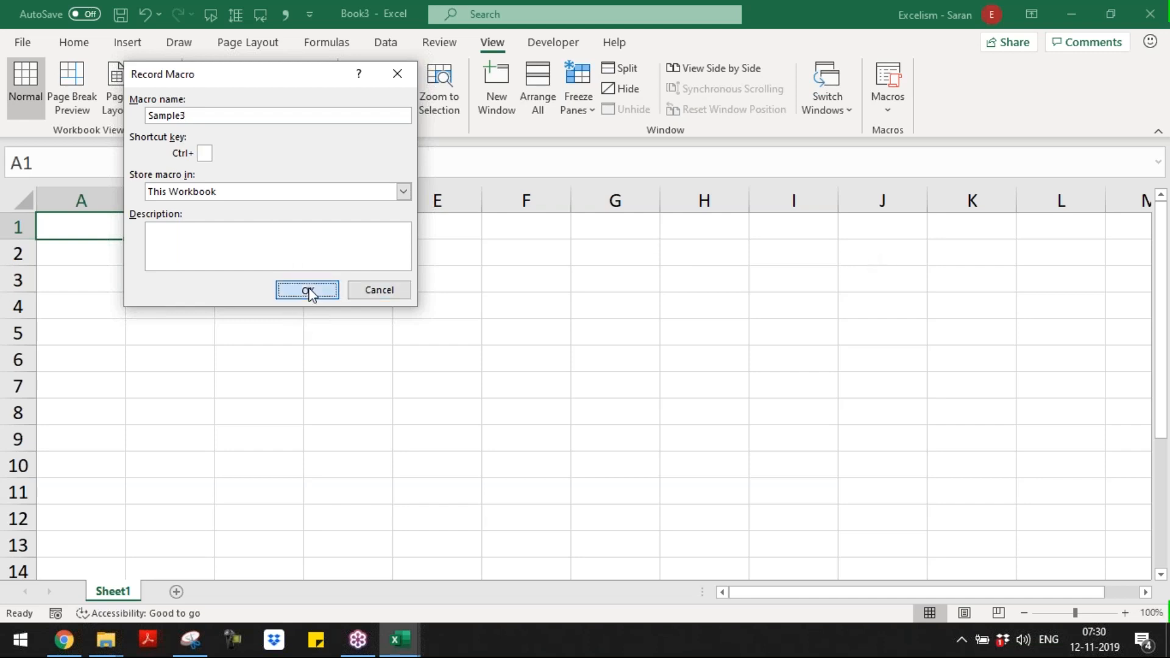
Step: Fill cells A1:B7 with light blue and cells C1:D7 with the theme orange, 40% lighter
{"action": "left_click_drag", "start_coordinate": [110, 222], "coordinate": [191, 395]}
{"action": "left_click", "coordinate": [80, 44]}
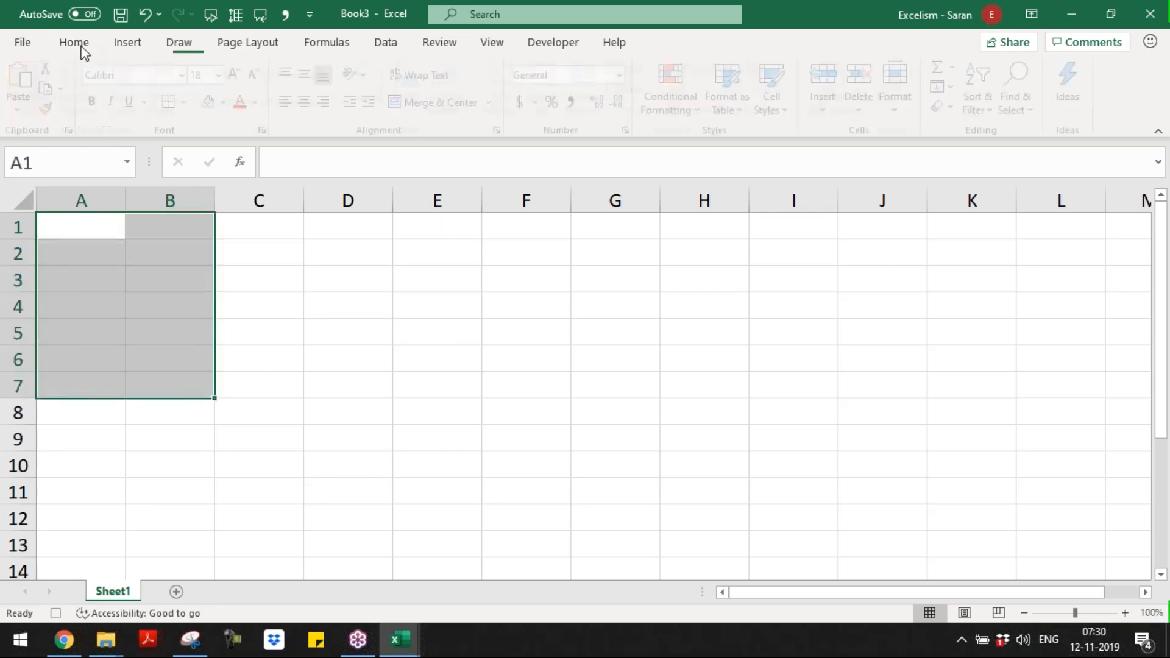
{"action": "left_click", "coordinate": [215, 101]}
{"action": "left_click_drag", "start_coordinate": [250, 227], "coordinate": [372, 379]}
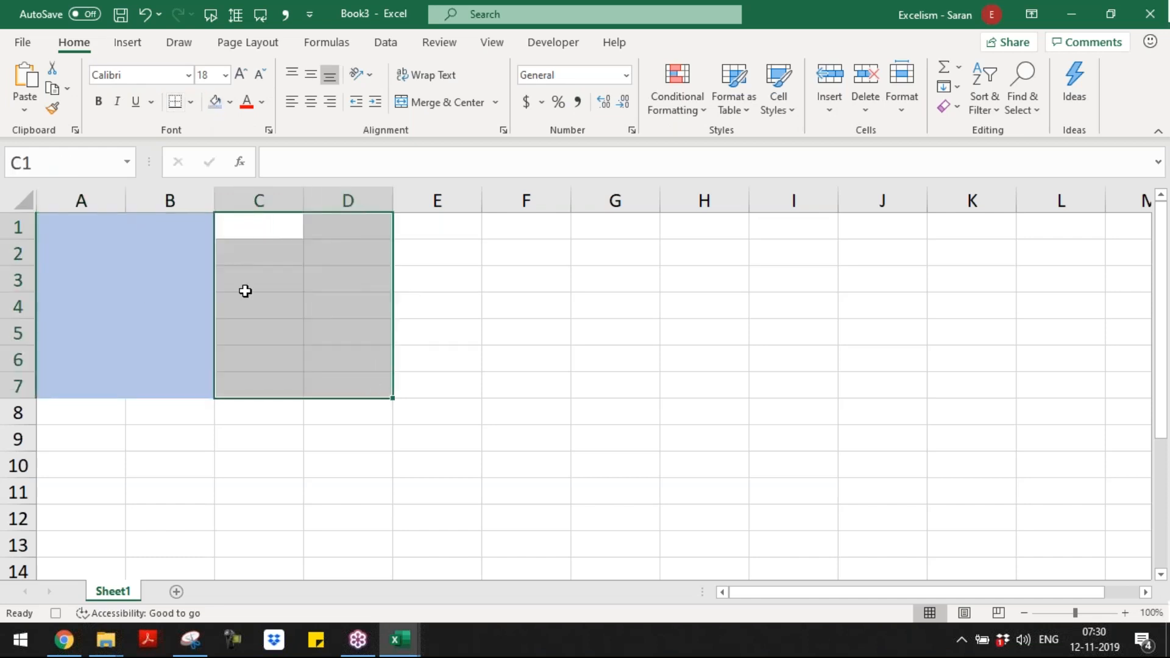
{"action": "left_click", "coordinate": [230, 102]}
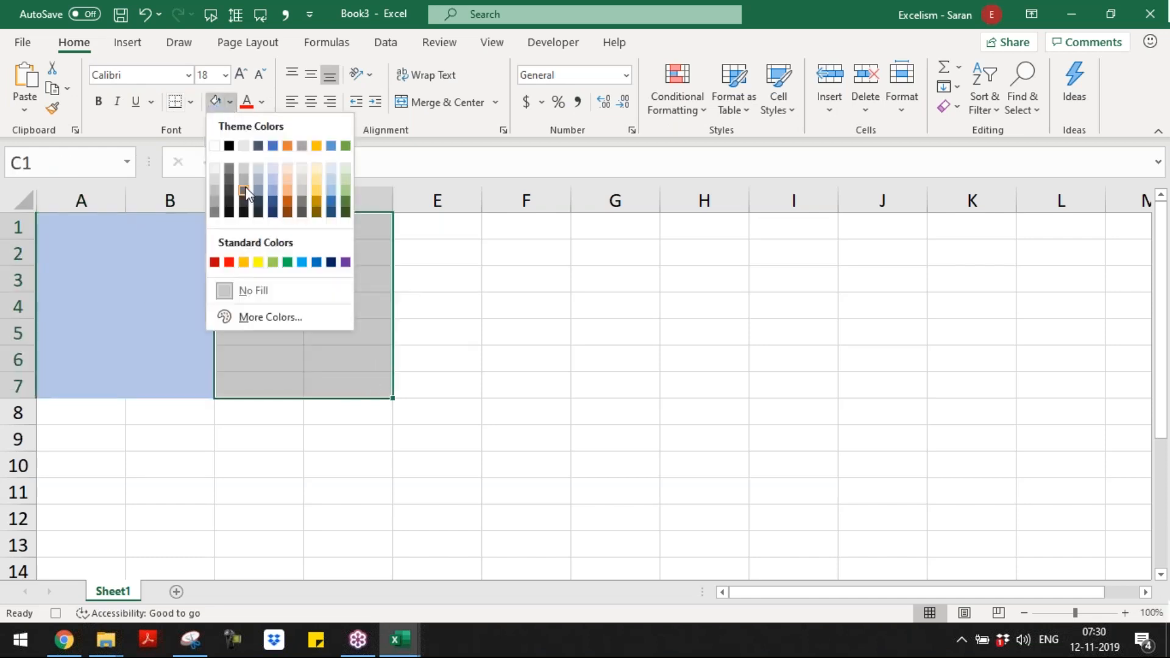
{"action": "left_click", "coordinate": [287, 187]}
Step: Fill cells E1:F7 with the theme green, 60% lighter, and return the selection to A1
{"action": "left_click_drag", "start_coordinate": [450, 231], "coordinate": [551, 387]}
{"action": "left_click", "coordinate": [230, 104]}
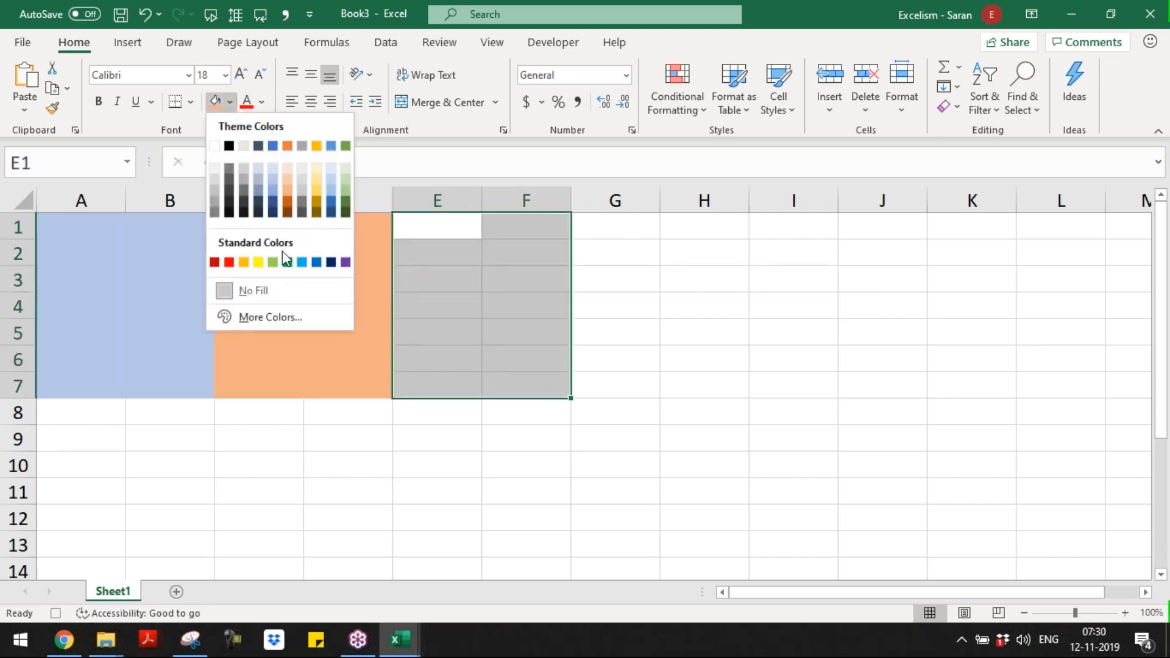
{"action": "left_click", "coordinate": [345, 183]}
{"action": "left_click", "coordinate": [485, 340]}
{"action": "key", "text": "ctrl+Home"}
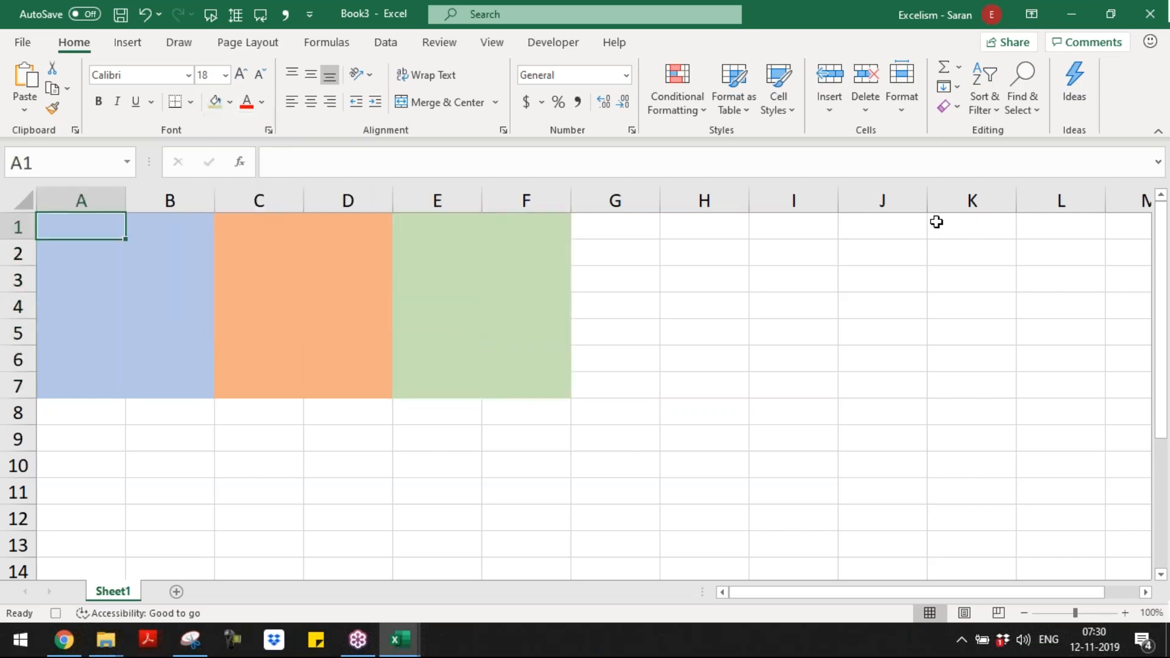
Step: Stop recording the Sample3 macro
{"action": "left_click", "coordinate": [494, 42]}
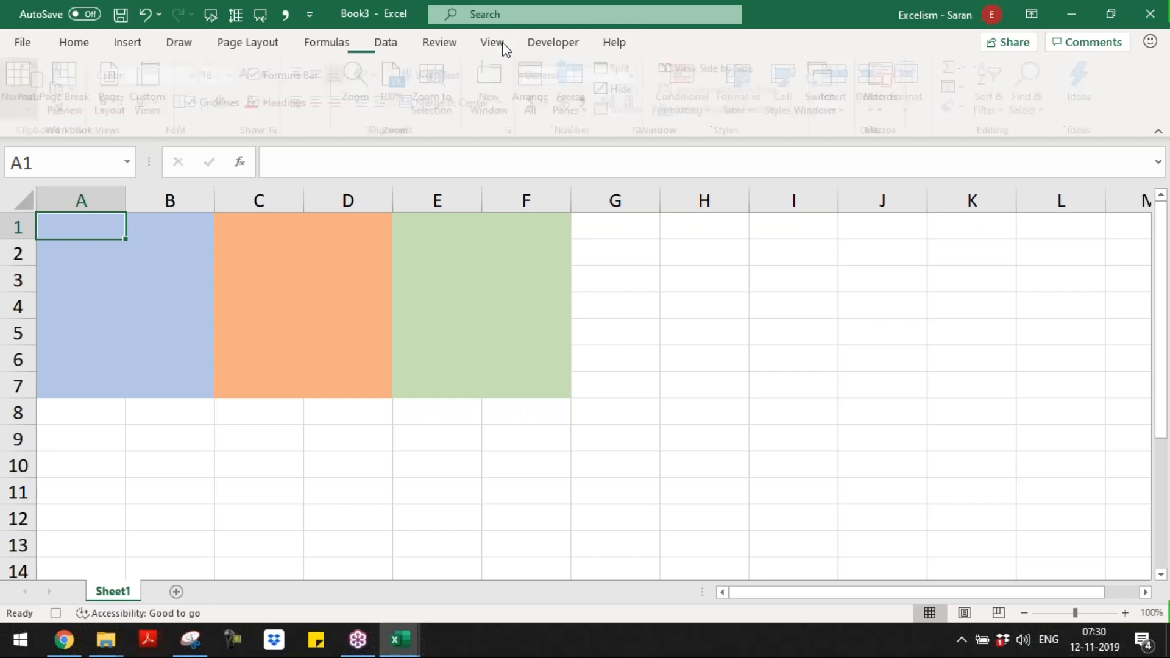
{"action": "left_click", "coordinate": [891, 103]}
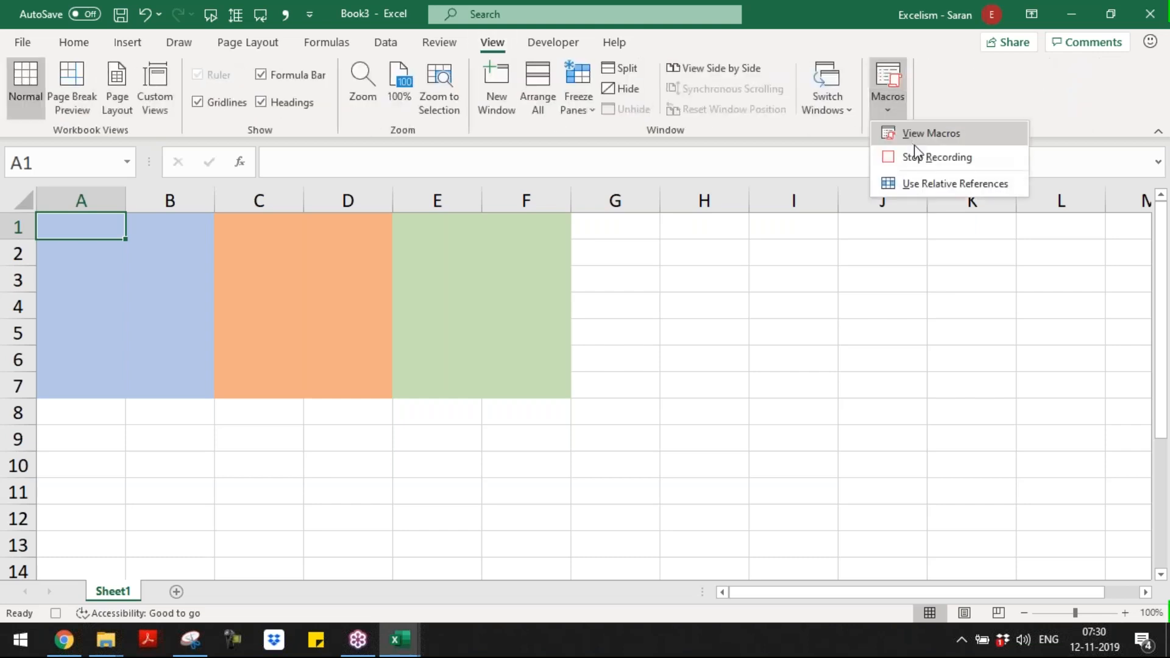
{"action": "left_click", "coordinate": [924, 157]}
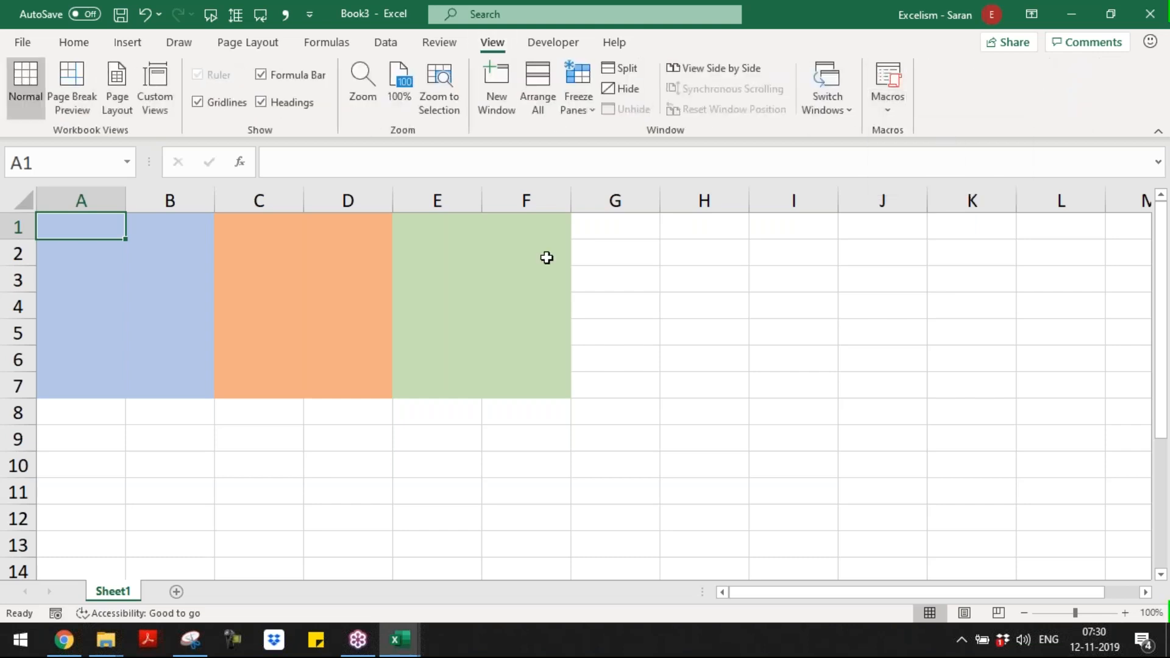
Step: Open the Sample3 macro's code, read through it from beginning to end, and close the Visual Basic editor
{"action": "left_click", "coordinate": [888, 76]}
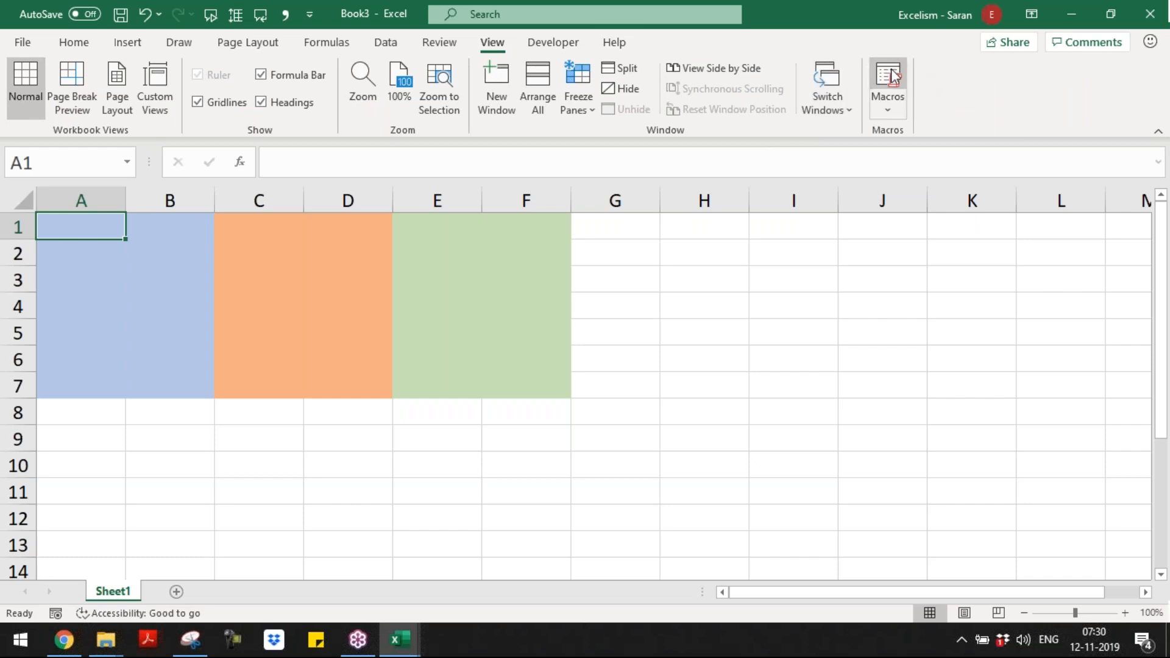
{"action": "left_click", "coordinate": [479, 139]}
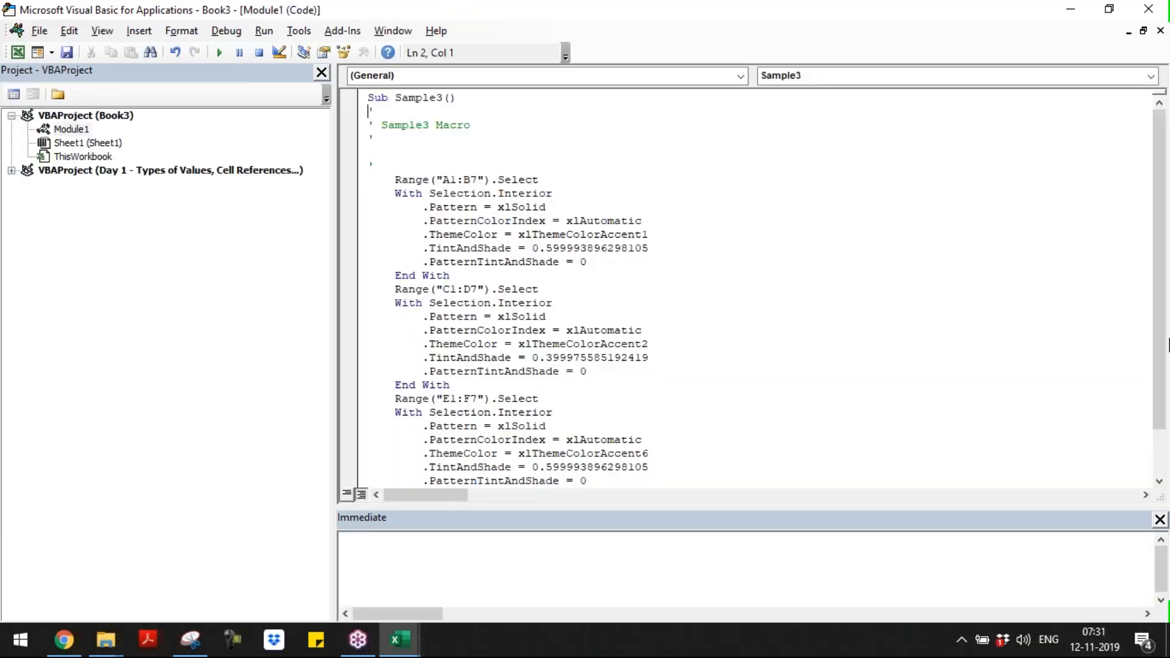
{"action": "scroll", "coordinate": [1166, 448], "scroll_direction": "down", "scroll_amount": 2}
{"action": "scroll", "coordinate": [1166, 447], "scroll_direction": "up", "scroll_amount": 2}
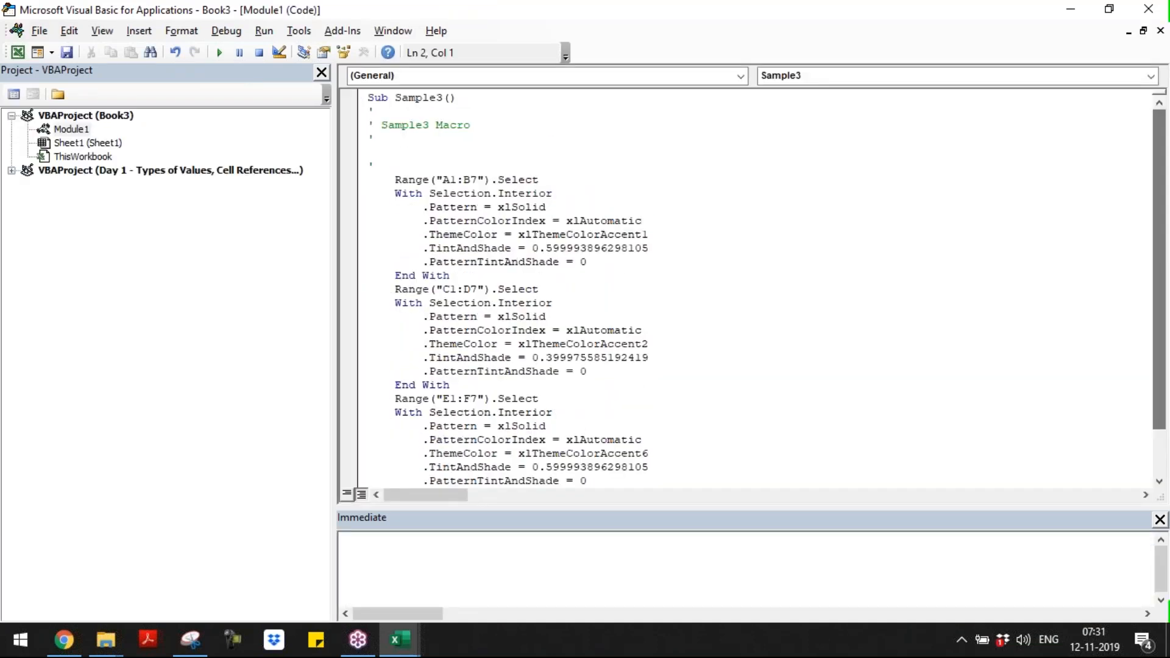
{"action": "left_click", "coordinate": [1144, 20]}
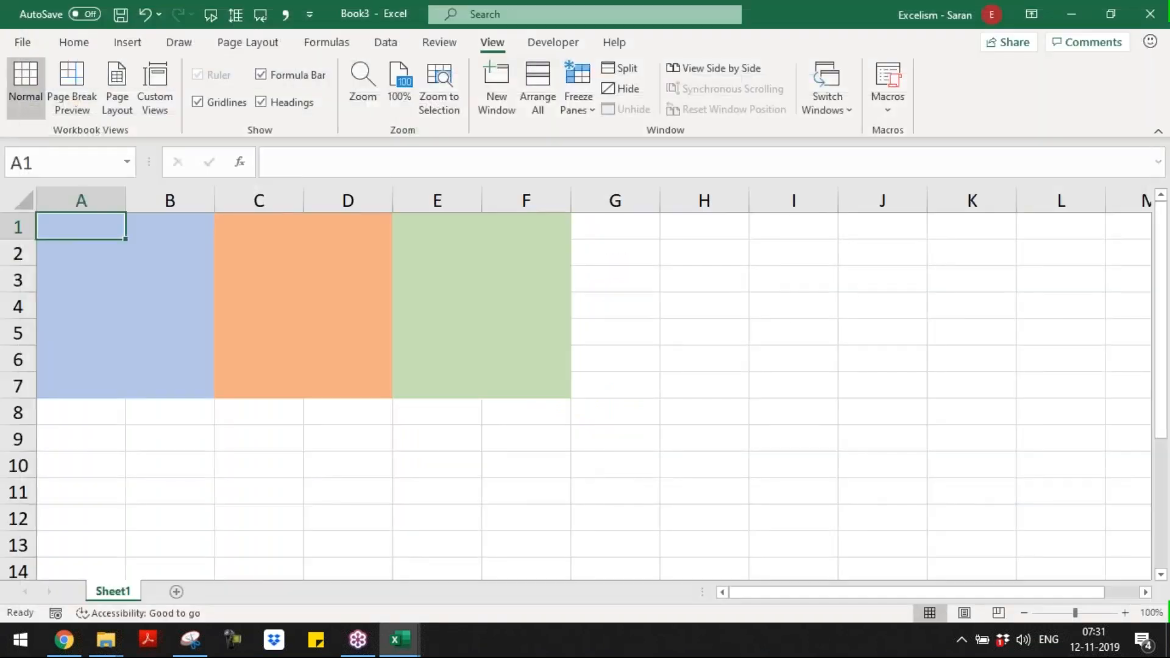
Step: Save the workbook in the Batch 9 folder as an Excel Macro-Enabled Workbook (*.xlsm) named "Macro instead Add-in"
{"action": "key", "text": "F12"}
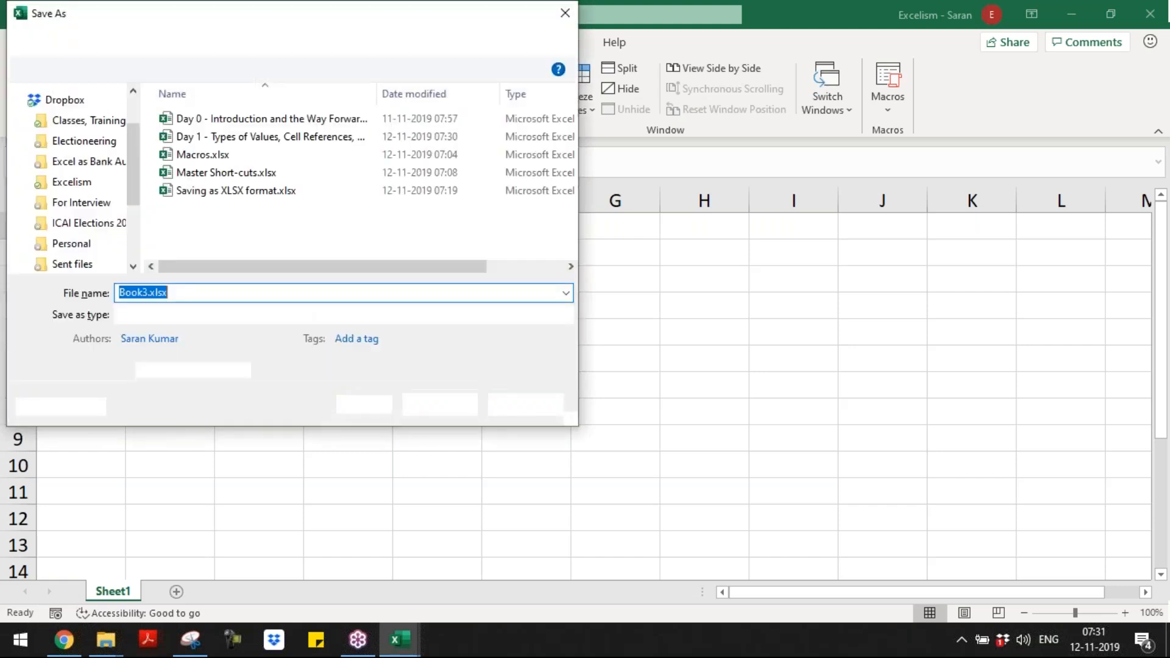
{"action": "left_click", "coordinate": [258, 311]}
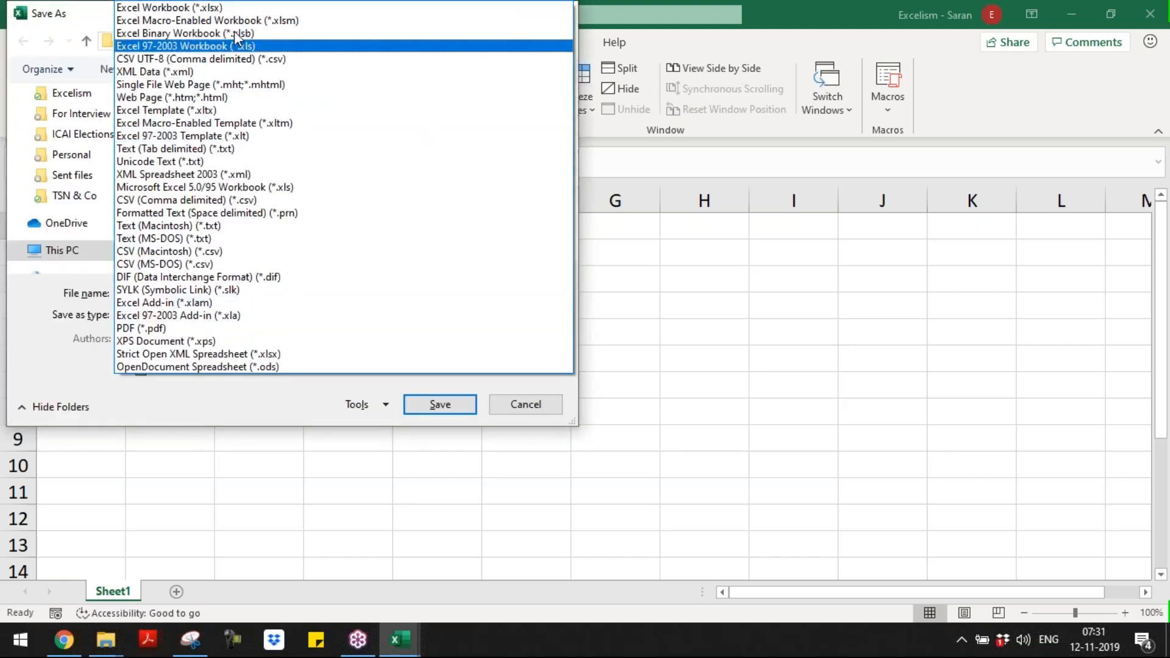
{"action": "left_click", "coordinate": [240, 22]}
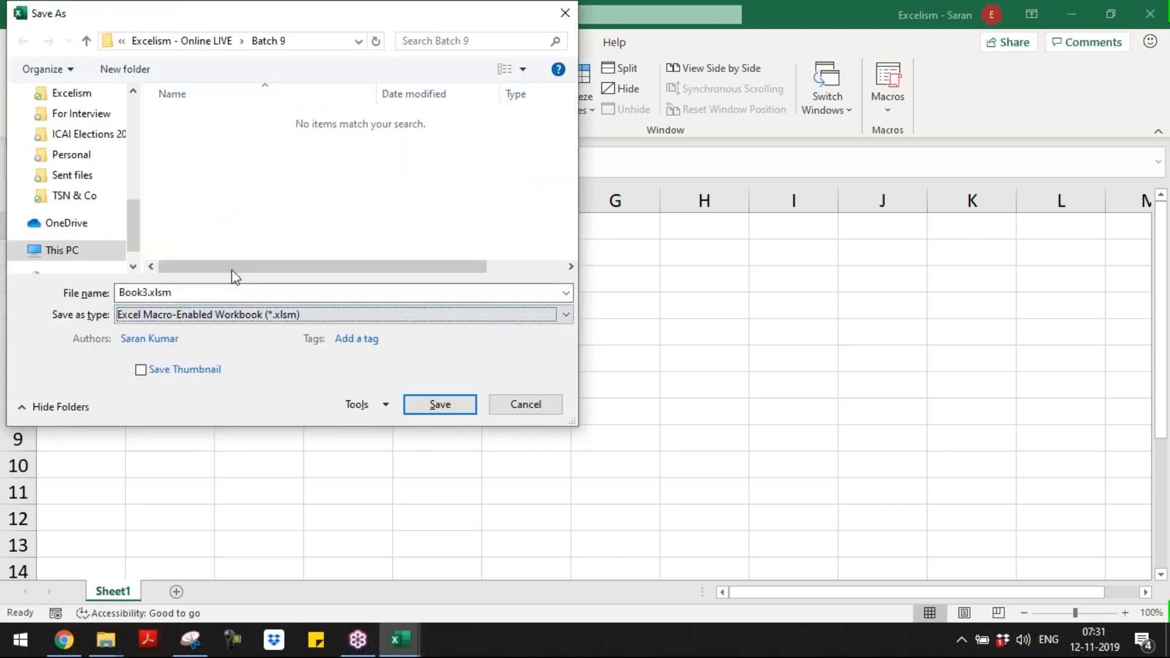
{"action": "type", "text": "Macro "}
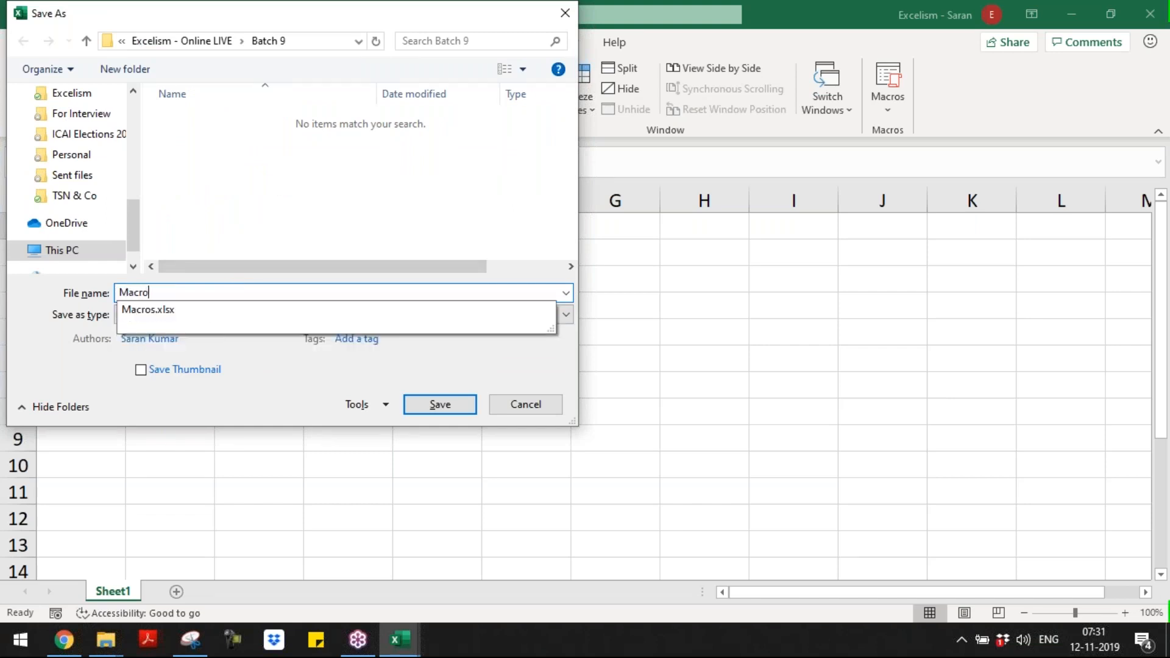
{"action": "type", "text": "instead"}
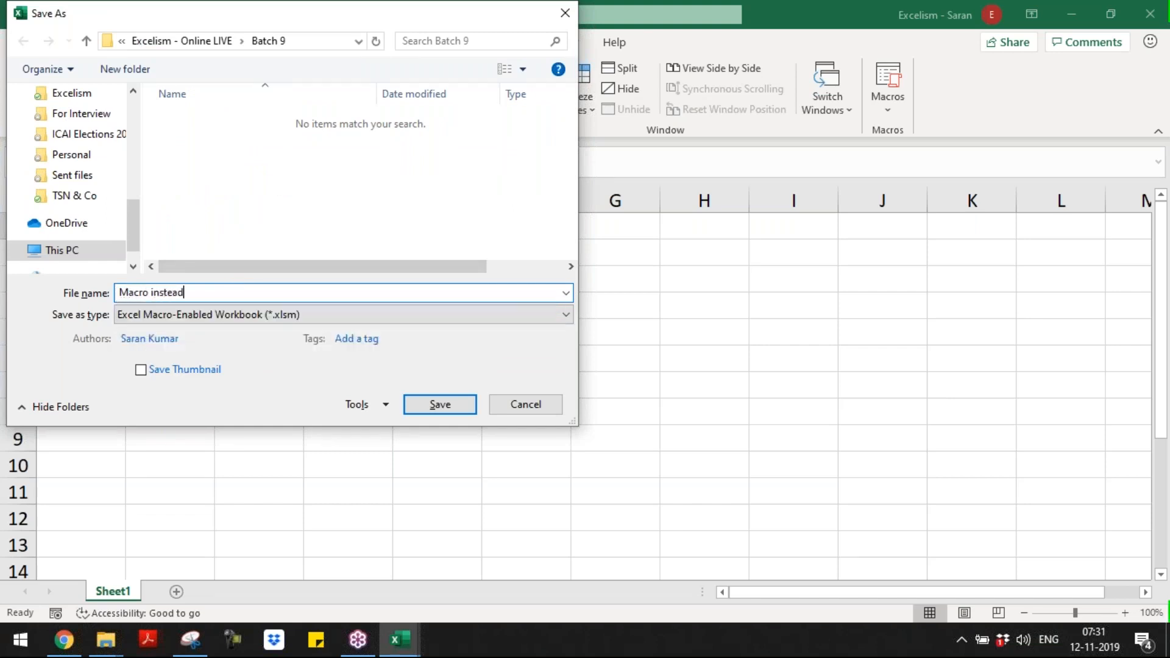
{"action": "type", "text": " Add-in"}
{"action": "key", "text": "Return"}
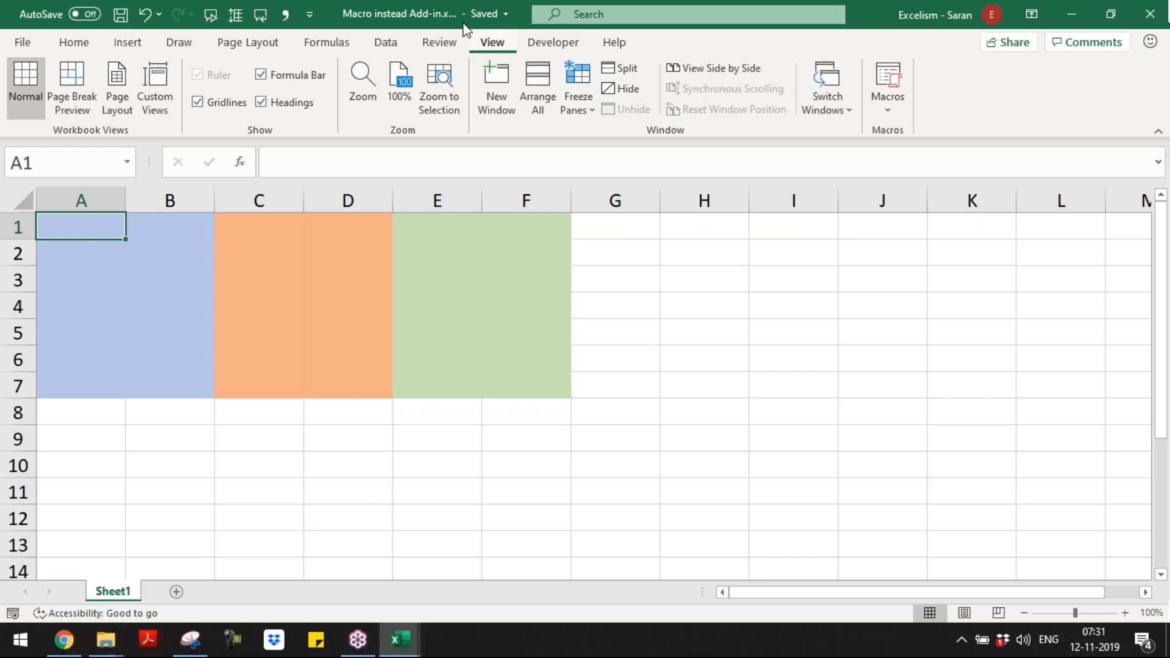
Step: Close the macro workbook and check from the Day 1 workbook which macros are available in all open workbooks
{"action": "left_click", "coordinate": [503, 17]}
{"action": "key", "text": "Escape"}
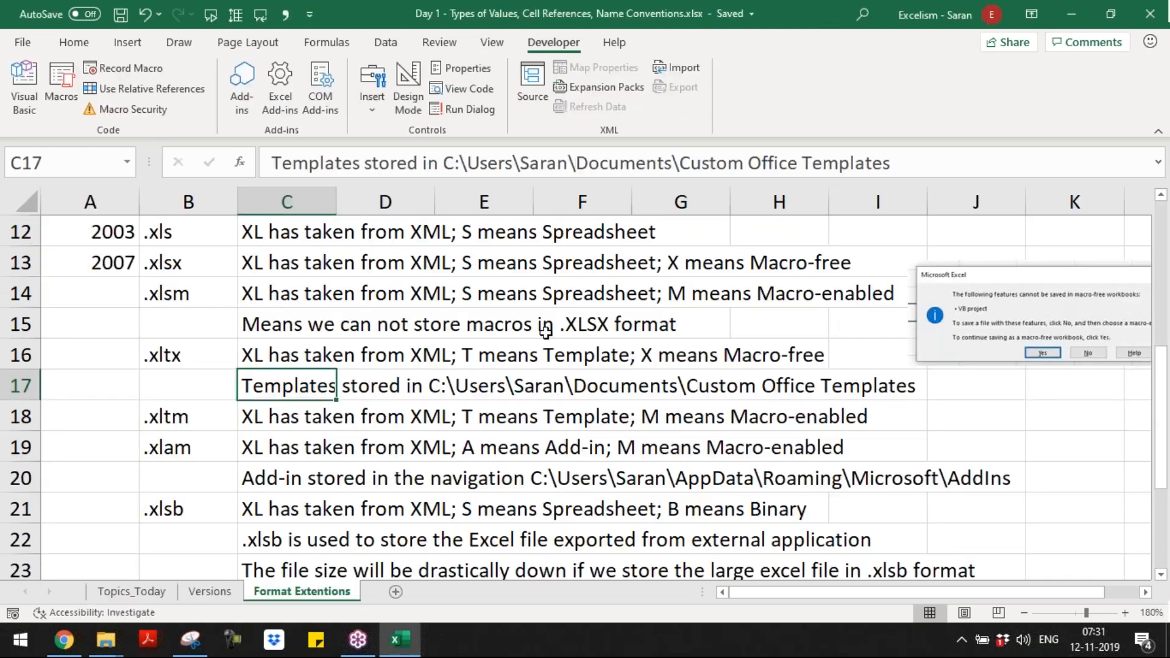
{"action": "left_click", "coordinate": [492, 42]}
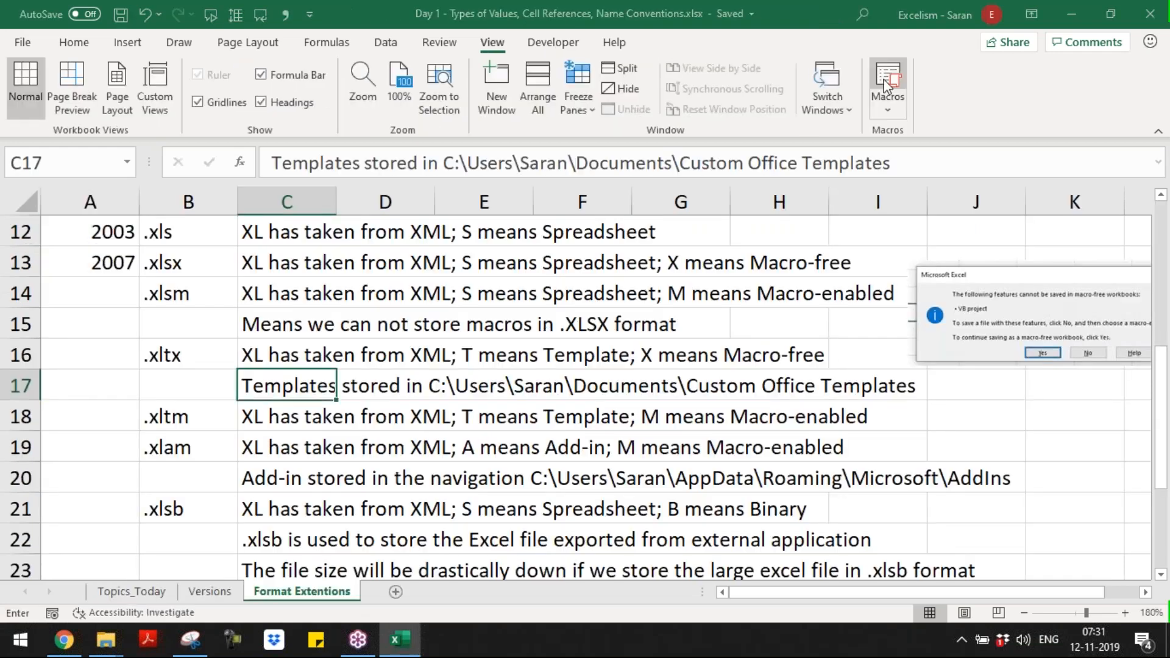
{"action": "left_click", "coordinate": [887, 85]}
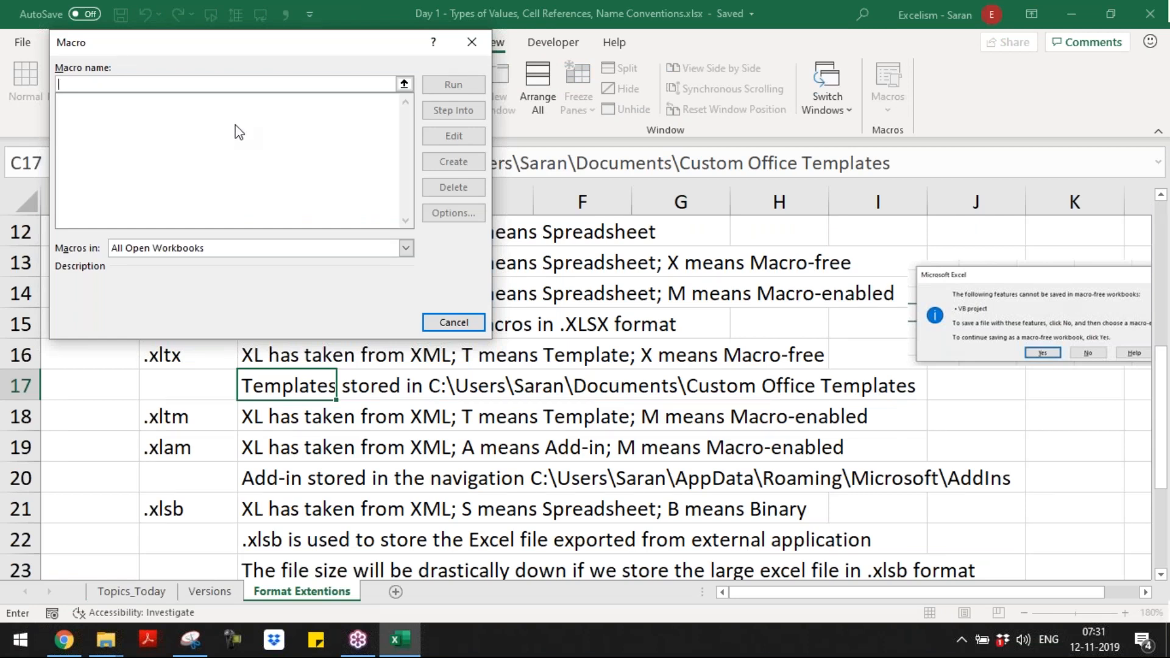
{"action": "key", "text": "Escape"}
Step: Switch to the Batch 9 folder in File Explorer, open Macro instead Add-in.xlsm, and enable its macro content
{"action": "key", "text": "alt+Tab"}
{"action": "key", "text": "alt+Tab"}
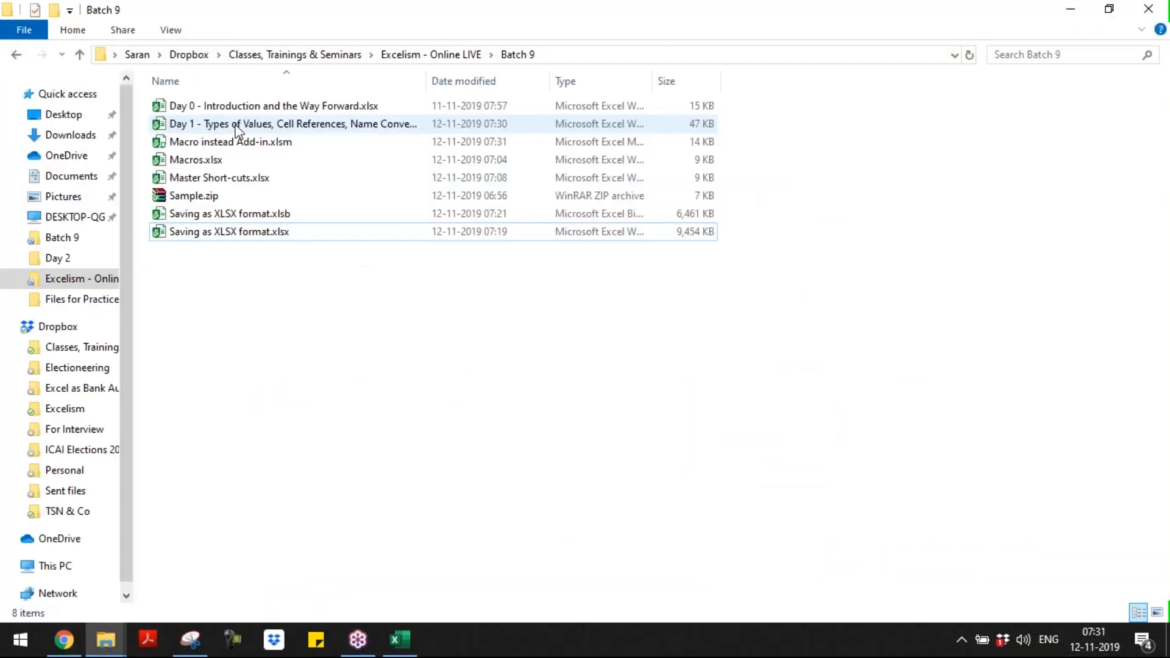
{"action": "key", "text": "Down"}
{"action": "key", "text": "Up"}
{"action": "key", "text": "Up"}
{"action": "key", "text": "Up"}
{"action": "key", "text": "Up"}
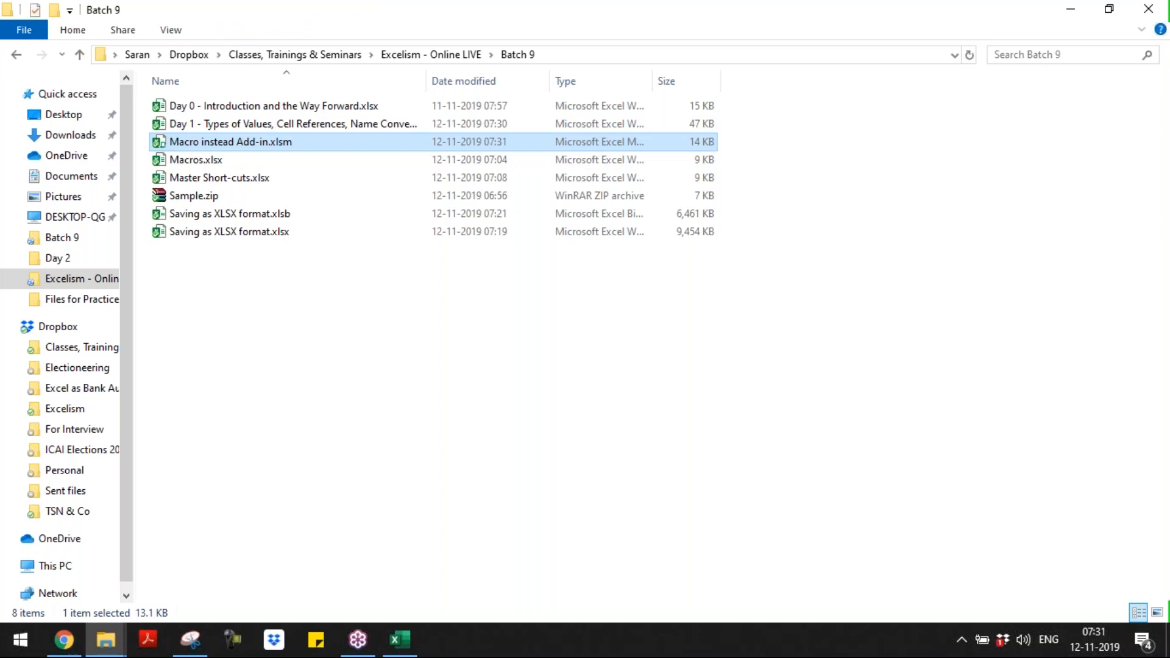
{"action": "key", "text": "alt+Tab"}
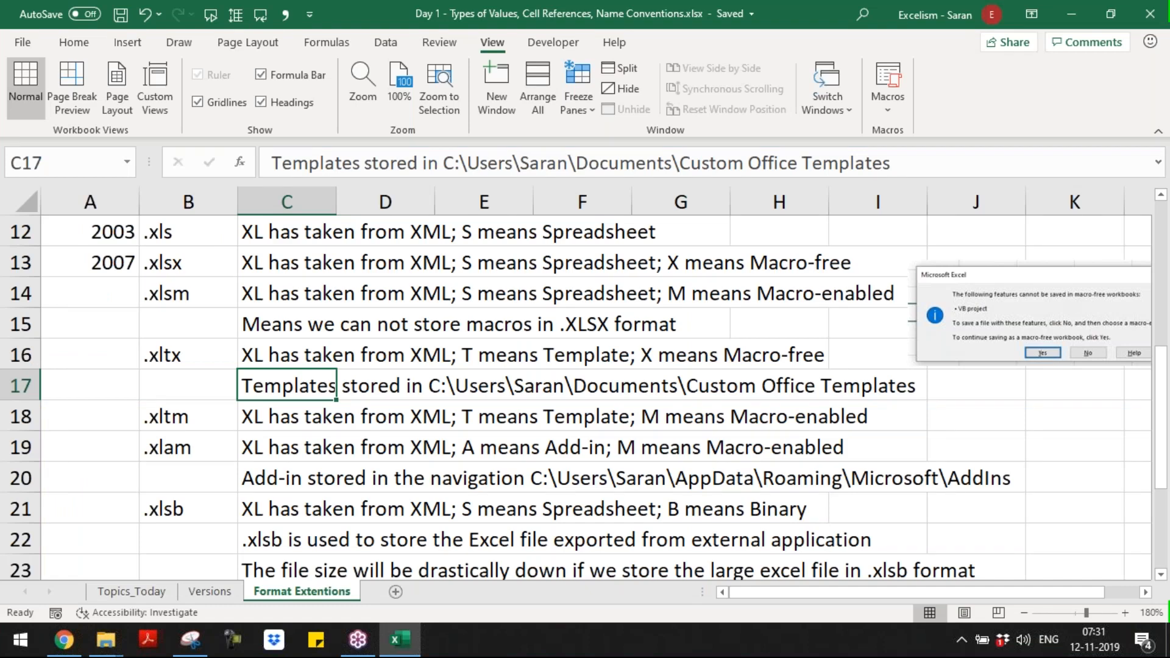
{"action": "key", "text": "ctrl+n"}
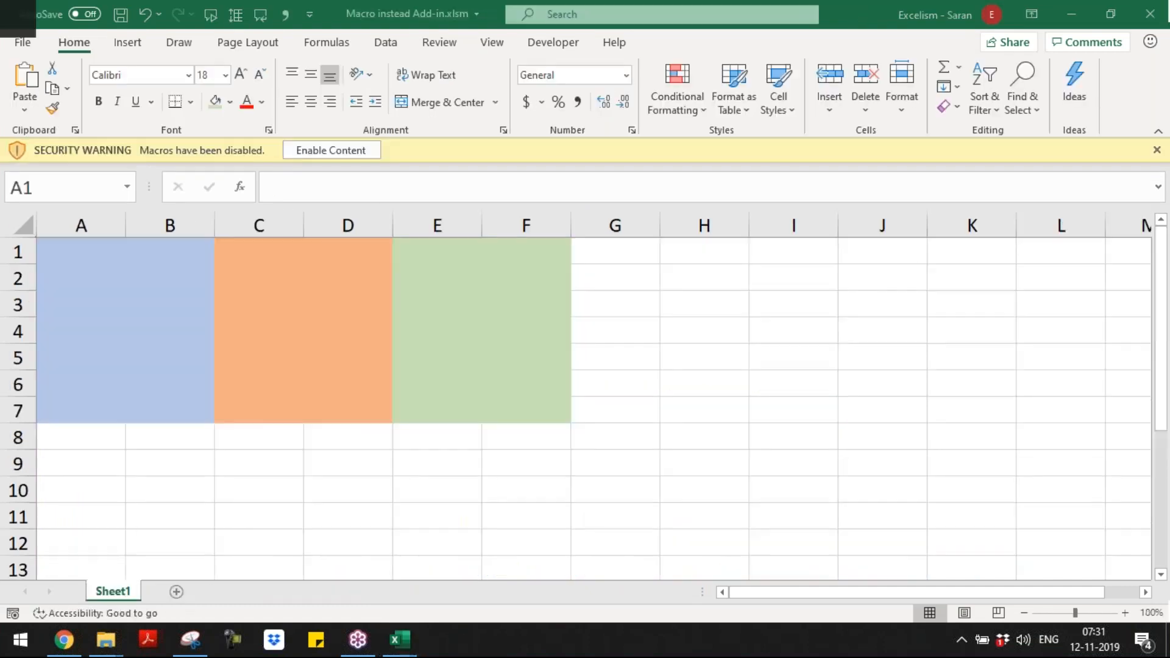
{"action": "left_click", "coordinate": [329, 149]}
Step: Check the macros available from the Day 1 workbook while Macro instead Add-in.xlsm is open, and close the macro workbook
{"action": "key", "text": "alt+Tab"}
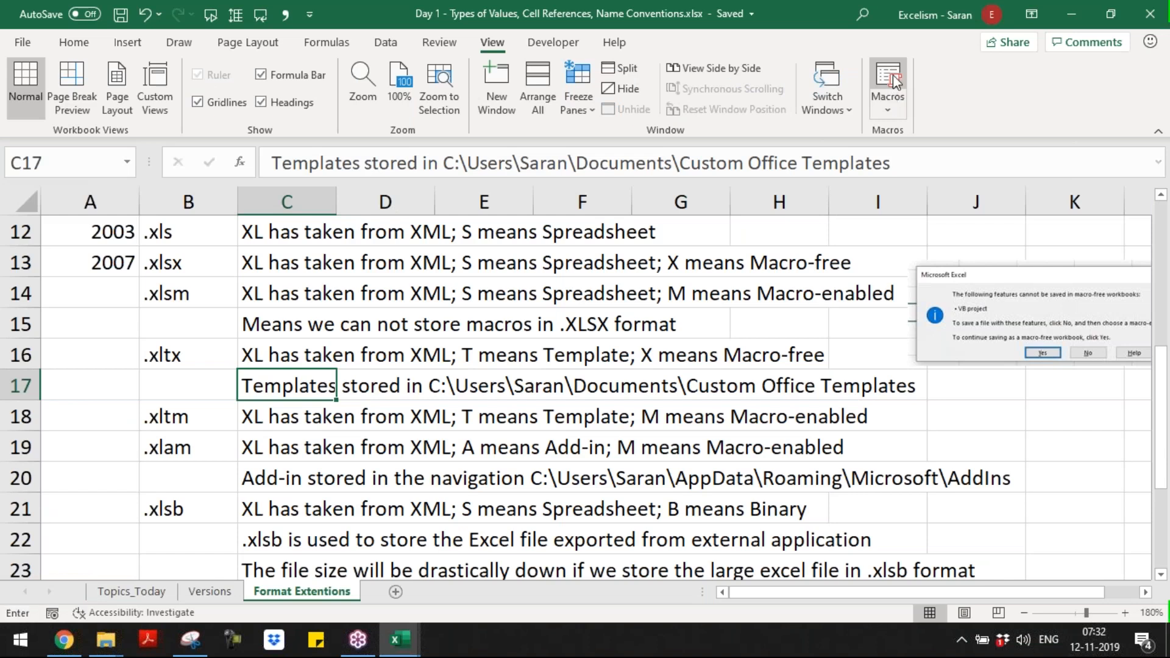
{"action": "left_click", "coordinate": [891, 75]}
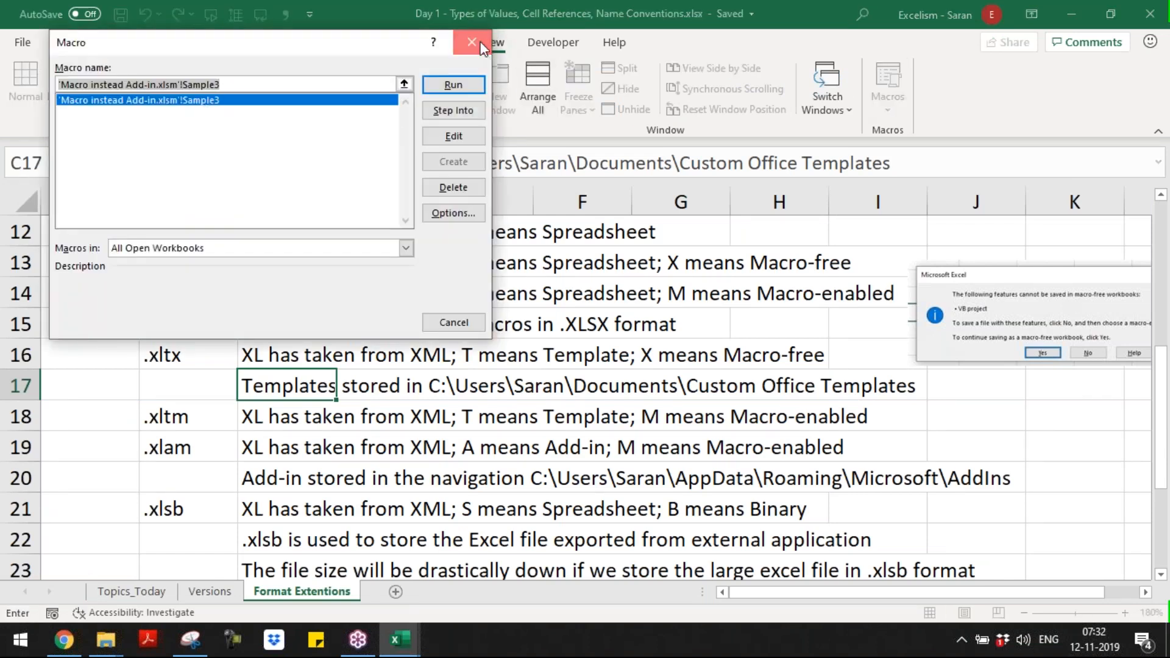
{"action": "key", "text": "Escape"}
{"action": "key", "text": "alt+Tab"}
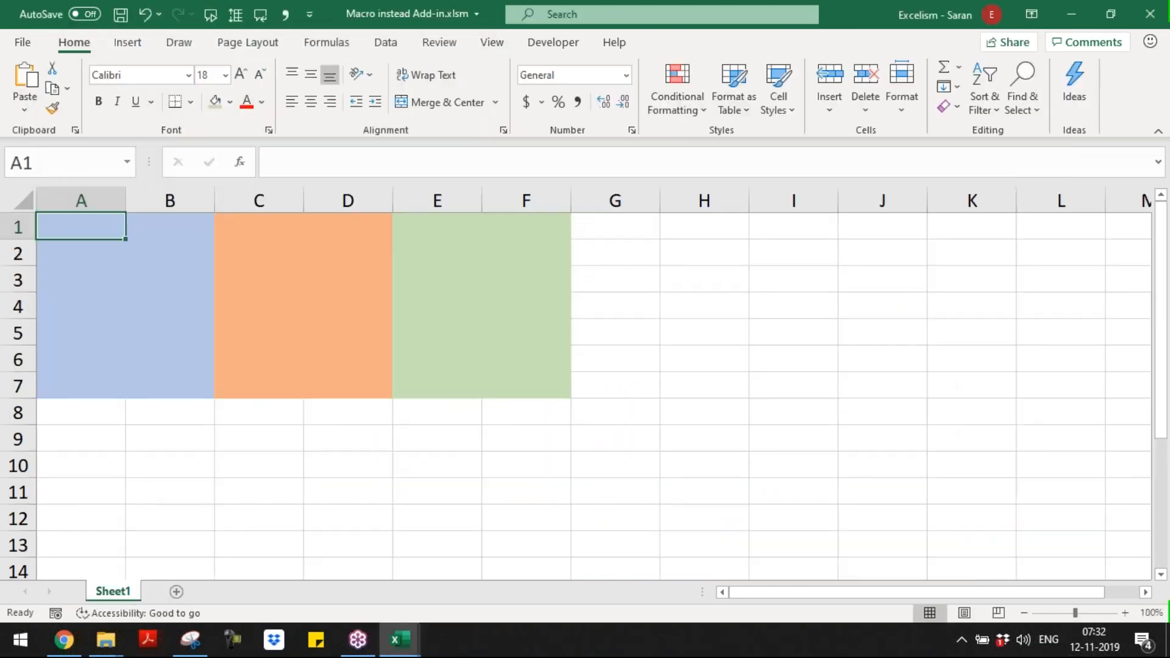
{"action": "key", "text": "ctrl+w"}
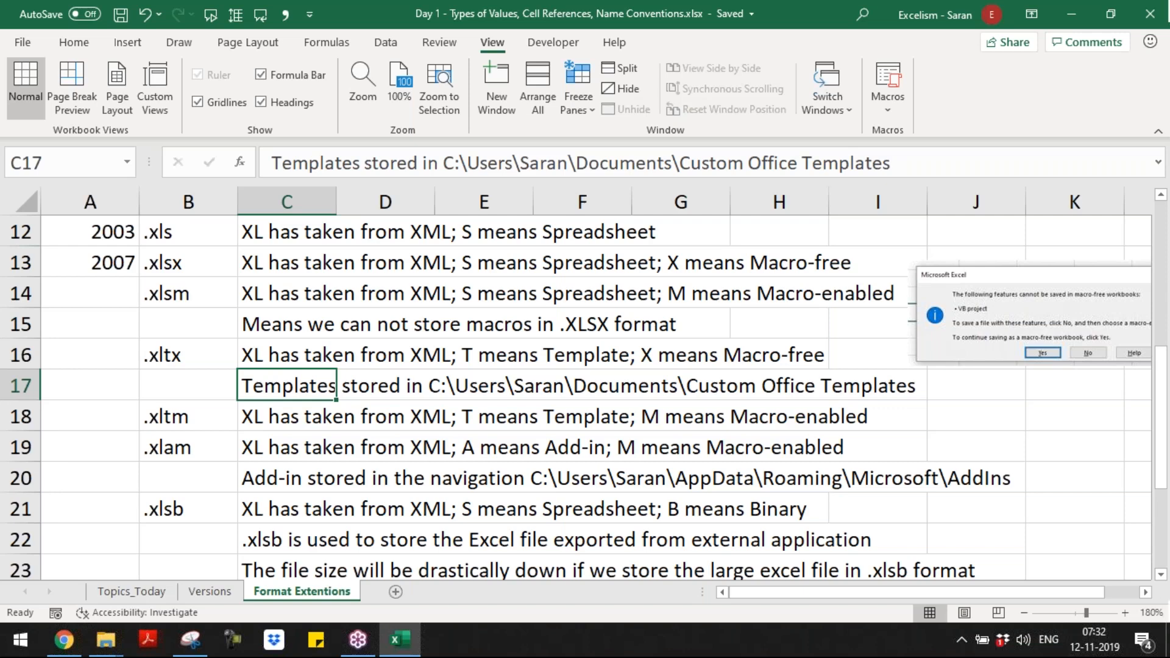
Step: Reopen Macro instead Add-in.xlsm from the Batch 9 folder in File Explorer
{"action": "key", "text": "alt+Tab"}
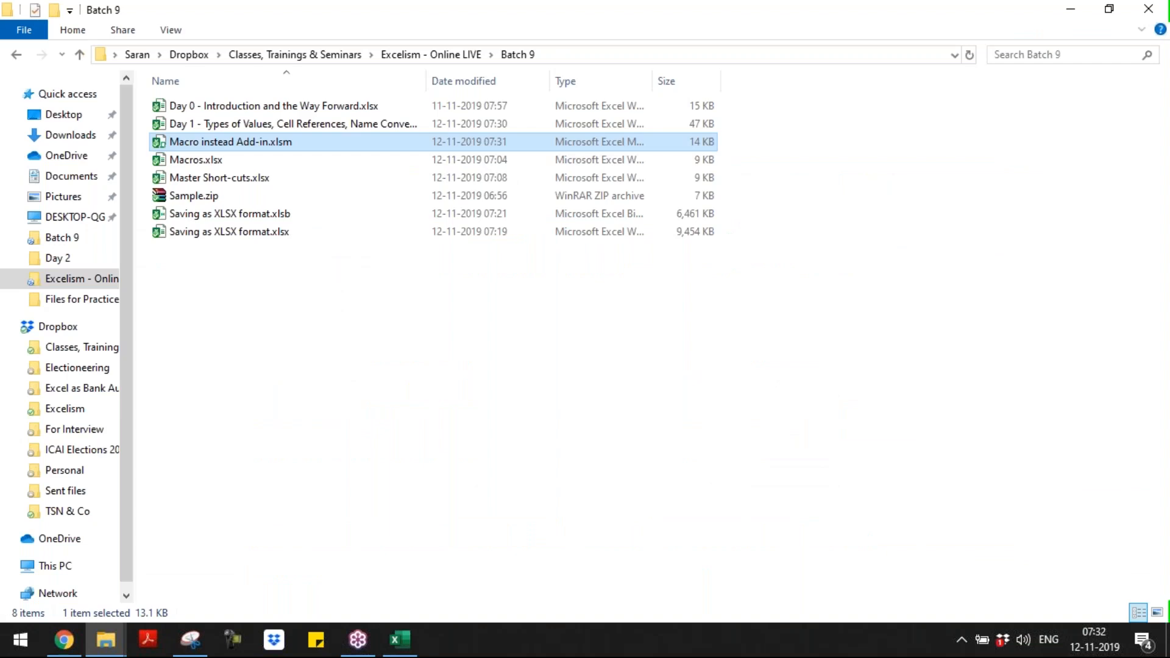
{"action": "key", "text": "Return"}
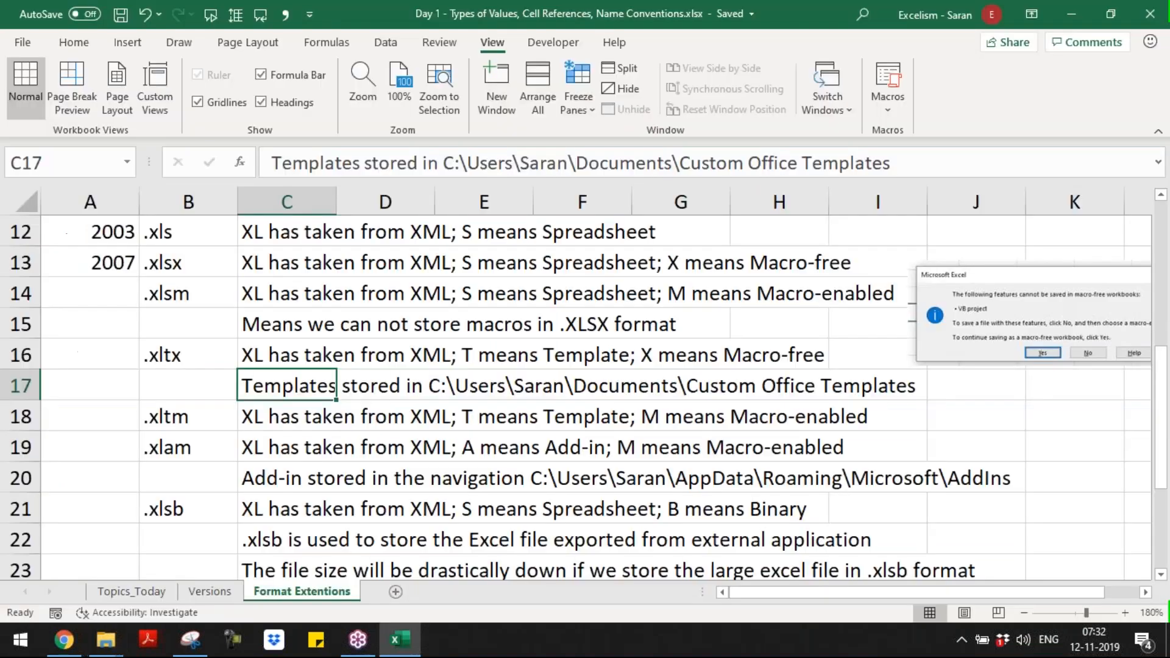
{"action": "left_click", "coordinate": [574, 342]}
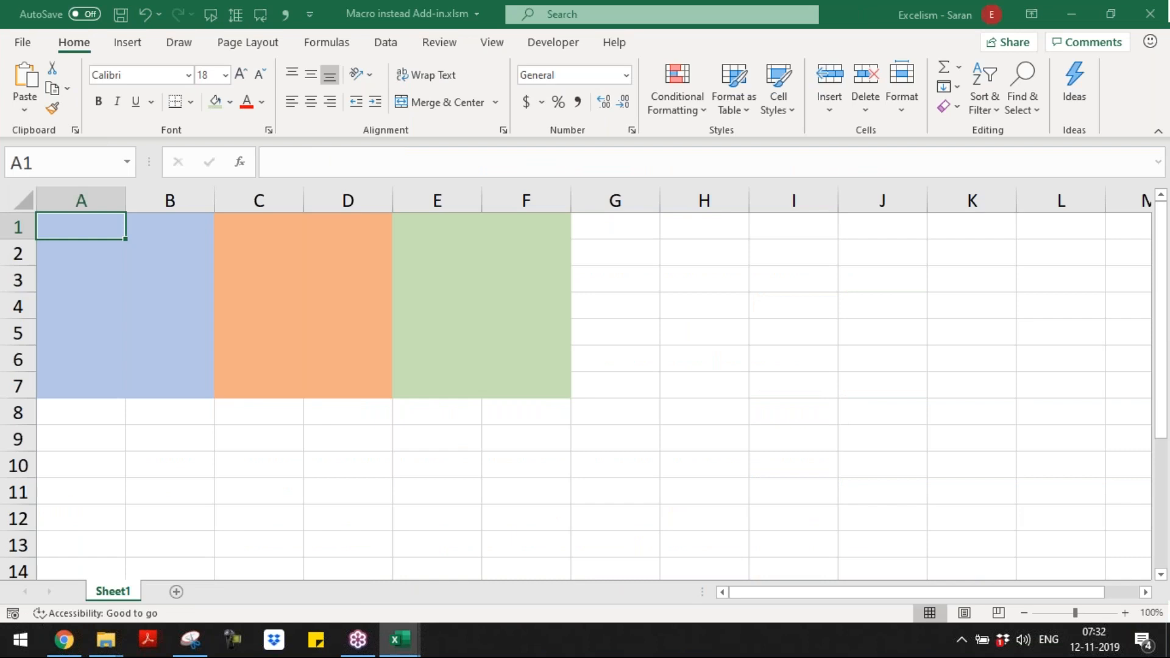
Step: Save the macro workbook as an Excel Add-in (*.xlam) named Macro as Add-in in the AddIns folder
{"action": "key", "text": "F12"}
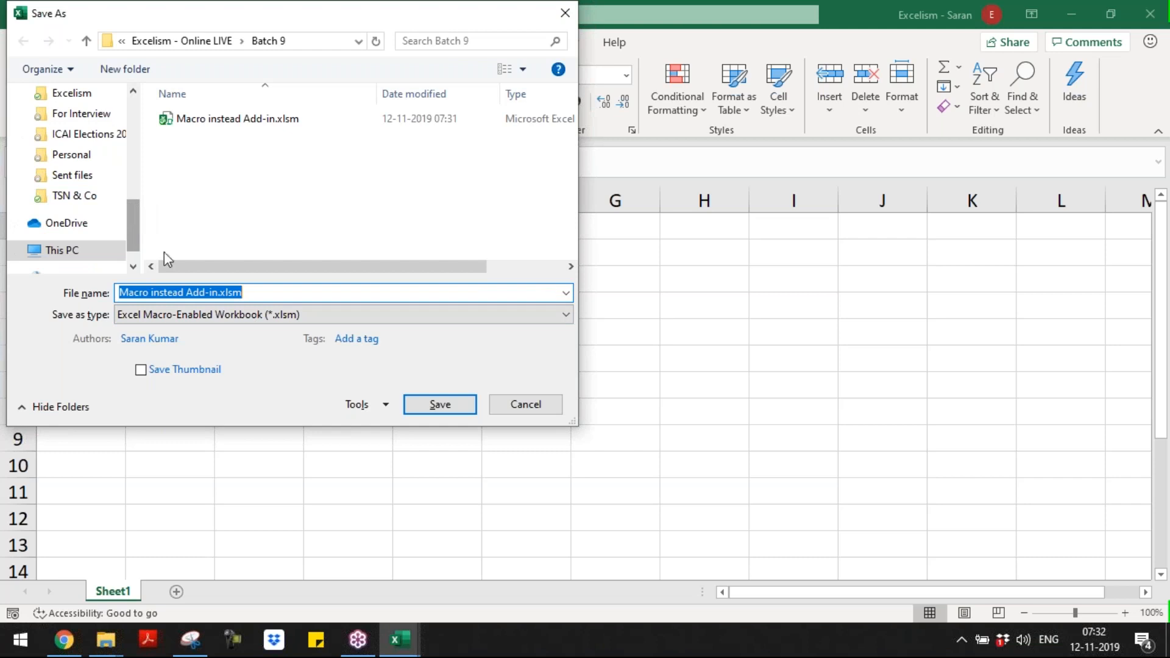
{"action": "left_click", "coordinate": [227, 317]}
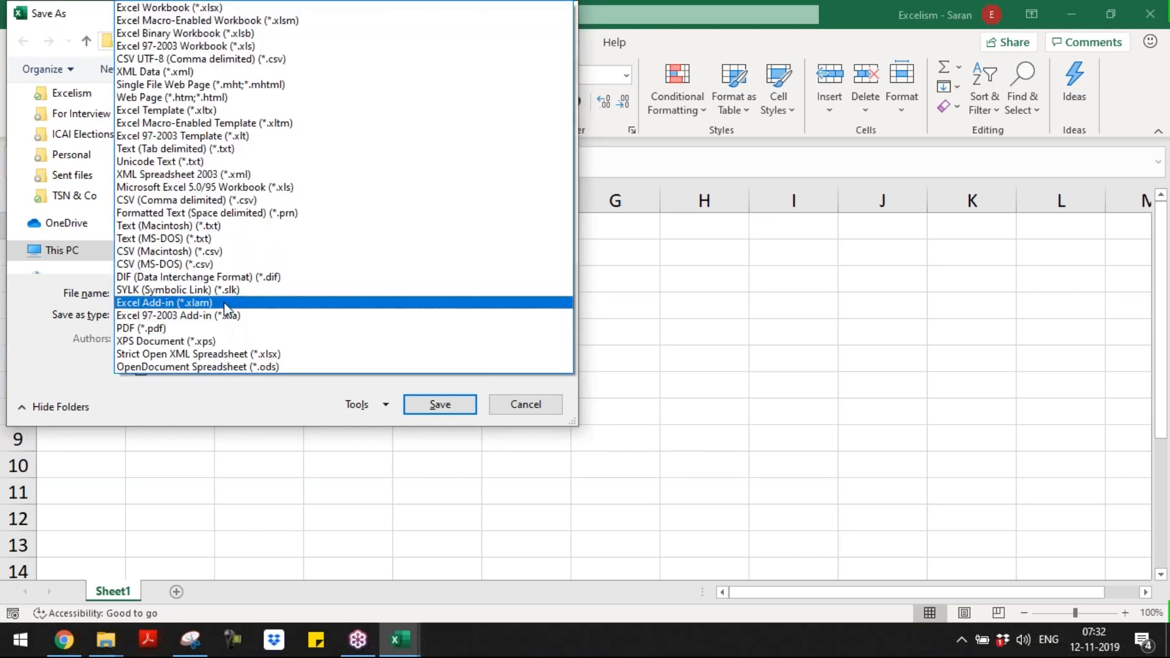
{"action": "left_click", "coordinate": [226, 302]}
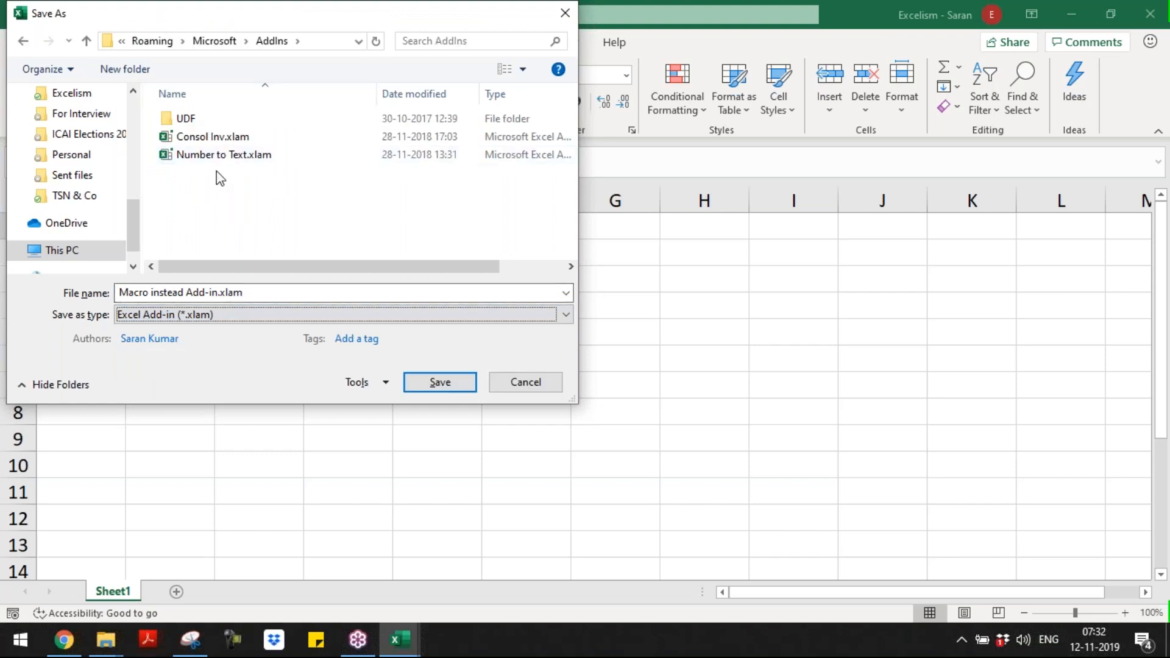
{"action": "left_click", "coordinate": [256, 293]}
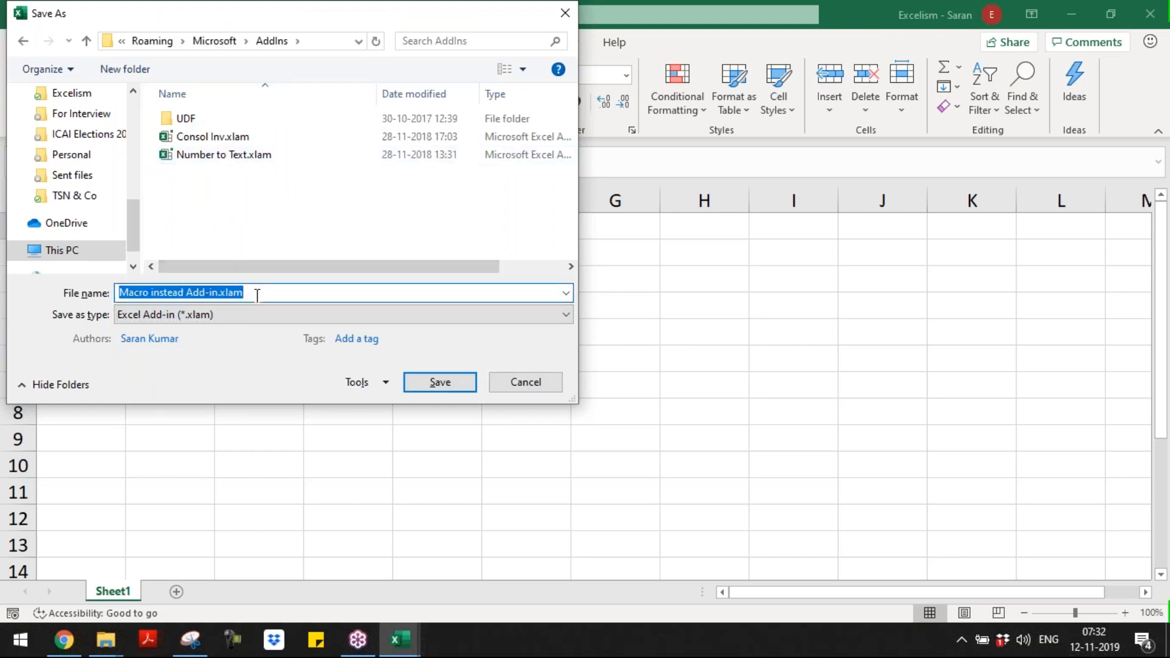
{"action": "type", "text": "Macro "}
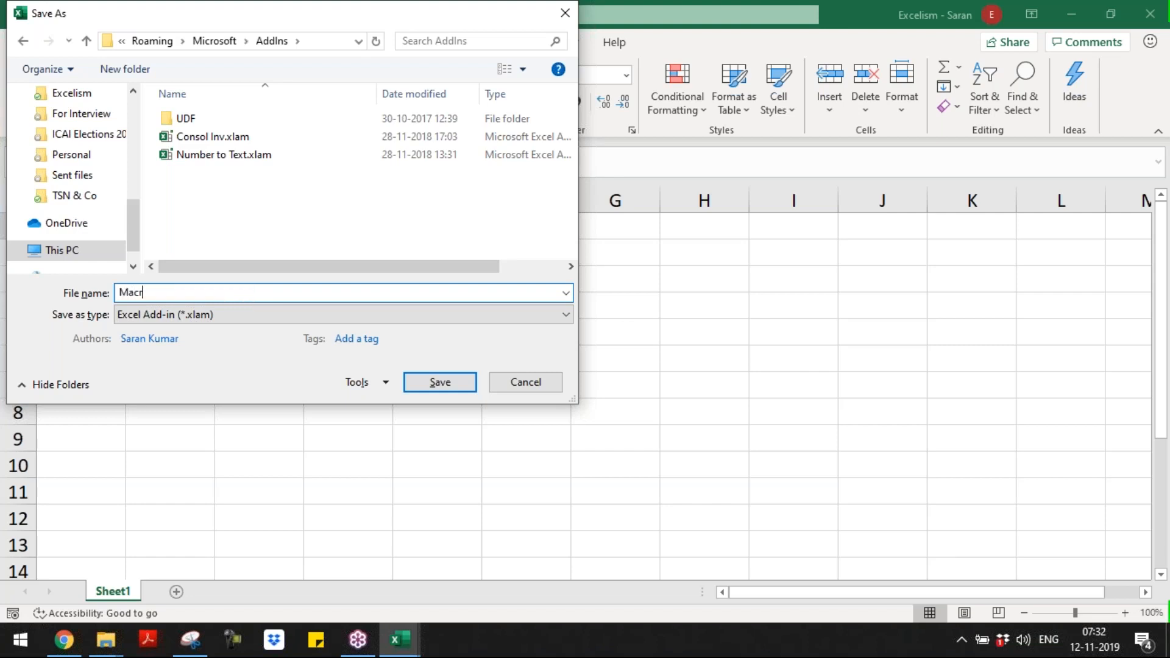
{"action": "type", "text": "as Add-in"}
{"action": "key", "text": "Return"}
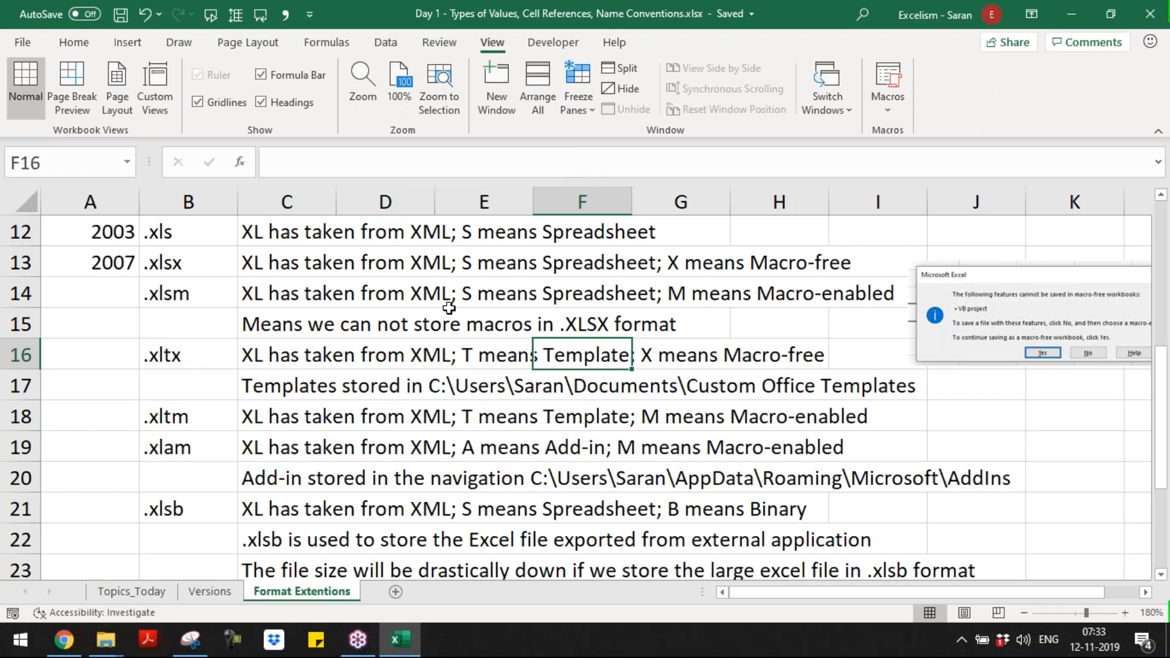
Step: Try to load Macro as Add-in.xlam from the AddIns folder as a COM add-in from the Day 1 workbook, showing all file types
{"action": "left_click", "coordinate": [553, 43]}
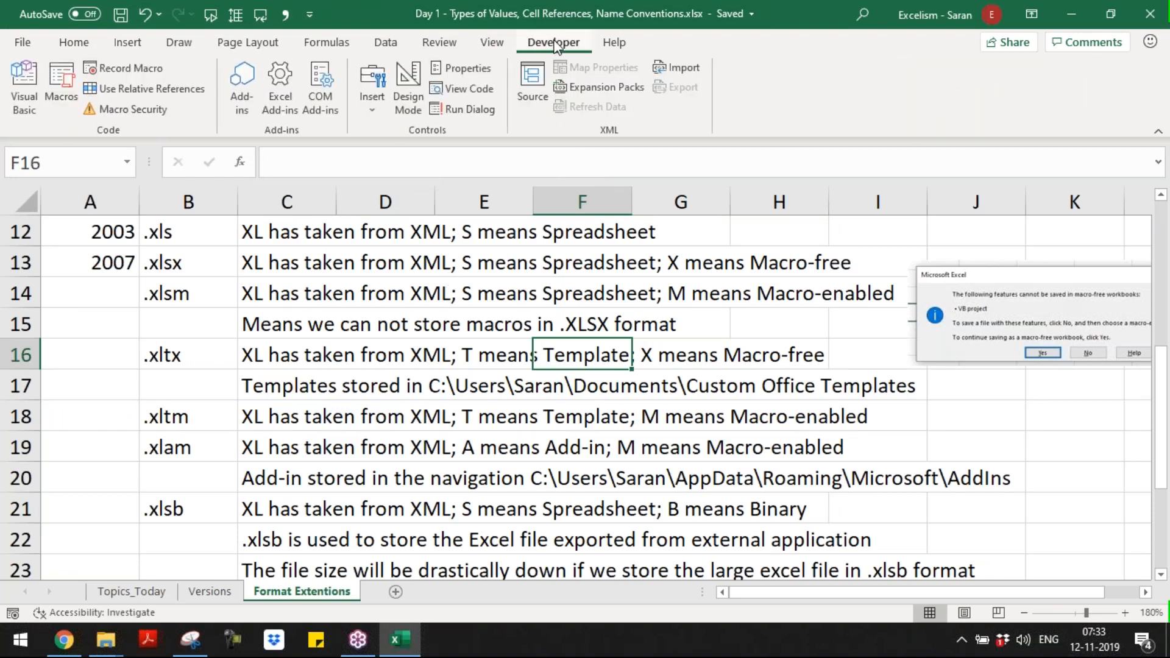
{"action": "left_click", "coordinate": [332, 90]}
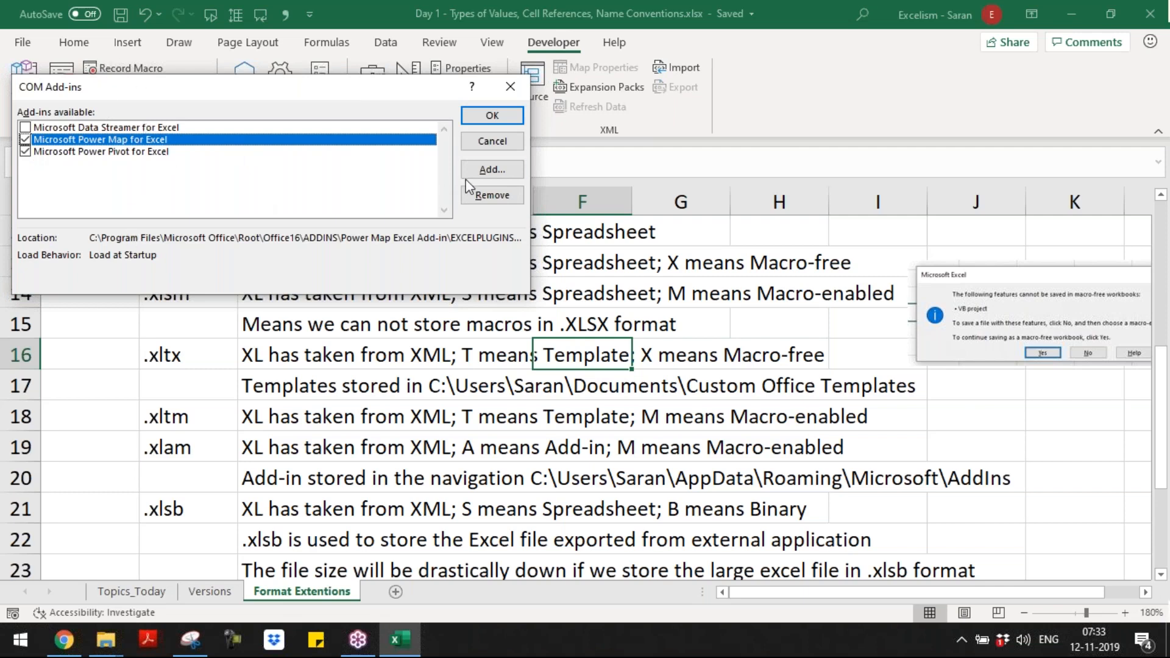
{"action": "left_click", "coordinate": [489, 171]}
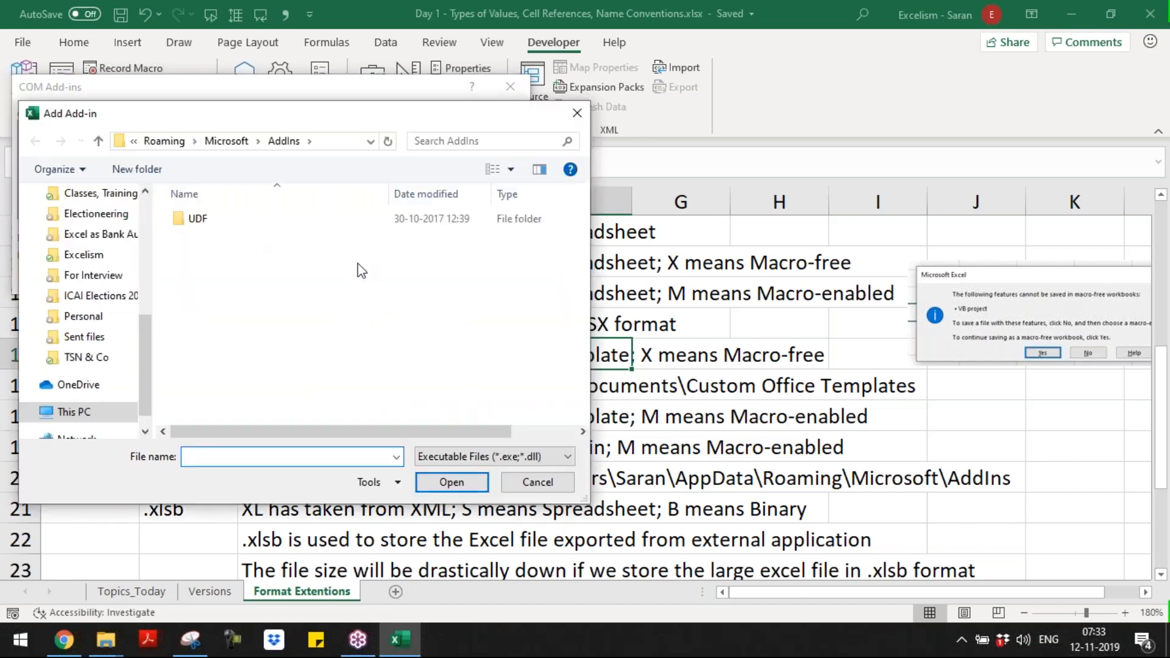
{"action": "left_click", "coordinate": [238, 145]}
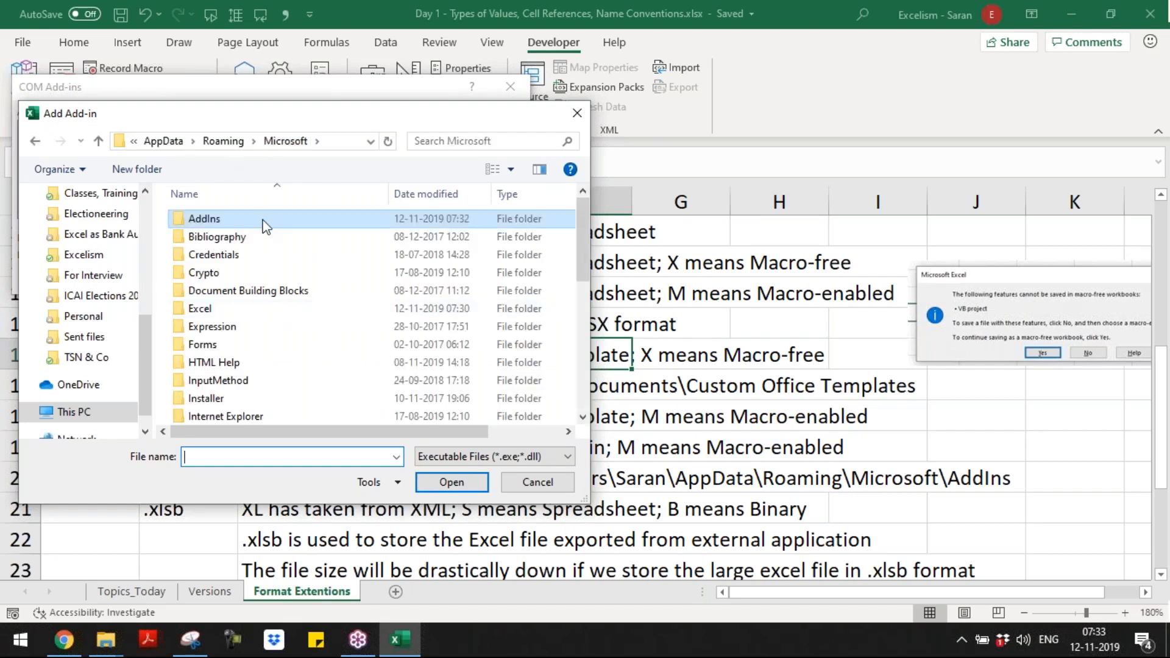
{"action": "double_click", "coordinate": [266, 227]}
{"action": "left_click", "coordinate": [429, 458]}
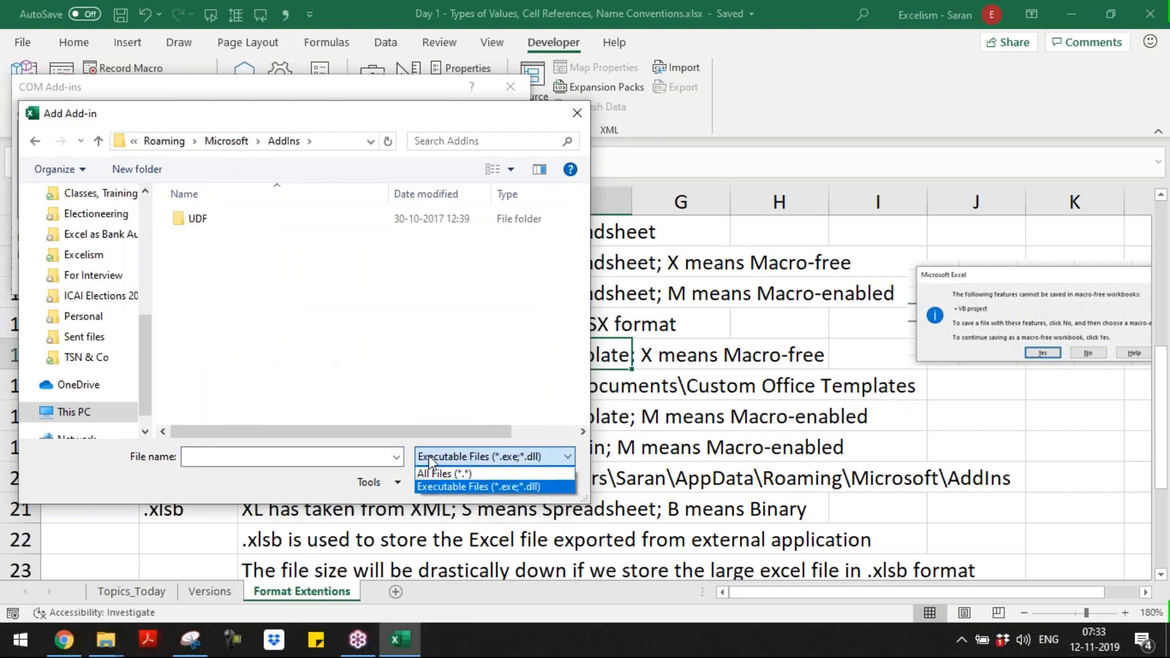
{"action": "left_click", "coordinate": [434, 474]}
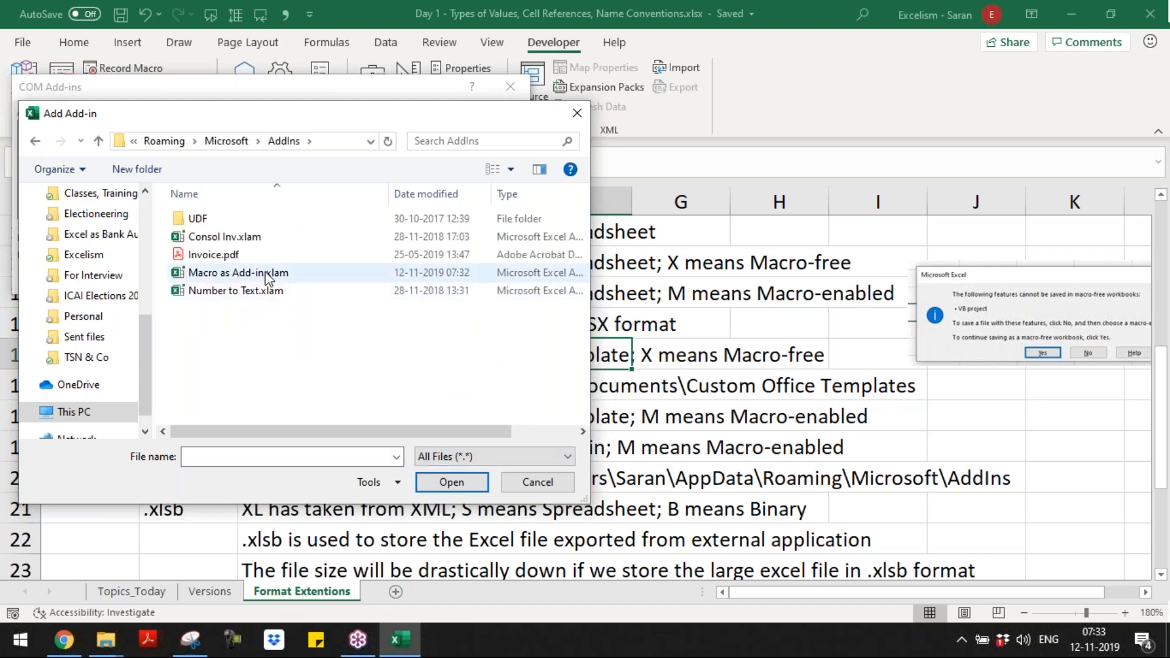
{"action": "left_click", "coordinate": [266, 274]}
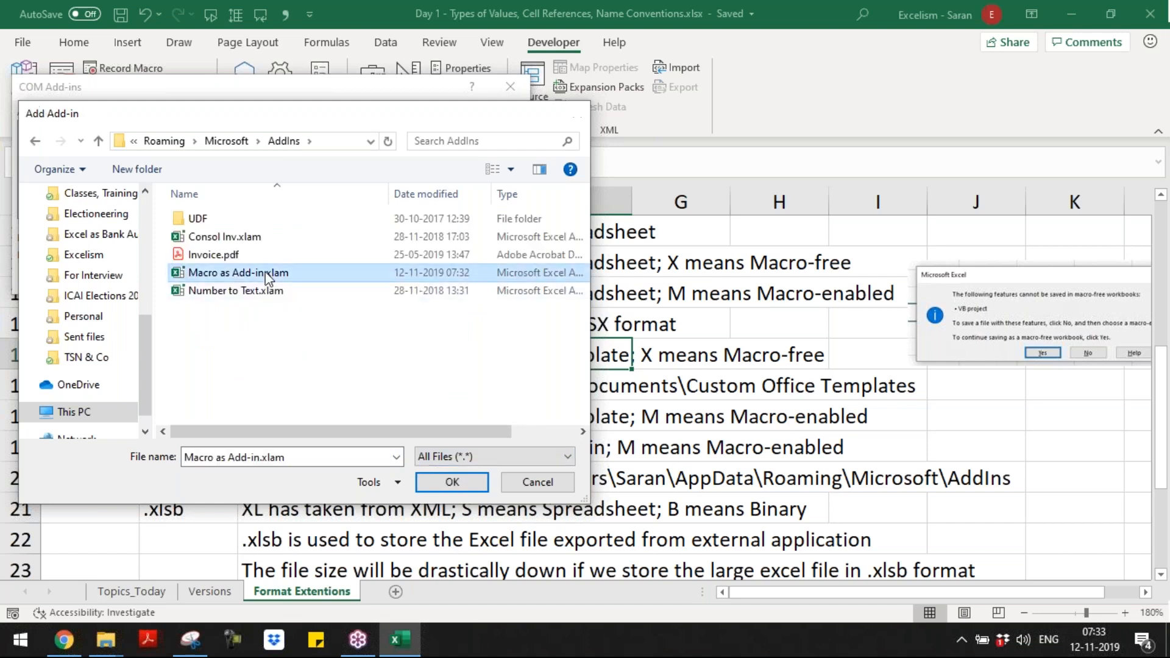
{"action": "double_click", "coordinate": [266, 274]}
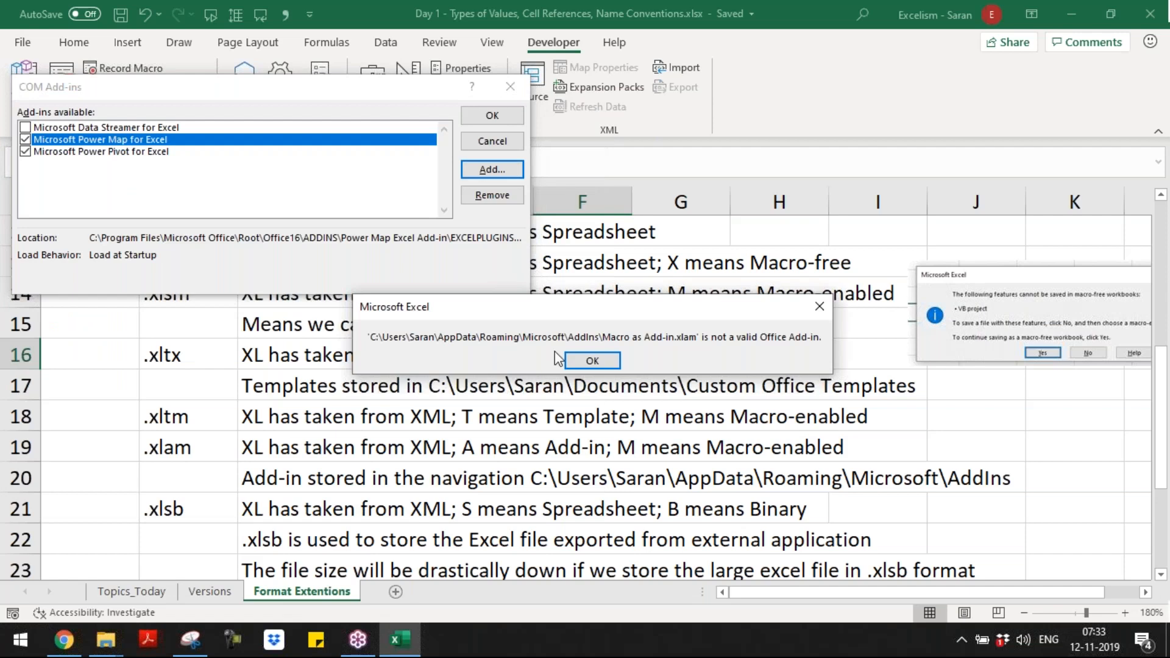
{"action": "left_click", "coordinate": [592, 361]}
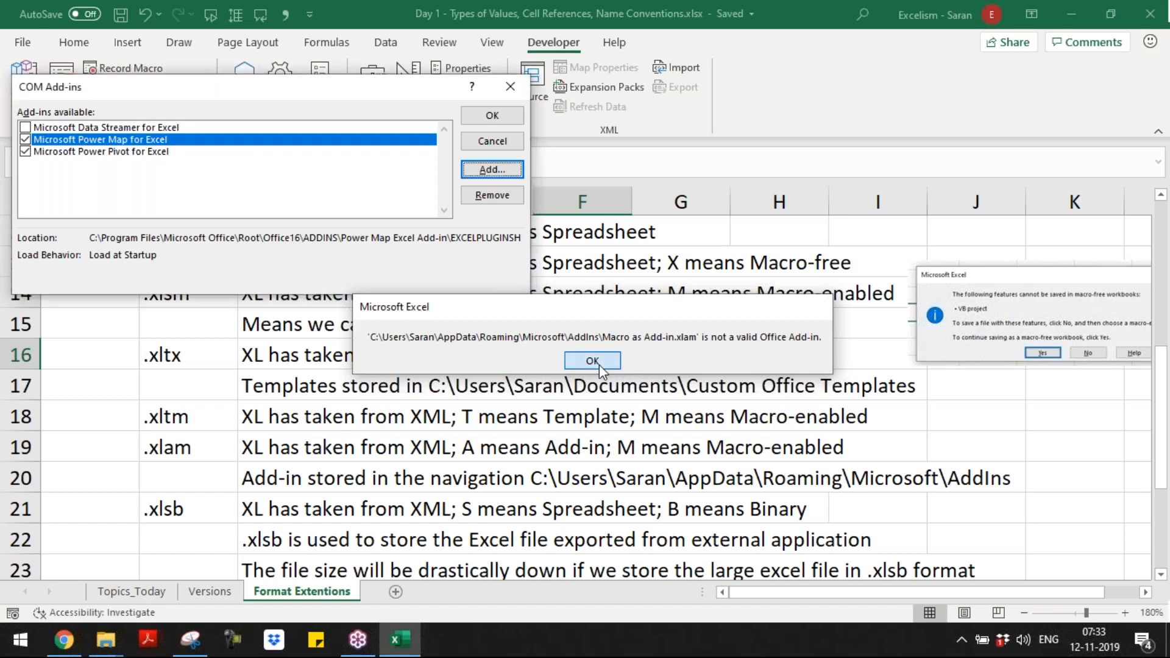
Step: Try to load Consol Inv.xlam from the AddIns folder as a COM add-in, and close the COM add-ins dialog
{"action": "left_click", "coordinate": [492, 169]}
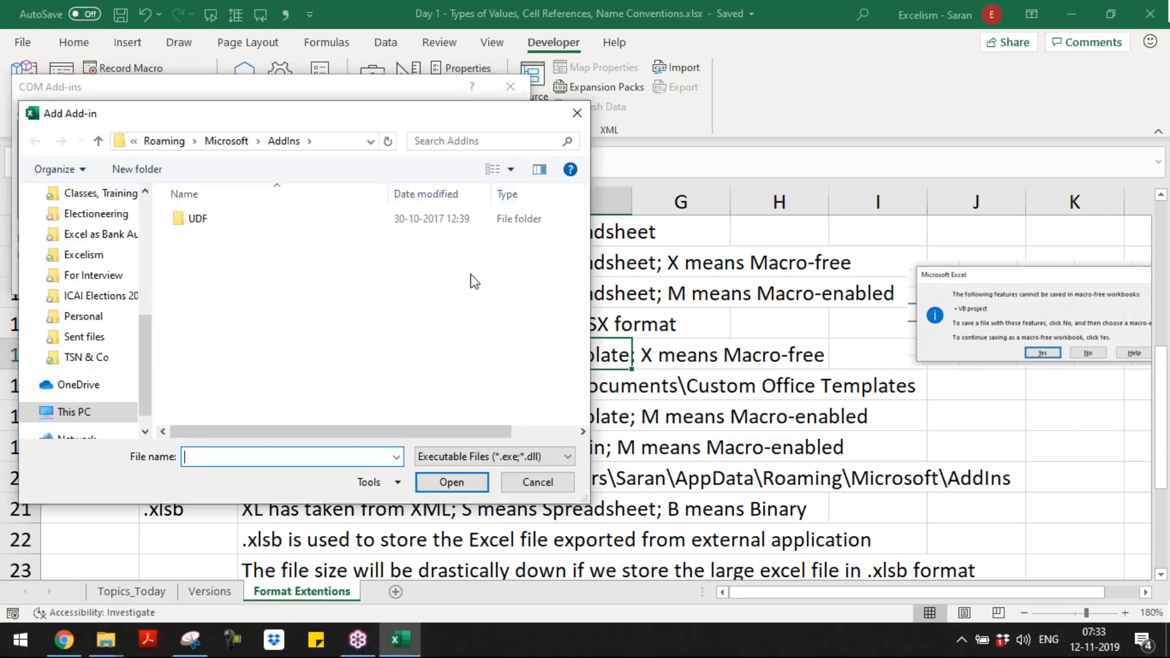
{"action": "left_click", "coordinate": [236, 146]}
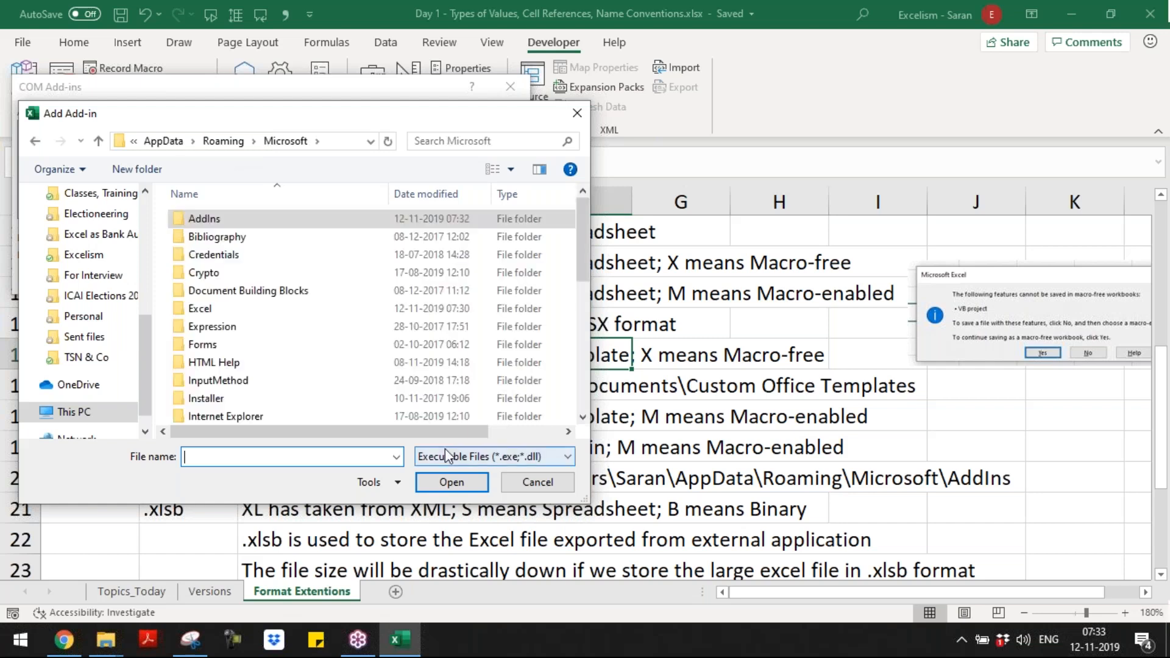
{"action": "left_click_drag", "start_coordinate": [580, 244], "coordinate": [580, 182]}
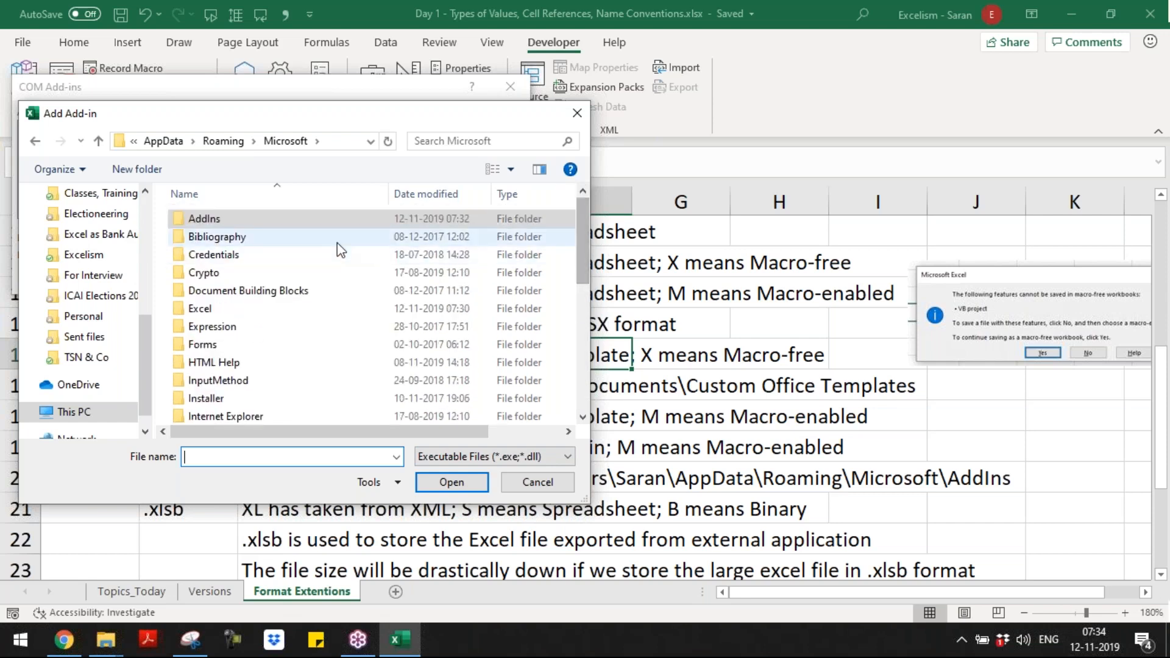
{"action": "double_click", "coordinate": [323, 219]}
{"action": "double_click", "coordinate": [308, 219]}
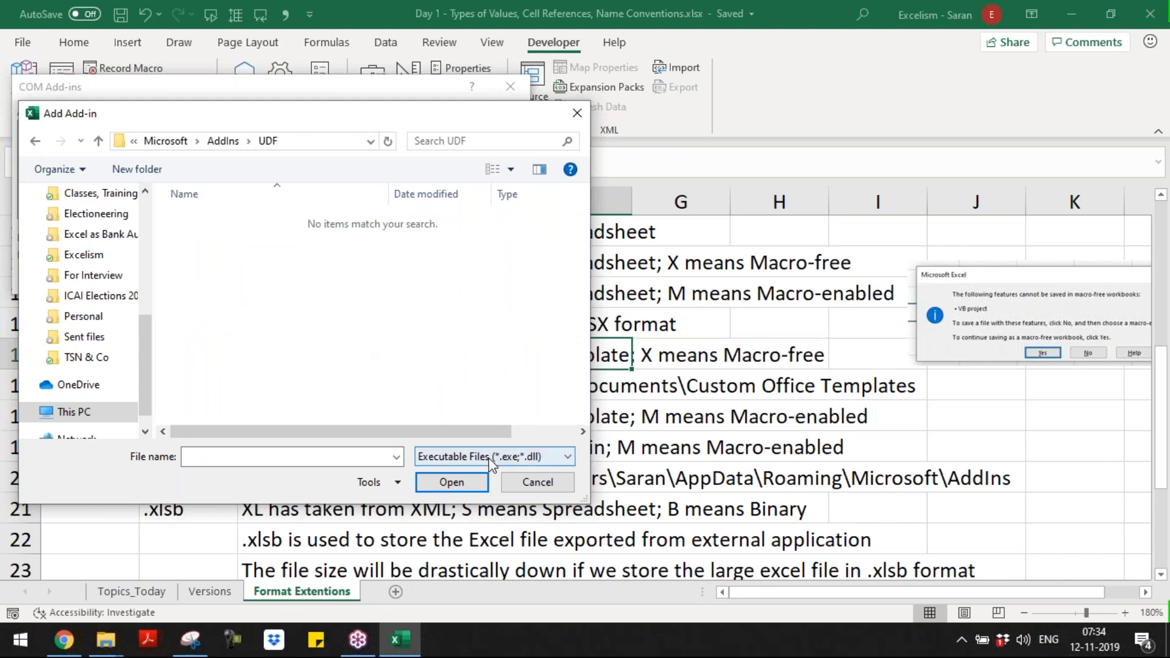
{"action": "left_click", "coordinate": [224, 141]}
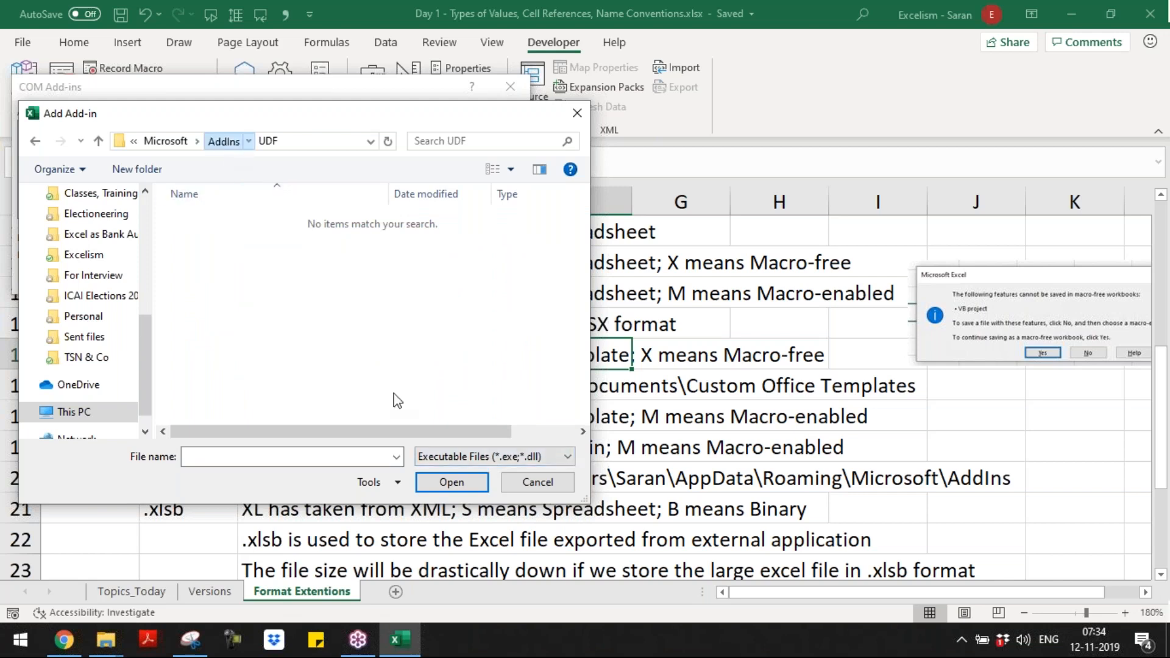
{"action": "left_click", "coordinate": [511, 463]}
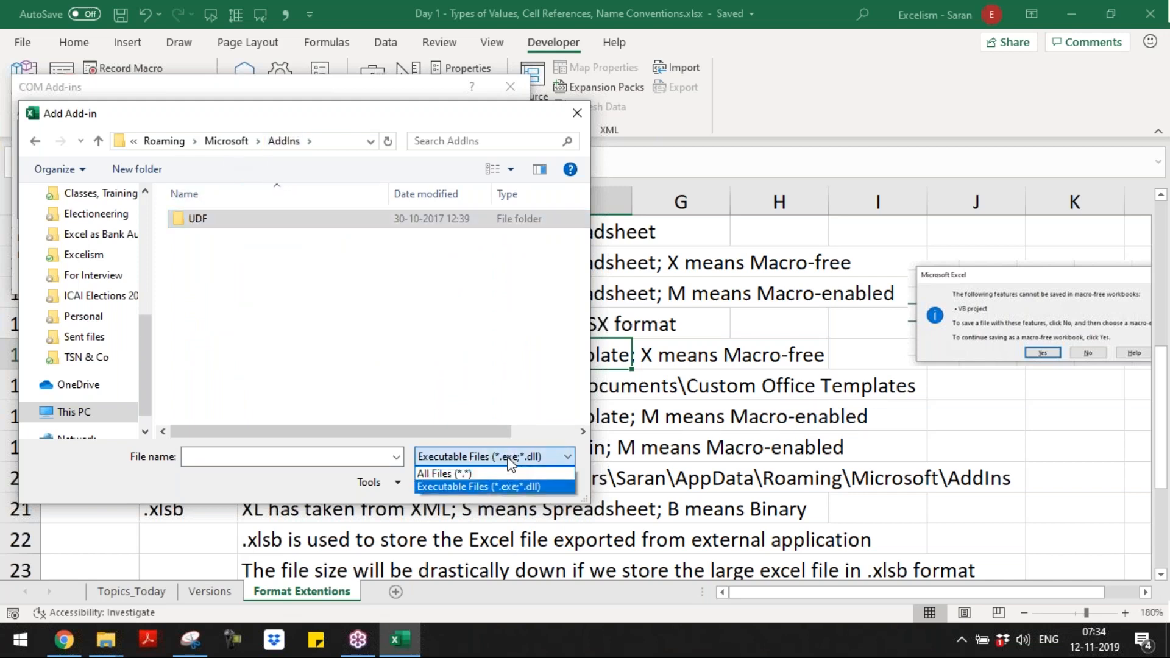
{"action": "left_click", "coordinate": [509, 469]}
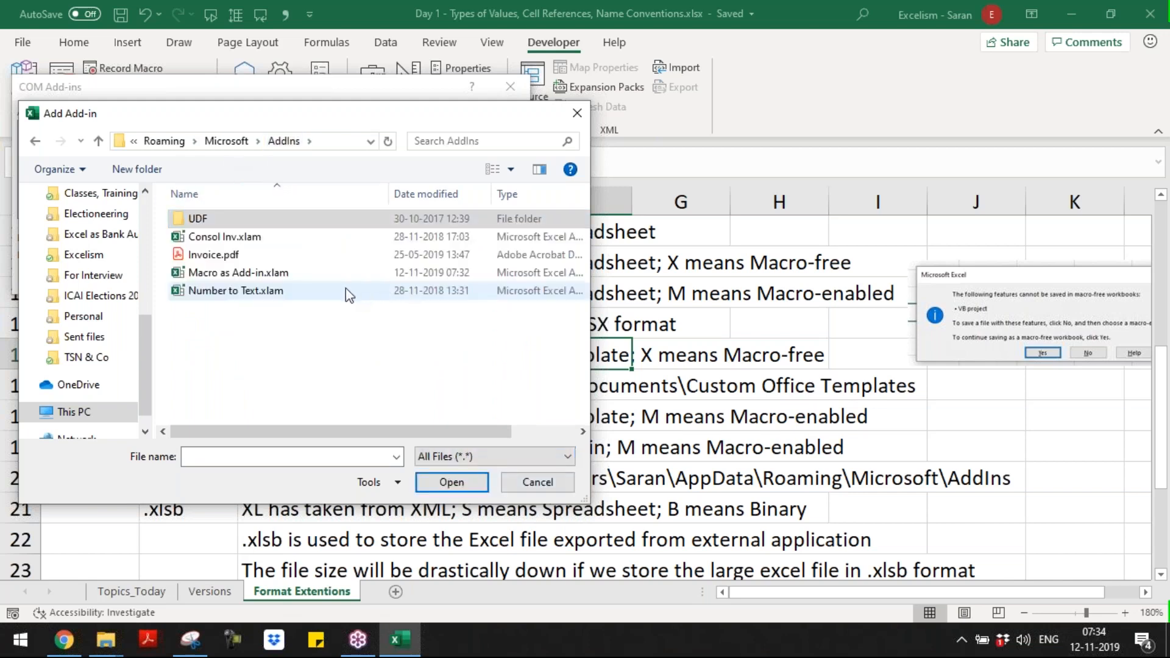
{"action": "double_click", "coordinate": [303, 239]}
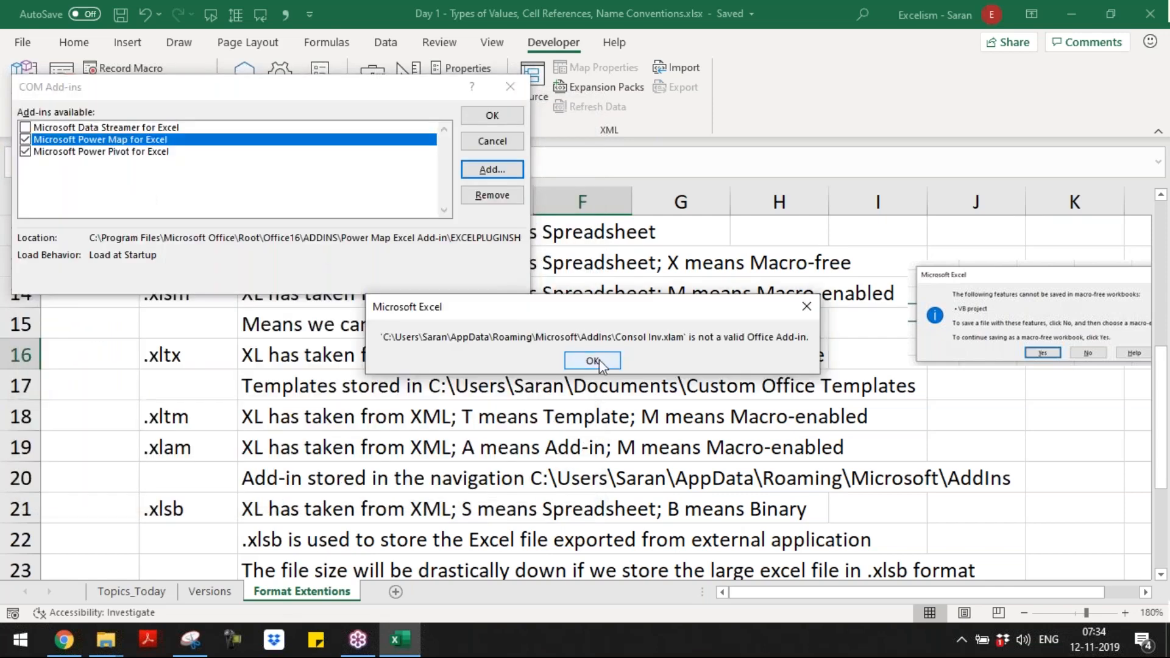
{"action": "left_click", "coordinate": [599, 362]}
{"action": "key", "text": "Escape"}
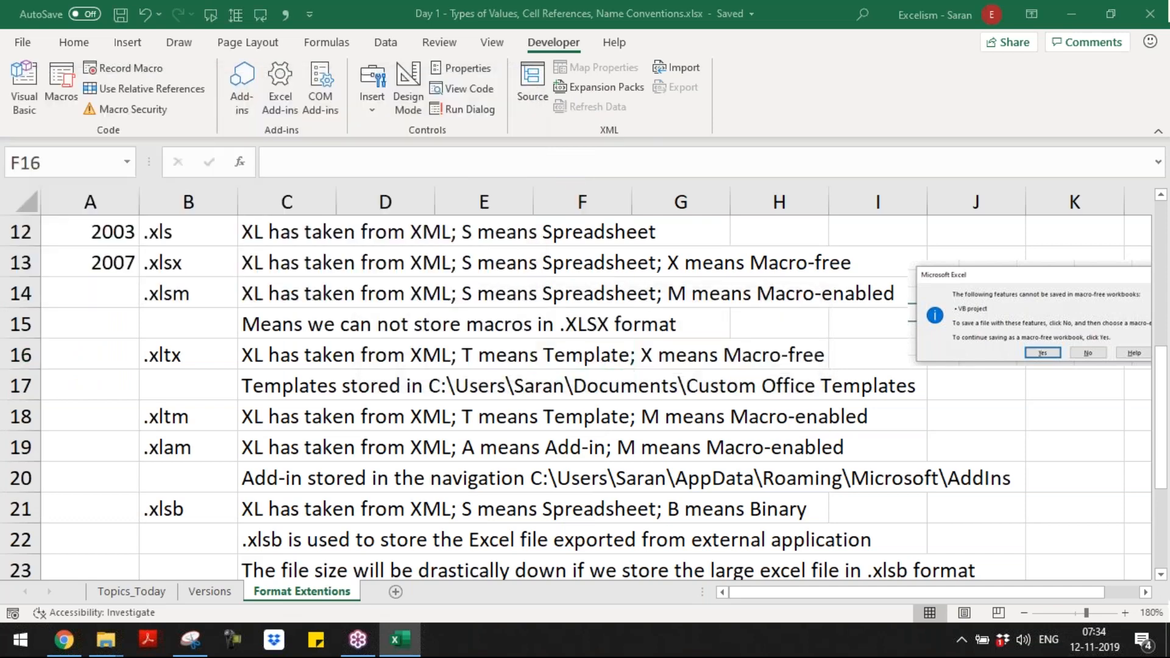
{"action": "key", "text": "alt+Tab"}
{"action": "key", "text": "alt+Tab"}
{"action": "key", "text": "alt+shift+Tab"}
{"action": "key", "text": "alt+shift+Tab"}
{"action": "key", "text": "alt+shift+Tab"}
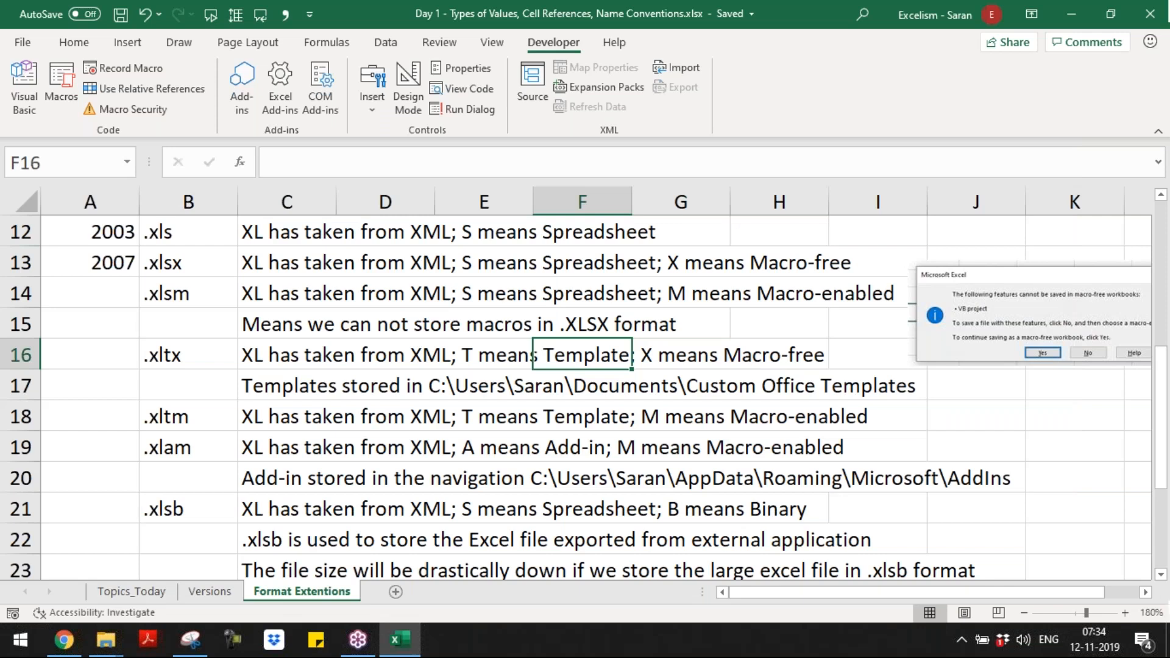
{"action": "key", "text": "F12"}
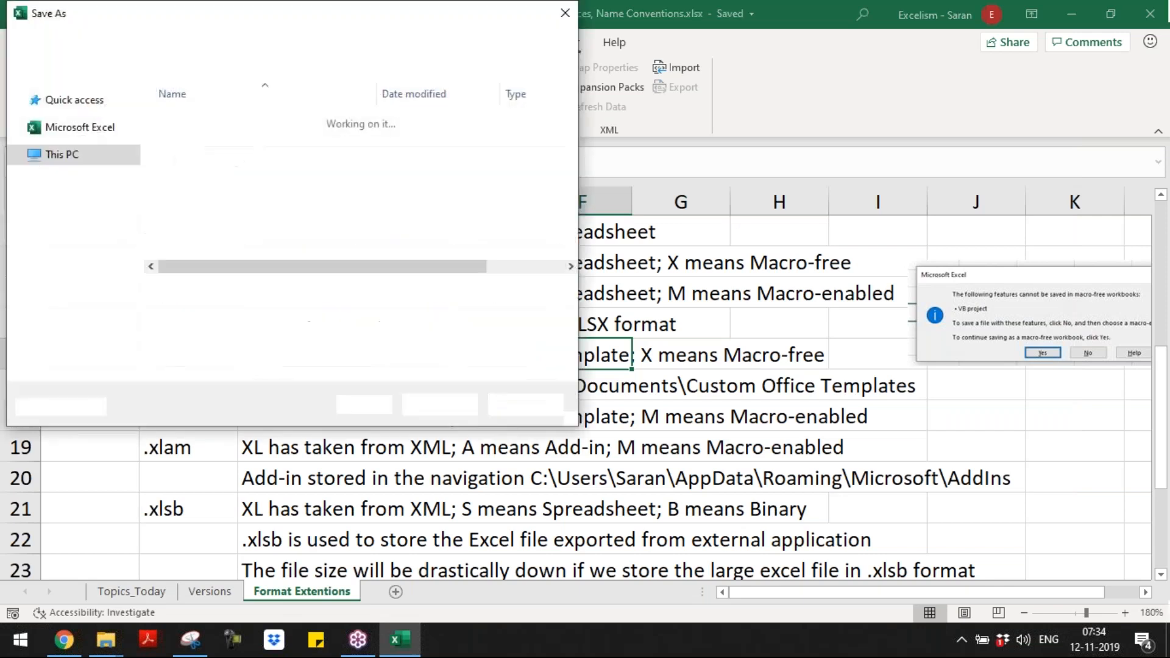
{"action": "key", "text": "Tab"}
{"action": "key", "text": "Escape"}
Step: Switch to the Macro instead Add-in.xlsm workbook and save it as an Excel 97-2003 Add-in (*.xla), accepting the compatibility check
{"action": "key", "text": "alt+Tab"}
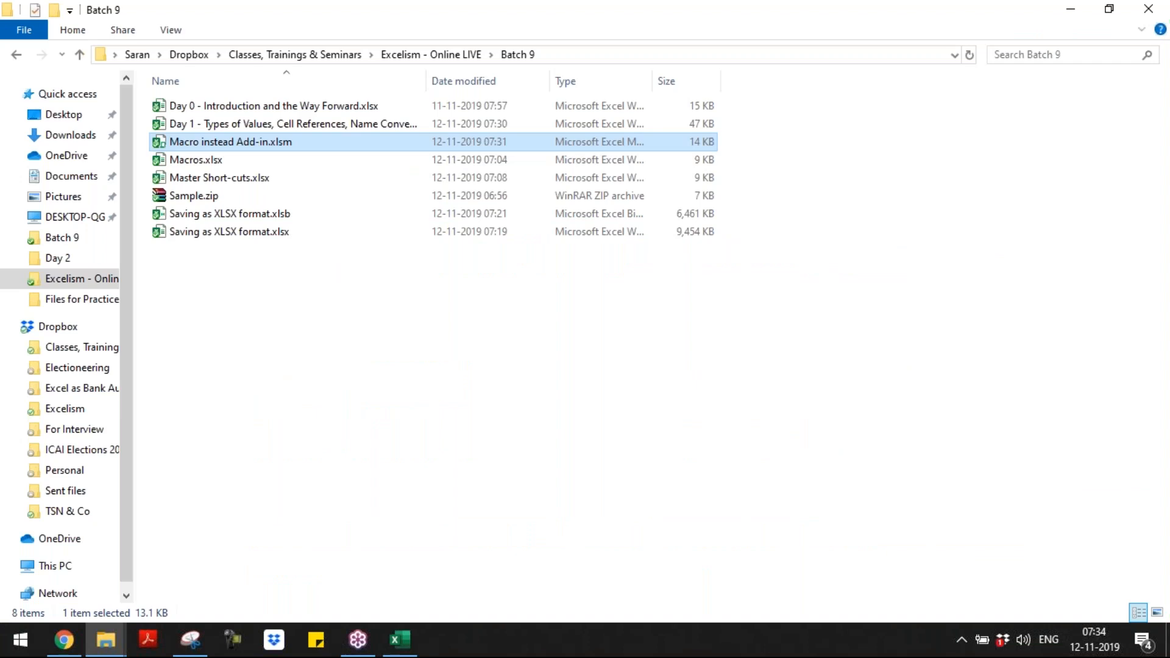
{"action": "key", "text": "alt+Tab"}
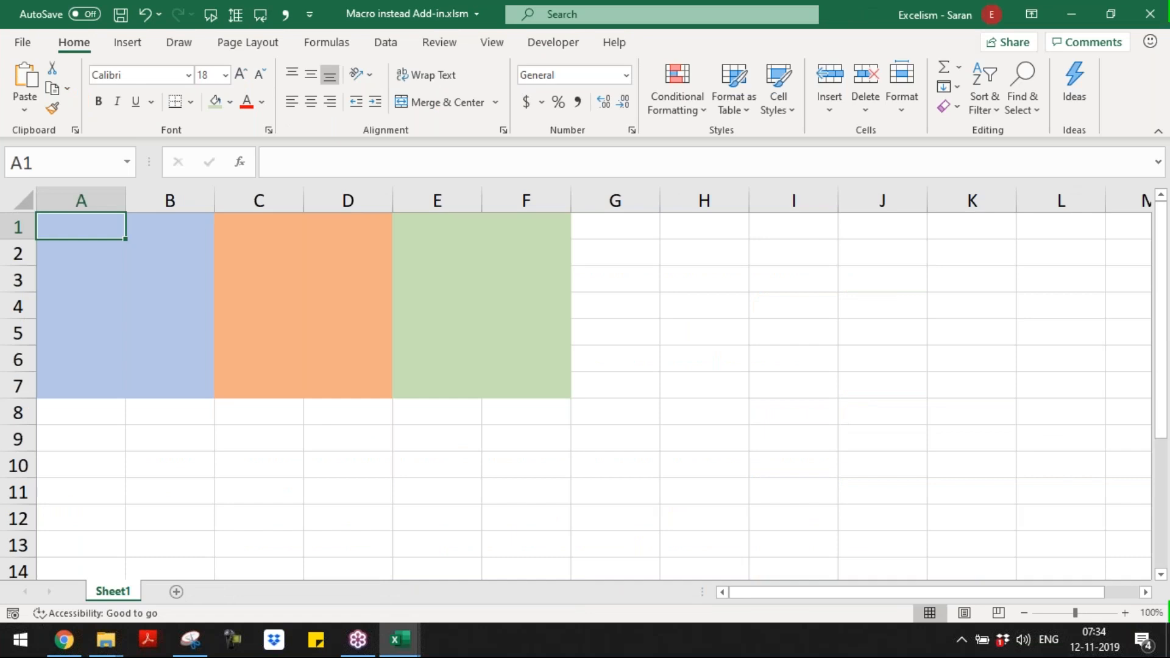
{"action": "key", "text": "F12"}
{"action": "left_click", "coordinate": [355, 314]}
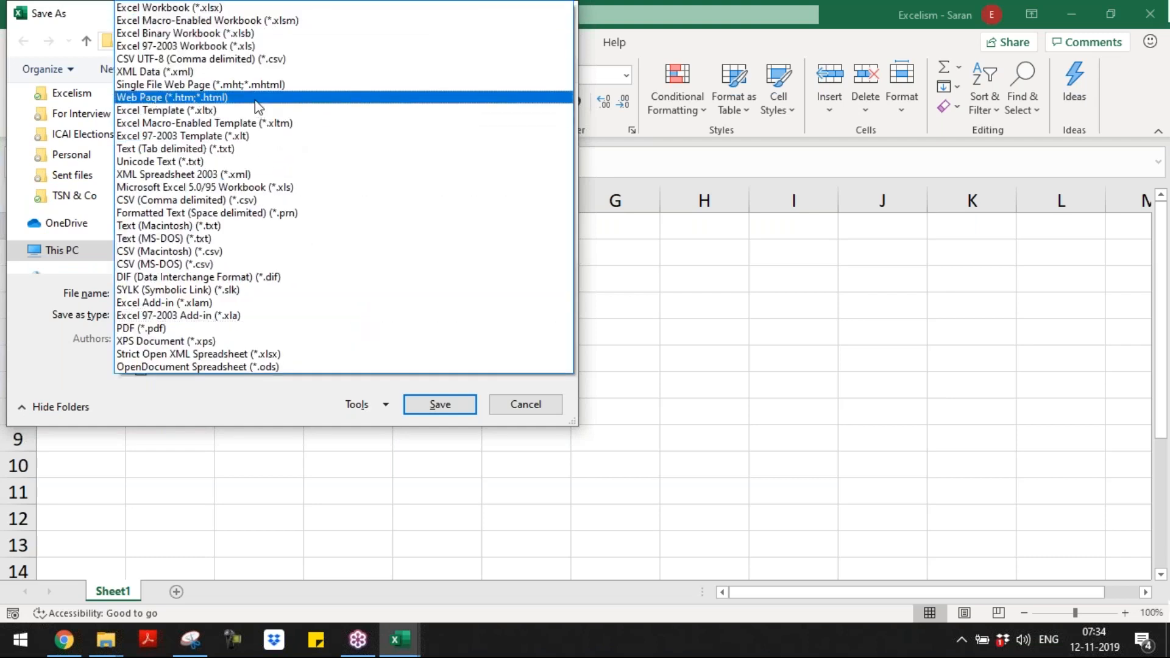
{"action": "left_click", "coordinate": [259, 315]}
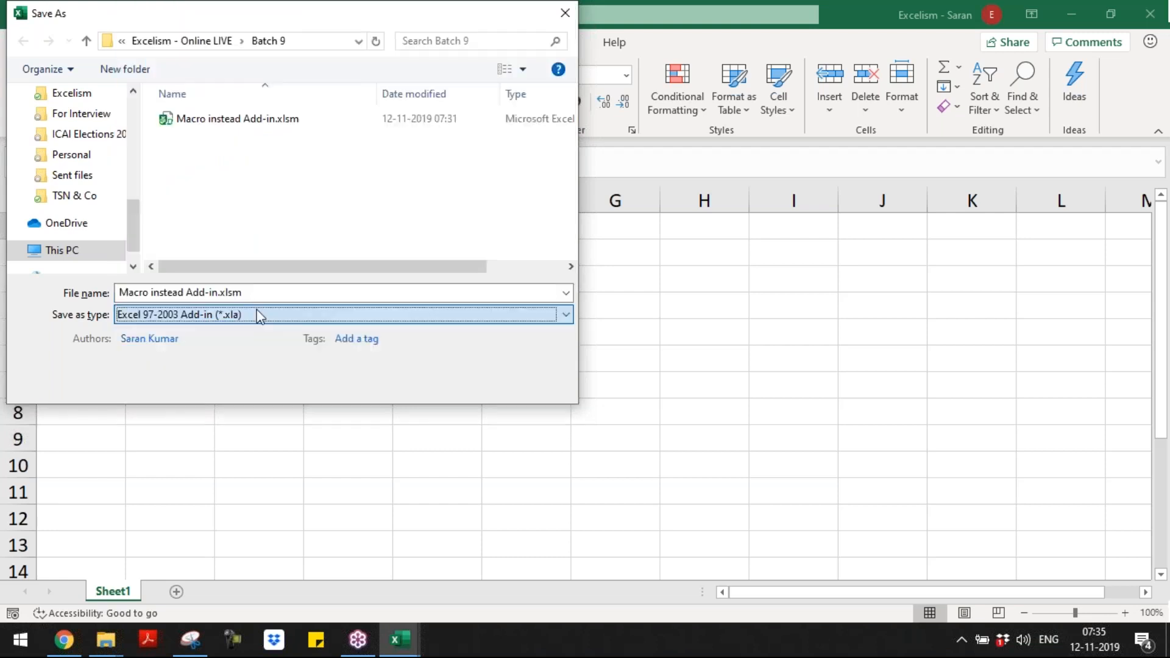
{"action": "left_click", "coordinate": [438, 383]}
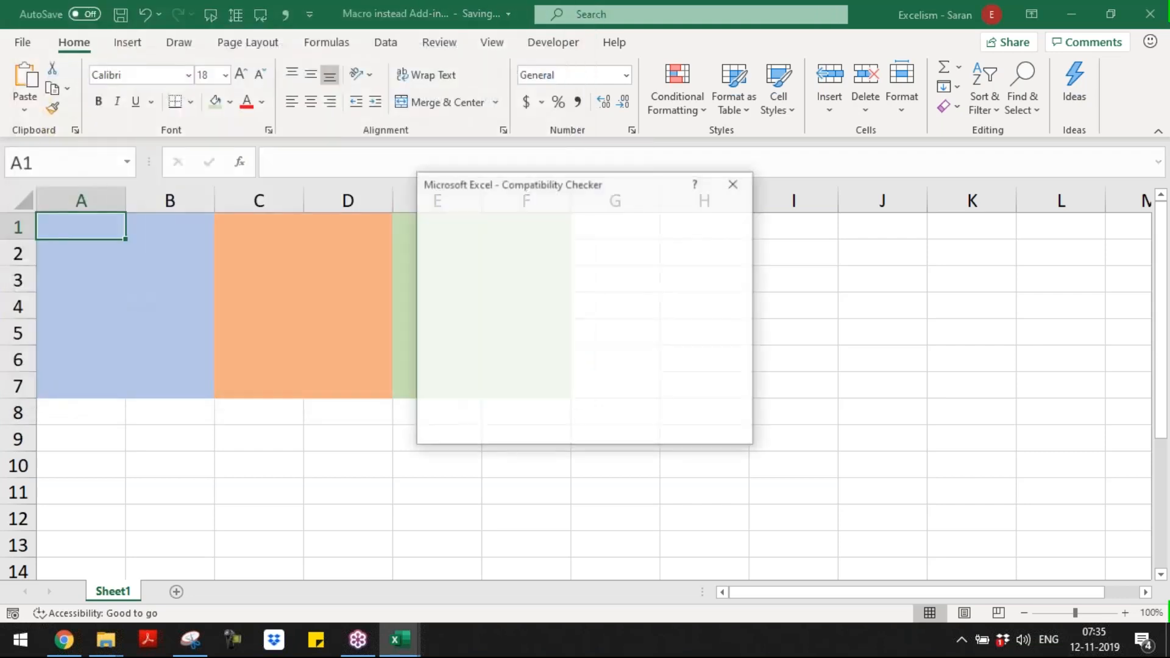
{"action": "left_click", "coordinate": [643, 431]}
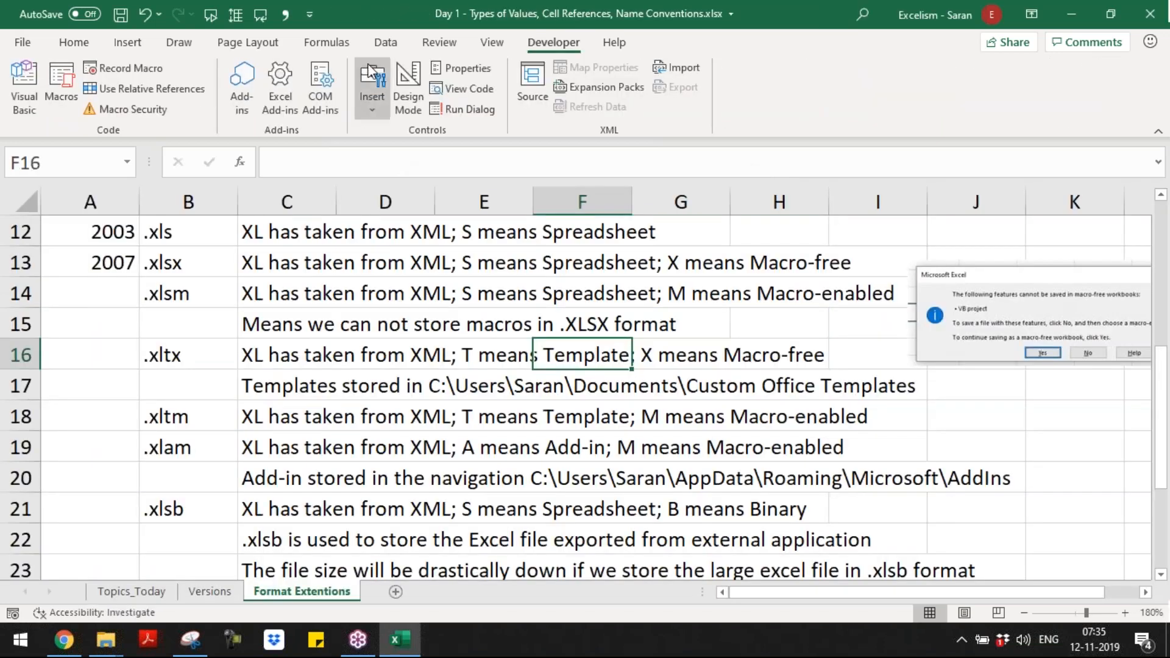
Step: From the Day 1 workbook, try to load Macro instead Add-in.xla from the AddIns folder as a COM add-in, showing all file types
{"action": "left_click", "coordinate": [320, 85]}
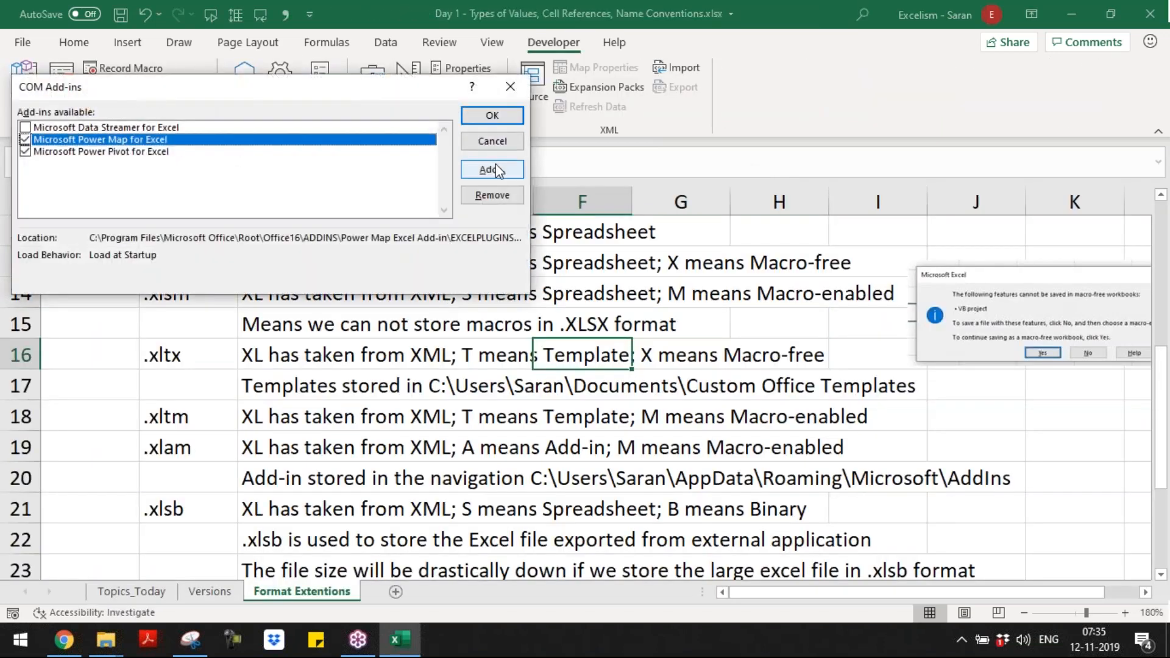
{"action": "left_click", "coordinate": [493, 168]}
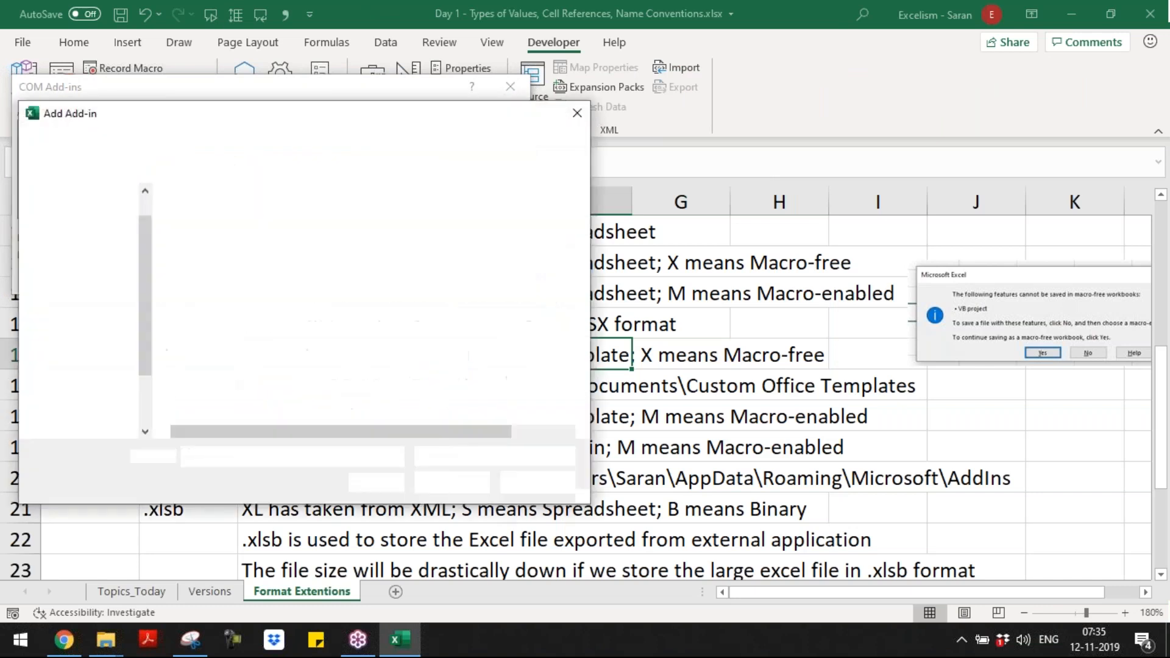
{"action": "left_click", "coordinate": [480, 456]}
{"action": "left_click", "coordinate": [454, 470]}
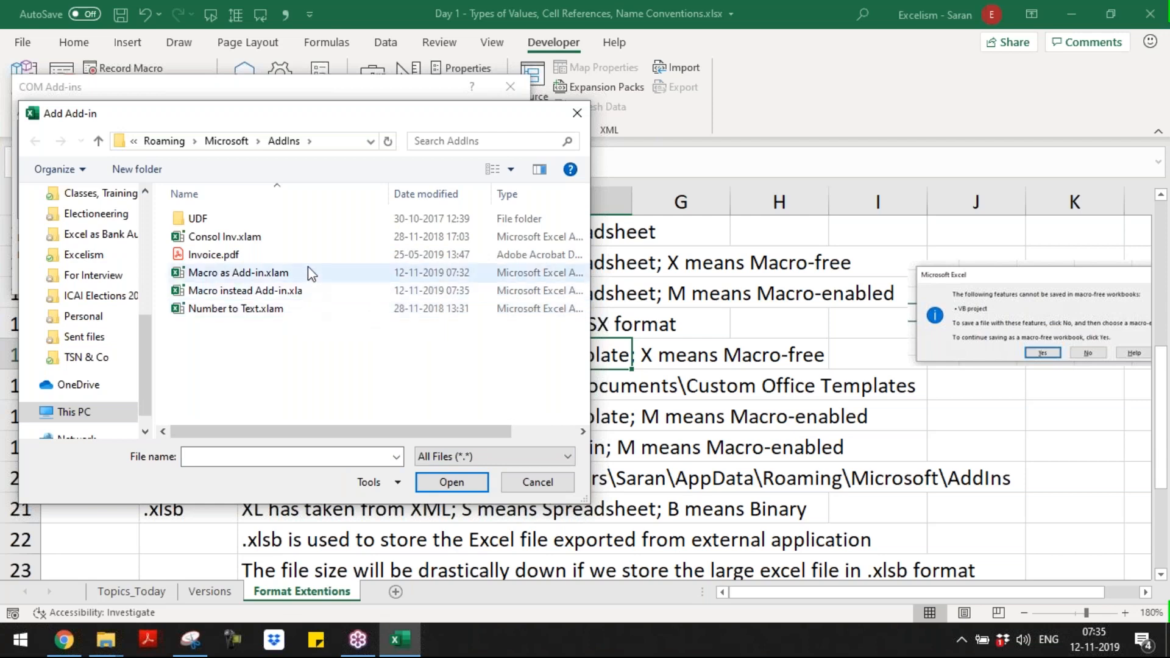
{"action": "double_click", "coordinate": [314, 294]}
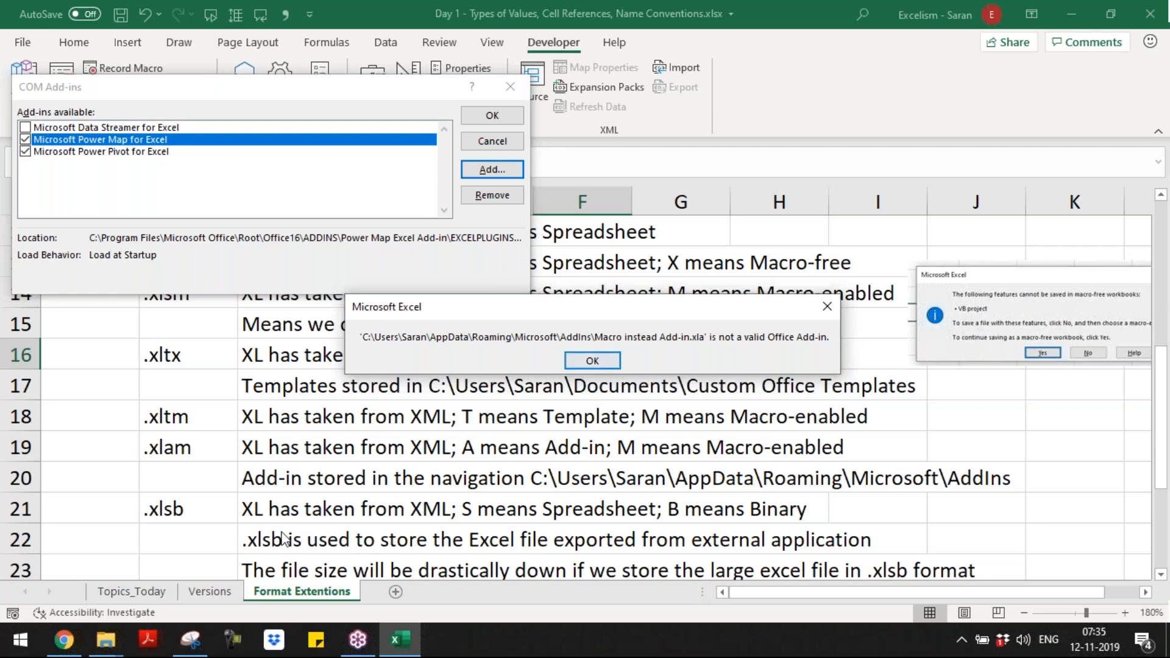
Step: Capture the add-in error message box with Snipping Tool, and close the message and the COM add-ins dialog
{"action": "left_click", "coordinate": [192, 639]}
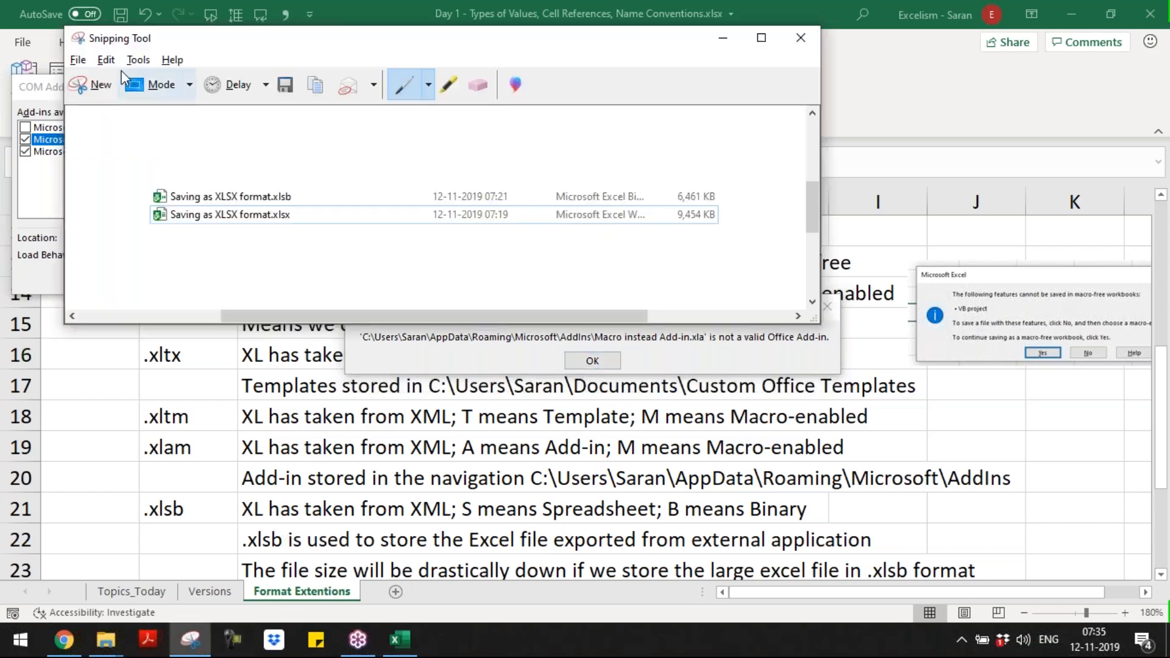
{"action": "key", "text": "ctrl+n"}
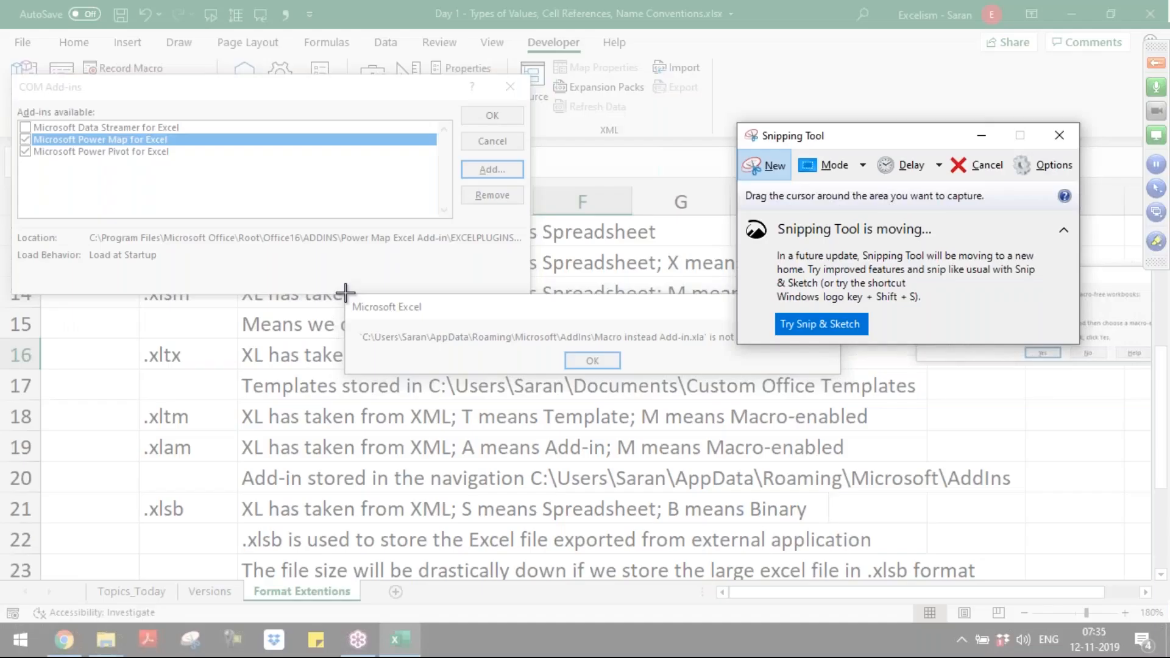
{"action": "left_click_drag", "start_coordinate": [345, 294], "coordinate": [838, 376]}
{"action": "key", "text": "alt+Tab"}
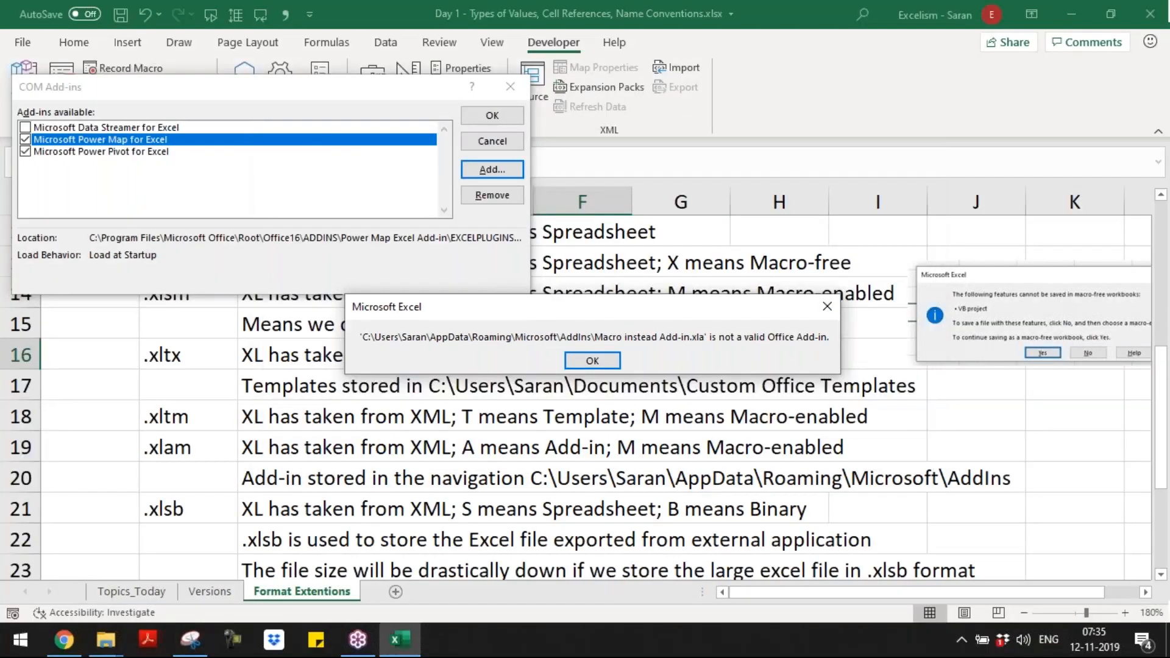
{"action": "key", "text": "Escape"}
{"action": "key", "text": "Escape"}
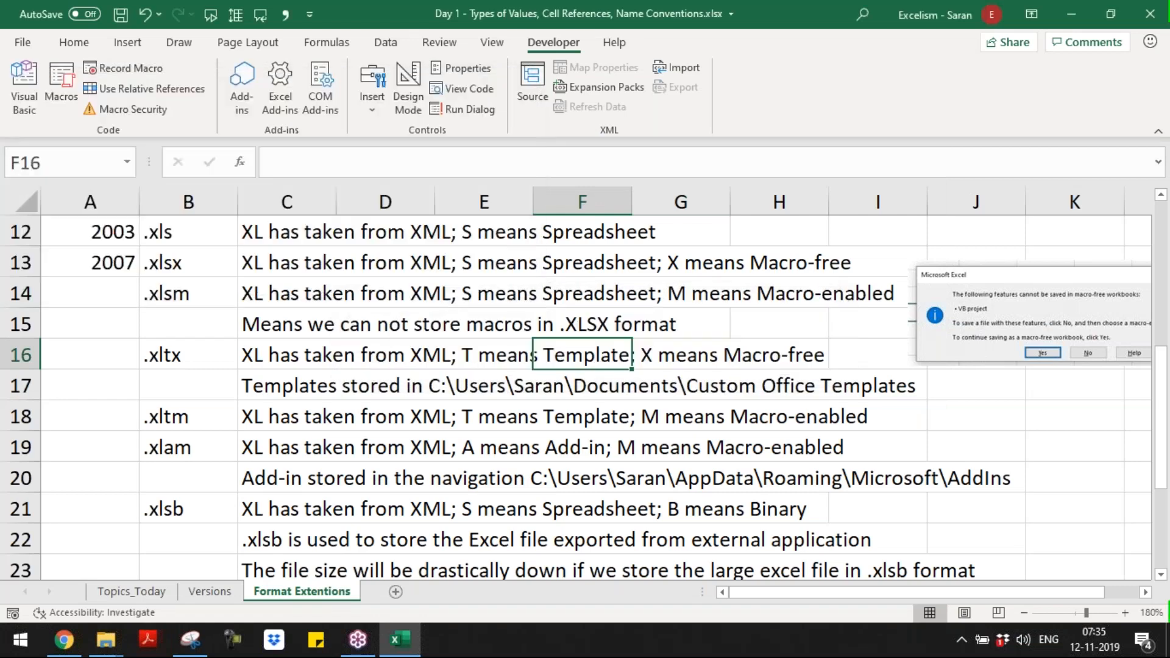
Step: Insert six blank rows above the .xlsb entry on the Format Extentions sheet
{"action": "key", "text": "Left"}
{"action": "key", "text": "Left"}
{"action": "key", "text": "Left"}
{"action": "key", "text": "Down"}
{"action": "key", "text": "Down"}
{"action": "key", "text": "Down"}
{"action": "key", "text": "Down"}
{"action": "key", "text": "Down"}
{"action": "key", "text": "Down"}
{"action": "key", "text": "Down"}
{"action": "key", "text": "Down"}
{"action": "key", "text": "Down"}
{"action": "key", "text": "Down"}
{"action": "key", "text": "Down"}
{"action": "key", "text": "Down"}
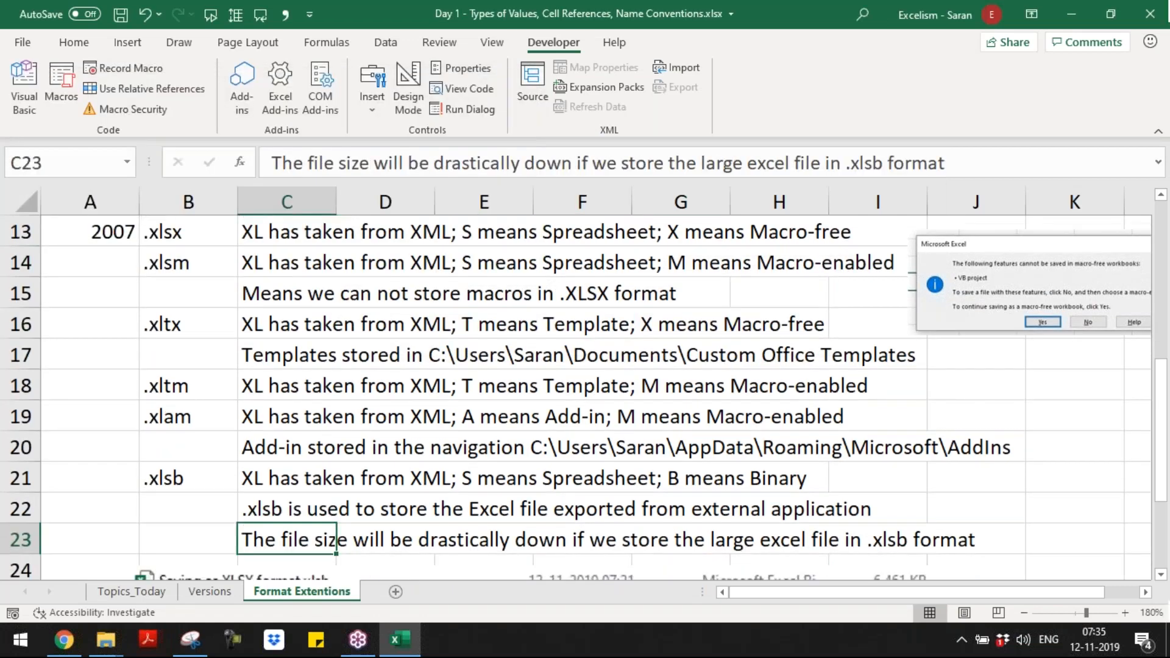
{"action": "key", "text": "Up"}
{"action": "key", "text": "Up"}
{"action": "key", "text": "Up"}
{"action": "key", "text": "Up"}
{"action": "key", "text": "Up"}
{"action": "key", "text": "Up"}
{"action": "key", "text": "Up"}
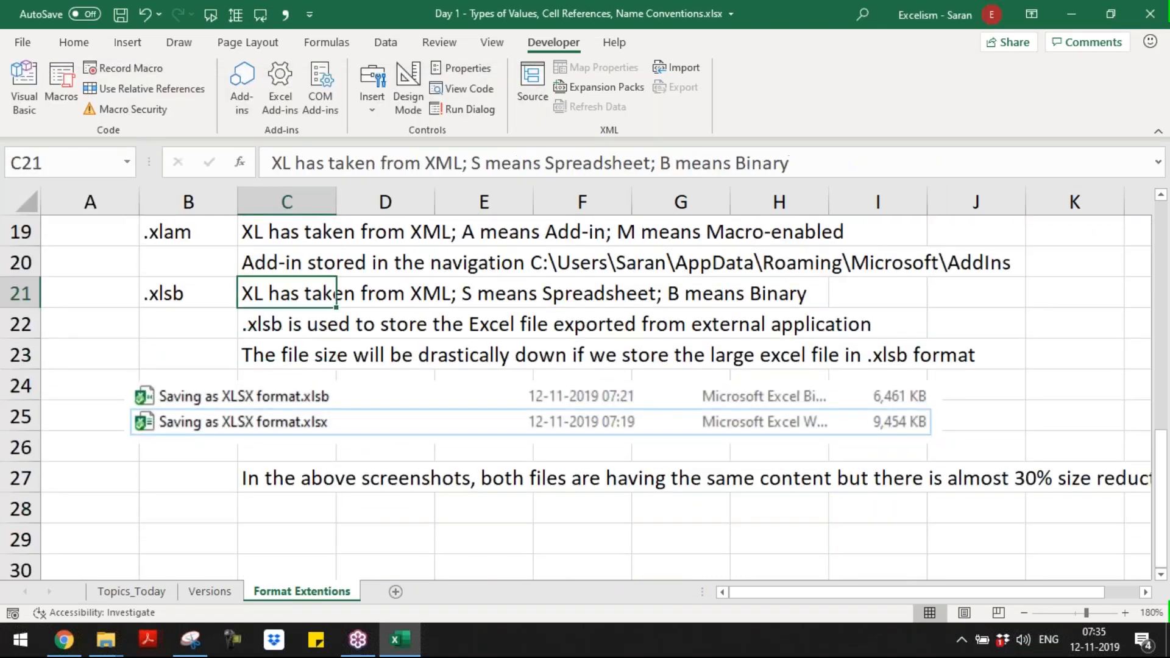
{"action": "key", "text": "shift+space"}
{"action": "key", "text": "ctrl+shift+equal"}
{"action": "key", "text": "ctrl+shift+equal"}
{"action": "key", "text": "ctrl+shift+equal"}
{"action": "key", "text": "ctrl+shift+equal"}
{"action": "key", "text": "ctrl+shift+equal"}
{"action": "key", "text": "ctrl+shift+equal"}
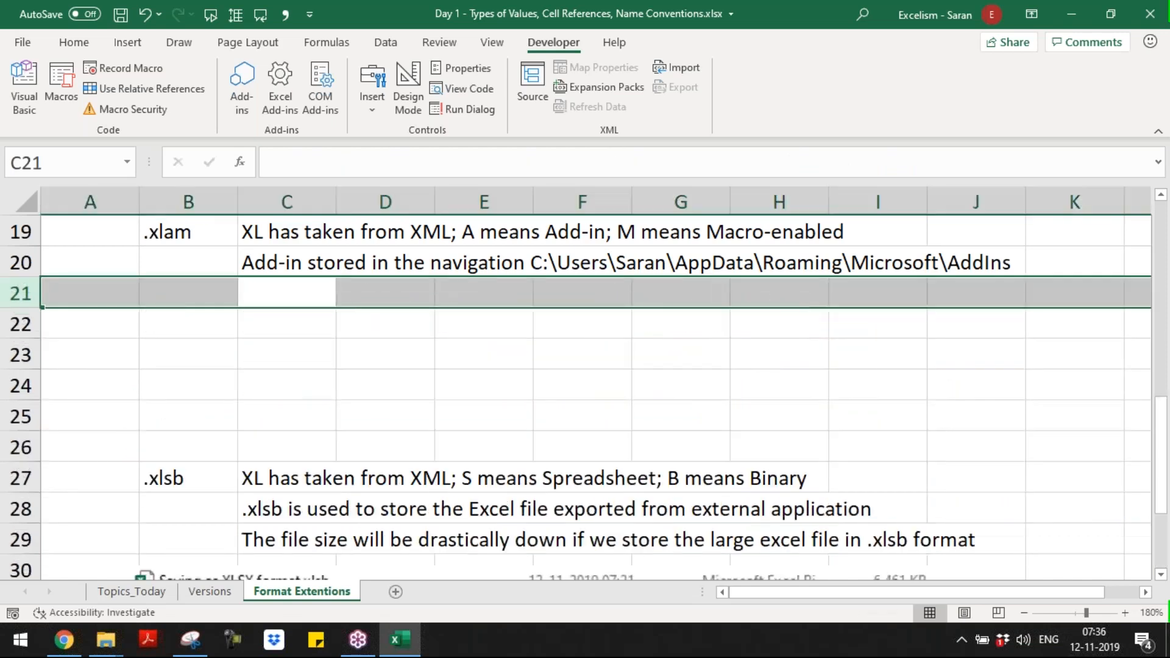
Step: Paste the captured error message at cell C21, below the .xlam notes
{"action": "key", "text": "Down"}
{"action": "key", "text": "Up"}
{"action": "key", "text": "ctrl+v"}
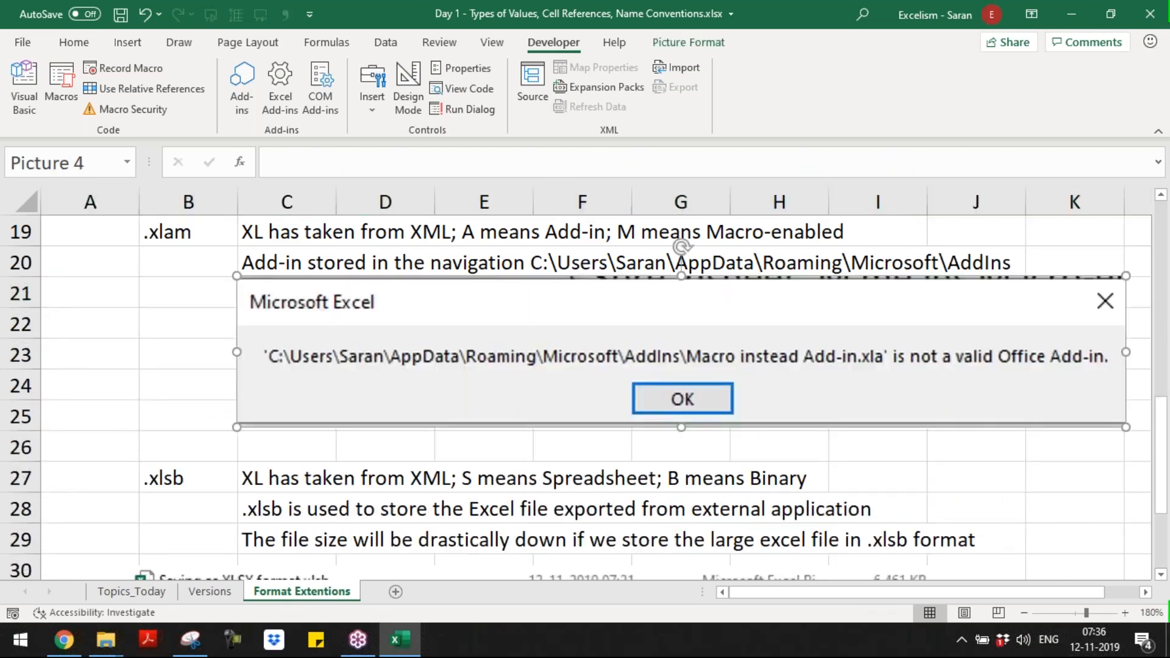
Step: Shrink the pasted picture to fit rows 21 to 24 from column C, and delete the blank rows 25 and 26 beneath it
{"action": "left_click_drag", "start_coordinate": [236, 427], "coordinate": [425, 395]}
{"action": "left_click_drag", "start_coordinate": [494, 362], "coordinate": [308, 366]}
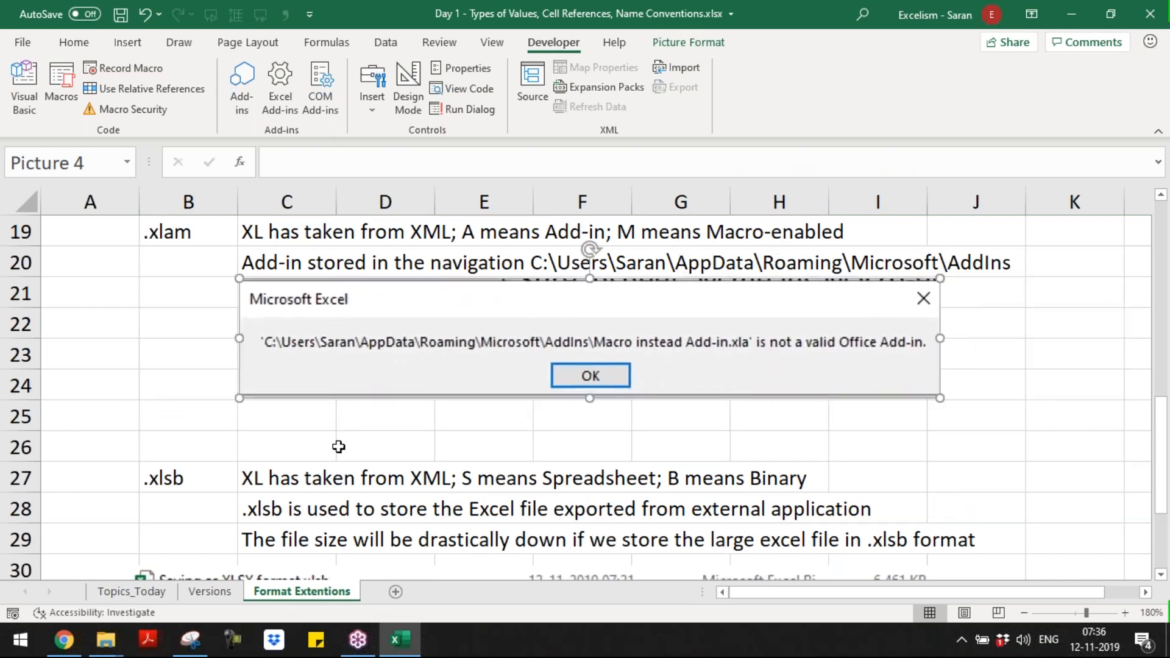
{"action": "left_click_drag", "start_coordinate": [20, 417], "coordinate": [20, 447]}
{"action": "key", "text": "ctrl+minus"}
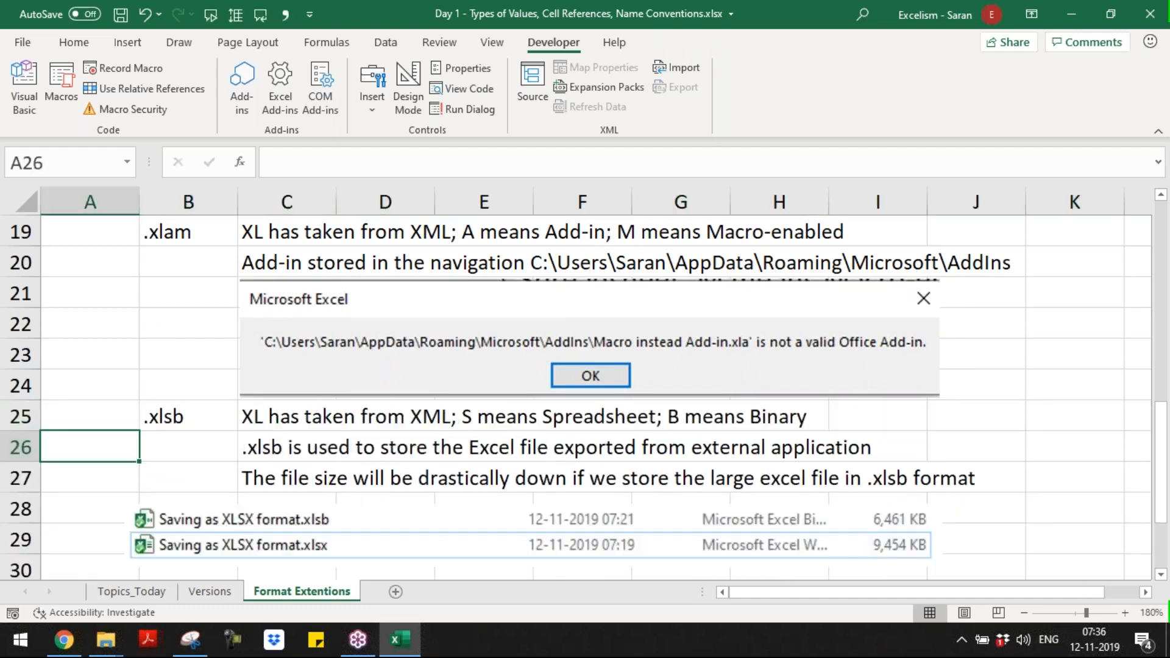
{"action": "left_click", "coordinate": [326, 468]}
{"action": "key", "text": "Page_Down"}
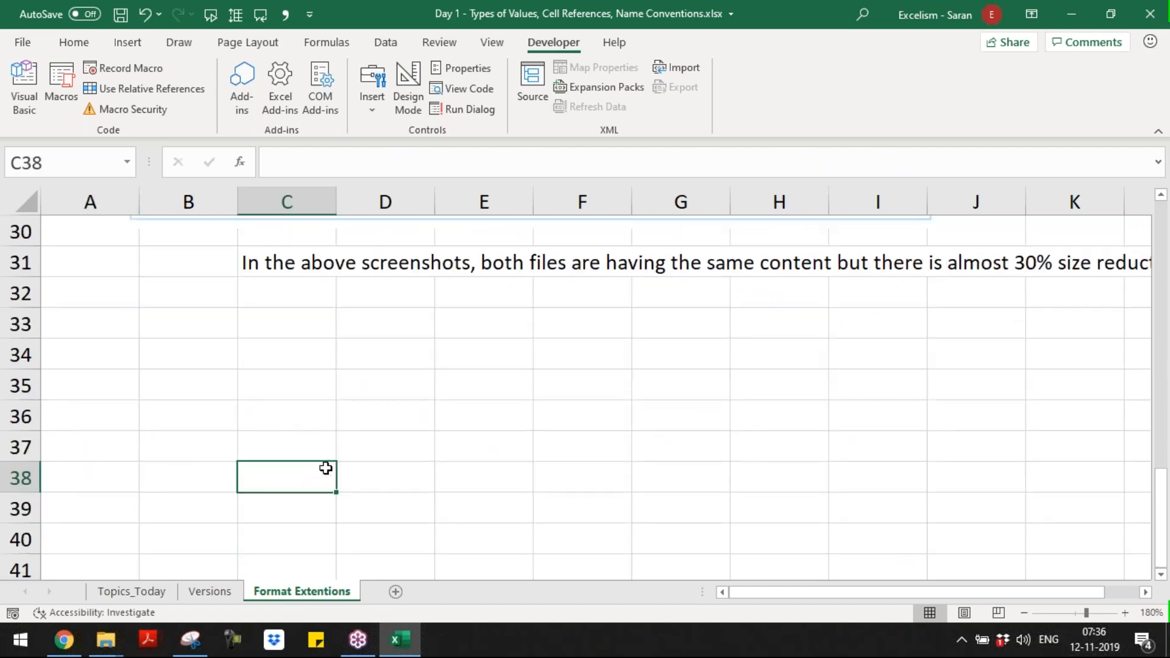
{"action": "key", "text": "ctrl+Up"}
{"action": "key", "text": "Down"}
{"action": "key", "text": "Down"}
{"action": "type", "text": "=spellin"}
{"action": "key", "text": "BackSpace"}
{"action": "key", "text": "BackSpace"}
{"action": "key", "text": "BackSpace"}
{"action": "key", "text": "BackSpace"}
{"action": "key", "text": "BackSpace"}
{"action": "key", "text": "BackSpace"}
{"action": "type", "text": "ll"}
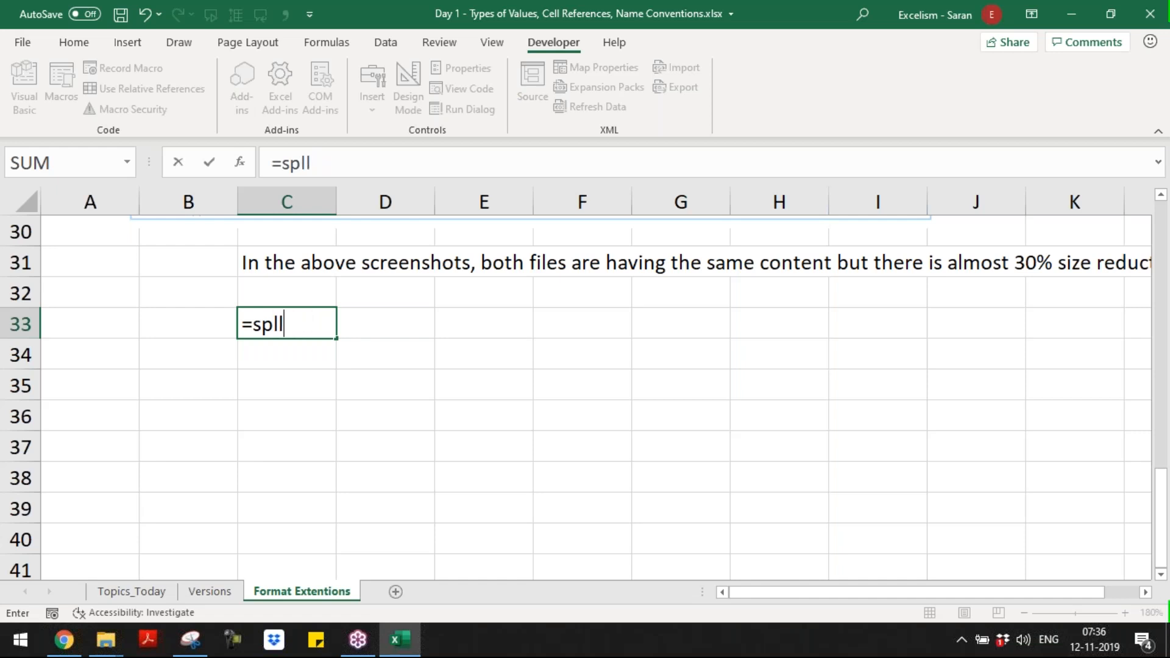
{"action": "key", "text": "Escape"}
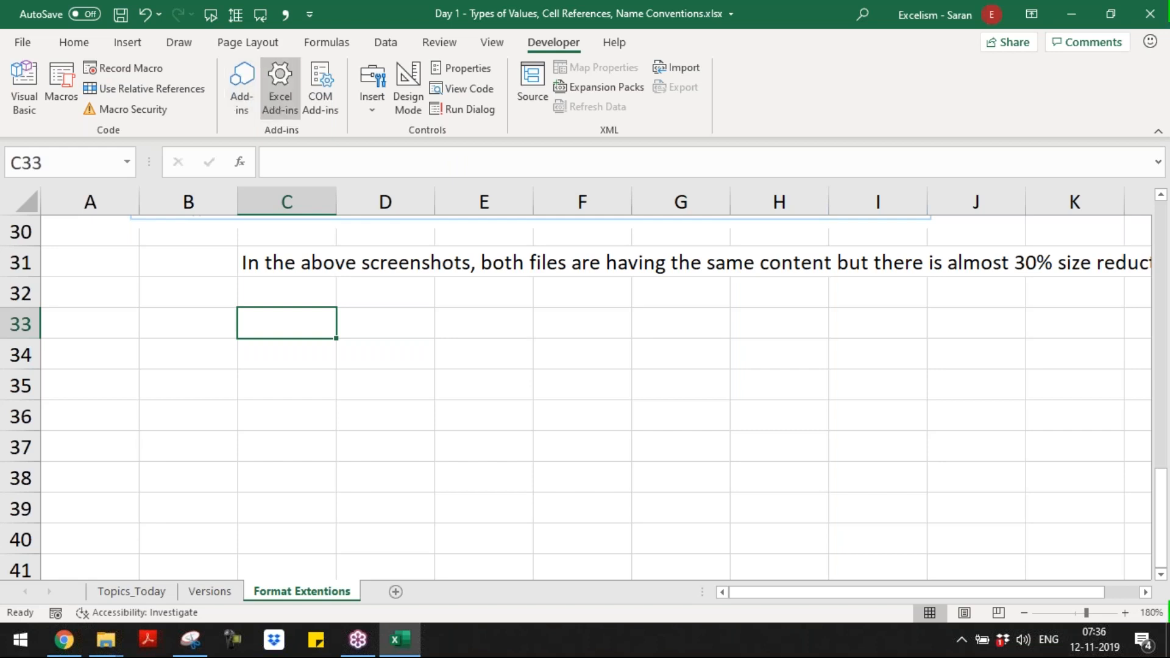
Step: Review the lists of available Excel add-ins and COM add-ins, closing both dialogs without changing anything
{"action": "left_click", "coordinate": [280, 85]}
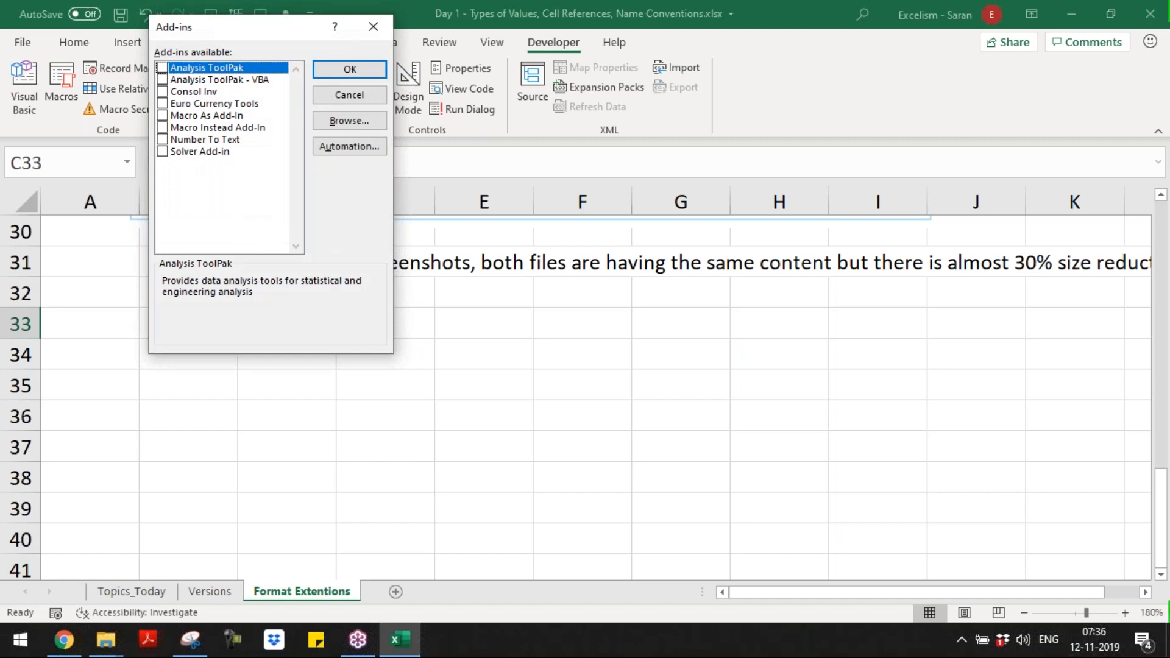
{"action": "left_click", "coordinate": [373, 27]}
{"action": "key", "text": "Up"}
{"action": "key", "text": "Up"}
{"action": "key", "text": "Up"}
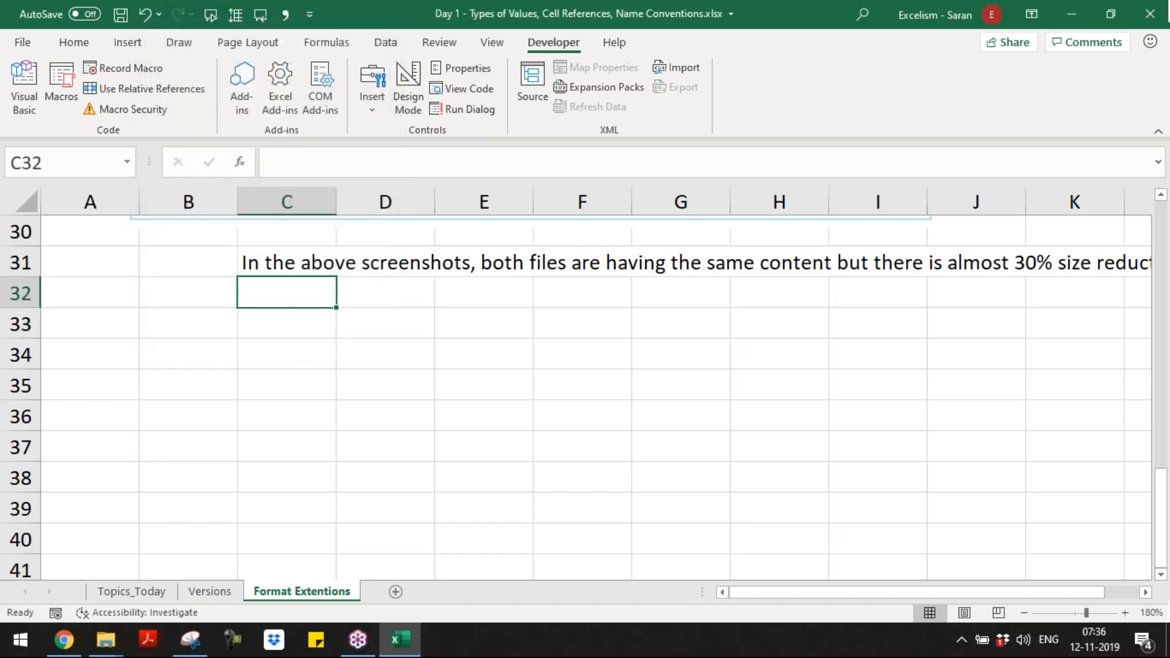
{"action": "key", "text": "Up"}
{"action": "key", "text": "Up"}
{"action": "key", "text": "Up"}
{"action": "key", "text": "Up"}
{"action": "key", "text": "Up"}
{"action": "key", "text": "Up"}
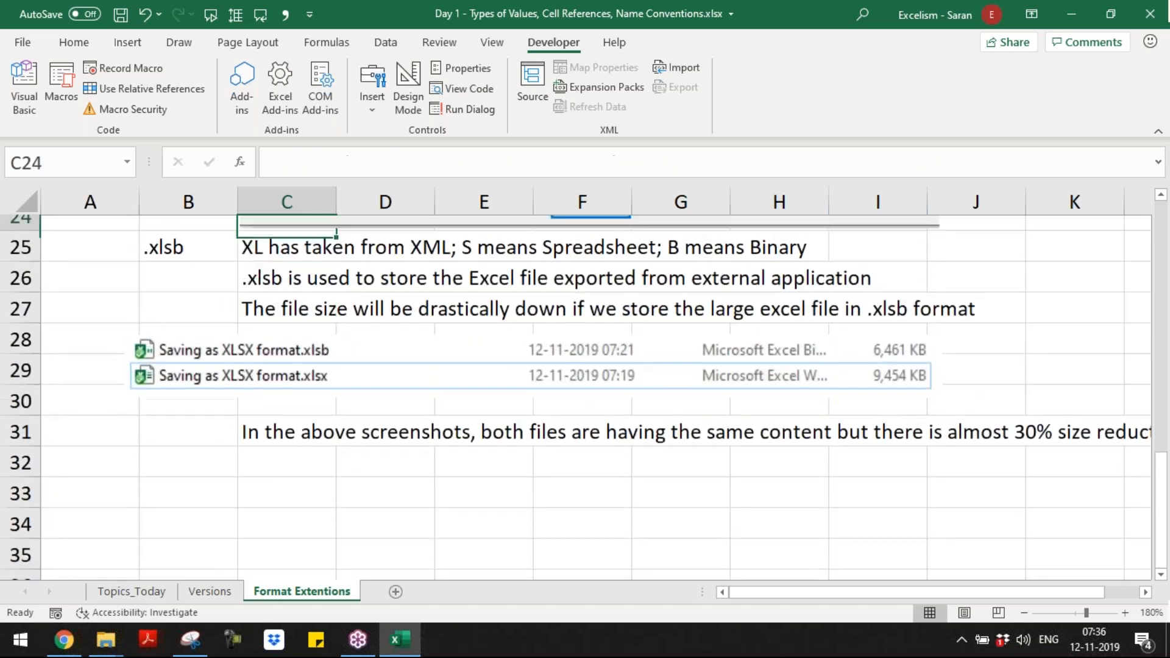
{"action": "left_click", "coordinate": [317, 95]}
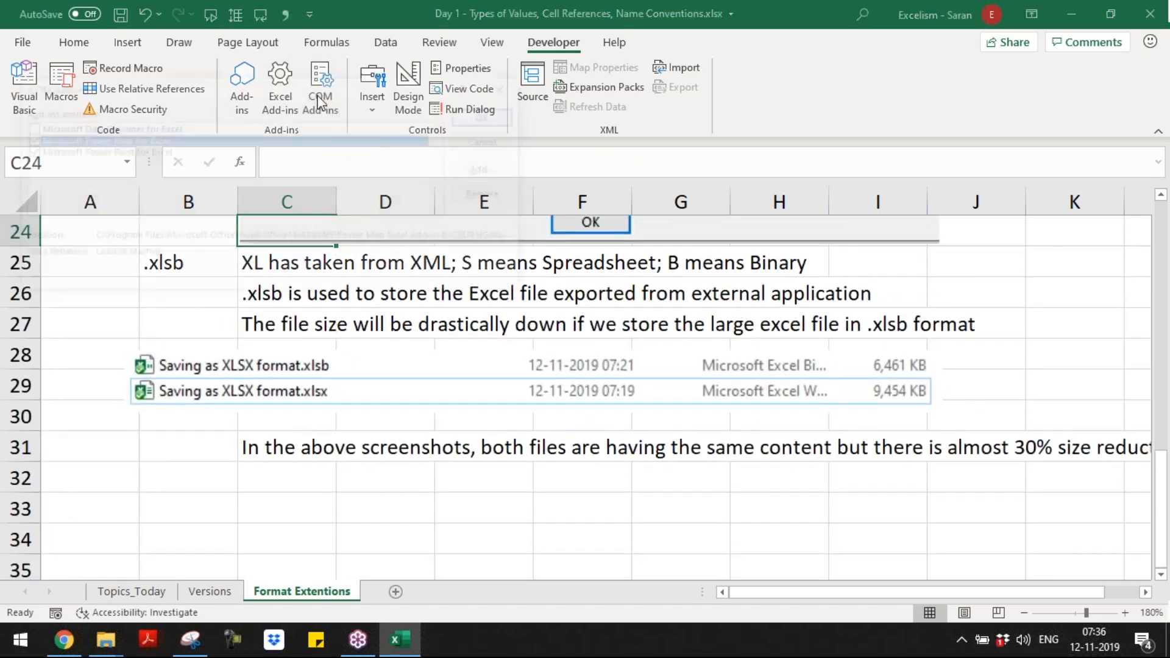
{"action": "left_click", "coordinate": [124, 145]}
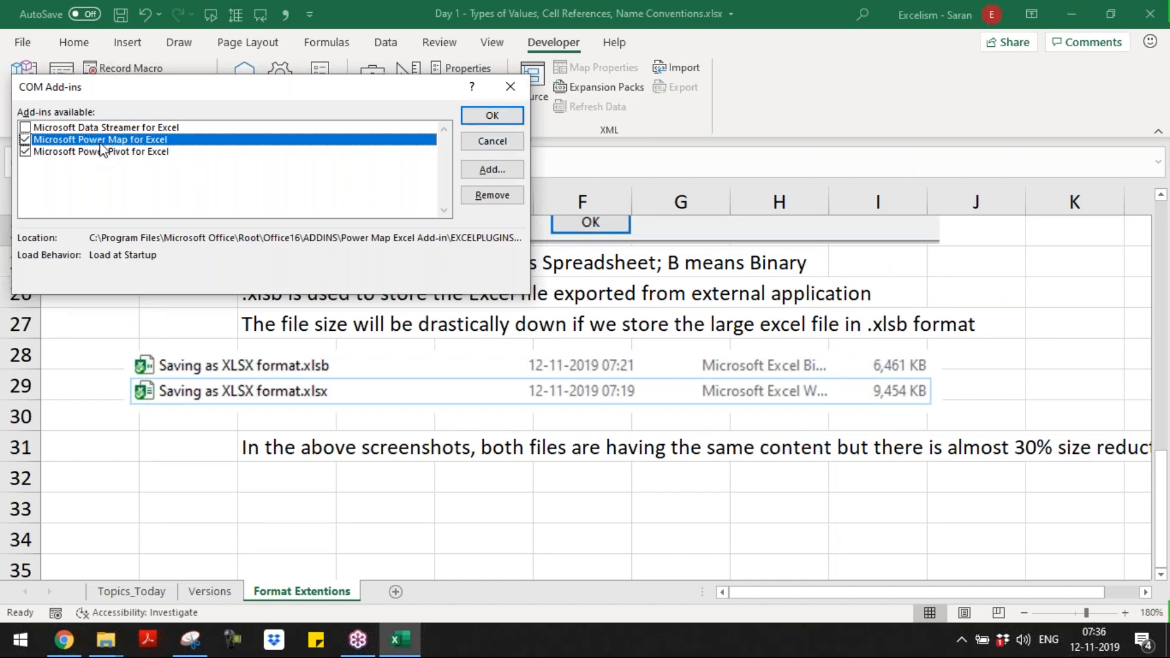
{"action": "left_click", "coordinate": [510, 87]}
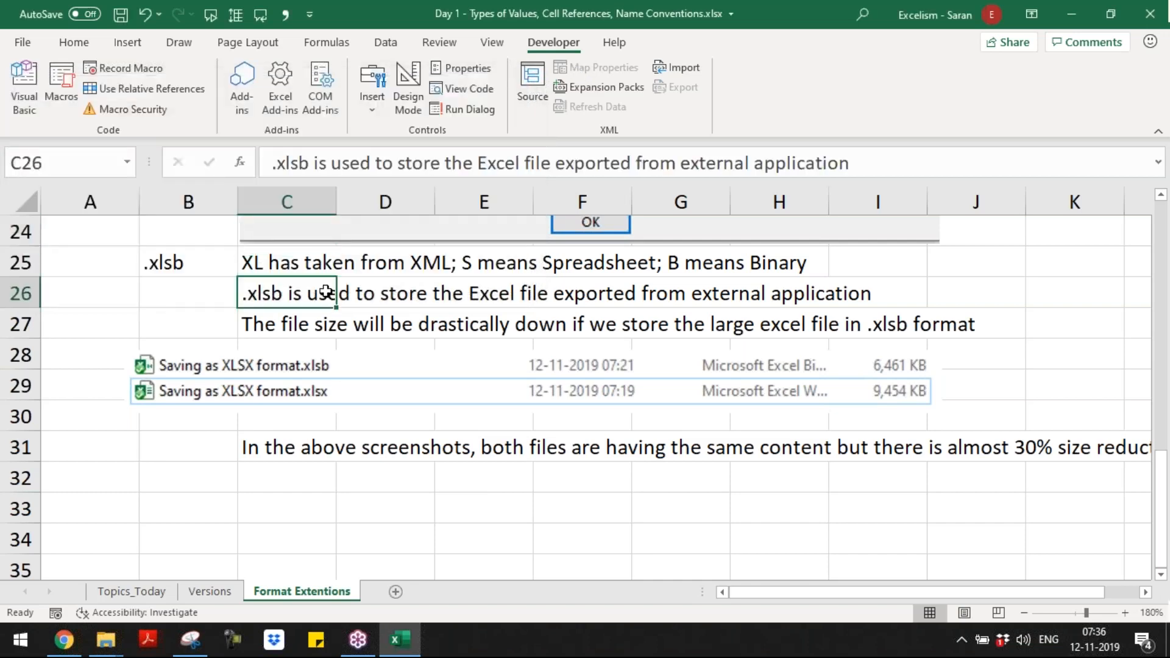
Step: Enable the Macro Instead Add-In in the Excel add-ins list
{"action": "left_click", "coordinate": [291, 97]}
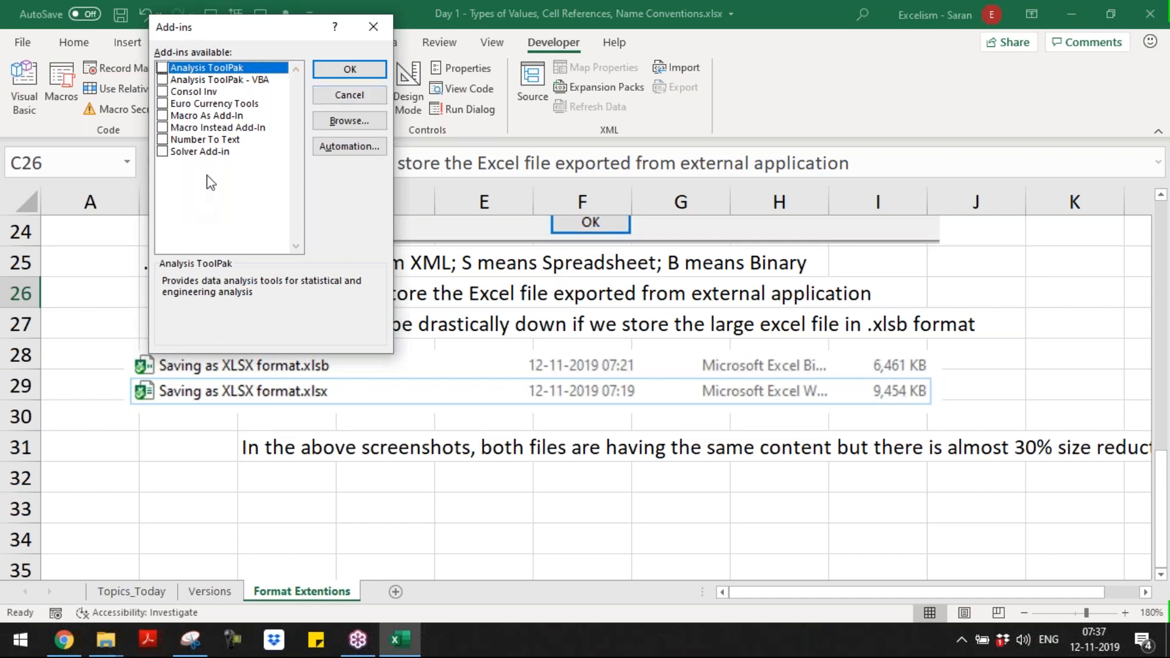
{"action": "left_click", "coordinate": [163, 127]}
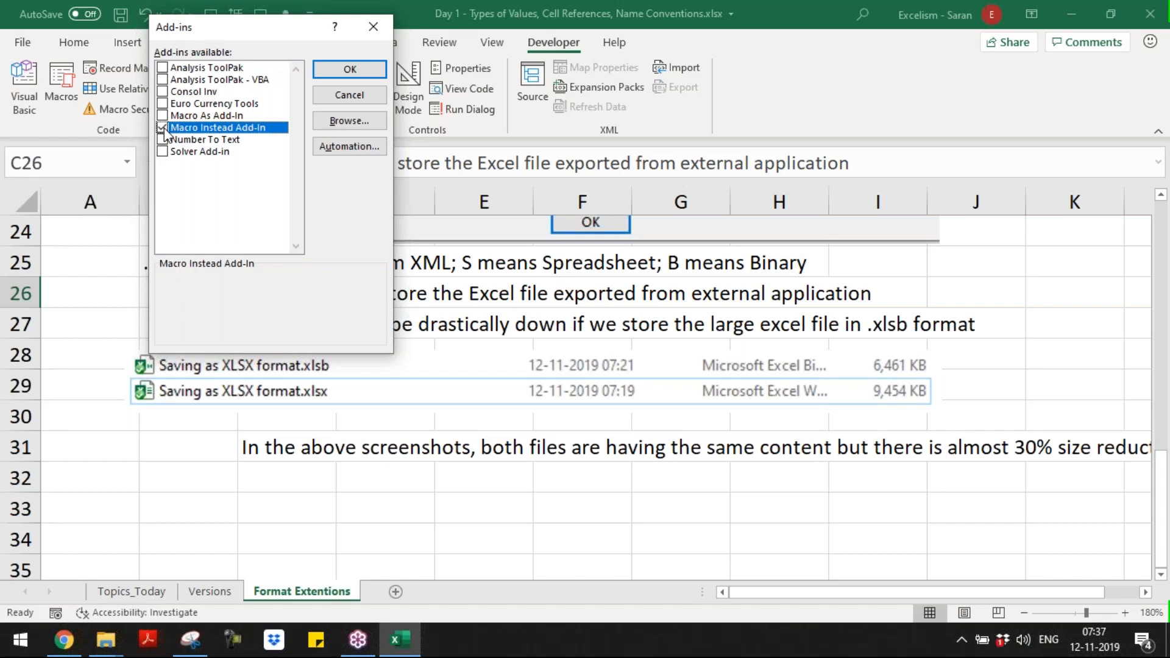
{"action": "left_click", "coordinate": [350, 69]}
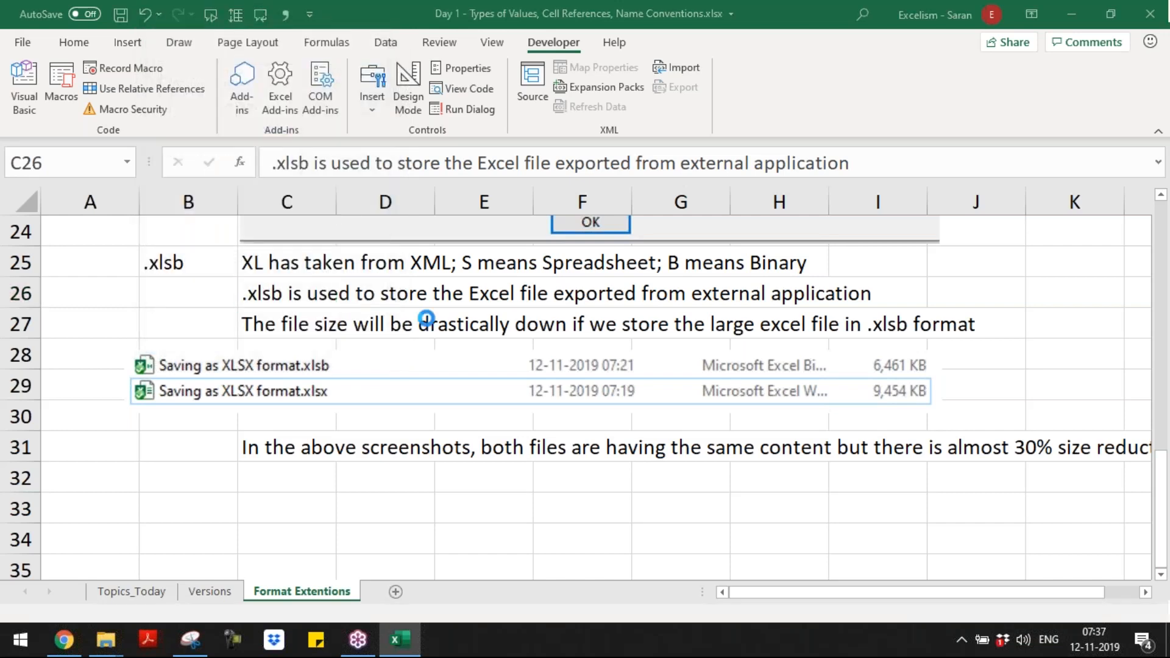
Step: Look through the ribbon for any commands supplied by the enabled add-in
{"action": "left_click", "coordinate": [491, 43]}
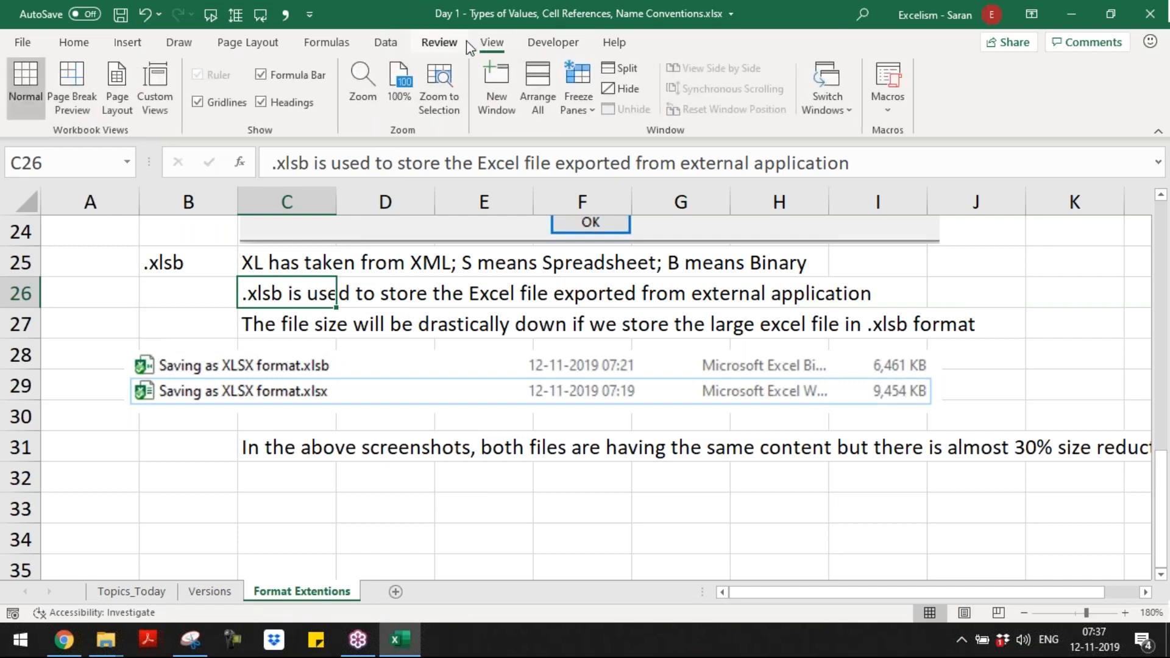
{"action": "left_click", "coordinate": [463, 42]}
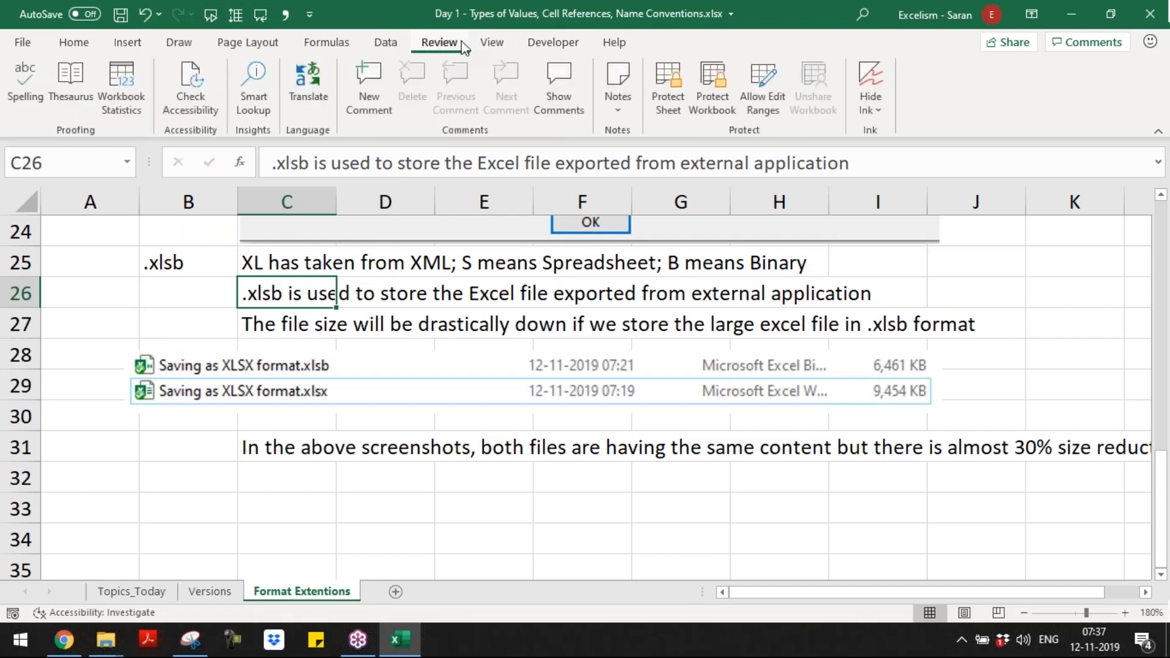
{"action": "left_click", "coordinate": [393, 46]}
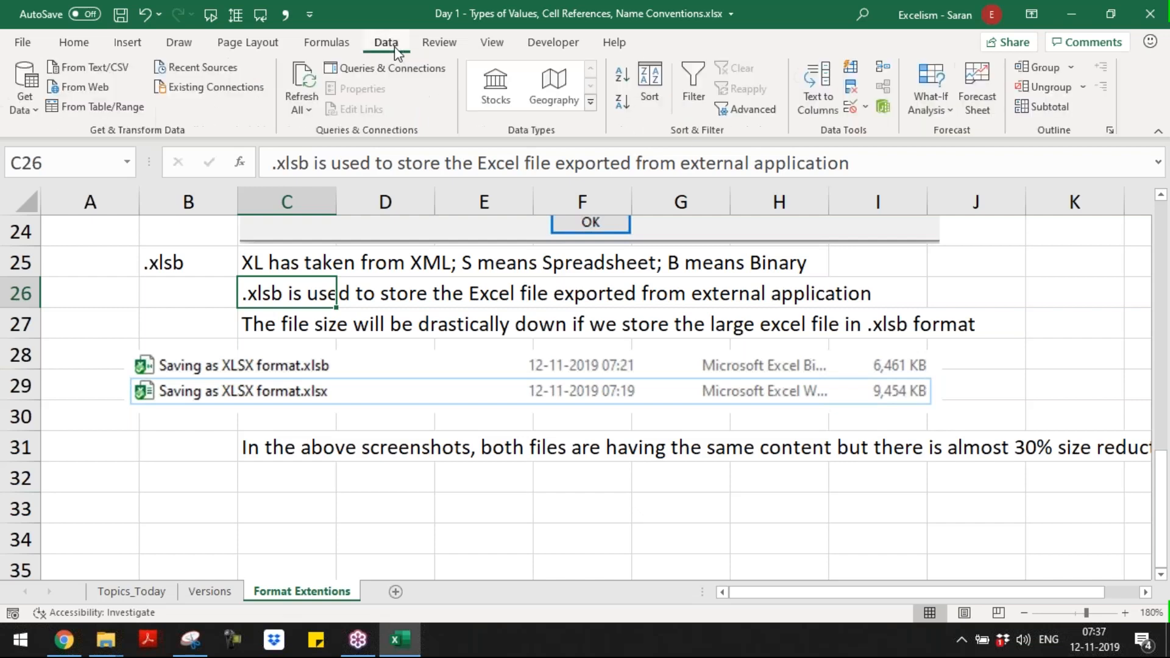
{"action": "left_click", "coordinate": [331, 45]}
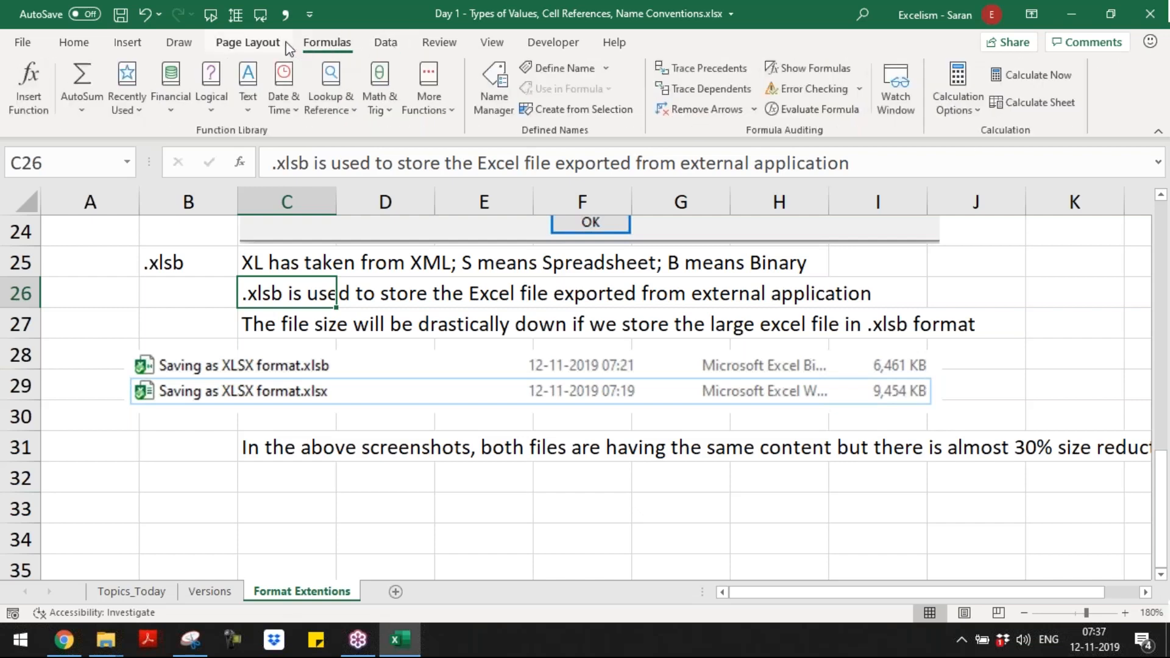
{"action": "left_click", "coordinate": [266, 42]}
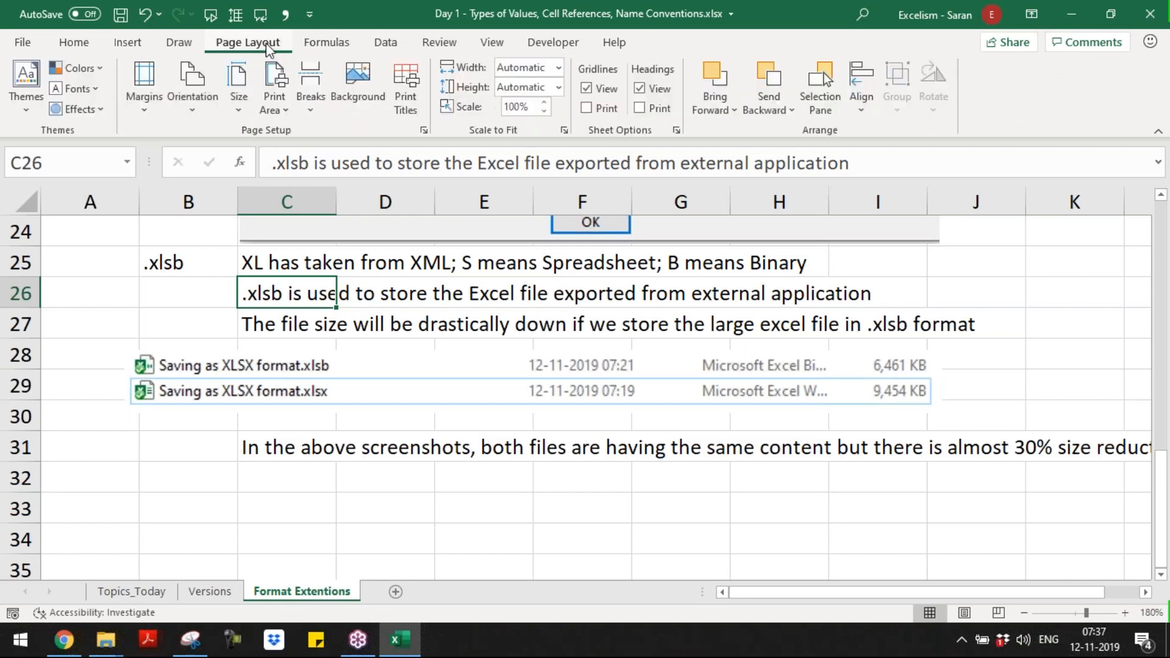
{"action": "left_click", "coordinate": [552, 42]}
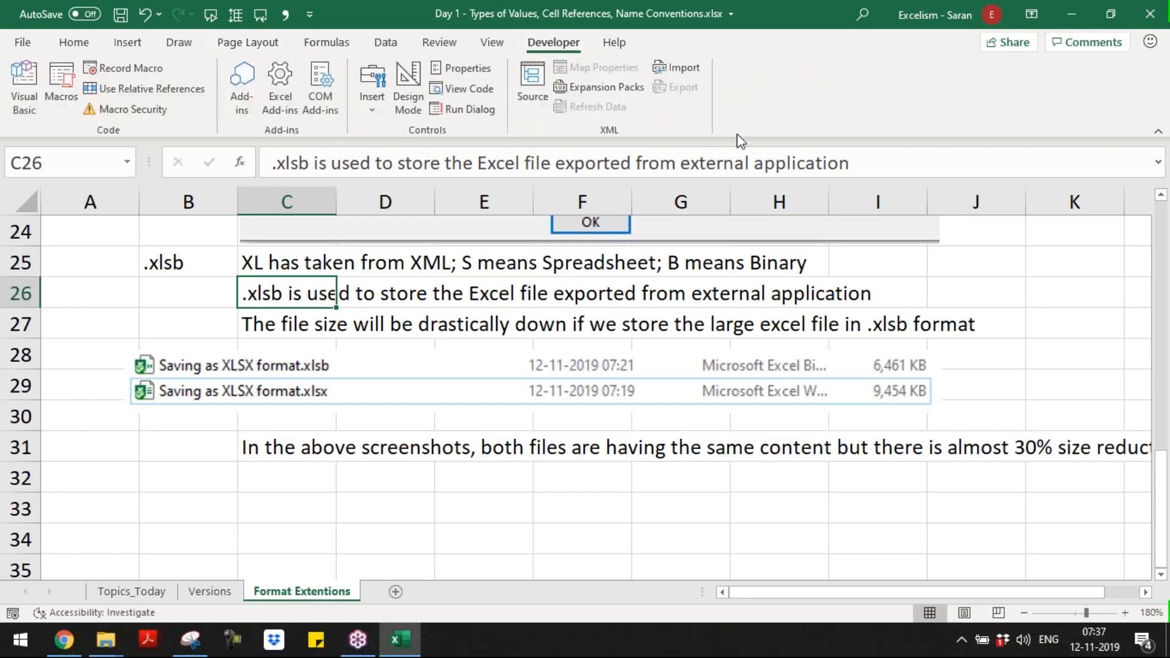
{"action": "left_click", "coordinate": [437, 337]}
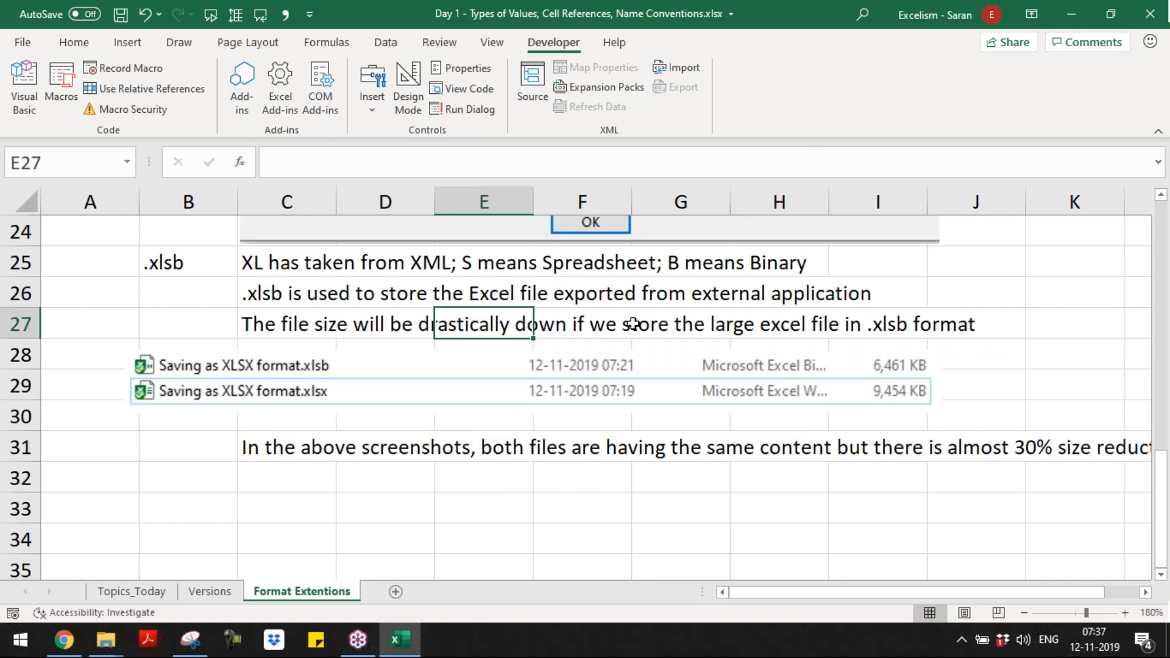
{"action": "left_click", "coordinate": [244, 472]}
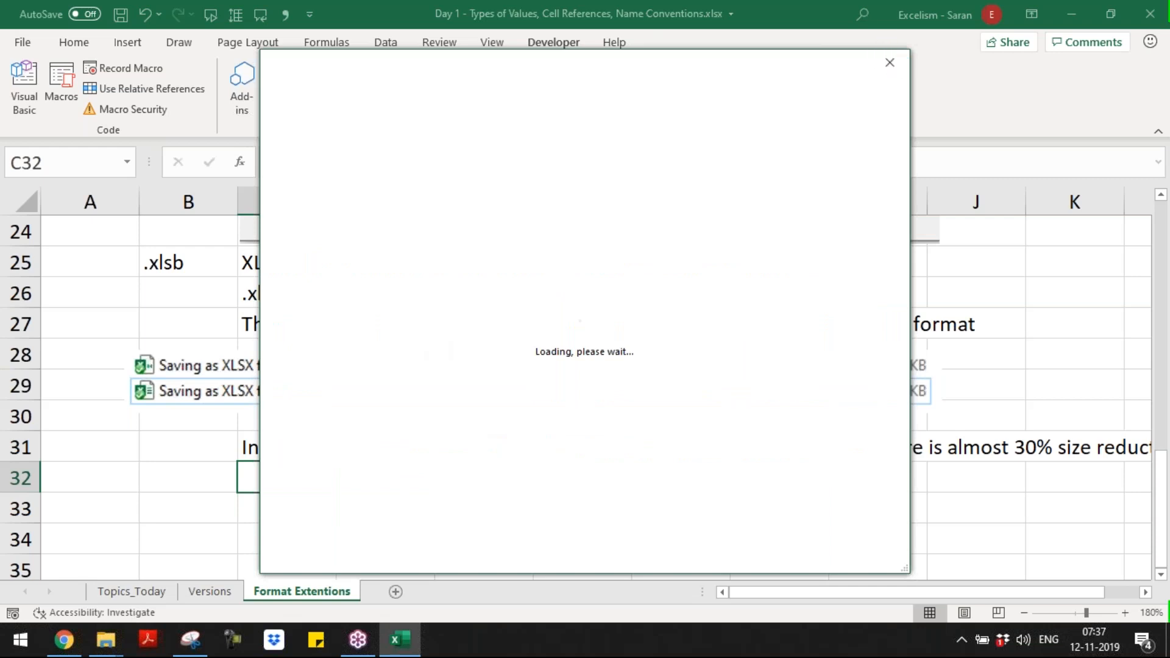
{"action": "left_click", "coordinate": [889, 63]}
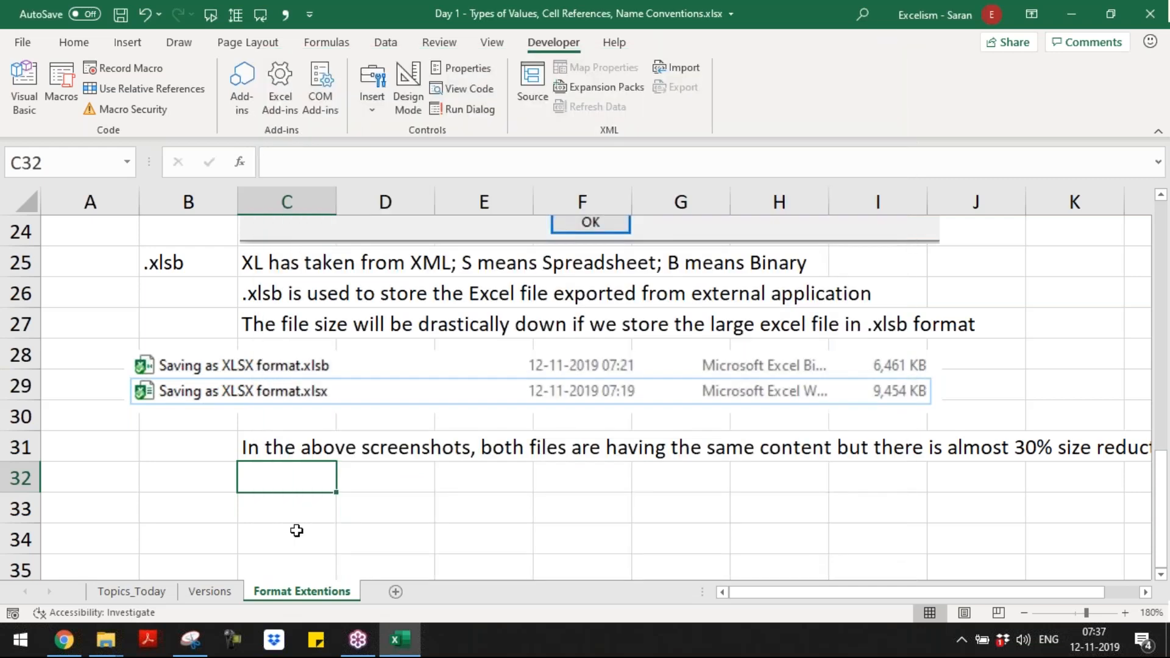
{"action": "key", "text": "ctrl+Home"}
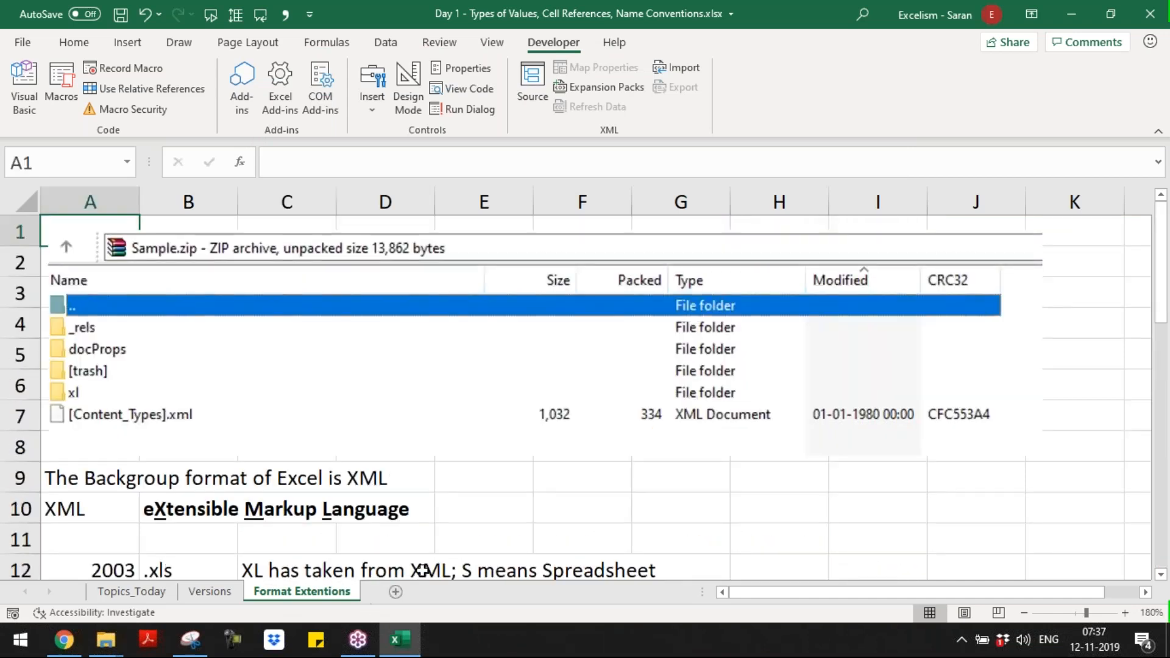
Step: Add a new worksheet after Format Extentions and name it Chart
{"action": "left_click", "coordinate": [395, 593]}
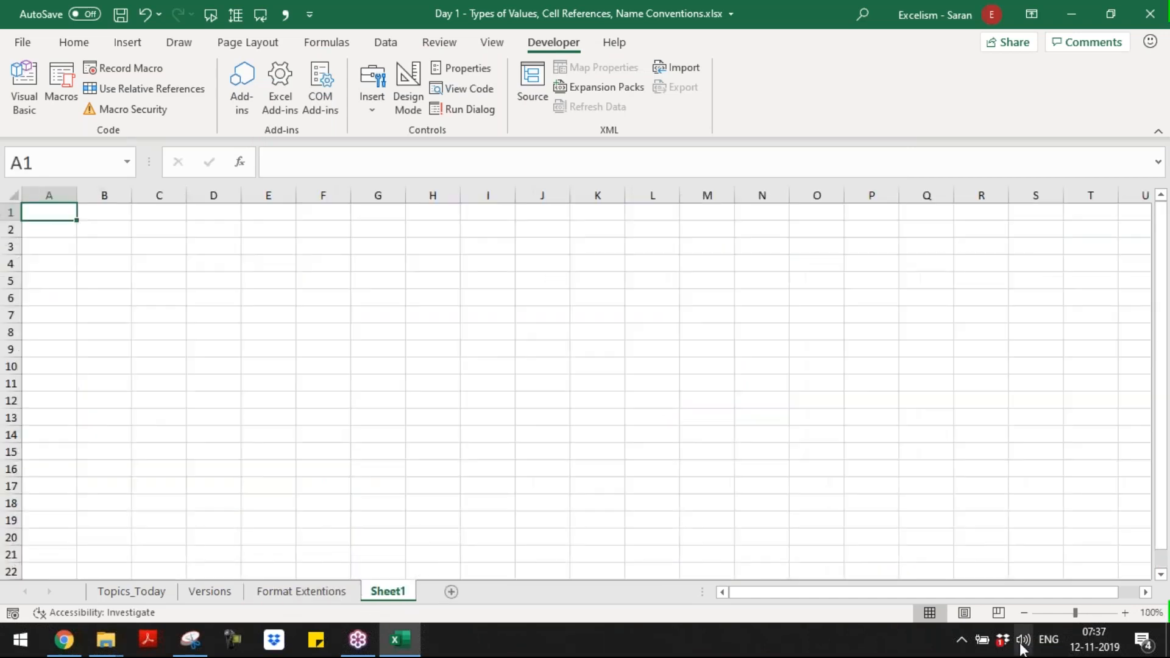
{"action": "left_click", "coordinate": [1125, 612]}
{"action": "left_click", "coordinate": [1125, 613]}
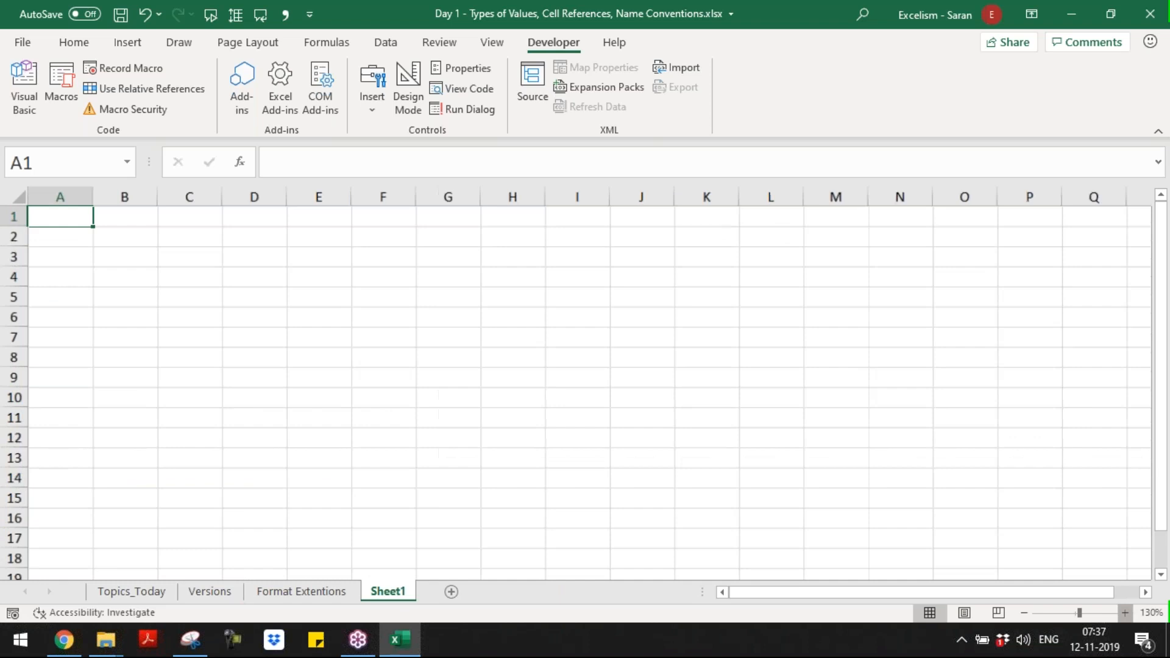
{"action": "left_click", "coordinate": [1124, 612]}
{"action": "left_click", "coordinate": [1125, 612]}
{"action": "left_click", "coordinate": [1125, 612]}
{"action": "left_click", "coordinate": [1125, 612]}
{"action": "left_click", "coordinate": [1125, 613]}
{"action": "double_click", "coordinate": [388, 591]}
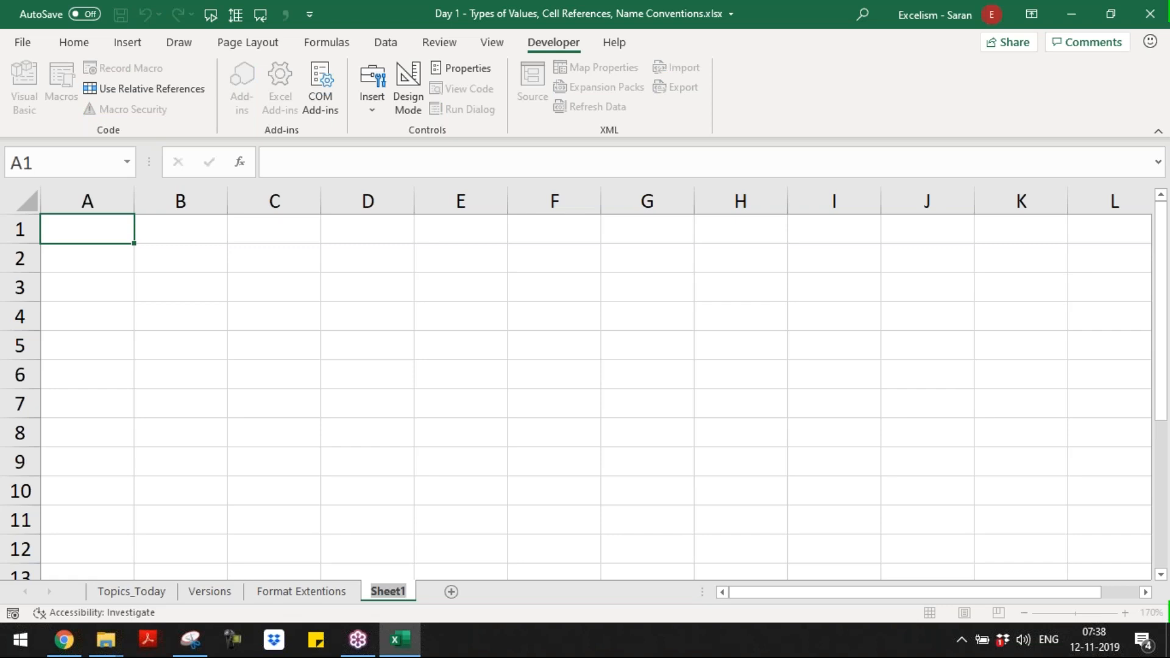
{"action": "type", "text": "H"}
{"action": "key", "text": "BackSpace"}
{"action": "type", "text": "Chart"}
{"action": "key", "text": "Return"}
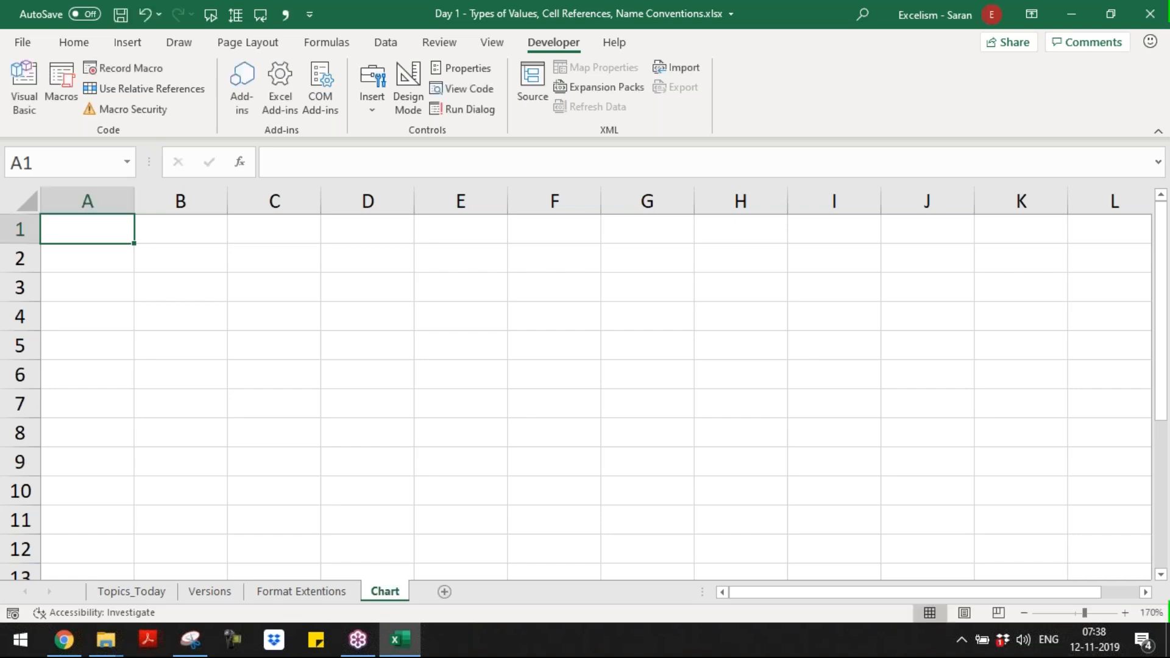
Step: Enter Spreadsheet in A1 and Workbook in A2, indenting Workbook by one level
{"action": "type", "text": "Spreadsheet"}
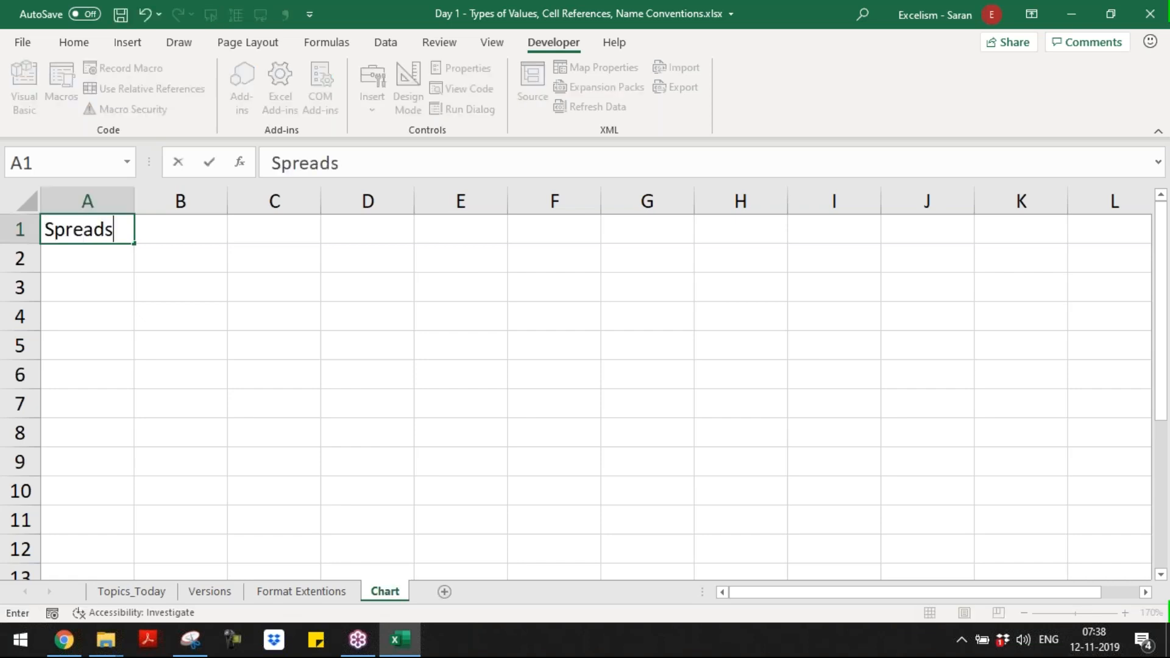
{"action": "key", "text": "ctrl+Return"}
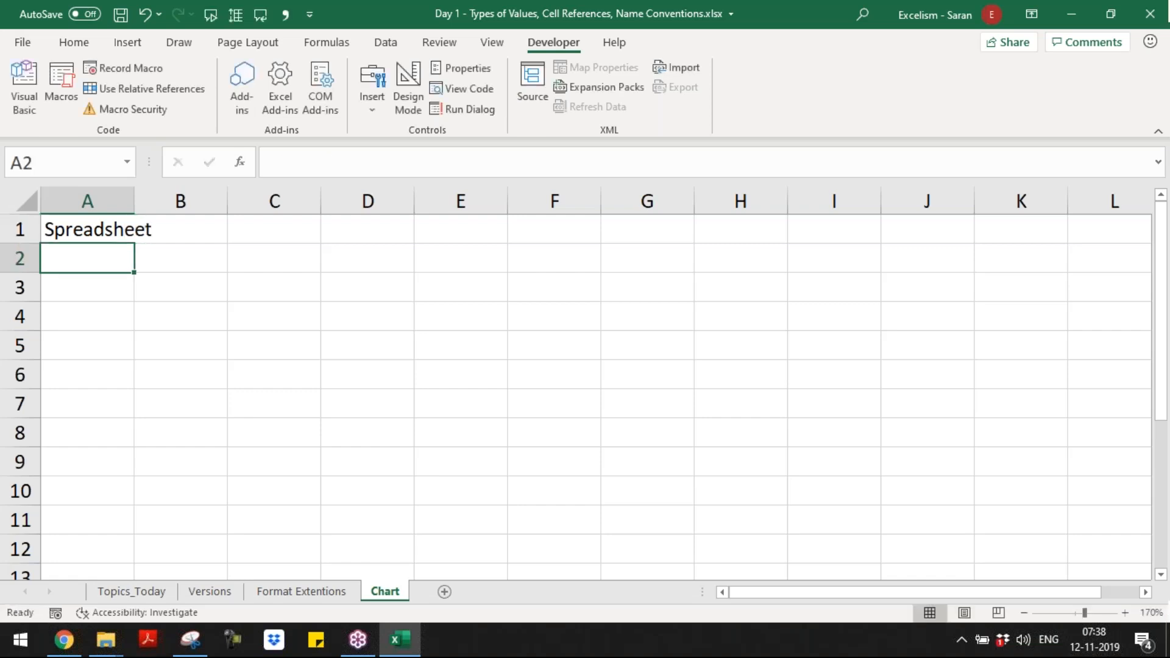
{"action": "type", "text": "Workbook"}
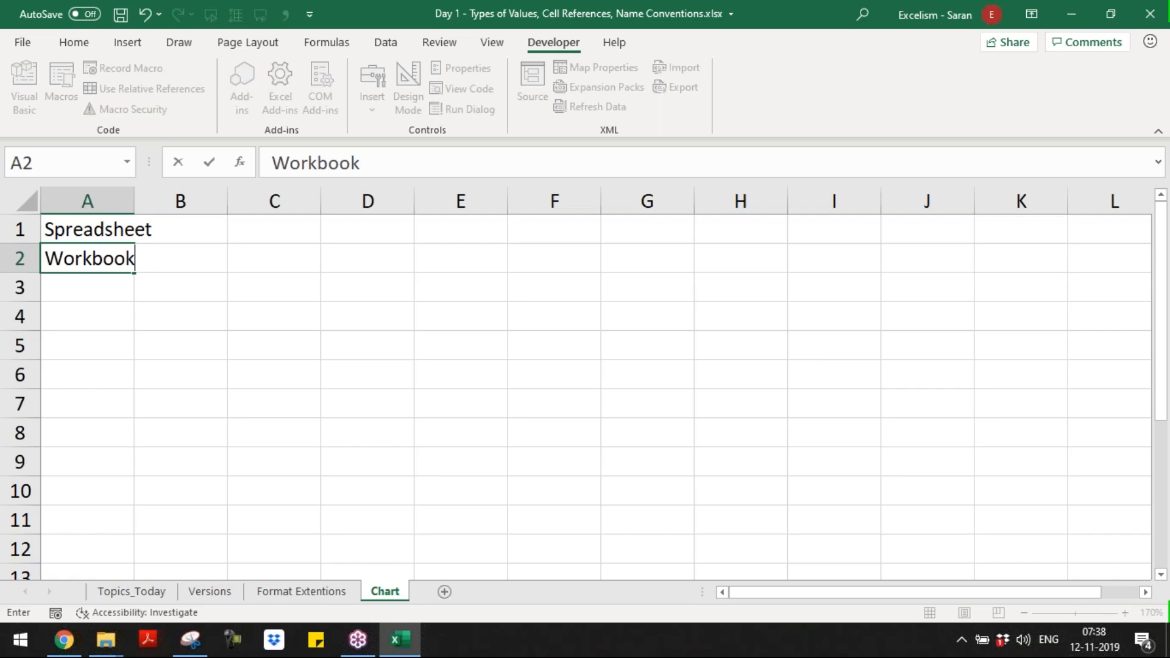
{"action": "key", "text": "Return"}
{"action": "key", "text": "Up"}
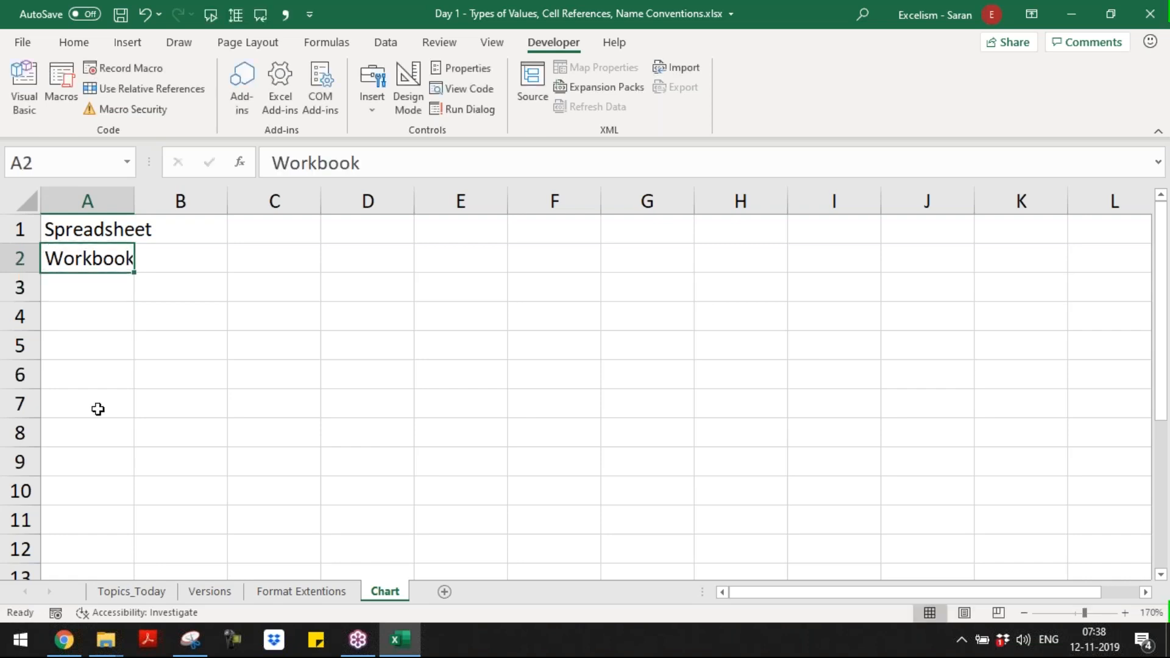
{"action": "left_click", "coordinate": [87, 42]}
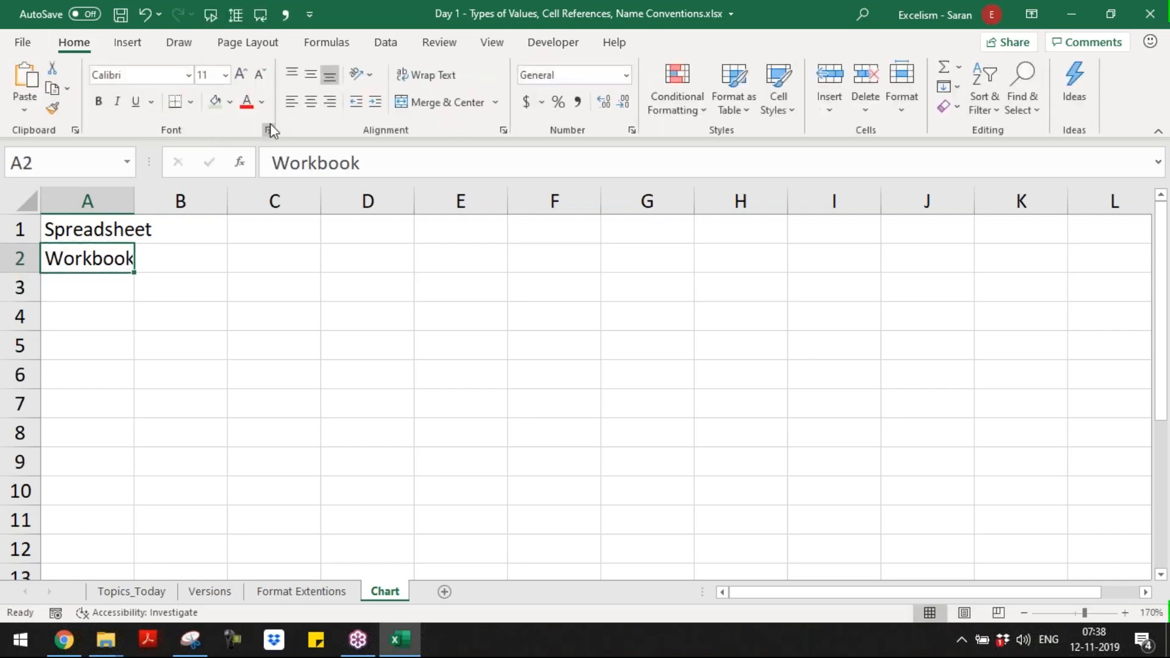
{"action": "left_click", "coordinate": [374, 102]}
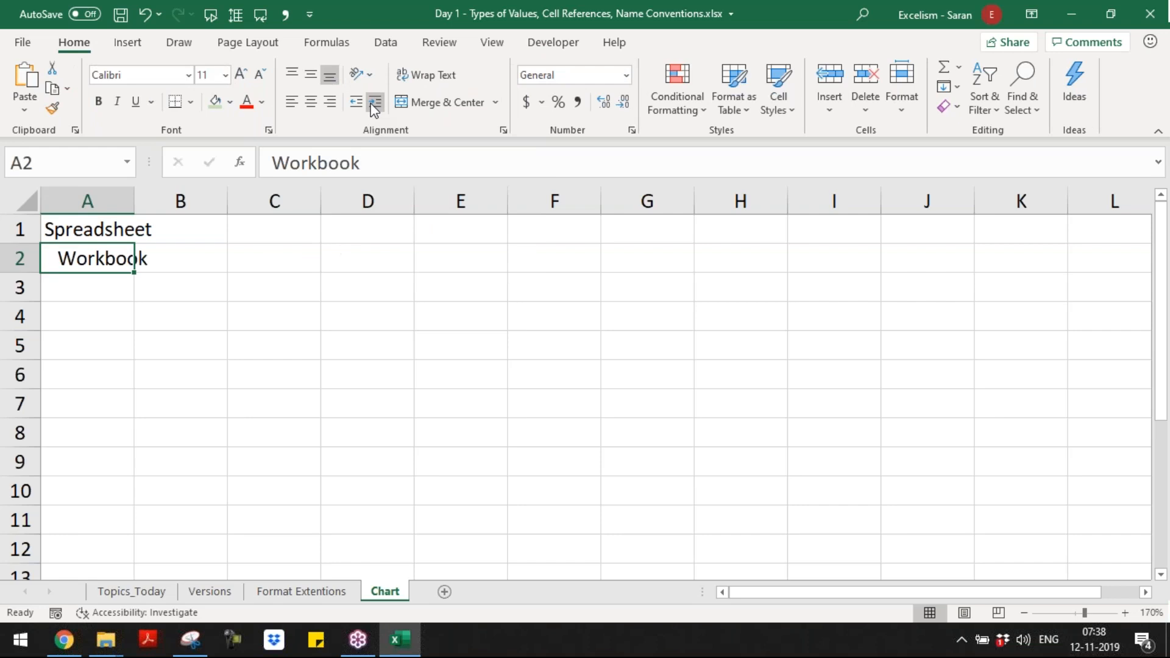
Step: Enter Worksheets in A3 and indent it by two levels
{"action": "key", "text": "Down"}
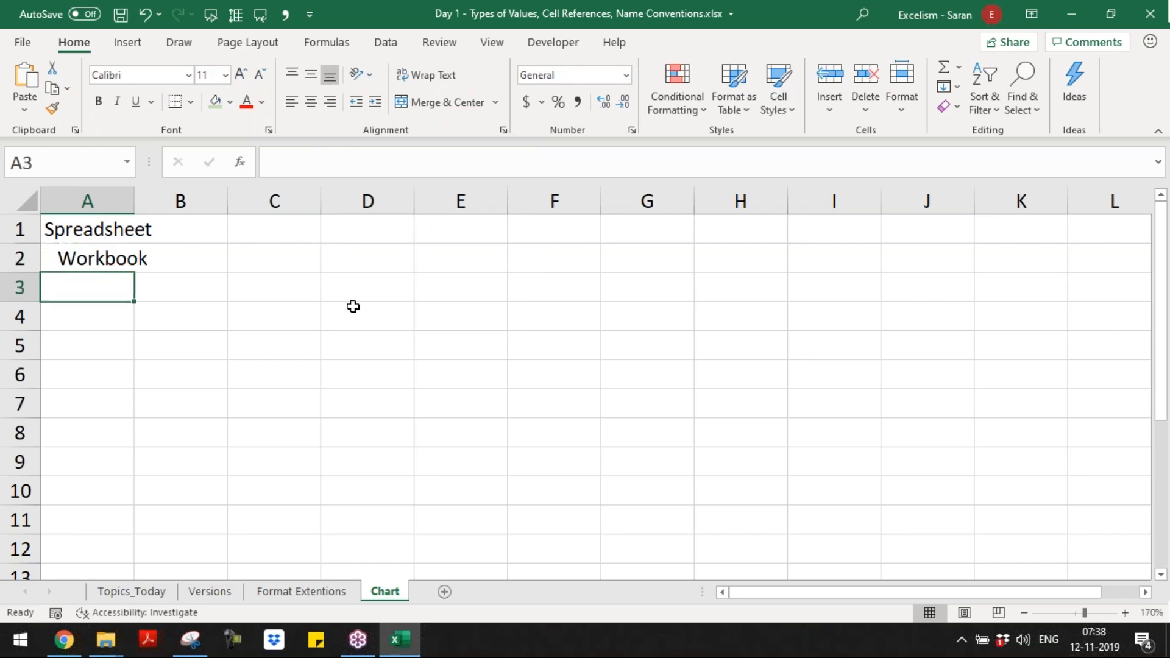
{"action": "type", "text": "Workse"}
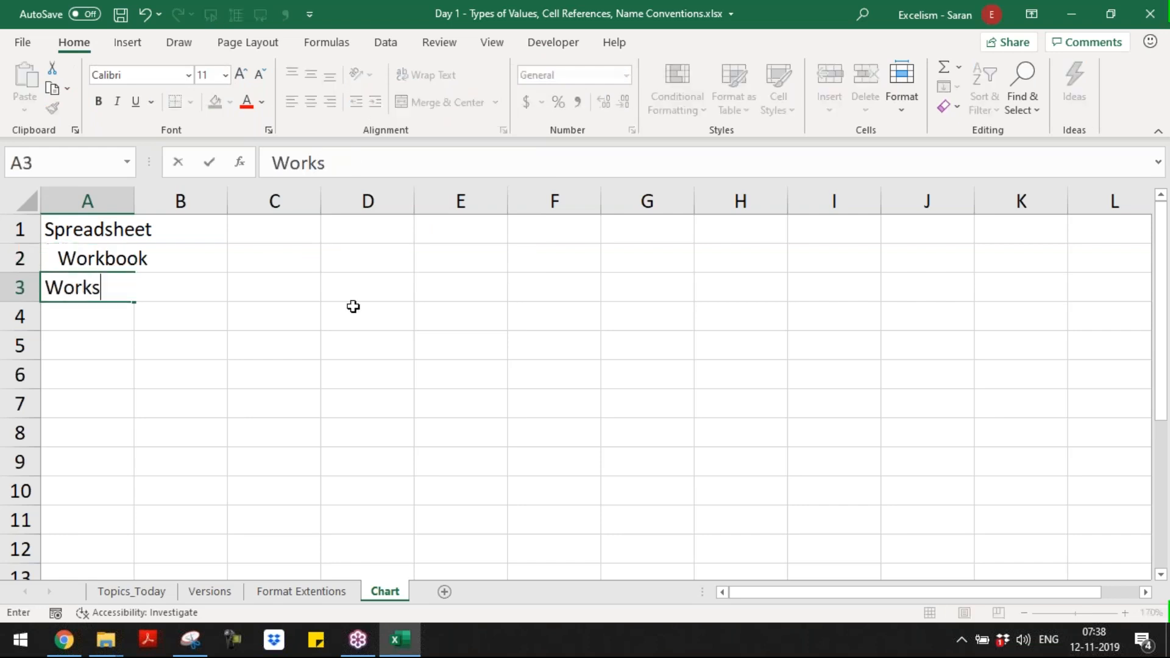
{"action": "key", "text": "BackSpace"}
{"action": "type", "text": "hetts"}
{"action": "key", "text": "BackSpace"}
{"action": "key", "text": "BackSpace"}
{"action": "key", "text": "BackSpace"}
{"action": "type", "text": "ets"}
{"action": "key", "text": "Return"}
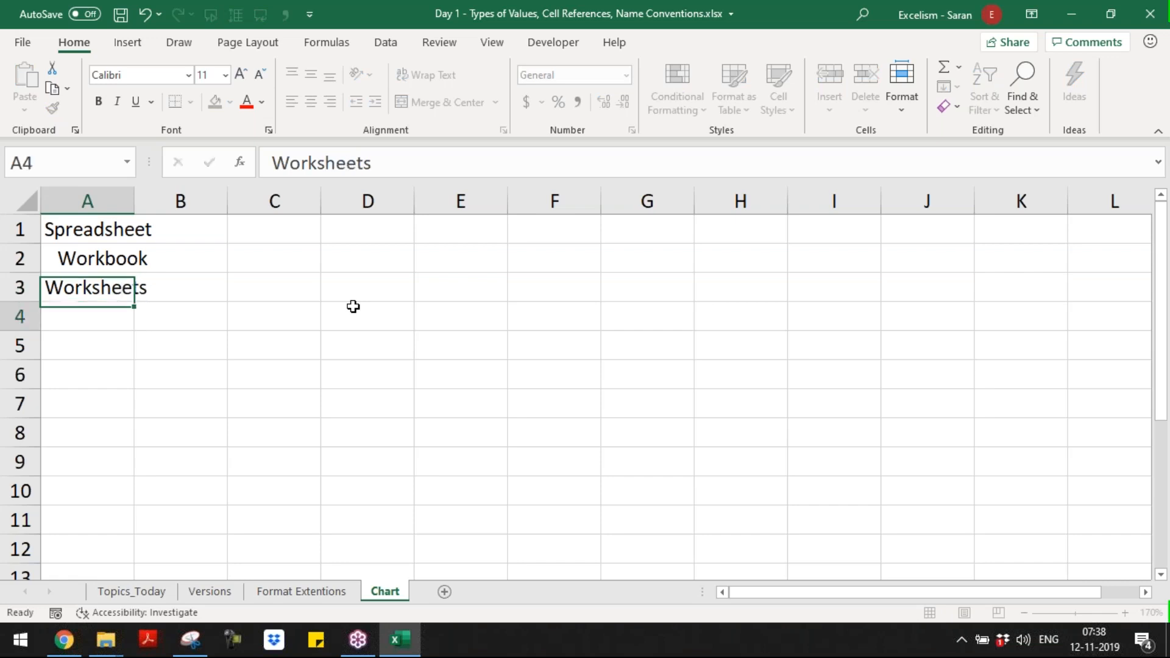
{"action": "key", "text": "Up"}
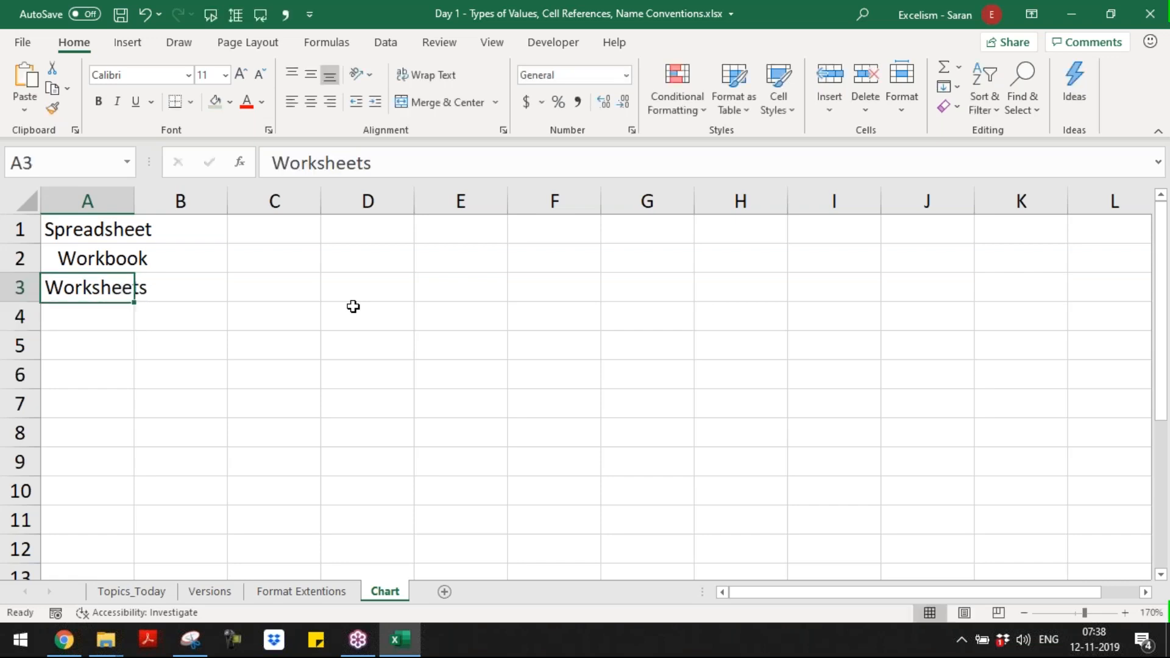
{"action": "left_click", "coordinate": [380, 108]}
Step: Enter Rows in A4 and Columns in A5
{"action": "key", "text": "Down"}
{"action": "key", "text": "F2"}
{"action": "type", "text": "Rows"}
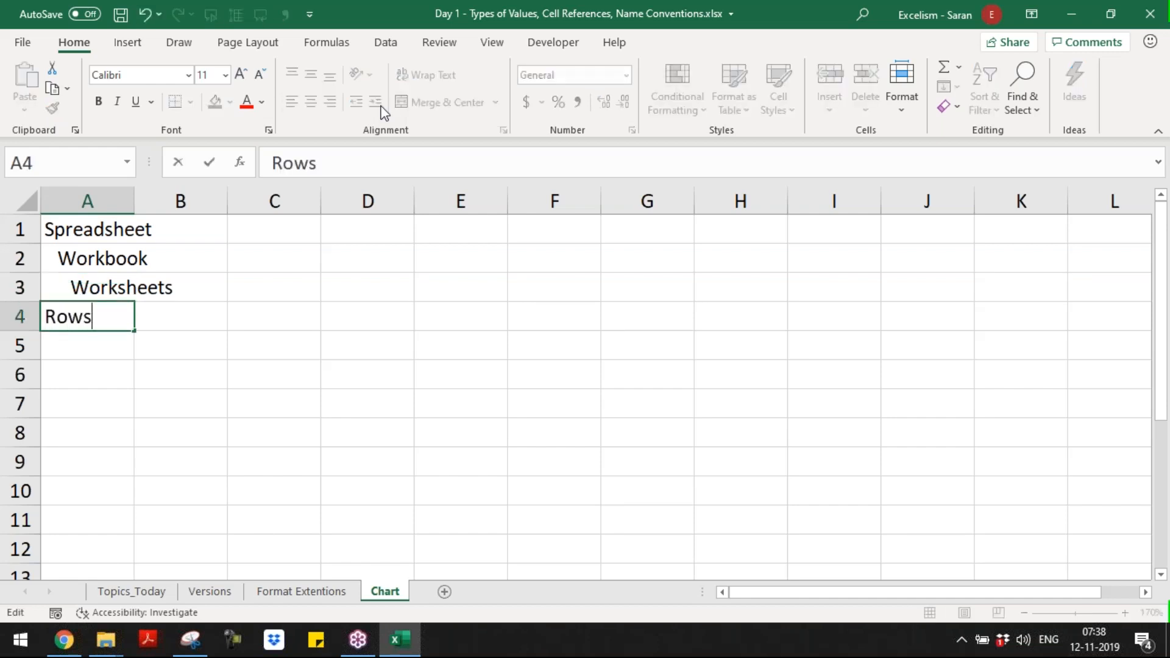
{"action": "key", "text": "Return"}
{"action": "type", "text": "Columns"}
{"action": "key", "text": "Return"}
Step: Indent the Rows and Columns entries in A4:A5 by three levels
{"action": "key", "text": "Up"}
{"action": "key", "text": "Down"}
{"action": "key", "text": "Up"}
{"action": "key", "text": "Up"}
{"action": "key", "text": "Up"}
{"action": "key", "text": "Down"}
{"action": "key", "text": "shift+Down"}
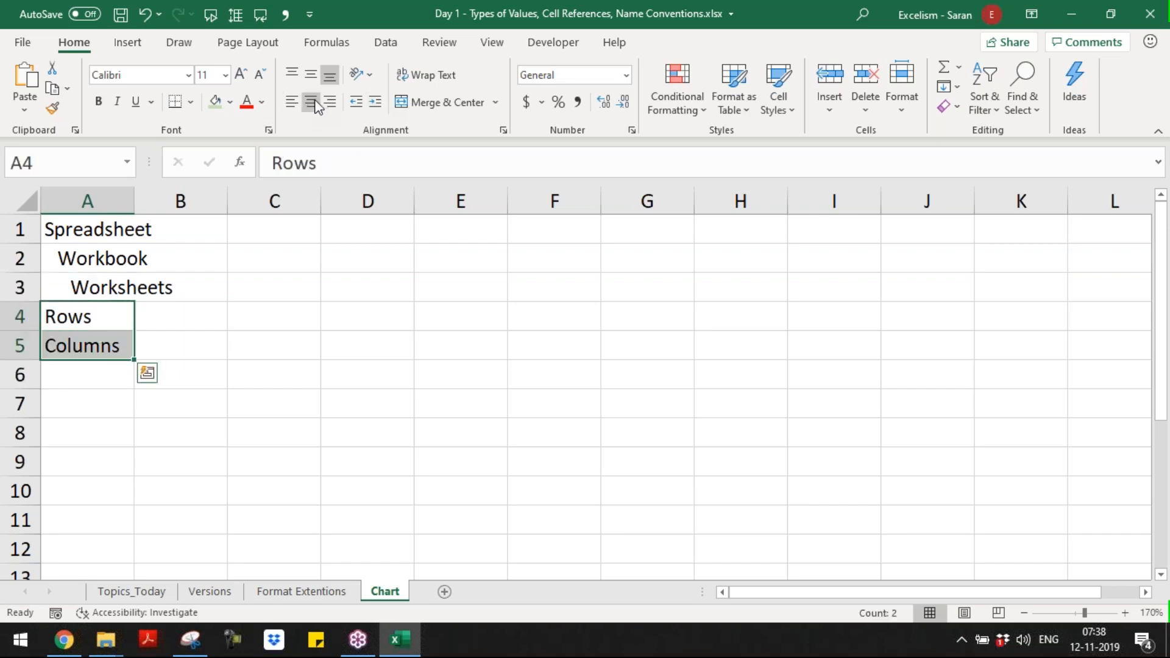
{"action": "left_click", "coordinate": [372, 108]}
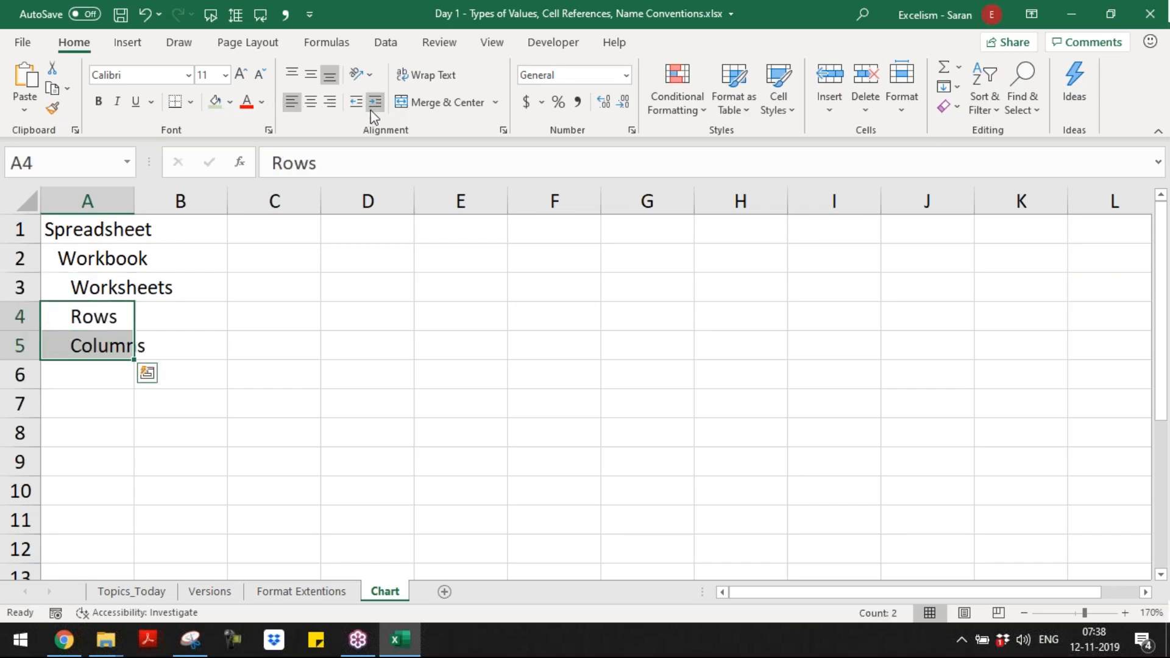
{"action": "left_click", "coordinate": [373, 108]}
Step: Enter Cell in A6 indented by four levels, and widen column A to fit all entries
{"action": "left_click", "coordinate": [115, 374]}
{"action": "key", "text": "F2"}
{"action": "type", "text": "Cell"}
{"action": "key", "text": "Return"}
{"action": "key", "text": "Up"}
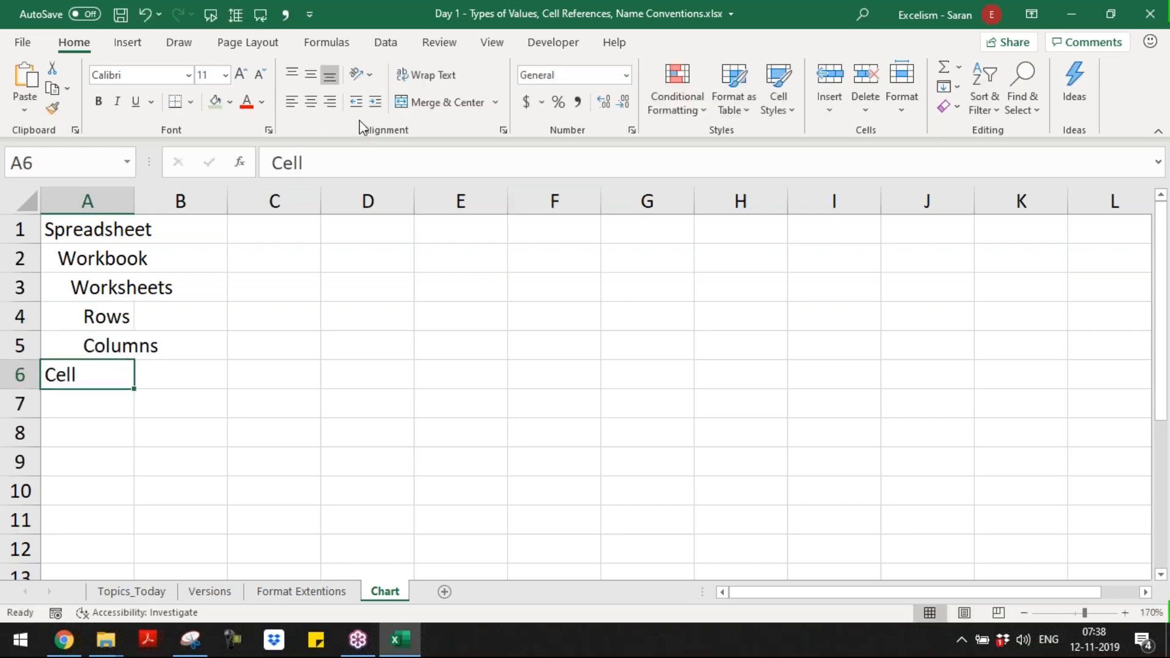
{"action": "double_click", "coordinate": [376, 109]}
{"action": "left_click", "coordinate": [376, 108]}
{"action": "left_click", "coordinate": [376, 109]}
{"action": "left_click_drag", "start_coordinate": [134, 201], "coordinate": [186, 202]}
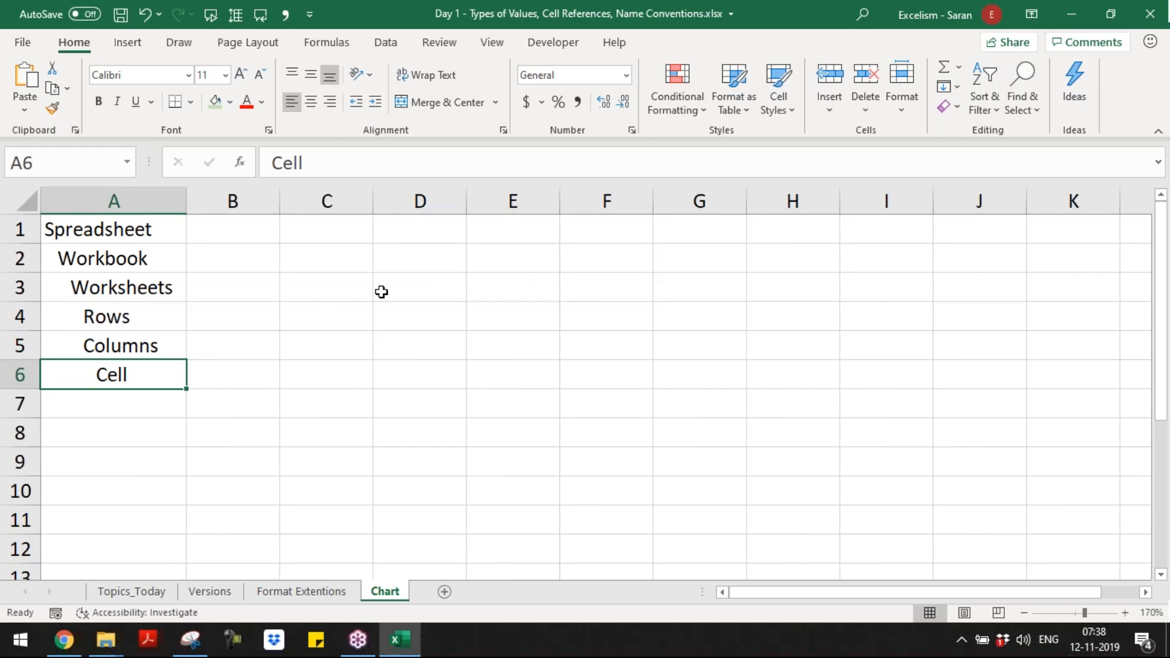
Step: Go through the hierarchy entries in column A and examine where the worksheet's rows end
{"action": "left_click", "coordinate": [141, 227]}
{"action": "key", "text": "Down"}
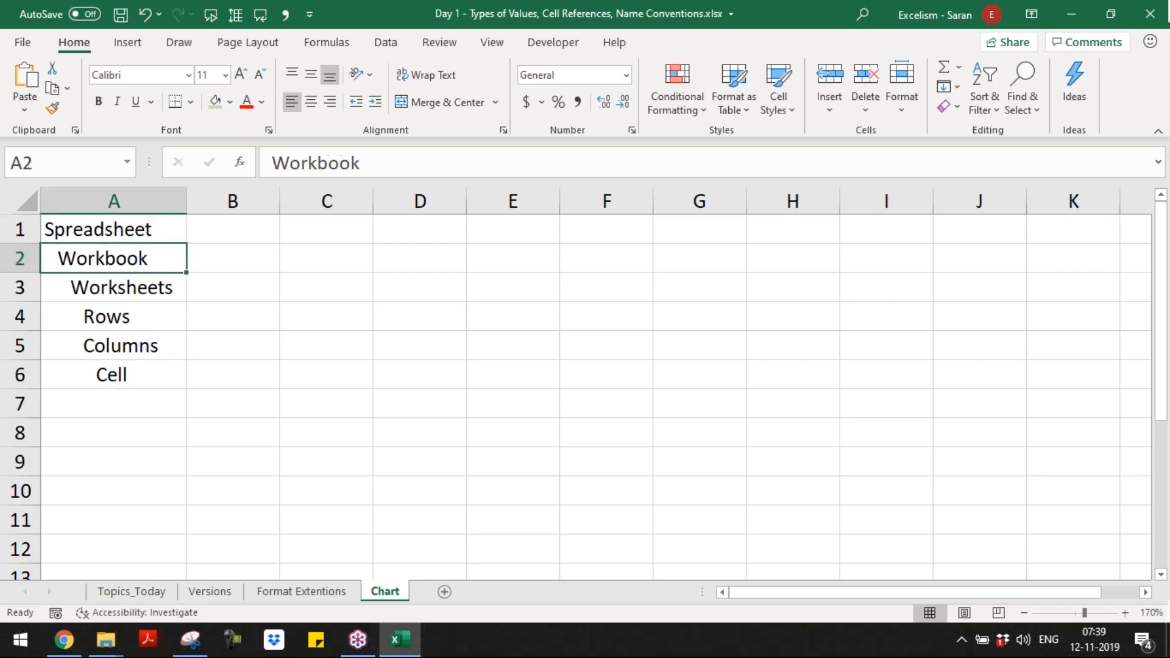
{"action": "left_click_drag", "start_coordinate": [146, 345], "coordinate": [152, 229]}
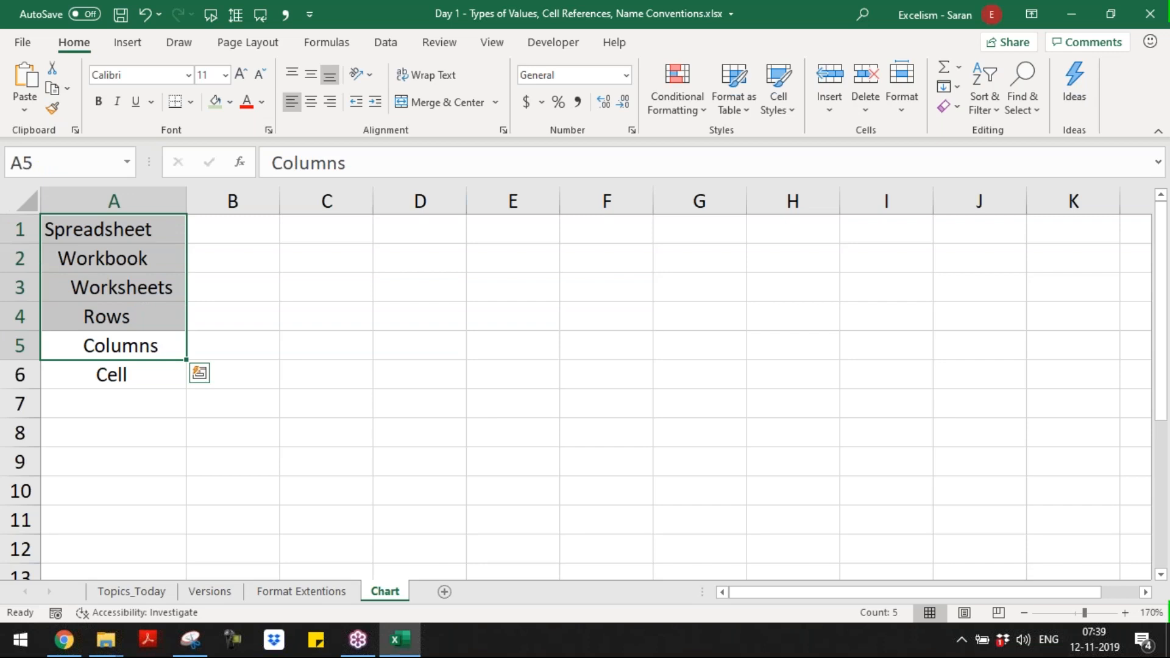
{"action": "left_click", "coordinate": [162, 368]}
{"action": "left_click", "coordinate": [238, 366]}
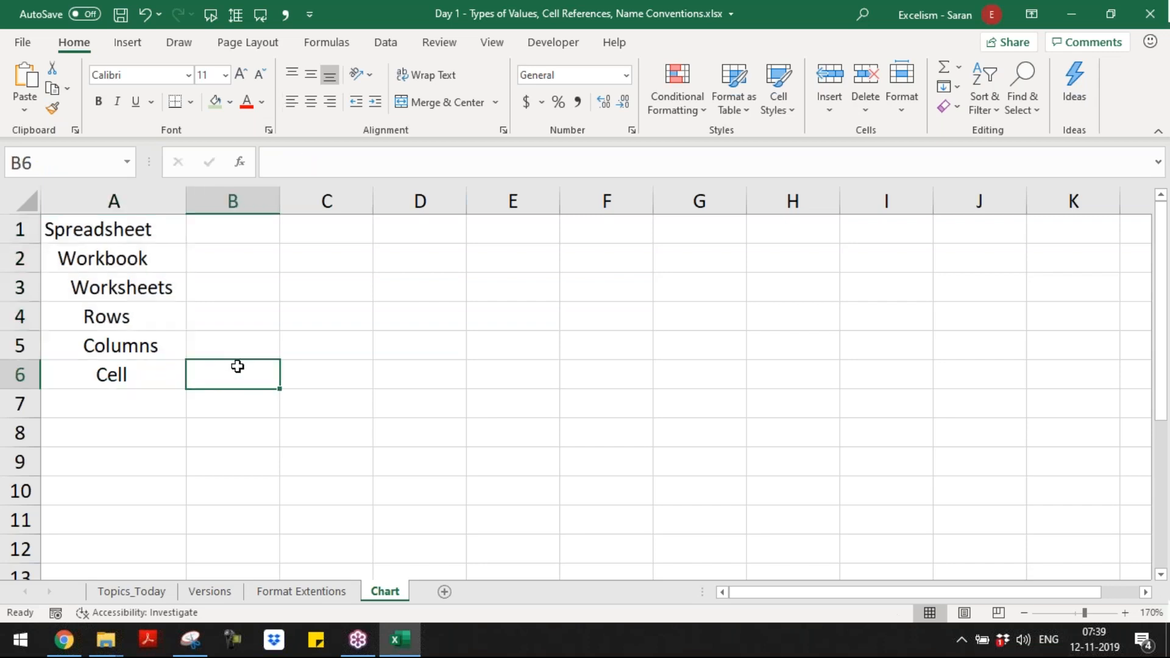
{"action": "left_click", "coordinate": [166, 373]}
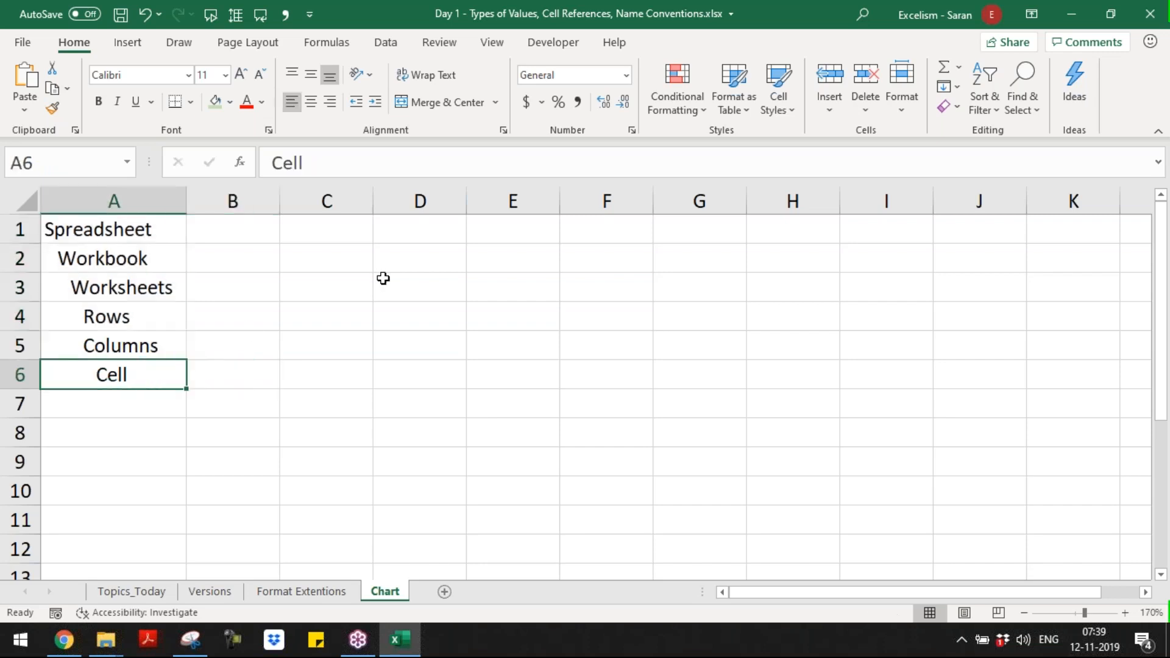
{"action": "left_click", "coordinate": [357, 233]}
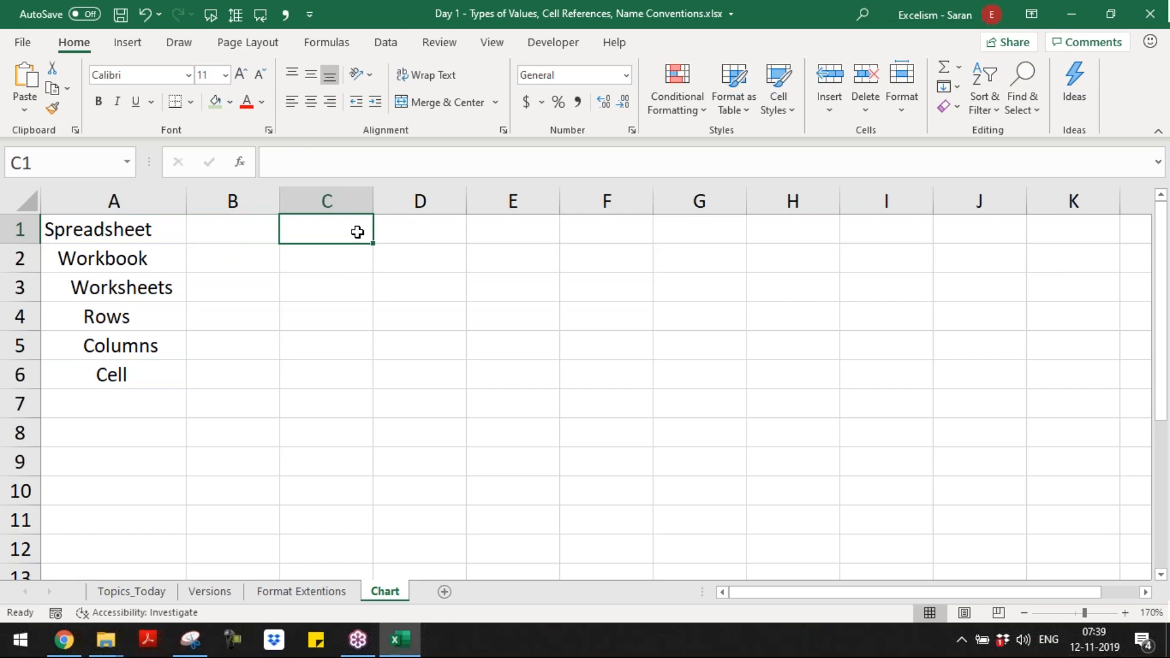
{"action": "key", "text": "ctrl+Left"}
{"action": "key", "text": "ctrl+Down"}
{"action": "key", "text": "ctrl+Down"}
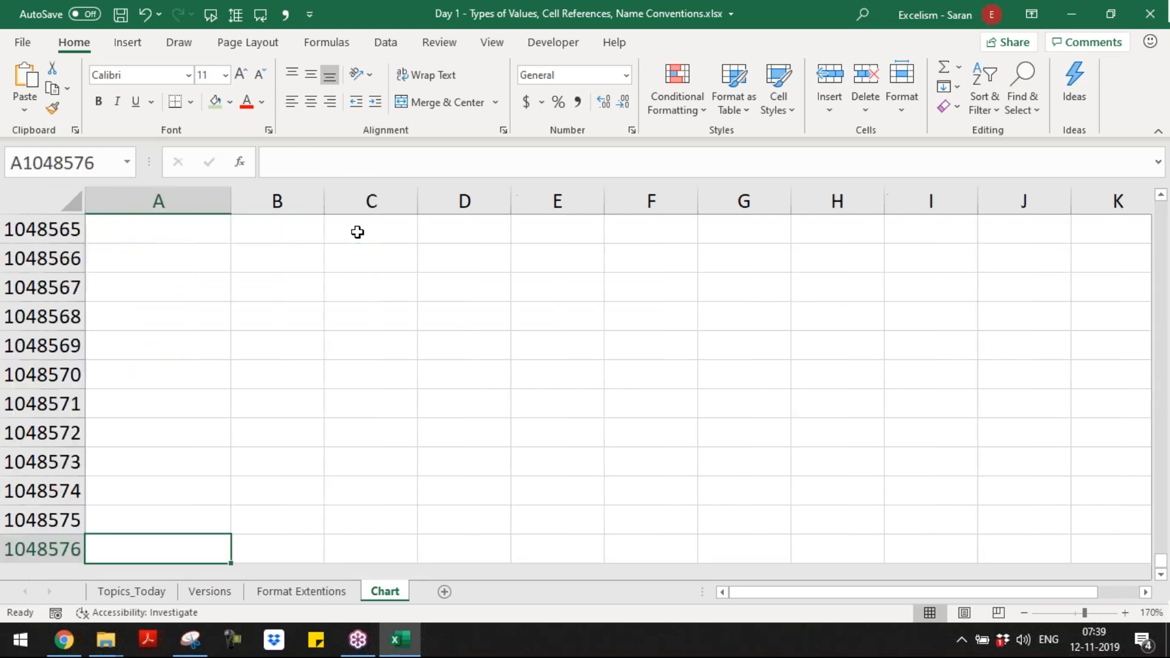
Step: Enter Cell in A8 as a bold, underlined heading
{"action": "key", "text": "ctrl+Up"}
{"action": "key", "text": "Down"}
{"action": "key", "text": "Down"}
{"action": "type", "text": "Cell"}
{"action": "key", "text": "Return"}
{"action": "key", "text": "Up"}
{"action": "key", "text": "ctrl+b"}
{"action": "key", "text": "ctrl+u"}
{"action": "key", "text": "Return"}
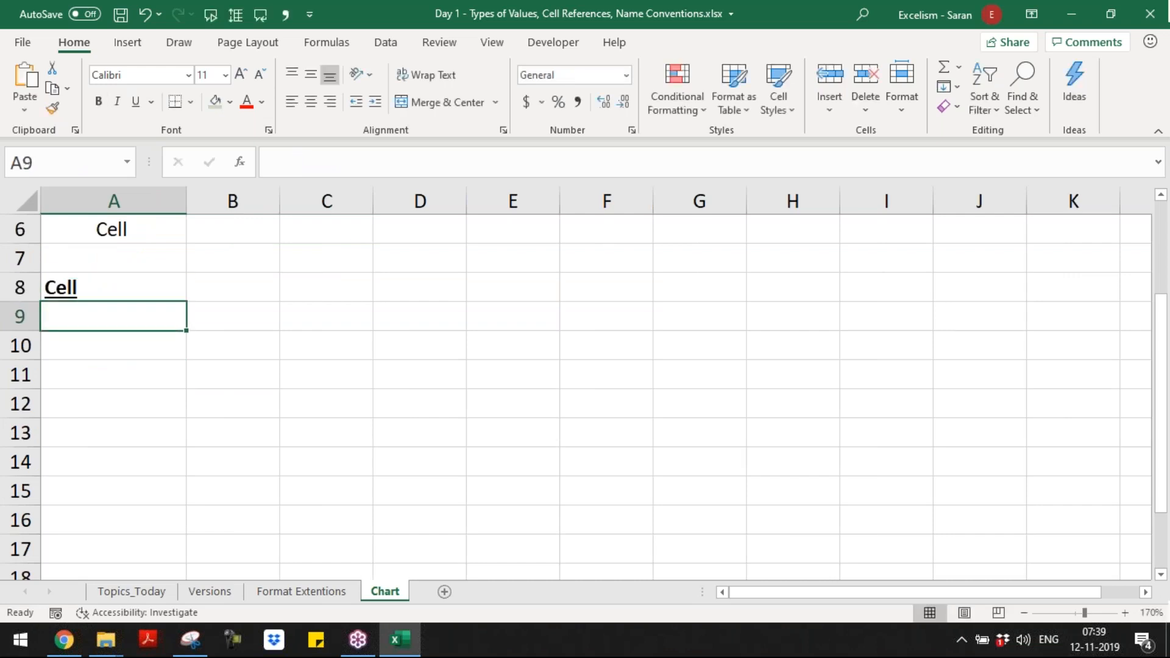
Step: Change the heading text in A8 to Activity in a Cell
{"action": "key", "text": "Up"}
{"action": "type", "text": "Activit"}
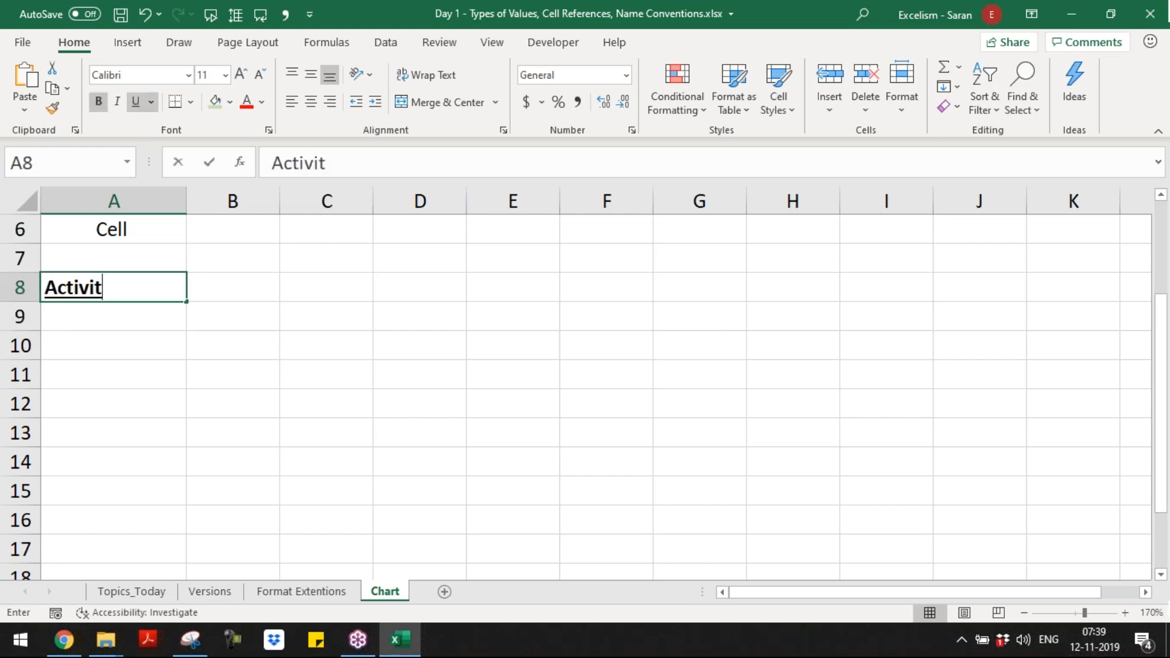
{"action": "type", "text": "y in a Cell"}
{"action": "key", "text": "Return"}
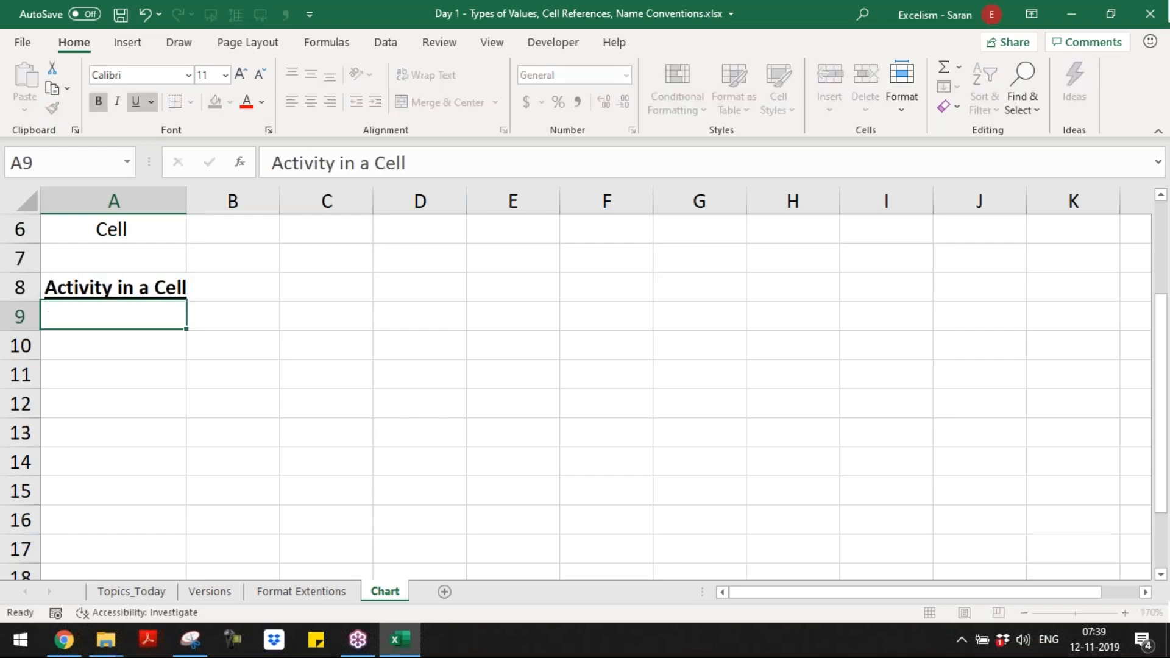
{"action": "key", "text": "ctrl+Home"}
{"action": "key", "text": "ctrl+Down"}
{"action": "key", "text": "ctrl+Down"}
{"action": "key", "text": "Down"}
Step: List "1. Enter Values" in A9 and "2. Write Formulas" in A10 under the heading
{"action": "key", "text": "Down"}
{"action": "key", "text": "Down"}
{"action": "key", "text": "Down"}
{"action": "key", "text": "Down"}
{"action": "key", "text": "Down"}
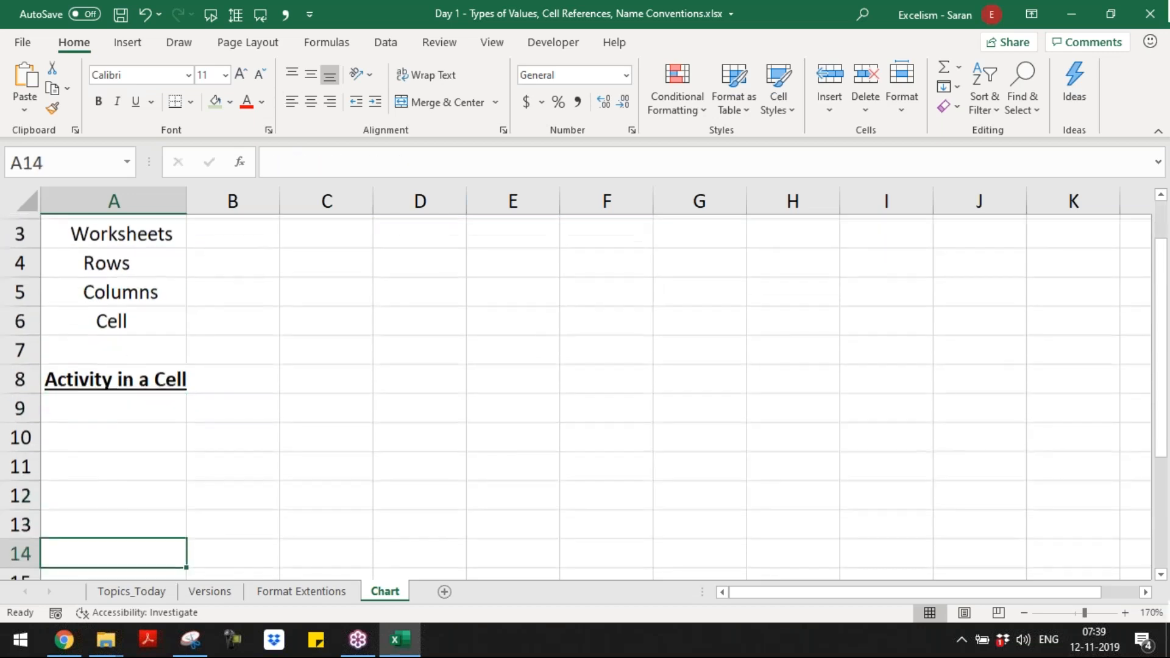
{"action": "key", "text": "ctrl+Down"}
{"action": "key", "text": "ctrl+Up"}
{"action": "key", "text": "Down"}
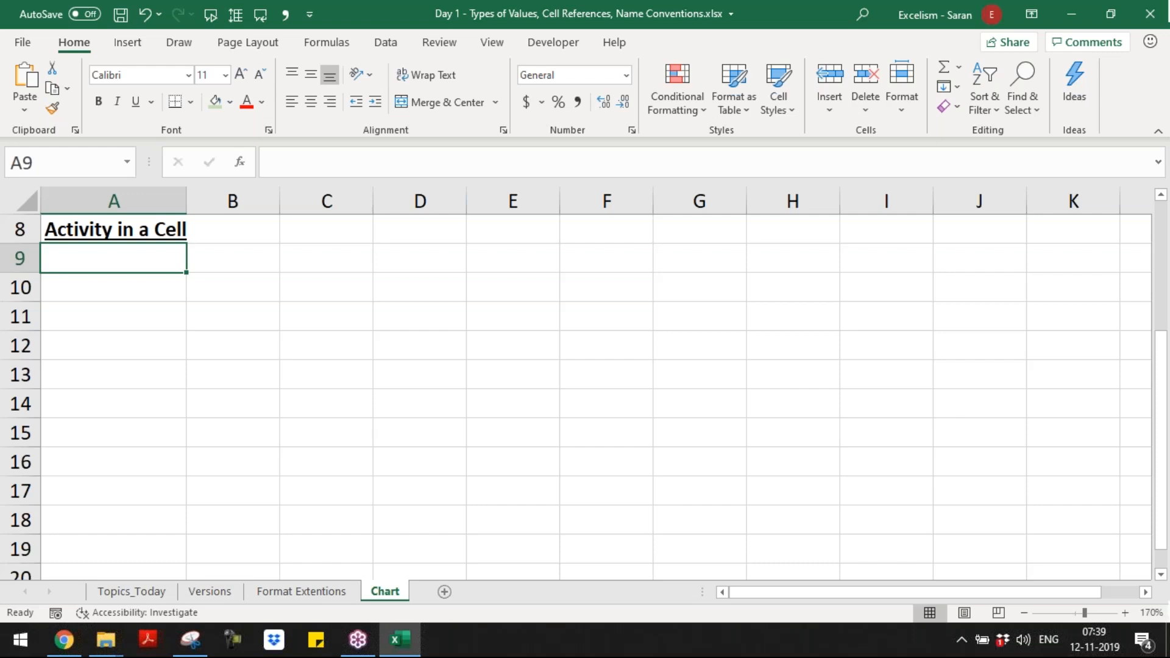
{"action": "type", "text": "1. Enter Values"}
{"action": "key", "text": "Return"}
{"action": "type", "text": "2."}
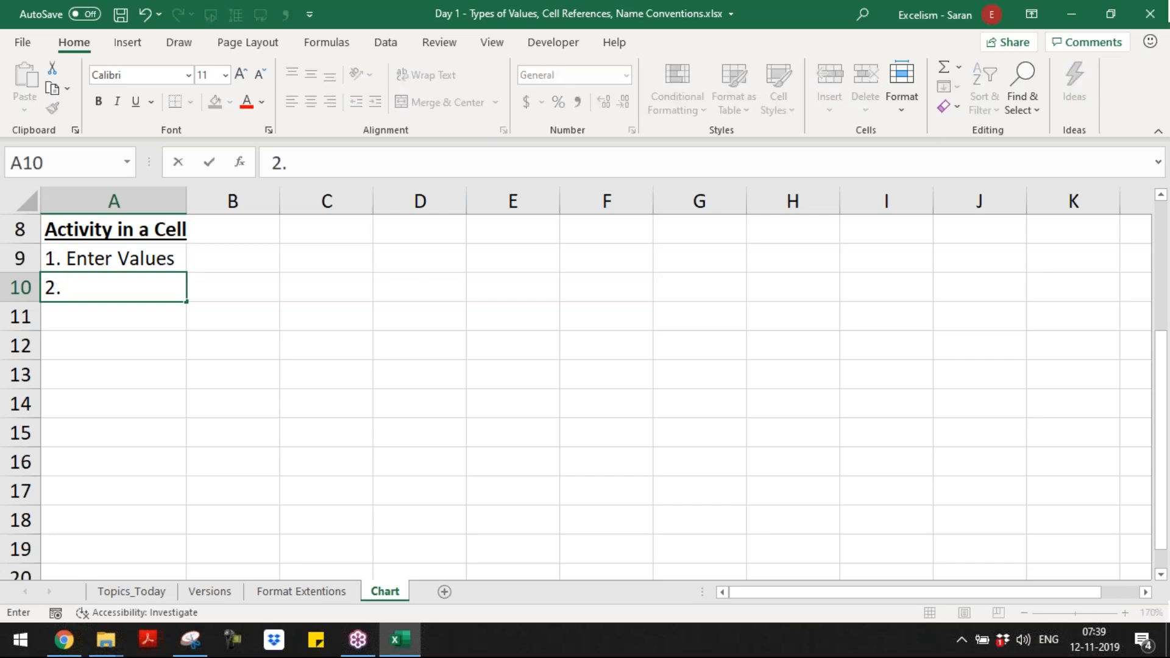
{"action": "type", "text": " Write Formulas"}
{"action": "key", "text": "Return"}
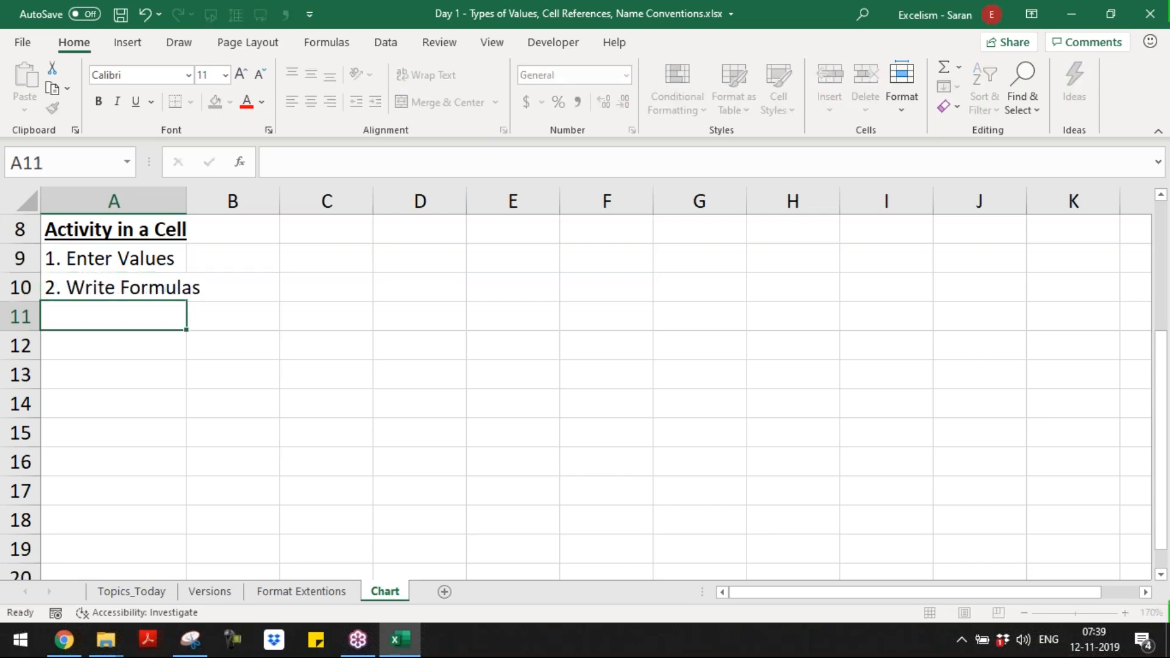
Step: Add "3. Apply Format" in A11 as the third cell activity
{"action": "type", "text": "3. "}
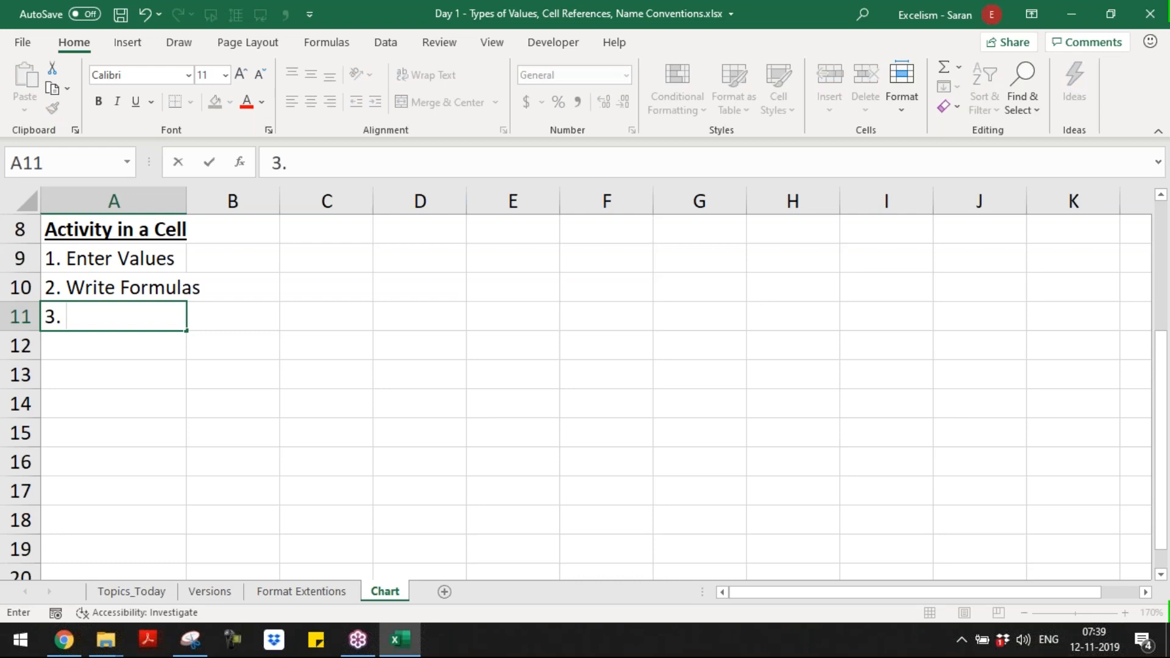
{"action": "type", "text": "Applu Format"}
{"action": "key", "text": "BackSpace"}
{"action": "key", "text": "BackSpace"}
{"action": "key", "text": "BackSpace"}
{"action": "key", "text": "BackSpace"}
{"action": "key", "text": "BackSpace"}
{"action": "key", "text": "BackSpace"}
{"action": "key", "text": "BackSpace"}
{"action": "key", "text": "BackSpace"}
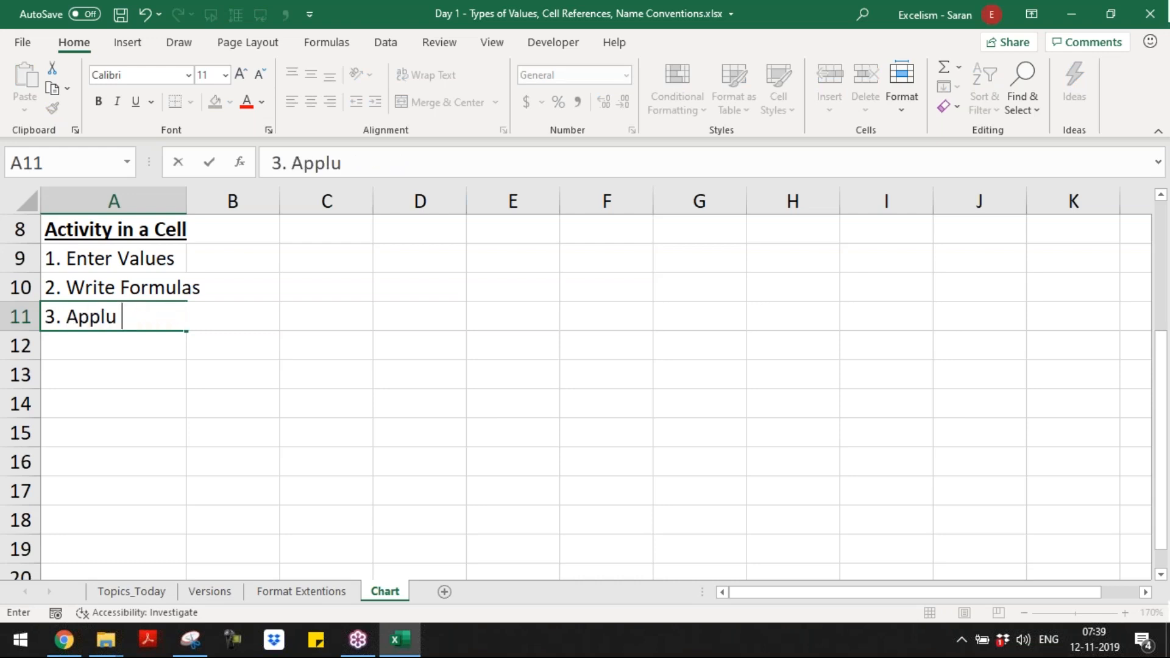
{"action": "type", "text": "y Format"}
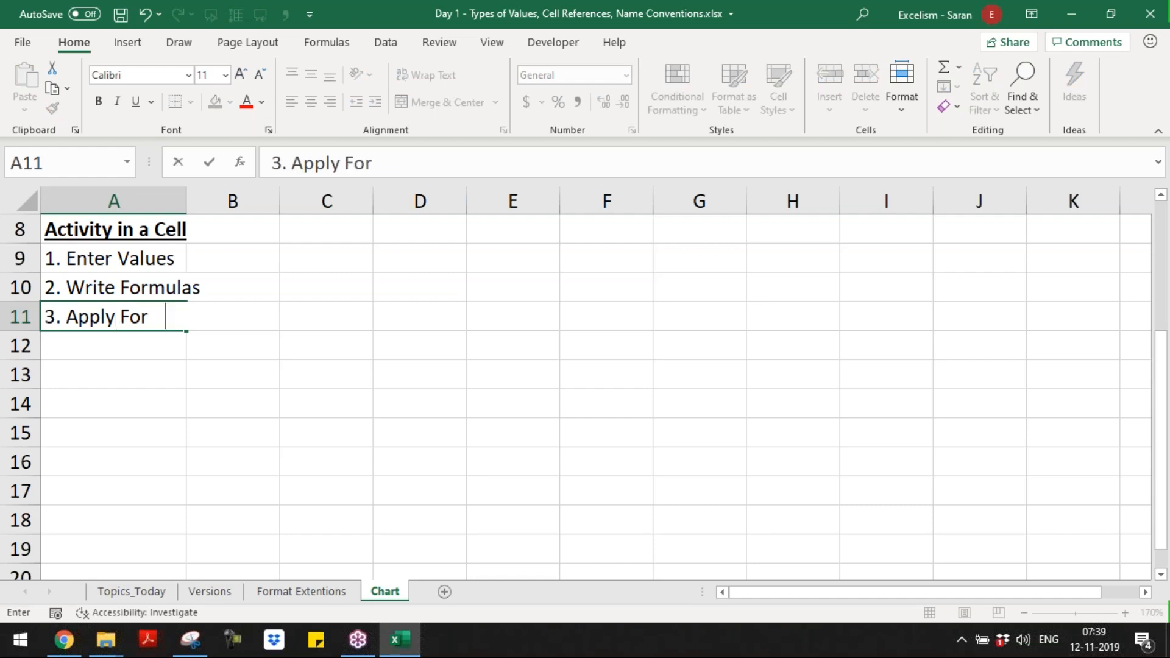
{"action": "key", "text": "Return"}
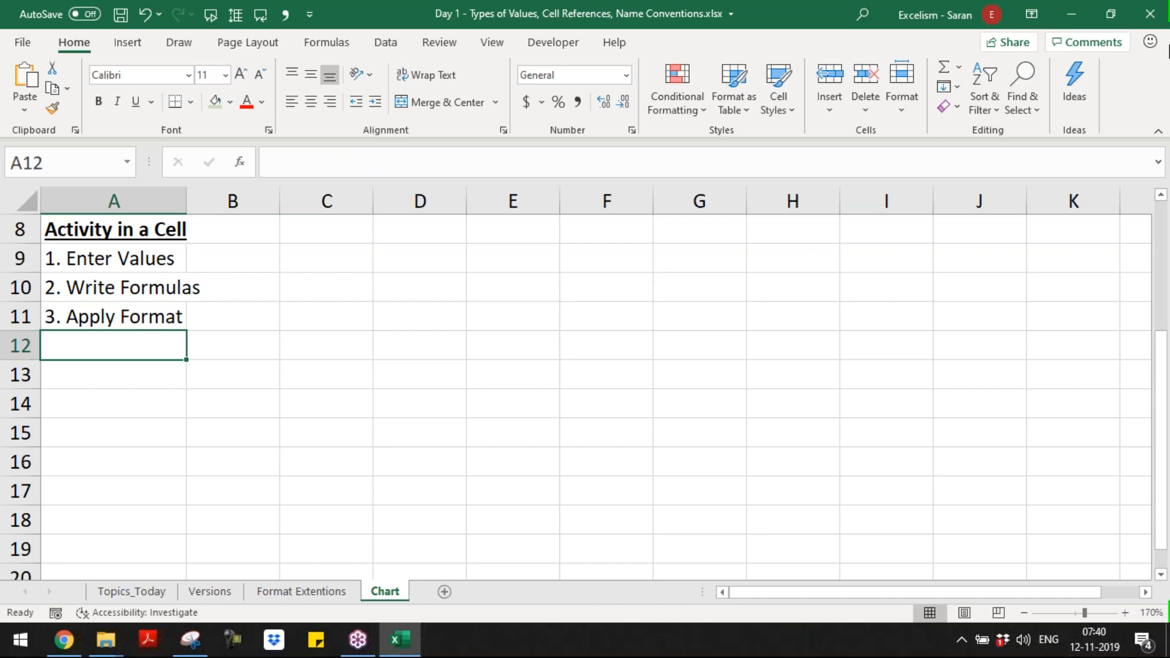
Step: Enter Types of Values in A13 as a bold, underlined heading
{"action": "left_click", "coordinate": [1158, 67]}
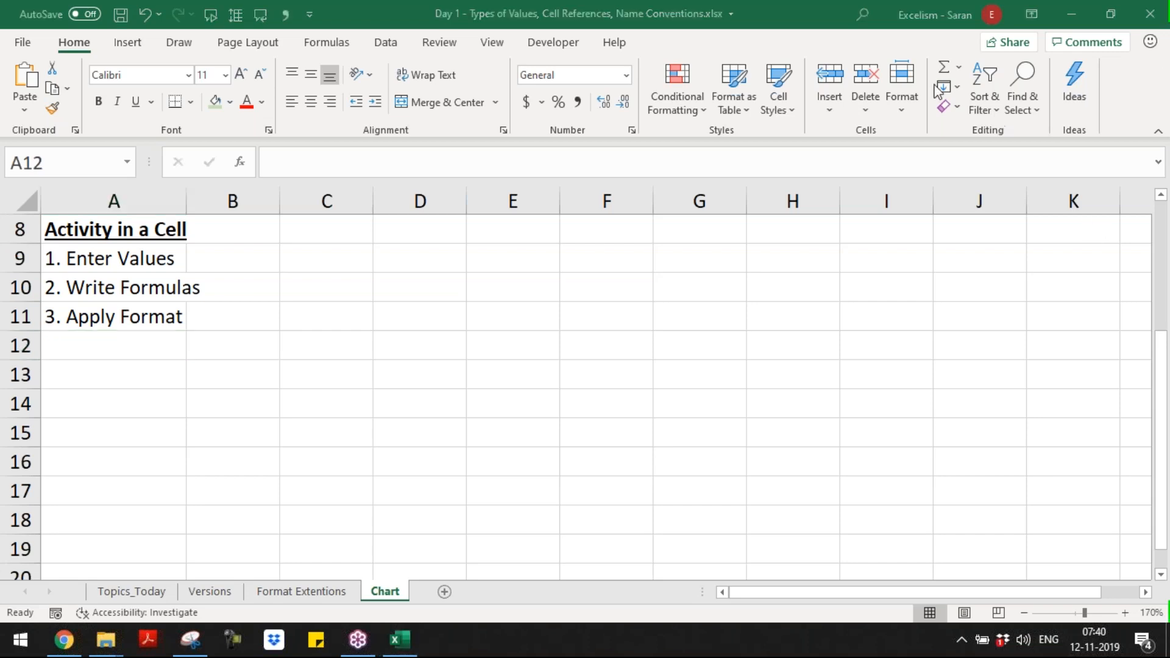
{"action": "left_click", "coordinate": [89, 282]}
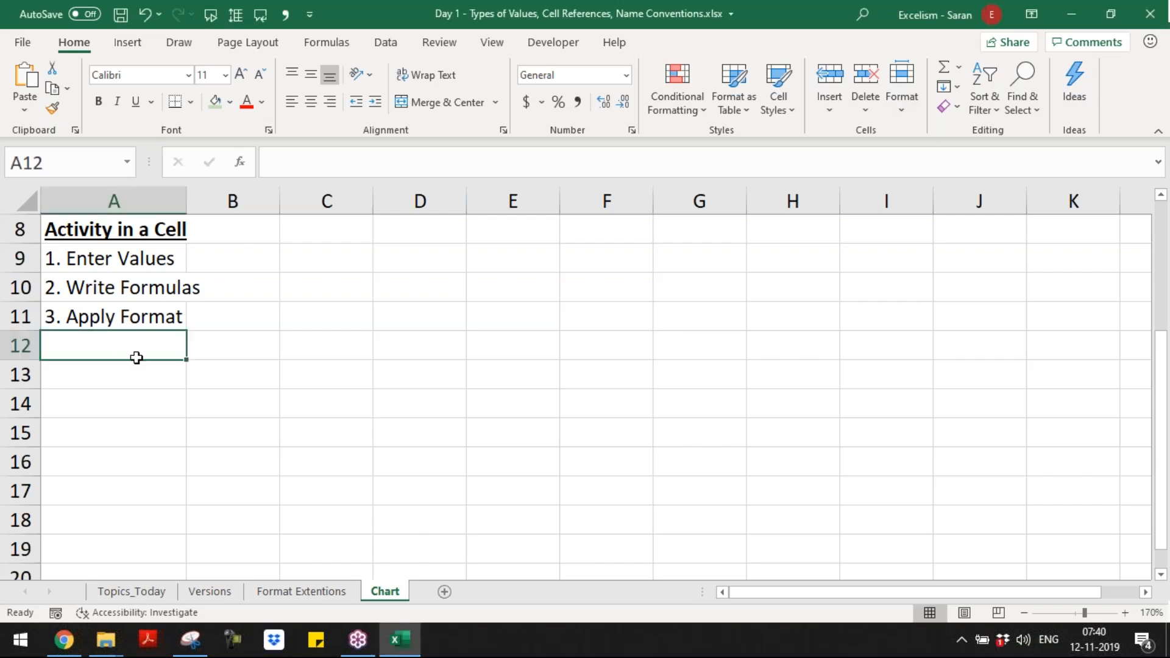
{"action": "key", "text": "Return"}
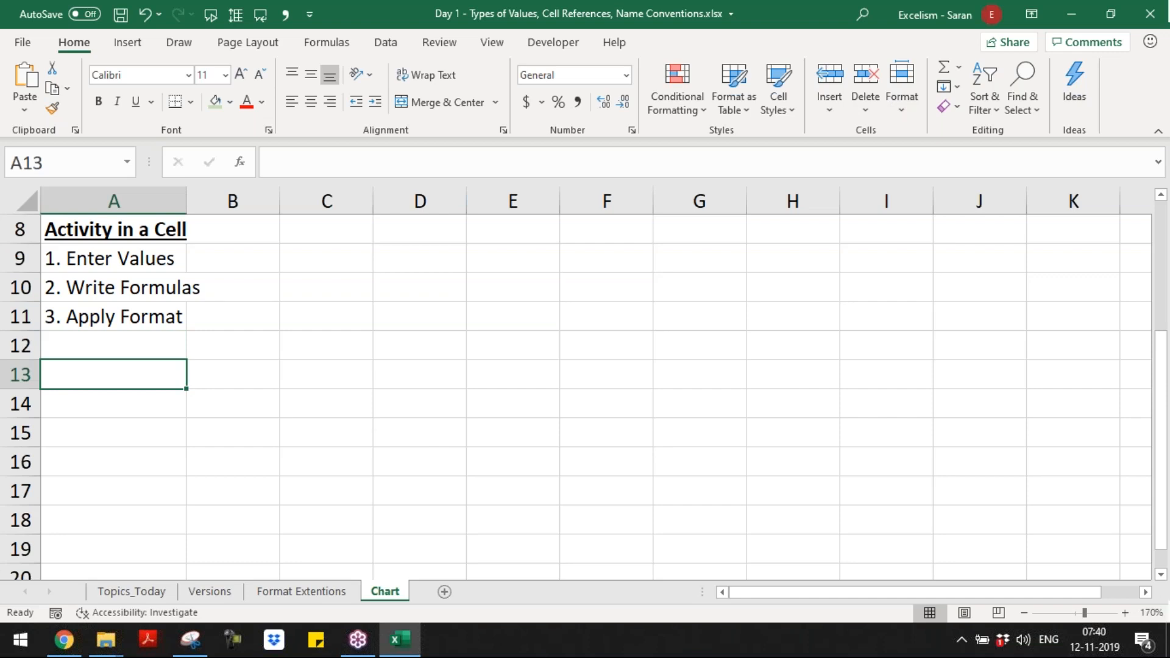
{"action": "type", "text": "Types o"}
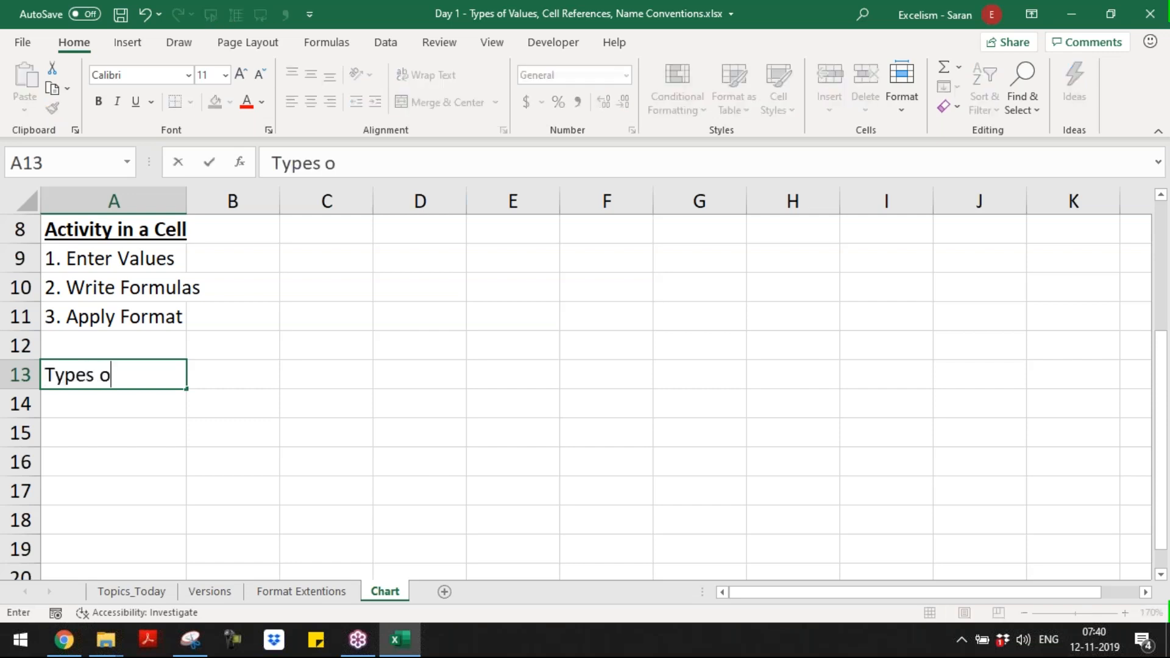
{"action": "type", "text": "f V alues"}
{"action": "key", "text": "Return"}
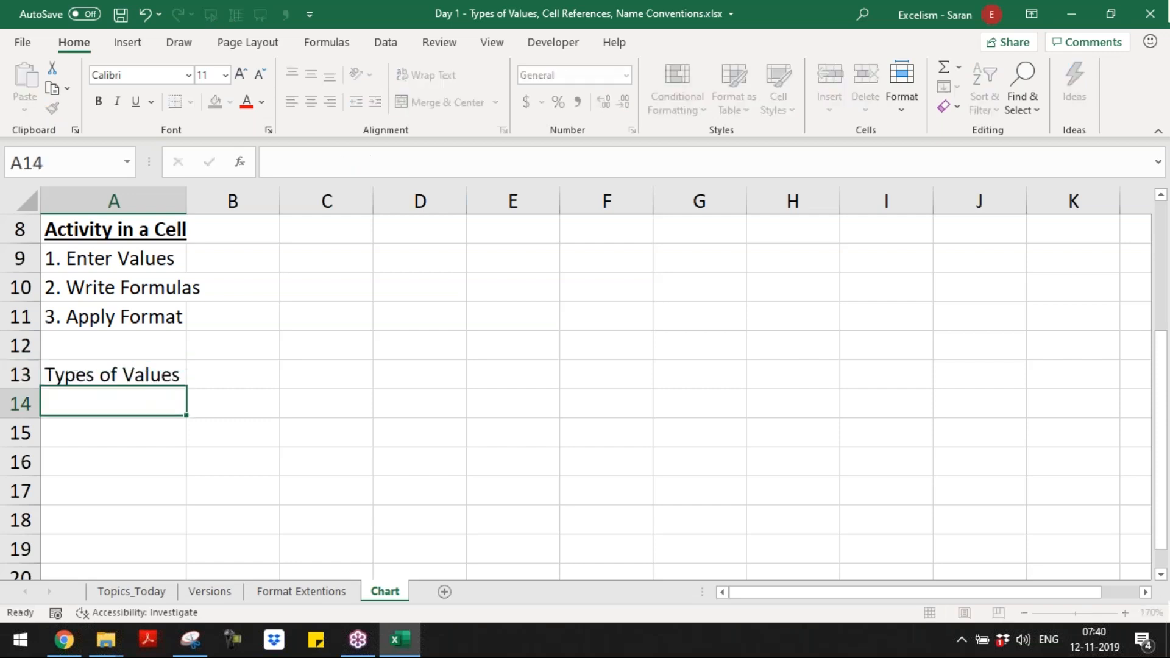
{"action": "key", "text": "Up"}
{"action": "key", "text": "ctrl+b"}
{"action": "key", "text": "ctrl+u"}
{"action": "key", "text": "Down"}
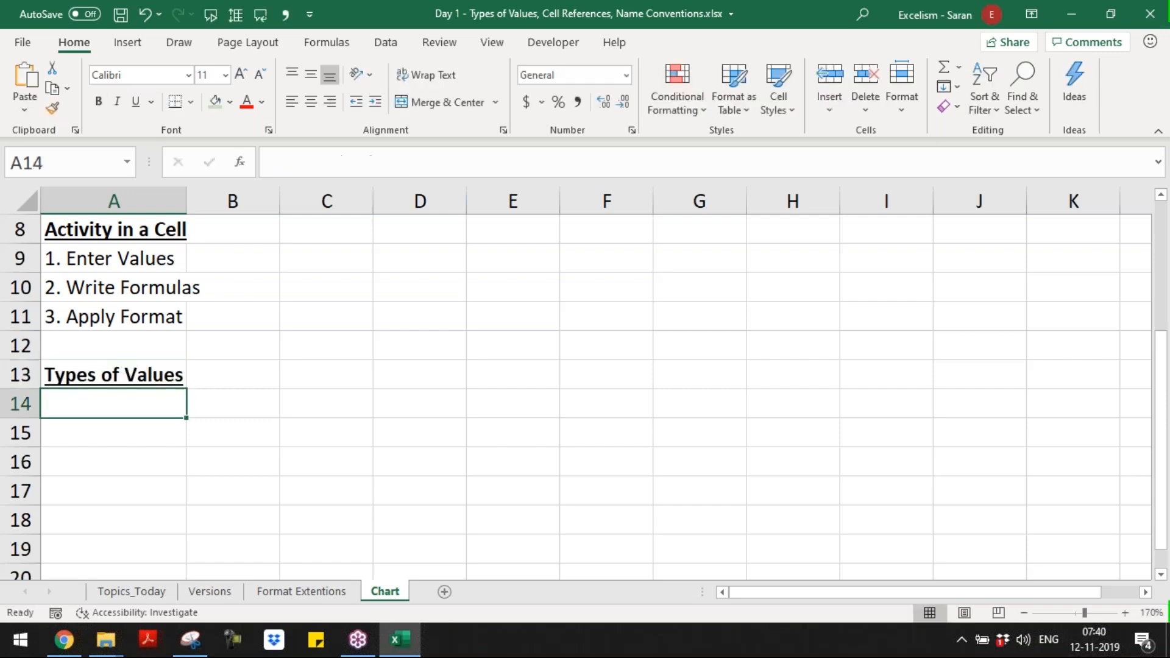
Step: Enter the sentence "Excel Cell can have JUST 3 types of values" in A14
{"action": "type", "text": "Excel Cell can have "}
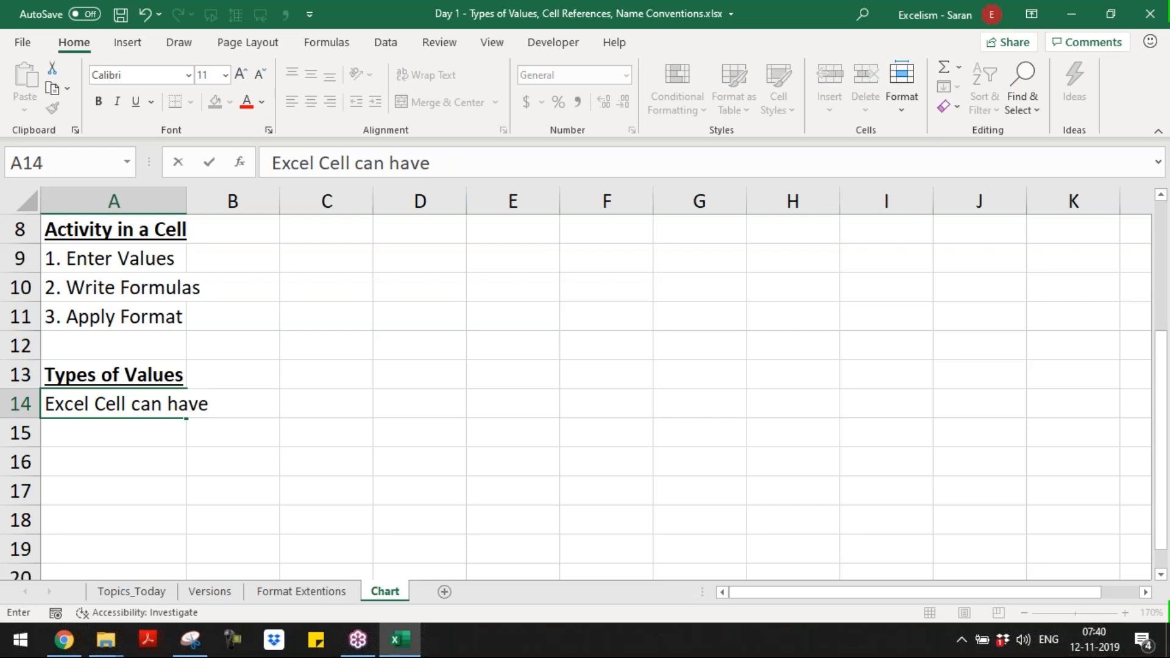
{"action": "type", "text": "JUST"}
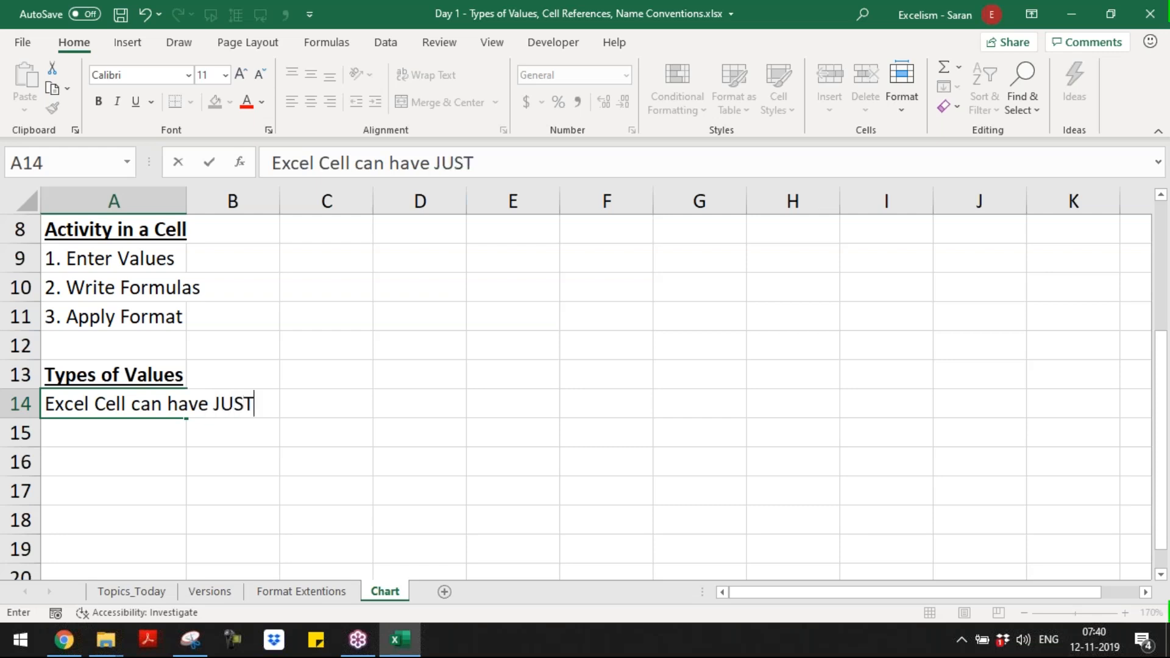
{"action": "type", "text": " 3 types og"}
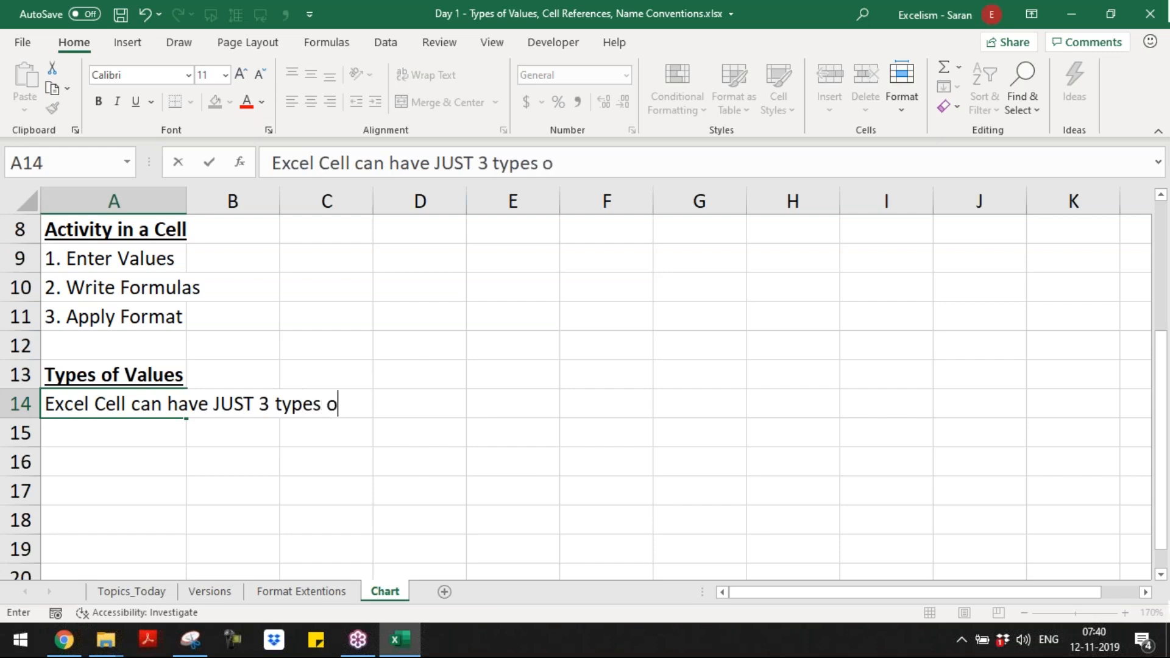
{"action": "key", "text": "BackSpace"}
{"action": "key", "text": "BackSpace"}
{"action": "type", "text": "f values"}
{"action": "key", "text": "Return"}
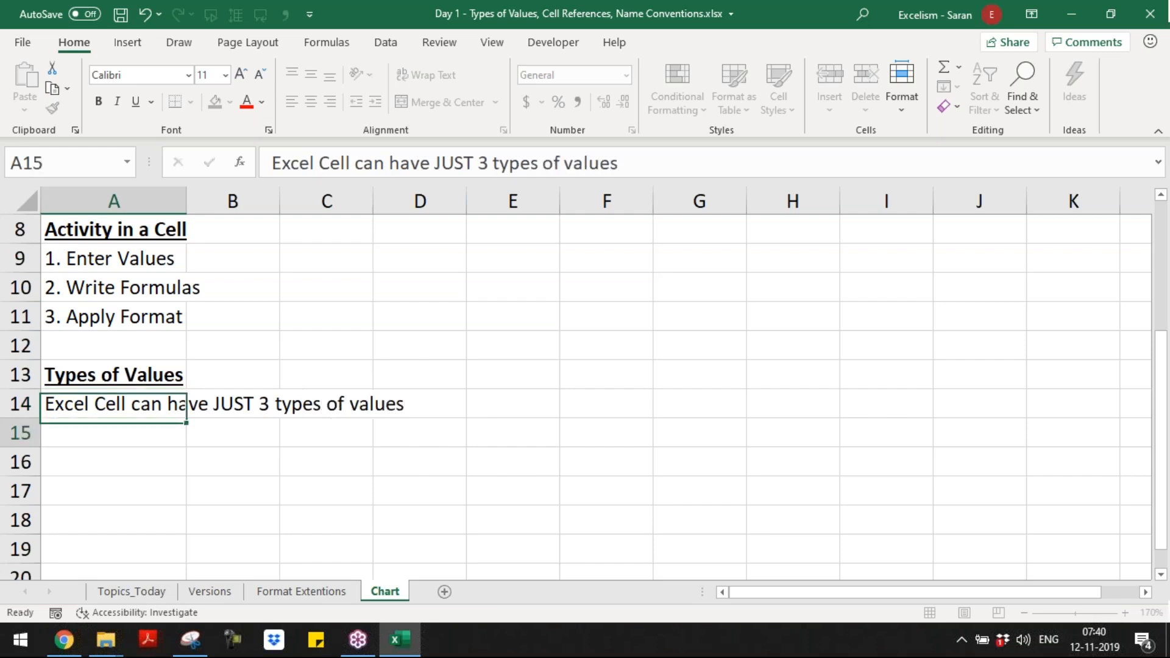
Step: List "1. Number", "2. Text" and "3. Boolean Value" in A15 to A17 under the sentence
{"action": "type", "text": "1. Number"}
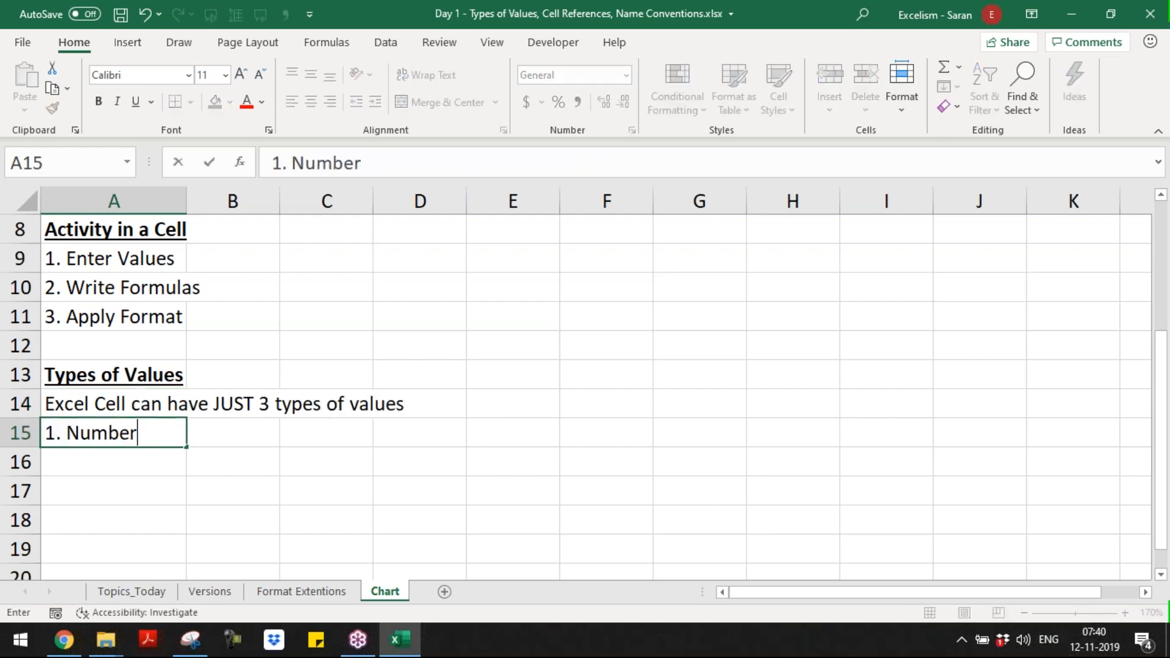
{"action": "key", "text": "Return"}
{"action": "type", "text": "2. "}
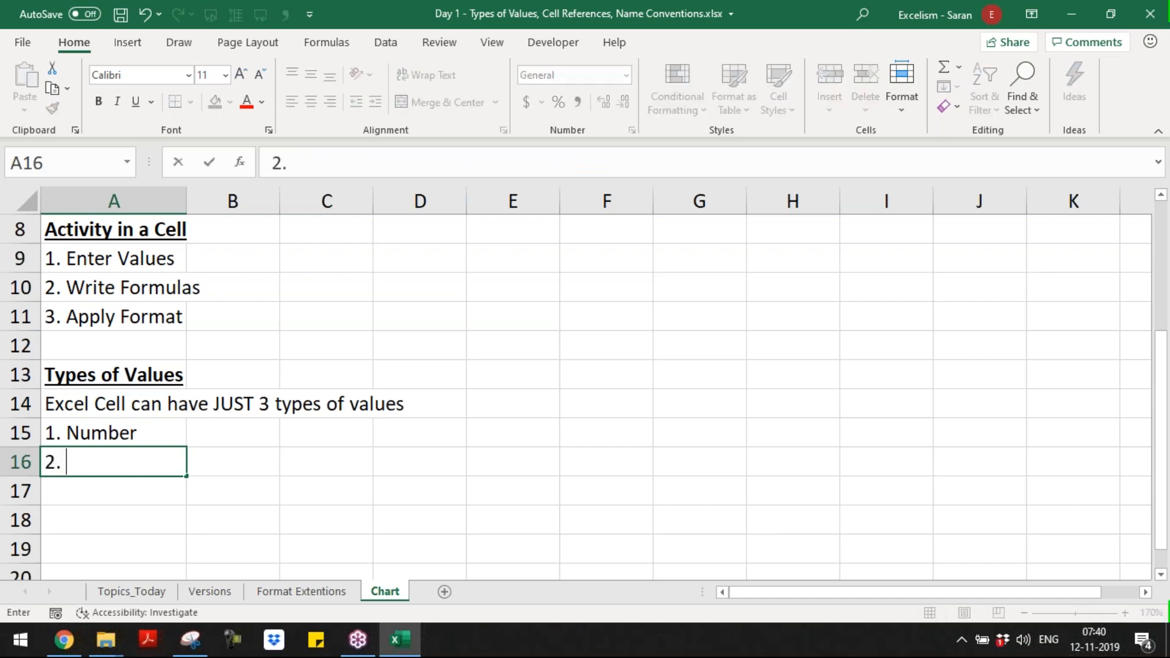
{"action": "type", "text": "Text"}
{"action": "key", "text": "Return"}
{"action": "type", "text": "3. "}
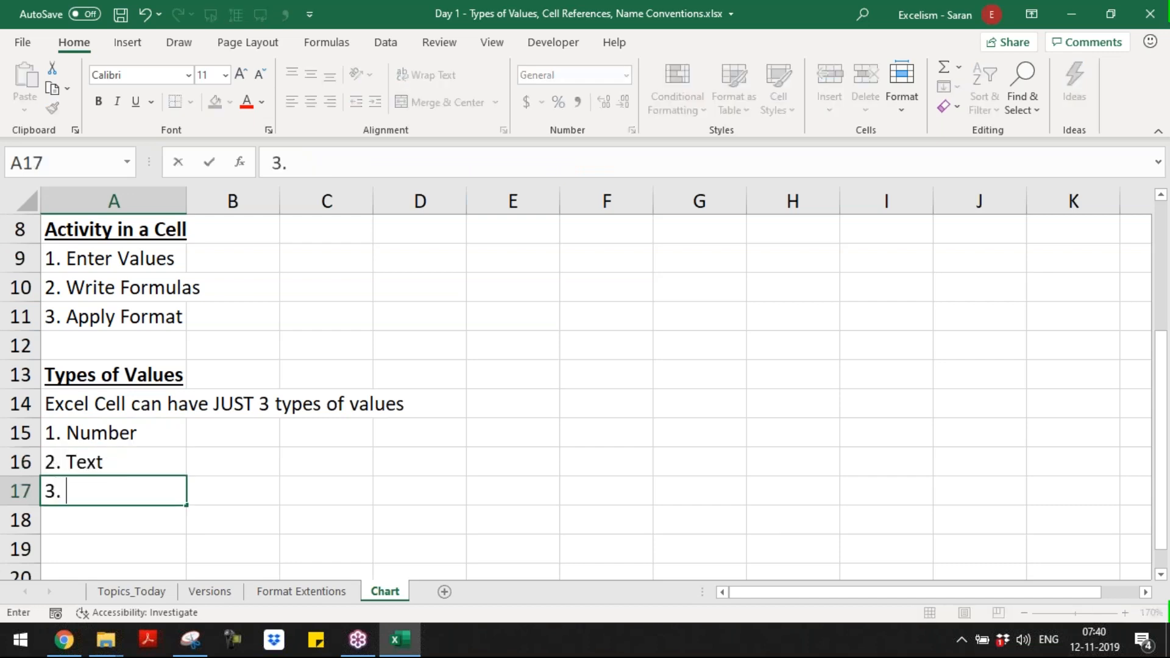
{"action": "type", "text": "Boolean Val"}
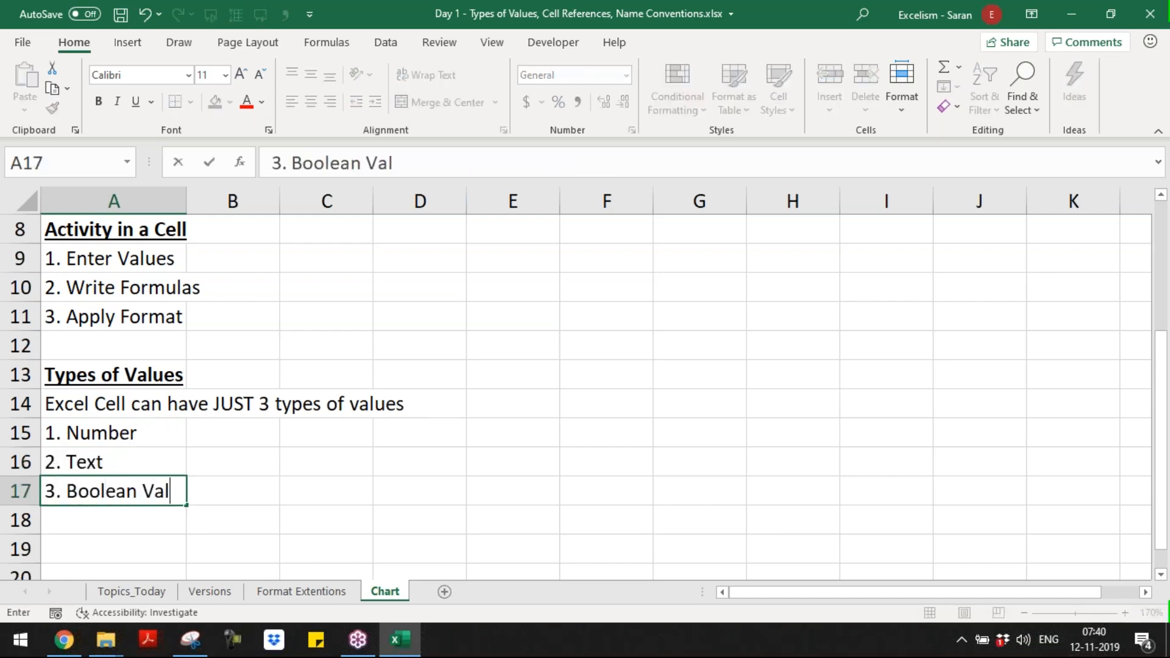
{"action": "type", "text": "ues"}
{"action": "key", "text": "Return"}
{"action": "key", "text": "Up"}
{"action": "key", "text": "F2"}
{"action": "key", "text": "BackSpace"}
{"action": "key", "text": "Return"}
Step: Autofit the width of column A to the value type entries in A15:A17
{"action": "key", "text": "Up"}
{"action": "key", "text": "Up"}
{"action": "key", "text": "Up"}
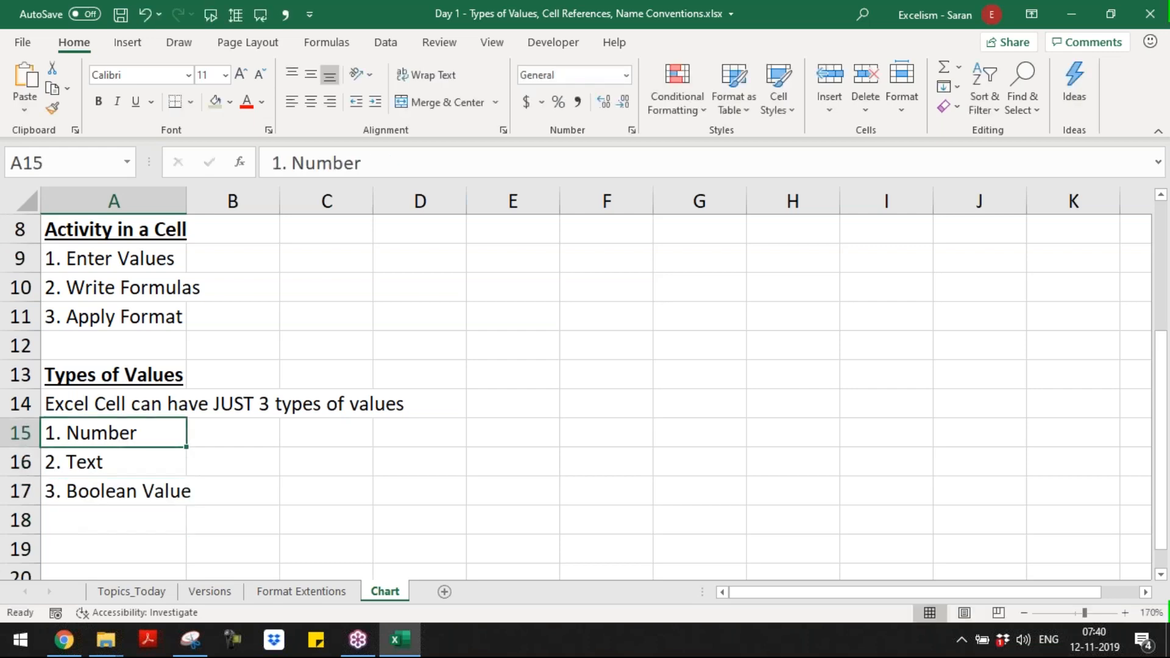
{"action": "key", "text": "shift+Down"}
{"action": "key", "text": "shift+Down"}
{"action": "key", "text": "shift+Down"}
{"action": "key", "text": "shift+Up"}
{"action": "key", "text": "alt+h"}
{"action": "key", "text": "o"}
{"action": "key", "text": "i"}
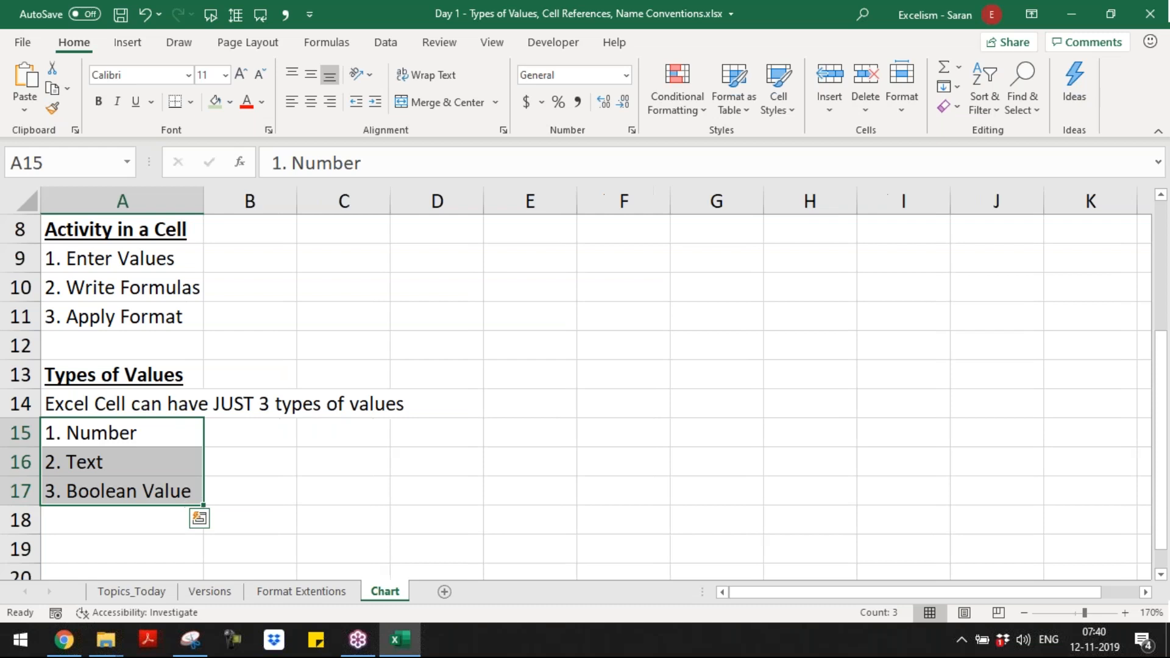
Step: Enter the example values 500, ABC and TRUE in B15, B16 and B17 beside their value types
{"action": "key", "text": "Right"}
{"action": "type", "text": "500"}
{"action": "key", "text": "Return"}
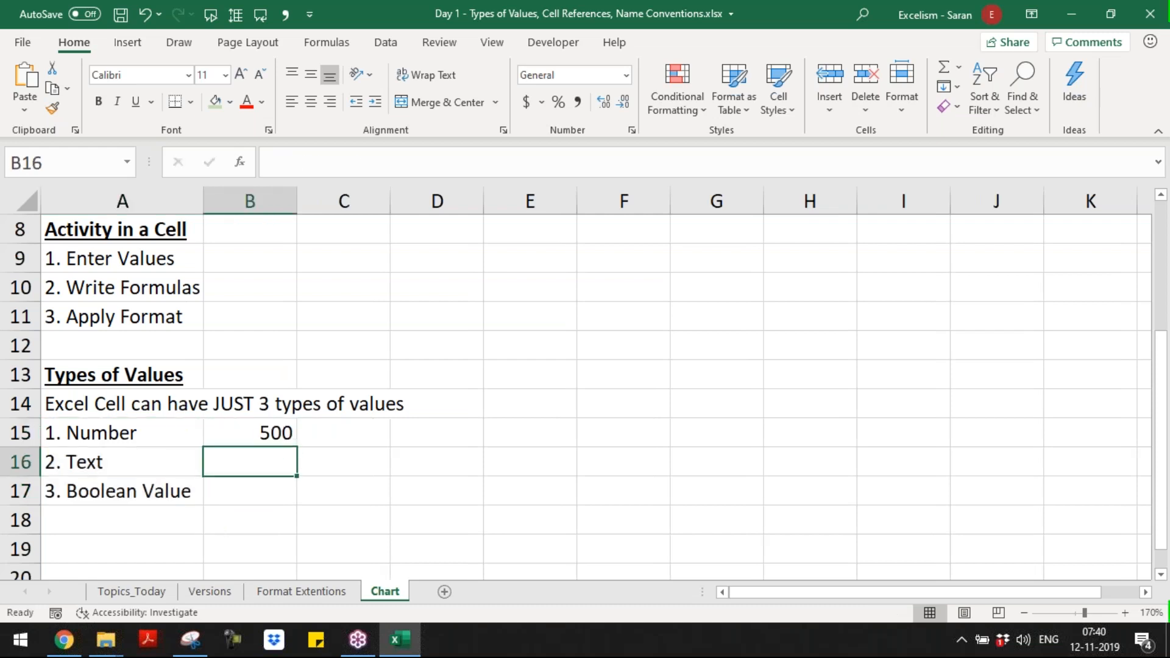
{"action": "type", "text": "a"}
{"action": "key", "text": "BackSpace"}
{"action": "type", "text": "ABC"}
{"action": "key", "text": "Return"}
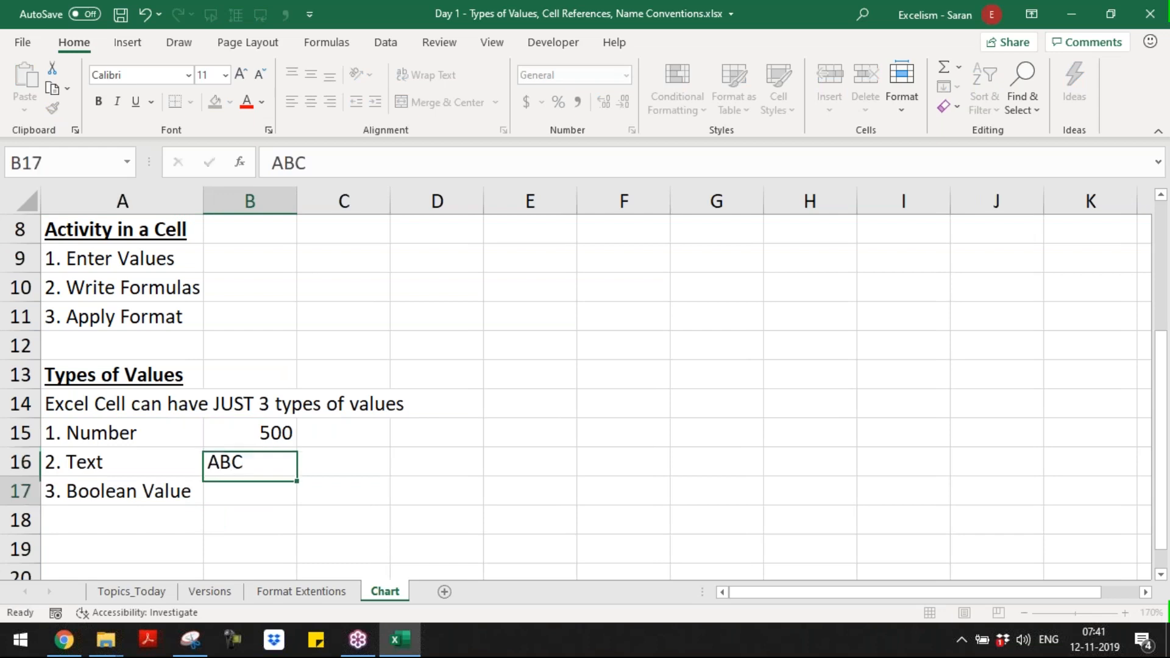
{"action": "type", "text": "TRY"}
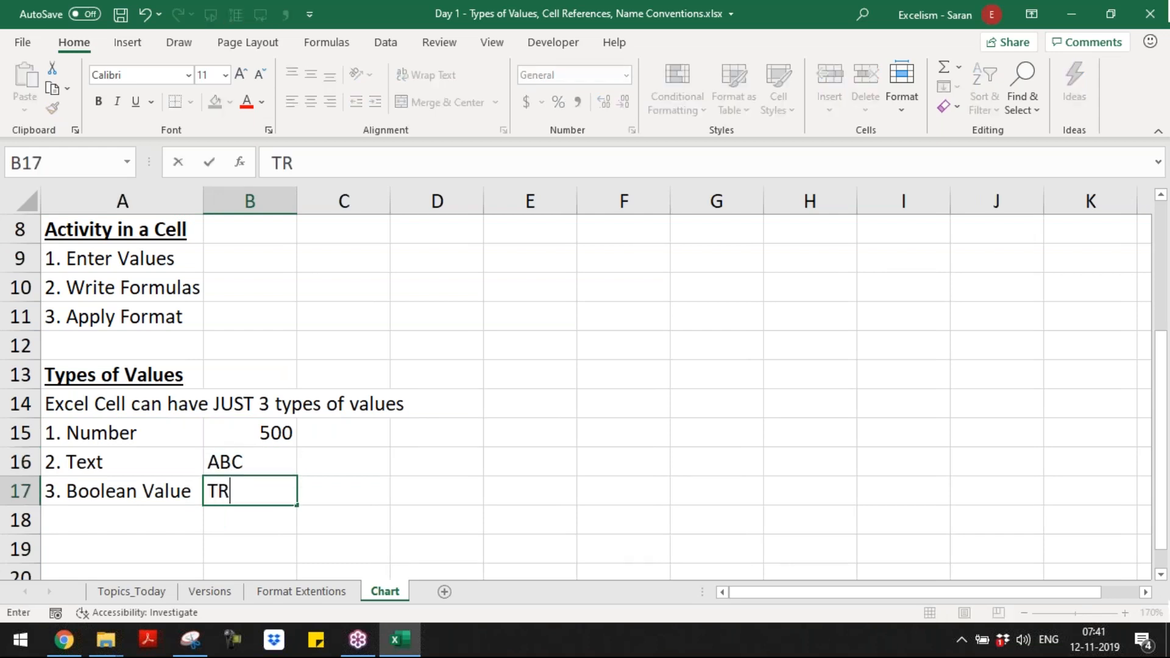
{"action": "key", "text": "BackSpace"}
{"action": "type", "text": "UE"}
{"action": "key", "text": "Return"}
Step: Examine how the example values in B15:B17 are aligned in their cells
{"action": "key", "text": "Up"}
{"action": "key", "text": "Up"}
{"action": "key", "text": "Up"}
{"action": "key", "text": "shift+Down"}
{"action": "key", "text": "shift+Down"}
{"action": "key", "text": "shift+Down"}
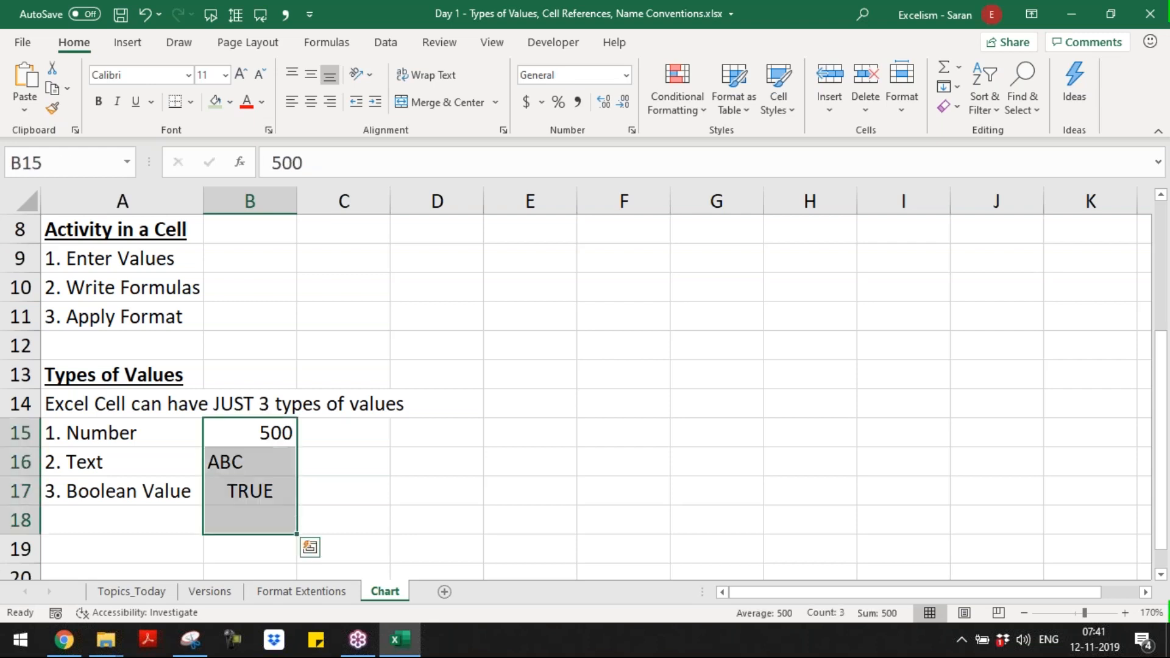
{"action": "key", "text": "Down"}
{"action": "key", "text": "Down"}
{"action": "key", "text": "Down"}
{"action": "key", "text": "Left"}
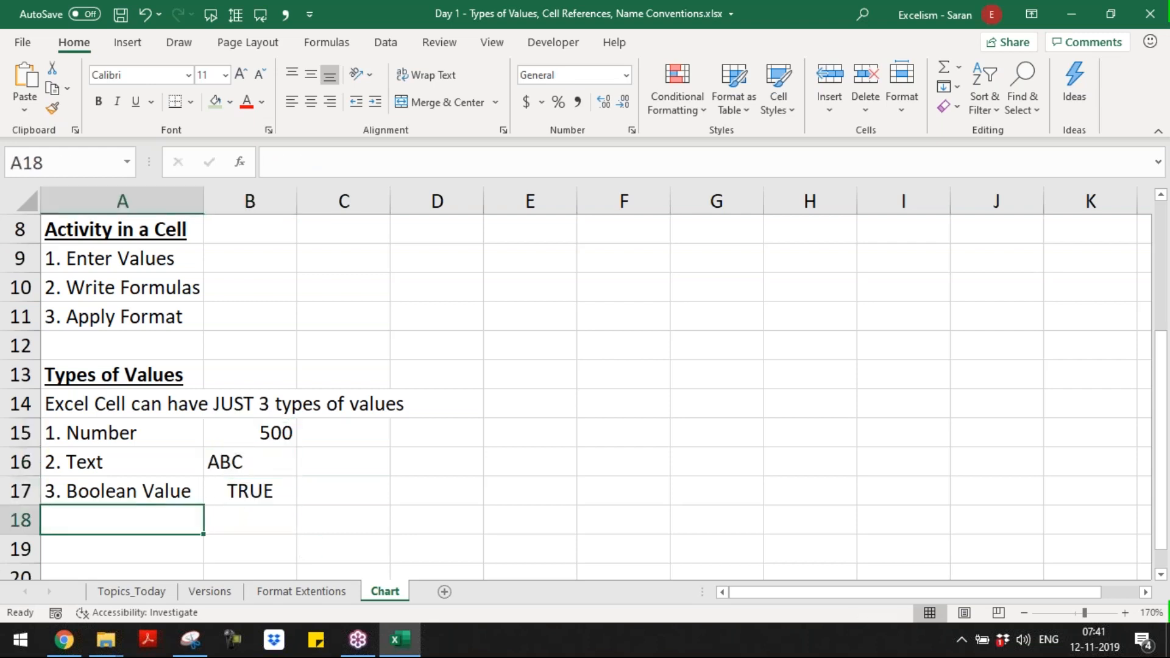
{"action": "key", "text": "Down"}
{"action": "key", "text": "Down"}
{"action": "key", "text": "Down"}
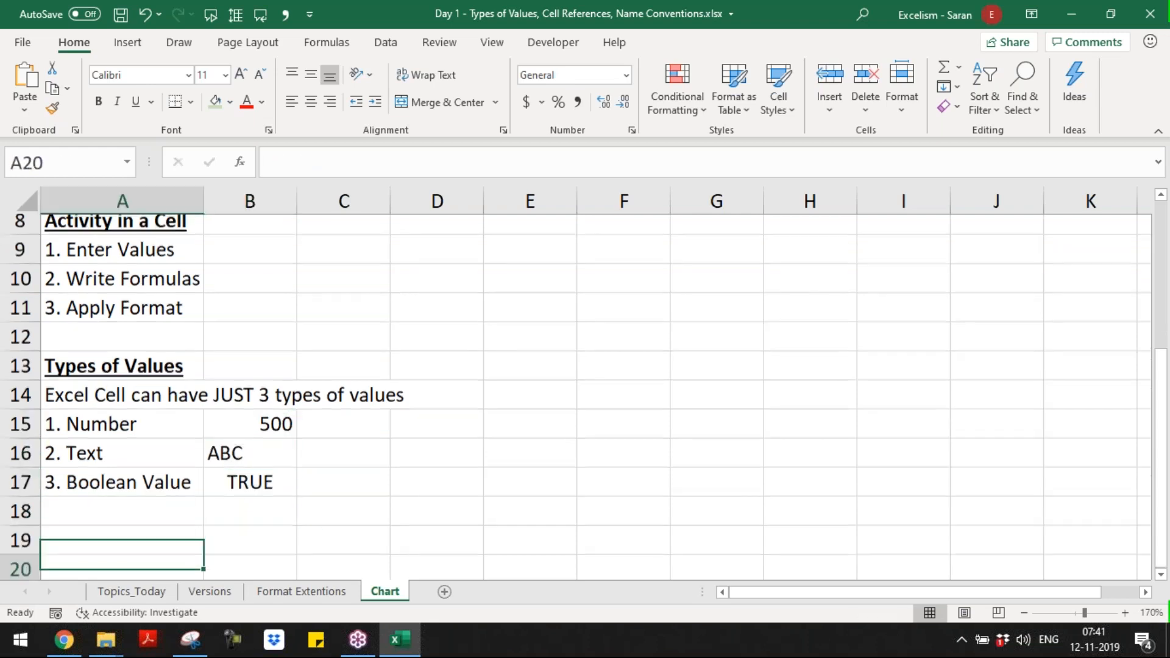
Step: Enter the note "By-default right aligned" in C15 beside the number example
{"action": "left_click", "coordinate": [122, 404]}
{"action": "key", "text": "Up"}
{"action": "key", "text": "Up"}
{"action": "key", "text": "Right"}
{"action": "key", "text": "Down"}
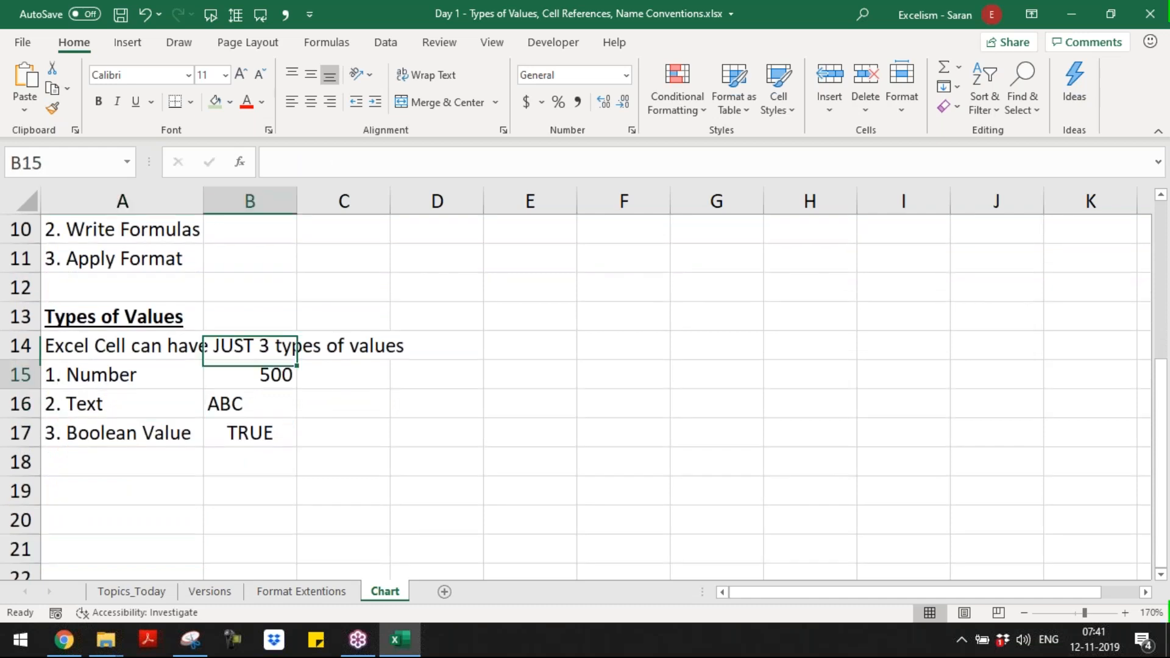
{"action": "key", "text": "Right"}
{"action": "type", "text": "y"}
{"action": "key", "text": "BackSpace"}
{"action": "type", "text": "By-defa"}
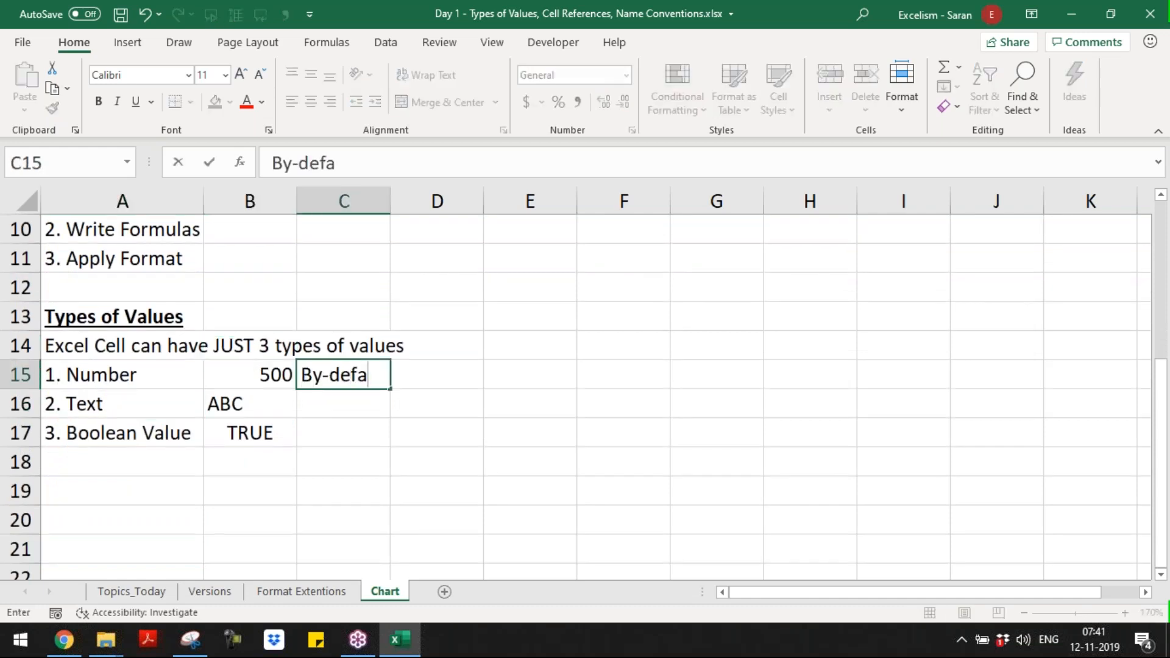
{"action": "type", "text": "ult right "}
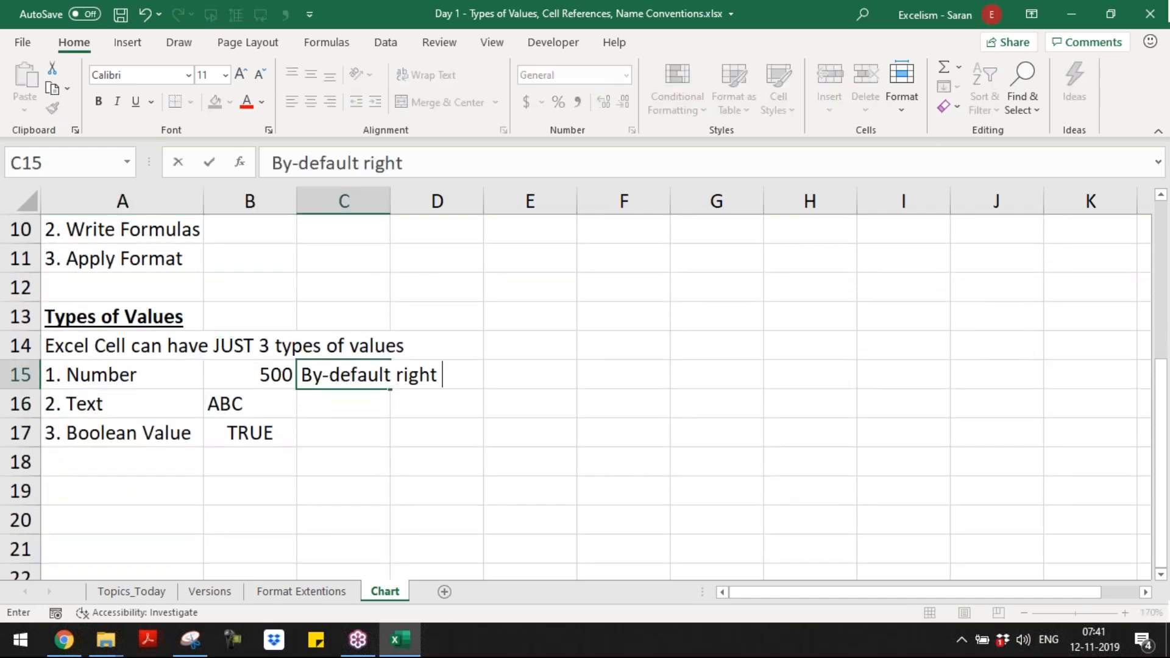
{"action": "type", "text": "aligned"}
{"action": "key", "text": "Return"}
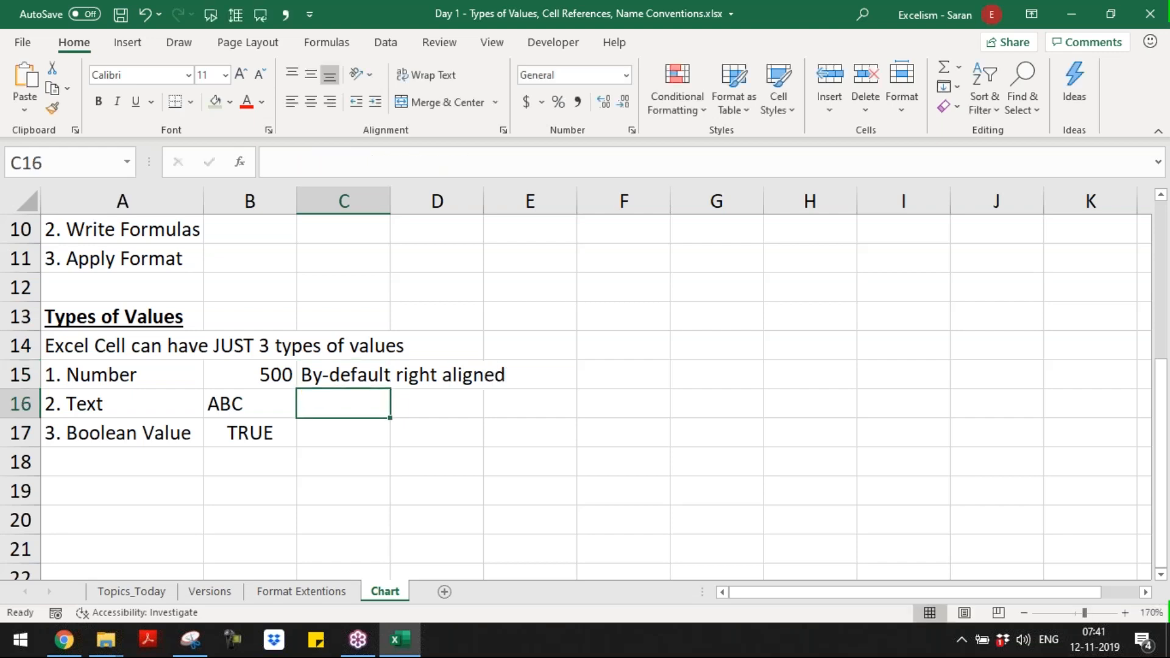
Step: Enter the note "By-default left aligned" in C16 beside the text example
{"action": "type", "text": "By-defau"}
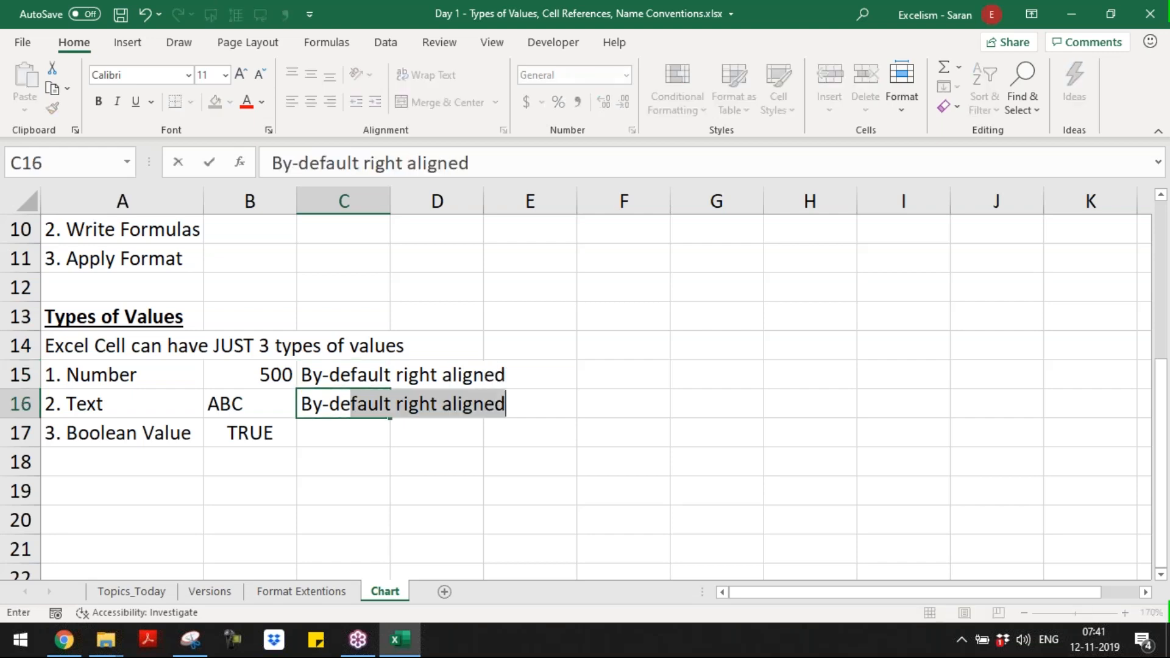
{"action": "type", "text": "lt left aligned"}
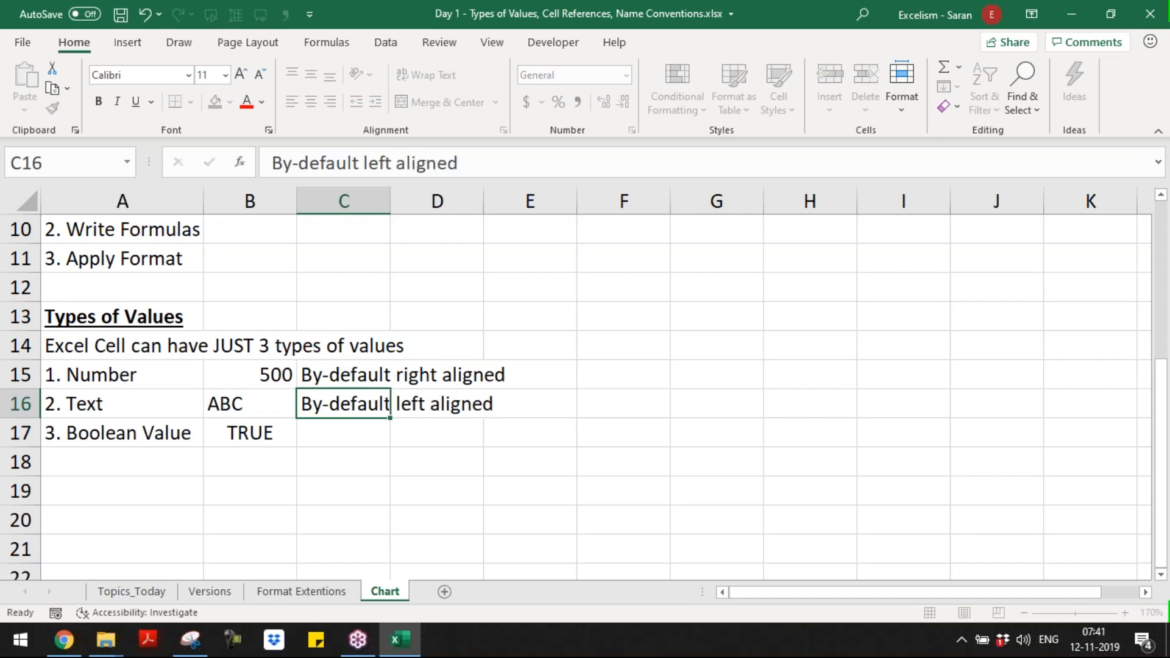
{"action": "key", "text": "Return"}
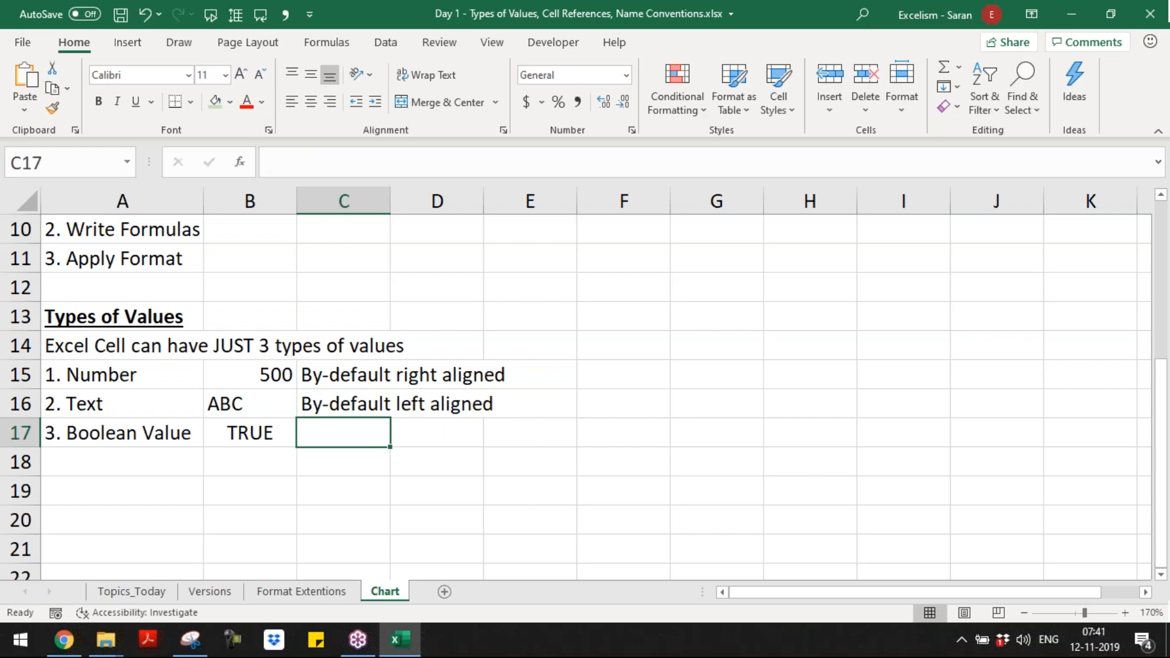
Step: Enter the note "By-default center aligned" in C17 beside the Boolean example
{"action": "type", "text": "By"}
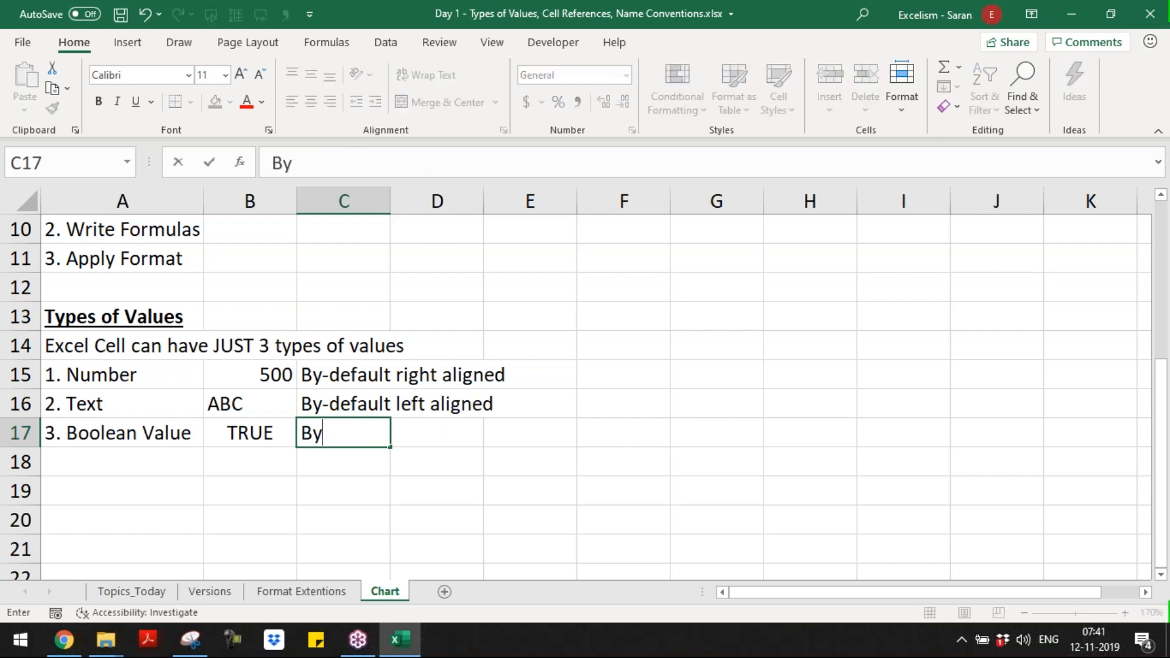
{"action": "type", "text": "-def"}
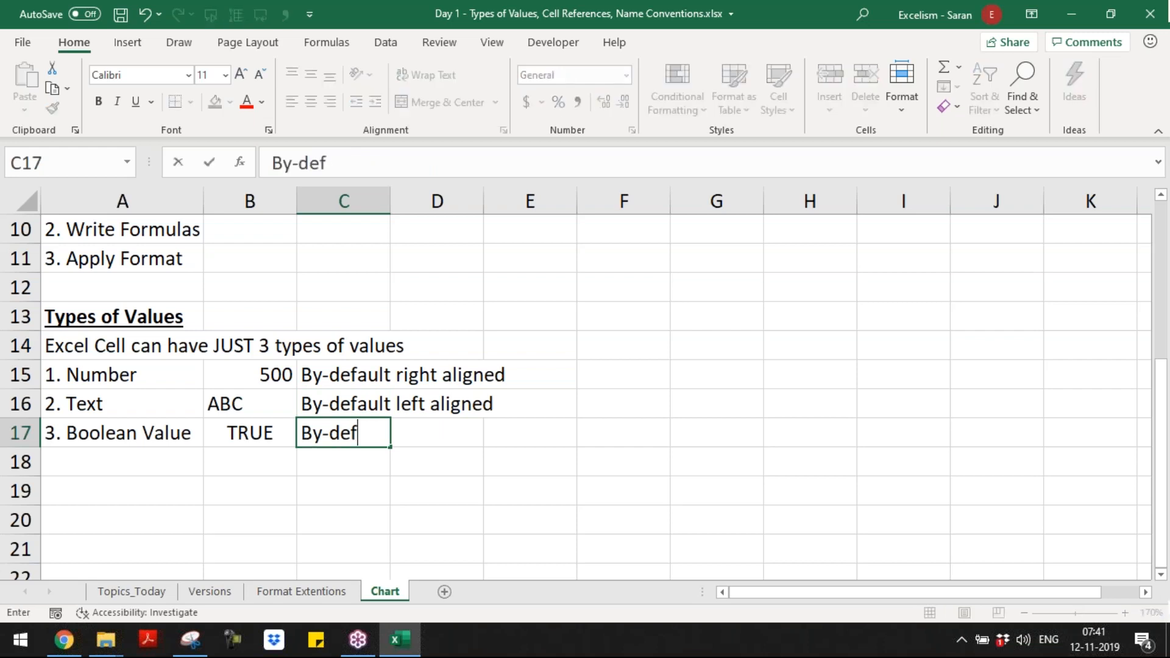
{"action": "type", "text": "ault cente"}
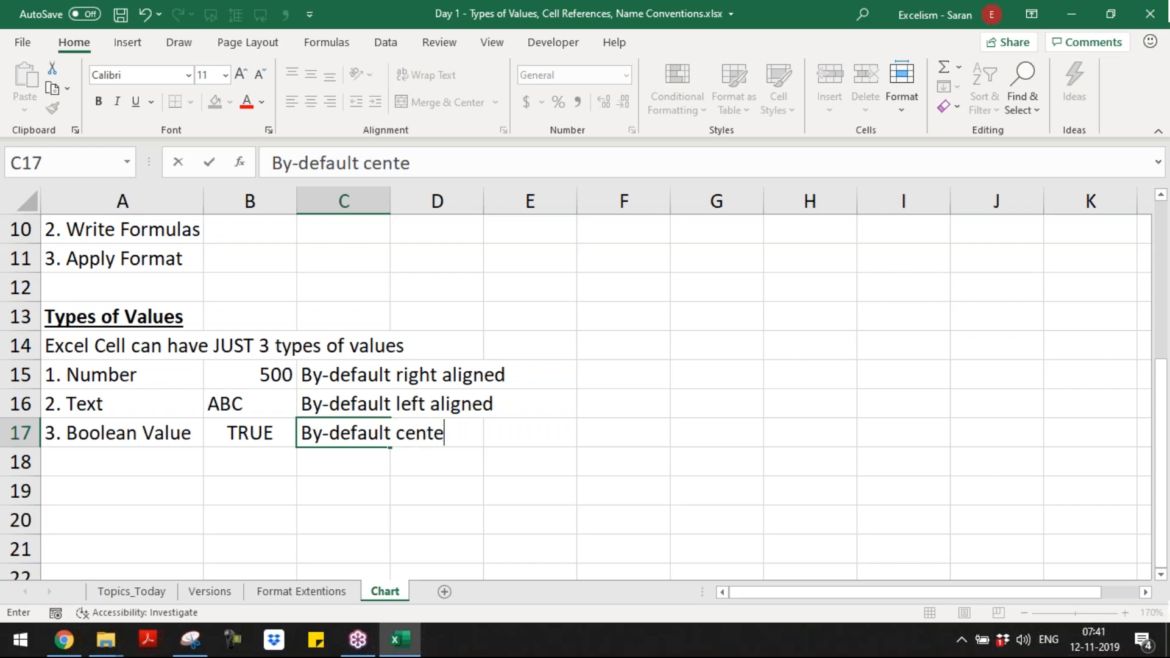
{"action": "type", "text": "r aligned"}
{"action": "key", "text": "Return"}
Step: Review the number and text examples in rows 15 and 16 together with their alignment notes
{"action": "key", "text": "Up"}
{"action": "key", "text": "Up"}
{"action": "key", "text": "Up"}
{"action": "key", "text": "Left"}
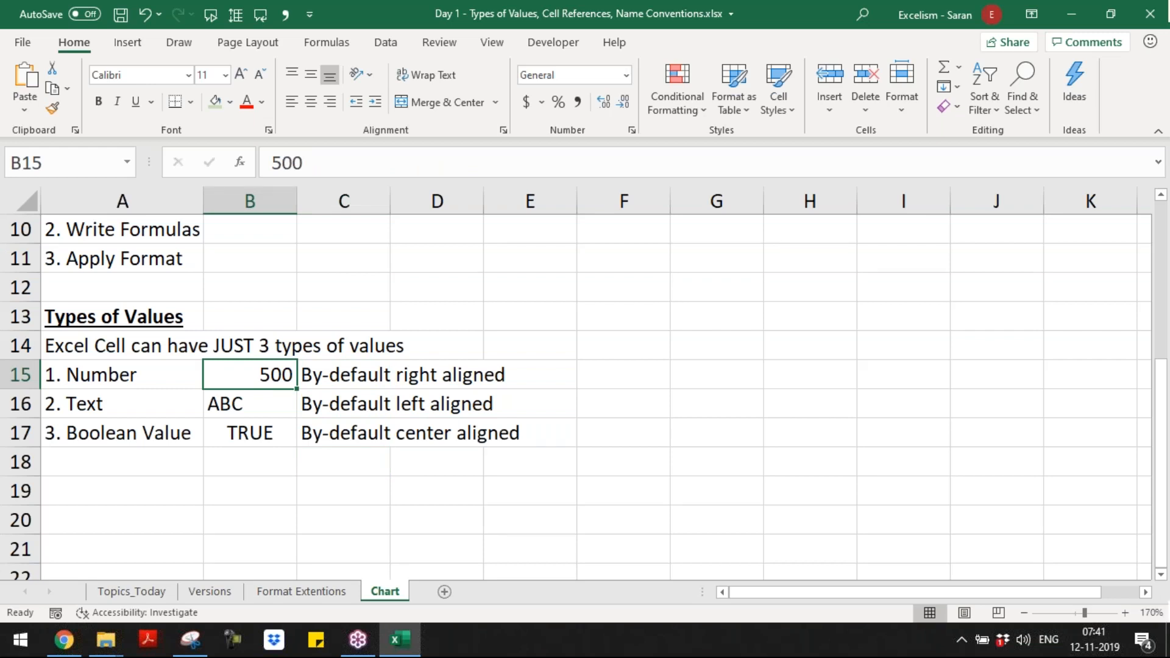
{"action": "key", "text": "Right"}
{"action": "key", "text": "Right"}
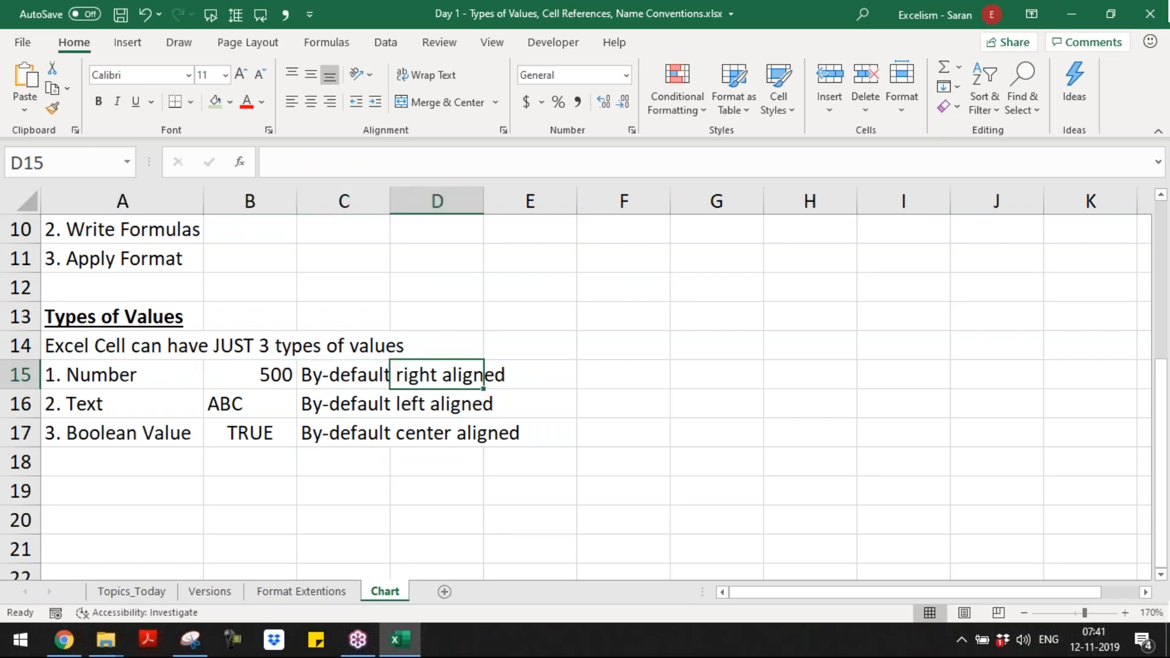
{"action": "key", "text": "Down"}
{"action": "key", "text": "Left"}
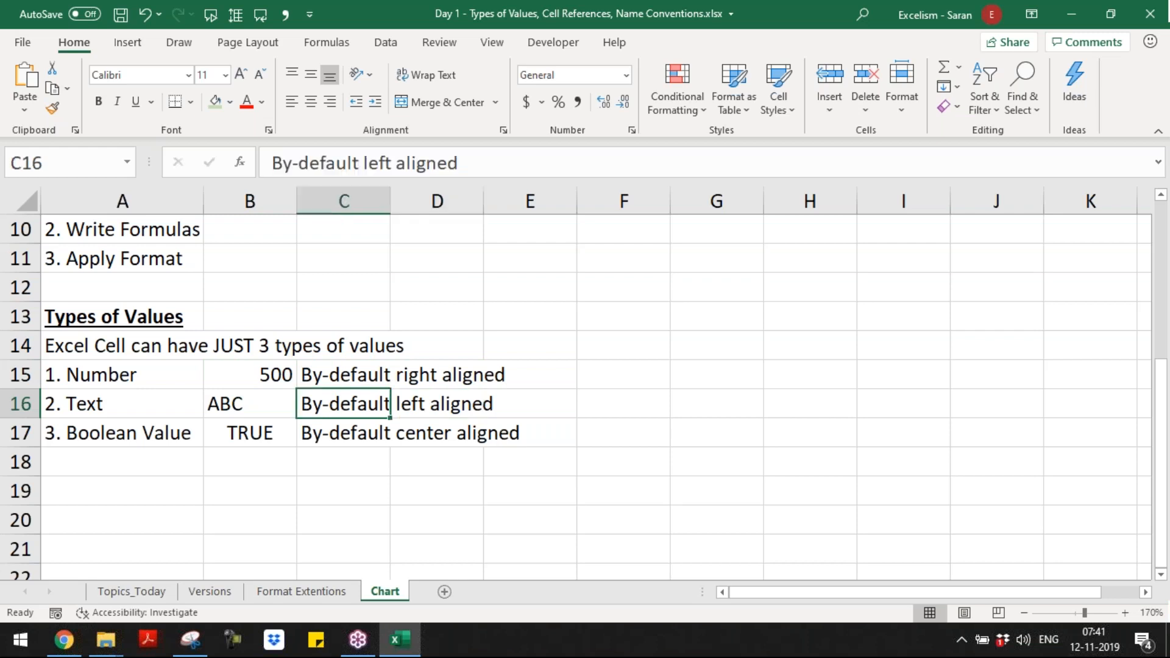
Step: Enter 500 as text in B19, with a leading single quote ('500)
{"action": "key", "text": "Left"}
{"action": "key", "text": "Down"}
{"action": "key", "text": "Down"}
{"action": "key", "text": "Down"}
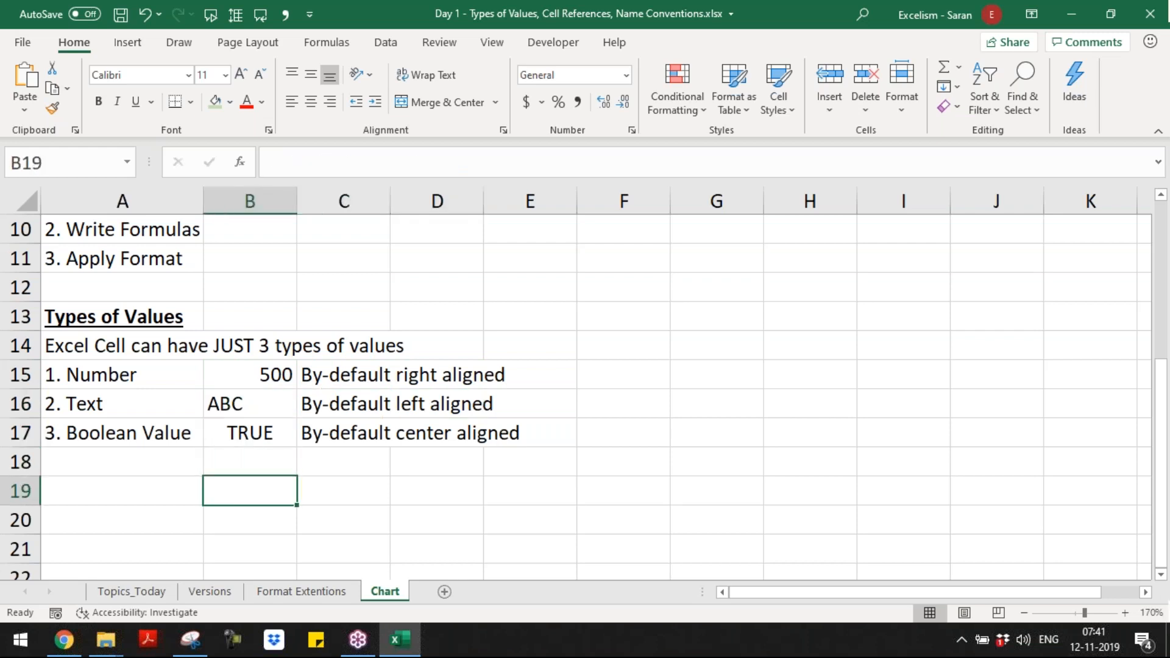
{"action": "type", "text": "'50"}
{"action": "key", "text": "Left"}
{"action": "type", "text": "'500"}
{"action": "key", "text": "Tab"}
Step: Enter the note "This is Text as the default alignment is Left side" in C19 beside the text-formatted 500
{"action": "type", "text": "Thi"}
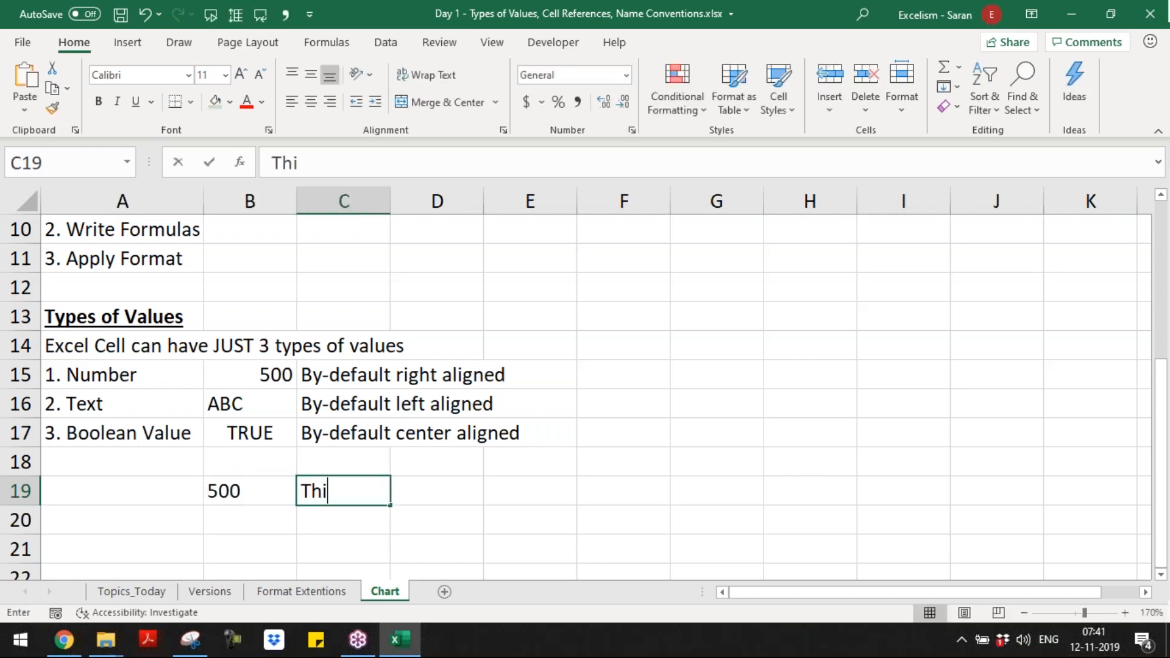
{"action": "type", "text": "s is Text as"}
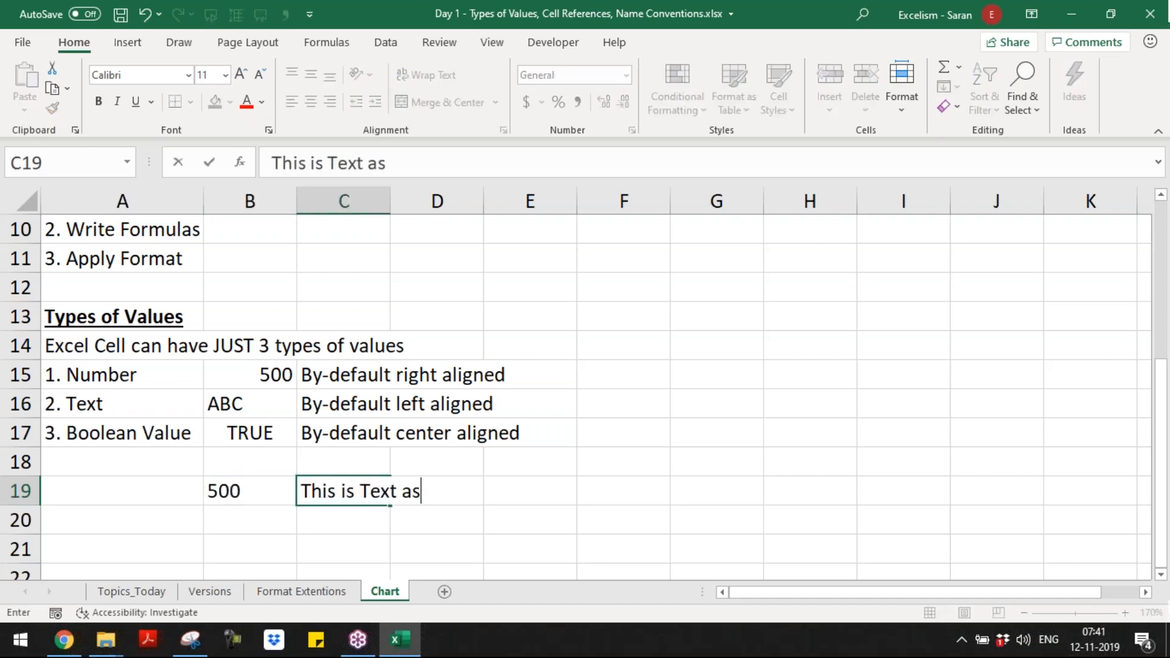
{"action": "type", "text": " the defa"}
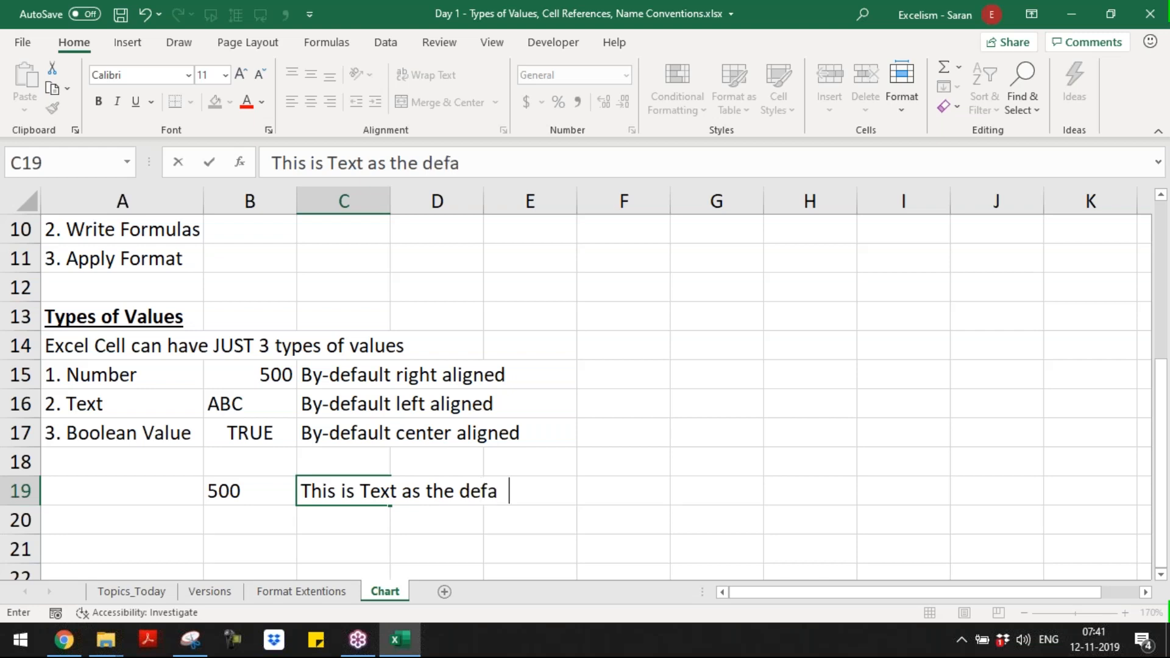
{"action": "type", "text": "ult align"}
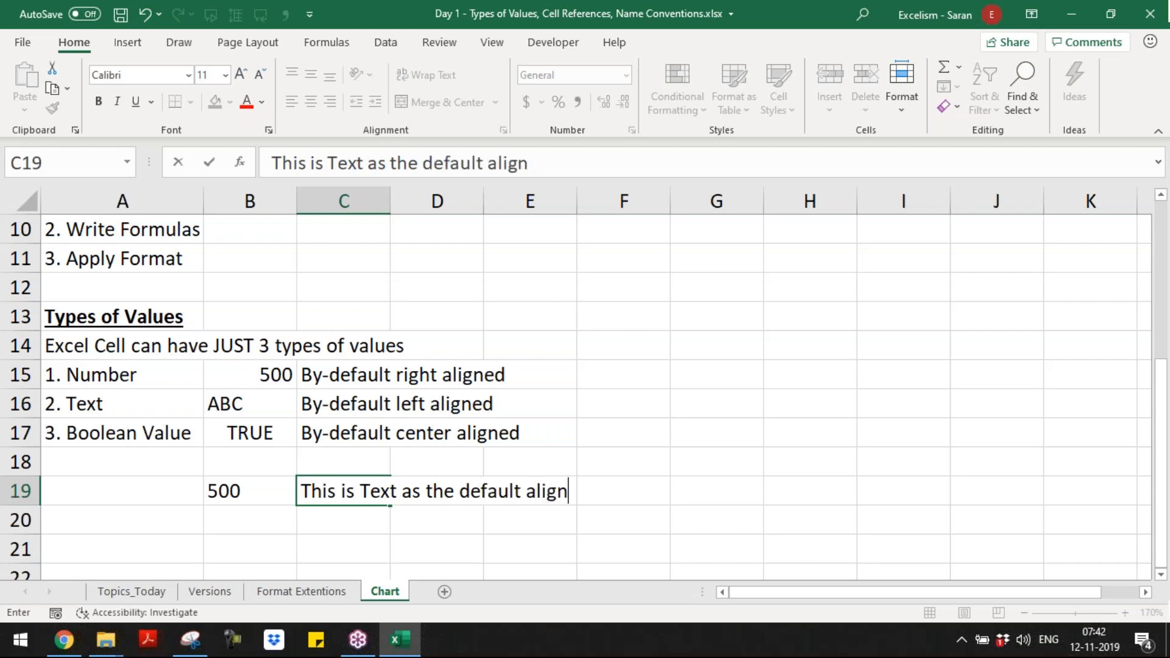
{"action": "type", "text": "ment s"}
{"action": "key", "text": "BackSpace"}
{"action": "type", "text": "is Left side"}
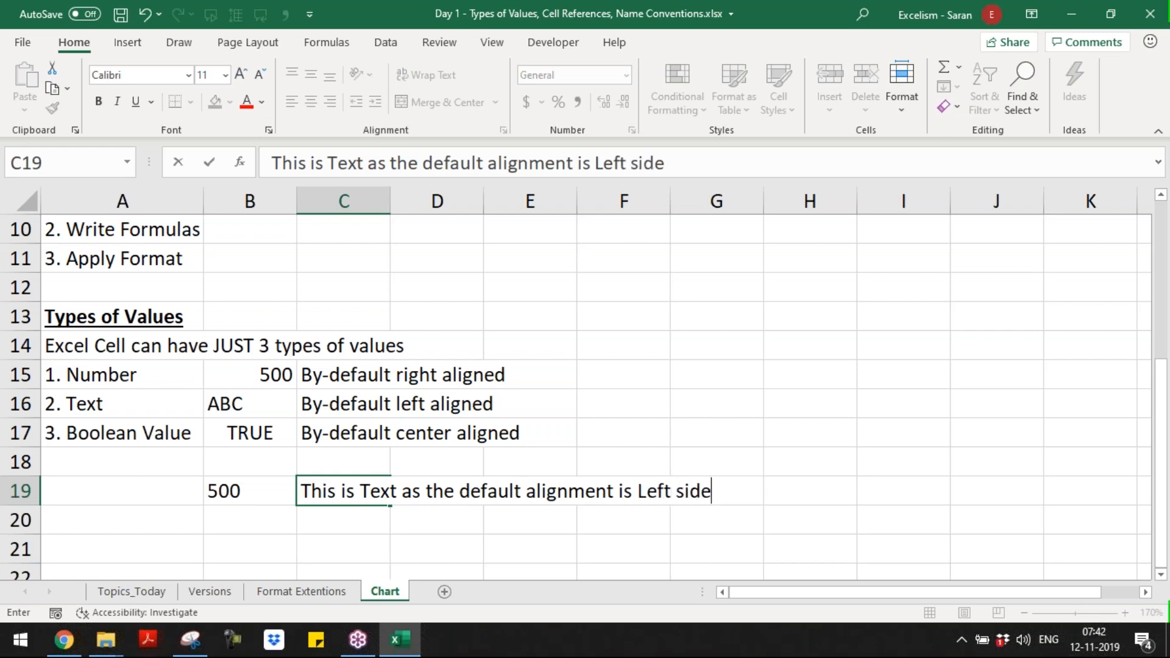
{"action": "key", "text": "Return"}
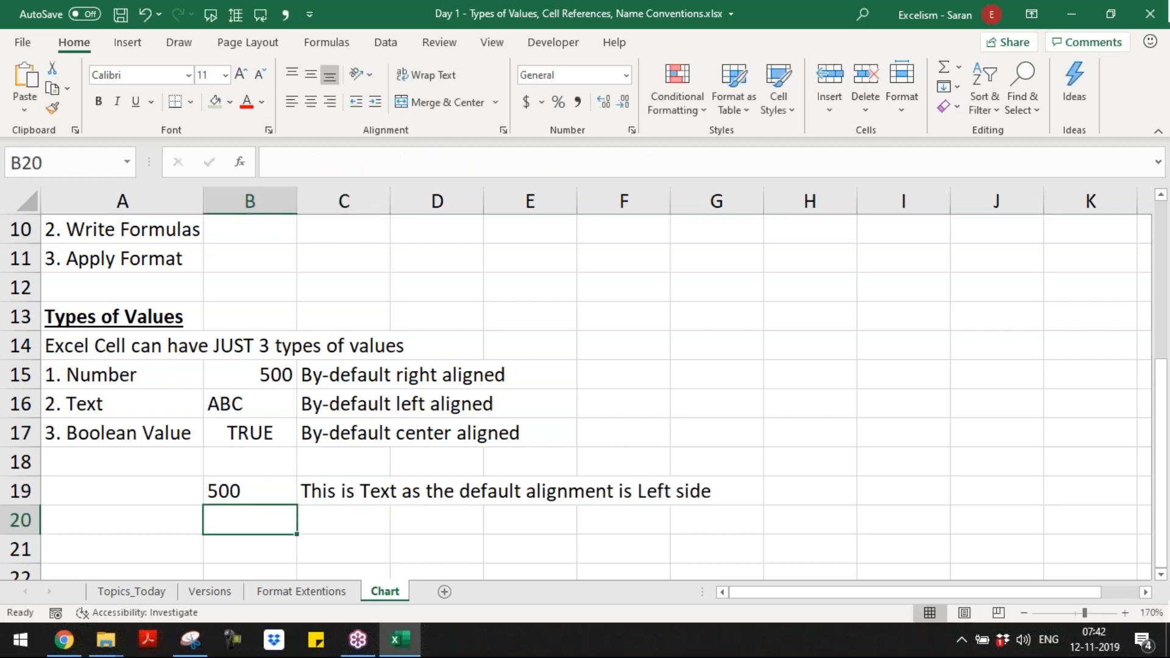
Step: Enter the note "To conver a number into text, we must enter Single Quote before the Number" in C20
{"action": "key", "text": "Tab"}
{"action": "type", "text": "T"}
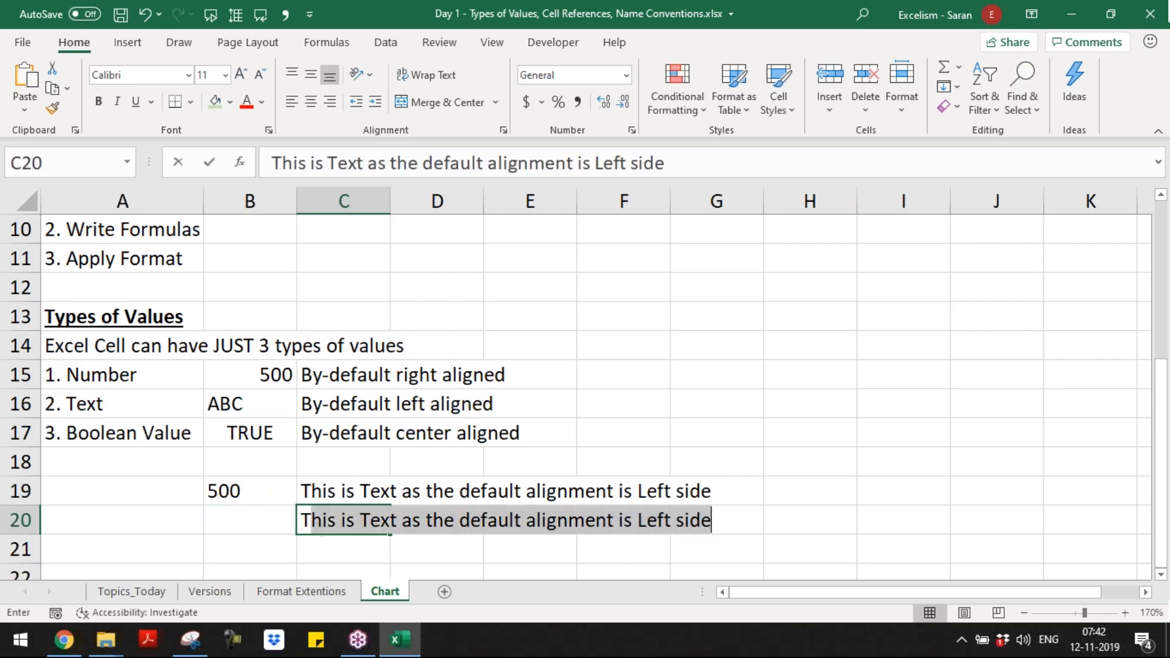
{"action": "type", "text": "oday"}
{"action": "key", "text": "BackSpace"}
{"action": "key", "text": "BackSpace"}
{"action": "key", "text": "BackSpace"}
{"action": "type", "text": "conver a number"}
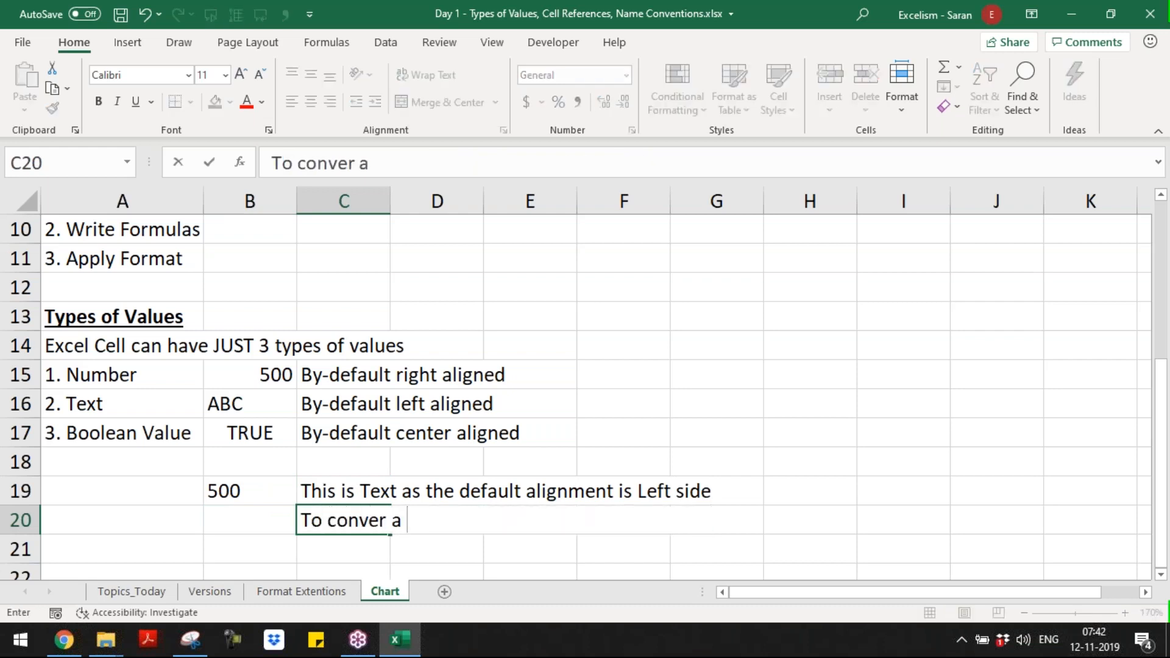
{"action": "type", "text": " into text"}
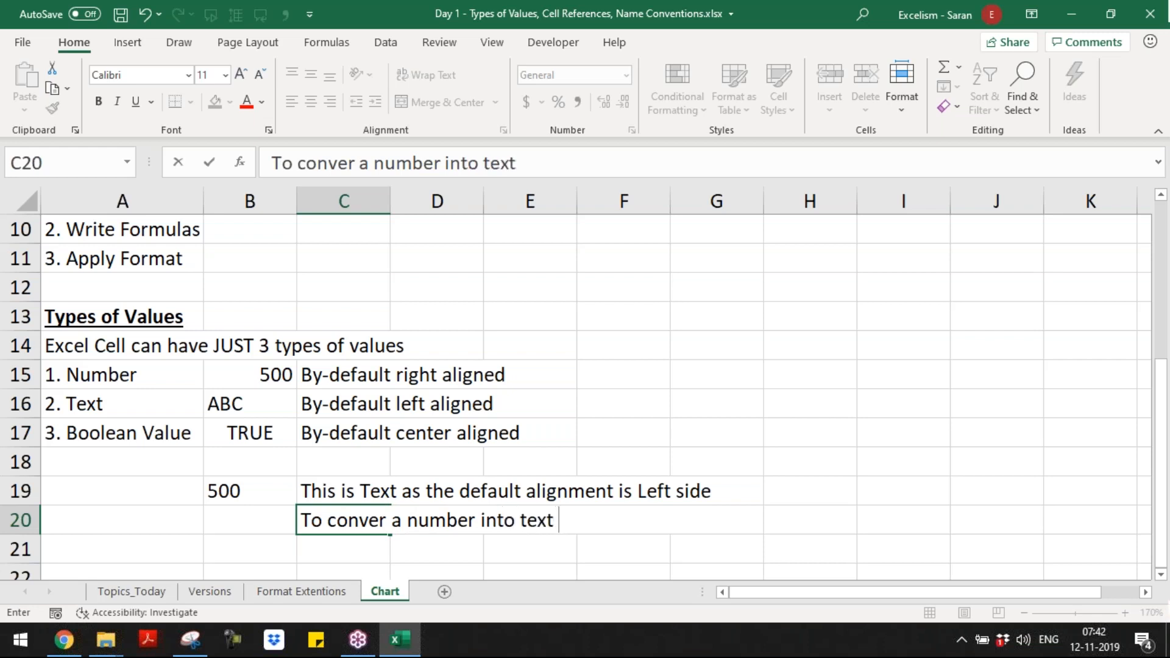
{"action": "key", "text": "BackSpace"}
{"action": "type", "text": ", we mus"}
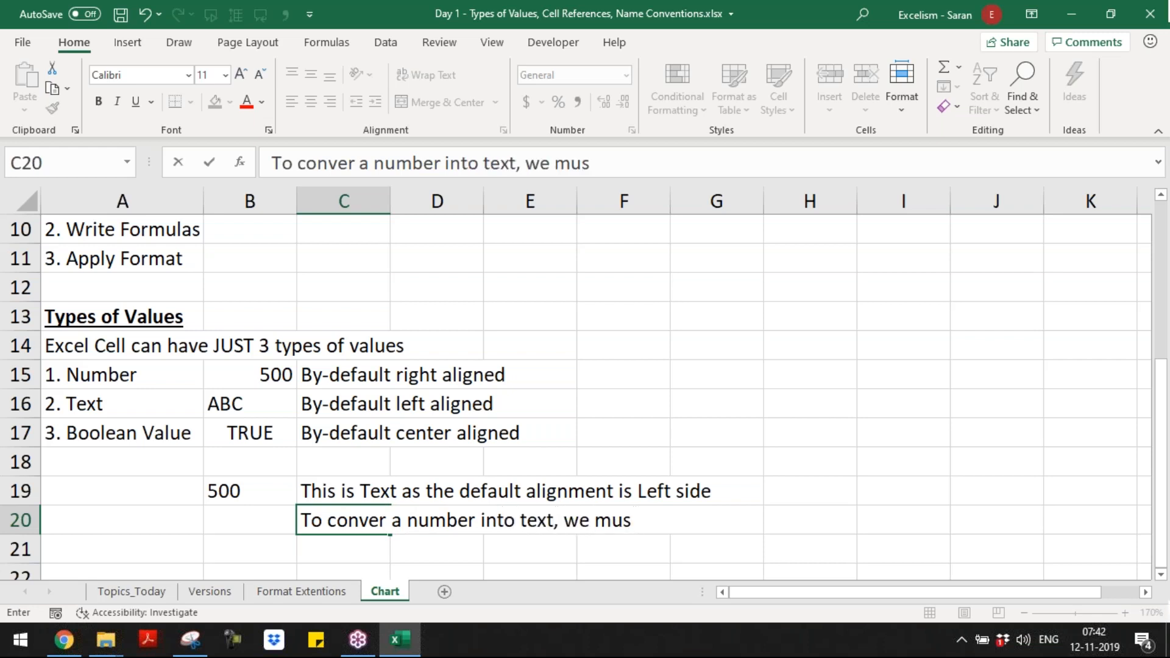
{"action": "type", "text": "t enter Sing"}
{"action": "key", "text": "BackSpace"}
{"action": "type", "text": "ngle "}
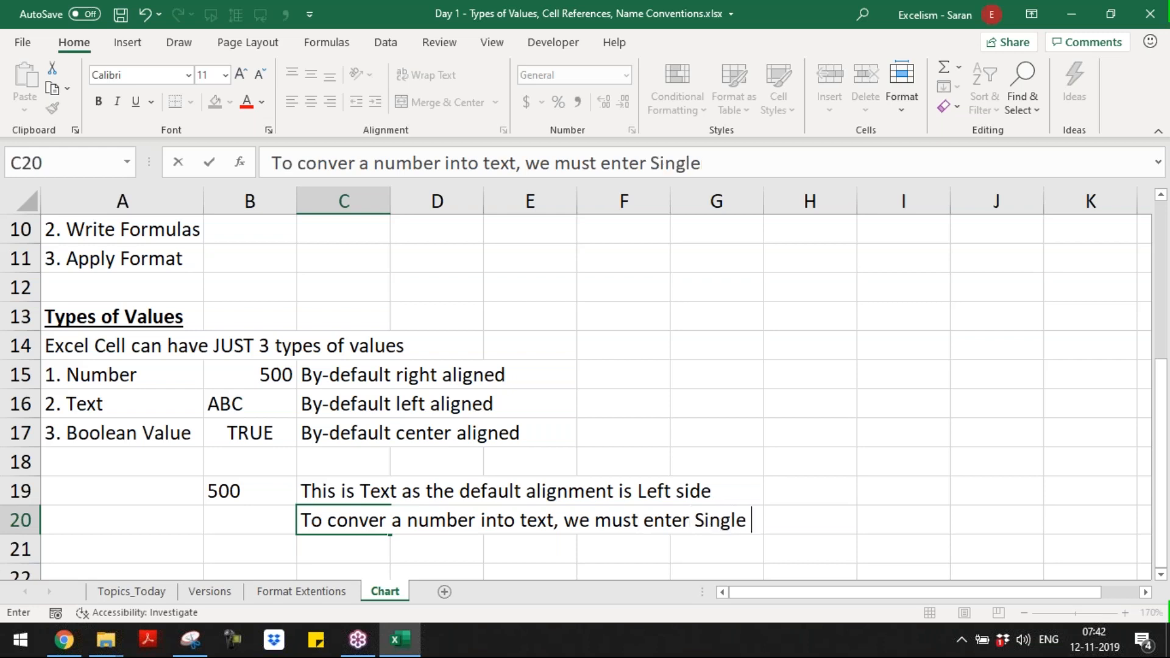
{"action": "type", "text": "Quote "}
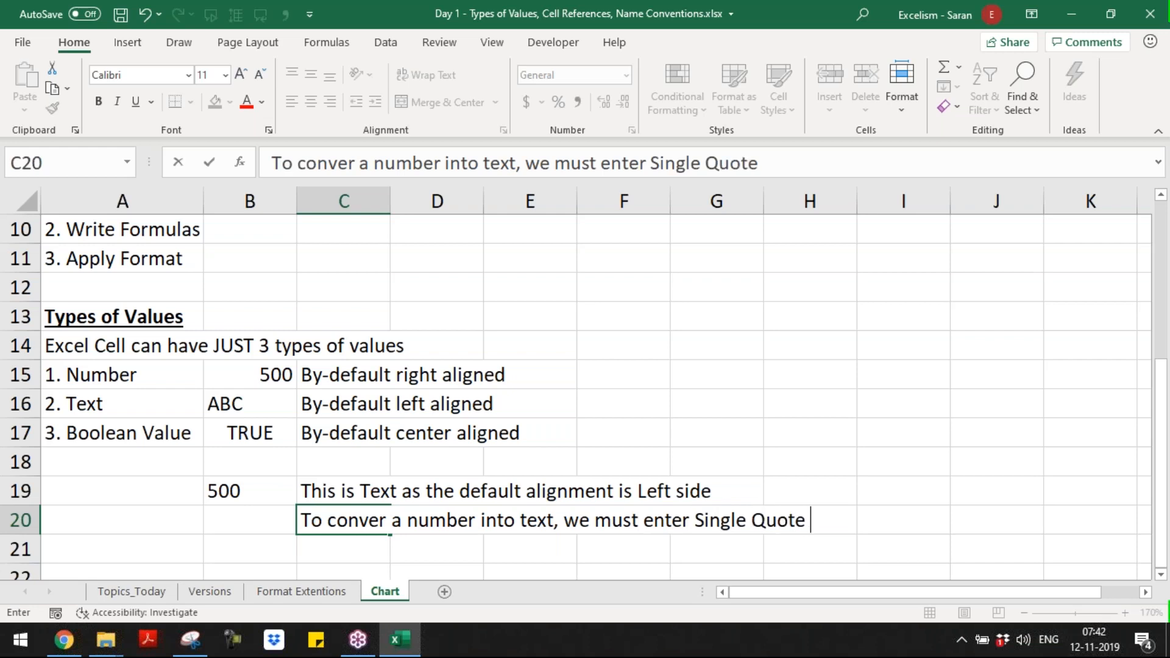
{"action": "type", "text": "before"}
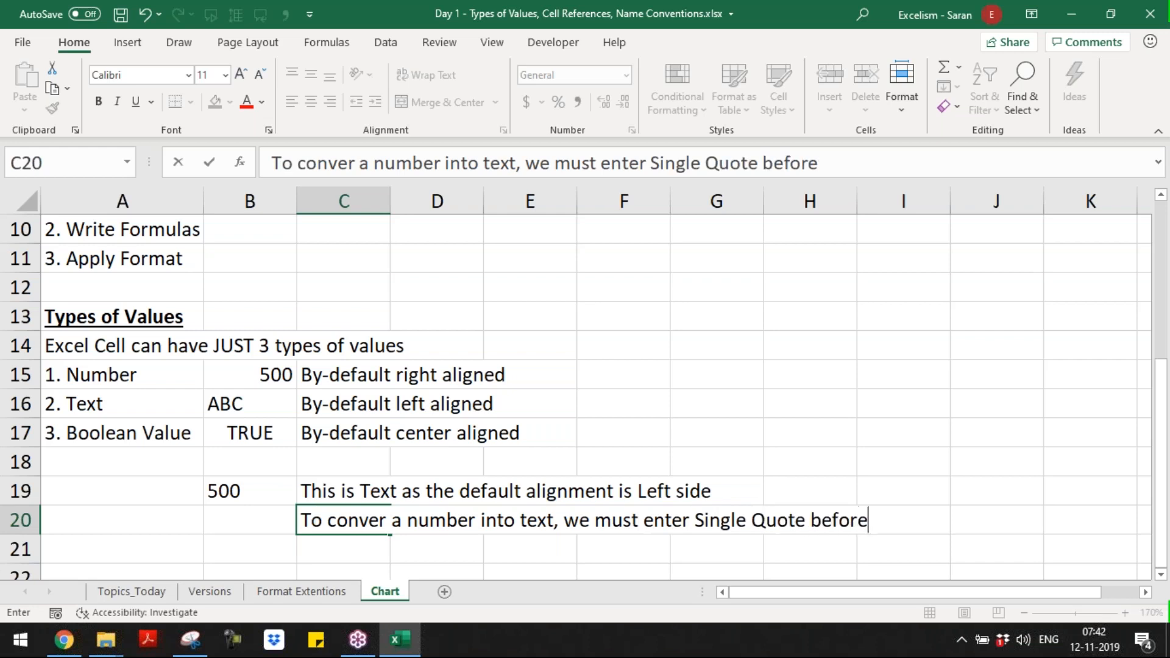
{"action": "type", "text": " the Number"}
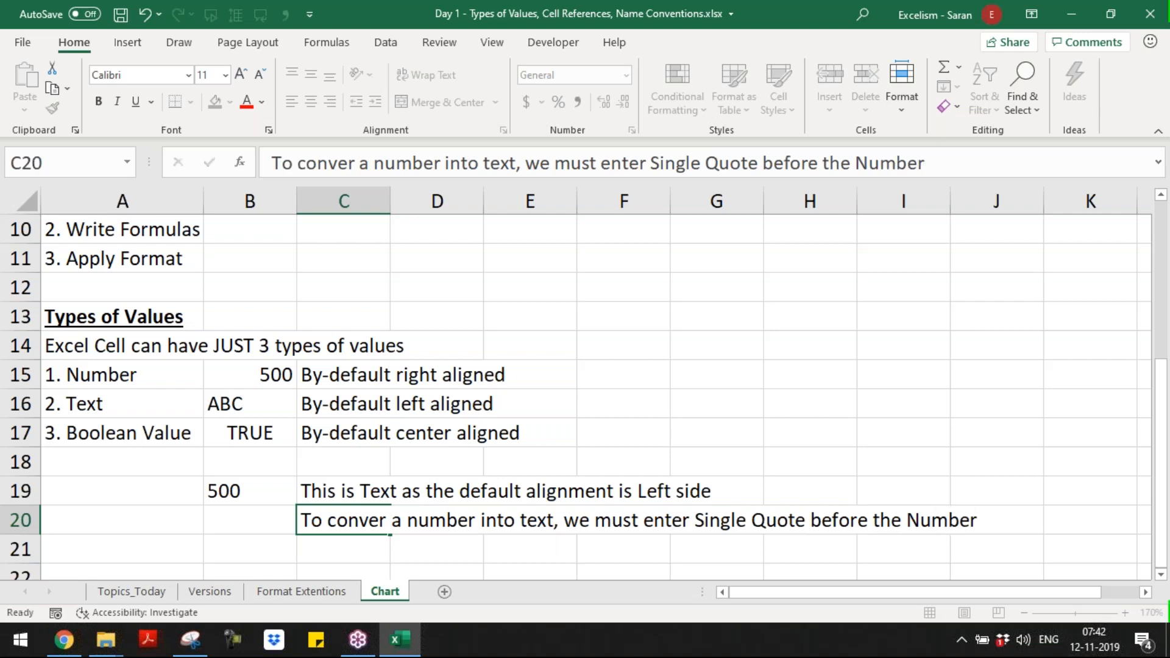
{"action": "key", "text": "Return"}
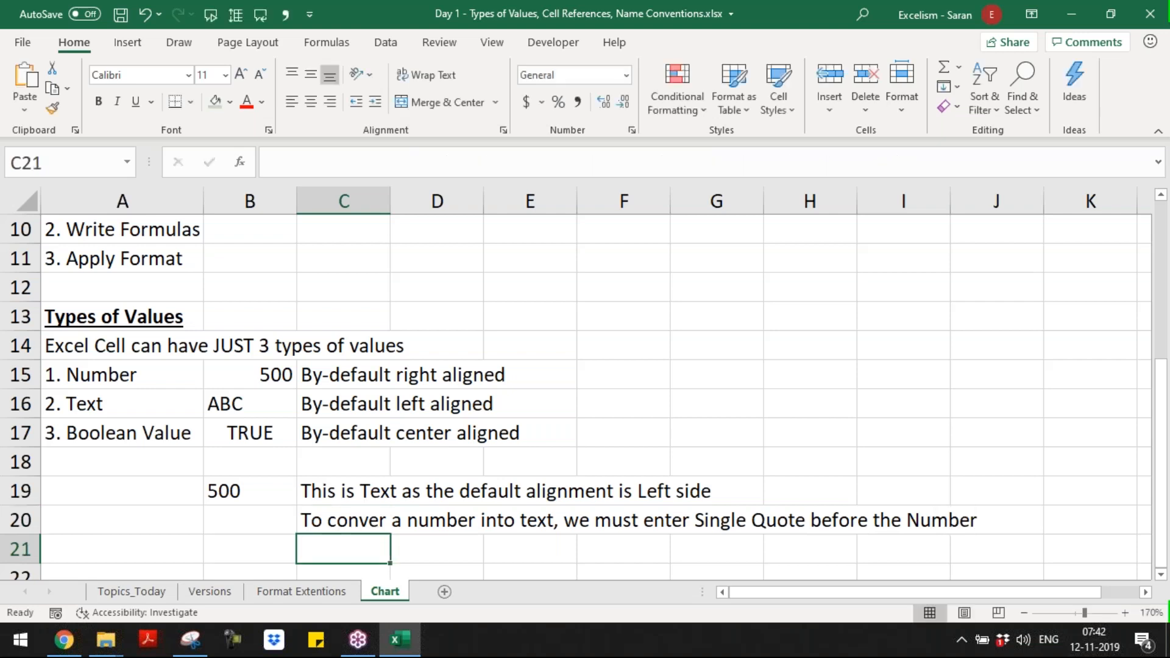
Step: Review the statement about cell value types in A14 and the list of types below it
{"action": "key", "text": "Left"}
{"action": "key", "text": "Left"}
{"action": "key", "text": "Up"}
{"action": "key", "text": "Up"}
{"action": "key", "text": "Up"}
{"action": "key", "text": "Up"}
{"action": "key", "text": "Up"}
{"action": "key", "text": "Up"}
{"action": "key", "text": "Up"}
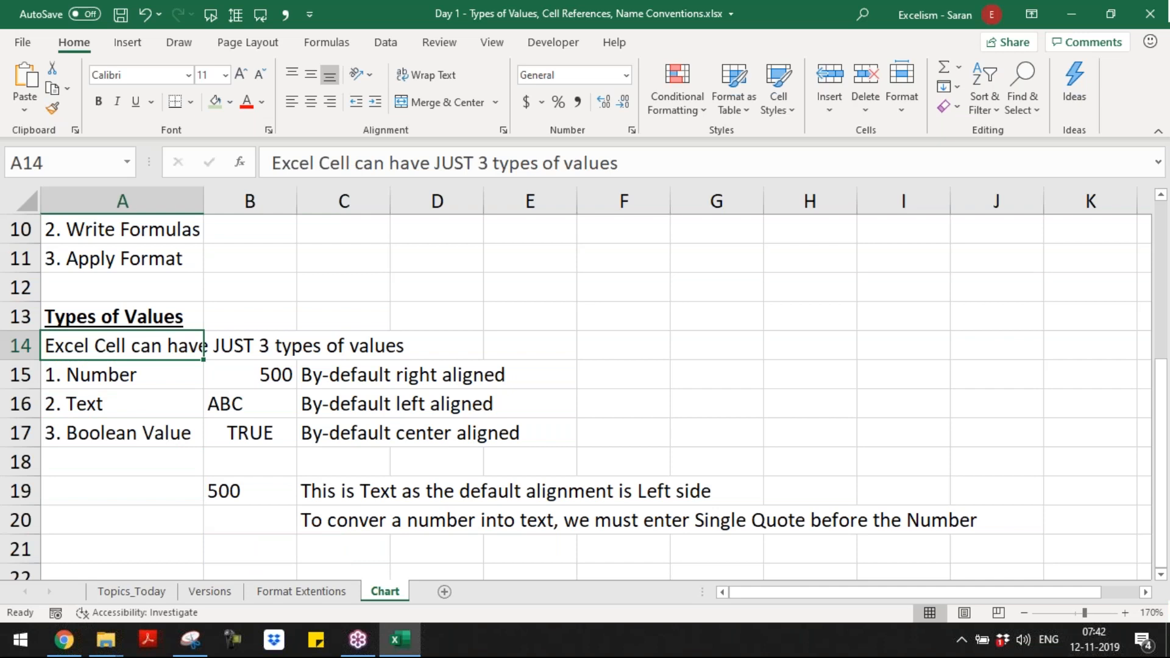
{"action": "key", "text": "Down"}
{"action": "key", "text": "Down"}
{"action": "key", "text": "Down"}
{"action": "key", "text": "Down"}
{"action": "key", "text": "Down"}
{"action": "key", "text": "Down"}
{"action": "key", "text": "Down"}
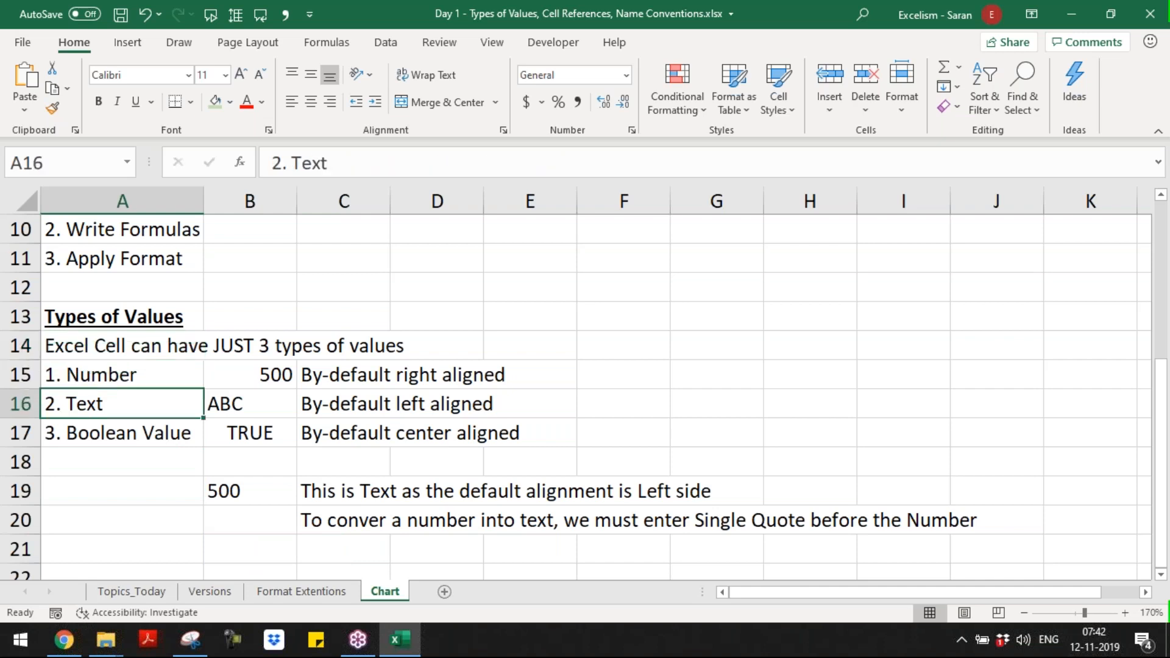
{"action": "key", "text": "Down"}
{"action": "key", "text": "Down"}
{"action": "key", "text": "Down"}
{"action": "key", "text": "Down"}
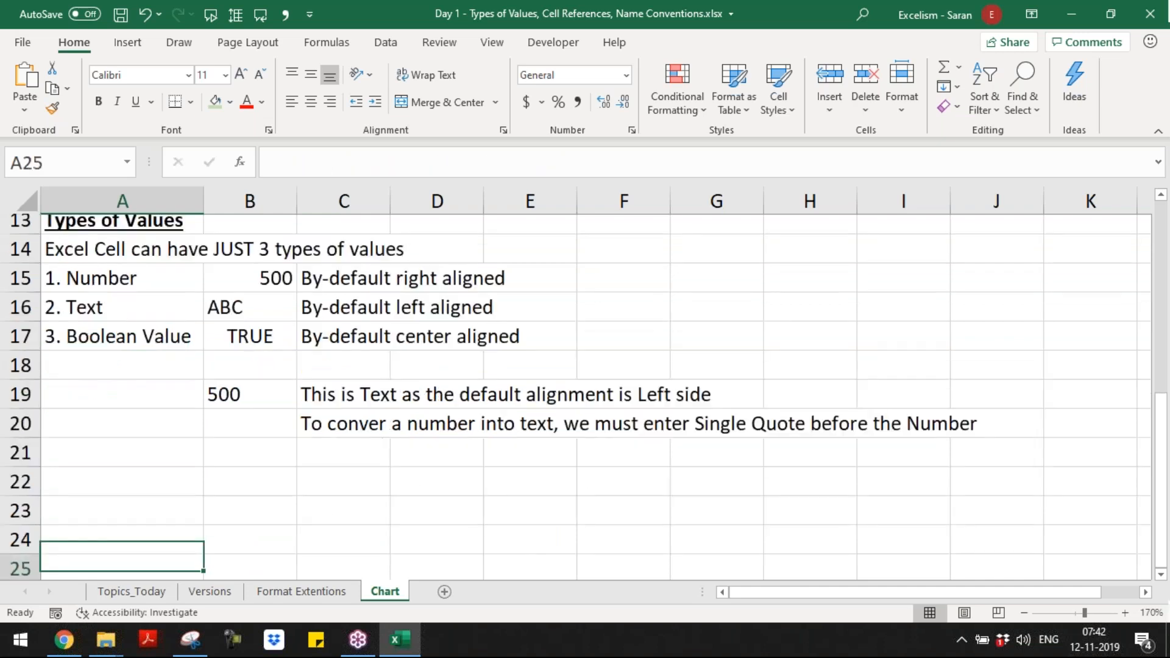
Step: Enter the statement "In a Cell Constant means a Value" in A22 below the value types section
{"action": "key", "text": "Up"}
{"action": "key", "text": "Up"}
{"action": "key", "text": "Up"}
{"action": "type", "text": "In a Cell "}
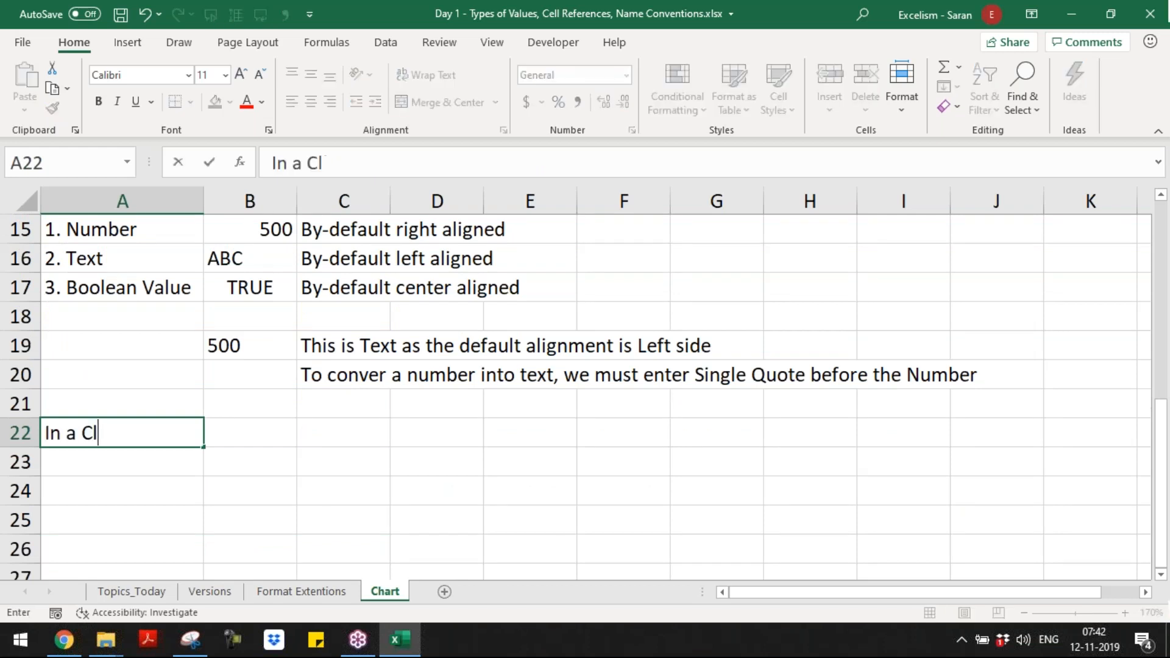
{"action": "type", "text": "Contsta"}
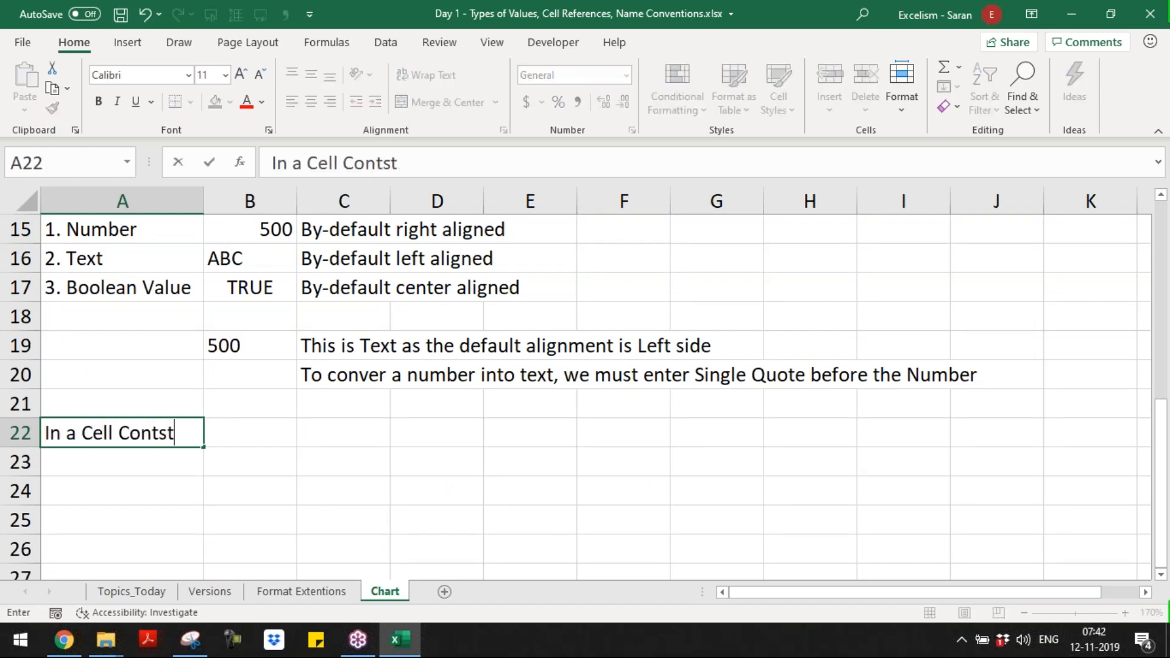
{"action": "key", "text": "BackSpace"}
{"action": "key", "text": "BackSpace"}
{"action": "key", "text": "BackSpace"}
{"action": "type", "text": "tant "}
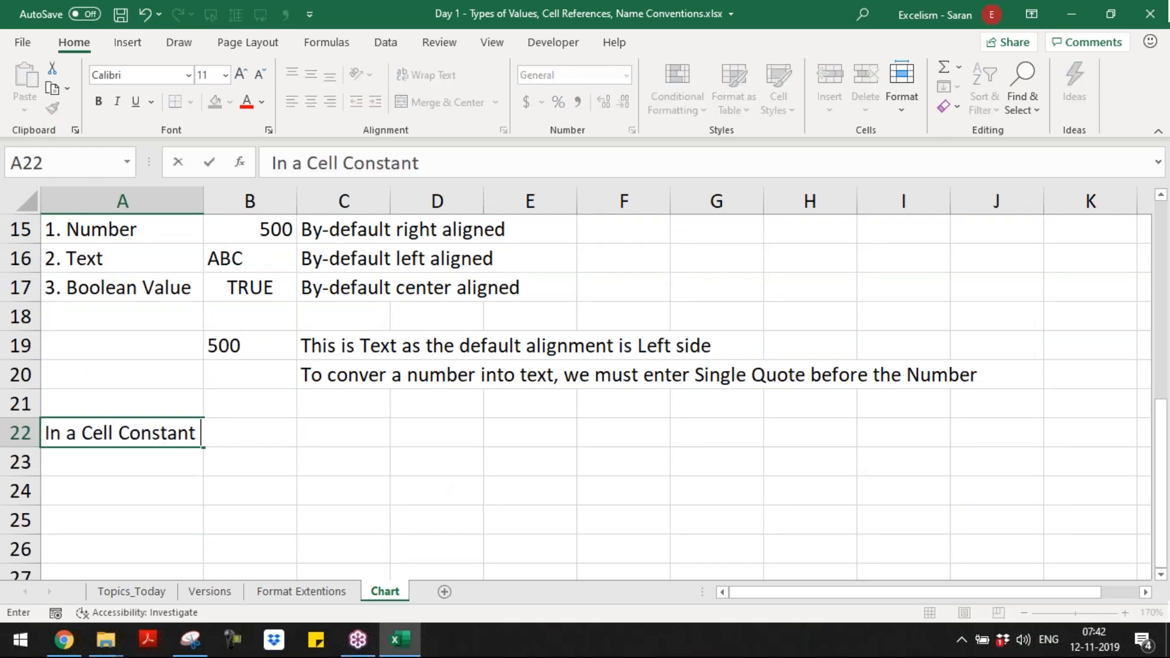
{"action": "type", "text": "means a Value"}
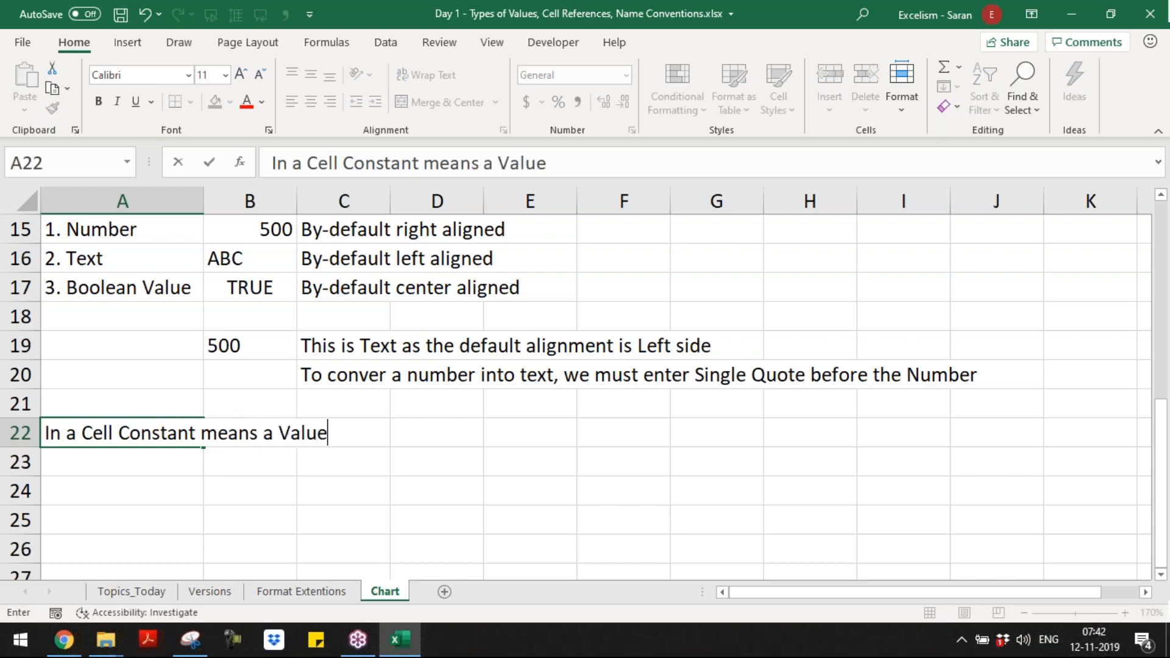
{"action": "key", "text": "Return"}
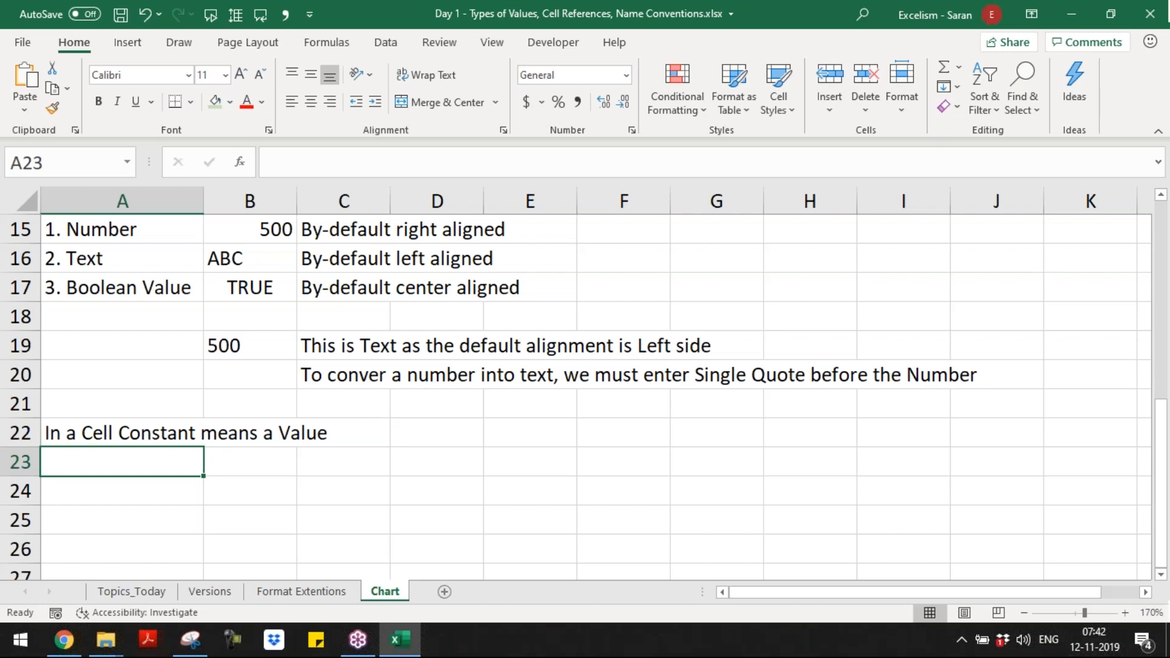
Step: Enter the statement "Every Formula Results in Excel a Value" in A23
{"action": "type", "text": "Every For"}
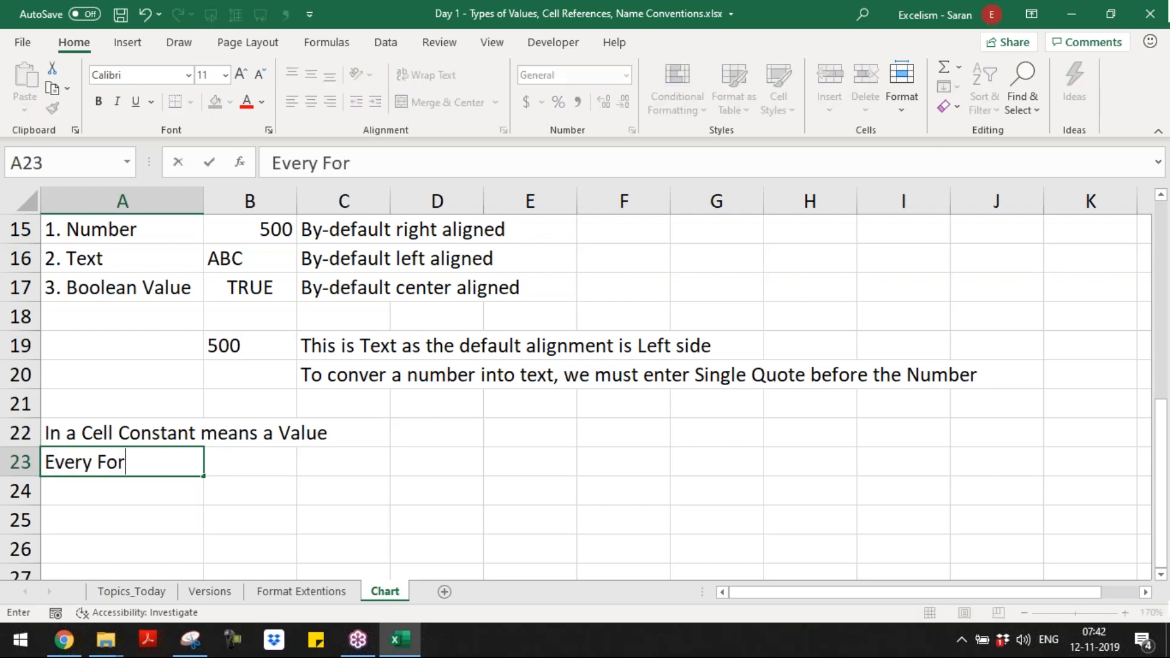
{"action": "type", "text": "mula Res"}
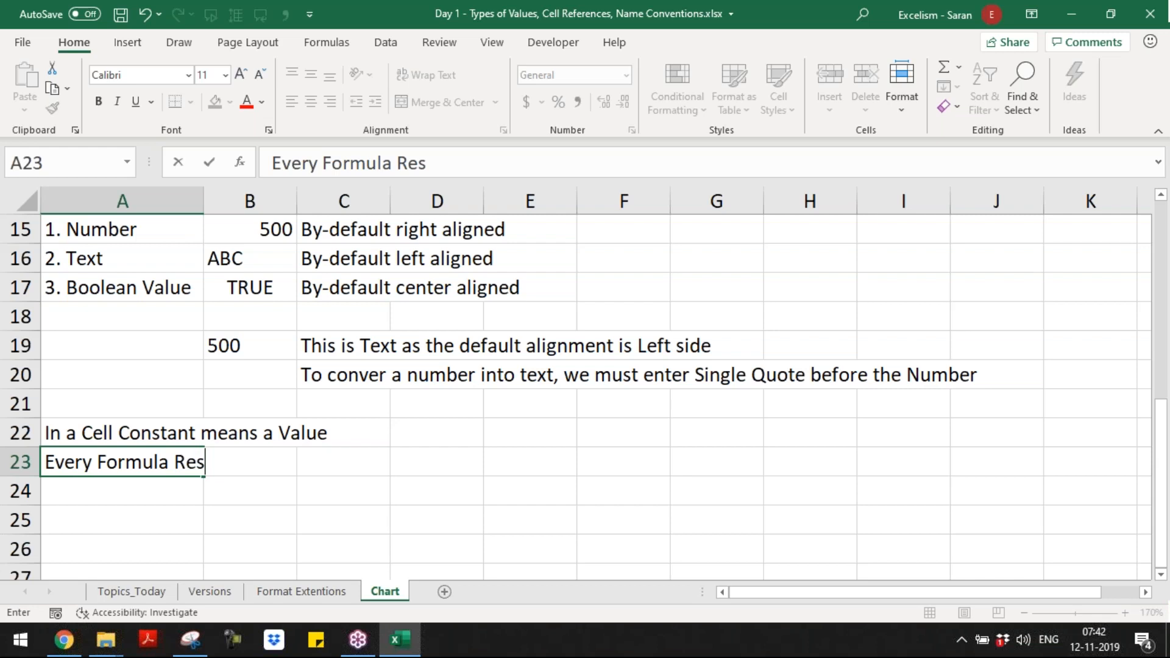
{"action": "type", "text": "ults in Excel "}
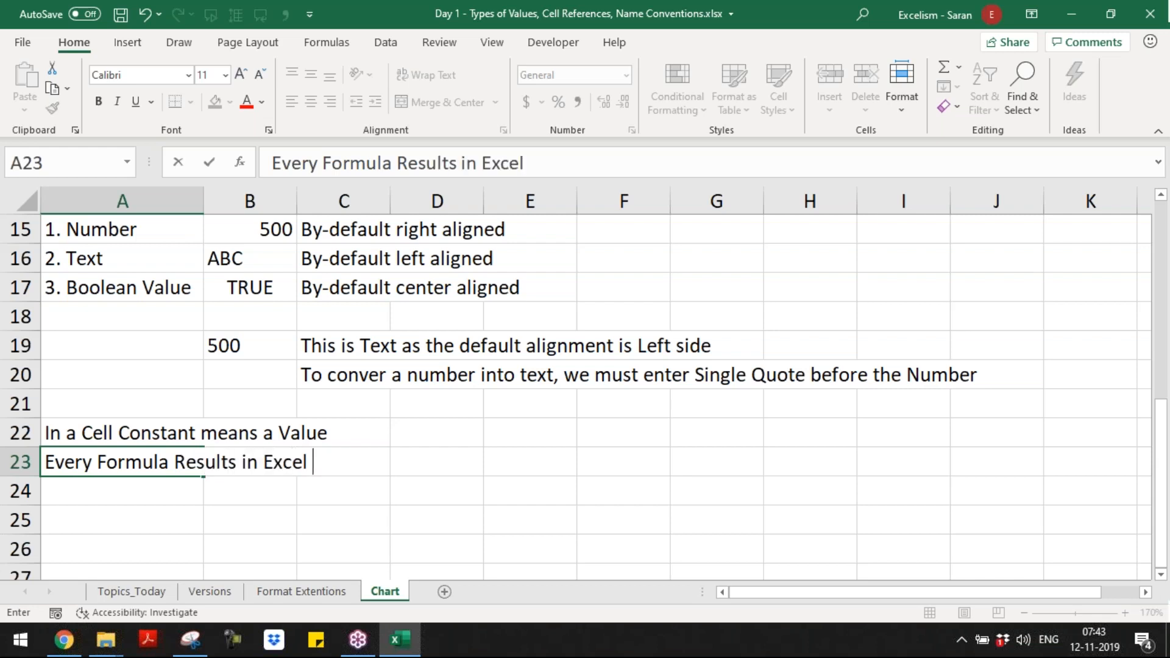
{"action": "type", "text": "a Value"}
{"action": "key", "text": "ctrl+Return"}
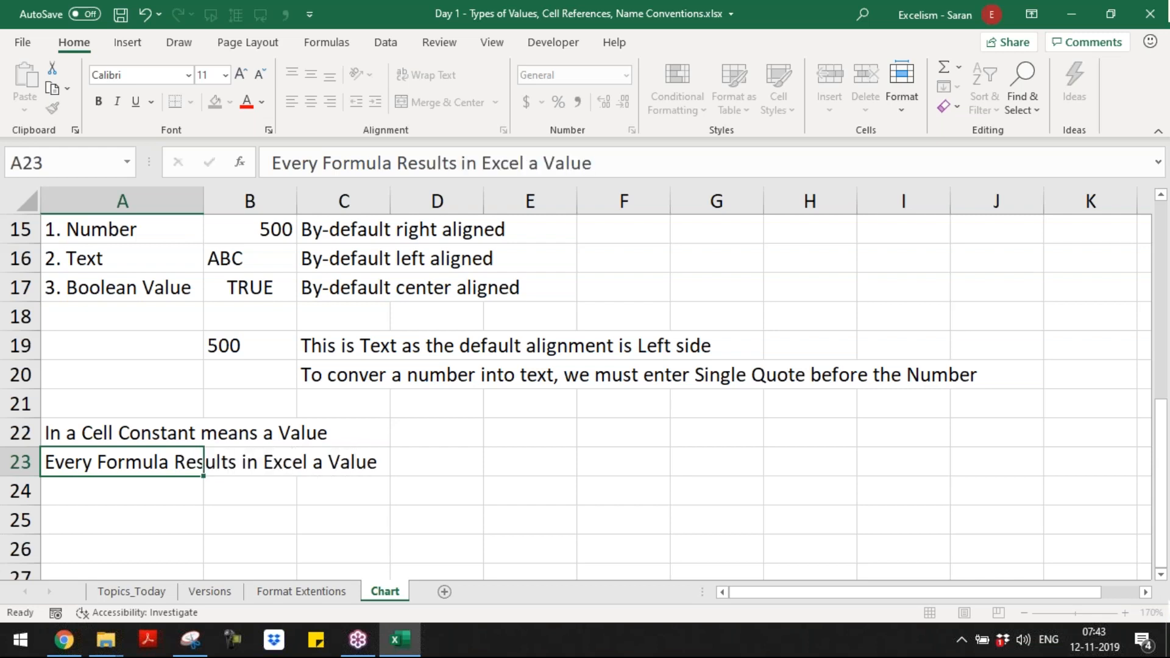
Step: Enter the statement "Every Argument in every Function must be a Value" in A24
{"action": "key", "text": "Return"}
{"action": "type", "text": "Every "}
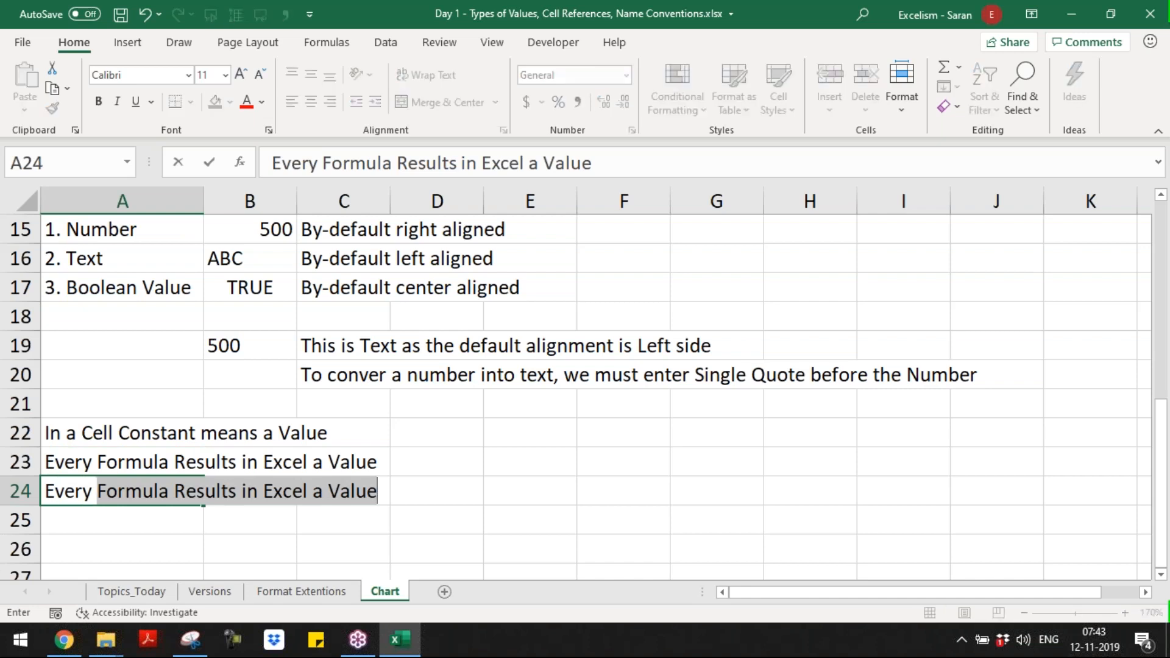
{"action": "type", "text": "Arr"}
{"action": "key", "text": "BackSpace"}
{"action": "type", "text": "gument in evr"}
{"action": "type", "text": "y"}
{"action": "key", "text": "BackSpace"}
{"action": "type", "text": "e"}
{"action": "key", "text": "BackSpace"}
{"action": "key", "text": "BackSpace"}
{"action": "type", "text": "ery functio"}
{"action": "key", "text": "BackSpace"}
{"action": "key", "text": "BackSpace"}
{"action": "key", "text": "BackSpace"}
{"action": "key", "text": "BackSpace"}
{"action": "key", "text": "BackSpace"}
{"action": "key", "text": "BackSpace"}
{"action": "key", "text": "BackSpace"}
{"action": "type", "text": "Function must be a Value"}
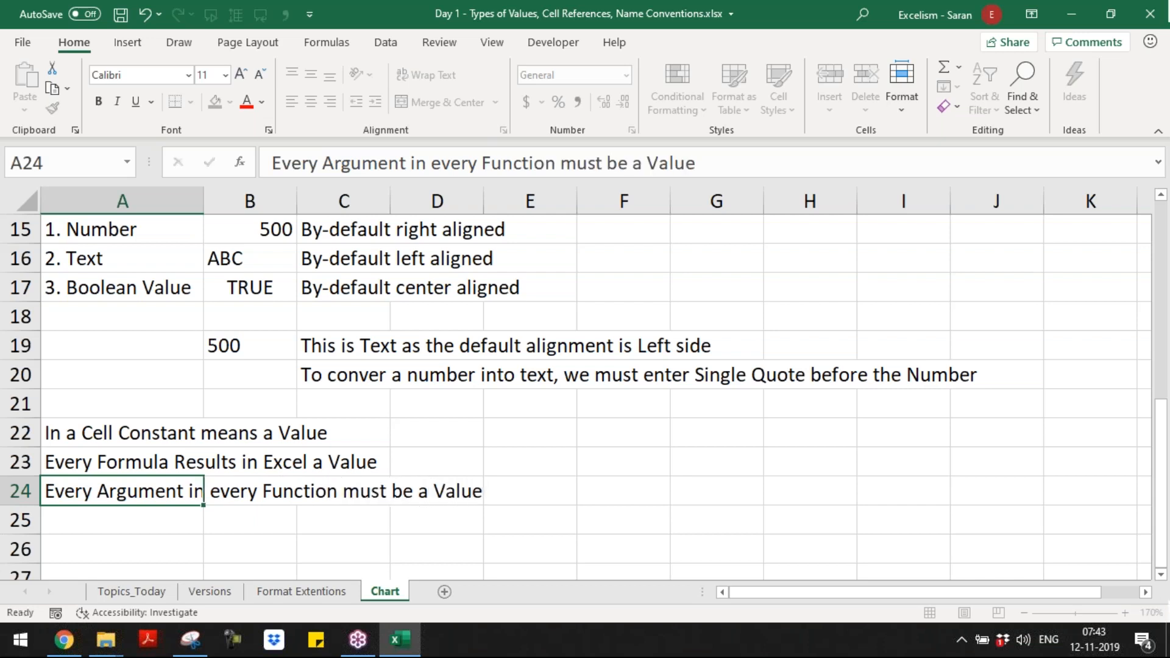
{"action": "key", "text": "Return"}
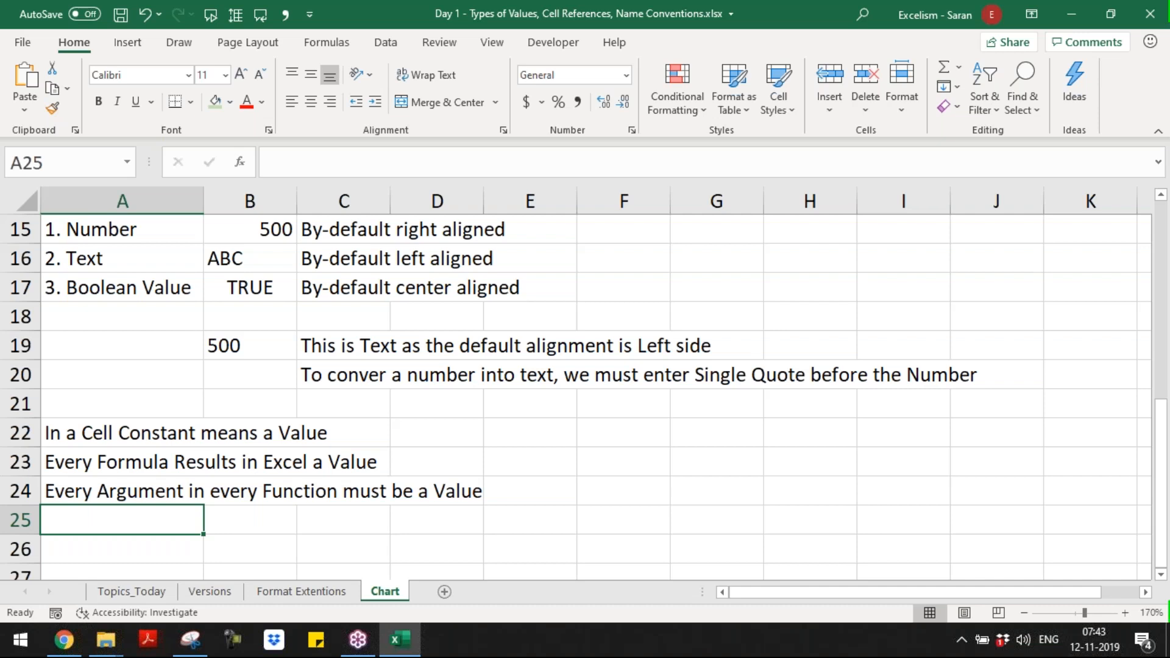
Step: Review the statements in A22:A24 against the list of value types in A15:A17
{"action": "left_click", "coordinate": [122, 491]}
{"action": "left_click", "coordinate": [122, 462]}
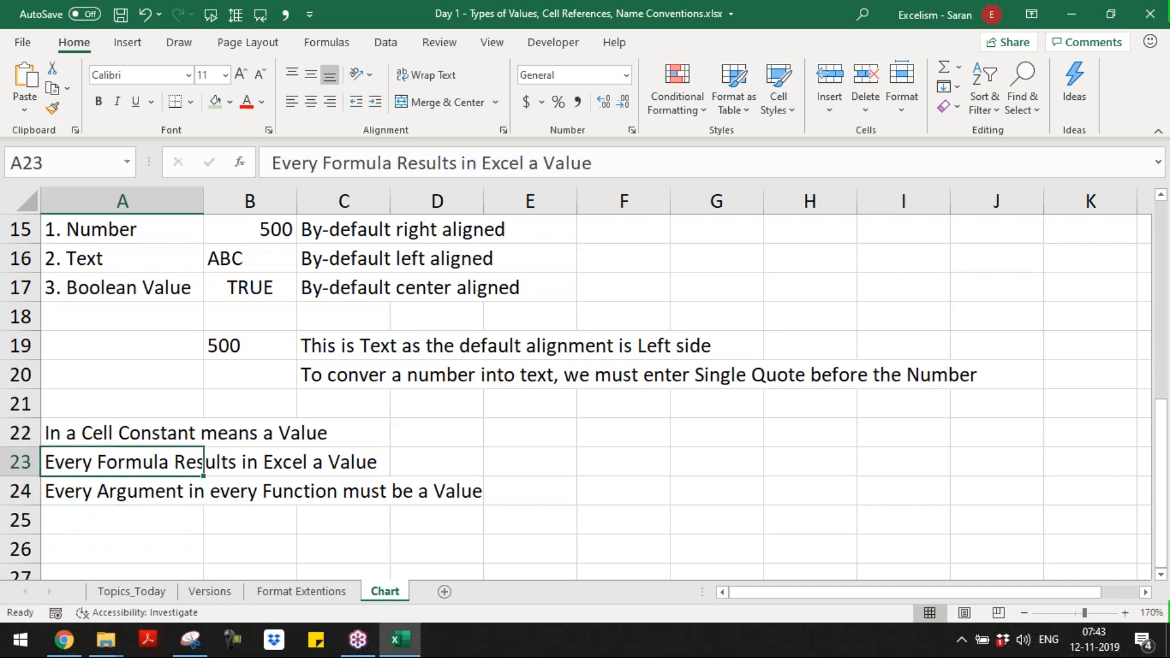
{"action": "left_click_drag", "start_coordinate": [122, 432], "coordinate": [122, 520]}
{"action": "key", "text": "shift+Up"}
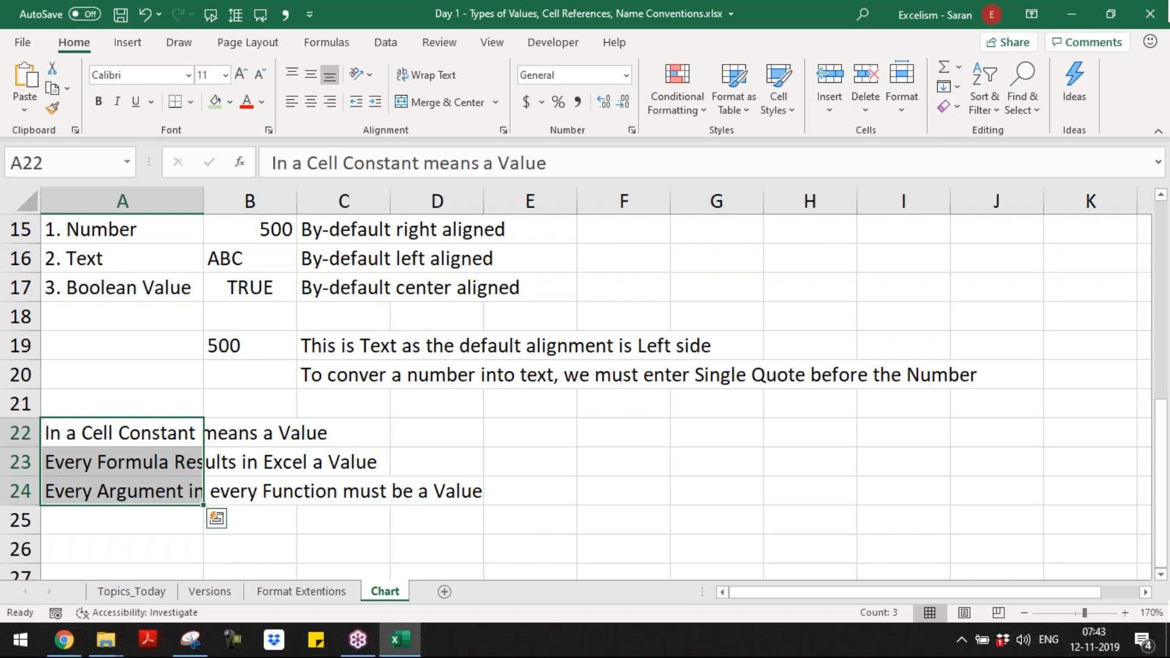
{"action": "left_click_drag", "start_coordinate": [114, 231], "coordinate": [120, 286]}
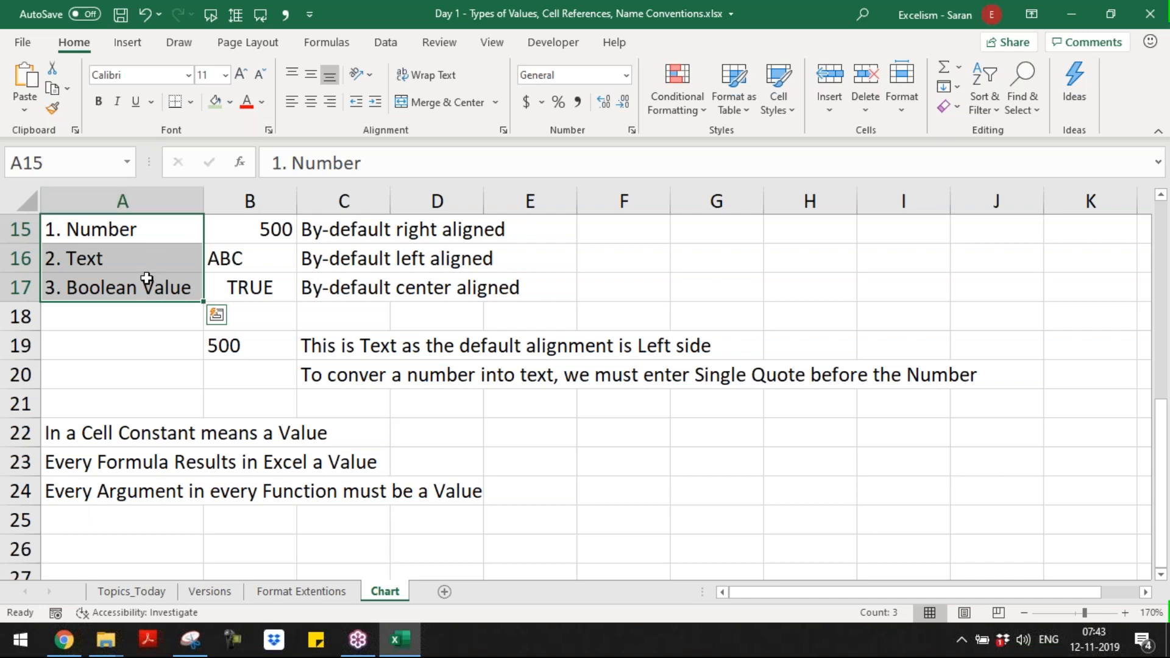
Step: Enter the statement "Boolean Value means either TRUE or FALSE" in A25
{"action": "left_click", "coordinate": [152, 524]}
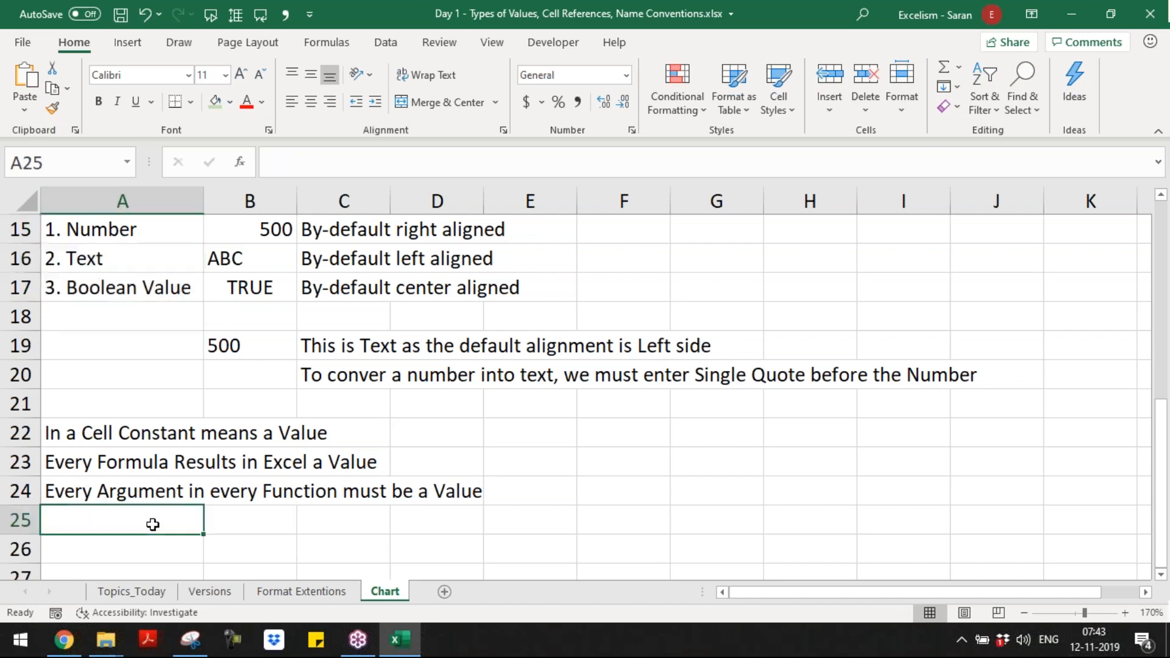
{"action": "type", "text": "Boolean Va"}
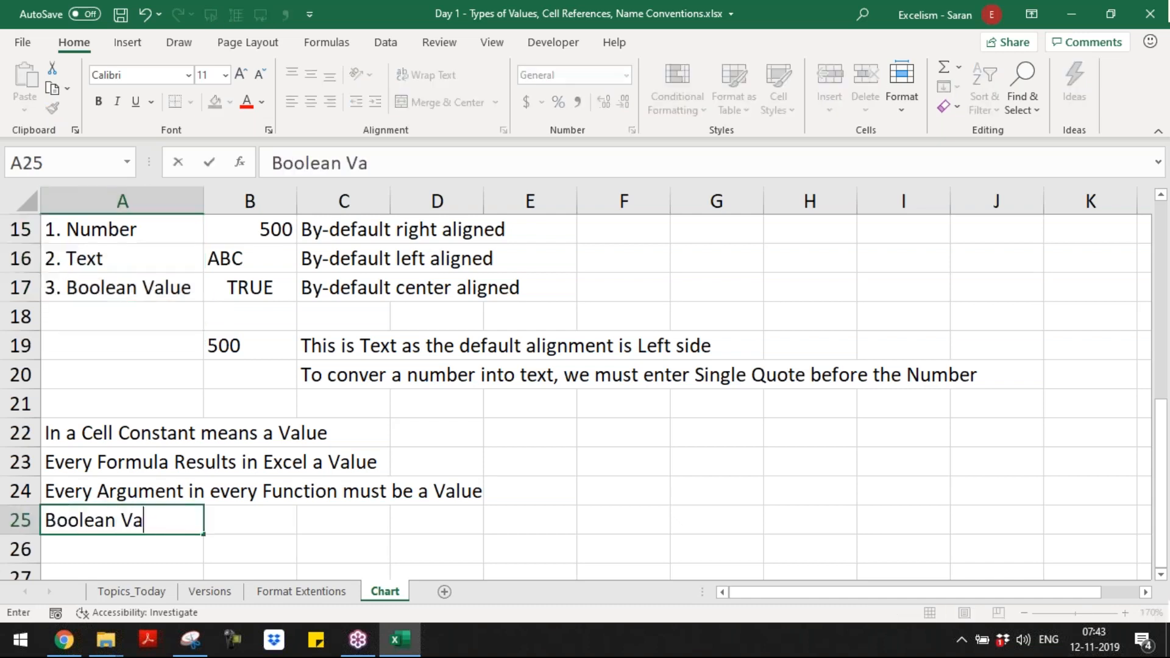
{"action": "type", "text": "lue means either "}
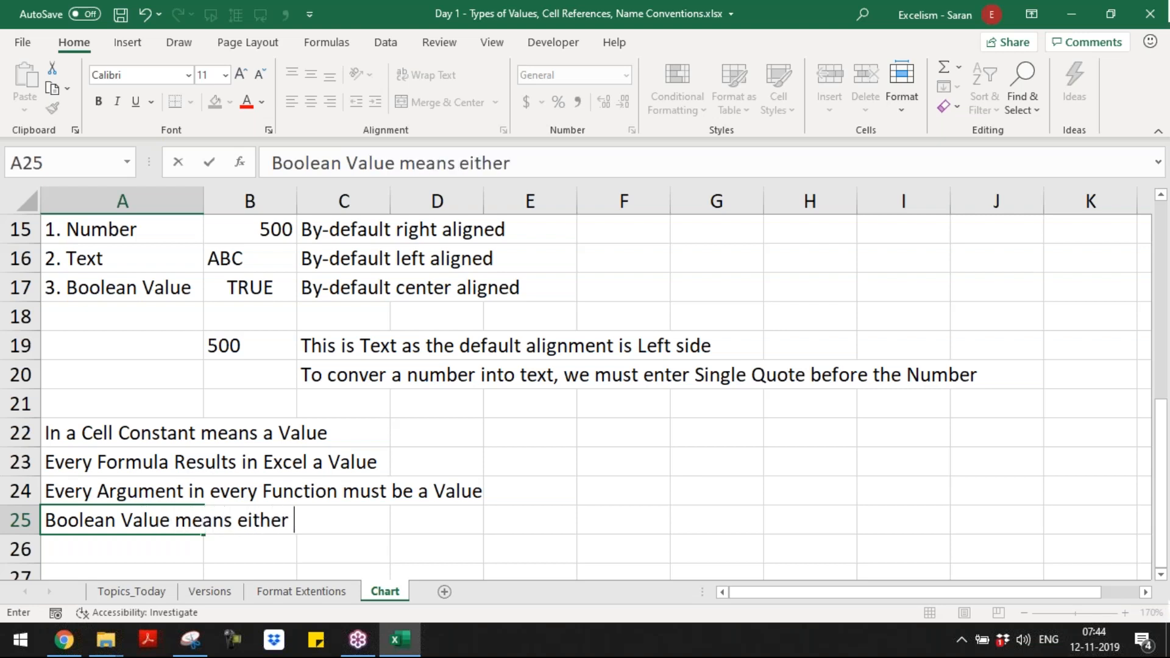
{"action": "type", "text": "TRUE or FALSE"}
{"action": "key", "text": "ctrl+Return"}
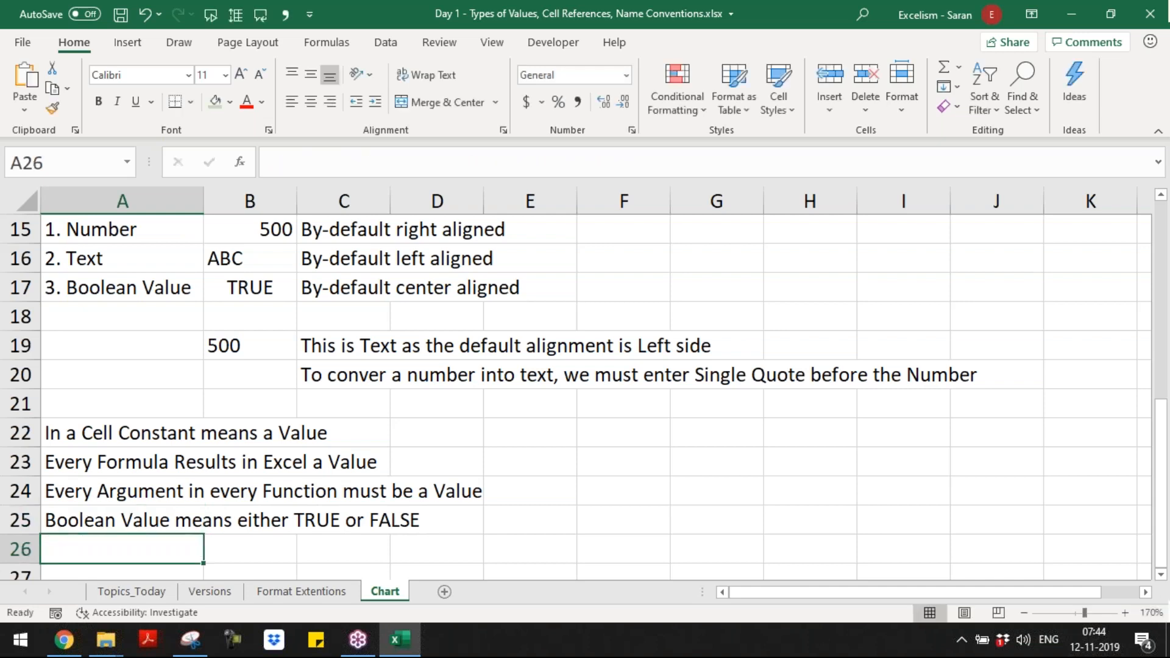
{"action": "left_click", "coordinate": [1153, 89]}
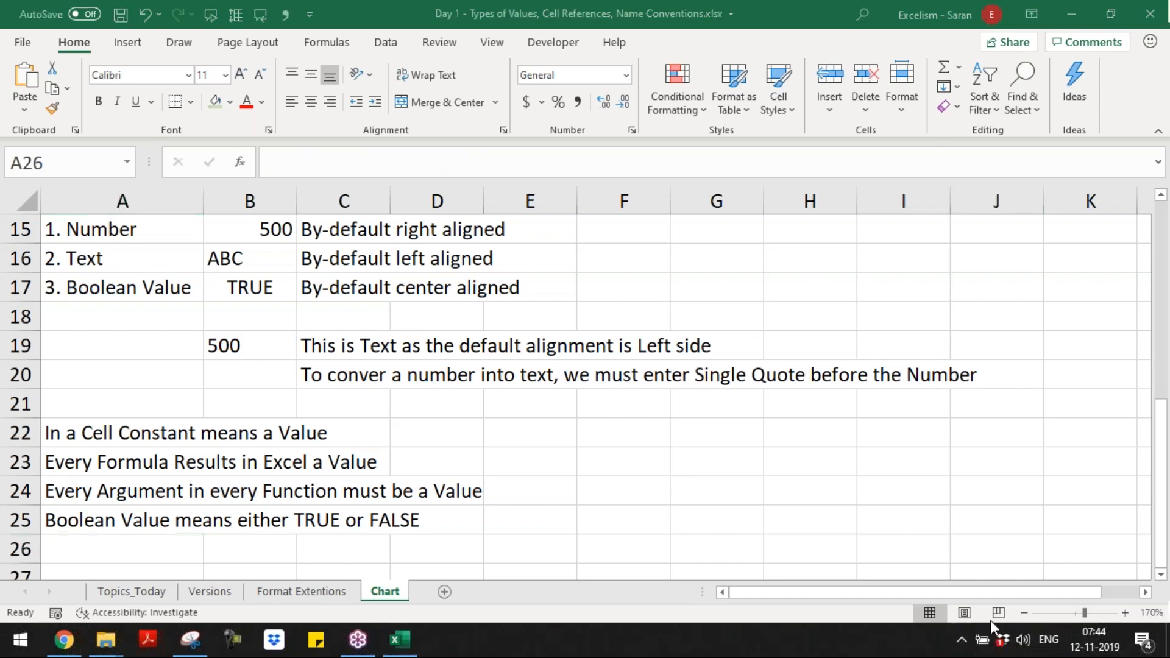
{"action": "left_click", "coordinate": [967, 635]}
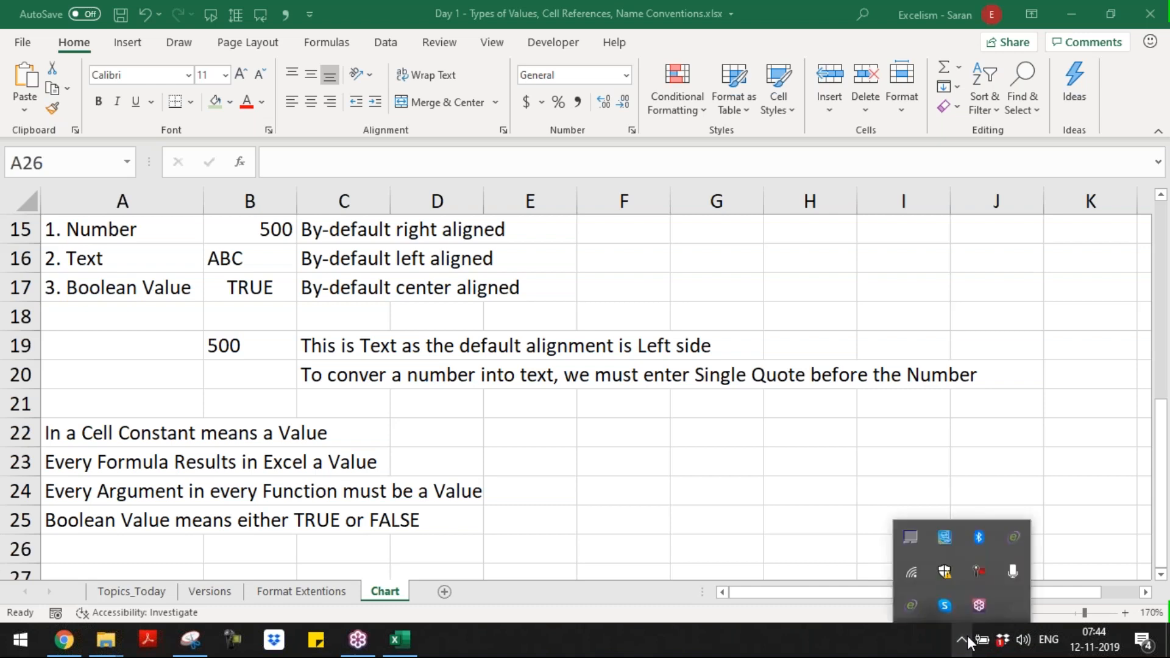
{"action": "left_click", "coordinate": [980, 572]}
{"action": "left_click", "coordinate": [1089, 567]}
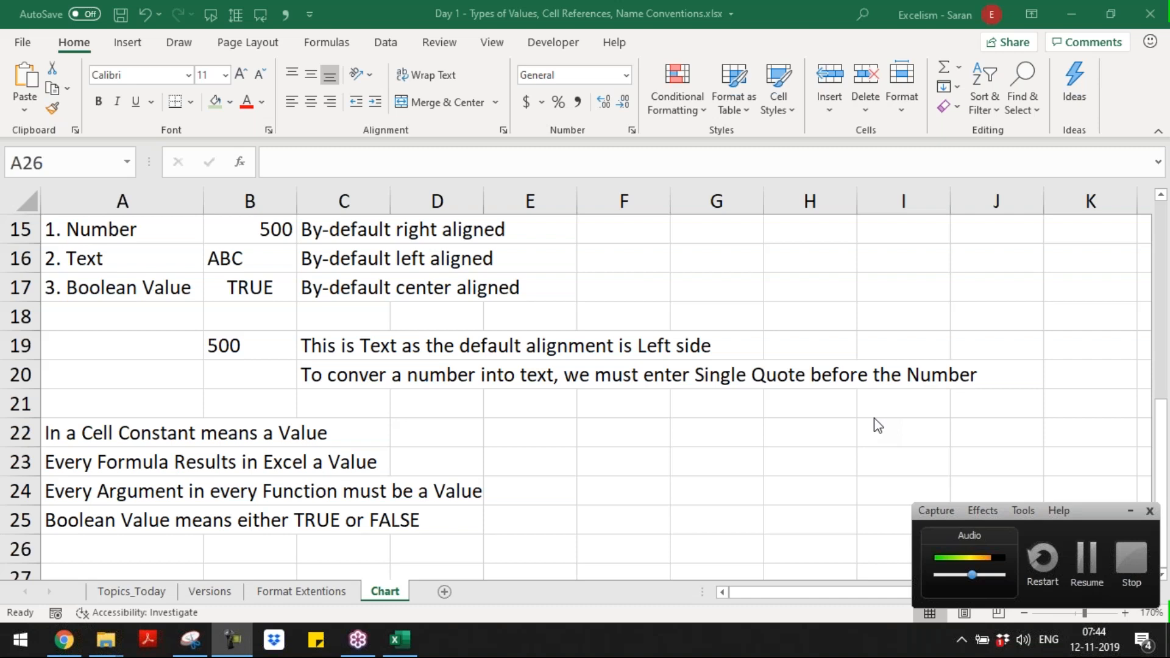
{"action": "left_click", "coordinate": [1103, 571]}
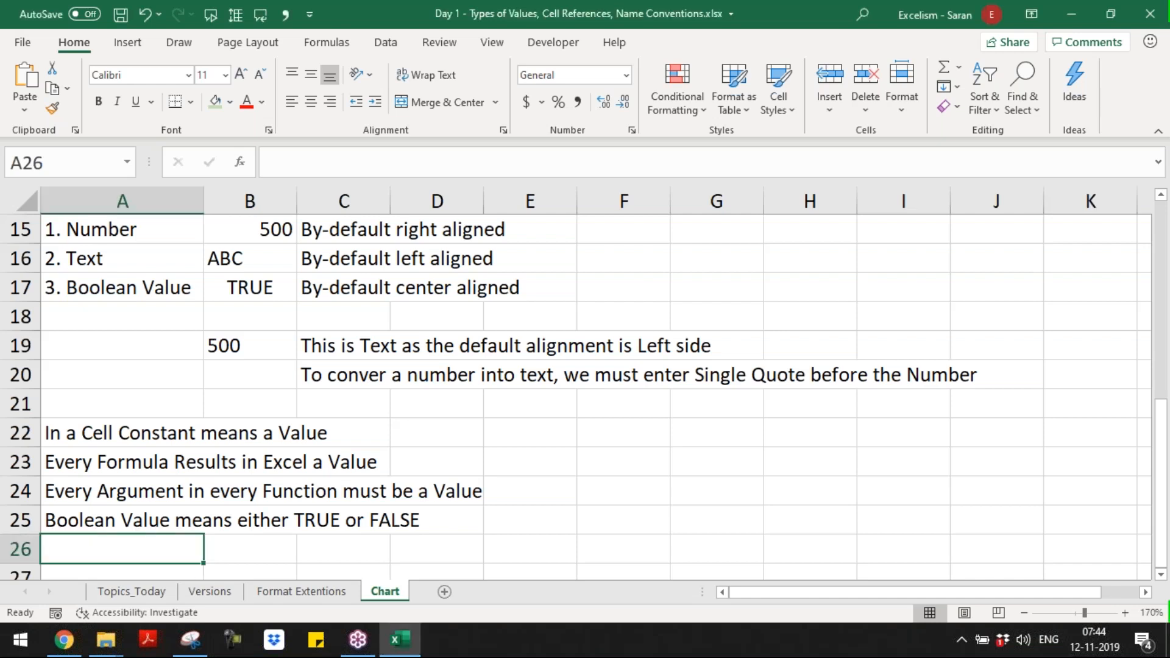
Step: Review the Types of Values section from A14 down through the statements on constants, formulas and Boolean values
{"action": "key", "text": "Down"}
{"action": "key", "text": "Down"}
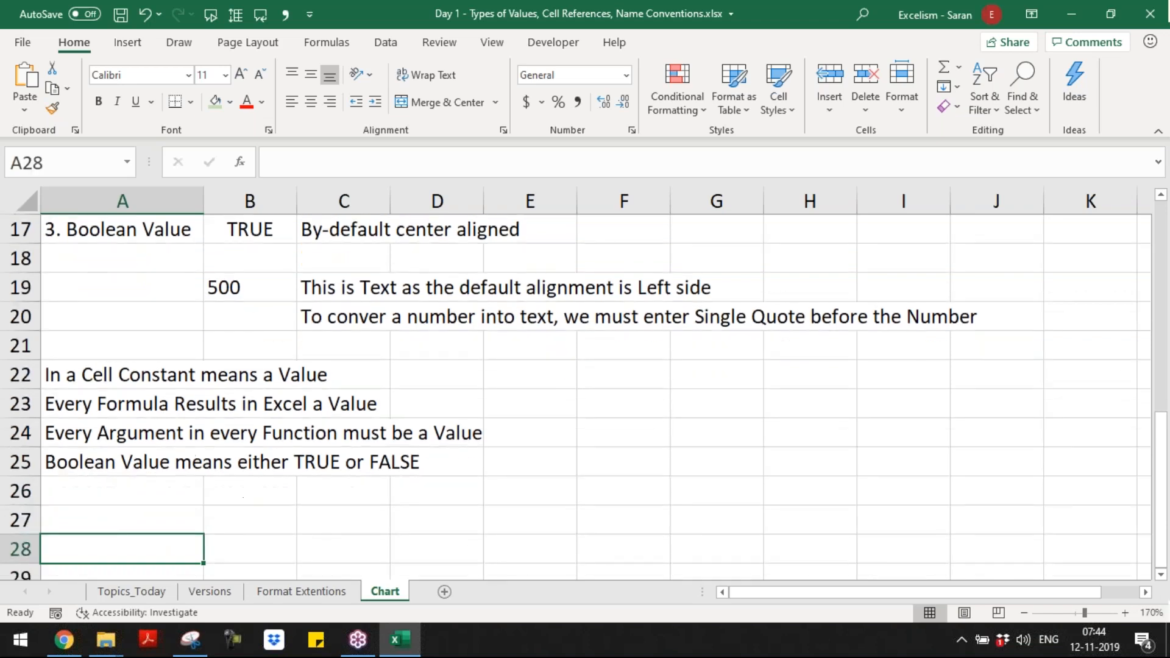
{"action": "key", "text": "Up"}
{"action": "key", "text": "Up"}
{"action": "key", "text": "Up"}
{"action": "key", "text": "Down"}
{"action": "key", "text": "Down"}
{"action": "key", "text": "Down"}
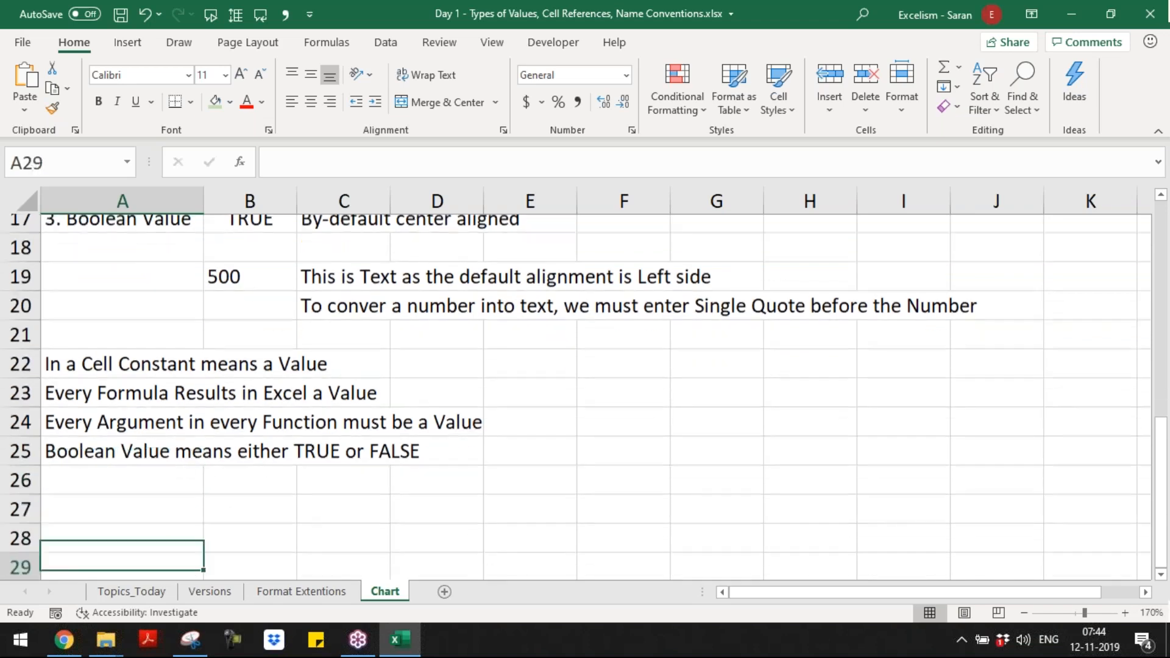
{"action": "key", "text": "Up"}
{"action": "key", "text": "Up"}
{"action": "key", "text": "Up"}
{"action": "key", "text": "Up"}
{"action": "key", "text": "Up"}
{"action": "key", "text": "Up"}
{"action": "key", "text": "Up"}
{"action": "key", "text": "Up"}
{"action": "key", "text": "Up"}
{"action": "key", "text": "Up"}
{"action": "key", "text": "Up"}
{"action": "key", "text": "Up"}
{"action": "key", "text": "Up"}
{"action": "key", "text": "Up"}
{"action": "key", "text": "Up"}
{"action": "key", "text": "Up"}
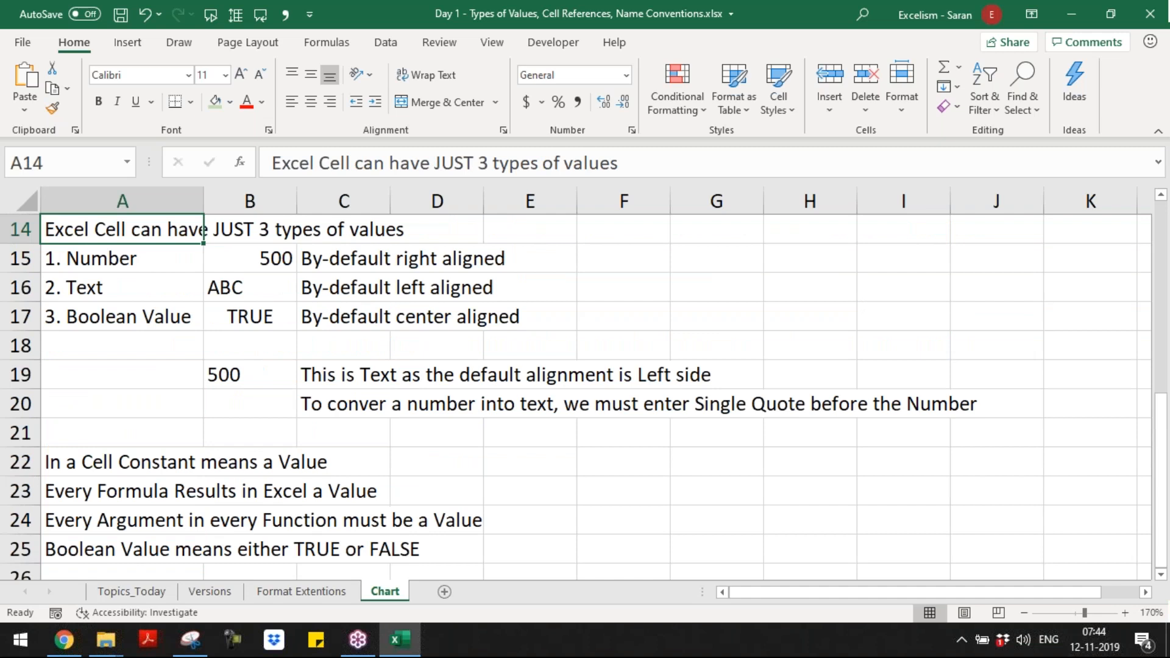
{"action": "key", "text": "Down"}
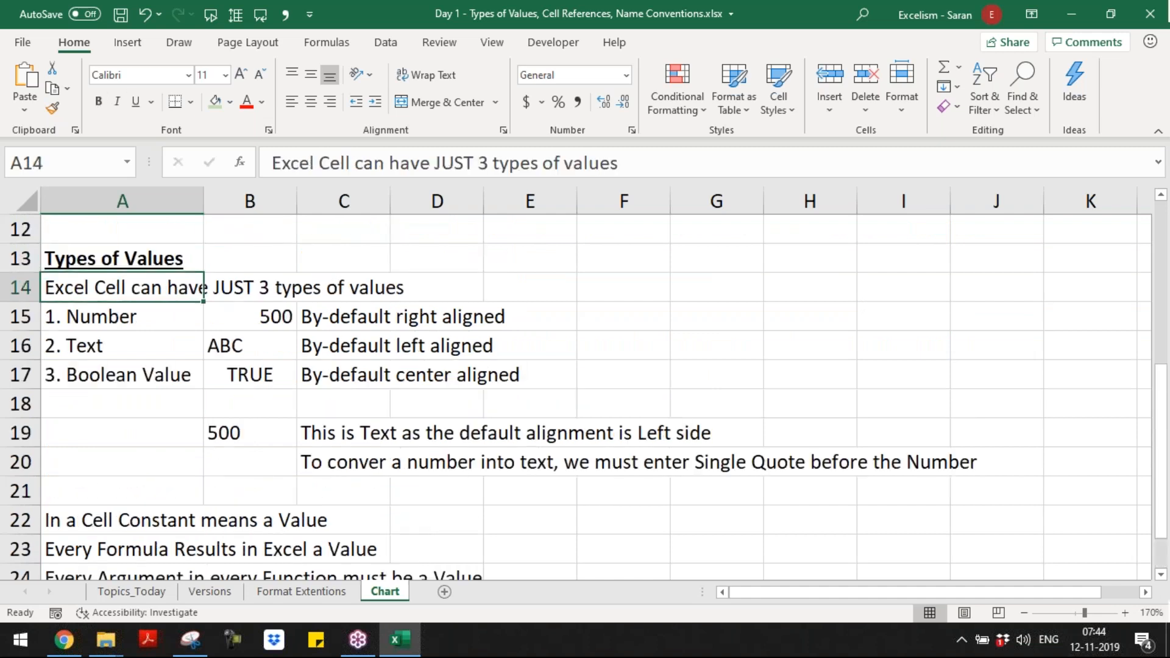
{"action": "key", "text": "Down"}
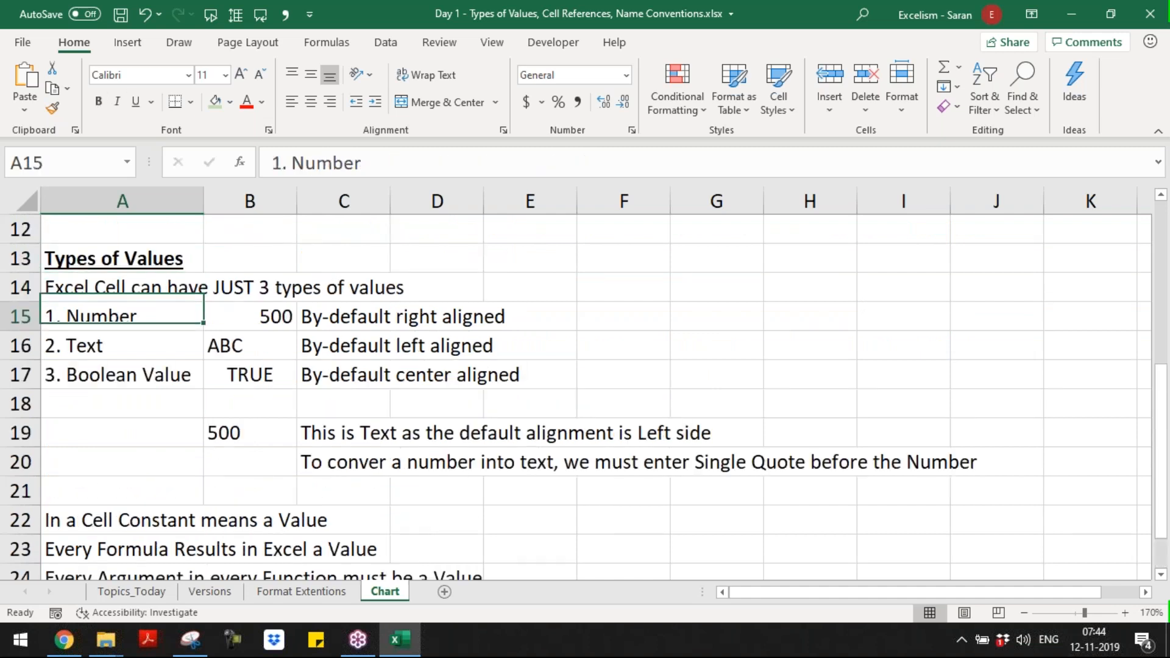
{"action": "key", "text": "Down"}
{"action": "key", "text": "Down"}
{"action": "key", "text": "Down"}
{"action": "key", "text": "Down"}
{"action": "key", "text": "Down"}
{"action": "key", "text": "Down"}
{"action": "key", "text": "Down"}
{"action": "key", "text": "Down"}
{"action": "key", "text": "Down"}
{"action": "key", "text": "Down"}
{"action": "key", "text": "Down"}
{"action": "key", "text": "Down"}
{"action": "key", "text": "Down"}
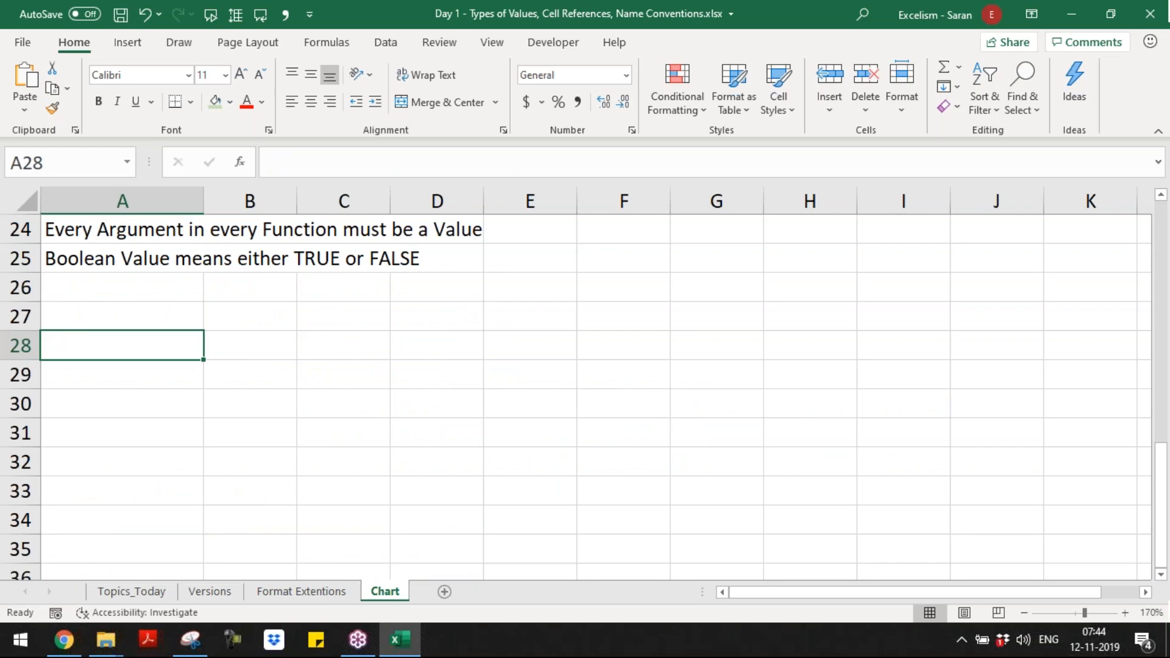
Step: Enter the heading "Formula" in A27 and format it bold and underlined
{"action": "key", "text": "Up"}
{"action": "type", "text": "Formula"}
{"action": "key", "text": "ctrl+Return"}
{"action": "key", "text": "ctrl+b"}
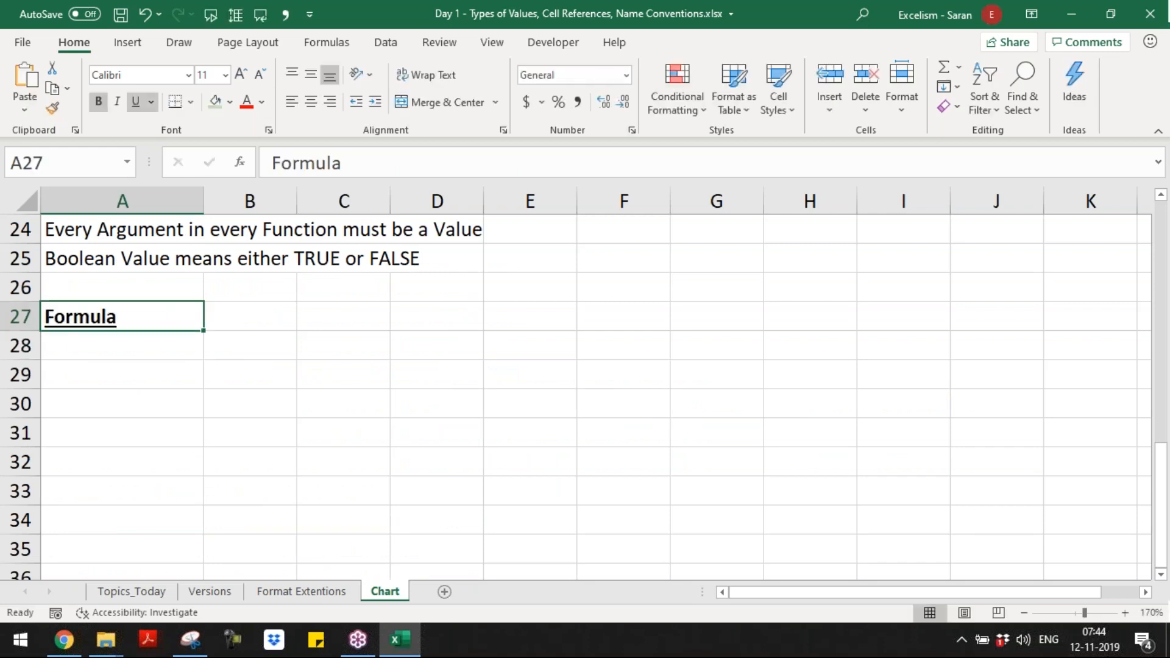
{"action": "key", "text": "ctrl+o"}
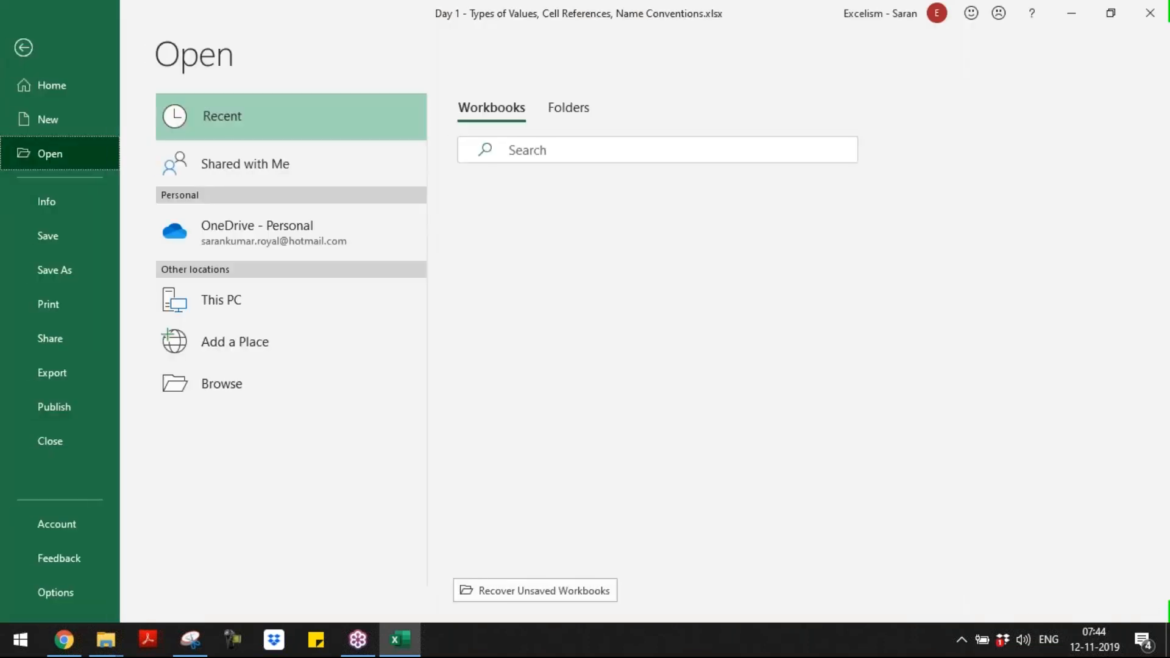
{"action": "key", "text": "Escape"}
Step: Enter the rule "Formula must start with Equal Sign (=)" in A28, with a single space before the bracket
{"action": "key", "text": "Down"}
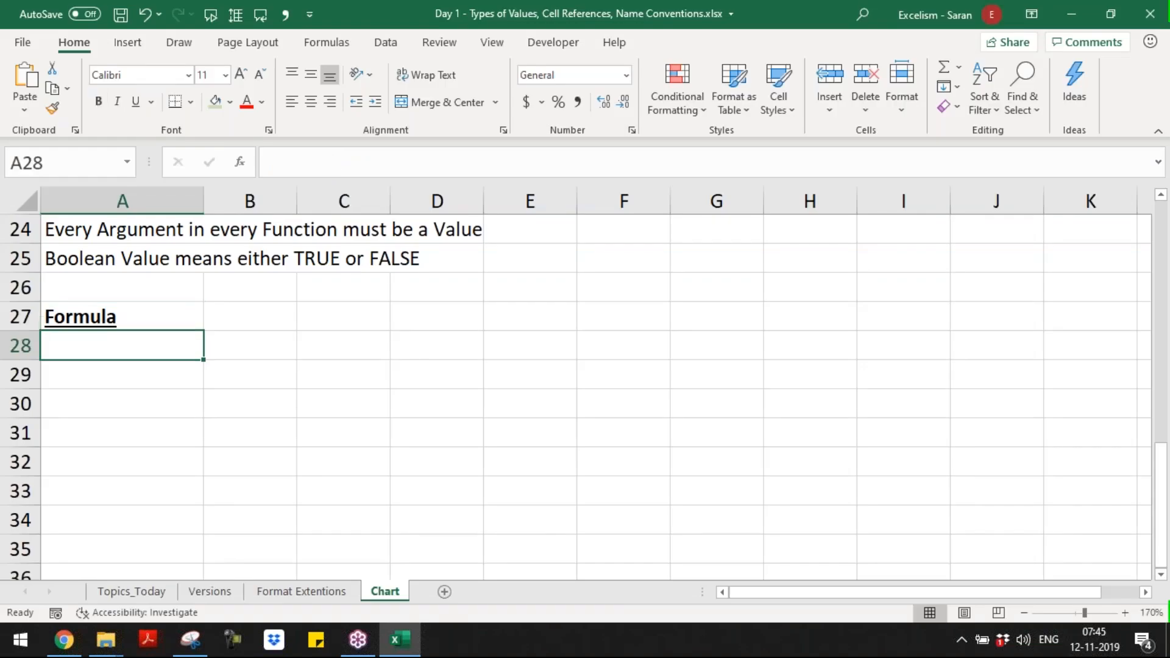
{"action": "type", "text": "Formula m"}
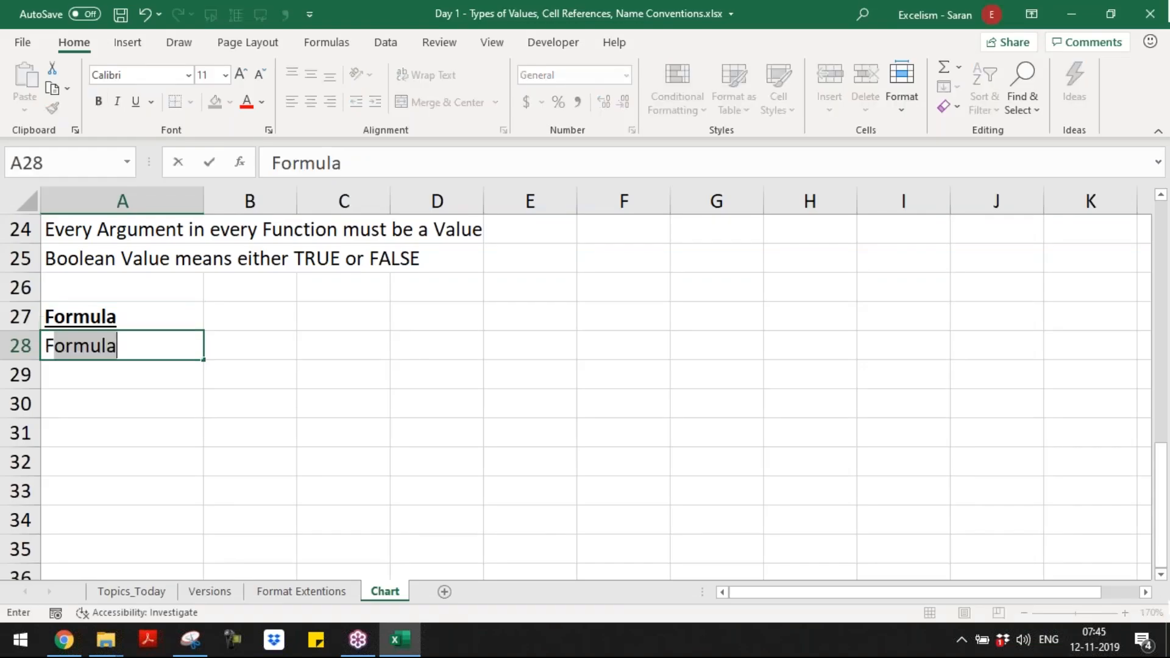
{"action": "type", "text": "ust strt"}
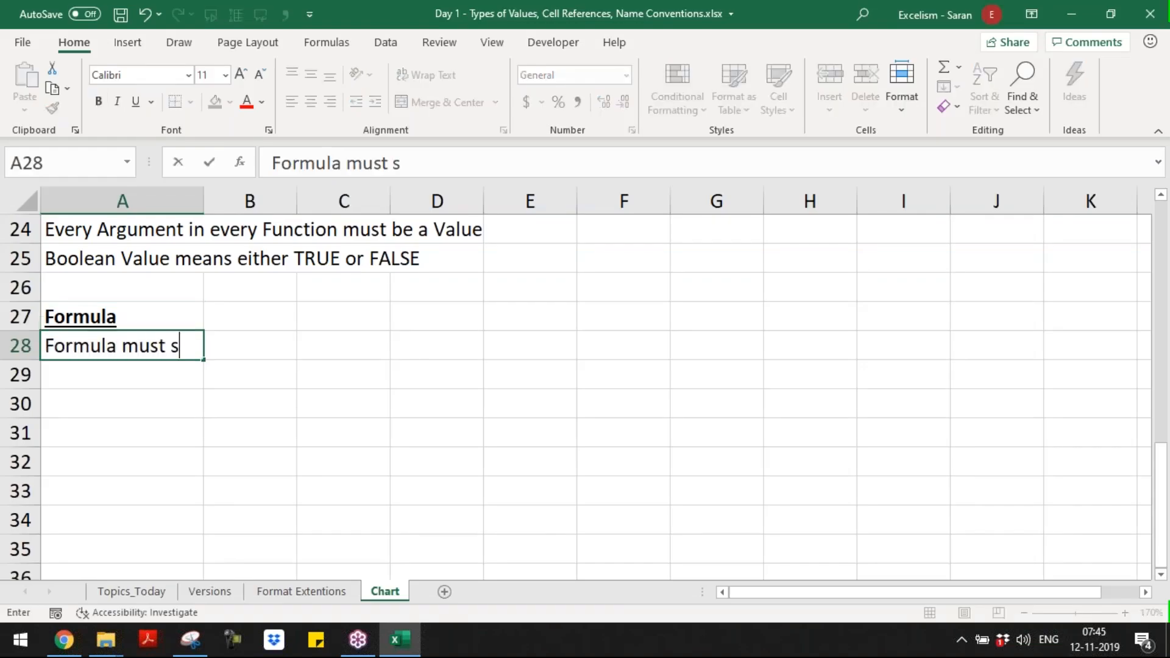
{"action": "key", "text": "BackSpace"}
{"action": "key", "text": "BackSpace"}
{"action": "type", "text": "art with "}
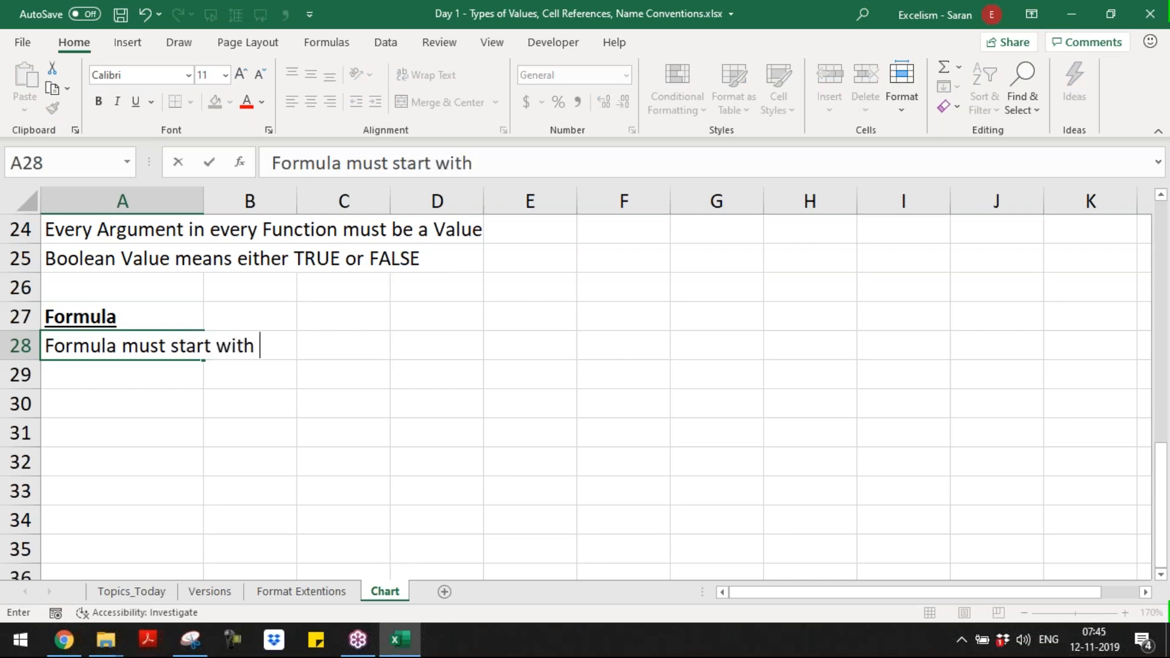
{"action": "type", "text": "Equal Sign "}
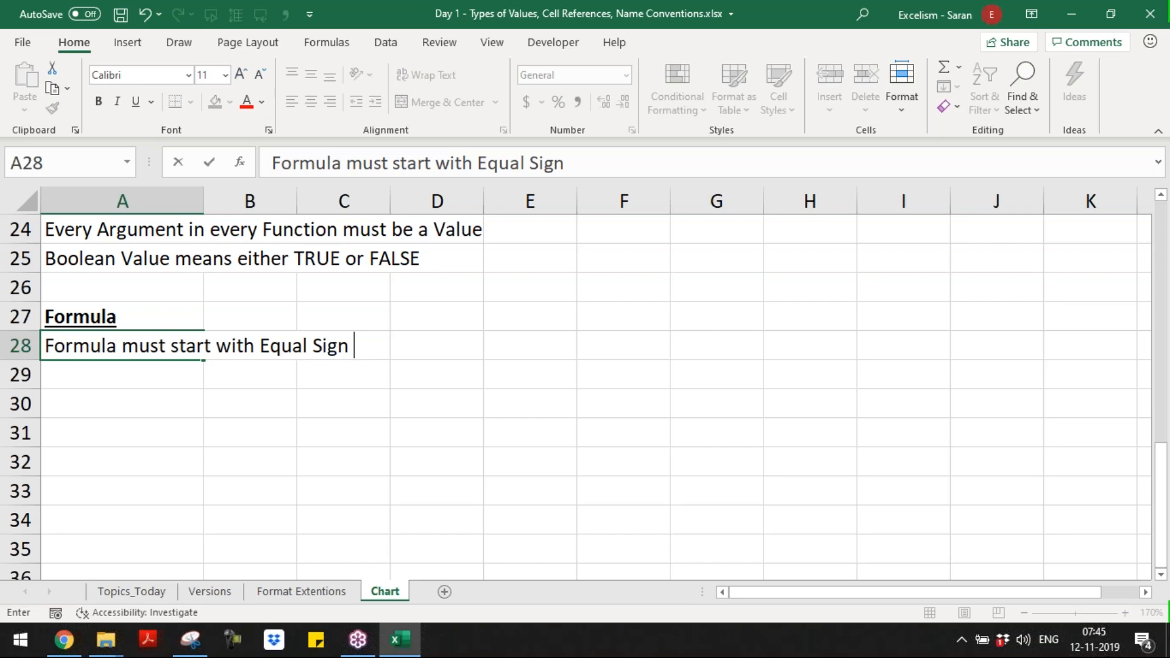
{"action": "type", "text": " (=)"}
{"action": "key", "text": "Return"}
{"action": "key", "text": "Up"}
{"action": "key", "text": "F2"}
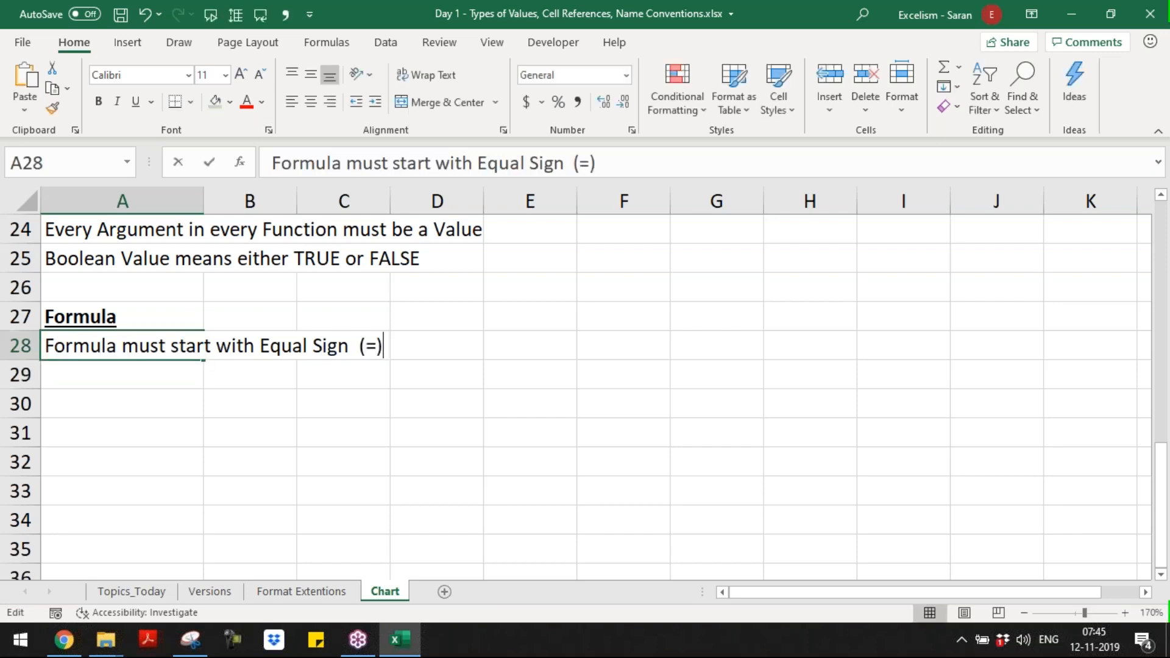
{"action": "key", "text": "Left"}
{"action": "key", "text": "Left"}
{"action": "key", "text": "Left"}
{"action": "key", "text": "Left"}
{"action": "key", "text": "BackSpace"}
{"action": "key", "text": "Return"}
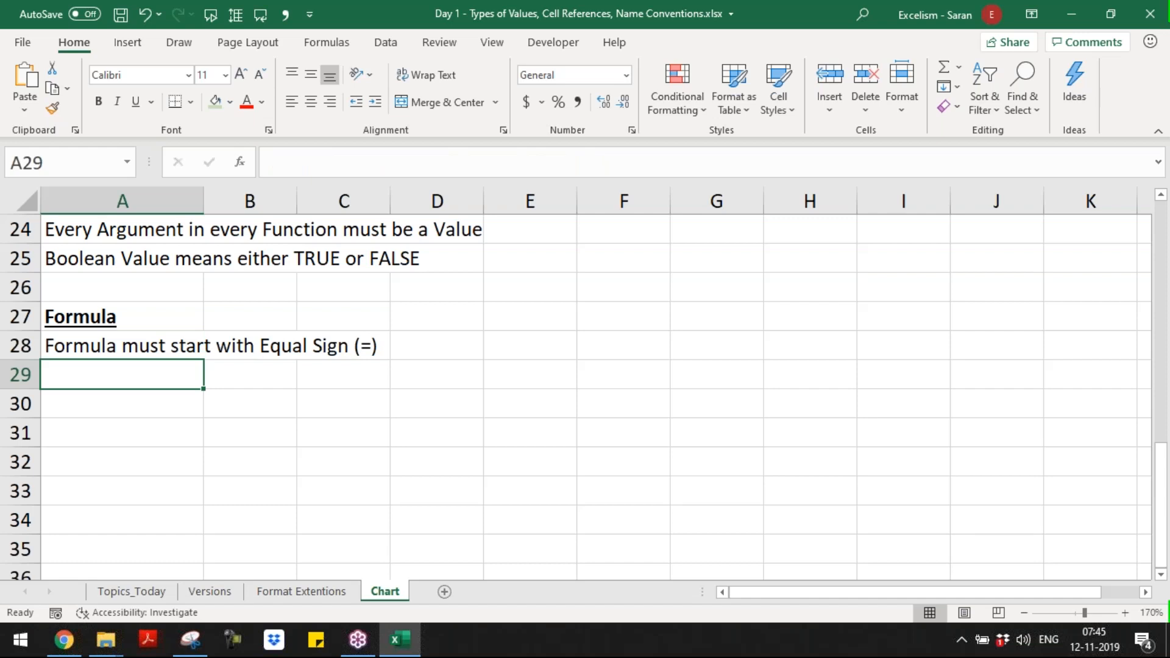
Step: Enter the example formula =100 in A30, leaving row 29 blank
{"action": "key", "text": "Return"}
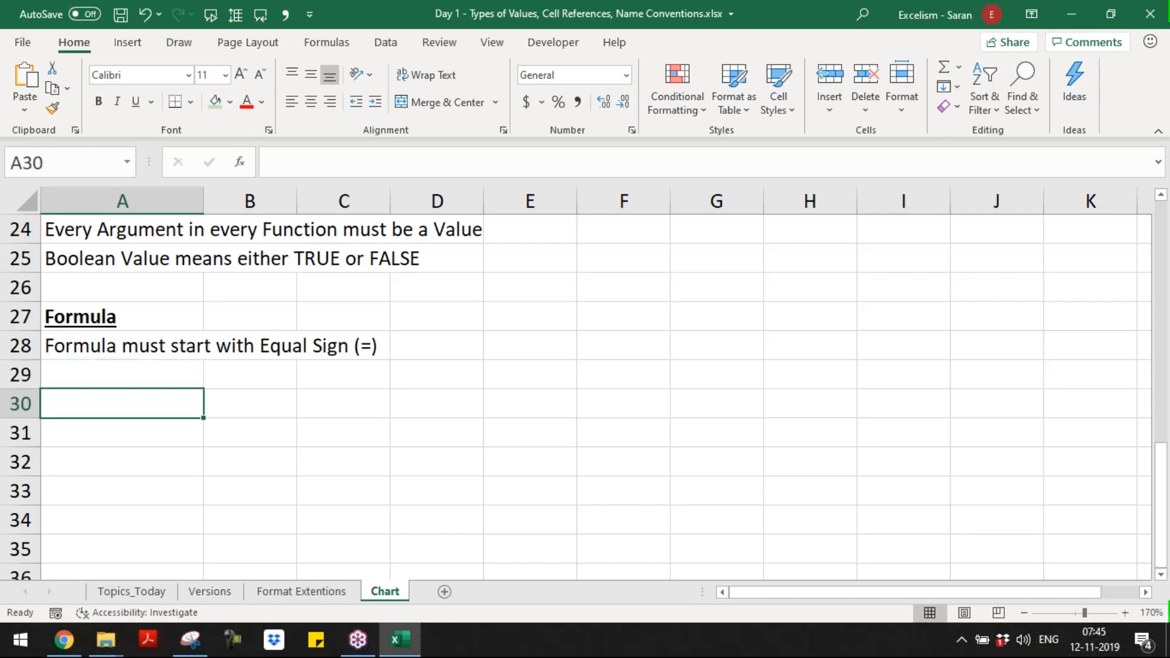
{"action": "type", "text": "=100"}
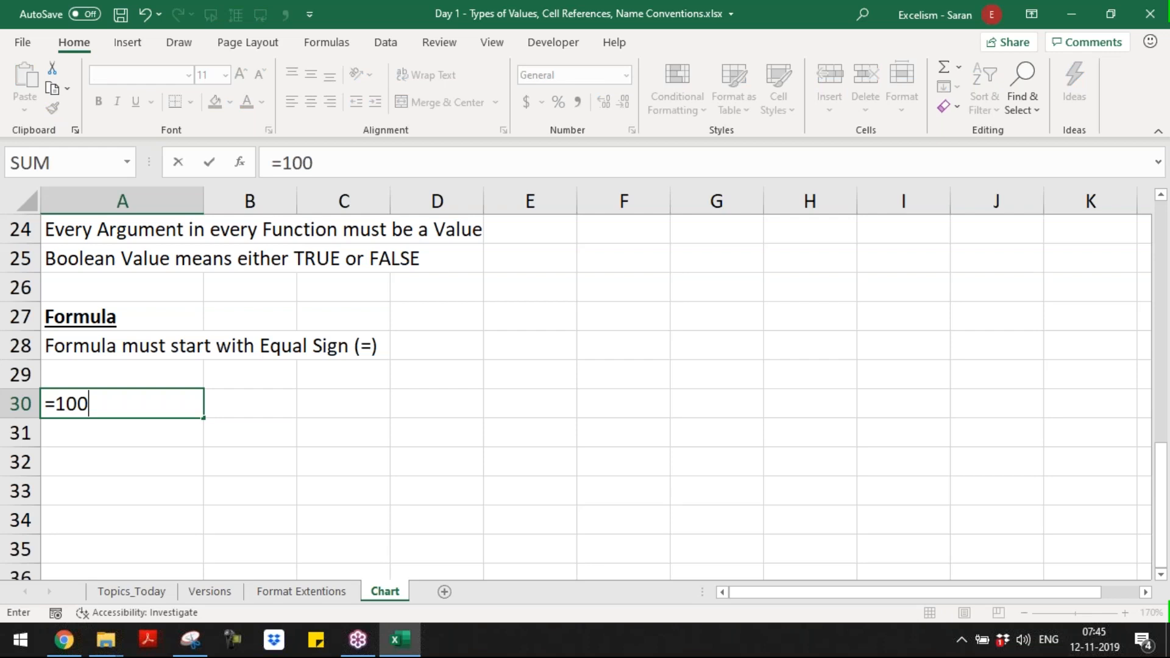
{"action": "key", "text": "Return"}
Step: Display the formula of A30 as text in B30 with the FORMULATEXT function
{"action": "key", "text": "Up"}
{"action": "key", "text": "Right"}
{"action": "type", "text": "="}
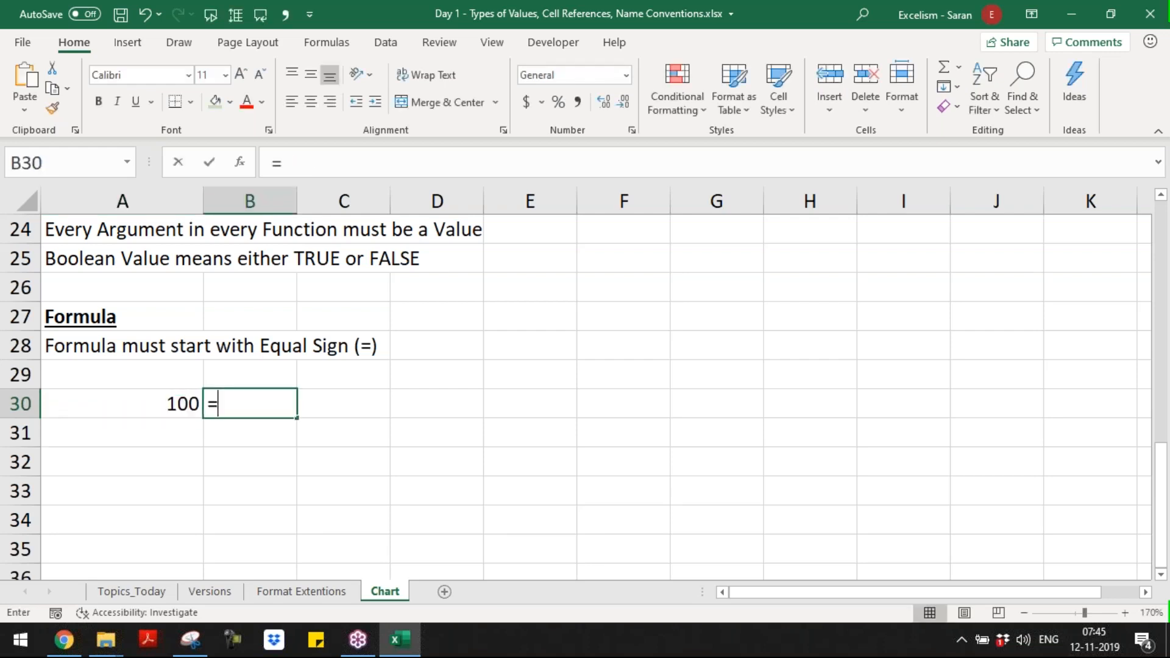
{"action": "type", "text": "formulATEXT("}
{"action": "key", "text": "Left"}
{"action": "key", "text": "Return"}
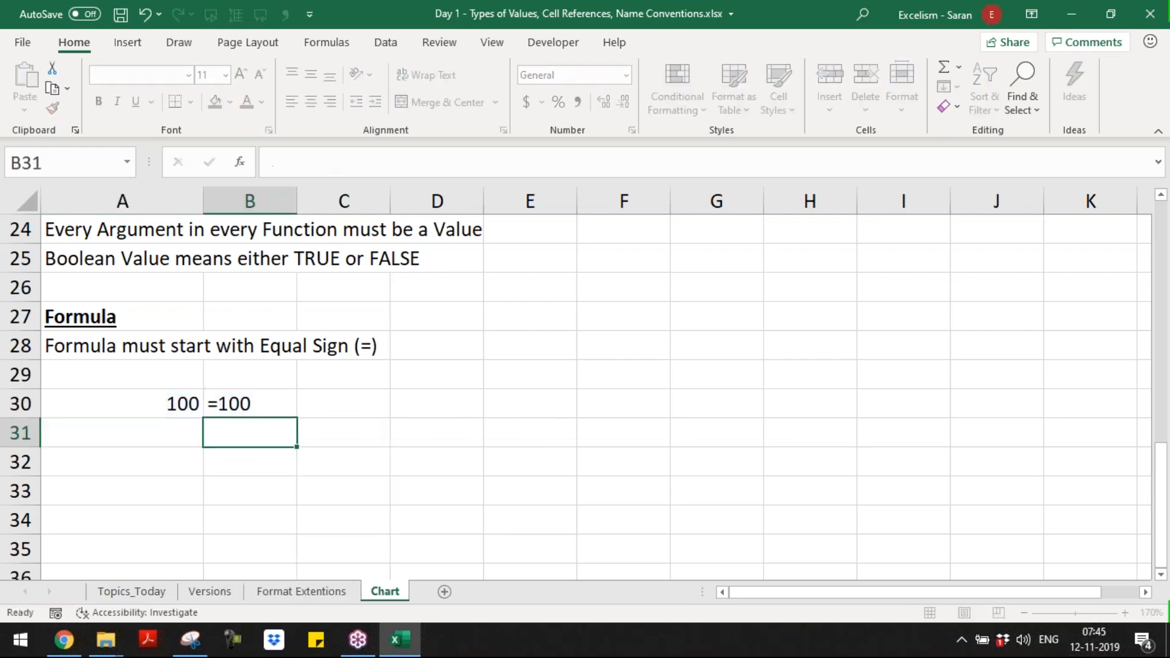
{"action": "key", "text": "Up"}
{"action": "key", "text": "Right"}
{"action": "type", "text": "This"}
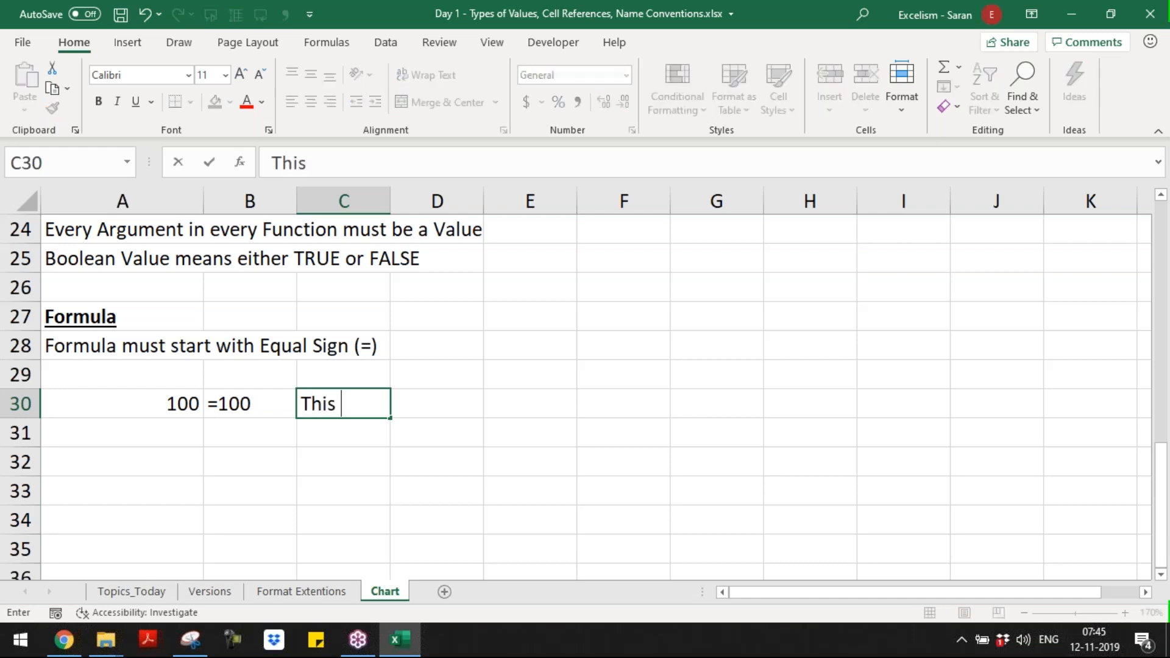
{"action": "type", "text": "Constant"}
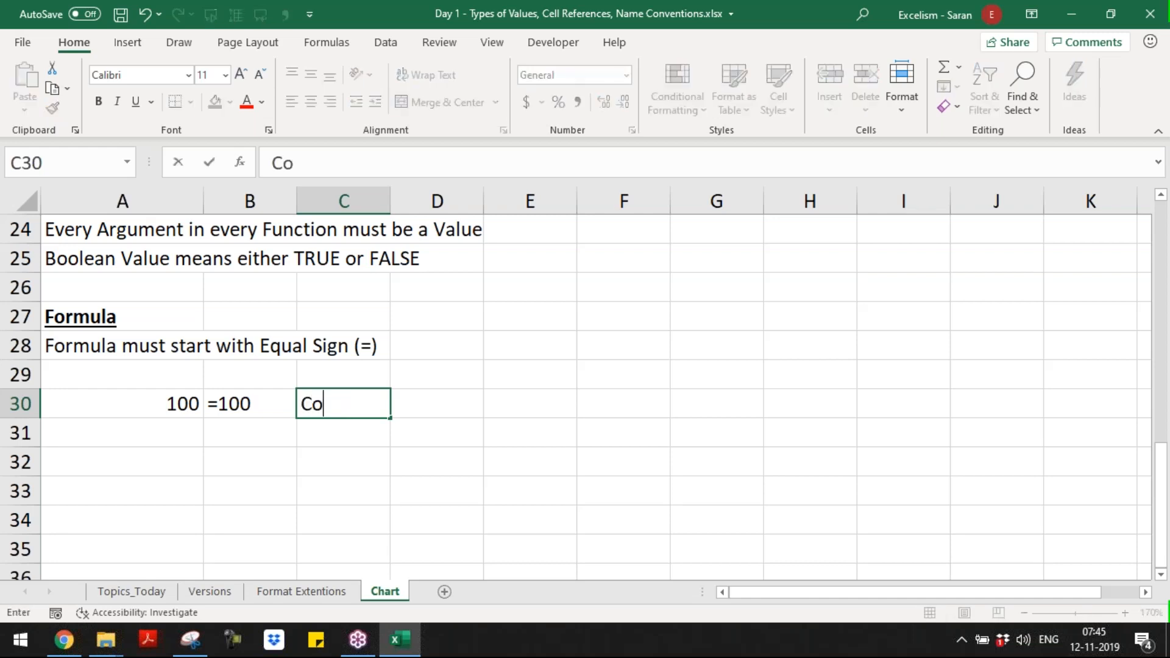
{"action": "key", "text": "Escape"}
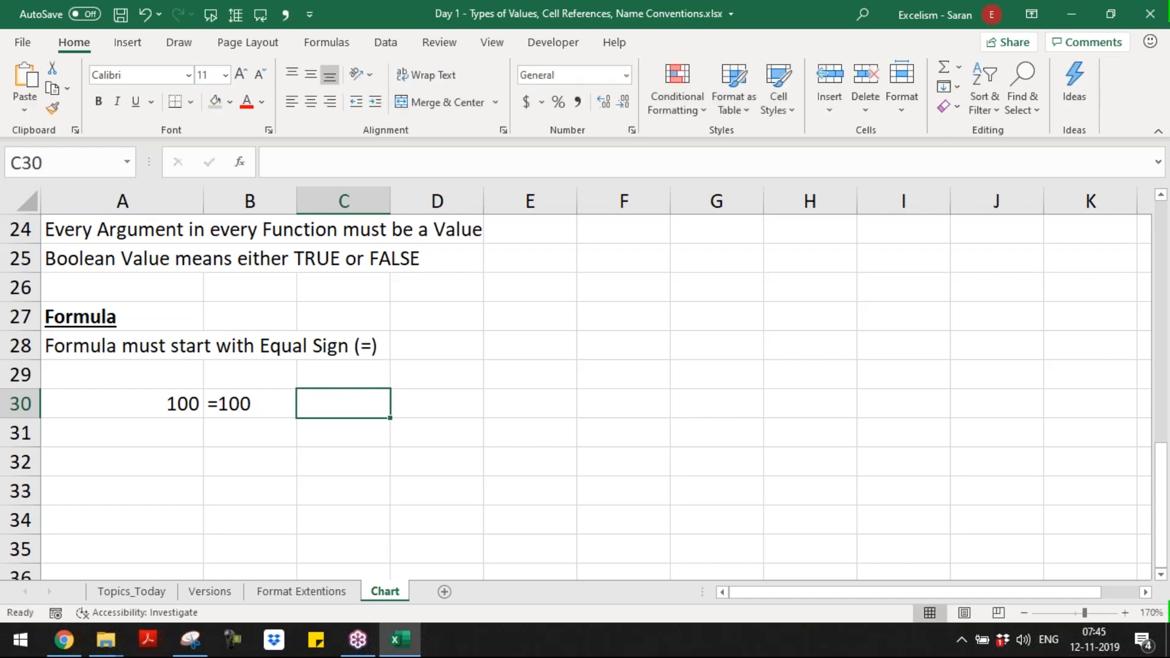
Step: Enter the remark "Number in a Formula will not change" in C30, beside the =100 example
{"action": "key", "text": "Left"}
{"action": "key", "text": "Left"}
{"action": "key", "text": "Right"}
{"action": "key", "text": "Right"}
{"action": "type", "text": "Number in "}
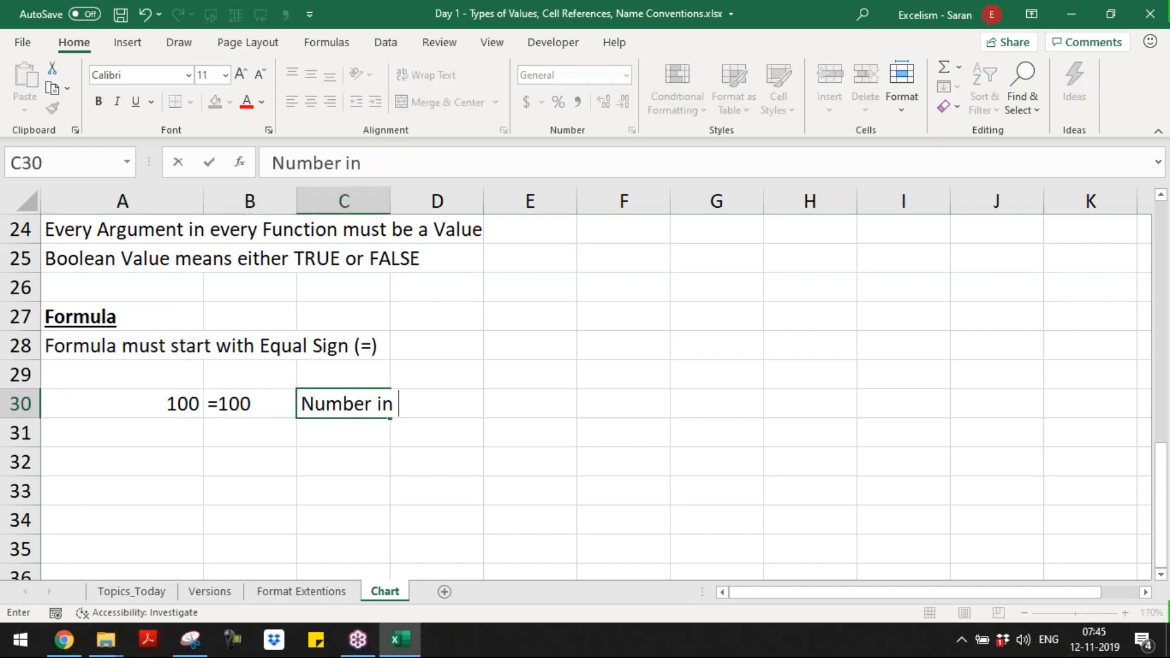
{"action": "type", "text": "a Formula"}
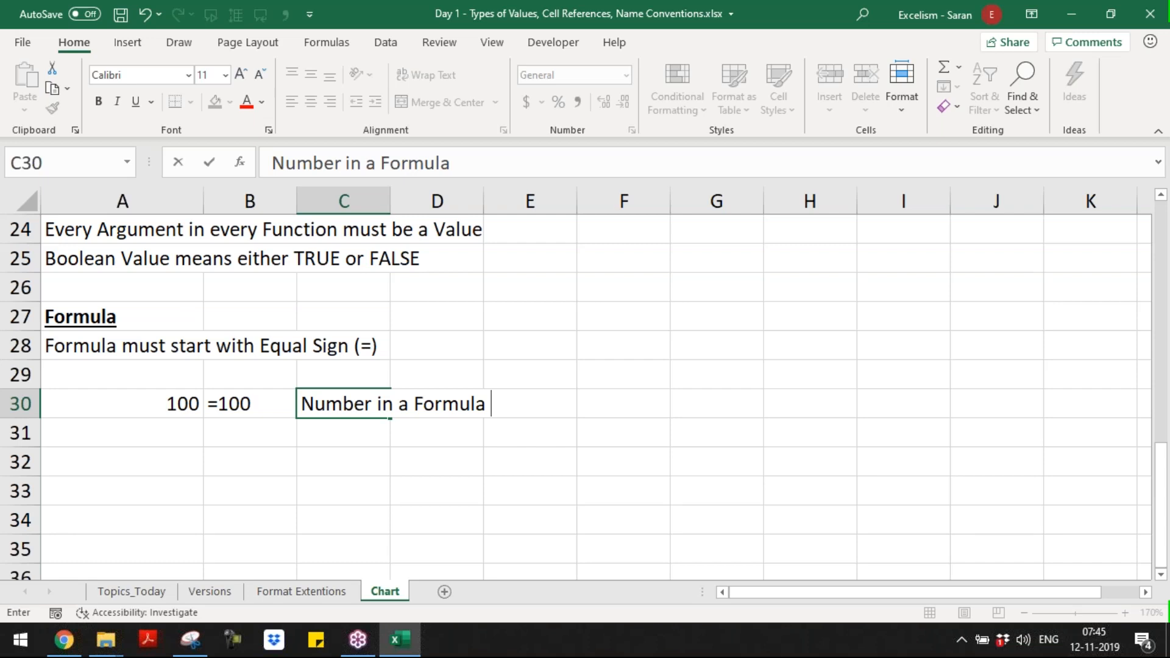
{"action": "type", "text": "will not cha"}
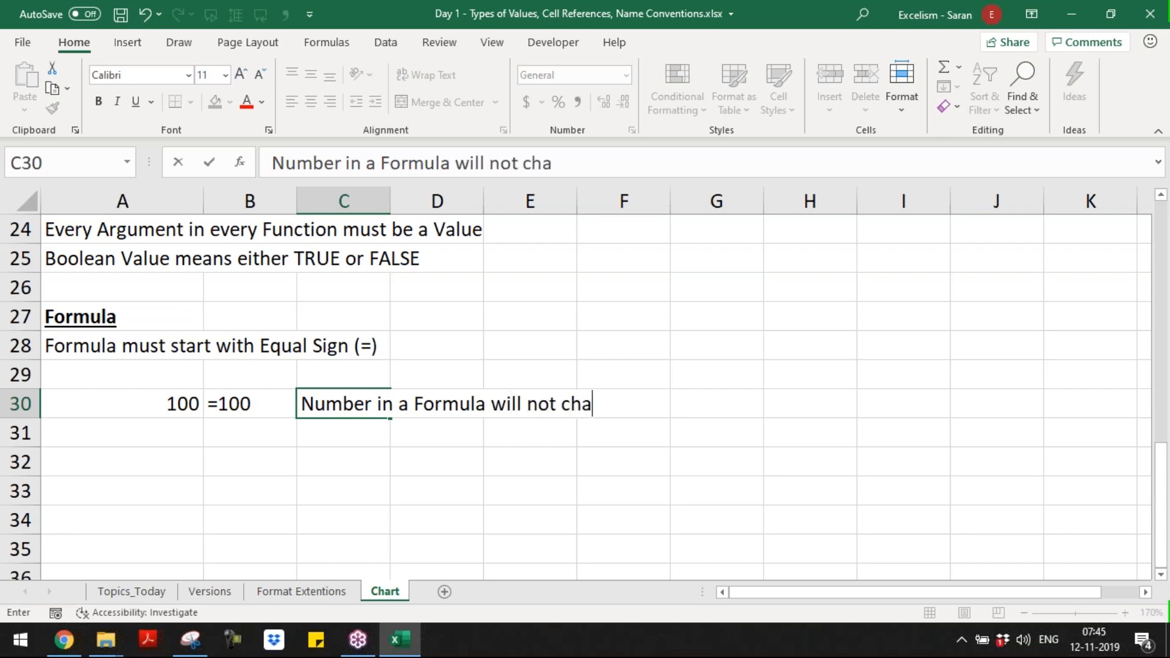
{"action": "type", "text": "ng"}
{"action": "key", "text": "BackSpace"}
{"action": "type", "text": "nge"}
{"action": "key", "text": "Return"}
{"action": "key", "text": "Up"}
{"action": "key", "text": "Left"}
{"action": "key", "text": "Left"}
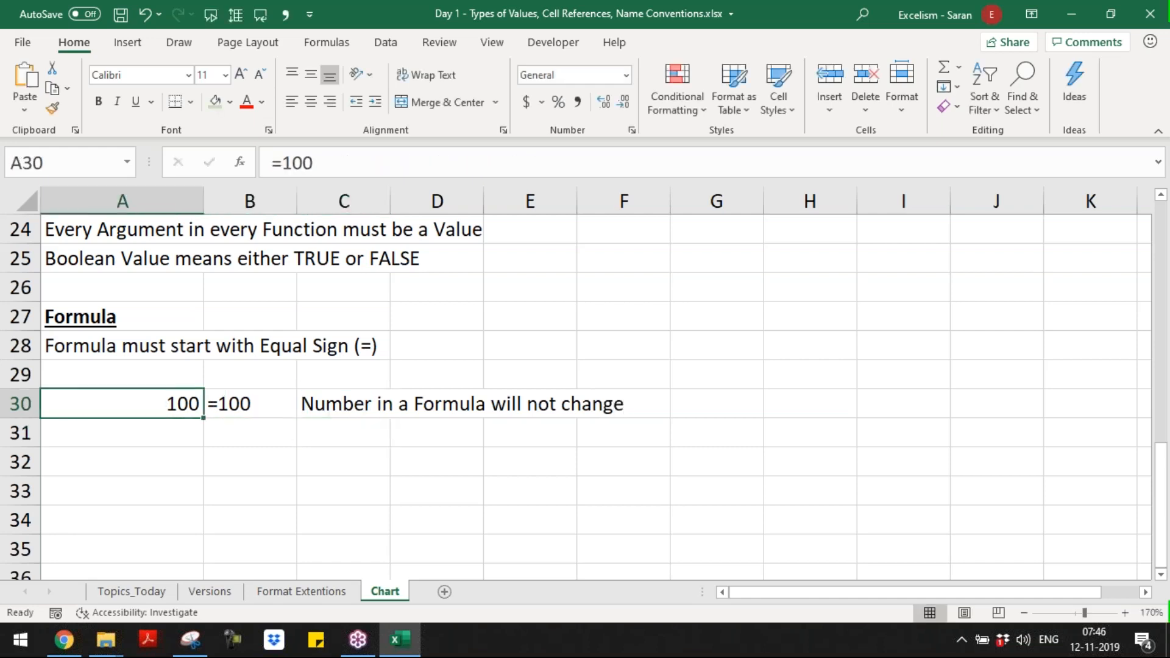
Step: Replace the remark in C30 with "Numbers can be used directly in the Formula"
{"action": "key", "text": "Right"}
{"action": "key", "text": "Right"}
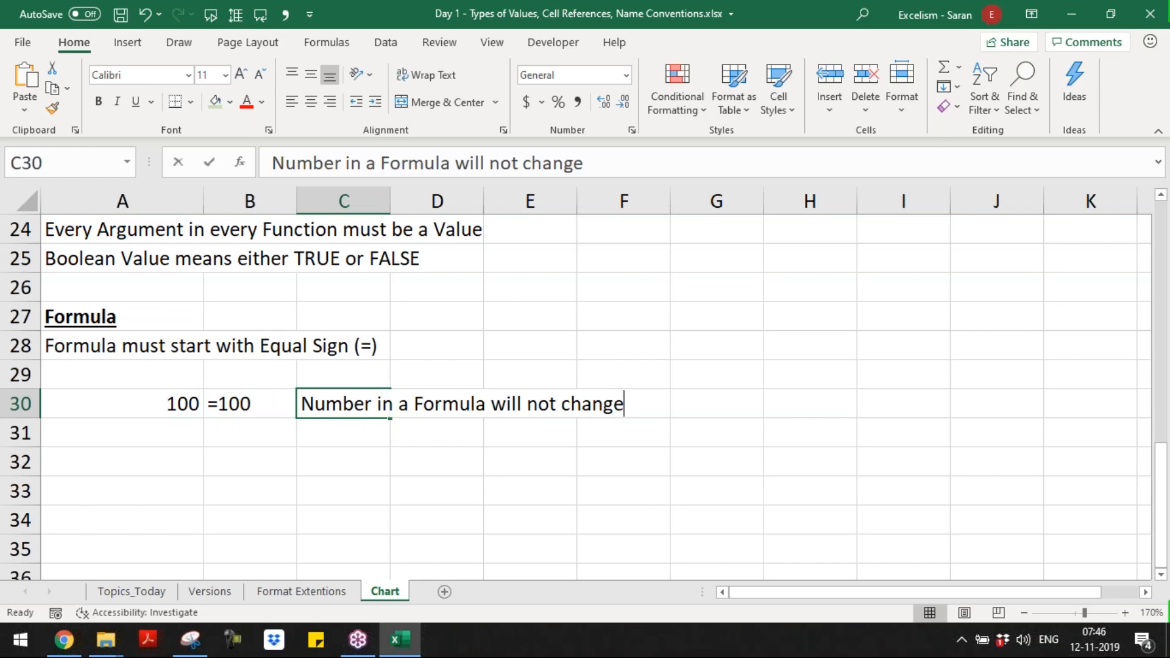
{"action": "type", "text": "Numbers can "}
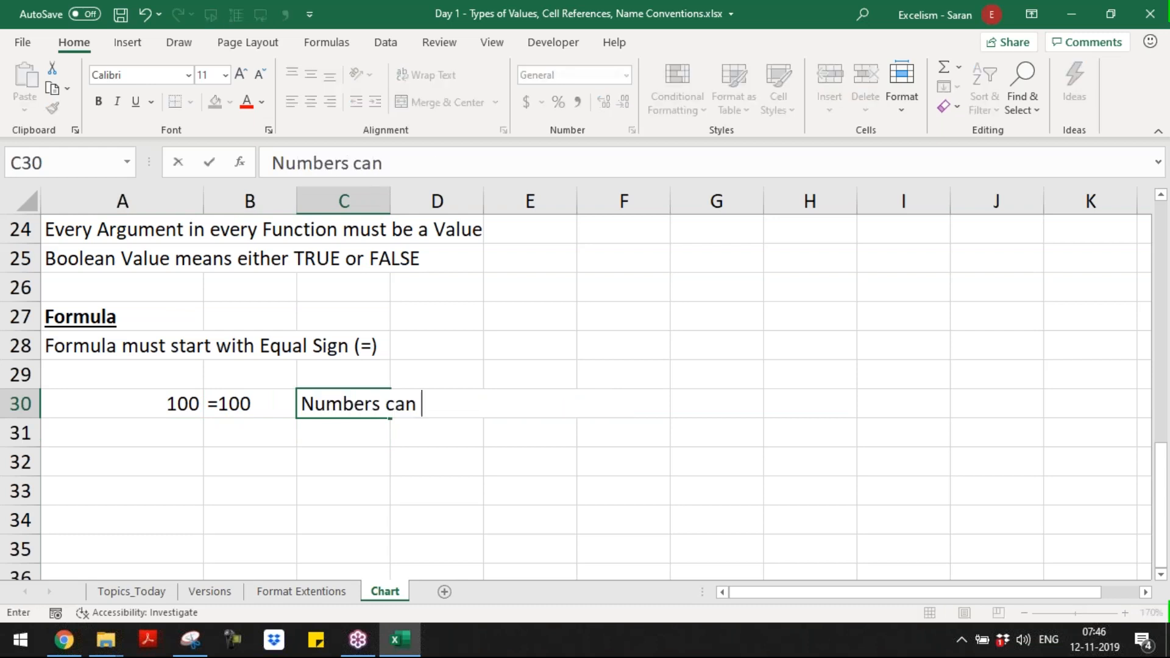
{"action": "type", "text": "be used di"}
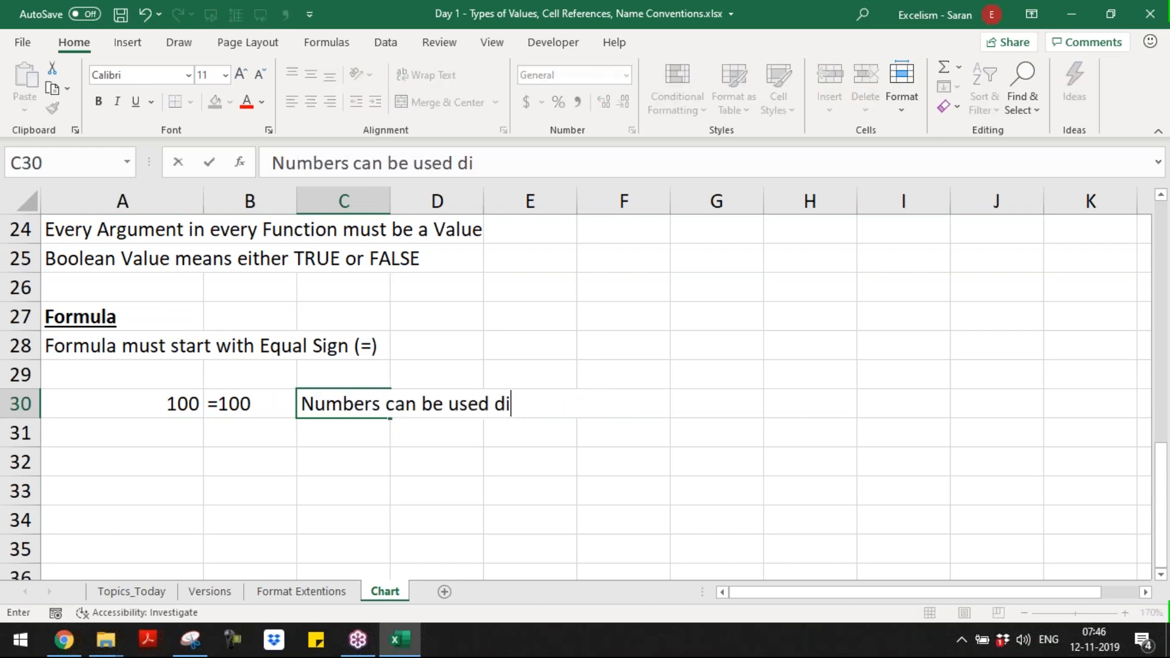
{"action": "type", "text": "rectly in the Formula"}
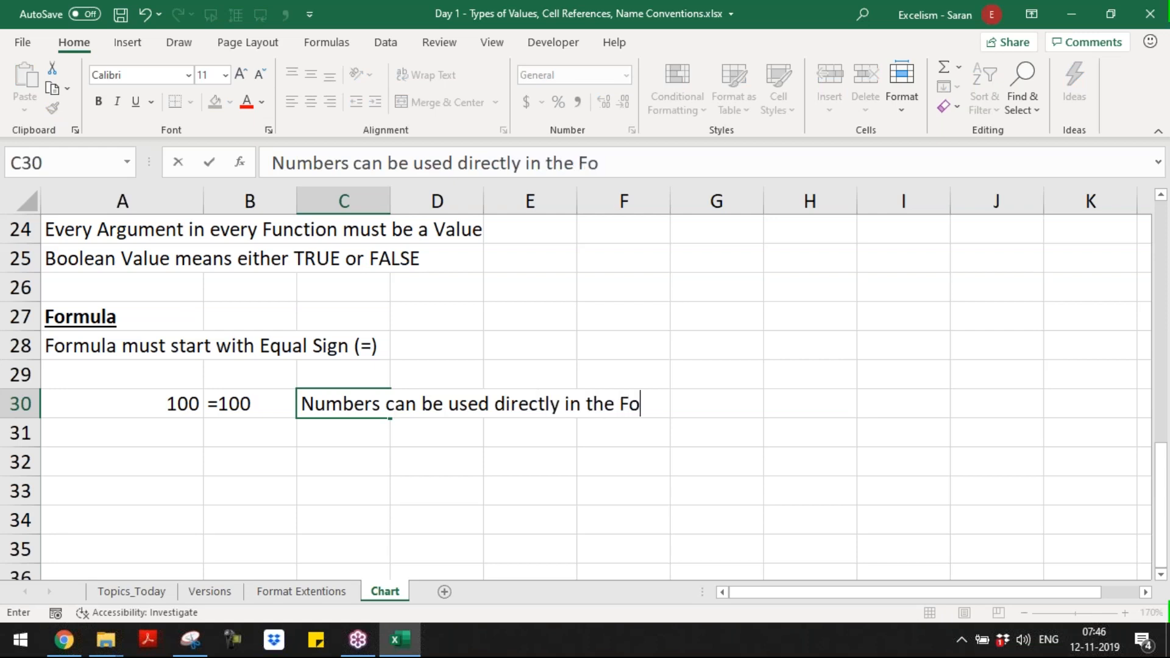
{"action": "key", "text": "ctrl+Return"}
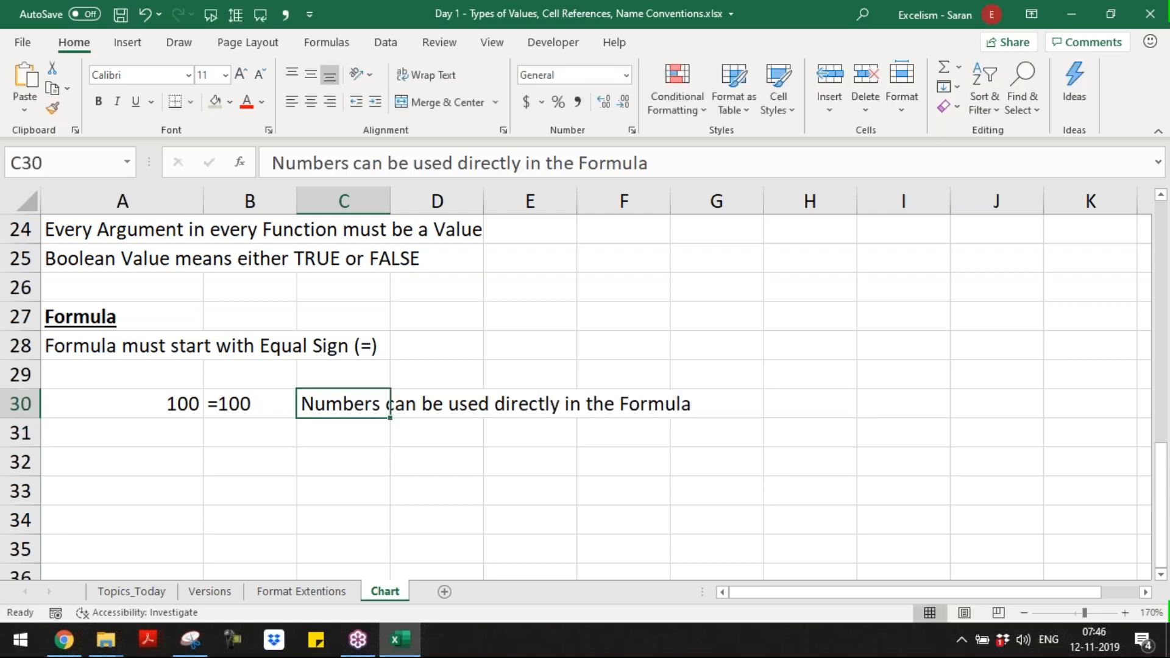
{"action": "key", "text": "Left"}
{"action": "key", "text": "Left"}
{"action": "key", "text": "Right"}
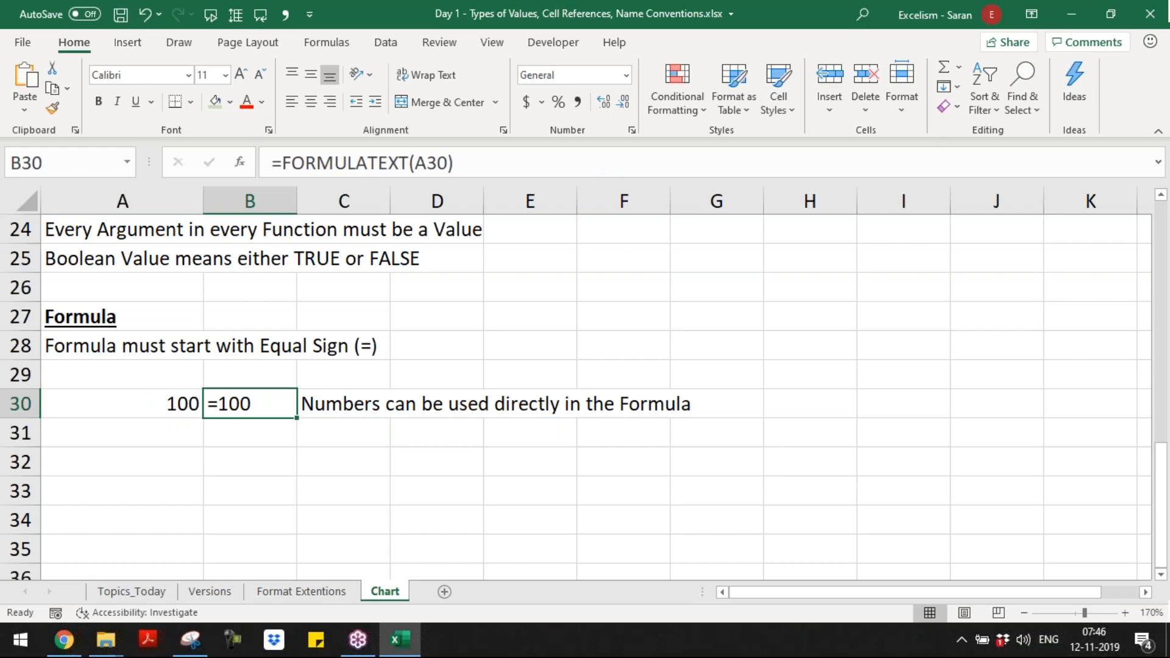
{"action": "key", "text": "ctrl+c"}
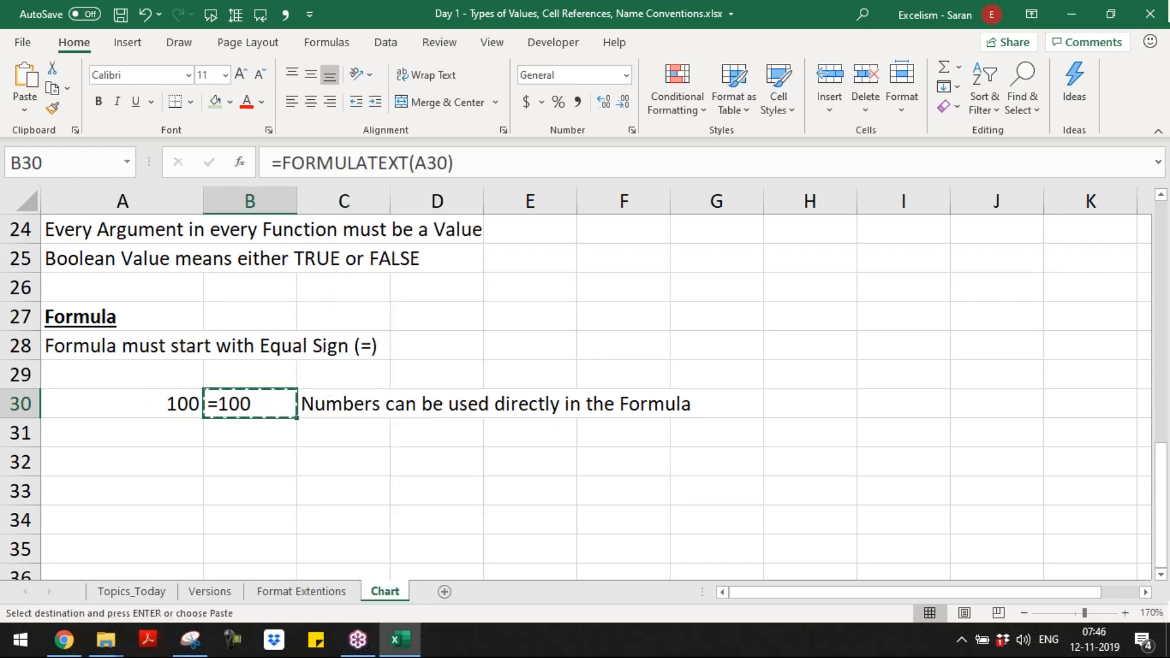
{"action": "key", "text": "Escape"}
Step: Enter a second example formula, =500, in A31
{"action": "key", "text": "Down"}
{"action": "key", "text": "Left"}
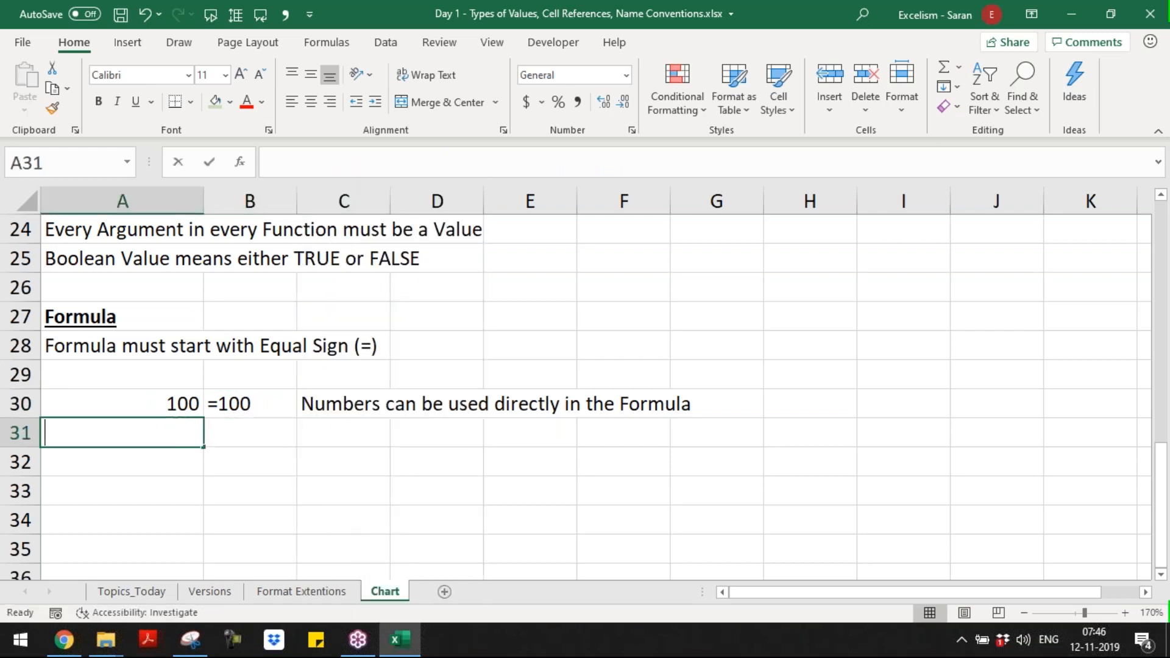
{"action": "type", "text": "=500"}
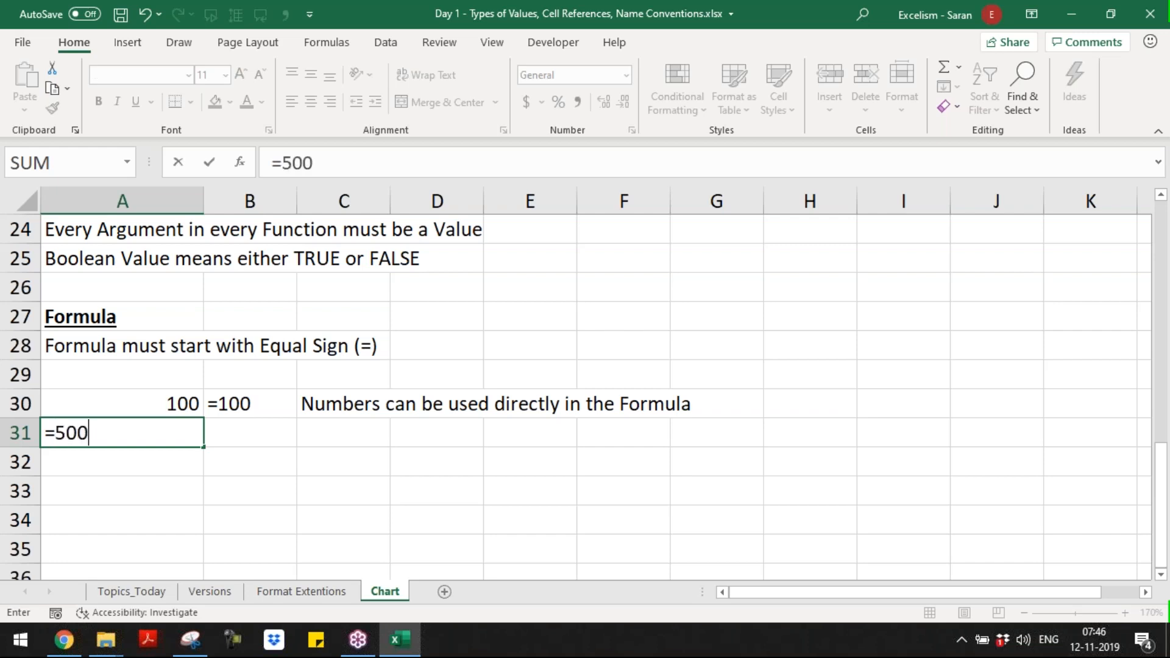
{"action": "key", "text": "Right"}
Step: Copy the FORMULATEXT formula from B30 into B31 to show the formula of A31 as text
{"action": "type", "text": "1"}
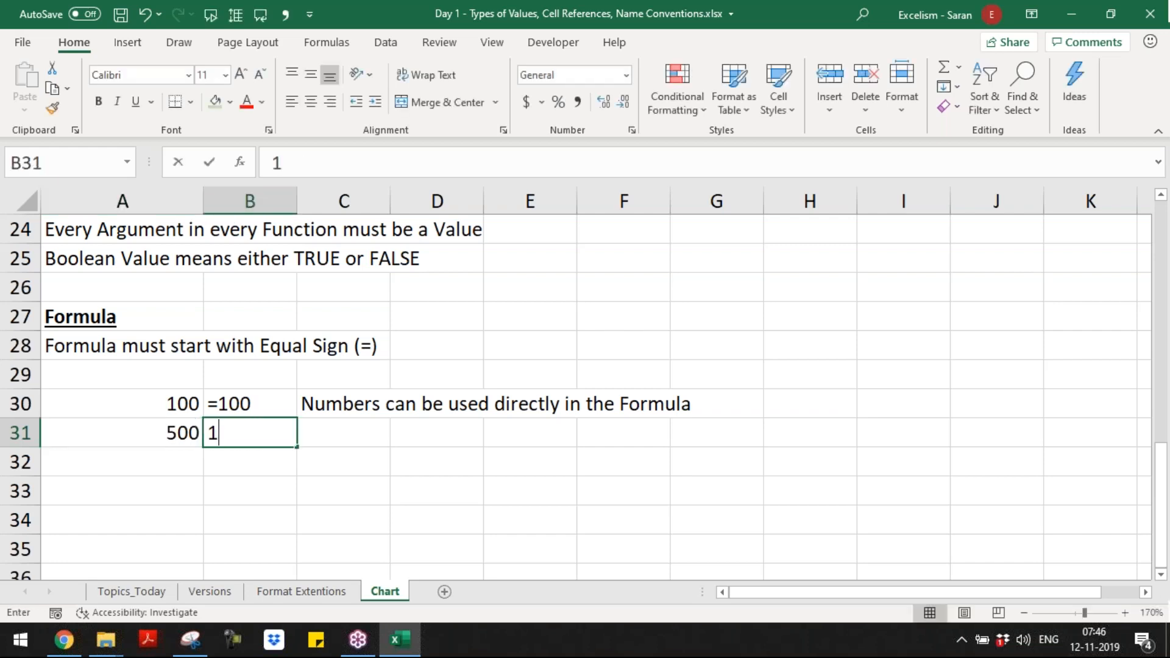
{"action": "key", "text": "Escape"}
{"action": "key", "text": "Up"}
{"action": "key", "text": "ctrl+c"}
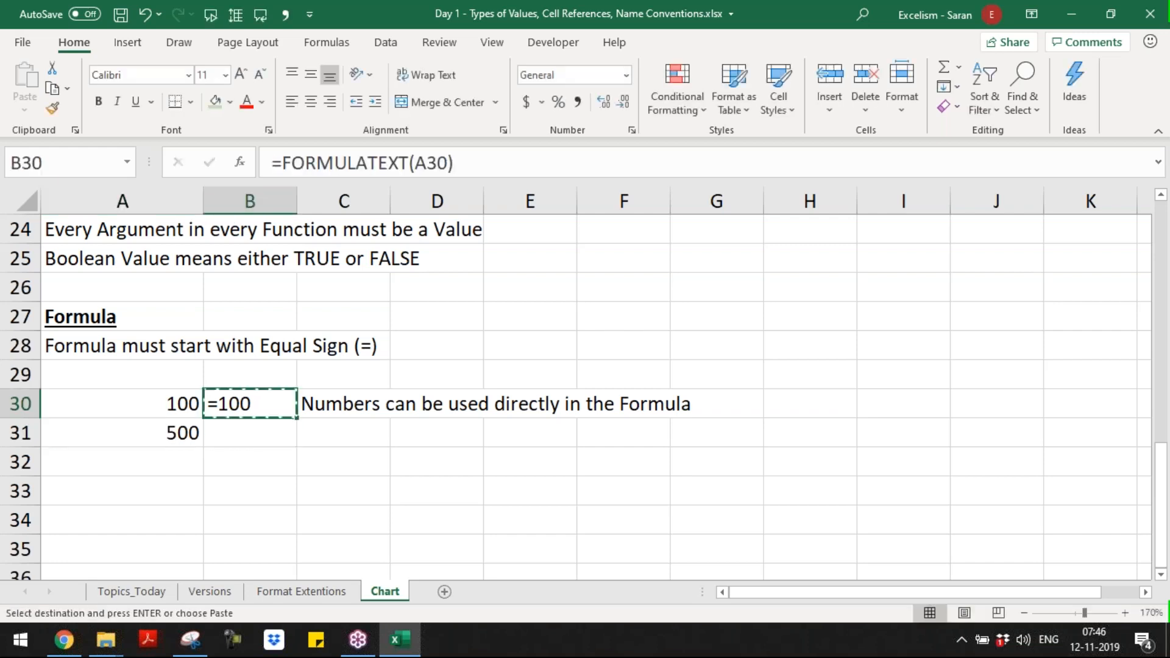
{"action": "key", "text": "Down"}
{"action": "key", "text": "Return"}
Step: Enter the remark "As above" in C31 for the =500 example
{"action": "key", "text": "Right"}
{"action": "type", "text": "As abov"}
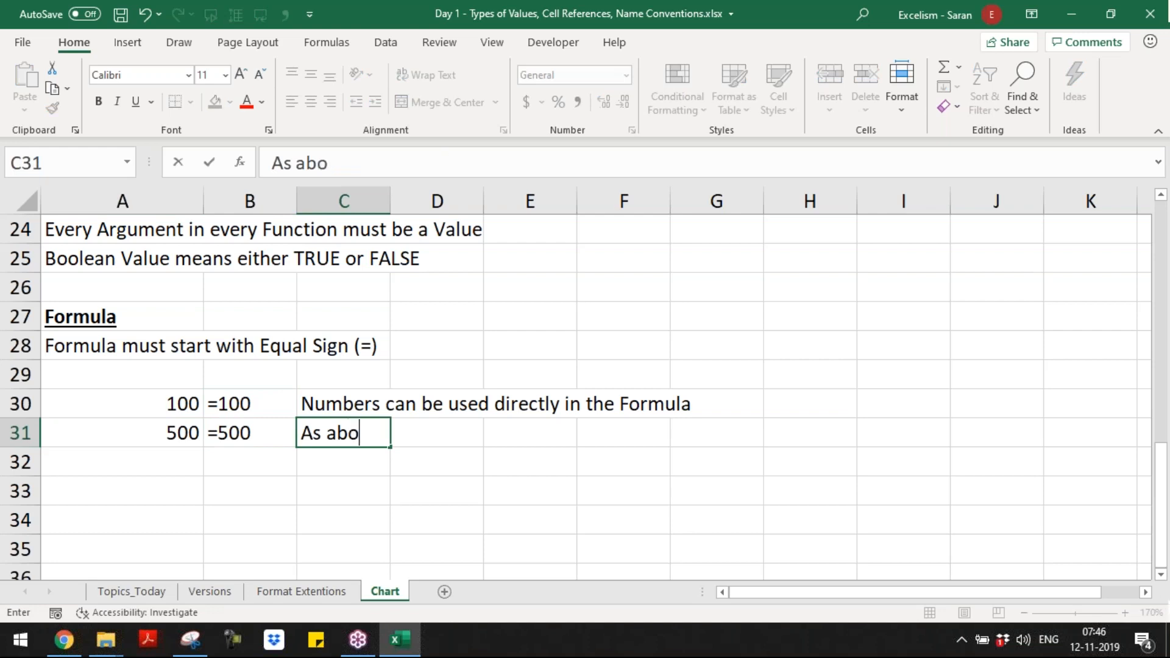
{"action": "key", "text": "Return"}
{"action": "key", "text": "Up"}
{"action": "key", "text": "F2"}
{"action": "type", "text": "e"}
{"action": "key", "text": "Return"}
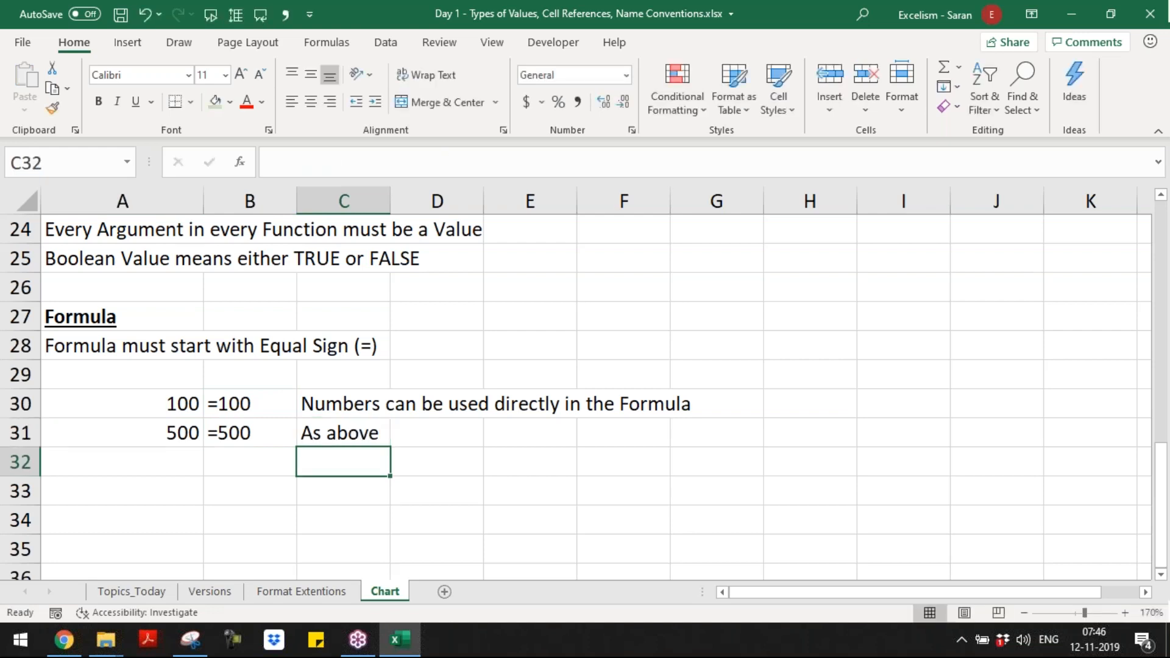
Step: Enter the unquoted text formula =Excelism in A32 as a third example
{"action": "key", "text": "Left"}
{"action": "key", "text": "Left"}
{"action": "key", "text": "Up"}
{"action": "key", "text": "Up"}
{"action": "key", "text": "Down"}
{"action": "key", "text": "Down"}
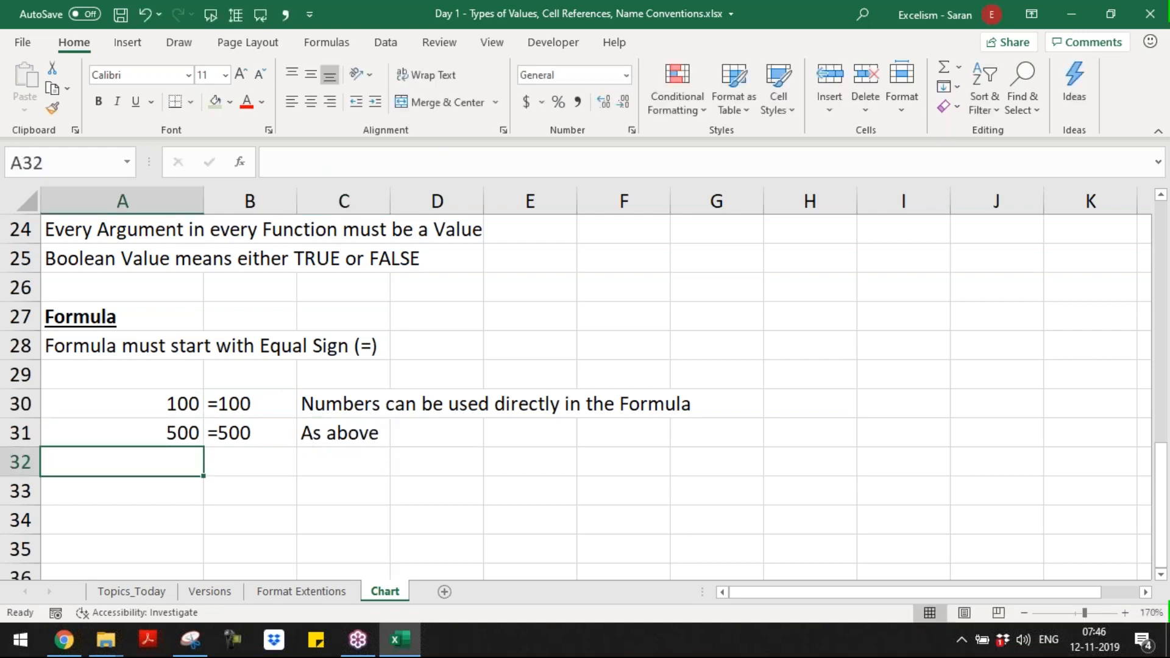
{"action": "type", "text": "="}
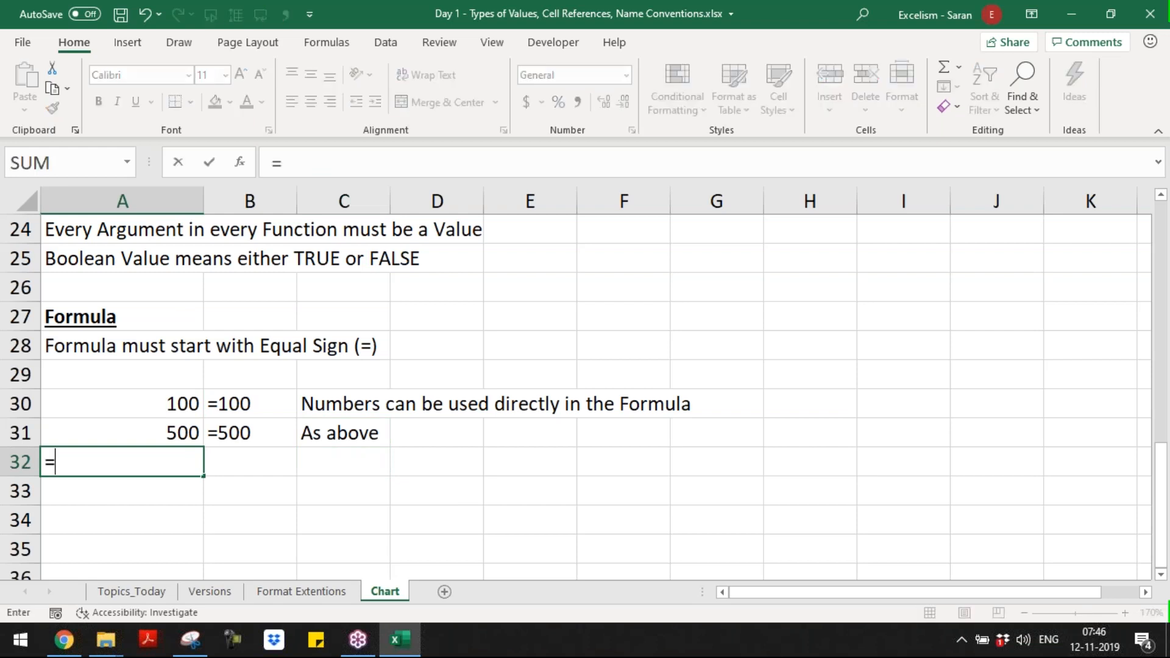
{"action": "type", "text": "Ex"}
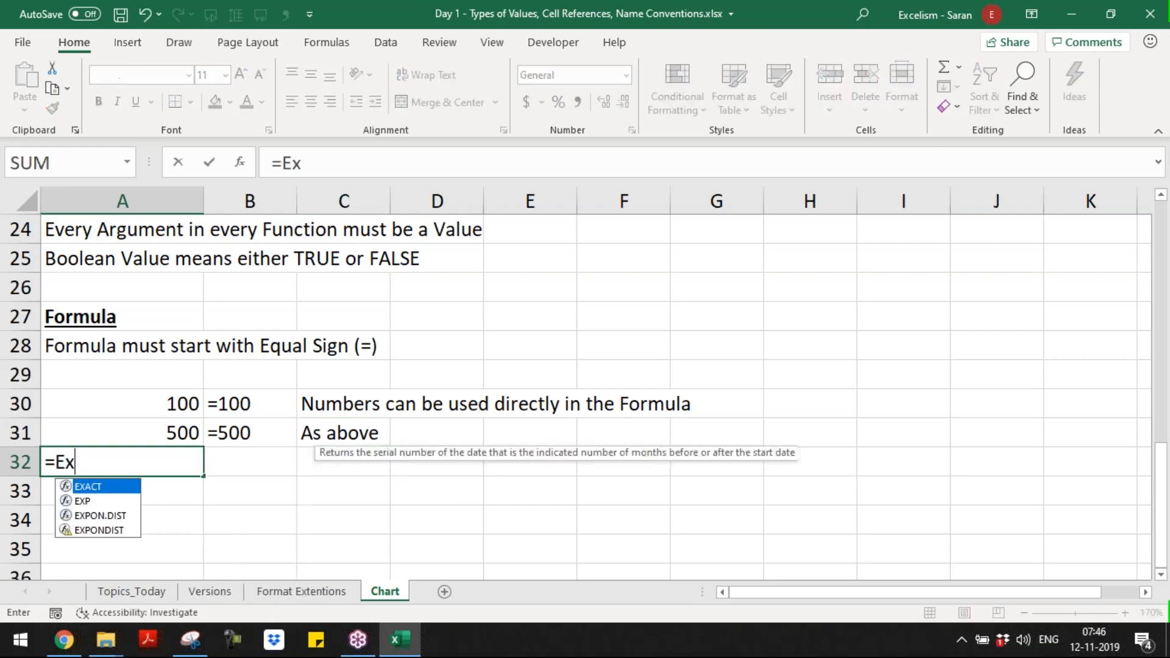
{"action": "type", "text": "celism"}
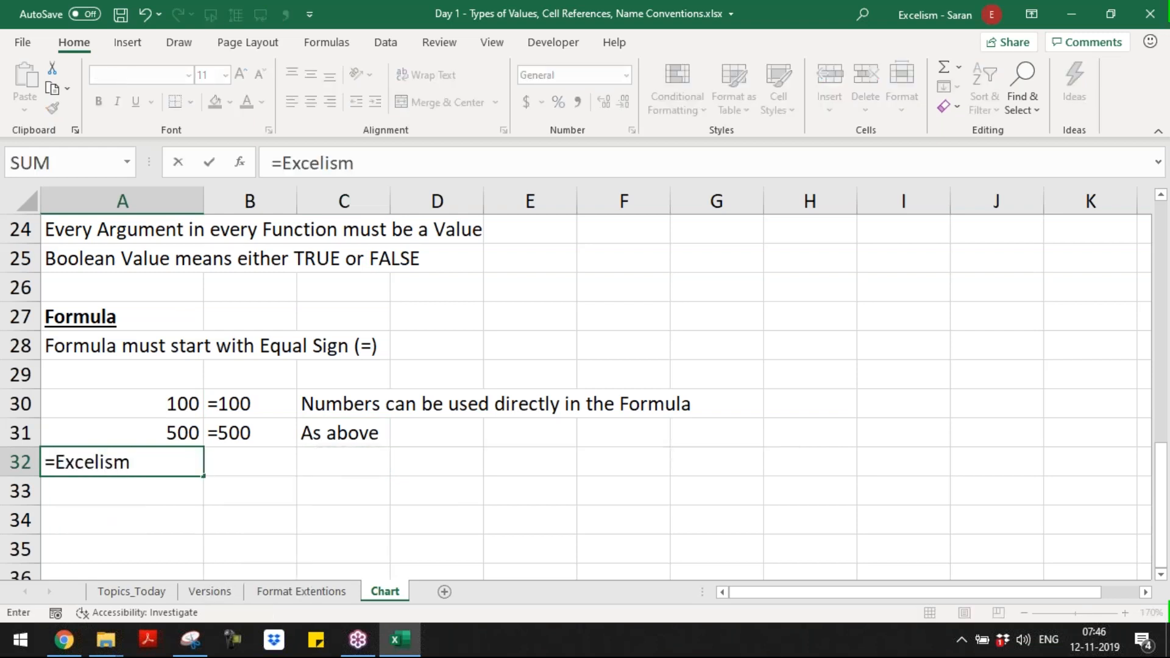
{"action": "key", "text": "Return"}
Step: Copy the FORMULATEXT formula from B31 into B32 to show the text of the =Excelism formula
{"action": "key", "text": "Up"}
{"action": "key", "text": "Up"}
{"action": "key", "text": "Right"}
{"action": "key", "text": "ctrl+c"}
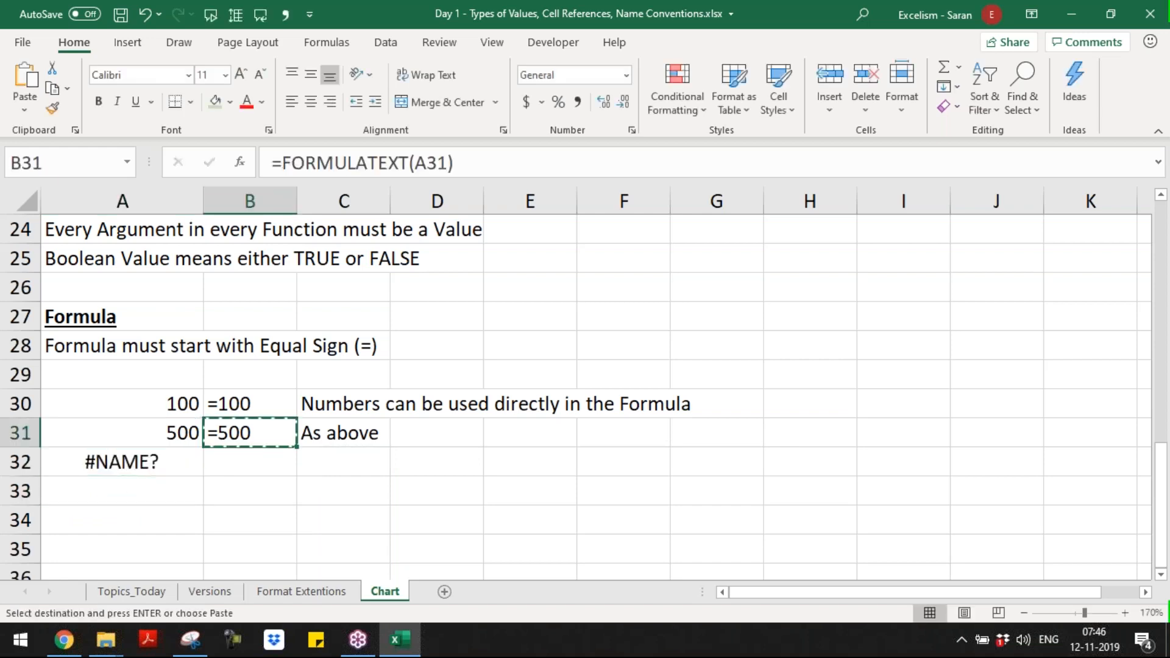
{"action": "key", "text": "Down"}
{"action": "key", "text": "Return"}
Step: Enter the remark "Text can not be entered directly in the Formula" in C32
{"action": "key", "text": "Right"}
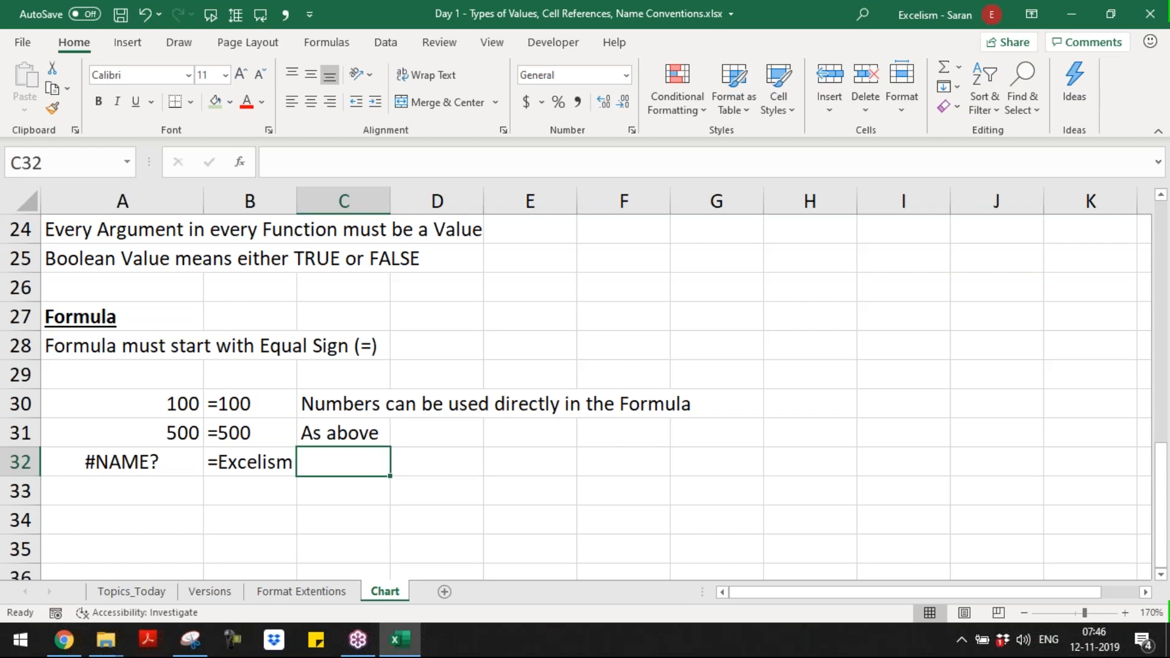
{"action": "type", "text": "Text ca"}
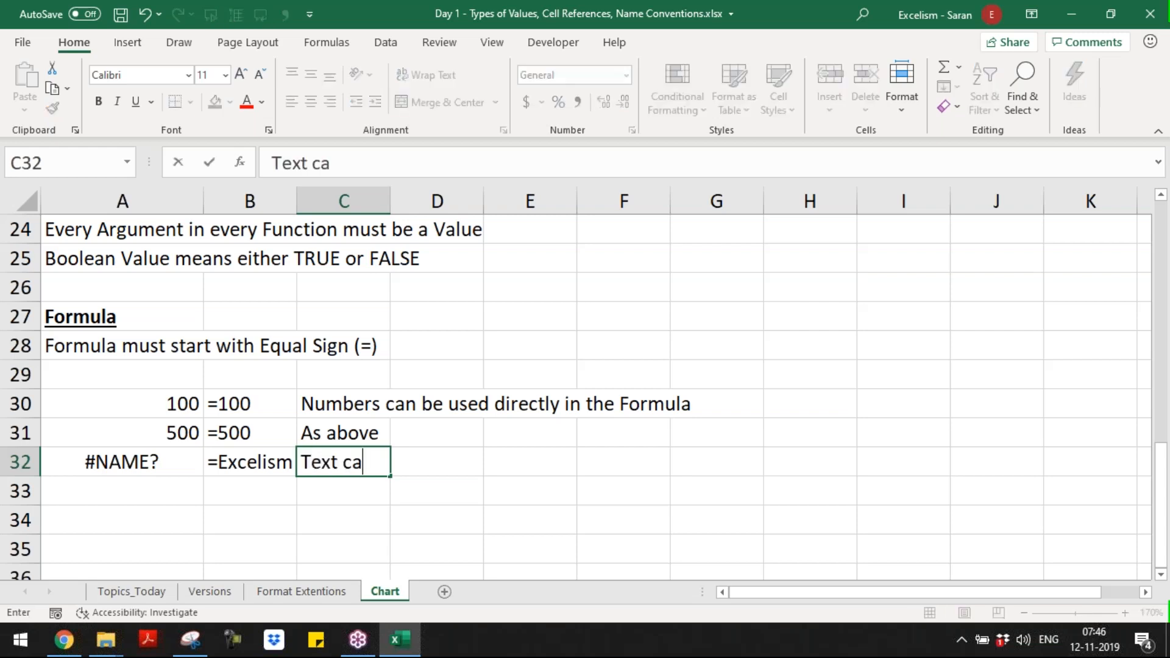
{"action": "type", "text": "n not be entered be"}
{"action": "key", "text": "BackSpace"}
{"action": "key", "text": "BackSpace"}
{"action": "type", "text": "directl"}
{"action": "type", "text": "y in the Formu"}
{"action": "type", "text": ";a"}
{"action": "key", "text": "BackSpace"}
{"action": "key", "text": "BackSpace"}
{"action": "type", "text": "la"}
{"action": "key", "text": "Return"}
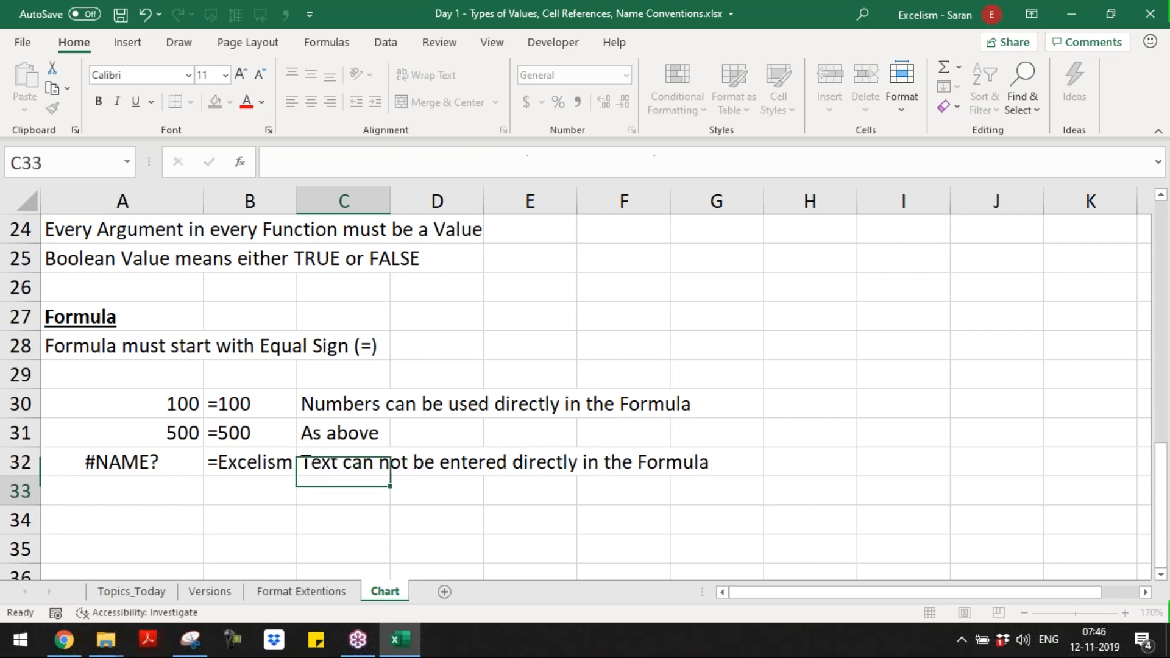
Step: Insert one extra blank row at row 30, directly above the =100 example, for column headings
{"action": "left_click", "coordinate": [386, 406]}
{"action": "key", "text": "shift+space"}
{"action": "key", "text": "ctrl+shift+plus"}
{"action": "key", "text": "ctrl+shift+plus"}
{"action": "key", "text": "Left"}
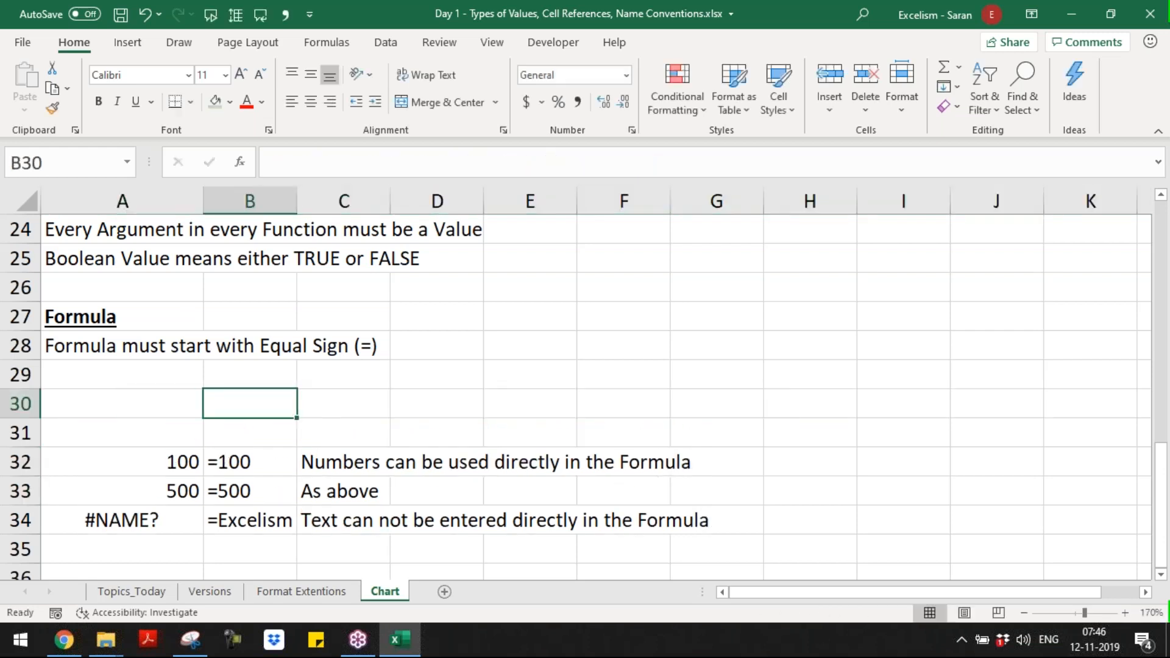
{"action": "key", "text": "Left"}
{"action": "key", "text": "shift+space"}
{"action": "key", "text": "ctrl+minus"}
Step: Enter the column headings "Result", "Formula" and "Rule/Remarks" in A30:C30
{"action": "type", "text": "Result"}
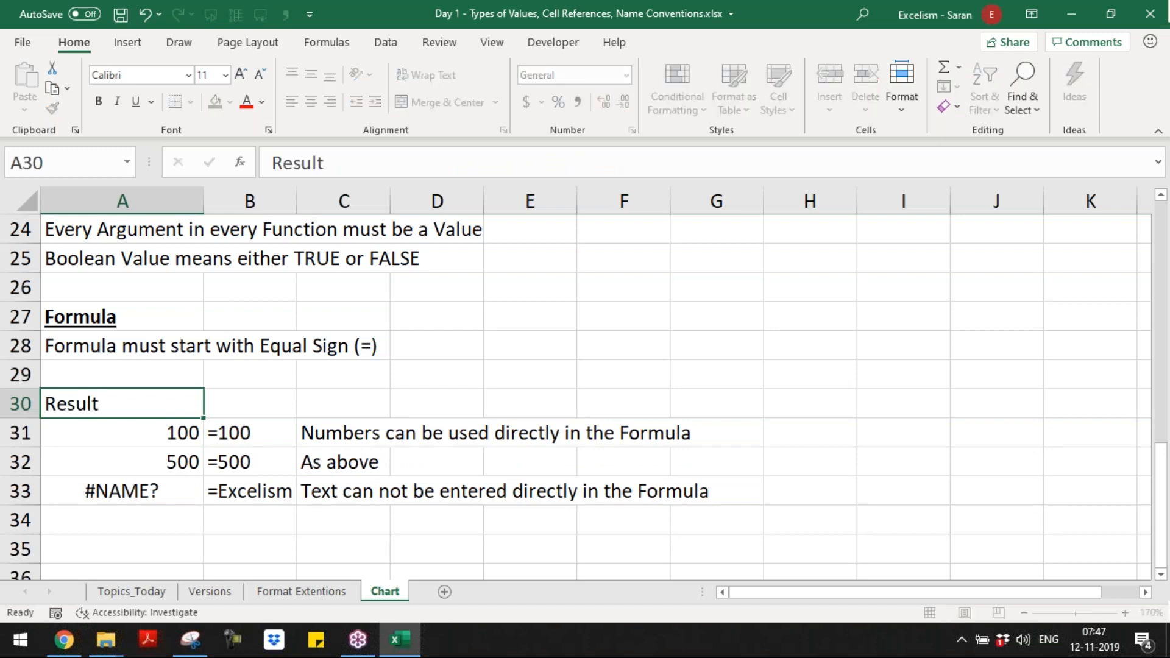
{"action": "key", "text": "Tab"}
{"action": "type", "text": "Formulas"}
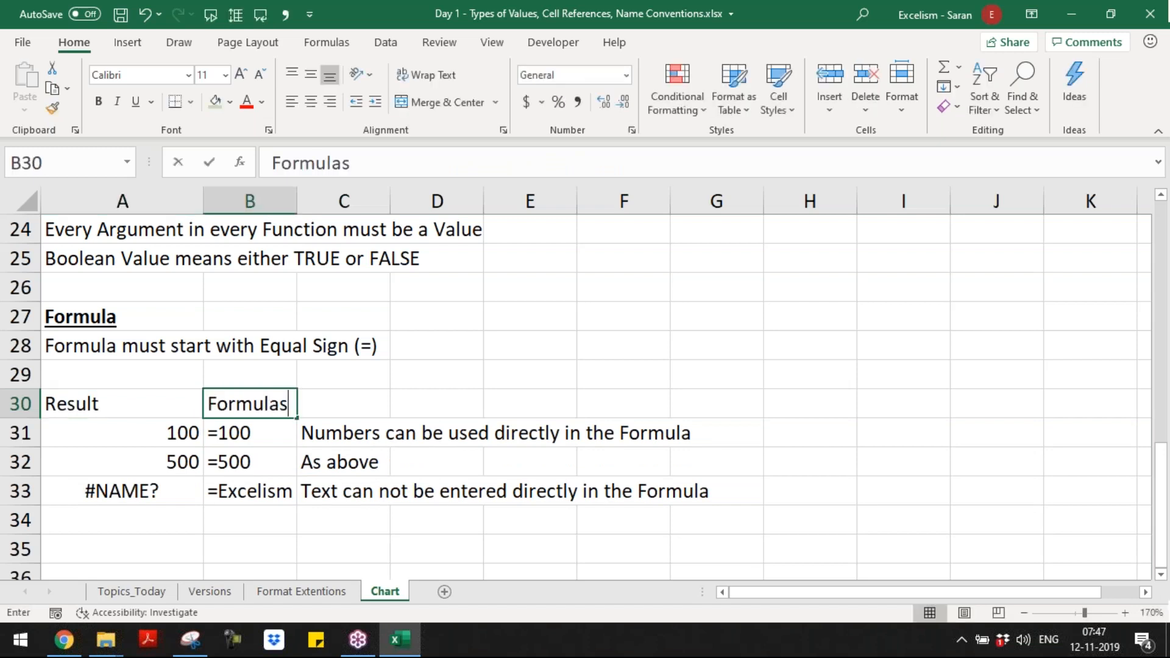
{"action": "key", "text": "BackSpace"}
{"action": "key", "text": "Tab"}
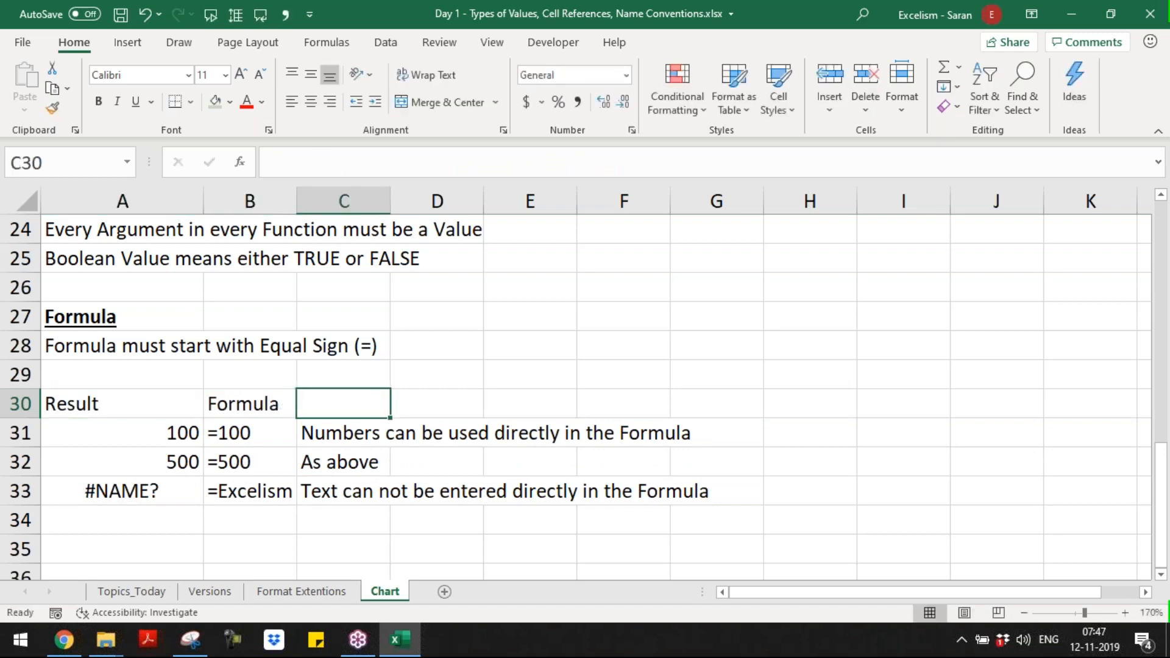
{"action": "type", "text": "Rule/Remarks"}
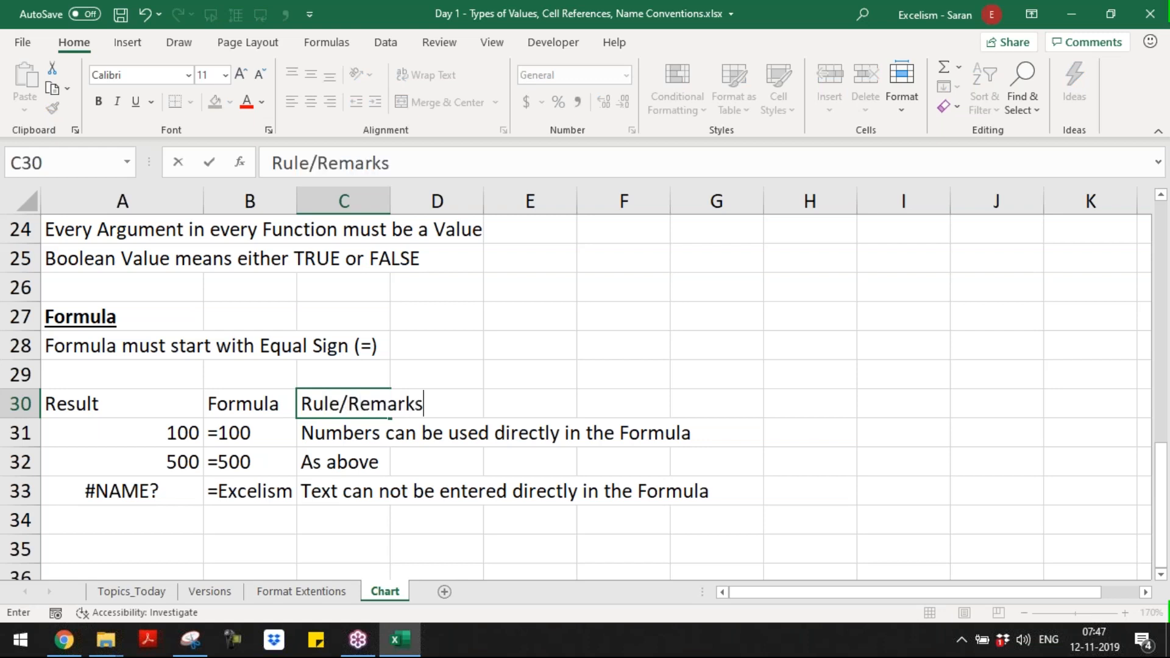
{"action": "key", "text": "Return"}
Step: Format the headings in A30:C30 bold and italic, and return to the =Excelism example in A33
{"action": "left_click_drag", "start_coordinate": [91, 403], "coordinate": [365, 404]}
{"action": "key", "text": "ctrl+b"}
{"action": "key", "text": "ctrl+i"}
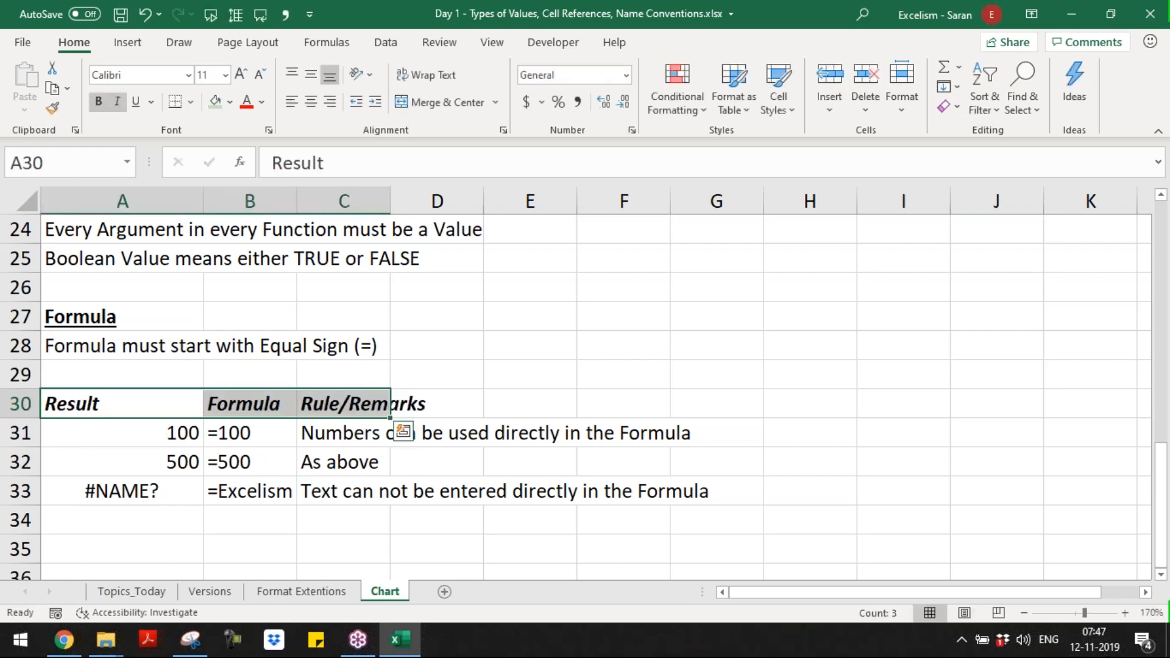
{"action": "key", "text": "Down"}
{"action": "key", "text": "Down"}
{"action": "key", "text": "Down"}
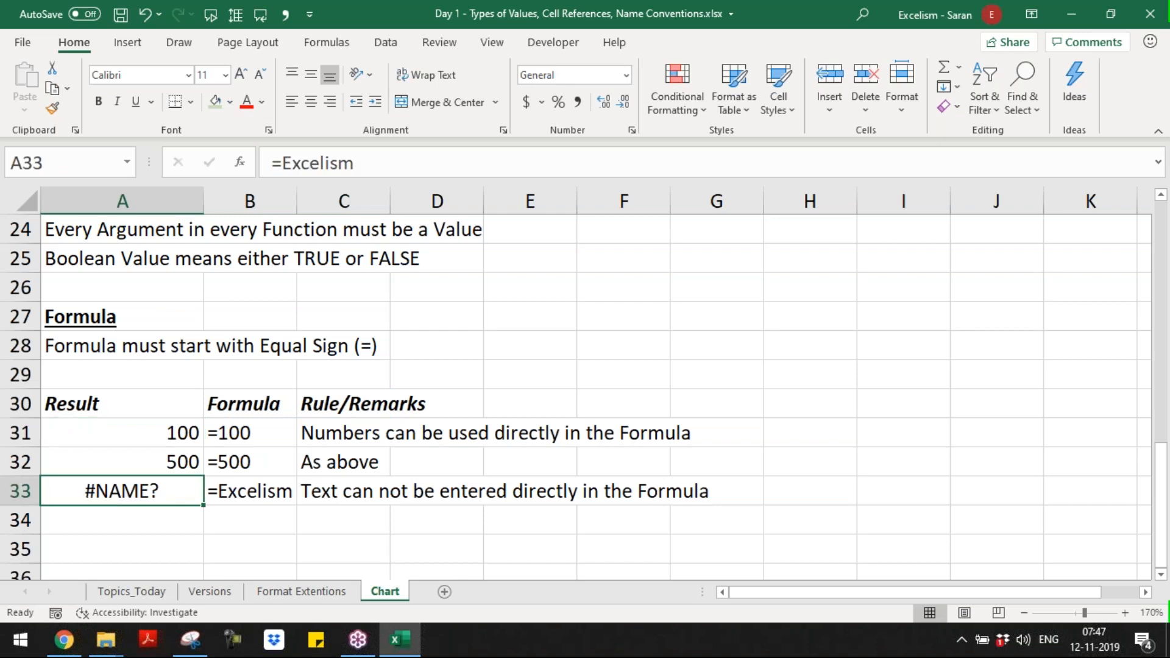
Step: Review the formula example rows beneath the Result, Formula and Rule/Remarks headings in rows 30 to 33
{"action": "key", "text": "ctrl+Down"}
{"action": "key", "text": "ctrl+Up"}
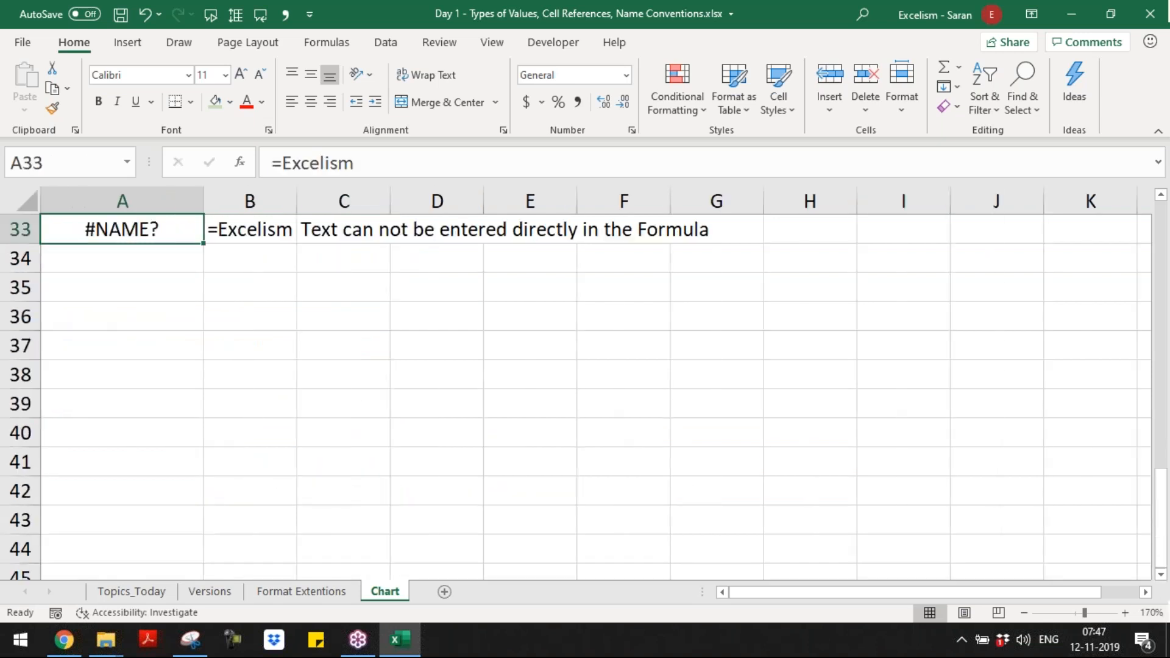
{"action": "key", "text": "Up"}
{"action": "key", "text": "Up"}
{"action": "key", "text": "Up"}
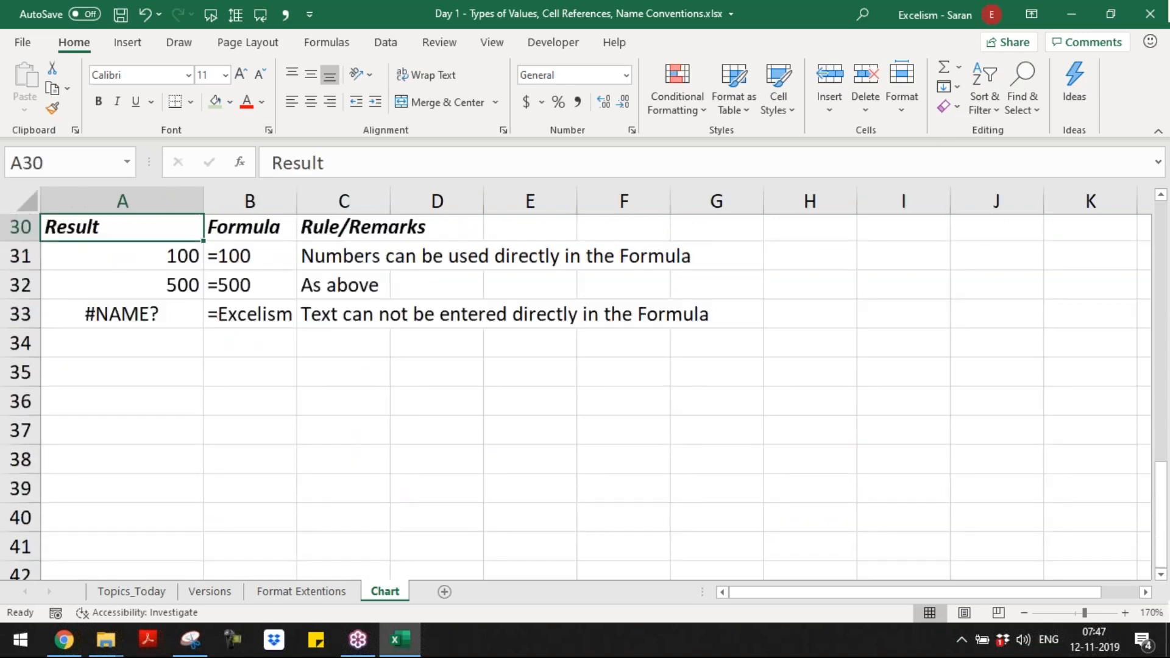
{"action": "key", "text": "Down"}
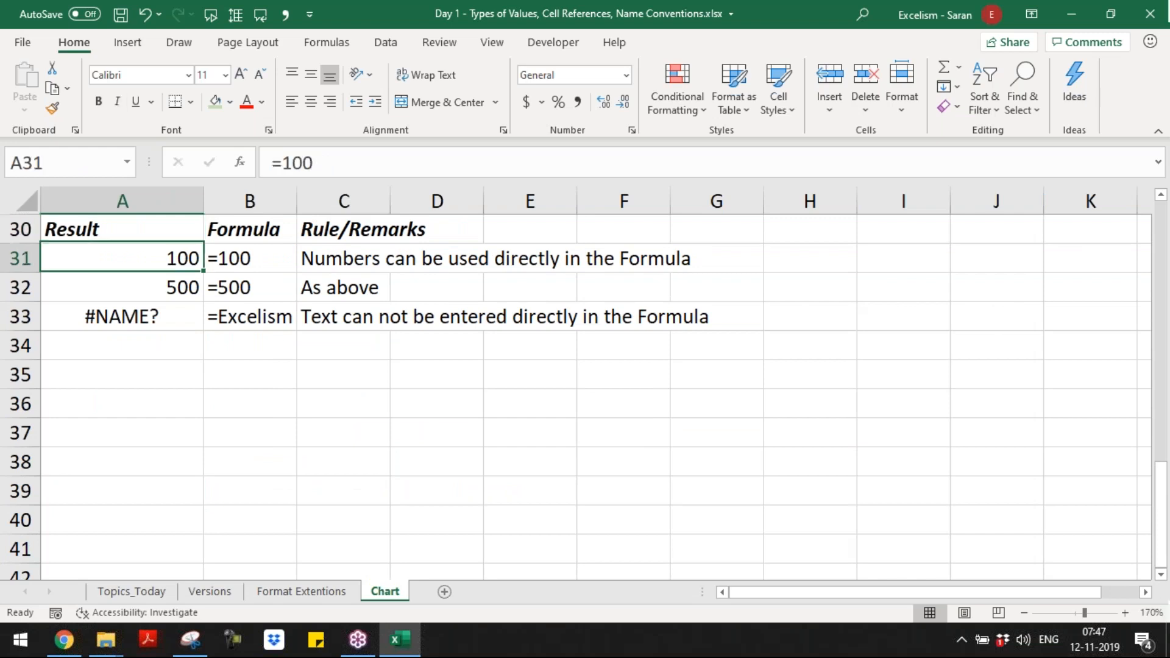
{"action": "key", "text": "Down"}
{"action": "key", "text": "Up"}
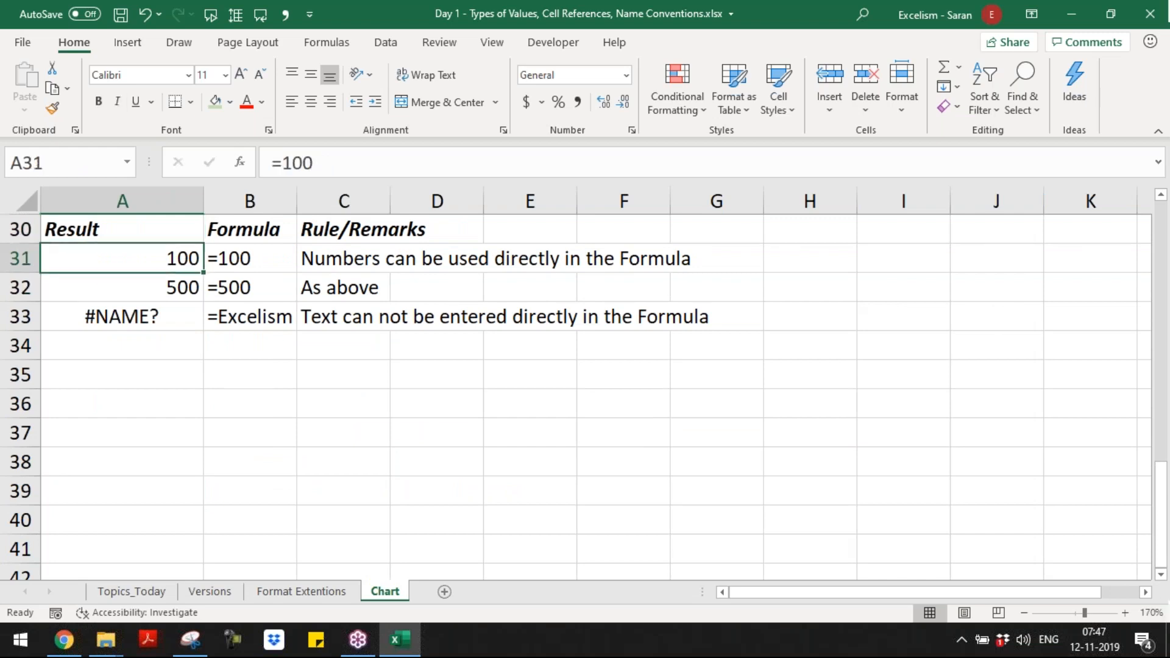
{"action": "key", "text": "Right"}
{"action": "key", "text": "Right"}
{"action": "key", "text": "Down"}
{"action": "key", "text": "Down"}
{"action": "key", "text": "Left"}
{"action": "key", "text": "Right"}
{"action": "key", "text": "Left"}
{"action": "key", "text": "Left"}
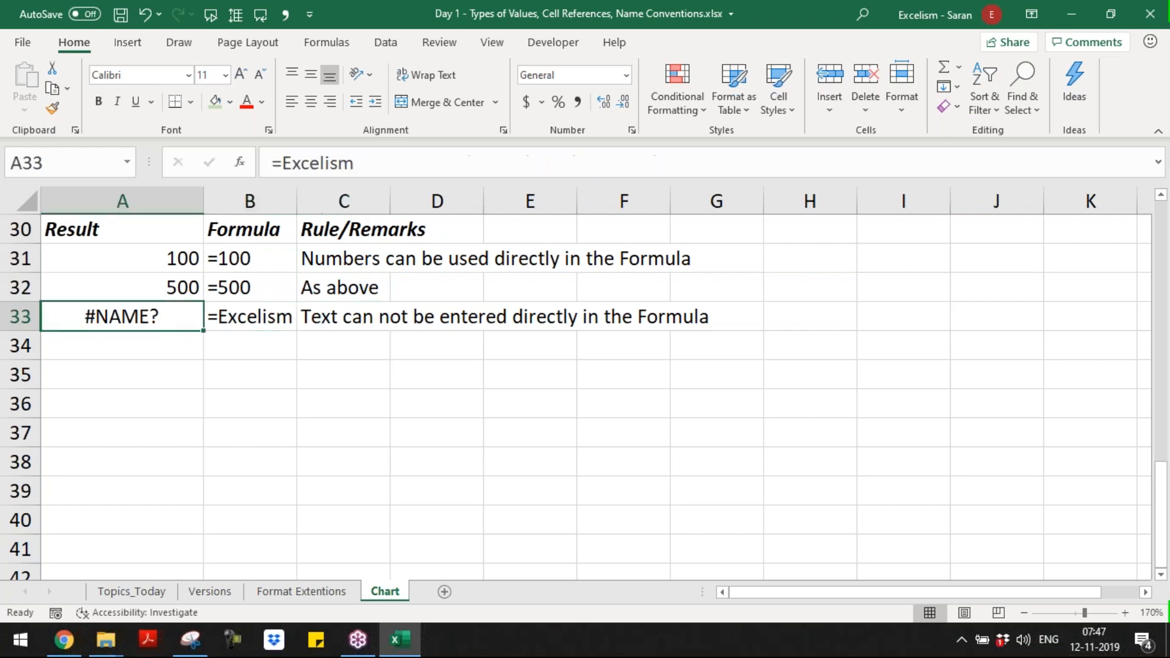
Step: Examine the =Excelism formula in A33 and compare its remark in C33 with the other entries in the Rule/Remarks column
{"action": "key", "text": "F2"}
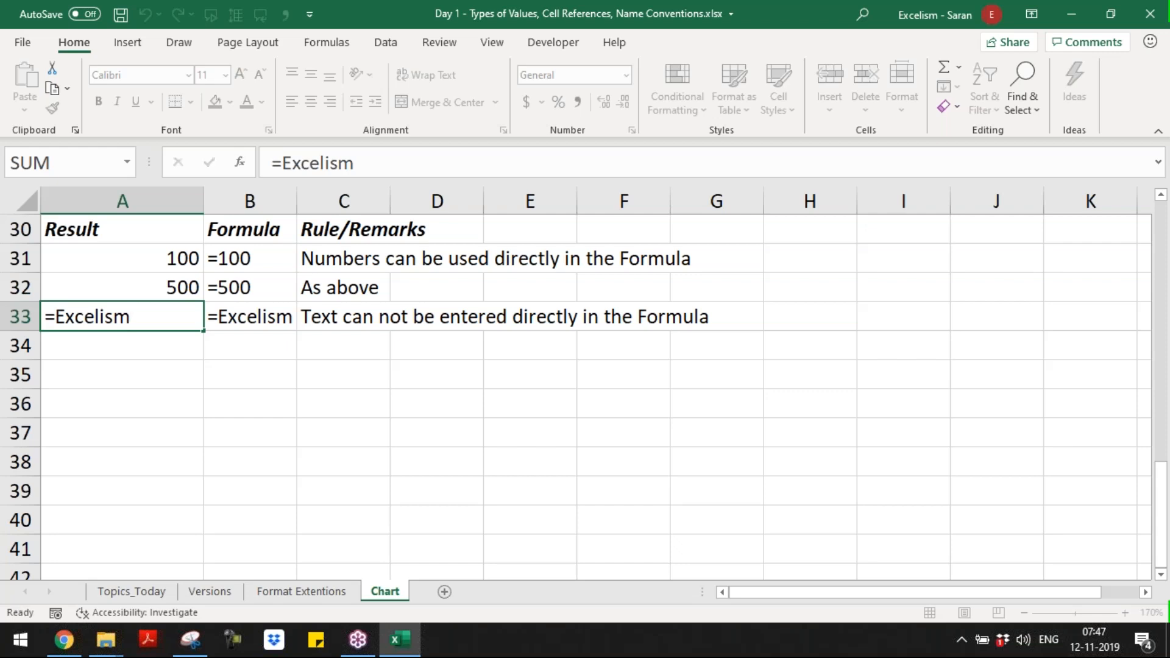
{"action": "key", "text": "Return"}
{"action": "key", "text": "Up"}
{"action": "key", "text": "Right"}
{"action": "key", "text": "Right"}
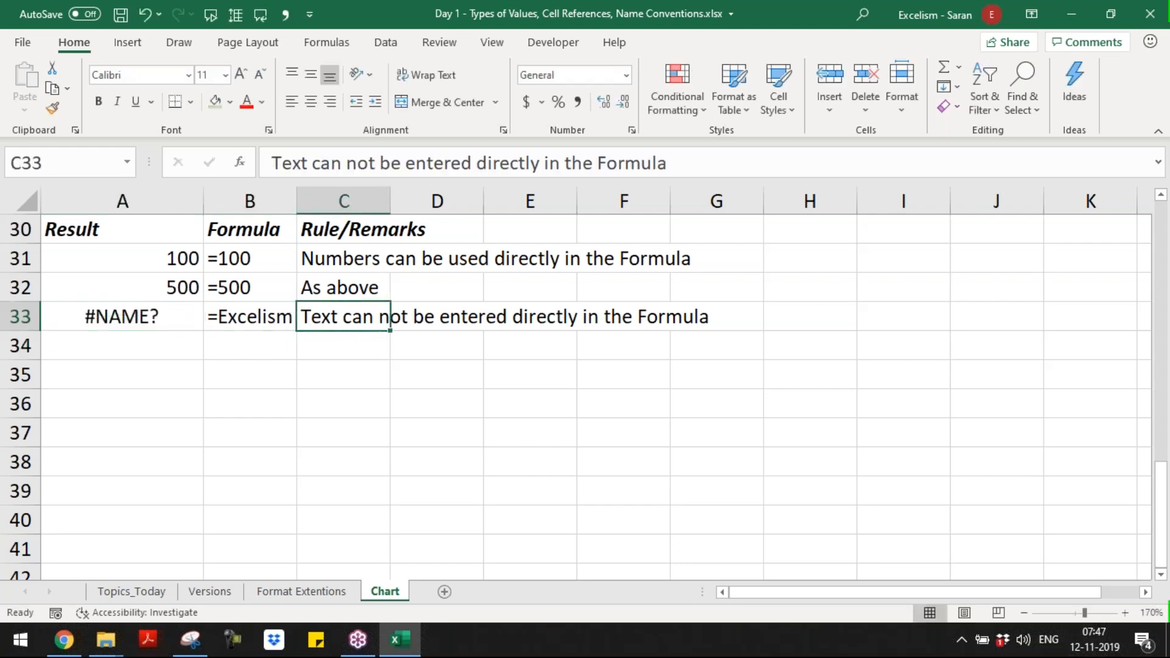
{"action": "key", "text": "Left"}
{"action": "key", "text": "Right"}
{"action": "left_click", "coordinate": [387, 229]}
{"action": "left_click", "coordinate": [387, 258]}
{"action": "key", "text": "Down"}
{"action": "key", "text": "Down"}
Step: Enter A31 as plain text without an equal sign in A34
{"action": "left_click", "coordinate": [121, 346]}
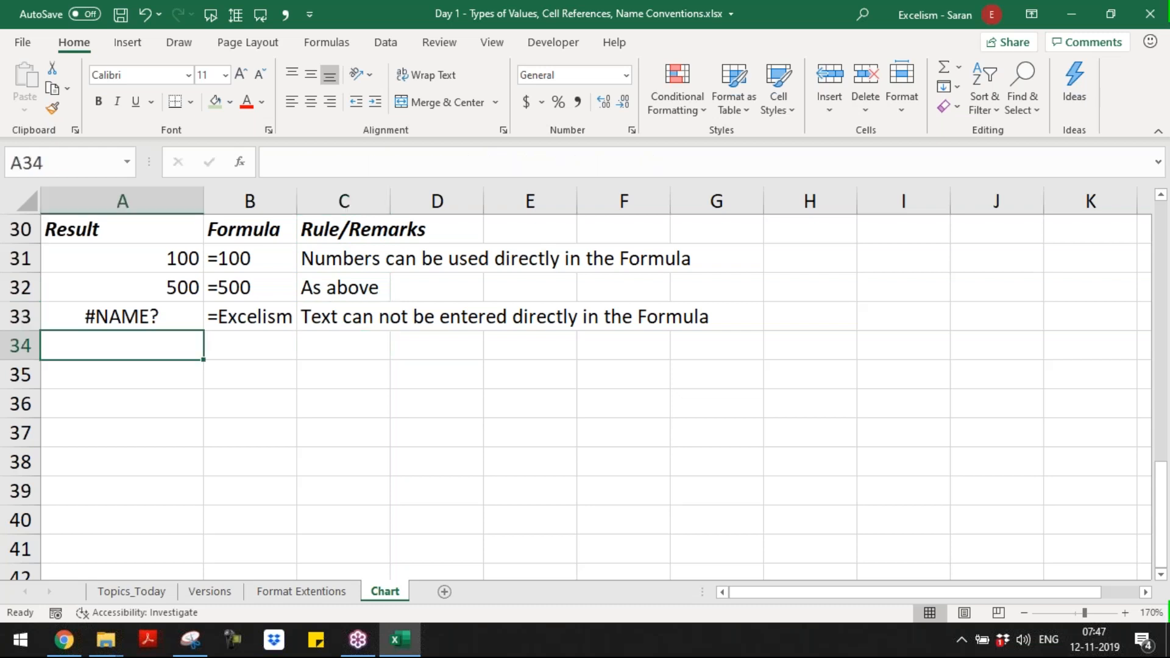
{"action": "type", "text": "R"}
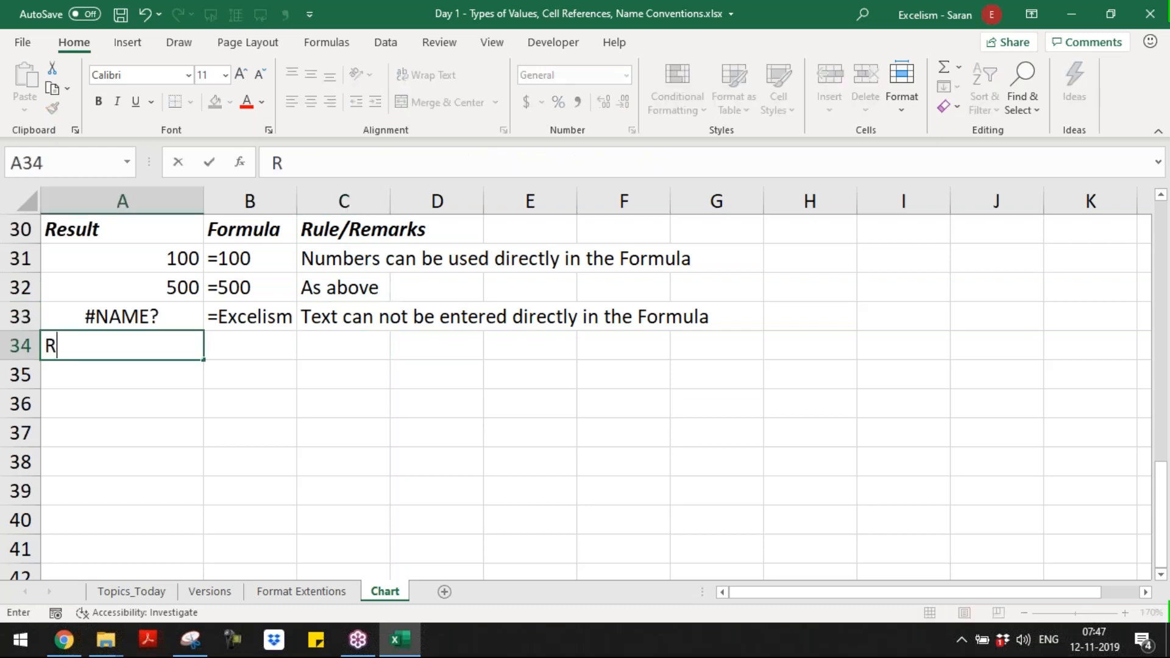
{"action": "type", "text": "12"}
{"action": "key", "text": "BackSpace"}
{"action": "key", "text": "BackSpace"}
{"action": "key", "text": "BackSpace"}
{"action": "type", "text": "A31"}
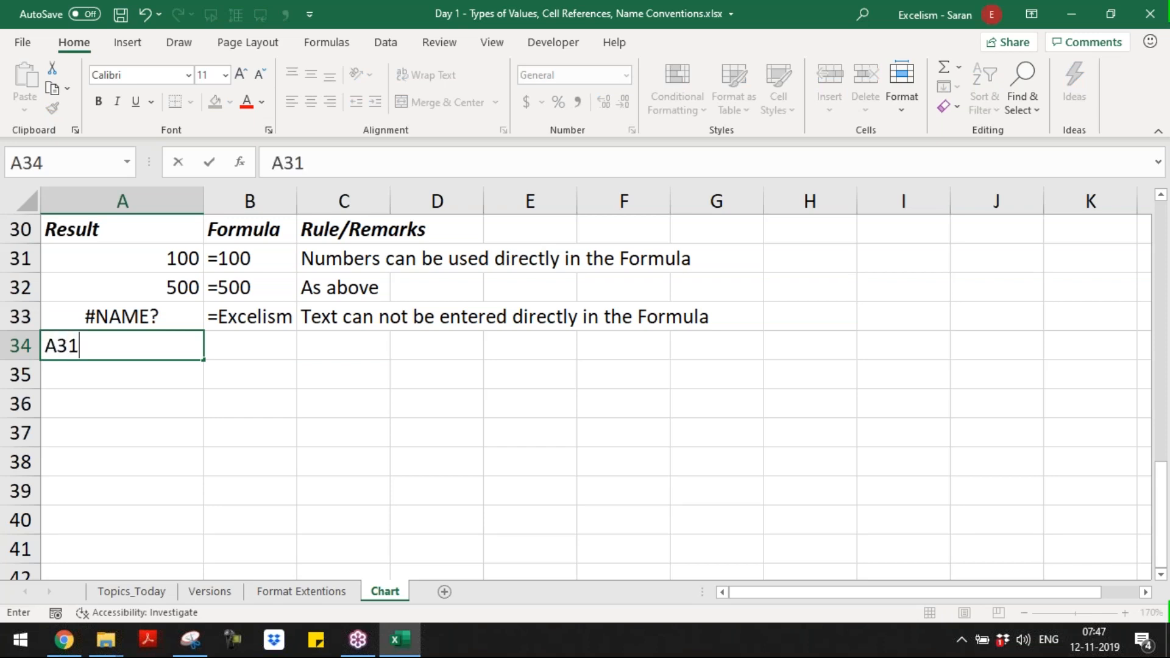
Step: Enter the remark "This is a Text" in C34
{"action": "key", "text": "Tab"}
{"action": "key", "text": "Tab"}
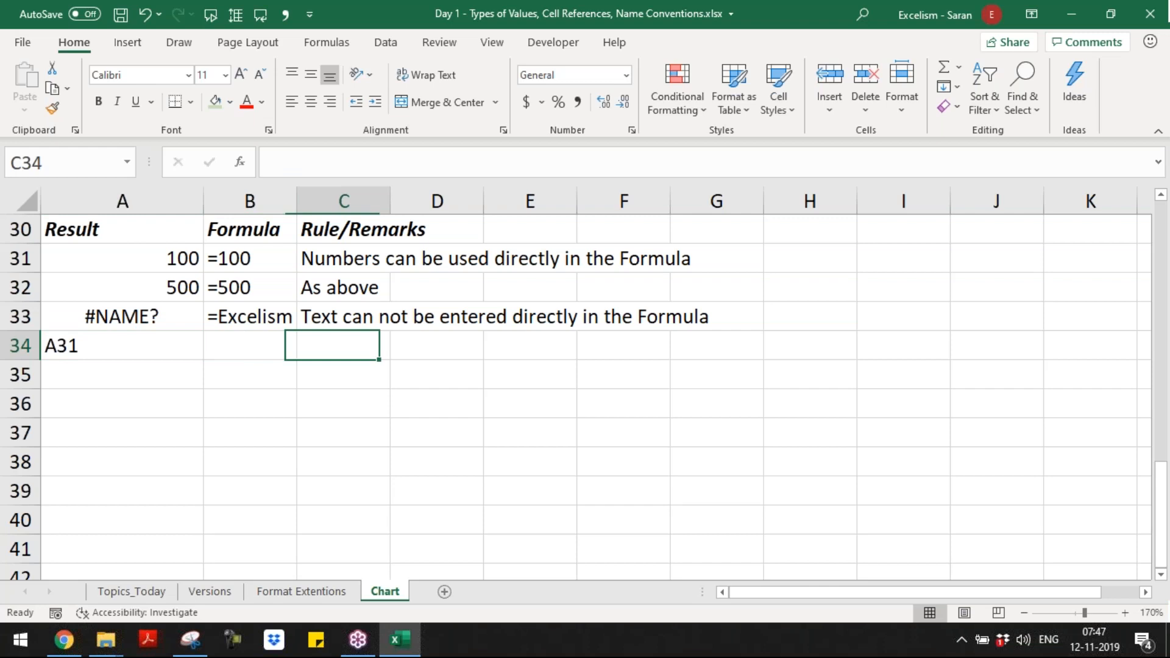
{"action": "type", "text": "This is "}
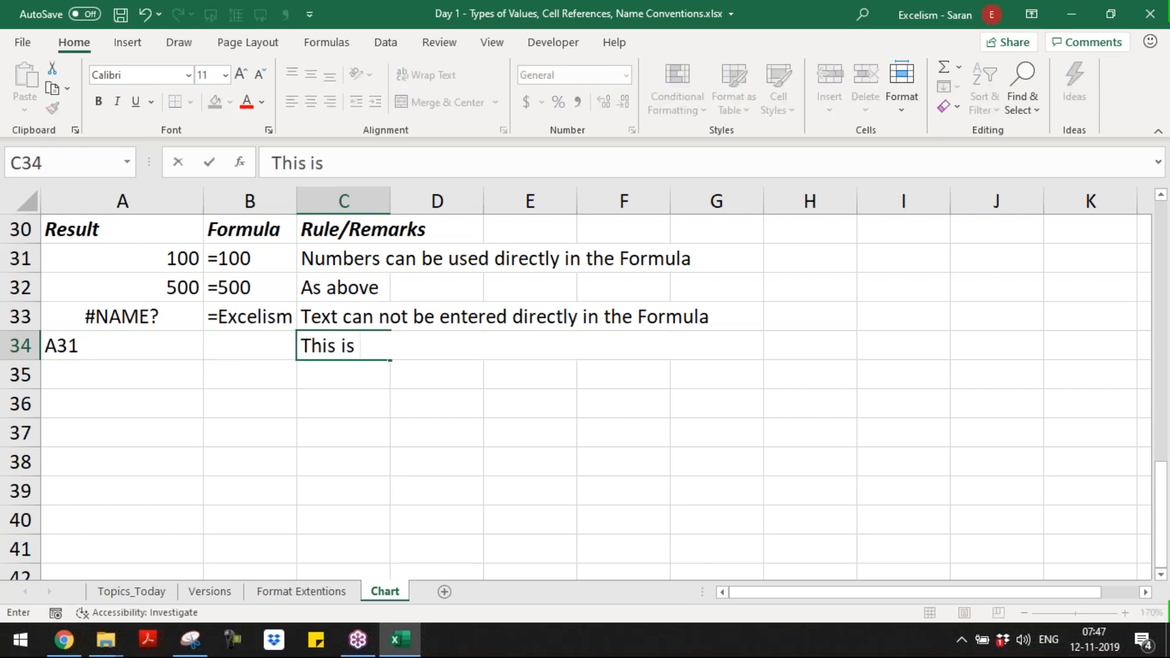
{"action": "type", "text": "a Text"}
{"action": "key", "text": "Return"}
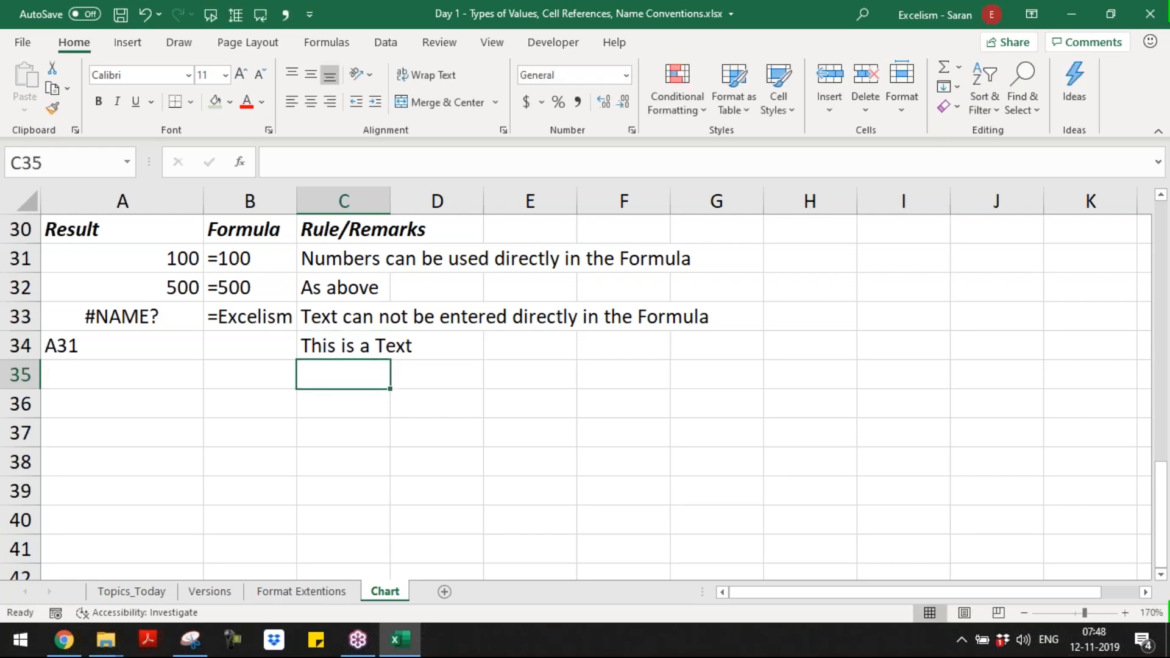
Step: Enter the formula =A31 in A35 to refer to the first number example
{"action": "key", "text": "Up"}
{"action": "key", "text": "Up"}
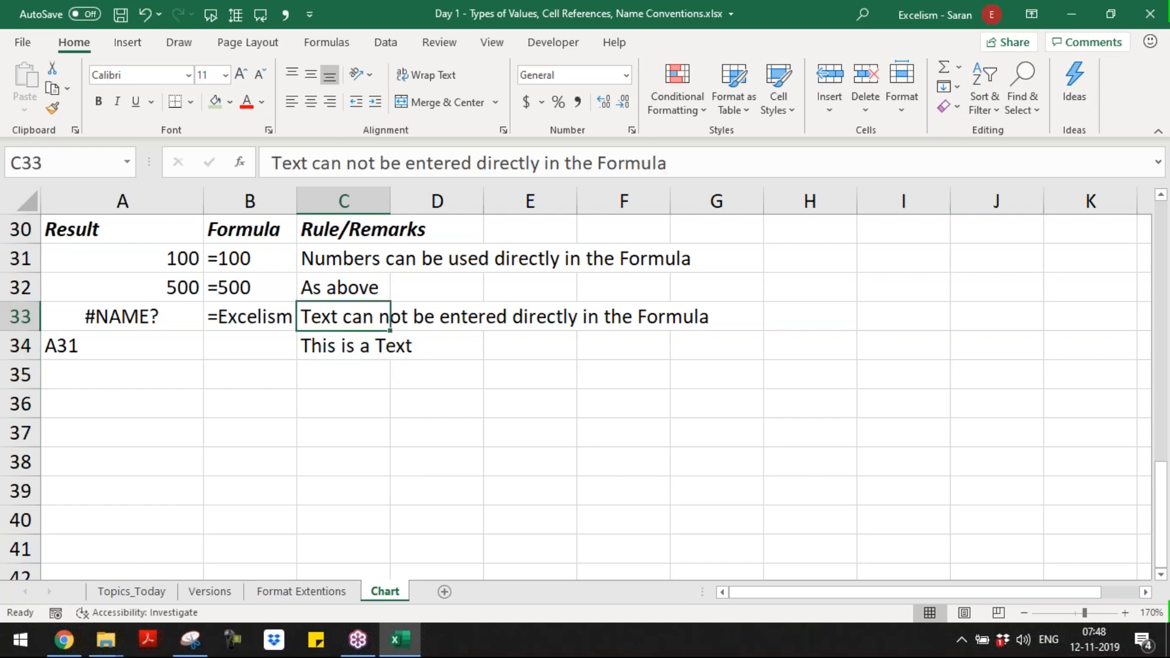
{"action": "key", "text": "Down"}
{"action": "key", "text": "Down"}
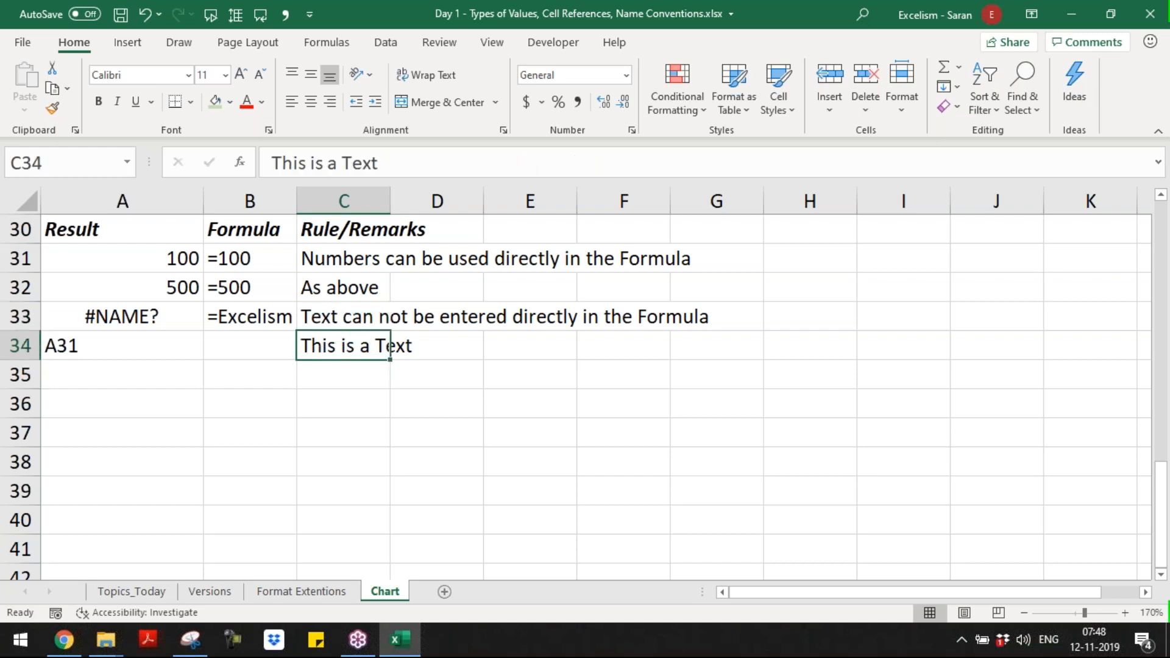
{"action": "key", "text": "Down"}
{"action": "key", "text": "Left"}
{"action": "key", "text": "Left"}
{"action": "key", "text": "Up"}
{"action": "type", "text": "=A1"}
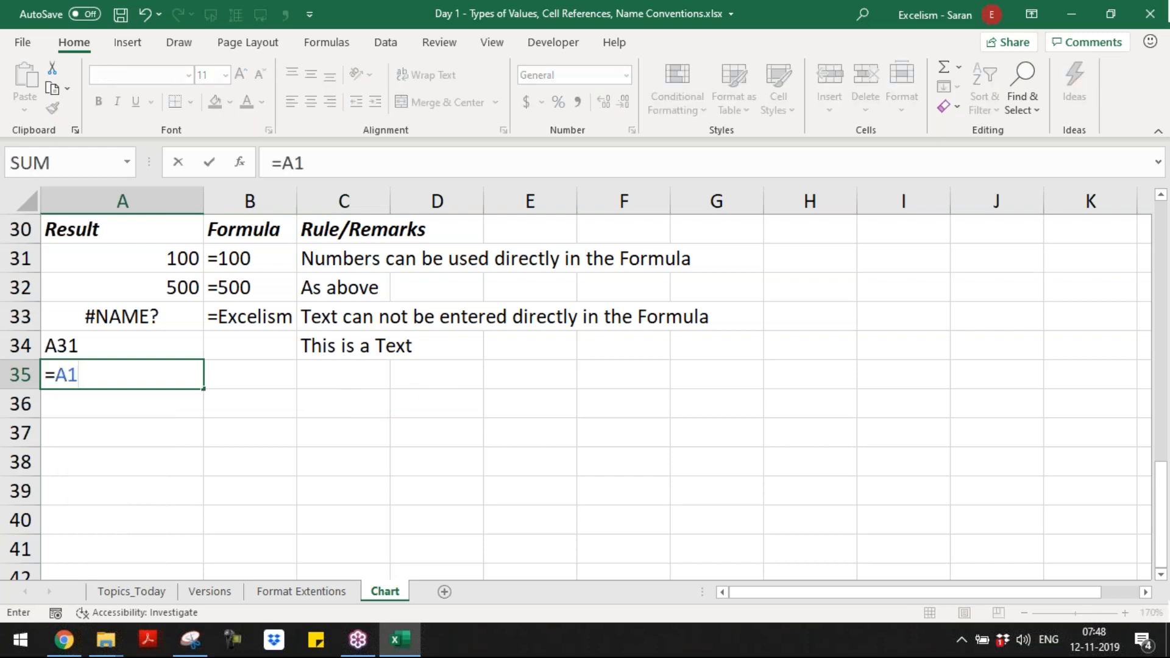
{"action": "key", "text": "BackSpace"}
{"action": "type", "text": "31"}
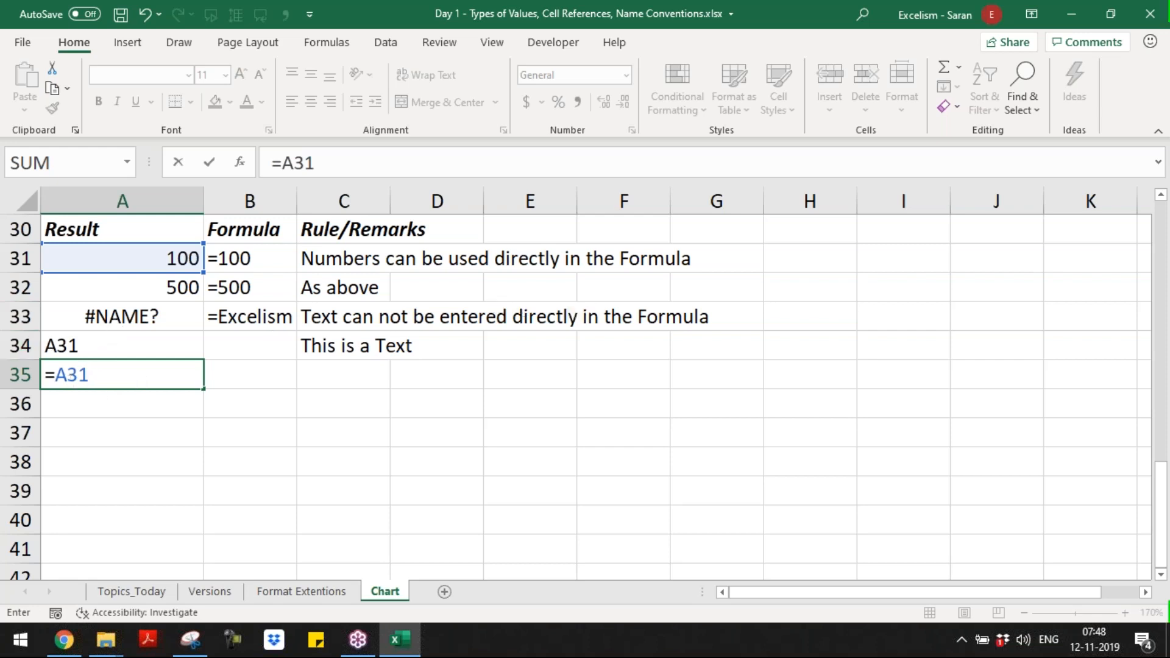
{"action": "key", "text": "Return"}
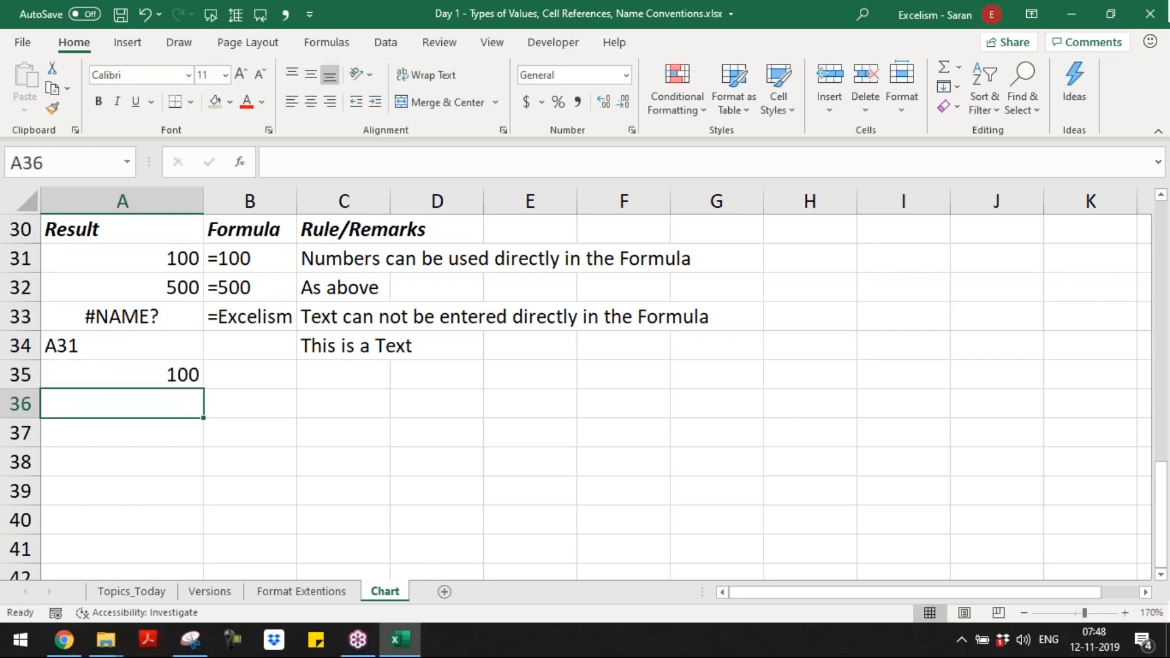
Step: Copy the remark about text not being entered directly from C33 to C35, keeping the existing remark in C34
{"action": "key", "text": "Up"}
{"action": "key", "text": "Right"}
{"action": "key", "text": "Right"}
{"action": "key", "text": "Up"}
{"action": "key", "text": "Up"}
{"action": "key", "text": "ctrl+c"}
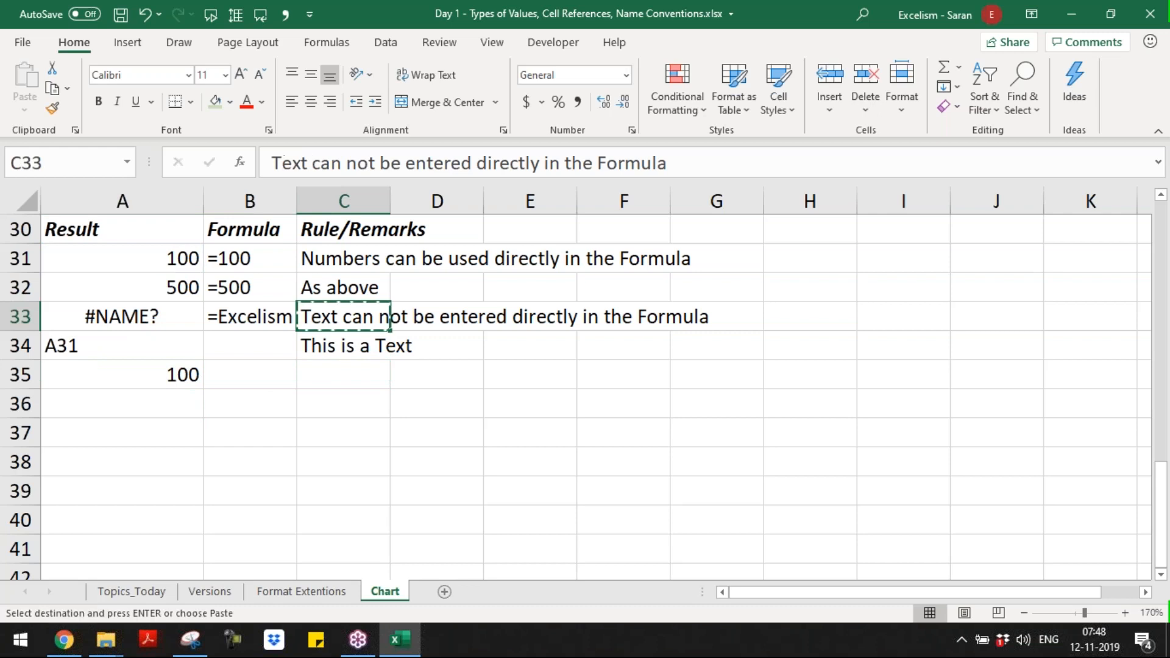
{"action": "key", "text": "Down"}
{"action": "key", "text": "ctrl+v"}
{"action": "key", "text": "ctrl+z"}
{"action": "key", "text": "Down"}
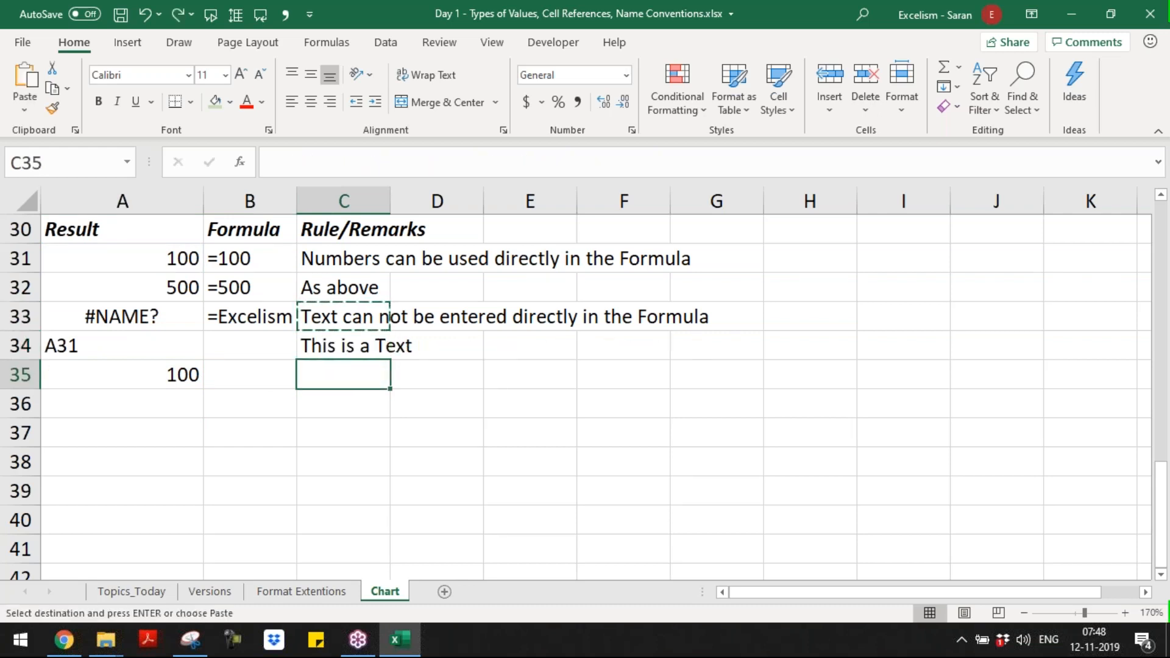
{"action": "key", "text": "Return"}
Step: Extend the remark in C35 with "; However if the Text is matching with Cell Name"
{"action": "key", "text": "F2"}
{"action": "type", "text": "; Howe"}
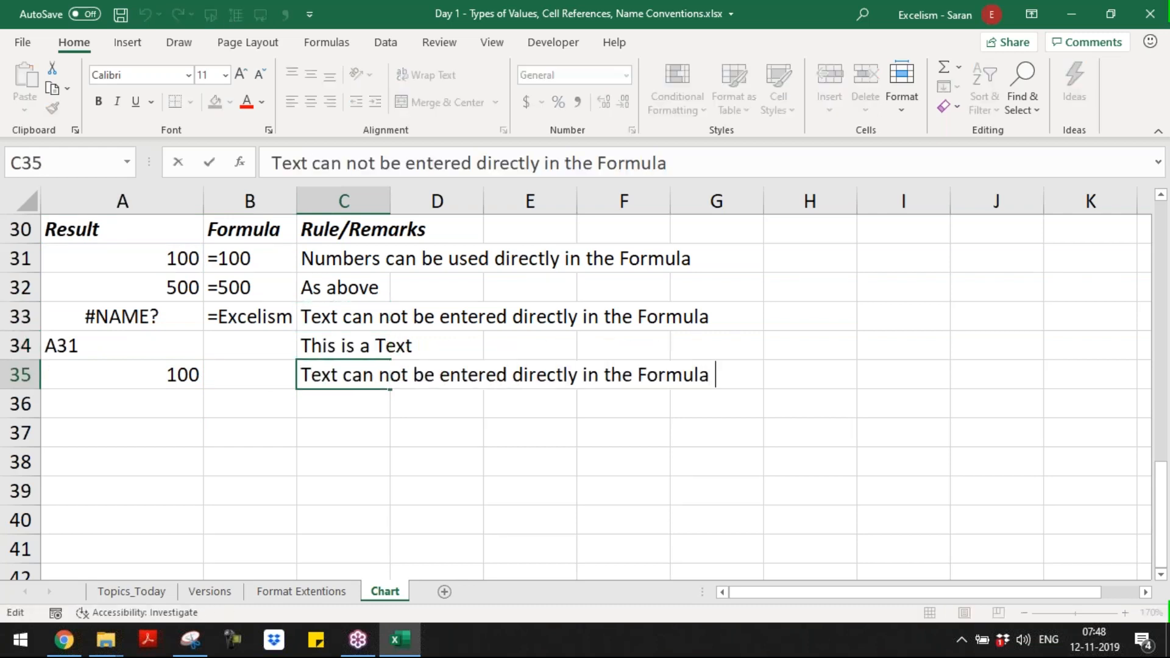
{"action": "type", "text": "ver if the the"}
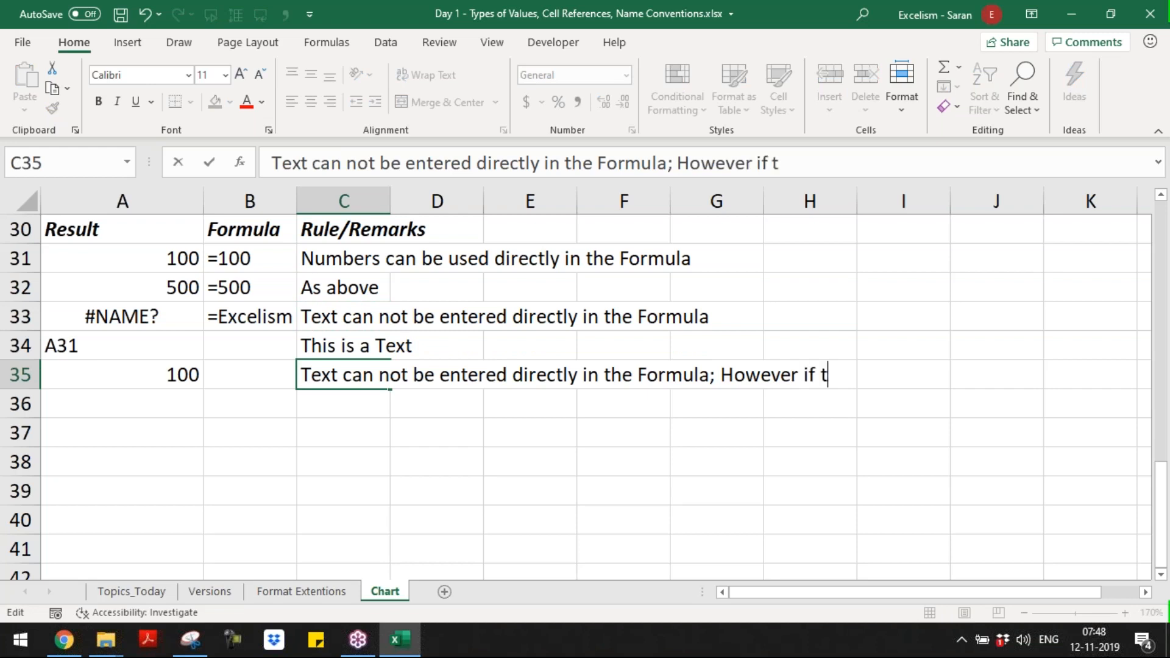
{"action": "key", "text": "BackSpace"}
{"action": "key", "text": "BackSpace"}
{"action": "key", "text": "BackSpace"}
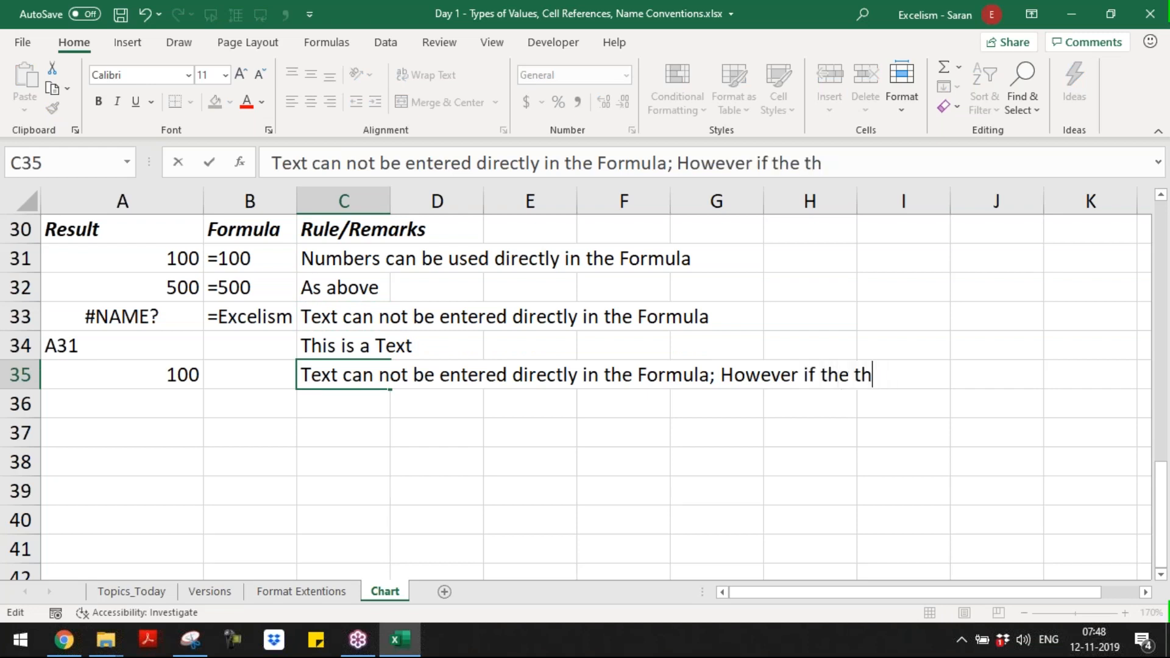
{"action": "type", "text": "Text is ma"}
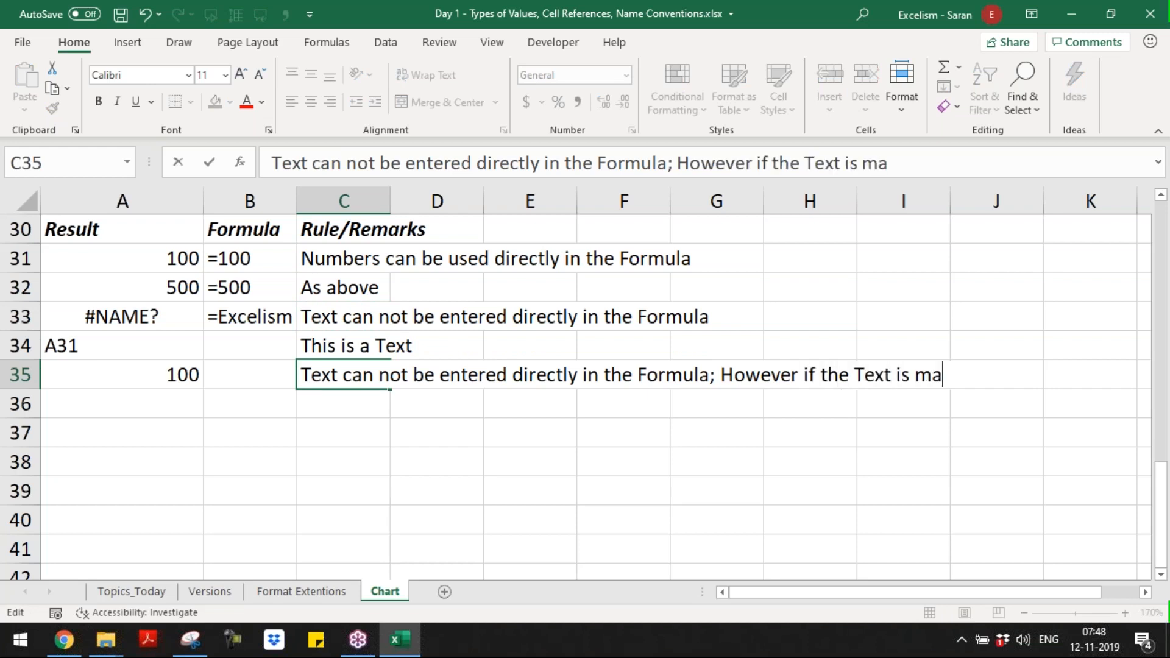
{"action": "type", "text": "tching with C"}
{"action": "key", "text": "BackSpace"}
{"action": "type", "text": "Cell Name "}
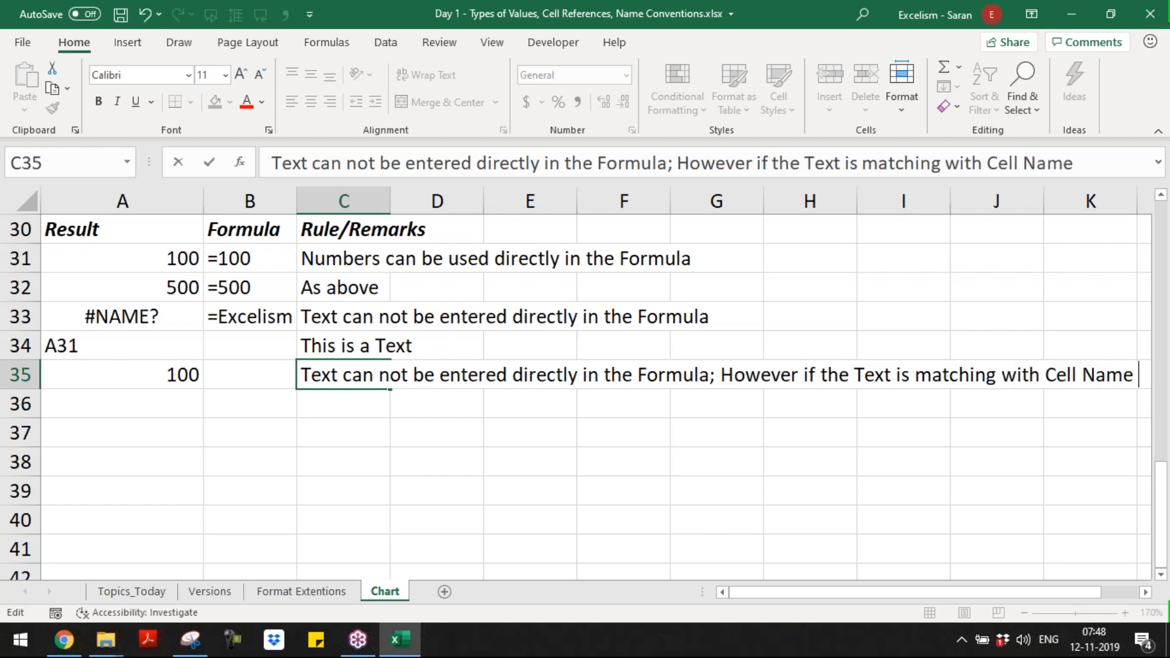
{"action": "type", "text": "th"}
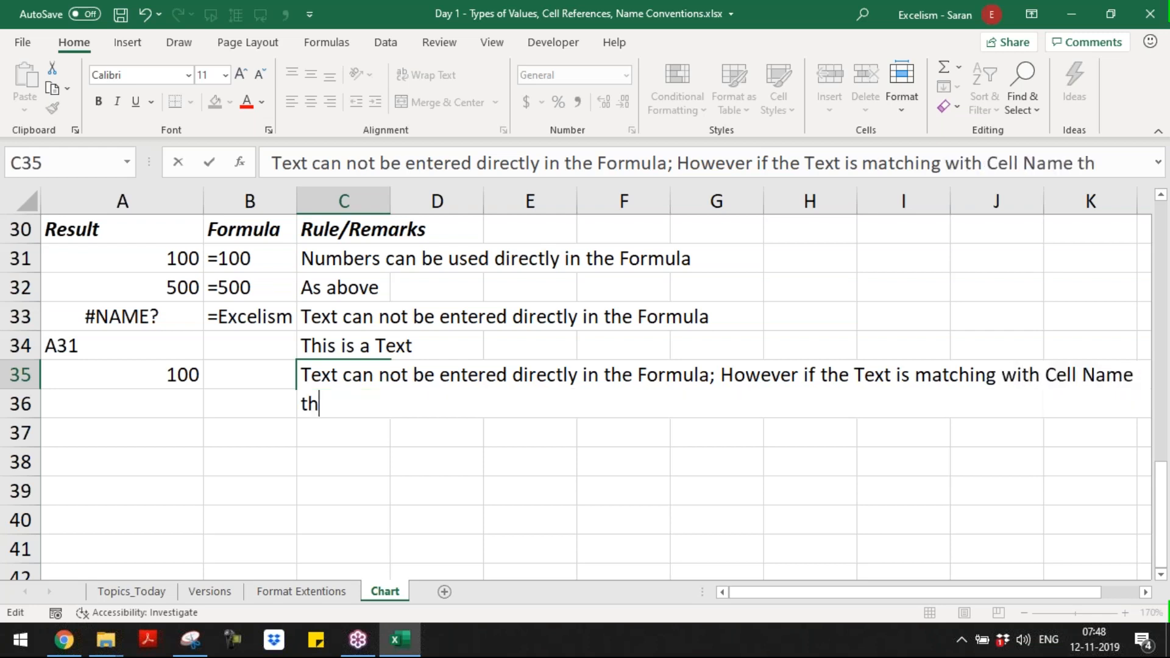
{"action": "type", "text": "e Cell"}
Step: Complete the remark in C35 with "the Referred cell value displays as result" and commit it
{"action": "key", "text": "BackSpace"}
{"action": "key", "text": "BackSpace"}
{"action": "key", "text": "BackSpace"}
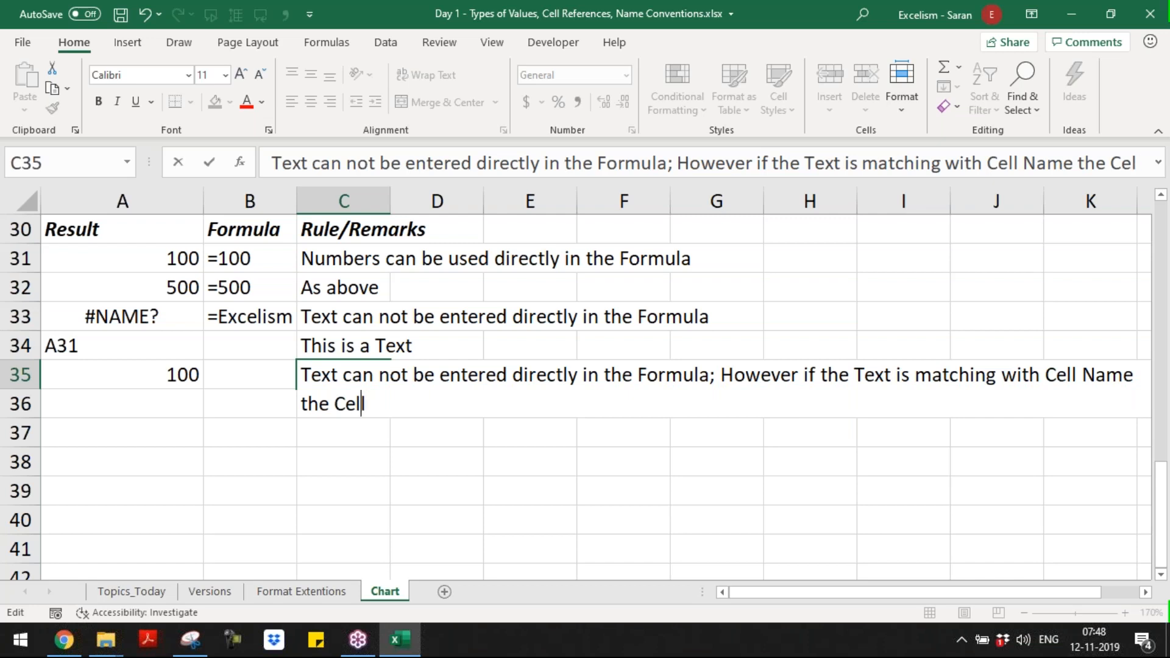
{"action": "type", "text": "Referre"}
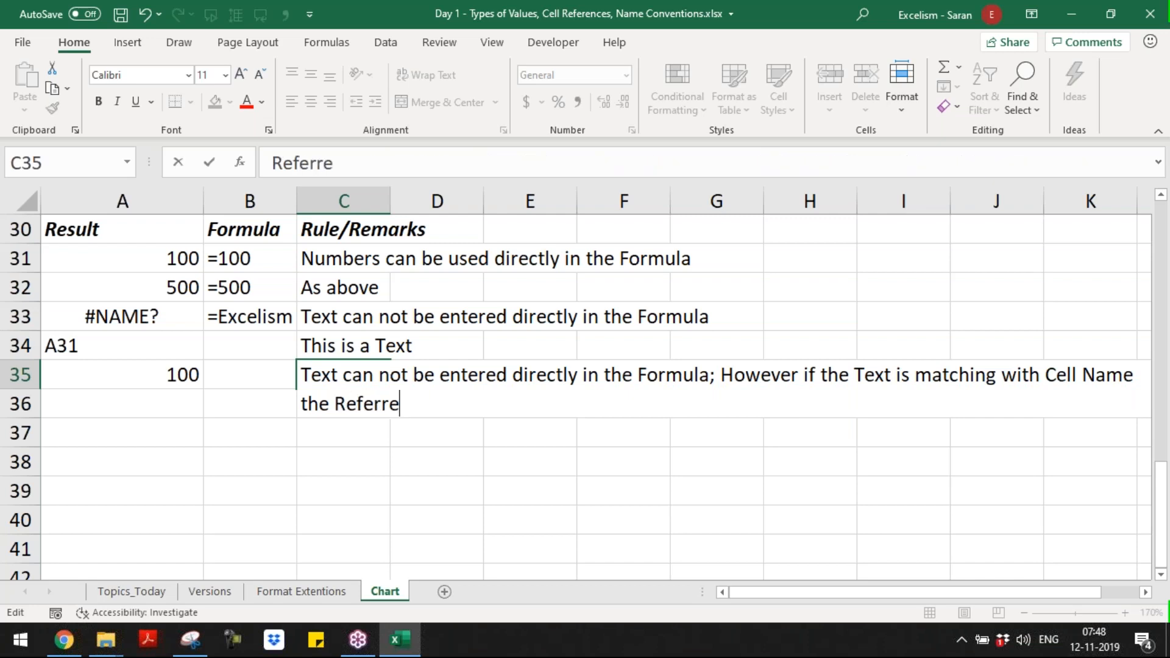
{"action": "type", "text": "d cell value "}
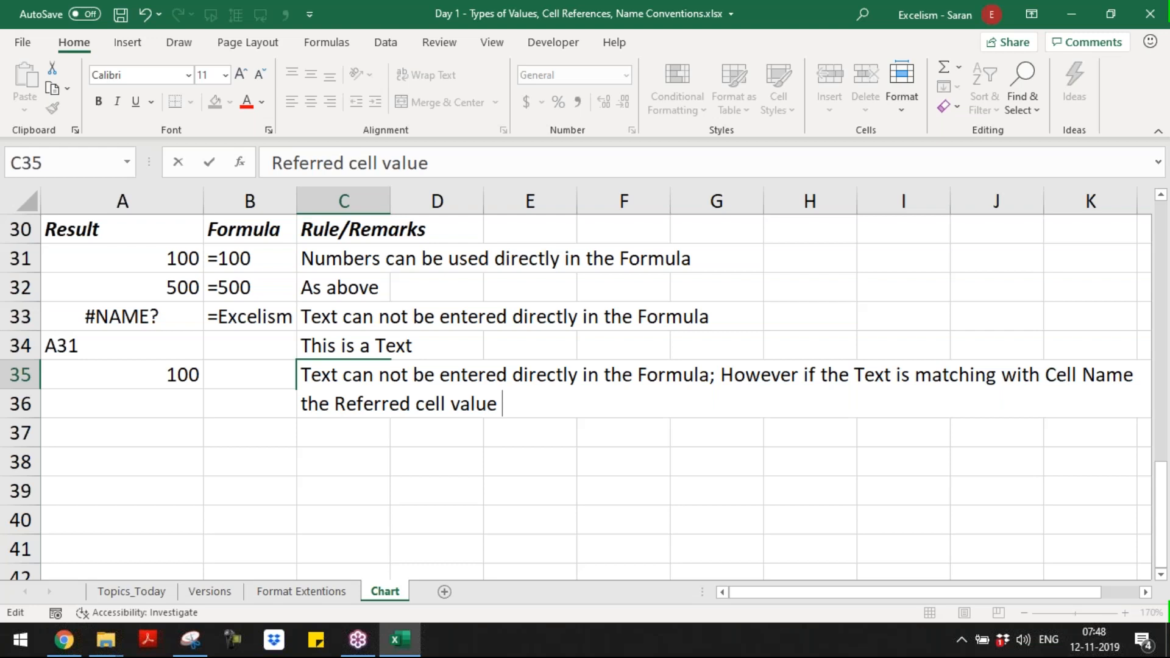
{"action": "type", "text": "displays as result"}
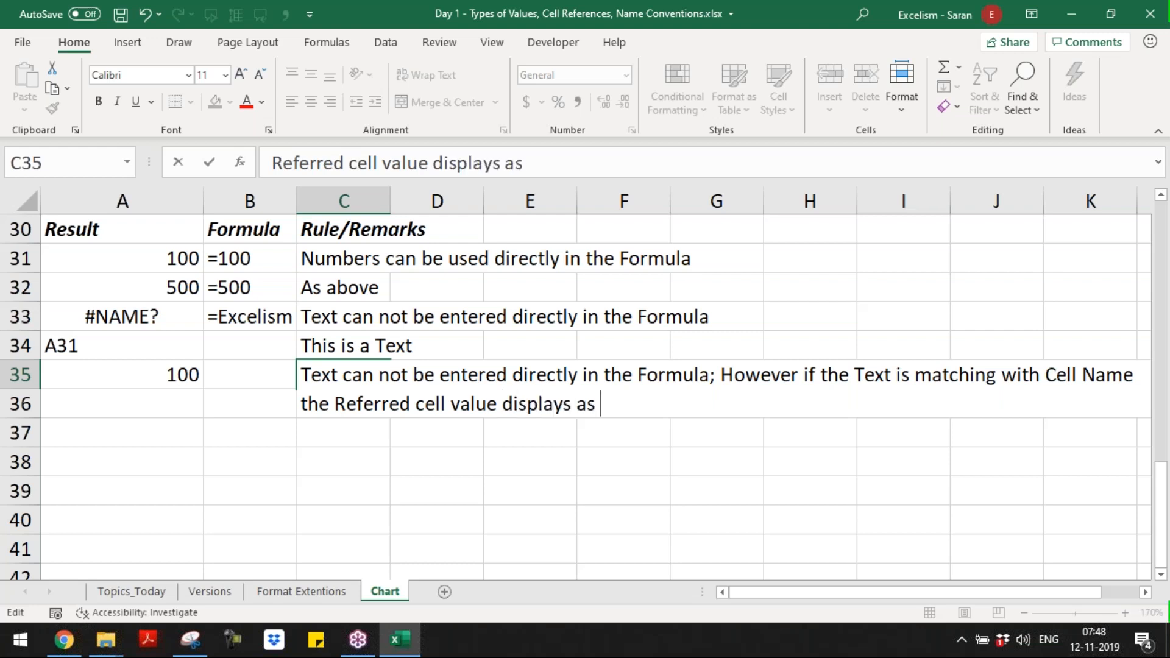
{"action": "key", "text": "ctrl+Return"}
{"action": "key", "text": "Return"}
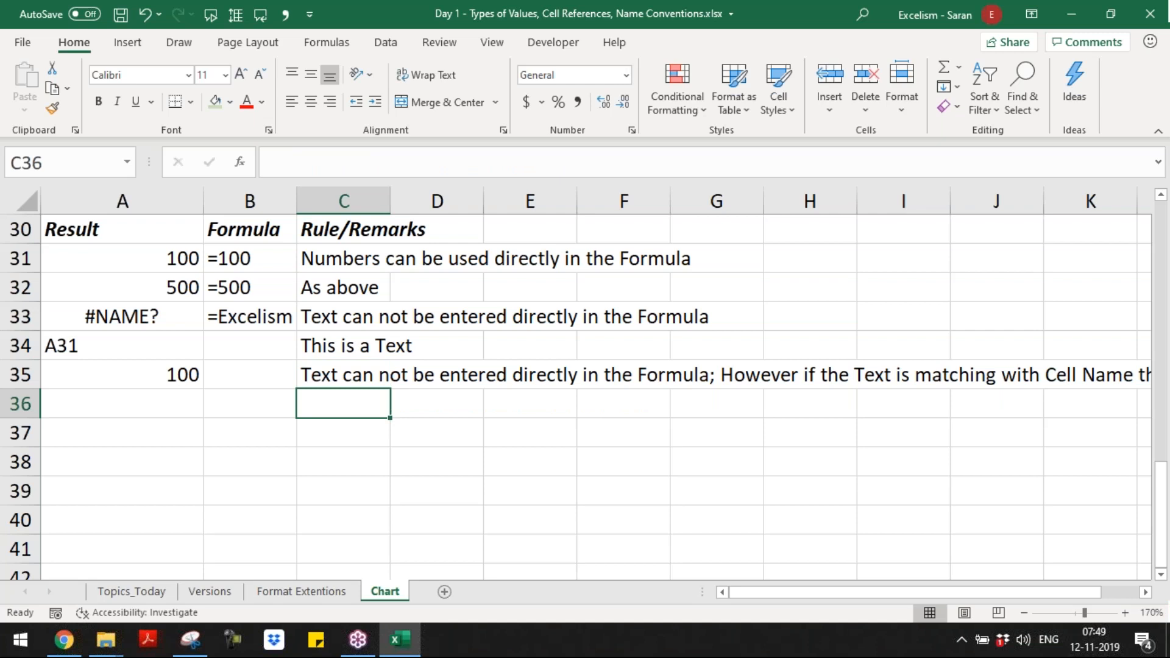
{"action": "key", "text": "Up"}
{"action": "key", "text": "Left"}
{"action": "key", "text": "Left"}
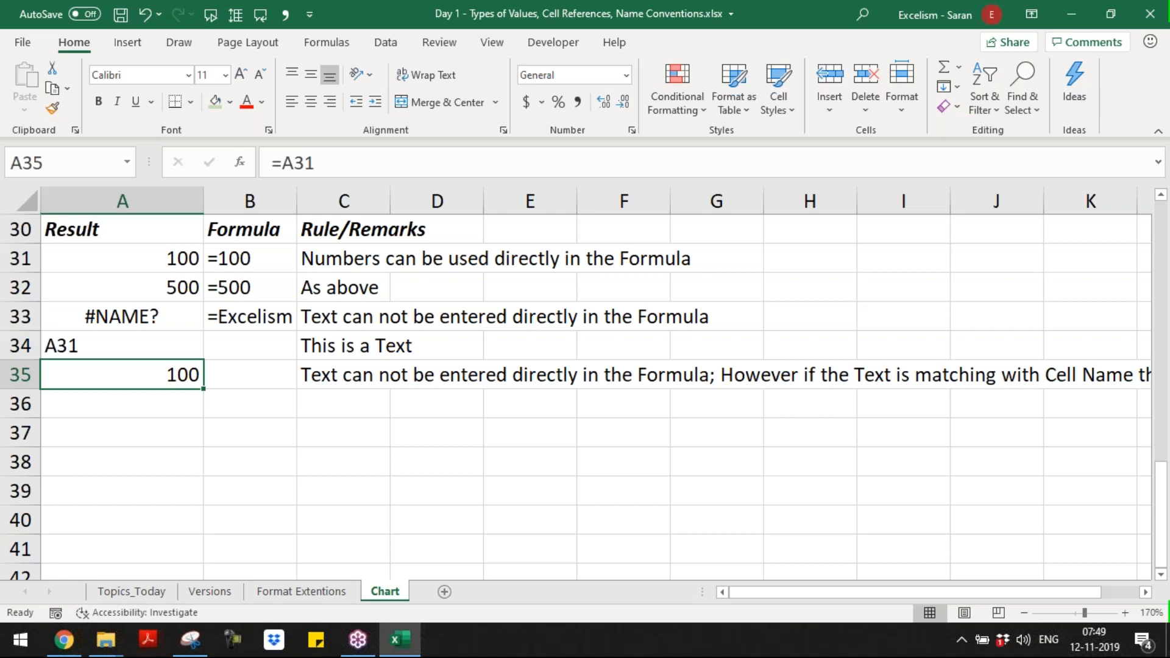
{"action": "key", "text": "Right"}
{"action": "key", "text": "Right"}
{"action": "key", "text": "Down"}
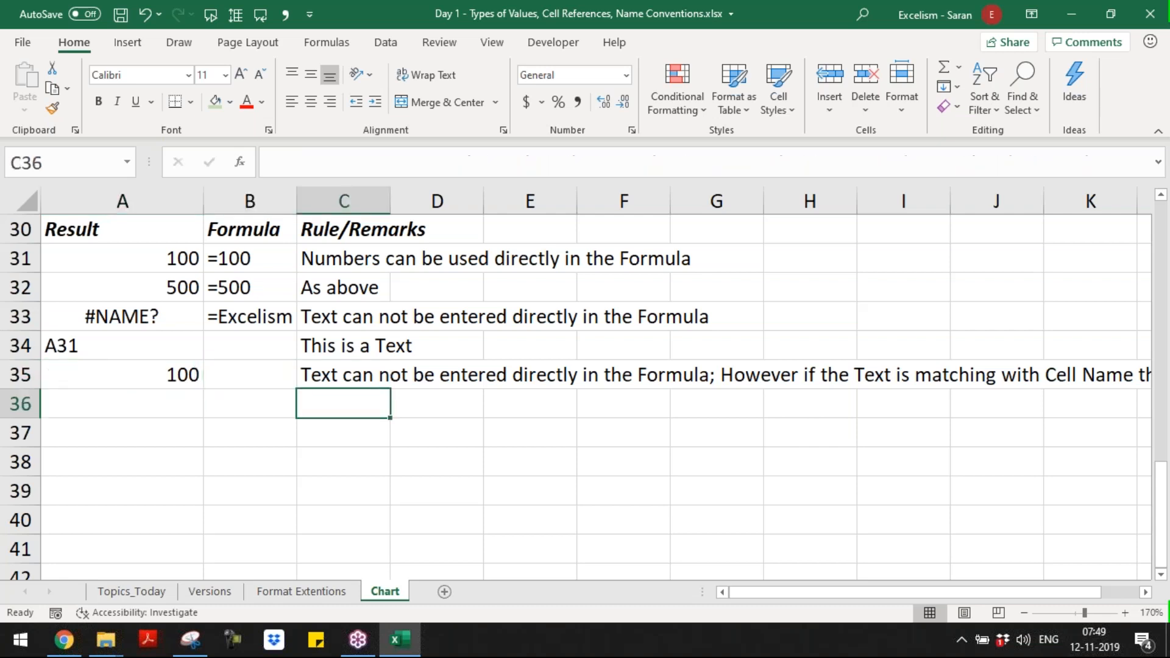
{"action": "key", "text": "Left"}
{"action": "key", "text": "Left"}
{"action": "type", "text": "="}
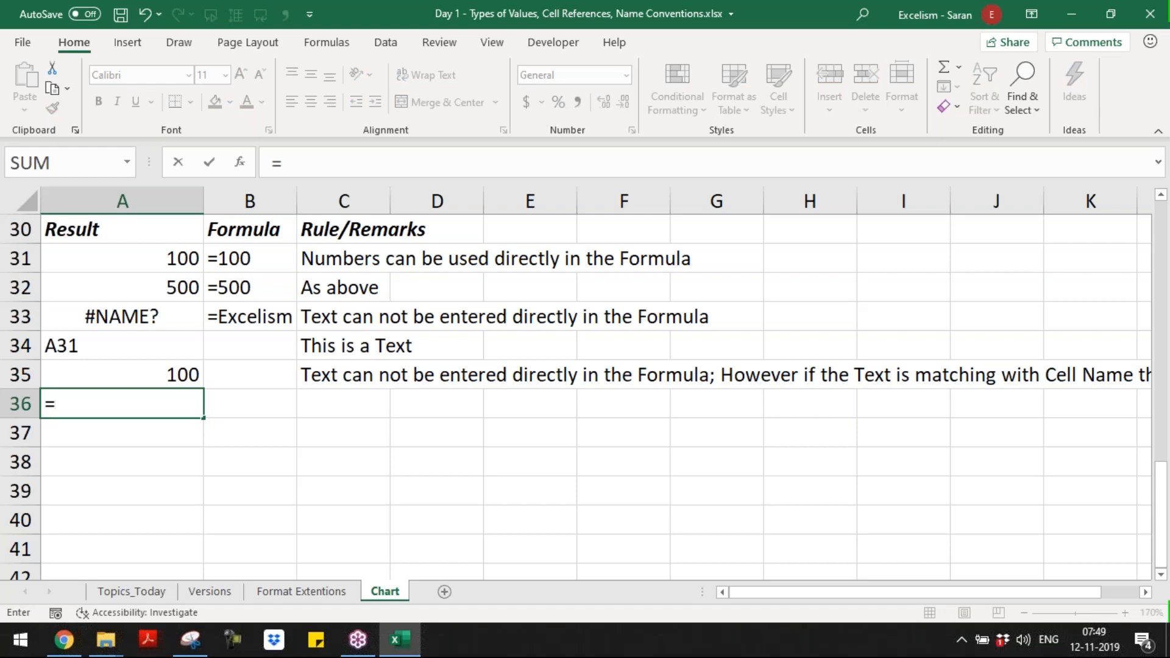
{"action": "type", "text": "sy"}
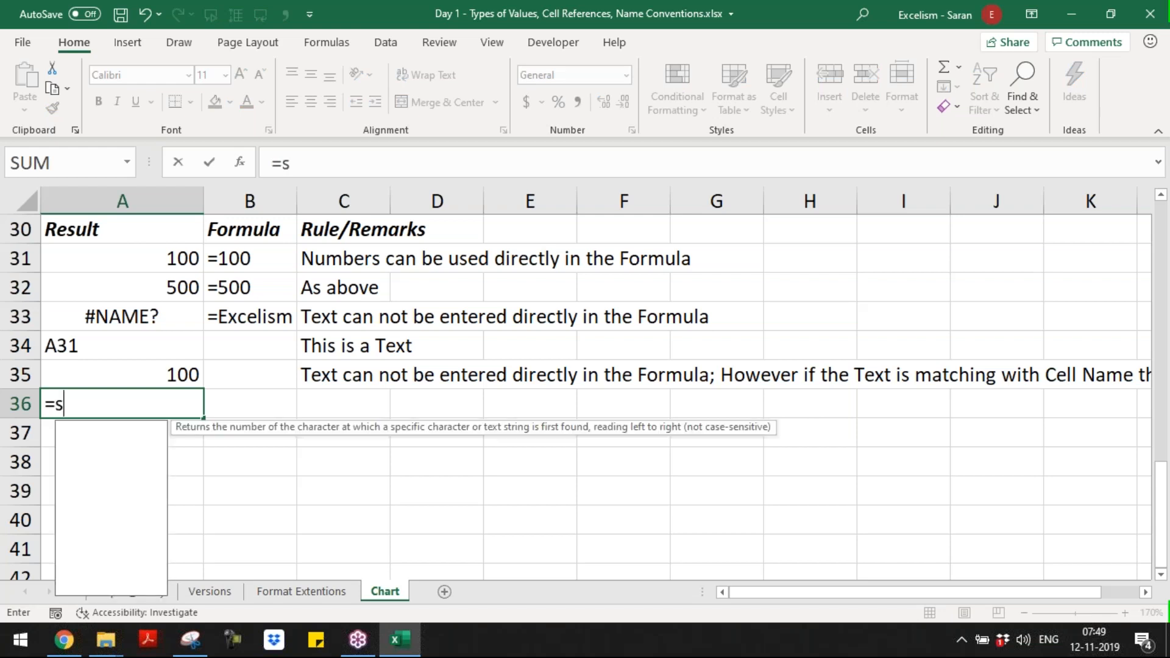
{"action": "key", "text": "BackSpace"}
{"action": "type", "text": "um"}
{"action": "key", "text": "Tab"}
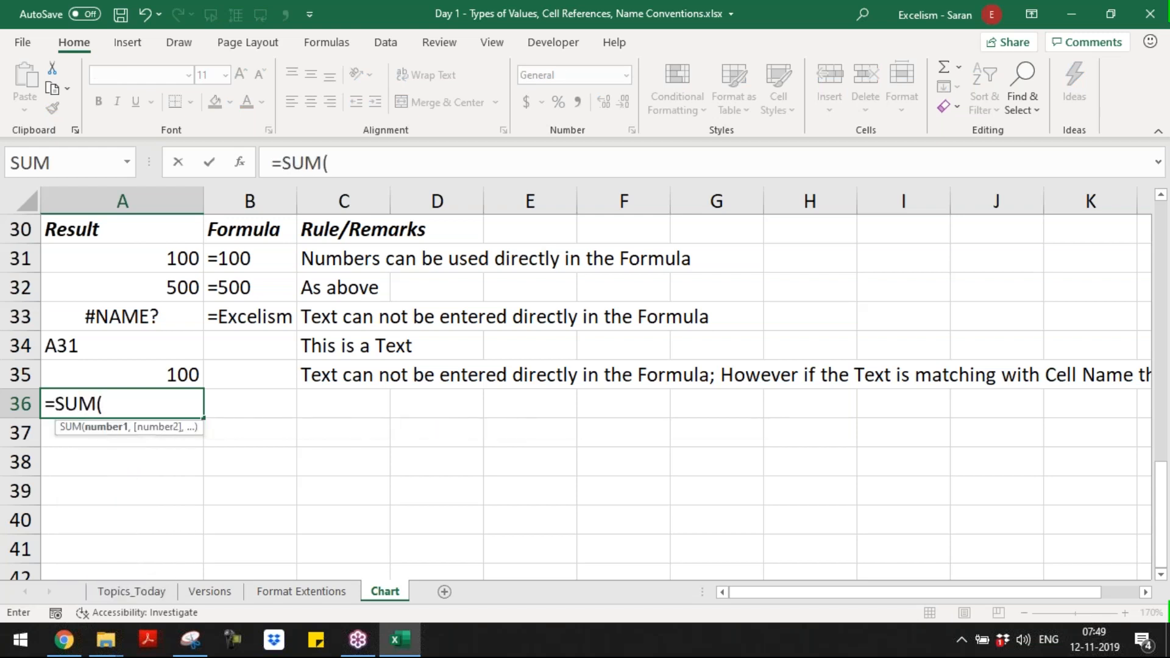
{"action": "left_click", "coordinate": [127, 288]}
{"action": "type", "text": ":"}
{"action": "left_click", "coordinate": [127, 288]}
{"action": "type", "text": ")"}
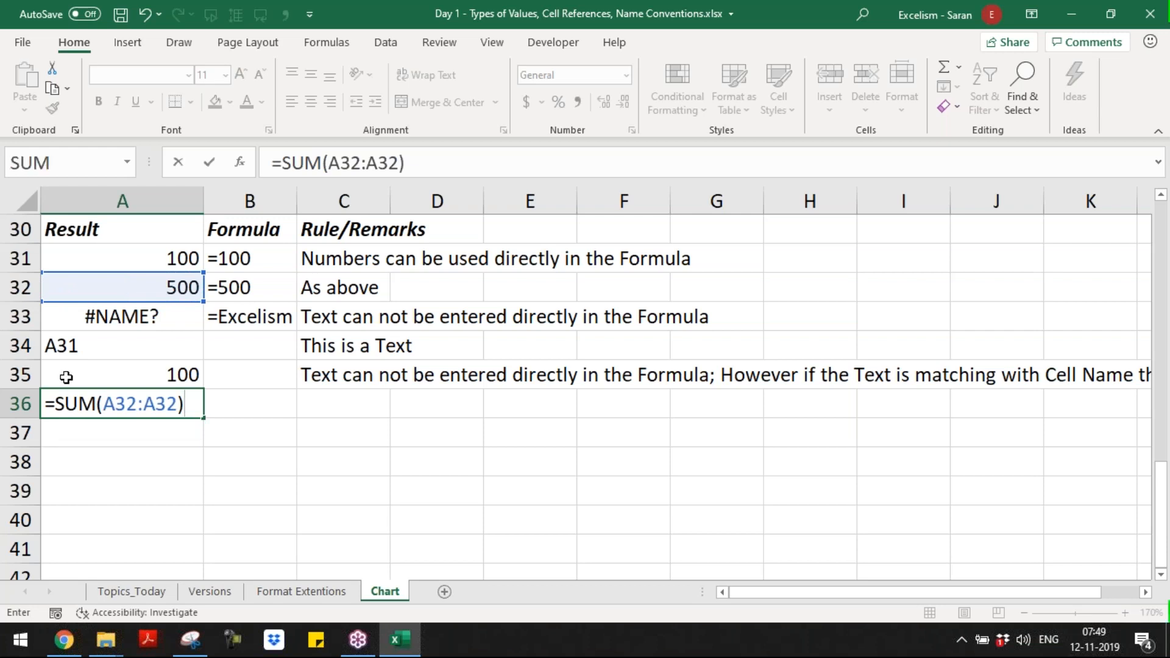
{"action": "left_click_drag", "start_coordinate": [109, 404], "coordinate": [178, 404]}
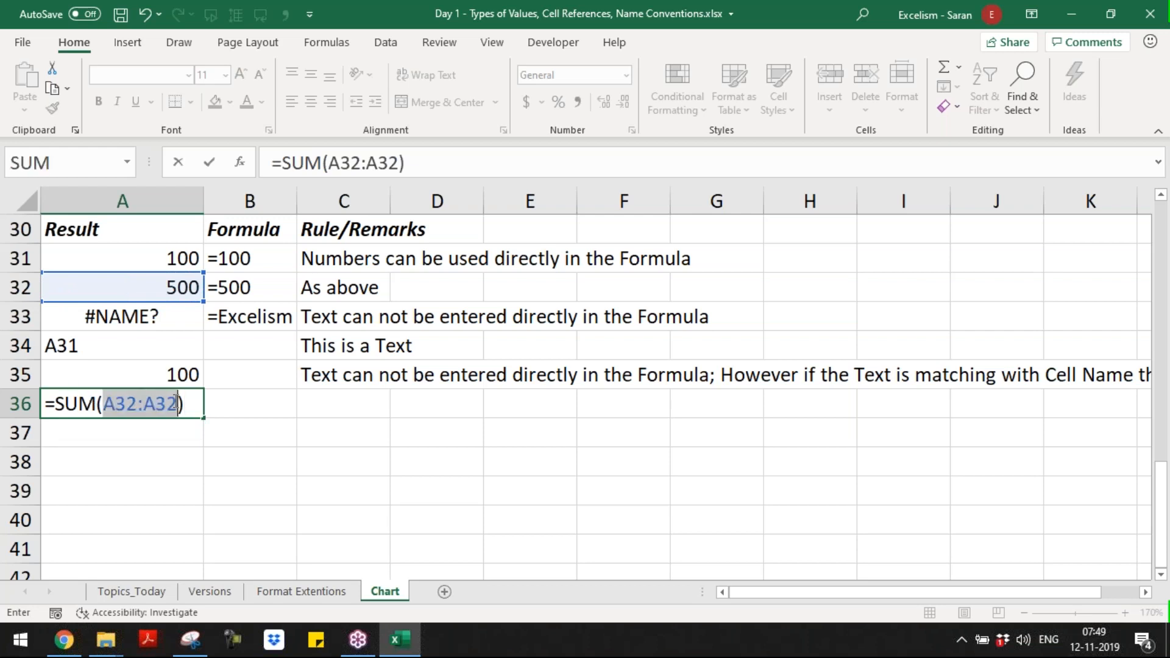
{"action": "key", "text": "Escape"}
Step: Enter the formula =A32:A32 in A36 to refer to the second number example as a range
{"action": "type", "text": "="}
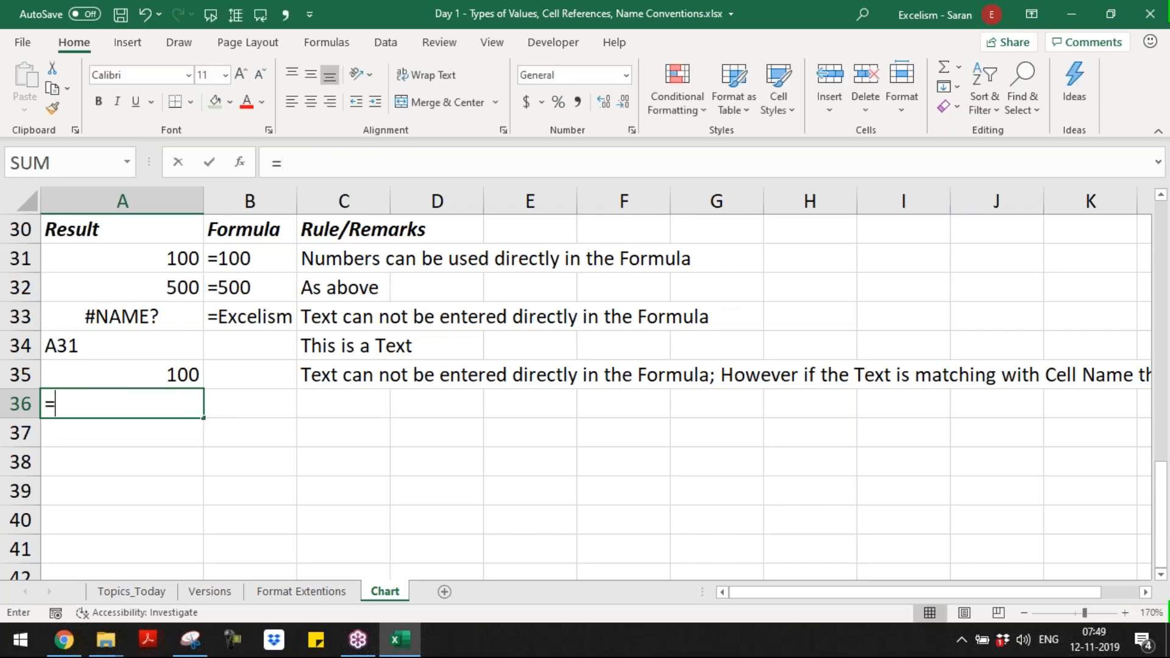
{"action": "type", "text": "a32:"}
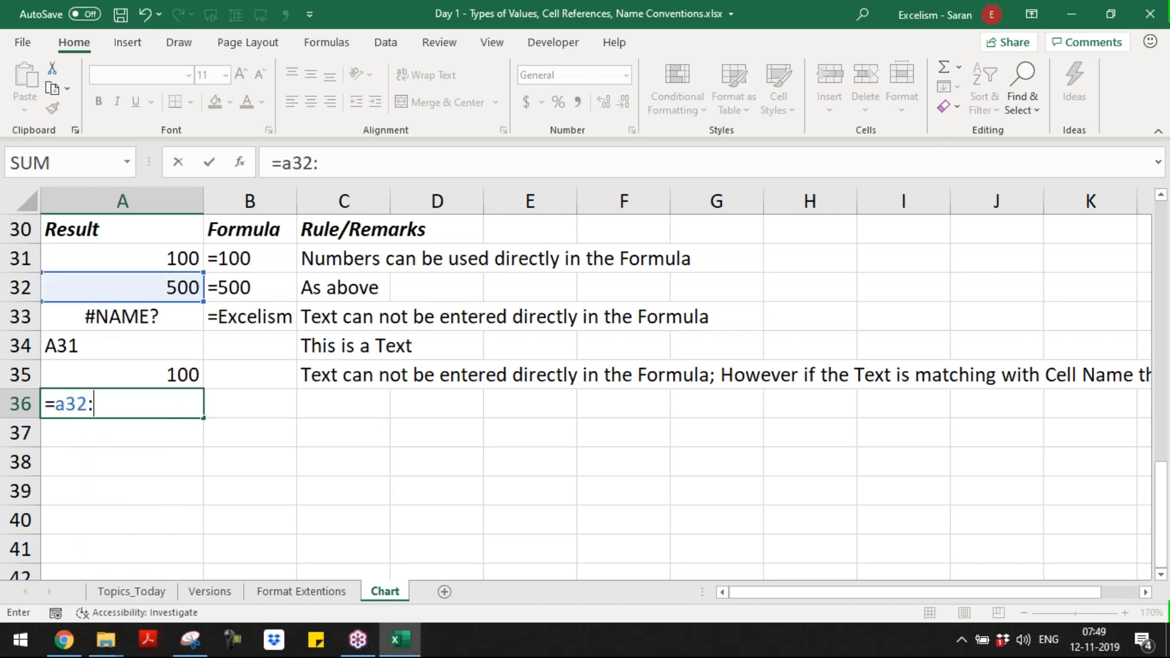
{"action": "type", "text": "a32"}
{"action": "key", "text": "Return"}
{"action": "key", "text": "Up"}
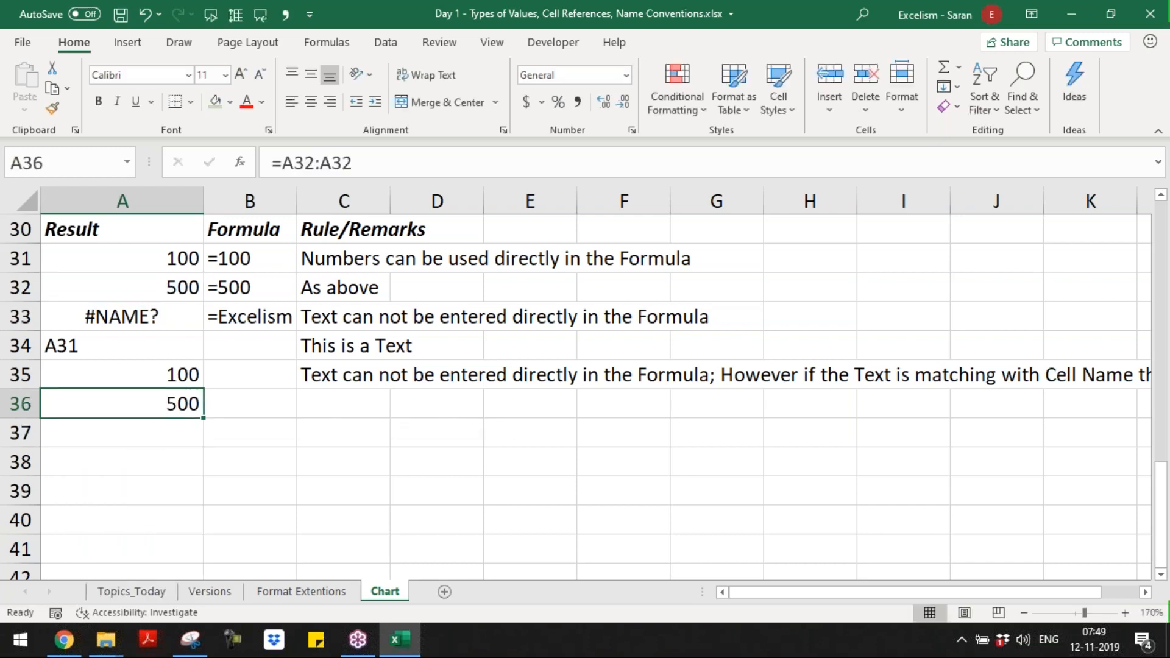
Step: Copy the remark in C35 to C36
{"action": "key", "text": "Right"}
{"action": "key", "text": "Right"}
{"action": "key", "text": "Up"}
{"action": "key", "text": "ctrl+c"}
{"action": "key", "text": "Down"}
{"action": "key", "text": "Return"}
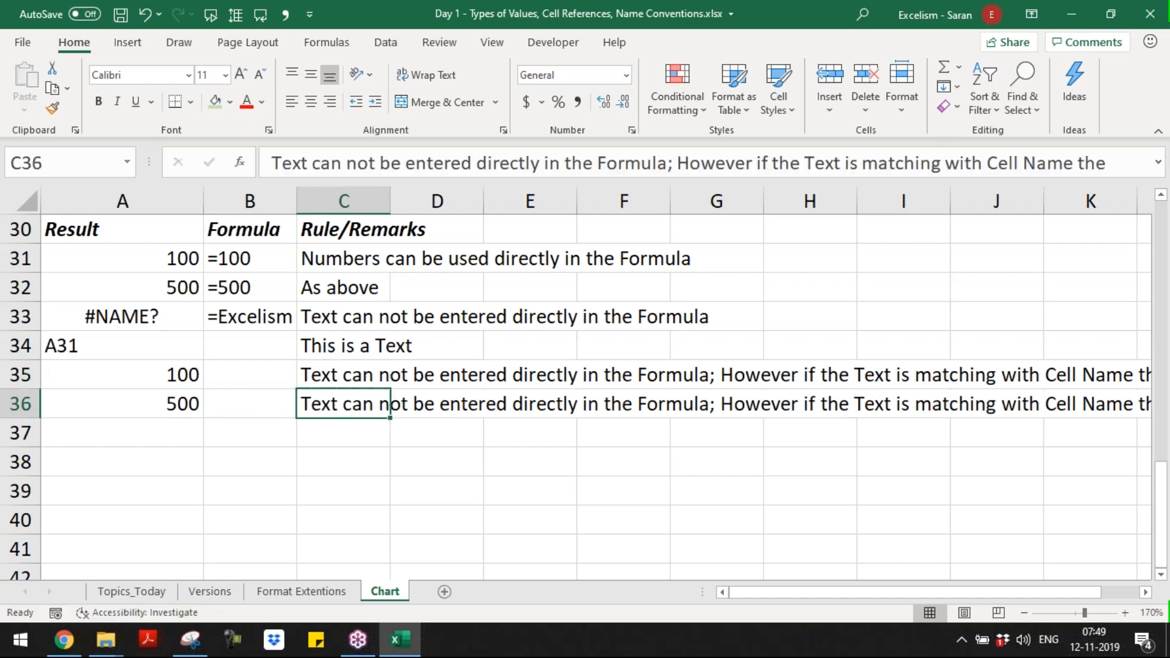
Step: Replace the word "Cell" before "Name" with "Range" in the long remark in C36
{"action": "key", "text": "F2"}
{"action": "key", "text": "ctrl+Left"}
{"action": "key", "text": "ctrl+Left"}
{"action": "key", "text": "ctrl+Left"}
{"action": "key", "text": "ctrl+Left"}
{"action": "key", "text": "ctrl+Left"}
{"action": "key", "text": "ctrl+Left"}
{"action": "key", "text": "ctrl+Left"}
{"action": "key", "text": "ctrl+Left"}
{"action": "key", "text": "ctrl+Left"}
{"action": "key", "text": "ctrl+Left"}
{"action": "key", "text": "ctrl+Left"}
{"action": "key", "text": "ctrl+Left"}
{"action": "key", "text": "ctrl+Left"}
{"action": "key", "text": "ctrl+Left"}
{"action": "key", "text": "ctrl+Left"}
{"action": "key", "text": "ctrl+Left"}
{"action": "key", "text": "ctrl+Left"}
{"action": "key", "text": "ctrl+Left"}
{"action": "key", "text": "ctrl+Right"}
{"action": "key", "text": "ctrl+Right"}
{"action": "key", "text": "ctrl+Right"}
{"action": "key", "text": "ctrl+Right"}
{"action": "key", "text": "ctrl+Right"}
{"action": "key", "text": "ctrl+Right"}
{"action": "key", "text": "ctrl+Right"}
{"action": "key", "text": "ctrl+Right"}
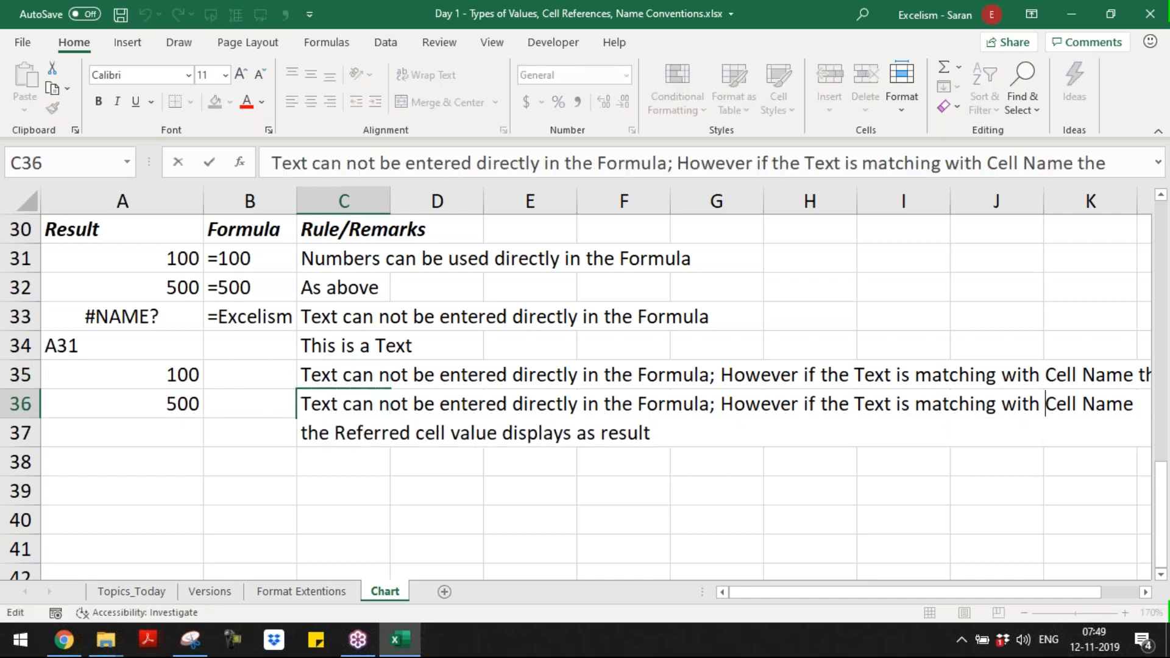
{"action": "key", "text": "ctrl+shift+Right"}
{"action": "key", "text": "shift+Left"}
{"action": "type", "text": "Range"}
{"action": "key", "text": "Return"}
Step: Shorten the remark in C35 to "If the Text is matching with Cell Name the Referred cell value displays as result"
{"action": "key", "text": "Up"}
{"action": "key", "text": "Up"}
{"action": "key", "text": "F2"}
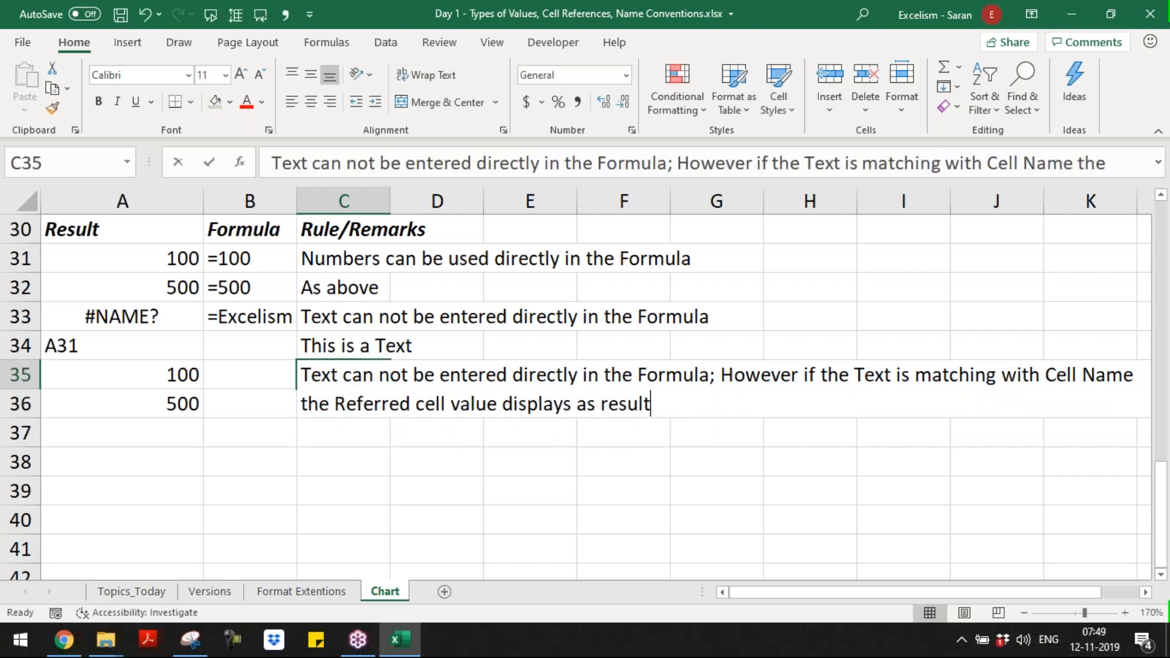
{"action": "key", "text": "ctrl+Home"}
{"action": "key", "text": "ctrl+shift+Right"}
{"action": "key", "text": "ctrl+shift+Right"}
{"action": "key", "text": "ctrl+shift+Right"}
{"action": "key", "text": "ctrl+shift+Right"}
{"action": "key", "text": "ctrl+shift+Right"}
{"action": "key", "text": "ctrl+shift+Right"}
{"action": "key", "text": "ctrl+shift+Right"}
{"action": "key", "text": "ctrl+shift+Right"}
{"action": "key", "text": "ctrl+shift+Right"}
{"action": "key", "text": "ctrl+shift+Right"}
{"action": "key", "text": "ctrl+shift+Right"}
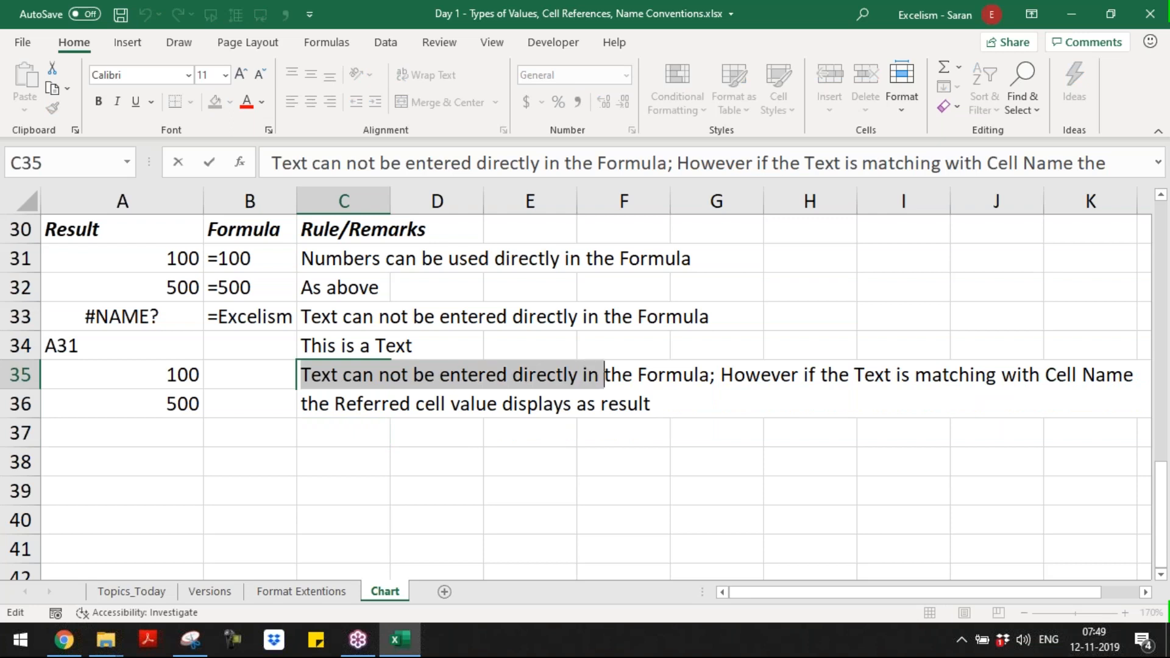
{"action": "key", "text": "ctrl+shift+Left"}
{"action": "key", "text": "shift+Right"}
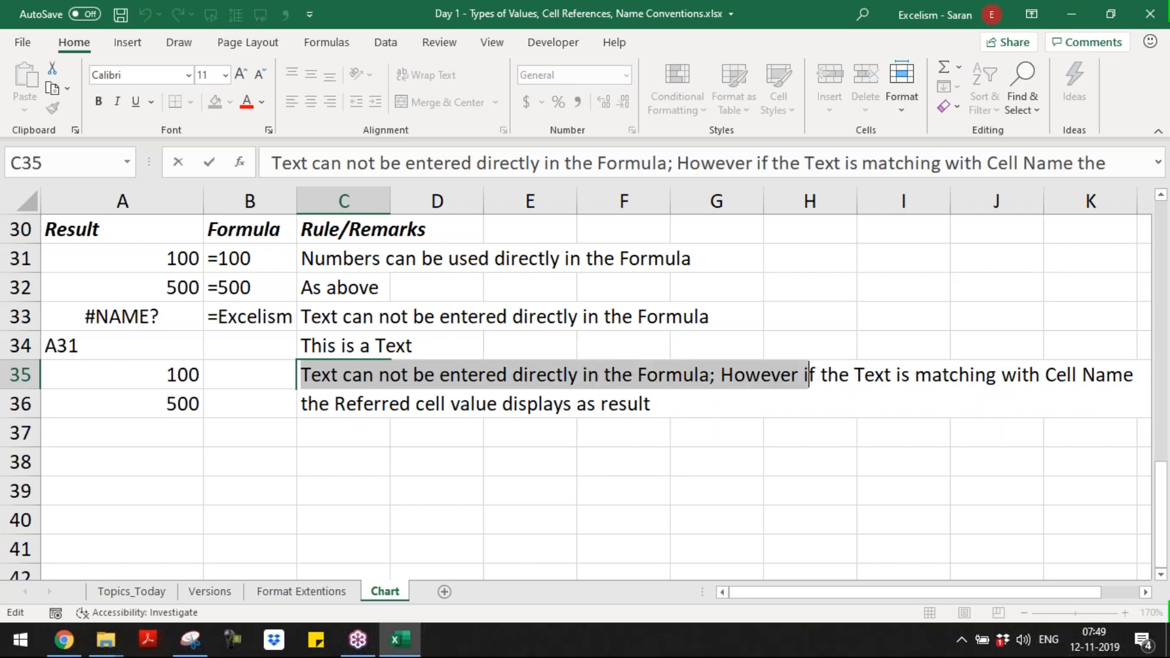
{"action": "type", "text": "I"}
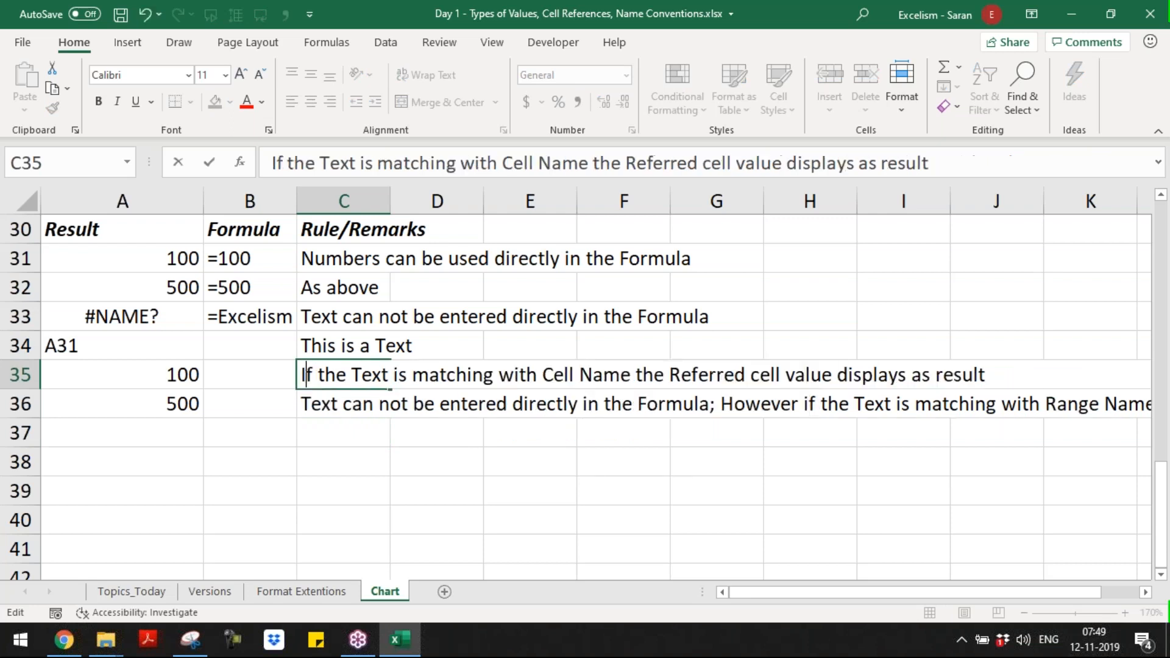
{"action": "key", "text": "Return"}
Step: Copy the shortened remark from C35 over the remark in C36
{"action": "key", "text": "Up"}
{"action": "key", "text": "ctrl+c"}
{"action": "key", "text": "Down"}
{"action": "key", "text": "Return"}
{"action": "key", "text": "Left"}
{"action": "key", "text": "Right"}
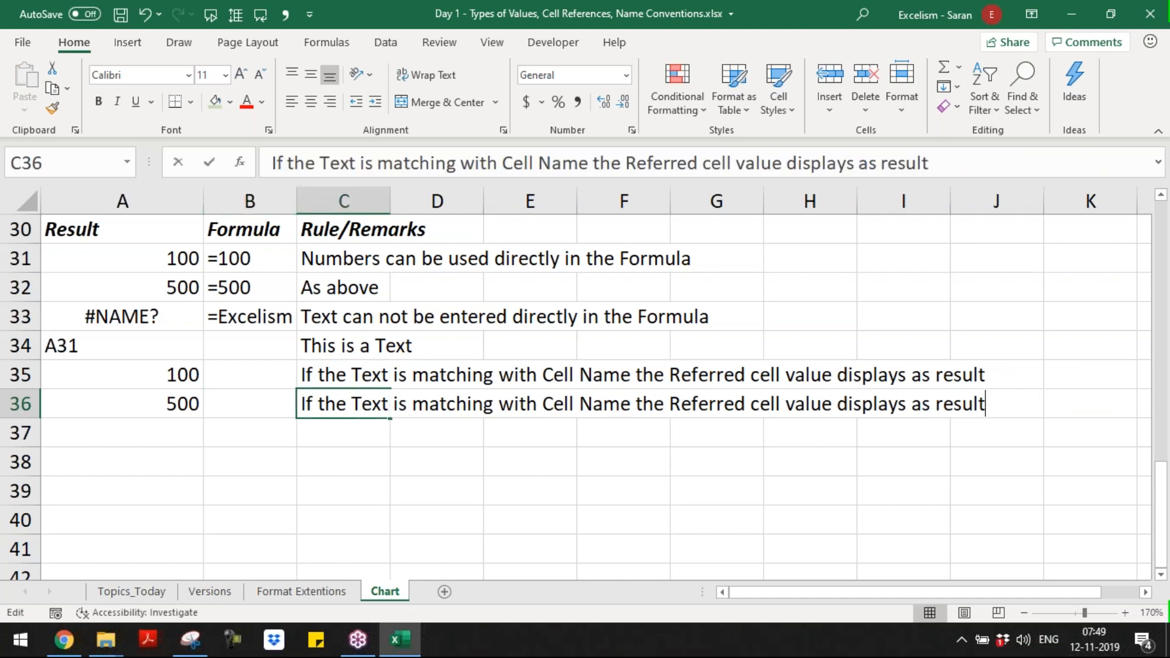
Step: Reword the remark in C36 to say "Range Name" instead of "Cell Name"
{"action": "key", "text": "F2"}
{"action": "key", "text": "Left"}
{"action": "key", "text": "Left"}
{"action": "key", "text": "Left"}
{"action": "key", "text": "Left"}
{"action": "key", "text": "Left"}
{"action": "key", "text": "Left"}
{"action": "key", "text": "Left"}
{"action": "key", "text": "Left"}
{"action": "key", "text": "Left"}
{"action": "key", "text": "Left"}
{"action": "key", "text": "Left"}
{"action": "key", "text": "Left"}
{"action": "key", "text": "Left"}
{"action": "key", "text": "Left"}
{"action": "key", "text": "Left"}
{"action": "key", "text": "Left"}
{"action": "key", "text": "Left"}
{"action": "key", "text": "Left"}
{"action": "key", "text": "Left"}
{"action": "key", "text": "Left"}
{"action": "key", "text": "ctrl+Left"}
{"action": "key", "text": "ctrl+Left"}
{"action": "key", "text": "ctrl+Left"}
{"action": "key", "text": "ctrl+Left"}
{"action": "key", "text": "ctrl+Left"}
{"action": "key", "text": "Left"}
{"action": "key", "text": "ctrl+shift+Left"}
{"action": "type", "text": "Range"}
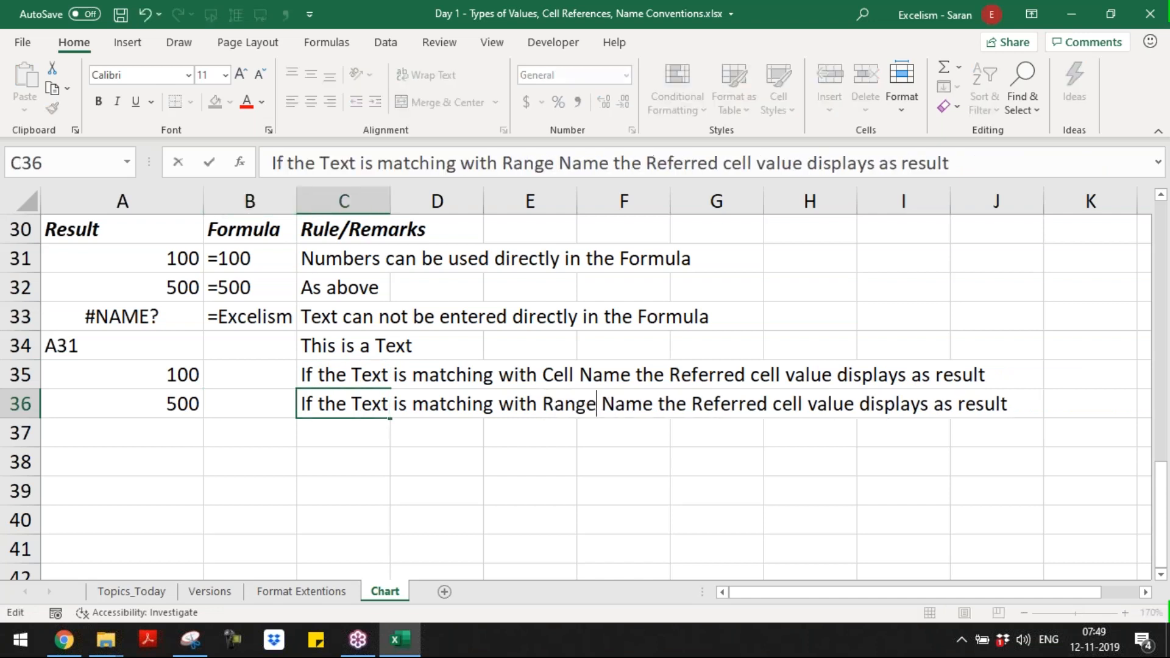
{"action": "key", "text": "Return"}
Step: Copy the formula display from B33 to B35:B36, leaving B34 empty
{"action": "key", "text": "Home"}
{"action": "key", "text": "Up"}
{"action": "key", "text": "Up"}
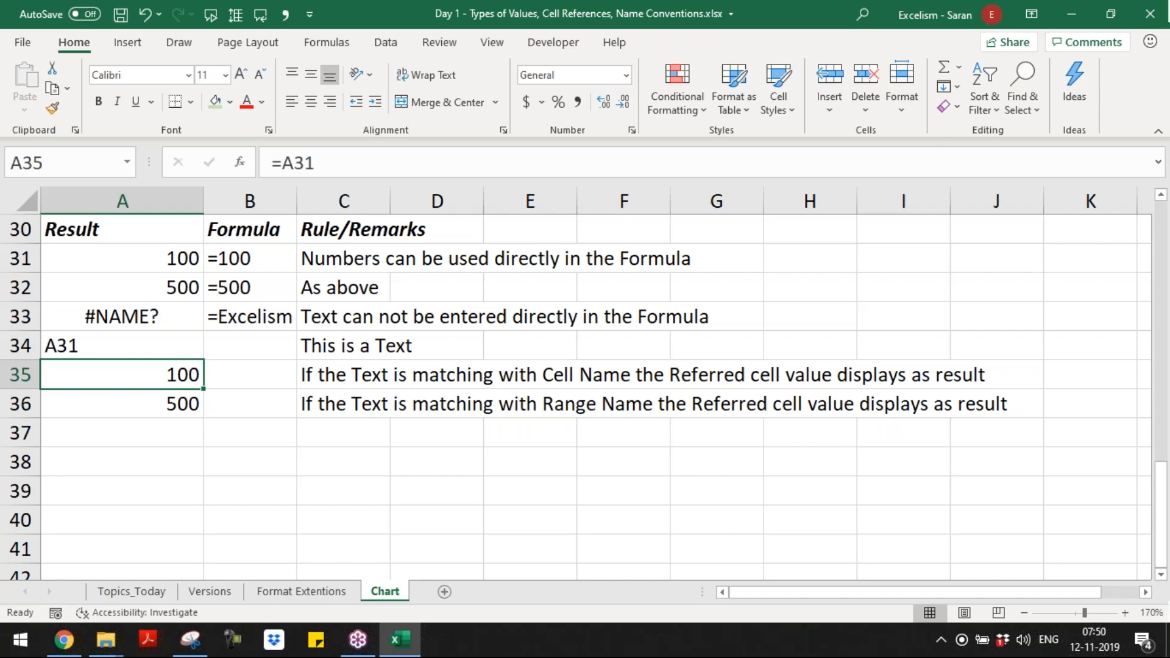
{"action": "key", "text": "Down"}
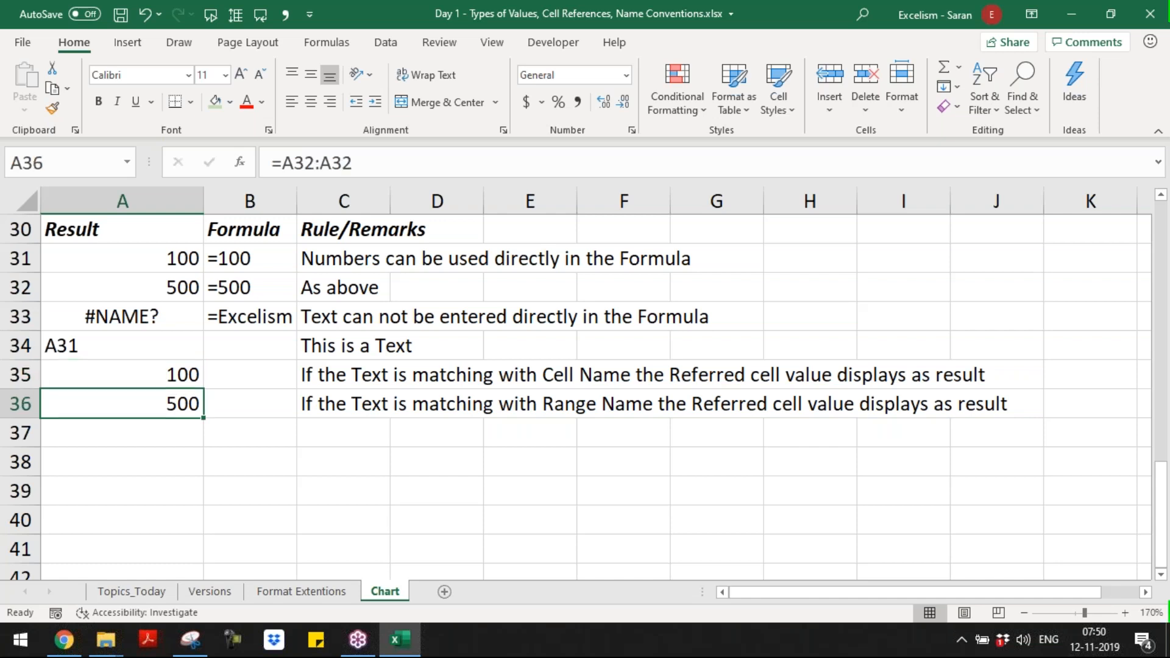
{"action": "key", "text": "Up"}
{"action": "key", "text": "Up"}
{"action": "key", "text": "Up"}
{"action": "key", "text": "Right"}
{"action": "key", "text": "ctrl+c"}
{"action": "key", "text": "Down"}
{"action": "key", "text": "Down"}
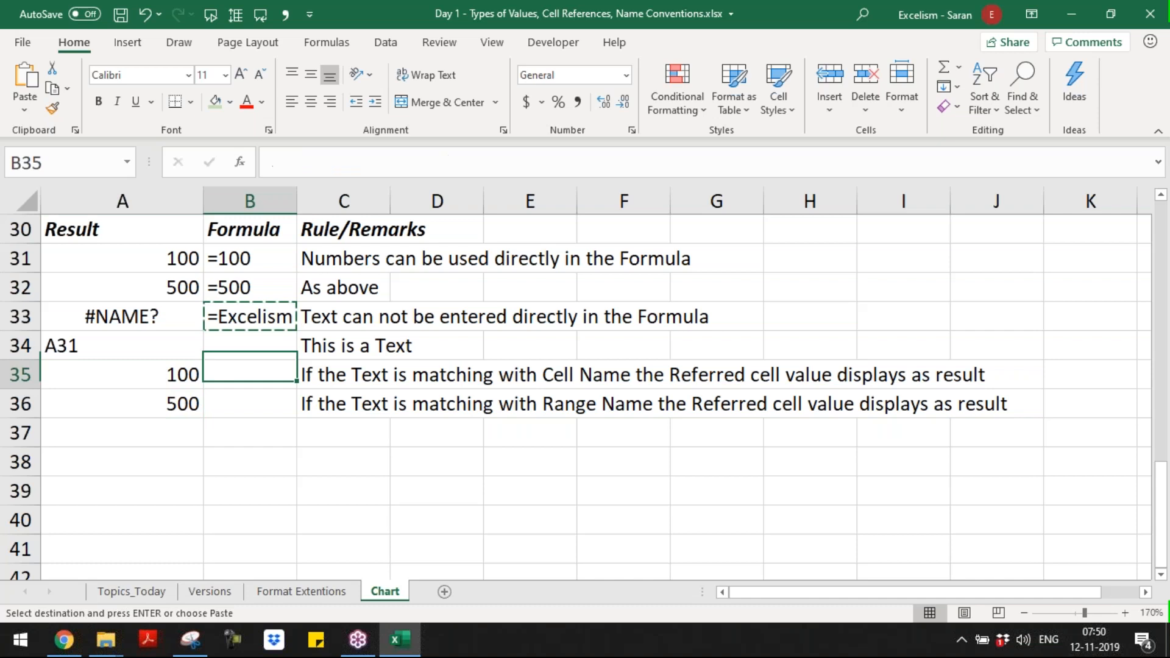
{"action": "key", "text": "shift+Down"}
{"action": "key", "text": "Return"}
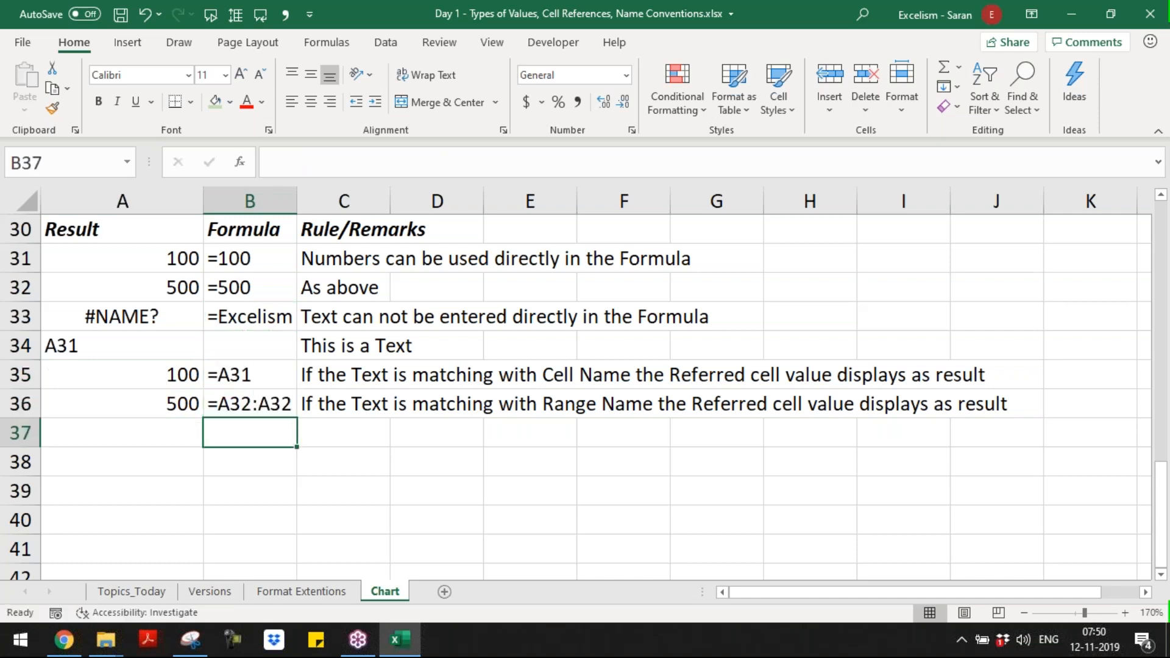
Step: Begin a note in A37 below the table with "Every cell having it's own name"
{"action": "key", "text": "Down"}
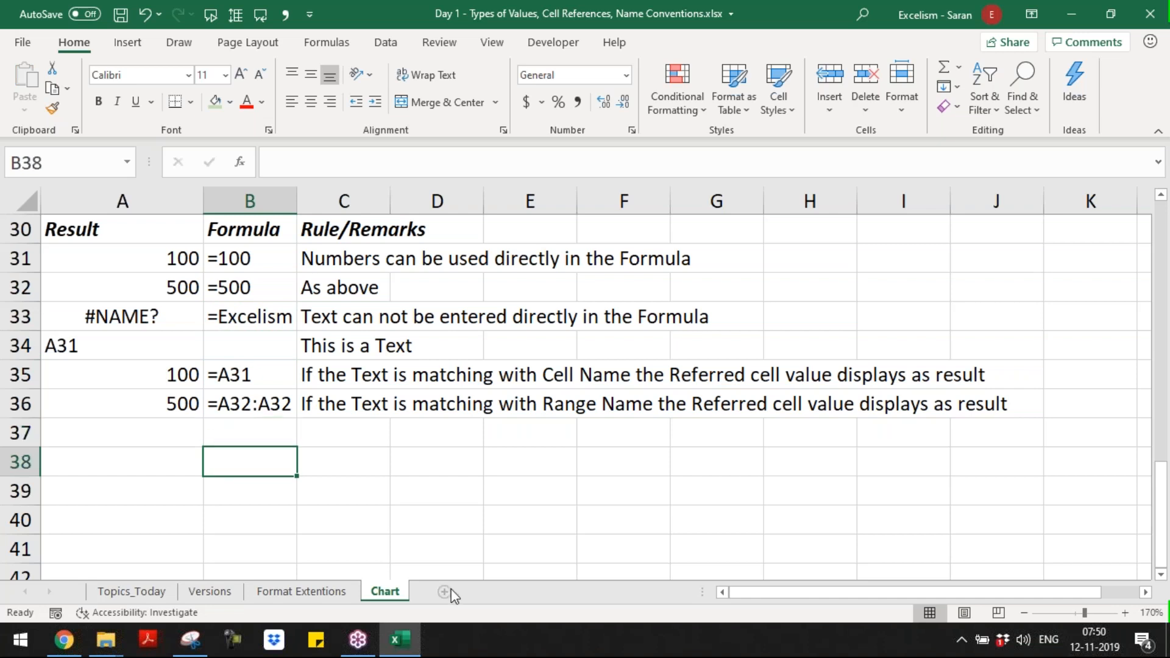
{"action": "left_click", "coordinate": [182, 428]}
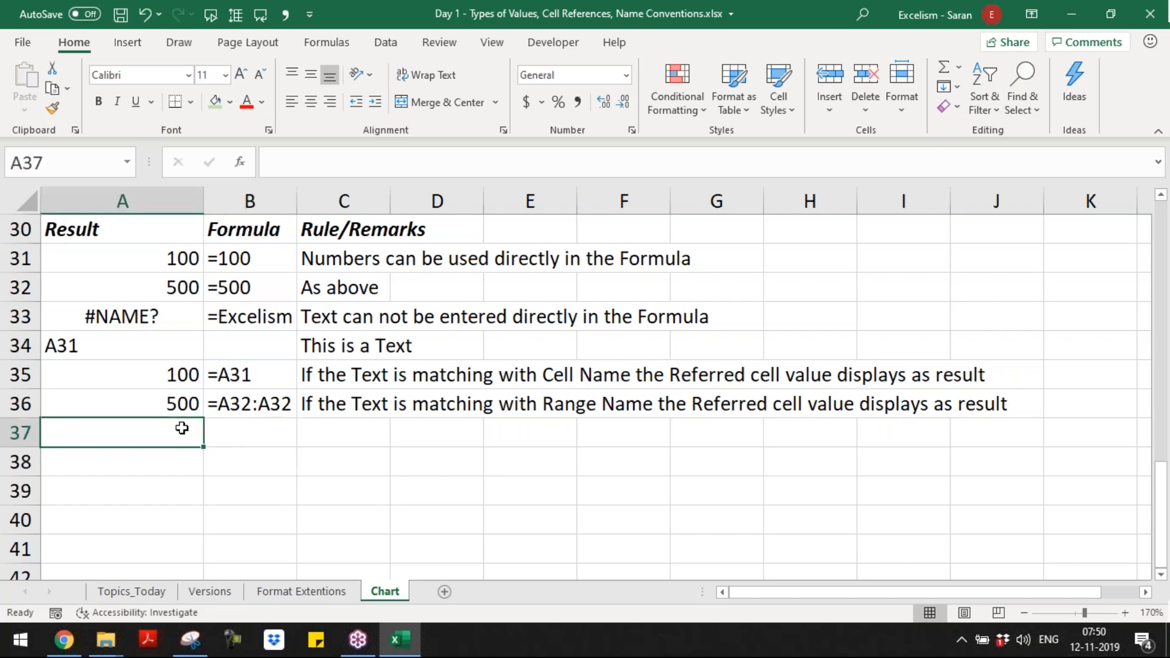
{"action": "type", "text": "Every cell has"}
{"action": "key", "text": "BackSpace"}
{"action": "type", "text": "ving it"}
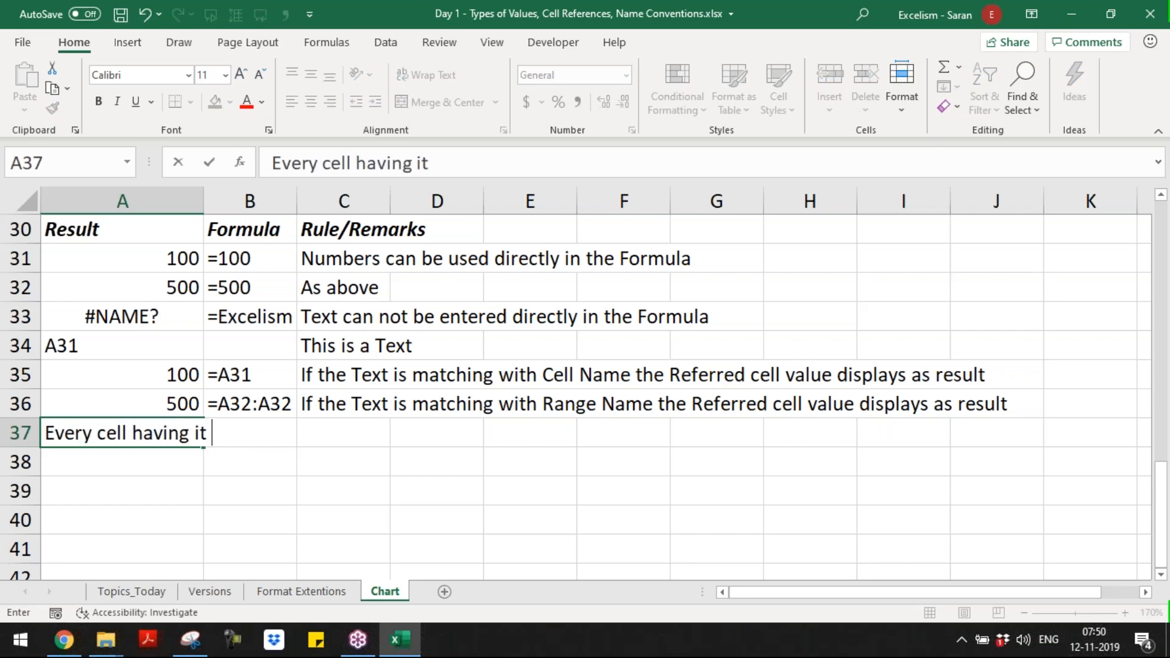
{"action": "key", "text": "BackSpace"}
{"action": "type", "text": "'s own name"}
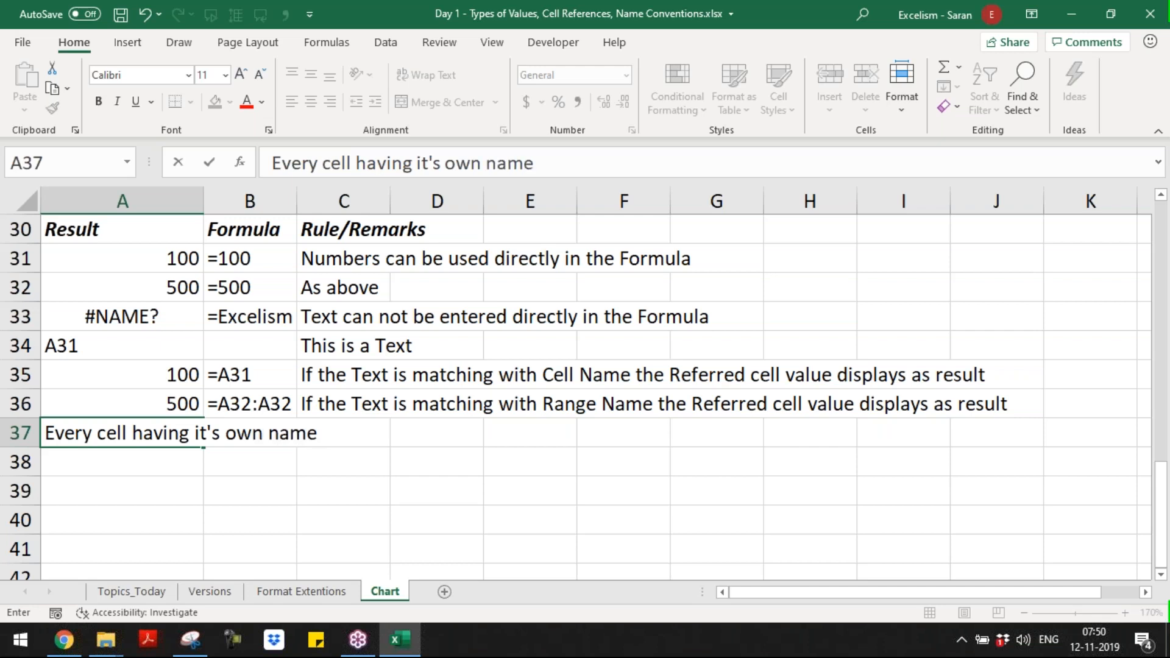
{"action": "type", "text": " by E"}
Step: Extend the note in A37 with "in A1 Style or"
{"action": "key", "text": "BackSpace"}
{"action": "key", "text": "BackSpace"}
{"action": "key", "text": "BackSpace"}
{"action": "key", "text": "BackSpace"}
{"action": "key", "text": "BackSpace"}
{"action": "key", "text": "BackSpace"}
{"action": "key", "text": "BackSpace"}
{"action": "key", "text": "BackSpace"}
{"action": "key", "text": "BackSpace"}
{"action": "key", "text": "BackSpace"}
{"action": "key", "text": "BackSpace"}
{"action": "key", "text": "BackSpace"}
{"action": "type", "text": "n nam"}
{"action": "type", "text": "e = "}
{"action": "type", "text": "A1 Sty"}
{"action": "key", "text": "BackSpace"}
{"action": "key", "text": "BackSpace"}
{"action": "key", "text": "BackSpace"}
{"action": "key", "text": "BackSpace"}
{"action": "key", "text": "BackSpace"}
{"action": "key", "text": "BackSpace"}
{"action": "key", "text": "BackSpace"}
{"action": "key", "text": "BackSpace"}
{"action": "type", "text": "in A1 Stype or"}
{"action": "key", "text": "BackSpace"}
{"action": "key", "text": "BackSpace"}
{"action": "key", "text": "BackSpace"}
{"action": "key", "text": "BackSpace"}
{"action": "key", "text": "BackSpace"}
{"action": "key", "text": "BackSpace"}
{"action": "type", "text": "le or"}
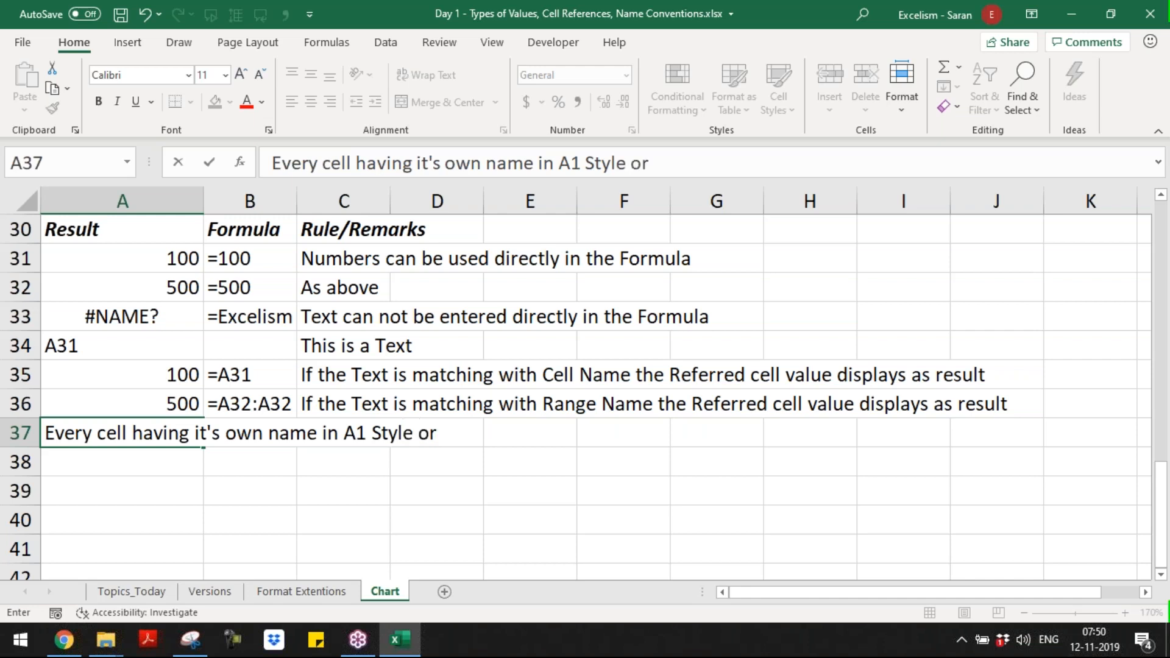
{"action": "type", "text": " R1C1 Syp"}
Step: Finish the note in A37 with "R1C1 Syle" and commit it
{"action": "key", "text": "BackSpace"}
{"action": "type", "text": "le"}
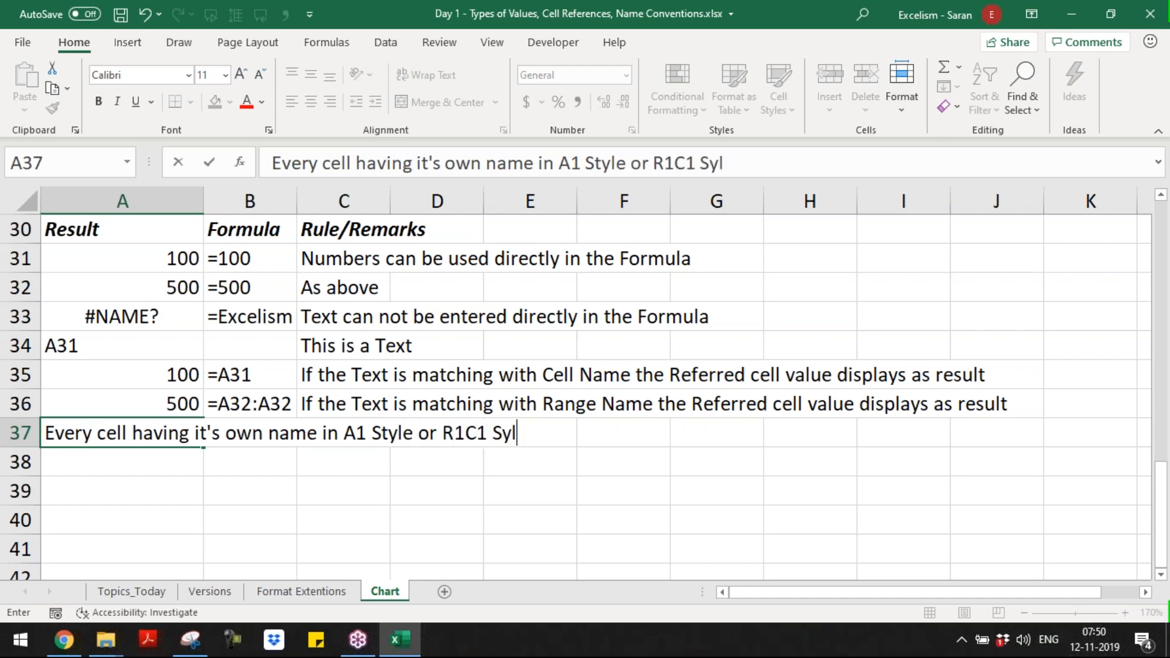
{"action": "key", "text": "Return"}
Step: Copy the note in A37 to A38
{"action": "key", "text": "Up"}
{"action": "key", "text": "ctrl+c"}
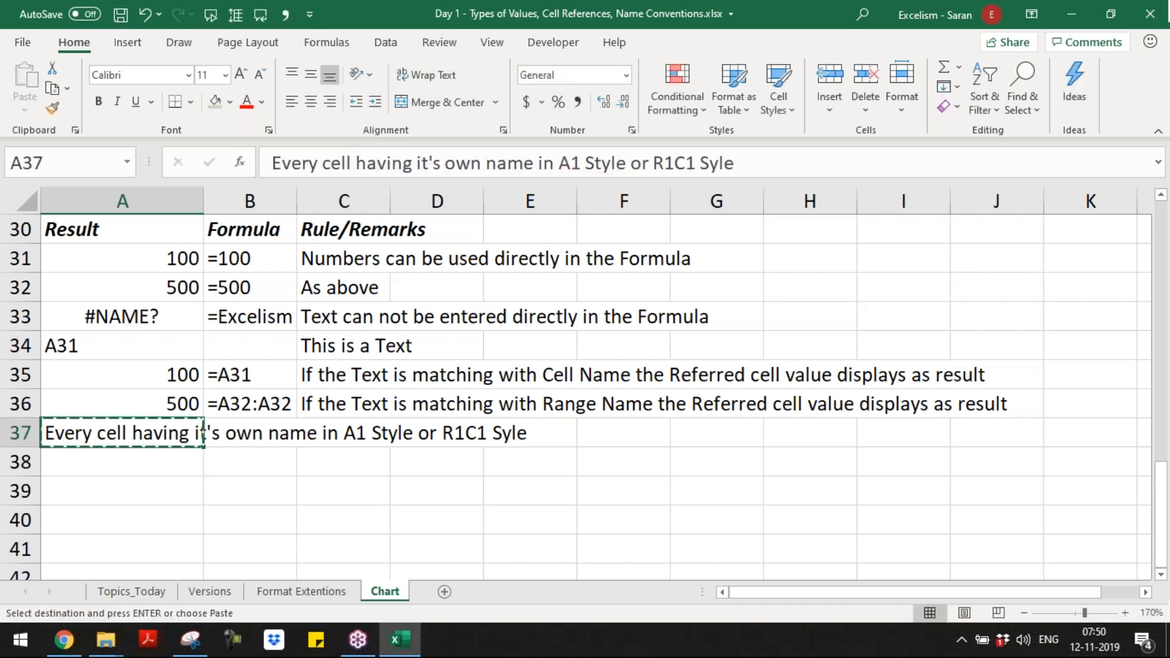
{"action": "key", "text": "Down"}
{"action": "key", "text": "Return"}
{"action": "key", "text": "Up"}
{"action": "key", "text": "Up"}
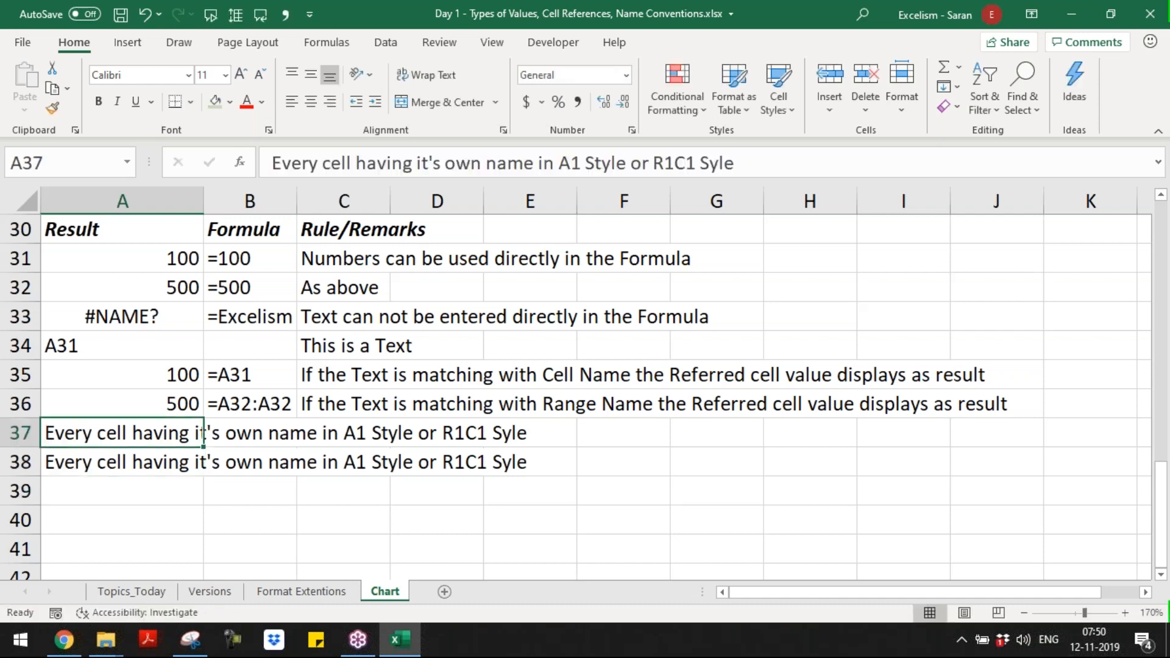
Step: Replace the note in A38 with "If user want, he can define his own name for any Cell or Range"
{"action": "key", "text": "Down"}
{"action": "key", "text": "BackSpace"}
{"action": "type", "text": "If ue"}
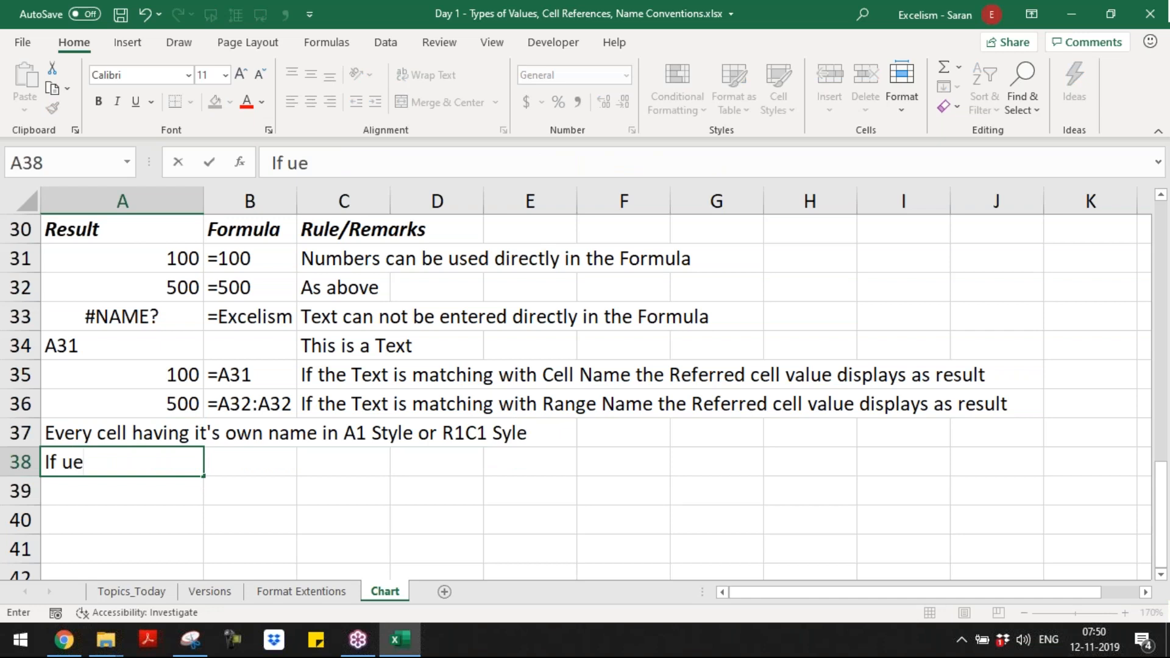
{"action": "key", "text": "BackSpace"}
{"action": "type", "text": "ser want, he "}
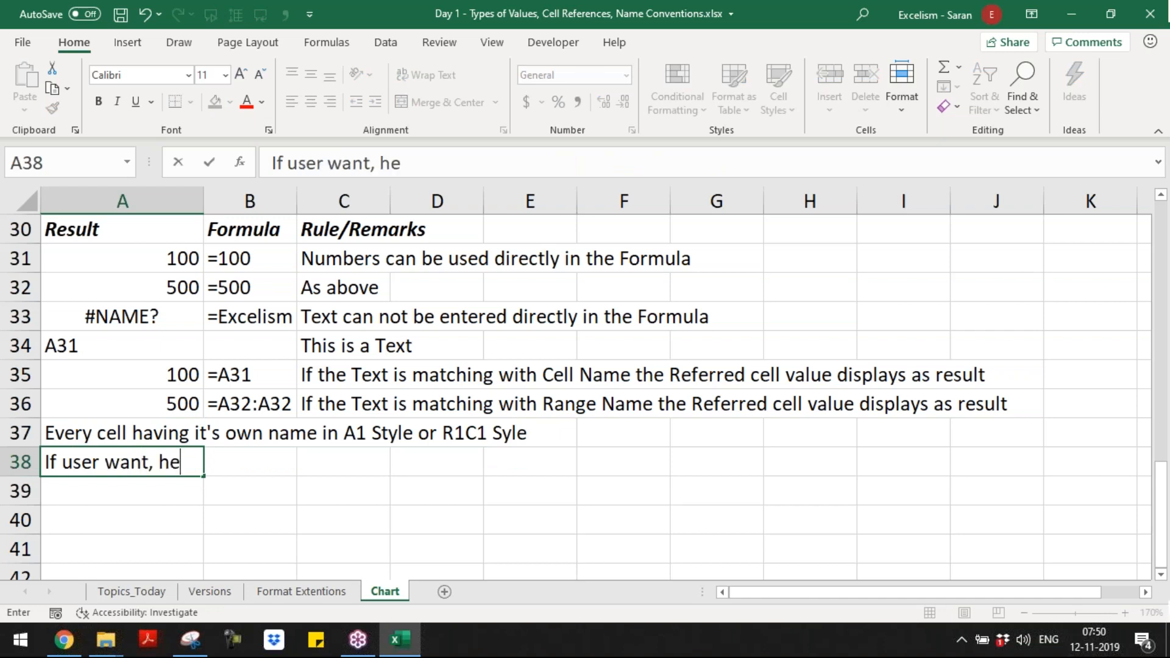
{"action": "type", "text": "can define "}
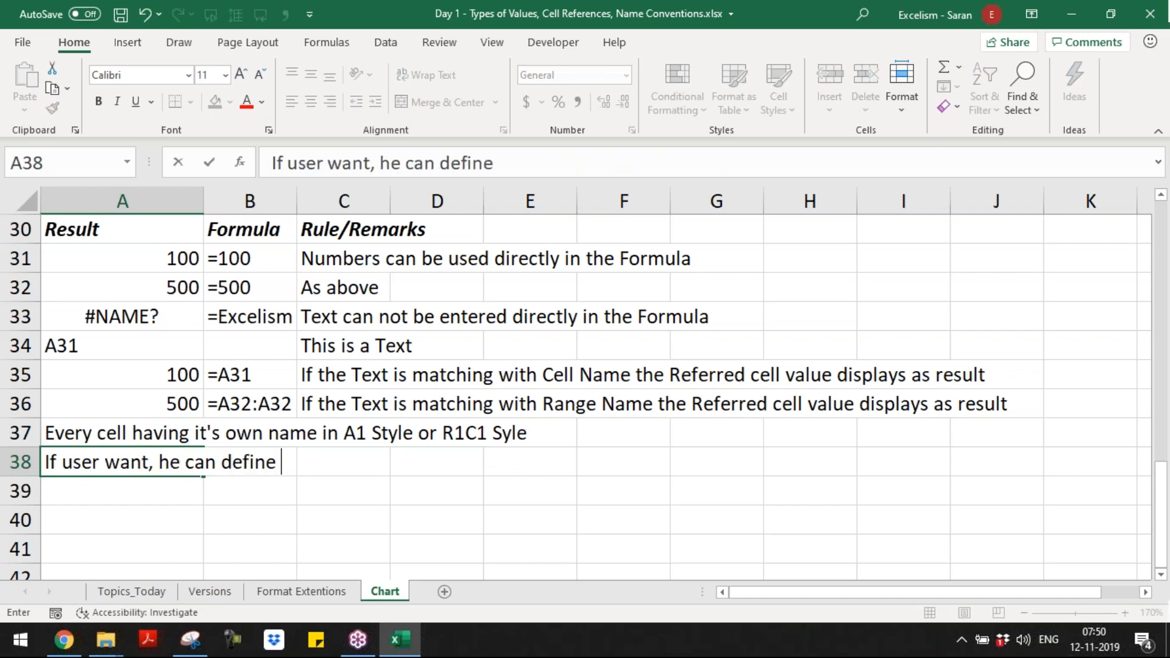
{"action": "type", "text": "his own nam"}
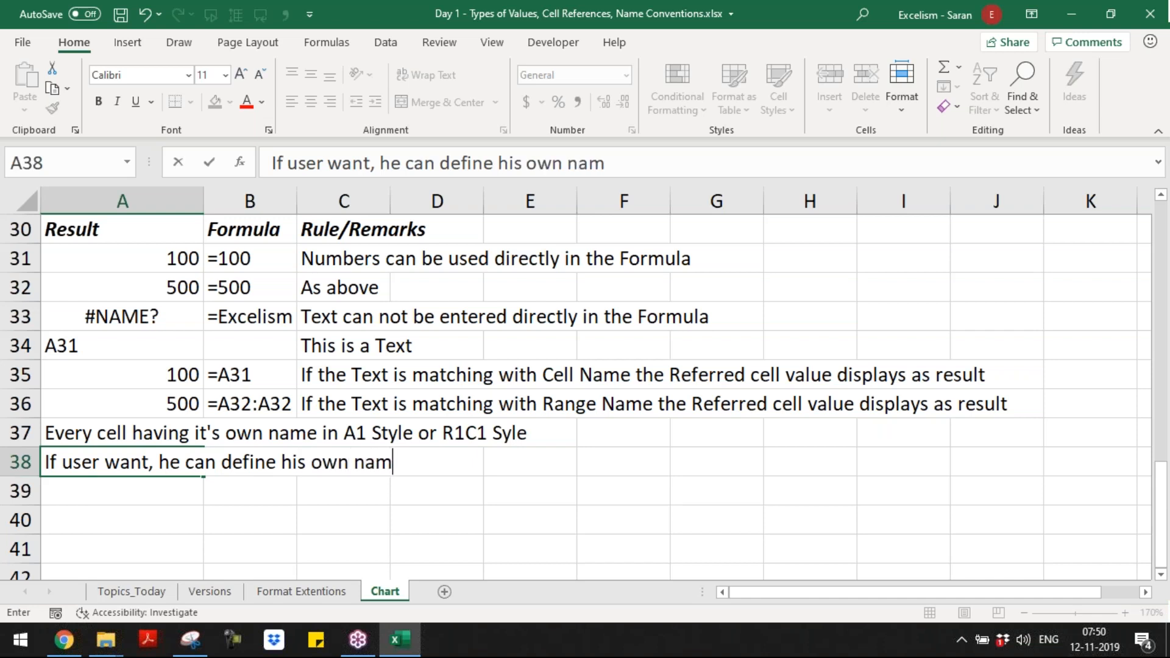
{"action": "type", "text": "e for an"}
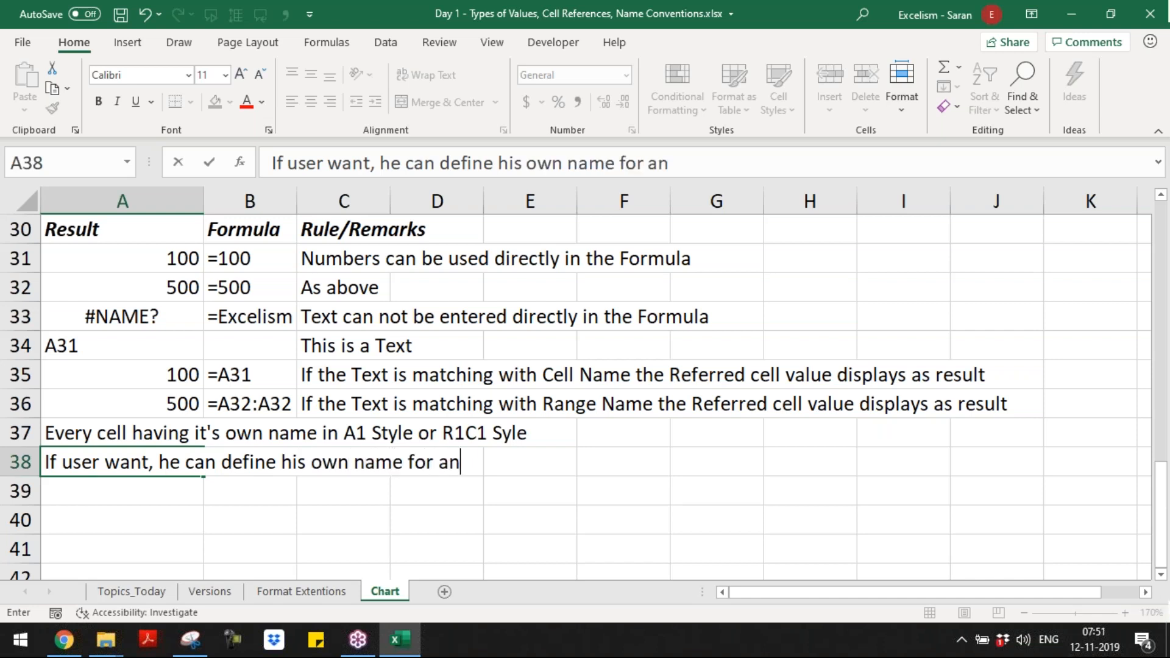
{"action": "type", "text": "y Cell or Range"}
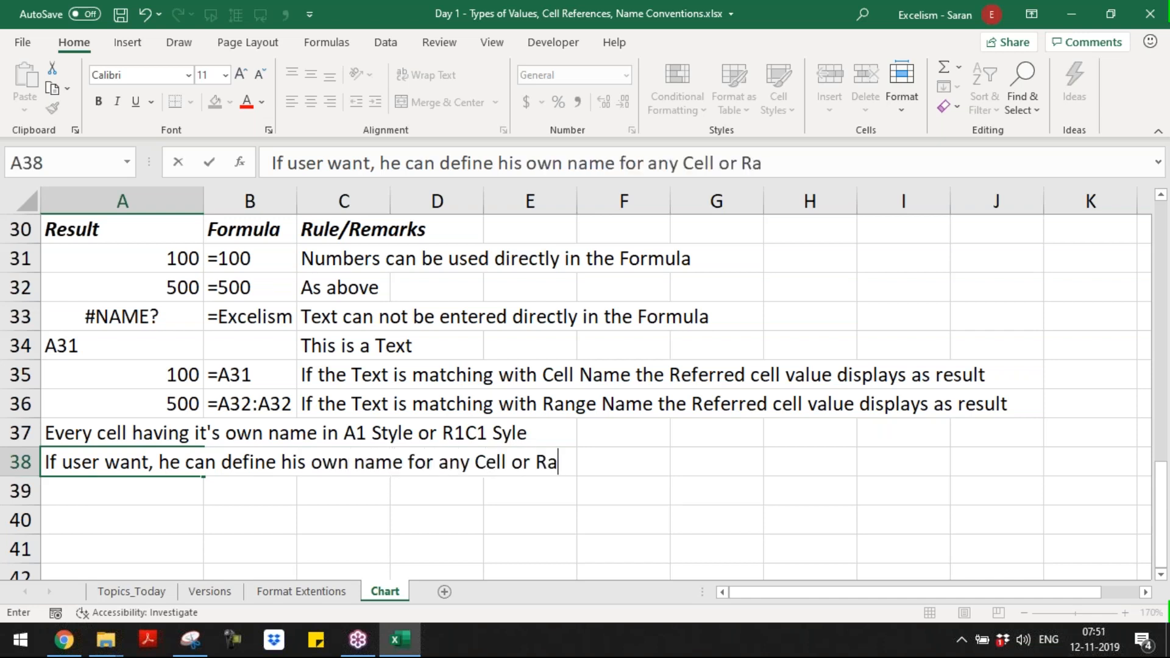
{"action": "key", "text": "Return"}
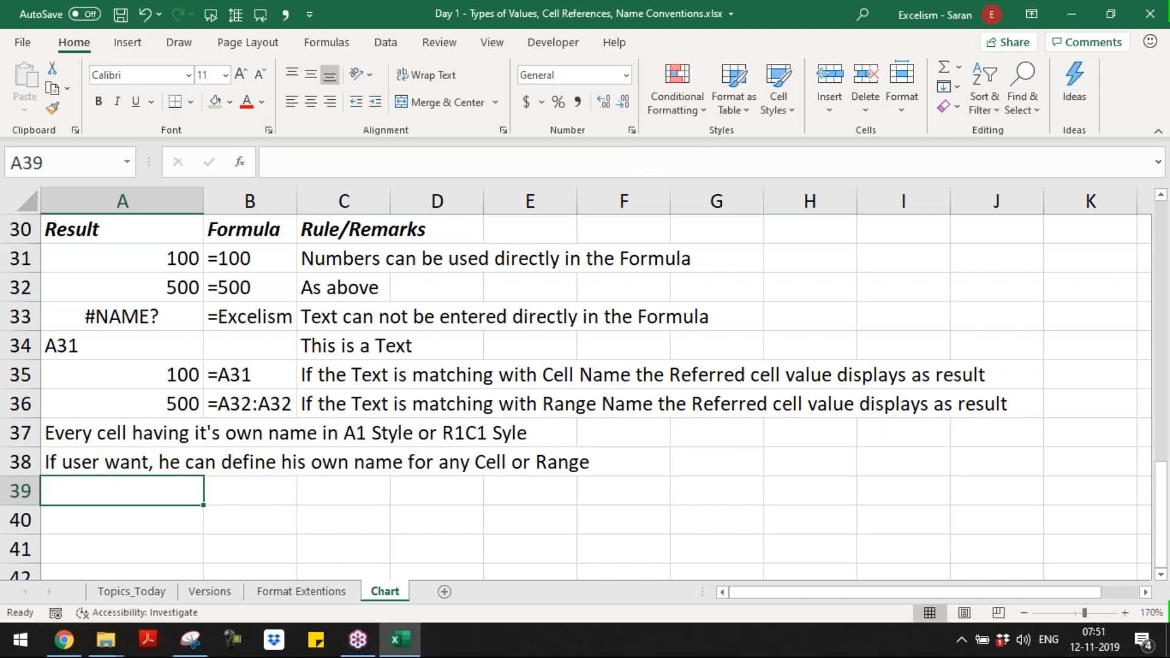
Step: Define the name India for cell A35 and reselect the cell to check its name
{"action": "left_click", "coordinate": [182, 362]}
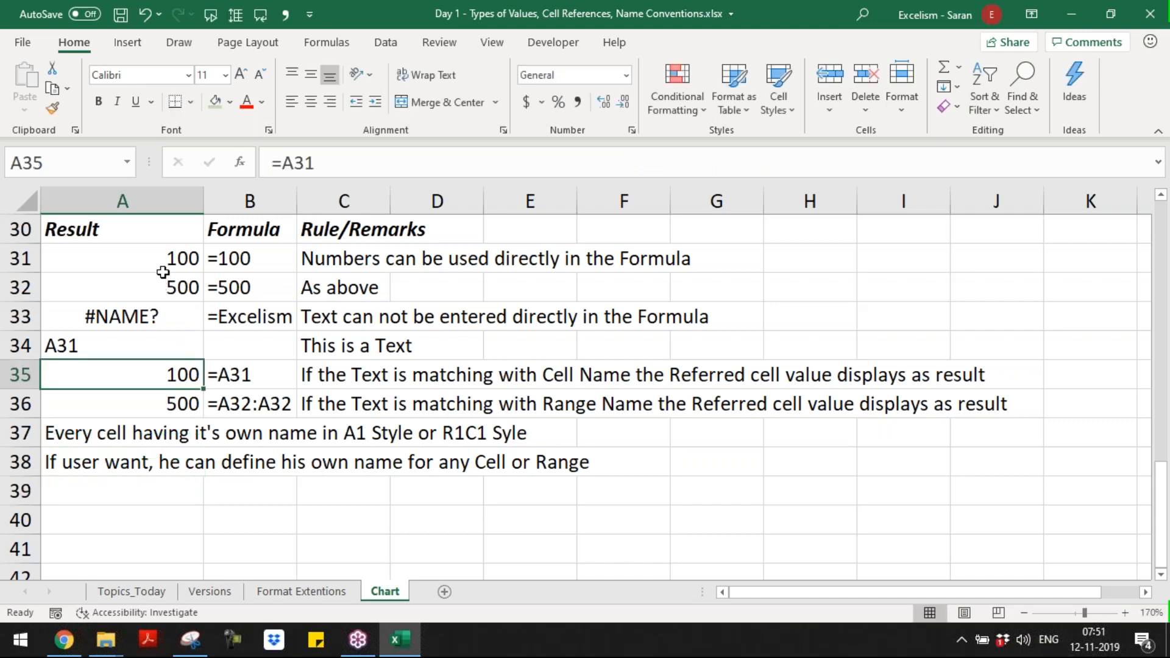
{"action": "left_click", "coordinate": [41, 164]}
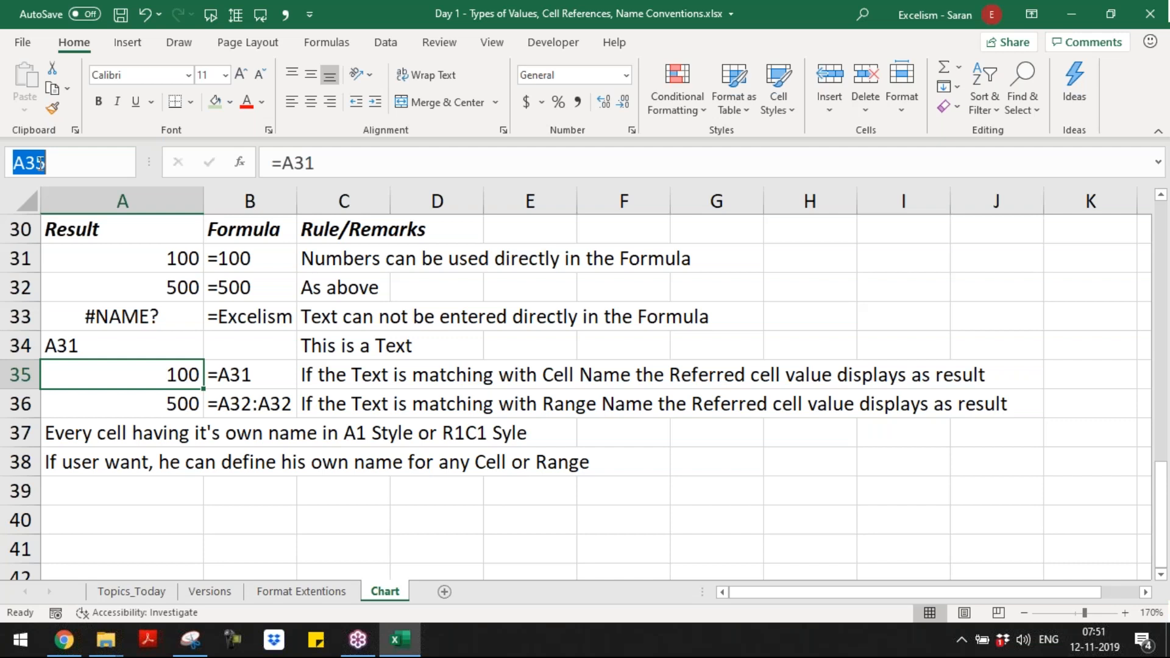
{"action": "type", "text": "India"}
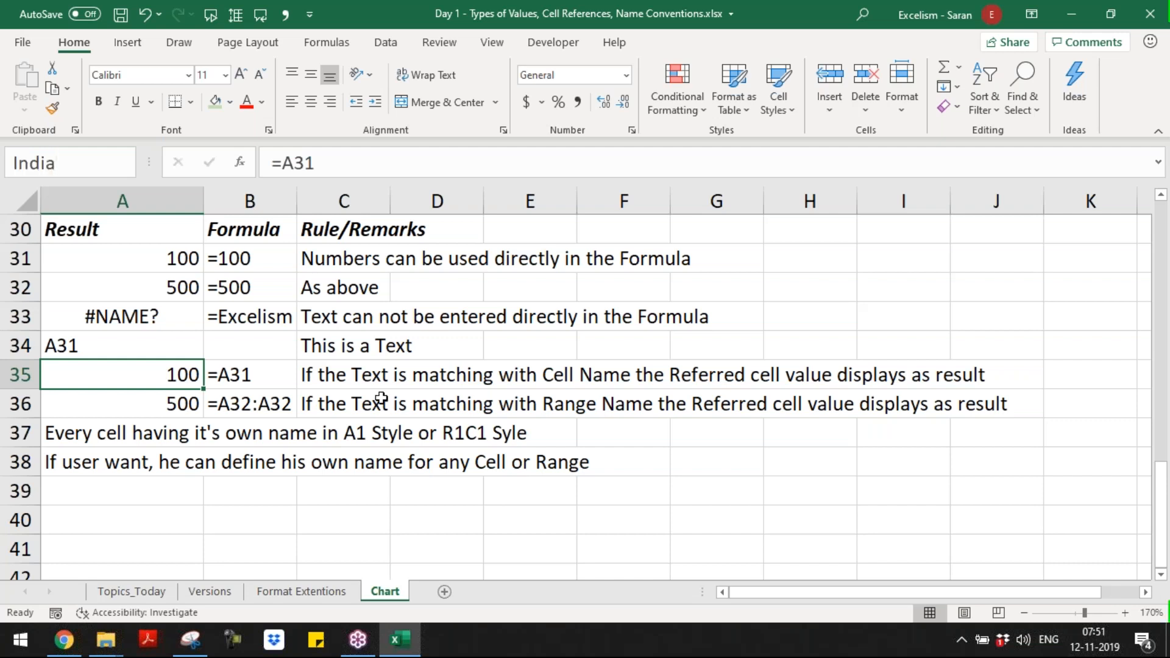
{"action": "key", "text": "Return"}
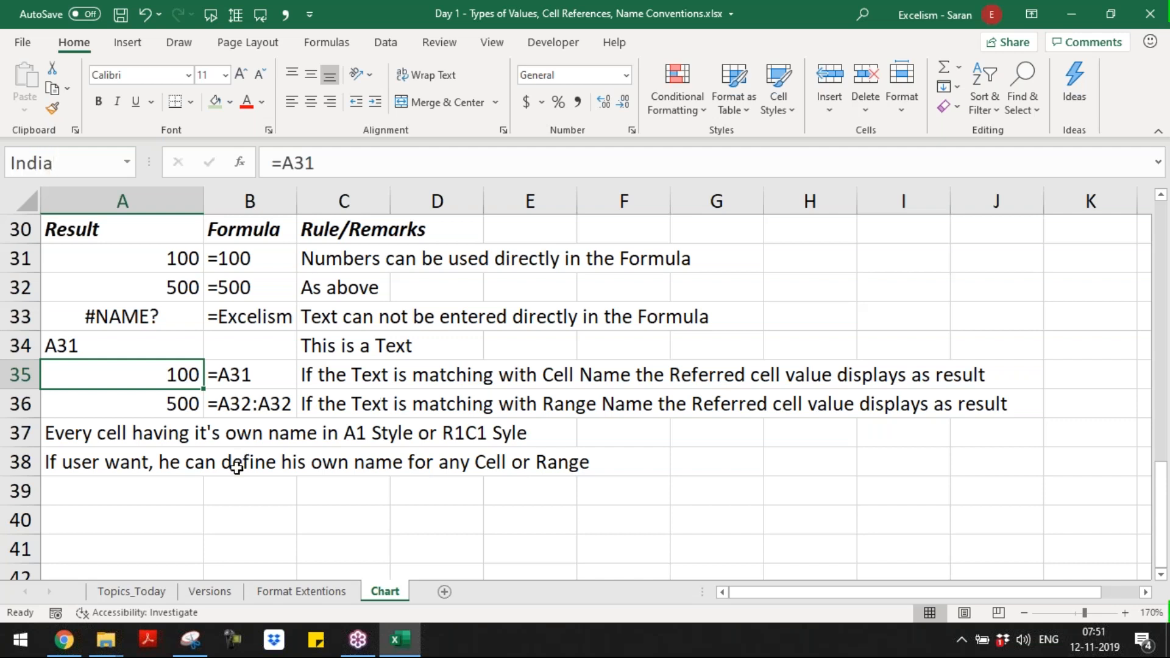
{"action": "left_click", "coordinate": [161, 463]}
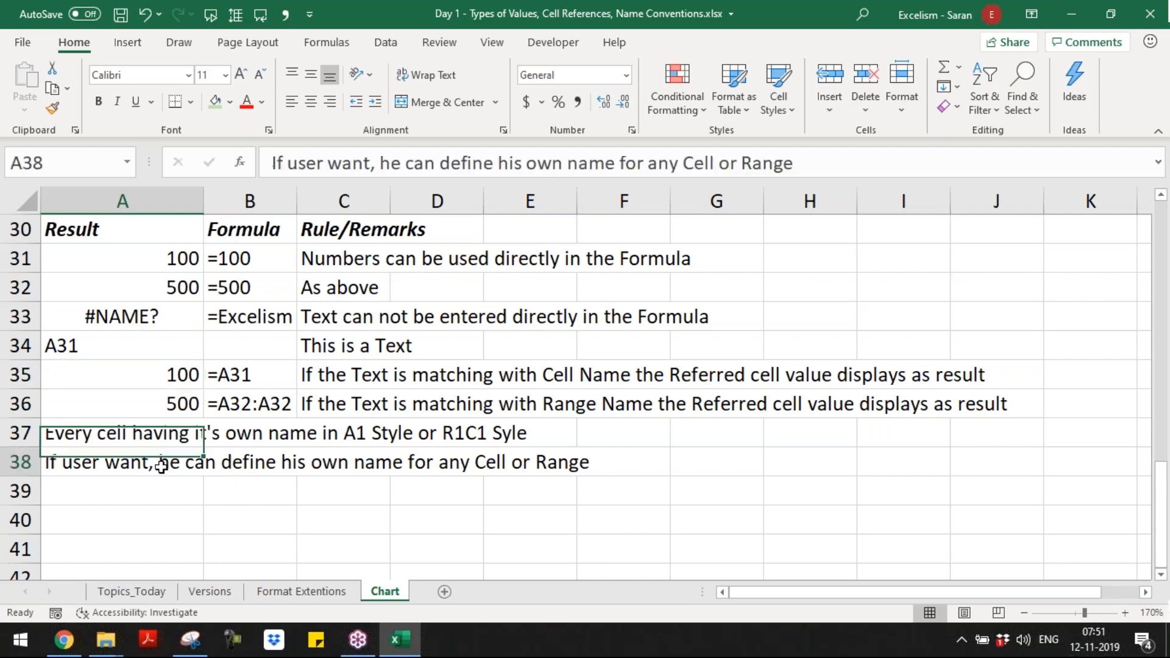
{"action": "left_click", "coordinate": [133, 375]}
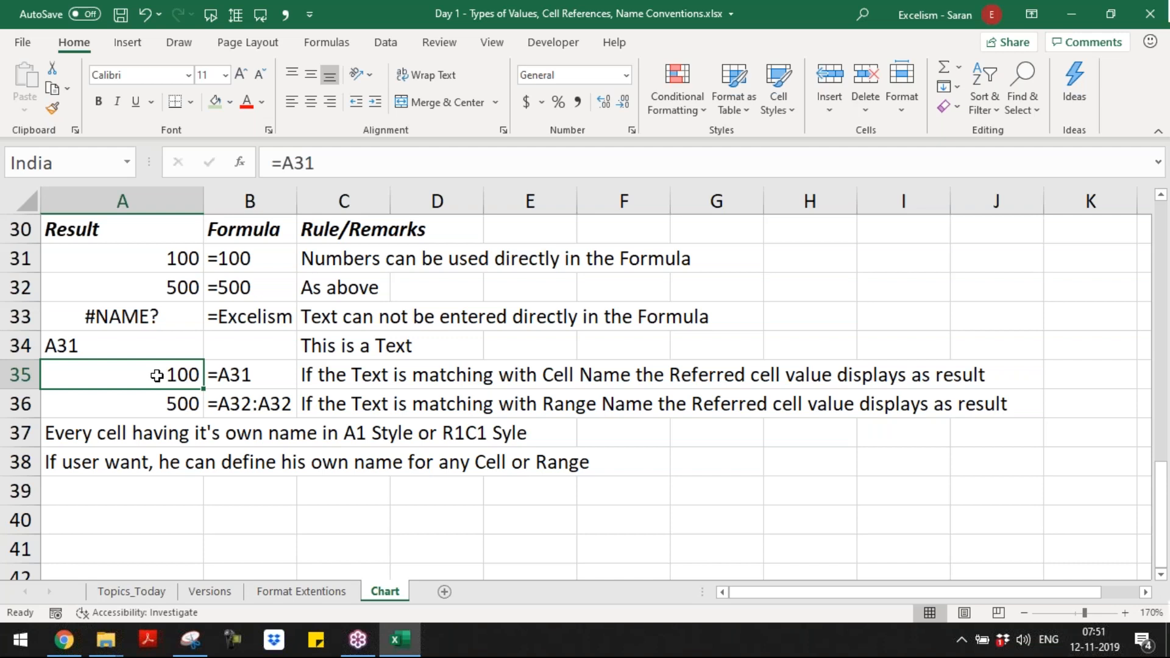
Step: Enter the note "Defined name is the another name for any Cell or Range" in cell A39
{"action": "left_click", "coordinate": [146, 485]}
{"action": "type", "text": "A31"}
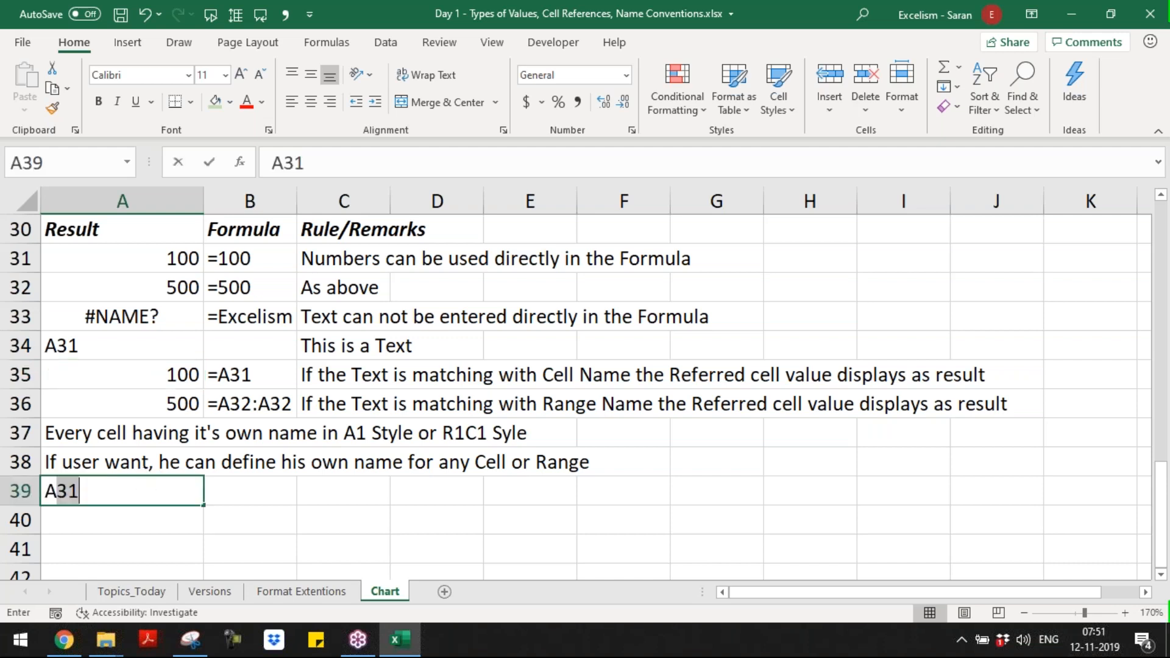
{"action": "key", "text": "BackSpace"}
{"action": "key", "text": "BackSpace"}
{"action": "key", "text": "BackSpace"}
{"action": "type", "text": "Dein"}
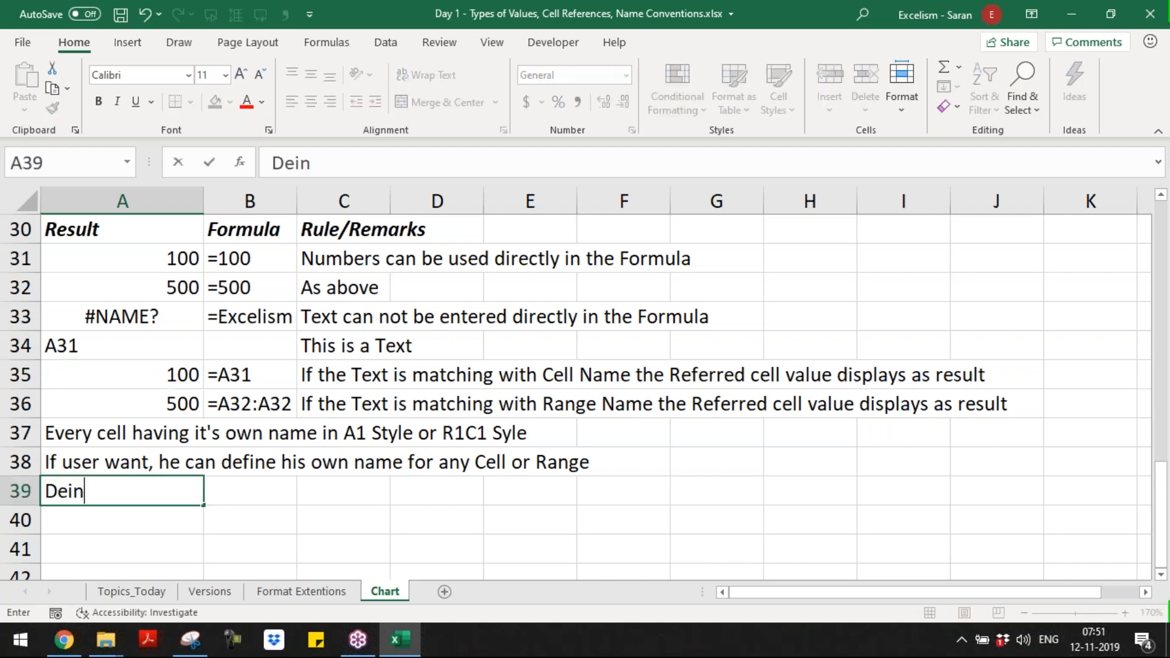
{"action": "key", "text": "BackSpace"}
{"action": "key", "text": "BackSpace"}
{"action": "type", "text": "fined name i"}
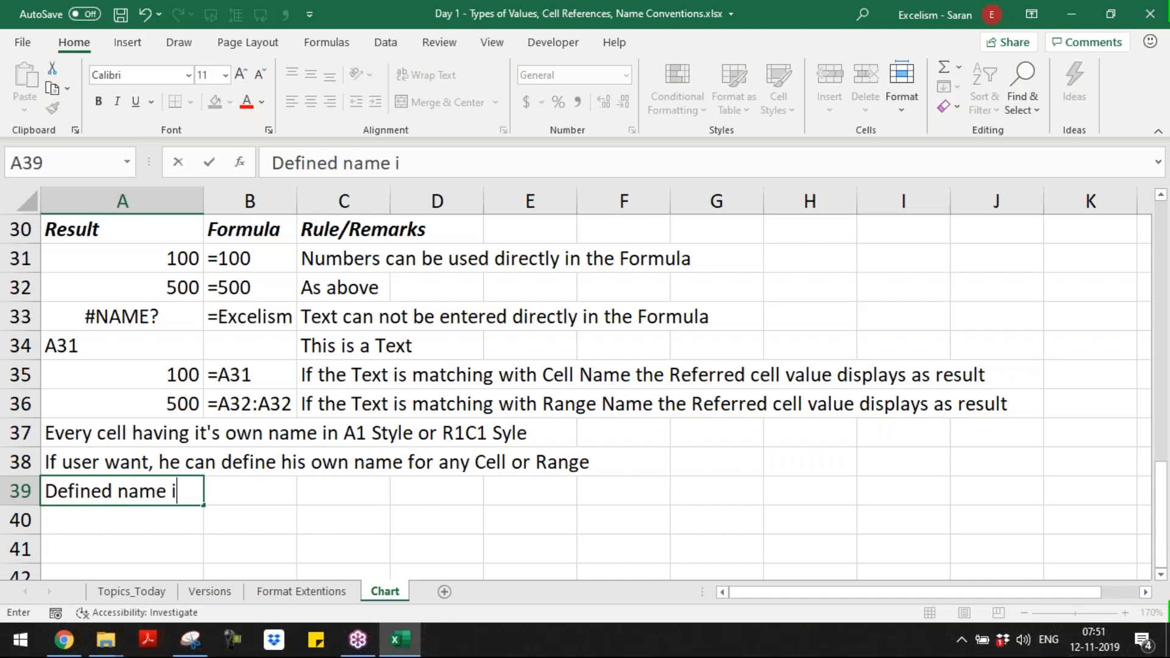
{"action": "type", "text": "s the ad"}
{"action": "type", "text": "dti"}
{"action": "key", "text": "BackSpace"}
{"action": "key", "text": "BackSpace"}
{"action": "key", "text": "BackSpace"}
{"action": "key", "text": "BackSpace"}
{"action": "type", "text": "no"}
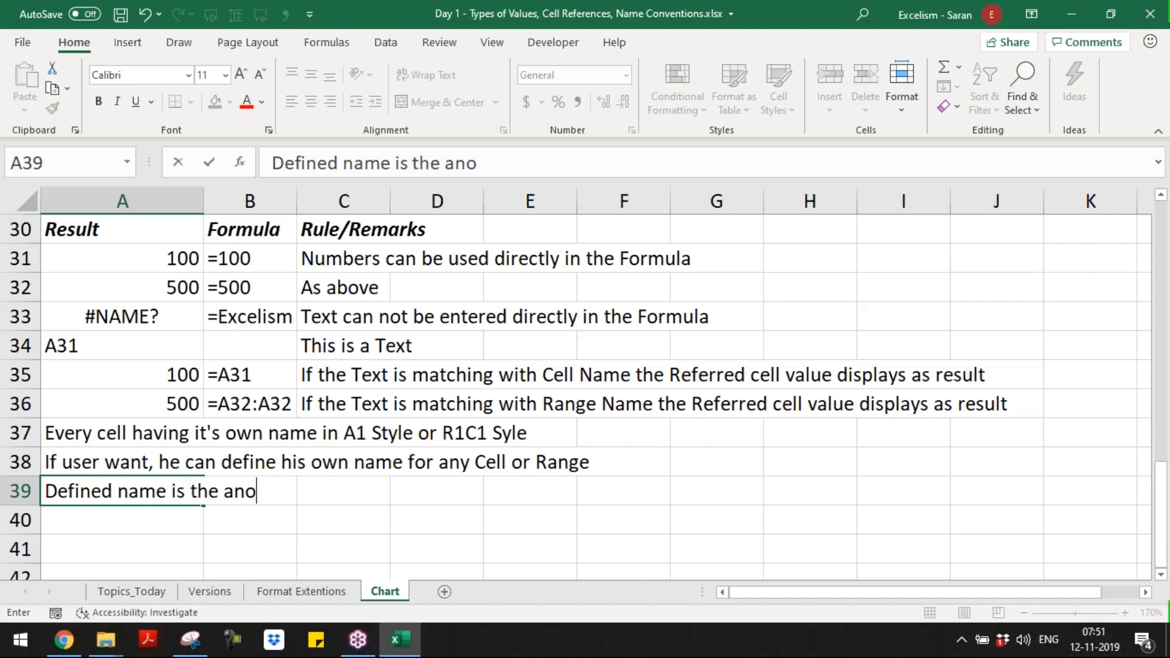
{"action": "type", "text": "ther name for a"}
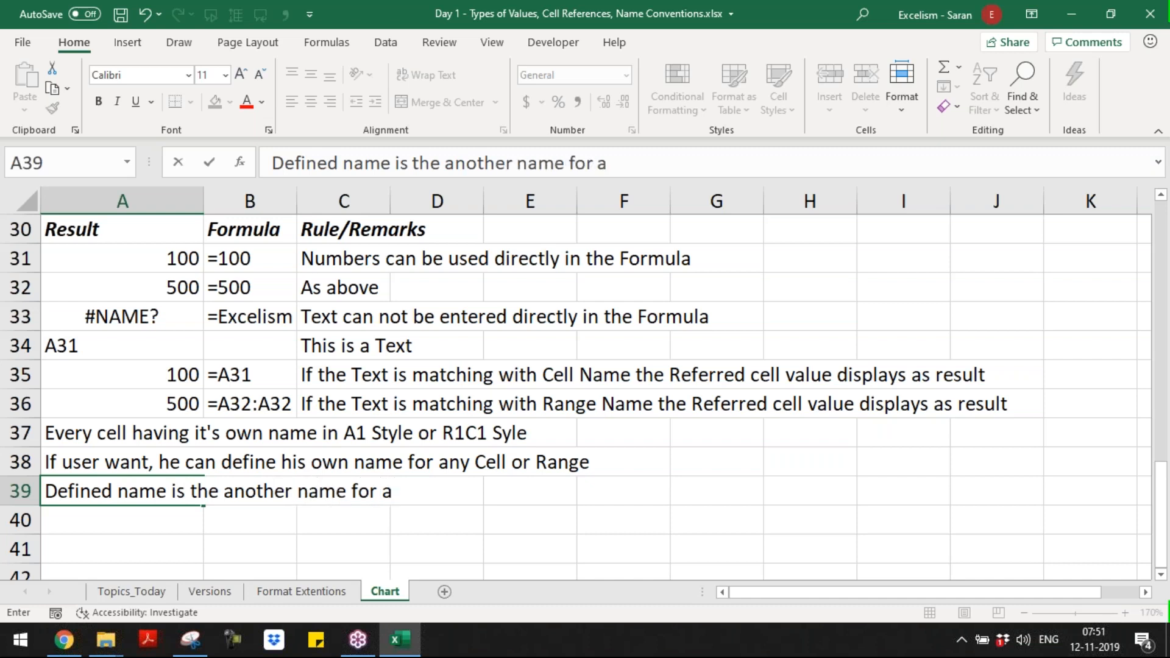
{"action": "type", "text": "ny Cell or Range"}
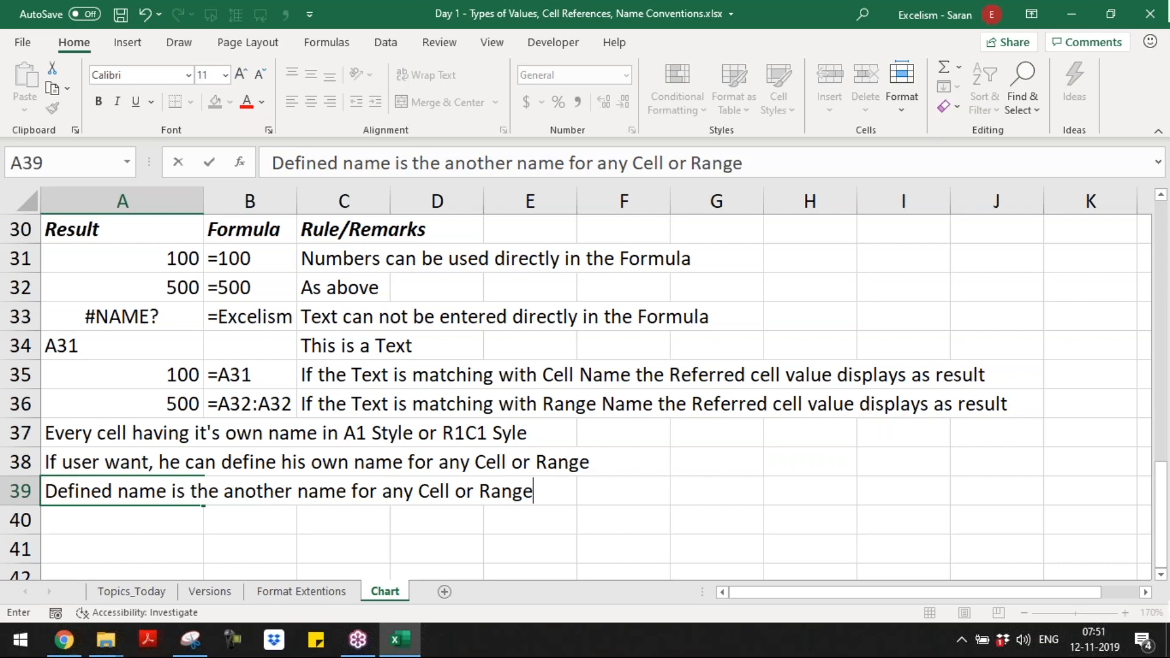
{"action": "key", "text": "Return"}
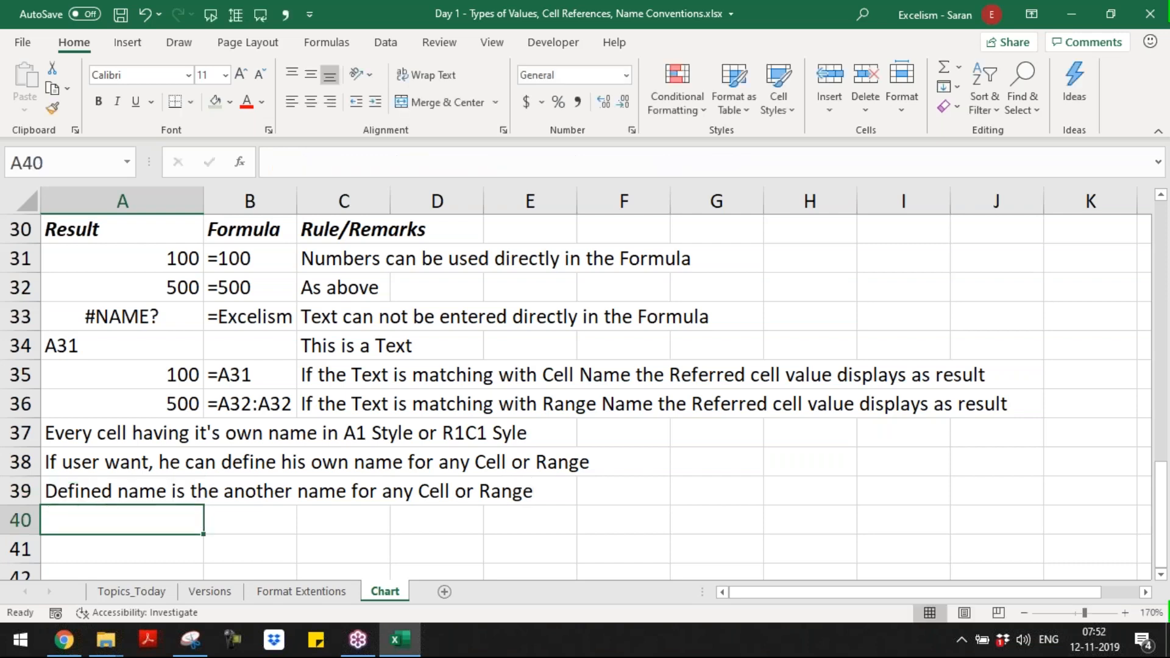
Step: Enter the formula =India in cell A40 to refer to the cell by its defined name
{"action": "key", "text": "Down"}
{"action": "key", "text": "Down"}
{"action": "key", "text": "Up"}
{"action": "key", "text": "Up"}
{"action": "key", "text": "Up"}
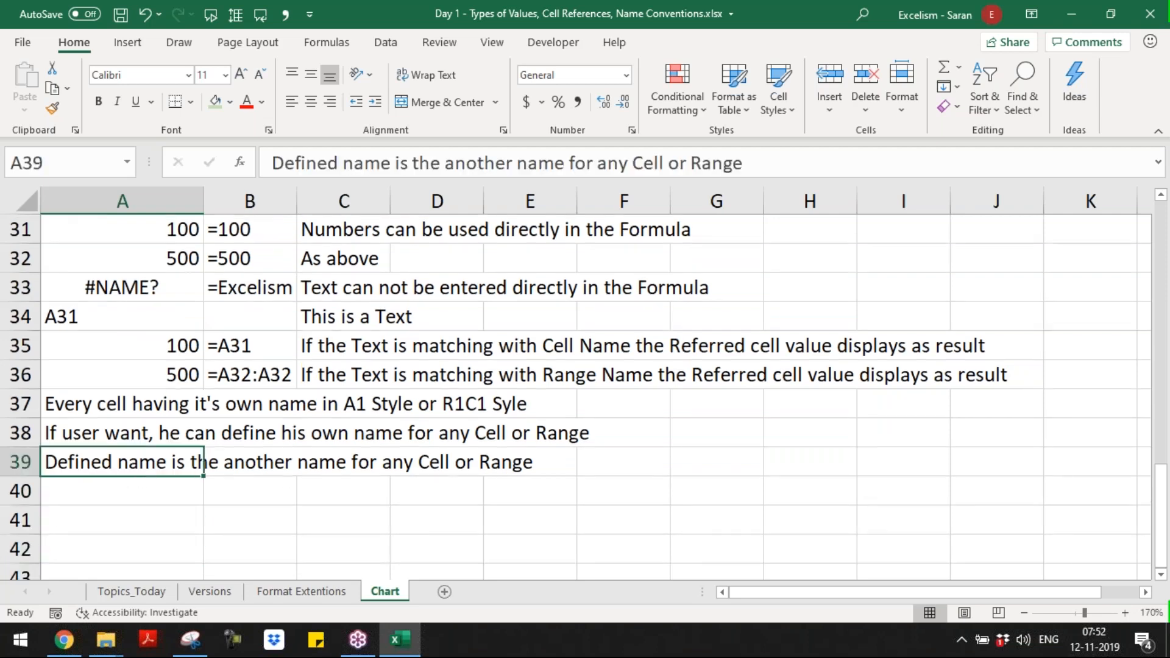
{"action": "key", "text": "Down"}
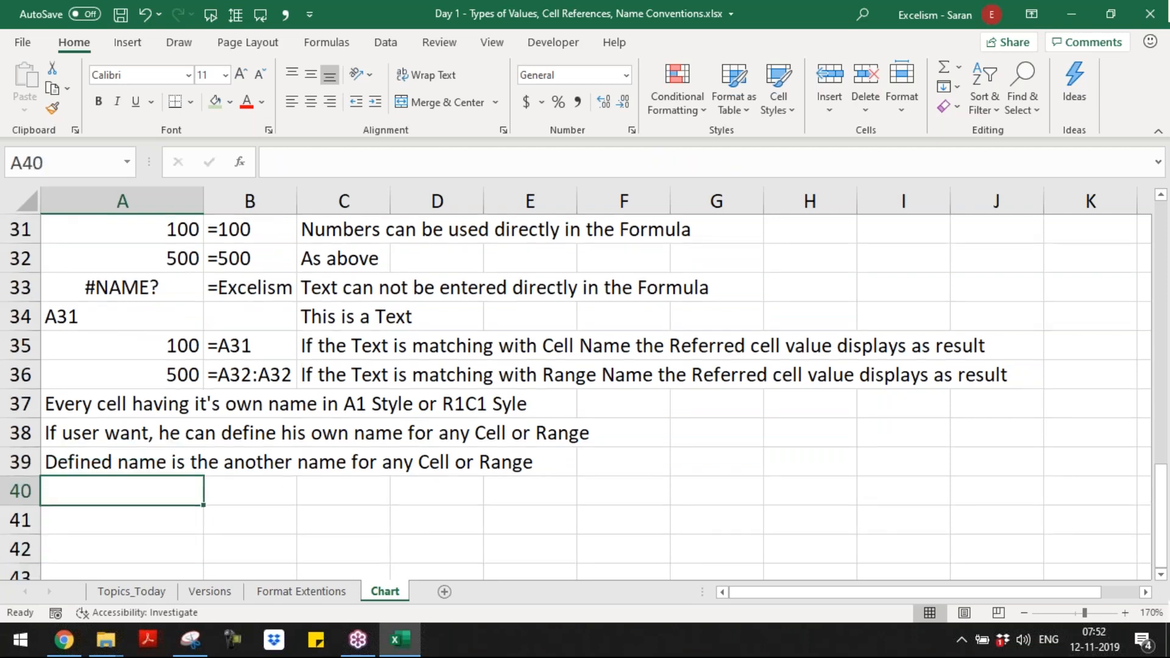
{"action": "type", "text": "=India"}
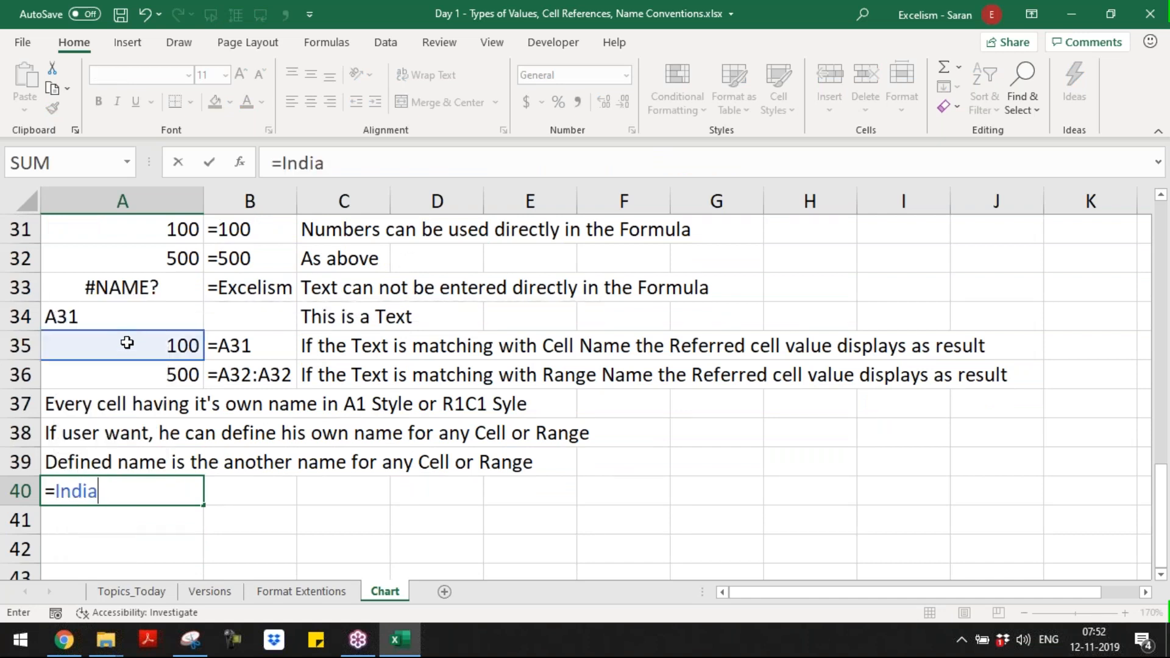
{"action": "key", "text": "Tab"}
Step: Copy the formula-display cell B36 into B40 so it shows the formula used in A40
{"action": "type", "text": "111"}
{"action": "key", "text": "Escape"}
{"action": "key", "text": "Up"}
{"action": "key", "text": "Up"}
{"action": "key", "text": "Up"}
{"action": "key", "text": "Up"}
{"action": "key", "text": "ctrl+c"}
{"action": "key", "text": "Down"}
{"action": "key", "text": "Down"}
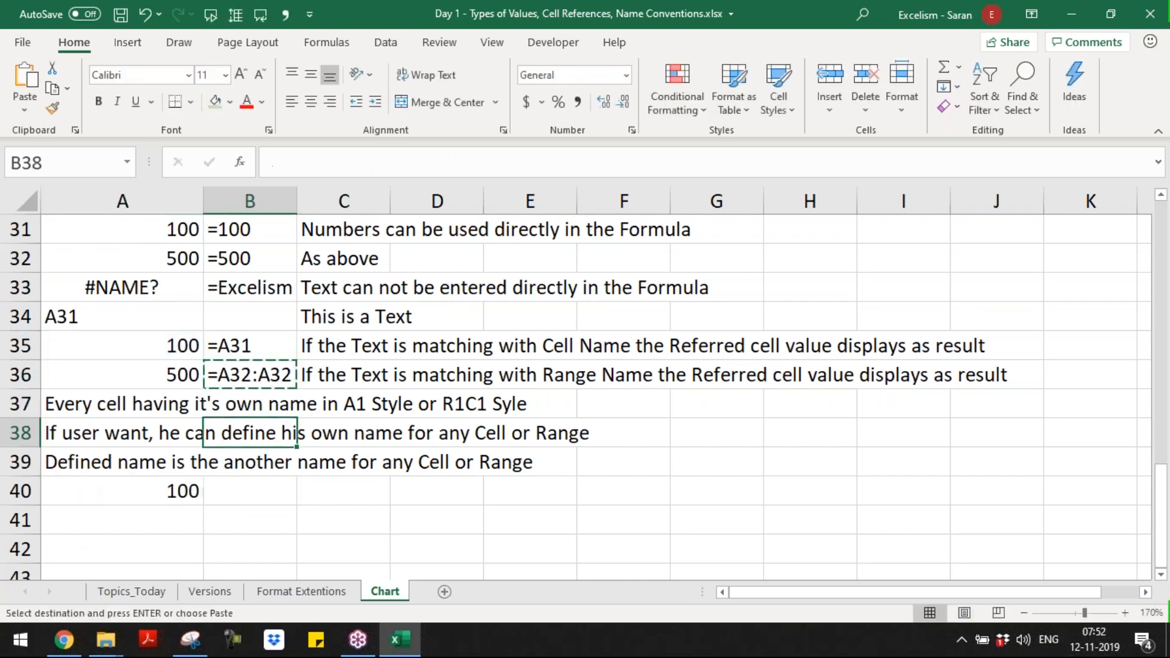
{"action": "key", "text": "Down"}
{"action": "key", "text": "Down"}
{"action": "key", "text": "Return"}
Step: Copy the remark about matching a Range Name from C36 into C40
{"action": "key", "text": "Right"}
{"action": "key", "text": "Right"}
{"action": "key", "text": "Left"}
{"action": "key", "text": "Up"}
{"action": "key", "text": "Up"}
{"action": "key", "text": "Up"}
{"action": "key", "text": "Up"}
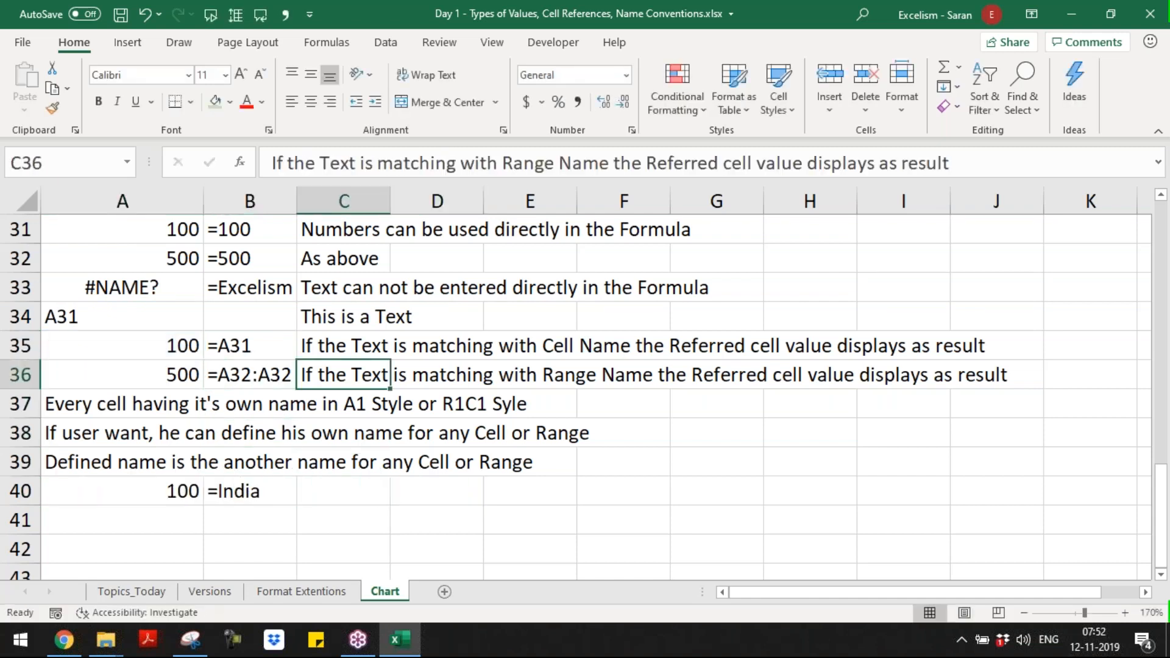
{"action": "key", "text": "Up"}
{"action": "key", "text": "Up"}
{"action": "key", "text": "Up"}
{"action": "key", "text": "Up"}
{"action": "key", "text": "Up"}
{"action": "key", "text": "Up"}
{"action": "key", "text": "Down"}
{"action": "key", "text": "Down"}
{"action": "key", "text": "Down"}
{"action": "key", "text": "Down"}
{"action": "key", "text": "Down"}
{"action": "key", "text": "Down"}
{"action": "key", "text": "Down"}
{"action": "key", "text": "Down"}
{"action": "key", "text": "Up"}
{"action": "key", "text": "Up"}
{"action": "key", "text": "ctrl+c"}
{"action": "key", "text": "Down"}
{"action": "key", "text": "Down"}
{"action": "key", "text": "Down"}
{"action": "key", "text": "Down"}
{"action": "key", "text": "Return"}
Step: Replace the word "Range" with "Defined" in the remark in C40
{"action": "key", "text": "F2"}
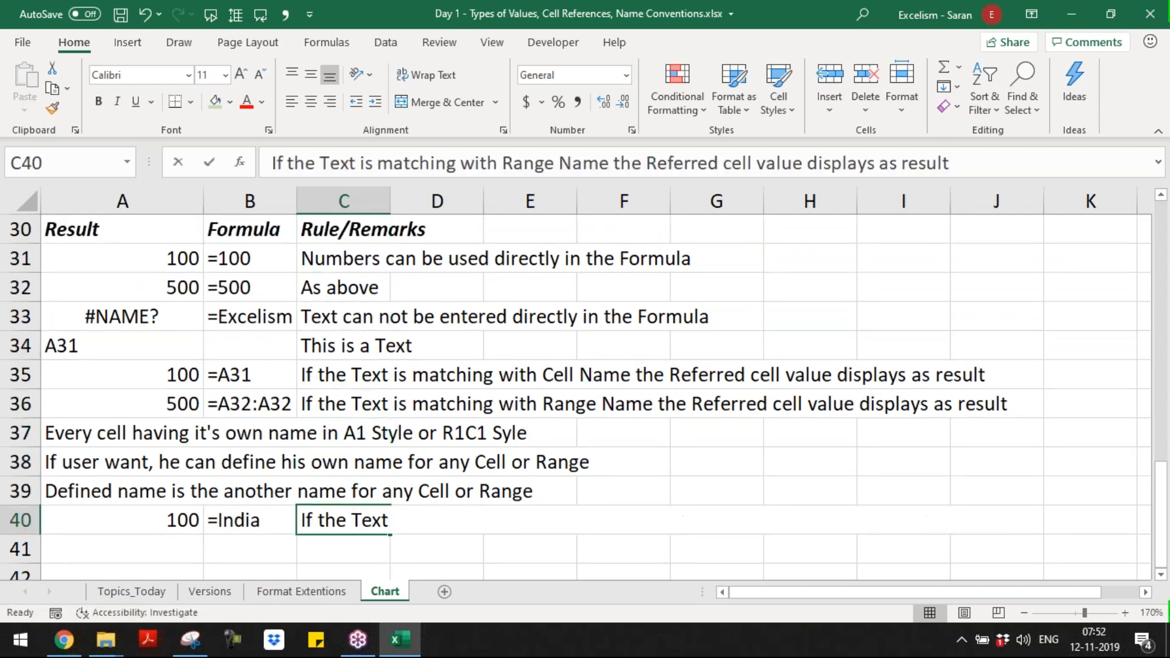
{"action": "key", "text": "ctrl+Left"}
{"action": "key", "text": "ctrl+Left"}
{"action": "key", "text": "ctrl+Left"}
{"action": "key", "text": "ctrl+Left"}
{"action": "key", "text": "ctrl+Left"}
{"action": "key", "text": "ctrl+Left"}
{"action": "key", "text": "ctrl+Left"}
{"action": "key", "text": "ctrl+Left"}
{"action": "key", "text": "ctrl+shift+Left"}
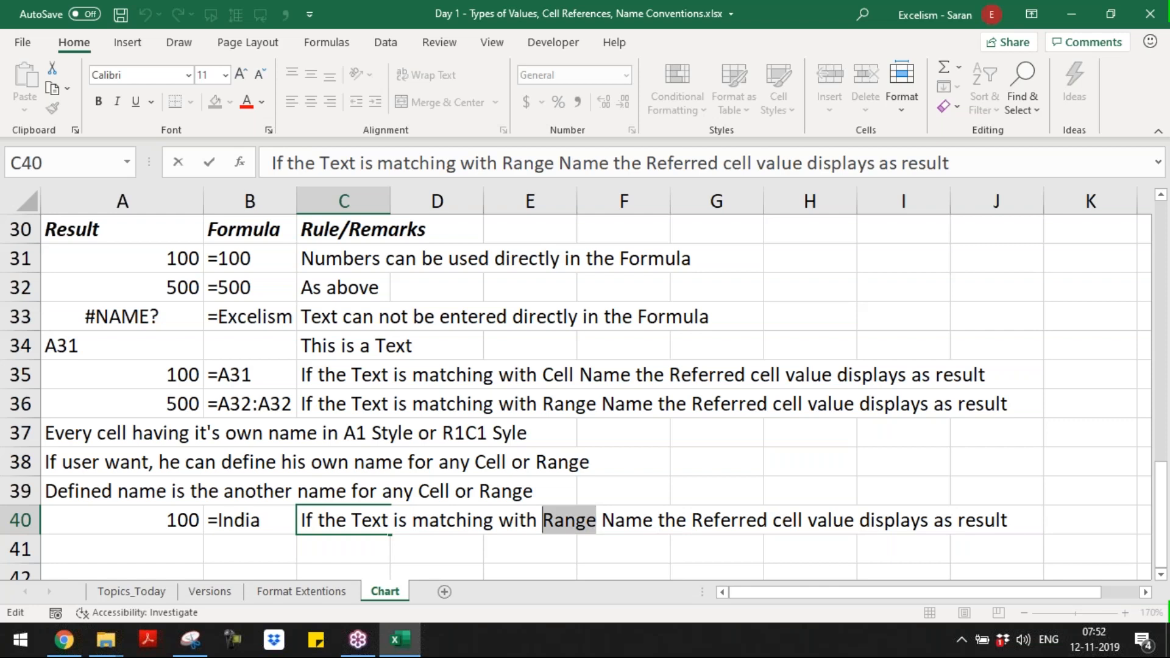
{"action": "type", "text": "Defined"}
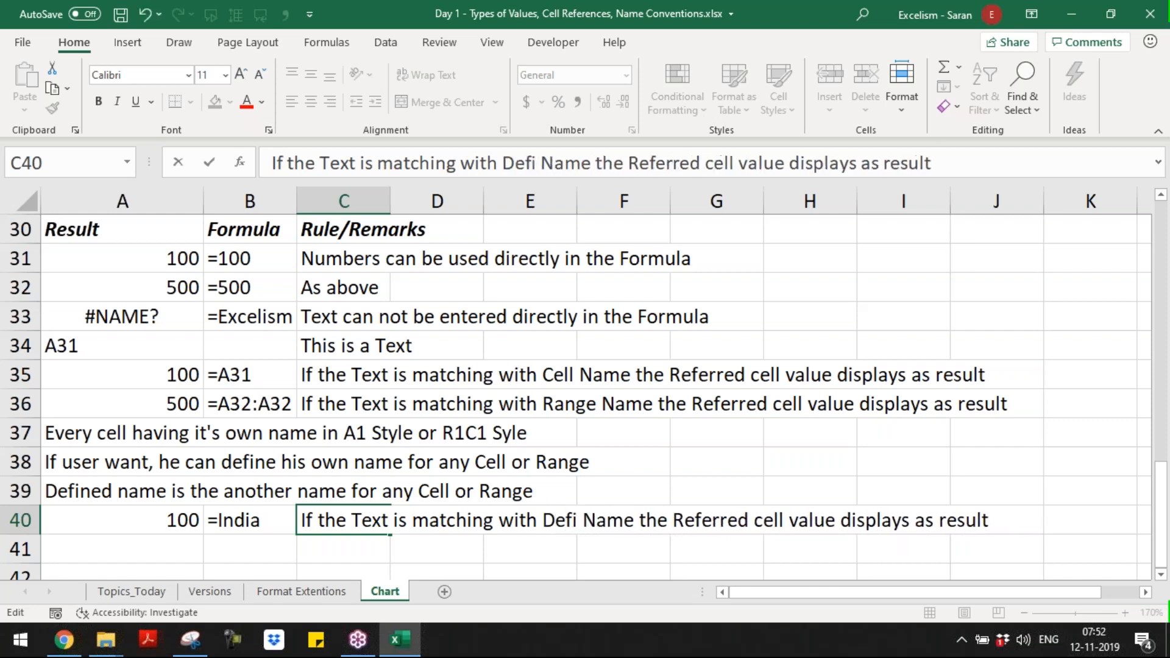
{"action": "key", "text": "Return"}
{"action": "key", "text": "Up"}
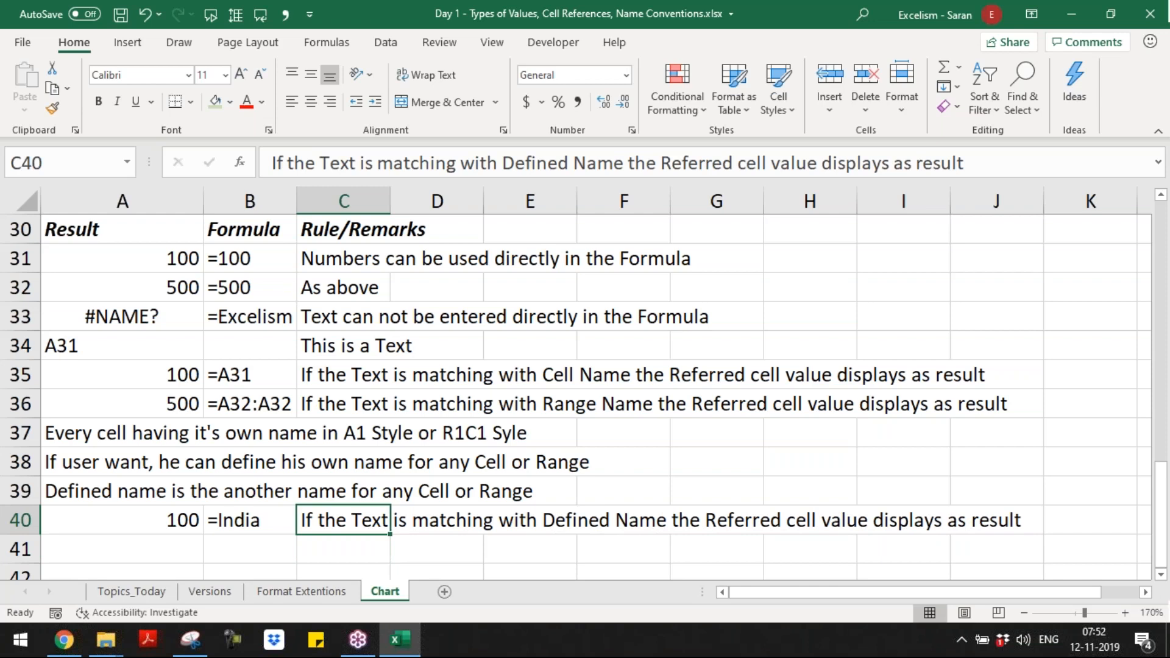
Step: Review the formula examples, remarks and naming notes in rows 31 to 40
{"action": "key", "text": "Down"}
{"action": "key", "text": "Down"}
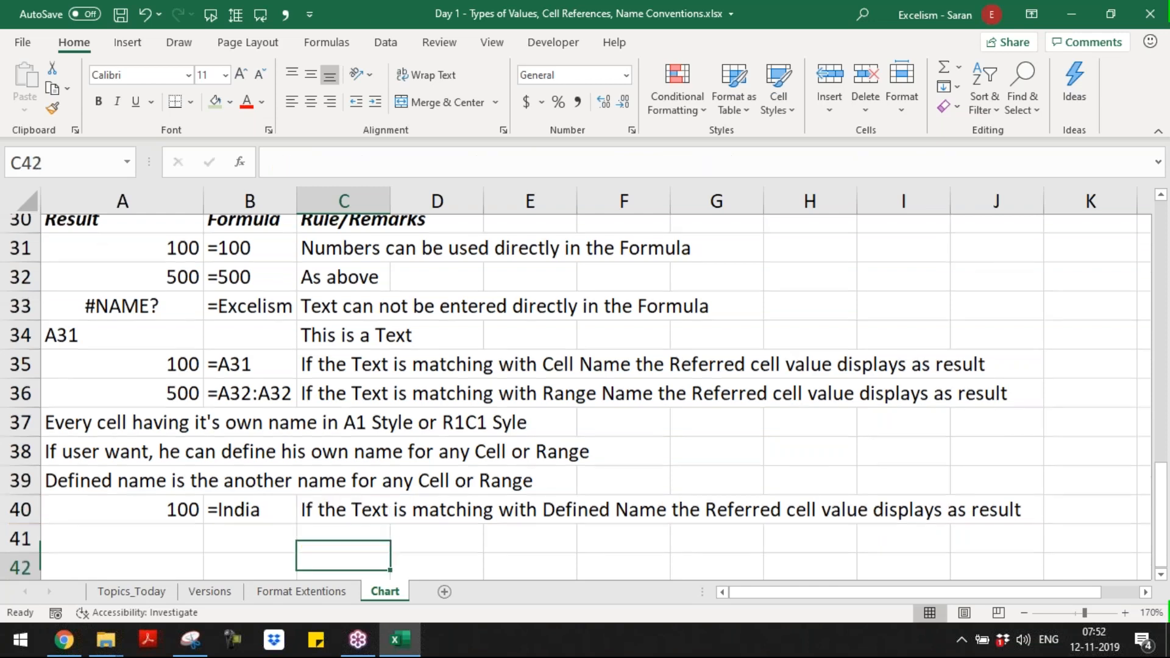
{"action": "key", "text": "Down"}
{"action": "key", "text": "Down"}
{"action": "key", "text": "Down"}
{"action": "key", "text": "Down"}
{"action": "key", "text": "Up"}
{"action": "key", "text": "Up"}
{"action": "key", "text": "Up"}
{"action": "key", "text": "Up"}
{"action": "key", "text": "Up"}
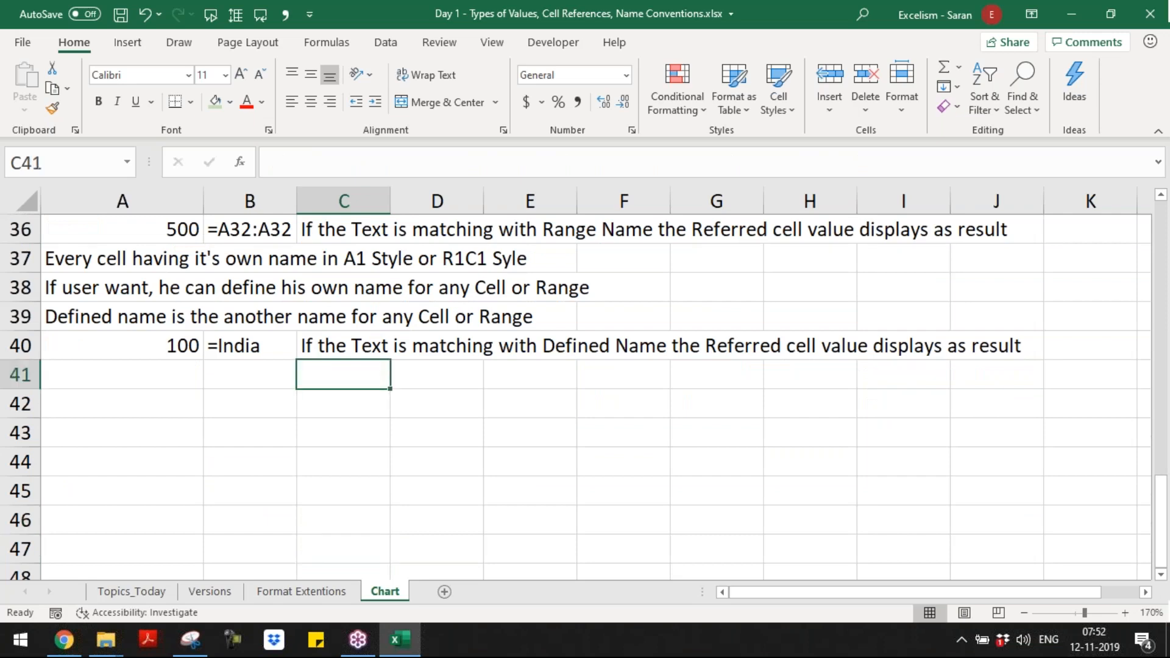
{"action": "key", "text": "Up"}
{"action": "key", "text": "Up"}
{"action": "key", "text": "Up"}
{"action": "key", "text": "Up"}
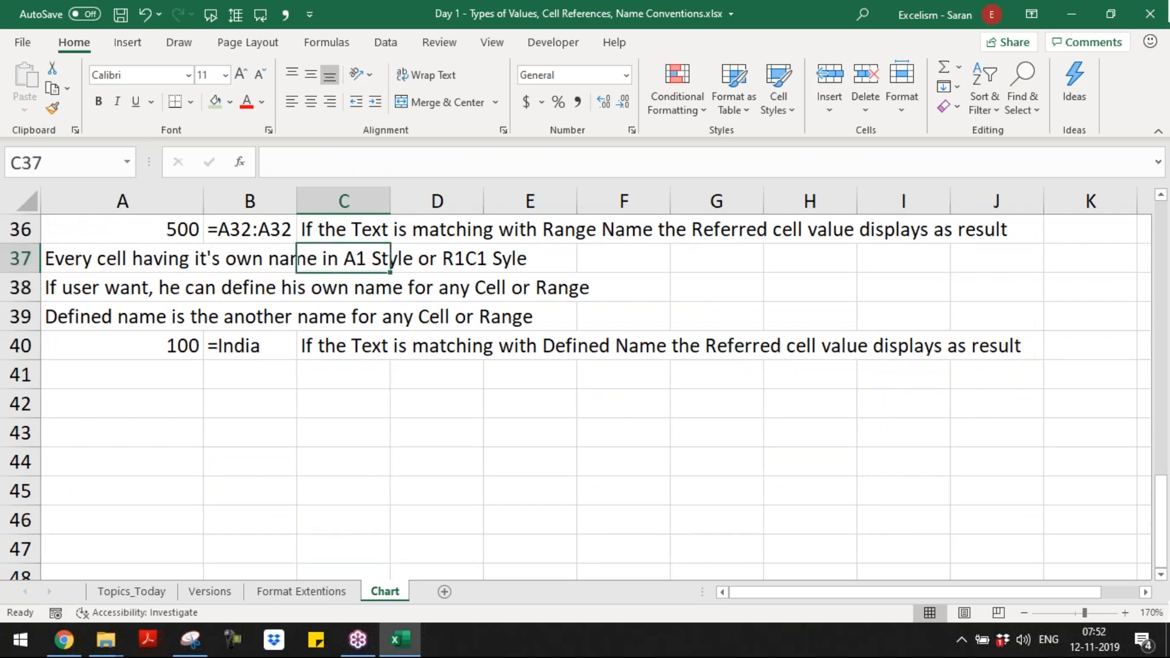
{"action": "key", "text": "Up"}
{"action": "key", "text": "Up"}
{"action": "key", "text": "Up"}
{"action": "key", "text": "Up"}
{"action": "key", "text": "Up"}
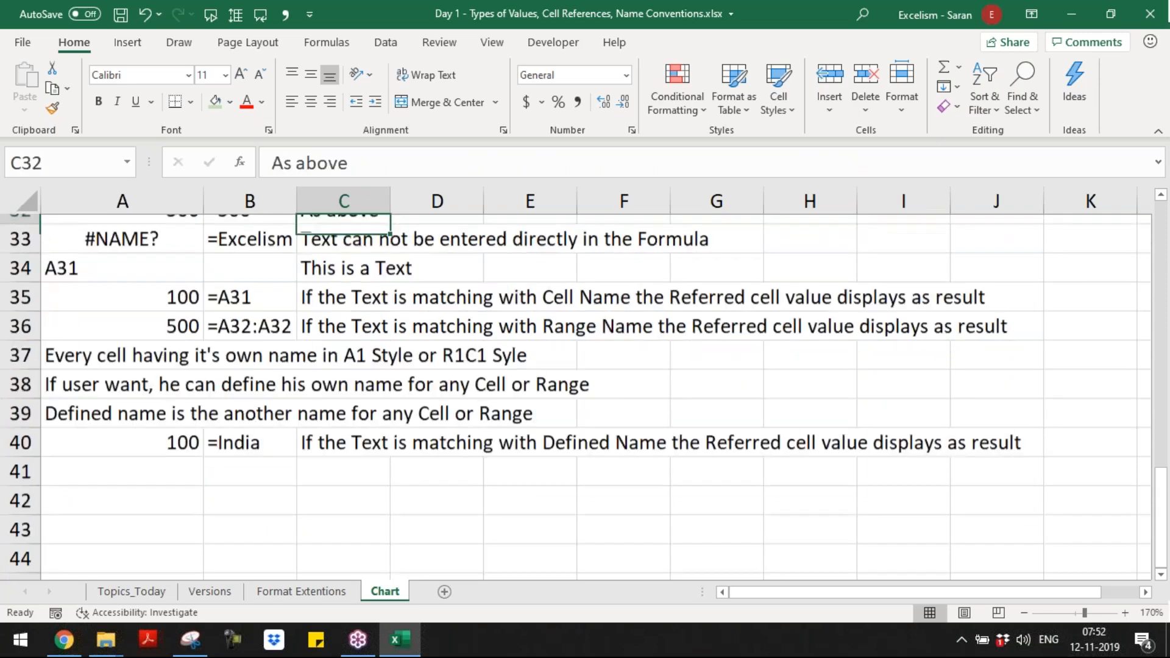
{"action": "scroll", "coordinate": [595, 396], "scroll_direction": "up", "scroll_amount": 1}
{"action": "key", "text": "Down"}
{"action": "key", "text": "Down"}
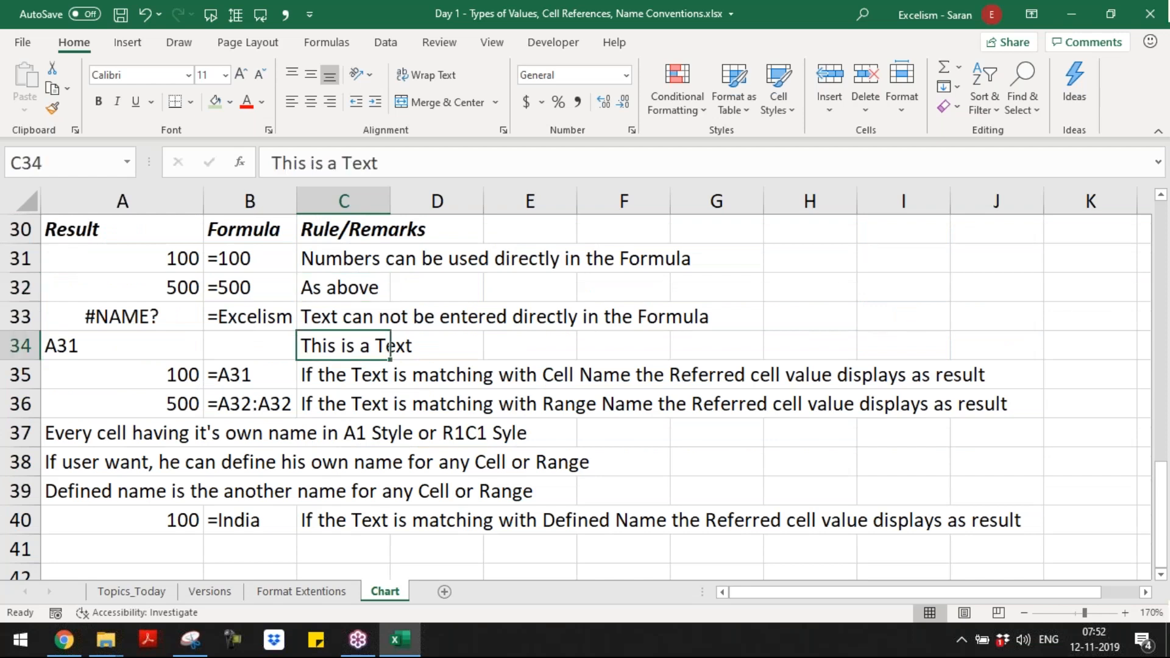
Step: Enter "Text can not be entered directly in the formula unless the text is matching to any" in cell A42
{"action": "key", "text": "Down"}
{"action": "key", "text": "Down"}
{"action": "key", "text": "Down"}
{"action": "key", "text": "Down"}
{"action": "key", "text": "Down"}
{"action": "key", "text": "Down"}
{"action": "key", "text": "Down"}
{"action": "key", "text": "Down"}
{"action": "key", "text": "Down"}
{"action": "key", "text": "Down"}
{"action": "key", "text": "Down"}
{"action": "key", "text": "Down"}
{"action": "key", "text": "Up"}
{"action": "key", "text": "Up"}
{"action": "key", "text": "Up"}
{"action": "key", "text": "Up"}
{"action": "key", "text": "Left"}
{"action": "key", "text": "Left"}
{"action": "type", "text": "Tex"}
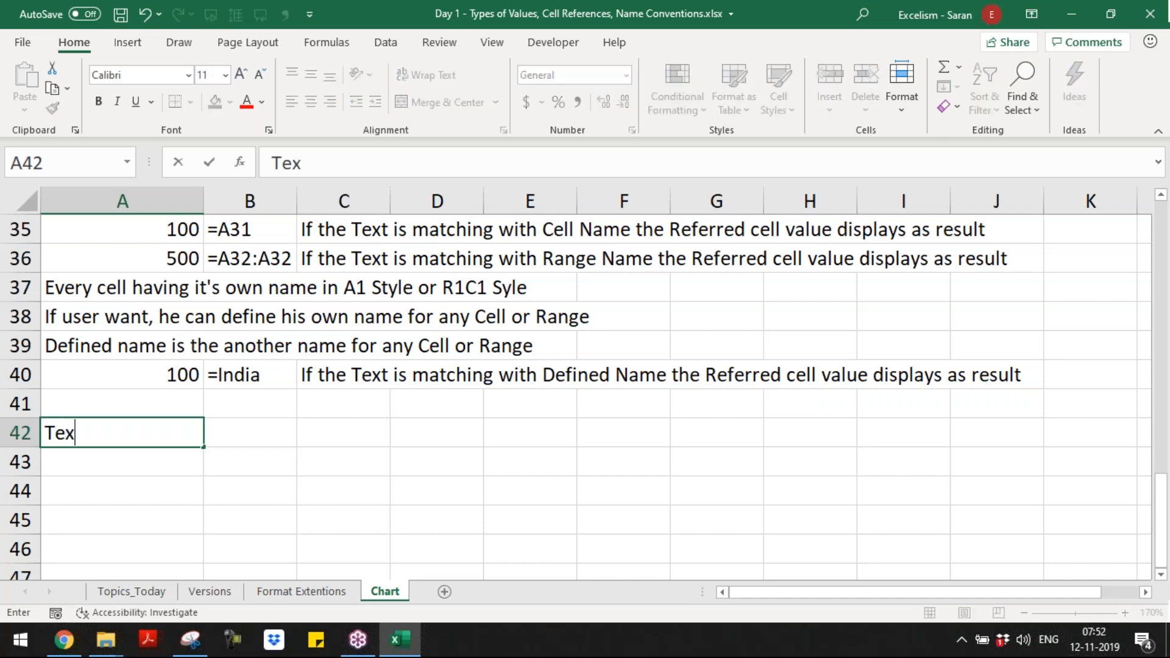
{"action": "type", "text": "t can not be entered ir"}
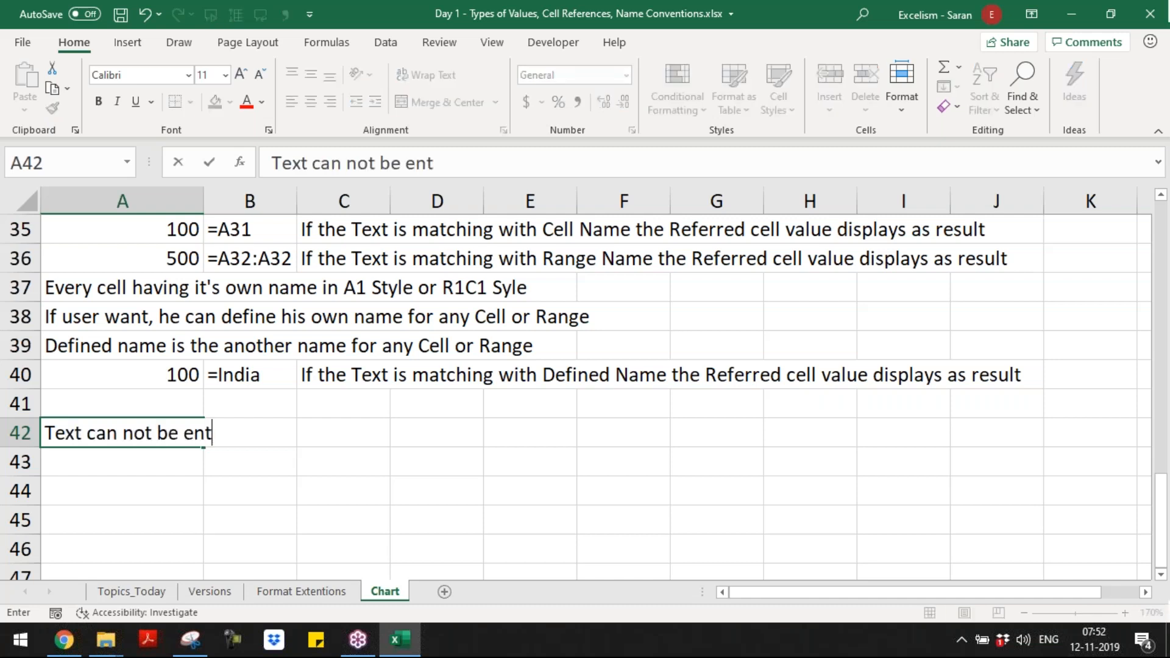
{"action": "key", "text": "BackSpace"}
{"action": "key", "text": "BackSpace"}
{"action": "type", "text": "direct"}
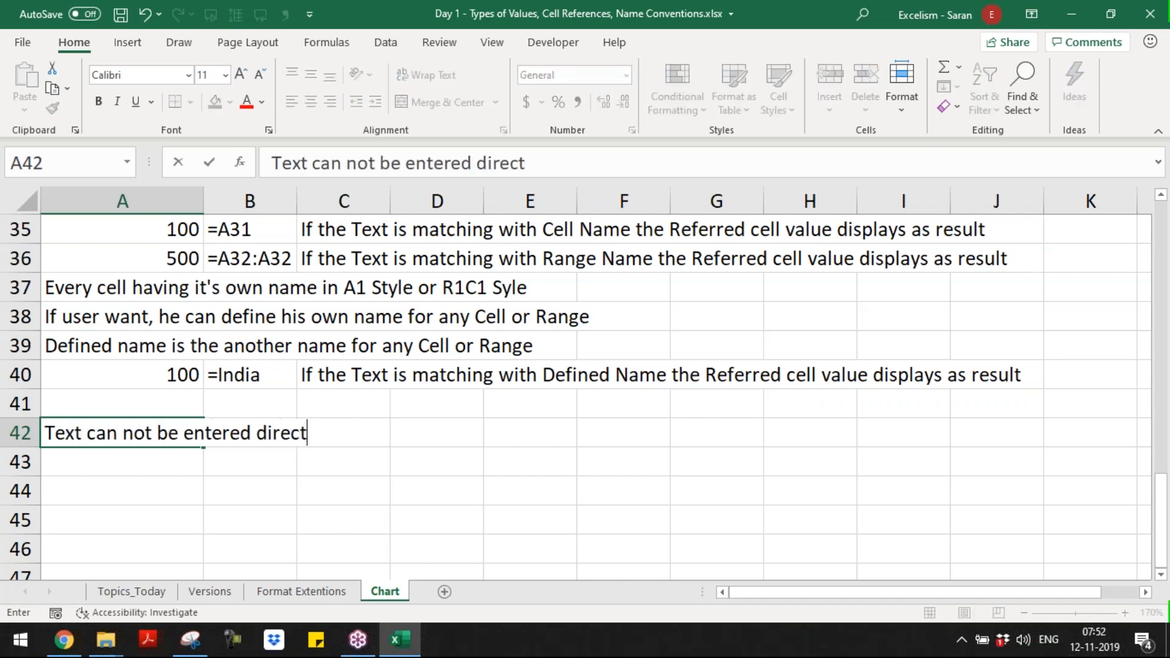
{"action": "type", "text": "ly in the formula"}
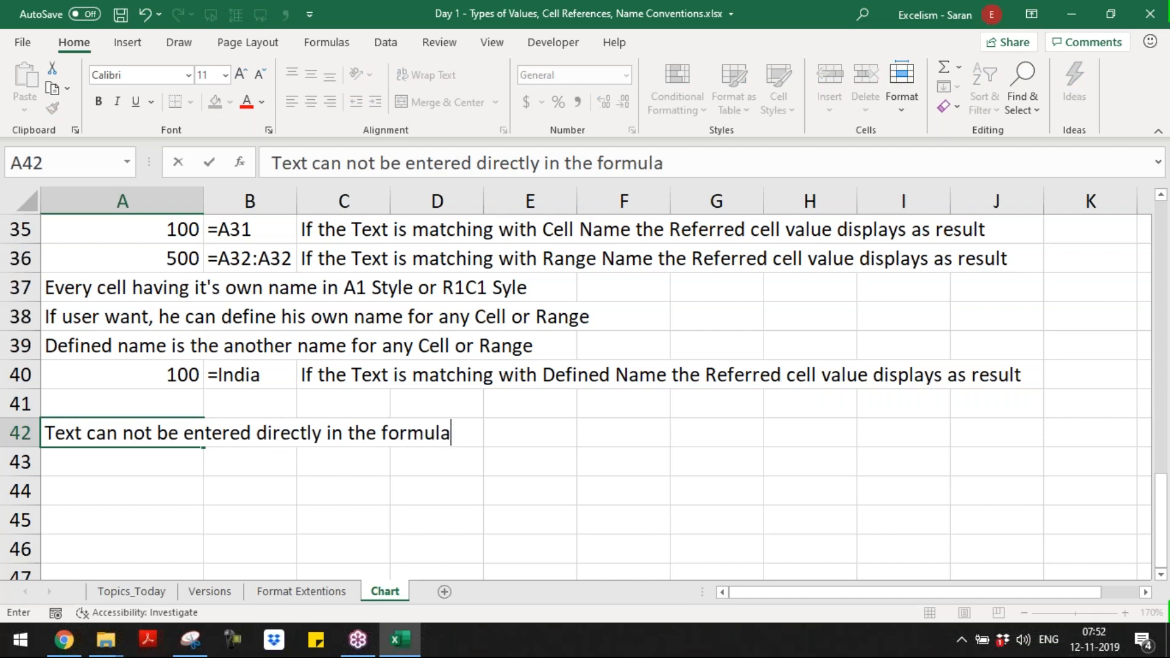
{"action": "type", "text": ";"}
{"action": "key", "text": "BackSpace"}
{"action": "key", "text": "BackSpace"}
{"action": "type", "text": "uncl"}
{"action": "key", "text": "BackSpace"}
{"action": "key", "text": "BackSpace"}
{"action": "type", "text": "less the text i smat"}
{"action": "key", "text": "BackSpace"}
{"action": "key", "text": "BackSpace"}
{"action": "key", "text": "BackSpace"}
{"action": "key", "text": "BackSpace"}
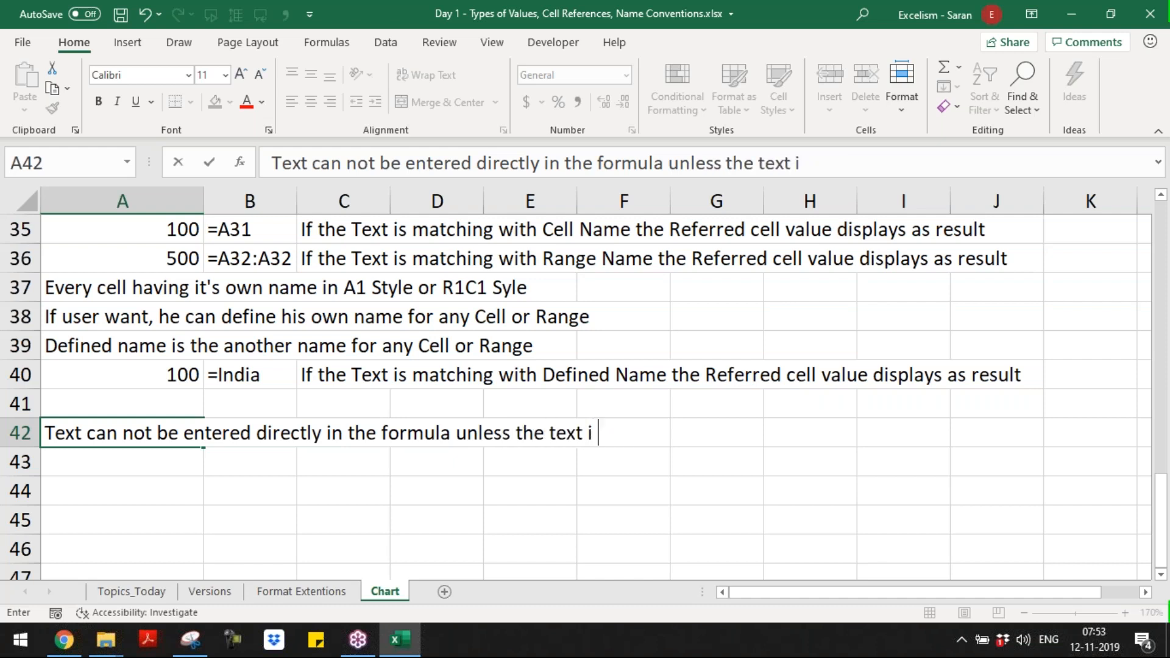
{"action": "type", "text": "s"}
{"action": "key", "text": "BackSpace"}
{"action": "key", "text": "BackSpace"}
{"action": "type", "text": "is matching to any"}
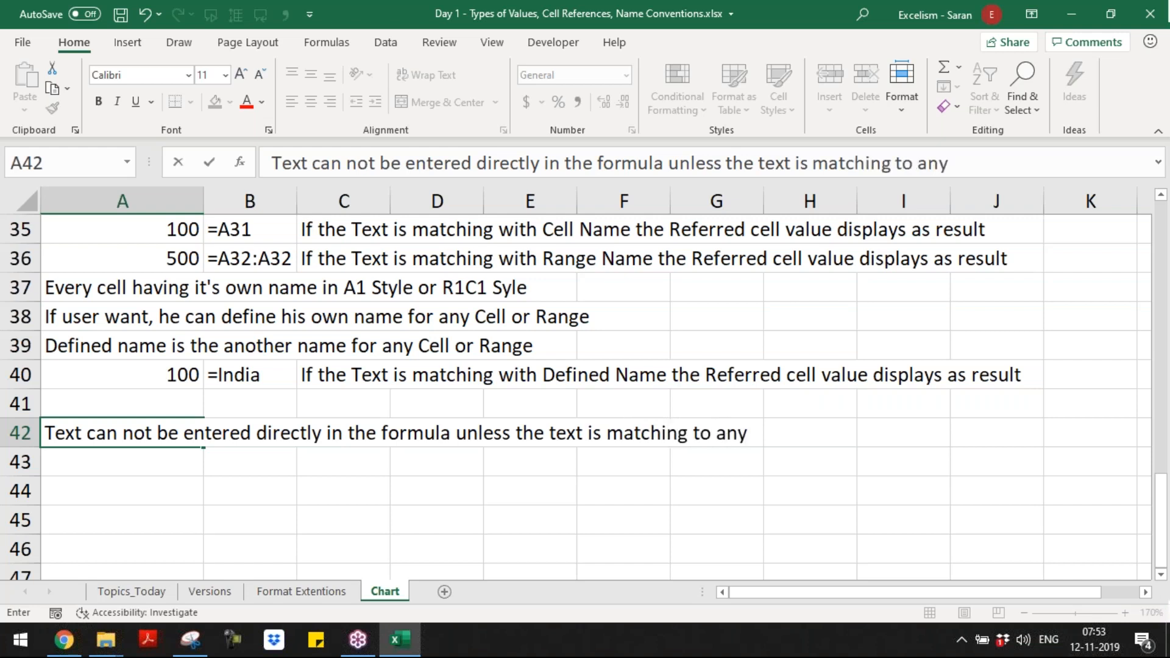
{"action": "key", "text": "ctrl+Return"}
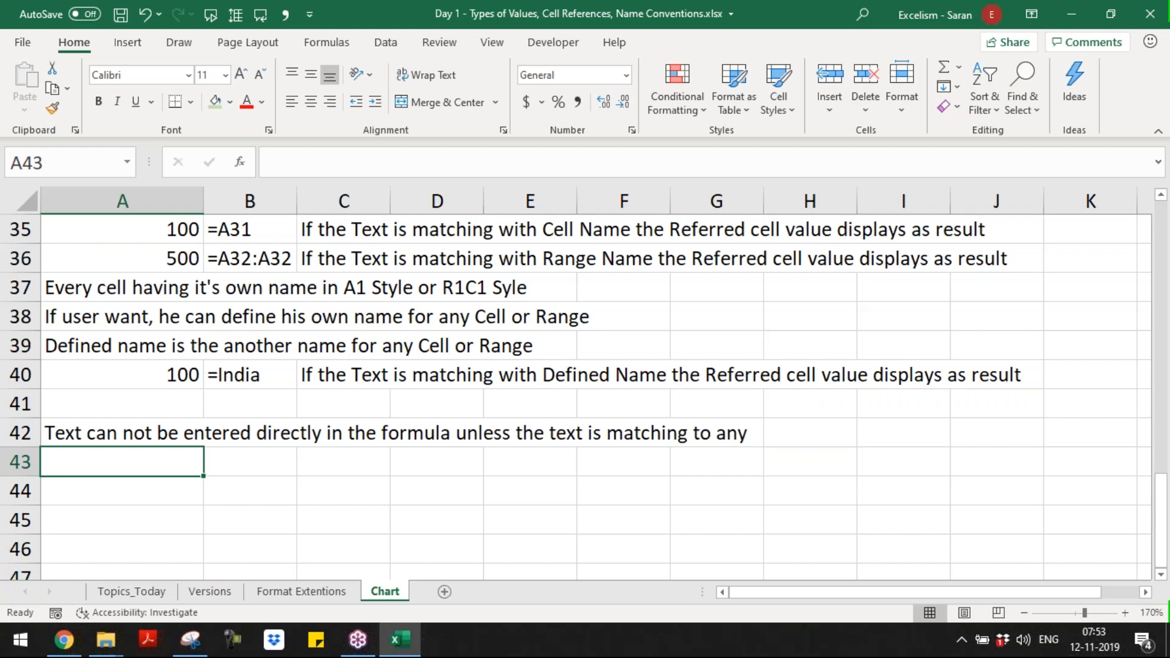
Step: List "i) Cell Name" in A43 and "ii) Range Name" in A44 below the new rule
{"action": "type", "text": "i) Cell Name"}
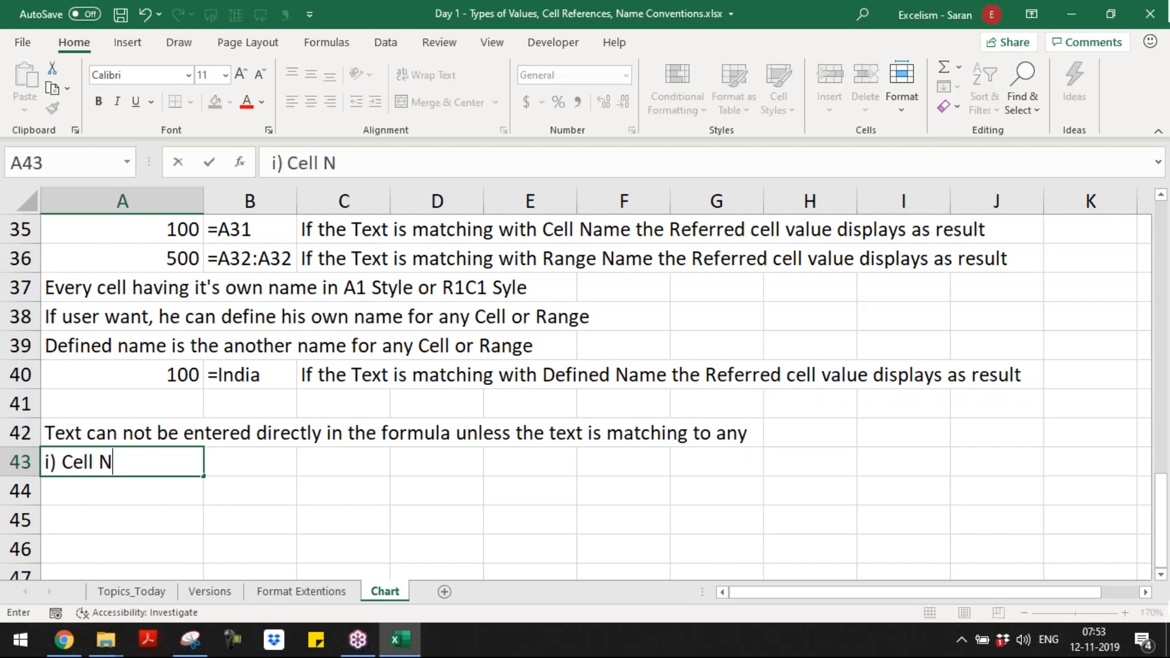
{"action": "key", "text": "Return"}
{"action": "type", "text": "ii) Range"}
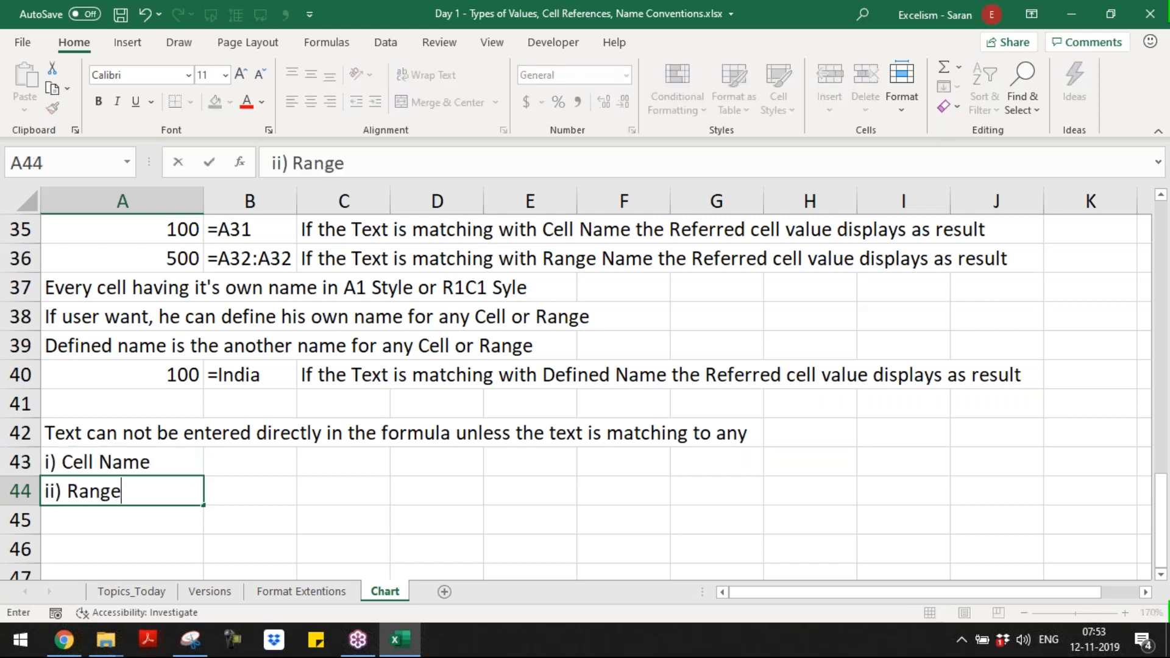
{"action": "type", "text": " Name"}
{"action": "key", "text": "Return"}
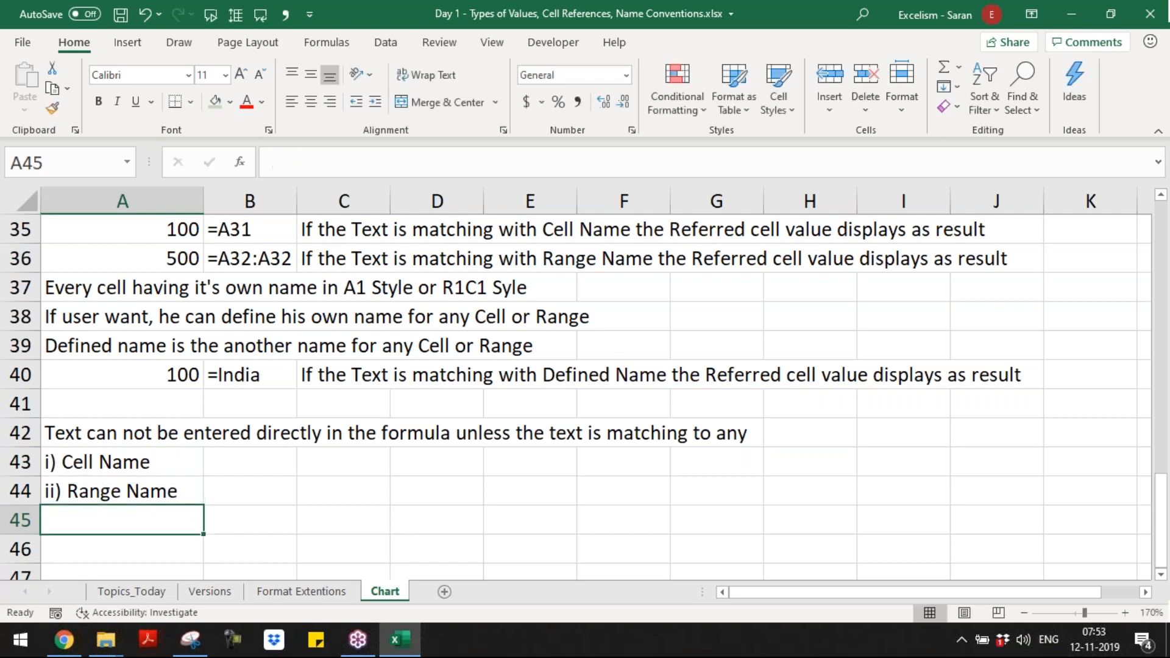
Step: Continue the list with "iii) Defined Name" in A45 and "iv) Table Names" in A46
{"action": "type", "text": "iii"}
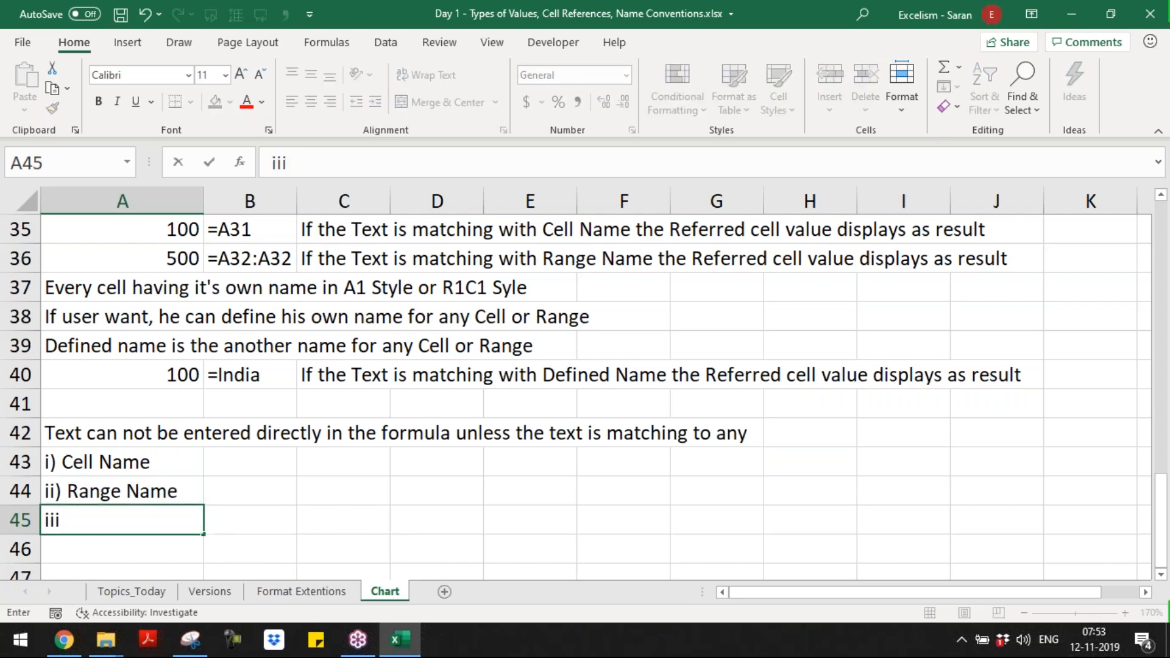
{"action": "type", "text": ") Defined Name"}
{"action": "key", "text": "ctrl+Return"}
{"action": "key", "text": "Return"}
{"action": "type", "text": "iv) "}
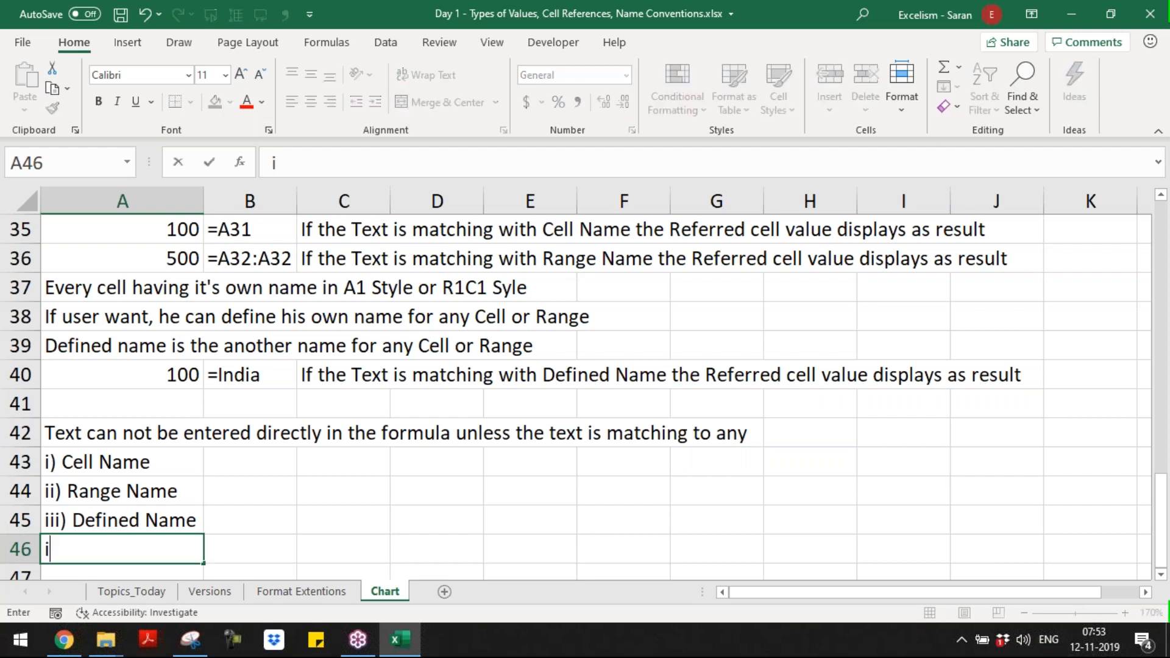
{"action": "type", "text": "Table N"}
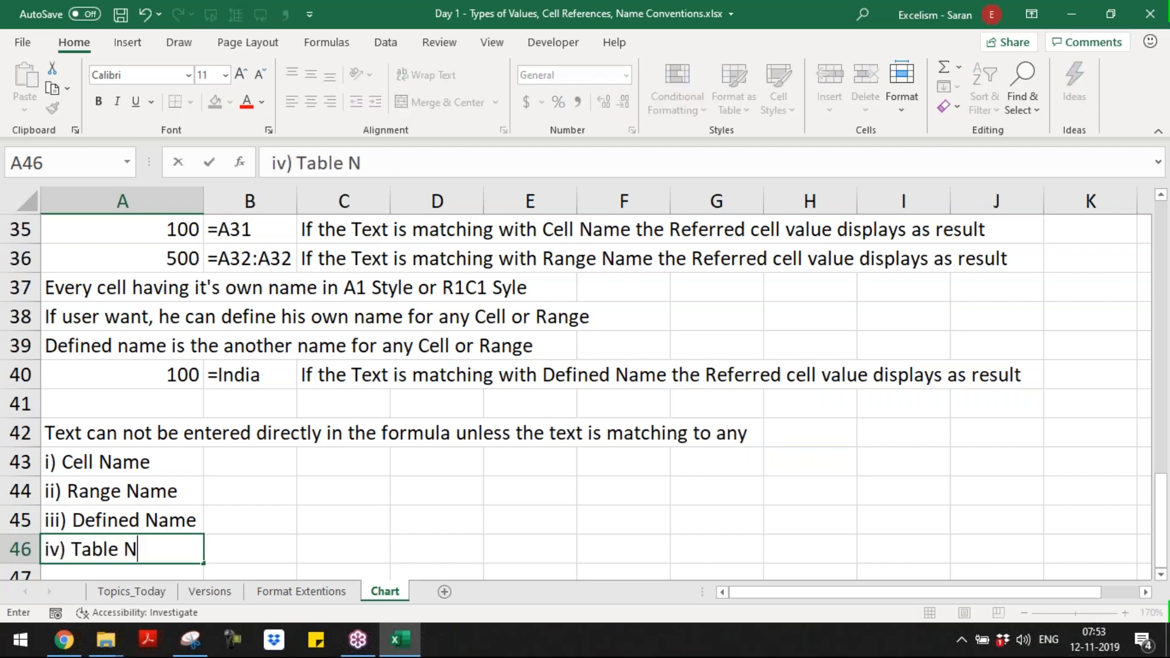
{"action": "type", "text": "ames"}
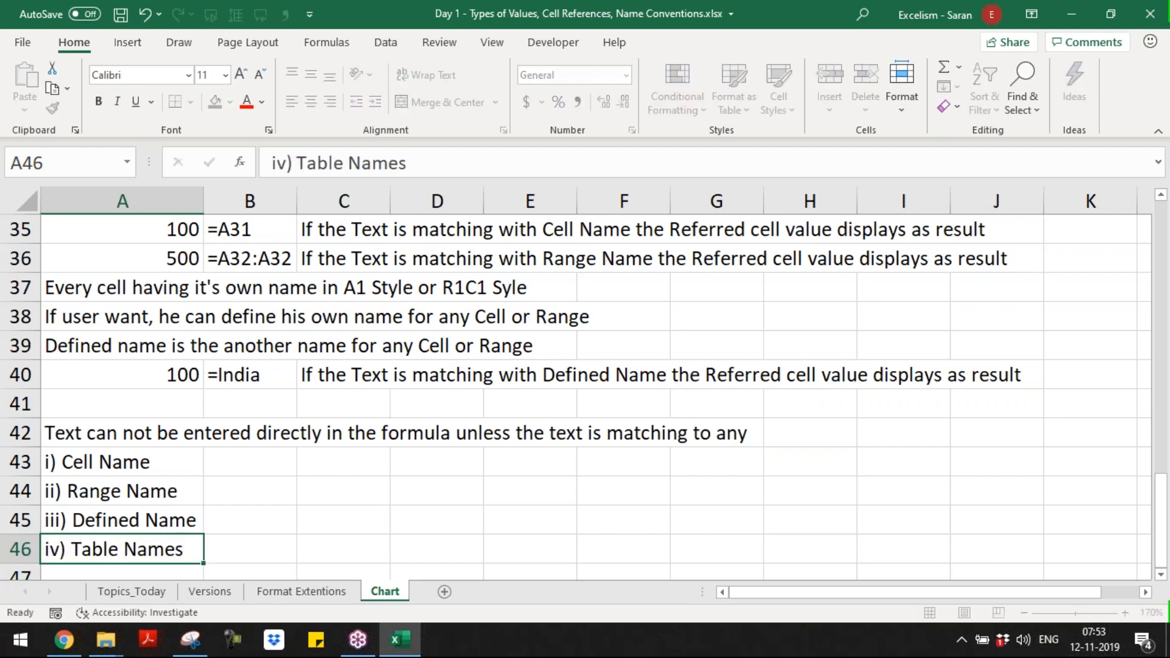
Step: Add "v) Pivot Table Names etc" in A47 as the fifth item of the list
{"action": "key", "text": "Return"}
{"action": "type", "text": "v) Pivot "}
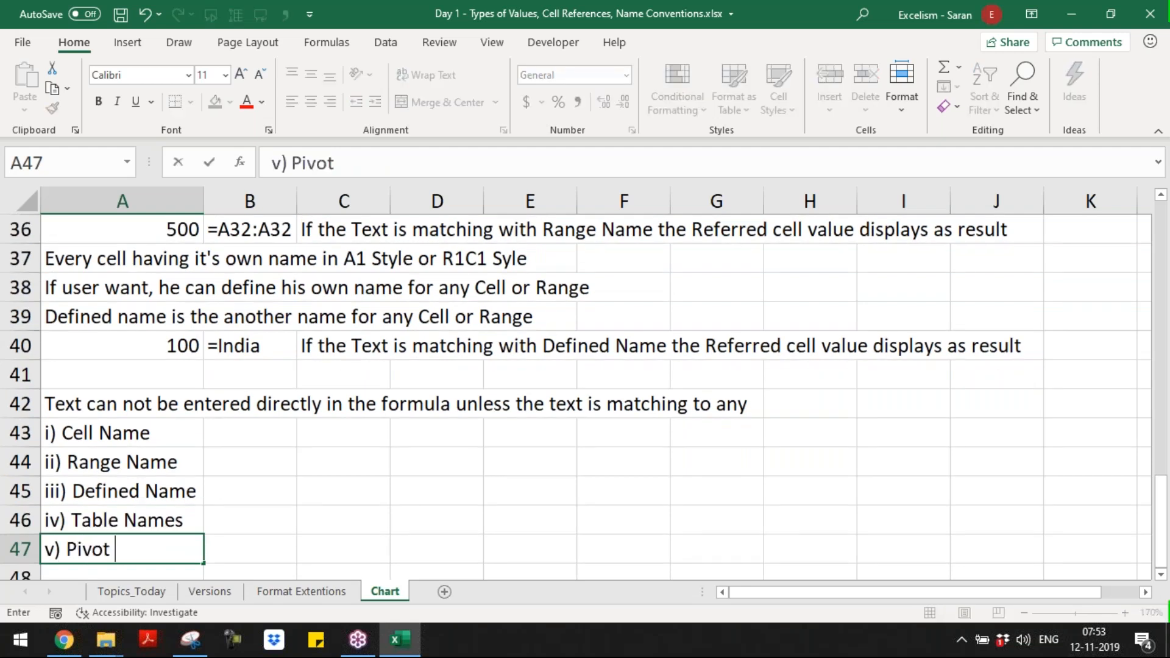
{"action": "type", "text": "Table Names etc"}
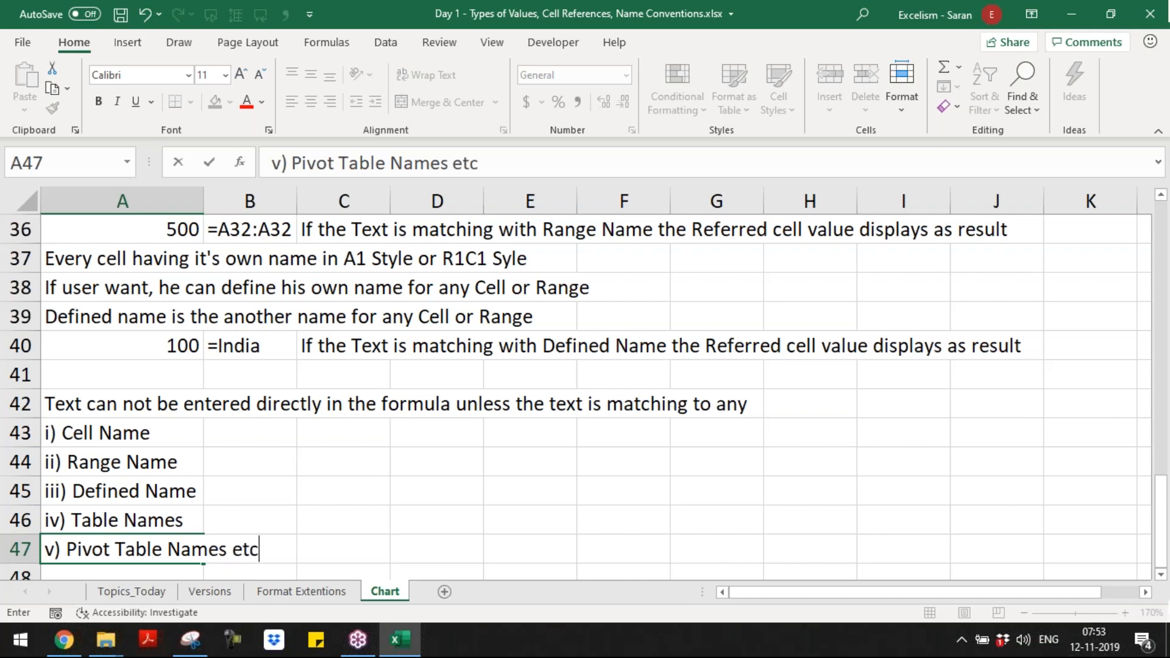
{"action": "key", "text": "Return"}
{"action": "left_click", "coordinate": [203, 520]}
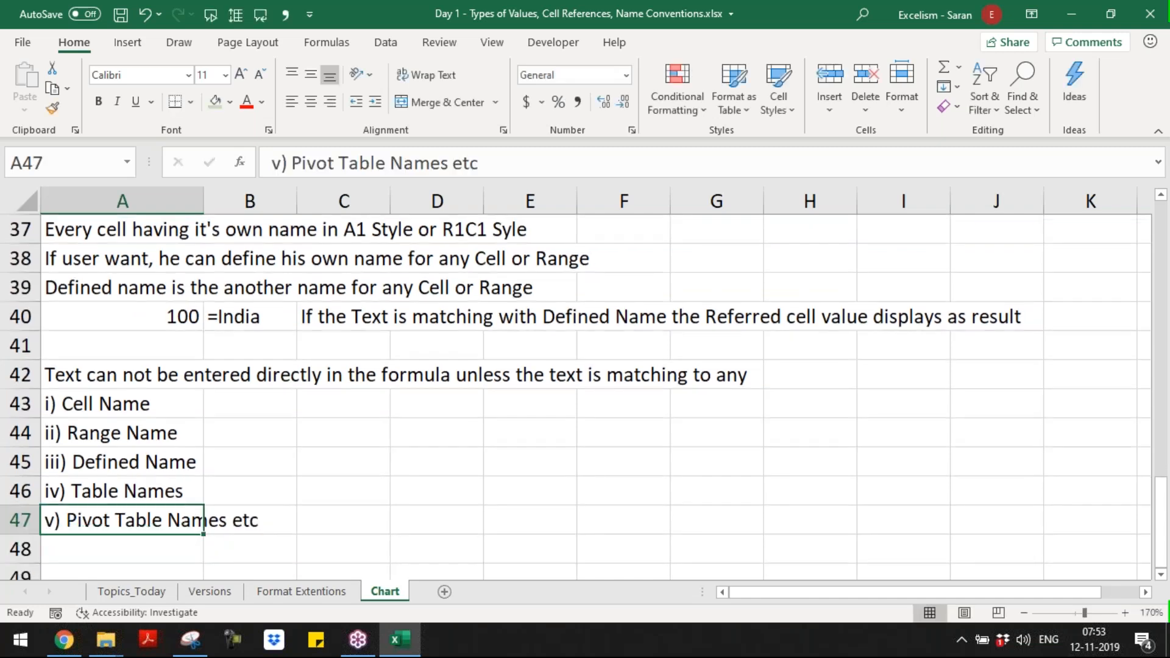
Step: Review the rule in row 42 and the list of name types in rows 43 to 47
{"action": "key", "text": "Up"}
{"action": "key", "text": "Up"}
{"action": "key", "text": "Up"}
{"action": "key", "text": "Up"}
{"action": "key", "text": "Up"}
{"action": "key", "text": "Down"}
{"action": "key", "text": "Down"}
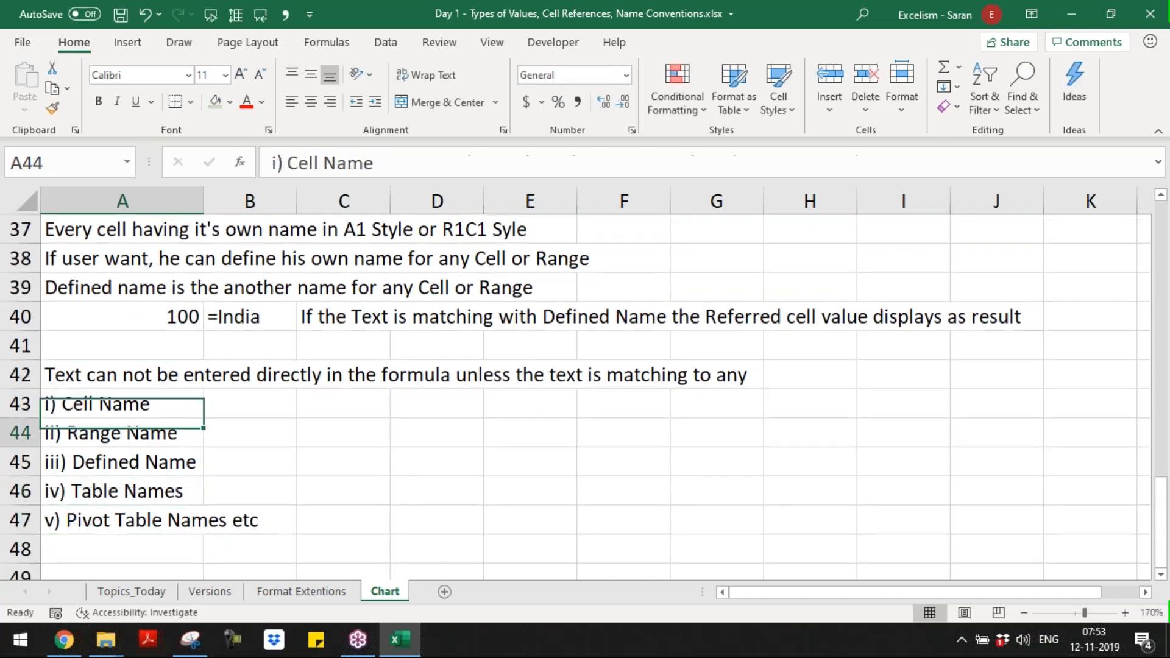
{"action": "key", "text": "Down"}
{"action": "key", "text": "Down"}
{"action": "key", "text": "Down"}
{"action": "key", "text": "Down"}
{"action": "key", "text": "Down"}
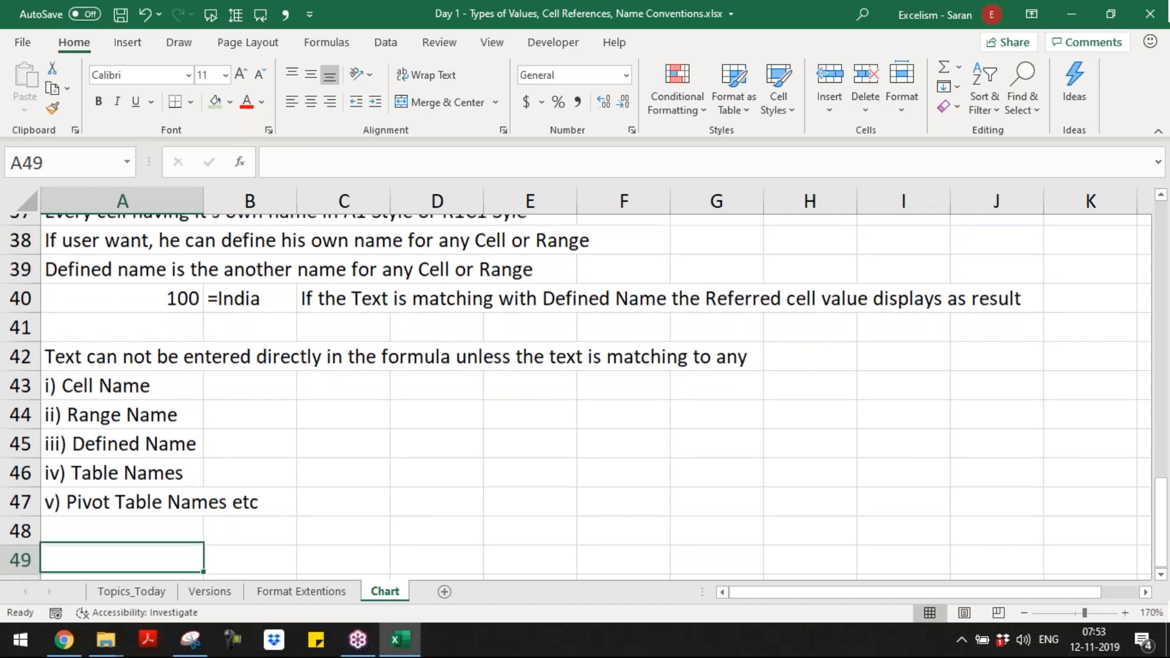
Step: Enter "If not, since it is not a Valid Name, Excel display" in A48 below the list
{"action": "key", "text": "Up"}
{"action": "type", "text": "If n"}
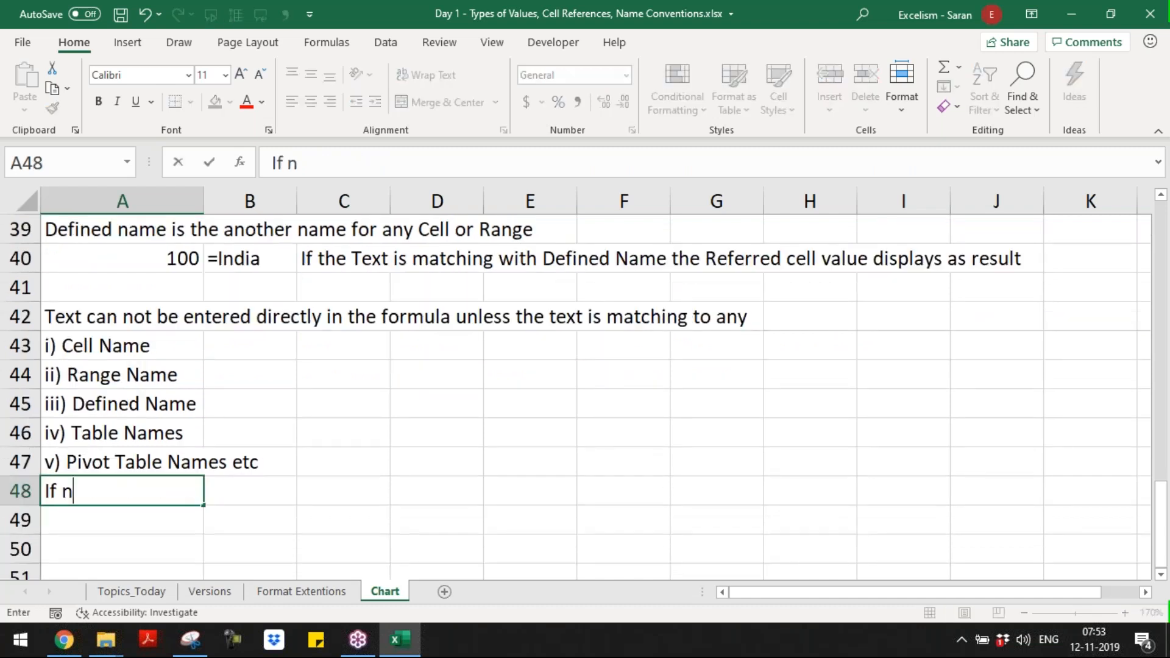
{"action": "type", "text": "ot, si"}
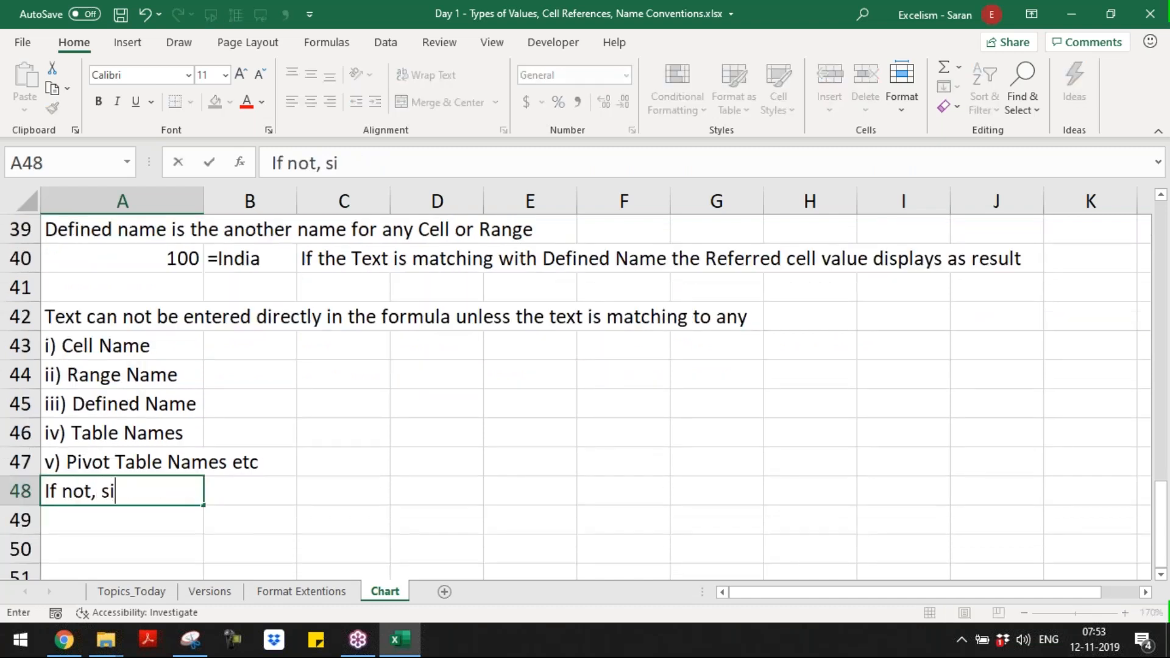
{"action": "type", "text": "nce it i"}
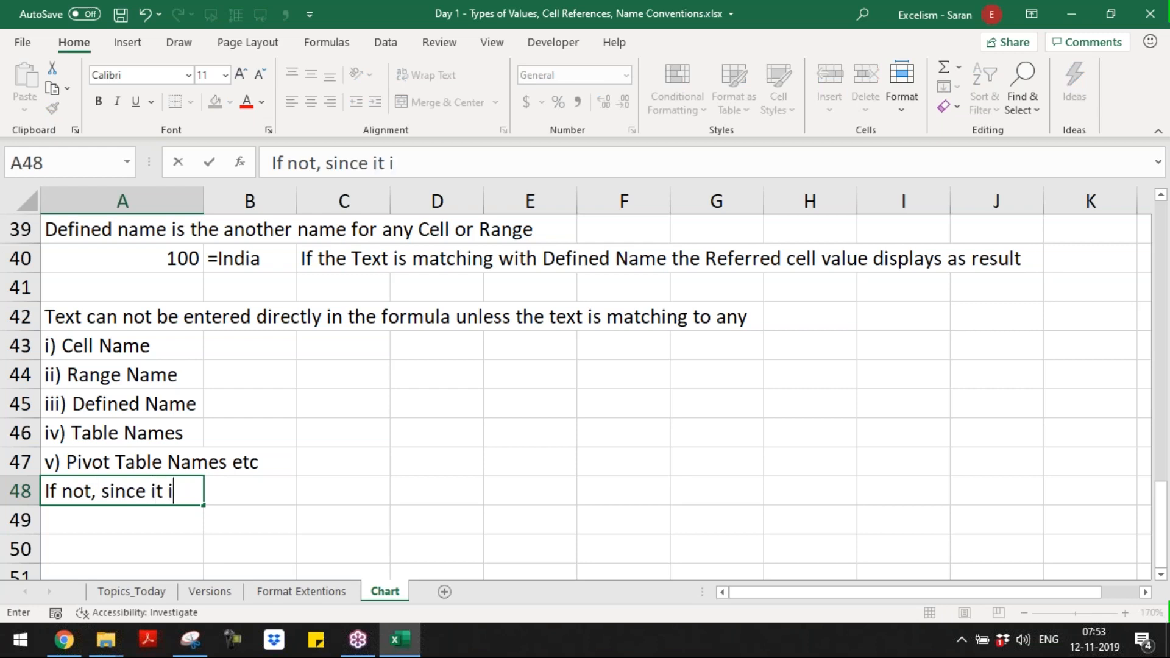
{"action": "type", "text": "s not a V"}
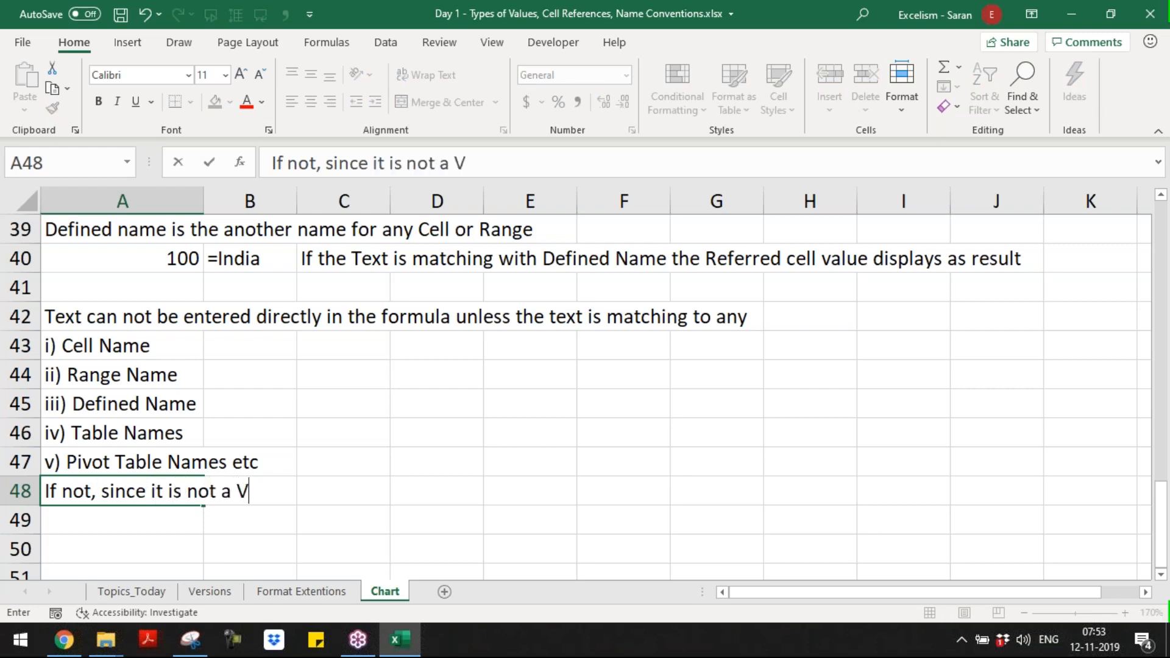
{"action": "type", "text": "alid Nam"}
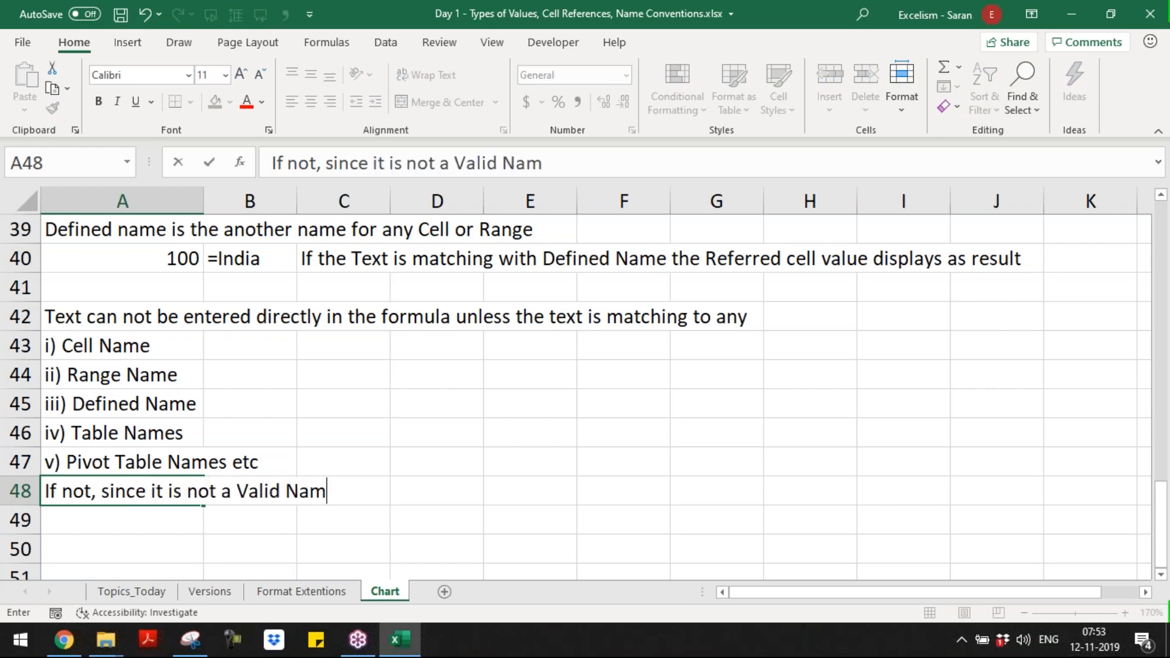
{"action": "type", "text": "e, Excel disppla"}
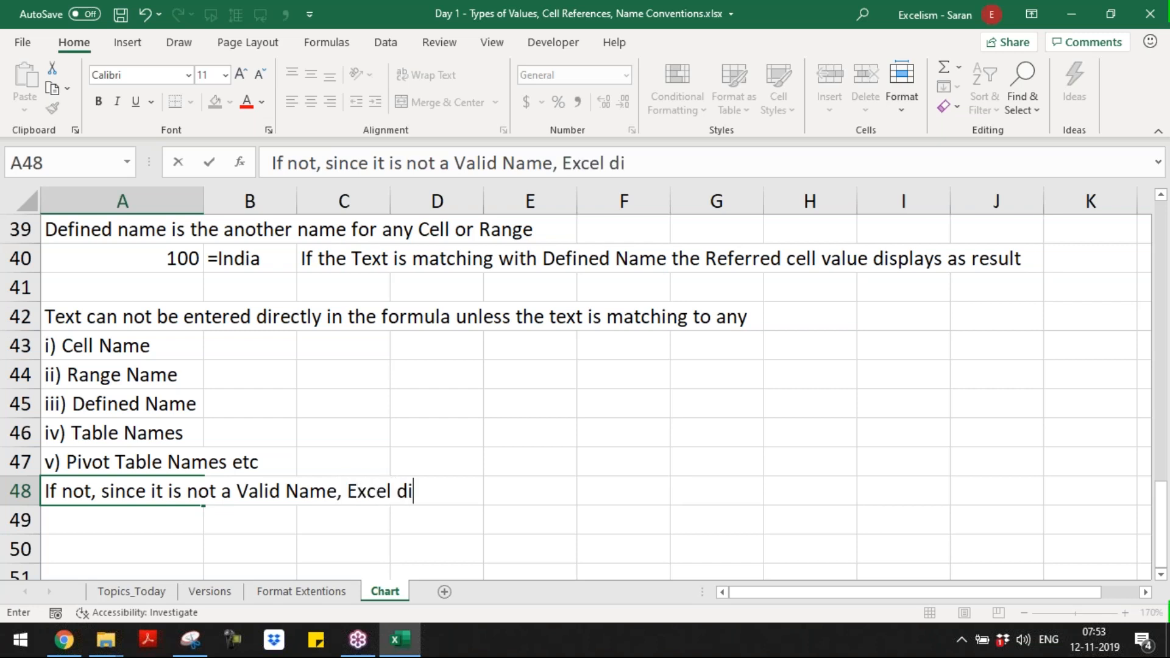
{"action": "key", "text": "BackSpace"}
{"action": "key", "text": "BackSpace"}
{"action": "key", "text": "BackSpace"}
{"action": "type", "text": "aly"}
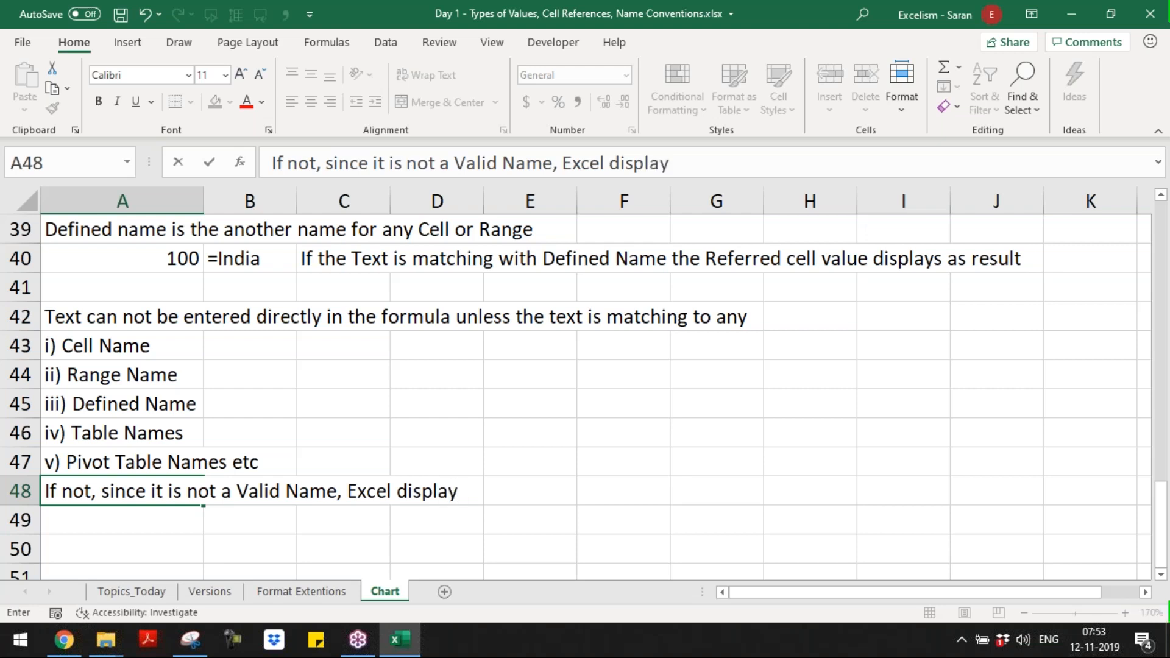
Step: Complete the sentence in A48 so that it ends with "Excel displays #NAME? error"
{"action": "left_click", "coordinate": [345, 376]}
{"action": "left_click", "coordinate": [62, 486]}
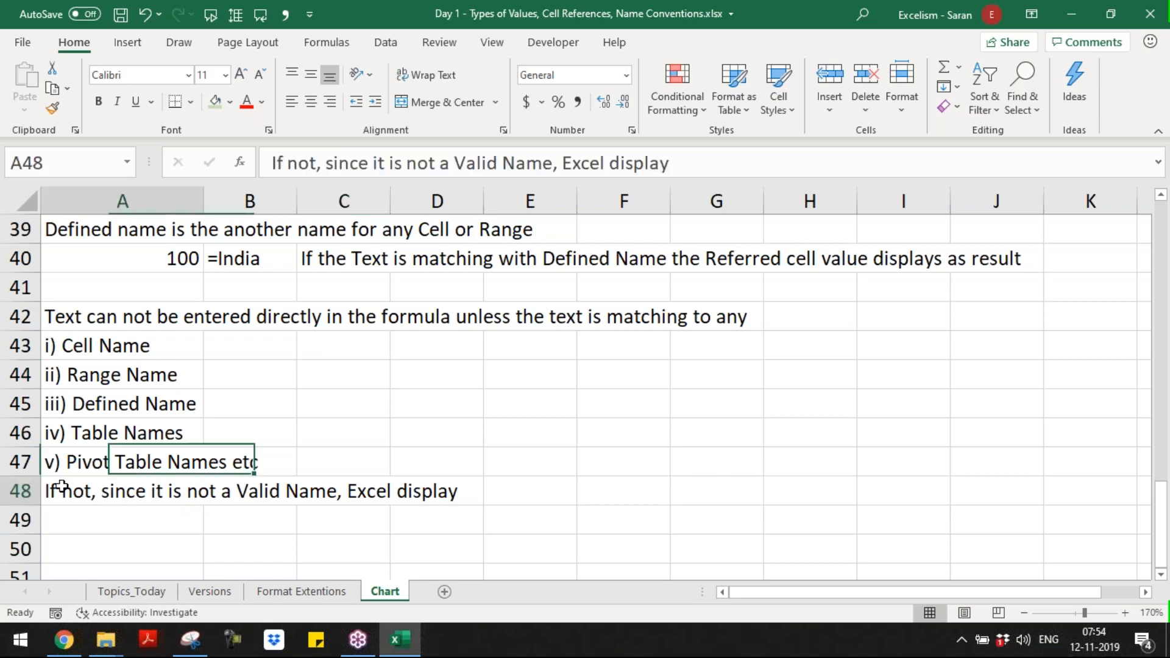
{"action": "key", "text": "F2"}
{"action": "type", "text": "s N"}
{"action": "key", "text": "BackSpace"}
{"action": "type", "text": "#NAME?"}
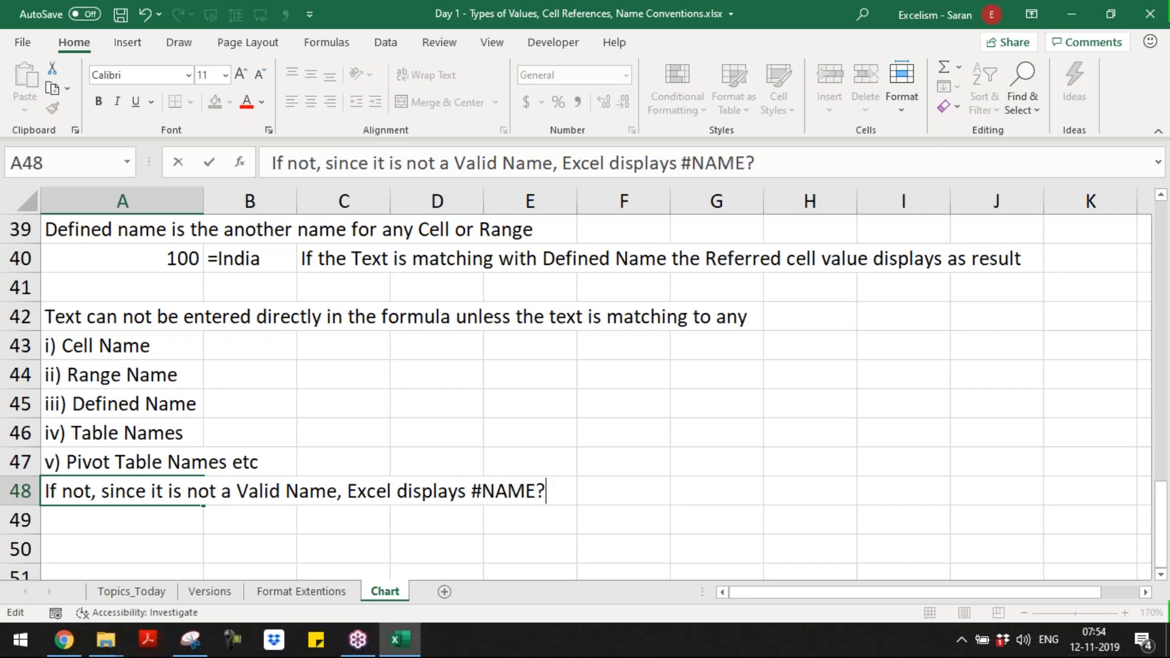
{"action": "type", "text": " error"}
{"action": "key", "text": "Return"}
Step: Start a note in A49 with "The only Error in Excel which ends with '?' Sign"
{"action": "type", "text": "T"}
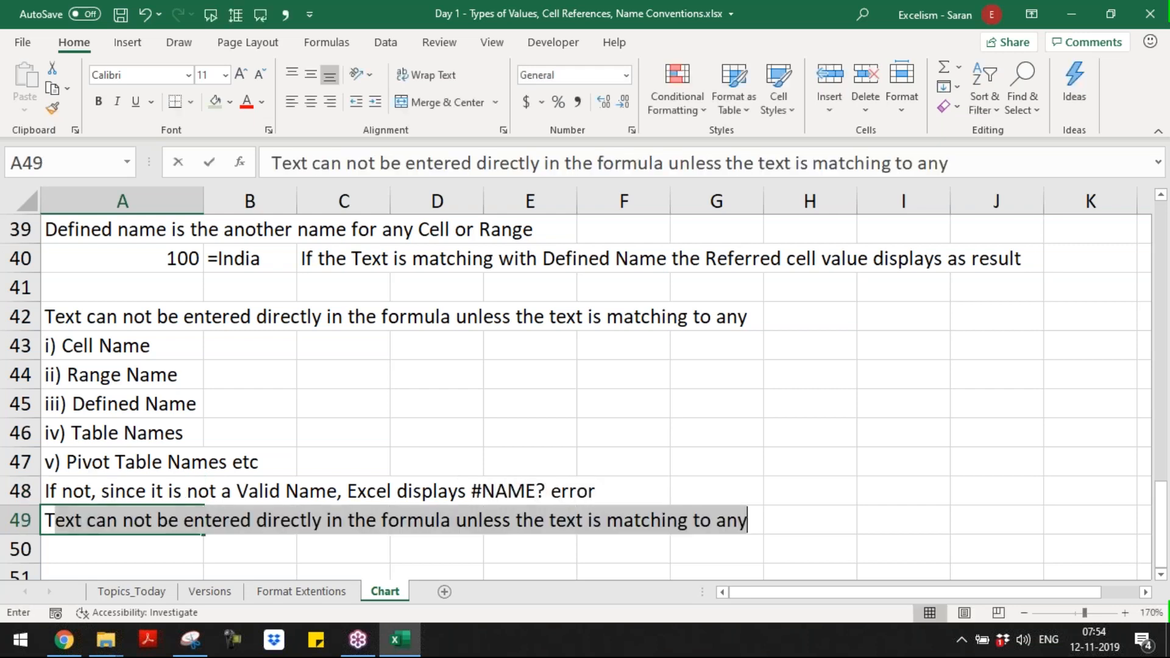
{"action": "type", "text": "he only Error in"}
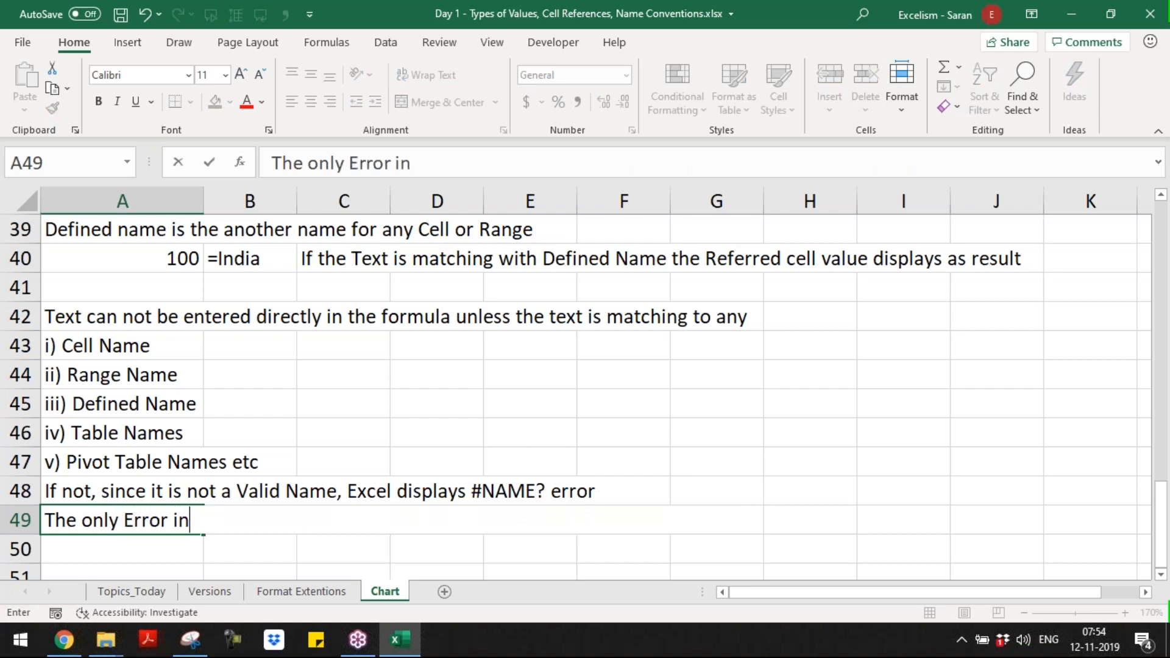
{"action": "type", "text": " Excel which end"}
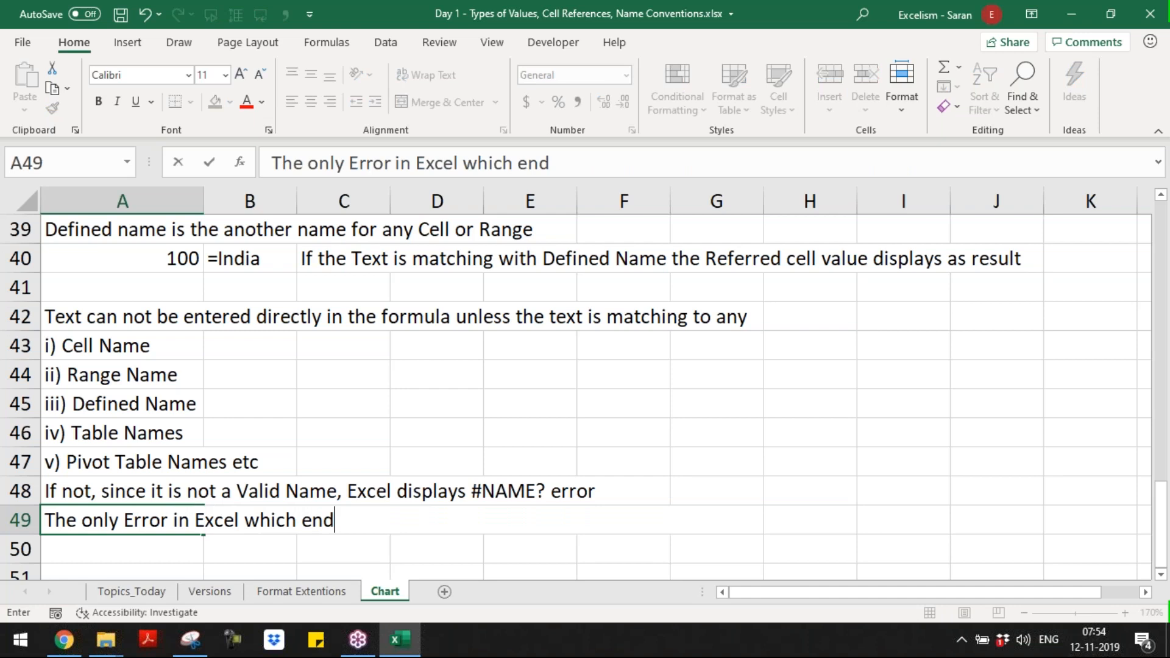
{"action": "type", "text": "s with '?' S"}
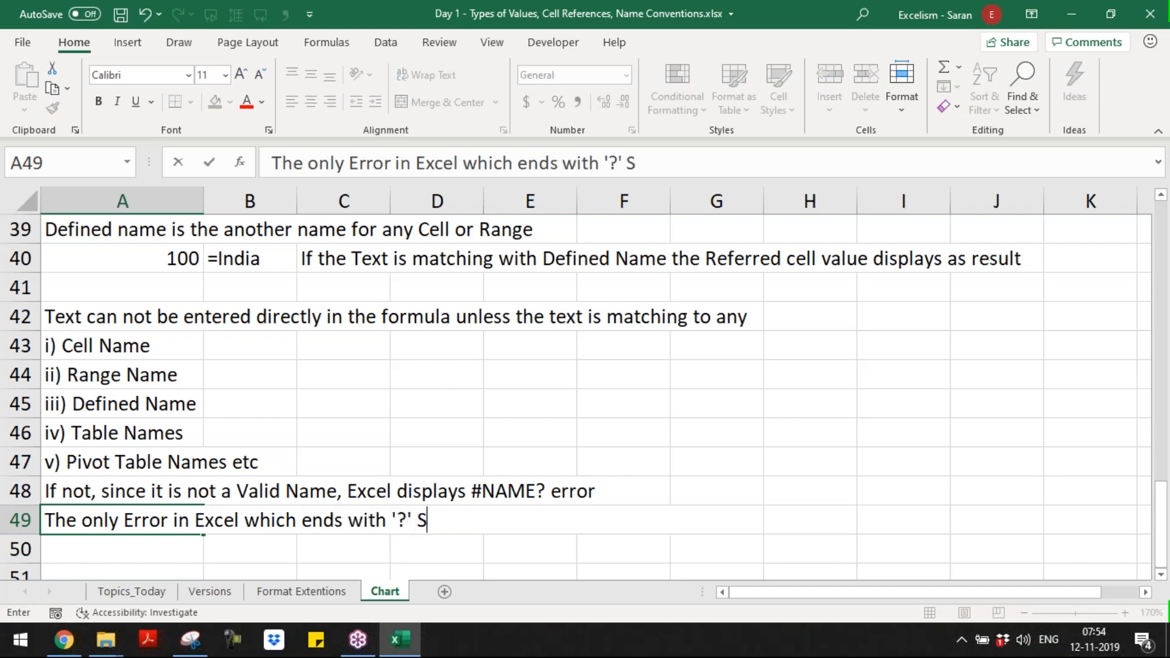
{"action": "type", "text": "ign. Be"}
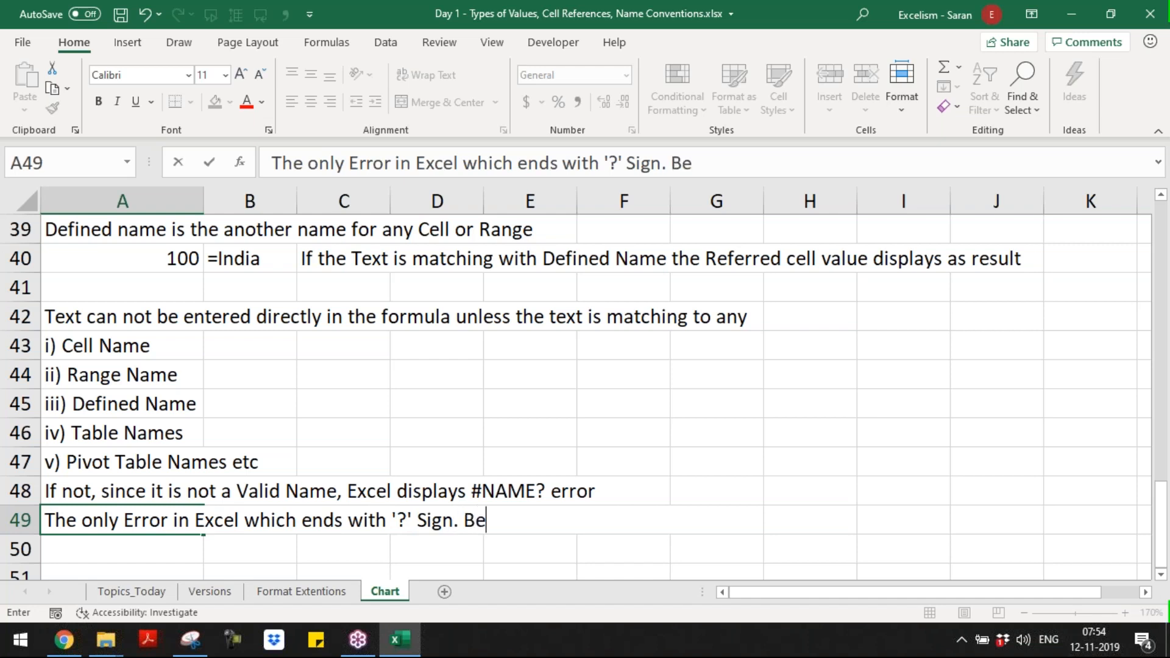
{"action": "type", "text": "cause E"}
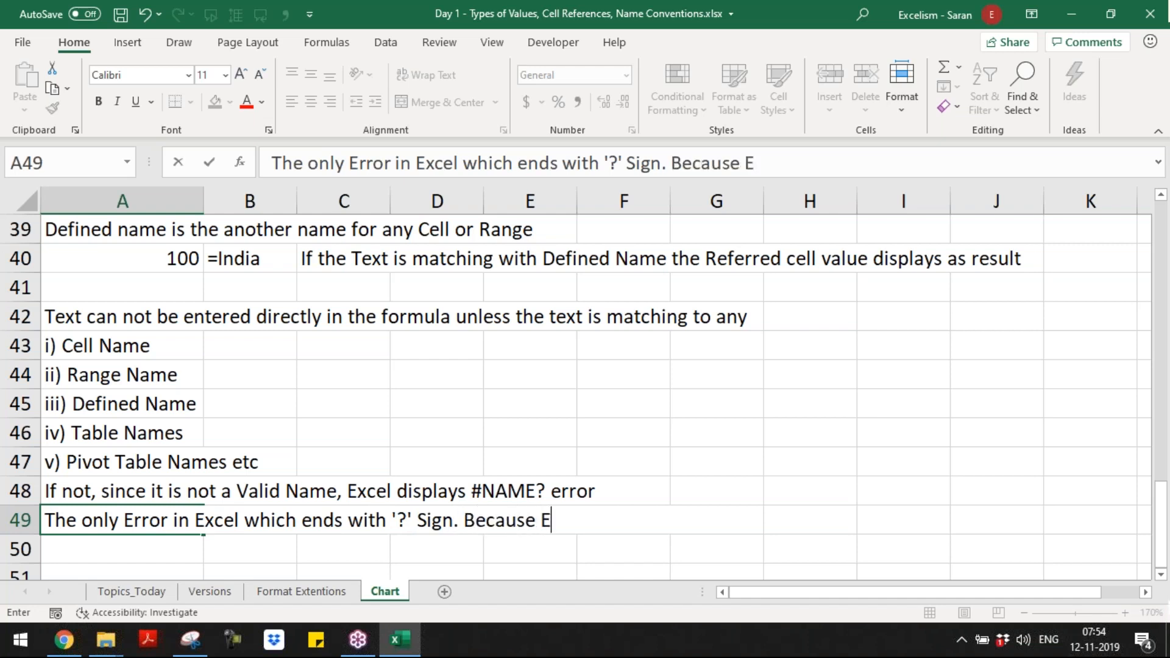
{"action": "type", "text": "xcel may be"}
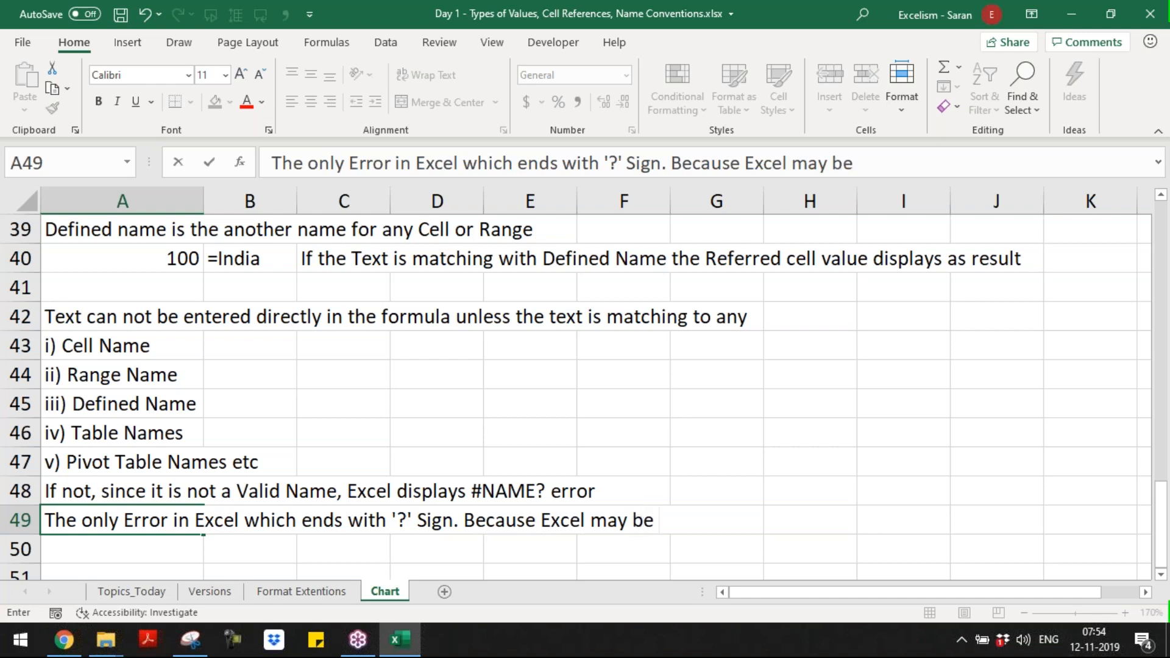
{"action": "type", "text": " question"}
Step: Finish the note in A49 with ". Because Excel may be questioning the user that which name it is?"
{"action": "key", "text": "BackSpace"}
{"action": "type", "text": "ning the "}
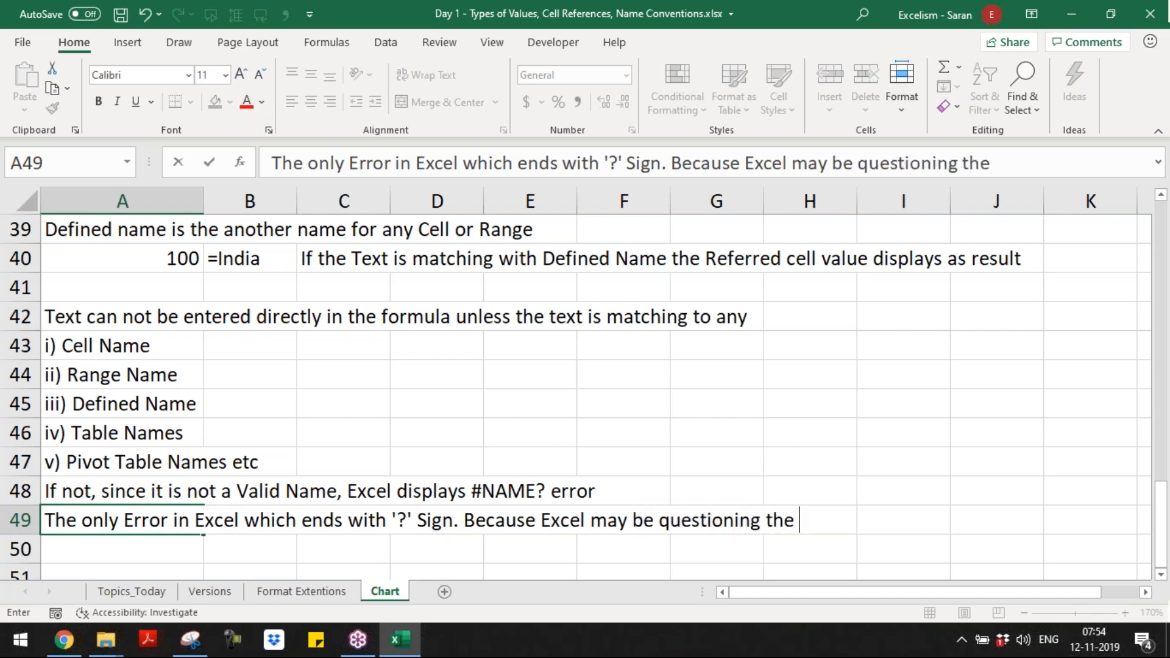
{"action": "type", "text": "user that it i"}
{"action": "key", "text": "BackSpace"}
{"action": "key", "text": "BackSpace"}
{"action": "key", "text": "BackSpace"}
{"action": "key", "text": "BackSpace"}
{"action": "type", "text": "which"}
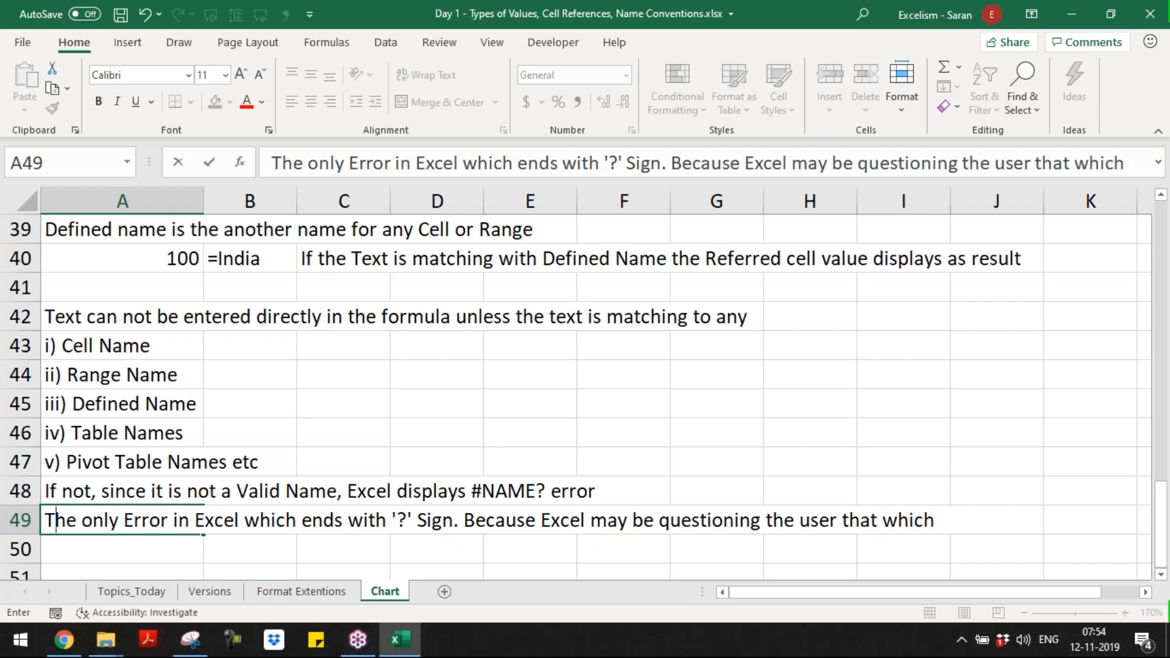
{"action": "type", "text": " name it is"}
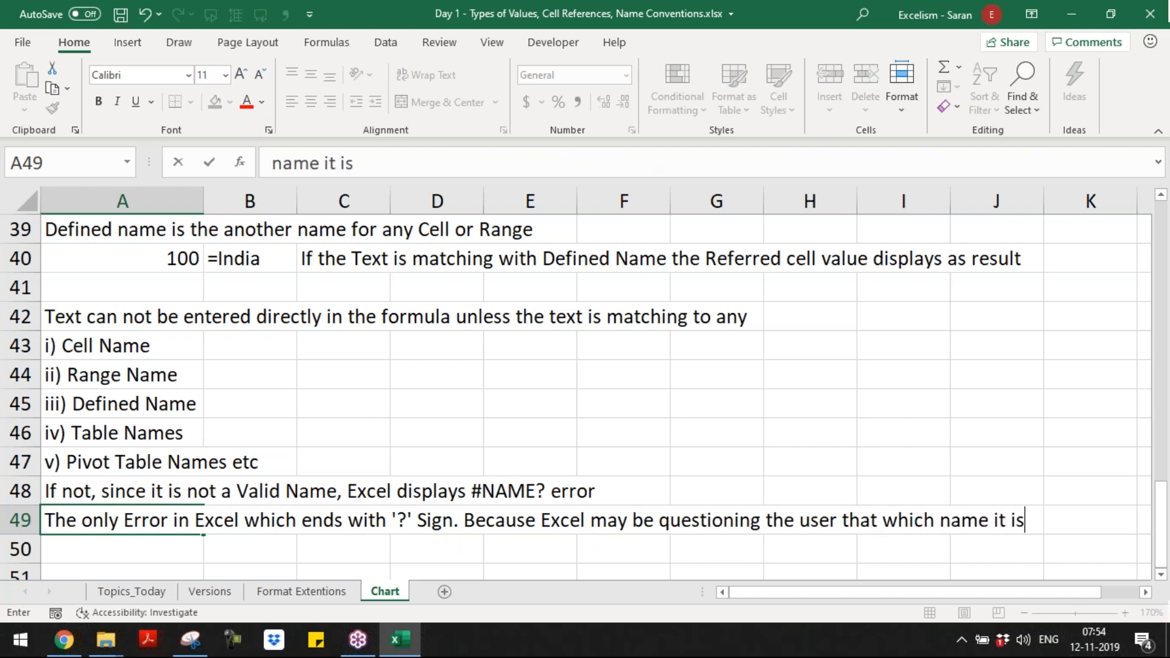
{"action": "type", "text": "?"}
{"action": "key", "text": "Return"}
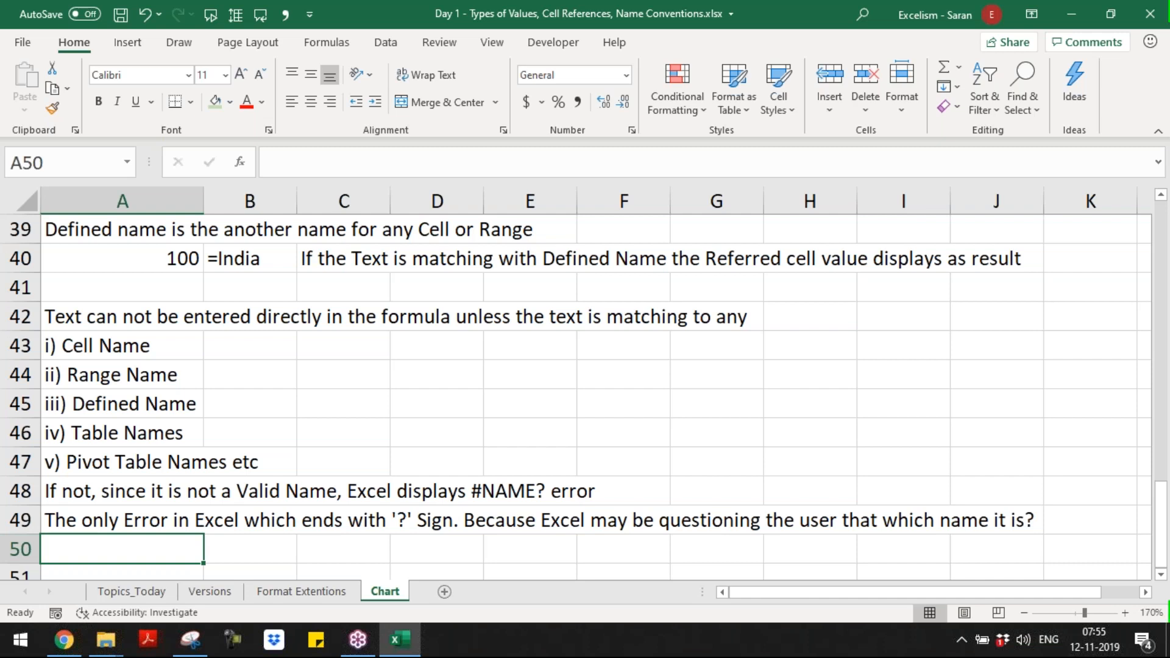
Step: Review the rules and notes from row 49 back up to the range name example in row 36
{"action": "key", "text": "Down"}
{"action": "key", "text": "Down"}
{"action": "key", "text": "Down"}
{"action": "key", "text": "Up"}
{"action": "key", "text": "Up"}
{"action": "key", "text": "Up"}
{"action": "key", "text": "Up"}
{"action": "key", "text": "Up"}
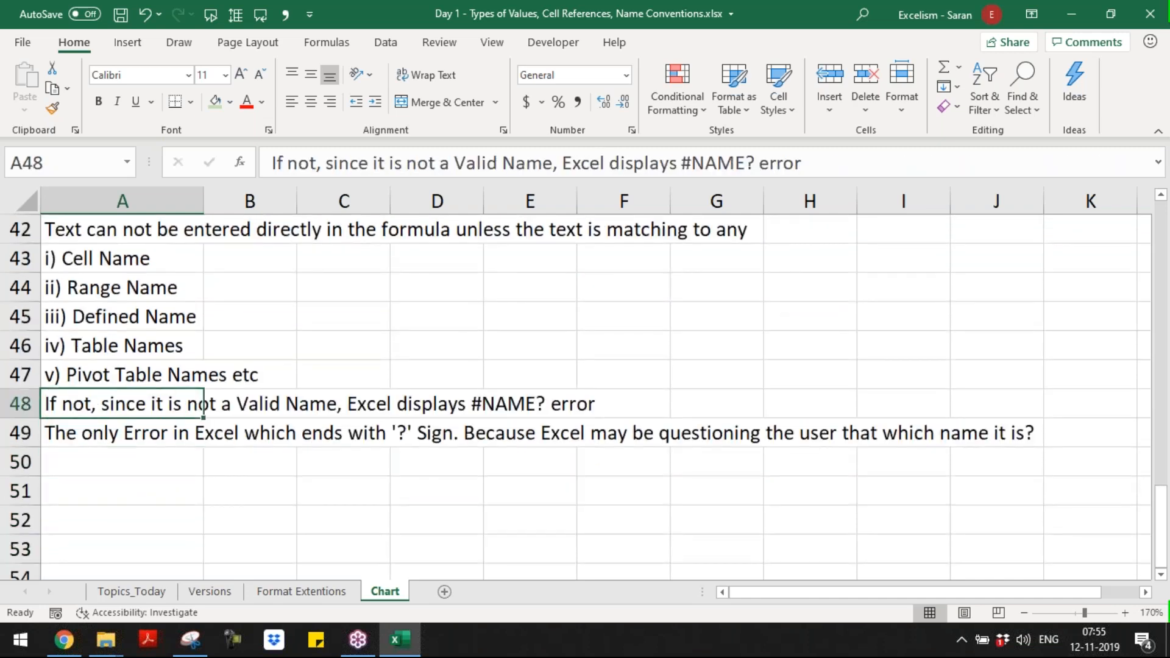
{"action": "key", "text": "Down"}
{"action": "key", "text": "Up"}
{"action": "key", "text": "Up"}
{"action": "key", "text": "Up"}
{"action": "key", "text": "Up"}
{"action": "key", "text": "Up"}
{"action": "key", "text": "Up"}
{"action": "key", "text": "Up"}
{"action": "key", "text": "Up"}
{"action": "key", "text": "Up"}
{"action": "key", "text": "Up"}
{"action": "key", "text": "Up"}
{"action": "key", "text": "Up"}
{"action": "key", "text": "Up"}
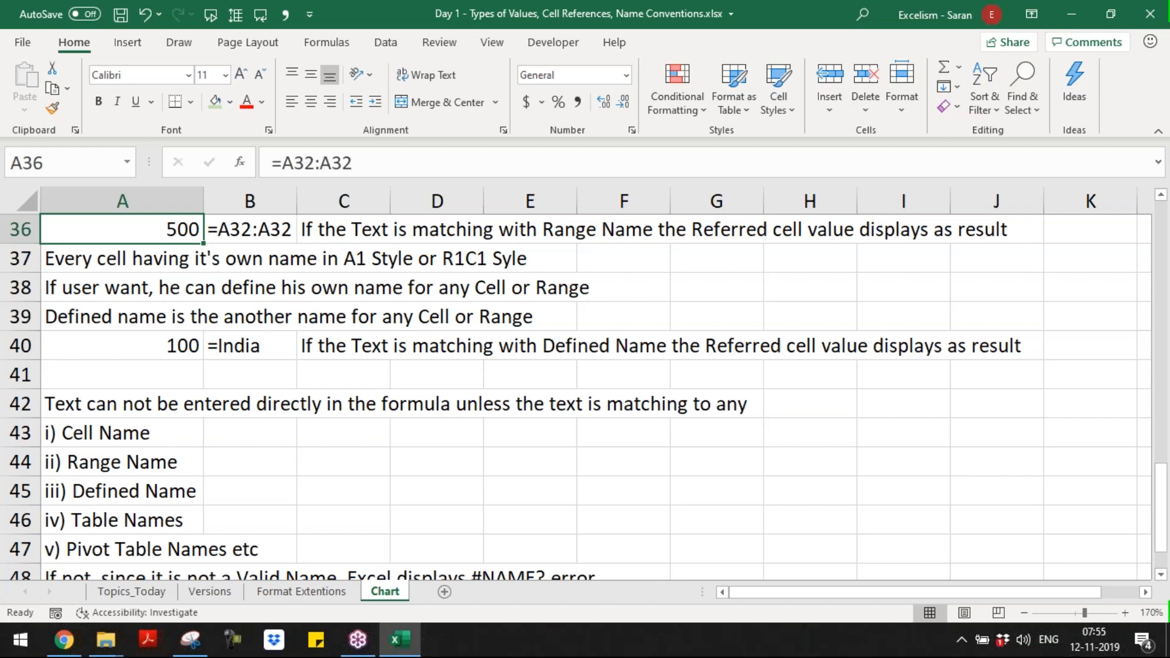
Step: Examine the =Excelism formula in A33 that uses text directly
{"action": "key", "text": "Down"}
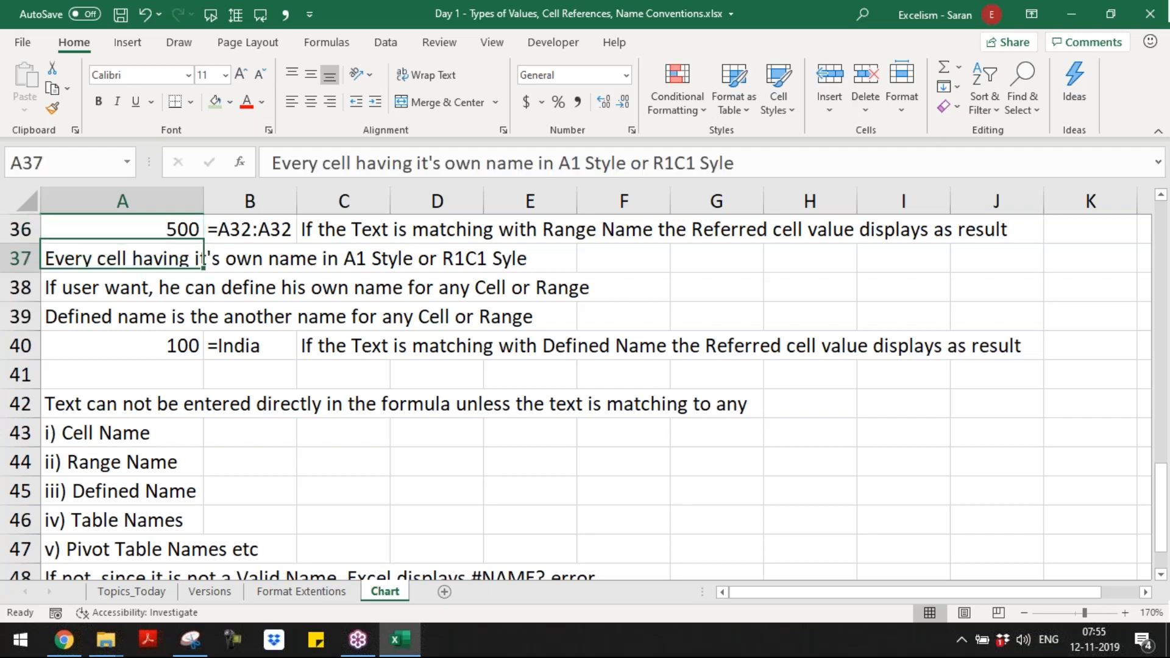
{"action": "key", "text": "Up"}
{"action": "key", "text": "Up"}
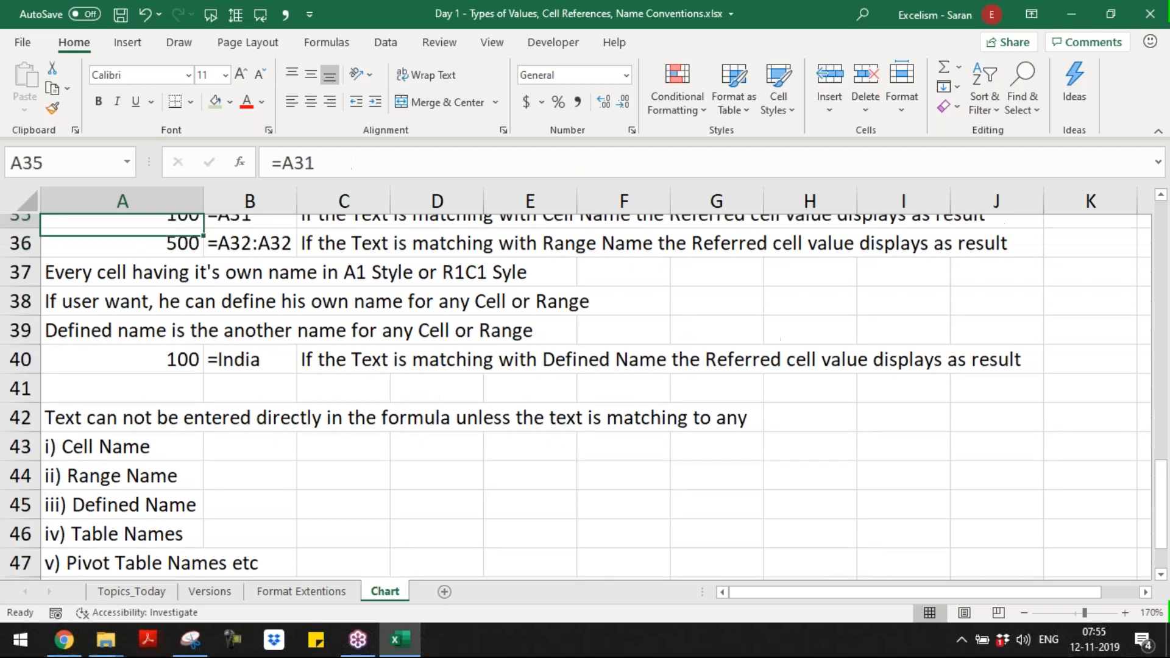
{"action": "key", "text": "Up"}
{"action": "key", "text": "Up"}
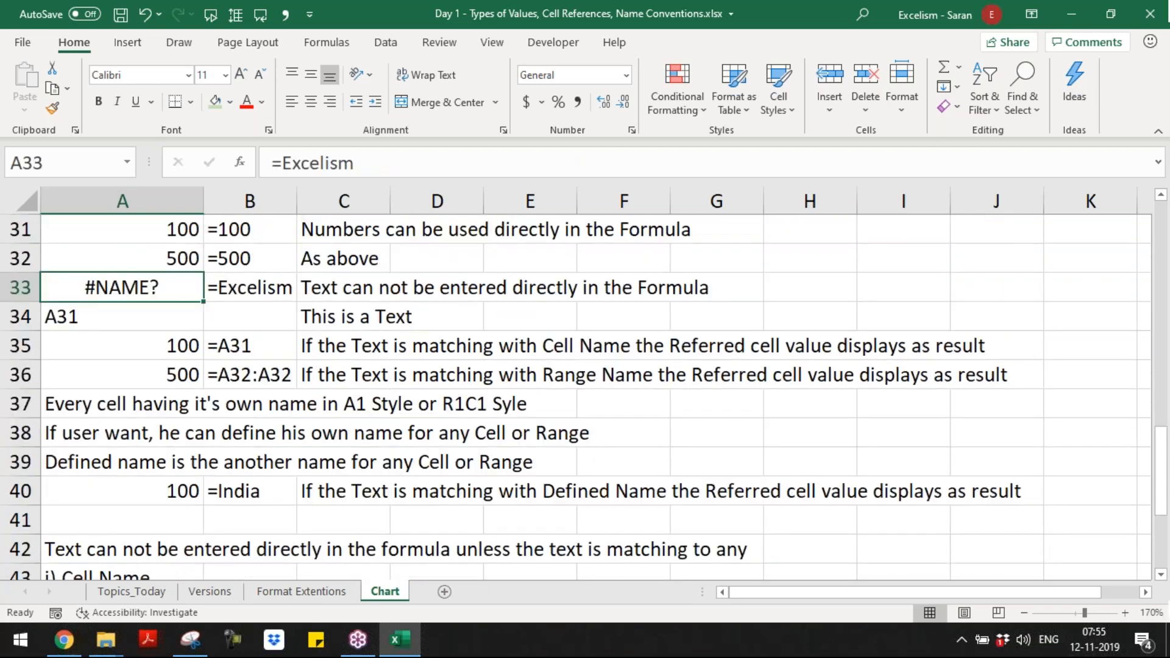
{"action": "key", "text": "F2"}
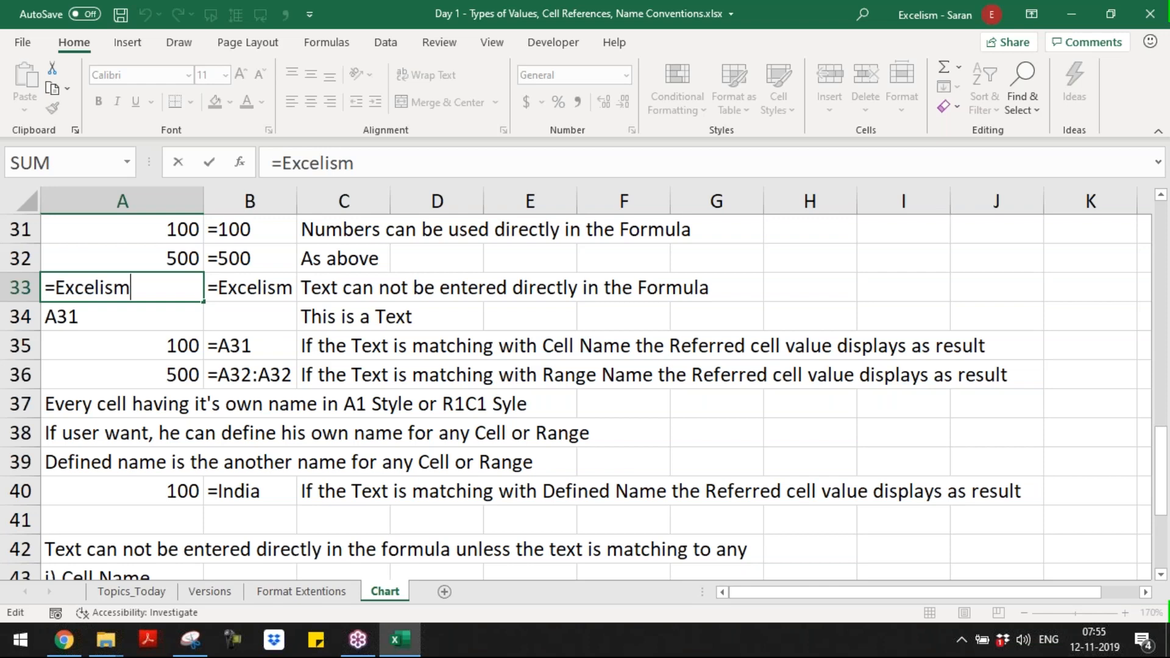
{"action": "key", "text": "Return"}
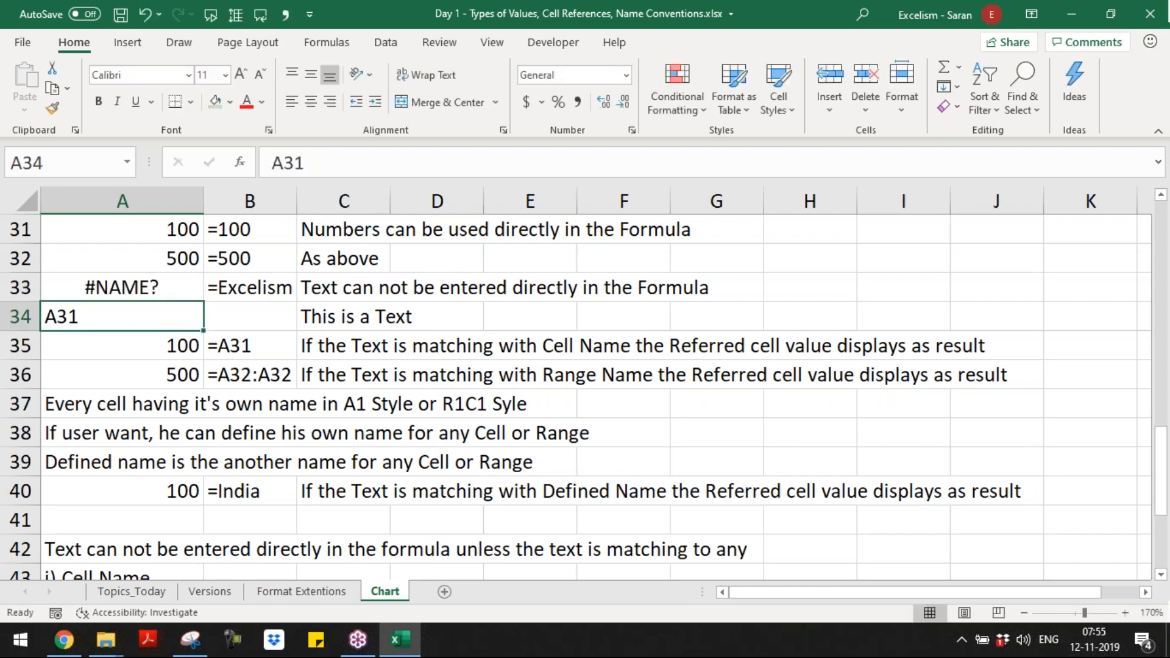
Step: Enter a formula in A50, below the notes, consisting of an equals sign and the trainer's name without quotation marks
{"action": "key", "text": "Down"}
{"action": "key", "text": "Down"}
{"action": "key", "text": "Down"}
{"action": "key", "text": "Down"}
{"action": "key", "text": "Down"}
{"action": "key", "text": "Down"}
{"action": "key", "text": "Down"}
{"action": "key", "text": "Down"}
{"action": "key", "text": "Down"}
{"action": "key", "text": "Down"}
{"action": "key", "text": "Down"}
{"action": "key", "text": "Down"}
{"action": "key", "text": "Down"}
{"action": "key", "text": "Down"}
{"action": "key", "text": "Down"}
{"action": "key", "text": "Down"}
{"action": "key", "text": "Down"}
{"action": "key", "text": "Down"}
{"action": "key", "text": "Down"}
{"action": "key", "text": "Down"}
{"action": "key", "text": "Up"}
{"action": "key", "text": "Up"}
{"action": "key", "text": "Up"}
{"action": "key", "text": "Up"}
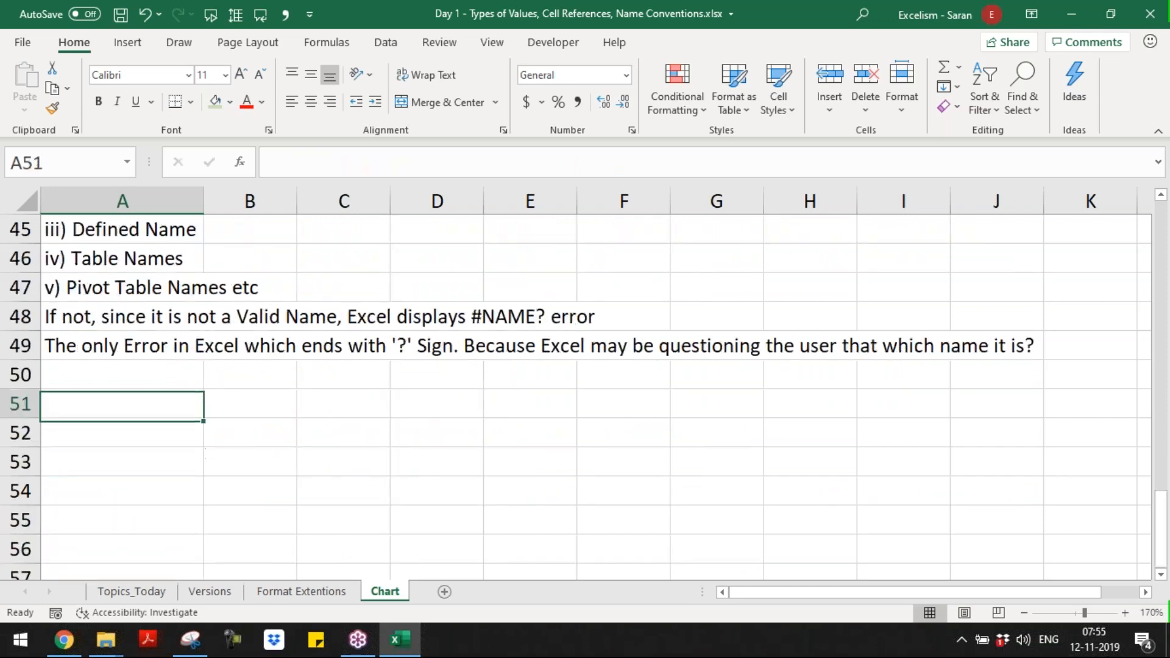
{"action": "key", "text": "Up"}
{"action": "type", "text": "="}
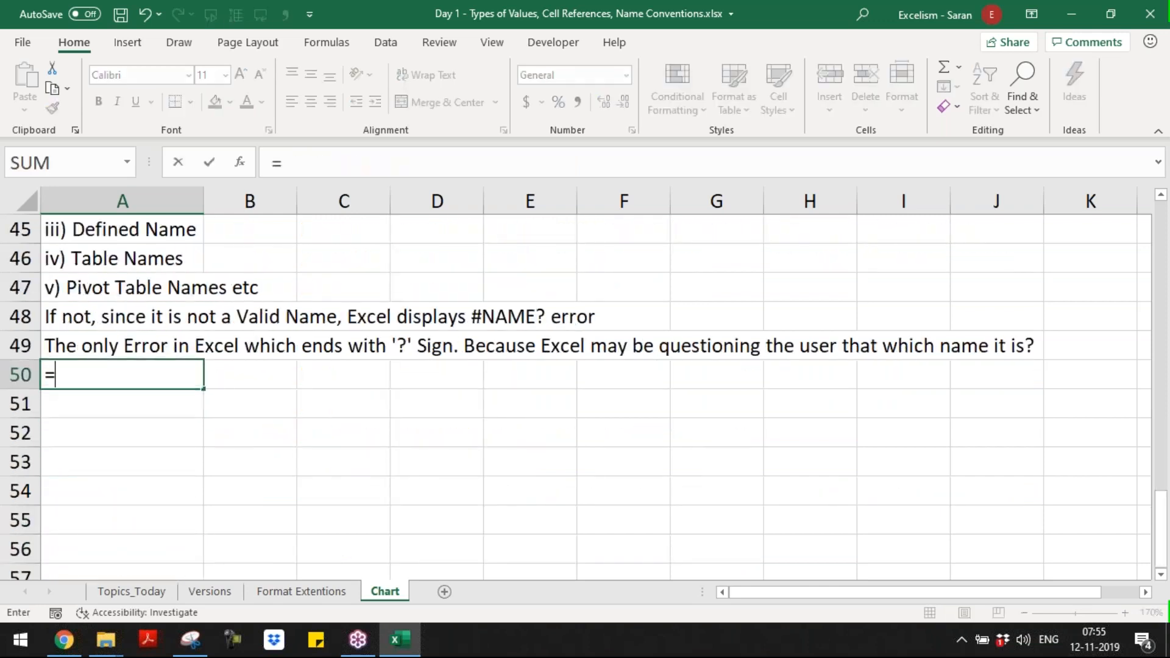
{"action": "type", "text": "Saran"}
{"action": "key", "text": "Return"}
{"action": "key", "text": "Up"}
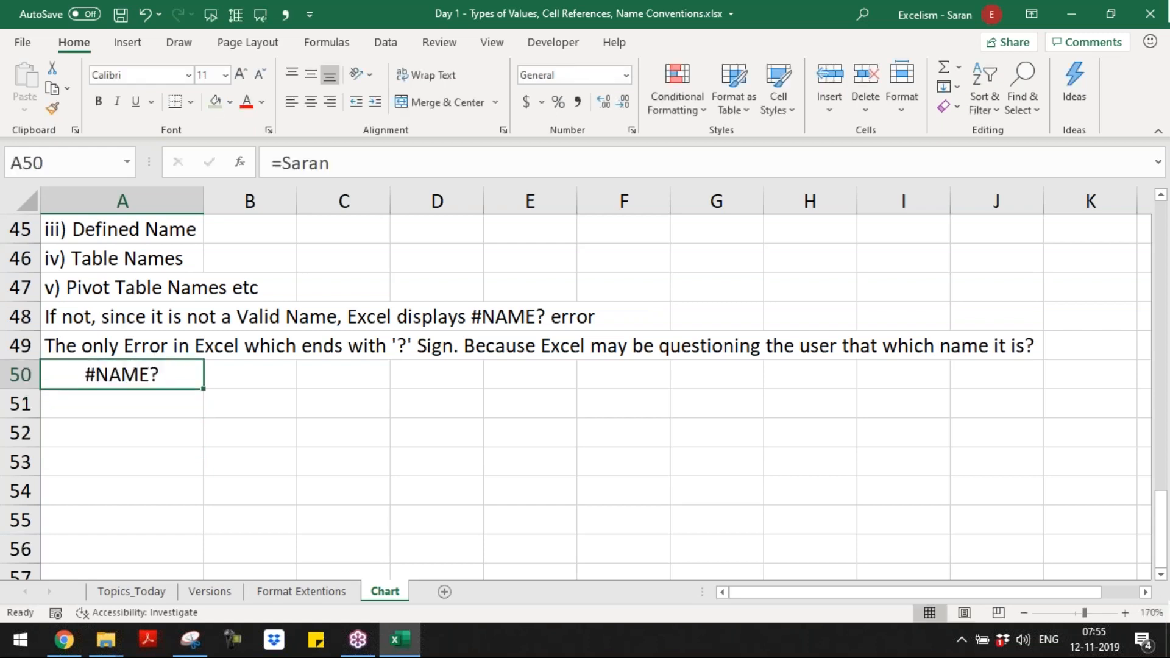
Step: Define the trainer's first name, as used in the A50 formula, as a name for cell A40
{"action": "key", "text": "Right"}
{"action": "key", "text": "Right"}
{"action": "key", "text": "Down"}
{"action": "key", "text": "Down"}
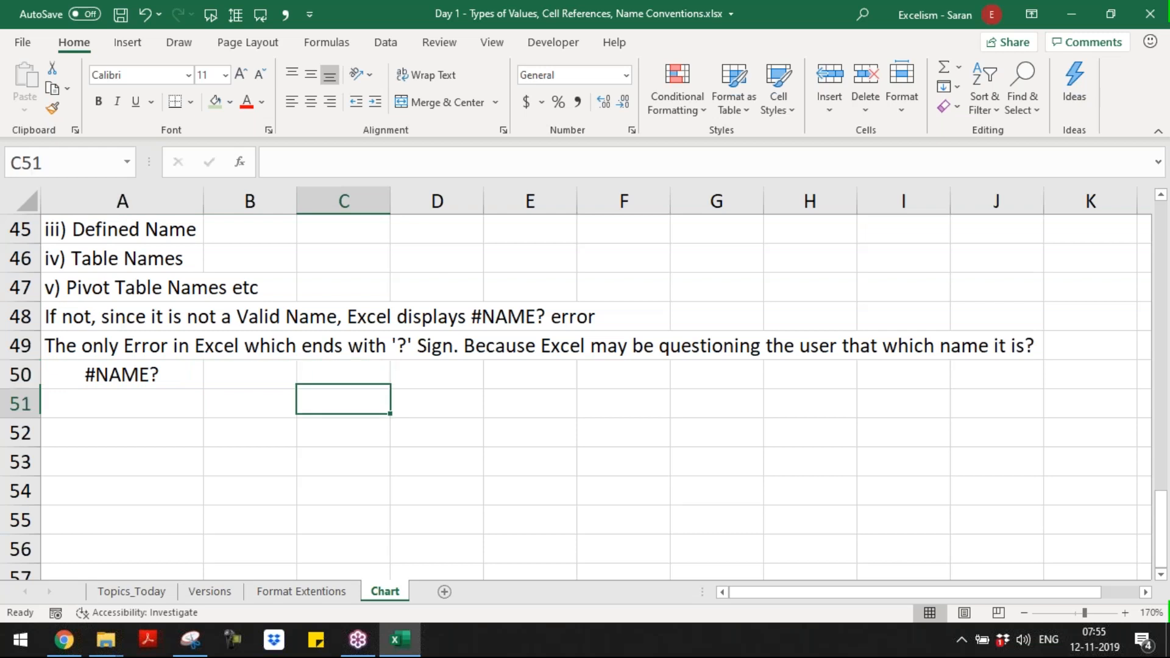
{"action": "key", "text": "Up"}
{"action": "key", "text": "Up"}
{"action": "key", "text": "Up"}
{"action": "key", "text": "Up"}
{"action": "key", "text": "Up"}
{"action": "key", "text": "Up"}
{"action": "key", "text": "Up"}
{"action": "key", "text": "Up"}
{"action": "key", "text": "Up"}
{"action": "key", "text": "Up"}
{"action": "key", "text": "Up"}
{"action": "key", "text": "Up"}
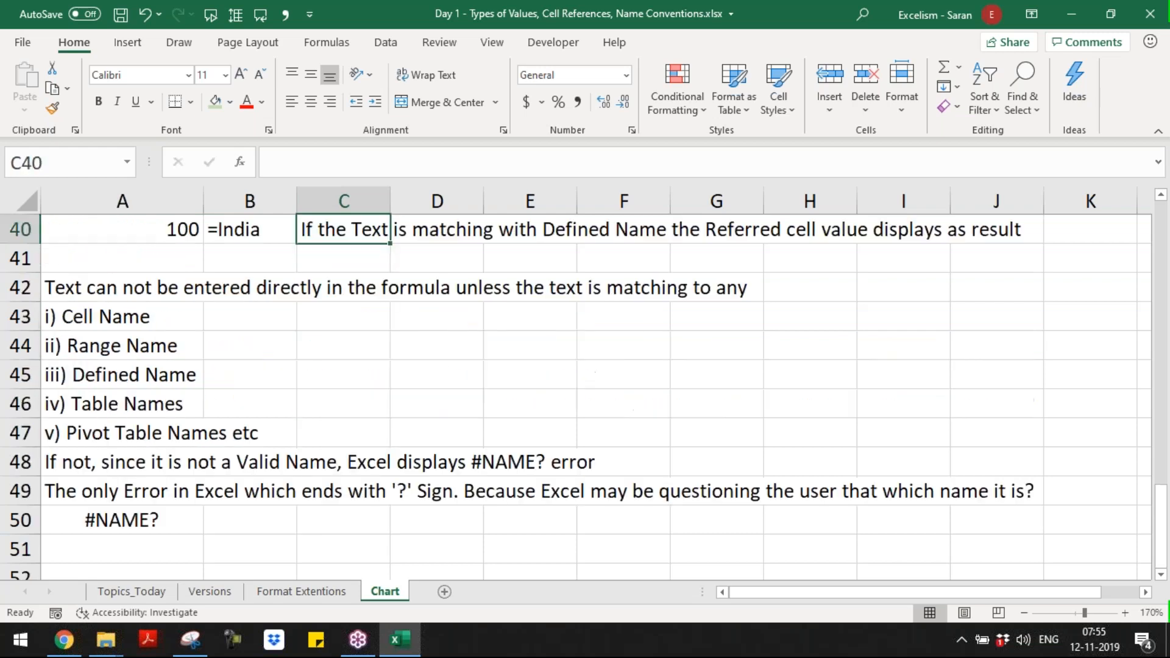
{"action": "key", "text": "Up"}
{"action": "key", "text": "Left"}
{"action": "key", "text": "Left"}
{"action": "key", "text": "Down"}
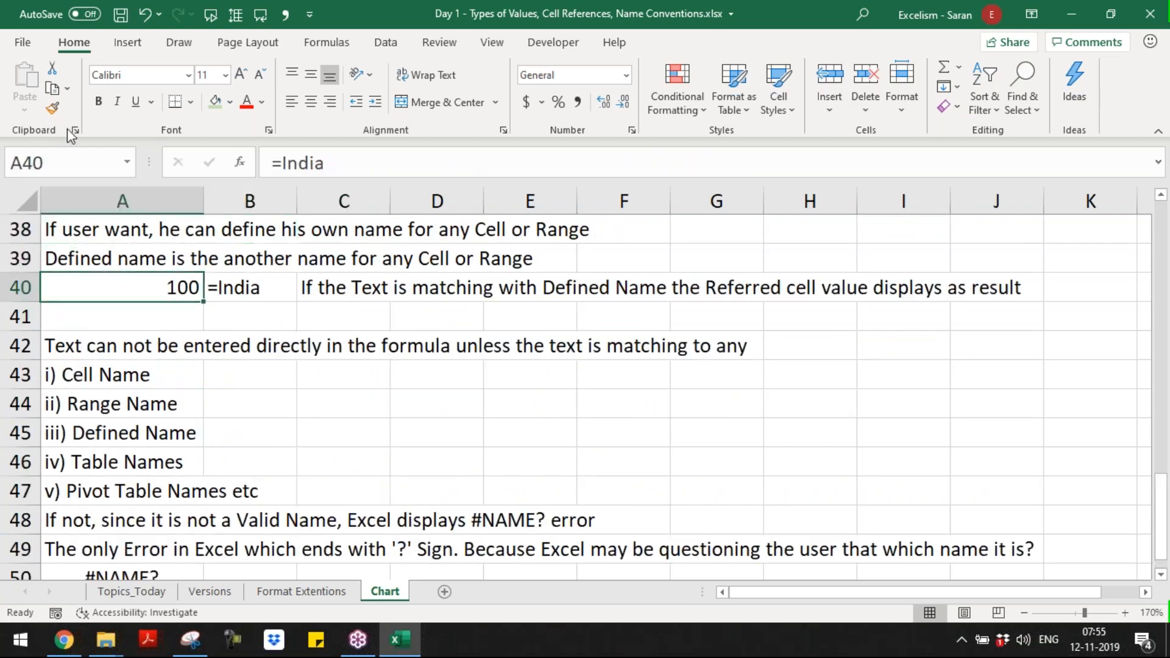
{"action": "left_click", "coordinate": [81, 157]}
{"action": "type", "text": "Saran"}
{"action": "key", "text": "Return"}
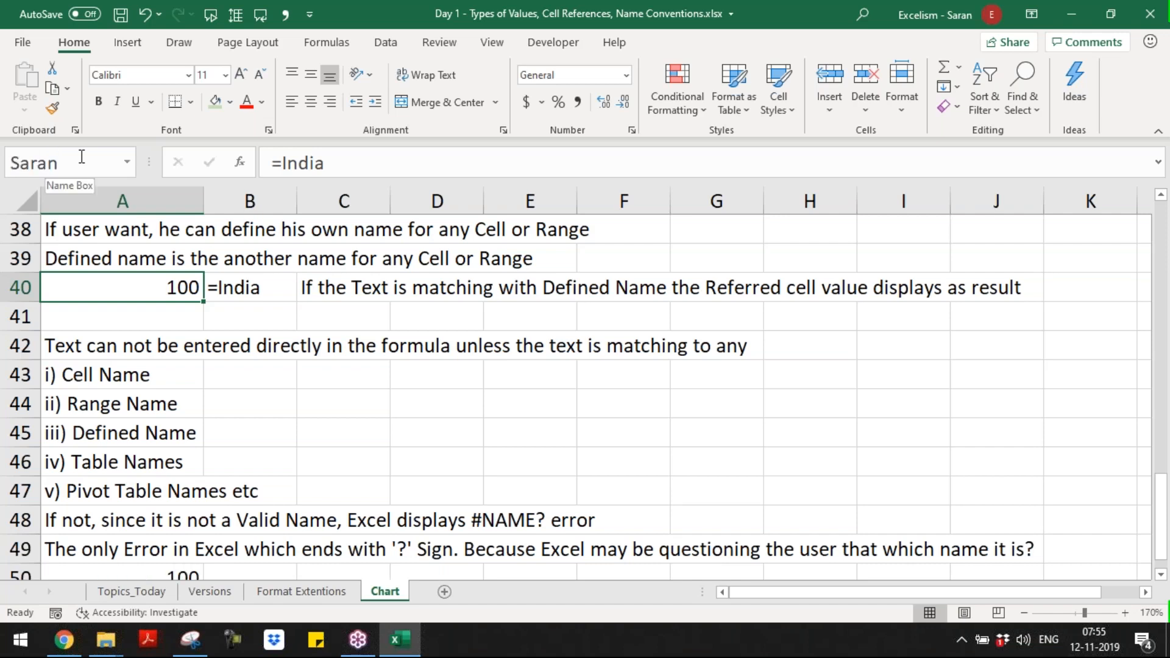
Step: Copy the formula text display from B40 into B50, beside the new name formula
{"action": "key", "text": "Down"}
{"action": "key", "text": "Down"}
{"action": "key", "text": "Down"}
{"action": "key", "text": "Down"}
{"action": "key", "text": "Down"}
{"action": "key", "text": "Down"}
{"action": "key", "text": "Down"}
{"action": "key", "text": "Down"}
{"action": "key", "text": "Down"}
{"action": "key", "text": "Down"}
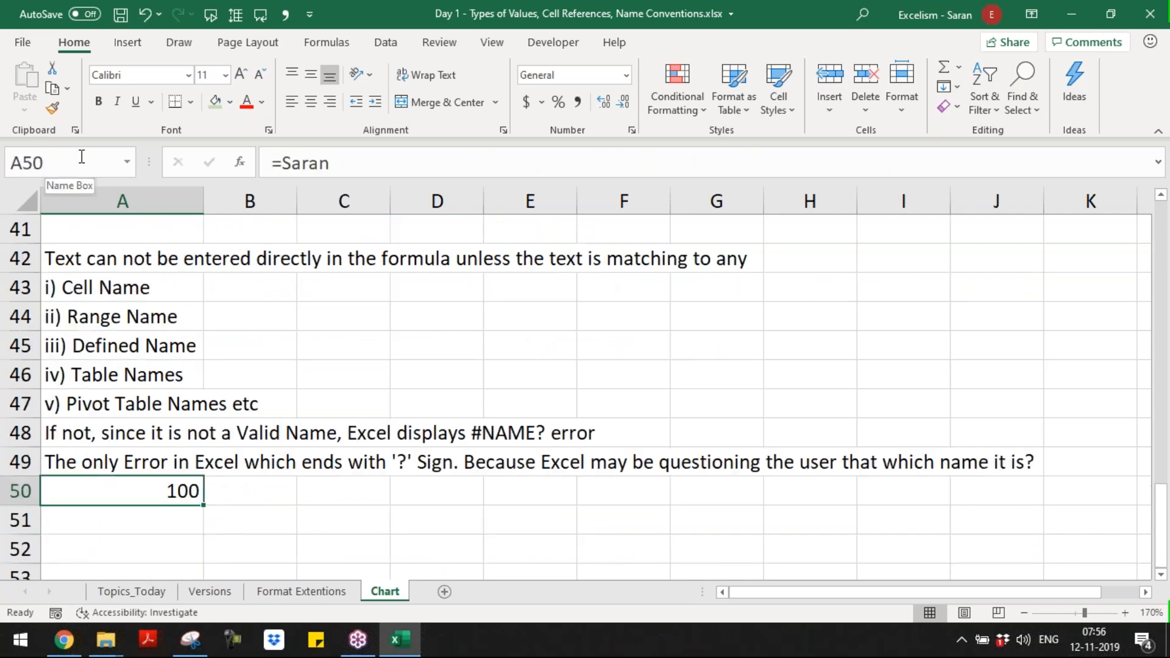
{"action": "key", "text": "Right"}
{"action": "key", "text": "Up"}
{"action": "key", "text": "Up"}
{"action": "key", "text": "Up"}
{"action": "key", "text": "Up"}
{"action": "key", "text": "Up"}
{"action": "key", "text": "Up"}
{"action": "key", "text": "Up"}
{"action": "key", "text": "Up"}
{"action": "key", "text": "Up"}
{"action": "key", "text": "Up"}
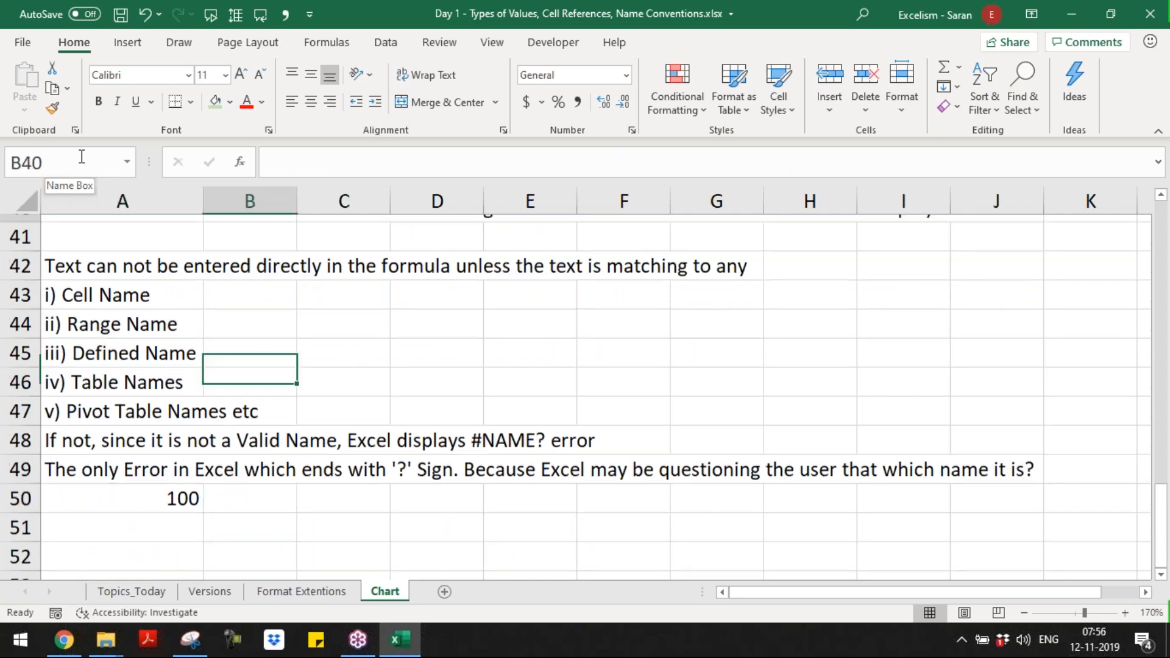
{"action": "key", "text": "ctrl+c"}
{"action": "key", "text": "Down"}
{"action": "key", "text": "Down"}
{"action": "key", "text": "Down"}
{"action": "key", "text": "Down"}
{"action": "key", "text": "Down"}
{"action": "key", "text": "Down"}
{"action": "key", "text": "Down"}
{"action": "key", "text": "Down"}
{"action": "key", "text": "Down"}
{"action": "key", "text": "Down"}
{"action": "key", "text": "Down"}
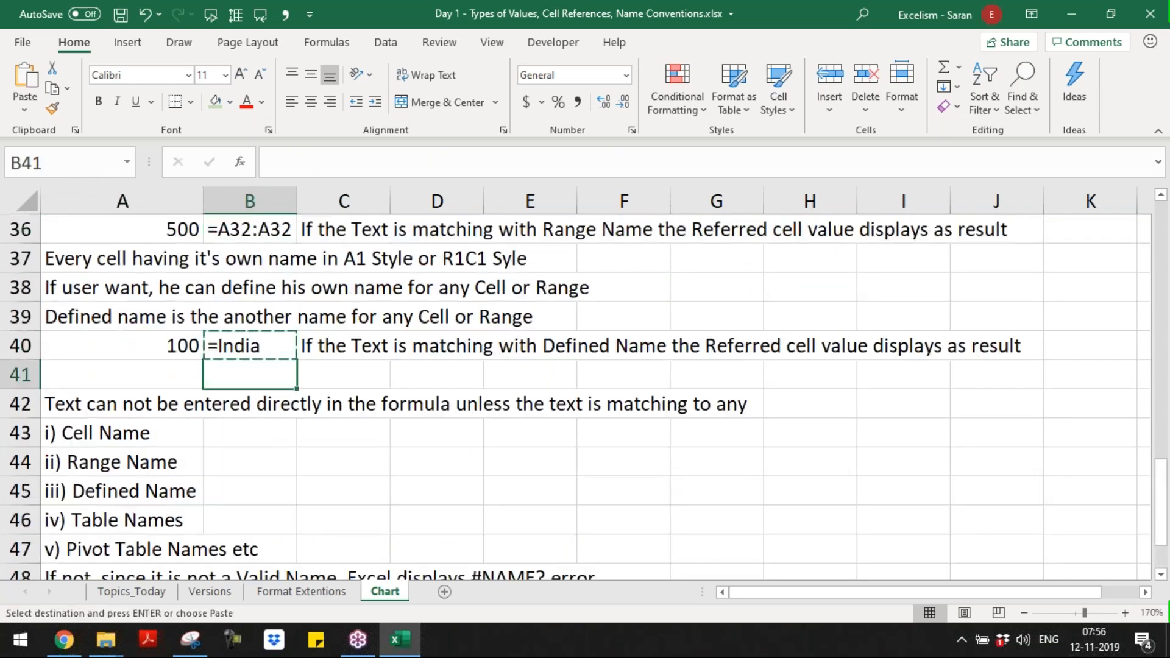
{"action": "key", "text": "Up"}
{"action": "key", "text": "Return"}
{"action": "key", "text": "Down"}
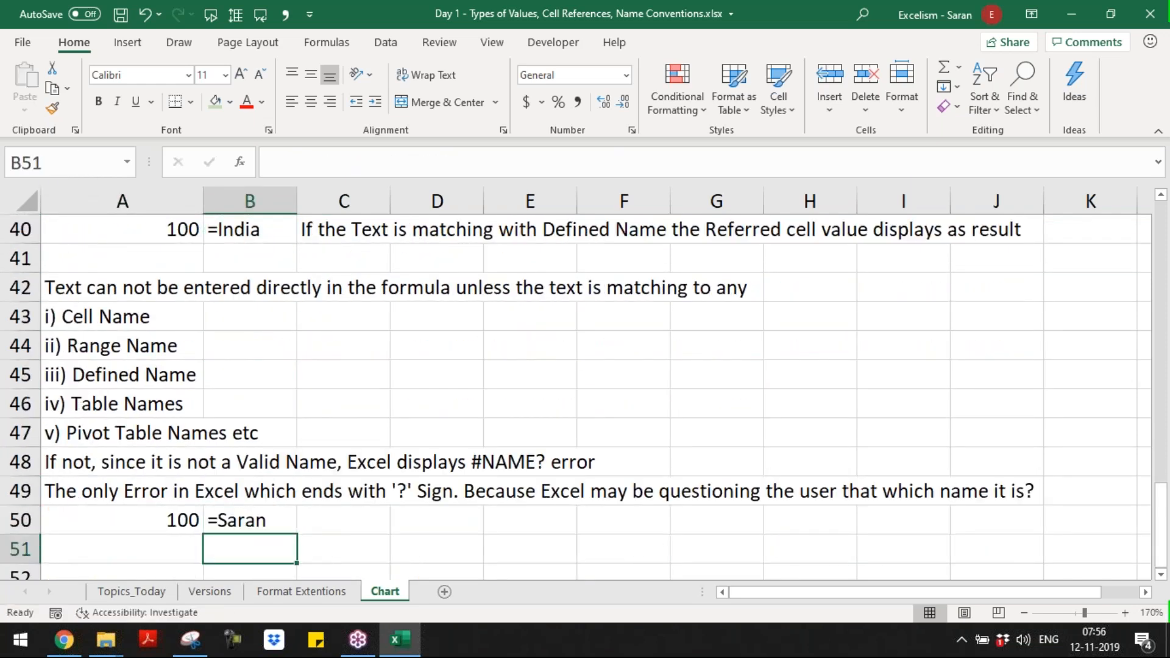
Step: Enter the heading "Define Names:" in A52 and make it bold, italic and underlined
{"action": "key", "text": "Down"}
{"action": "key", "text": "Left"}
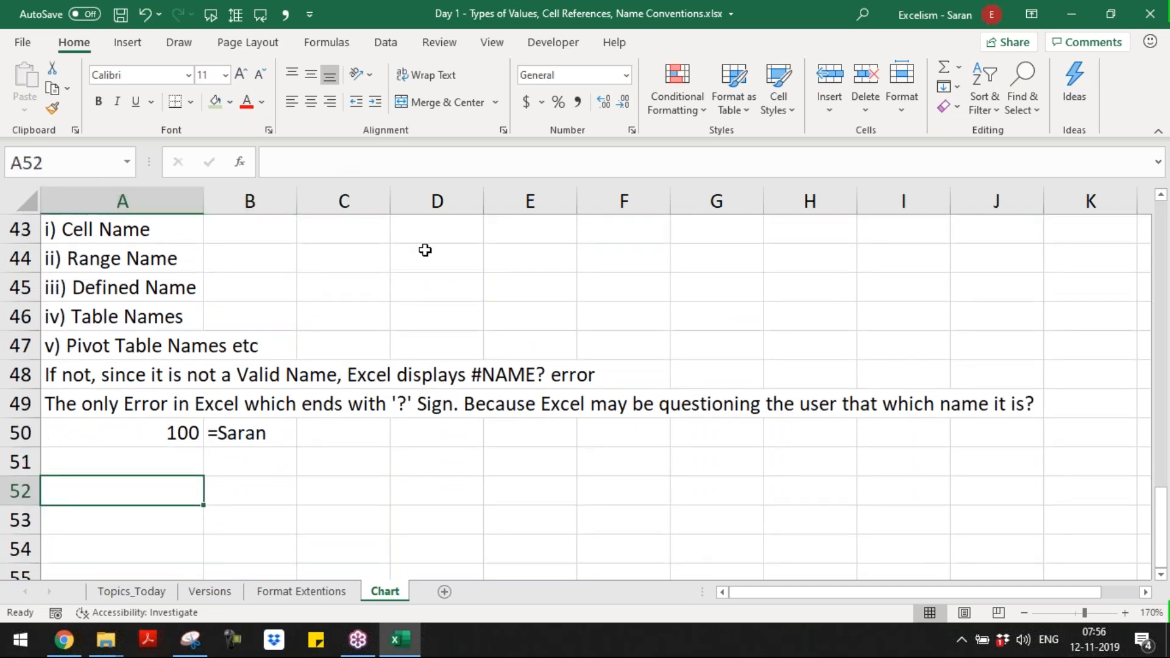
{"action": "left_click", "coordinate": [346, 43]}
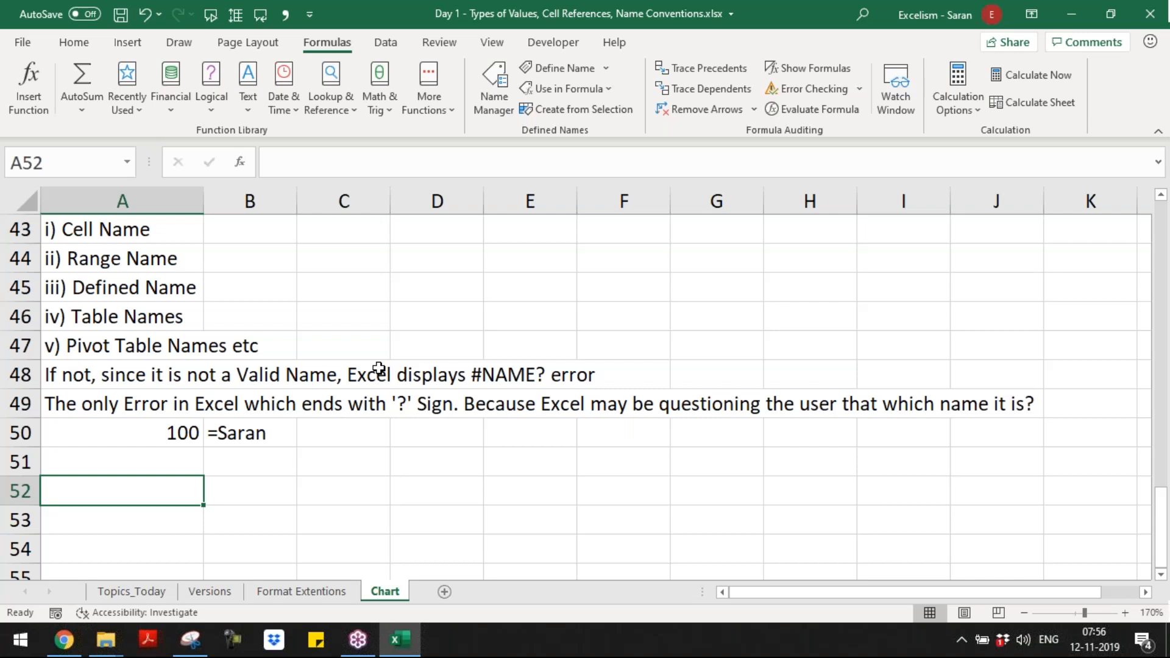
{"action": "key", "text": "F2"}
{"action": "type", "text": "Defined"}
{"action": "key", "text": "BackSpace"}
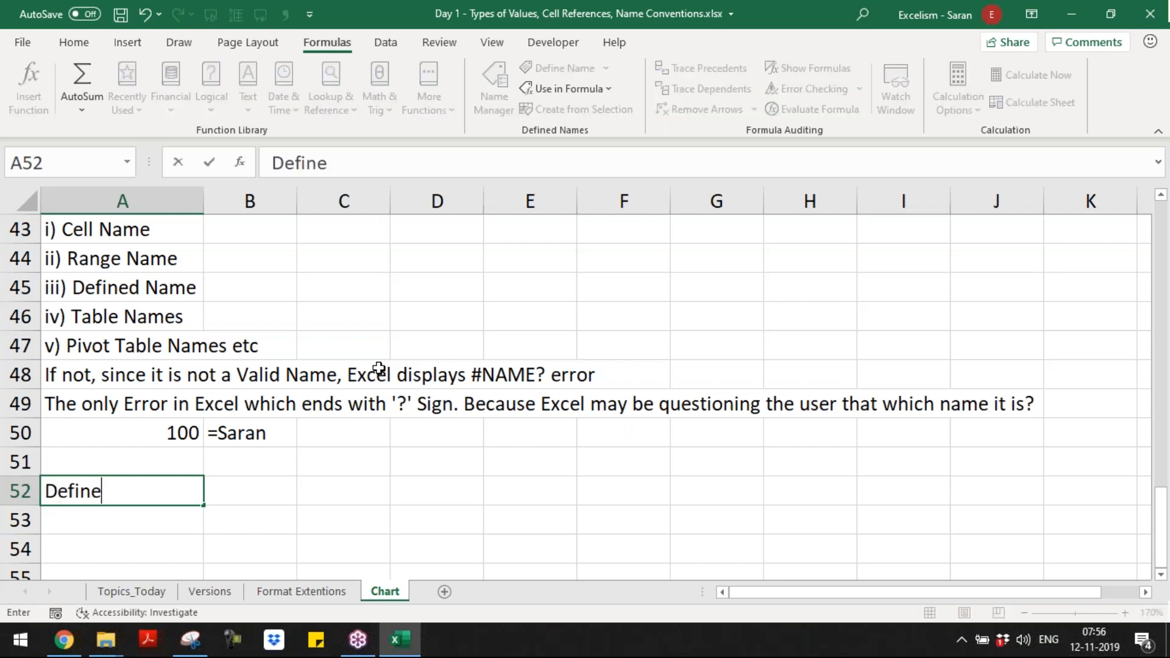
{"action": "type", "text": "Names:"}
{"action": "key", "text": "Return"}
{"action": "key", "text": "Up"}
{"action": "key", "text": "ctrl+b"}
{"action": "key", "text": "ctrl+u"}
{"action": "key", "text": "ctrl+i"}
Step: Enter "Ribbon Menu --> Formulas Tab --> Defined Names Group" in A53 under the heading
{"action": "key", "text": "Return"}
{"action": "type", "text": "1"}
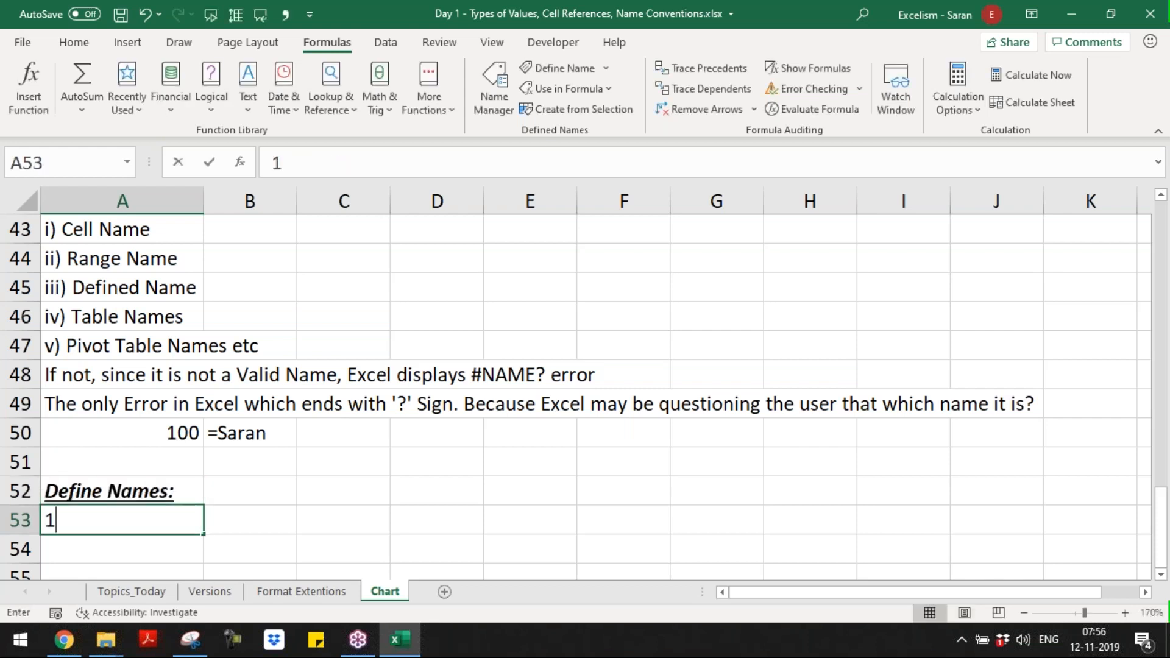
{"action": "key", "text": "BackSpace"}
{"action": "type", "text": "Ribbon Meny"}
{"action": "key", "text": "BackSpace"}
{"action": "type", "text": "u --> "}
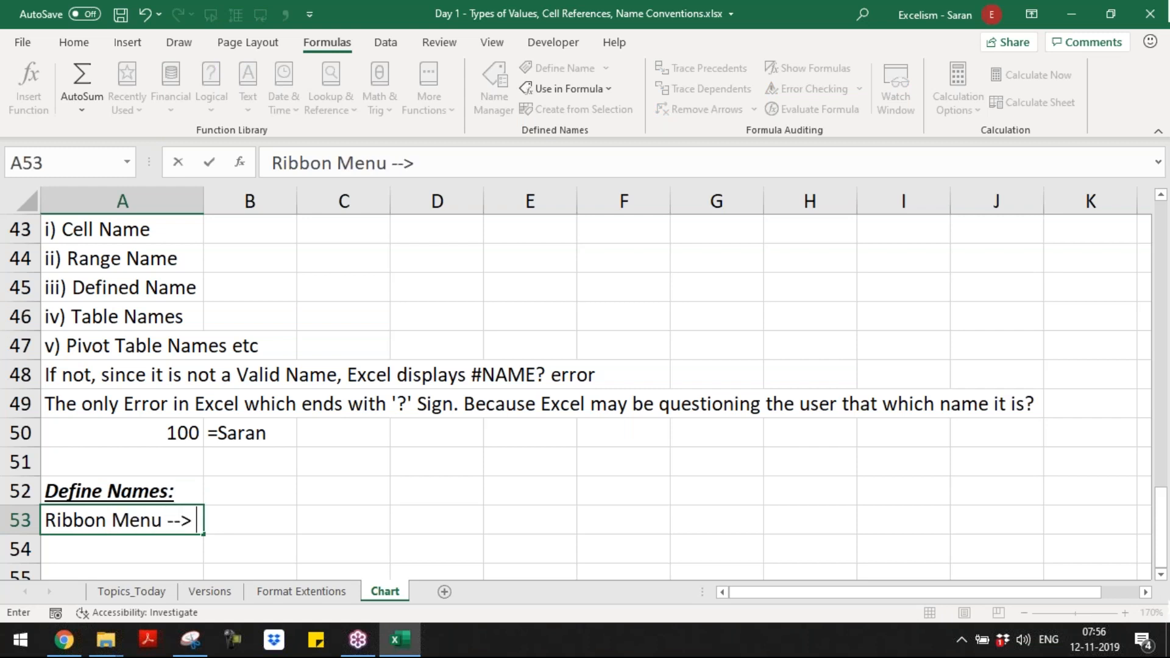
{"action": "type", "text": "D"}
{"action": "key", "text": "BackSpace"}
{"action": "type", "text": "Formulas Group"}
{"action": "key", "text": "BackSpace"}
{"action": "key", "text": "BackSpace"}
{"action": "key", "text": "BackSpace"}
{"action": "key", "text": "BackSpace"}
{"action": "key", "text": "BackSpace"}
{"action": "key", "text": "BackSpace"}
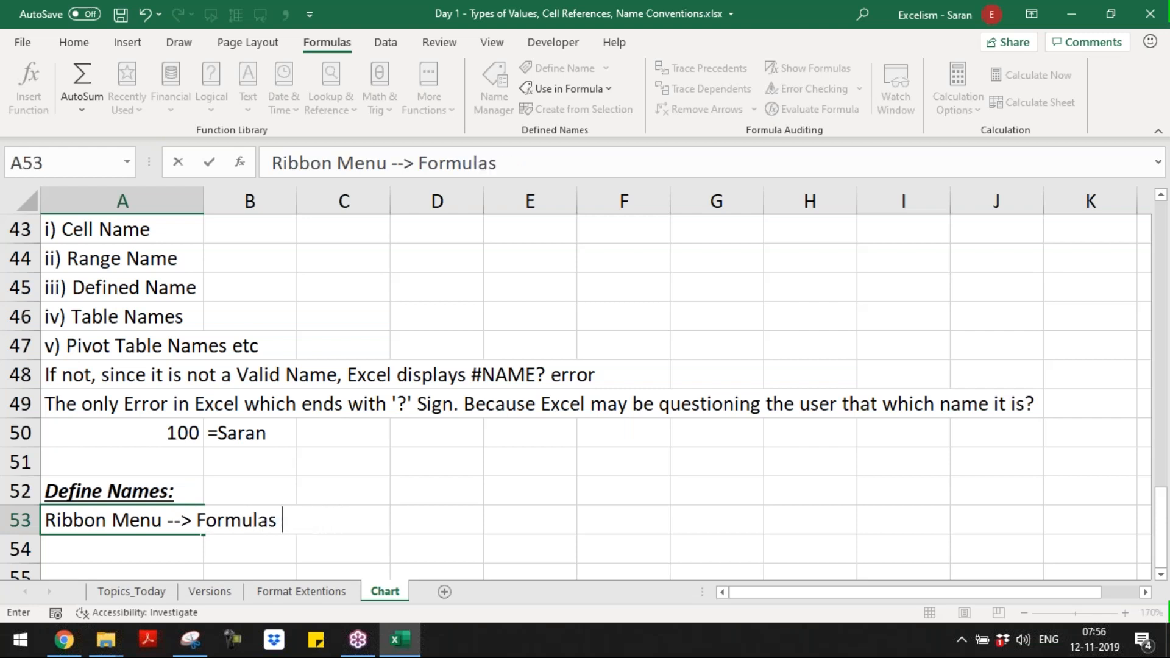
{"action": "type", "text": "Tab --> Defined N"}
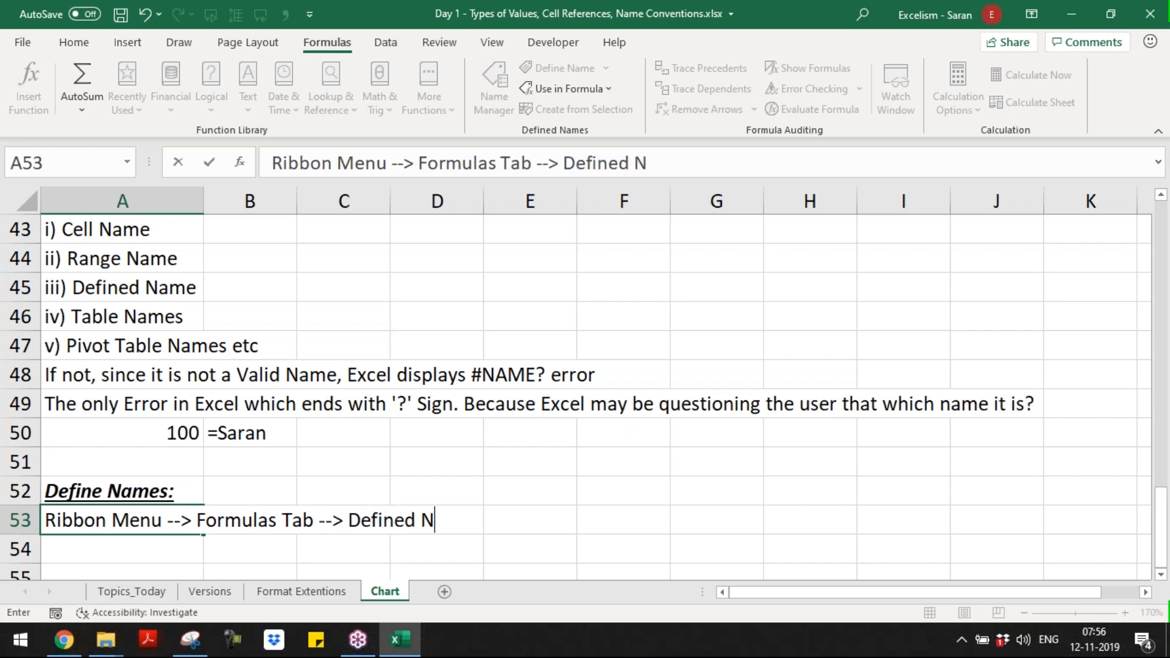
{"action": "type", "text": "ames Group"}
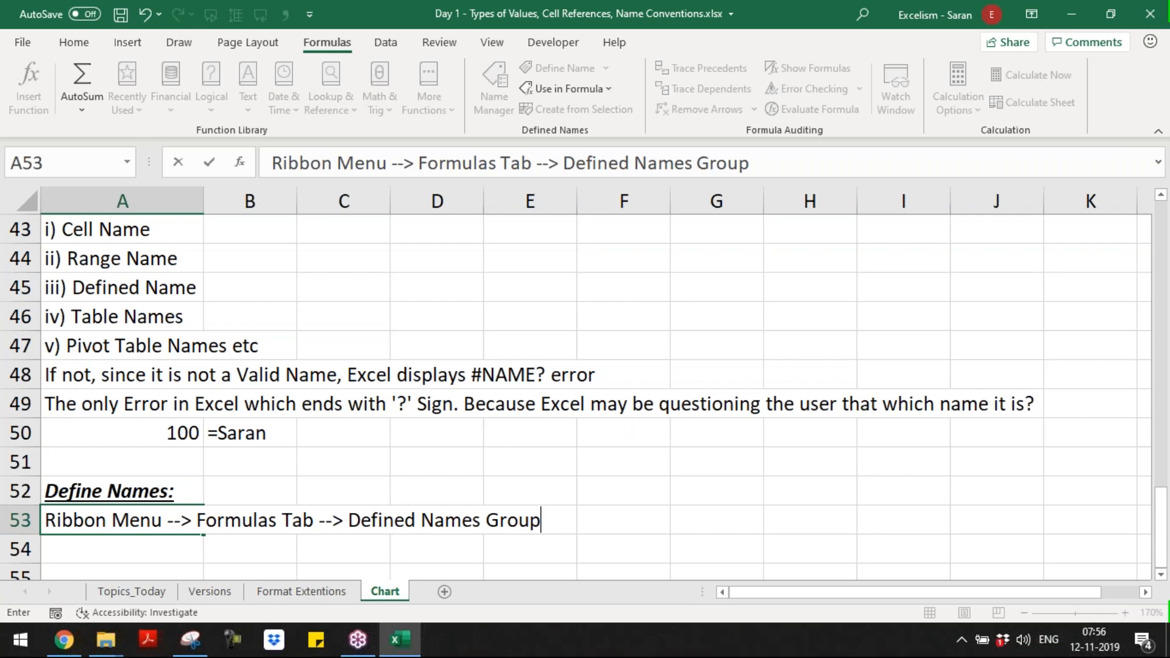
{"action": "key", "text": "Return"}
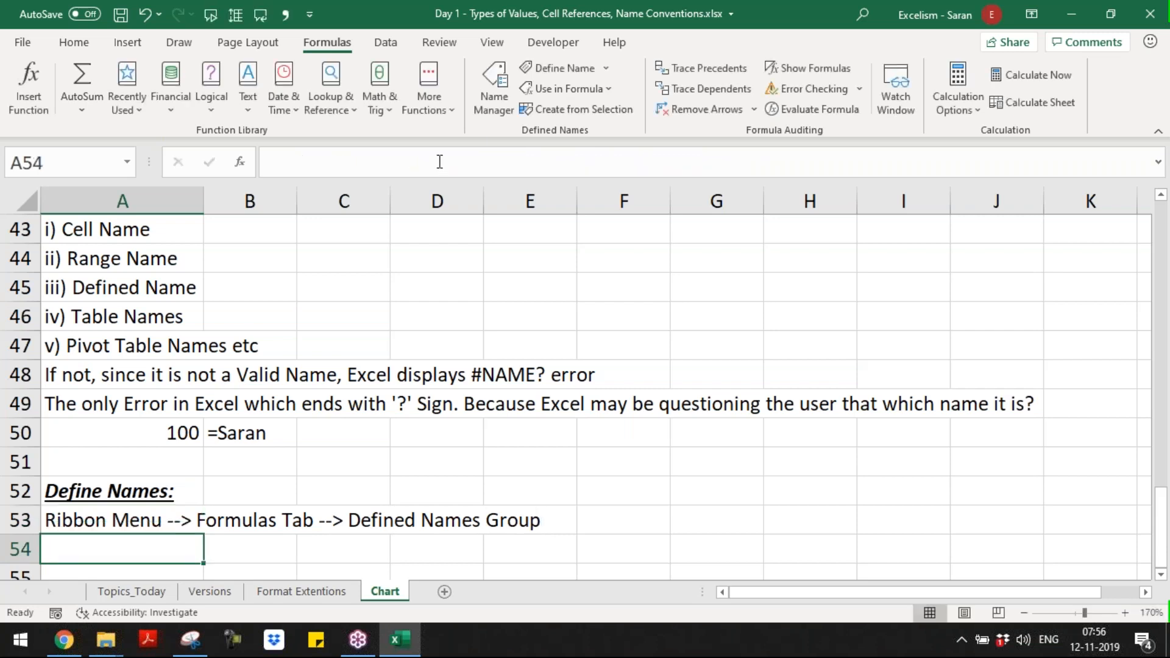
Step: Examine the workbook's defined names in the Name Manager
{"action": "left_click", "coordinate": [492, 103]}
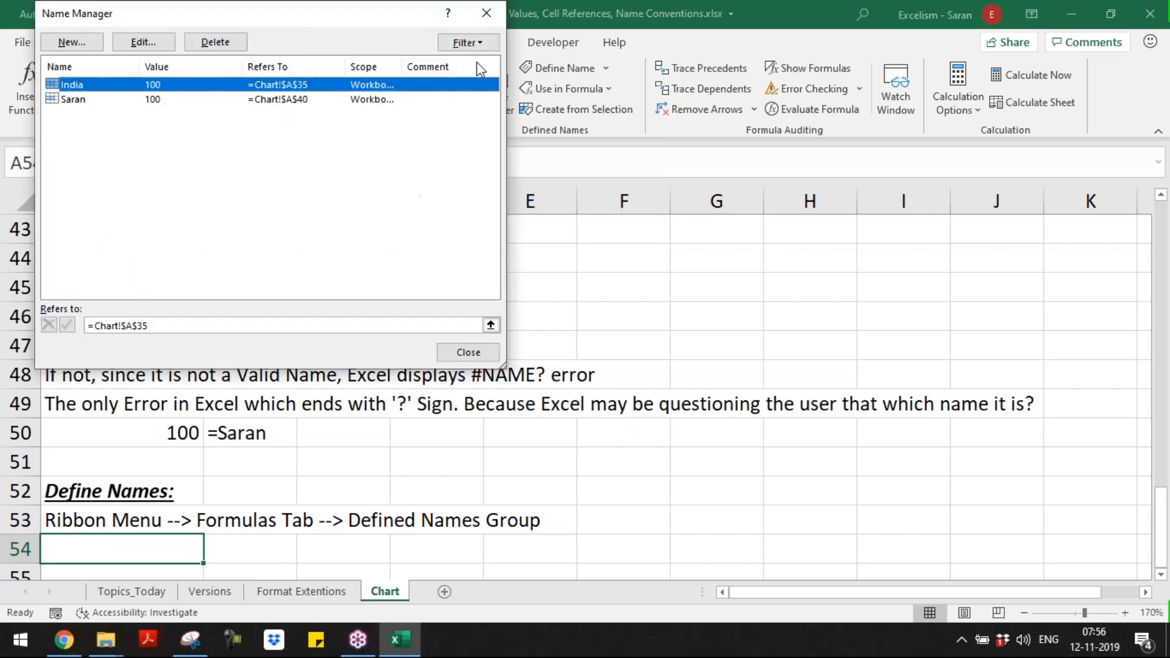
{"action": "left_click", "coordinate": [485, 14]}
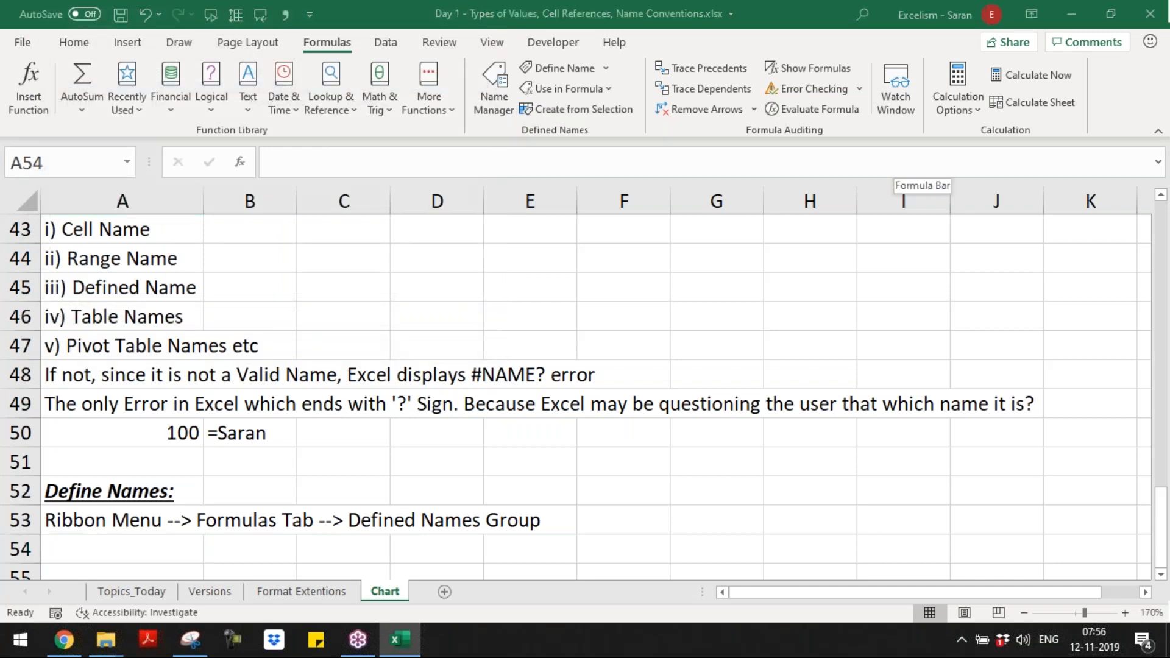
Step: Switch to the Batch 9 folder in File Explorer and open the workbook Master Short-cuts.xlsx
{"action": "key", "text": "alt+Tab"}
{"action": "key", "text": "alt+Tab"}
{"action": "key", "text": "alt+Tab"}
{"action": "key", "text": "alt+Tab"}
{"action": "key", "text": "alt+Tab"}
{"action": "key", "text": "alt+Tab"}
{"action": "key", "text": "alt+Tab"}
{"action": "key", "text": "alt+Tab"}
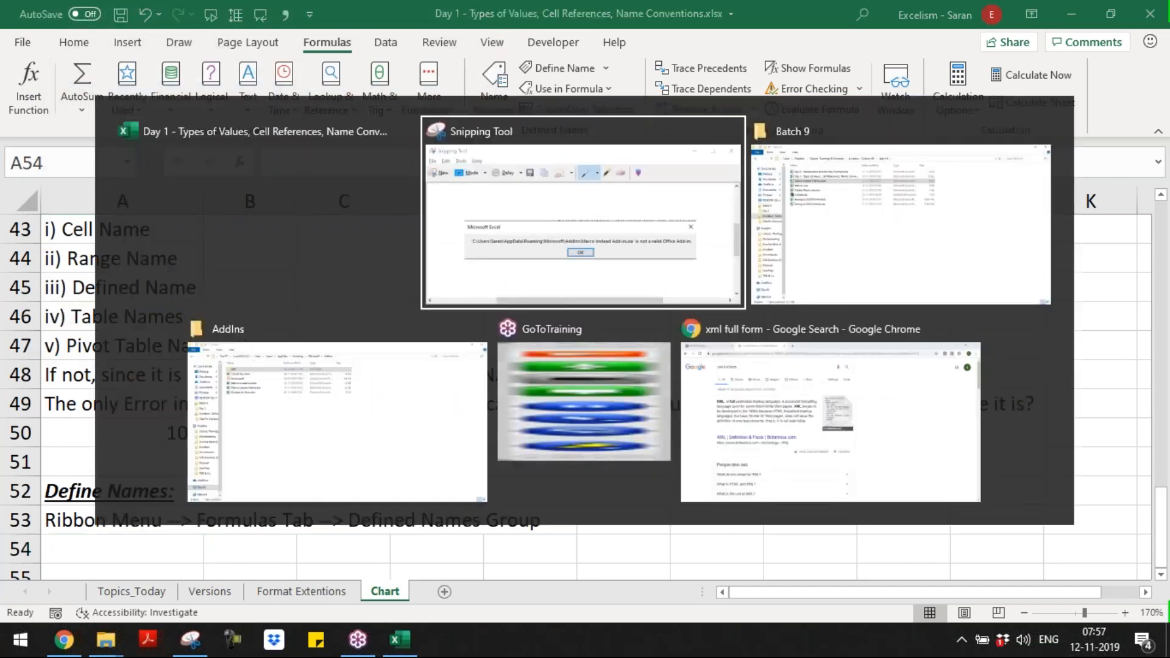
{"action": "key", "text": "Down"}
{"action": "key", "text": "Down"}
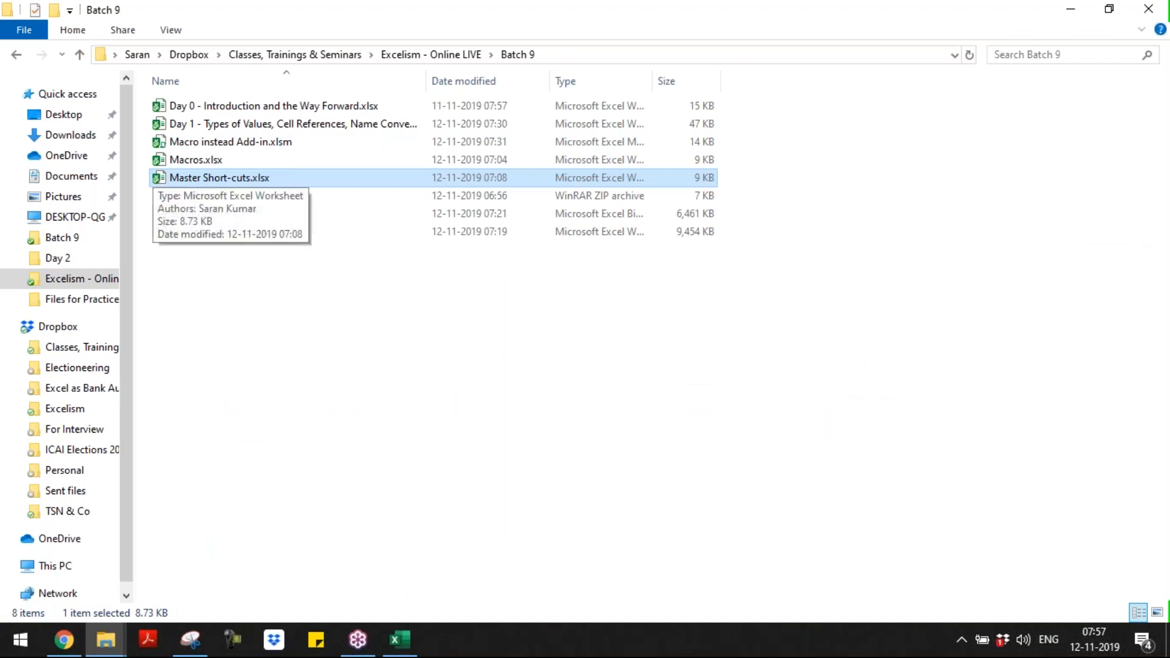
{"action": "key", "text": "alt+Tab"}
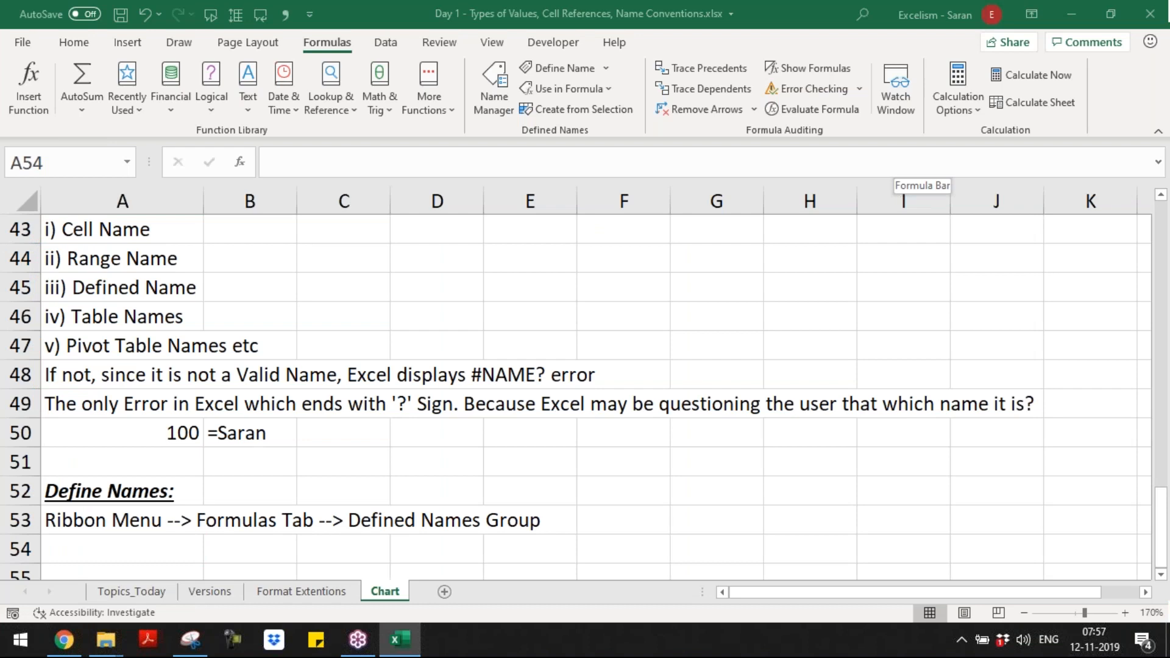
Step: Add row 7 to the shortcut list with "7. Ctrl+F3" in A7 and "Name Manager" in B7
{"action": "key", "text": "Down"}
{"action": "key", "text": "Down"}
{"action": "key", "text": "Home"}
{"action": "type", "text": "7"}
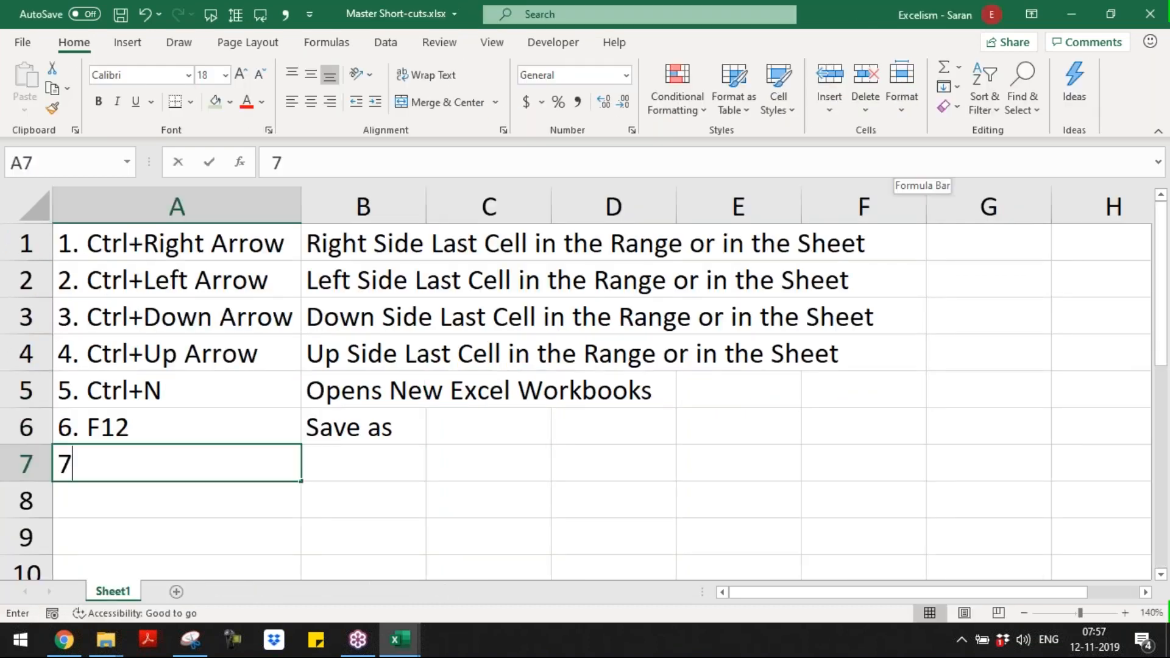
{"action": "type", "text": ". Ctrl+F3"}
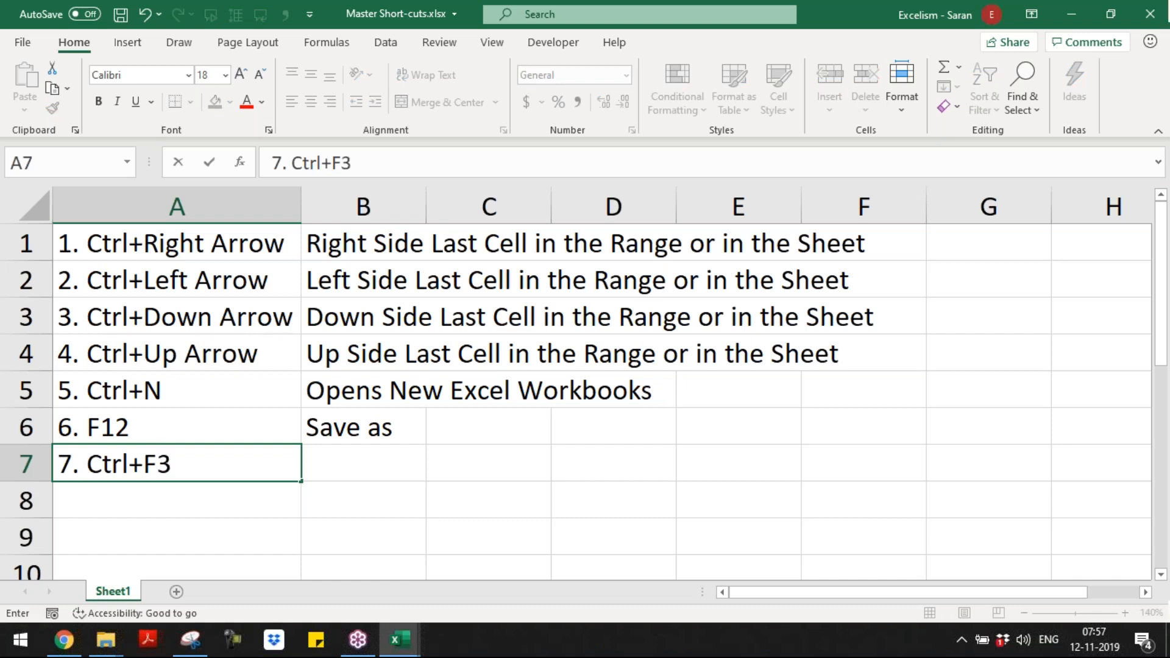
{"action": "key", "text": "Tab"}
{"action": "type", "text": "Name"}
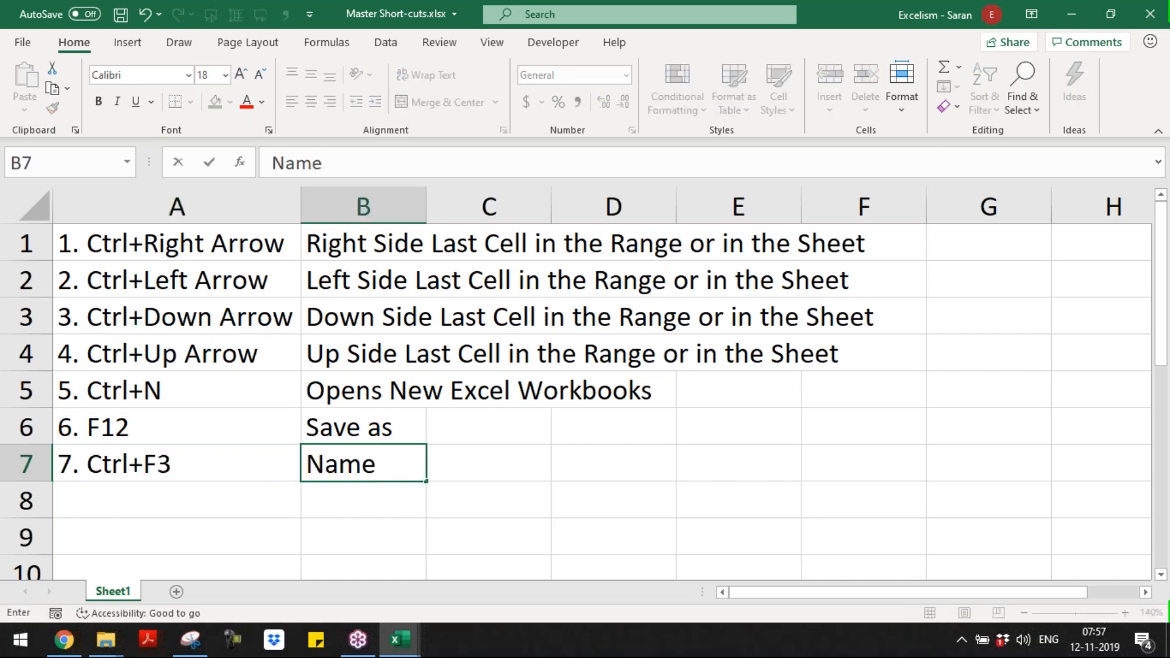
{"action": "type", "text": " Manager"}
{"action": "key", "text": "ctrl+Return"}
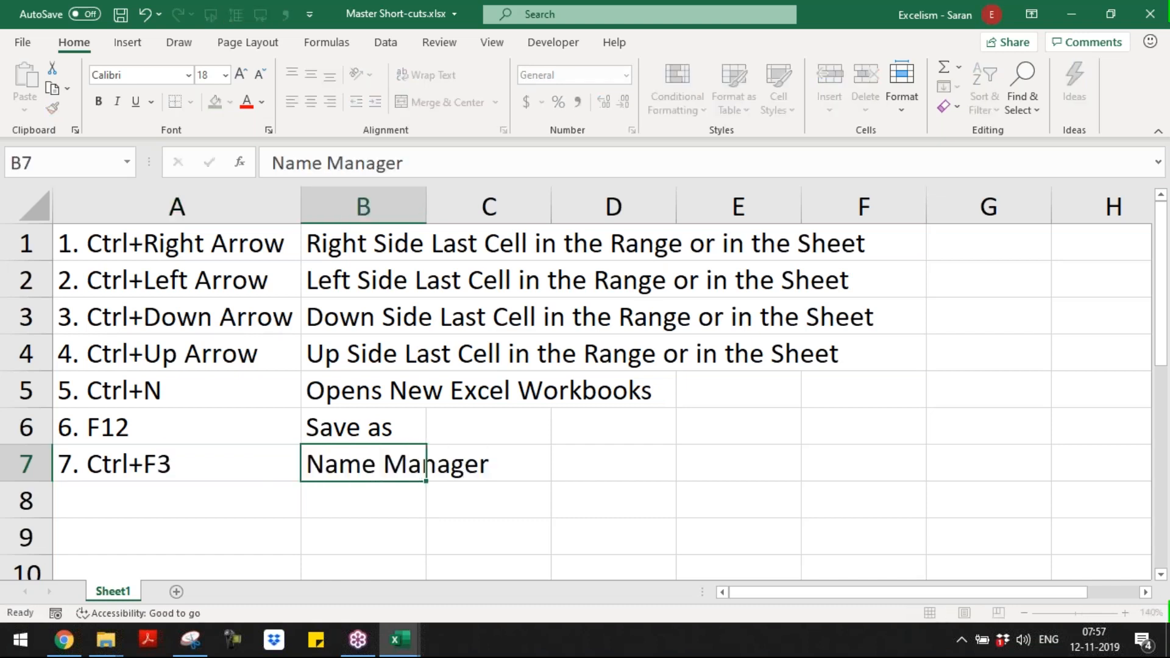
Step: Add row 8 to the shortcut list with "8. Alt+Ctrl+F3" in A8 and "Defined Name" in B8
{"action": "key", "text": "Return"}
{"action": "type", "text": "8. A"}
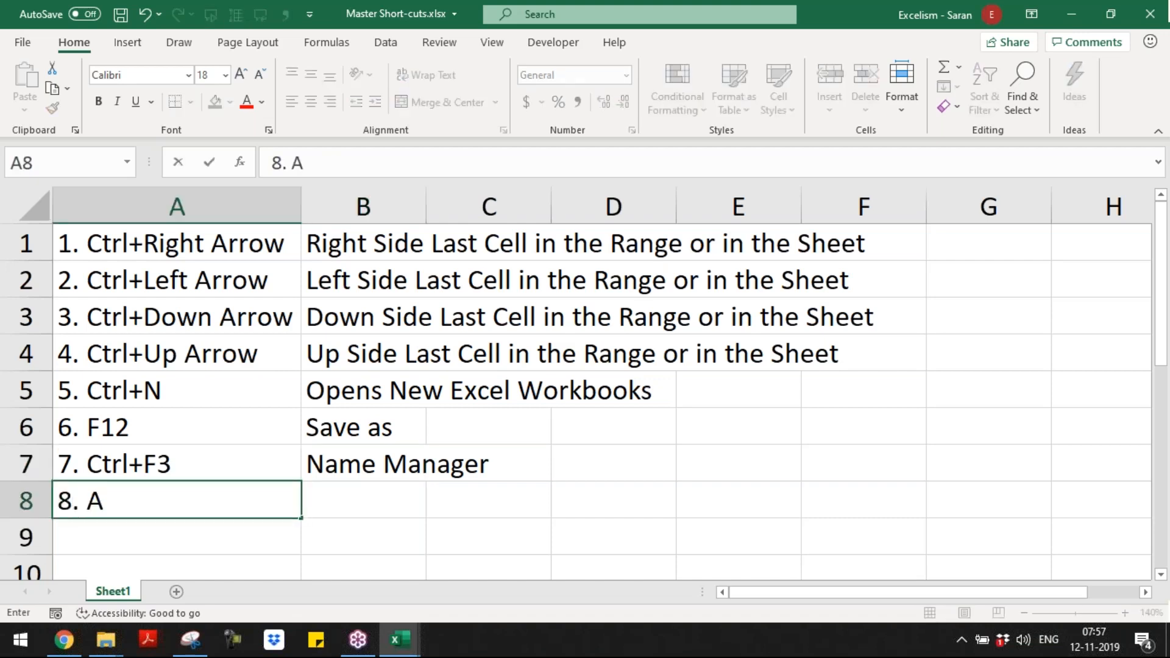
{"action": "type", "text": "lt+C"}
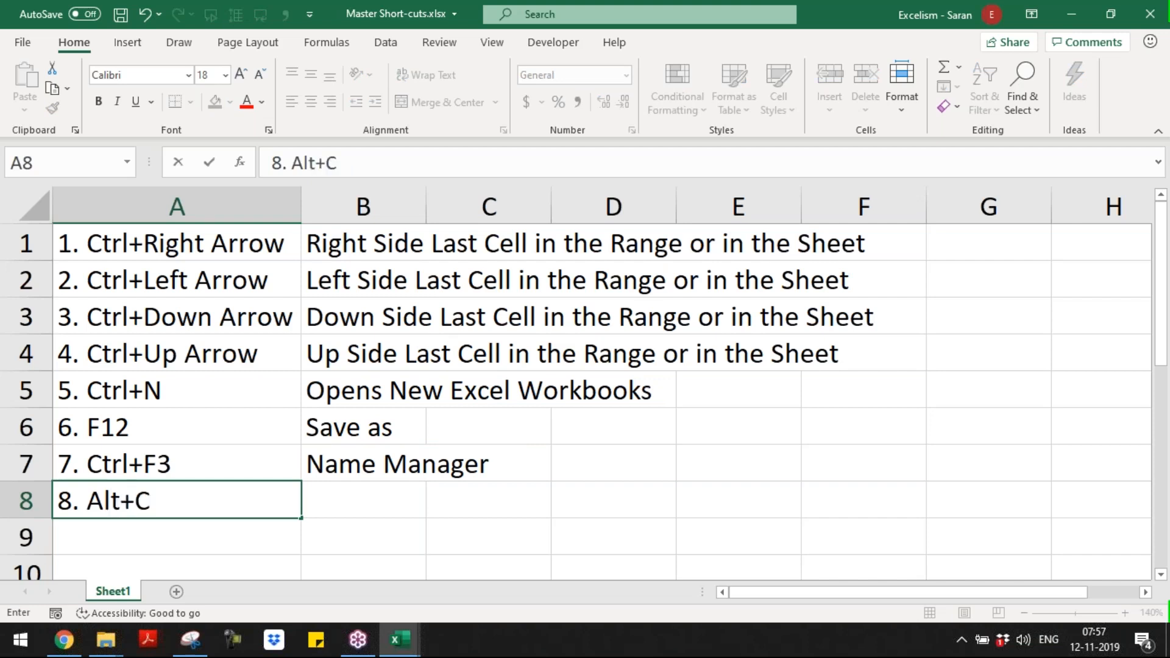
{"action": "type", "text": "trl+F3"}
{"action": "key", "text": "Tab"}
{"action": "type", "text": "Dein"}
{"action": "key", "text": "BackSpace"}
{"action": "key", "text": "BackSpace"}
{"action": "type", "text": "fined Name"}
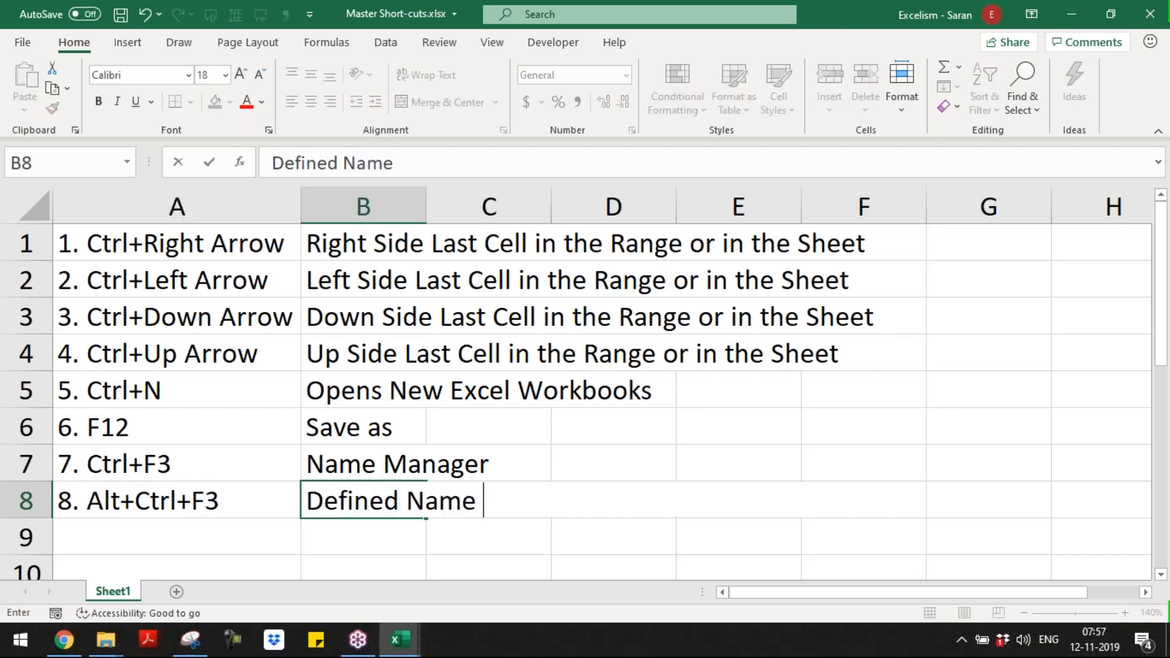
{"action": "key", "text": "Return"}
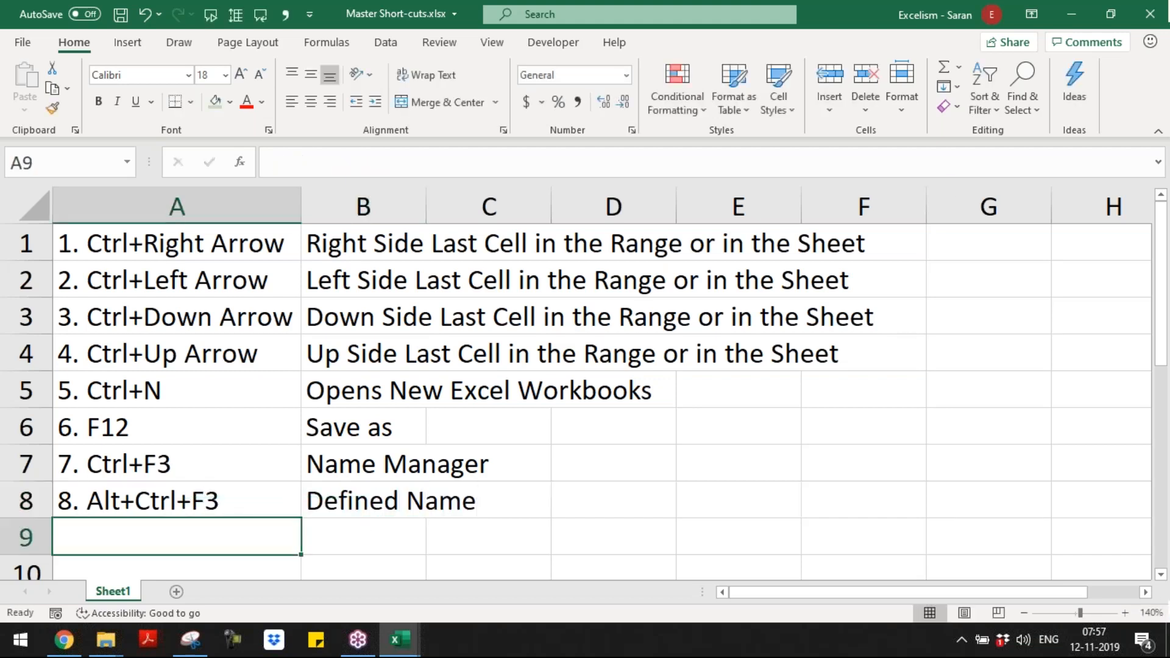
{"action": "key", "text": "Up"}
{"action": "key", "text": "Right"}
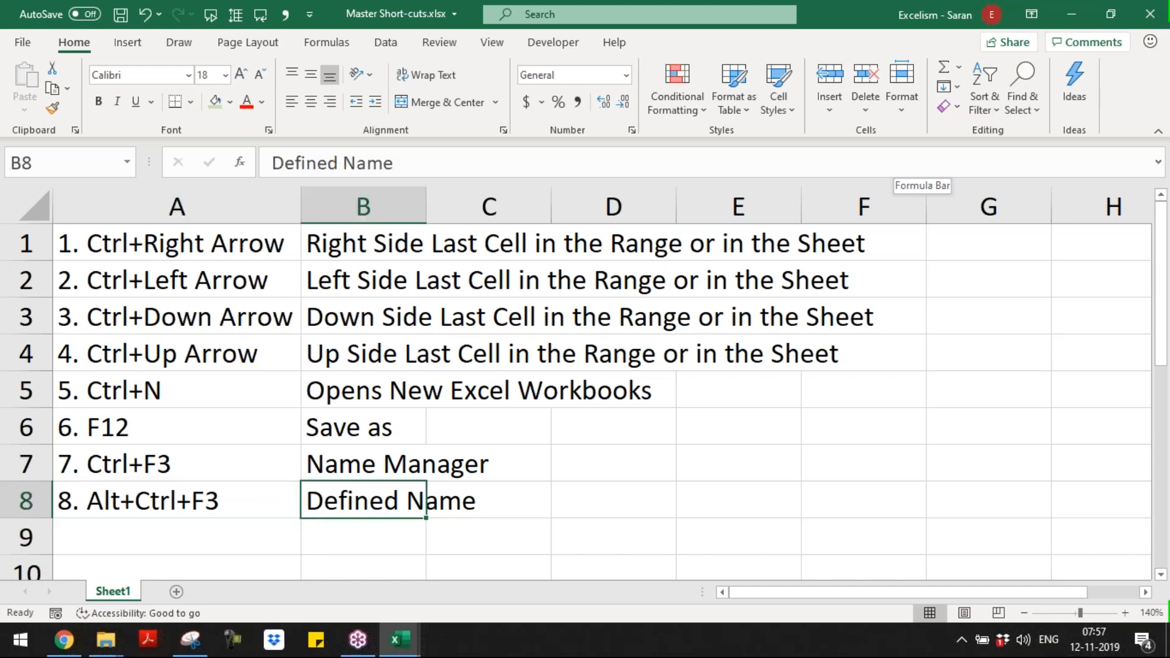
Step: Add row 9 to the shortcut list with "9. F3" in A9 and "Display all defined name" in B9
{"action": "key", "text": "Down"}
{"action": "key", "text": "Left"}
{"action": "key", "text": "F2"}
{"action": "type", "text": "9. F"}
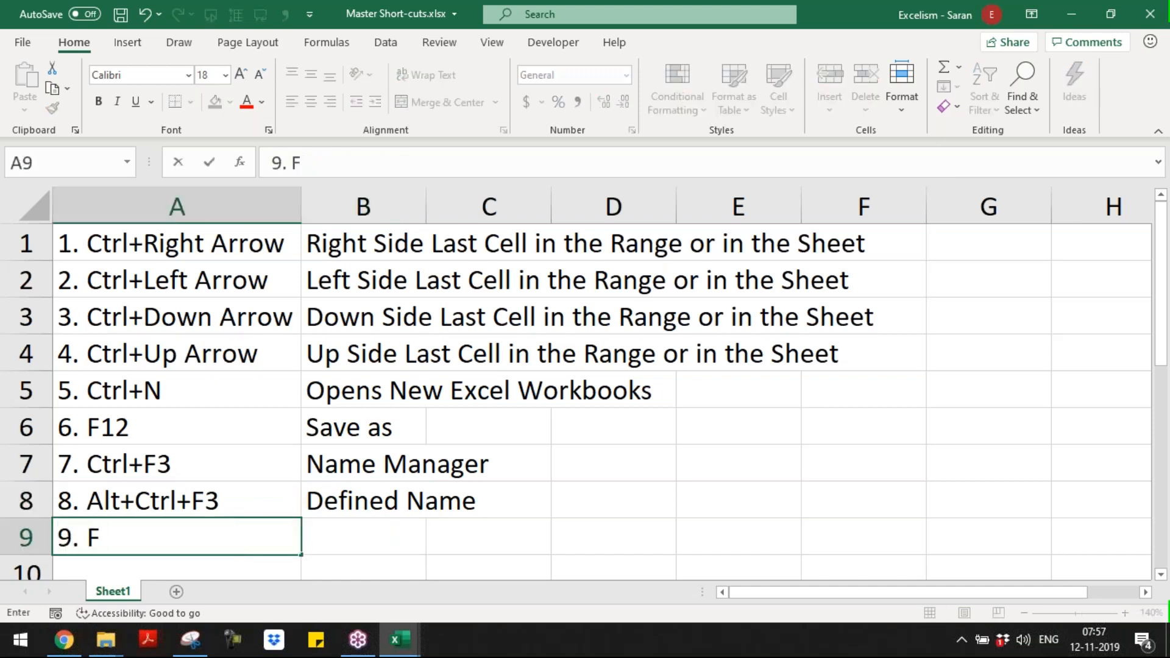
{"action": "type", "text": "3"}
{"action": "key", "text": "Tab"}
{"action": "type", "text": "Disp"}
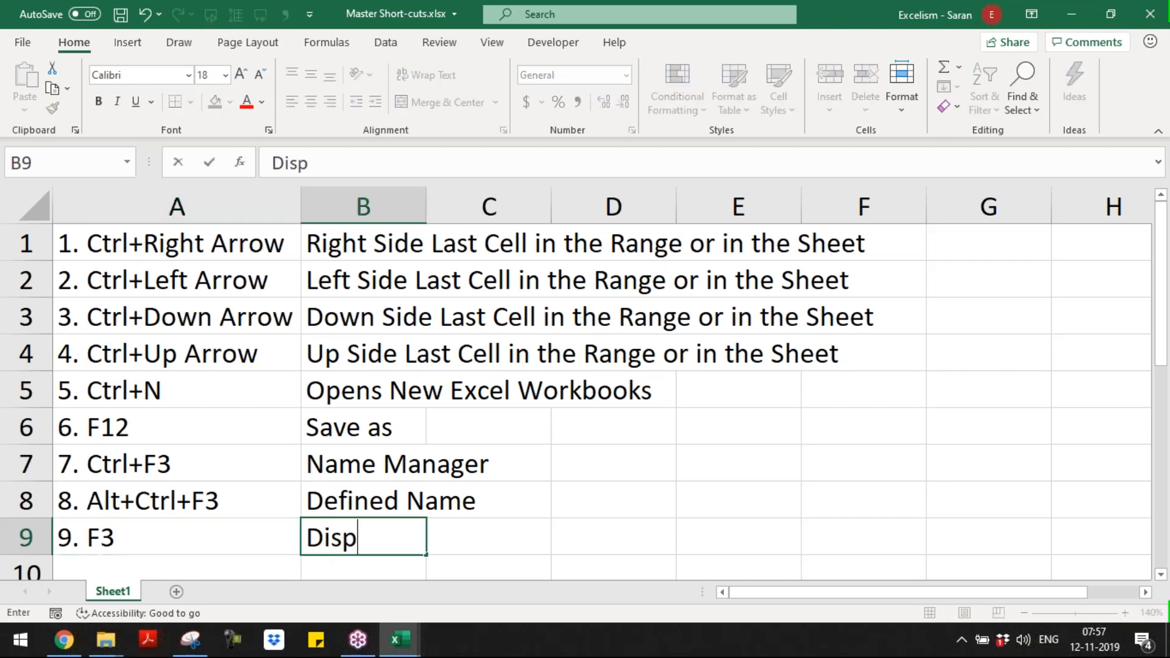
{"action": "type", "text": "lay all de"}
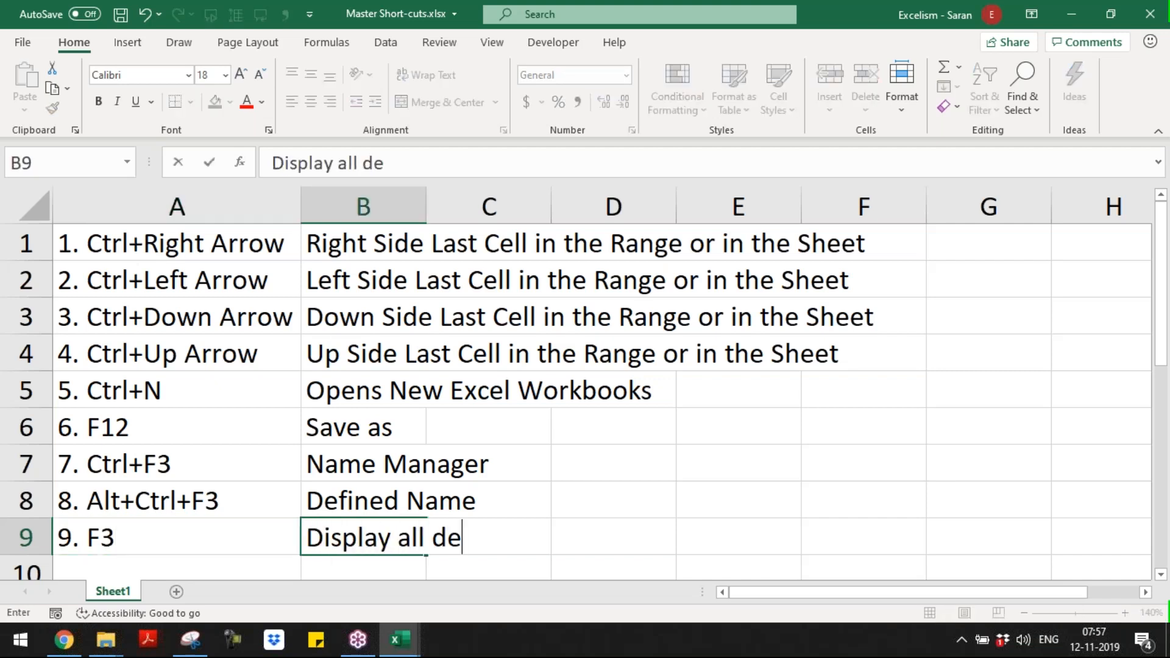
{"action": "type", "text": "fined name"}
{"action": "key", "text": "Return"}
{"action": "key", "text": "Up"}
{"action": "key", "text": "Right"}
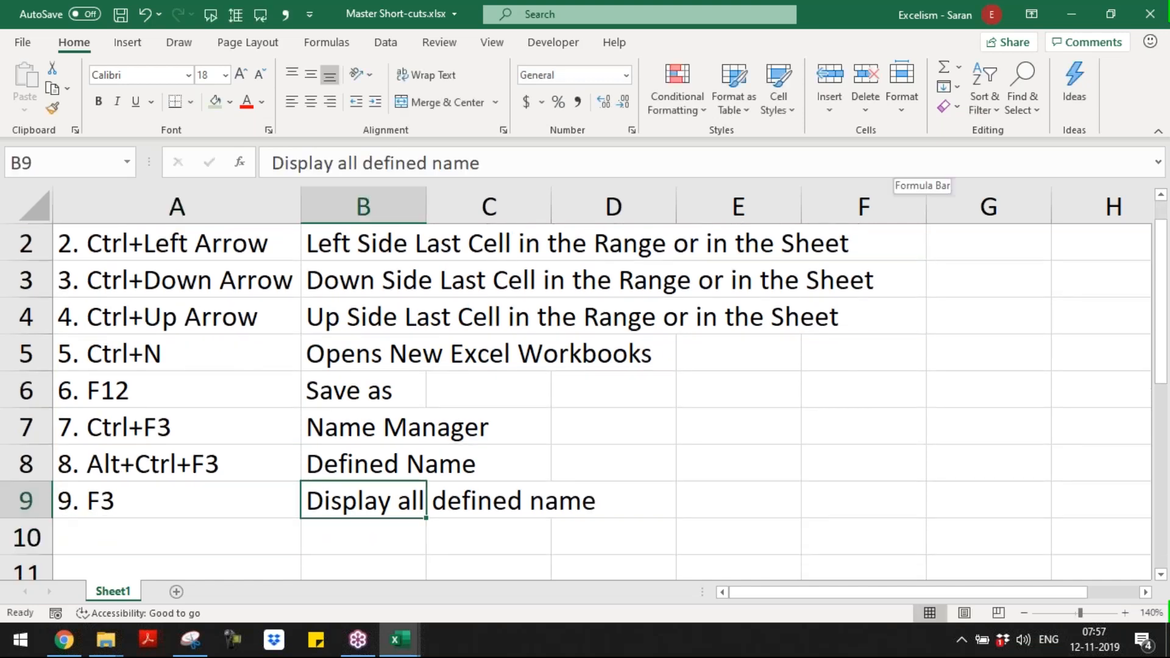
Step: Correct the description in B9 to "Display all defined names"
{"action": "key", "text": "F2"}
{"action": "type", "text": "s"}
{"action": "key", "text": "Return"}
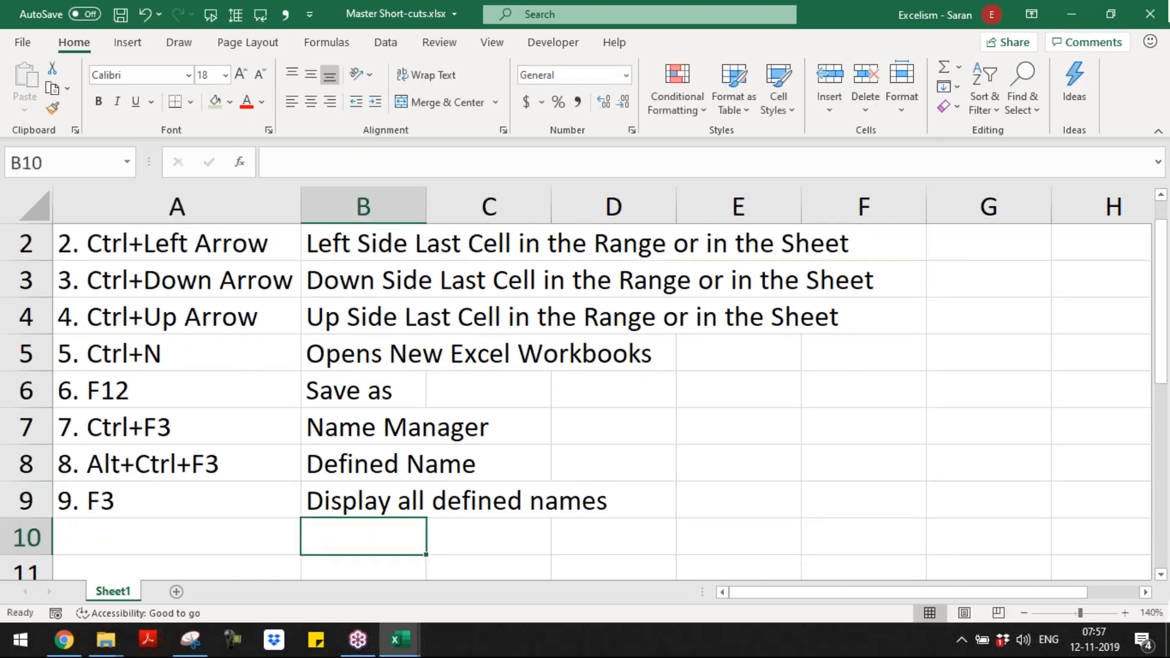
Step: Switch back to the Day 1 workbook and view its defined names in the Name Manager
{"action": "key", "text": "alt+Tab"}
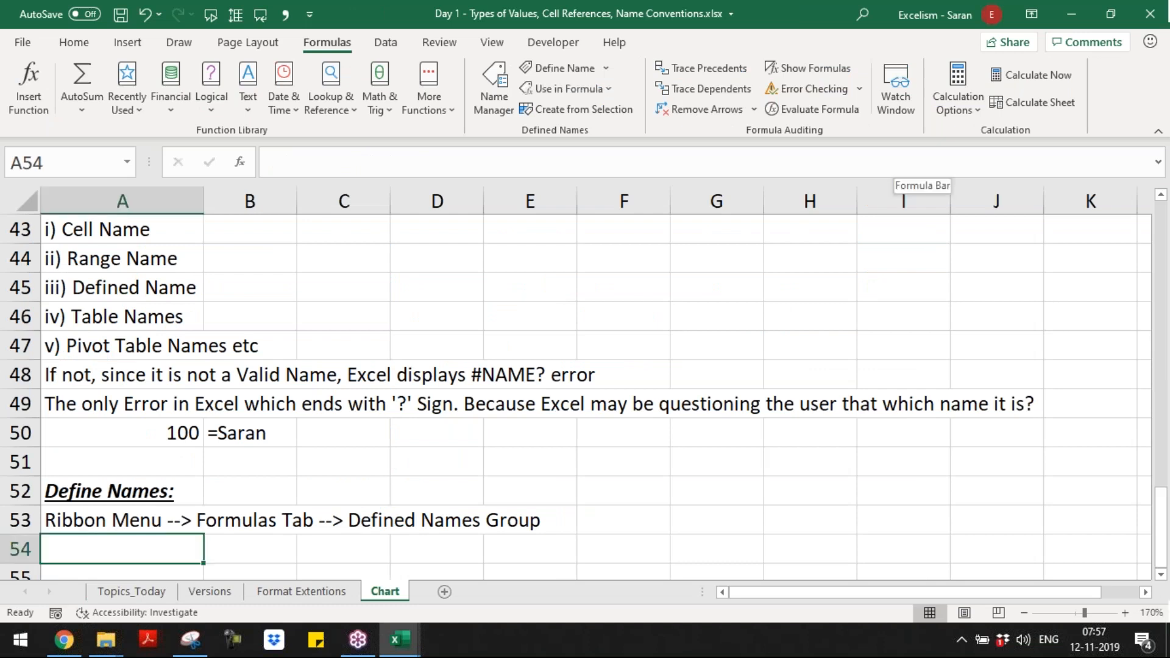
{"action": "key", "text": "ctrl+F3"}
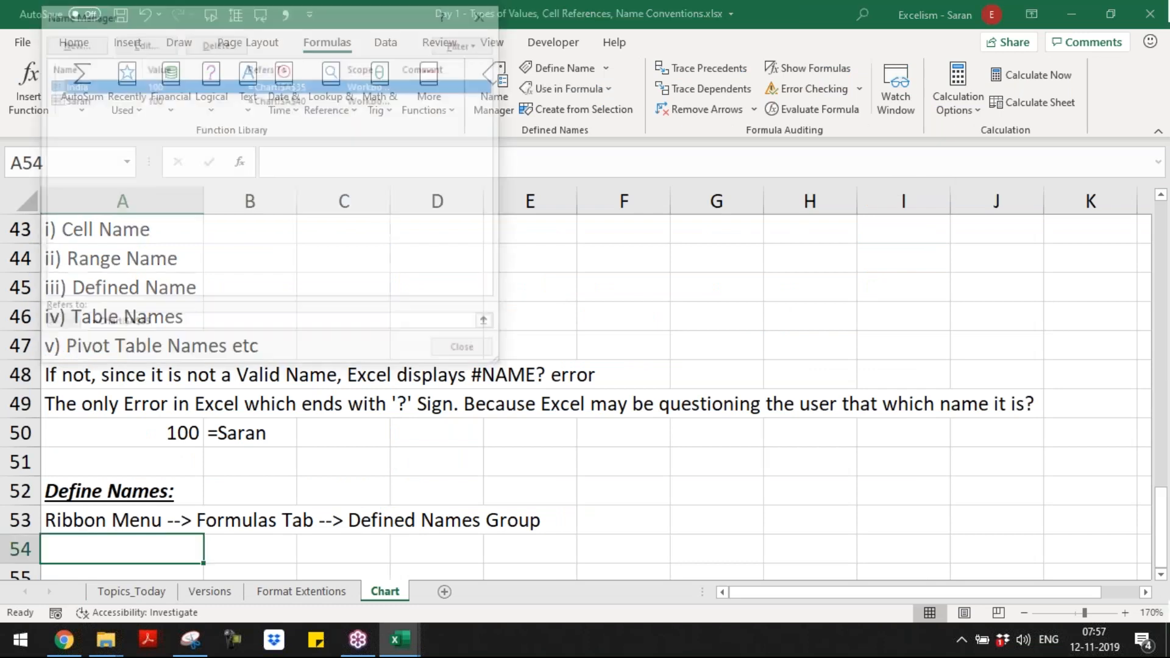
{"action": "key", "text": "Escape"}
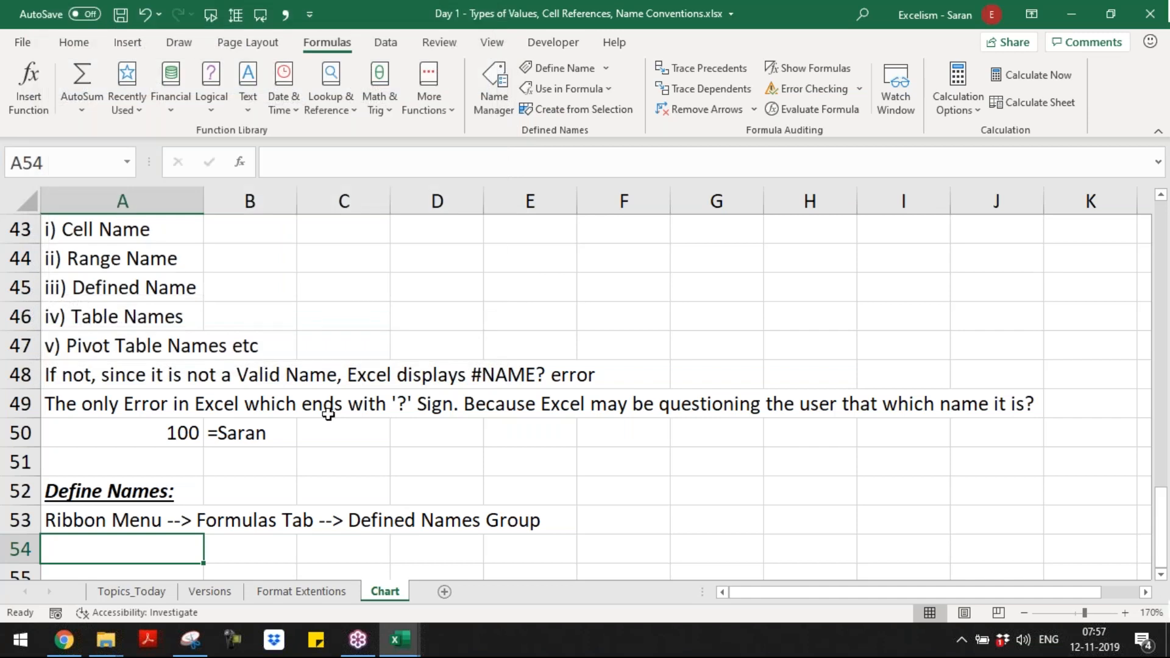
Step: Enter "There are two ways giving defined name" in A54 of the Chart sheet
{"action": "type", "text": "Ther"}
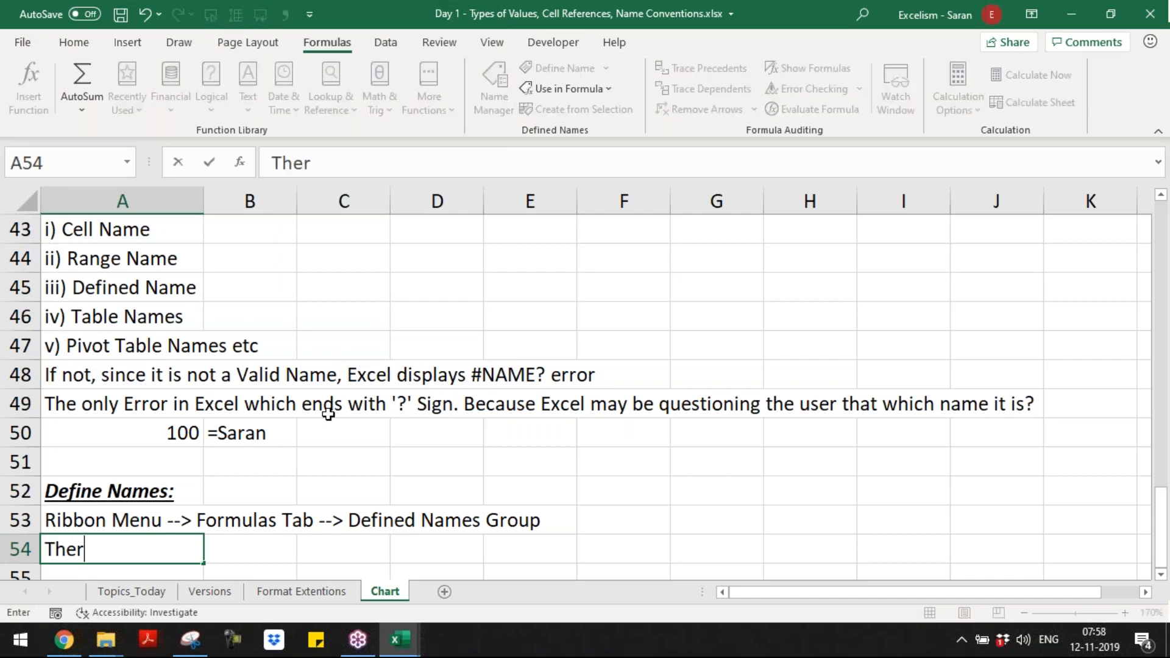
{"action": "type", "text": "e are two ways giving defined name"}
{"action": "key", "text": "Return"}
Step: Enter "1. Directly select any cell or range, then type the defined name in the name manager" in A55
{"action": "type", "text": "1. Directo"}
{"action": "key", "text": "BackSpace"}
{"action": "type", "text": "ly sele"}
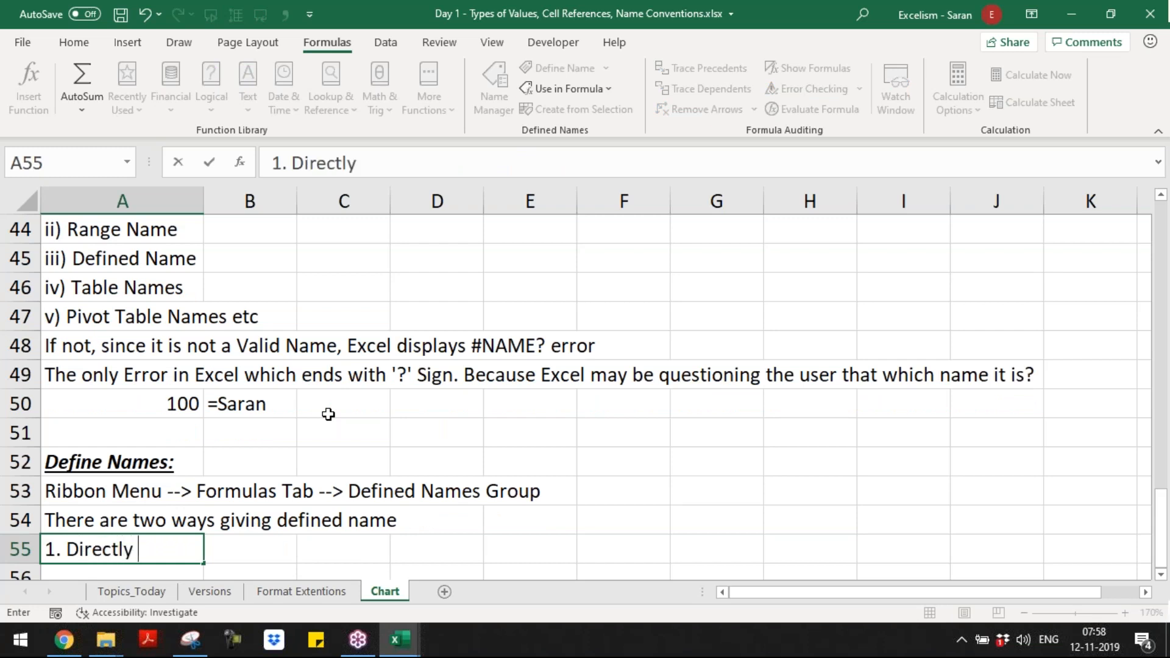
{"action": "type", "text": "ct any "}
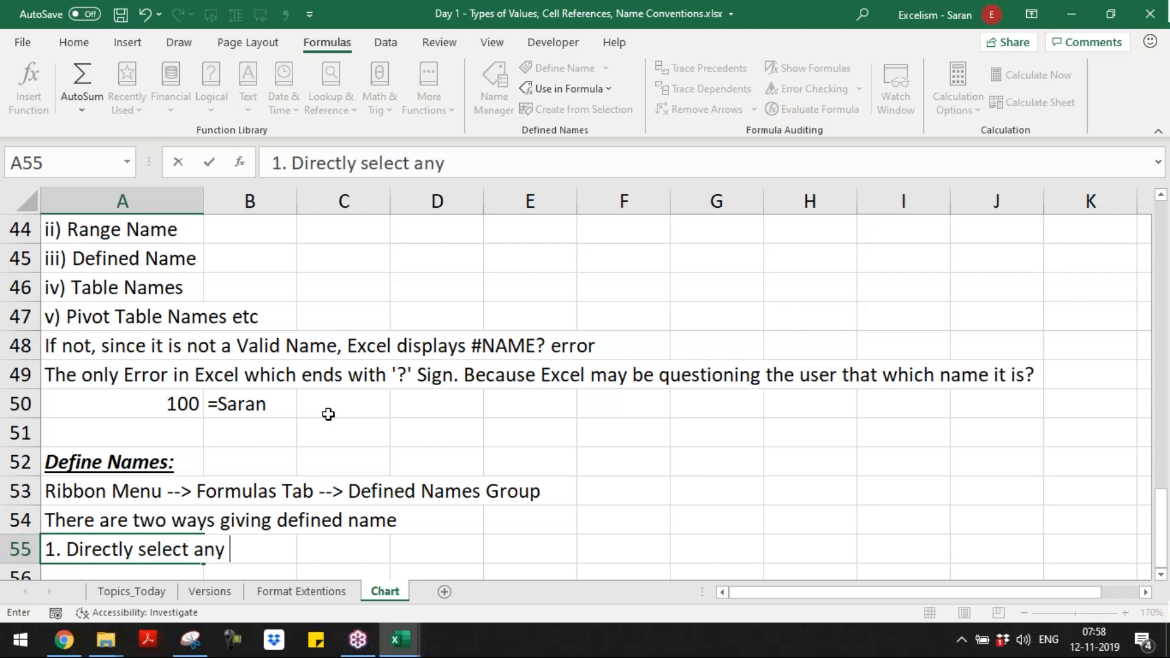
{"action": "type", "text": "cel"}
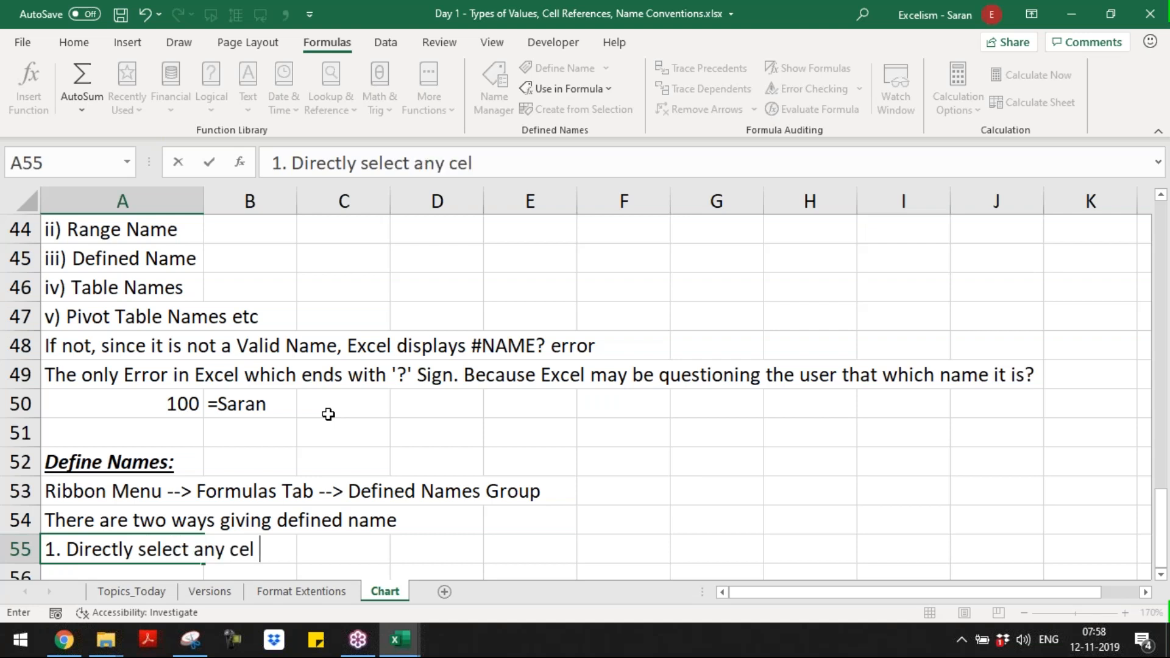
{"action": "type", "text": "l or"}
{"action": "key", "text": "BackSpace"}
{"action": "key", "text": "BackSpace"}
{"action": "key", "text": "BackSpace"}
{"action": "type", "text": "l or r"}
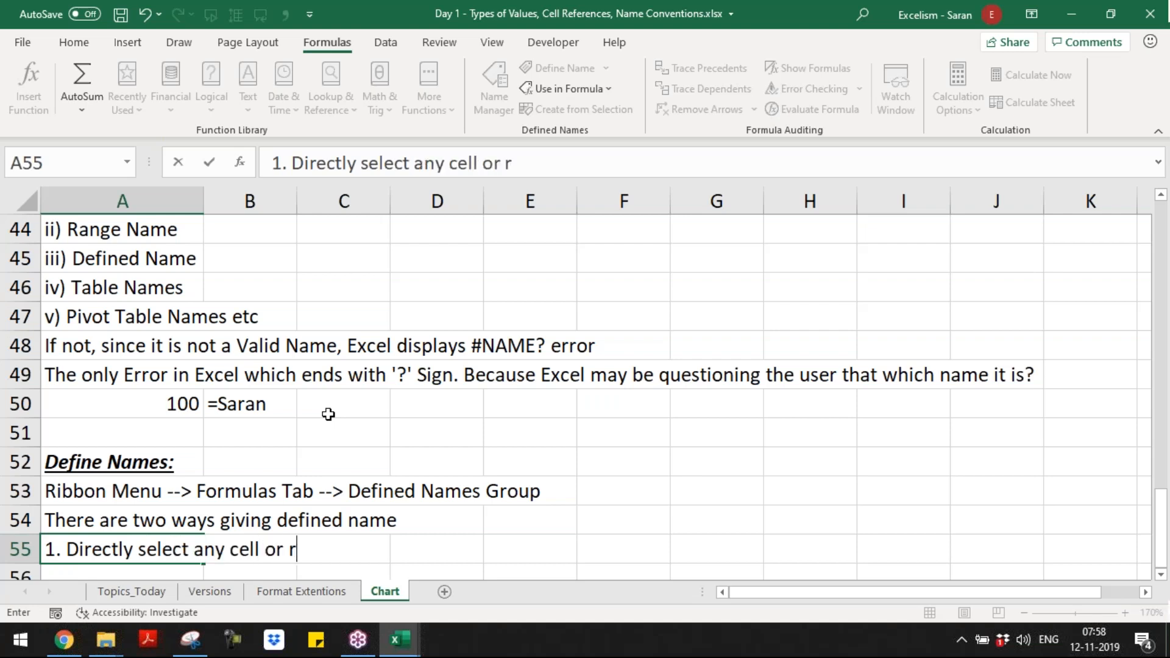
{"action": "type", "text": "ange = T"}
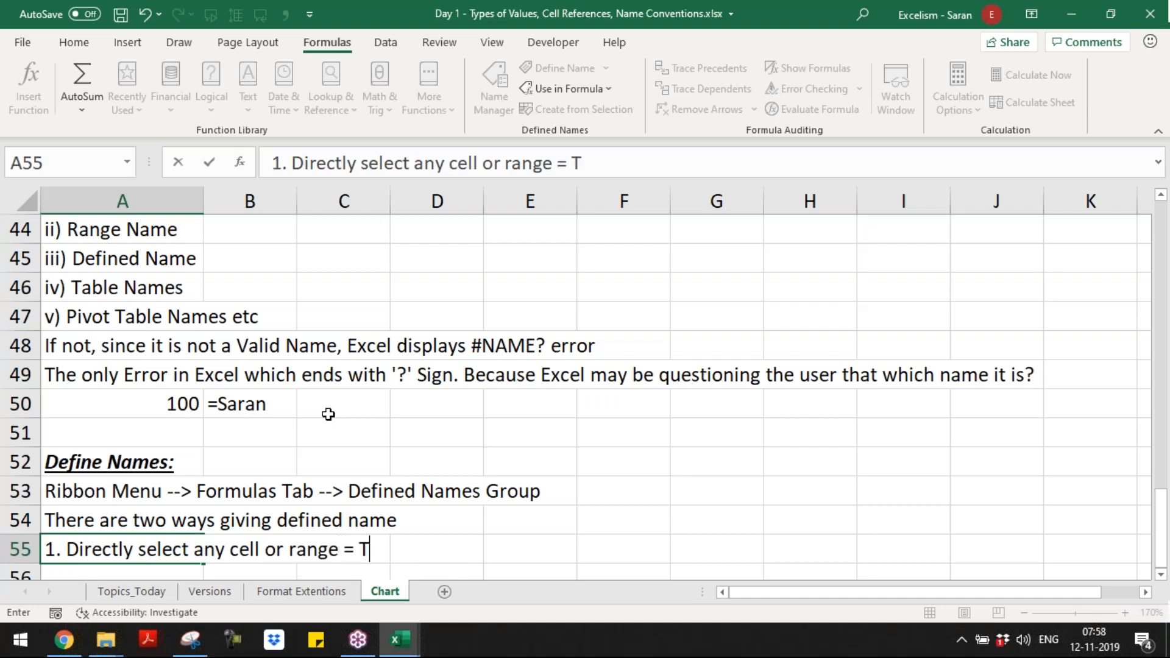
{"action": "key", "text": "BackSpace"}
{"action": "key", "text": "BackSpace"}
{"action": "key", "text": "BackSpace"}
{"action": "key", "text": "BackSpace"}
{"action": "type", "text": "th"}
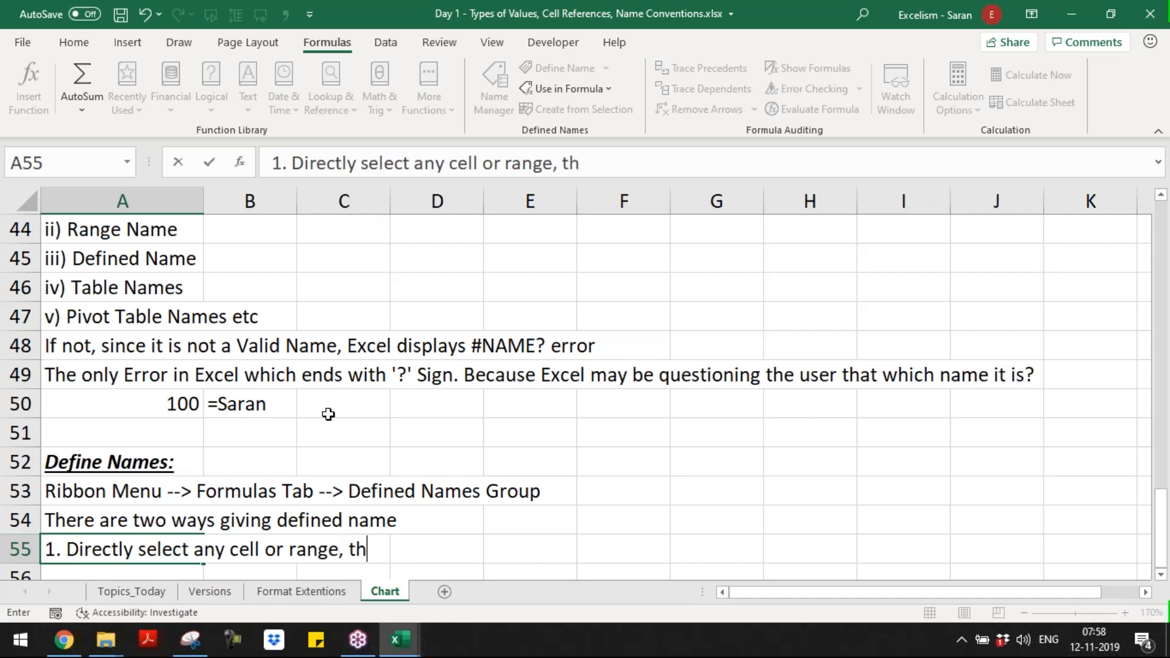
{"action": "type", "text": "en type the d"}
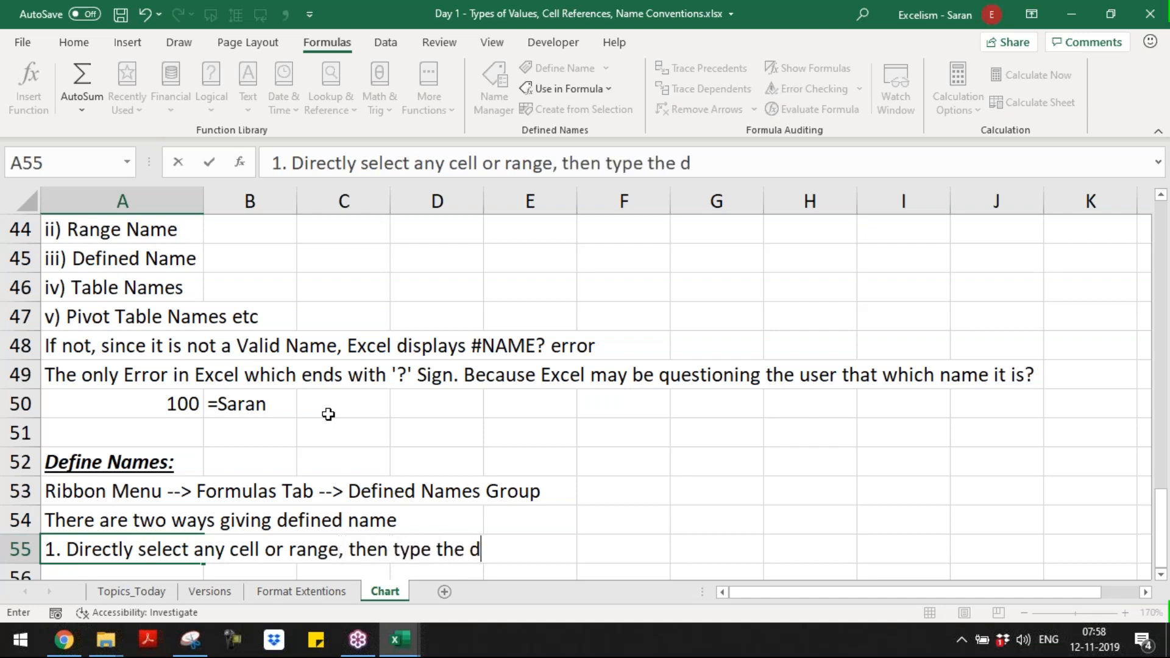
{"action": "type", "text": "efined name in th"}
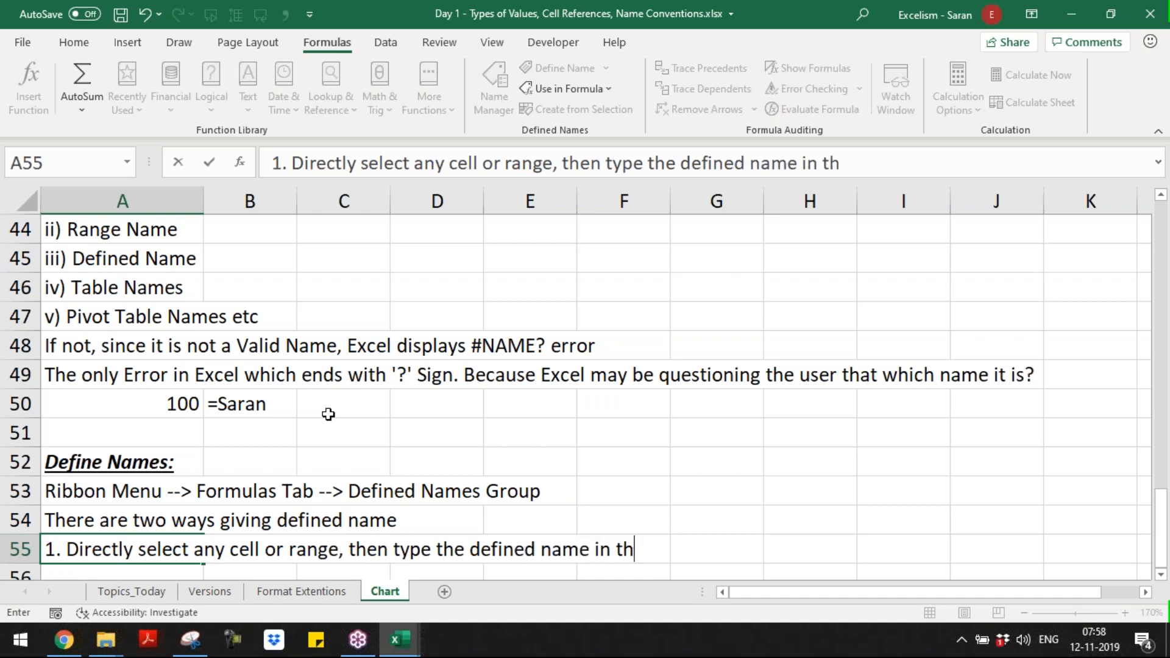
{"action": "type", "text": "e name manager"}
{"action": "key", "text": "Return"}
Step: Check the formula cell A50 and its reference in the Name Box
{"action": "left_click", "coordinate": [150, 383]}
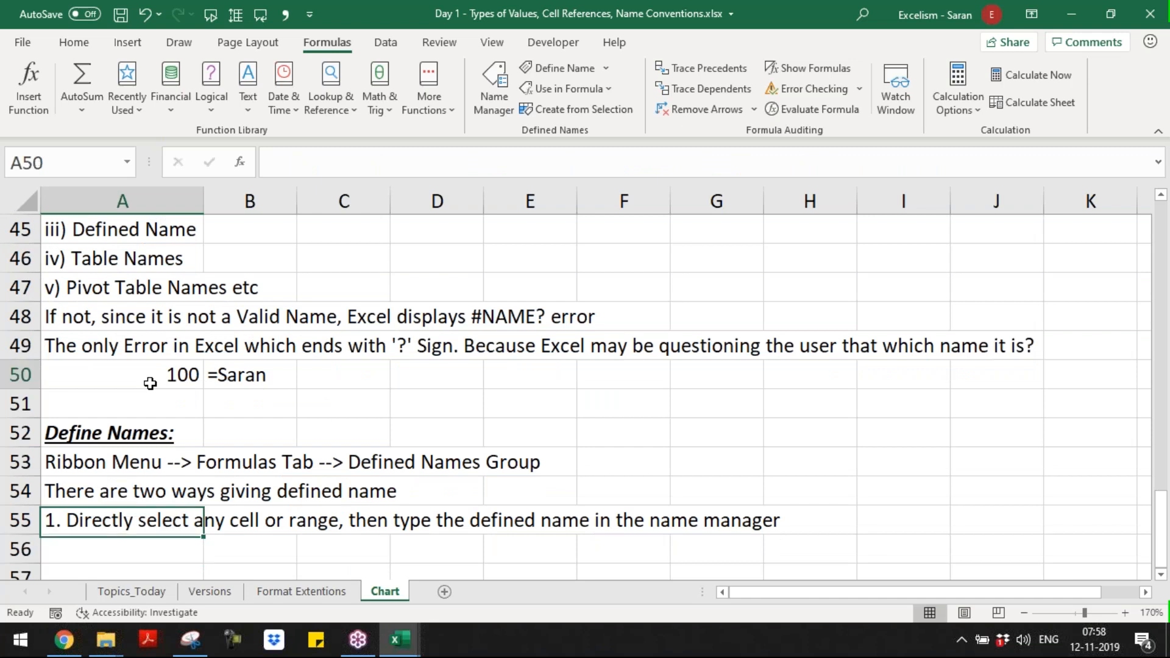
{"action": "left_click", "coordinate": [53, 163]}
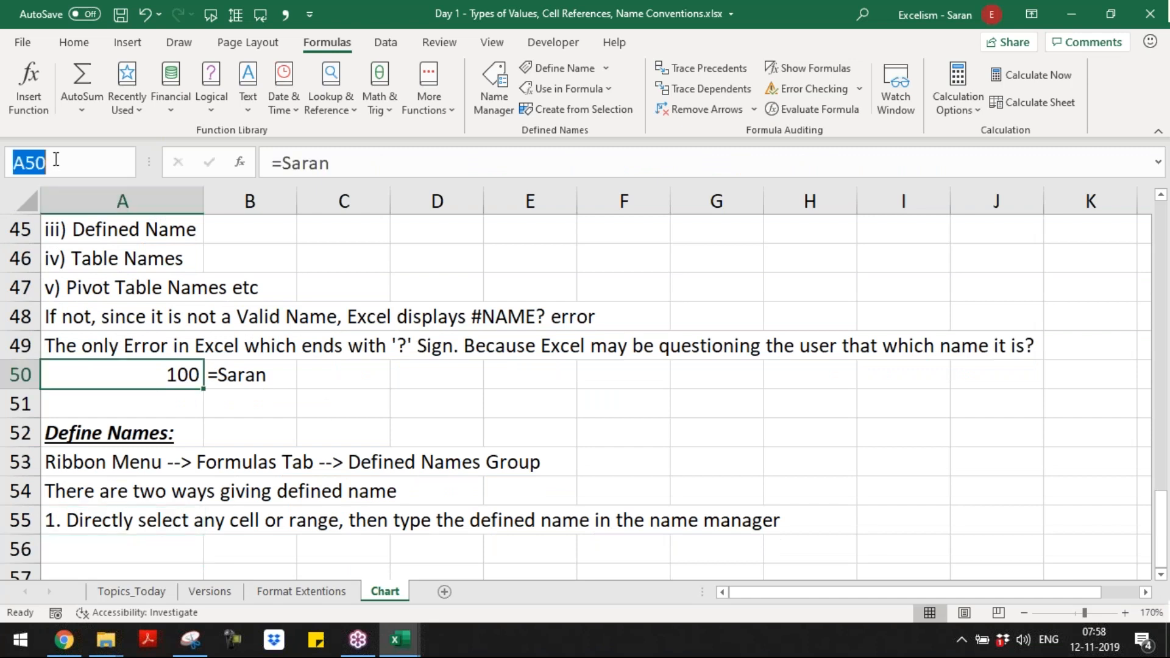
{"action": "left_click", "coordinate": [218, 376]}
Step: Enter "2. Follow Defined name navigation, Click Defined Name" in A56
{"action": "left_click", "coordinate": [134, 541]}
{"action": "type", "text": "2"}
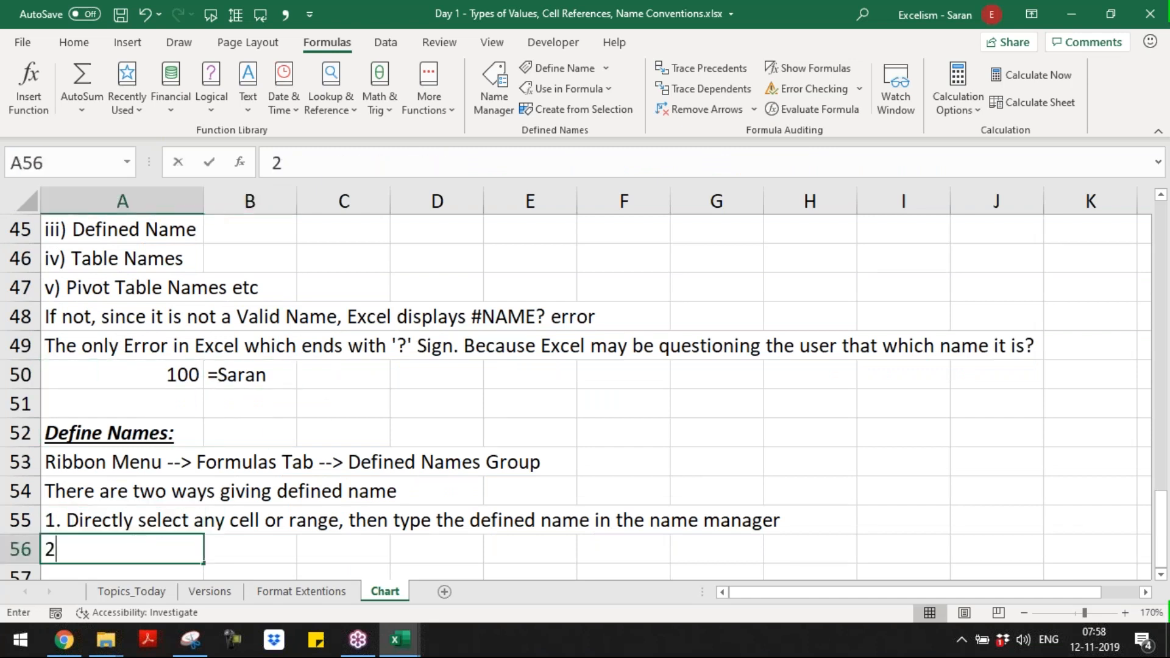
{"action": "type", "text": "."}
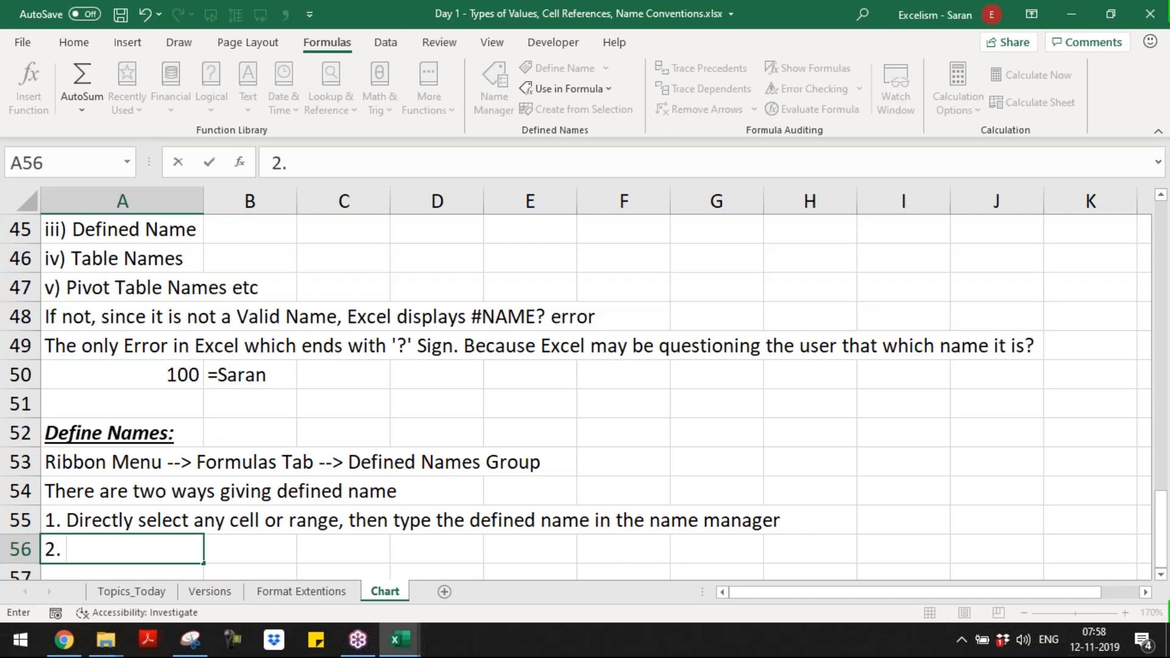
{"action": "type", "text": " Follow "}
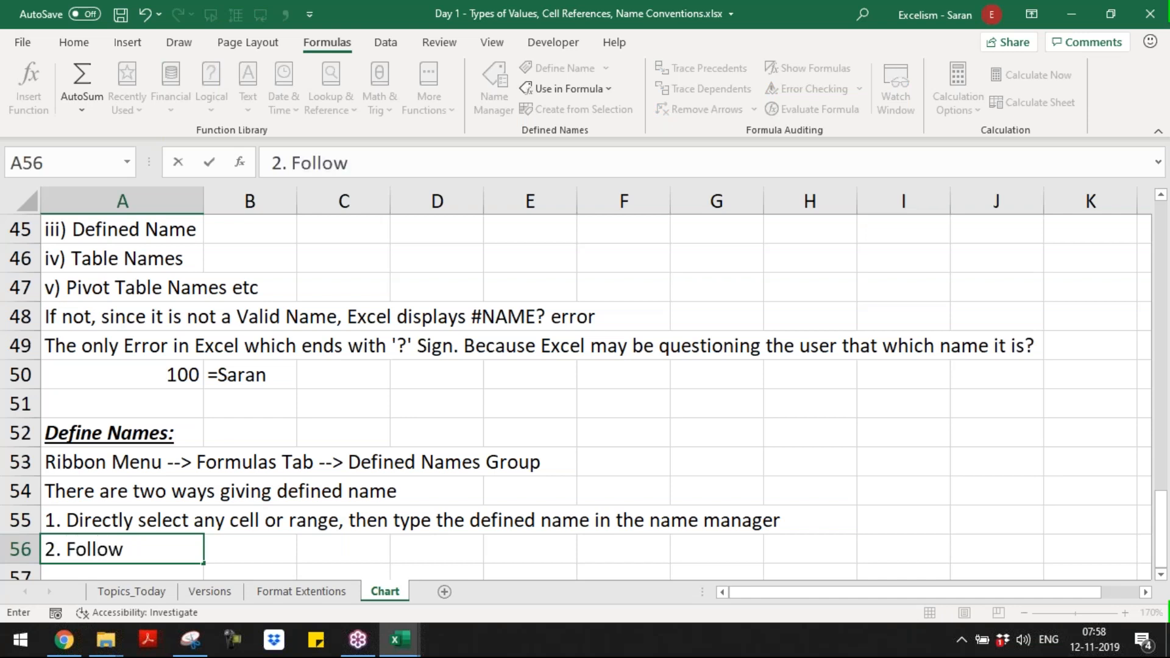
{"action": "type", "text": "Defined name n"}
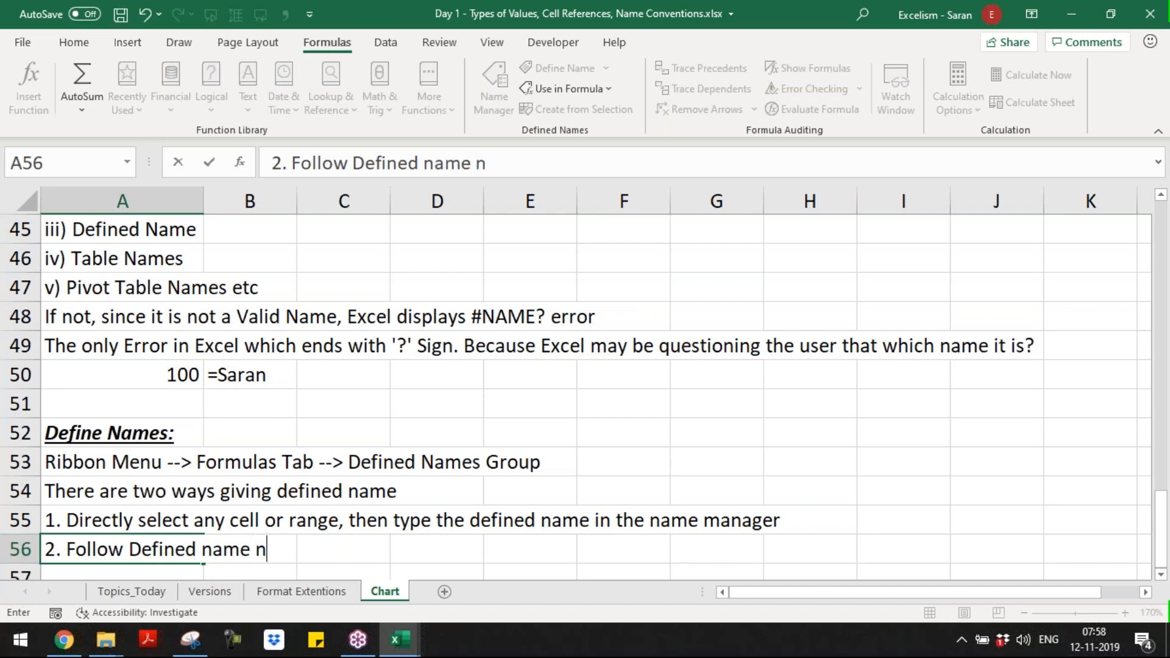
{"action": "type", "text": "avigatin"}
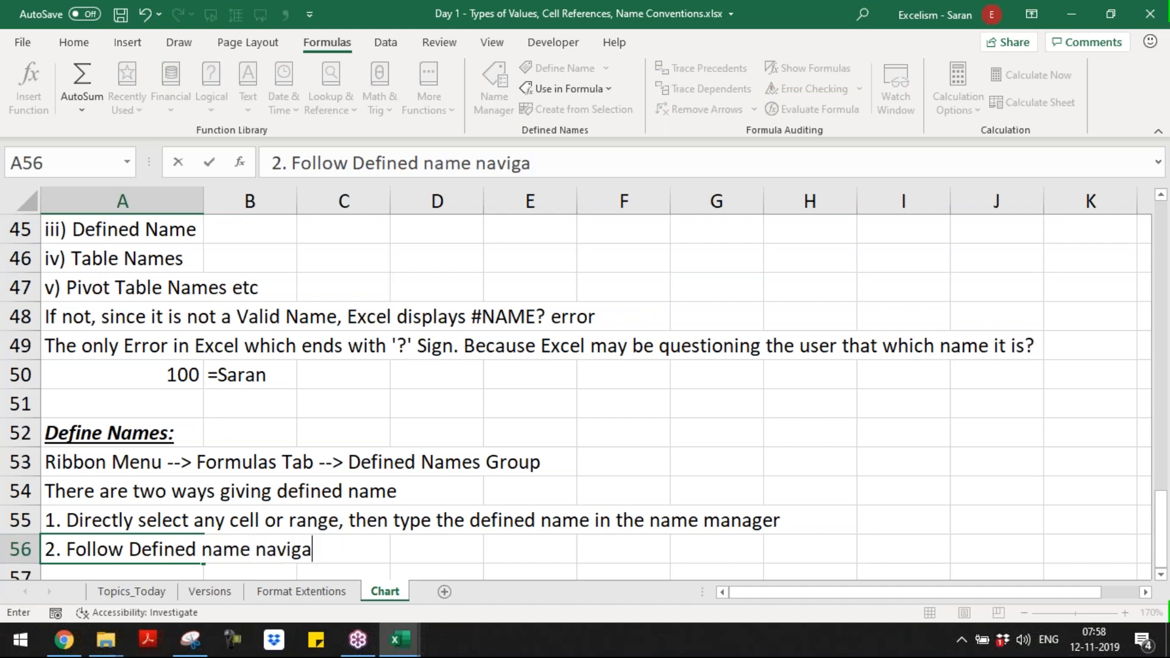
{"action": "key", "text": "BackSpace"}
{"action": "type", "text": "on, "}
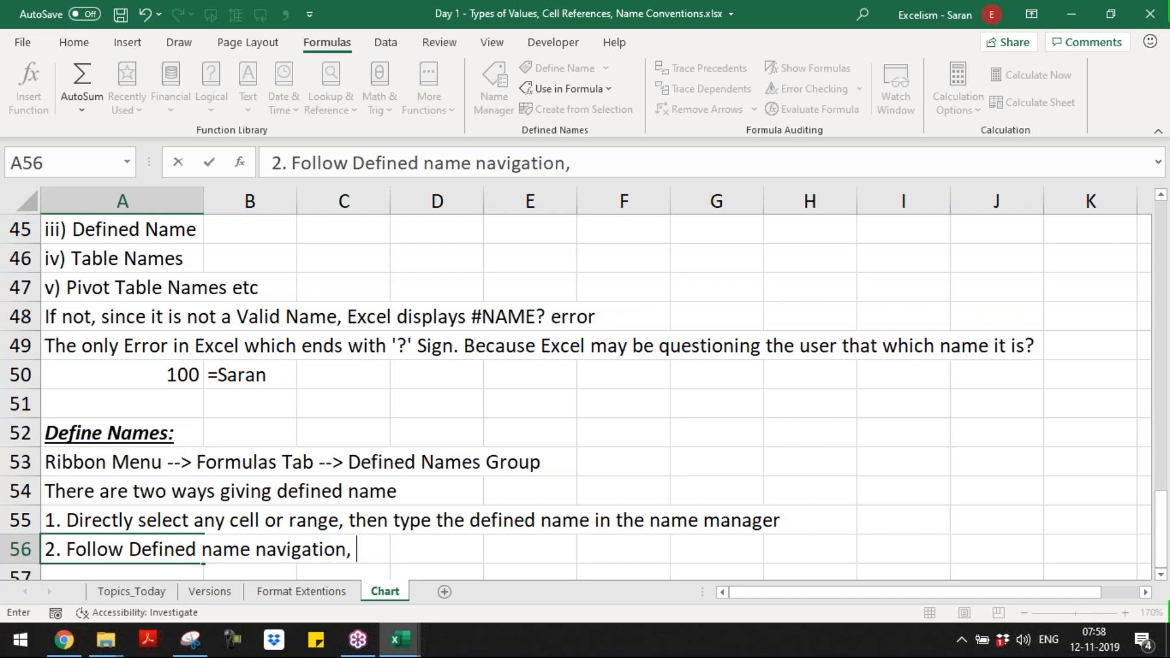
{"action": "type", "text": "Clock D"}
{"action": "key", "text": "BackSpace"}
{"action": "key", "text": "BackSpace"}
{"action": "key", "text": "BackSpace"}
{"action": "key", "text": "BackSpace"}
{"action": "key", "text": "BackSpace"}
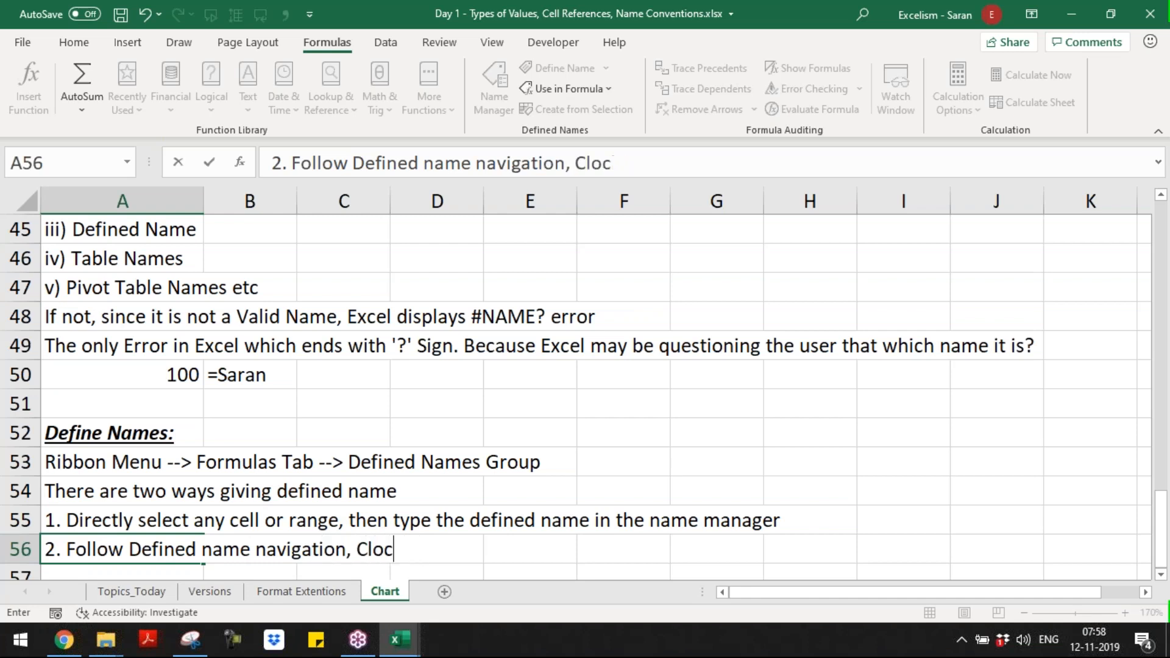
{"action": "type", "text": "ick De"}
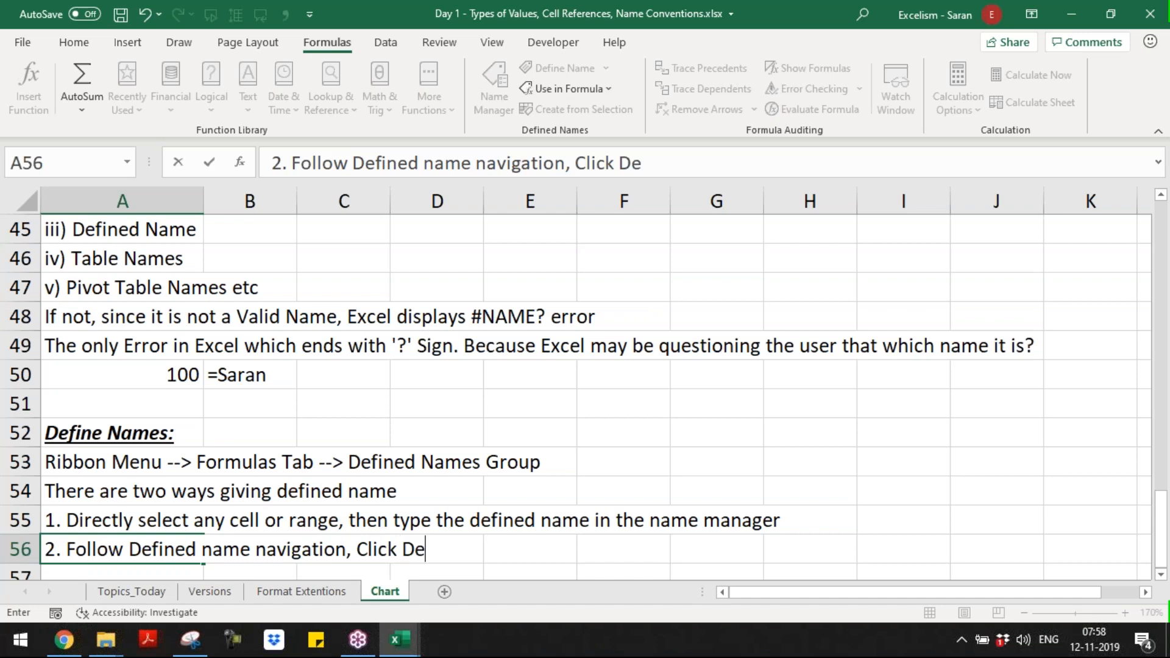
{"action": "key", "text": "BackSpace"}
{"action": "type", "text": "fined Name"}
{"action": "key", "text": "ctrl+Return"}
{"action": "key", "text": "Return"}
Step: Bring up the New Name dialog for A57 and capture it with the Snipping Tool
{"action": "left_click", "coordinate": [579, 66]}
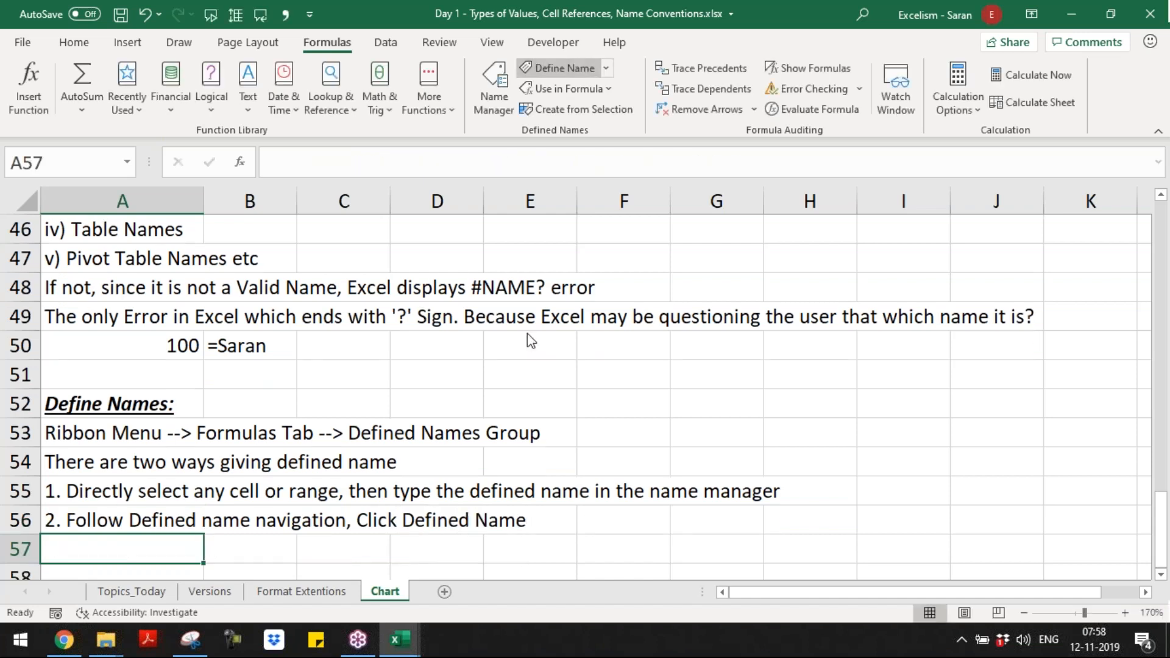
{"action": "left_click", "coordinate": [191, 639]}
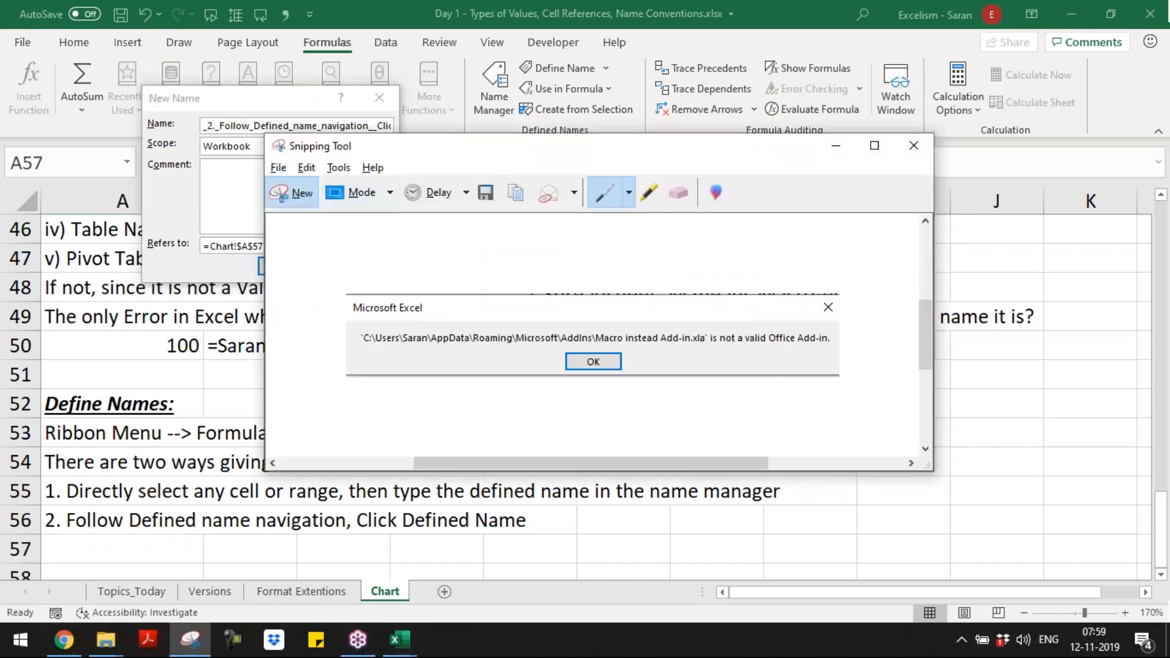
{"action": "left_click", "coordinate": [293, 193]}
{"action": "left_click_drag", "start_coordinate": [145, 90], "coordinate": [397, 282]}
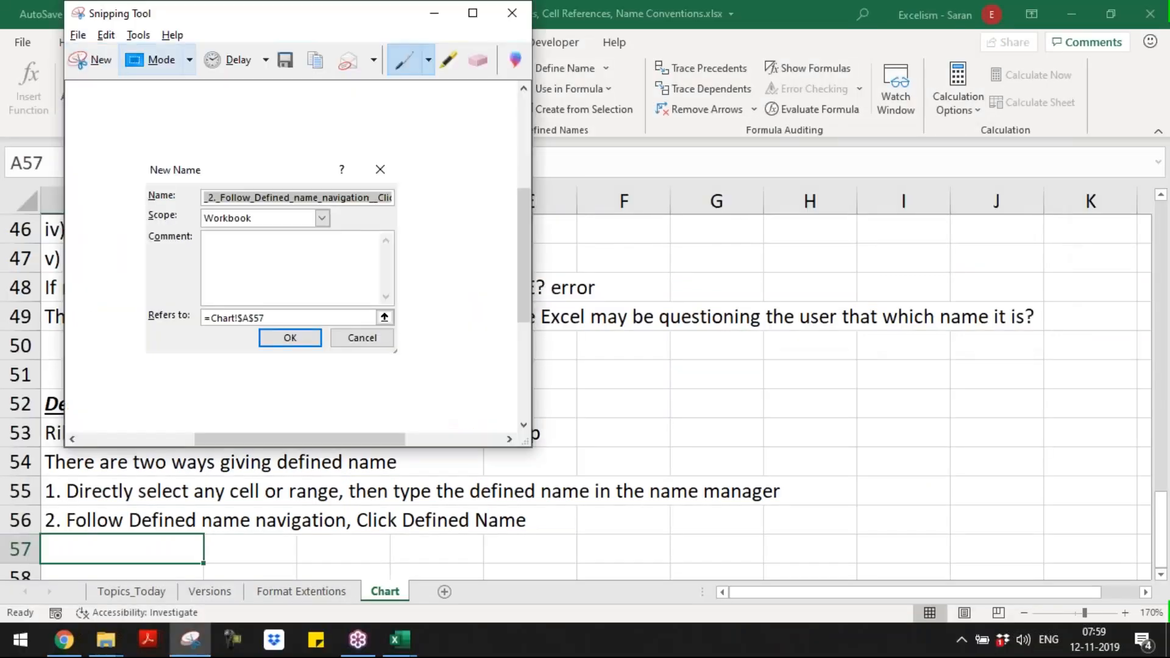
Step: Retake the snip of the New Name dialog with a slightly larger area that includes its whole border
{"action": "left_click", "coordinate": [54, 97]}
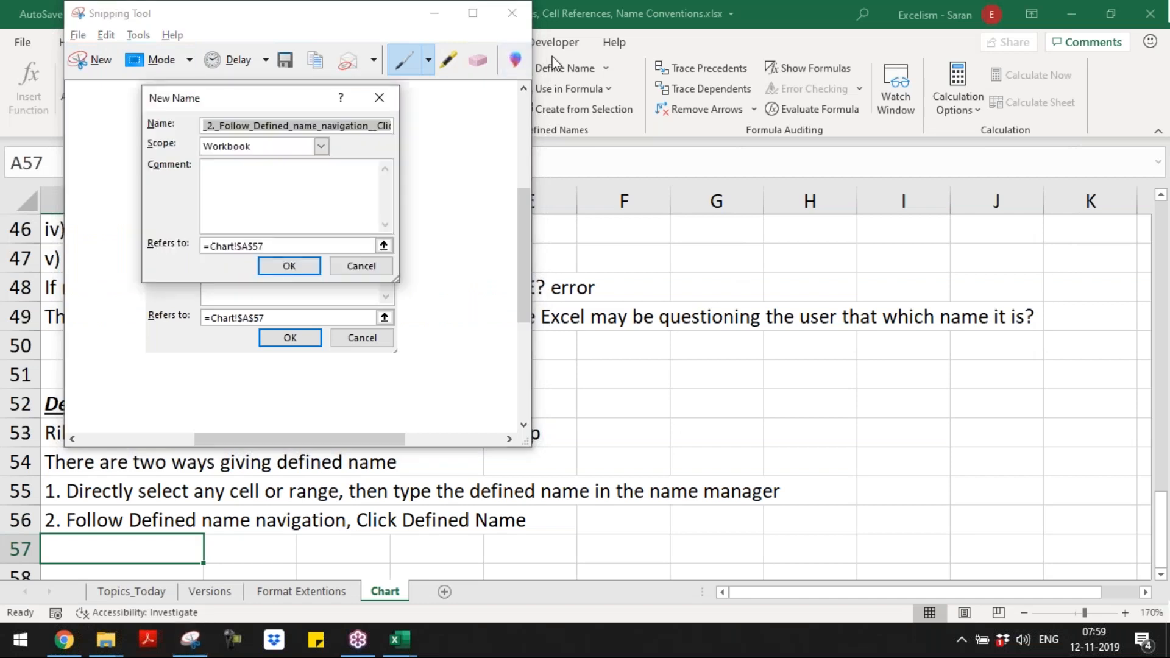
{"action": "left_click", "coordinate": [101, 61]}
{"action": "left_click_drag", "start_coordinate": [138, 85], "coordinate": [403, 286]}
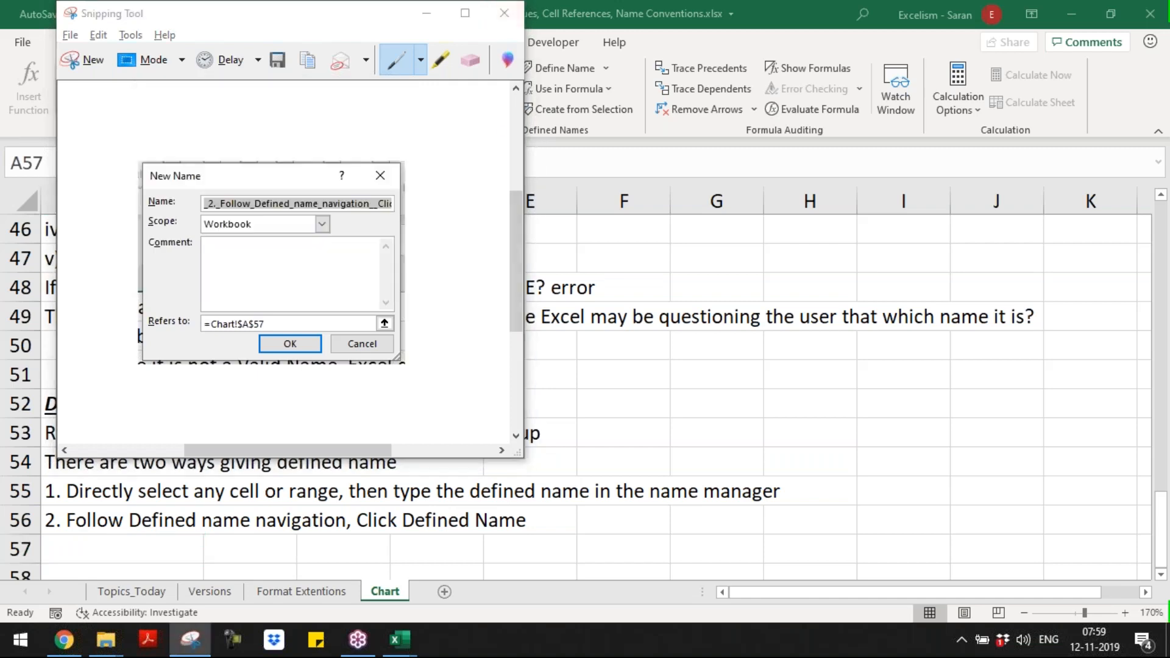
Step: Dismiss the New Name dialog and paste the captured image at A57 of the Chart sheet
{"action": "key", "text": "alt+Tab"}
{"action": "key", "text": "Escape"}
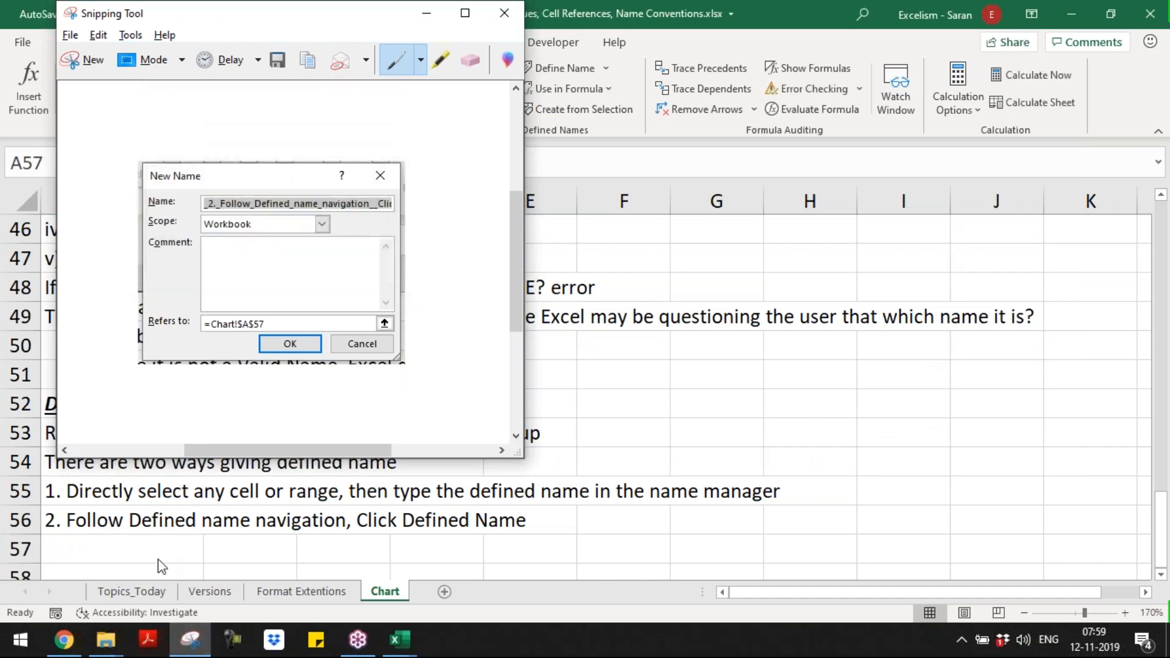
{"action": "left_click", "coordinate": [191, 640]}
{"action": "key", "text": "ctrl+v"}
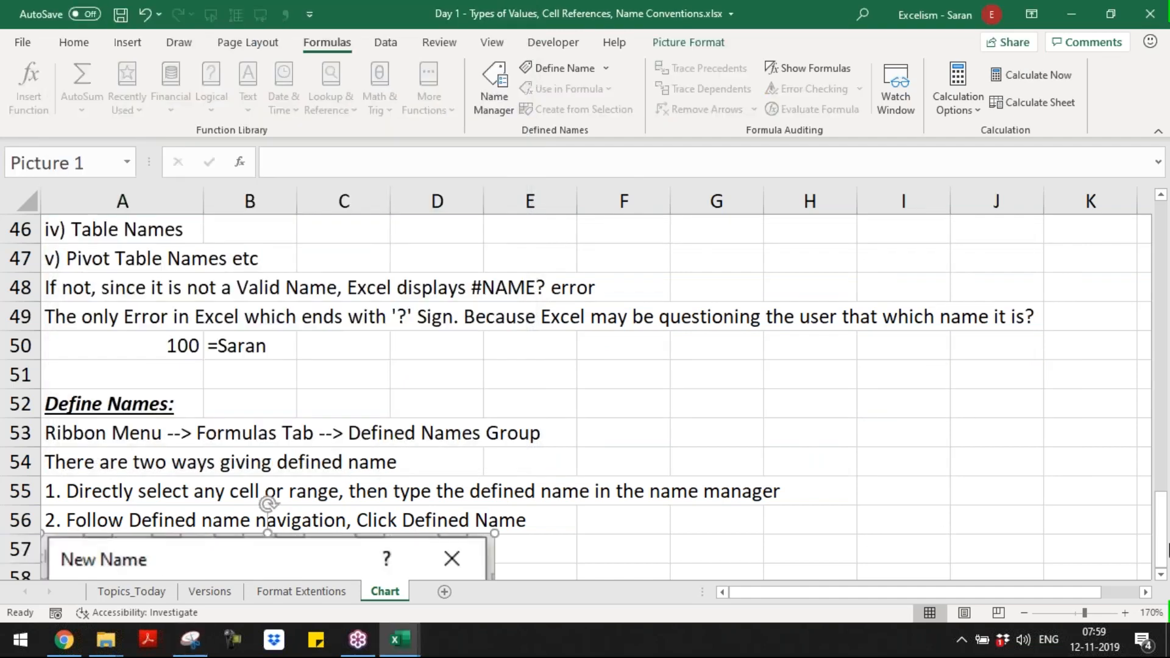
Step: Shrink the pasted New Name picture to fit below the text in A56, over columns A and B down to about row 62
{"action": "left_click", "coordinate": [1163, 575]}
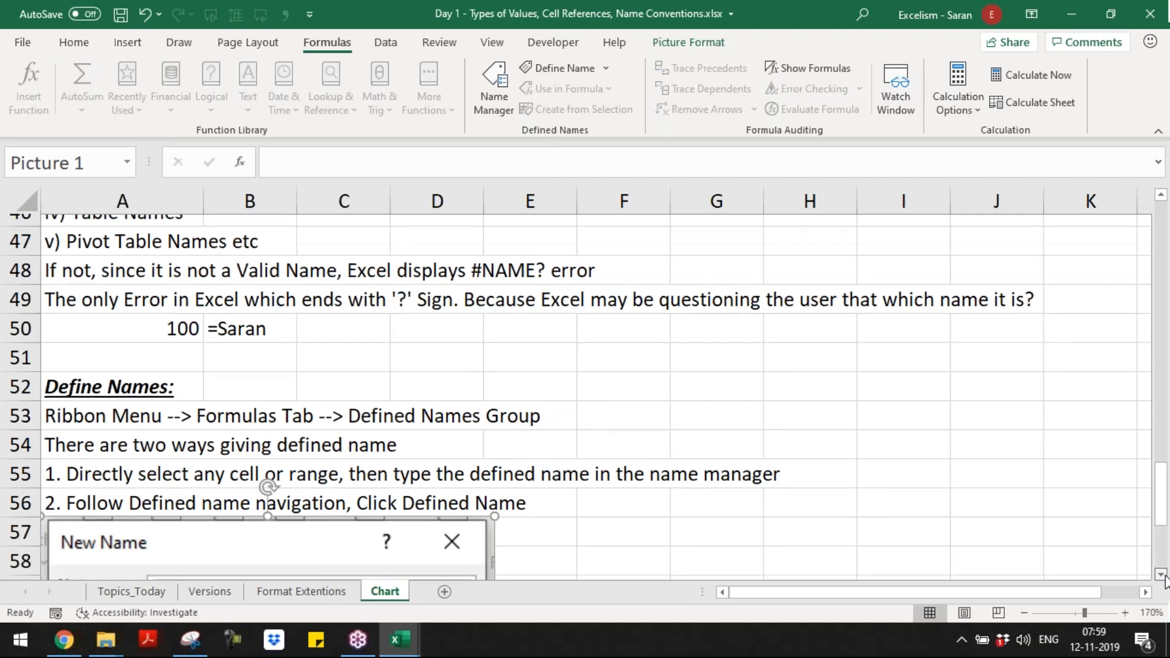
{"action": "left_click", "coordinate": [1164, 575]}
{"action": "left_click_drag", "start_coordinate": [494, 242], "coordinate": [405, 316]}
{"action": "left_click_drag", "start_coordinate": [244, 361], "coordinate": [245, 302]}
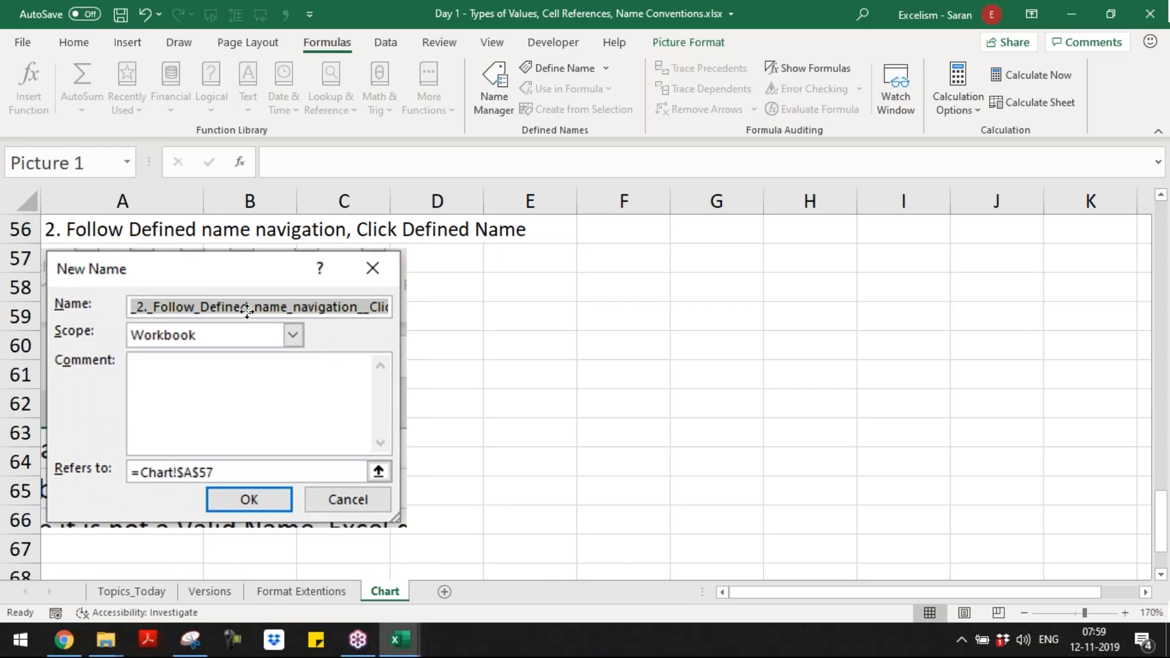
{"action": "left_click_drag", "start_coordinate": [404, 525], "coordinate": [261, 366]}
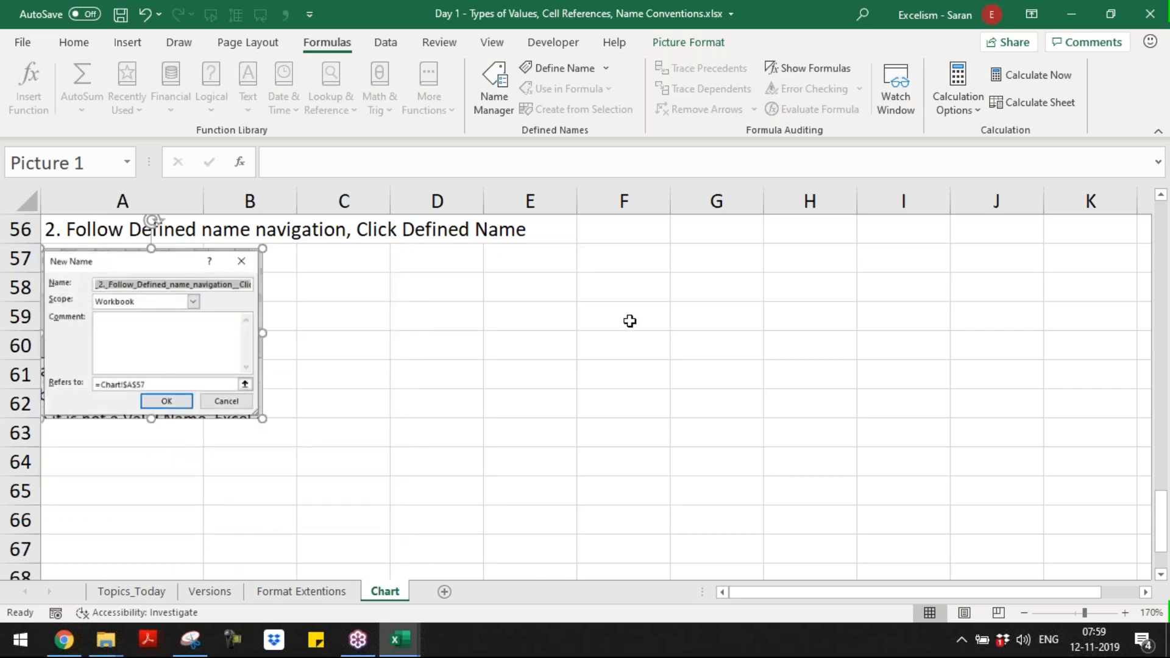
Step: Review the fields of the New Name dialog and close it without defining a name
{"action": "left_click", "coordinate": [559, 68]}
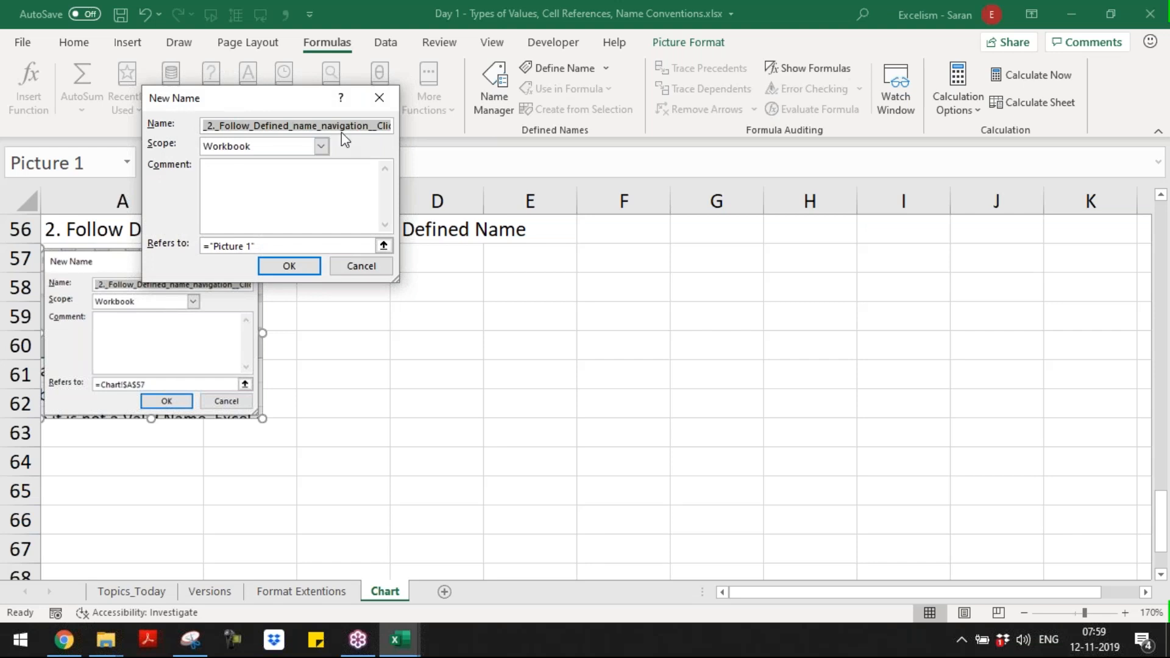
{"action": "left_click", "coordinate": [381, 98]}
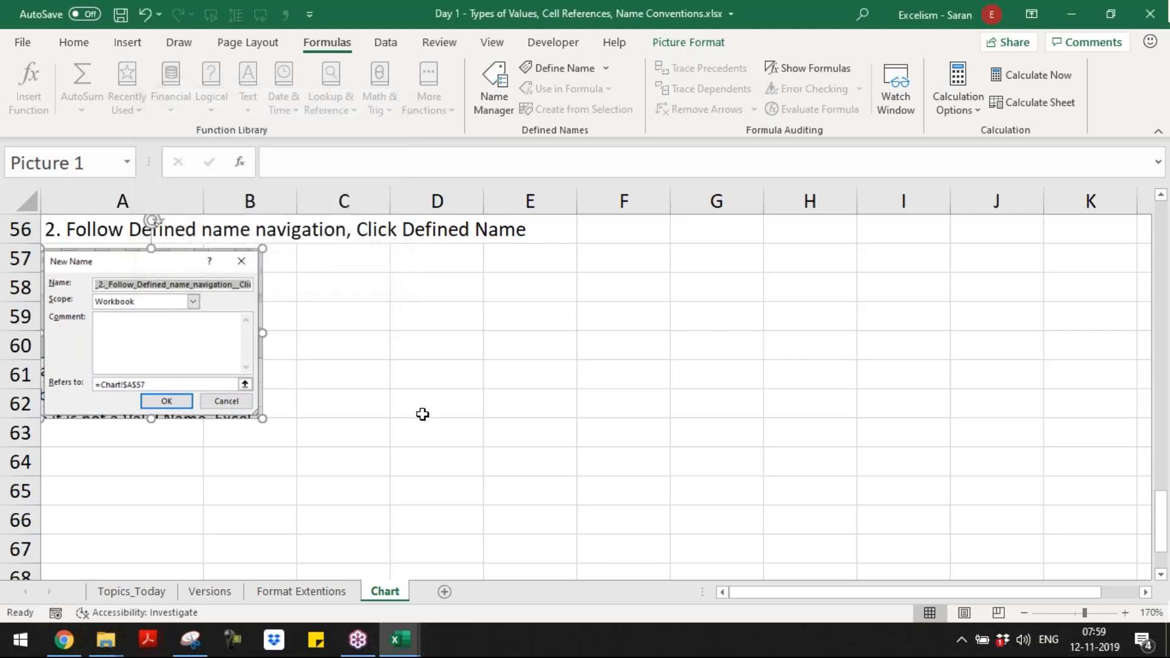
Step: Paste the list of the workbook's defined names and their references at C57 of the Chart sheet
{"action": "left_click", "coordinate": [369, 268]}
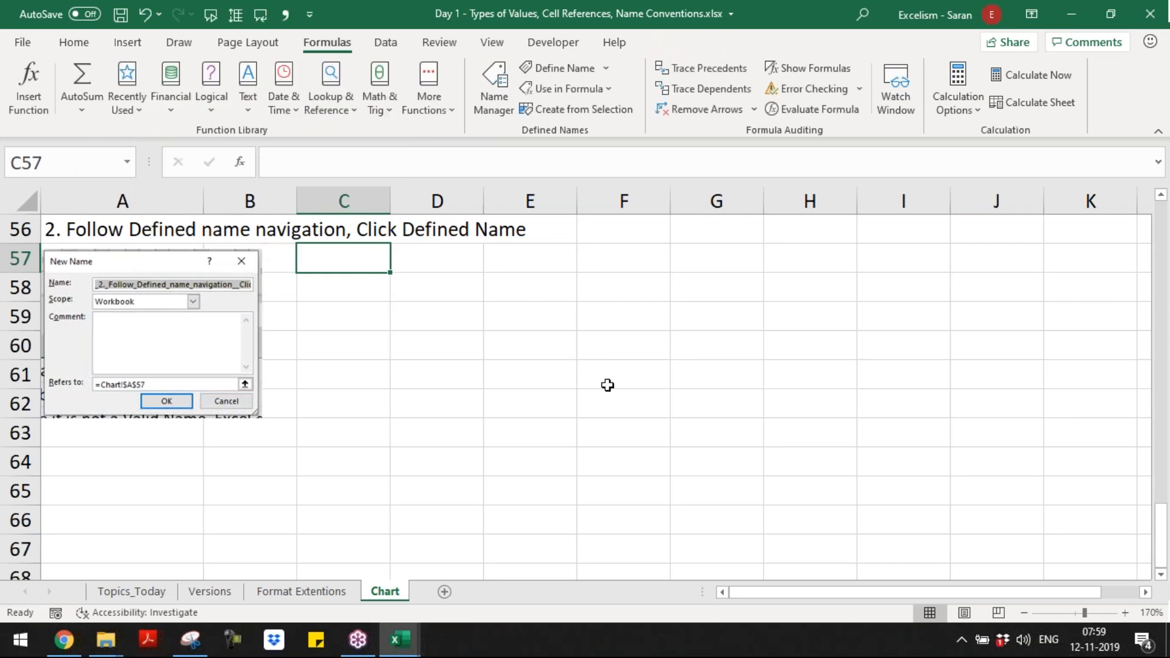
{"action": "type", "text": "="}
{"action": "key", "text": "Escape"}
{"action": "left_click", "coordinate": [488, 114]}
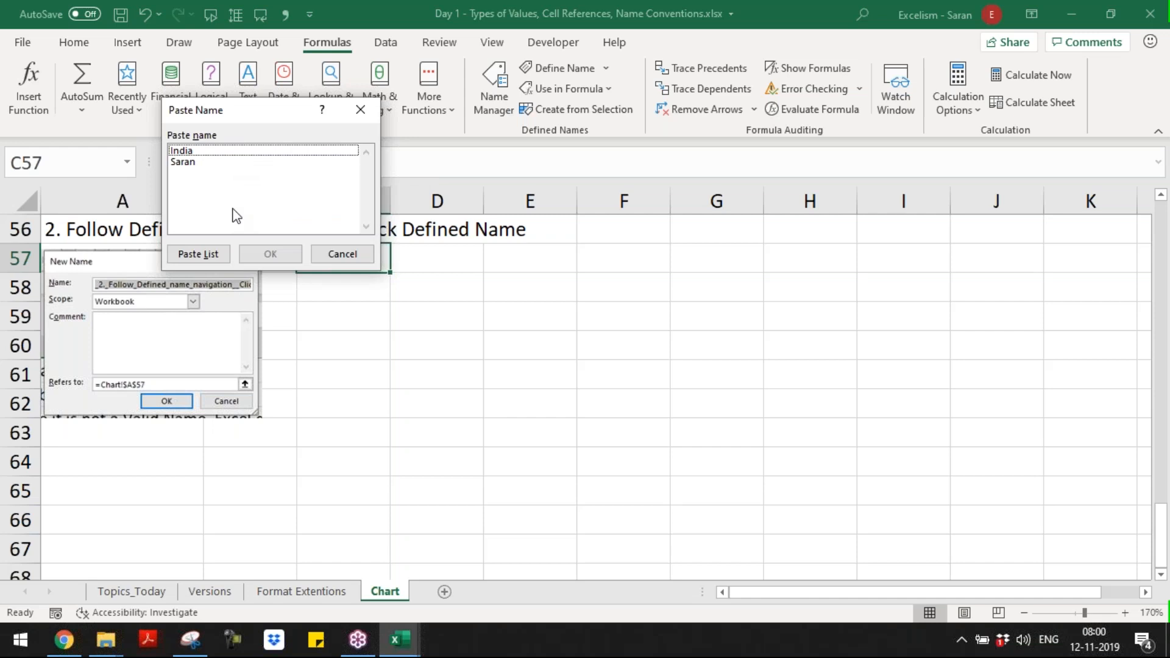
{"action": "left_click", "coordinate": [220, 255]}
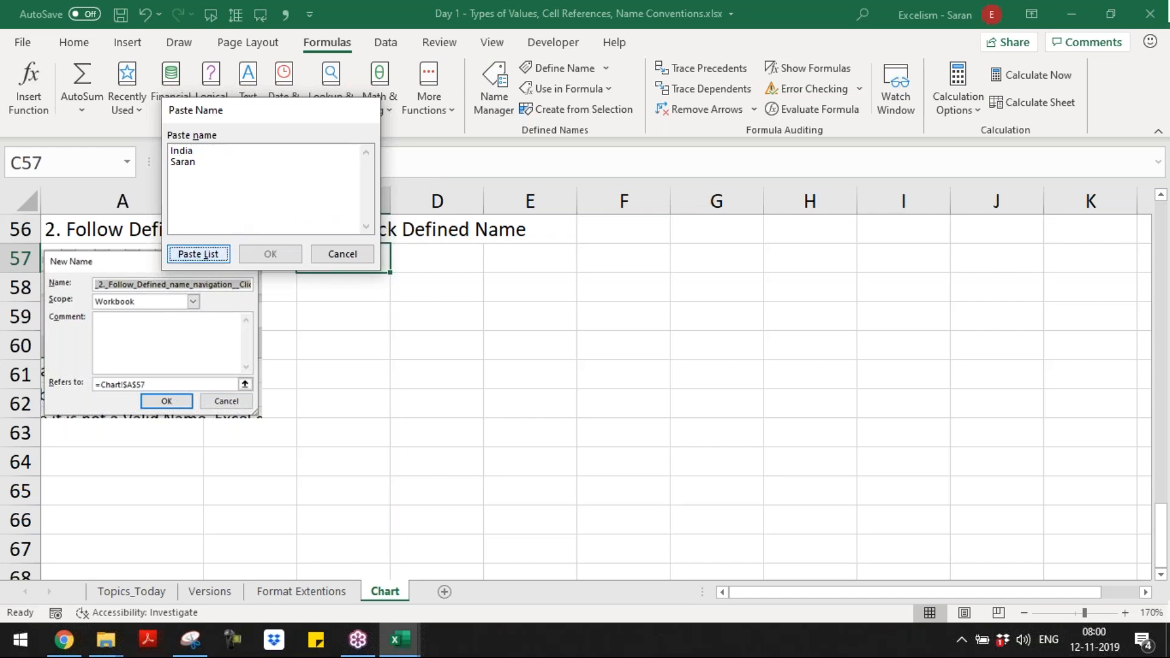
Step: Check the pasted names and their references, and clear the list from C57:D58
{"action": "left_click", "coordinate": [376, 262]}
{"action": "left_click", "coordinate": [376, 281]}
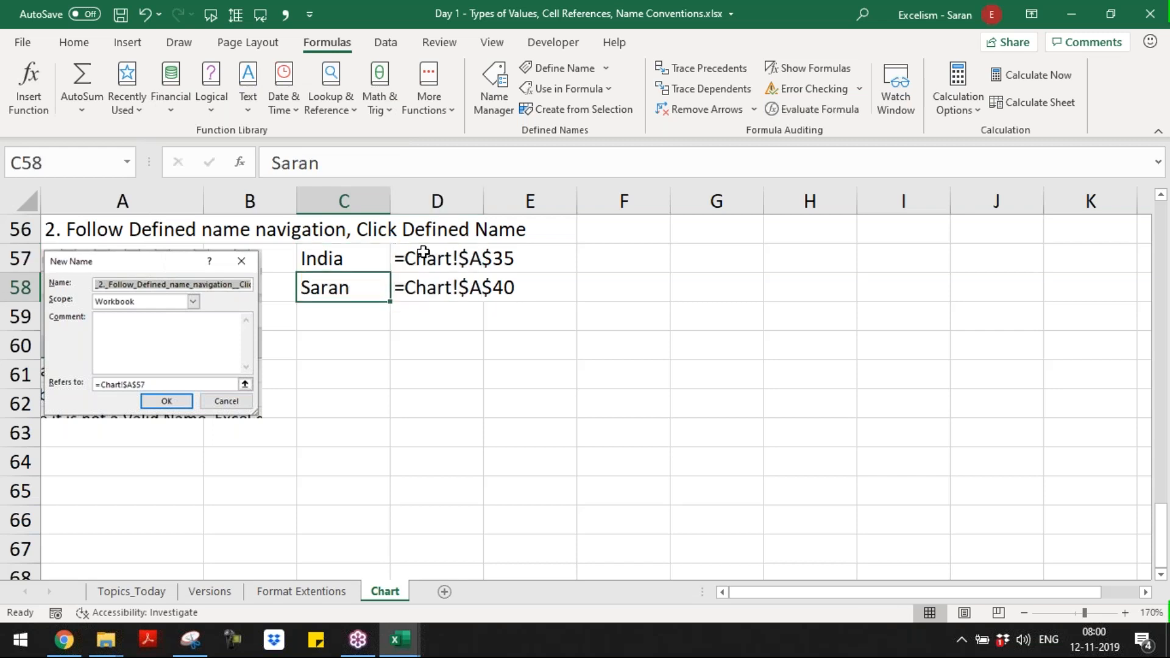
{"action": "left_click", "coordinate": [423, 254]}
{"action": "left_click", "coordinate": [427, 277]}
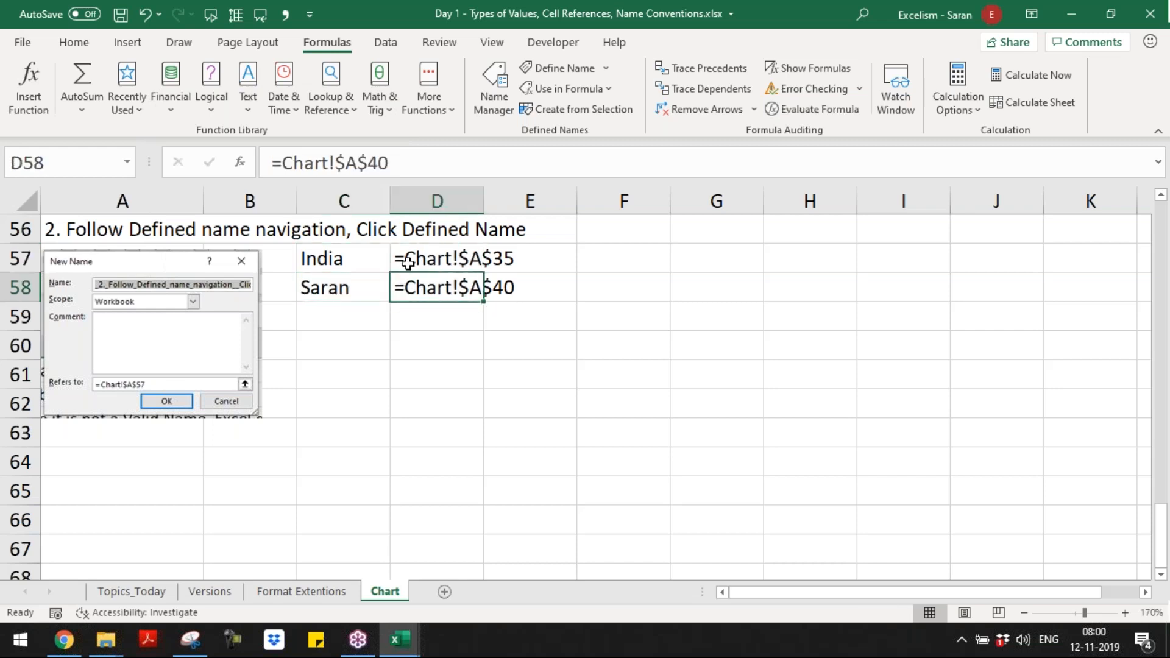
{"action": "left_click", "coordinate": [370, 262]}
{"action": "left_click_drag", "start_coordinate": [370, 262], "coordinate": [417, 284]}
{"action": "key", "text": "Delete"}
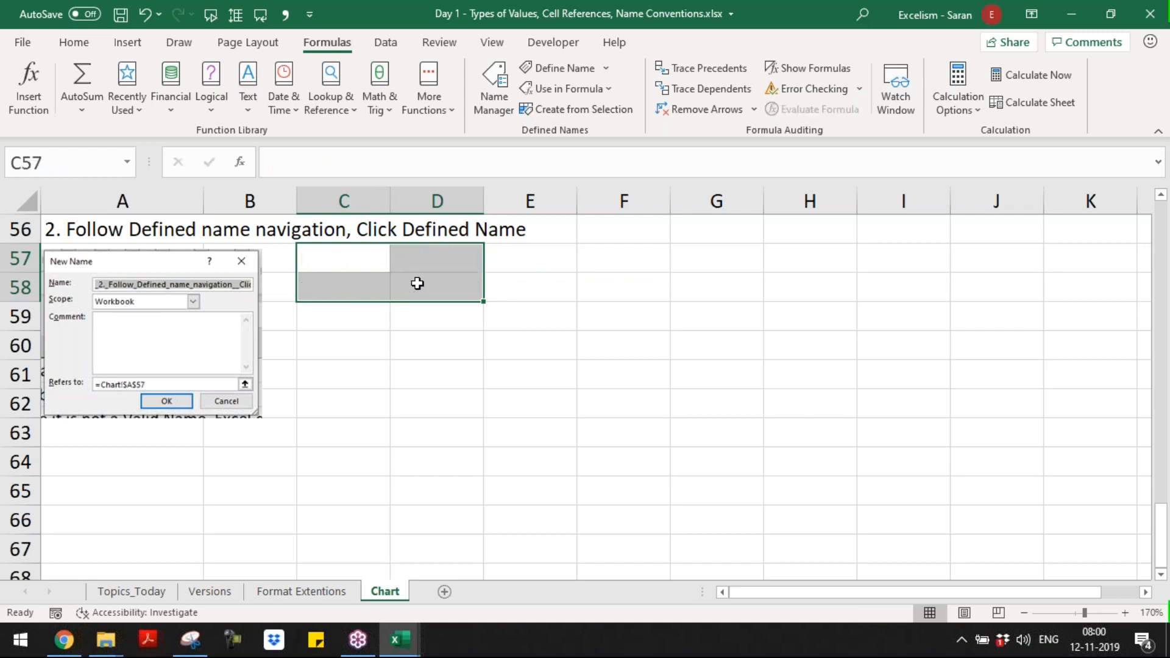
Step: Shrink the New Name picture slightly further so it ends within row 62
{"action": "key", "text": "Left"}
{"action": "key", "text": "Left"}
{"action": "key", "text": "alt+Tab"}
{"action": "key", "text": "alt+Tab"}
{"action": "key", "text": "Down"}
{"action": "key", "text": "Down"}
{"action": "key", "text": "Down"}
{"action": "key", "text": "Down"}
{"action": "key", "text": "Down"}
{"action": "key", "text": "Down"}
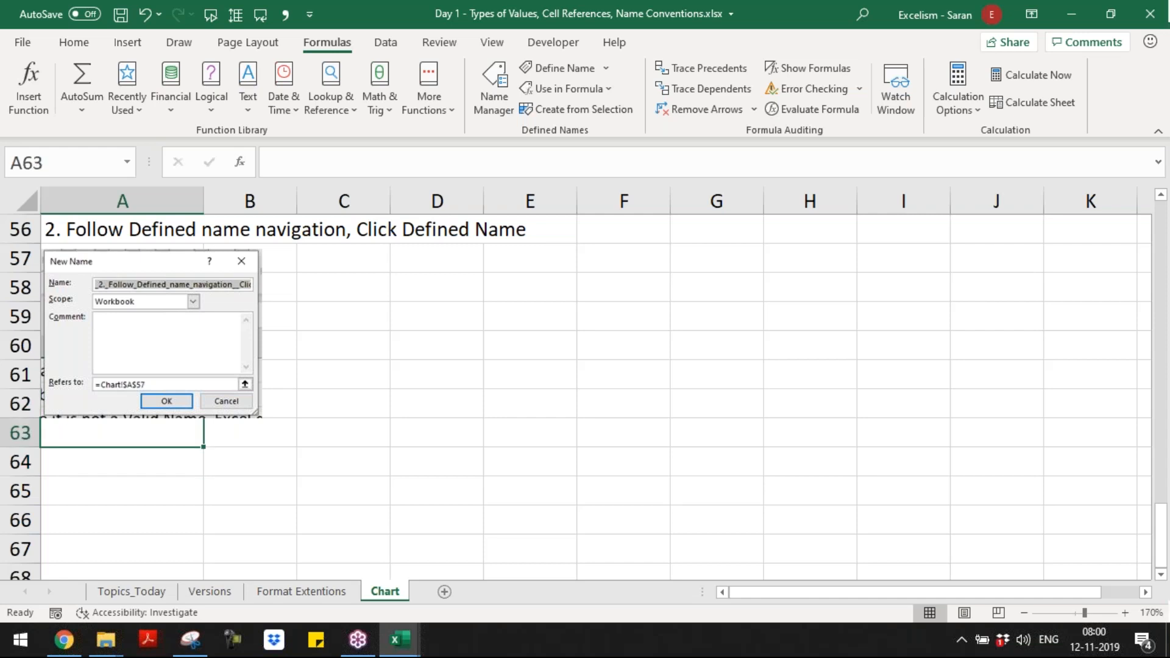
{"action": "left_click", "coordinate": [210, 354]}
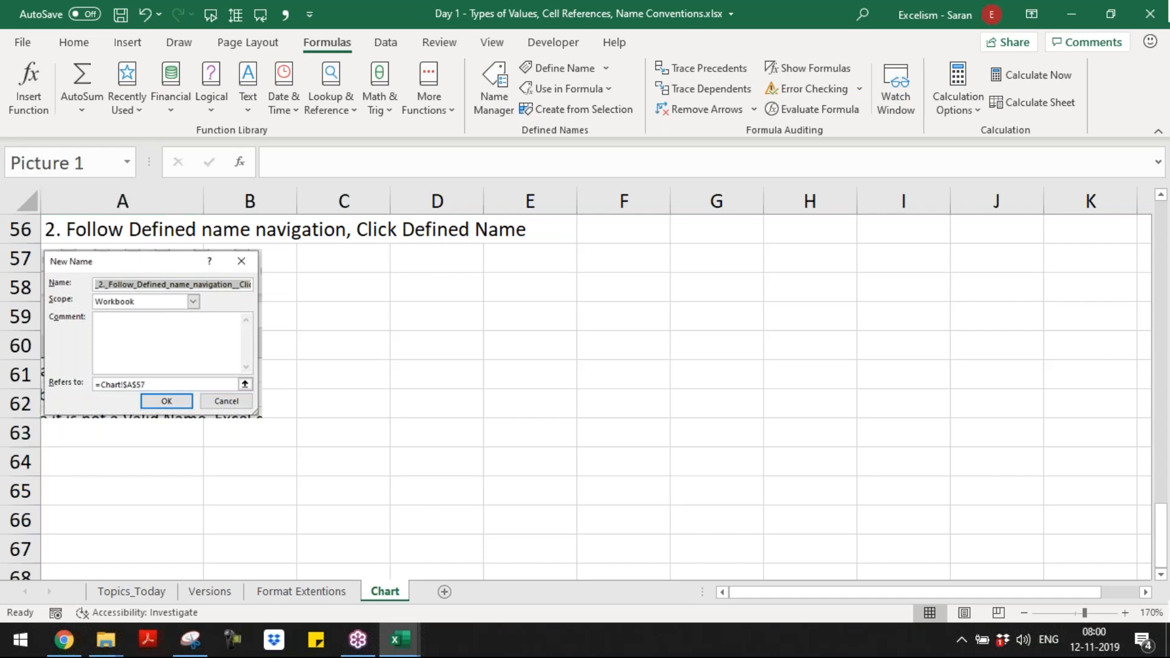
{"action": "left_click_drag", "start_coordinate": [263, 418], "coordinate": [251, 410]}
{"action": "left_click", "coordinate": [178, 432]}
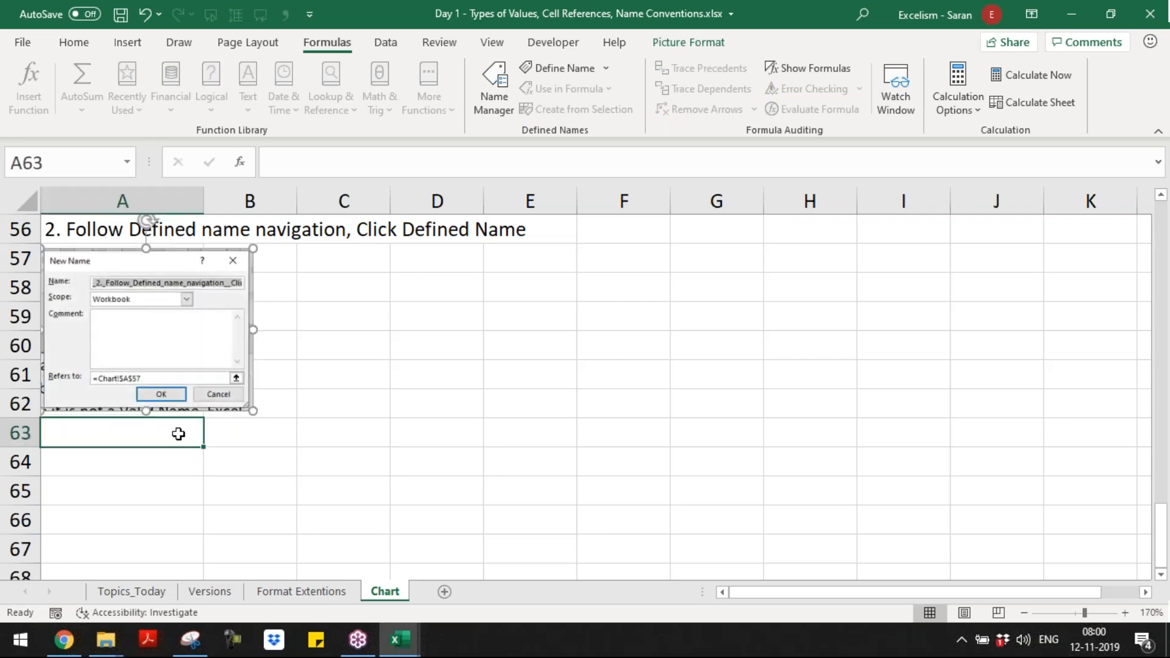
Step: Review the Formula and Define Names notes, from the value rules around row 20 down to the rows below the picture
{"action": "scroll", "coordinate": [178, 433], "scroll_direction": "up", "scroll_amount": 2}
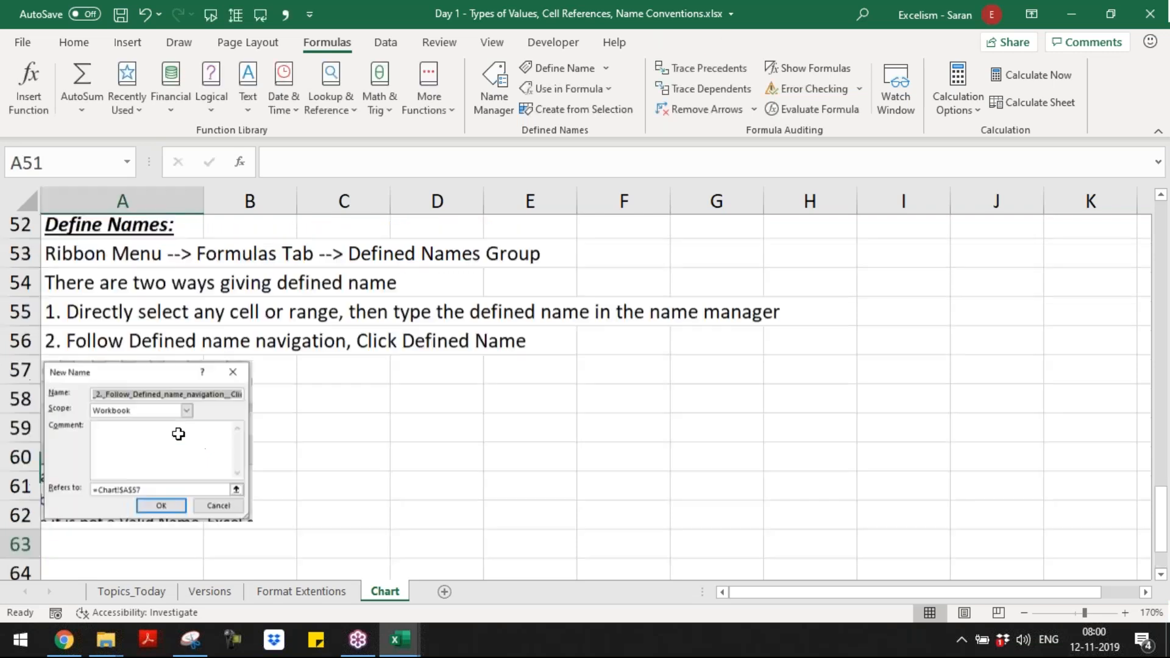
{"action": "scroll", "coordinate": [177, 433], "scroll_direction": "up", "scroll_amount": 7}
{"action": "left_click", "coordinate": [178, 433]}
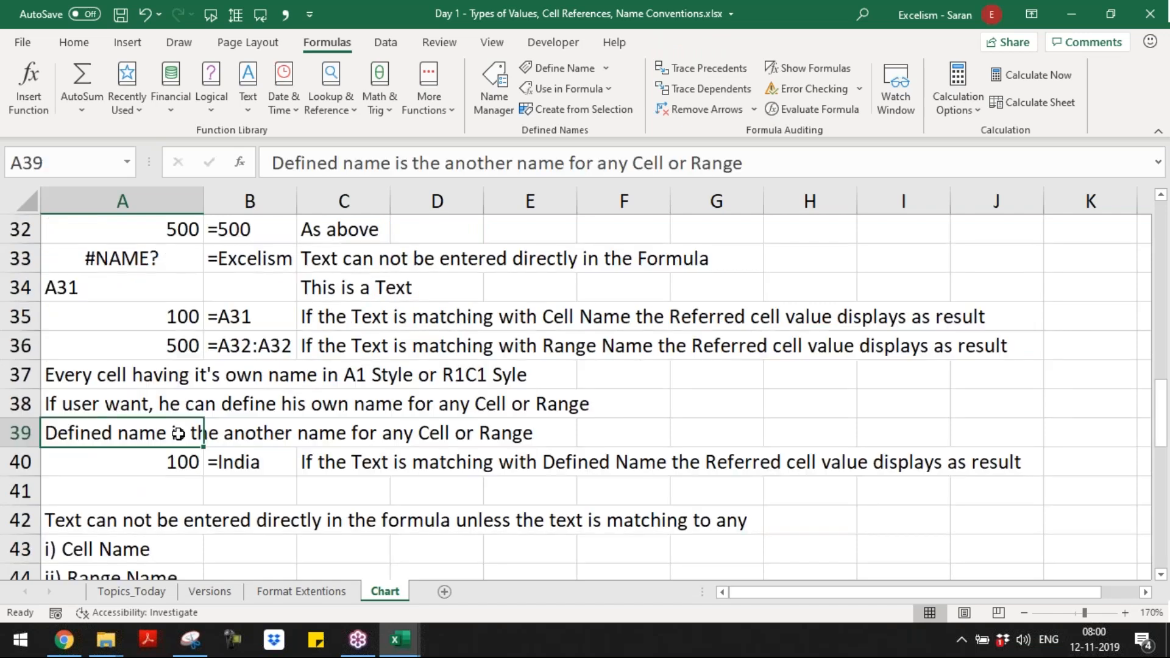
{"action": "scroll", "coordinate": [178, 433], "scroll_direction": "up", "scroll_amount": 4}
{"action": "left_click", "coordinate": [178, 433]}
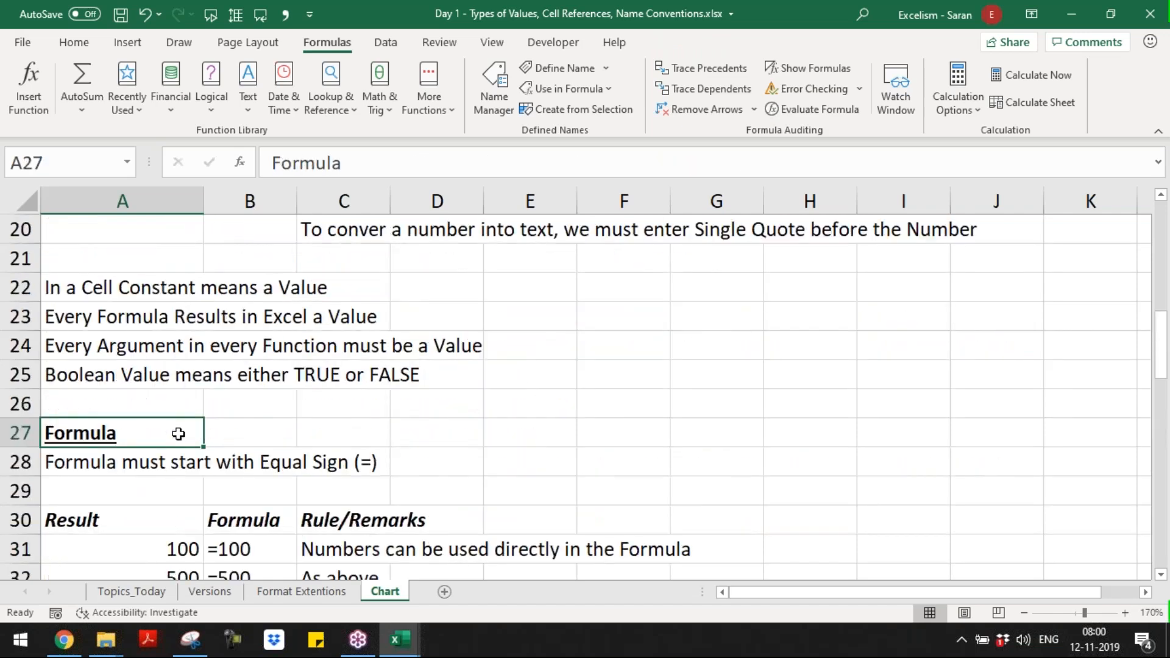
{"action": "scroll", "coordinate": [178, 433], "scroll_direction": "up", "scroll_amount": 1}
{"action": "scroll", "coordinate": [178, 433], "scroll_direction": "down", "scroll_amount": 1}
{"action": "key", "text": "Down"}
{"action": "key", "text": "Down"}
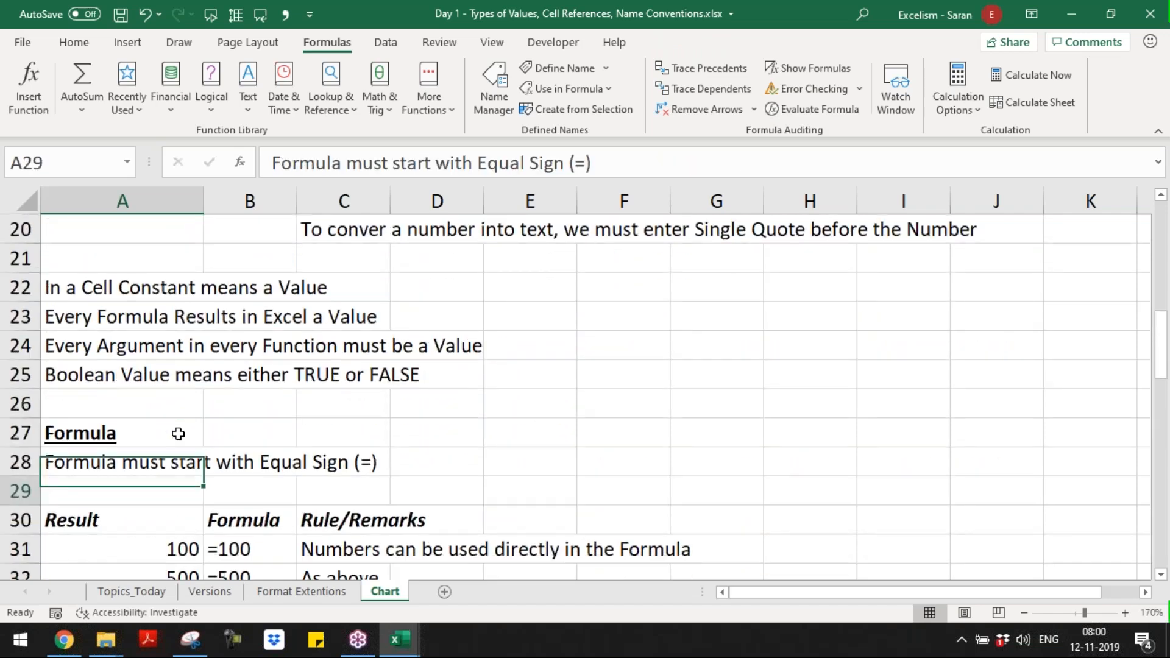
{"action": "key", "text": "Down"}
{"action": "key", "text": "Down"}
{"action": "key", "text": "Down"}
{"action": "key", "text": "Down"}
{"action": "key", "text": "Down"}
{"action": "key", "text": "Down"}
{"action": "key", "text": "Down"}
{"action": "key", "text": "Down"}
{"action": "key", "text": "Down"}
{"action": "key", "text": "Down"}
{"action": "key", "text": "Down"}
{"action": "key", "text": "Up"}
{"action": "key", "text": "Up"}
{"action": "key", "text": "Up"}
{"action": "key", "text": "Up"}
{"action": "key", "text": "Up"}
{"action": "key", "text": "Up"}
{"action": "key", "text": "Up"}
{"action": "key", "text": "Up"}
{"action": "key", "text": "Up"}
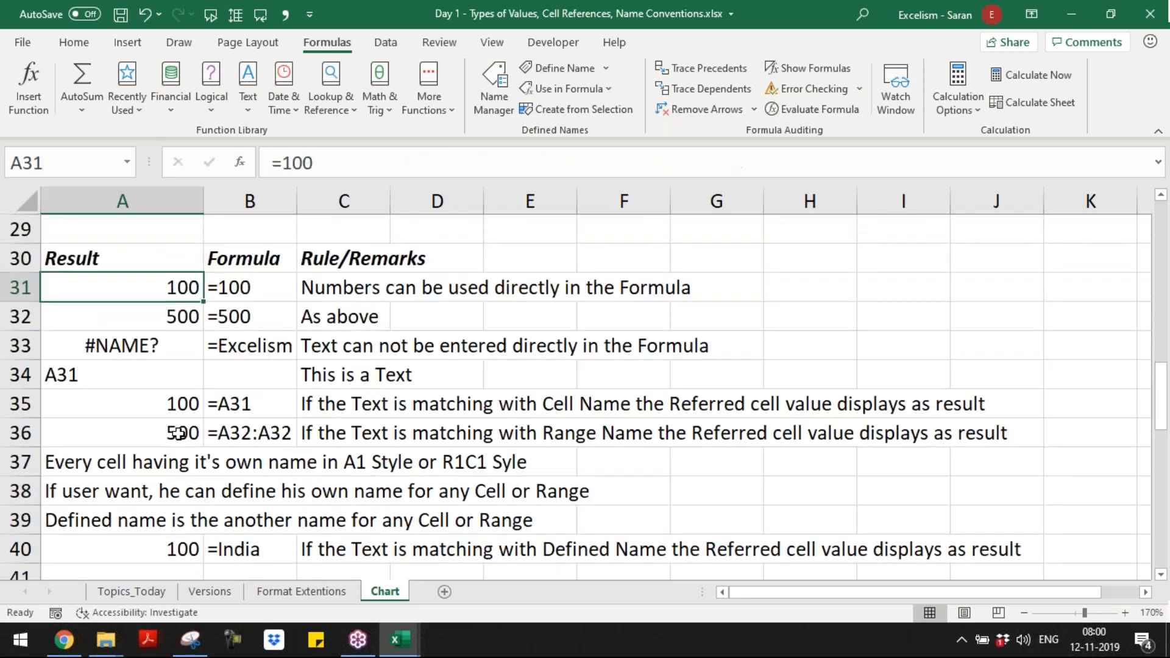
{"action": "key", "text": "Down"}
{"action": "key", "text": "Down"}
{"action": "key", "text": "Down"}
{"action": "key", "text": "Down"}
{"action": "key", "text": "Down"}
{"action": "key", "text": "Down"}
{"action": "key", "text": "Down"}
{"action": "key", "text": "Down"}
{"action": "key", "text": "Down"}
{"action": "key", "text": "Down"}
{"action": "key", "text": "Down"}
{"action": "key", "text": "Down"}
{"action": "key", "text": "Down"}
{"action": "key", "text": "Down"}
{"action": "key", "text": "Down"}
{"action": "key", "text": "Down"}
{"action": "key", "text": "Down"}
{"action": "key", "text": "Down"}
{"action": "key", "text": "Down"}
{"action": "key", "text": "Down"}
{"action": "key", "text": "Down"}
{"action": "key", "text": "Down"}
{"action": "key", "text": "Down"}
{"action": "key", "text": "Down"}
{"action": "key", "text": "Down"}
{"action": "key", "text": "Down"}
{"action": "key", "text": "Down"}
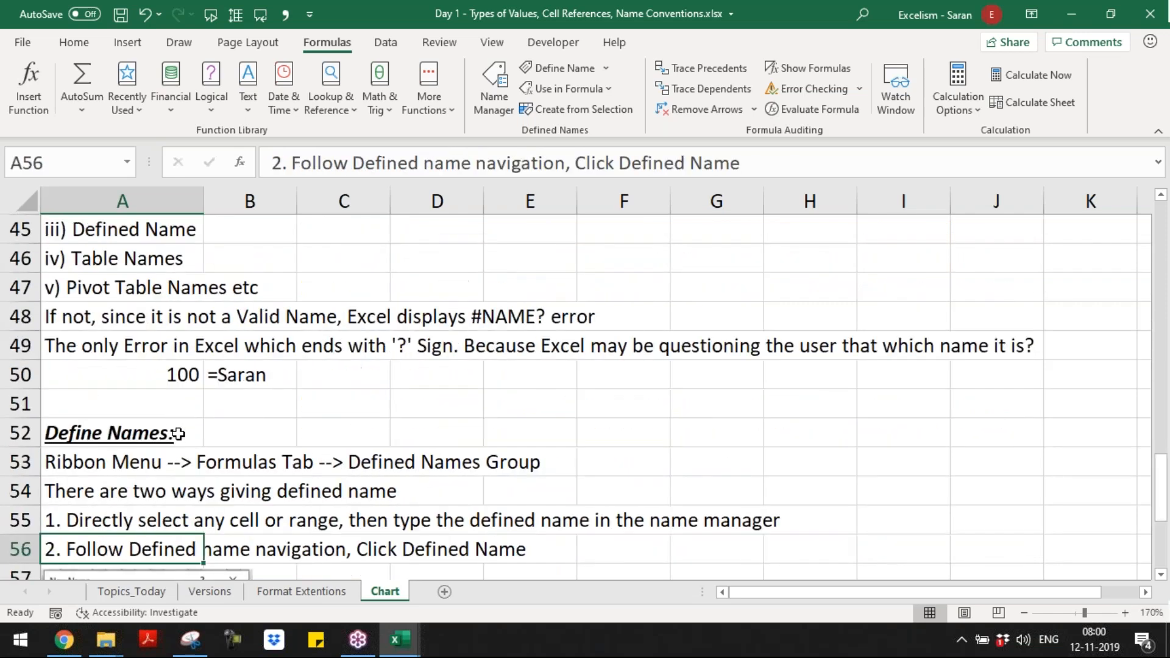
{"action": "key", "text": "Down"}
{"action": "key", "text": "Down"}
{"action": "key", "text": "Down"}
{"action": "key", "text": "Down"}
{"action": "key", "text": "Down"}
{"action": "key", "text": "Down"}
{"action": "key", "text": "Down"}
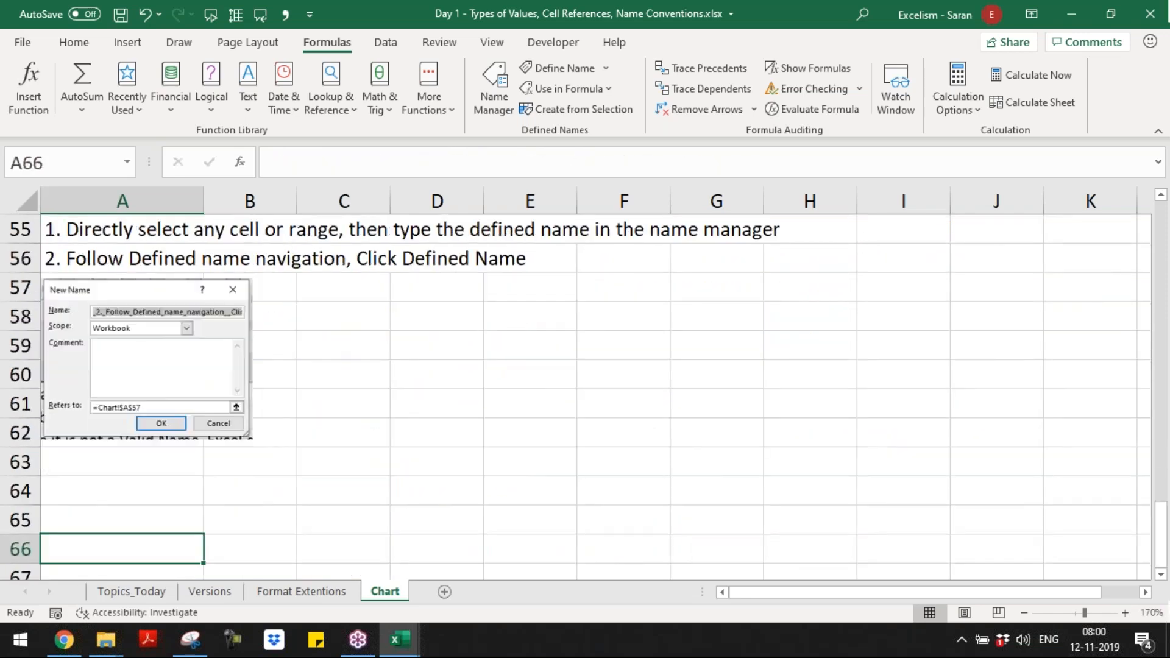
Step: Enter in A64 "If user would like to enter Text as a Constant, then Text has to be covered in Double Quotes (" ")"
{"action": "key", "text": "Up"}
{"action": "key", "text": "Up"}
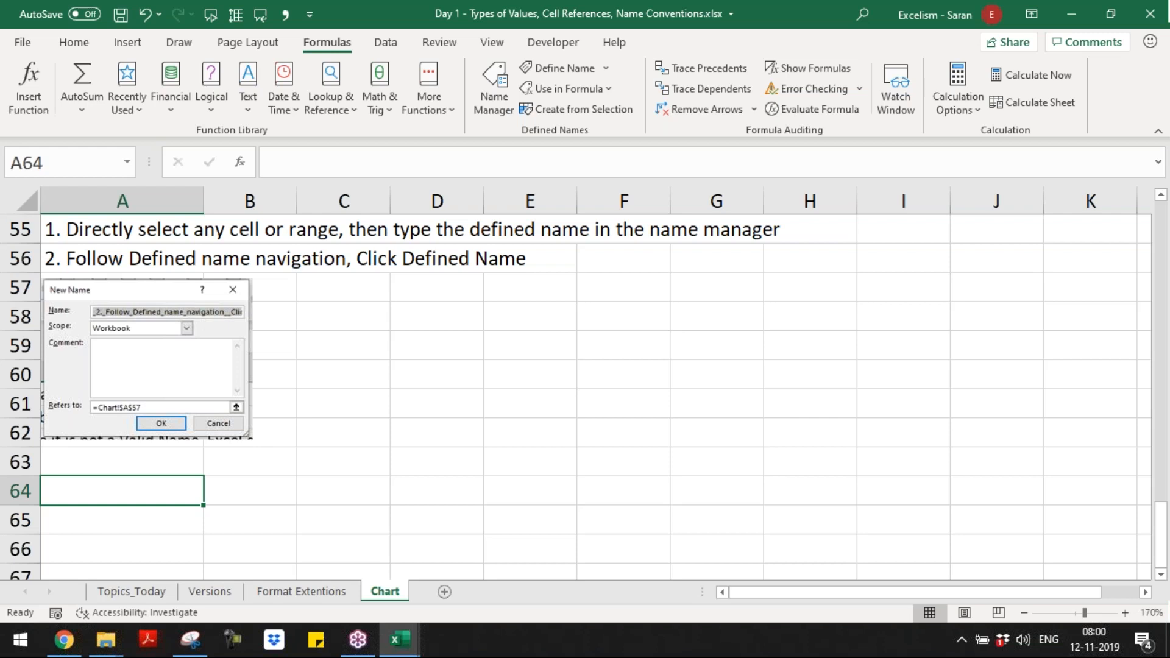
{"action": "type", "text": "I"}
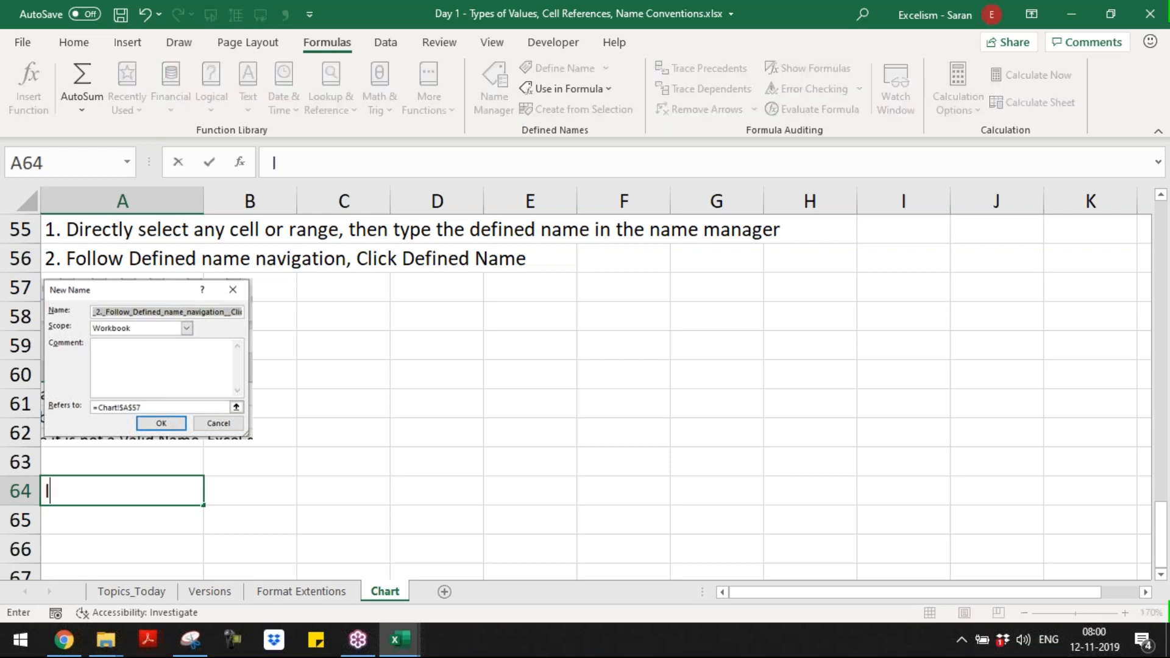
{"action": "type", "text": "f user would lik"}
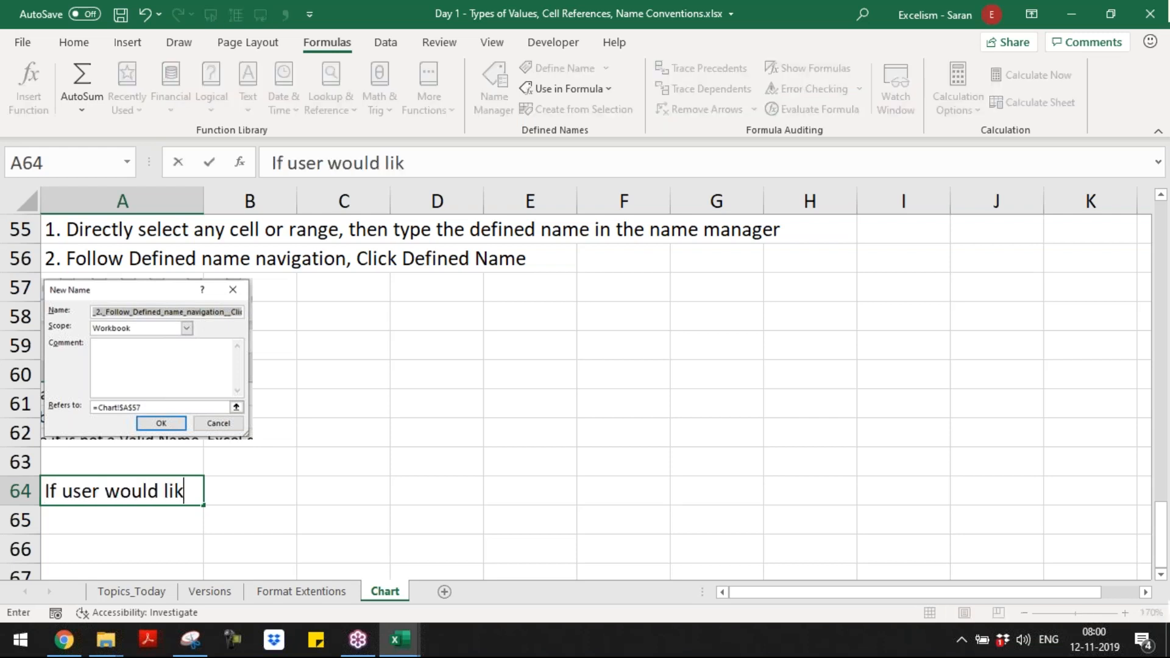
{"action": "type", "text": "e to enter t"}
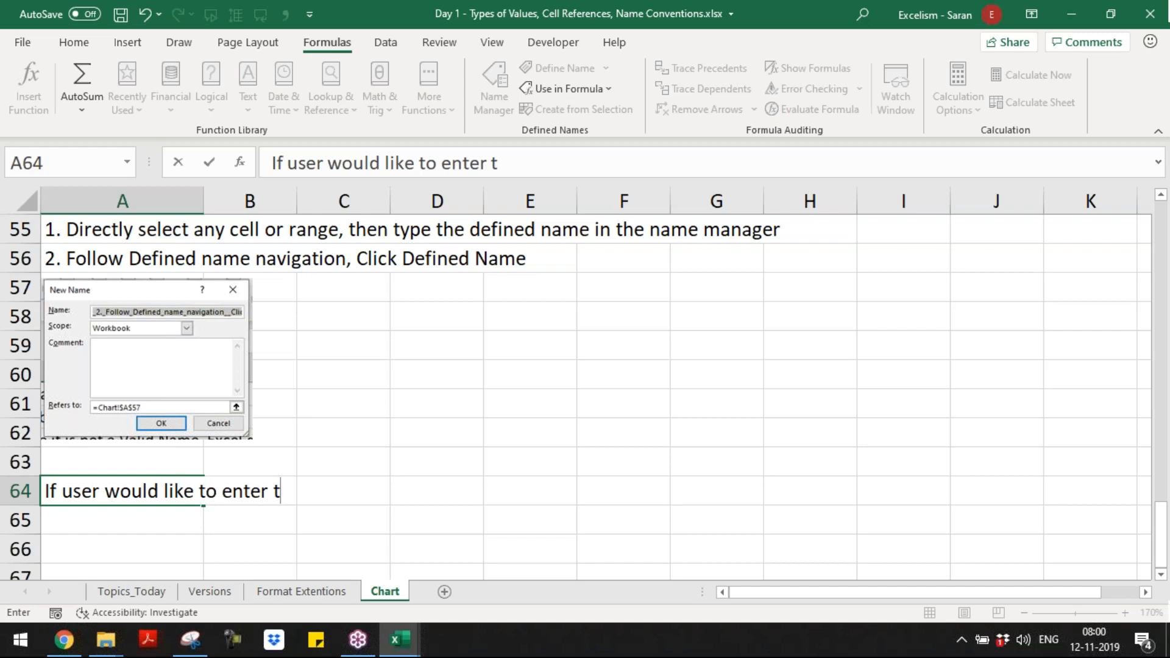
{"action": "key", "text": "BackSpace"}
{"action": "type", "text": "Text as a Cons"}
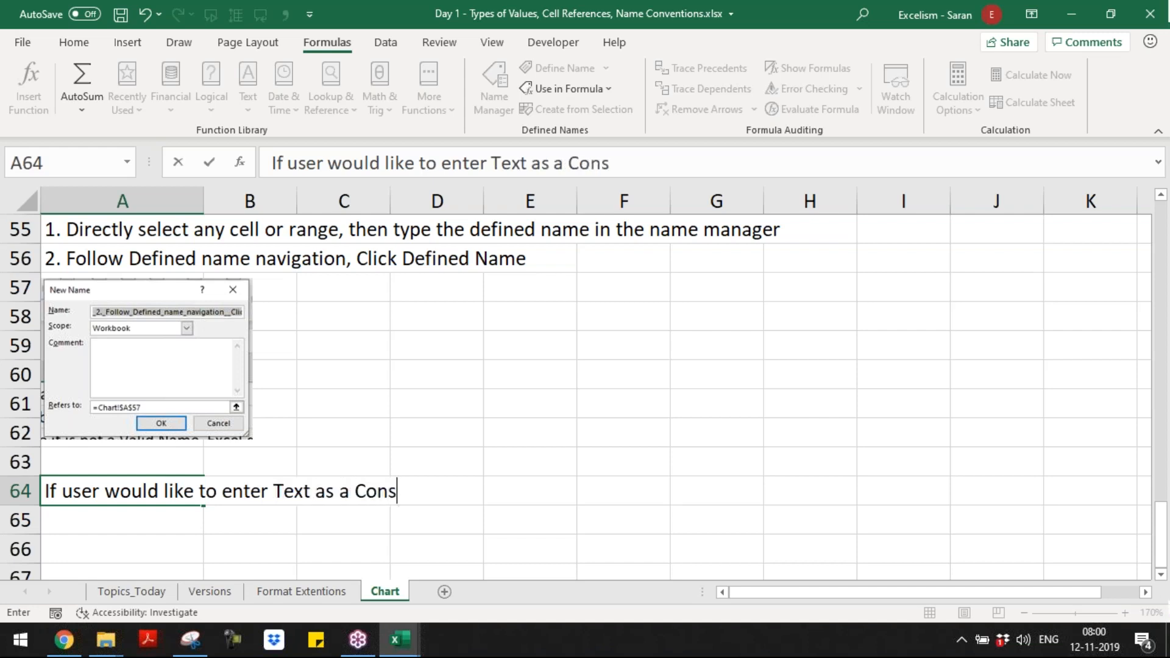
{"action": "type", "text": "tant, then"}
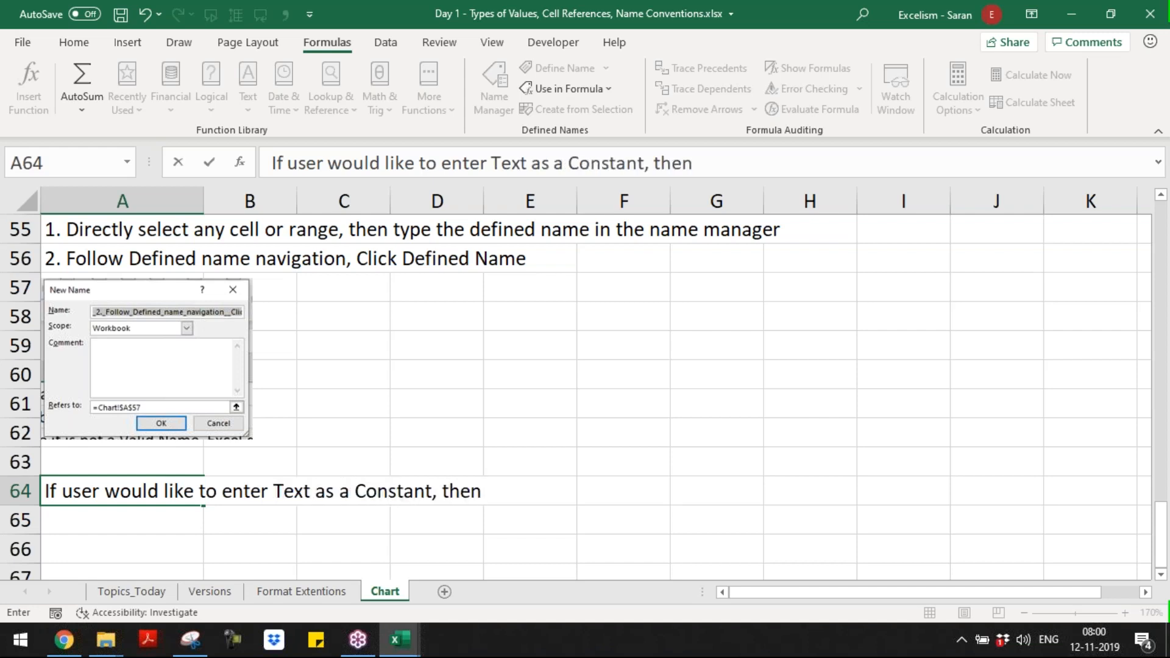
{"action": "type", "text": " Text "}
{"action": "type", "text": "has t"}
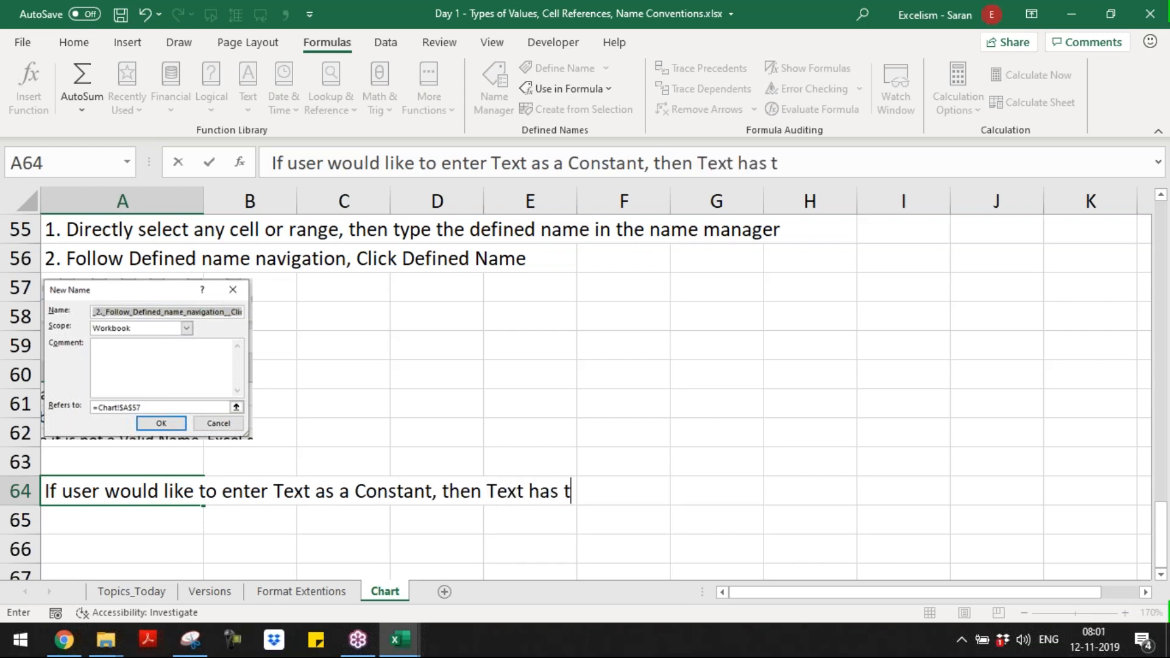
{"action": "type", "text": "o be covered in "}
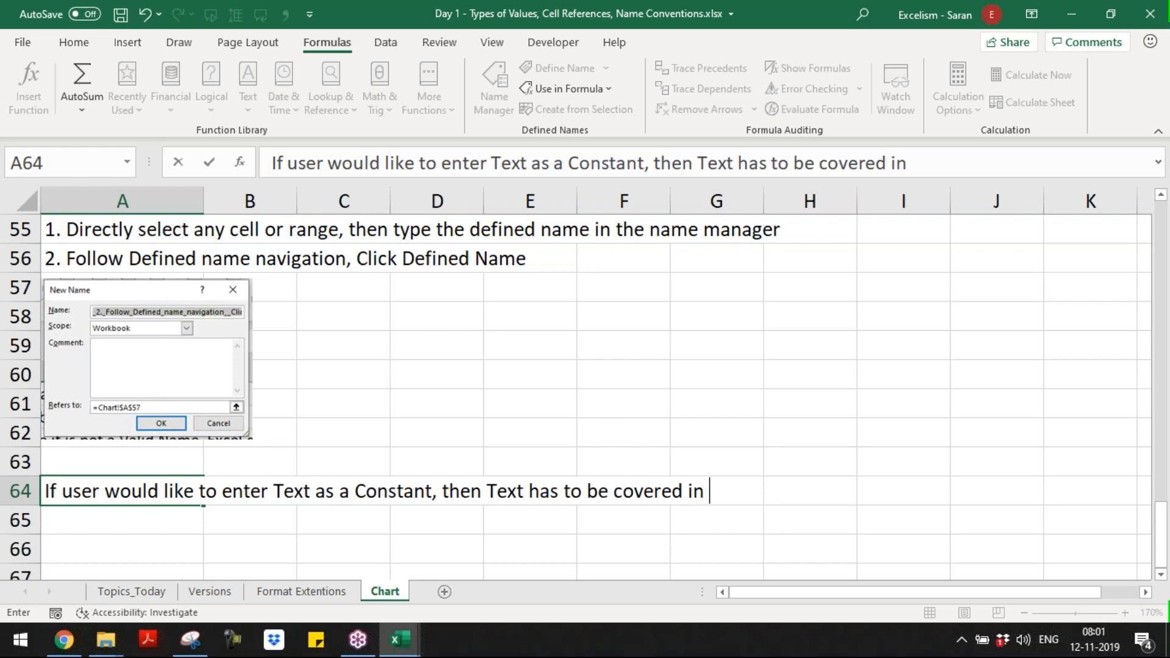
{"action": "type", "text": "Double"}
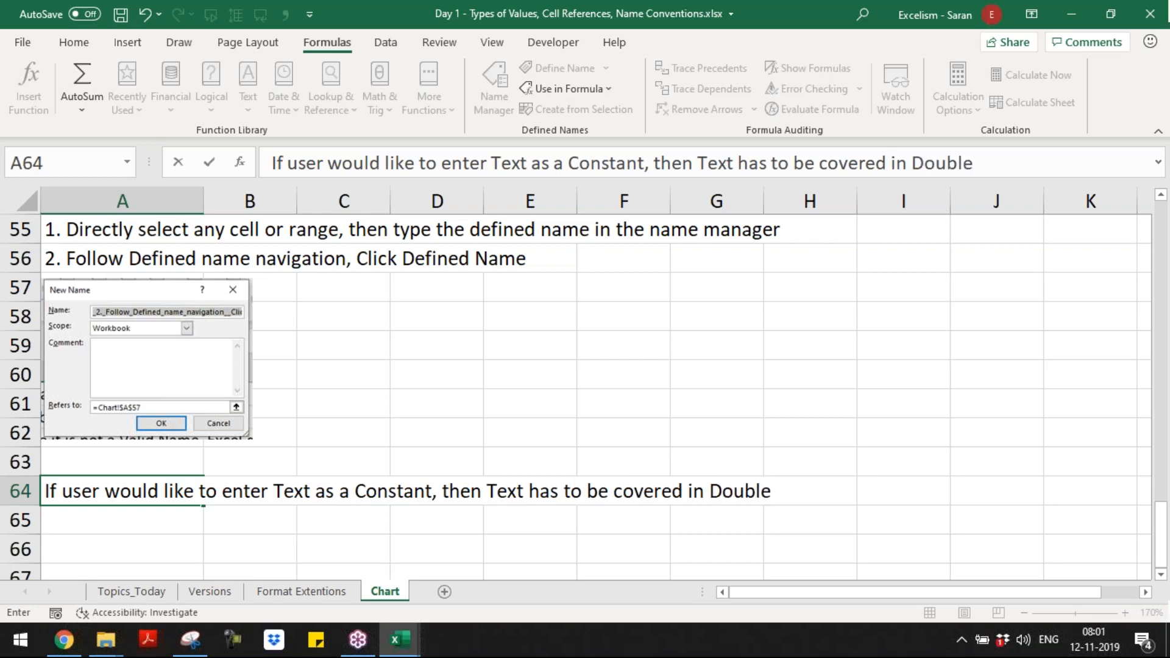
{"action": "type", "text": " Qut"}
{"action": "key", "text": "BackSpace"}
{"action": "type", "text": "otes "}
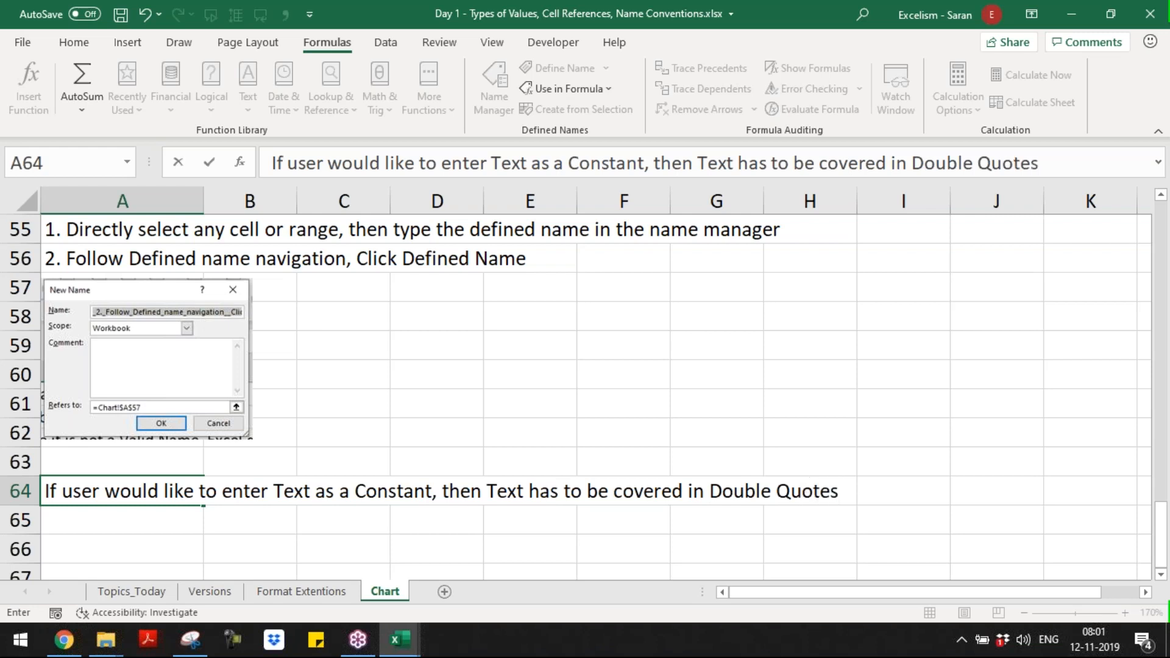
{"action": "type", "text": "(\" \")"}
{"action": "key", "text": "Return"}
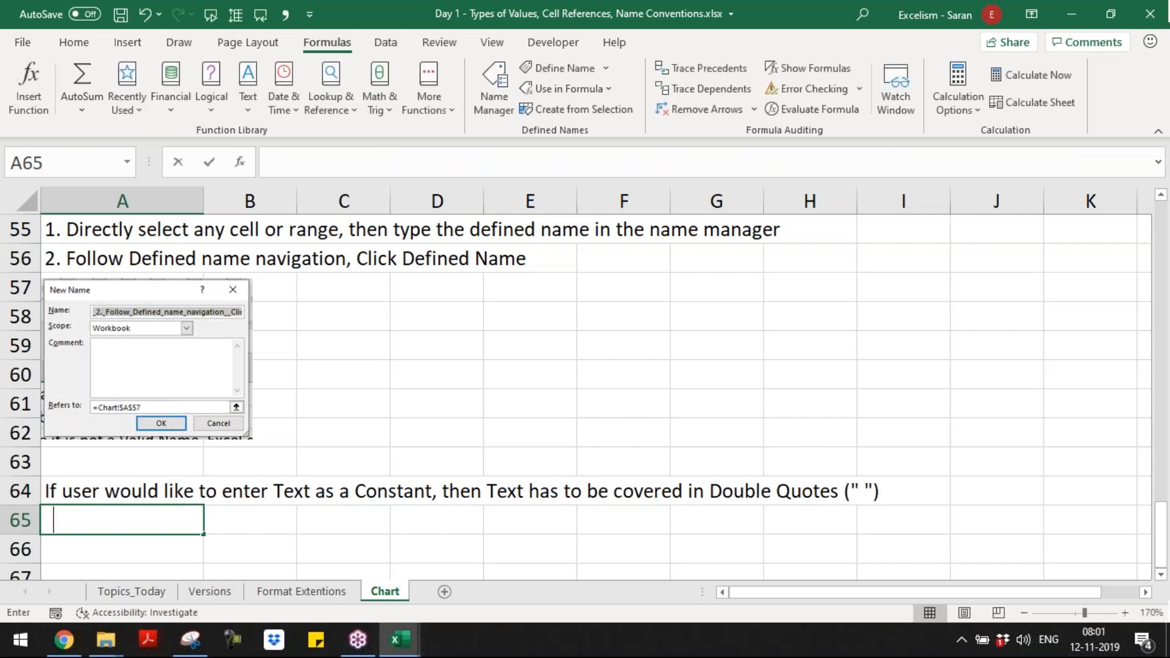
Step: Enter in A65 an example note that the sample name in double quotes means that name's "Text as per Excel Formula"
{"action": "type", "text": "\"Saran"}
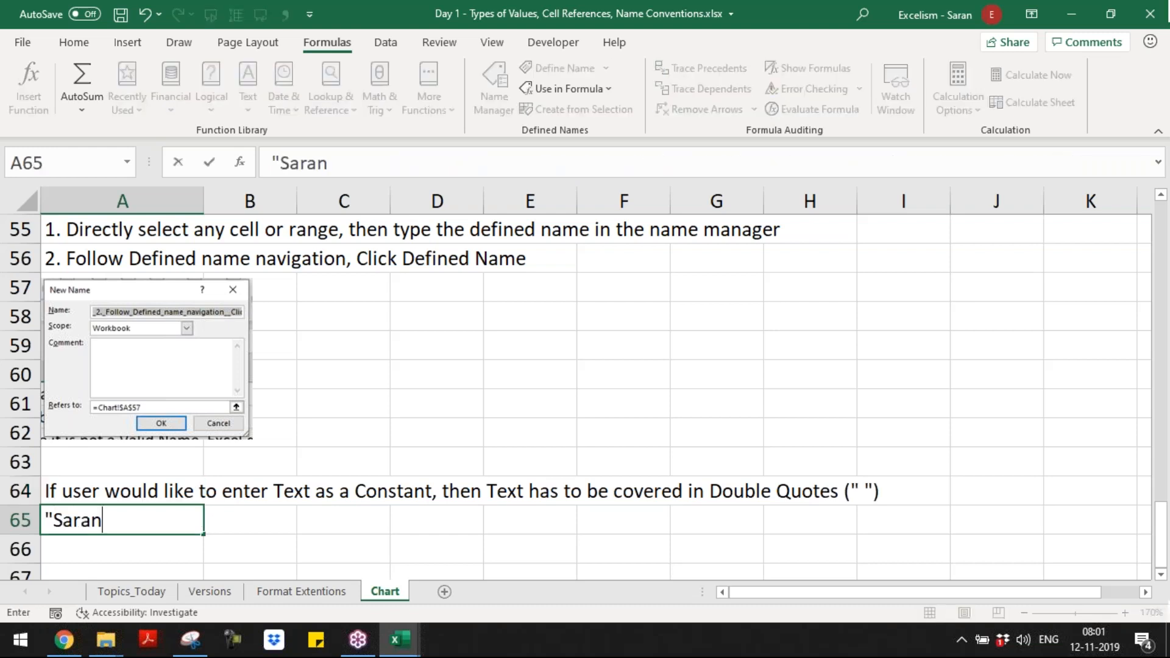
{"action": "type", "text": "\" means Saan"}
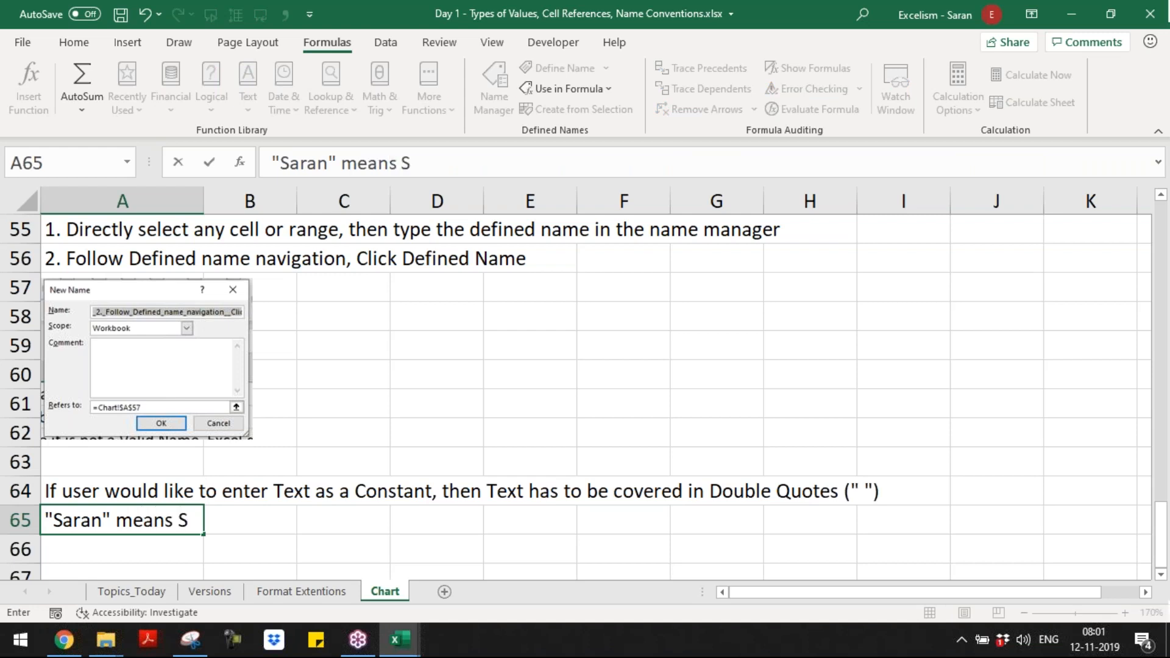
{"action": "key", "text": "BackSpace"}
{"action": "key", "text": "BackSpace"}
{"action": "type", "text": "ran T"}
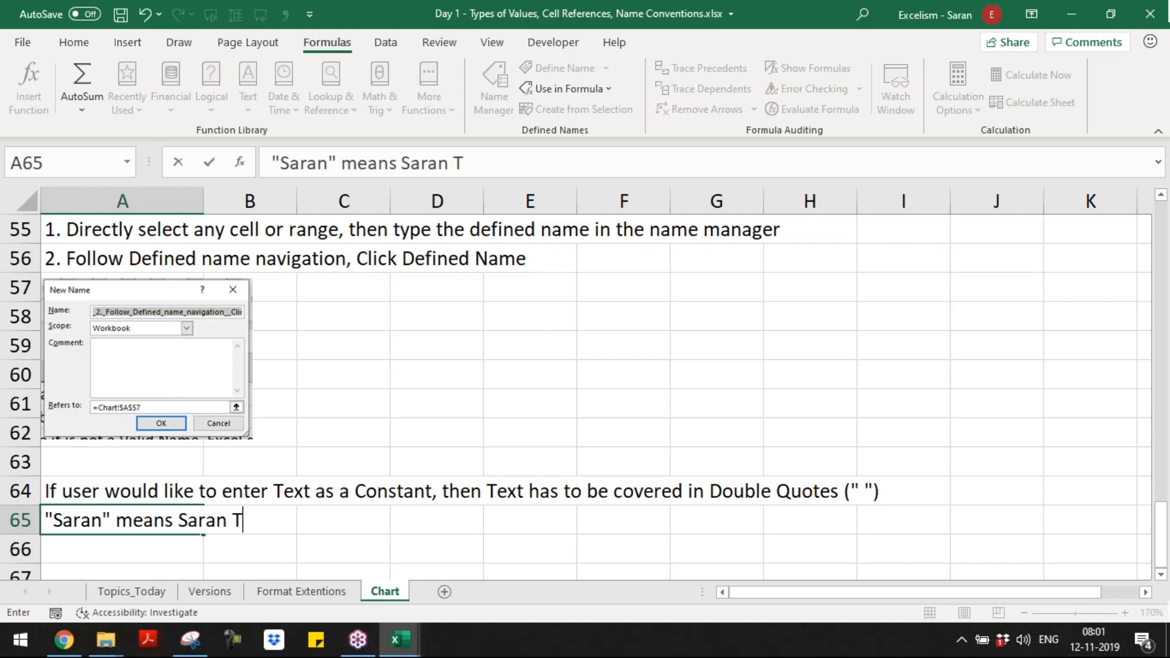
{"action": "type", "text": "ext as "}
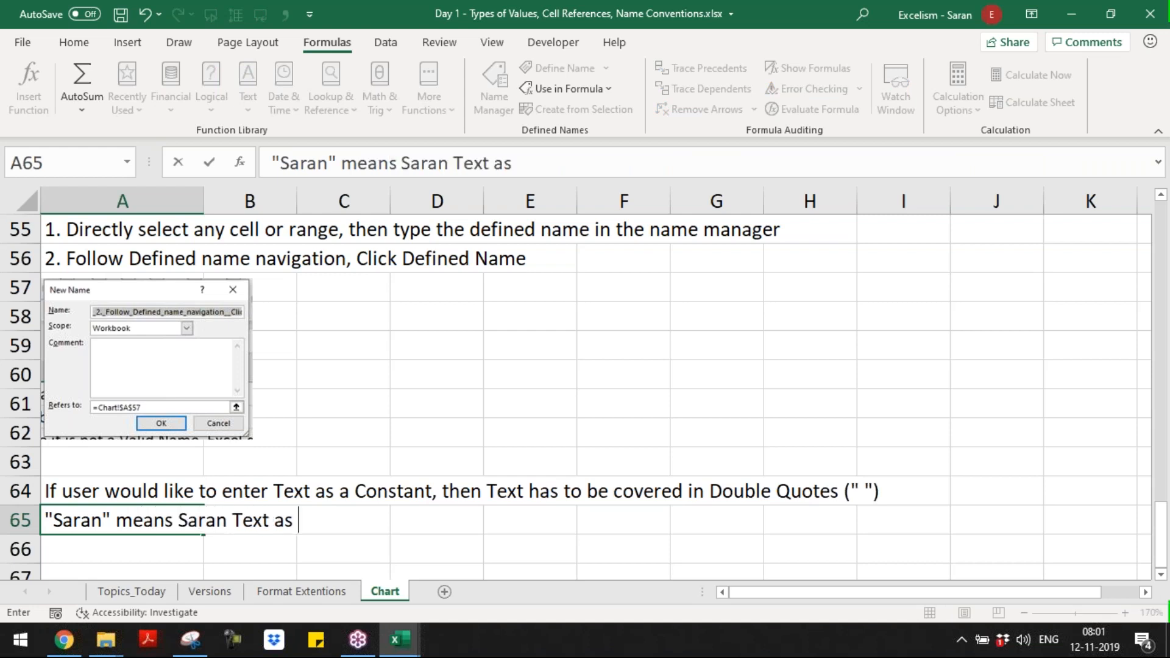
{"action": "type", "text": "per R"}
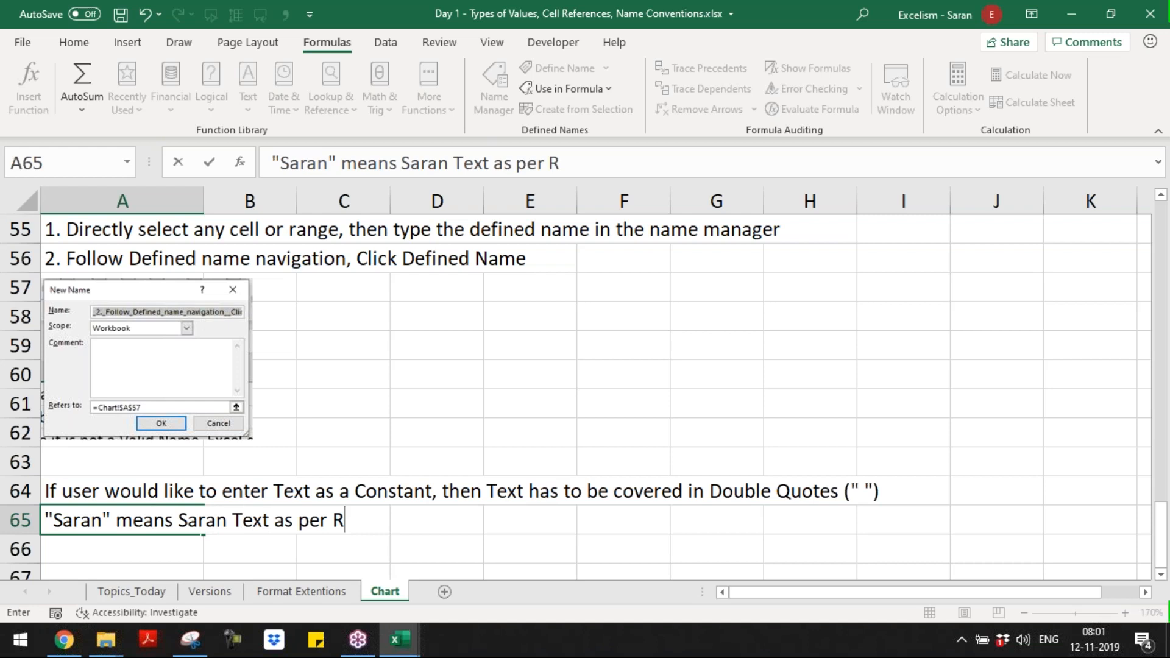
{"action": "key", "text": "BackSpace"}
{"action": "type", "text": "Excel Formula"}
{"action": "key", "text": "Return"}
Step: Enter the formula ="Excelism" in A66 as an example of a quoted text constant
{"action": "type", "text": "=\"E"}
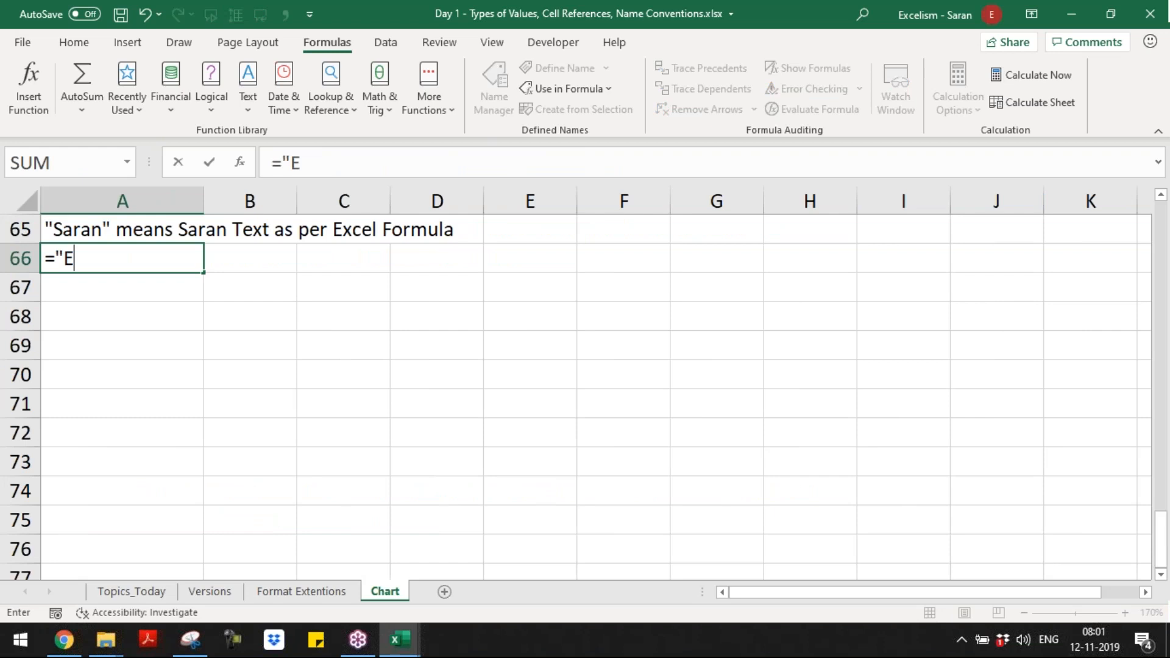
{"action": "type", "text": "xcelism\""}
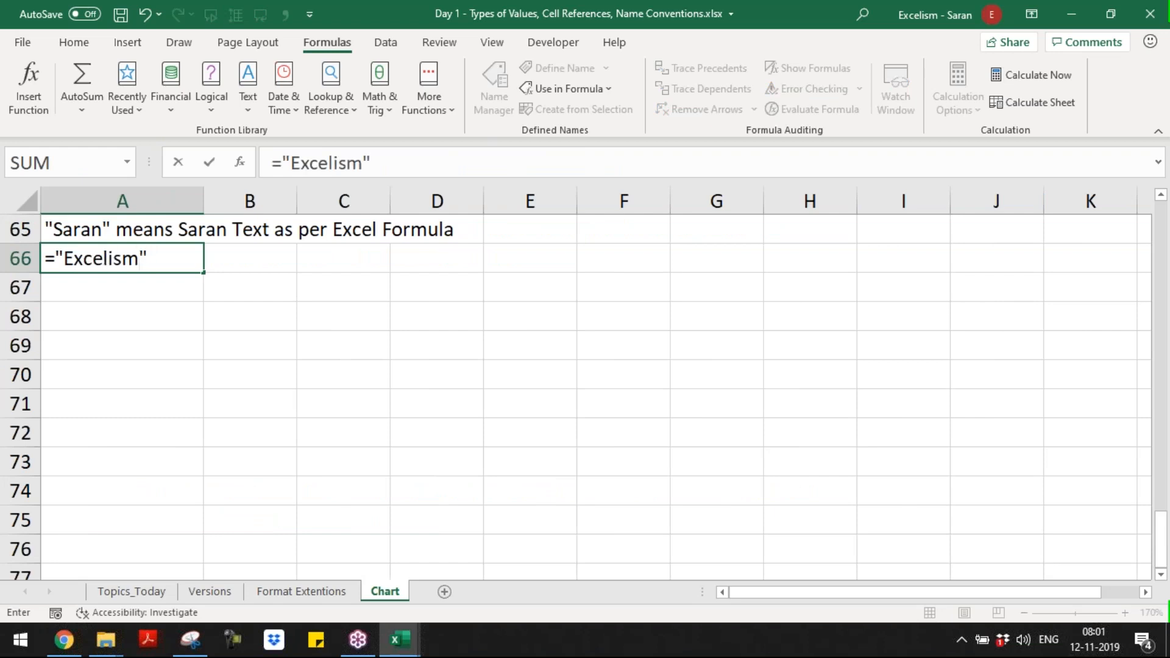
{"action": "key", "text": "Tab"}
Step: Copy a formula-display cell from higher up in column B into B66 so it shows the formula of A66
{"action": "key", "text": "Left"}
{"action": "key", "text": "Right"}
{"action": "key", "text": "Up"}
{"action": "key", "text": "ctrl+Up"}
{"action": "key", "text": "ctrl+Up"}
{"action": "key", "text": "ctrl+c"}
{"action": "key", "text": "ctrl+Down"}
{"action": "key", "text": "ctrl+Down"}
{"action": "key", "text": "ctrl+Up"}
{"action": "key", "text": "Down"}
{"action": "key", "text": "Down"}
{"action": "key", "text": "Down"}
{"action": "key", "text": "Down"}
{"action": "key", "text": "Down"}
{"action": "key", "text": "Down"}
{"action": "key", "text": "Down"}
{"action": "key", "text": "Down"}
{"action": "key", "text": "Down"}
{"action": "key", "text": "Down"}
{"action": "key", "text": "Down"}
{"action": "key", "text": "Down"}
{"action": "key", "text": "Down"}
{"action": "key", "text": "Down"}
{"action": "key", "text": "Down"}
{"action": "key", "text": "Down"}
{"action": "key", "text": "Down"}
{"action": "key", "text": "Down"}
{"action": "key", "text": "Down"}
{"action": "key", "text": "Down"}
{"action": "key", "text": "Down"}
{"action": "key", "text": "Up"}
{"action": "key", "text": "Up"}
{"action": "key", "text": "Up"}
{"action": "key", "text": "Up"}
{"action": "key", "text": "Up"}
{"action": "key", "text": "Up"}
{"action": "key", "text": "Up"}
{"action": "key", "text": "Up"}
{"action": "key", "text": "Up"}
{"action": "key", "text": "Up"}
{"action": "key", "text": "Down"}
{"action": "key", "text": "Down"}
{"action": "key", "text": "Return"}
{"action": "key", "text": "Left"}
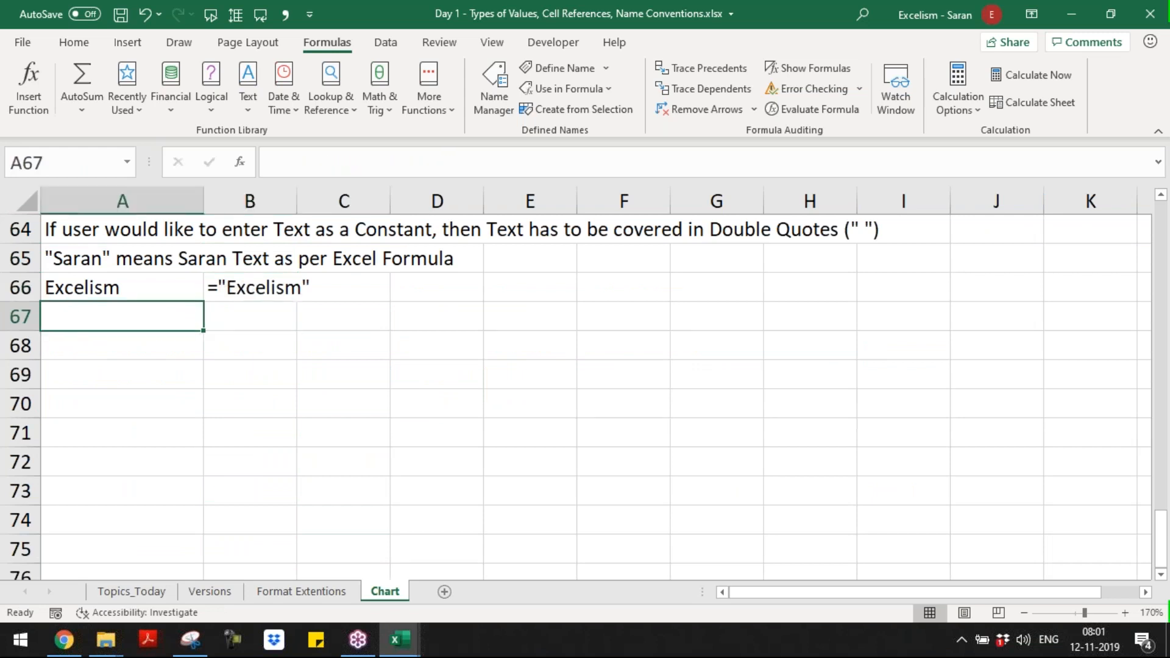
Step: Enter in A67 a second text-constant formula, an equal sign followed by a sample first name in double quotes
{"action": "type", "text": "="}
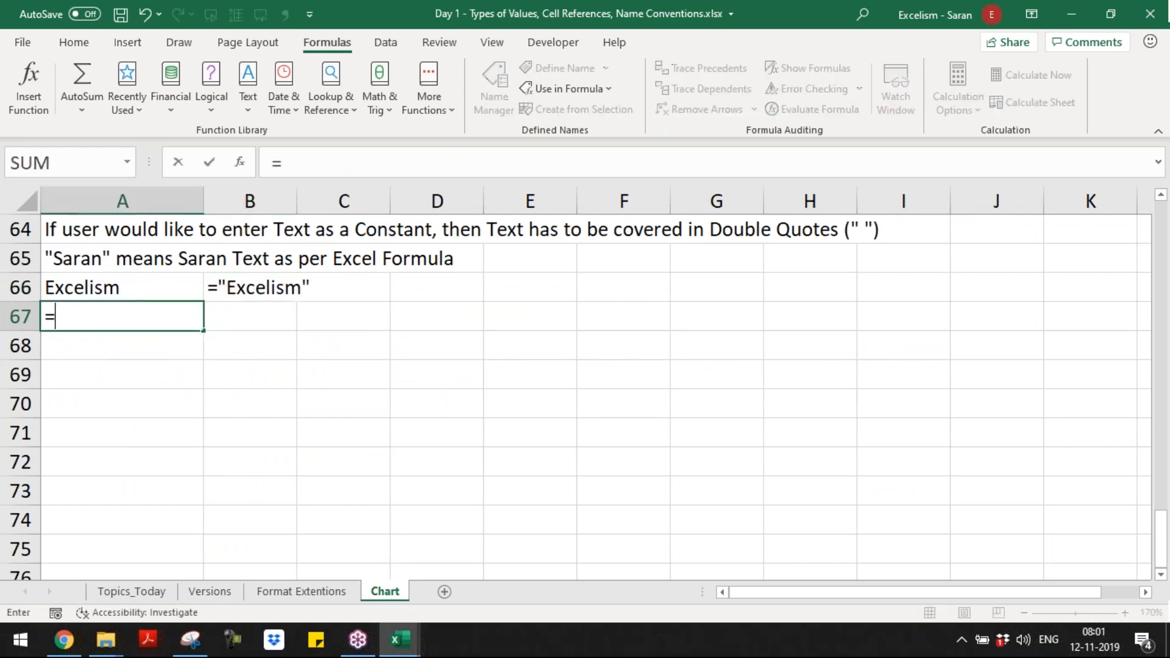
{"action": "type", "text": "\"Sudheet"}
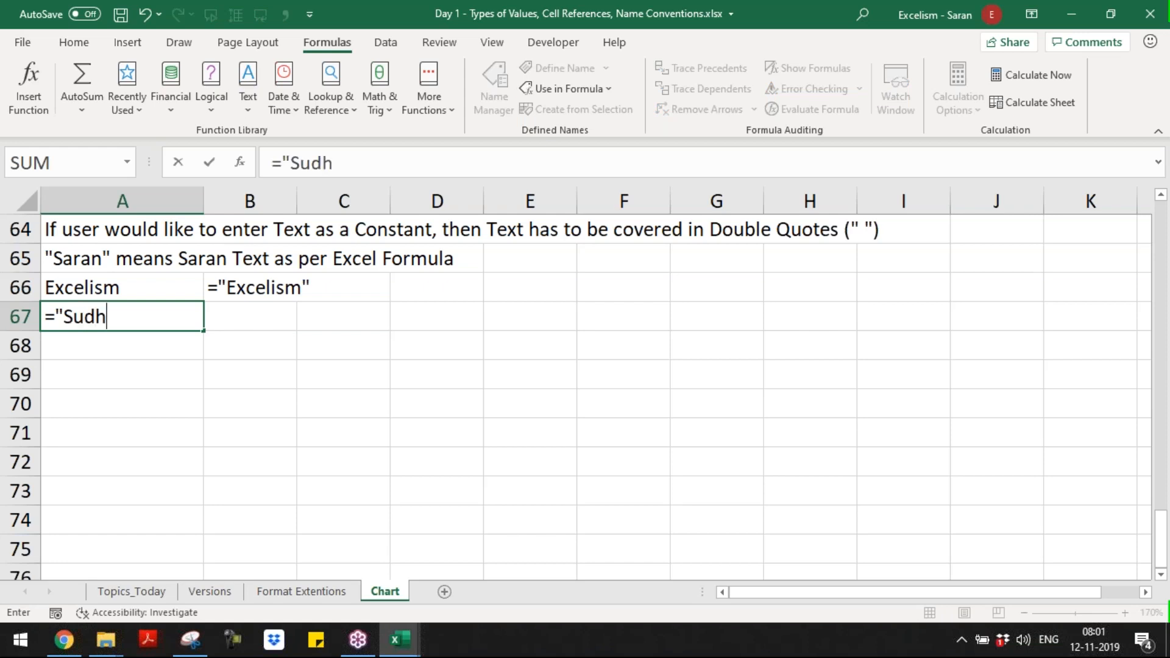
{"action": "key", "text": "BackSpace"}
{"action": "type", "text": "r\""}
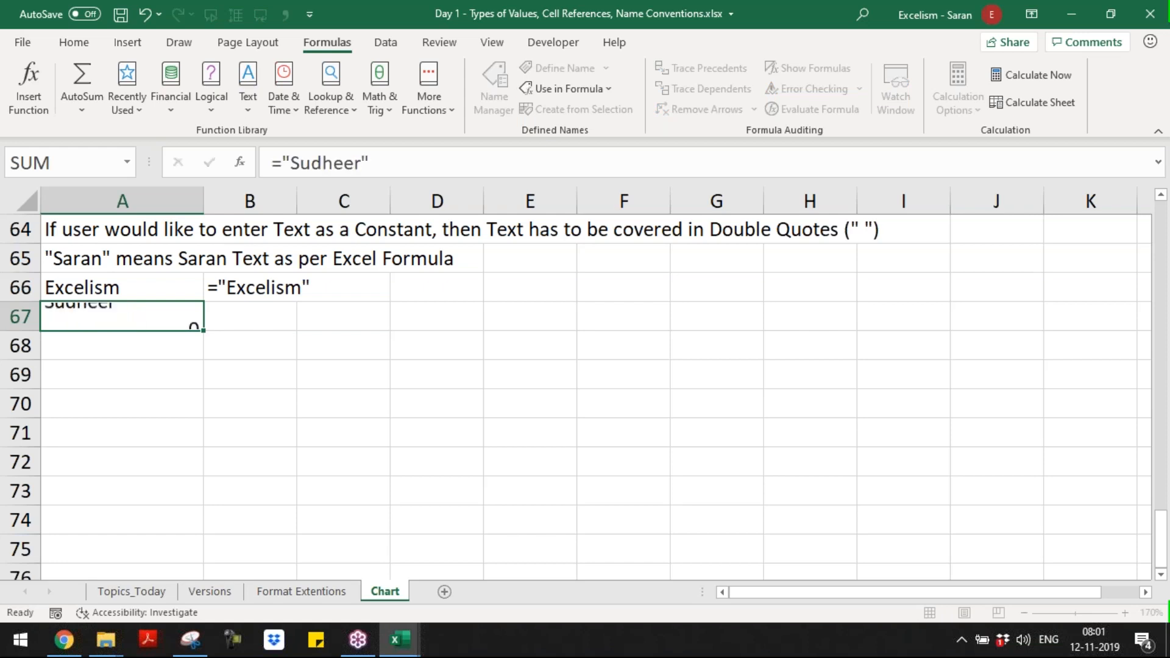
Step: Copy the formula-display cell B66 into B67 so it shows the formula of A67
{"action": "key", "text": "Tab"}
{"action": "key", "text": "Up"}
{"action": "key", "text": "ctrl+c"}
{"action": "key", "text": "Down"}
{"action": "key", "text": "Return"}
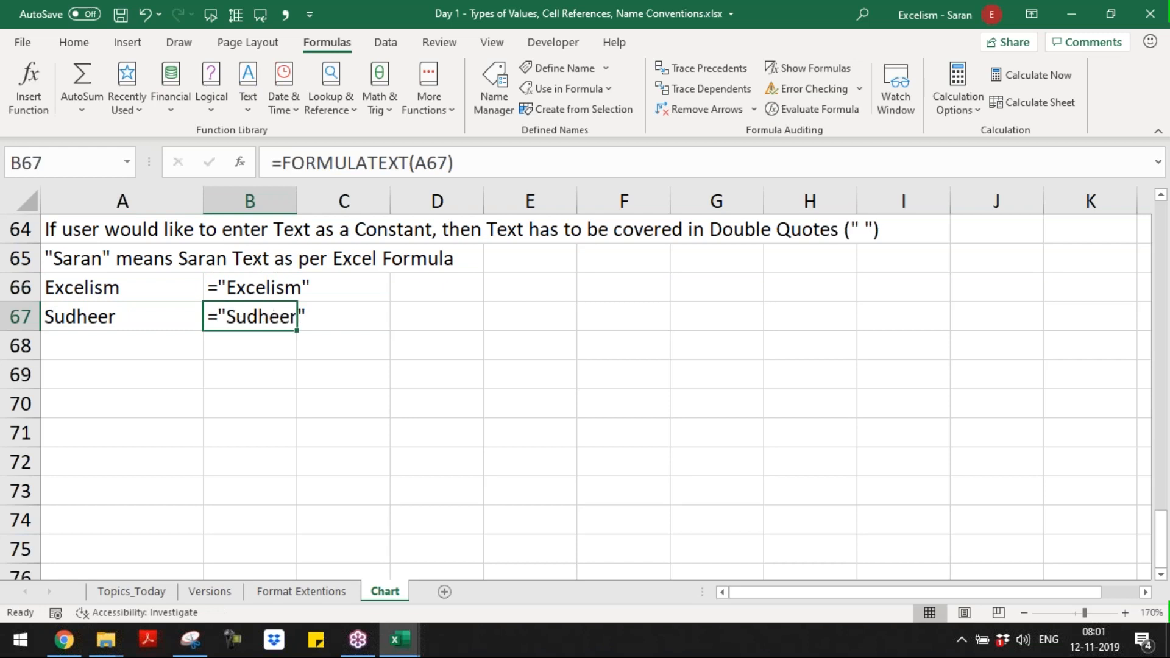
Step: Inspect the formula behind the formula-display cell B66 and keep it as it is
{"action": "key", "text": "Left"}
{"action": "key", "text": "Up"}
{"action": "key", "text": "Right"}
{"action": "key", "text": "Up"}
{"action": "key", "text": "Down"}
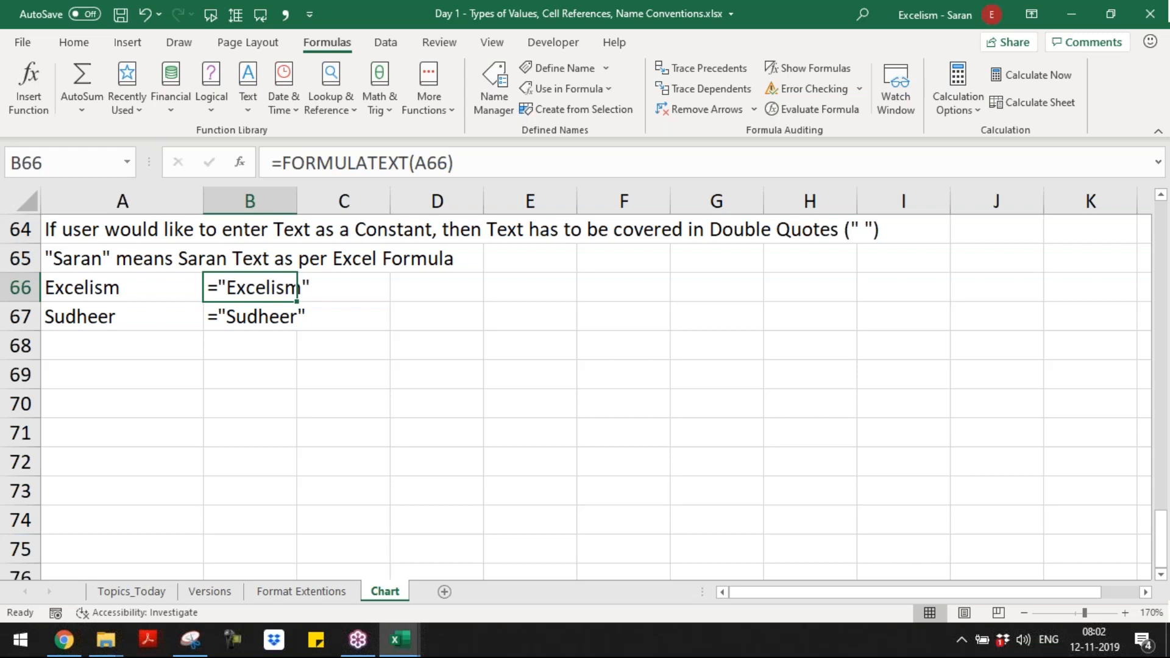
{"action": "key", "text": "F2"}
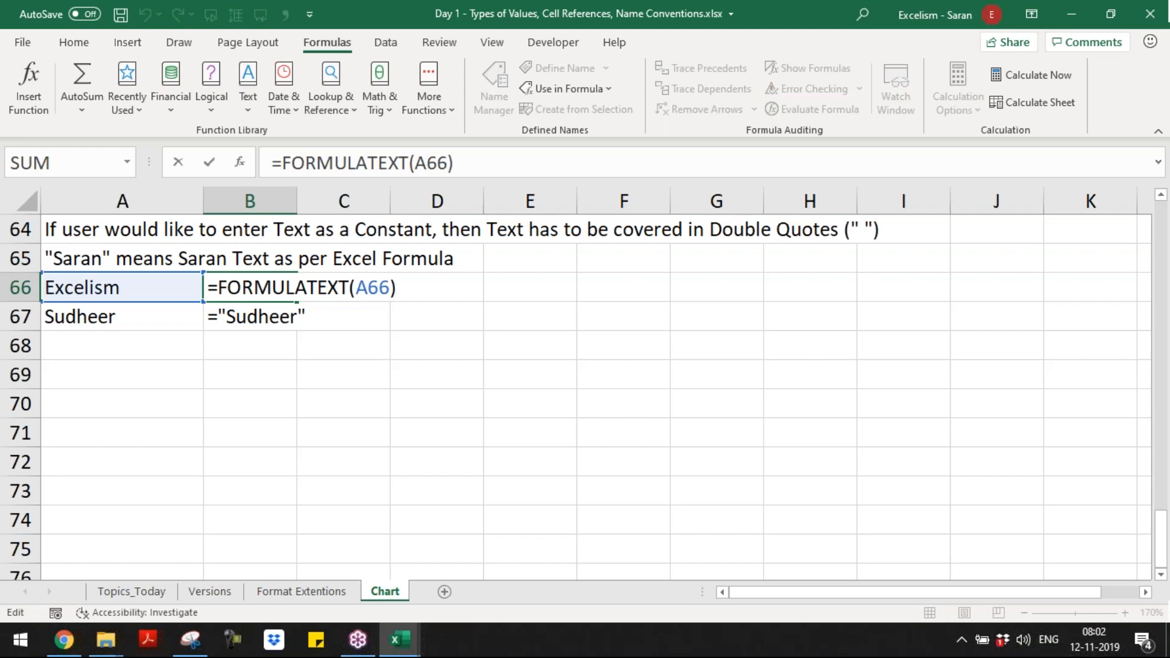
{"action": "key", "text": "ctrl+Return"}
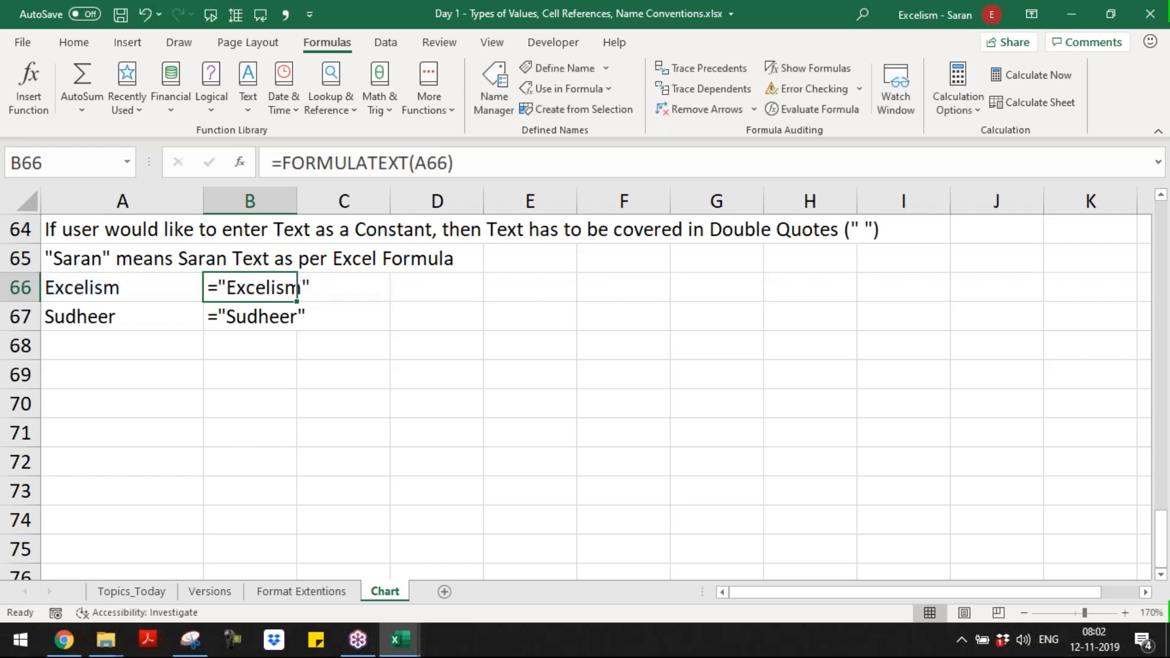
Step: Convert the formula-display cells in B31:B67 to static text by pasting them over themselves as values
{"action": "key", "text": "ctrl+Up"}
{"action": "key", "text": "ctrl+Up"}
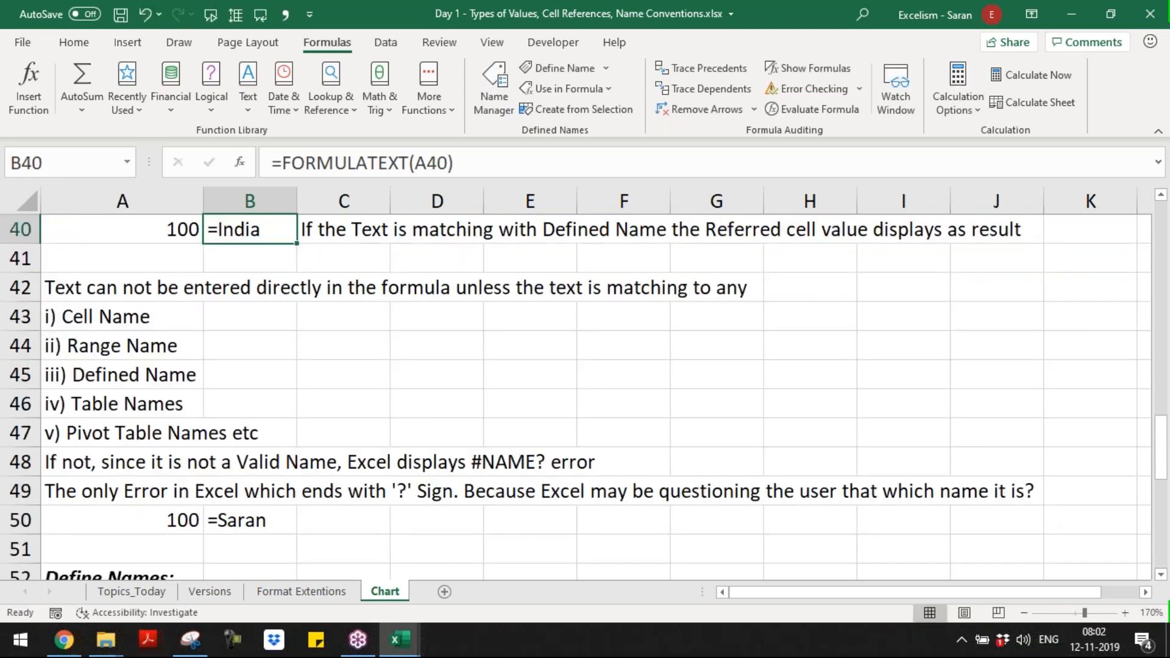
{"action": "key", "text": "ctrl+Up"}
{"action": "key", "text": "ctrl+Up"}
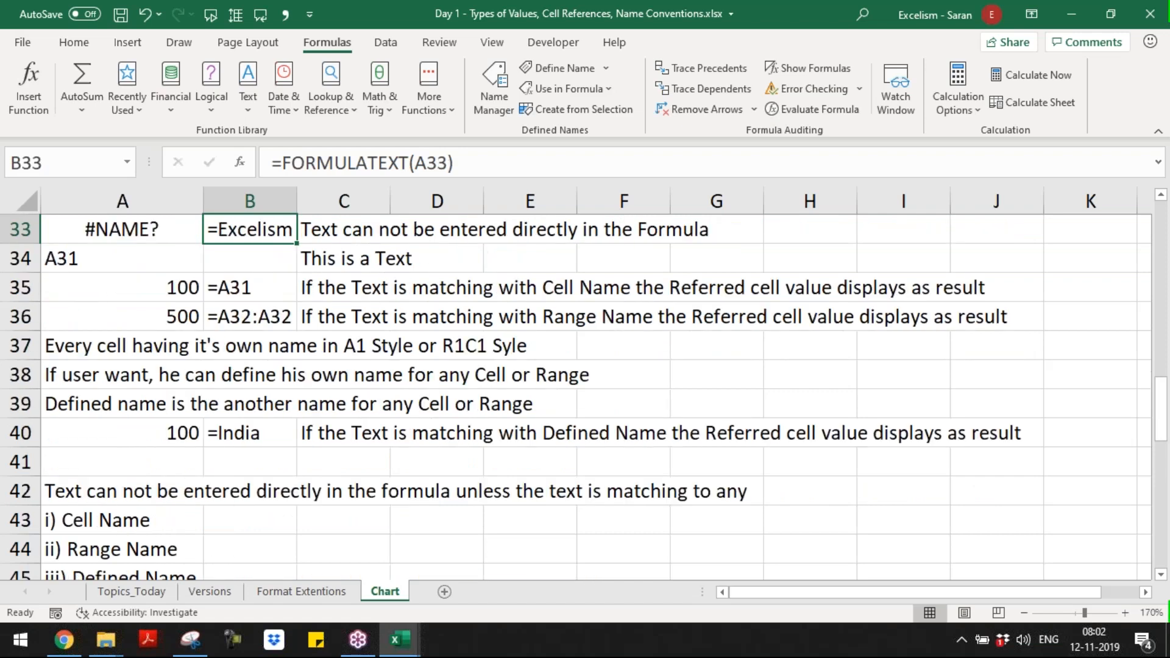
{"action": "key", "text": "ctrl+Up"}
{"action": "scroll", "coordinate": [596, 396], "scroll_direction": "up", "scroll_amount": 1}
{"action": "key", "text": "ctrl+shift+Down"}
{"action": "key", "text": "ctrl+shift+Down"}
{"action": "key", "text": "ctrl+shift+Down"}
{"action": "key", "text": "ctrl+shift+Down"}
{"action": "key", "text": "ctrl+shift+Down"}
{"action": "key", "text": "ctrl+shift+Down"}
{"action": "key", "text": "ctrl+shift+Down"}
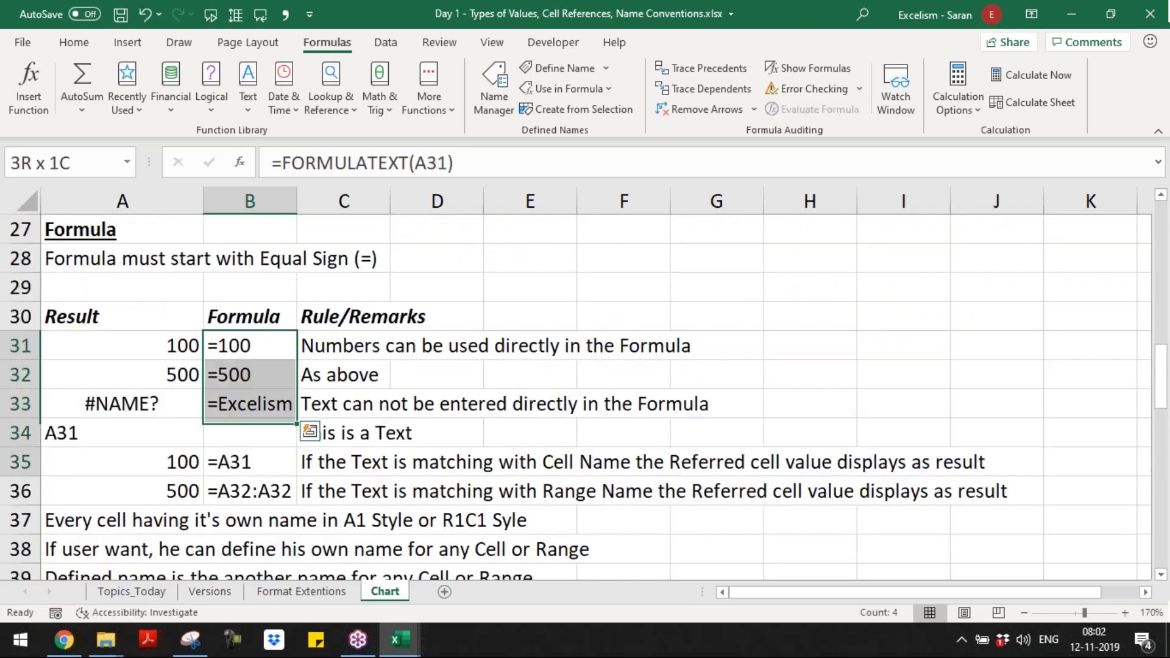
{"action": "key", "text": "ctrl+shift+Up"}
{"action": "key", "text": "ctrl+c"}
{"action": "key", "text": "shift+F10"}
{"action": "key", "text": "s"}
{"action": "key", "text": "v"}
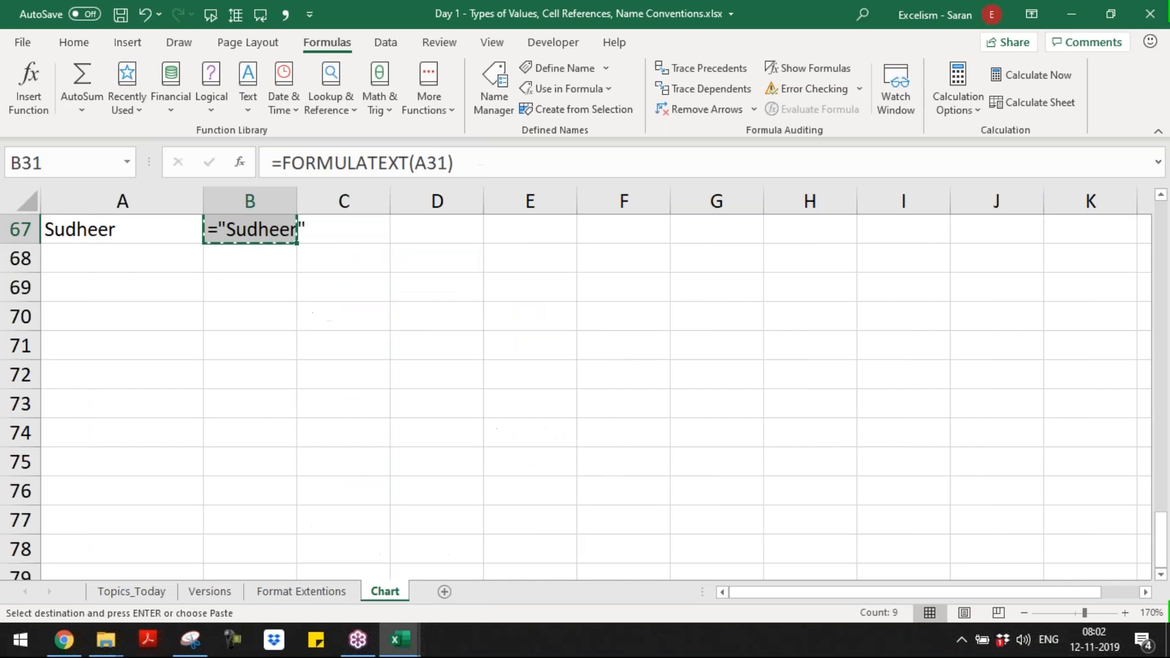
{"action": "key", "text": "ctrl+BackSpace"}
{"action": "key", "text": "Escape"}
{"action": "key", "text": "shift+BackSpace"}
Step: Enter the formula =TRUE in A69 as an example of a Boolean constant
{"action": "key", "text": "Down"}
{"action": "key", "text": "Down"}
{"action": "key", "text": "Down"}
{"action": "key", "text": "Down"}
{"action": "key", "text": "Down"}
{"action": "key", "text": "Down"}
{"action": "key", "text": "Down"}
{"action": "key", "text": "Down"}
{"action": "key", "text": "Down"}
{"action": "key", "text": "Down"}
{"action": "key", "text": "Down"}
{"action": "key", "text": "Down"}
{"action": "key", "text": "Down"}
{"action": "key", "text": "Down"}
{"action": "key", "text": "Down"}
{"action": "key", "text": "Down"}
{"action": "key", "text": "Down"}
{"action": "key", "text": "Down"}
{"action": "key", "text": "Down"}
{"action": "key", "text": "Down"}
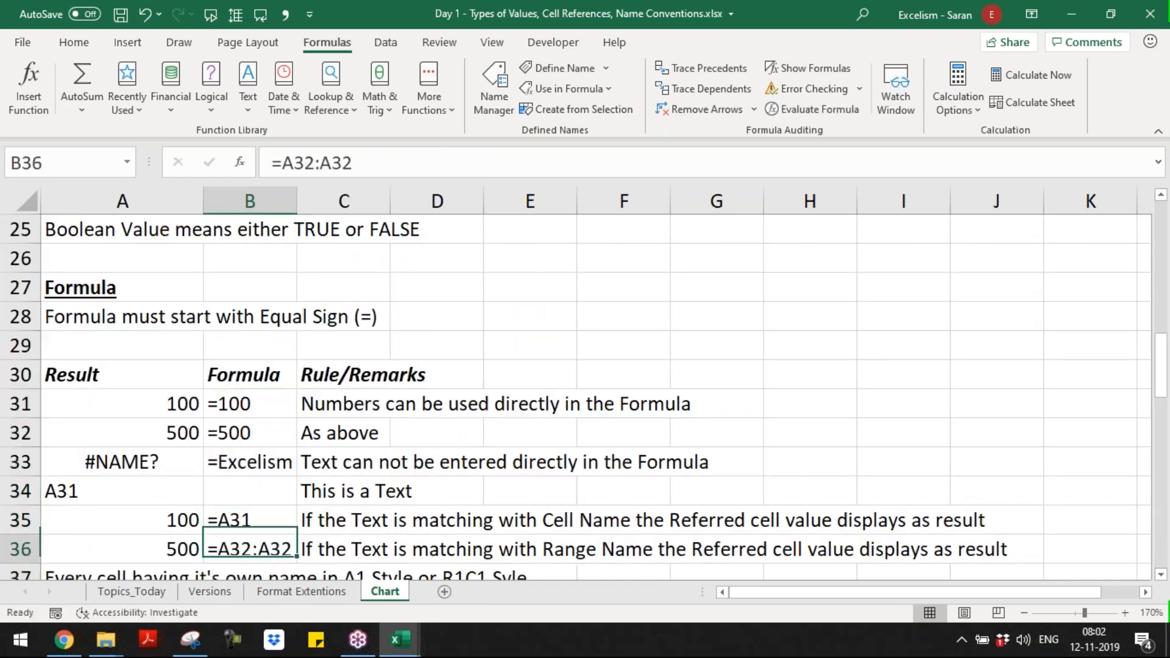
{"action": "key", "text": "Down"}
{"action": "key", "text": "Down"}
{"action": "key", "text": "Down"}
{"action": "key", "text": "Down"}
{"action": "key", "text": "Down"}
{"action": "key", "text": "Down"}
{"action": "key", "text": "Down"}
{"action": "key", "text": "Down"}
{"action": "key", "text": "Down"}
{"action": "key", "text": "Down"}
{"action": "key", "text": "Down"}
{"action": "key", "text": "Down"}
{"action": "key", "text": "Down"}
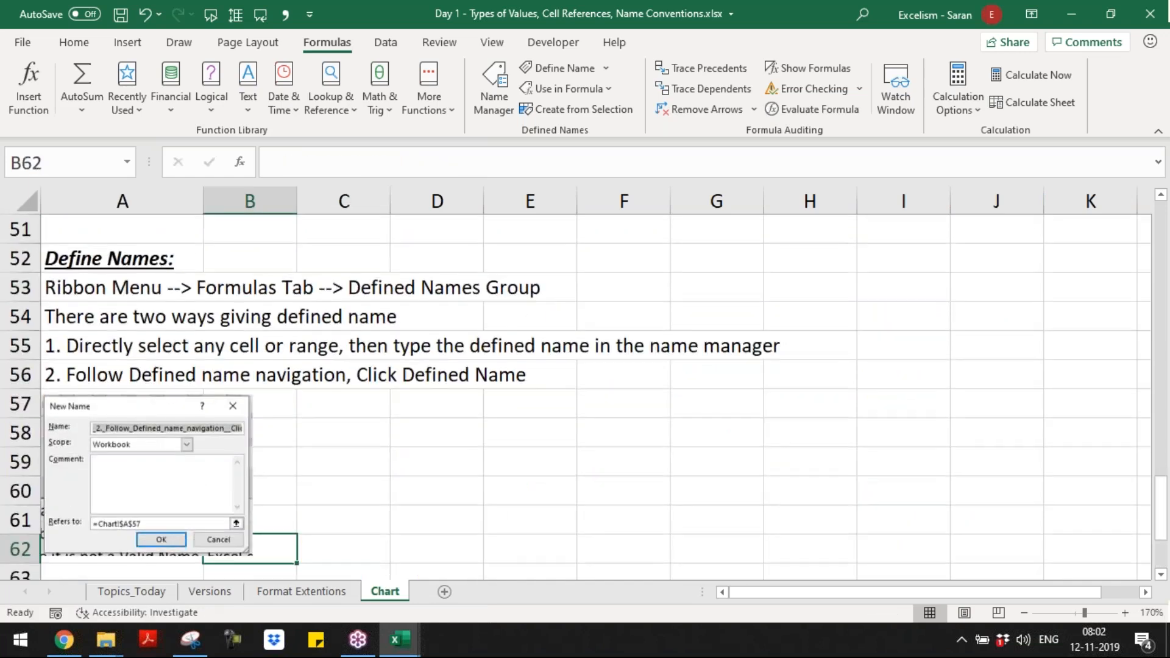
{"action": "key", "text": "Up"}
{"action": "key", "text": "Up"}
{"action": "key", "text": "Up"}
{"action": "key", "text": "Up"}
{"action": "key", "text": "Up"}
{"action": "key", "text": "Down"}
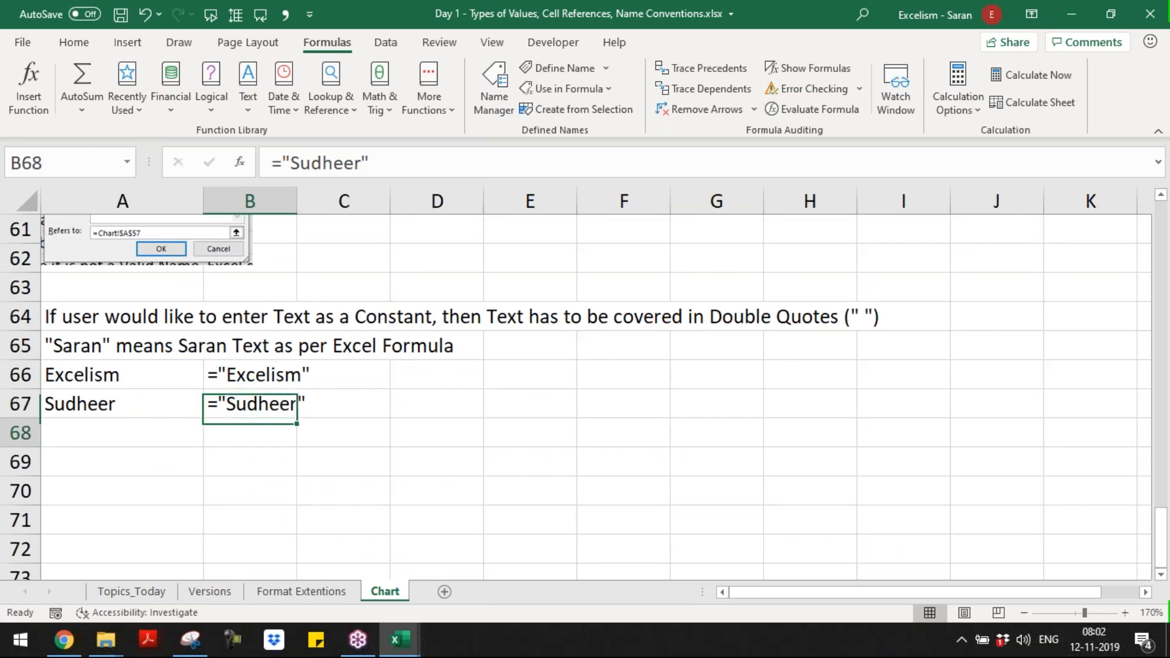
{"action": "key", "text": "Left"}
{"action": "key", "text": "Down"}
{"action": "key", "text": "Down"}
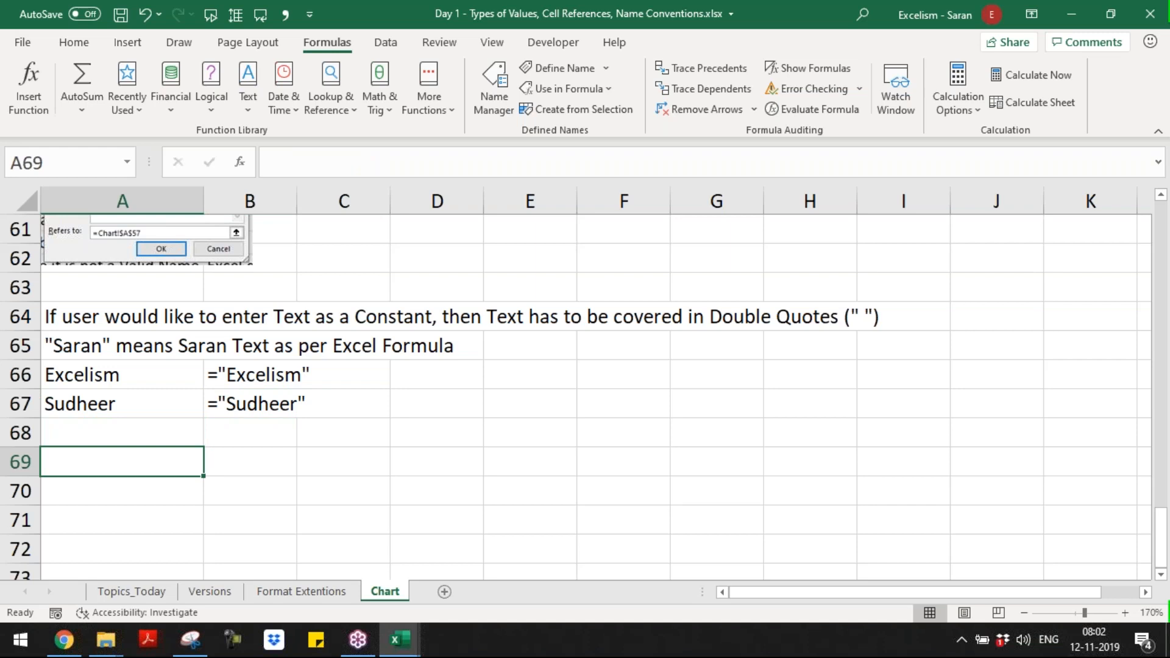
{"action": "type", "text": "=TRUE"}
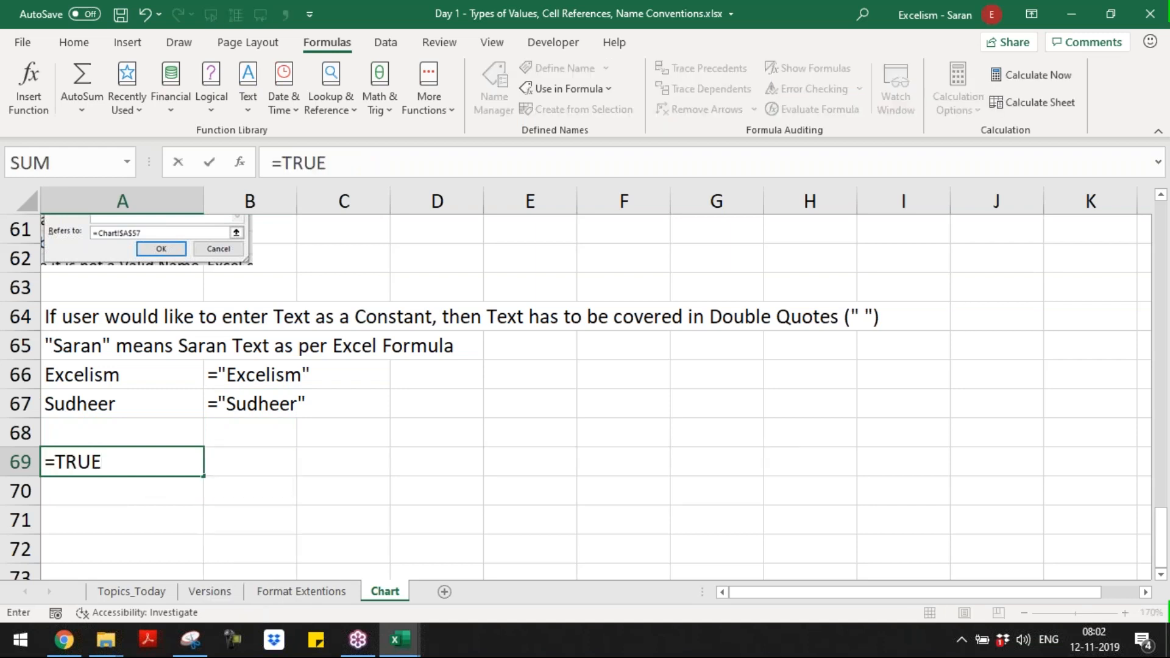
{"action": "key", "text": "ctrl+Return"}
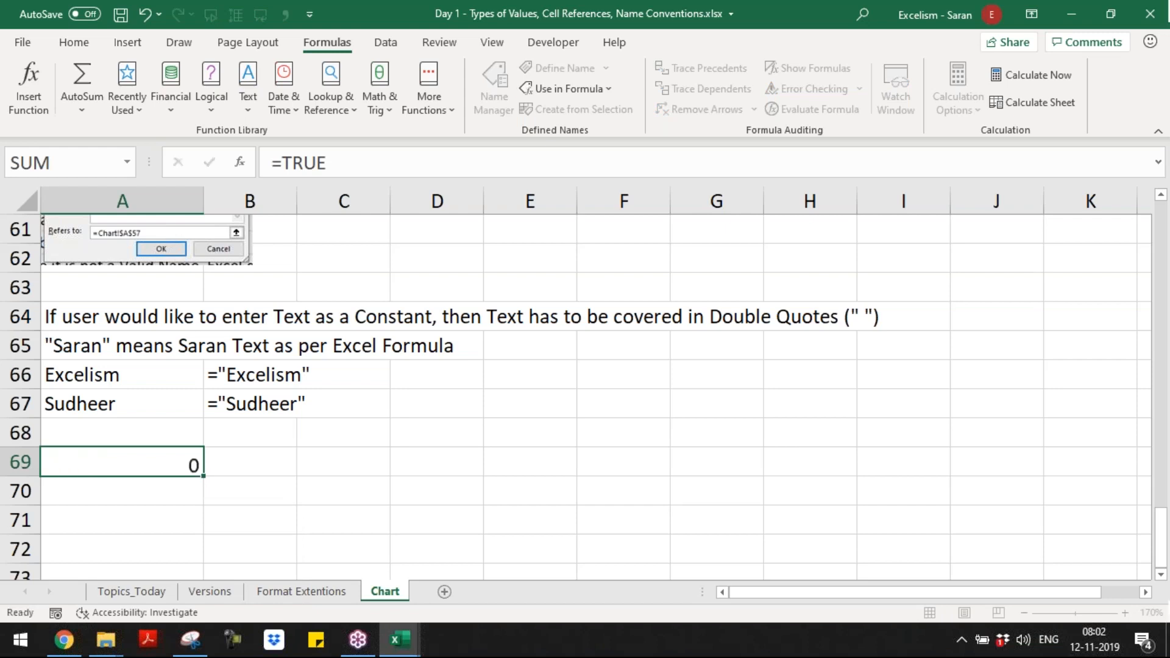
Step: Show the formula of A69 as text in B69 with the FORMULATEXT function
{"action": "key", "text": "Right"}
{"action": "type", "text": "=form"}
{"action": "key", "text": "Tab"}
{"action": "key", "text": "Left"}
{"action": "key", "text": "ctrl+Return"}
Step: Enter the remark "We can enter Boolean Values Directly in the Formula" in C69
{"action": "key", "text": "Right"}
{"action": "type", "text": "E"}
{"action": "key", "text": "BackSpace"}
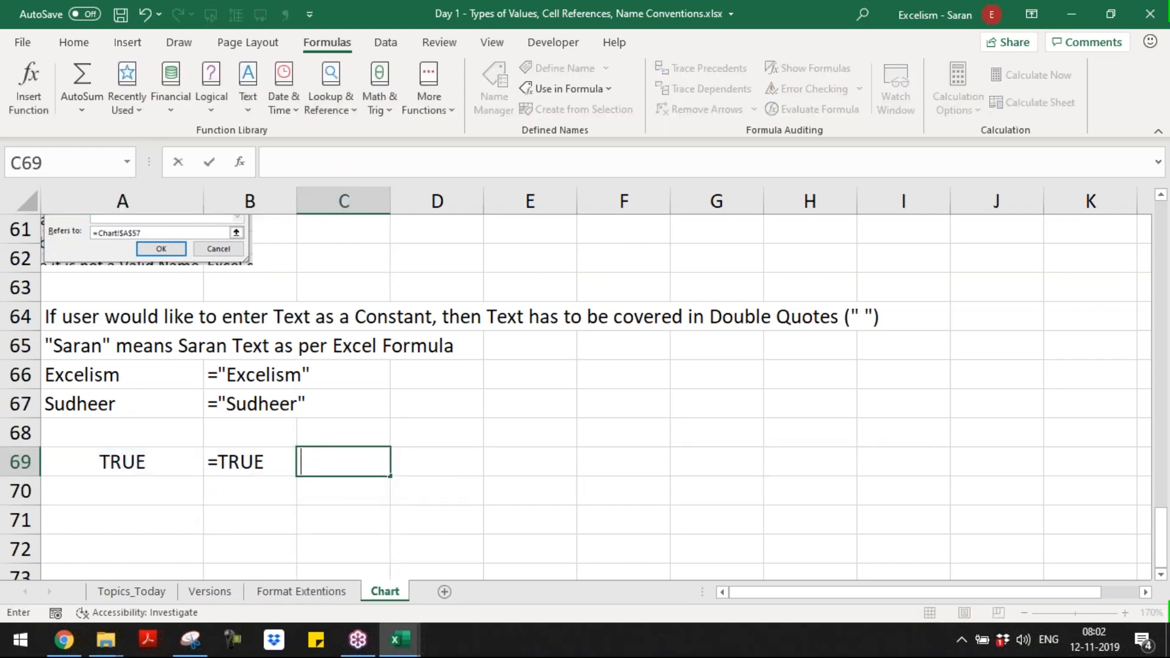
{"action": "type", "text": "Formul"}
{"action": "key", "text": "Escape"}
{"action": "type", "text": "We can "}
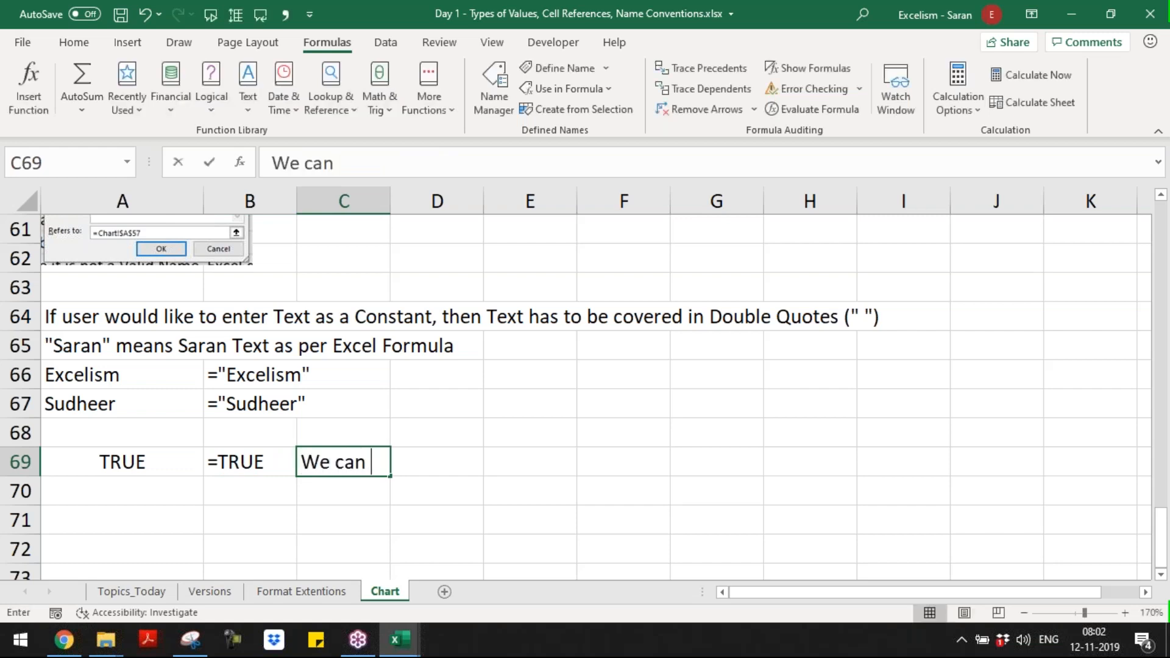
{"action": "type", "text": "enter dire"}
{"action": "key", "text": "BackSpace"}
{"action": "key", "text": "BackSpace"}
{"action": "key", "text": "BackSpace"}
{"action": "key", "text": "BackSpace"}
{"action": "type", "text": "Boolean Val"}
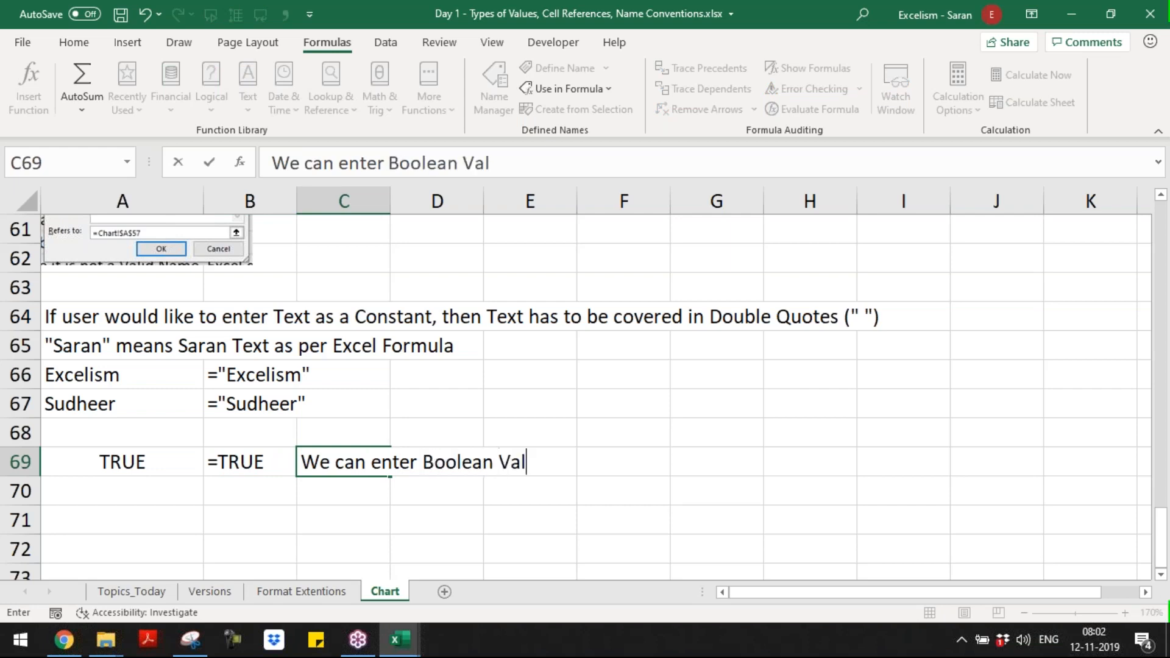
{"action": "type", "text": "ues Direcctl"}
{"action": "key", "text": "BackSpace"}
{"action": "key", "text": "BackSpace"}
{"action": "key", "text": "BackSpace"}
{"action": "type", "text": "tly in "}
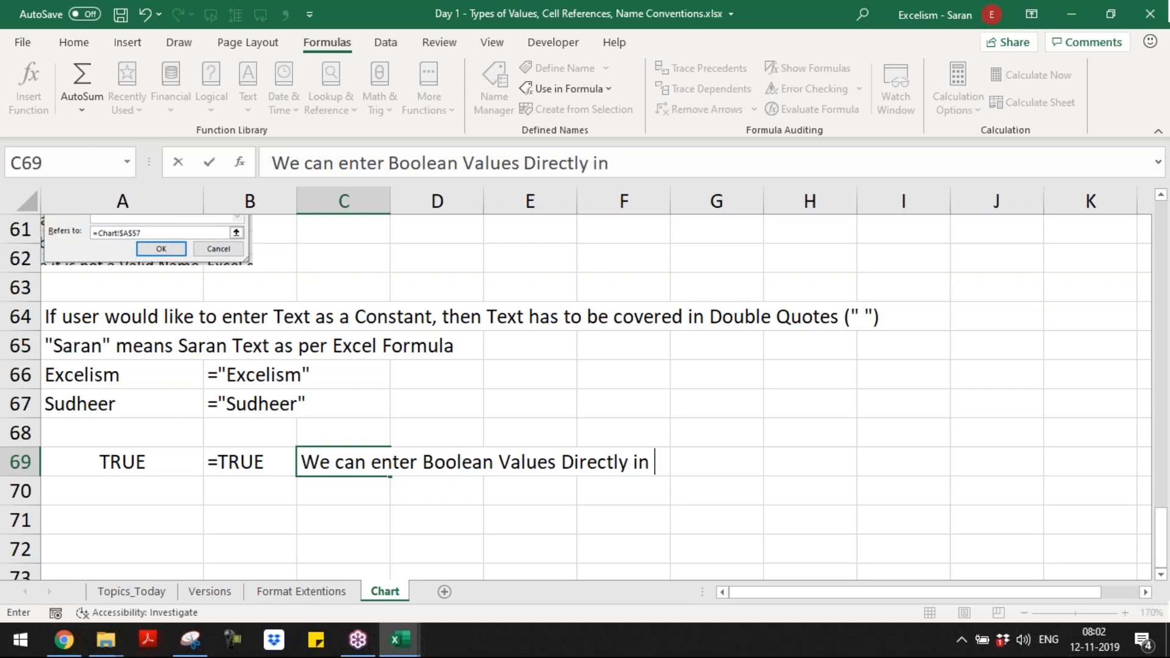
{"action": "type", "text": "the Formula"}
{"action": "key", "text": "Return"}
{"action": "left_click", "coordinate": [389, 463]}
Step: Enter the formula =FALSE in A70 as a second Boolean constant example
{"action": "key", "text": "Down"}
{"action": "key", "text": "Left"}
{"action": "key", "text": "Left"}
{"action": "key", "text": "F2"}
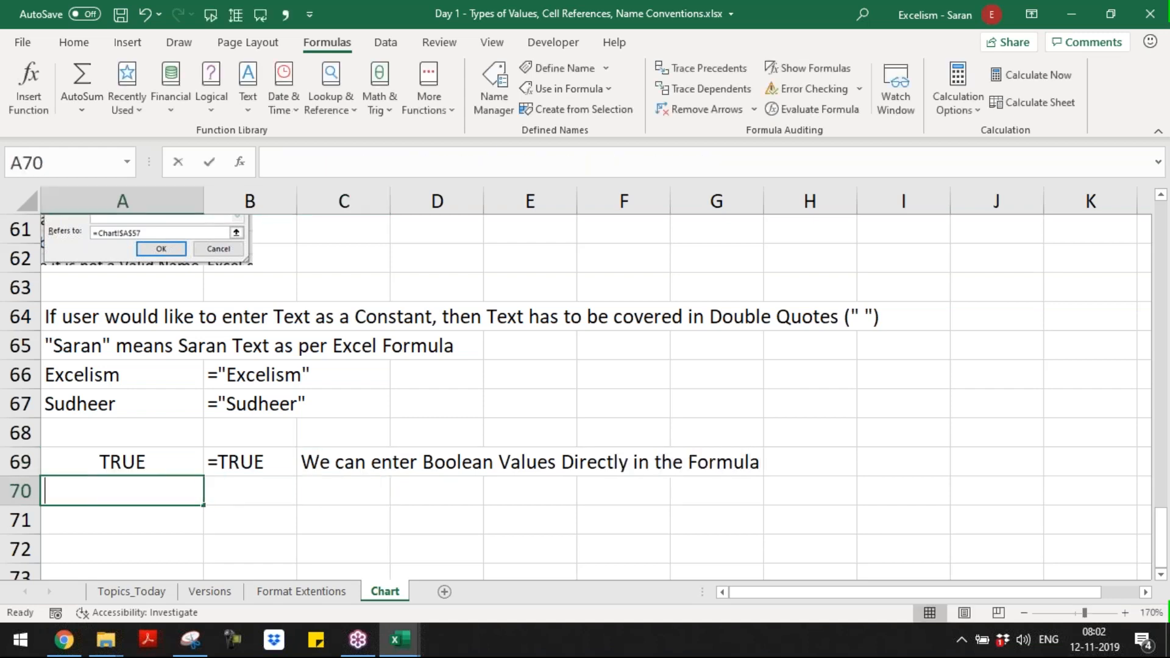
{"action": "type", "text": "-=f;"}
{"action": "key", "text": "BackSpace"}
{"action": "key", "text": "BackSpace"}
{"action": "key", "text": "BackSpace"}
{"action": "key", "text": "BackSpace"}
{"action": "type", "text": "=false"}
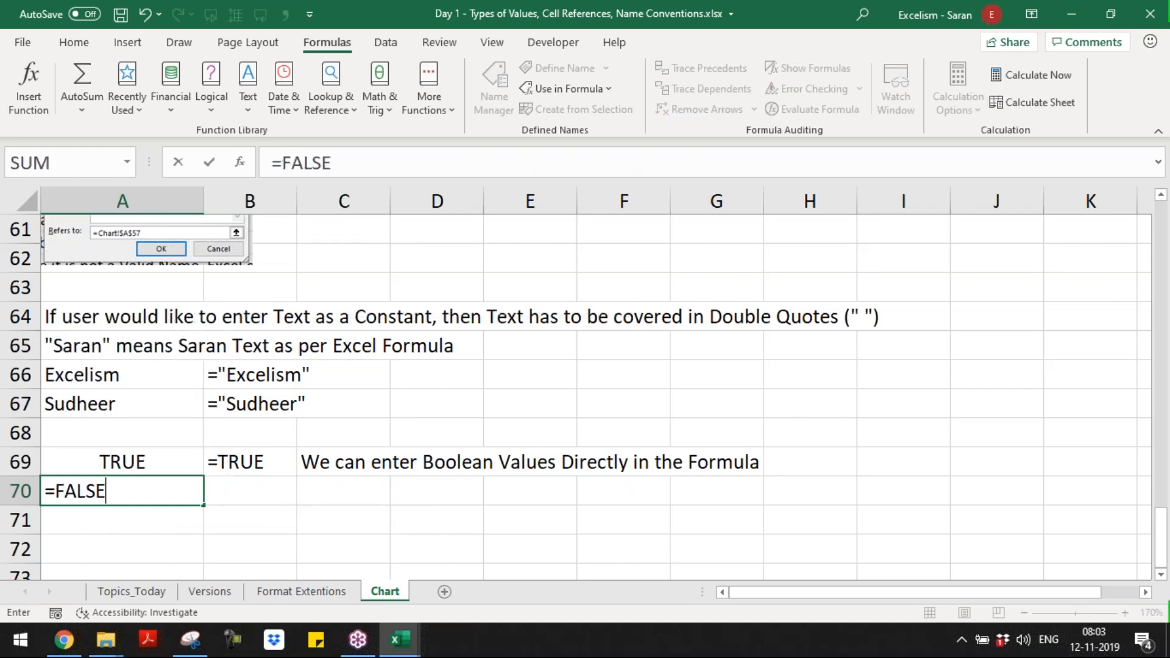
Step: Copy the formula-display cell B69 into B70 so it shows the formula of A70
{"action": "key", "text": "Up"}
{"action": "key", "text": "Up"}
{"action": "key", "text": "Right"}
{"action": "key", "text": "Down"}
{"action": "key", "text": "ctrl+c"}
{"action": "key", "text": "Down"}
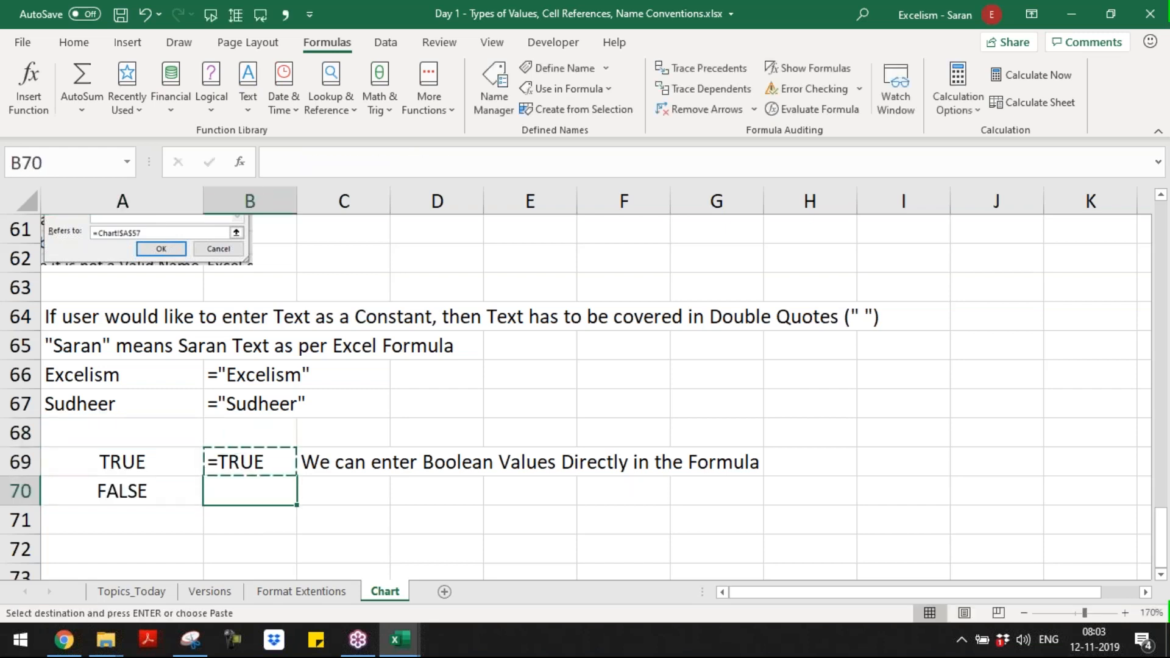
{"action": "key", "text": "Return"}
Step: Copy the Boolean values remark from C69 into C70
{"action": "key", "text": "Right"}
{"action": "key", "text": "Up"}
{"action": "key", "text": "ctrl+c"}
{"action": "key", "text": "Down"}
{"action": "key", "text": "Return"}
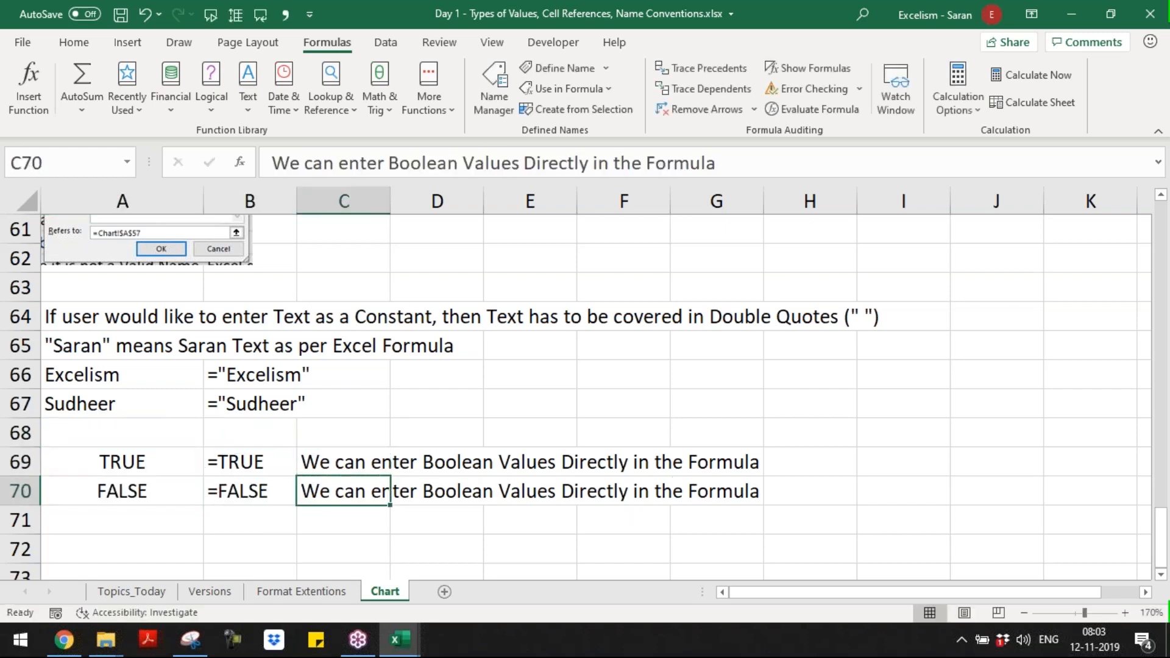
Step: Review the notes from the Boolean examples back up to the start of the Formula section
{"action": "key", "text": "Down"}
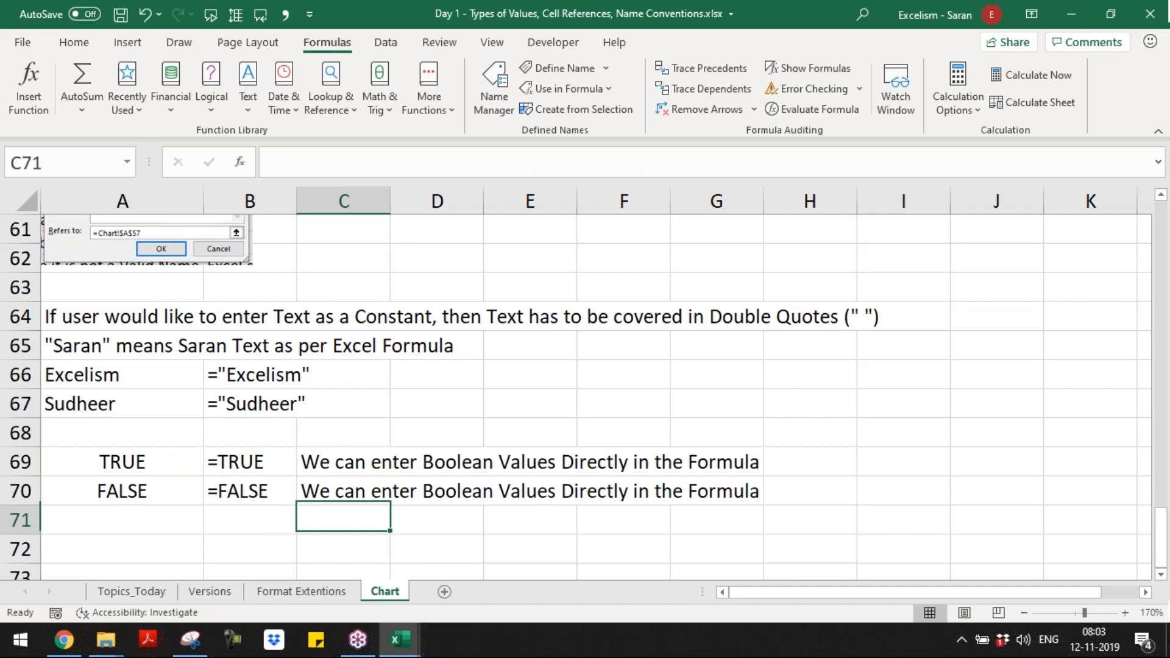
{"action": "key", "text": "Down"}
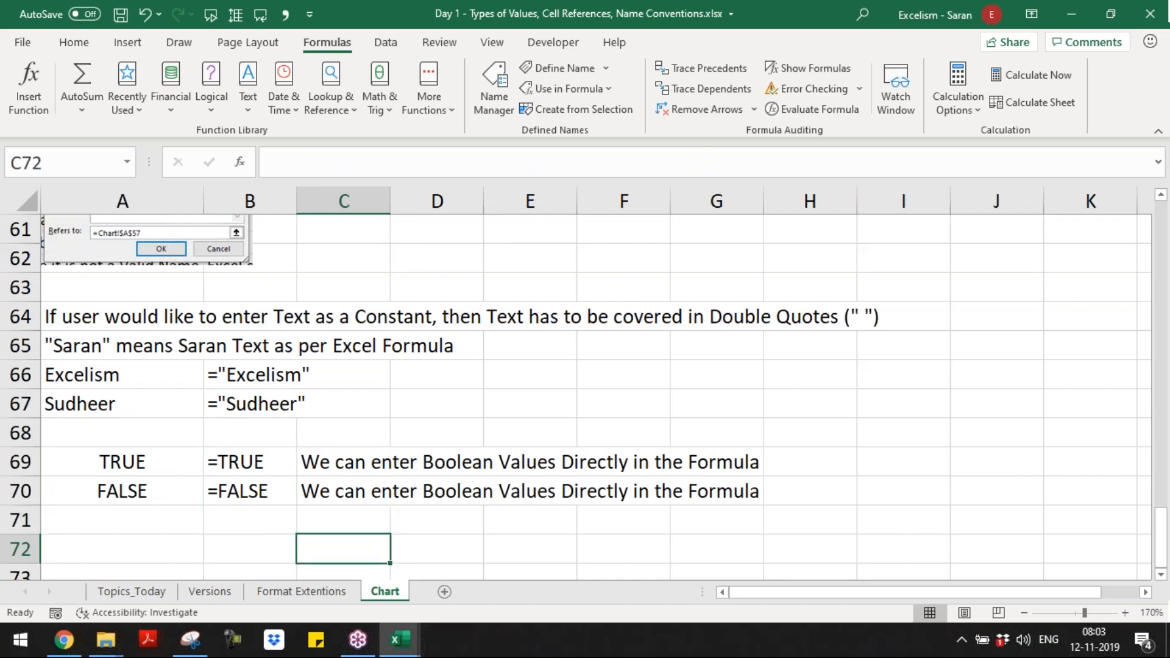
{"action": "key", "text": "Left"}
{"action": "key", "text": "Left"}
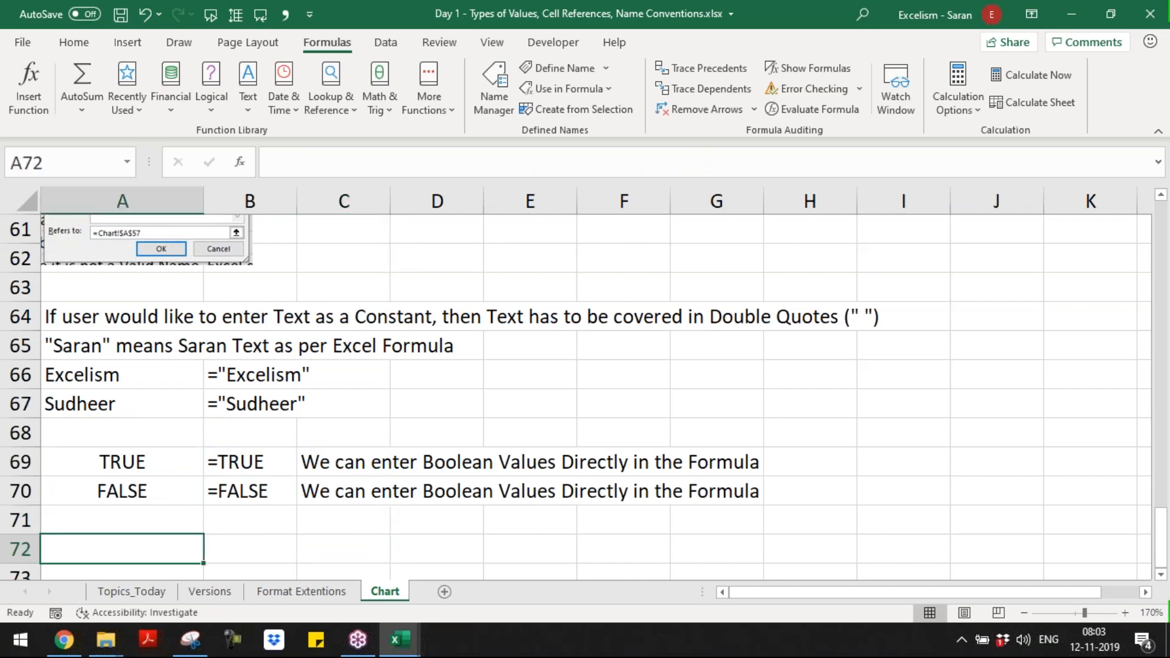
{"action": "key", "text": "Up"}
{"action": "key", "text": "Up"}
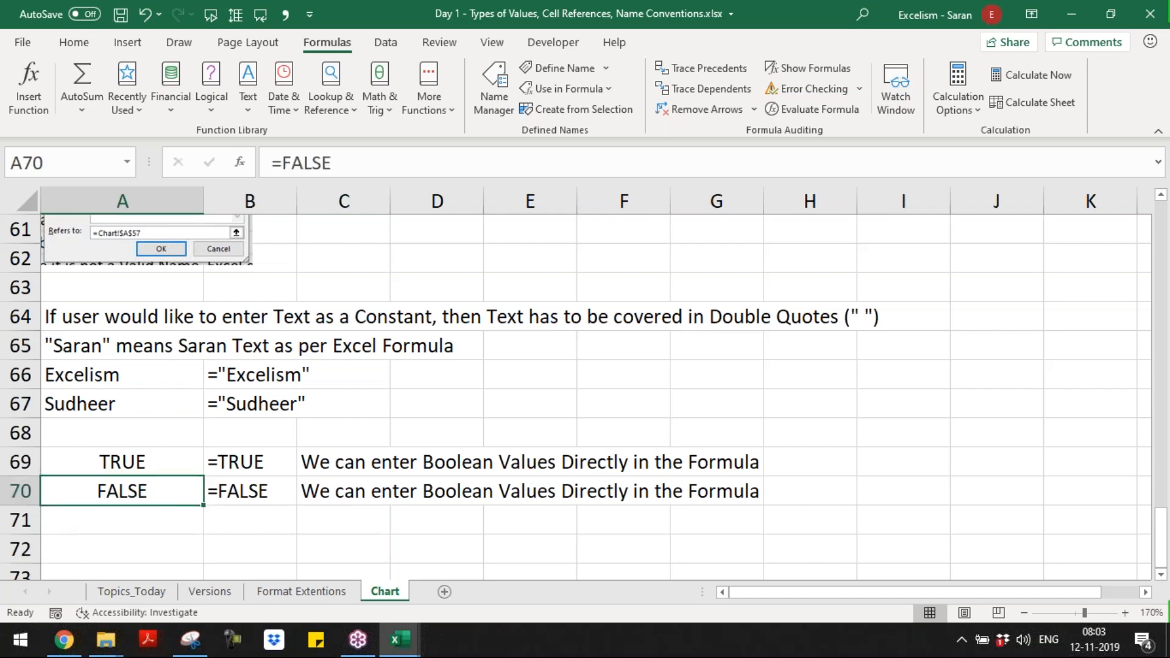
{"action": "key", "text": "Page_Up"}
{"action": "key", "text": "Page_Up"}
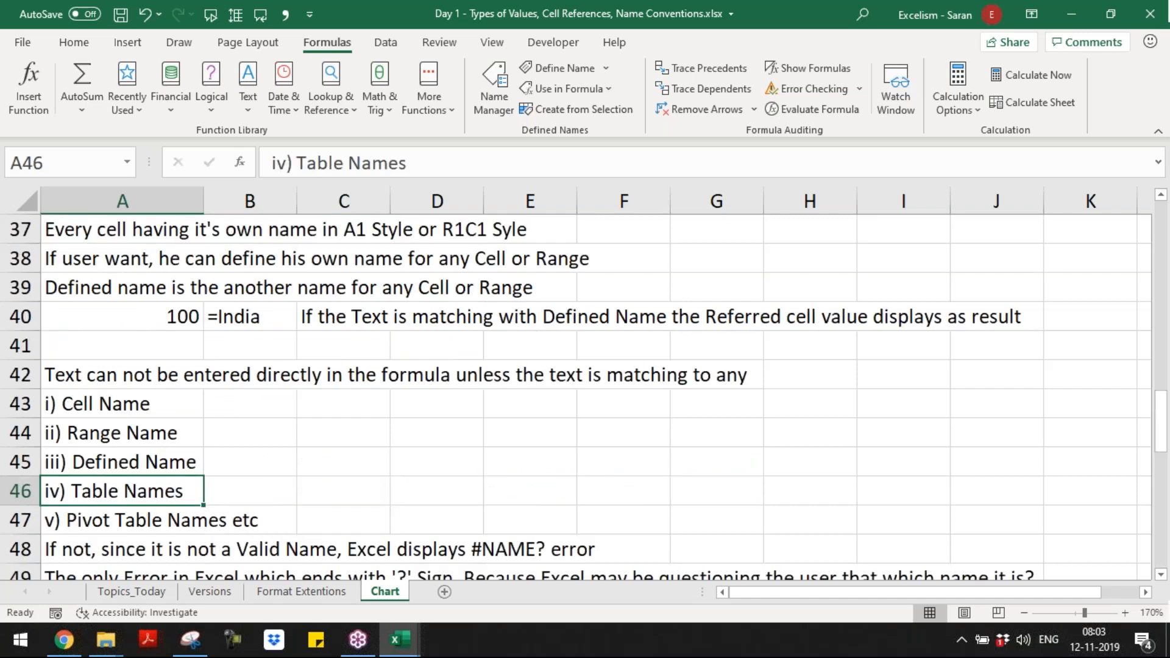
{"action": "key", "text": "Page_Down"}
{"action": "key", "text": "Page_Down"}
{"action": "key", "text": "Page_Up"}
{"action": "key", "text": "Page_Up"}
{"action": "key", "text": "Up"}
{"action": "key", "text": "Up"}
{"action": "key", "text": "Up"}
{"action": "key", "text": "Up"}
{"action": "key", "text": "Up"}
{"action": "key", "text": "Up"}
{"action": "key", "text": "Up"}
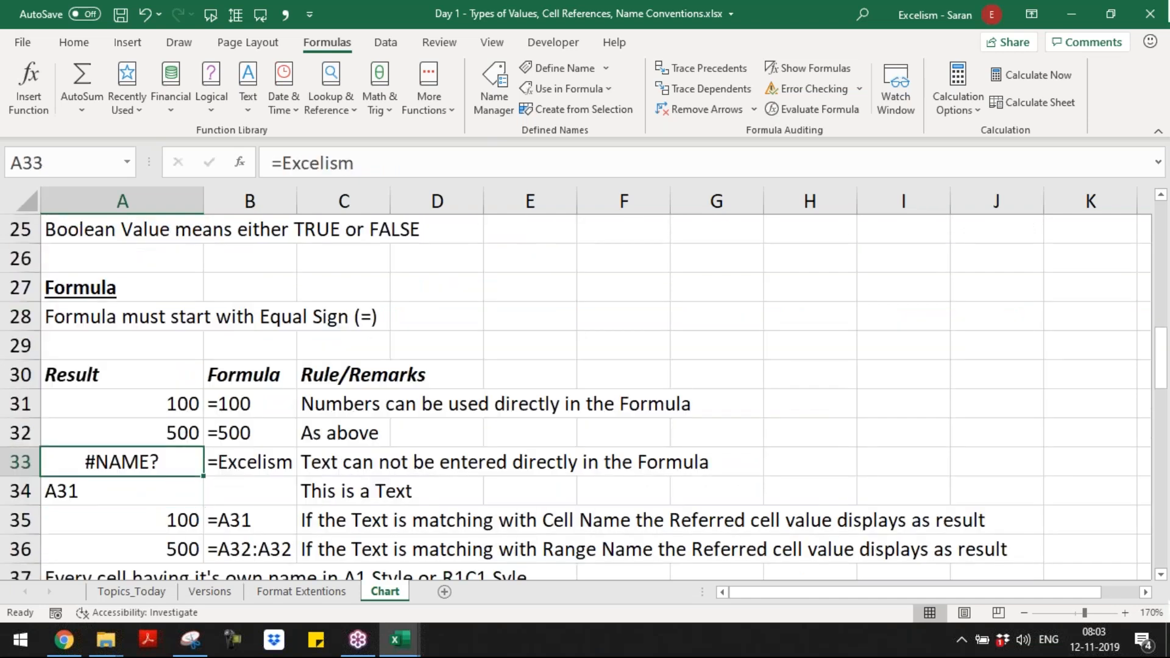
Step: Insert two blank rows at row 29, between the equal sign rule and the Result/Formula/Rule header
{"action": "key", "text": "Down"}
{"action": "key", "text": "Down"}
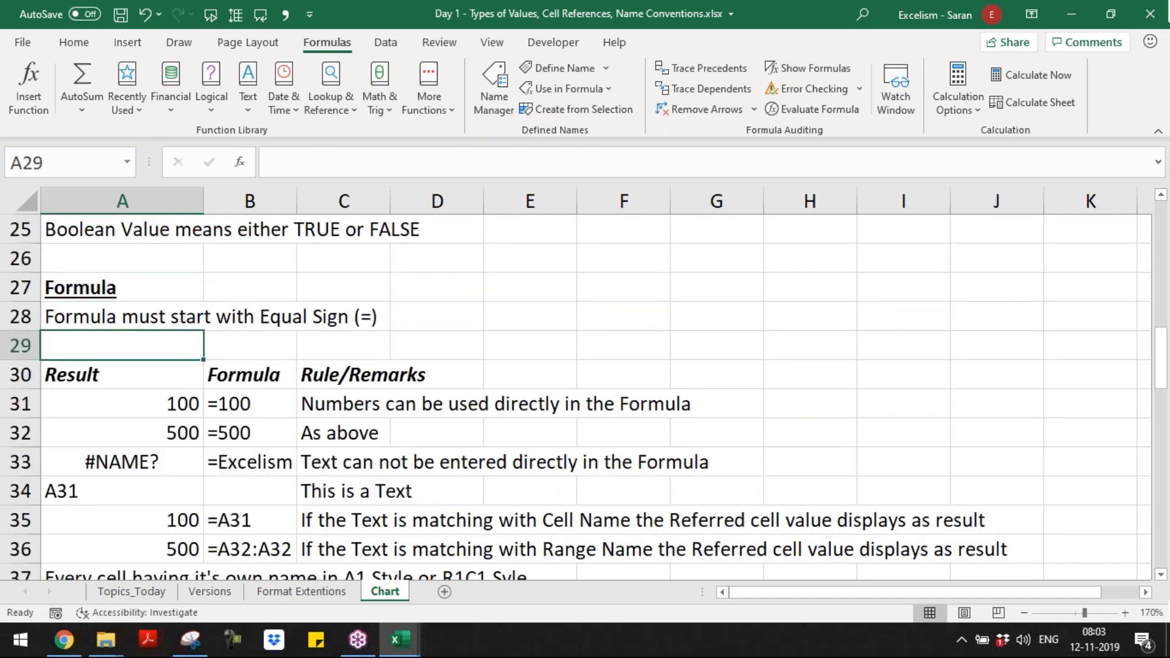
{"action": "key", "text": "Up"}
{"action": "key", "text": "Down"}
{"action": "key", "text": "shift+space"}
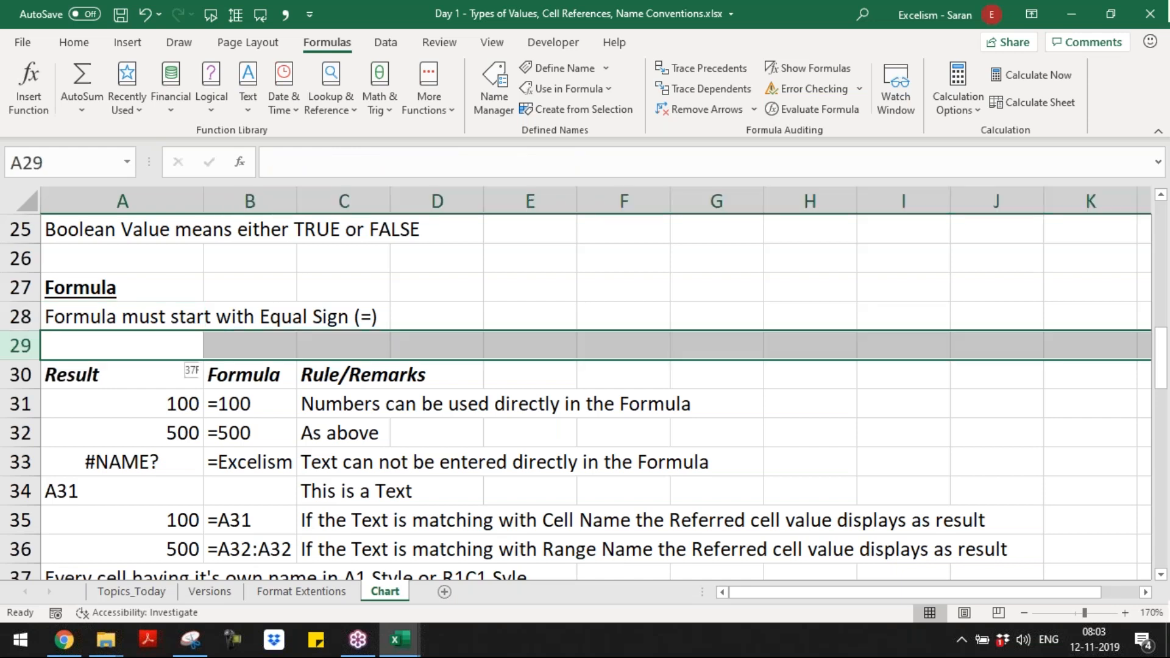
{"action": "key", "text": "ctrl+plus"}
{"action": "key", "text": "ctrl+plus"}
Step: Enter the heading "Constants in the Formula" in A31, directly above the Result/Formula/Rule header row
{"action": "key", "text": "Down"}
{"action": "key", "text": "Down"}
{"action": "type", "text": "Constant"}
{"action": "key", "text": "BackSpace"}
{"action": "key", "text": "BackSpace"}
{"action": "key", "text": "BackSpace"}
{"action": "key", "text": "BackSpace"}
{"action": "type", "text": "ant"}
{"action": "key", "text": "BackSpace"}
{"action": "key", "text": "BackSpace"}
{"action": "key", "text": "BackSpace"}
{"action": "key", "text": "BackSpace"}
{"action": "type", "text": "stans"}
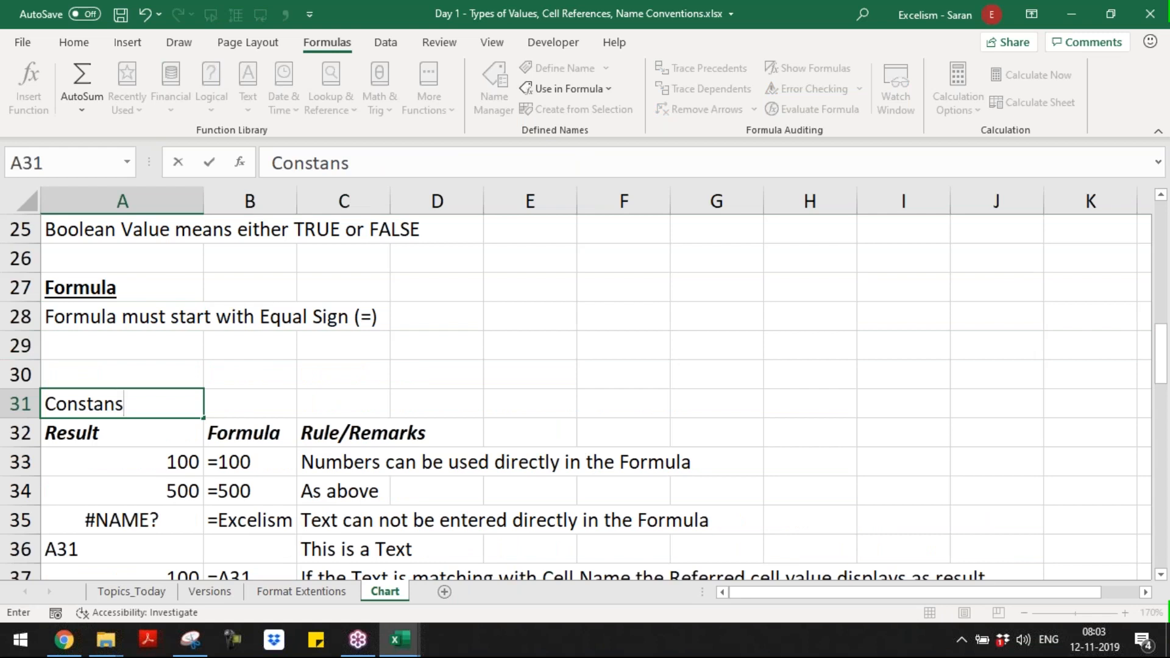
{"action": "key", "text": "BackSpace"}
{"action": "type", "text": "ts int he"}
{"action": "key", "text": "BackSpace"}
{"action": "key", "text": "BackSpace"}
{"action": "key", "text": "BackSpace"}
{"action": "key", "text": "BackSpace"}
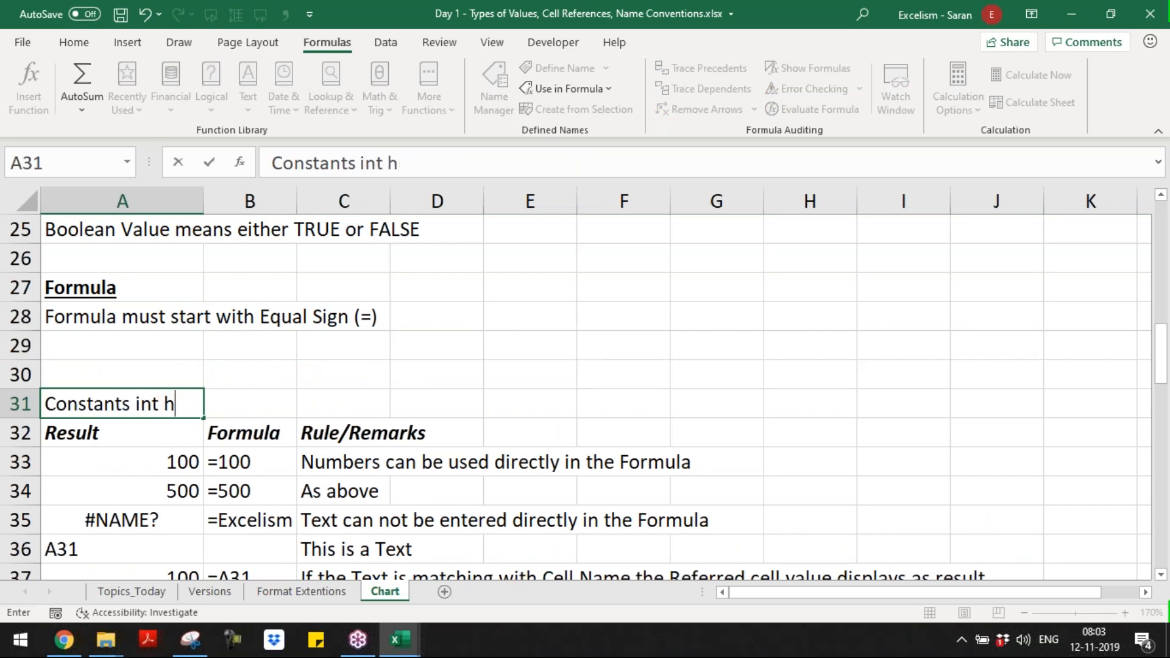
{"action": "type", "text": "t"}
{"action": "key", "text": "BackSpace"}
{"action": "type", "text": "the f"}
{"action": "key", "text": "BackSpace"}
{"action": "type", "text": "Formula"}
{"action": "key", "text": "Return"}
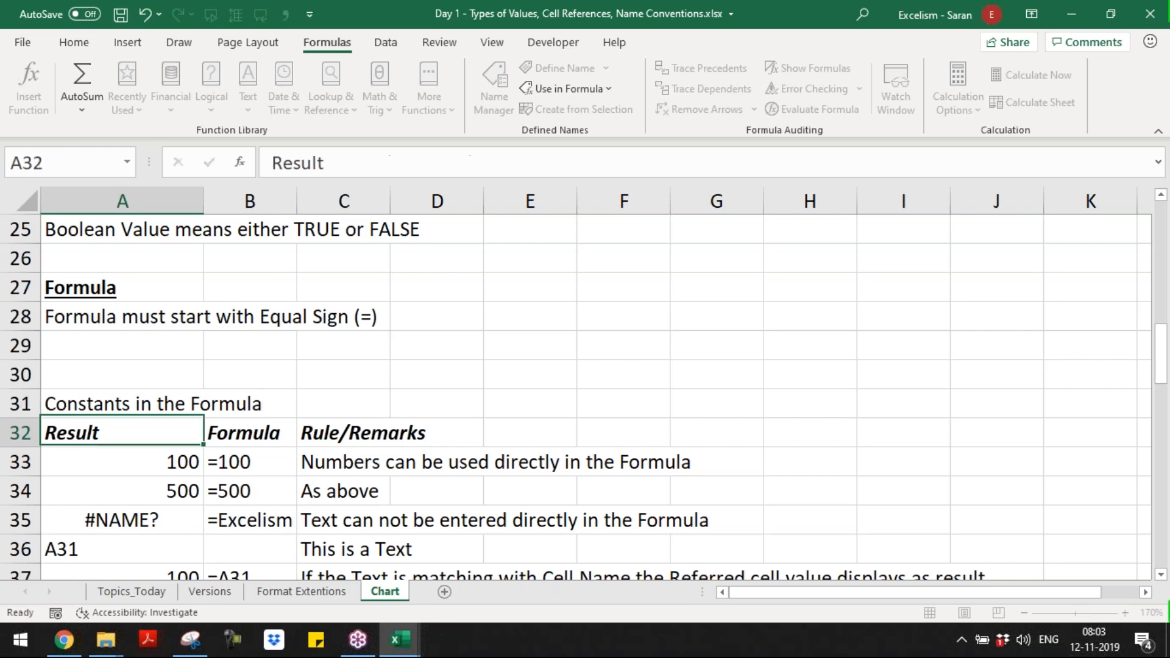
Step: Delete the surplus blank row 29 between the equal sign rule and the new constants heading
{"action": "key", "text": "Up"}
{"action": "key", "text": "Up"}
{"action": "key", "text": "Up"}
{"action": "key", "text": "Up"}
{"action": "key", "text": "Down"}
{"action": "key", "text": "shift+space"}
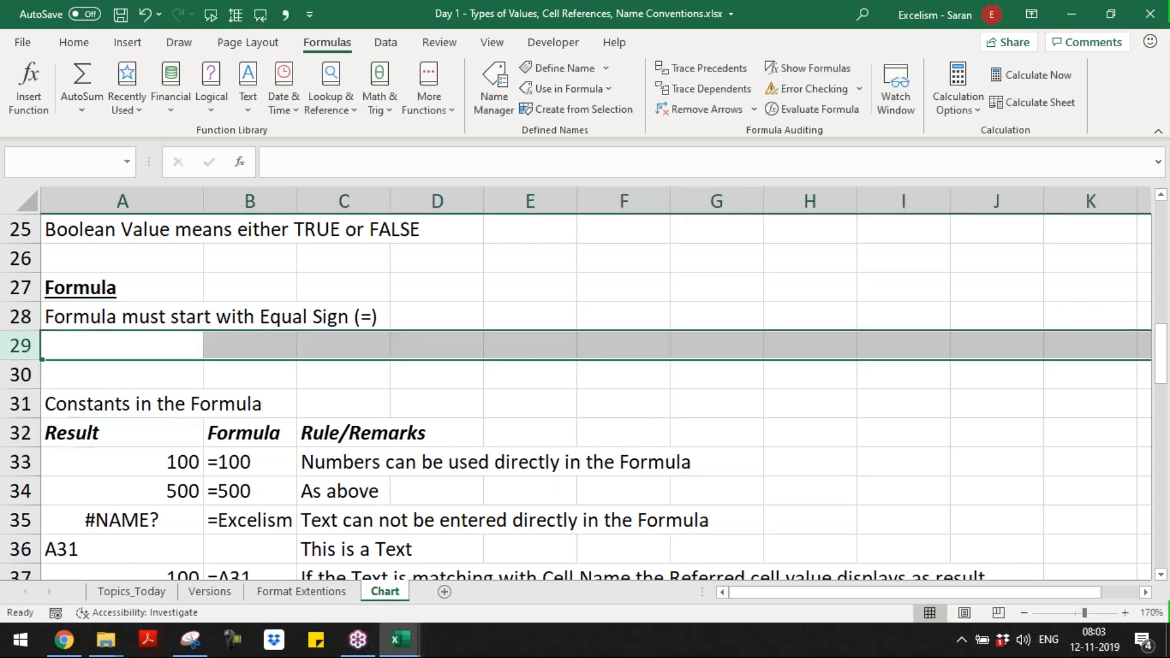
{"action": "key", "text": "ctrl+minus"}
Step: Format the "Constants in the Formula" heading in A30 as bold, italic and underlined
{"action": "key", "text": "Down"}
{"action": "key", "text": "ctrl+b"}
{"action": "key", "text": "ctrl+i"}
{"action": "key", "text": "ctrl+u"}
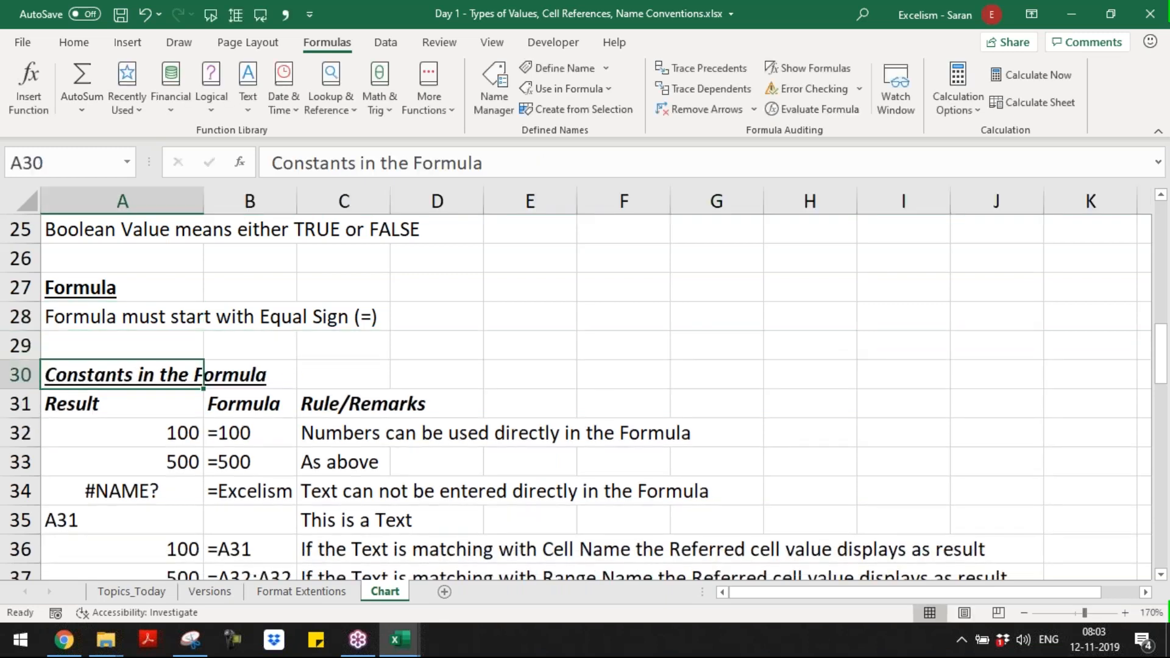
Step: Review the formula notes from the constants heading down to the empty rows below the Boolean examples
{"action": "key", "text": "Up"}
{"action": "key", "text": "Up"}
{"action": "key", "text": "Up"}
{"action": "key", "text": "Down"}
{"action": "key", "text": "Down"}
{"action": "key", "text": "Down"}
{"action": "key", "text": "Up"}
{"action": "key", "text": "Down"}
{"action": "key", "text": "Page_Down"}
{"action": "key", "text": "Page_Down"}
{"action": "key", "text": "Page_Down"}
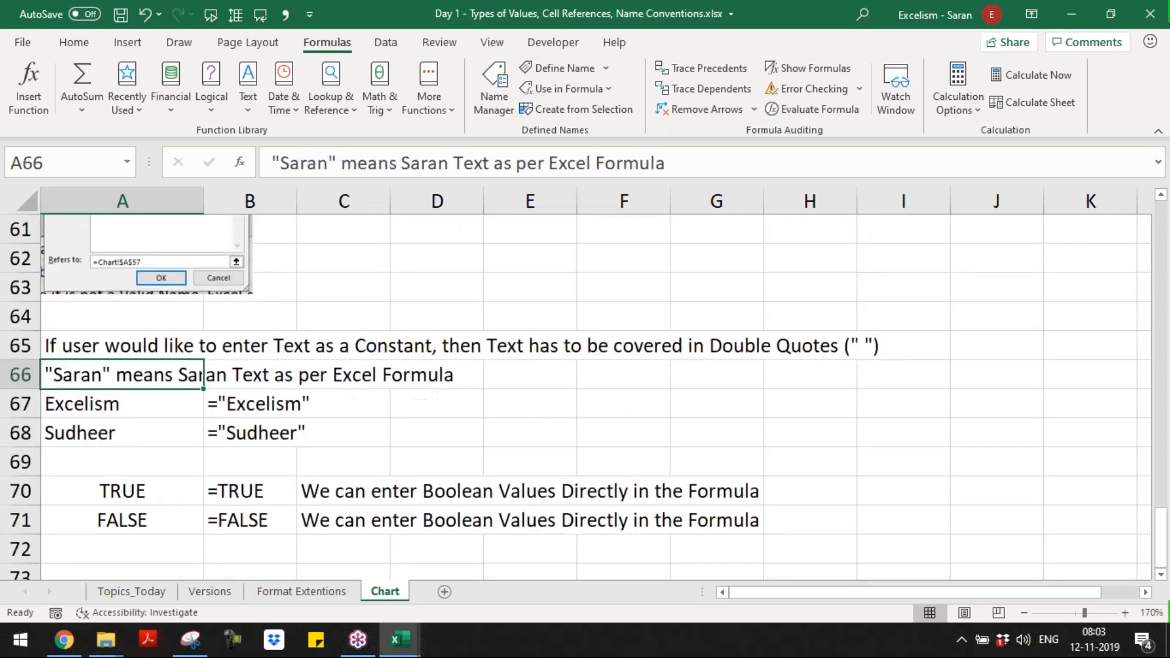
{"action": "key", "text": "Page_Down"}
{"action": "key", "text": "Page_Up"}
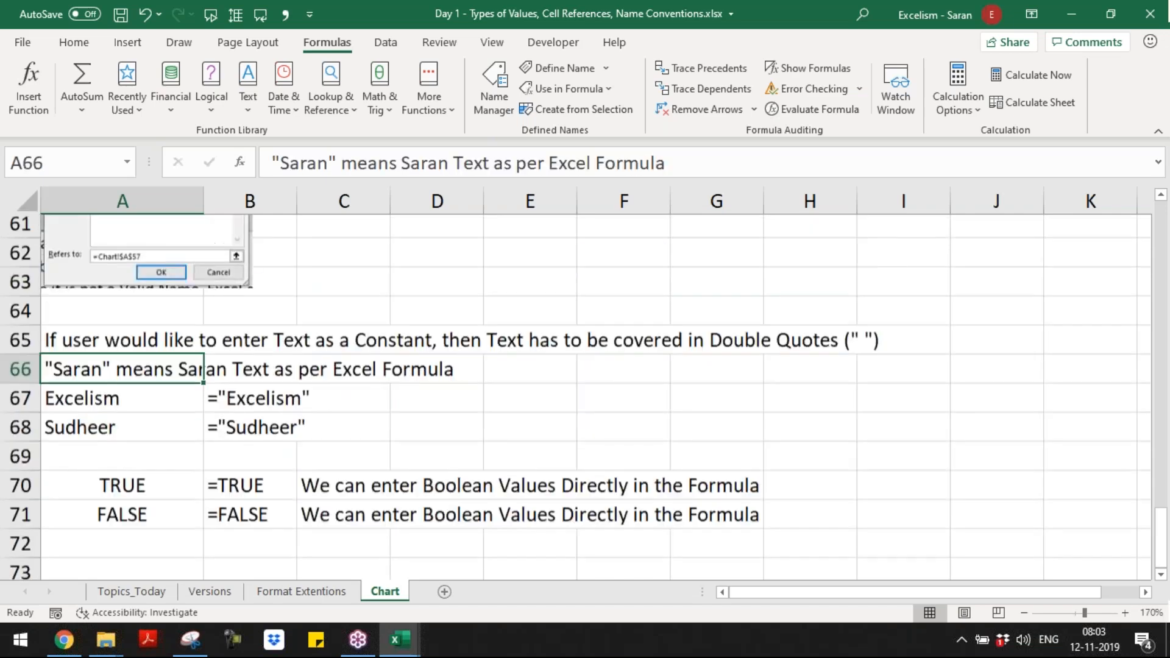
{"action": "key", "text": "Down"}
{"action": "key", "text": "Down"}
{"action": "key", "text": "Down"}
{"action": "key", "text": "Down"}
{"action": "key", "text": "Down"}
{"action": "key", "text": "Down"}
{"action": "key", "text": "Down"}
{"action": "key", "text": "Down"}
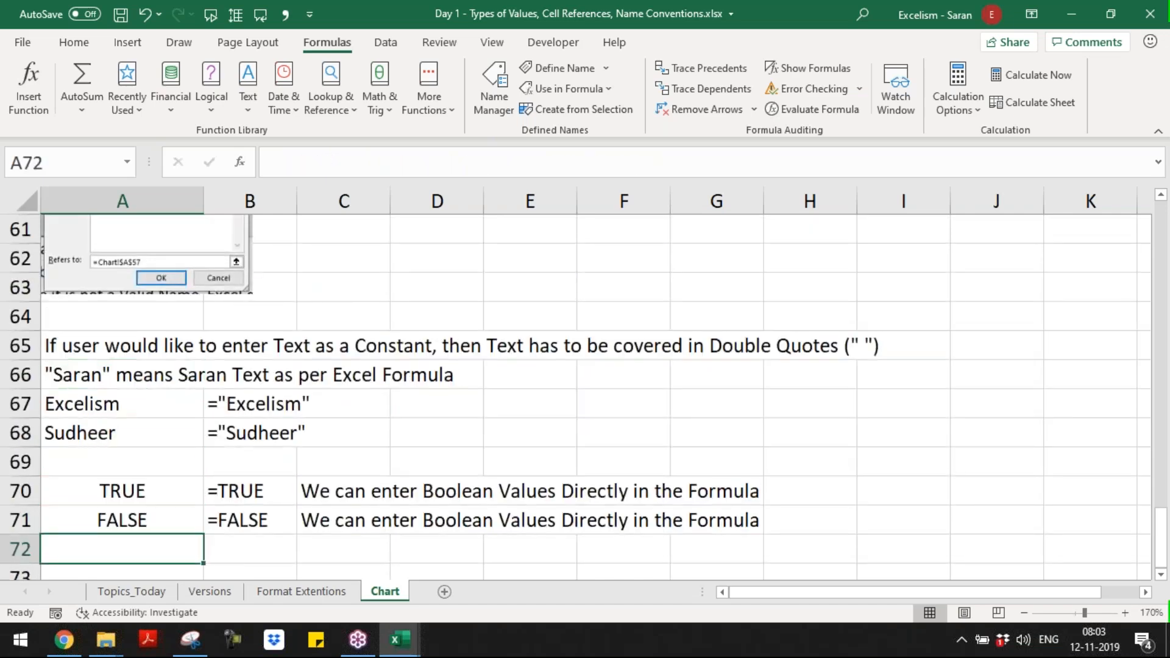
{"action": "key", "text": "Down"}
{"action": "key", "text": "Down"}
{"action": "key", "text": "Down"}
{"action": "key", "text": "Down"}
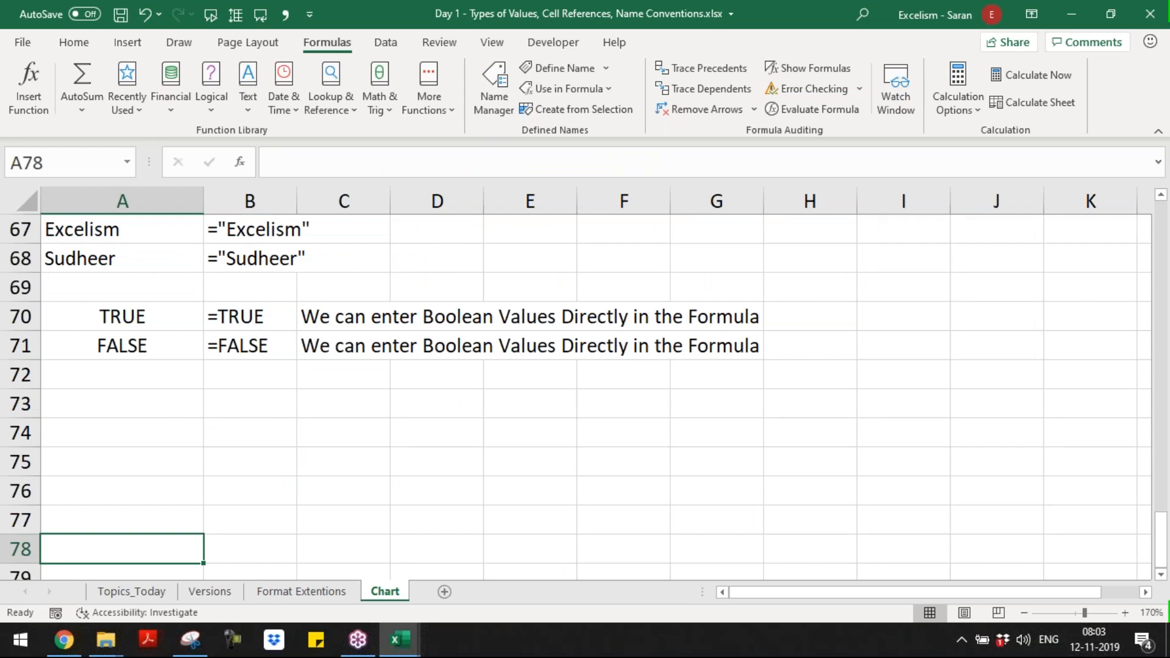
Step: Rename the Chart sheet as "Value Types"
{"action": "key", "text": "alt+o"}
{"action": "key", "text": "h"}
{"action": "key", "text": "r"}
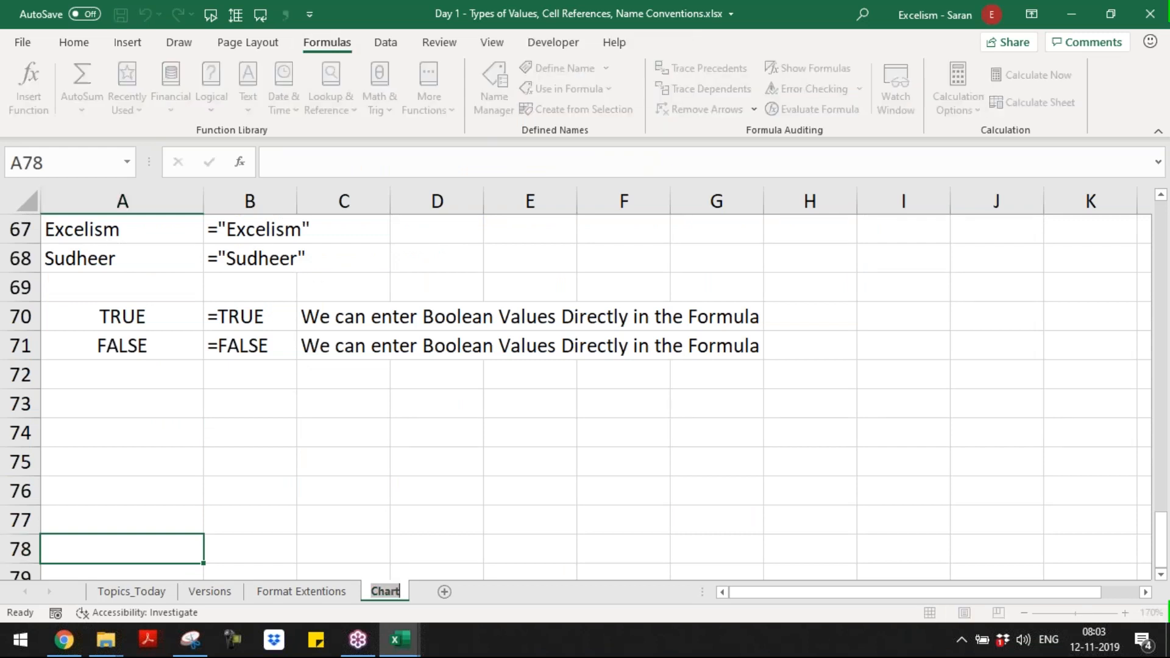
{"action": "key", "text": "Return"}
{"action": "type", "text": "Value Types"}
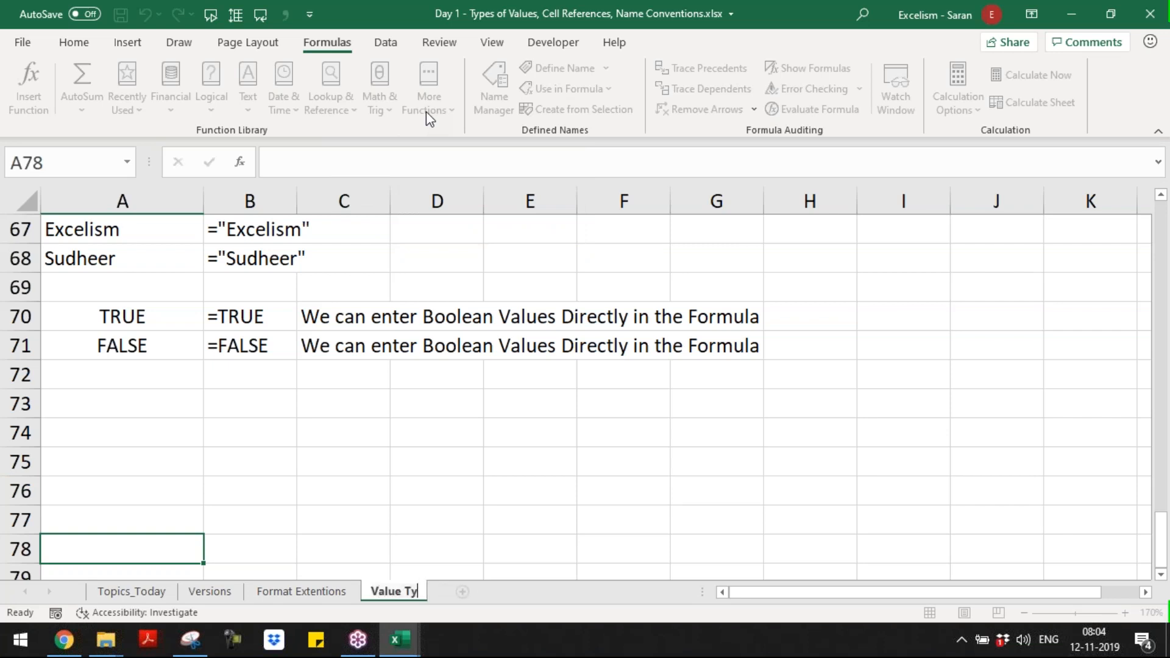
{"action": "key", "text": "Return"}
{"action": "key", "text": "Up"}
{"action": "key", "text": "Up"}
{"action": "key", "text": "Up"}
{"action": "key", "text": "Up"}
{"action": "key", "text": "Up"}
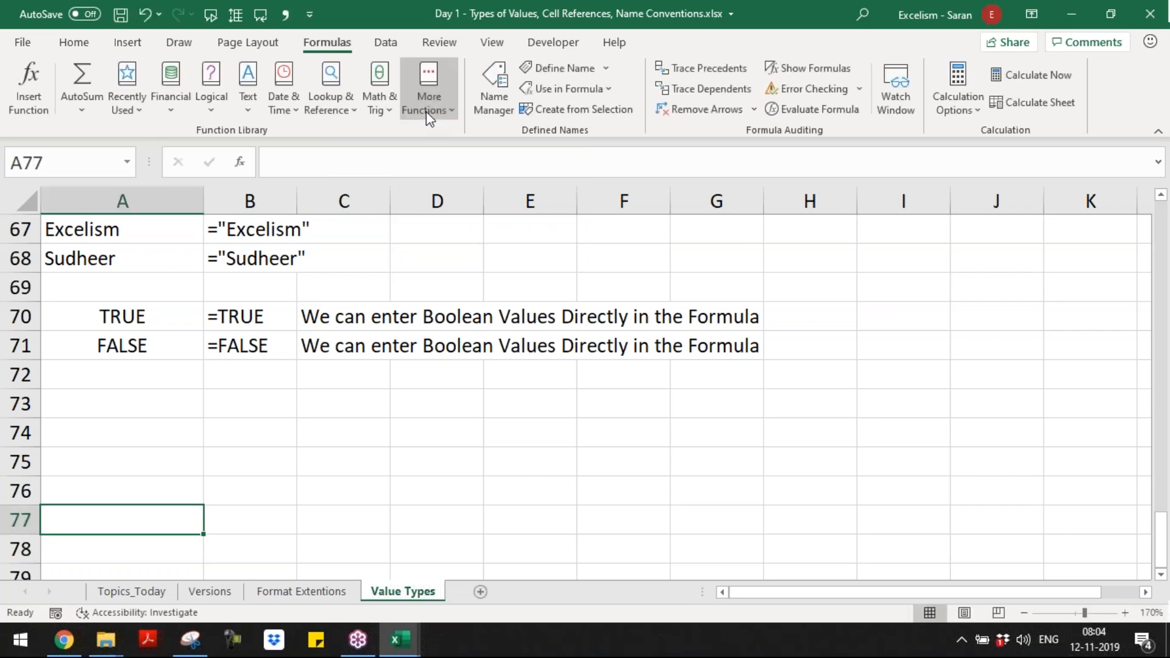
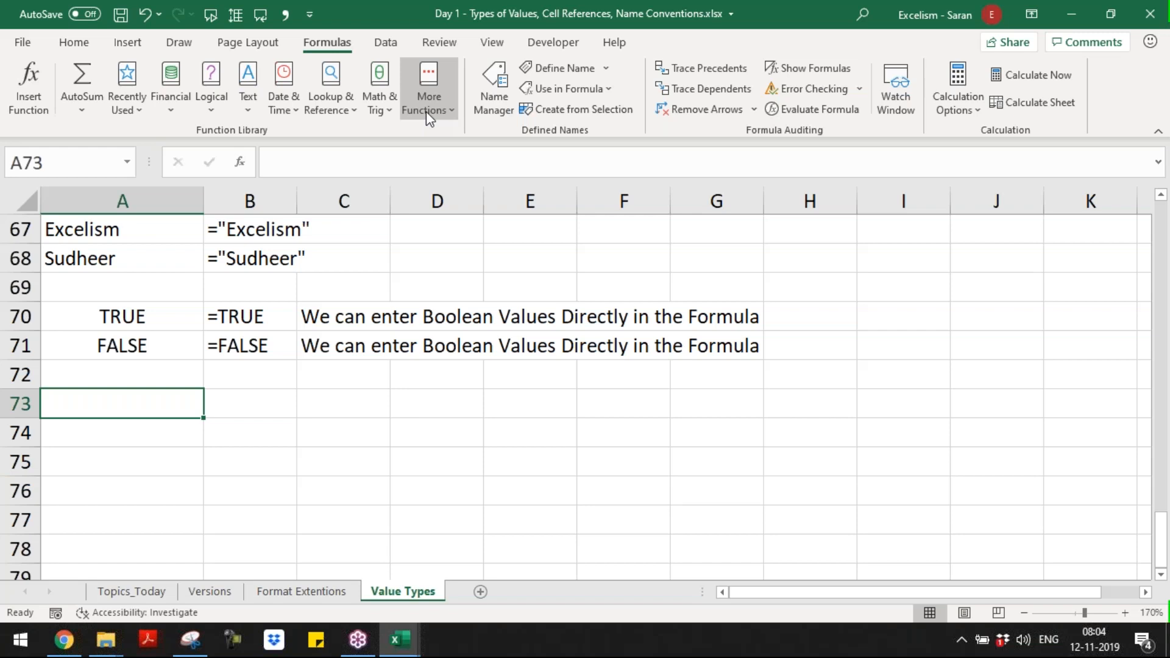
Step: Enter the heading "Arithmetic Expressions" in A73 and format it as bold, italic and underlined
{"action": "type", "text": "Arth"}
{"action": "key", "text": "BackSpace"}
{"action": "key", "text": "BackSpace"}
{"action": "type", "text": "ithe"}
{"action": "key", "text": "BackSpace"}
{"action": "type", "text": "metic Expre"}
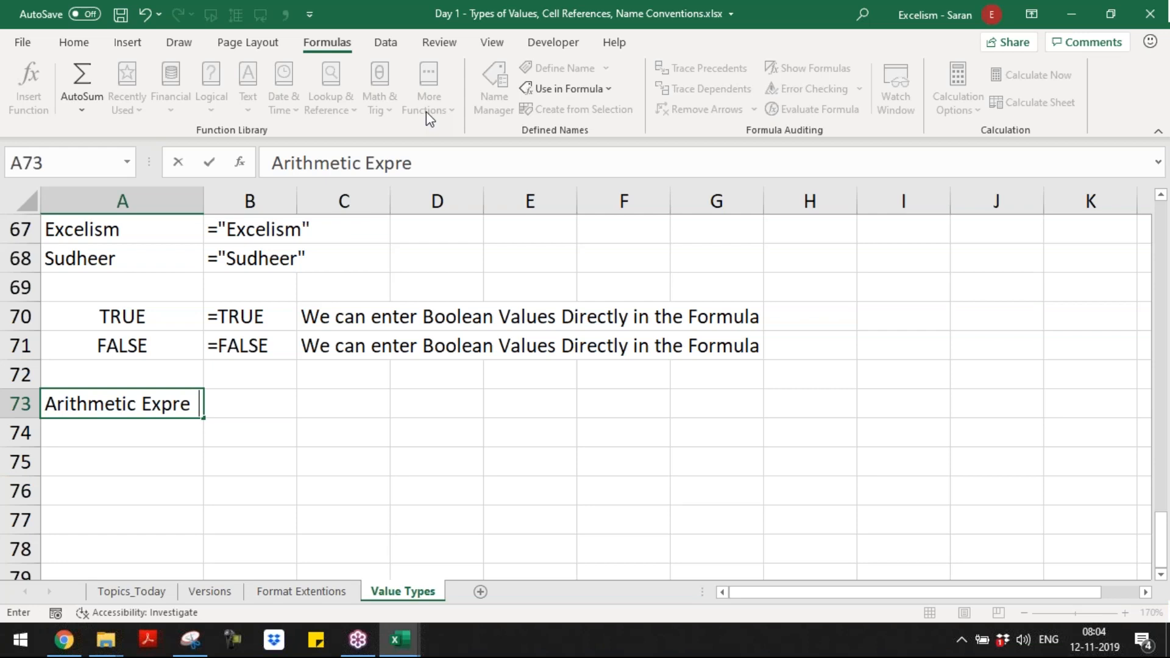
{"action": "key", "text": "BackSpace"}
{"action": "type", "text": "ssions"}
{"action": "key", "text": "ctrl+Return"}
{"action": "key", "text": "ctrl+b"}
{"action": "key", "text": "ctrl+u"}
{"action": "key", "text": "ctrl+i"}
{"action": "key", "text": "Return"}
Step: Enter the note "If we use an Arithmetic Operator that becomes Arithmetic Expression" in A74
{"action": "type", "text": "If we"}
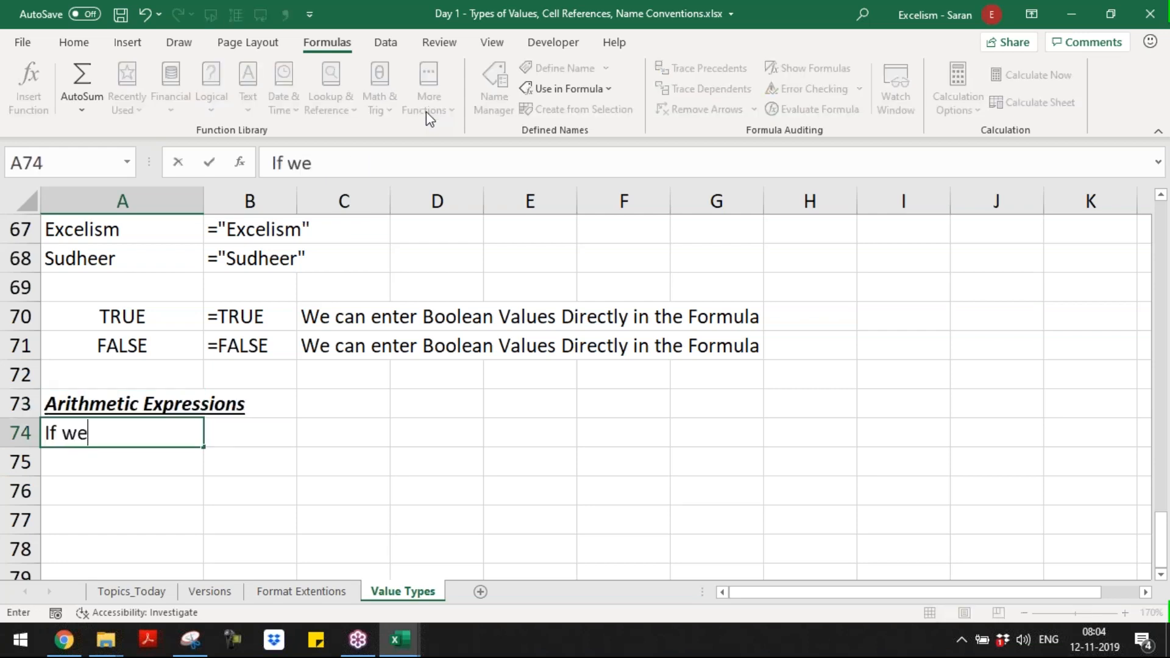
{"action": "type", "text": " us e an Ar"}
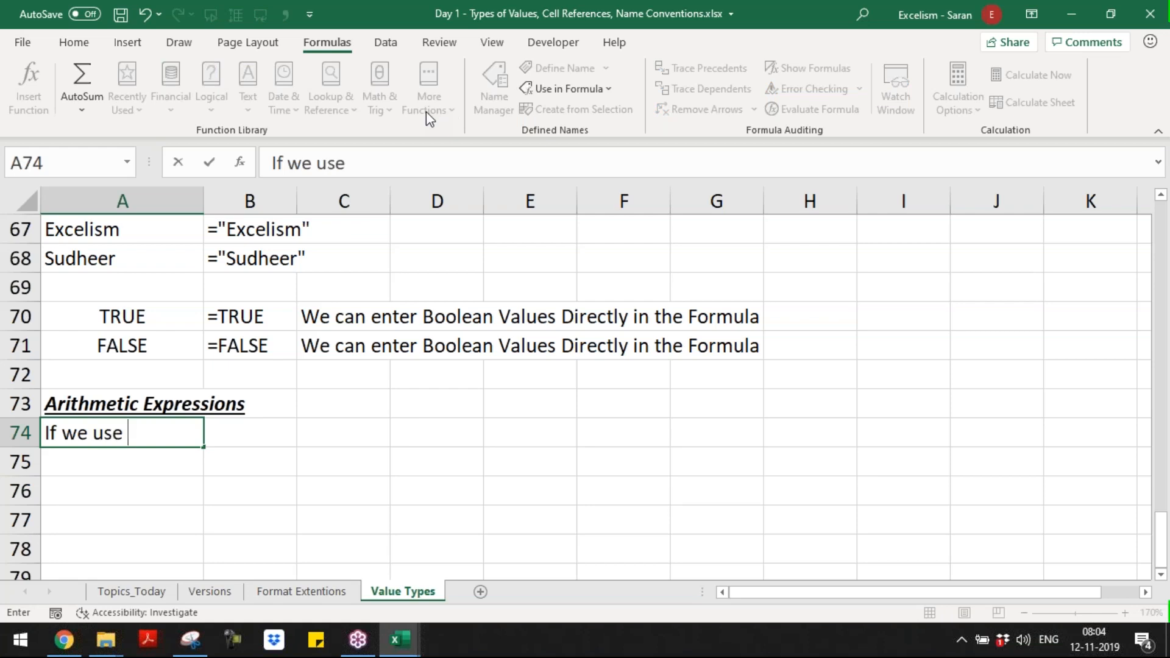
{"action": "type", "text": "t"}
{"action": "key", "text": "BackSpace"}
{"action": "type", "text": "ithmeti"}
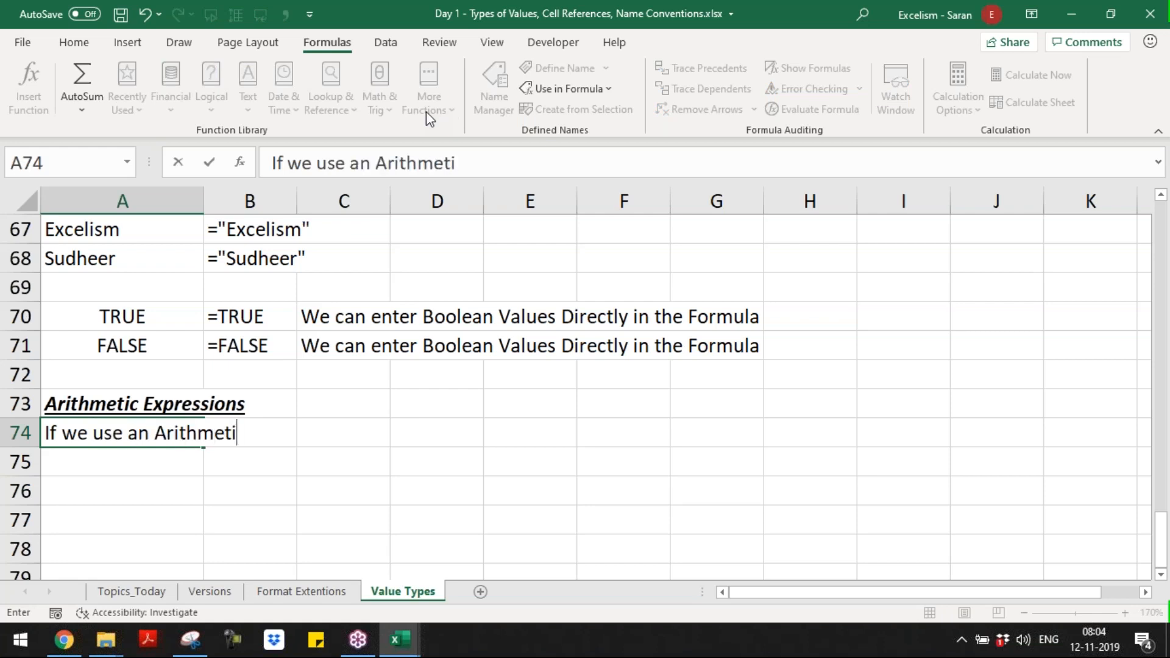
{"action": "type", "text": "c Operator"}
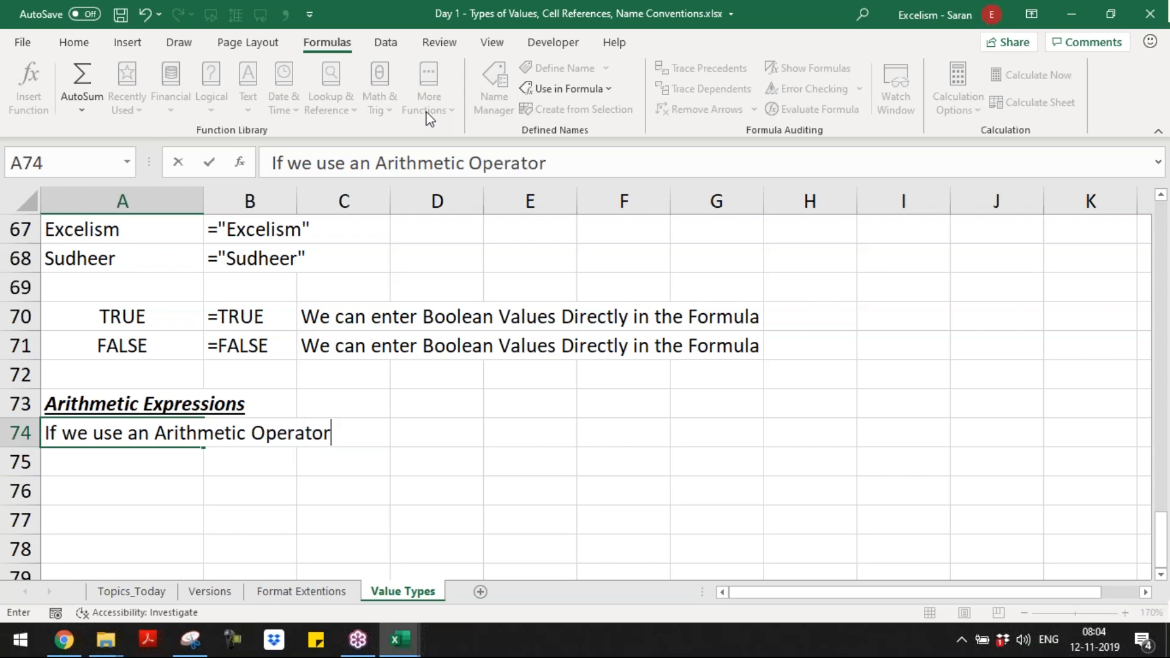
{"action": "type", "text": " that is"}
{"action": "key", "text": "BackSpace"}
{"action": "key", "text": "BackSpace"}
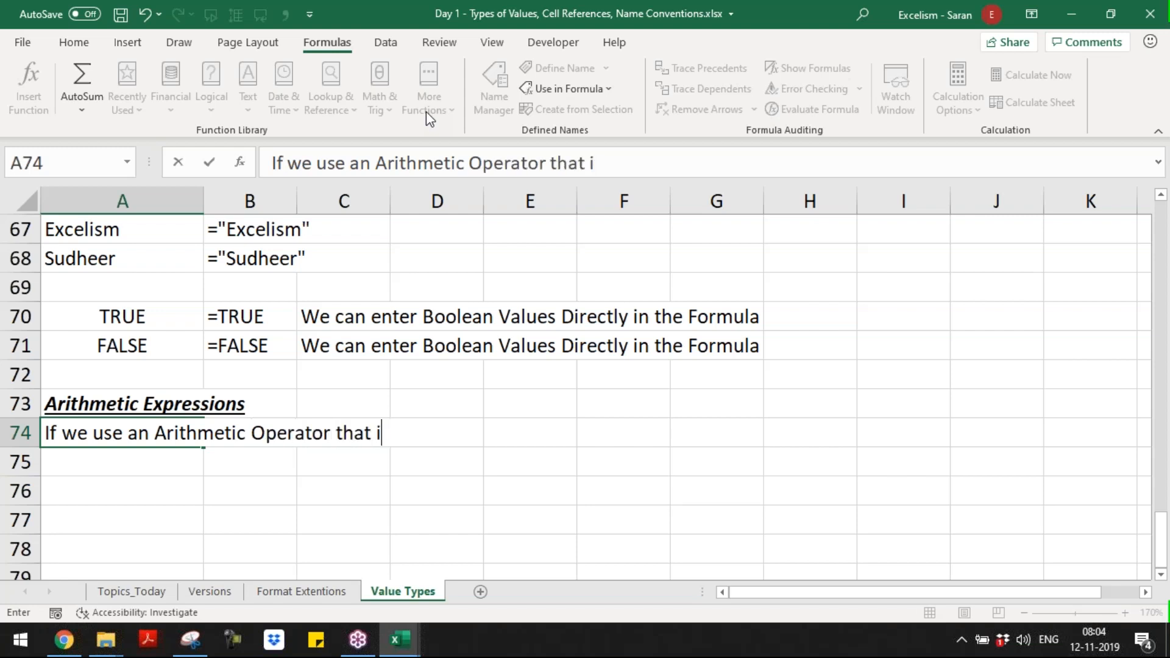
{"action": "type", "text": "beco"}
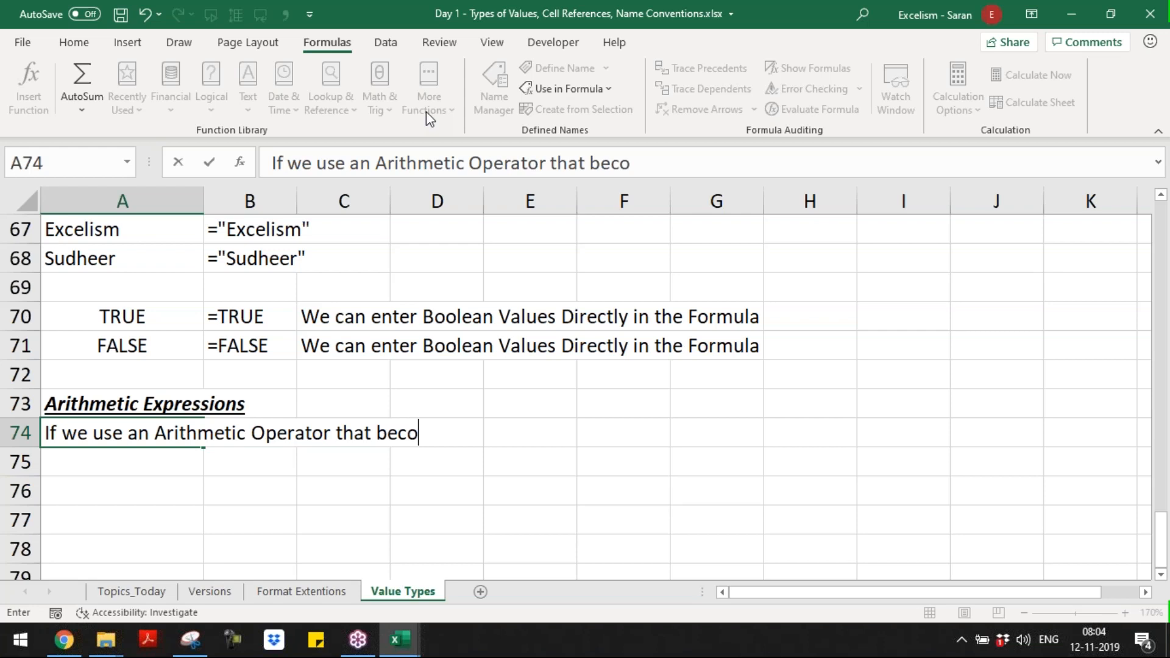
{"action": "type", "text": "mes Arith"}
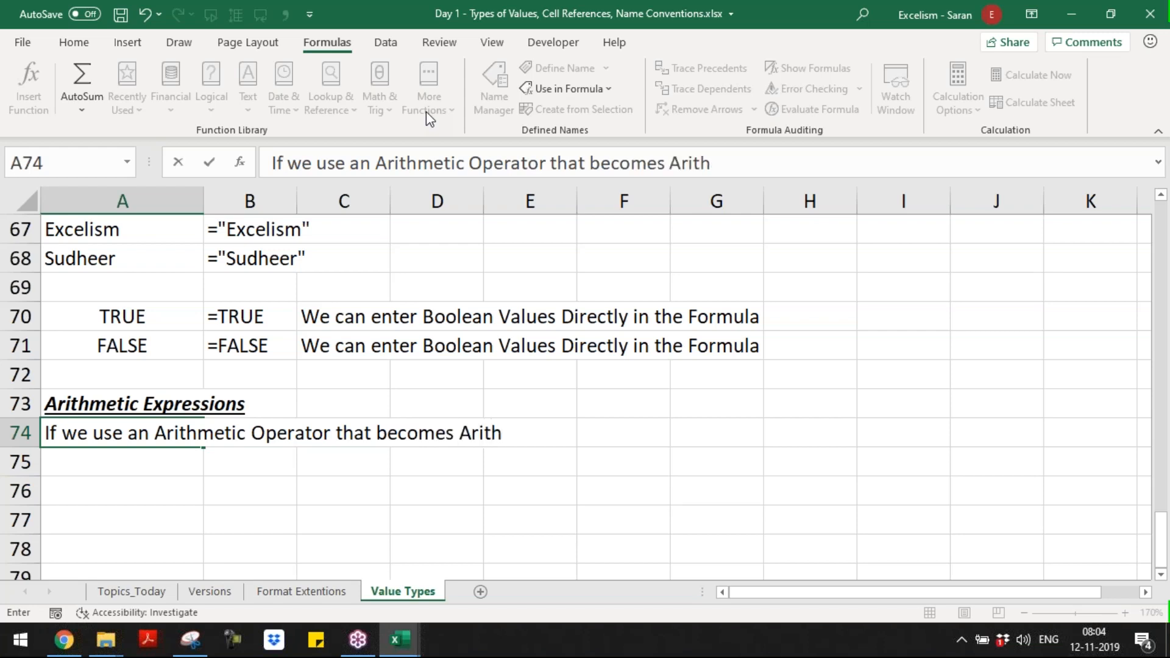
{"action": "type", "text": "metic Expression"}
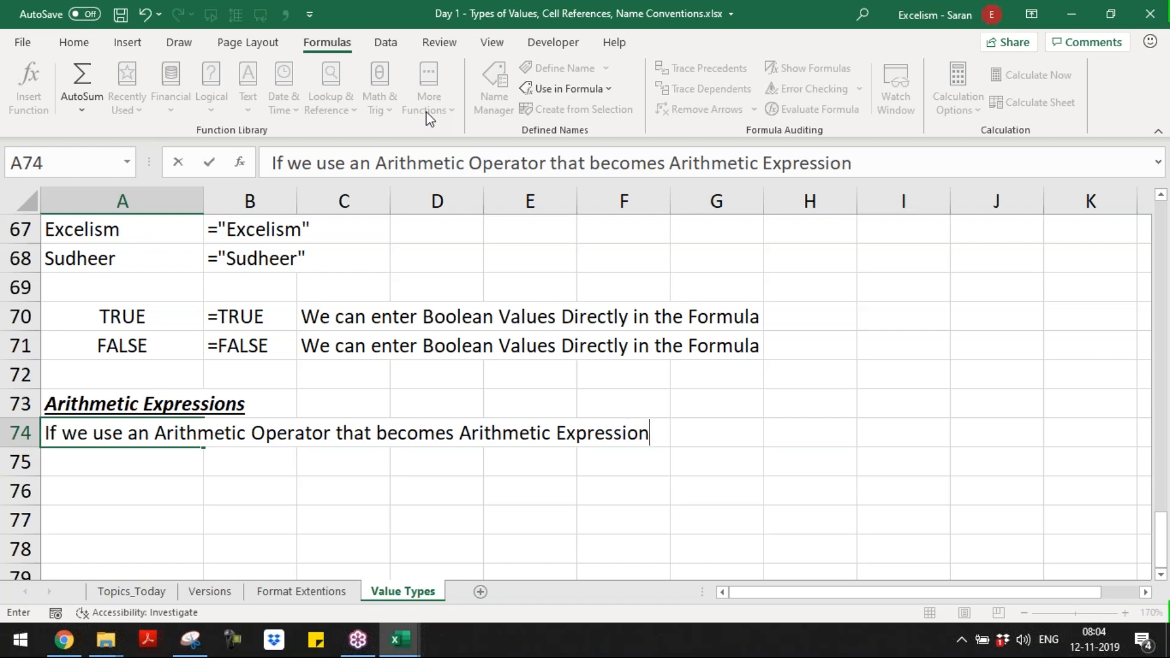
{"action": "key", "text": "Return"}
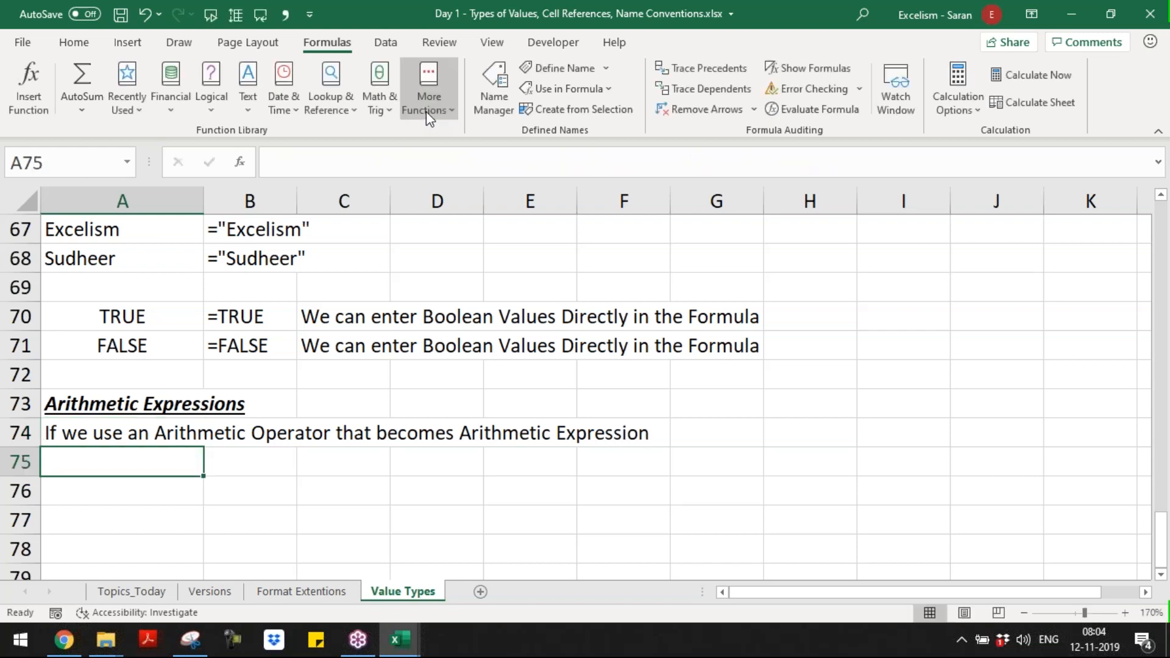
Step: Enter "+, -, *, /, ^ are called as Arithmetic Expressions" in A75, stored as text with a leading apostrophe
{"action": "type", "text": "+"}
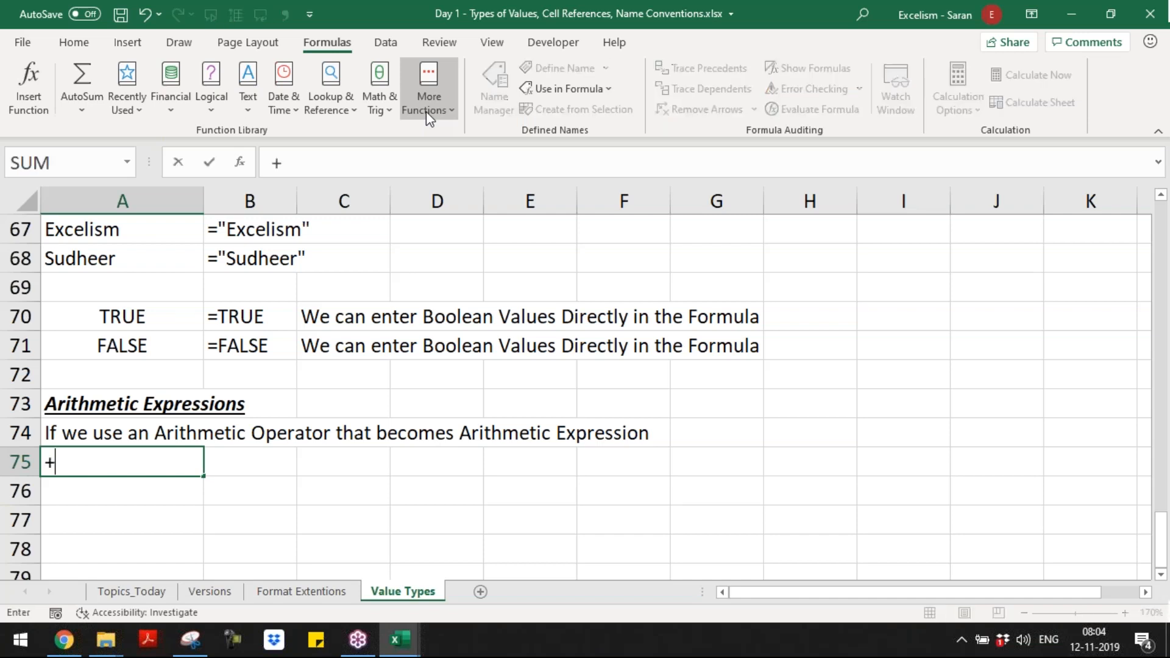
{"action": "type", "text": ", - "}
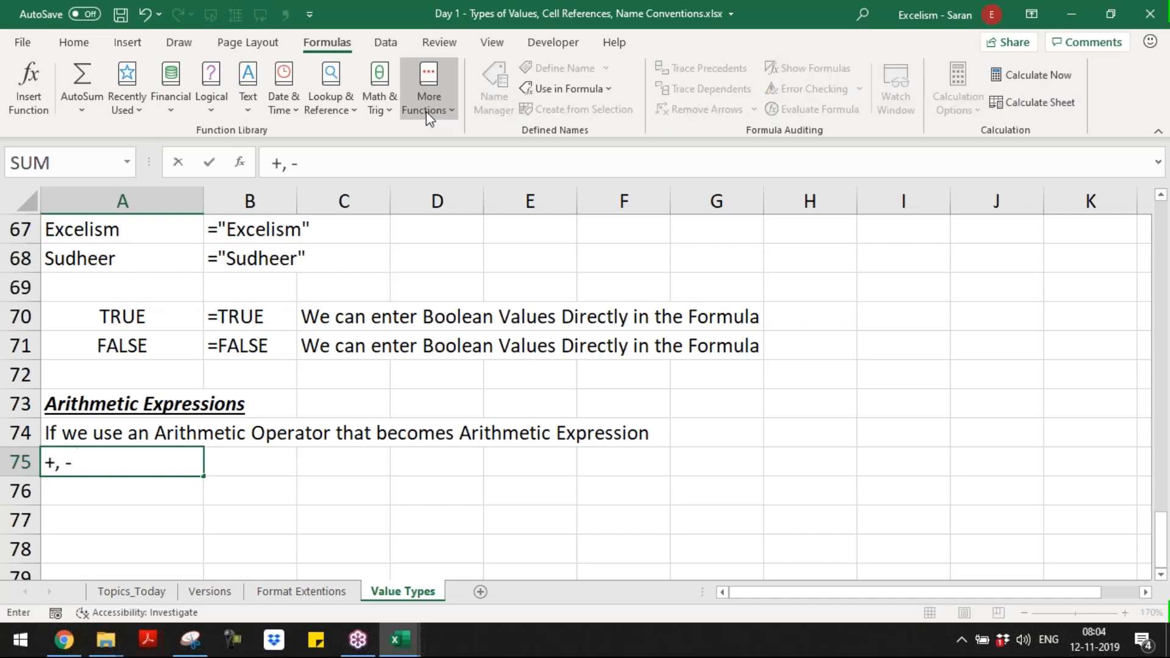
{"action": "type", "text": ", *, /, ^"}
{"action": "type", "text": "re called as E"}
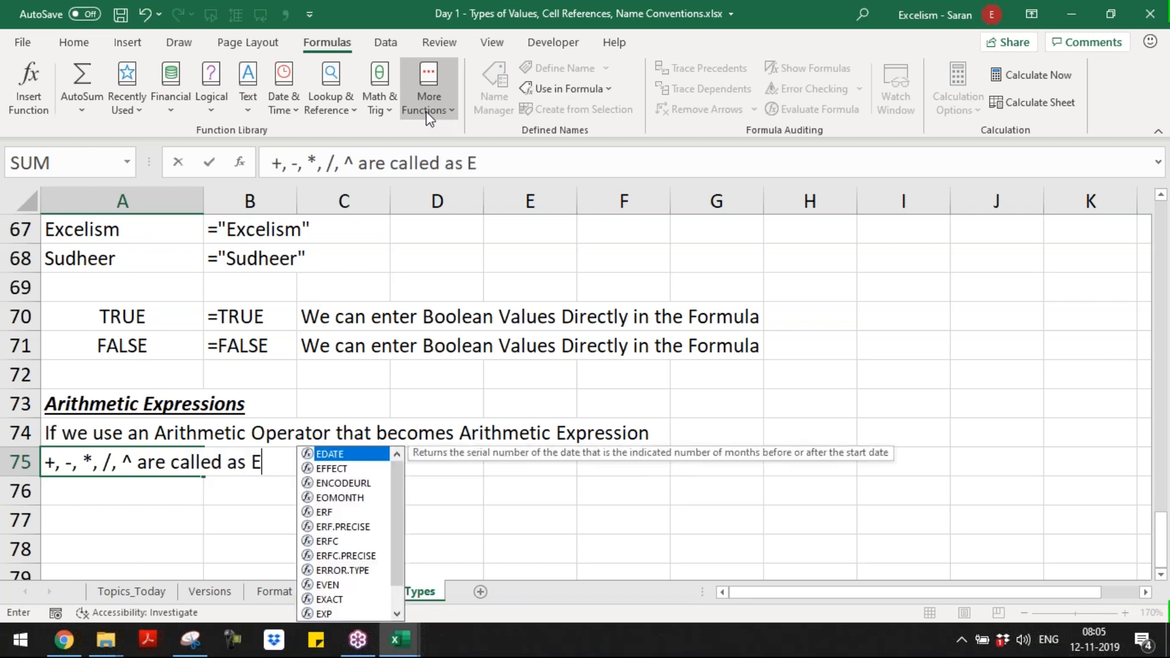
{"action": "key", "text": "BackSpace"}
{"action": "type", "text": "Arithmet"}
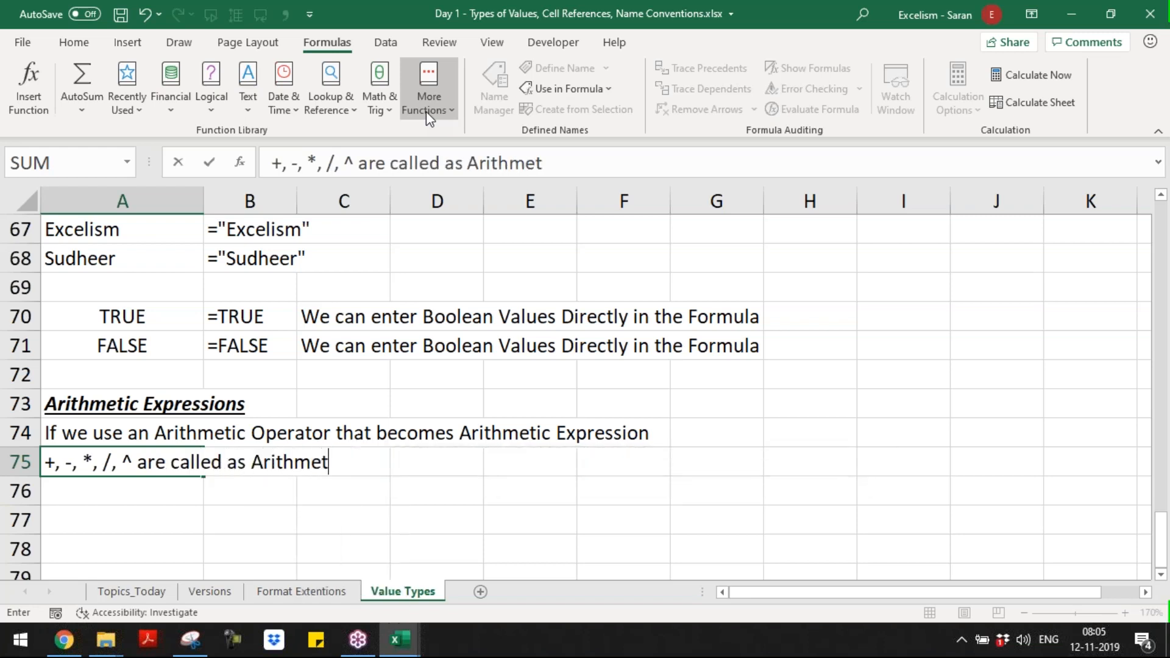
{"action": "type", "text": "ic Expressions"}
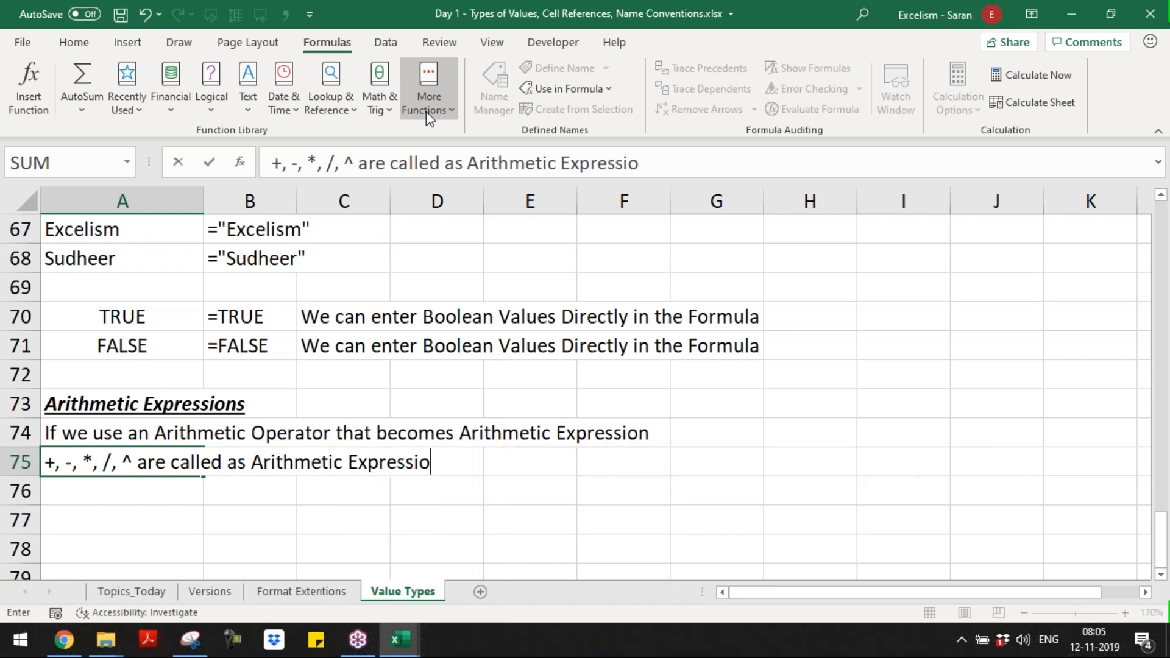
{"action": "key", "text": "Return"}
{"action": "key", "text": "Return"}
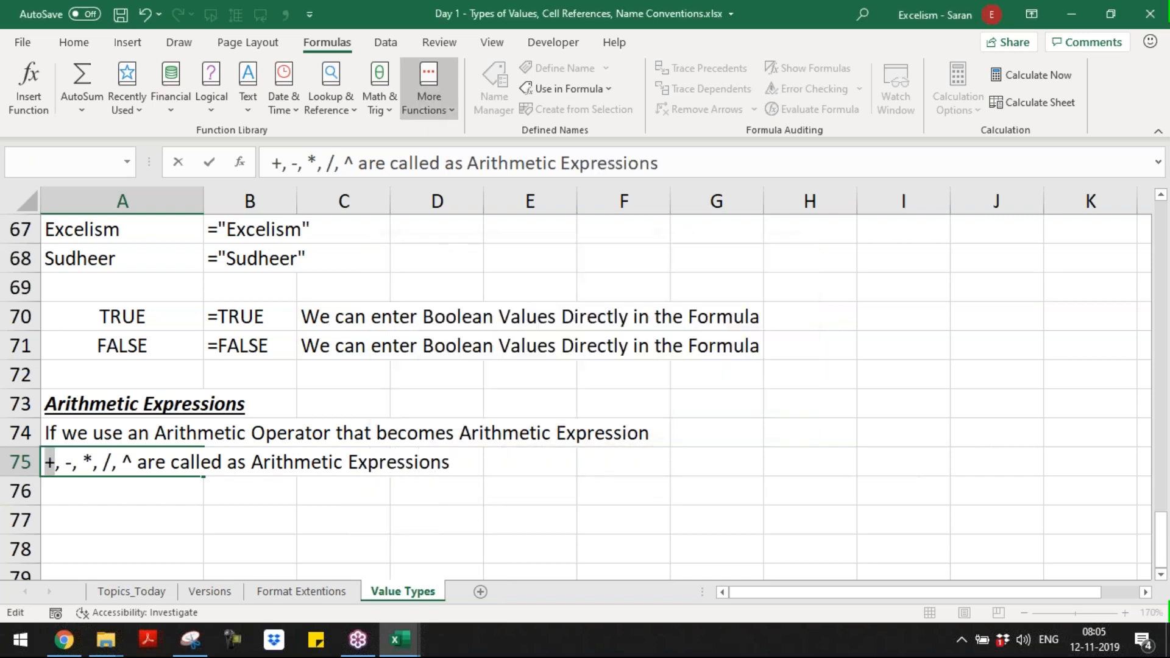
{"action": "key", "text": "Home"}
{"action": "type", "text": "'"}
{"action": "key", "text": "Return"}
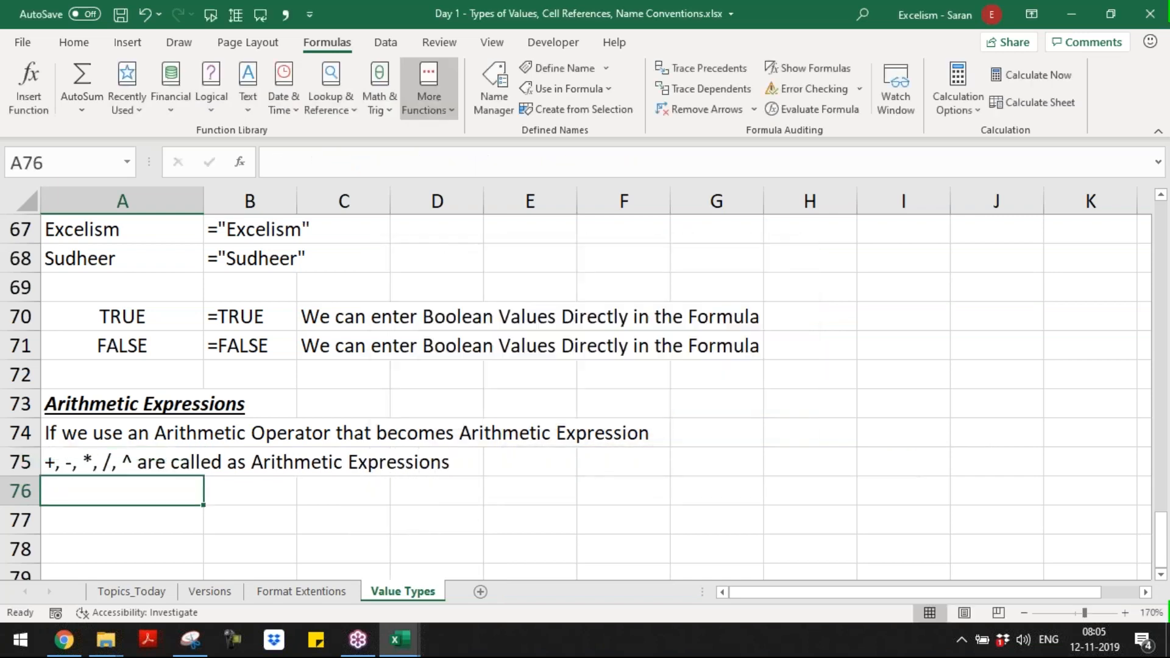
Step: Enter the rule "In the Arithmetic Expression only numbers are Allowed" in A76
{"action": "type", "text": "In the Arithmetic "}
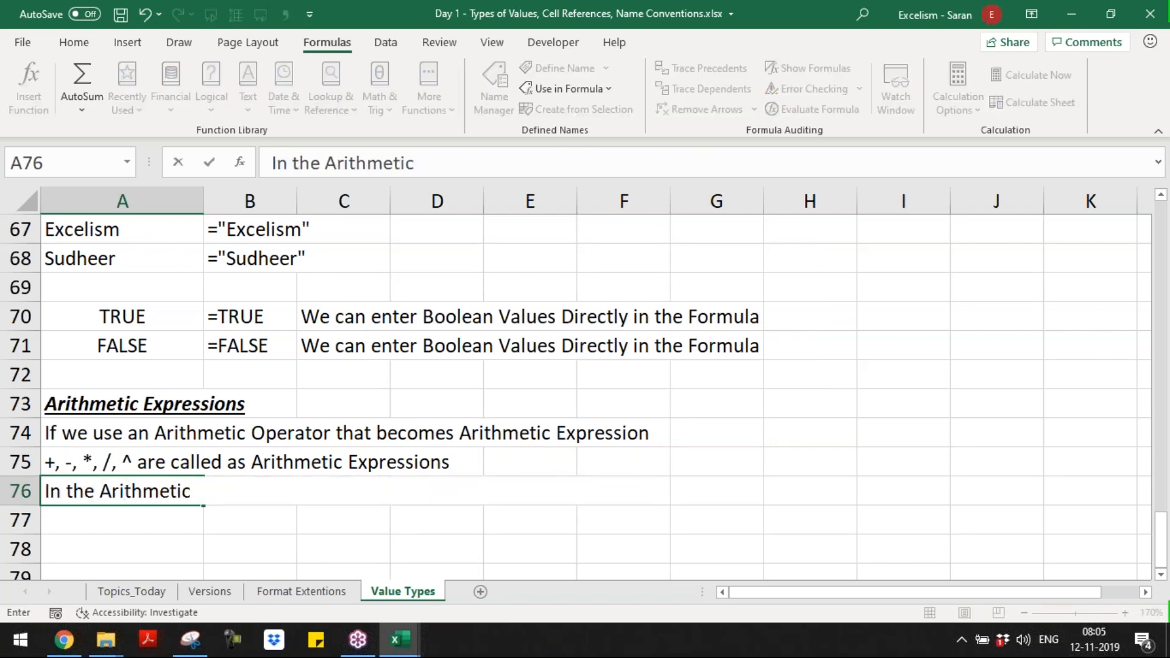
{"action": "type", "text": "Expression "}
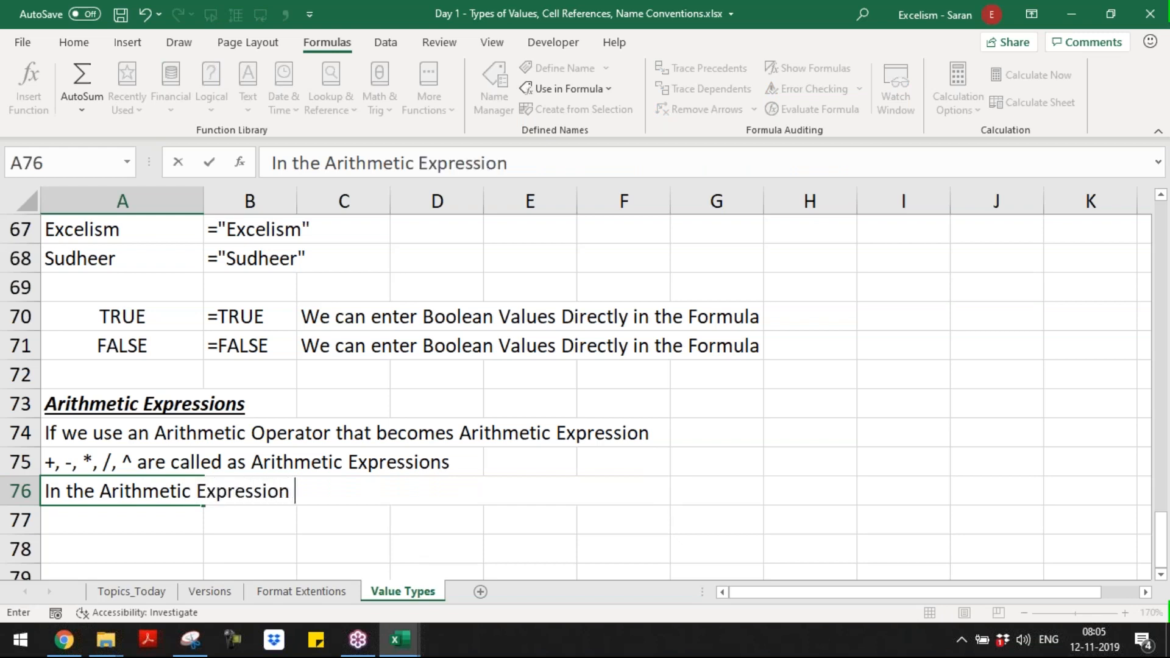
{"action": "type", "text": "only number"}
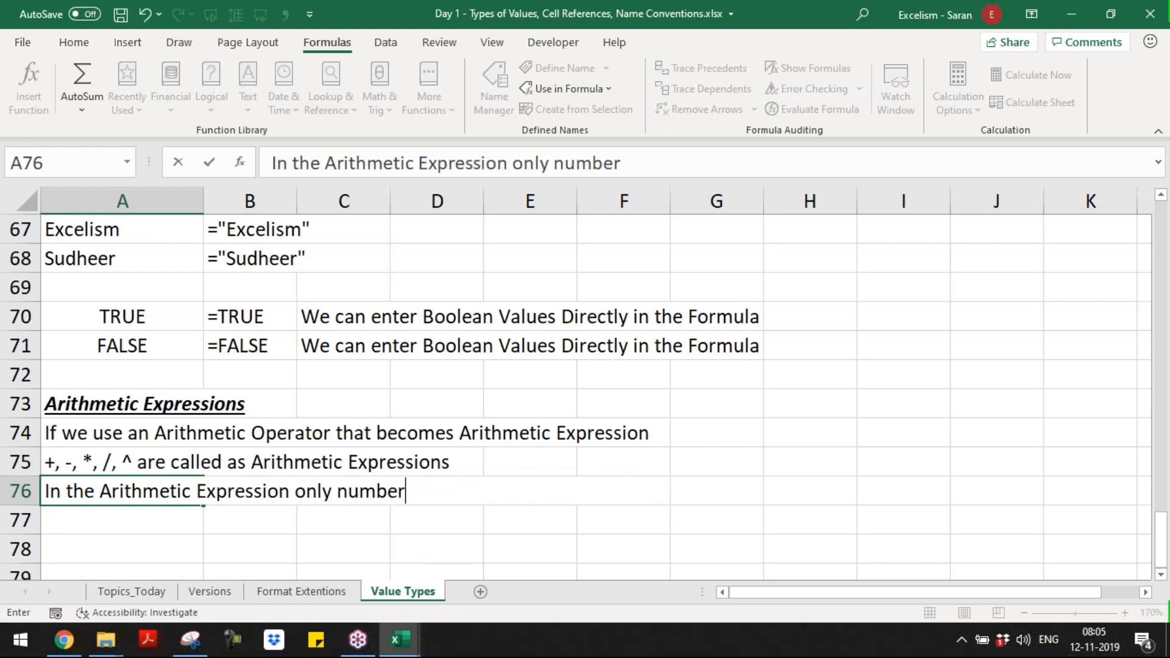
{"action": "type", "text": "s are Allow"}
{"action": "key", "text": "BackSpace"}
{"action": "key", "text": "BackSpace"}
{"action": "key", "text": "BackSpace"}
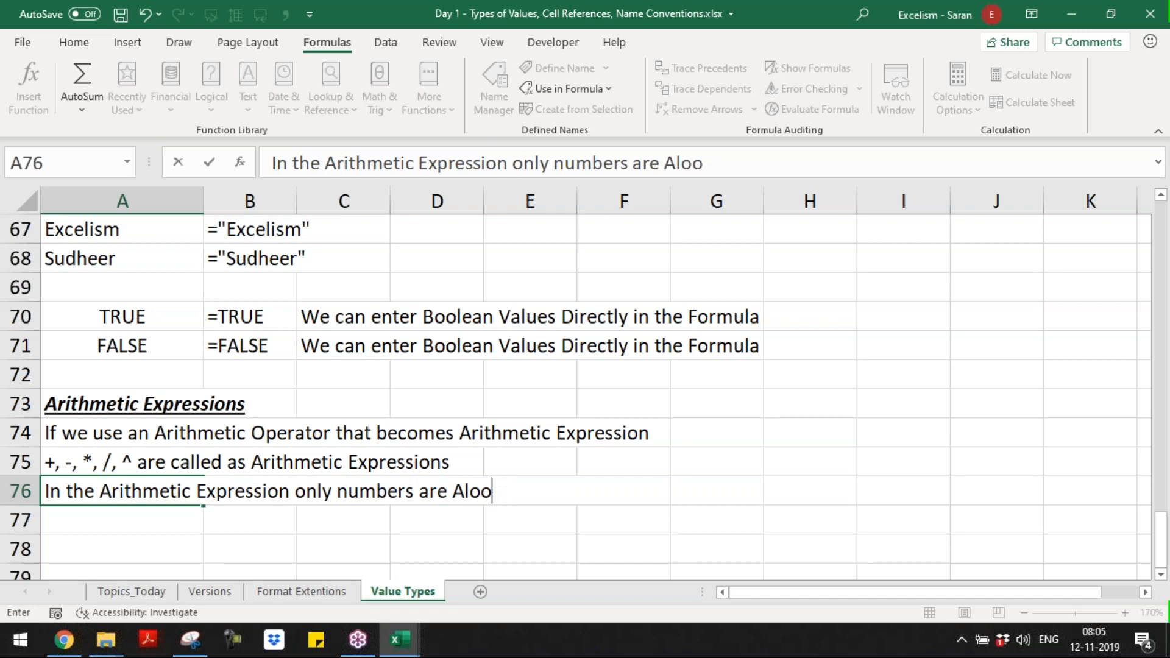
{"action": "type", "text": "lowed"}
{"action": "key", "text": "Return"}
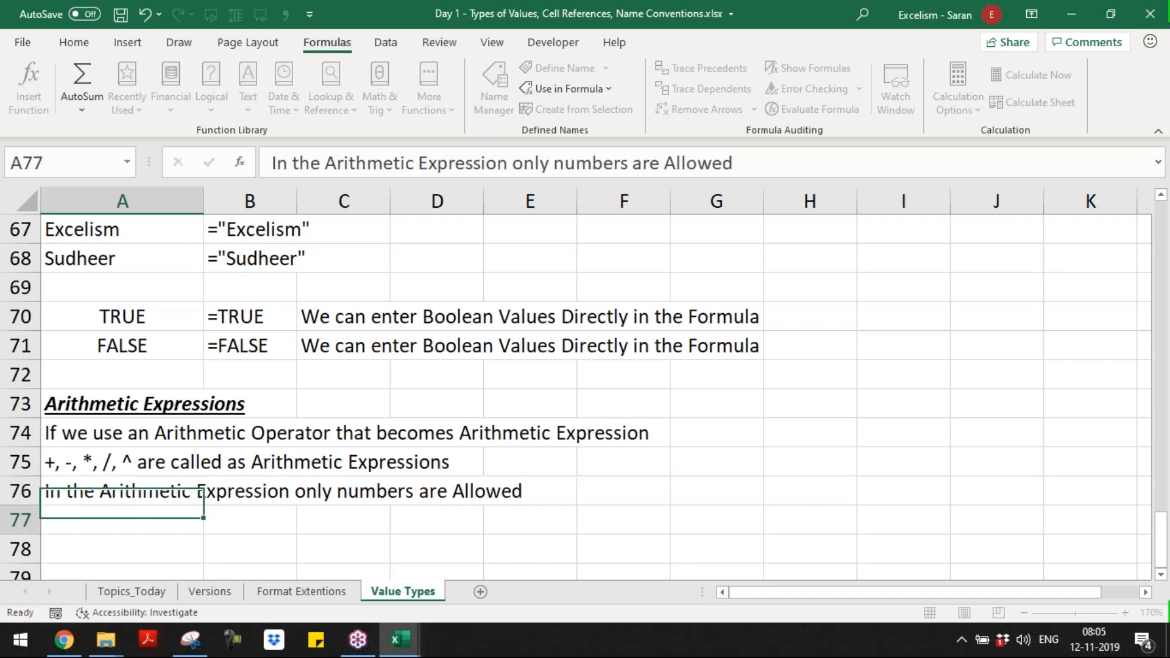
Step: Enter the rule "Arithmetic Expression Always results "Number" Value ONLY" in A77
{"action": "type", "text": "A"}
{"action": "type", "text": "rt"}
{"action": "type", "text": "ithme"}
{"action": "type", "text": "tic Expre"}
{"action": "type", "text": "ssion Al"}
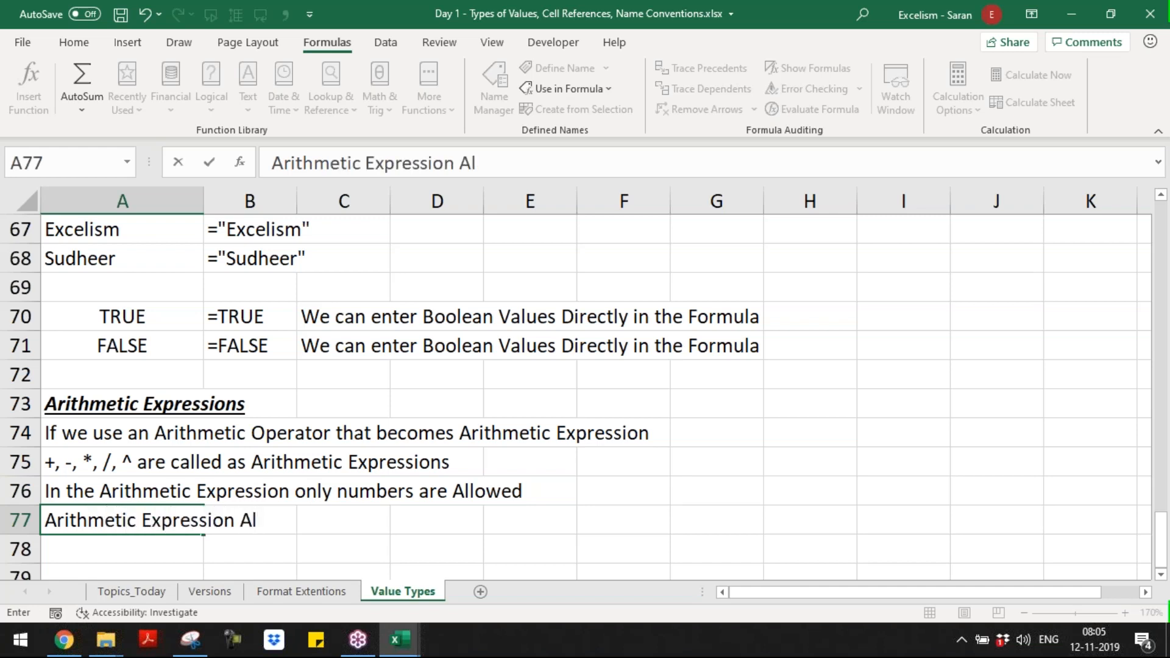
{"action": "type", "text": "ways result"}
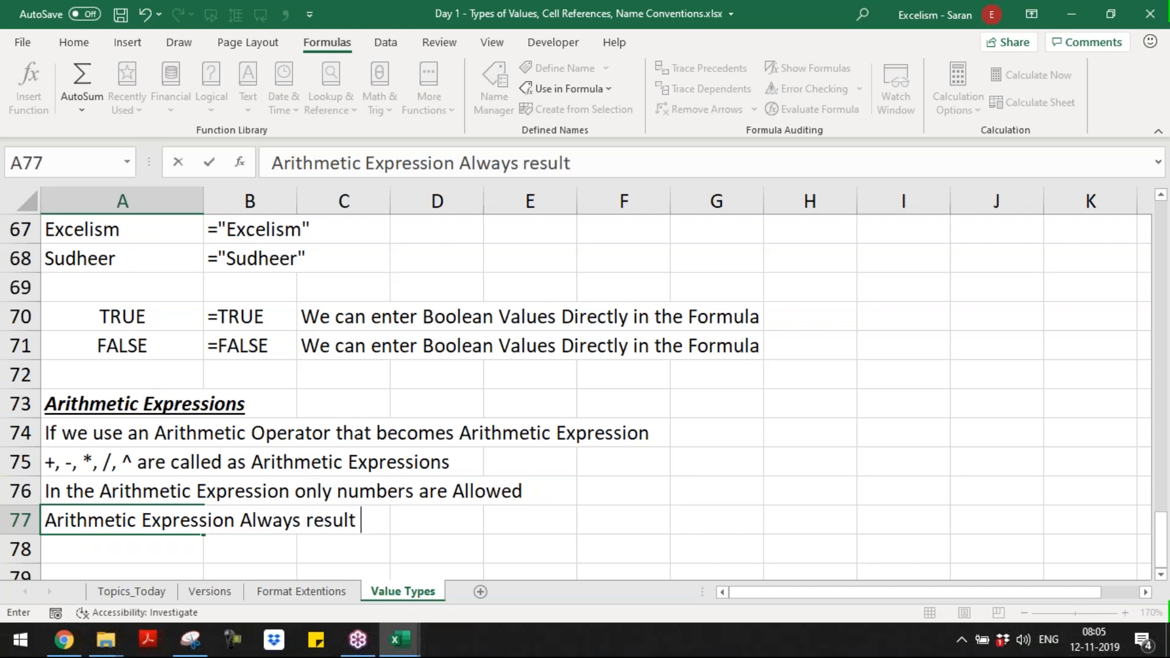
{"action": "type", "text": "s \"Number"}
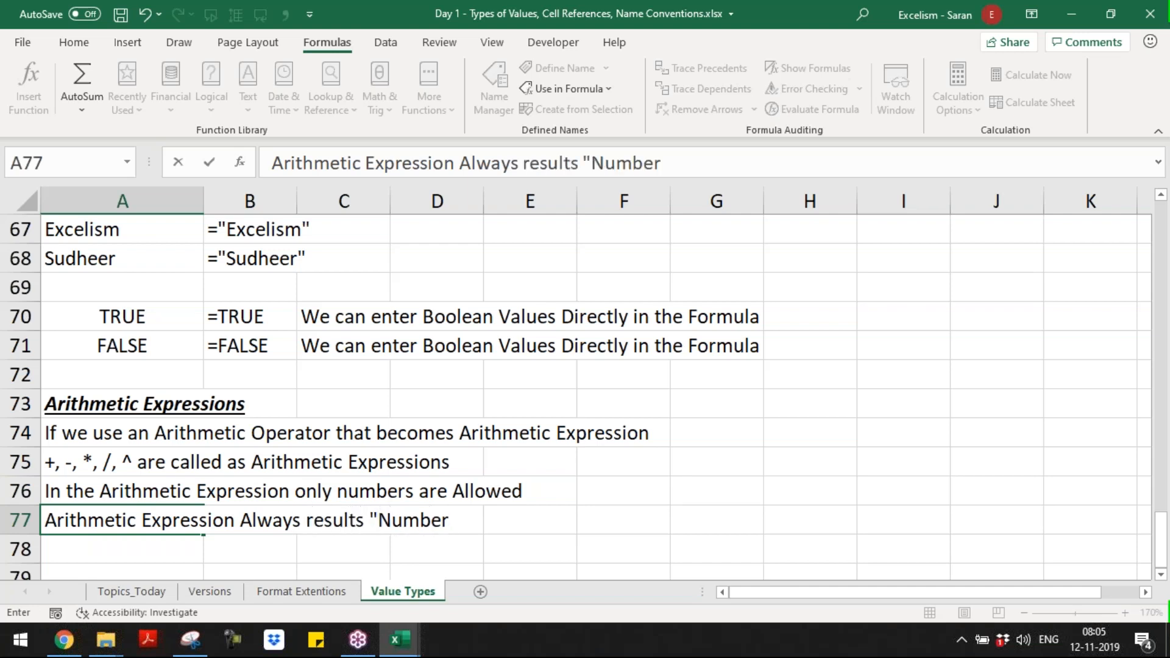
{"action": "type", "text": "\" Value ONY"}
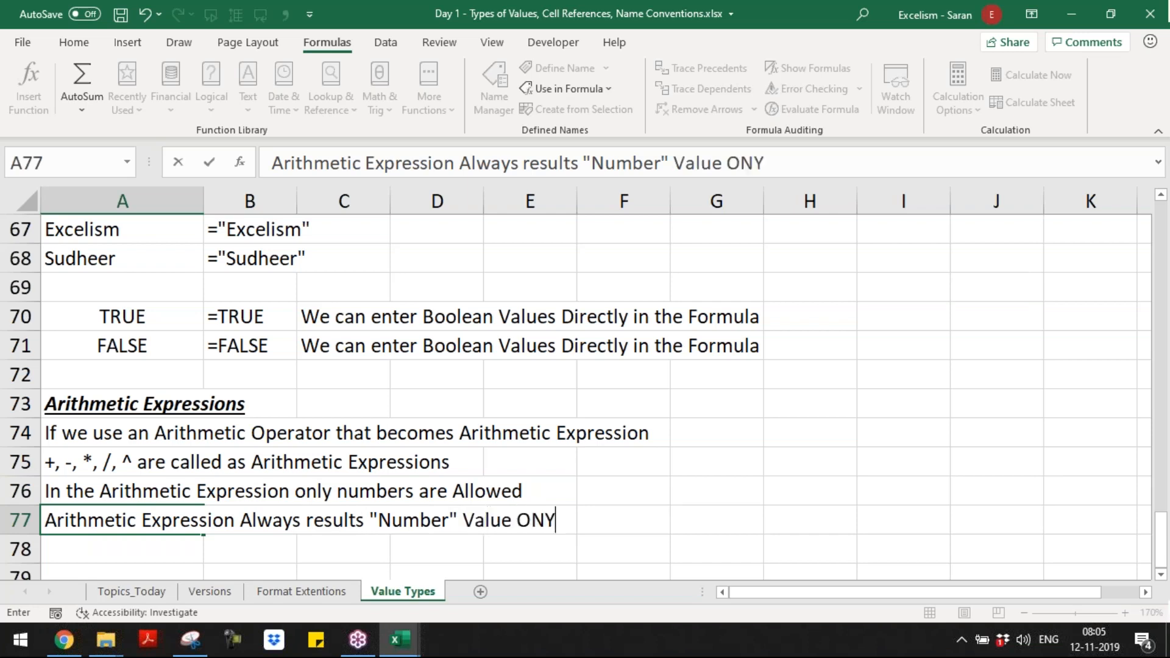
{"action": "key", "text": "BackSpace"}
{"action": "type", "text": "LY"}
{"action": "key", "text": "Return"}
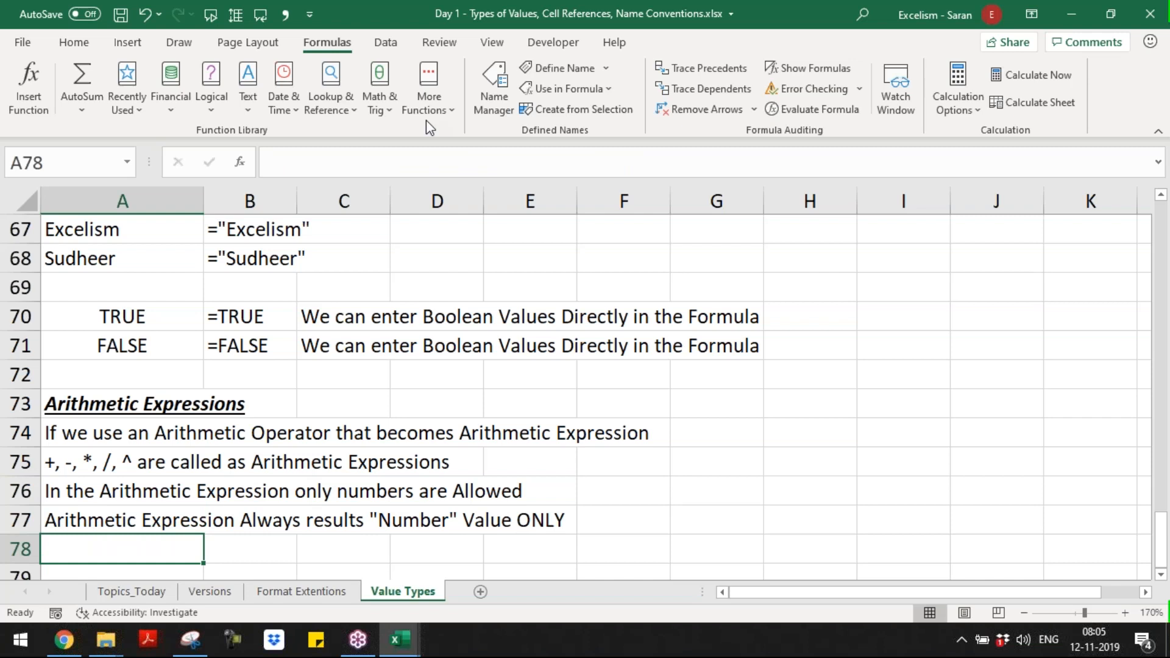
Step: Enter the heading "Logical Expressions/Logical Text" in A79 and format it as bold, italic and underlined
{"action": "key", "text": "Down"}
{"action": "key", "text": "Down"}
{"action": "key", "text": "Down"}
{"action": "key", "text": "Down"}
{"action": "key", "text": "Up"}
{"action": "key", "text": "Up"}
{"action": "key", "text": "Up"}
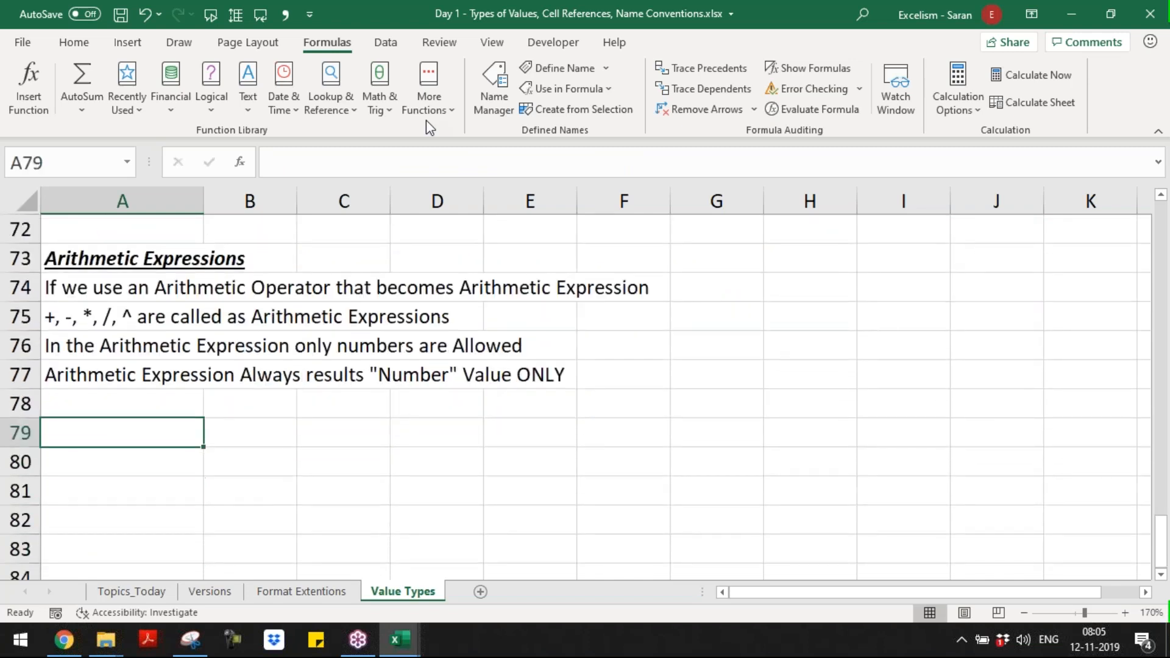
{"action": "type", "text": "Log"}
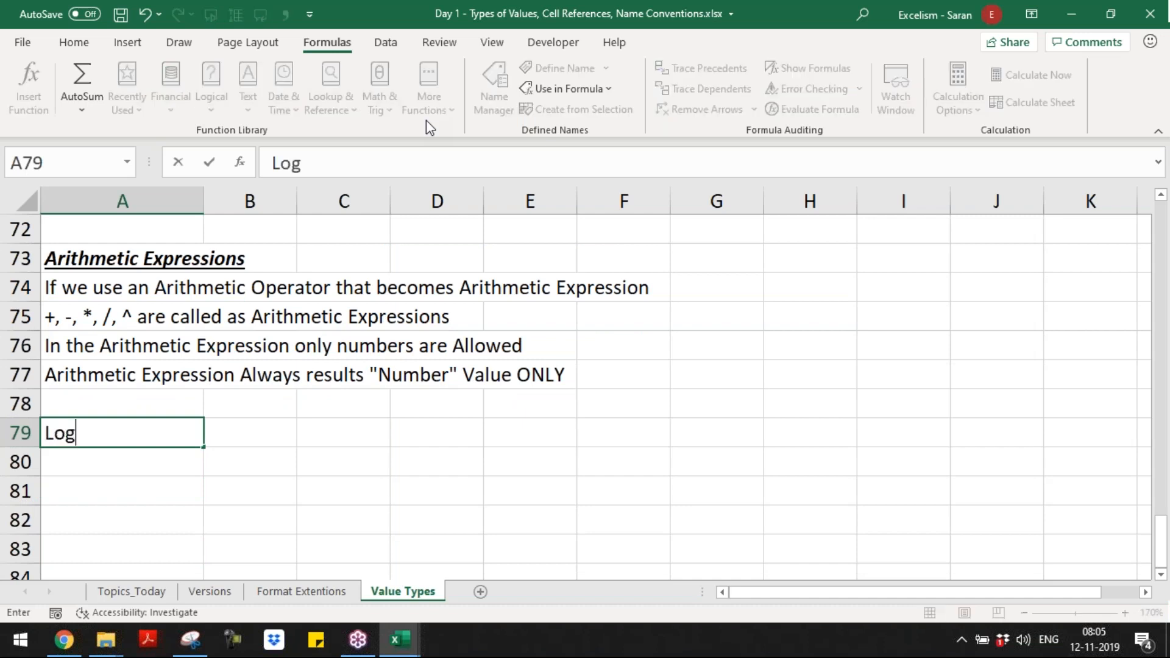
{"action": "type", "text": "ical Expressi"}
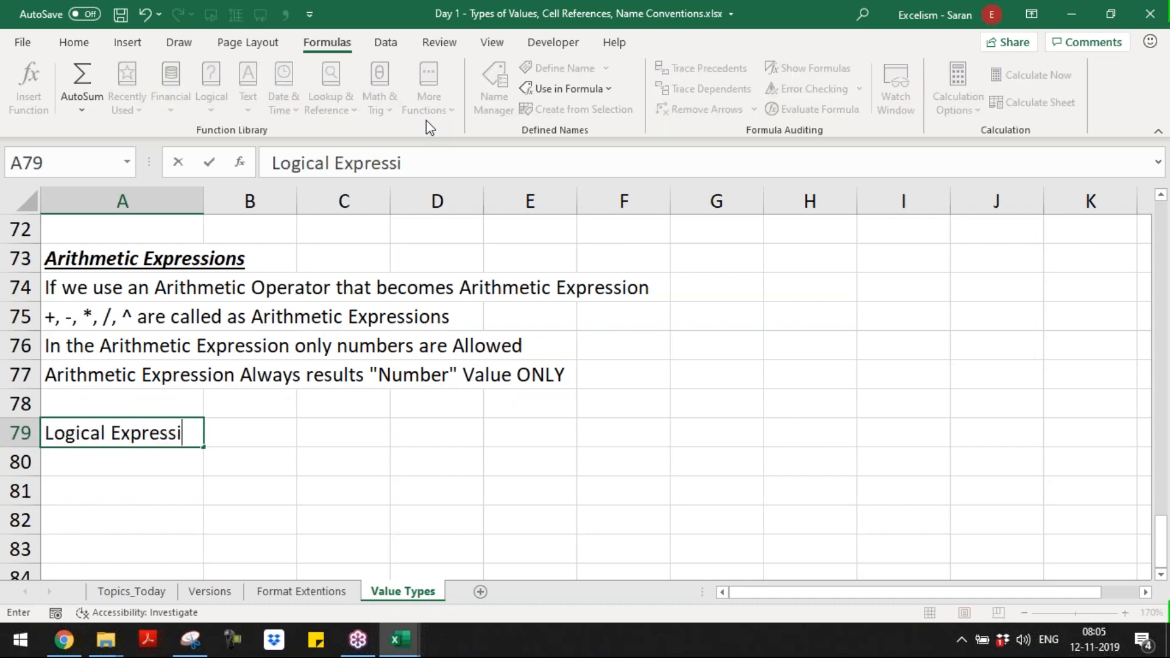
{"action": "type", "text": "ons/Logical "}
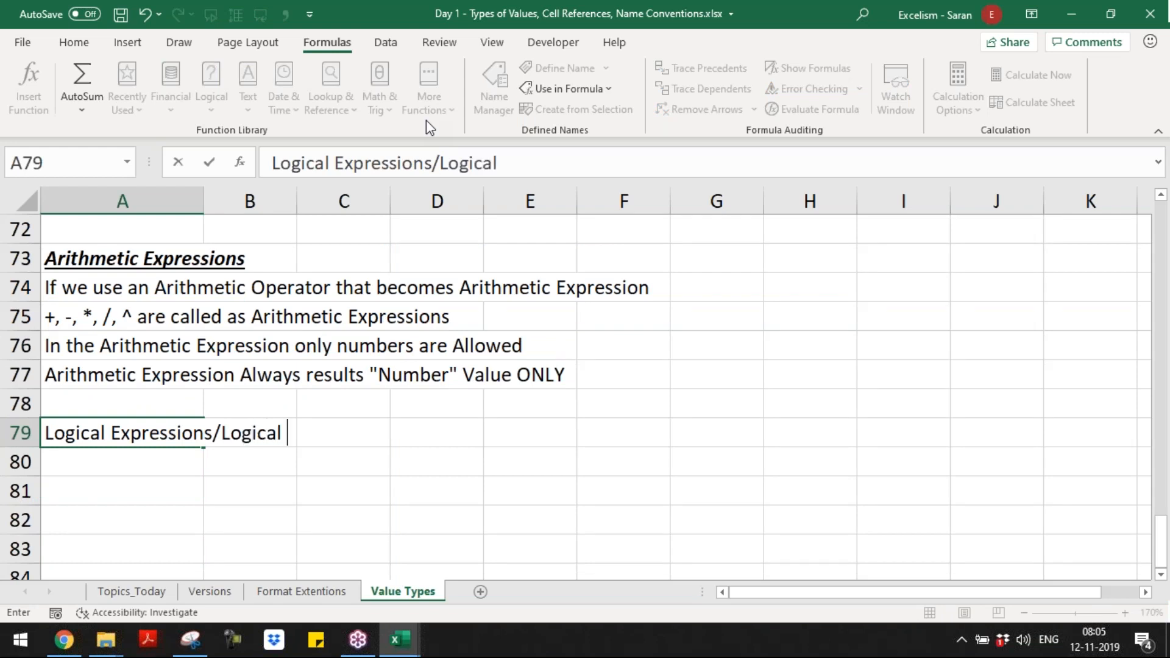
{"action": "type", "text": "Text"}
{"action": "key", "text": "Return"}
{"action": "key", "text": "Up"}
{"action": "key", "text": "ctrl+b"}
{"action": "key", "text": "ctrl+i"}
{"action": "key", "text": "ctrl+u"}
Step: Insert a blank row 77 between the numbers-only rule and the "Number" result rule
{"action": "key", "text": "Up"}
{"action": "key", "text": "Up"}
{"action": "key", "text": "Up"}
{"action": "key", "text": "Down"}
{"action": "key", "text": "shift+space"}
{"action": "key", "text": "ctrl+shift+plus"}
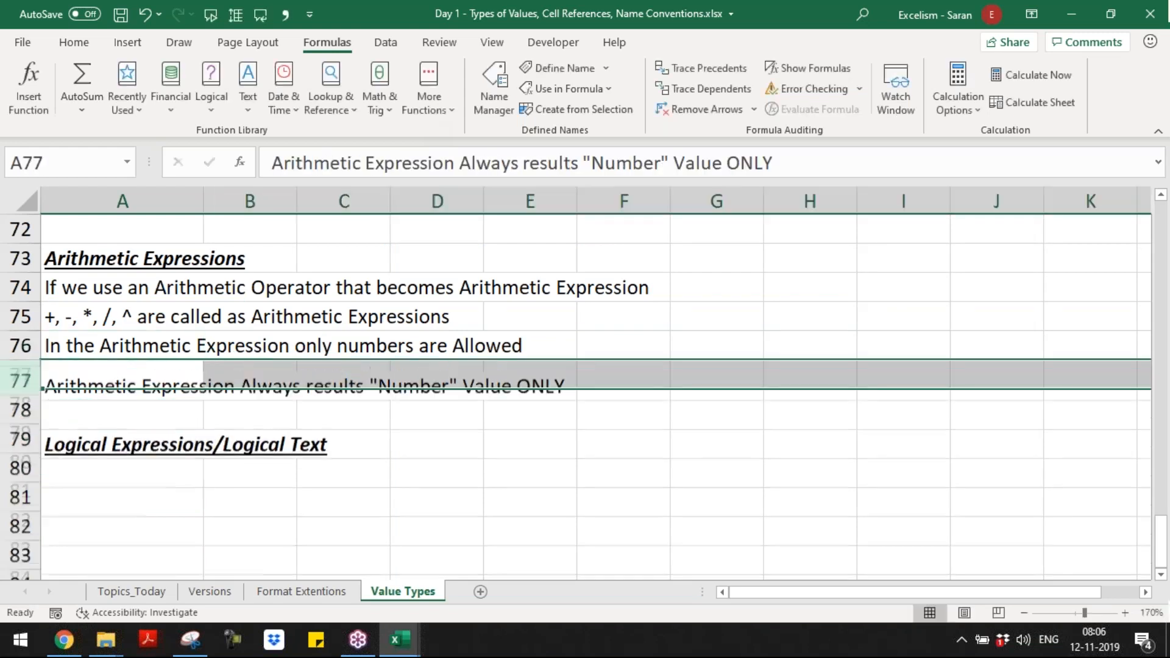
Step: Enter the rule "Text can not be allowed in the Arithmetic Expression" in the blank cell A77
{"action": "key", "text": "Home"}
{"action": "type", "text": "Tet"}
{"action": "key", "text": "BackSpace"}
{"action": "type", "text": "xt can nt"}
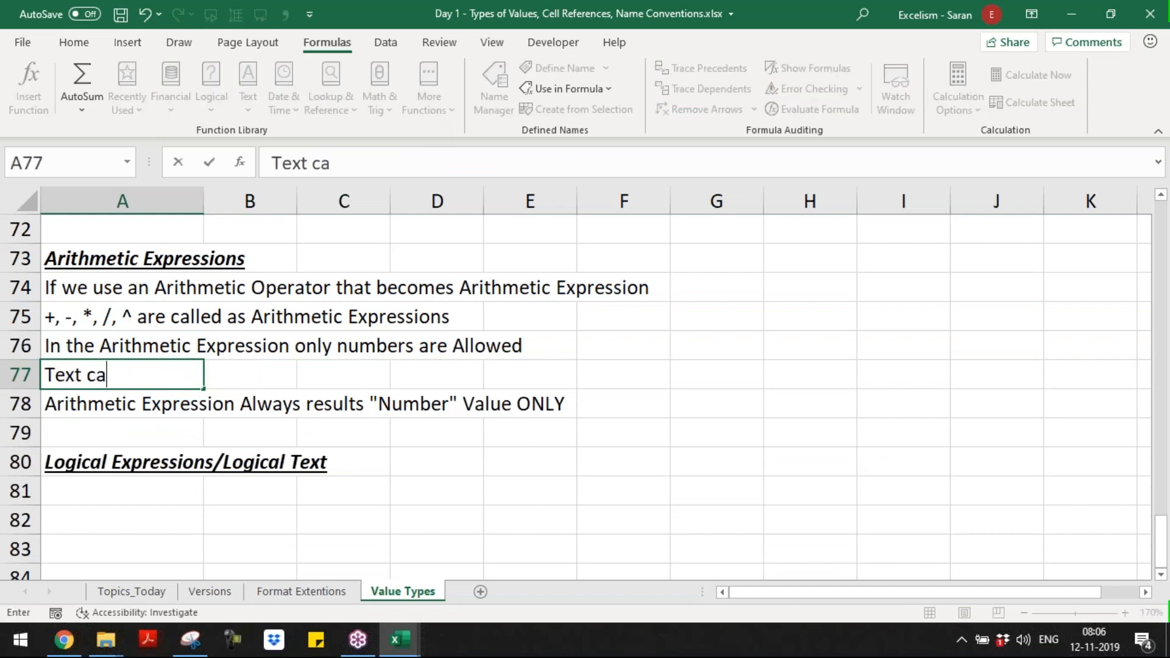
{"action": "key", "text": "BackSpace"}
{"action": "type", "text": "o"}
{"action": "key", "text": "BackSpace"}
{"action": "key", "text": "BackSpace"}
{"action": "type", "text": "ot be allowed"}
{"action": "key", "text": "BackSpace"}
{"action": "type", "text": "ed in the Arig"}
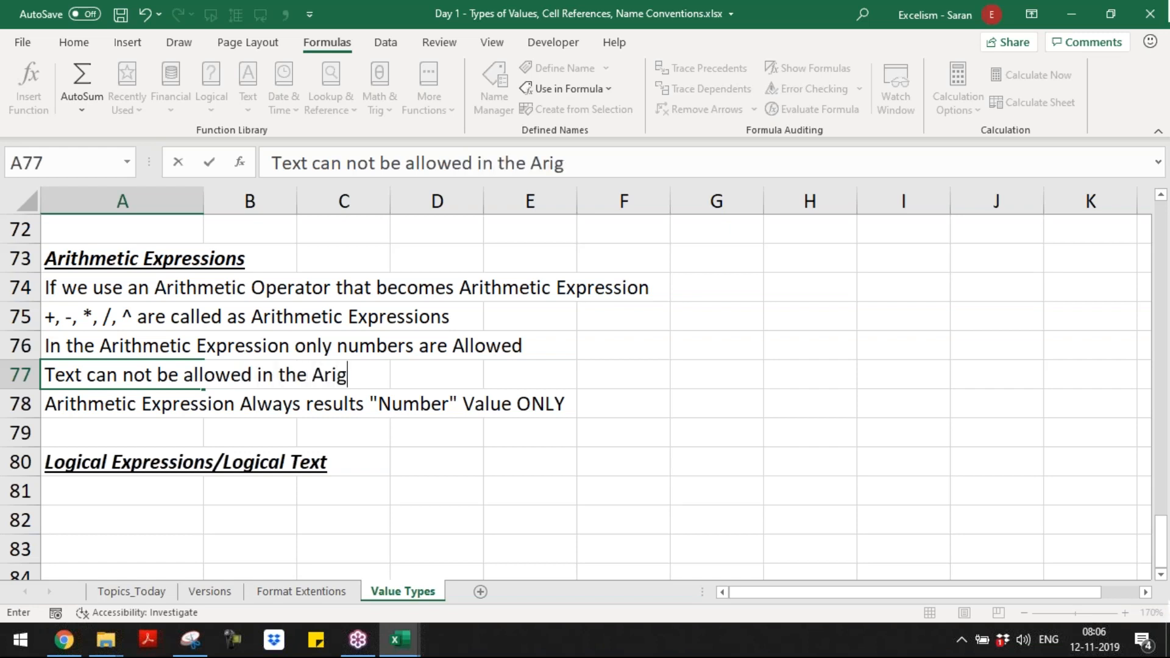
{"action": "key", "text": "BackSpace"}
{"action": "type", "text": "thmeit"}
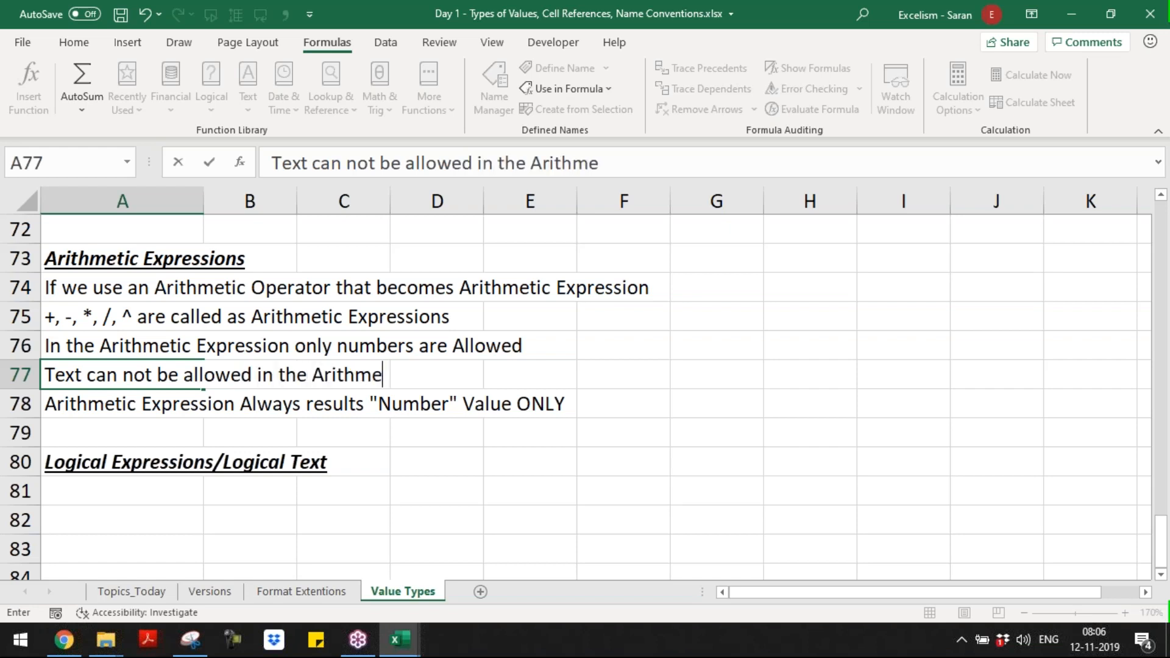
{"action": "key", "text": "BackSpace"}
{"action": "key", "text": "BackSpace"}
{"action": "type", "text": "tic Expression"}
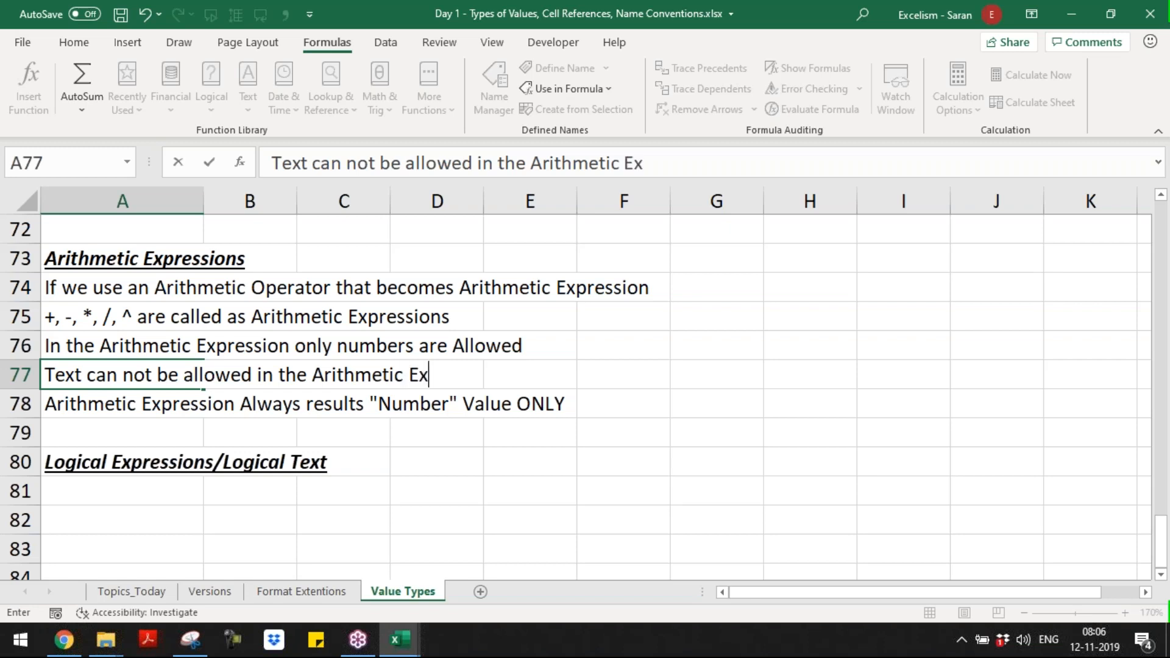
{"action": "key", "text": "Return"}
Step: Insert a row above the "Number" result rule and enter "Boolean Value can be allowed in the Arithmetic Expression" in A78
{"action": "key", "text": "shift+space"}
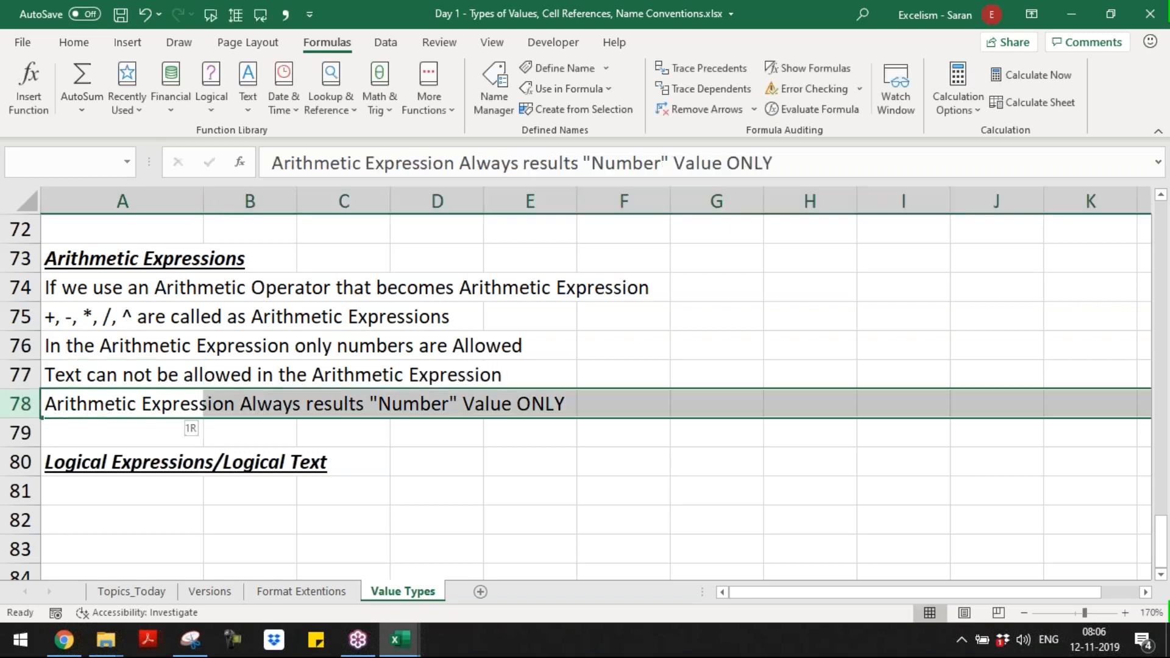
{"action": "key", "text": "ctrl+shift+plus"}
{"action": "type", "text": "Bool"}
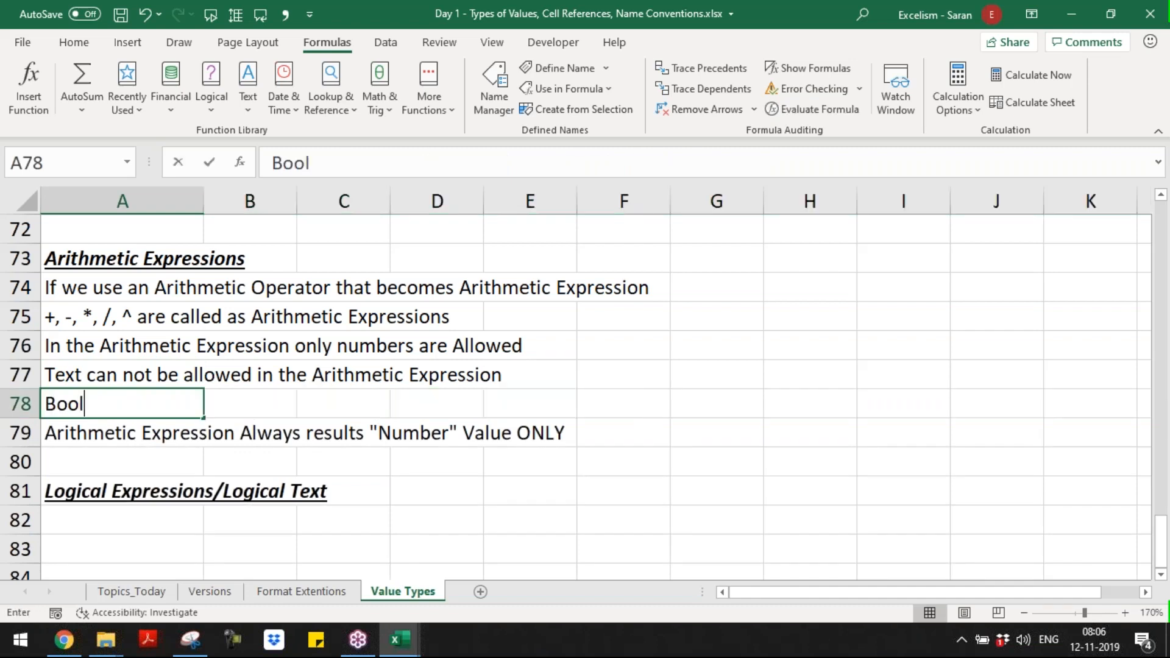
{"action": "type", "text": "ean Value Can"}
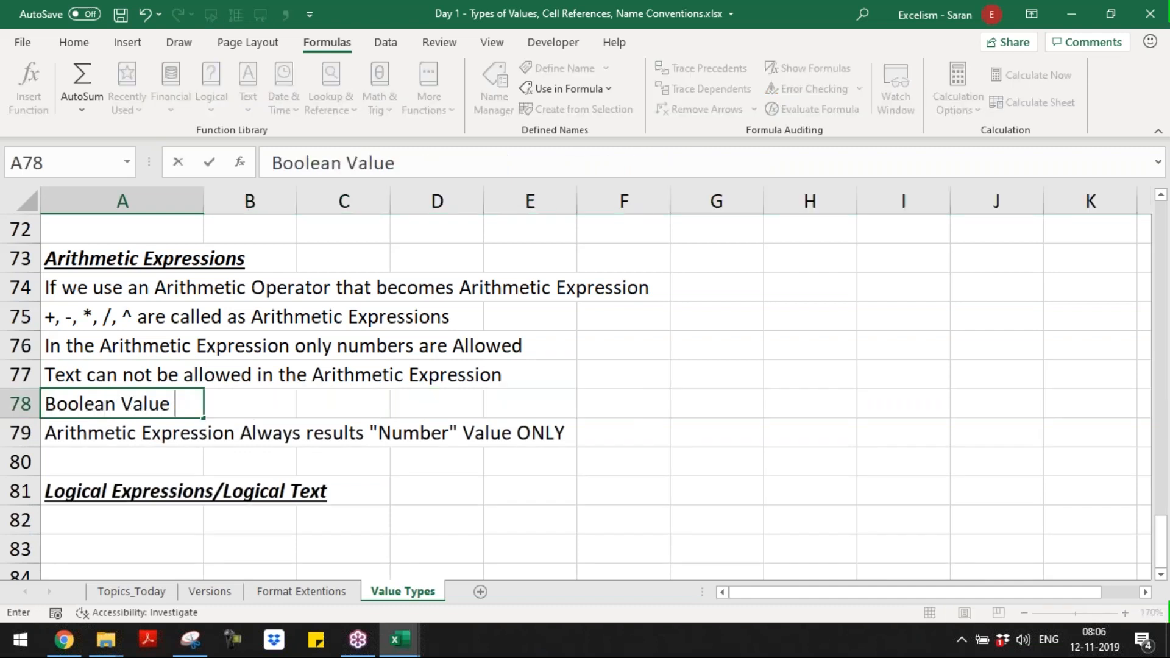
{"action": "key", "text": "BackSpace"}
{"action": "key", "text": "BackSpace"}
{"action": "key", "text": "BackSpace"}
{"action": "type", "text": "can be allow"}
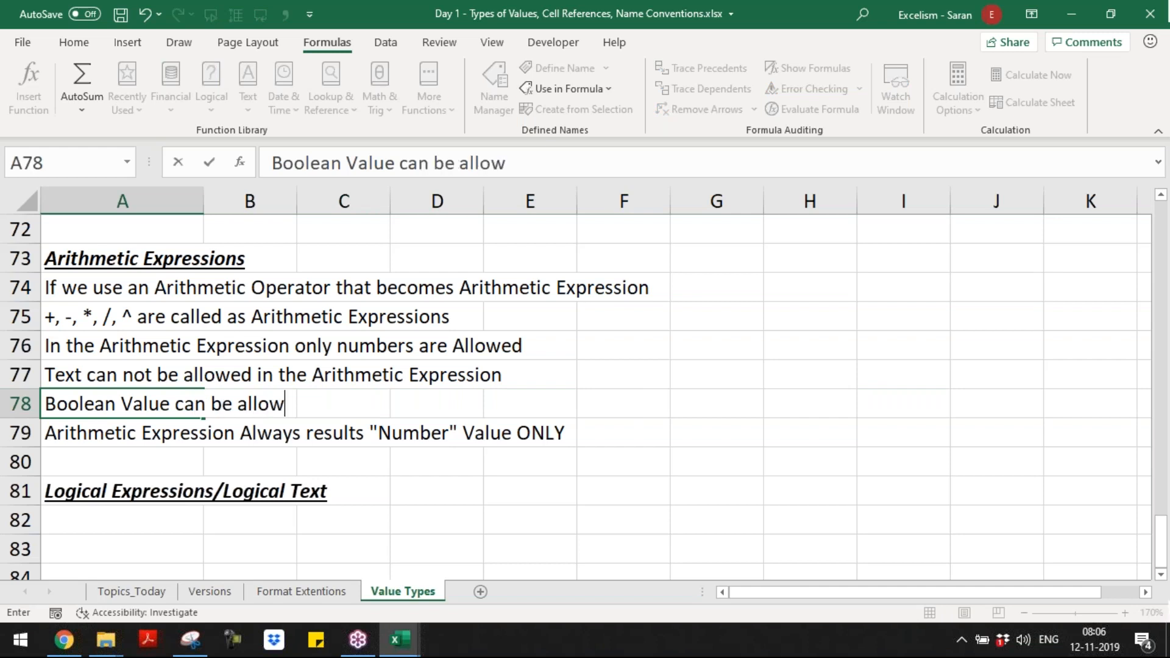
{"action": "type", "text": "ed in the Arith"}
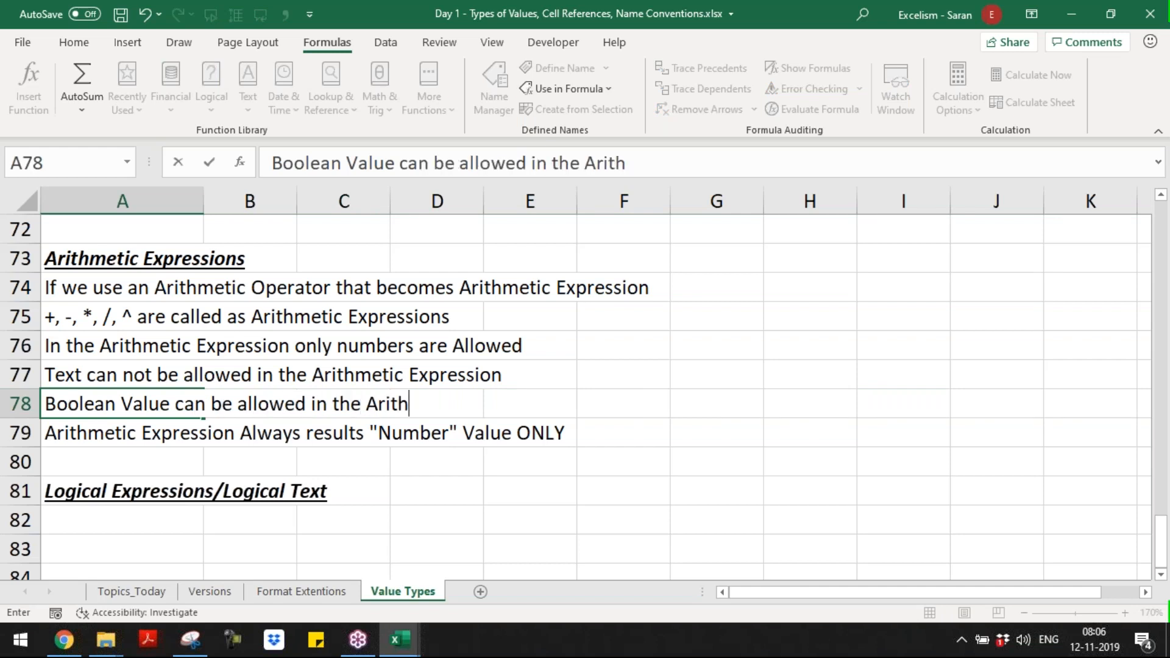
{"action": "type", "text": "metic Ex"}
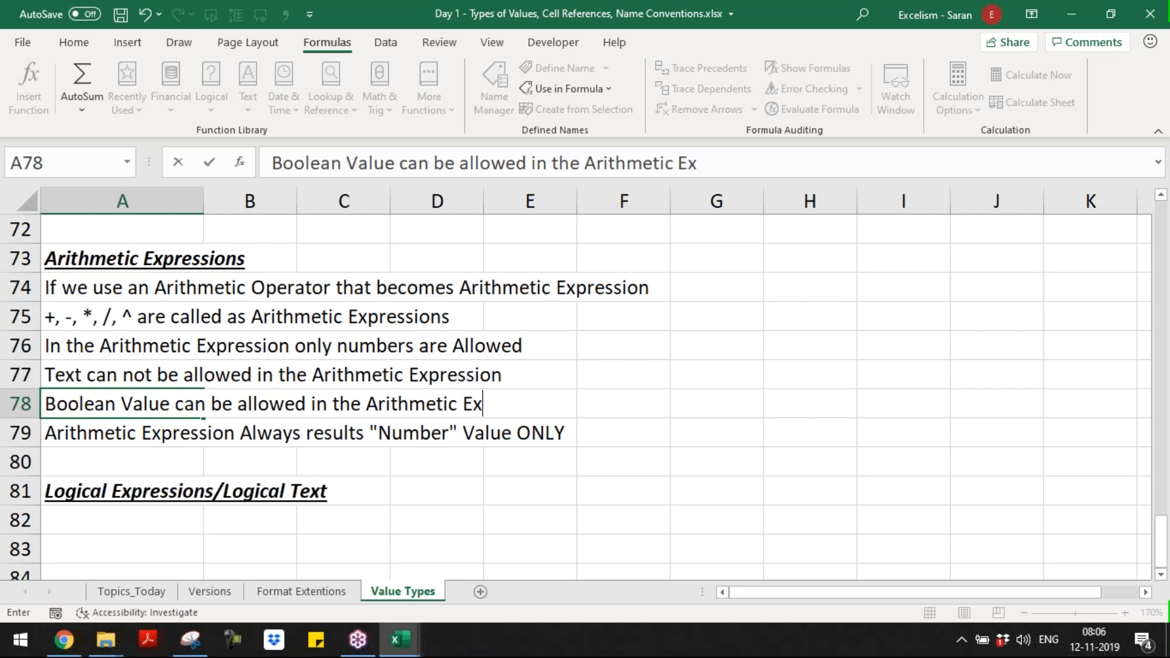
{"action": "type", "text": "pression"}
{"action": "key", "text": "Return"}
Step: Insert another row above the "Number" result rule and enter "If Boolean Value allowed, Excel understands" in A79
{"action": "key", "text": "shift+space"}
{"action": "key", "text": "ctrl+shift+plus"}
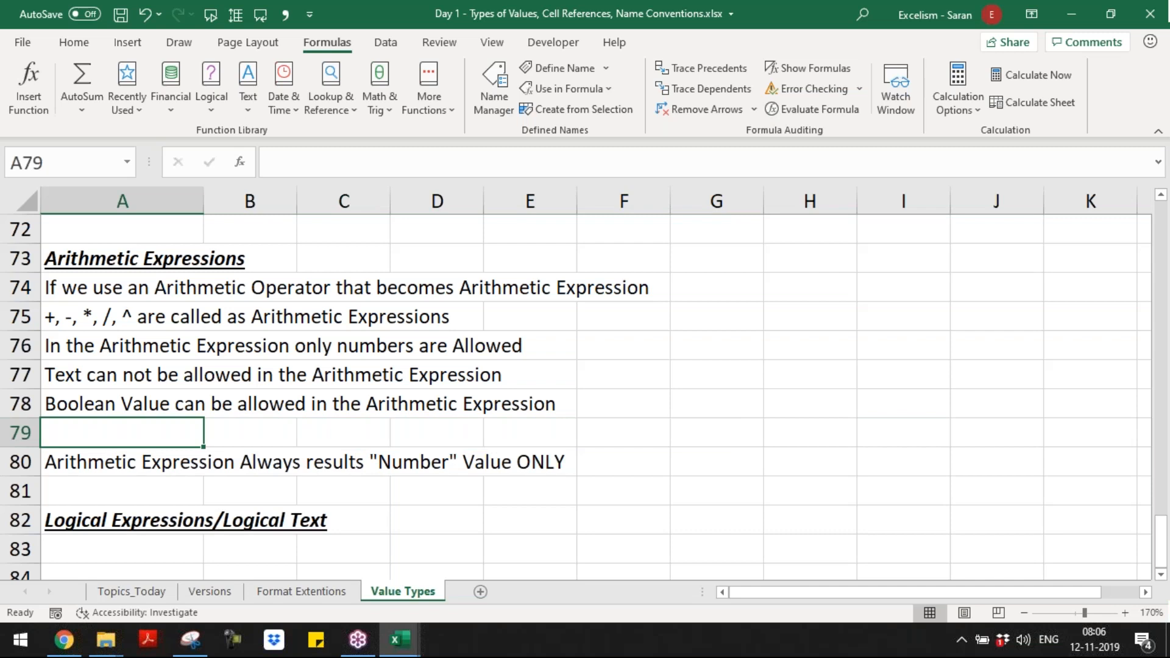
{"action": "type", "text": "If Boolea"}
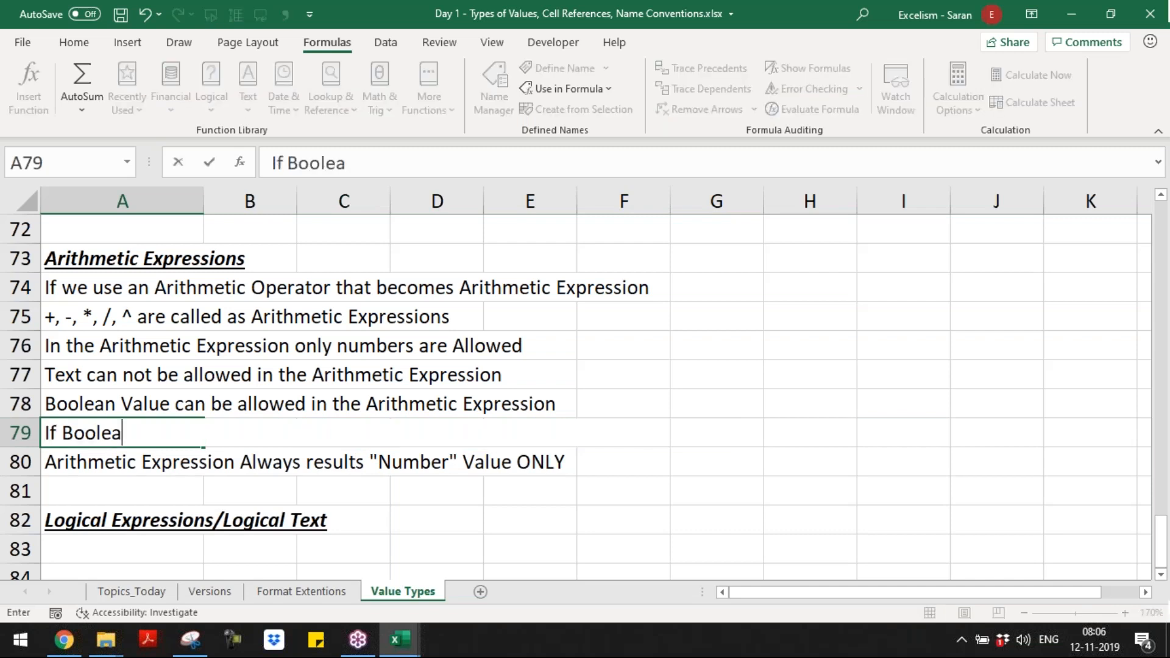
{"action": "type", "text": "n Value allowed Edx"}
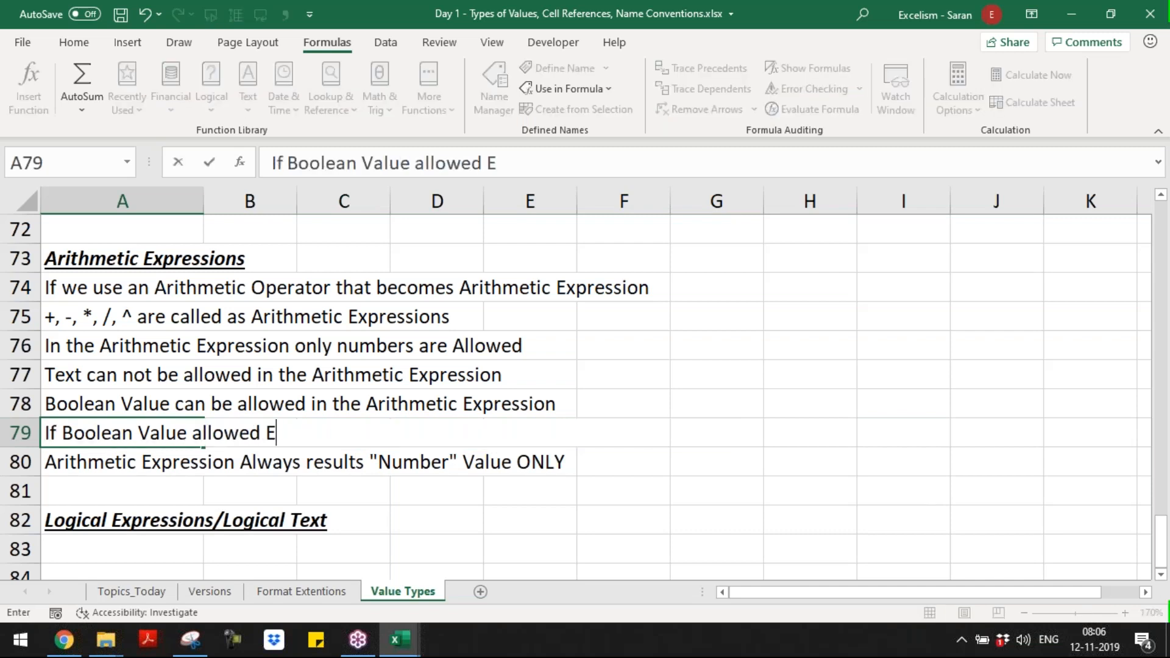
{"action": "key", "text": "BackSpace"}
{"action": "key", "text": "BackSpace"}
{"action": "key", "text": "BackSpace"}
{"action": "key", "text": "BackSpace"}
{"action": "type", "text": ", Exc"}
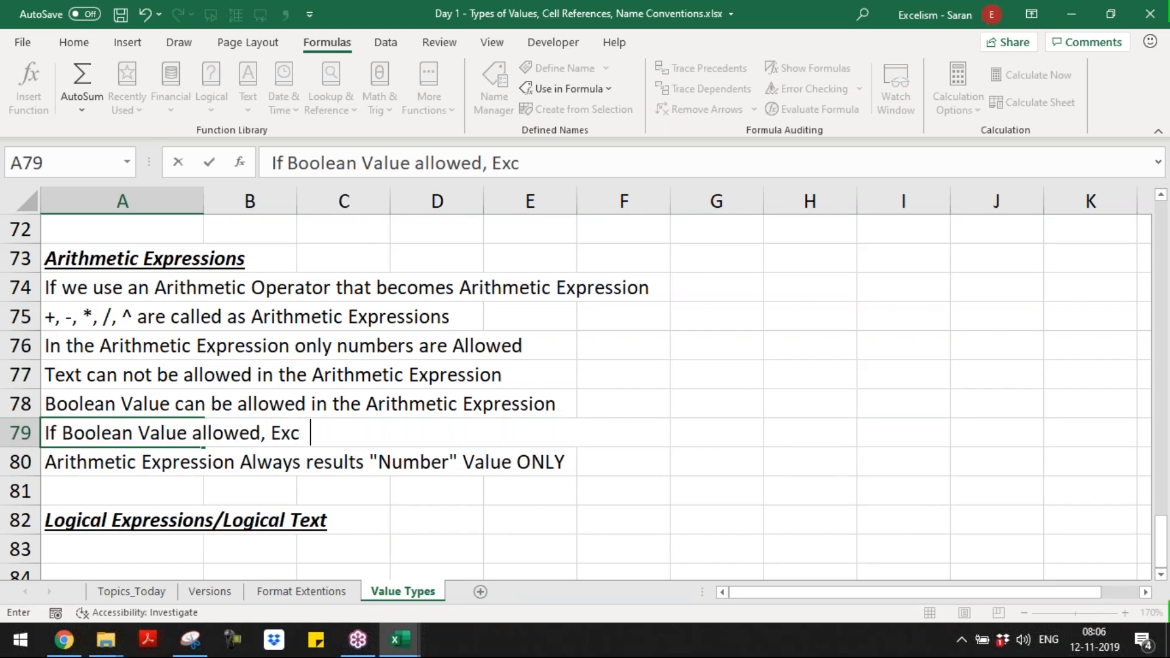
{"action": "type", "text": "el understands"}
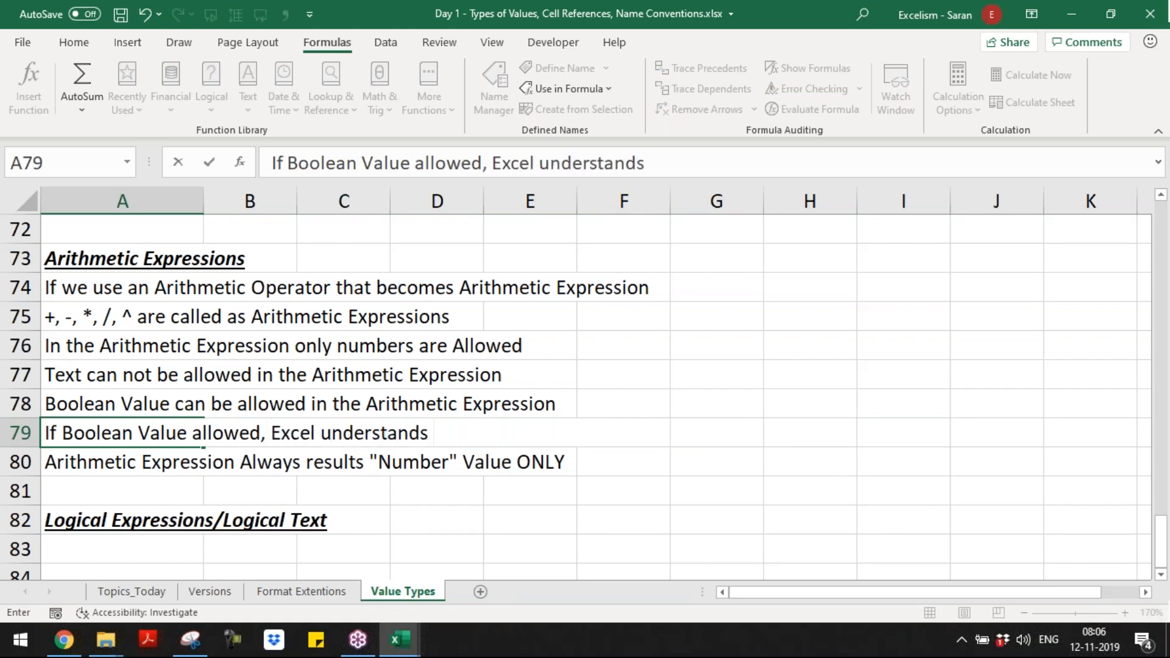
{"action": "key", "text": "ctrl+Return"}
{"action": "key", "text": "BackSpace"}
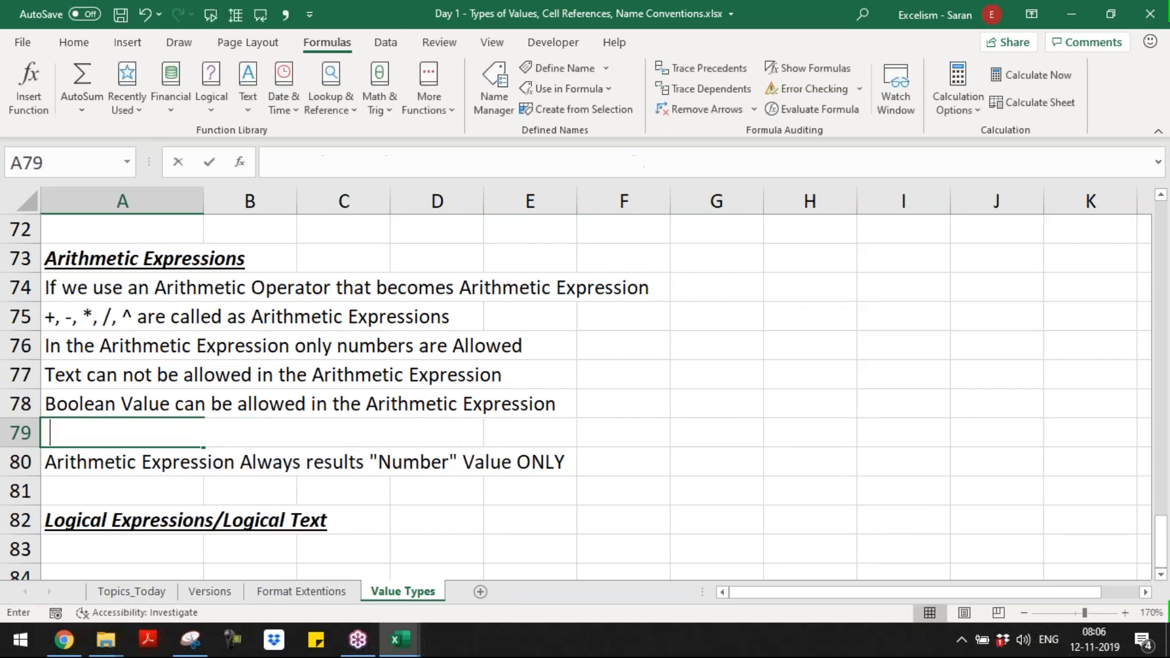
{"action": "key", "text": "Escape"}
Step: Complete the rule in A79 by adding "TRUE as 1 and FALSE as 0" at its end
{"action": "key", "text": "F2"}
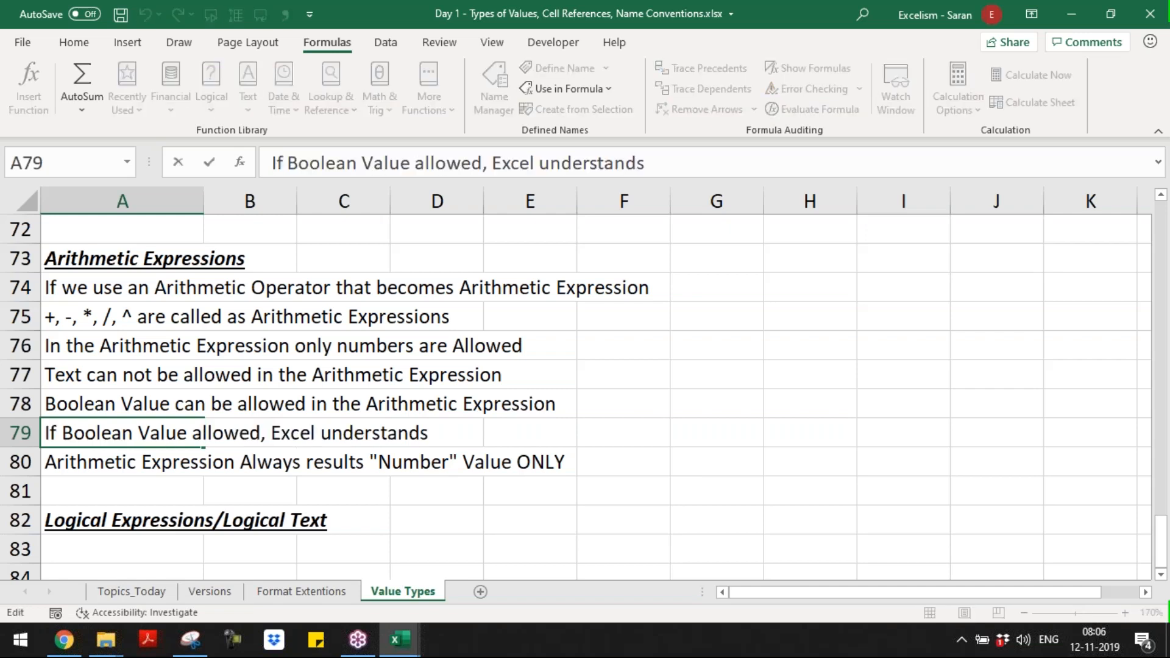
{"action": "type", "text": "TRUE as "}
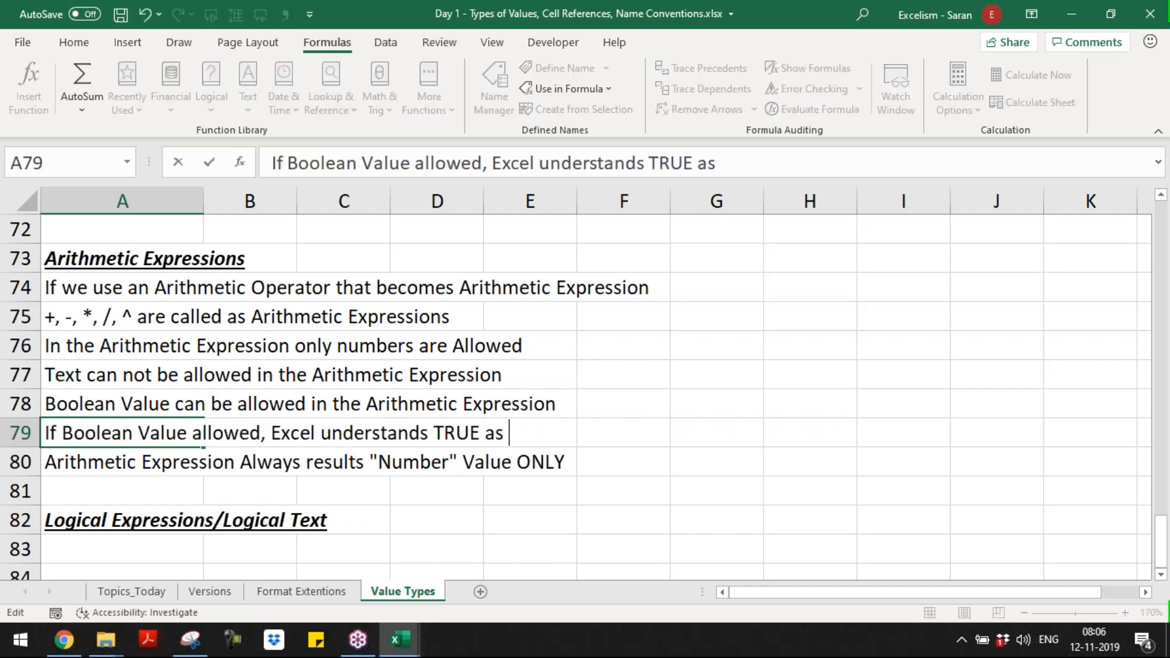
{"action": "type", "text": "1 and FALS"}
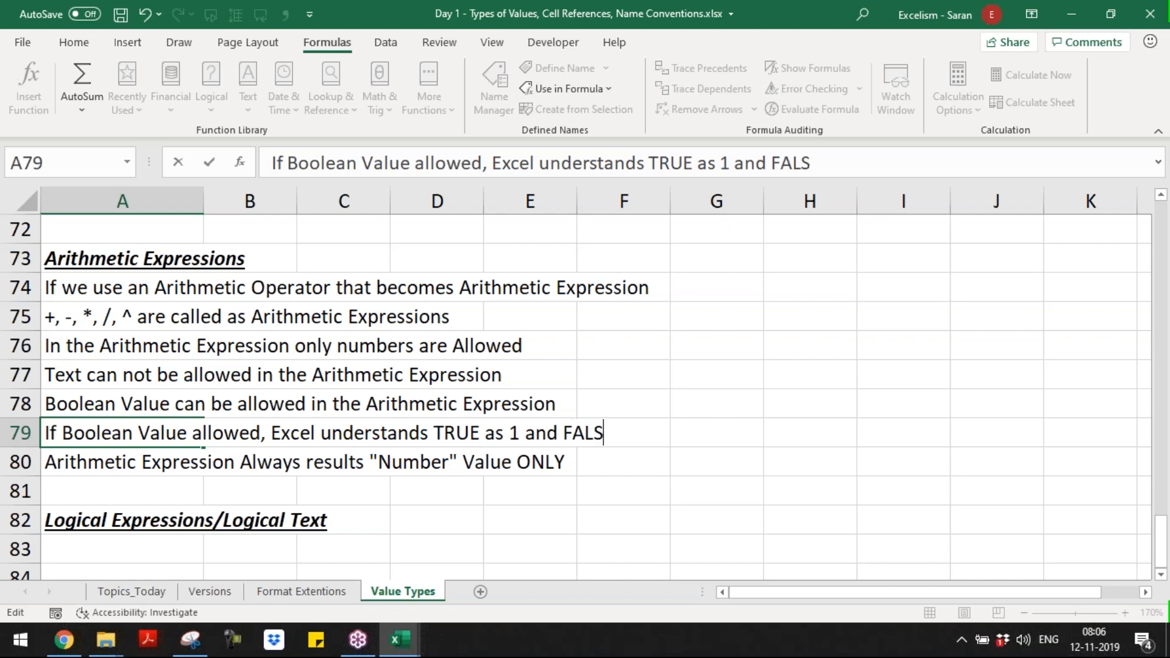
{"action": "type", "text": "E as "}
{"action": "type", "text": "Zer"}
{"action": "key", "text": "BackSpace"}
{"action": "key", "text": "BackSpace"}
{"action": "key", "text": "BackSpace"}
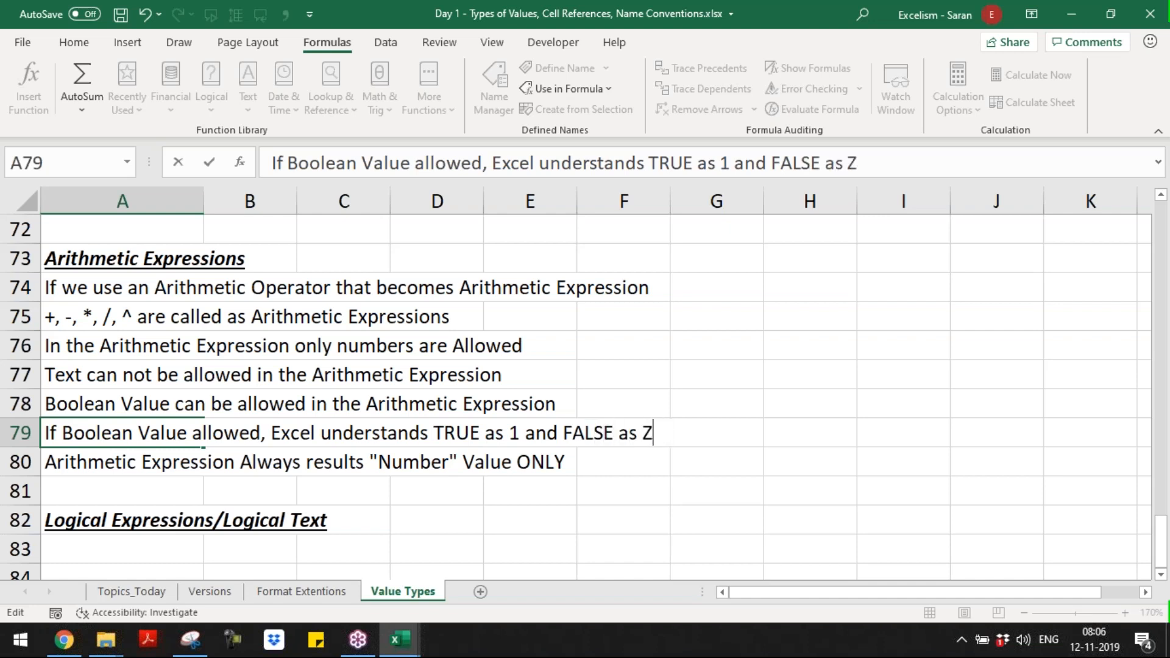
{"action": "type", "text": "0"}
{"action": "key", "text": "Return"}
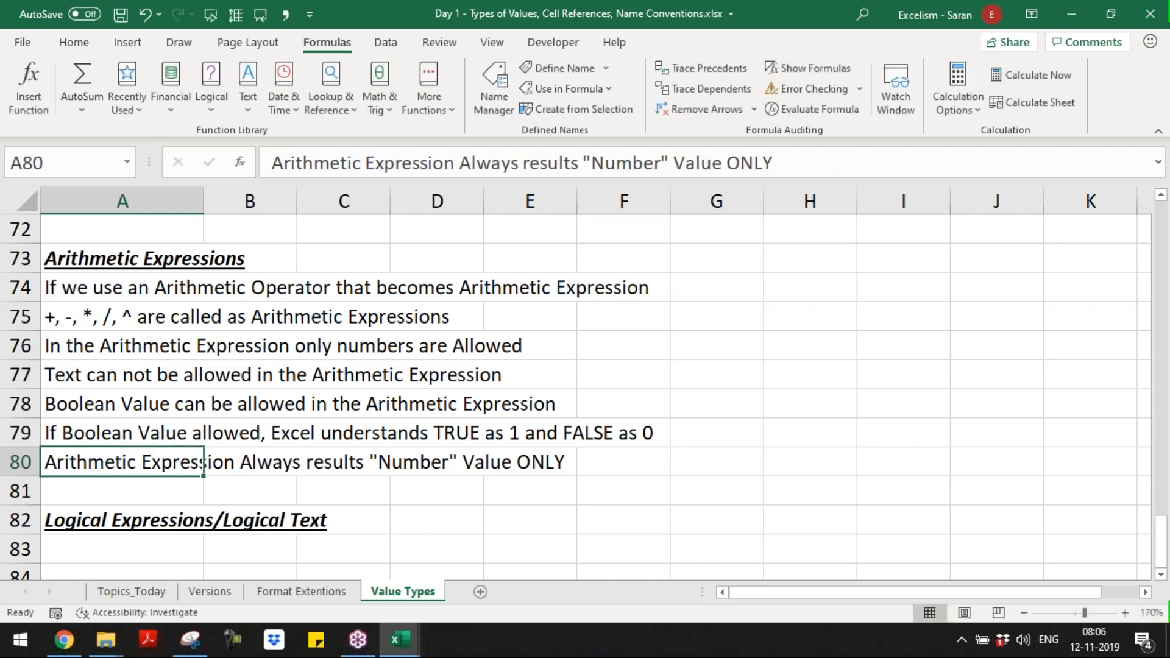
Step: Correct the last word of A75 so the rule reads "+, -, *, /, ^ are called as Arithmetic Operators"
{"action": "key", "text": "Up"}
{"action": "key", "text": "Up"}
{"action": "key", "text": "Up"}
{"action": "key", "text": "Up"}
{"action": "key", "text": "Up"}
{"action": "key", "text": "Up"}
{"action": "key", "text": "Down"}
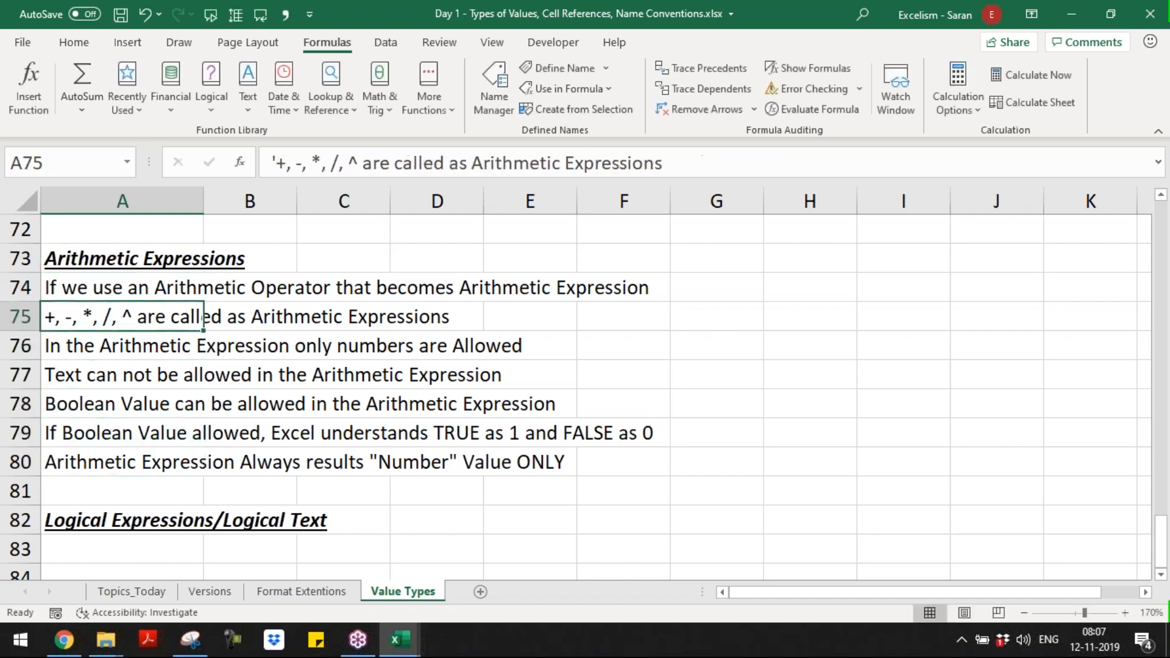
{"action": "key", "text": "Down"}
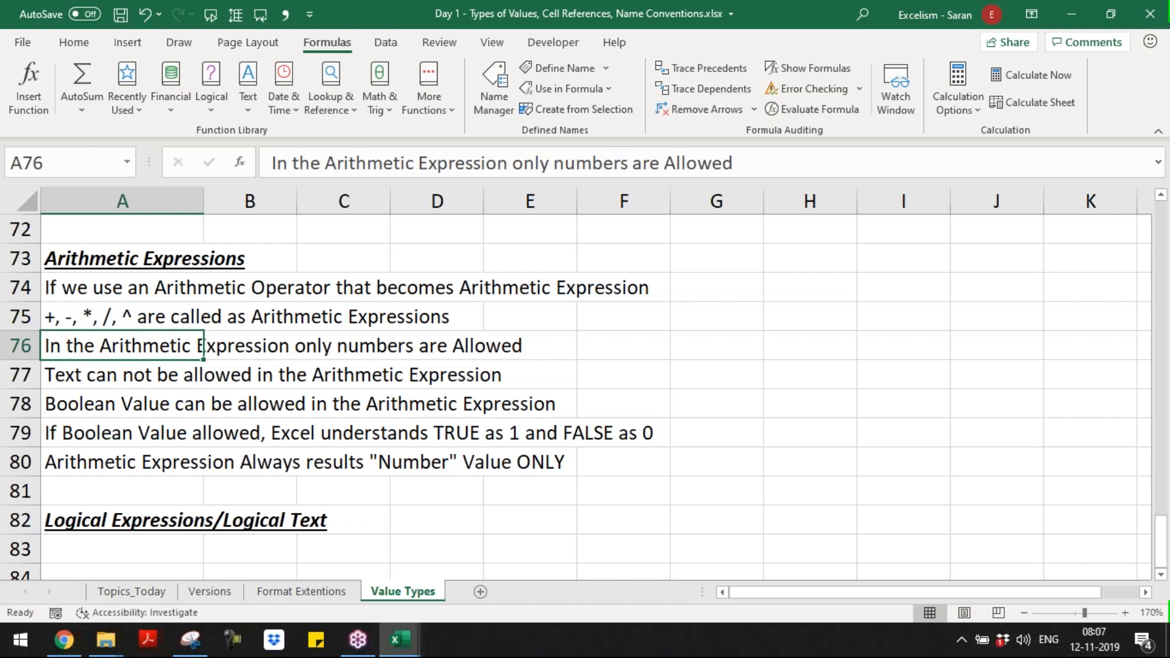
{"action": "key", "text": "Up"}
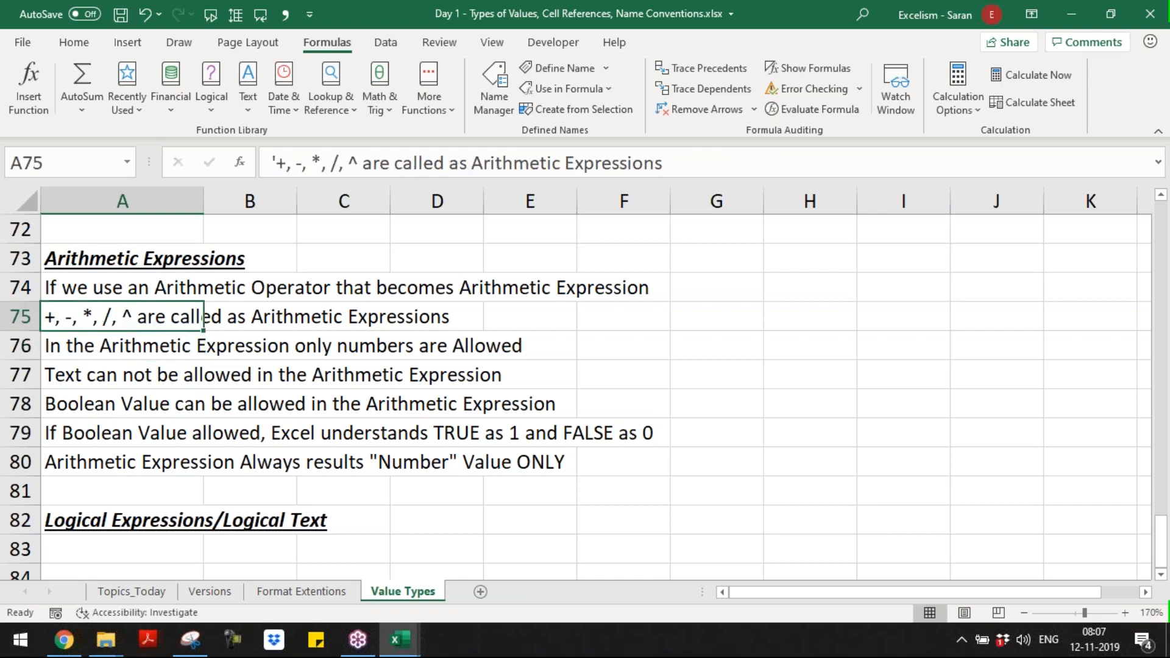
{"action": "key", "text": "F2"}
{"action": "key", "text": "BackSpace"}
{"action": "key", "text": "BackSpace"}
{"action": "key", "text": "BackSpace"}
{"action": "key", "text": "BackSpace"}
{"action": "key", "text": "BackSpace"}
{"action": "key", "text": "BackSpace"}
{"action": "key", "text": "BackSpace"}
{"action": "key", "text": "BackSpace"}
{"action": "key", "text": "BackSpace"}
{"action": "key", "text": "BackSpace"}
{"action": "key", "text": "BackSpace"}
{"action": "type", "text": "Opert"}
{"action": "key", "text": "BackSpace"}
{"action": "type", "text": "ators"}
{"action": "key", "text": "Return"}
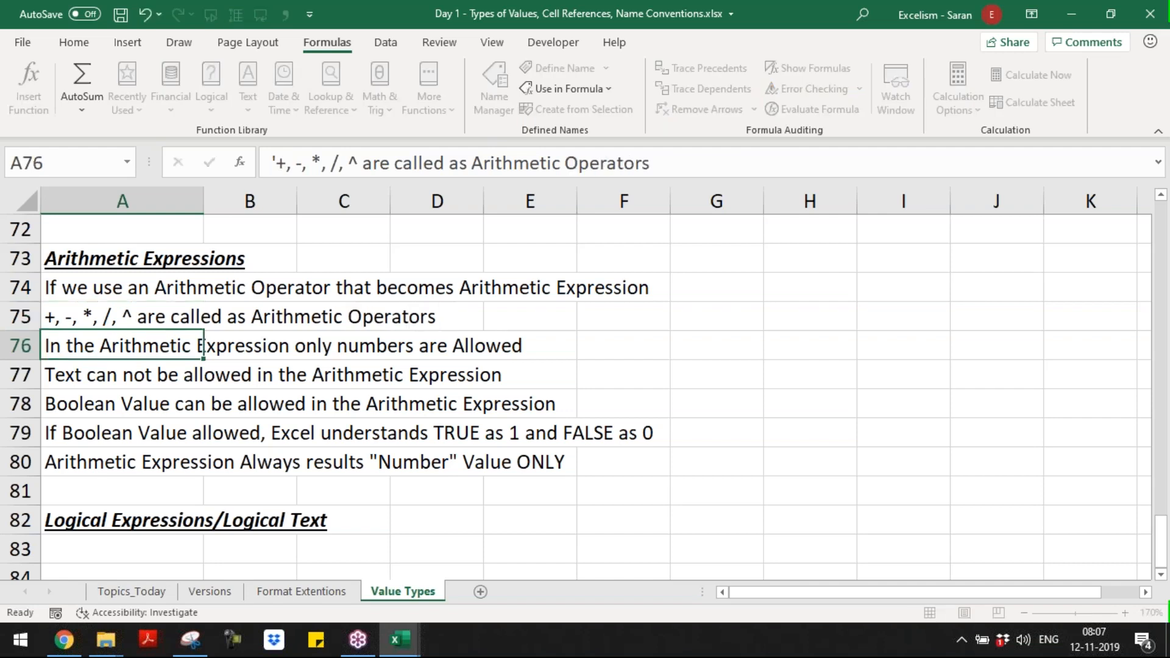
Step: Review the arithmetic expression rules one by one from A74 to A80
{"action": "key", "text": "Up"}
{"action": "key", "text": "Up"}
{"action": "key", "text": "Down"}
{"action": "key", "text": "Down"}
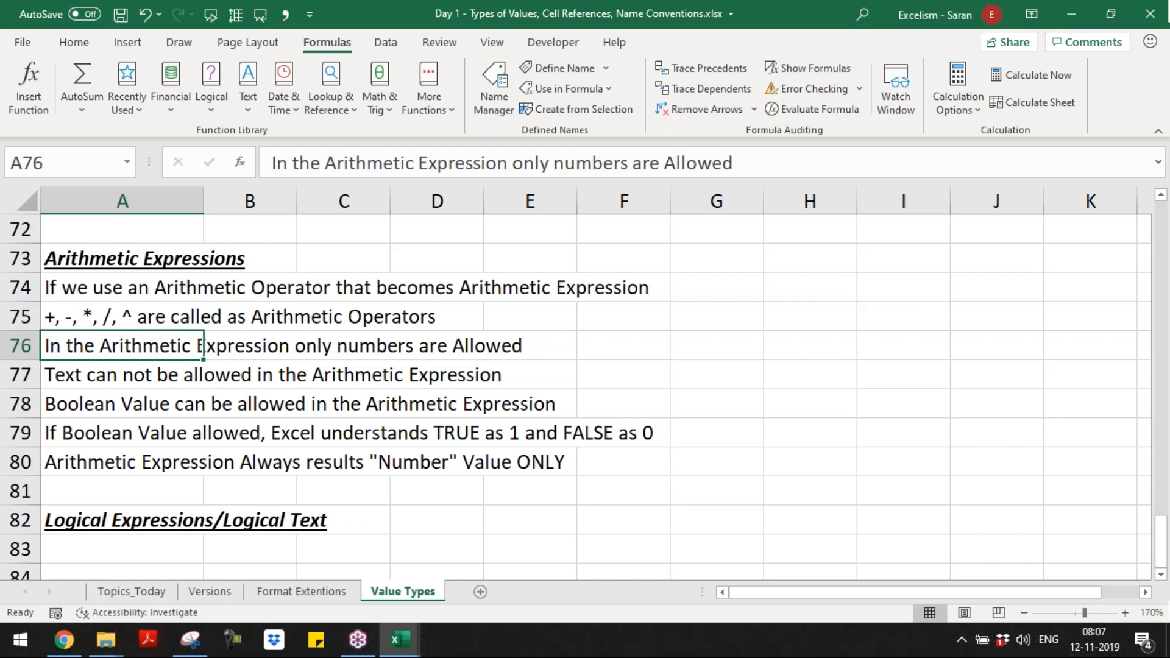
{"action": "left_click", "coordinate": [200, 365]}
{"action": "key", "text": "Down"}
{"action": "key", "text": "Down"}
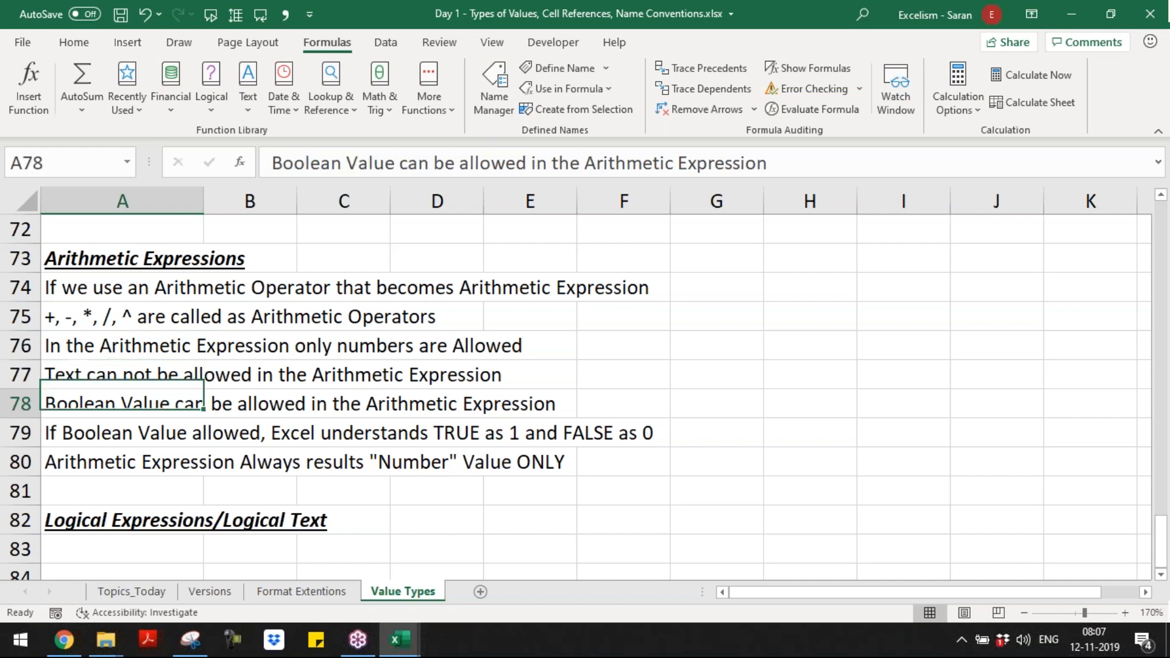
{"action": "left_click", "coordinate": [202, 462]}
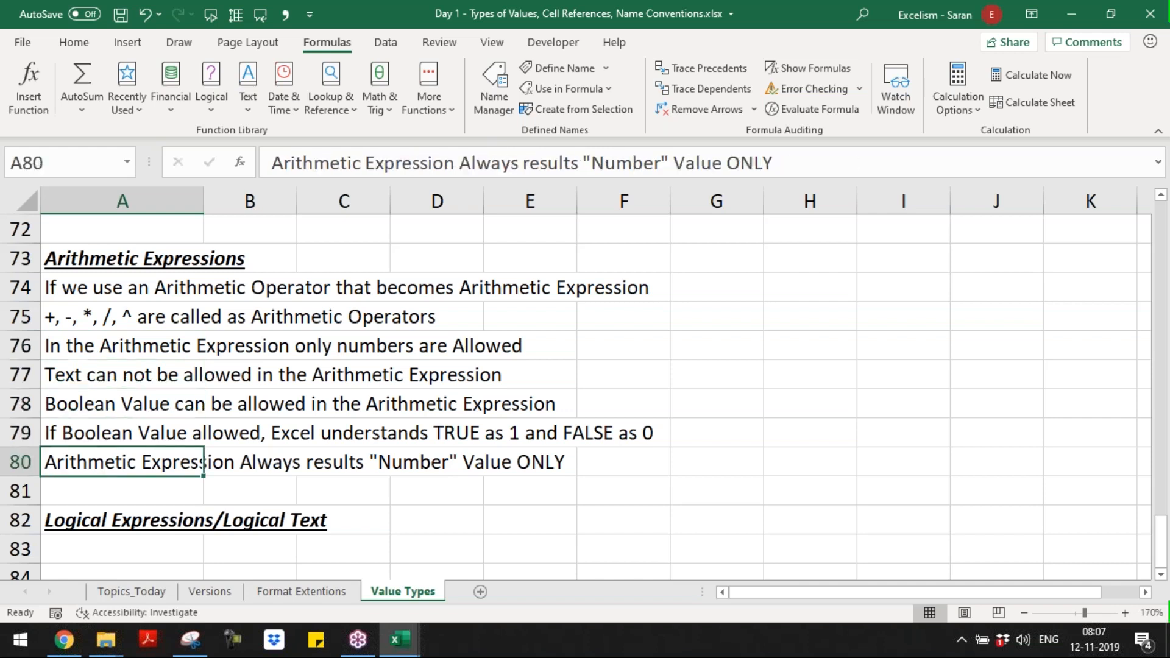
Step: Enter the rule "If we use a Logical Operator that is called as Logical Expression/Logical Text" in A83, below the logical expressions heading
{"action": "key", "text": "Down"}
{"action": "key", "text": "Down"}
{"action": "key", "text": "Down"}
{"action": "key", "text": "Down"}
{"action": "key", "text": "Down"}
{"action": "key", "text": "Down"}
{"action": "key", "text": "Down"}
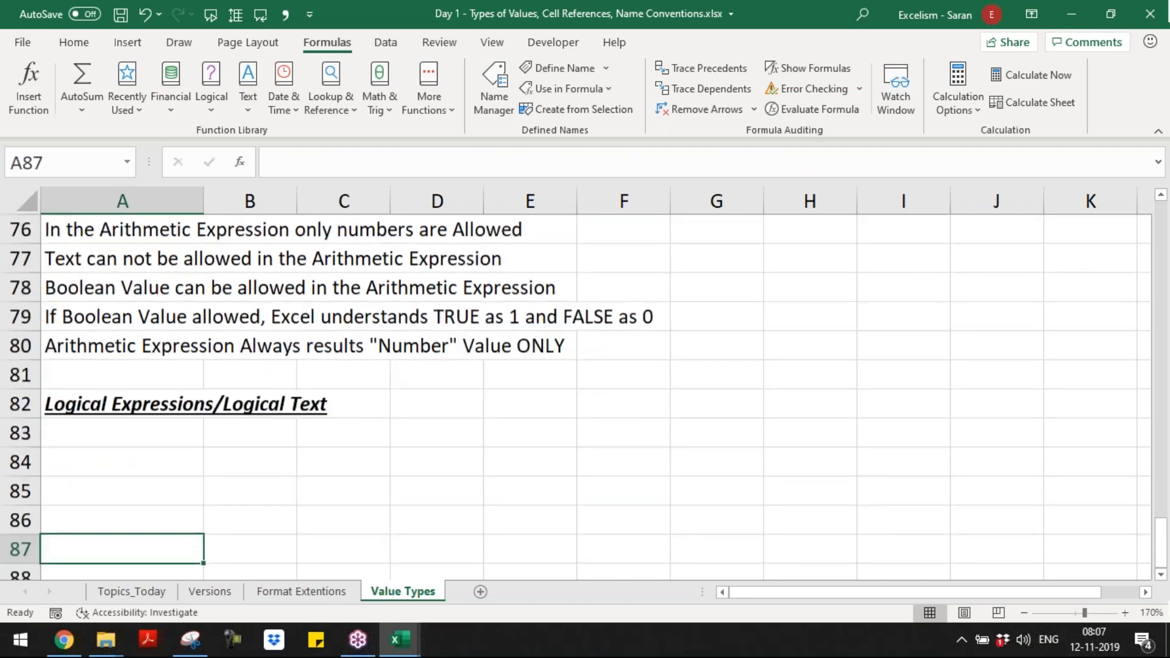
{"action": "key", "text": "Up"}
{"action": "key", "text": "Up"}
{"action": "key", "text": "Up"}
{"action": "key", "text": "Up"}
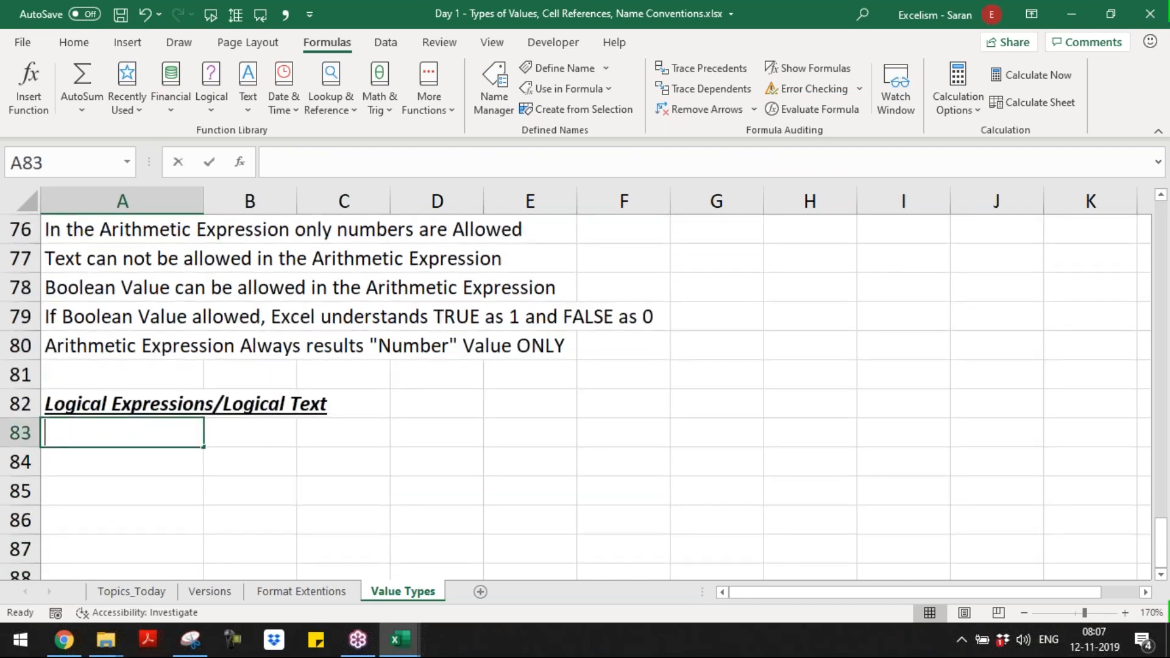
{"action": "type", "text": "If u"}
{"action": "key", "text": "BackSpace"}
{"action": "type", "text": "we "}
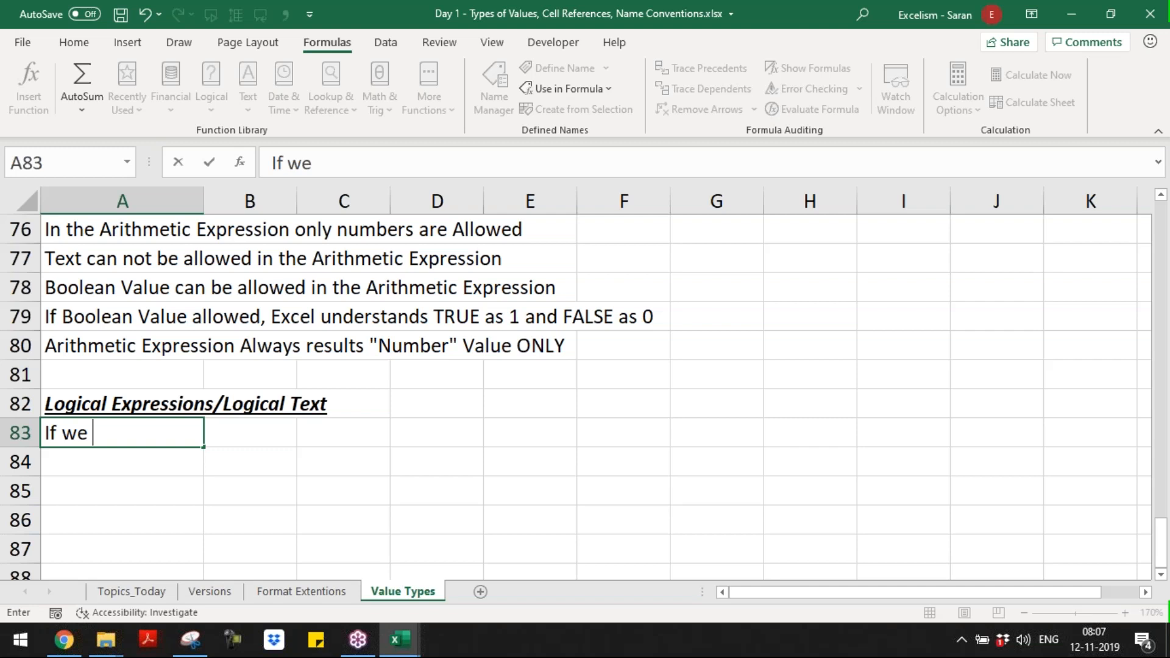
{"action": "type", "text": "use a Logical Opeart"}
{"action": "key", "text": "BackSpace"}
{"action": "key", "text": "BackSpace"}
{"action": "key", "text": "BackSpace"}
{"action": "type", "text": "rator that is called as "}
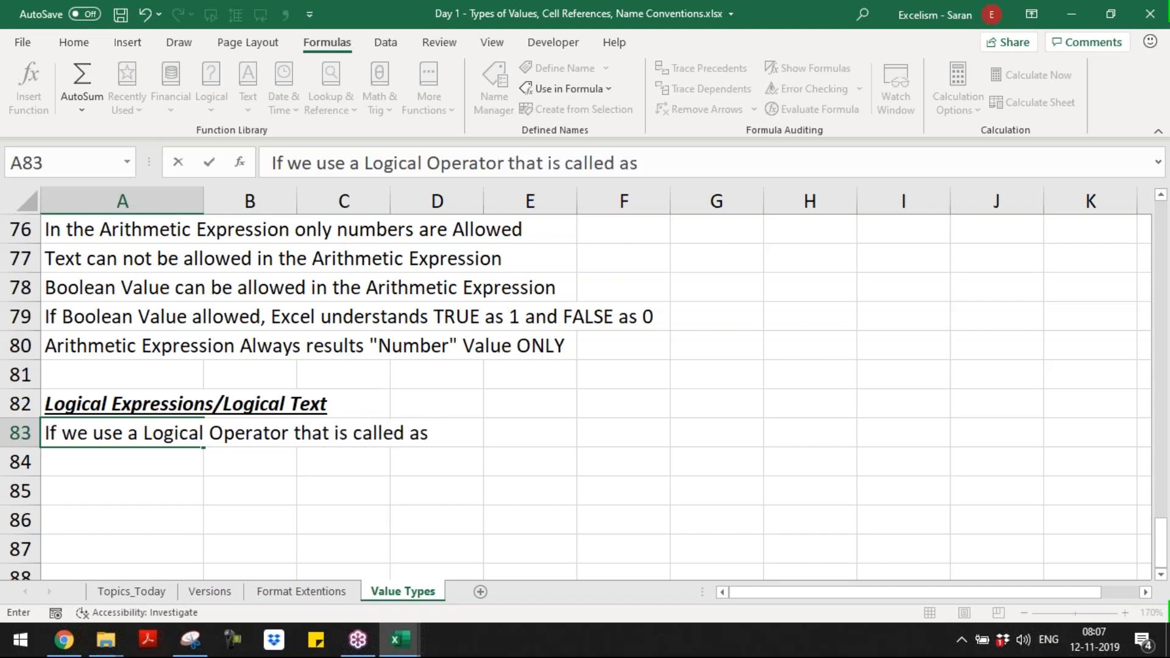
{"action": "type", "text": "Logical Expression/Log"}
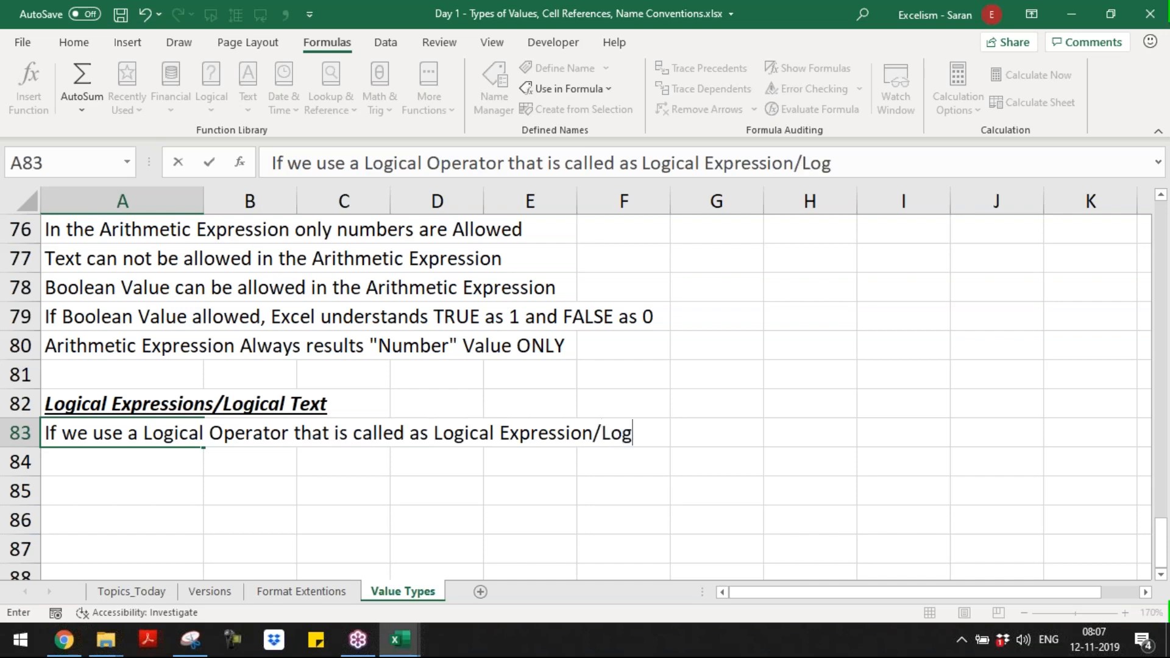
{"action": "type", "text": "ical Text"}
{"action": "key", "text": "Return"}
Step: Look back over the sections above the logical operator rule, ending on the empty cell A84 beneath it
{"action": "key", "text": "ctrl+Up"}
{"action": "key", "text": "ctrl+Up"}
{"action": "key", "text": "ctrl+Up"}
{"action": "key", "text": "ctrl+Down"}
{"action": "key", "text": "ctrl+Down"}
{"action": "key", "text": "ctrl+Down"}
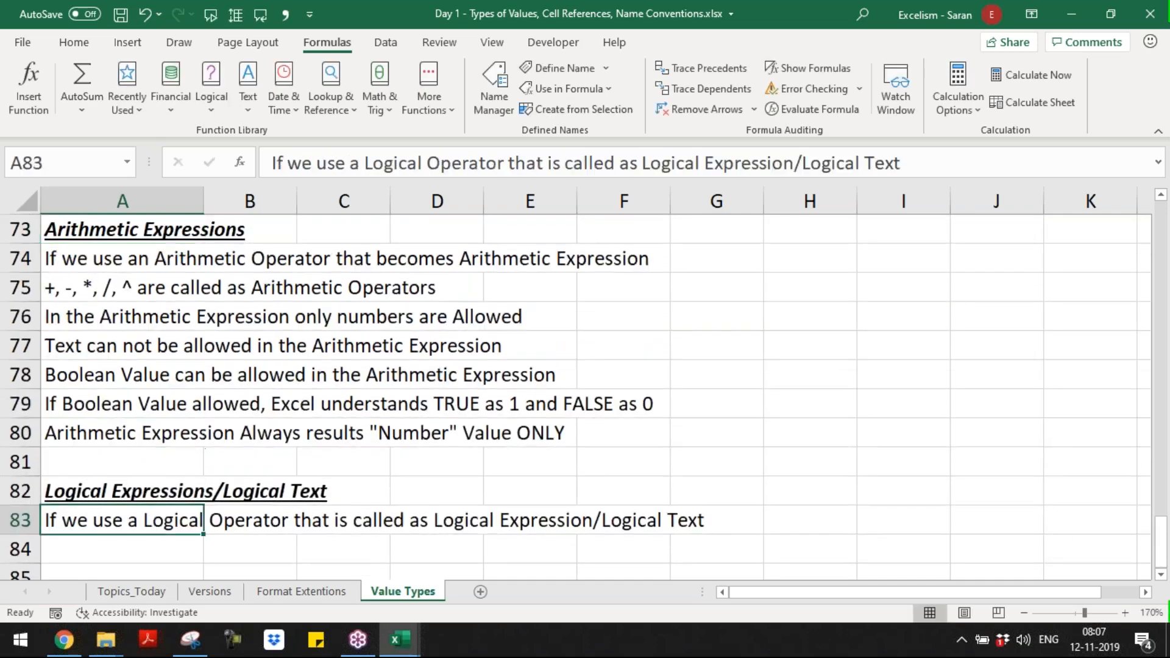
{"action": "key", "text": "ctrl+Down"}
{"action": "key", "text": "ctrl+Up"}
{"action": "key", "text": "Down"}
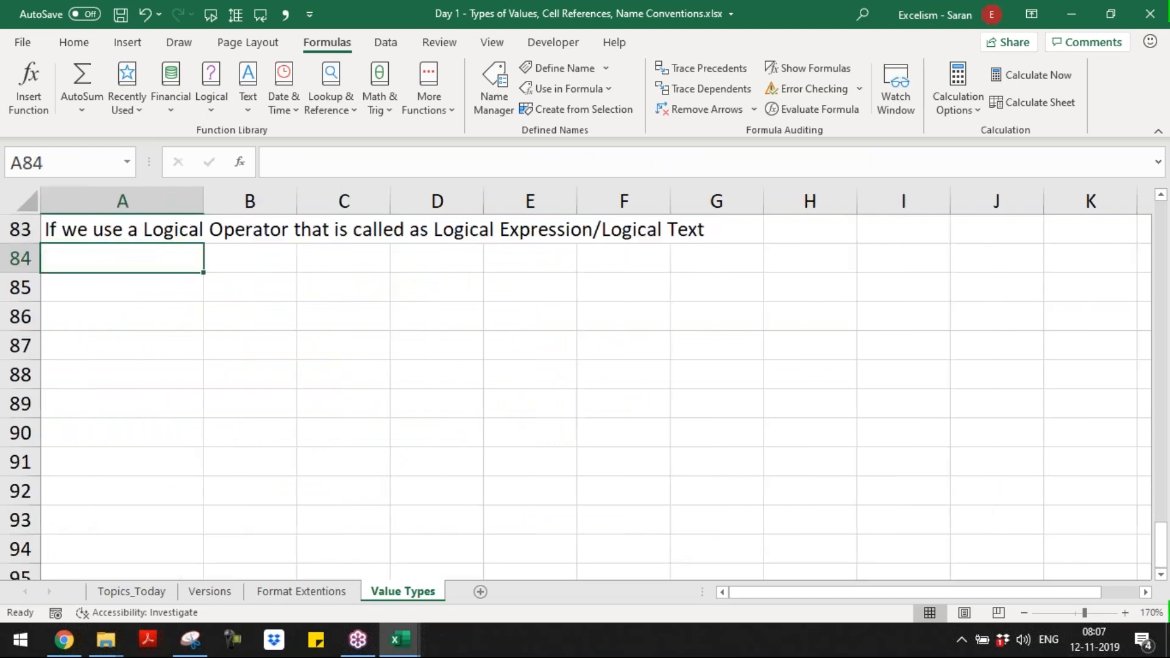
Step: Enter the rule "=, <>, <, <=, >, >= are called as "Logical Operators"" as text in A84
{"action": "type", "text": "'=, <>, <"}
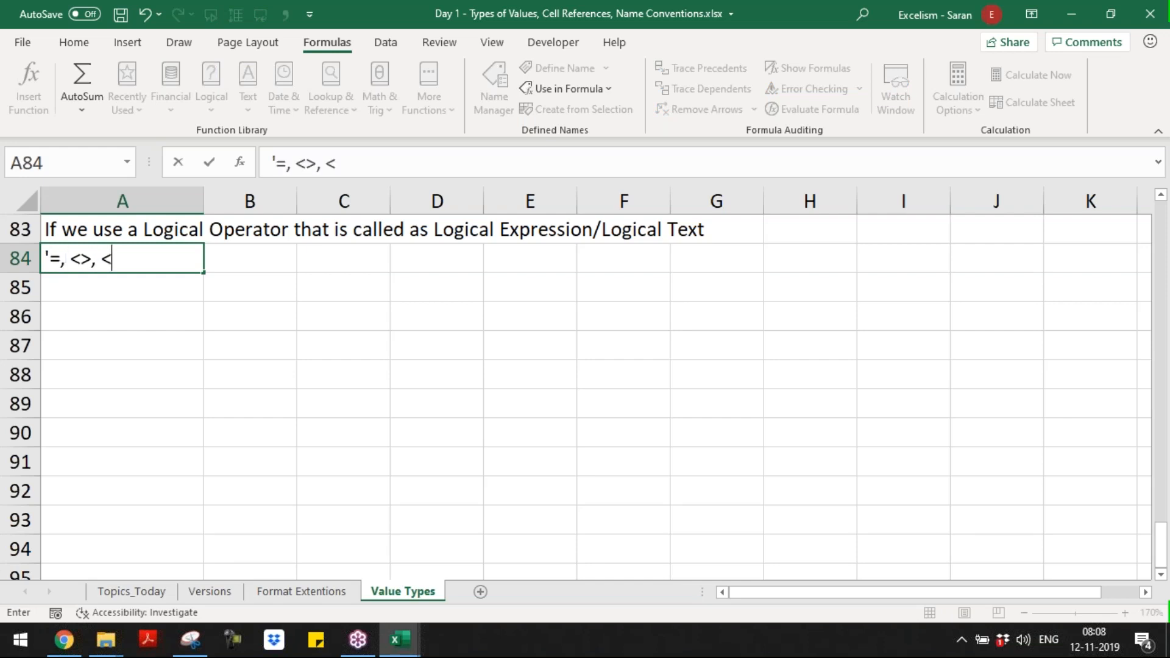
{"action": "type", "text": ", <=, >, >= are call"}
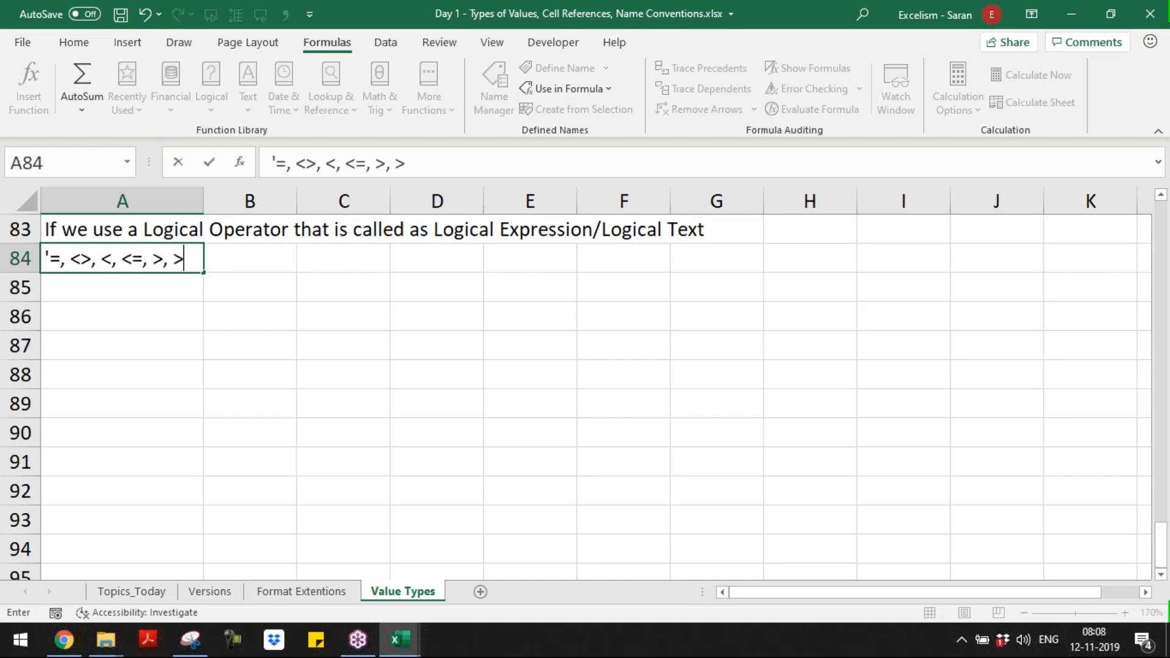
{"action": "type", "text": "e"}
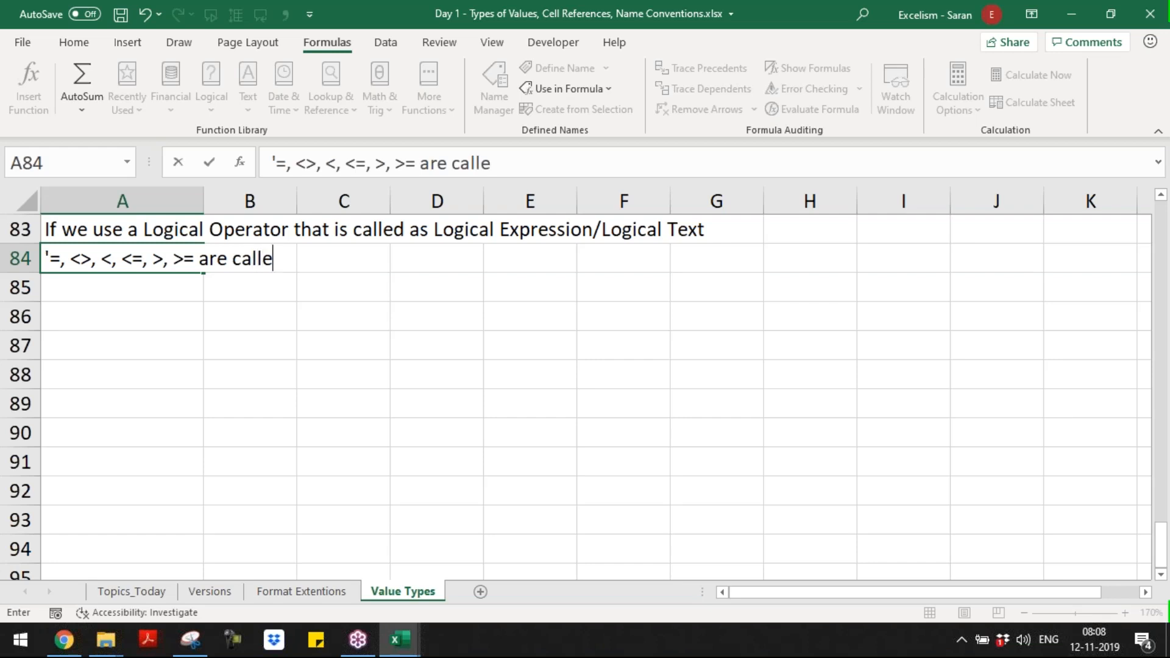
{"action": "type", "text": "d as \"Log"}
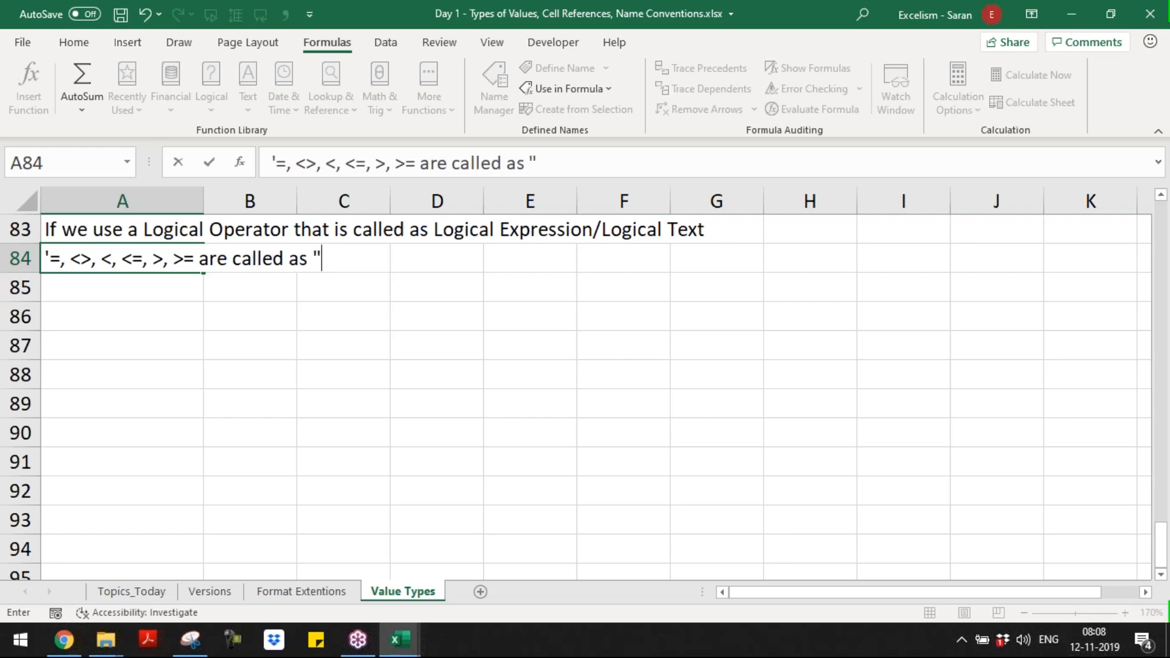
{"action": "type", "text": "ical Opear"}
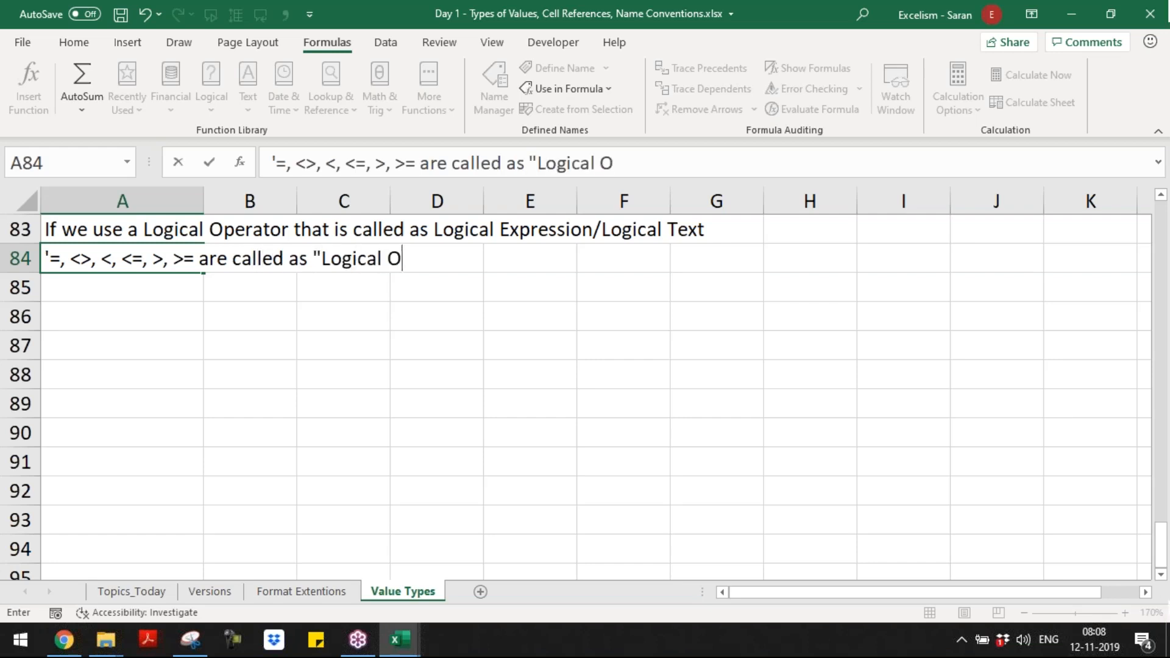
{"action": "key", "text": "BackSpace"}
{"action": "key", "text": "BackSpace"}
{"action": "type", "text": "rators\""}
{"action": "key", "text": "Return"}
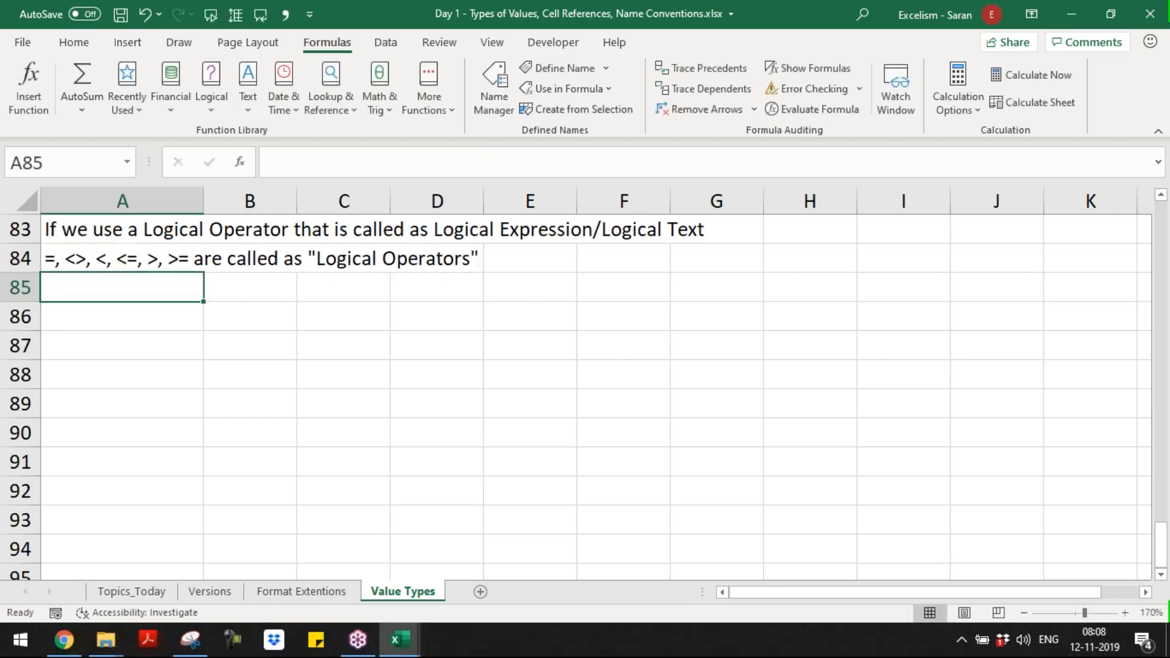
Step: Look back over the arithmetic expression rules above the logical expressions heading, ending on the empty cell A85
{"action": "key", "text": "Up"}
{"action": "key", "text": "Up"}
{"action": "key", "text": "Up"}
{"action": "key", "text": "Up"}
{"action": "key", "text": "Up"}
{"action": "key", "text": "Up"}
{"action": "key", "text": "Up"}
{"action": "key", "text": "Up"}
{"action": "key", "text": "Up"}
{"action": "key", "text": "Up"}
{"action": "key", "text": "Up"}
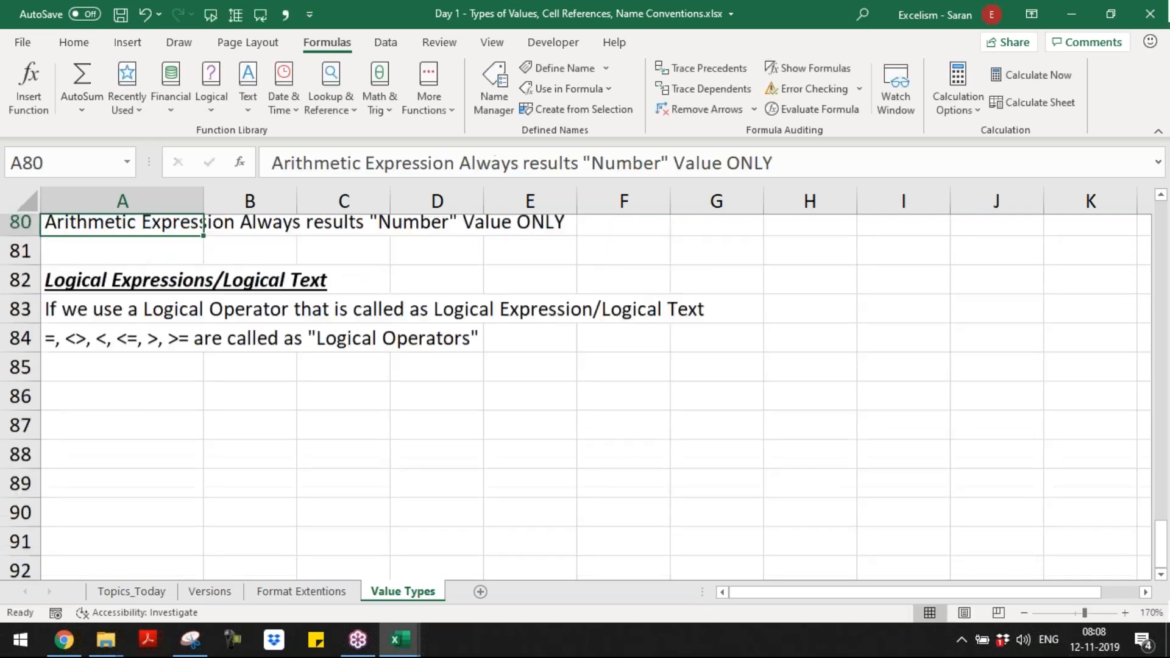
{"action": "key", "text": "Down"}
{"action": "key", "text": "Down"}
{"action": "key", "text": "Down"}
{"action": "key", "text": "Down"}
{"action": "key", "text": "Down"}
{"action": "key", "text": "Down"}
{"action": "key", "text": "Down"}
{"action": "key", "text": "Down"}
{"action": "key", "text": "Down"}
{"action": "key", "text": "Down"}
{"action": "key", "text": "Down"}
{"action": "key", "text": "Down"}
{"action": "key", "text": "Down"}
{"action": "key", "text": "Down"}
{"action": "key", "text": "Down"}
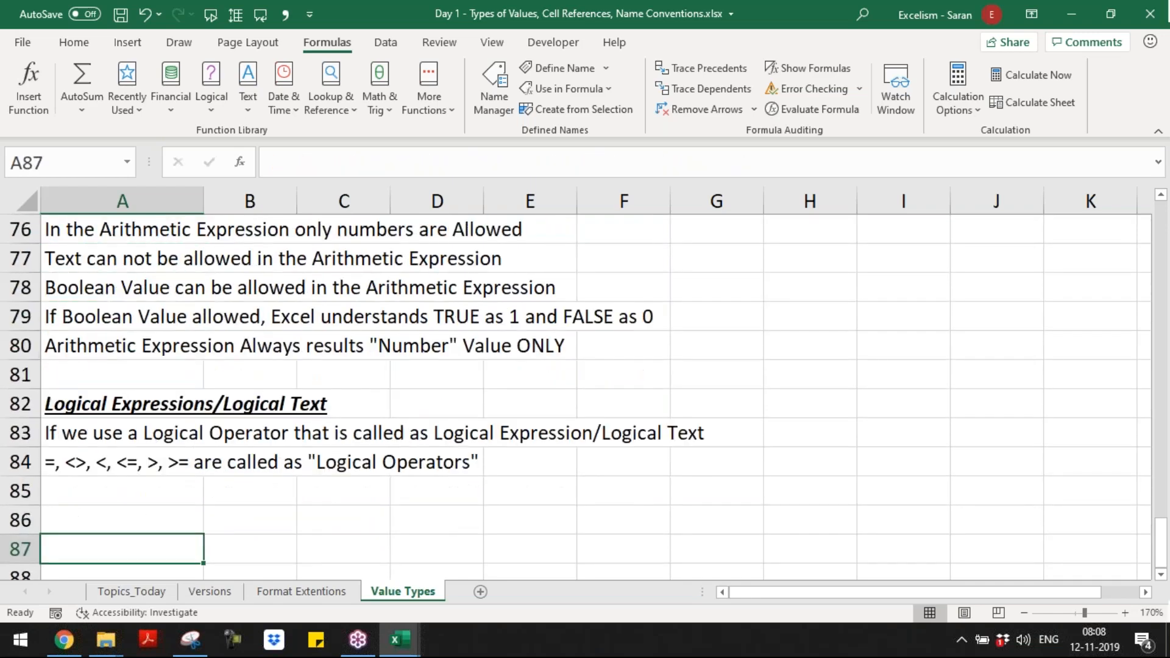
{"action": "key", "text": "Up"}
{"action": "key", "text": "Up"}
{"action": "key", "text": "Up"}
{"action": "key", "text": "Up"}
{"action": "key", "text": "Up"}
{"action": "key", "text": "Up"}
{"action": "key", "text": "Up"}
{"action": "key", "text": "Up"}
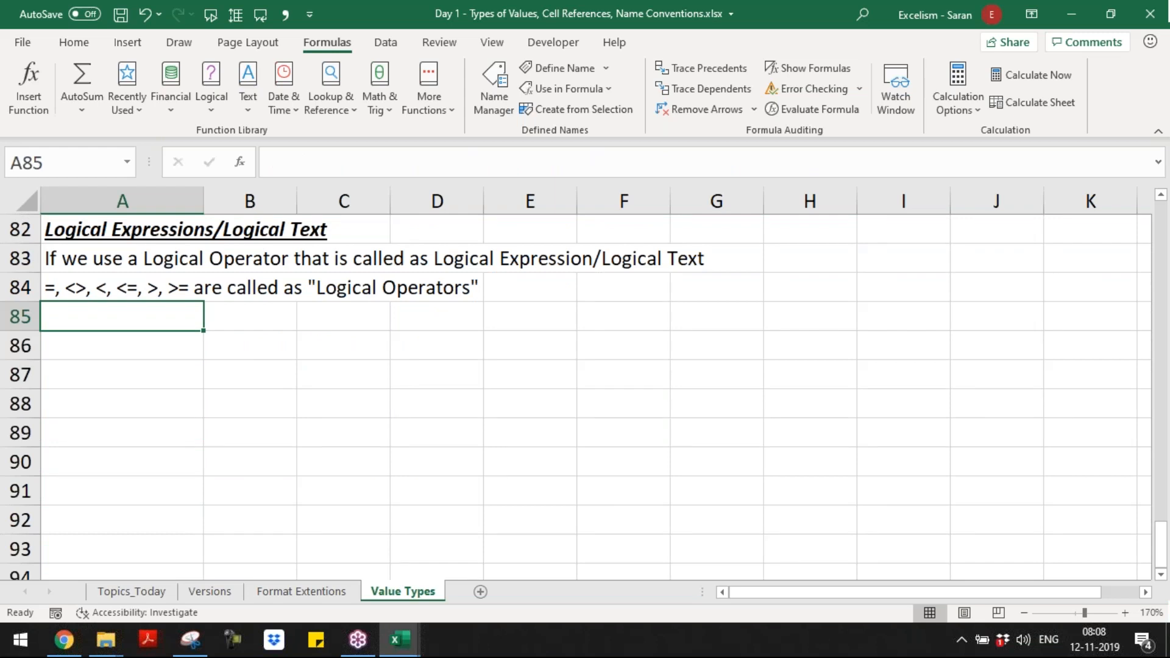
Step: Enter the rule "We can use Numbers and Text in the Logical Operators" in A85
{"action": "type", "text": "We an"}
{"action": "key", "text": "BackSpace"}
{"action": "type", "text": "c"}
{"action": "key", "text": "BackSpace"}
{"action": "key", "text": "BackSpace"}
{"action": "type", "text": "can use "}
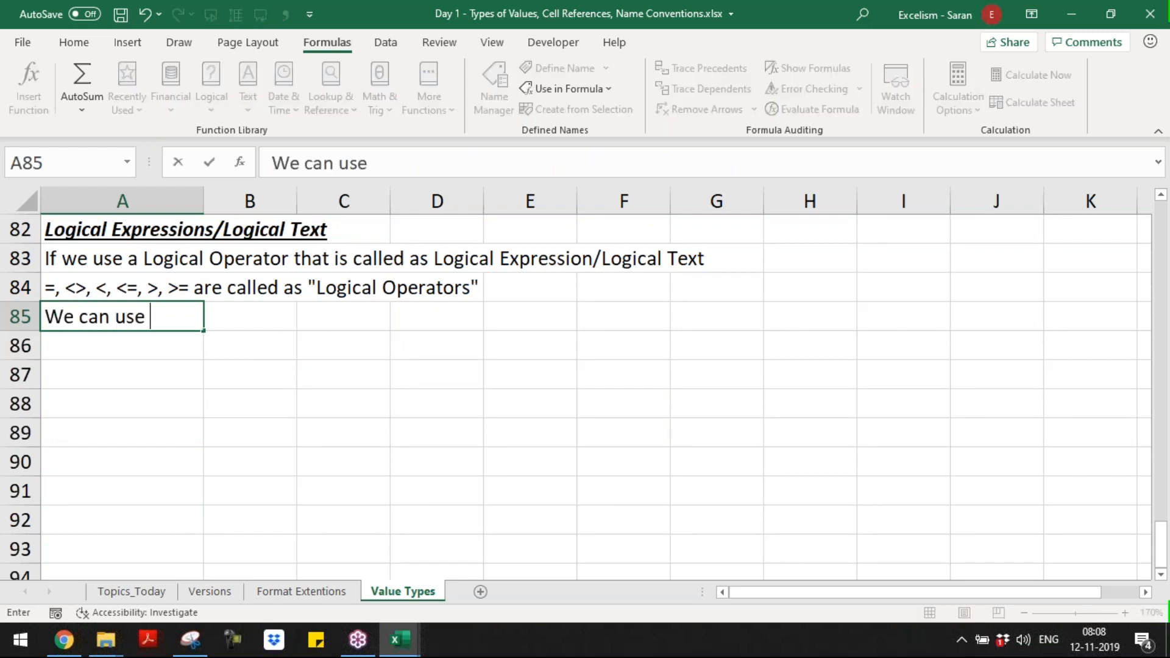
{"action": "type", "text": "Nm"}
{"action": "key", "text": "BackSpace"}
{"action": "type", "text": "umber"}
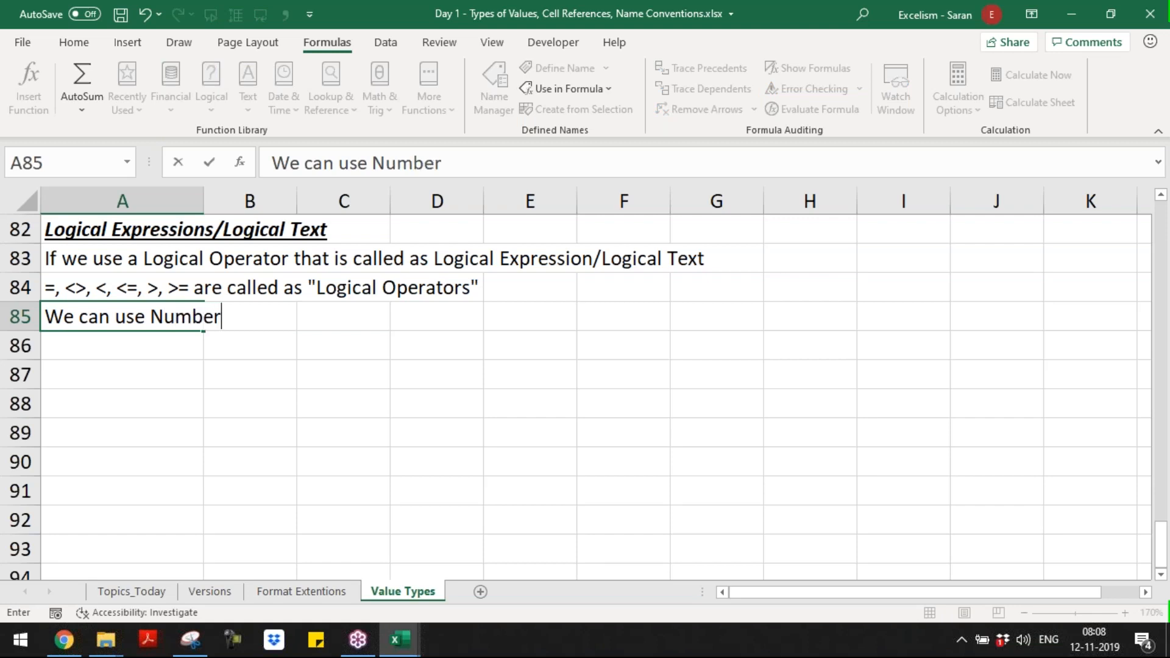
{"action": "type", "text": "s and Text in th"}
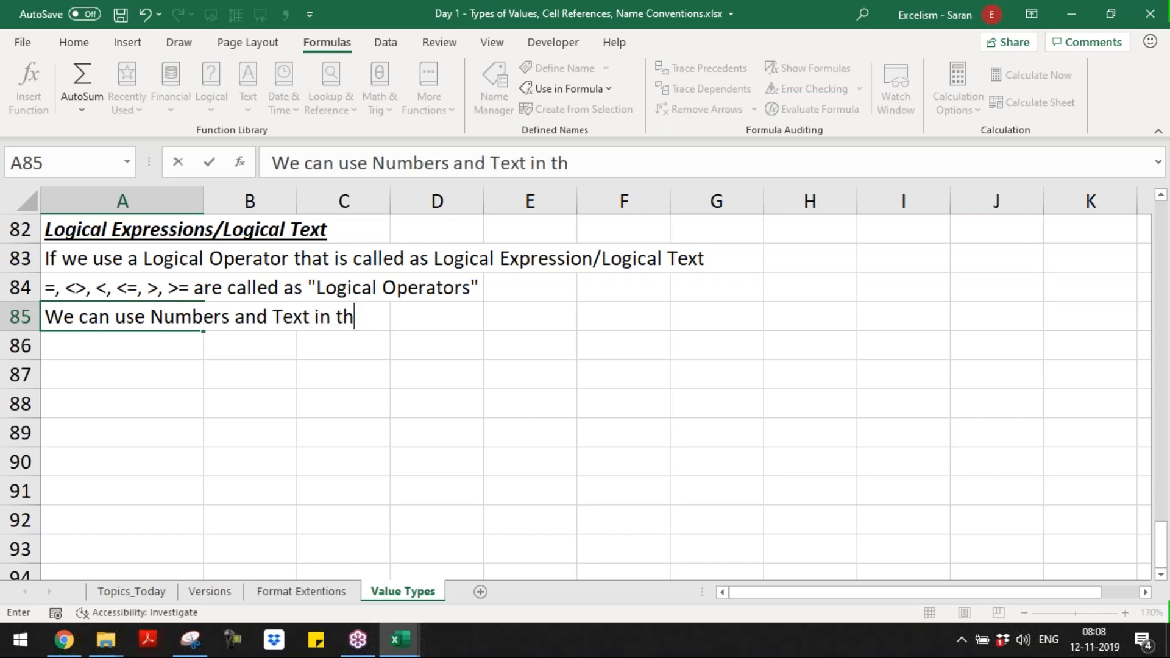
{"action": "type", "text": "e Logical Opea"}
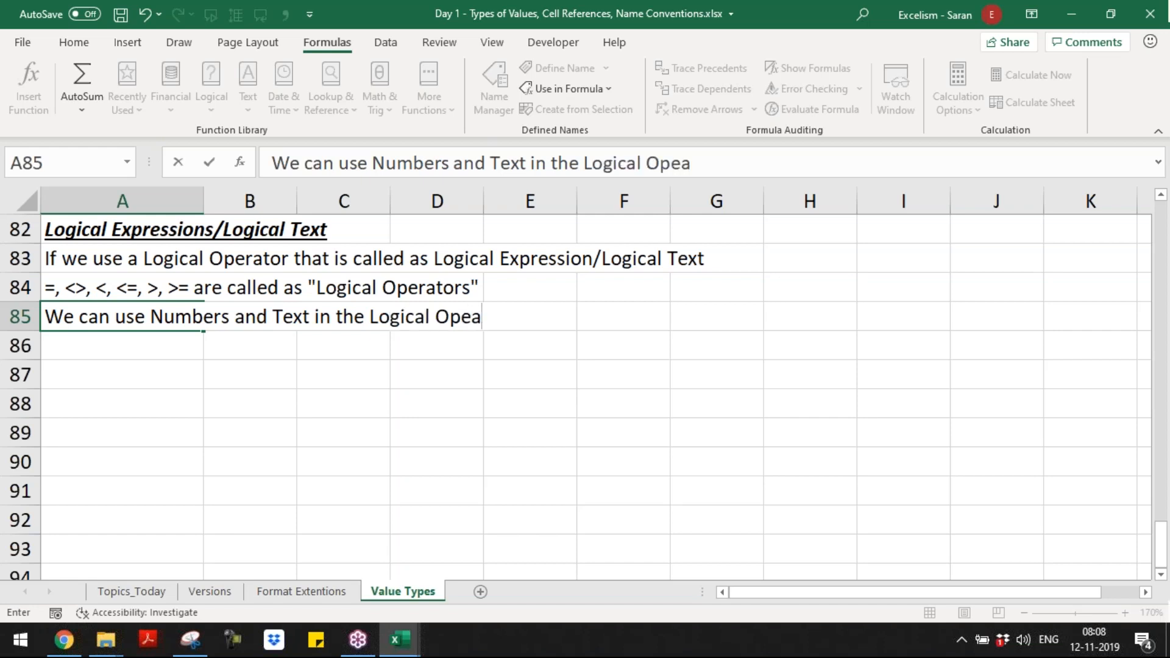
{"action": "key", "text": "BackSpace"}
{"action": "type", "text": "rators"}
{"action": "key", "text": "Return"}
Step: Enter the rule "Logical Expressions always results "Boolean" Value ONLY" in A86
{"action": "type", "text": "Logic"}
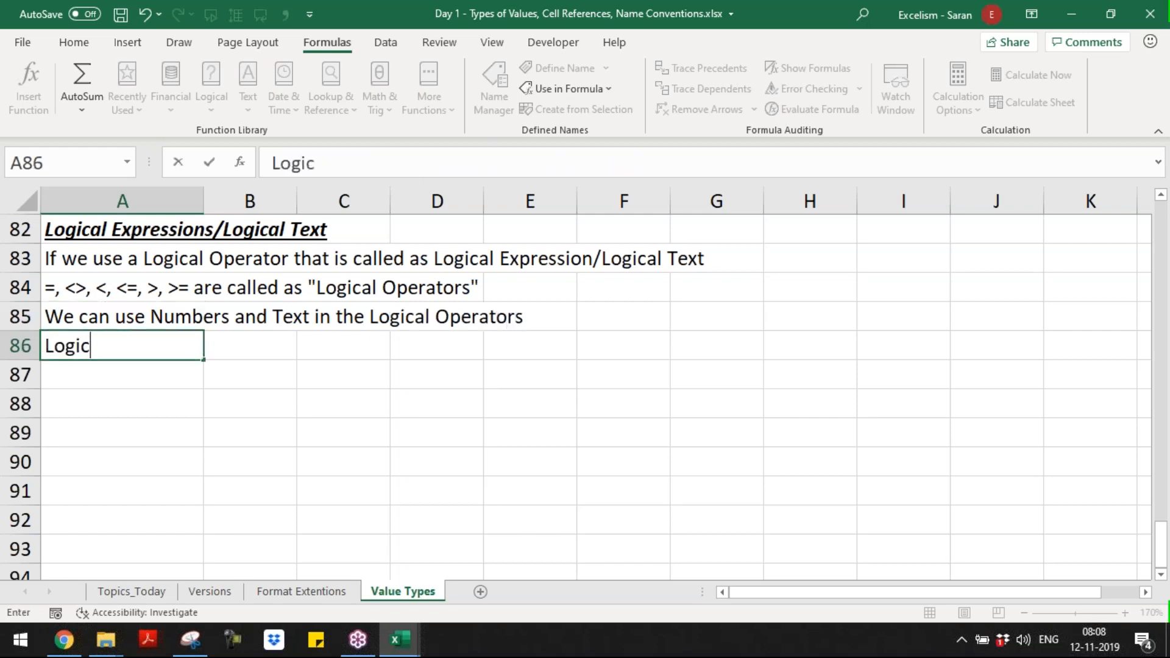
{"action": "type", "text": "al O"}
{"action": "key", "text": "BackSpace"}
{"action": "type", "text": "Exre"}
{"action": "key", "text": "BackSpace"}
{"action": "key", "text": "BackSpace"}
{"action": "type", "text": "pressions are"}
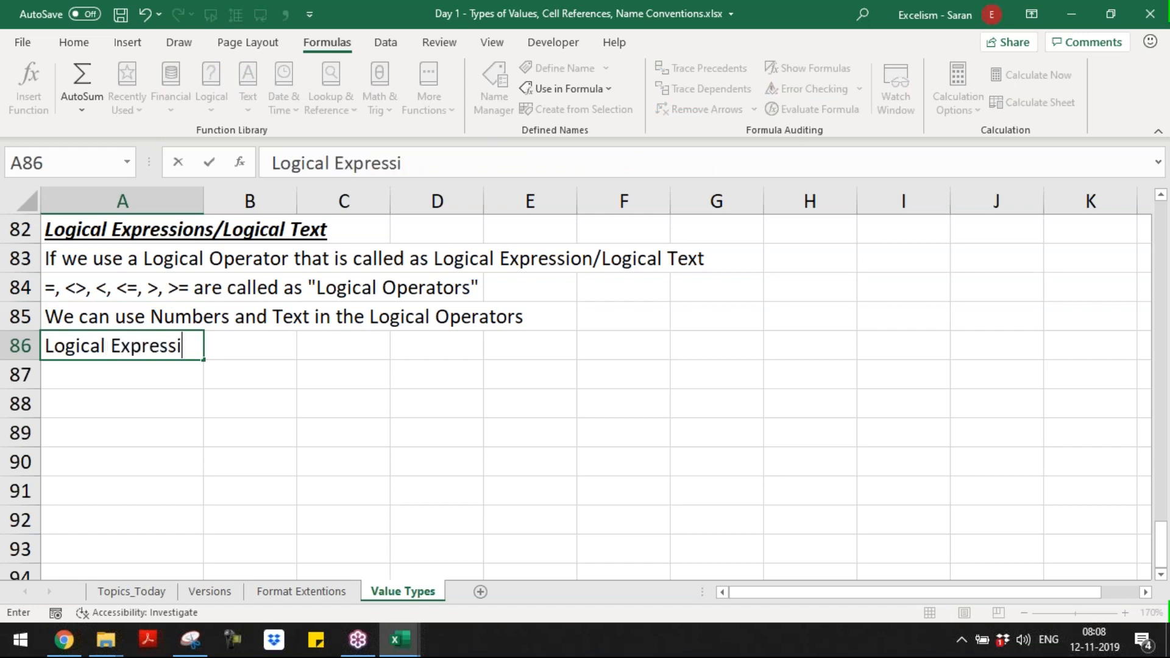
{"action": "key", "text": "BackSpace"}
{"action": "key", "text": "BackSpace"}
{"action": "key", "text": "BackSpace"}
{"action": "type", "text": "lways results \""}
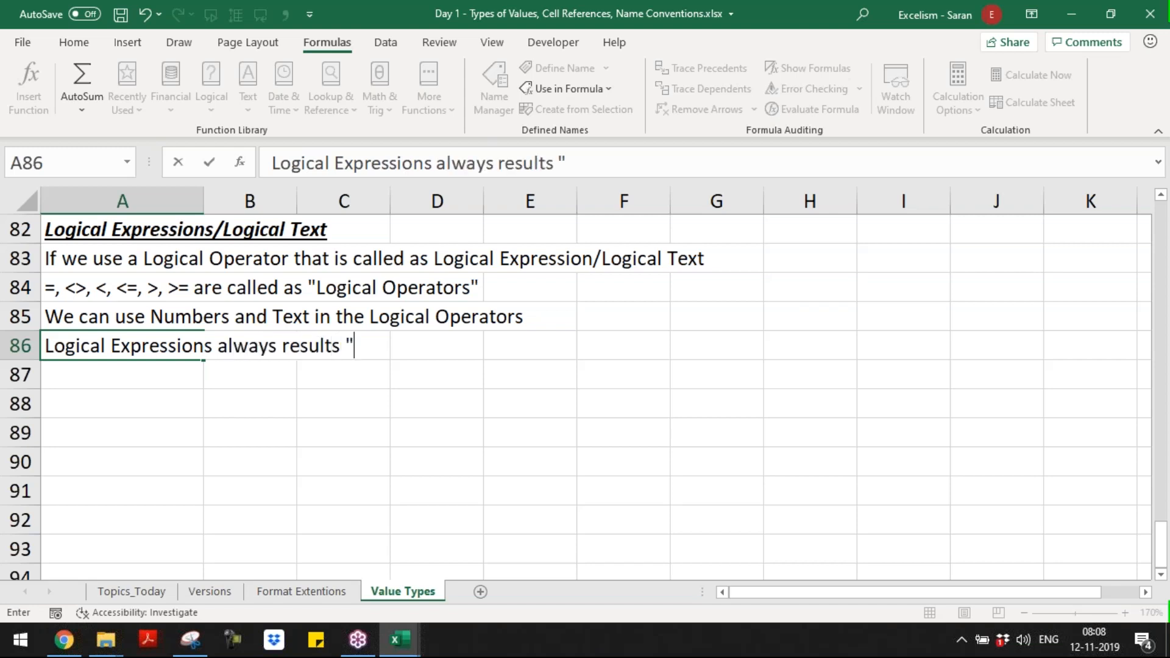
{"action": "type", "text": "Boolean Va"}
{"action": "key", "text": "BackSpace"}
{"action": "key", "text": "BackSpace"}
{"action": "type", "text": "\" Value as a"}
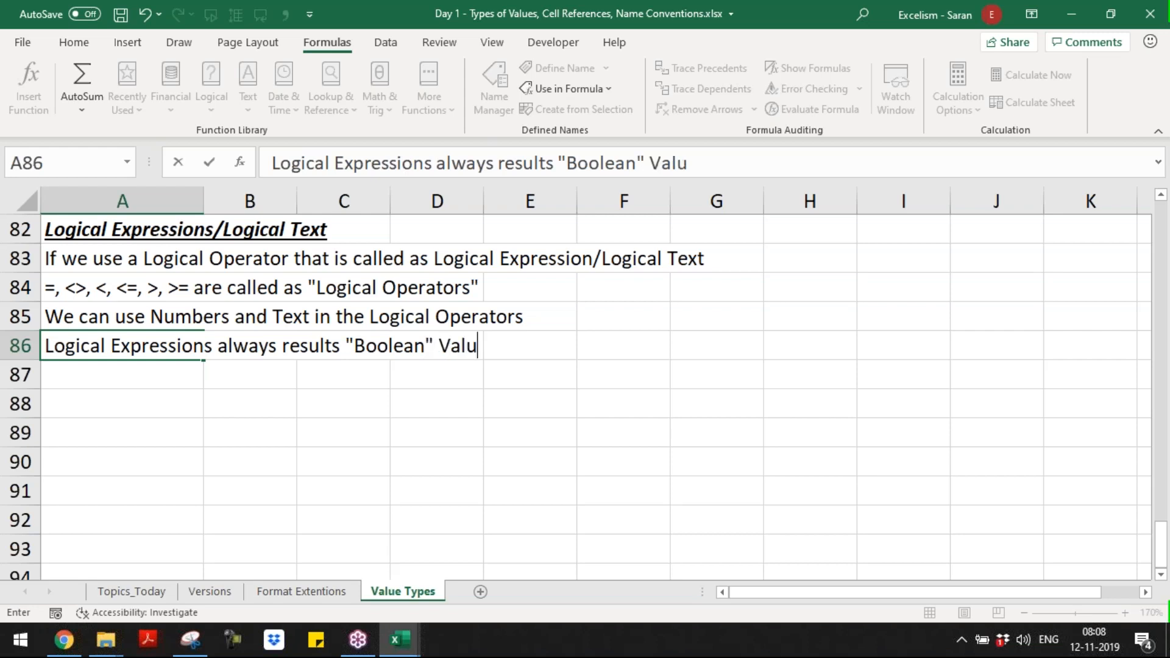
{"action": "key", "text": "BackSpace"}
{"action": "key", "text": "BackSpace"}
{"action": "key", "text": "BackSpace"}
{"action": "key", "text": "BackSpace"}
{"action": "key", "text": "BackSpace"}
{"action": "type", "text": "ONLY"}
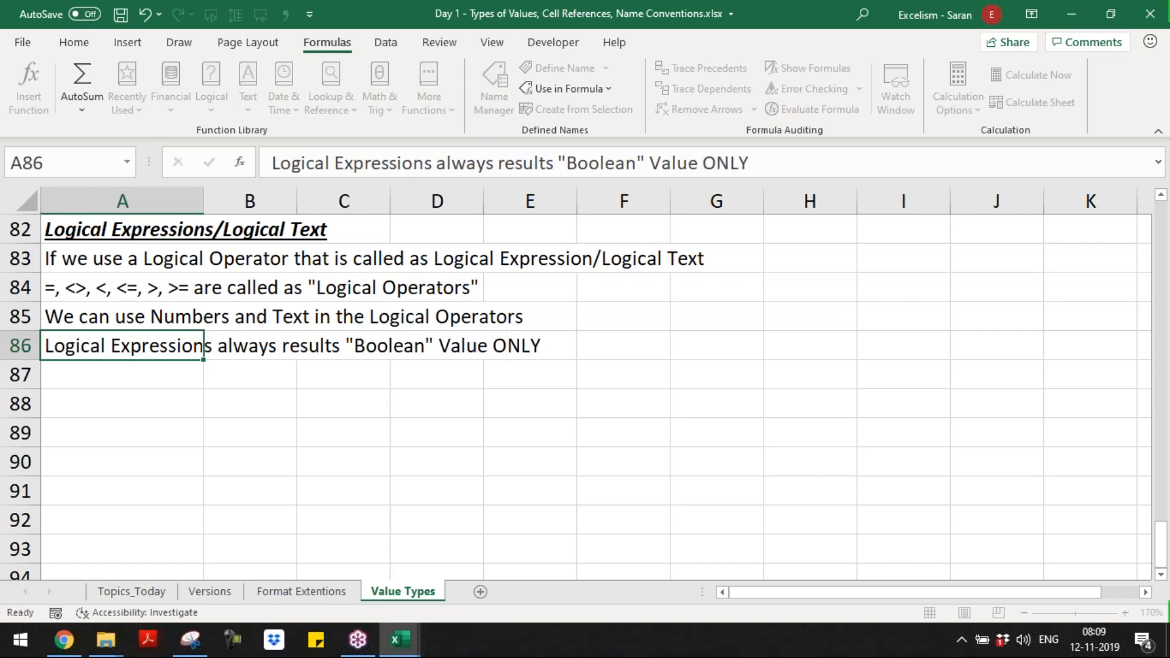
{"action": "key", "text": "Return"}
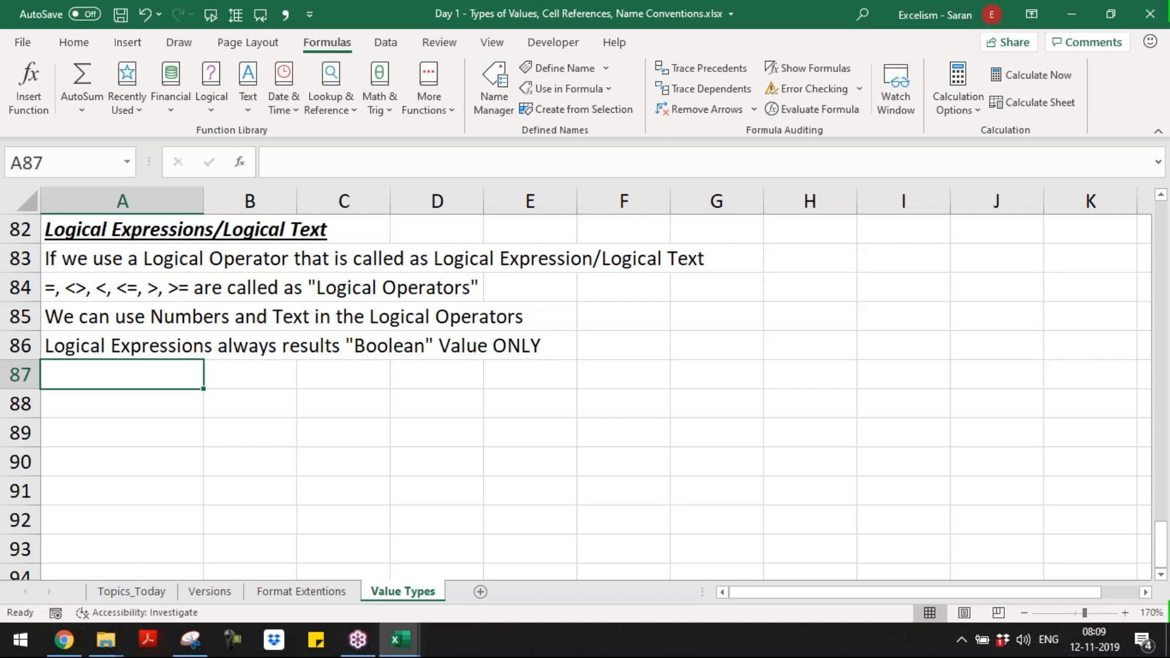
Step: Leave row 87 blank and enter the rule "All Logical Operators can be used for the Numbers" in A88
{"action": "key", "text": "Up"}
{"action": "key", "text": "Up"}
{"action": "key", "text": "Up"}
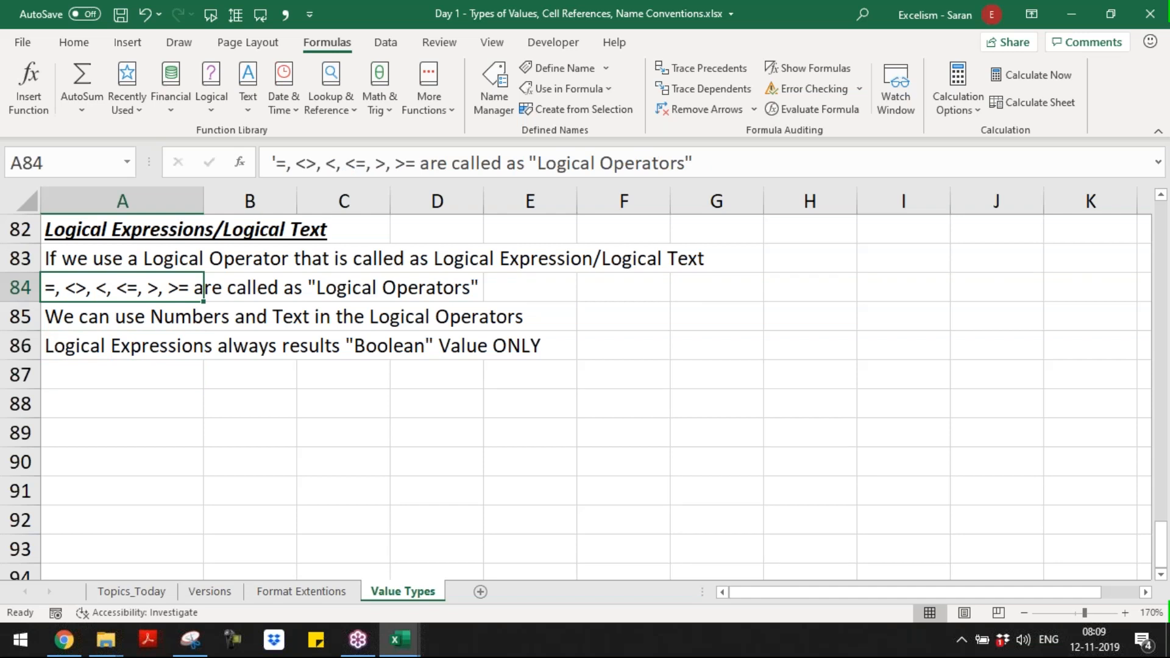
{"action": "key", "text": "Down"}
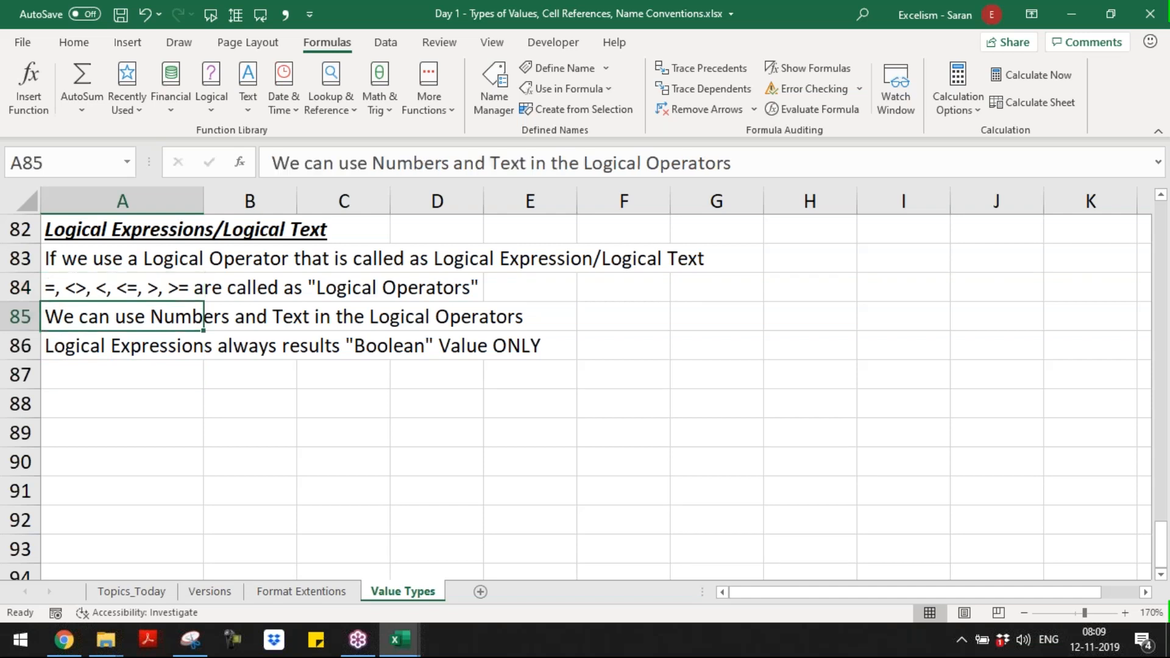
{"action": "key", "text": "Down"}
{"action": "key", "text": "Down"}
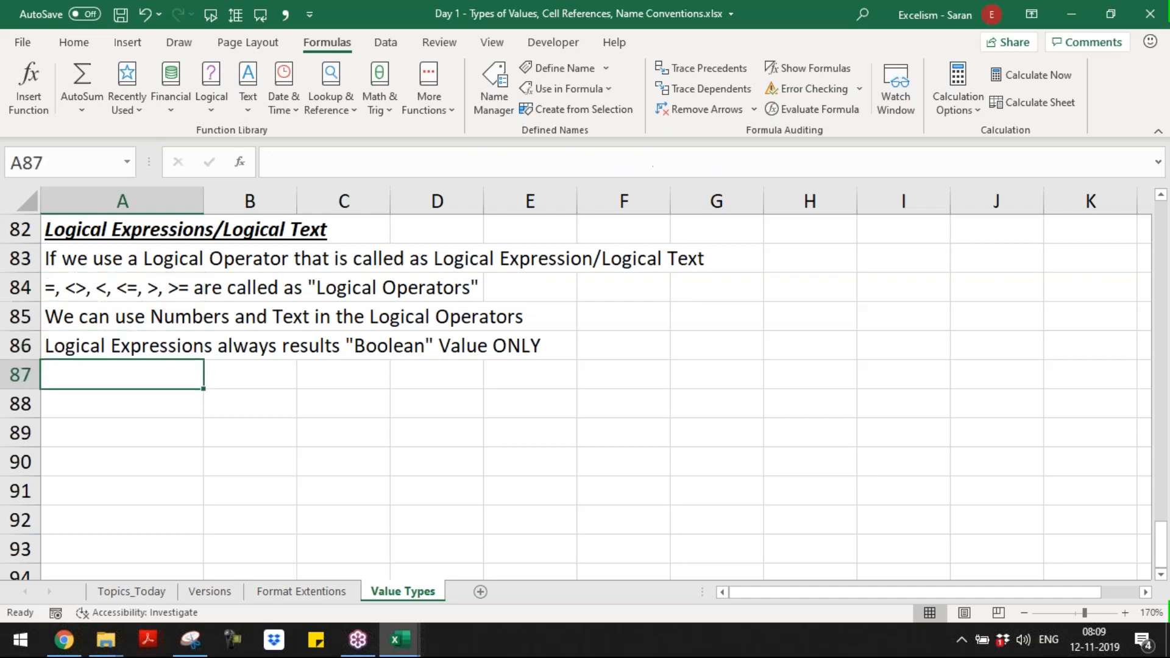
{"action": "key", "text": "Down"}
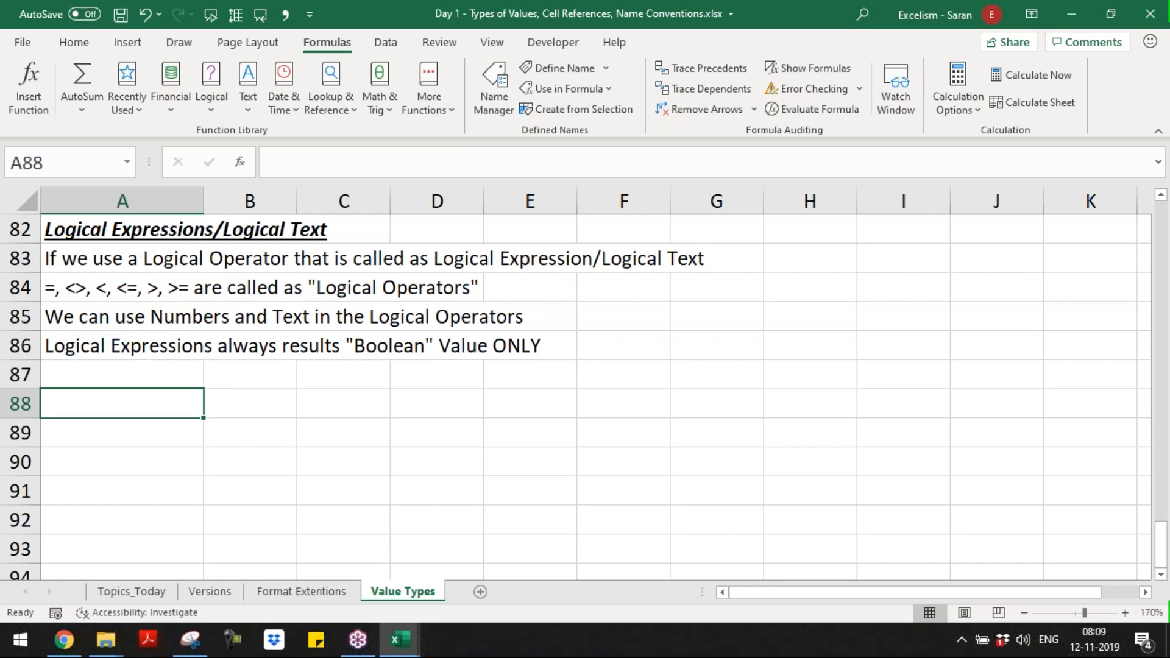
{"action": "type", "text": "All Logical Opeator"}
{"action": "key", "text": "BackSpace"}
{"action": "key", "text": "BackSpace"}
{"action": "key", "text": "BackSpace"}
{"action": "key", "text": "BackSpace"}
{"action": "type", "text": "rators "}
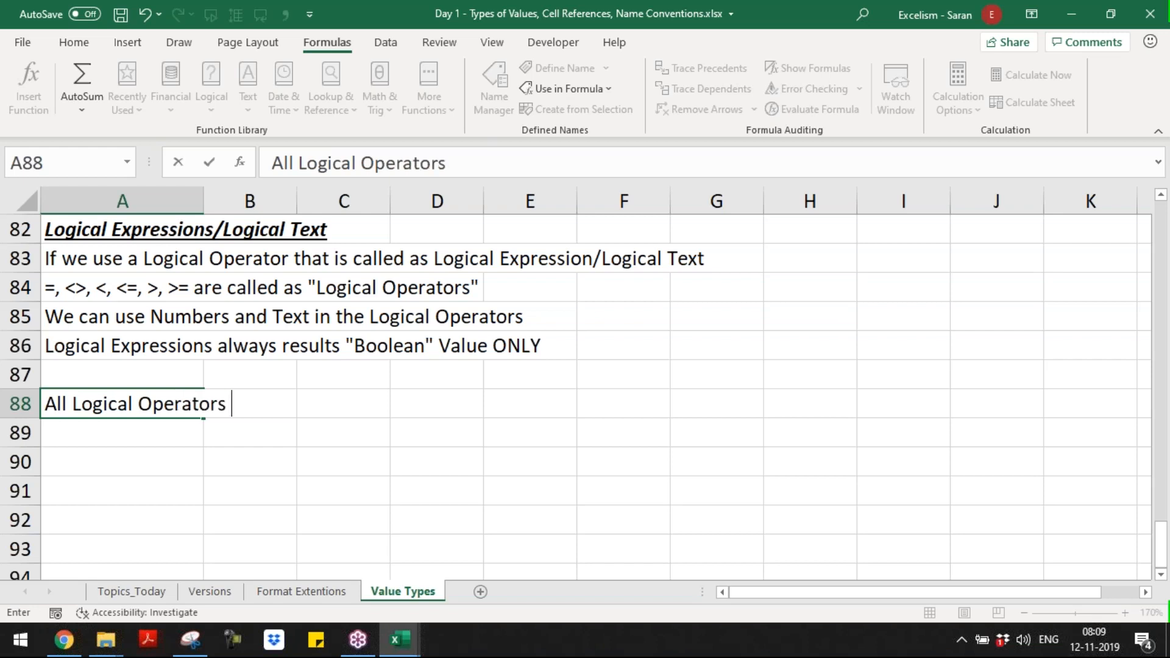
{"action": "type", "text": "can be used for "}
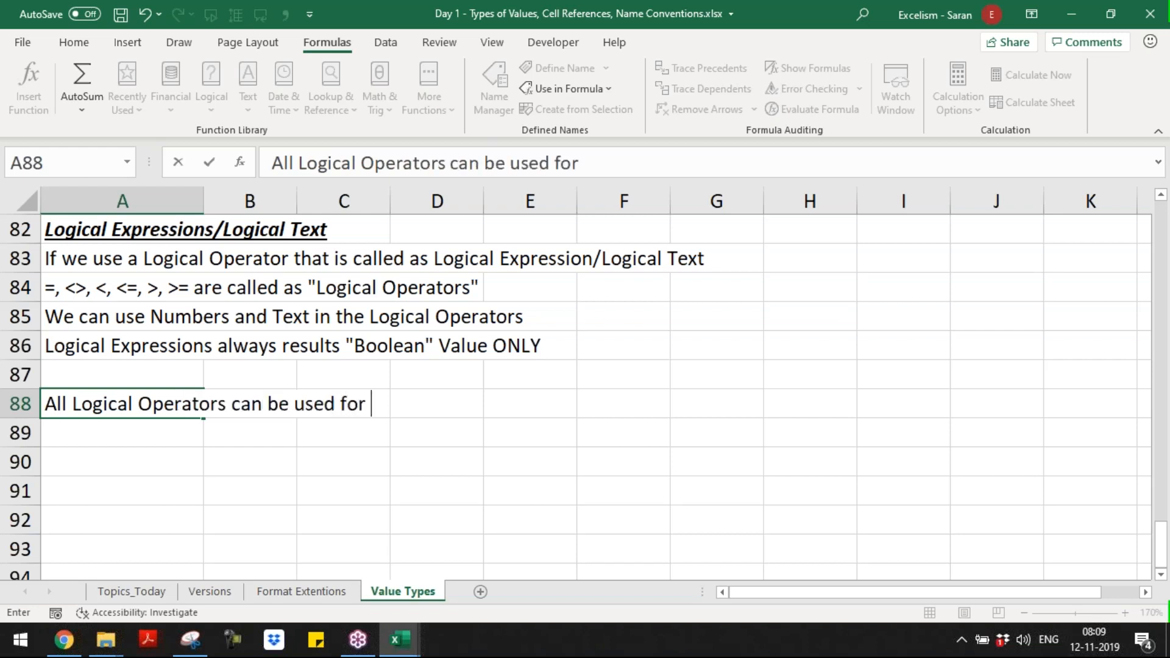
{"action": "type", "text": "the Numbers,"}
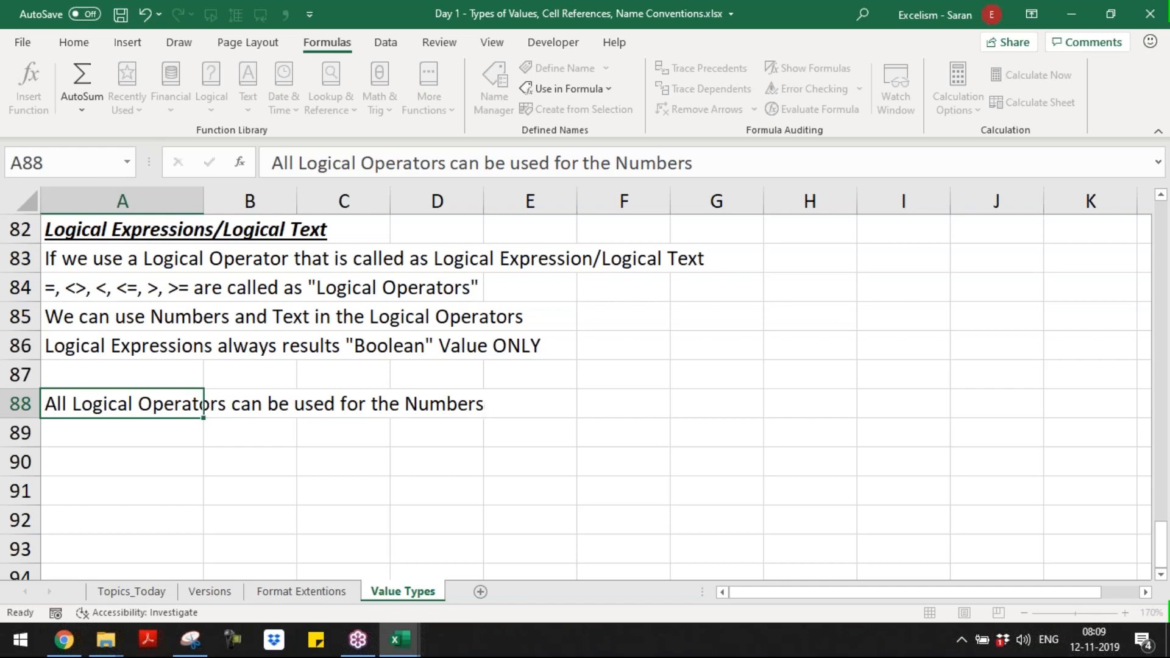
{"action": "key", "text": "Return"}
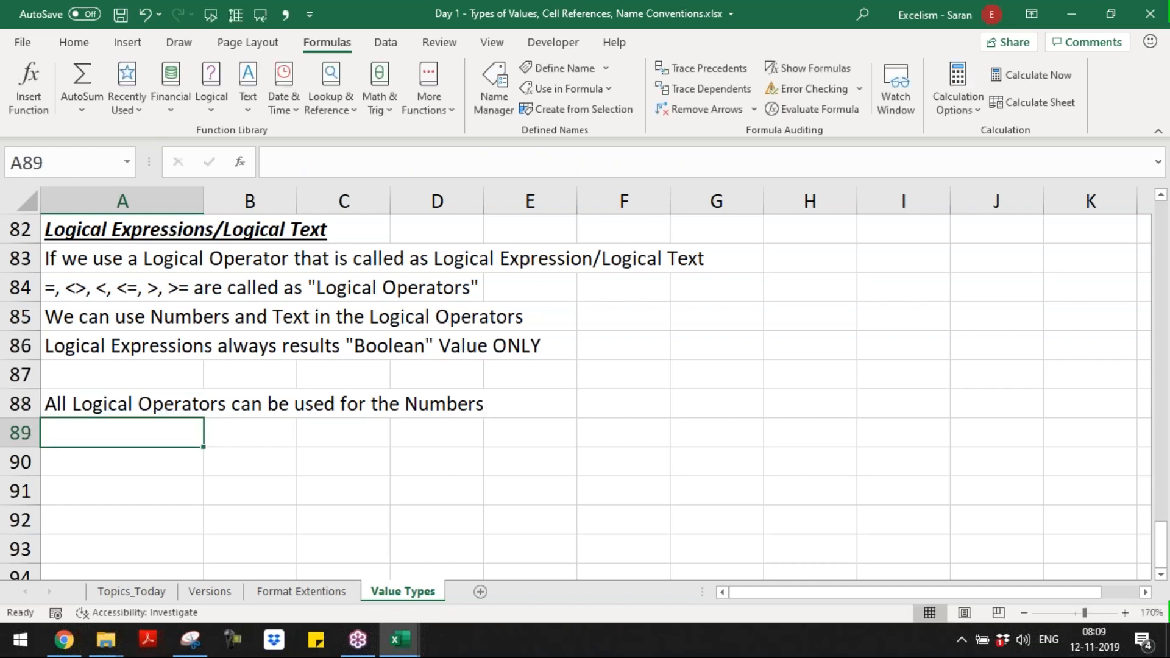
Step: Enter the rule "Only = and <> logical operators can be used for the Text" in A89
{"action": "type", "text": "Only "}
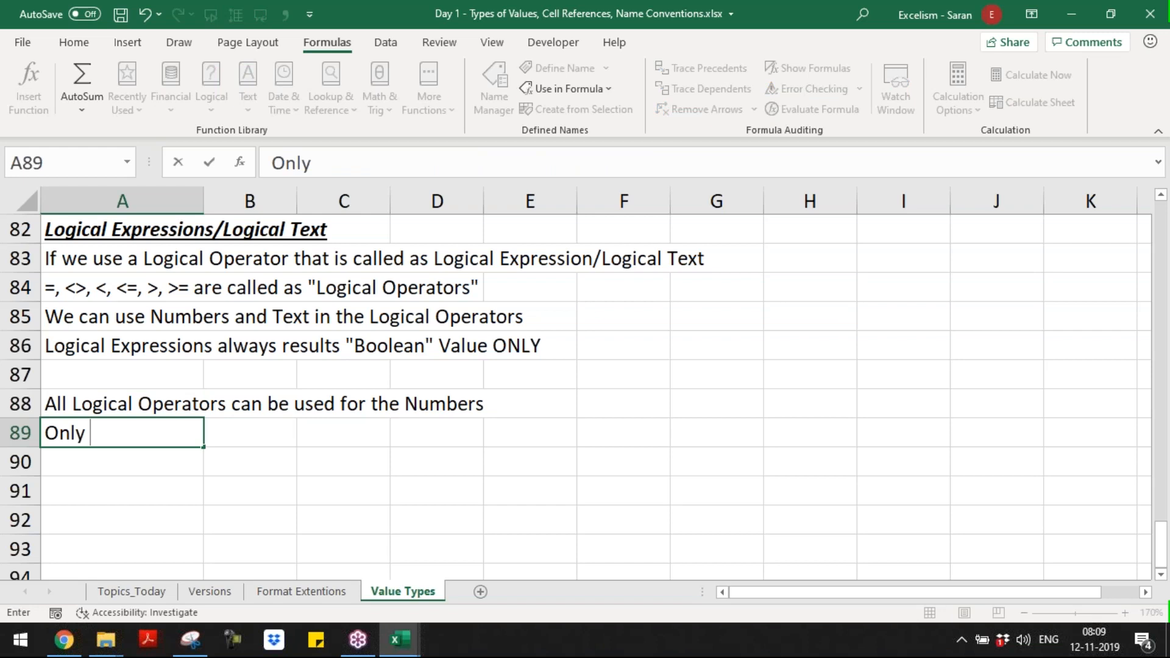
{"action": "type", "text": "= and <> log"}
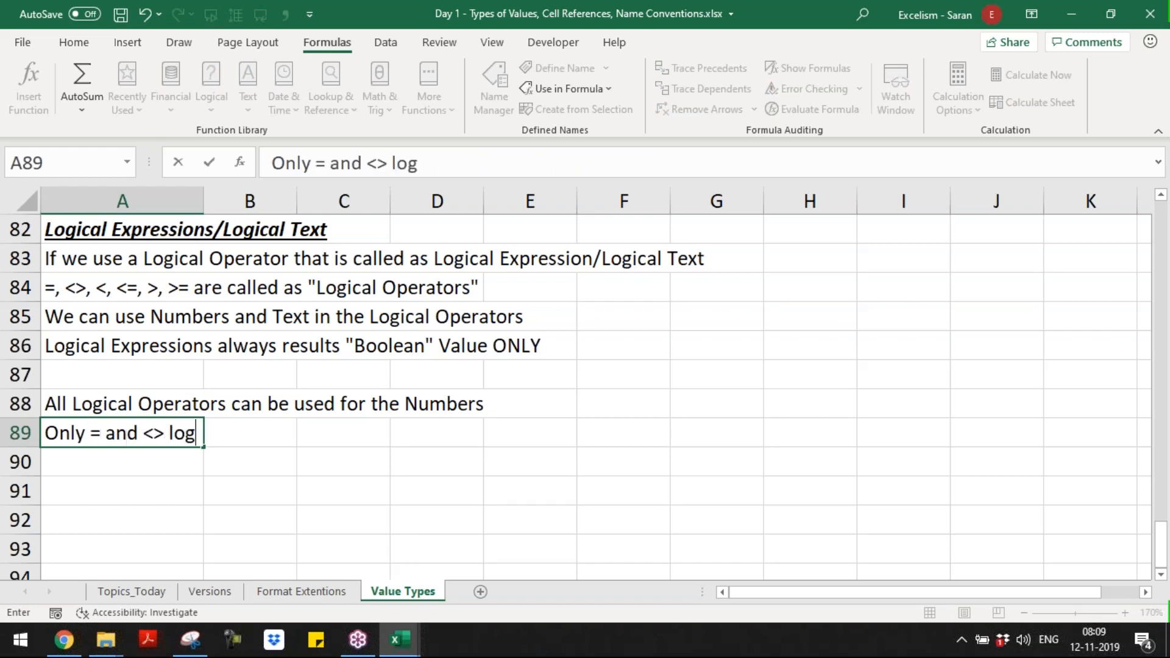
{"action": "type", "text": "ical opeator"}
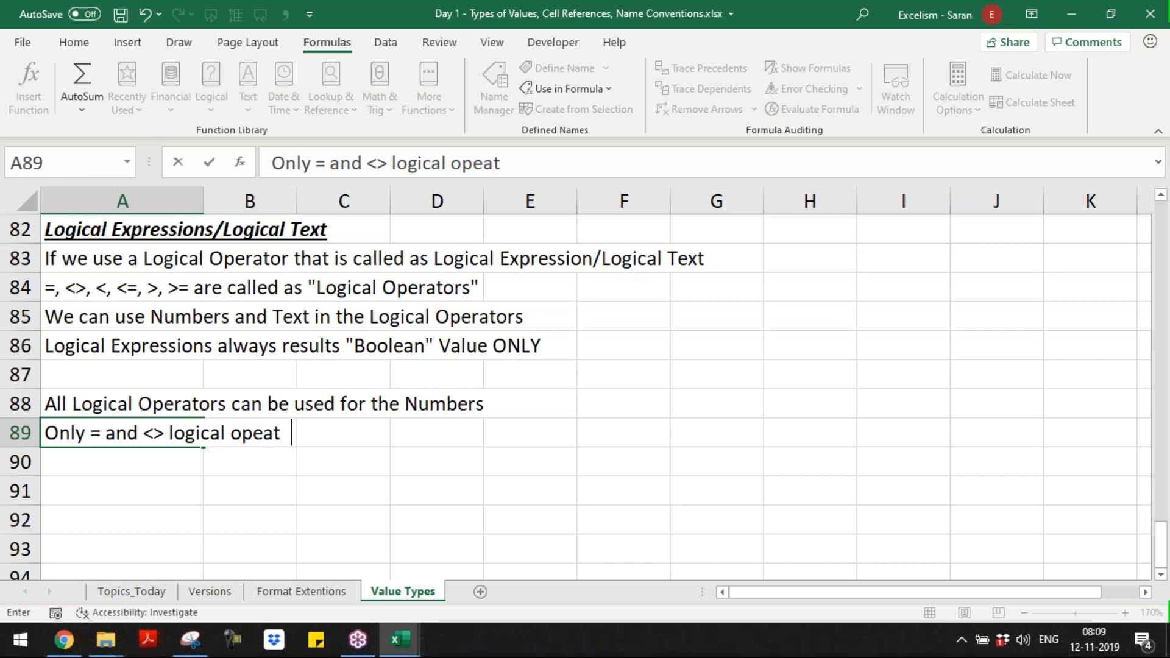
{"action": "key", "text": "BackSpace"}
{"action": "key", "text": "BackSpace"}
{"action": "key", "text": "BackSpace"}
{"action": "key", "text": "BackSpace"}
{"action": "type", "text": "rators can"}
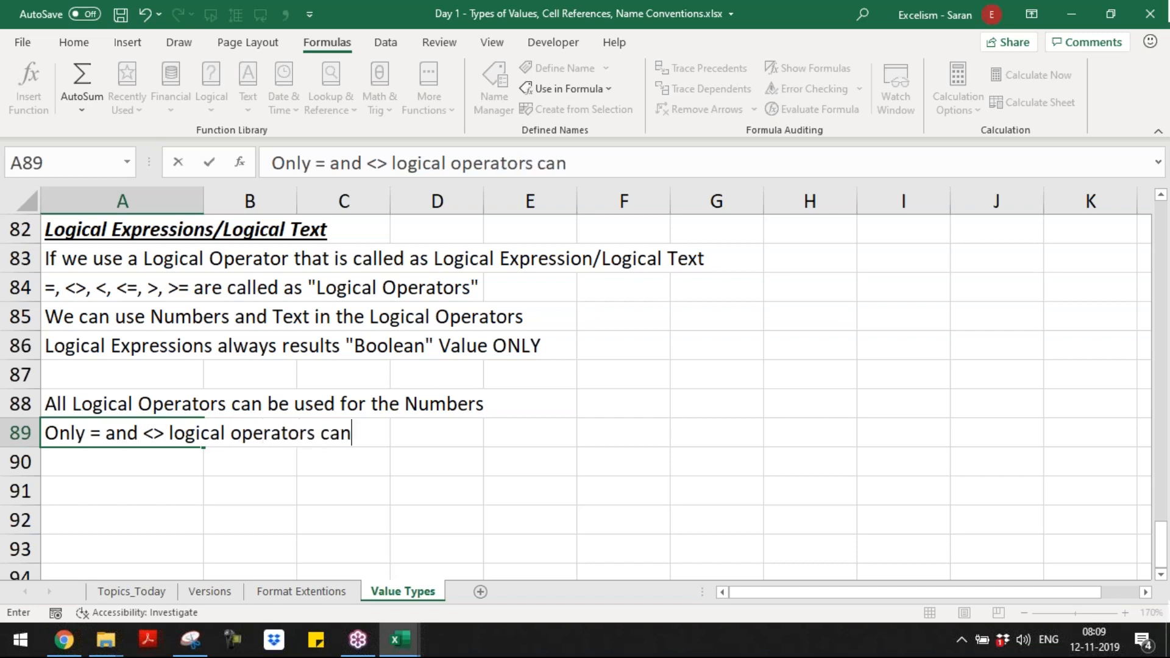
{"action": "type", "text": " be used "}
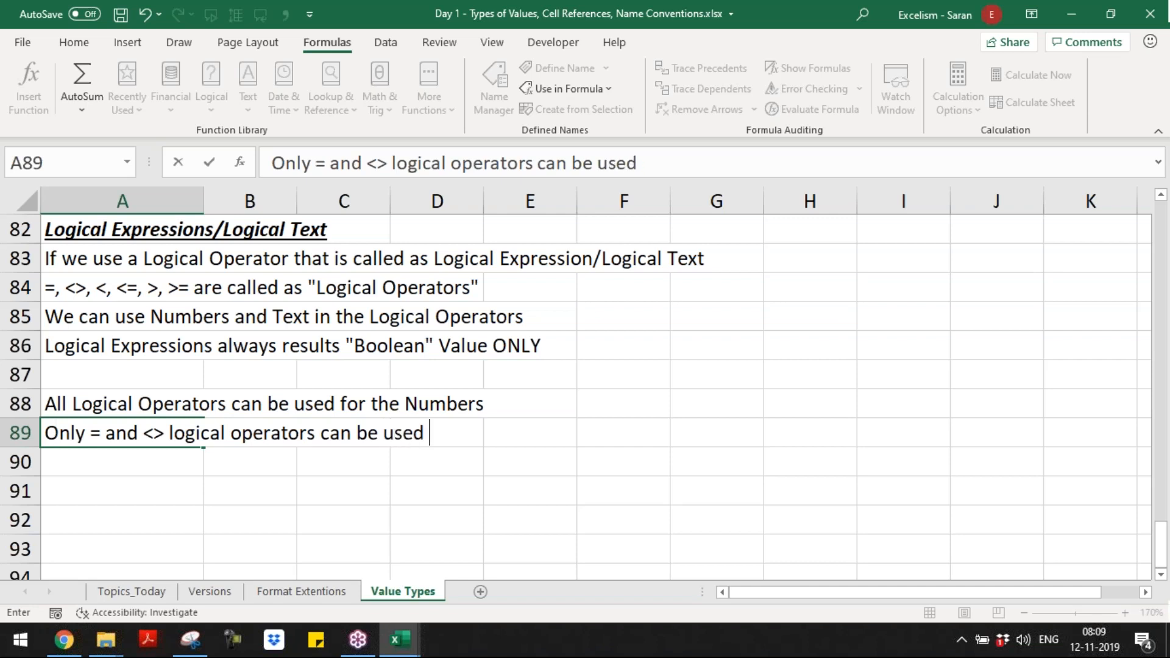
{"action": "type", "text": "for the Te"}
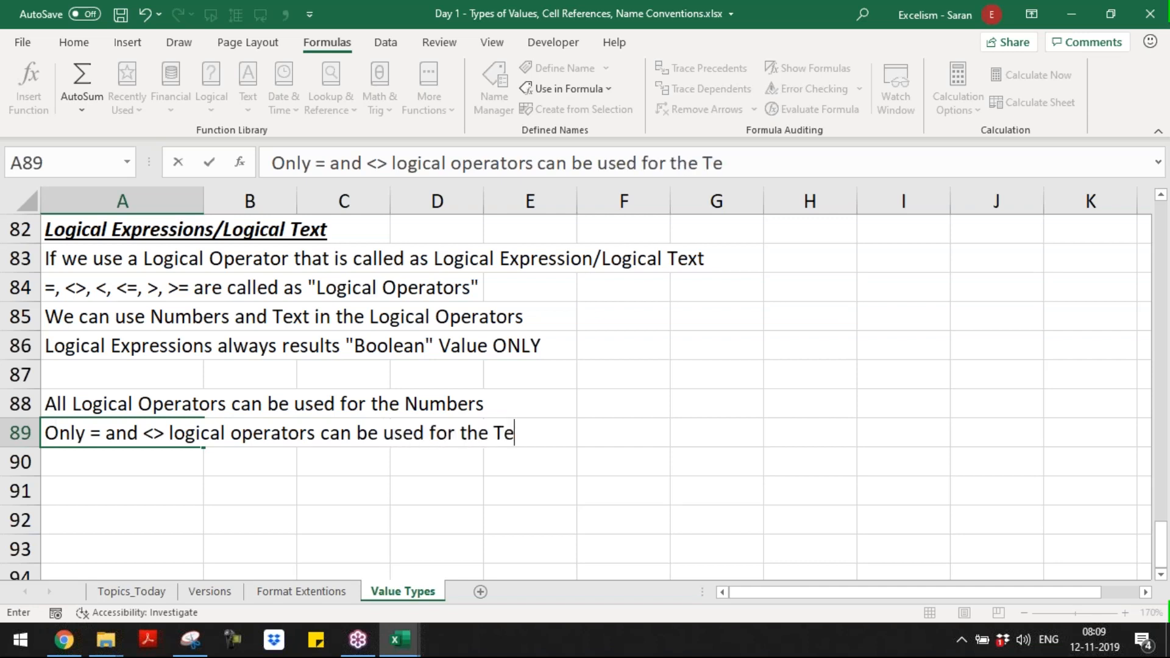
{"action": "type", "text": "xt"}
{"action": "key", "text": "Return"}
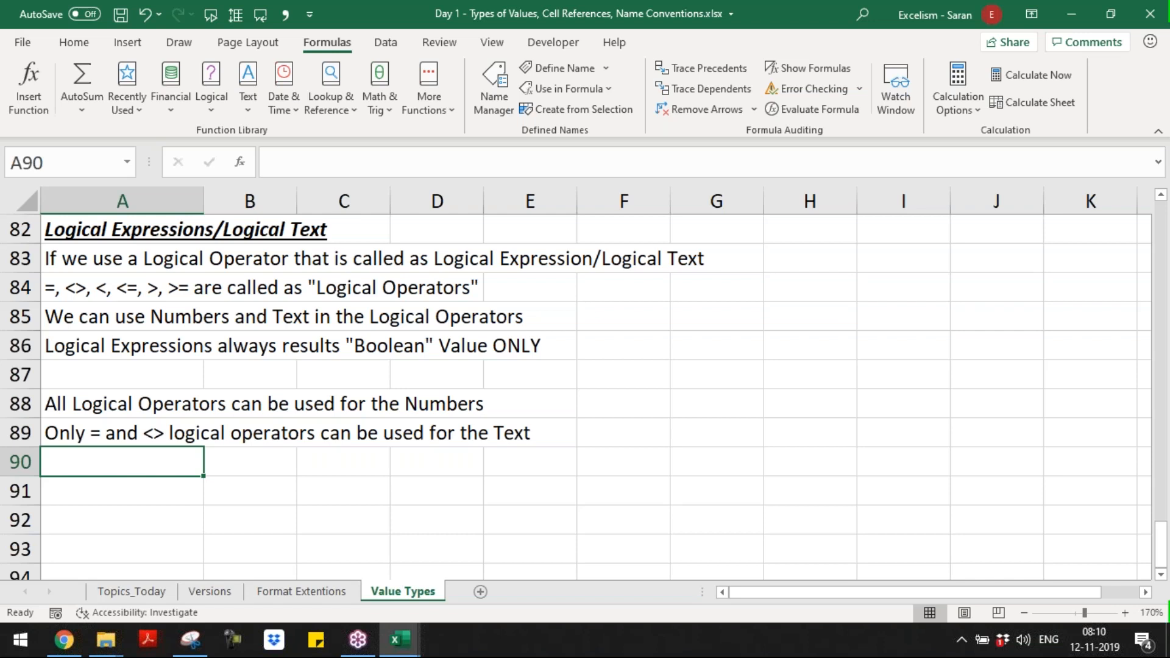
Step: Append "; this is because we can not compare the text" to the rule in A89
{"action": "key", "text": "Up"}
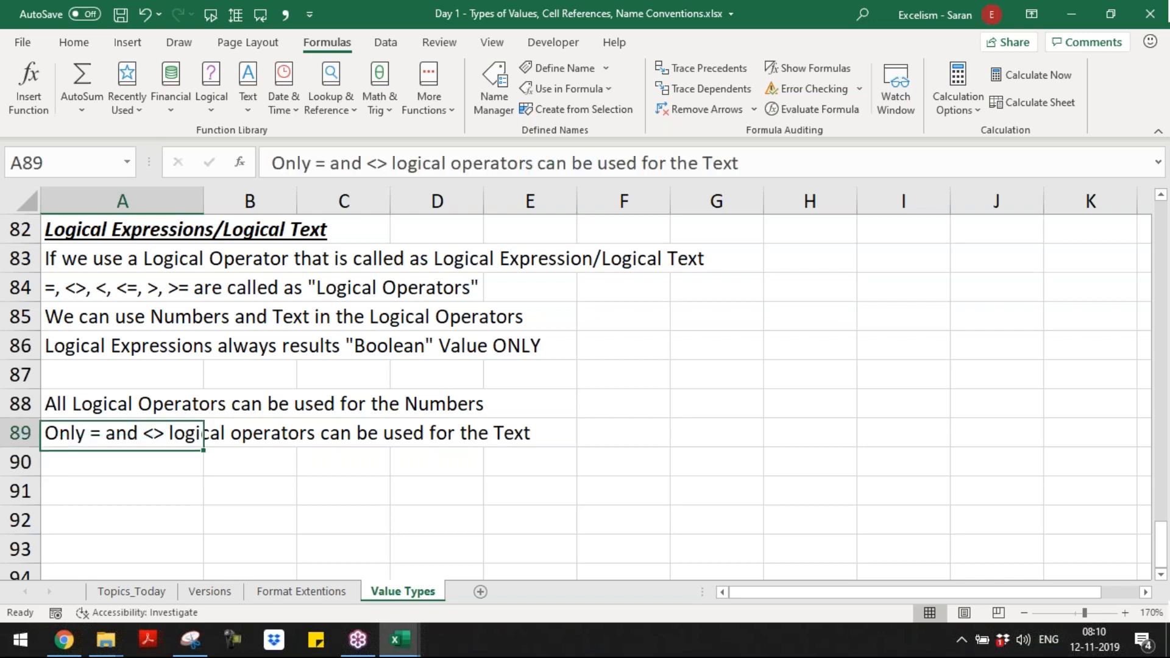
{"action": "key", "text": "F2"}
{"action": "type", "text": "; this is"}
{"action": "type", "text": " v"}
{"action": "key", "text": "BackSpace"}
{"action": "type", "text": "bae"}
{"action": "key", "text": "BackSpace"}
{"action": "key", "text": "BackSpace"}
{"action": "type", "text": "ecause we "}
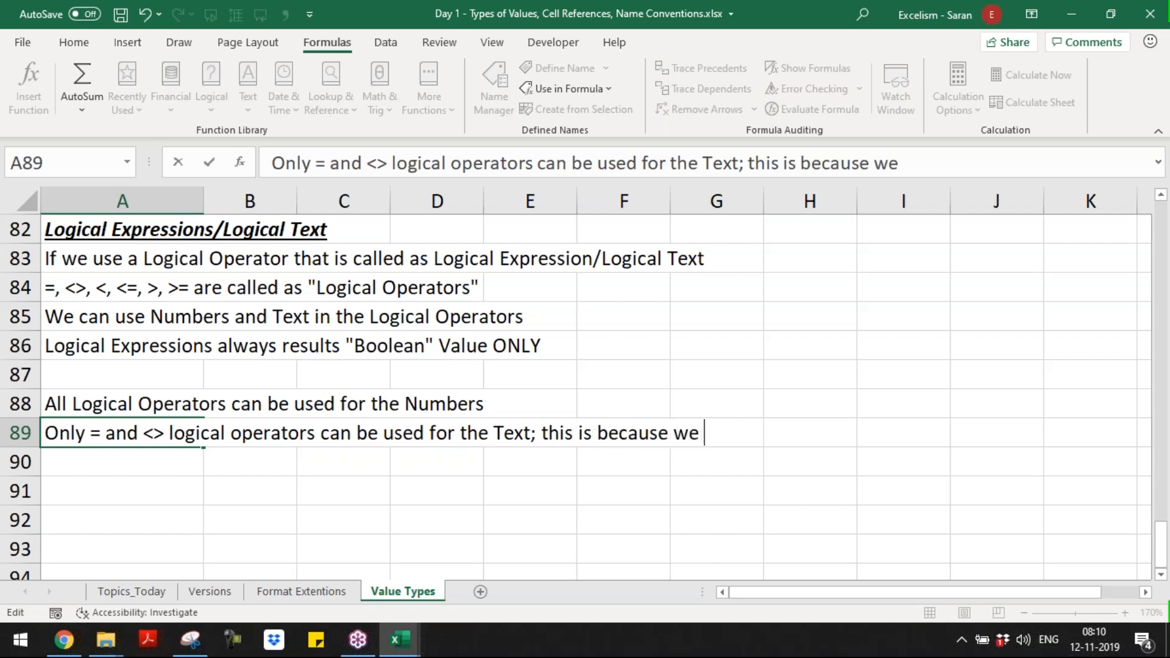
{"action": "type", "text": "can not con"}
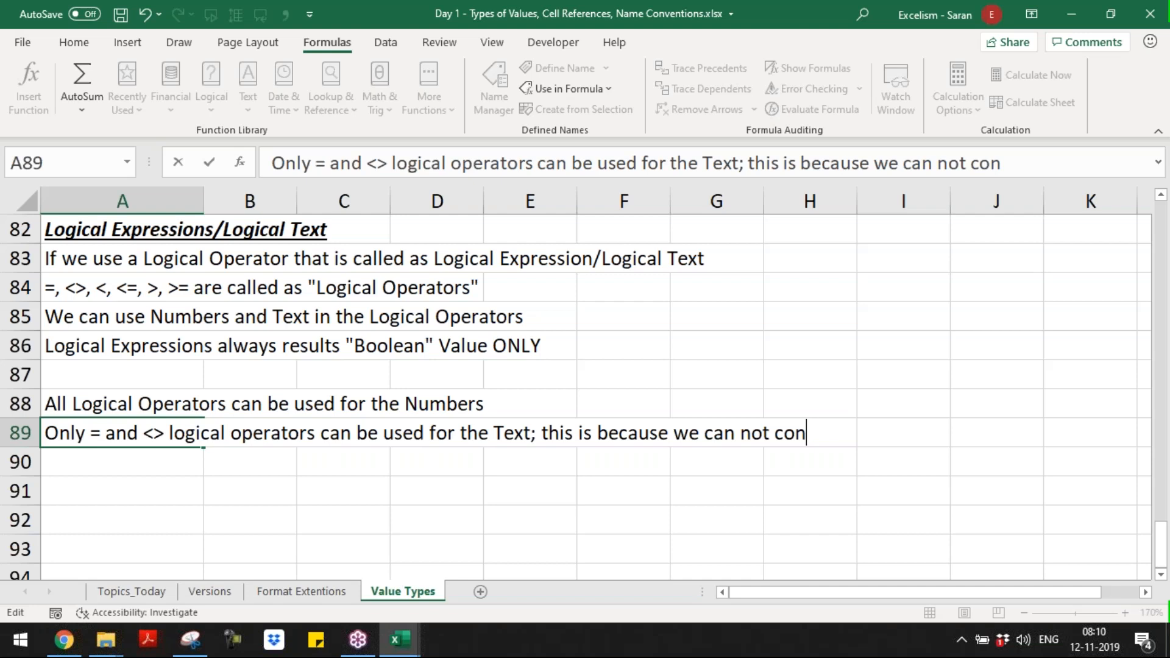
{"action": "key", "text": "BackSpace"}
{"action": "type", "text": "m[are"}
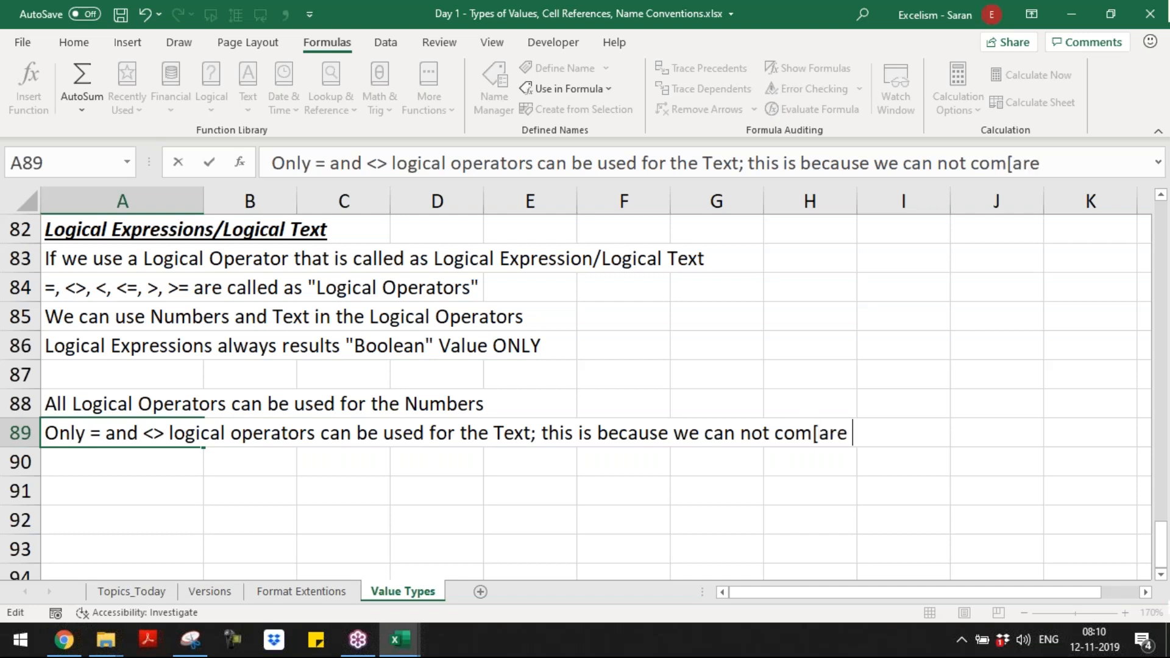
{"action": "key", "text": "BackSpace"}
{"action": "key", "text": "BackSpace"}
{"action": "key", "text": "BackSpace"}
{"action": "key", "text": "BackSpace"}
{"action": "key", "text": "BackSpace"}
{"action": "type", "text": "p"}
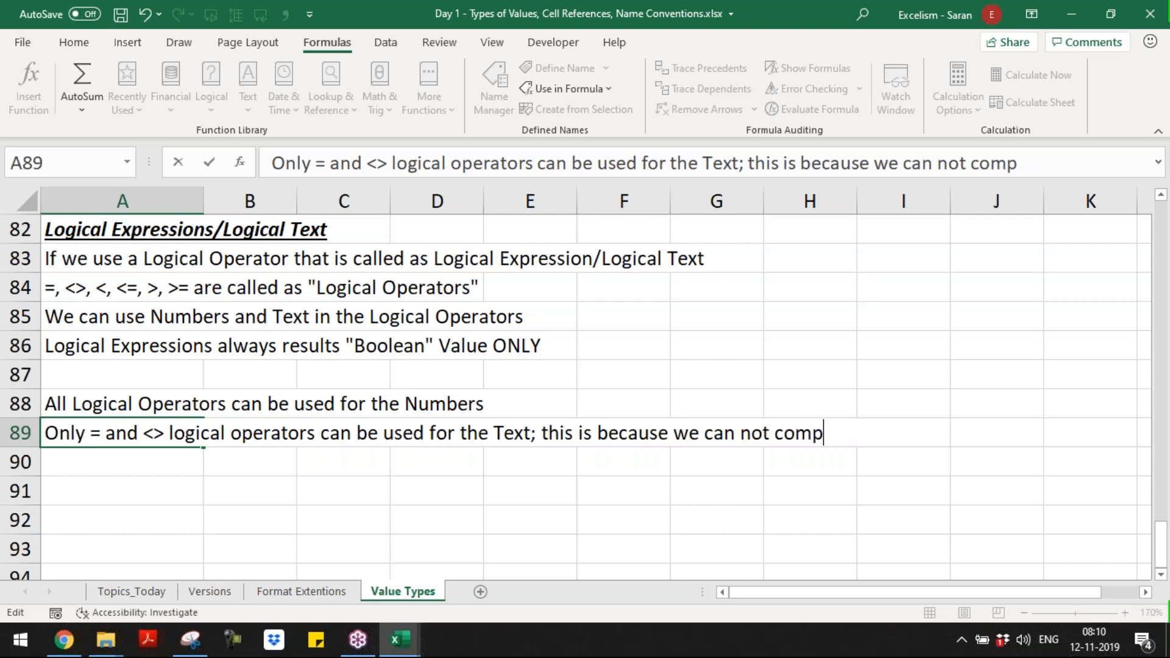
{"action": "type", "text": "are the text"}
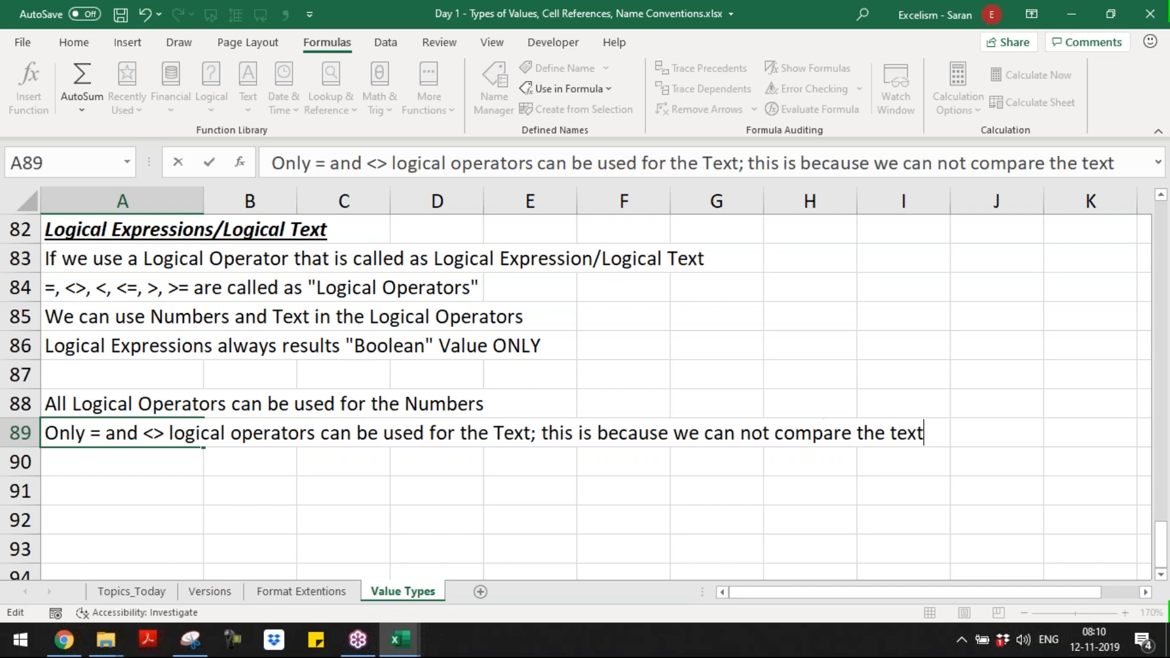
{"action": "key", "text": "Return"}
{"action": "key", "text": "Return"}
Step: Leave row 90 blank and enter "Numbers are ordinal in the nature; We can compare one number to other number" in A91
{"action": "type", "text": "Number"}
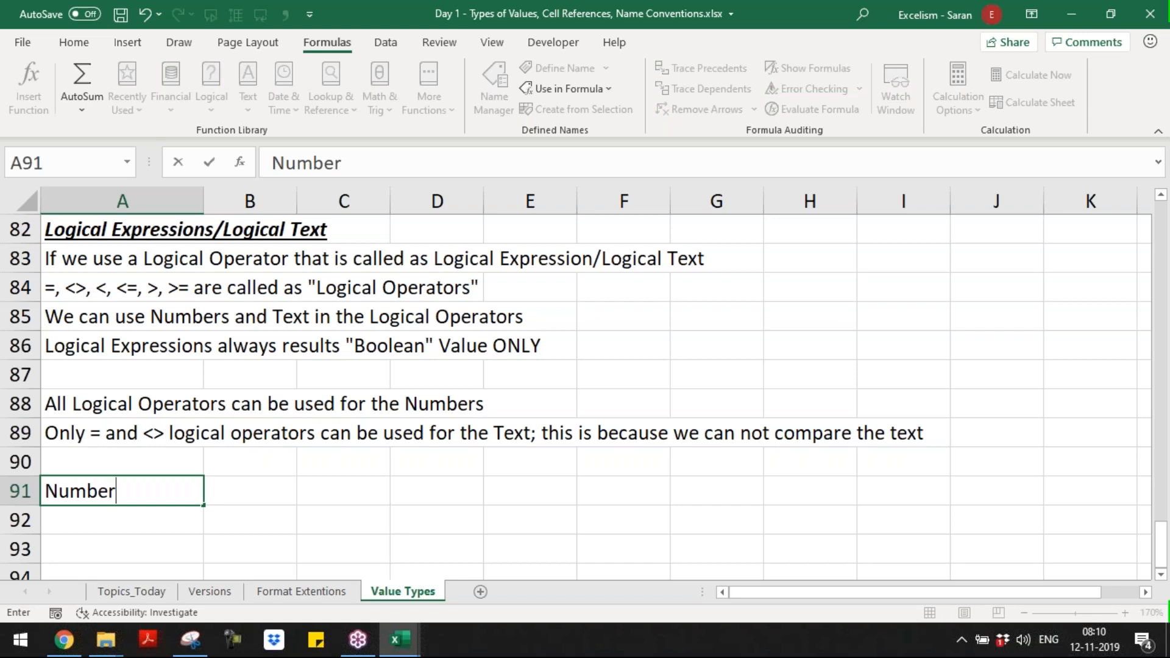
{"action": "key", "text": "BackSpace"}
{"action": "type", "text": "s are a"}
{"action": "key", "text": "BackSpace"}
{"action": "type", "text": "ordinal in th"}
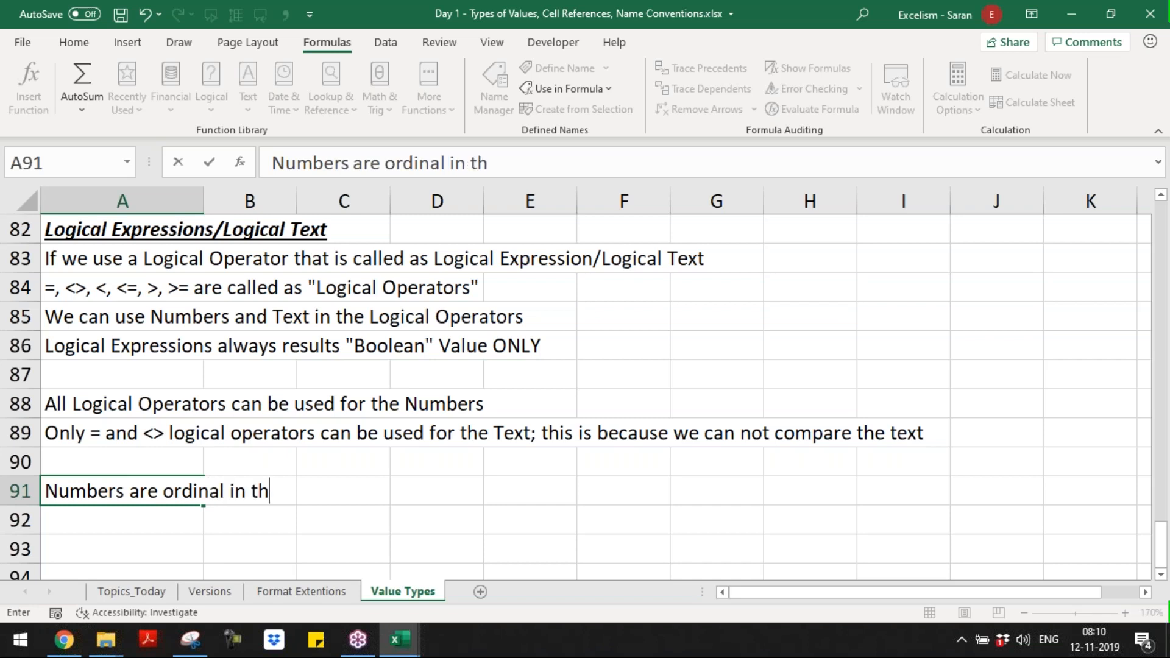
{"action": "type", "text": "e nature; W"}
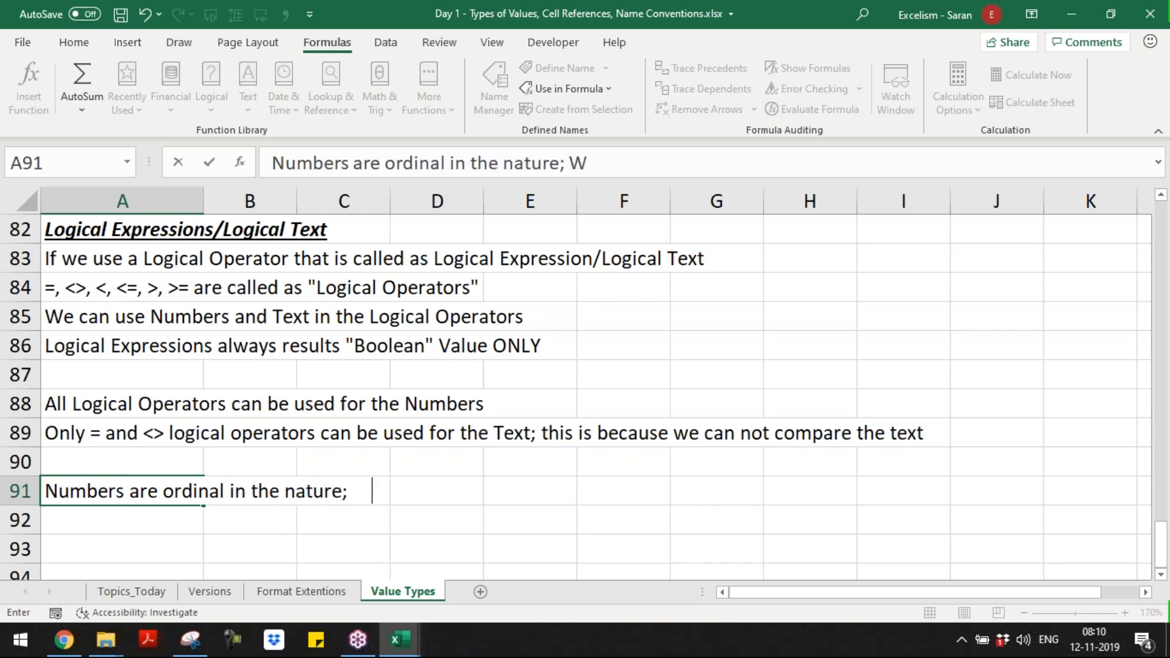
{"action": "type", "text": "e can compare "}
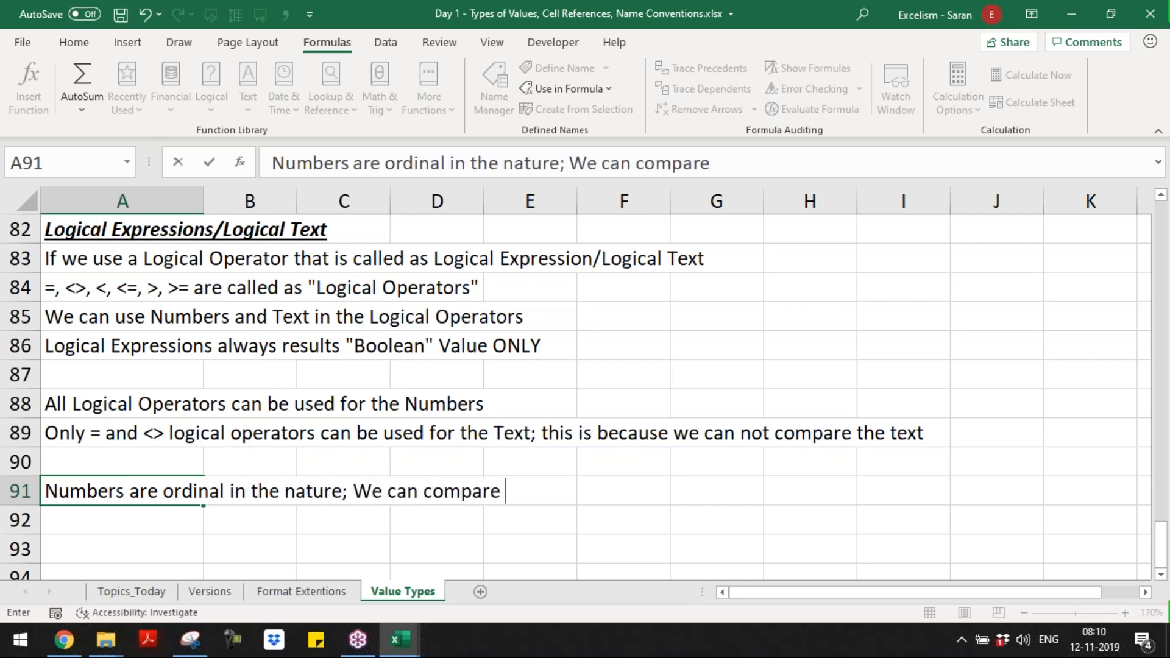
{"action": "type", "text": "one number to "}
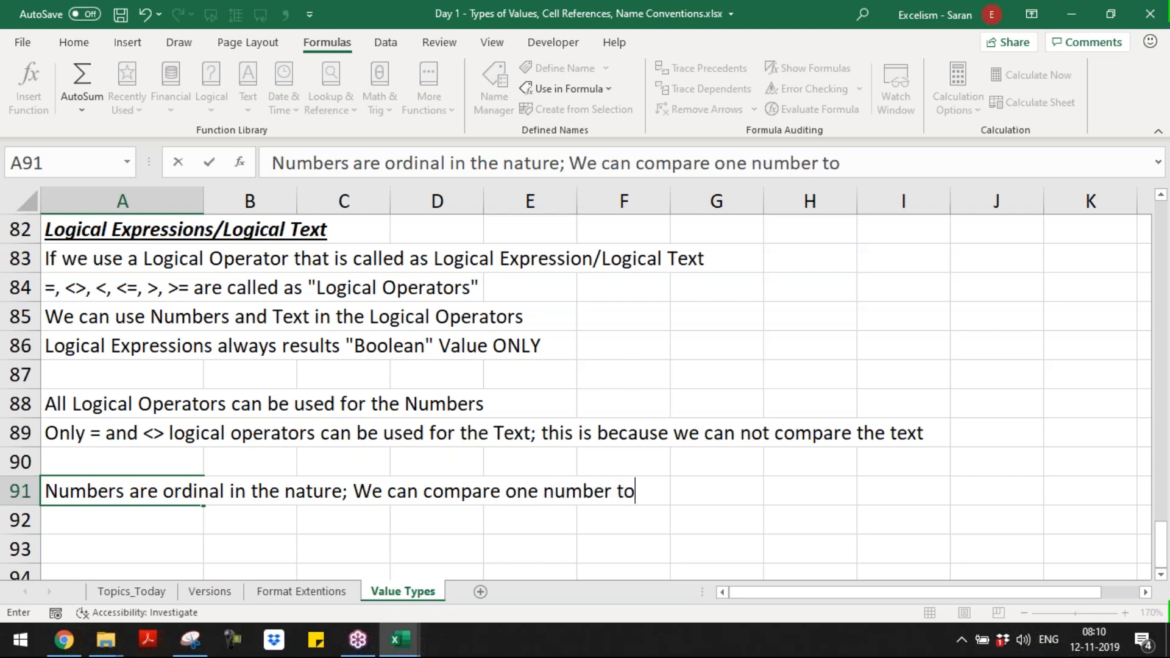
{"action": "type", "text": "other "}
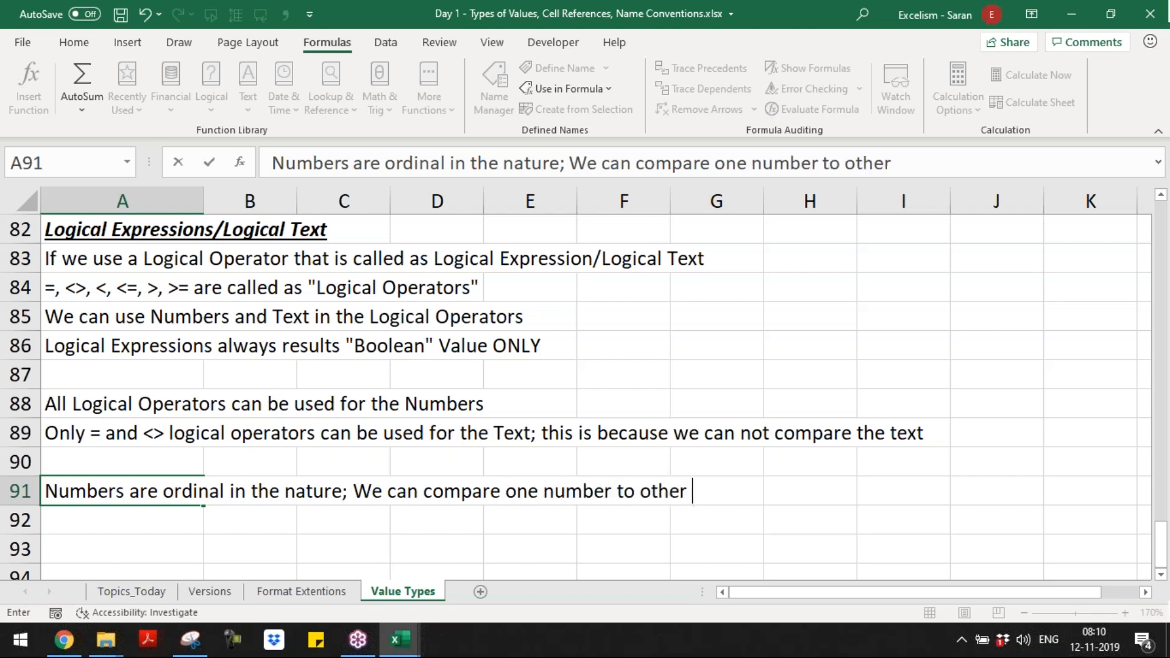
{"action": "type", "text": "number"}
{"action": "key", "text": "ctrl+Return"}
Step: Enter the rule "Text are not orginal in the nature; We can not compare one text to other text" in A92
{"action": "key", "text": "Down"}
{"action": "type", "text": "Text "}
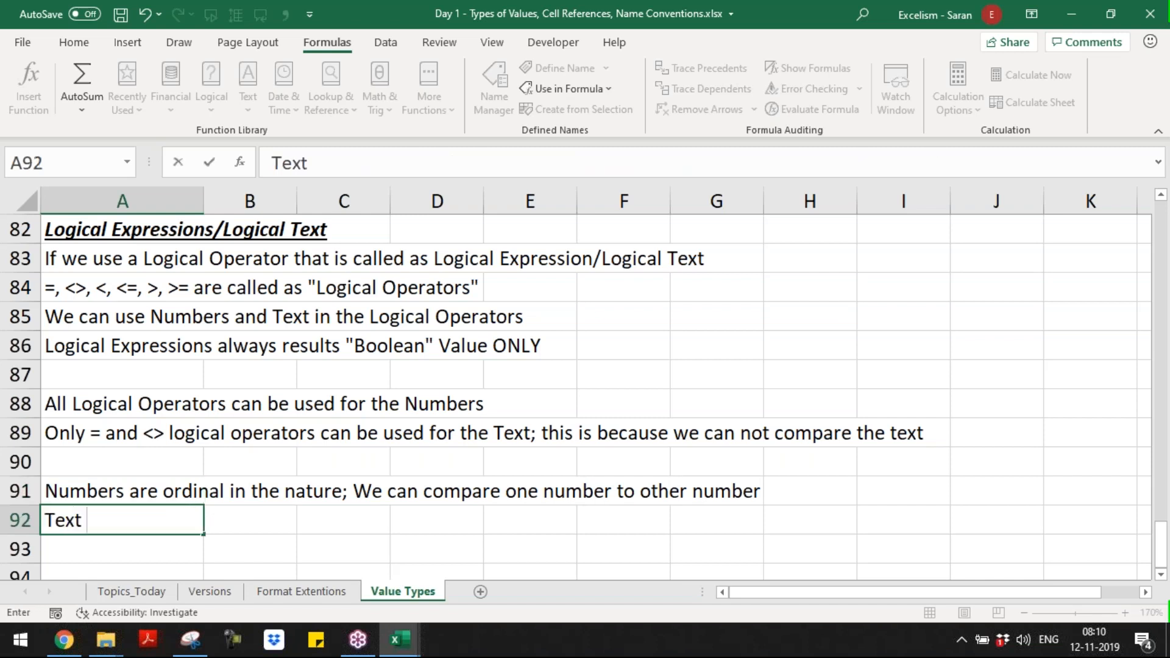
{"action": "type", "text": "are not orginal in t"}
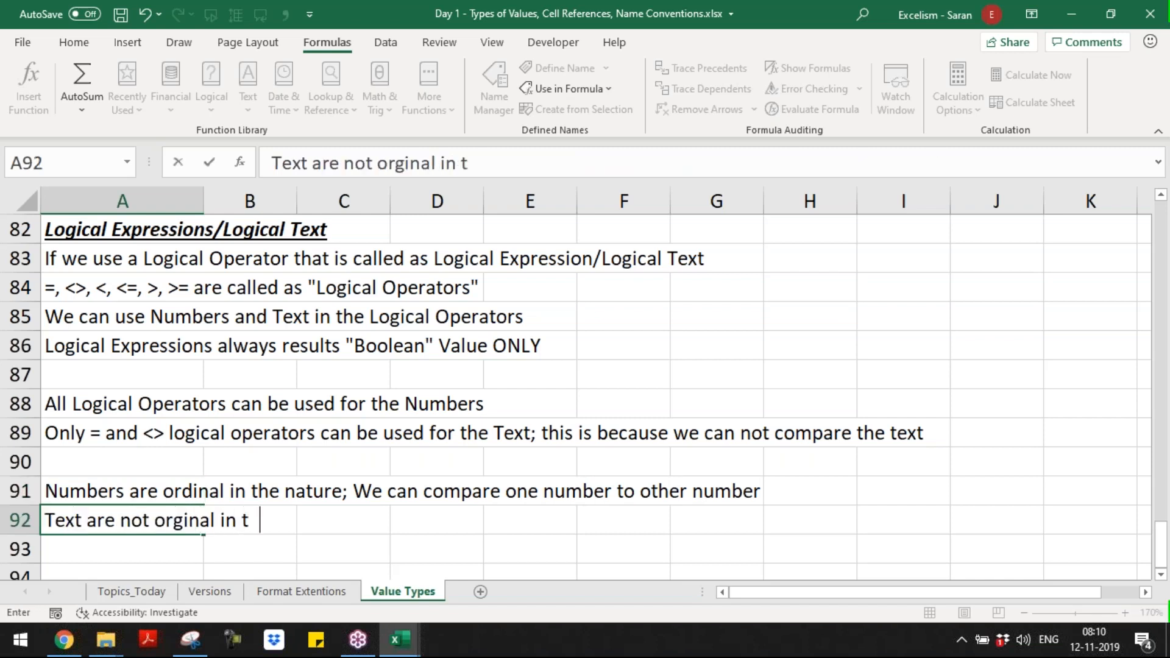
{"action": "type", "text": "he nature; We can nott co"}
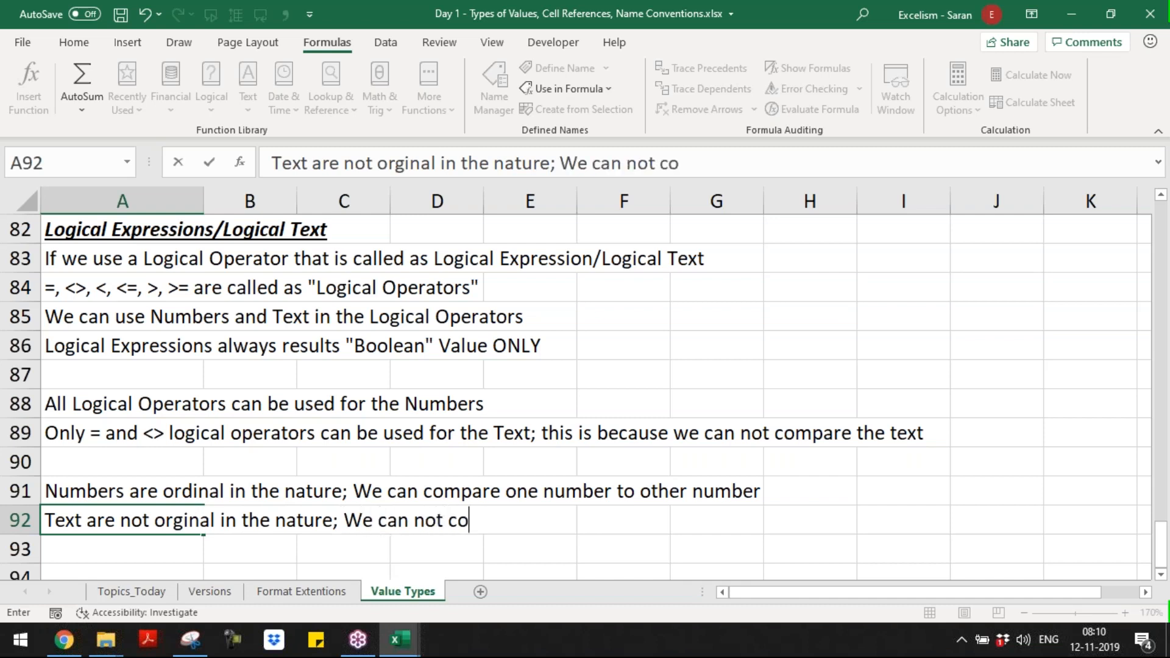
{"action": "type", "text": "mpare one text"}
{"action": "type", "text": " to"}
{"action": "key", "text": "BackSpace"}
{"action": "type", "text": "to to"}
{"action": "key", "text": "BackSpace"}
{"action": "key", "text": "BackSpace"}
{"action": "type", "text": "other text"}
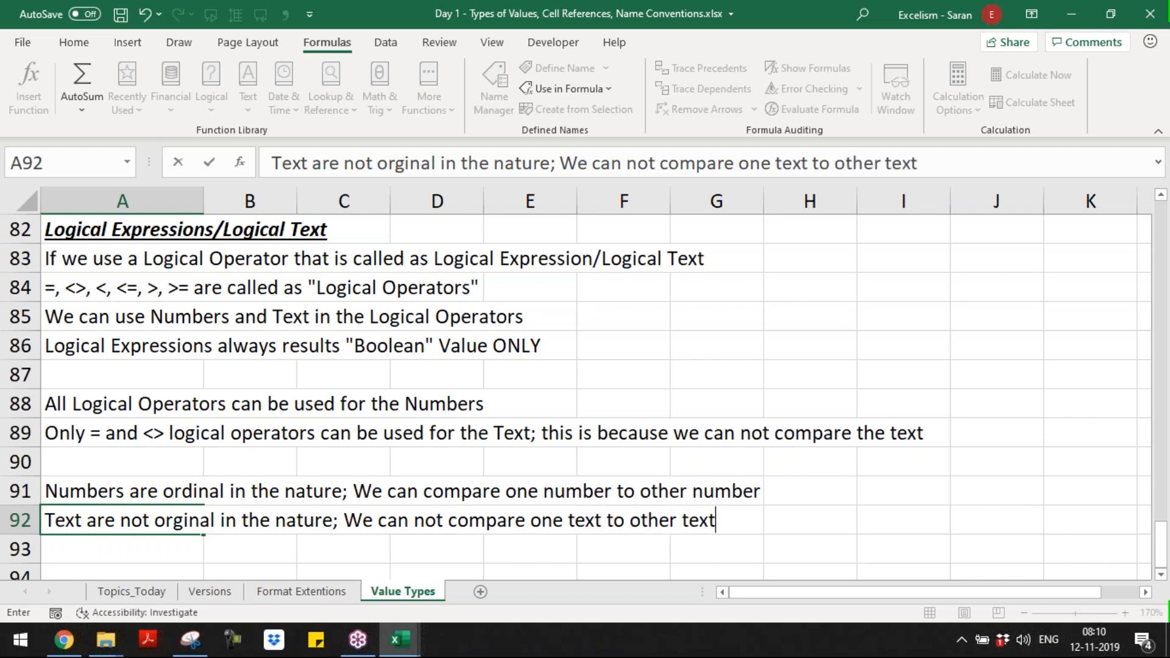
{"action": "key", "text": "Return"}
Step: Review the arithmetic and logical expression rules in column A, down to row 92
{"action": "key", "text": "Up"}
{"action": "key", "text": "Up"}
{"action": "key", "text": "Up"}
{"action": "key", "text": "Up"}
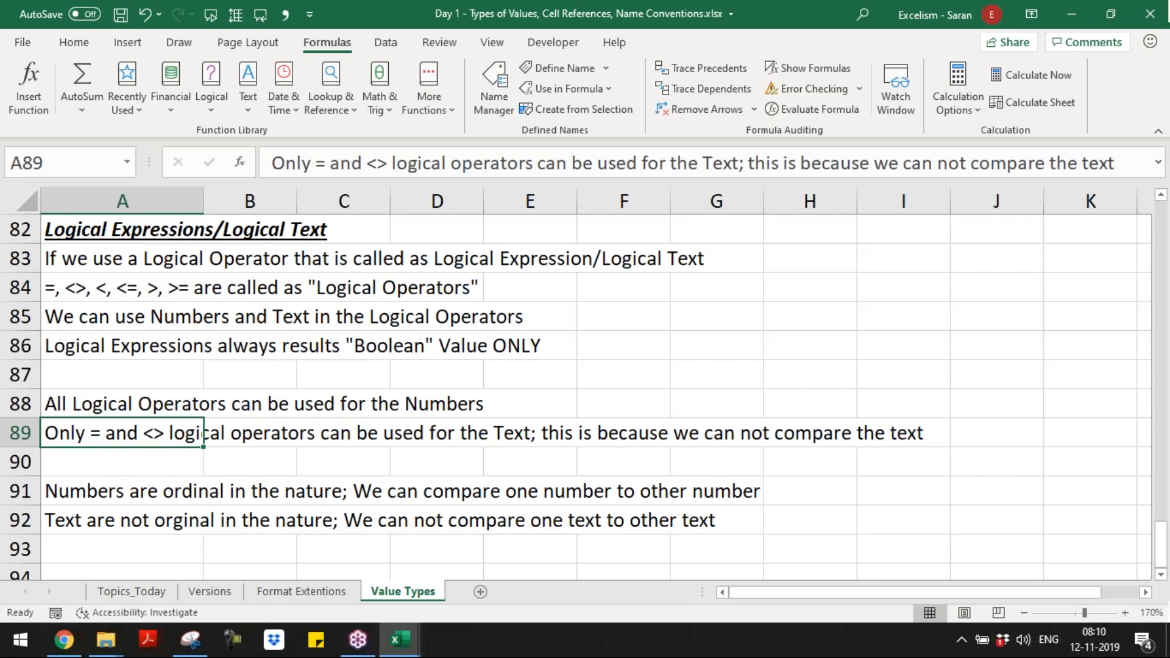
{"action": "key", "text": "Up"}
{"action": "key", "text": "Down"}
{"action": "key", "text": "Down"}
{"action": "key", "text": "Down"}
{"action": "key", "text": "Down"}
{"action": "key", "text": "Down"}
{"action": "key", "text": "Down"}
{"action": "key", "text": "Down"}
{"action": "key", "text": "Down"}
{"action": "key", "text": "Down"}
{"action": "key", "text": "Down"}
{"action": "key", "text": "Down"}
{"action": "key", "text": "Down"}
{"action": "key", "text": "Down"}
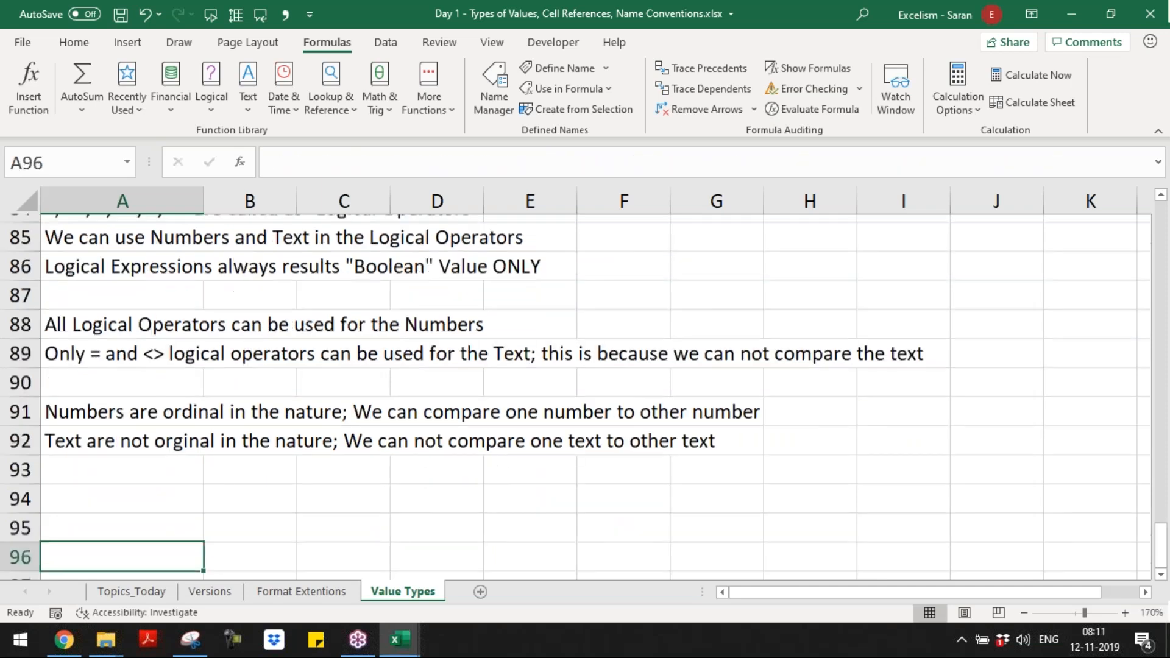
{"action": "key", "text": "Up"}
{"action": "key", "text": "Up"}
{"action": "key", "text": "Up"}
{"action": "key", "text": "Up"}
{"action": "key", "text": "Up"}
{"action": "key", "text": "Up"}
{"action": "key", "text": "Up"}
{"action": "key", "text": "Up"}
{"action": "key", "text": "Up"}
{"action": "key", "text": "Up"}
{"action": "key", "text": "Up"}
{"action": "key", "text": "Up"}
{"action": "key", "text": "Up"}
{"action": "key", "text": "Up"}
{"action": "key", "text": "Up"}
{"action": "key", "text": "Up"}
{"action": "key", "text": "Up"}
{"action": "key", "text": "Up"}
{"action": "key", "text": "Up"}
{"action": "key", "text": "Up"}
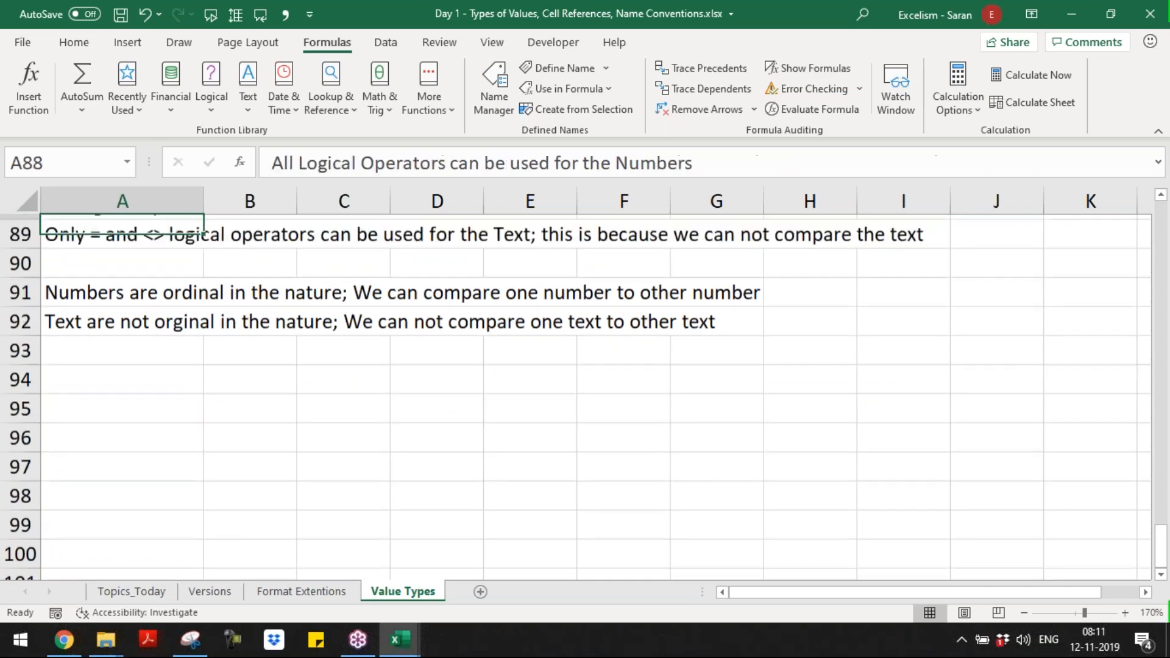
{"action": "key", "text": "Down"}
{"action": "key", "text": "Down"}
{"action": "key", "text": "Down"}
{"action": "key", "text": "Down"}
{"action": "key", "text": "Down"}
{"action": "key", "text": "Down"}
{"action": "key", "text": "Down"}
{"action": "key", "text": "Down"}
{"action": "key", "text": "Down"}
{"action": "key", "text": "Down"}
{"action": "key", "text": "Down"}
{"action": "key", "text": "Down"}
{"action": "key", "text": "Down"}
{"action": "key", "text": "Down"}
{"action": "key", "text": "Down"}
{"action": "key", "text": "Down"}
{"action": "key", "text": "Down"}
{"action": "key", "text": "Down"}
{"action": "key", "text": "Down"}
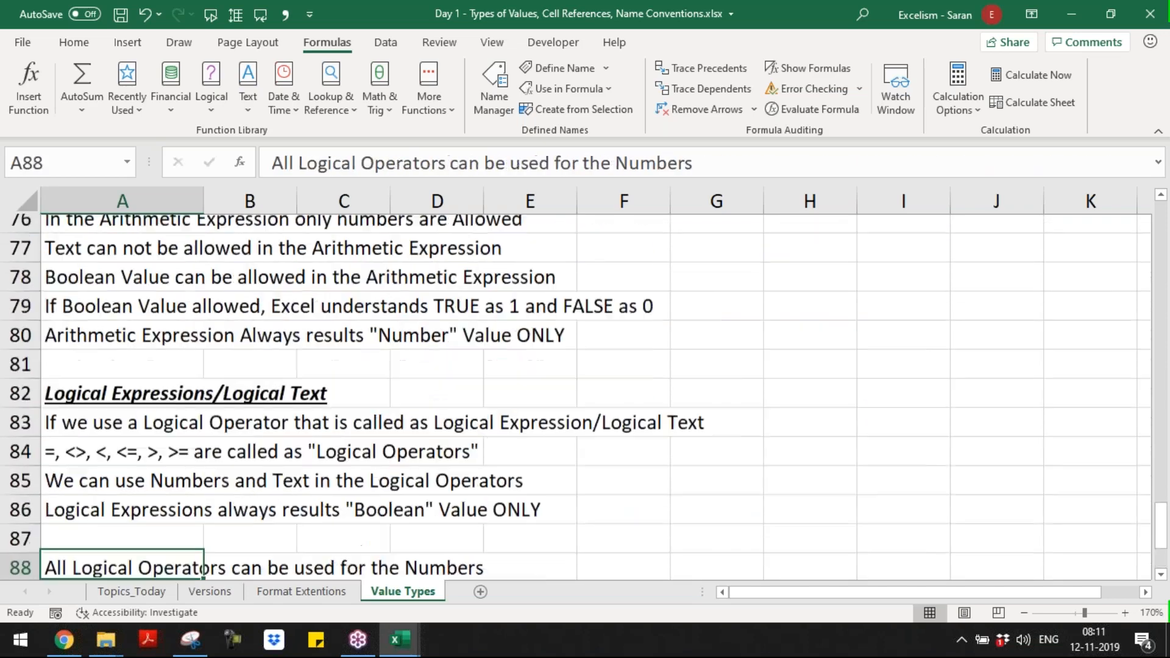
{"action": "key", "text": "Down"}
{"action": "key", "text": "Down"}
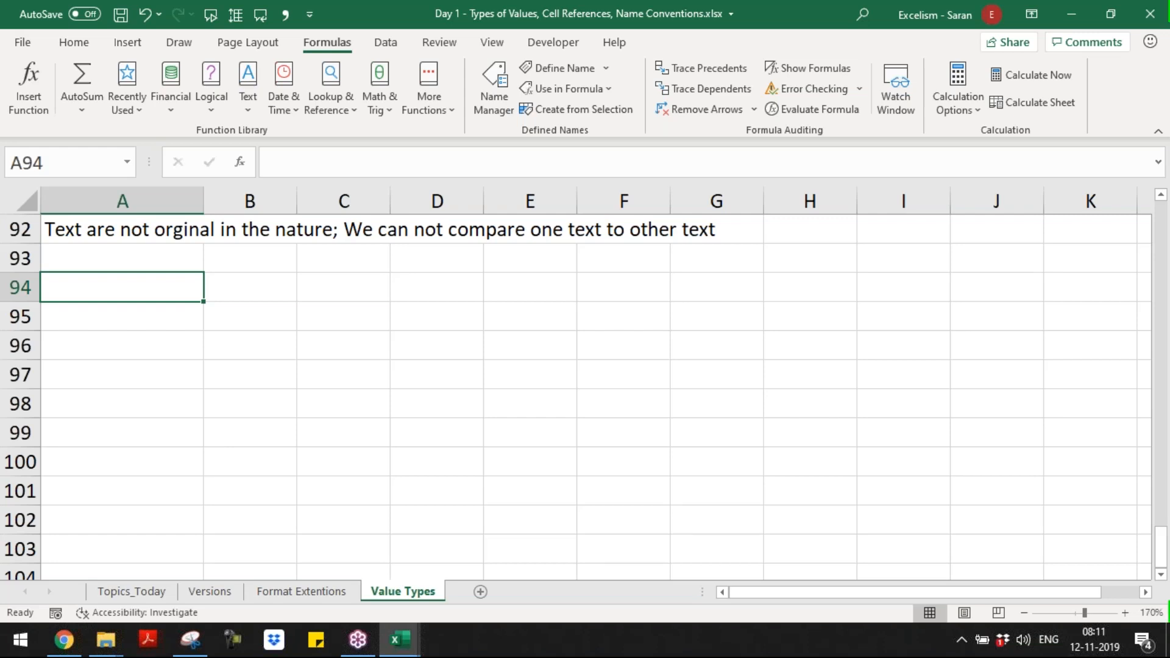
Step: Enter the arithmetic example formula =100+100 in A94, highlighting its operands and operator before confirming
{"action": "type", "text": "="}
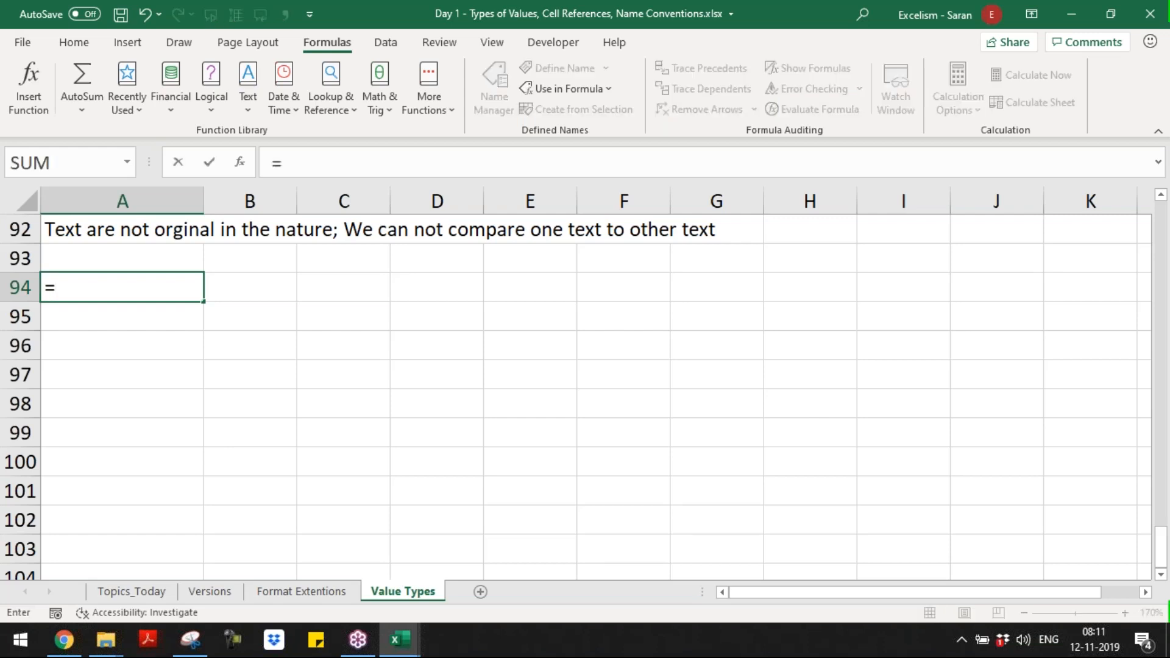
{"action": "type", "text": "100+100"}
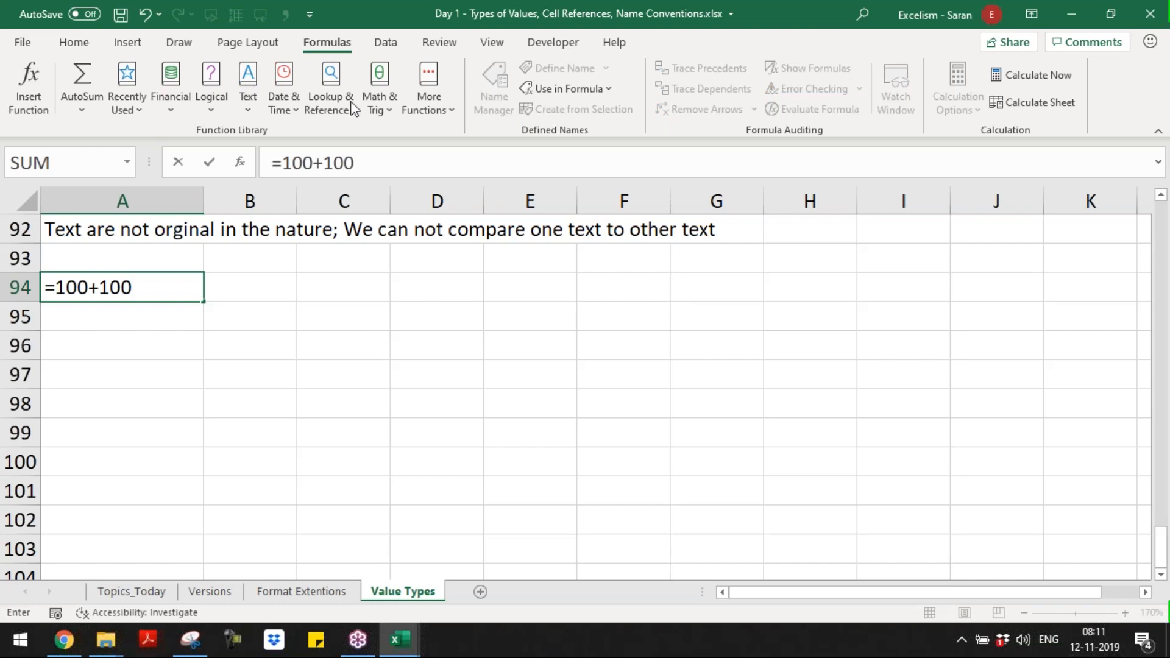
{"action": "left_click", "coordinate": [55, 286]}
{"action": "left_click_drag", "start_coordinate": [56, 286], "coordinate": [139, 281]}
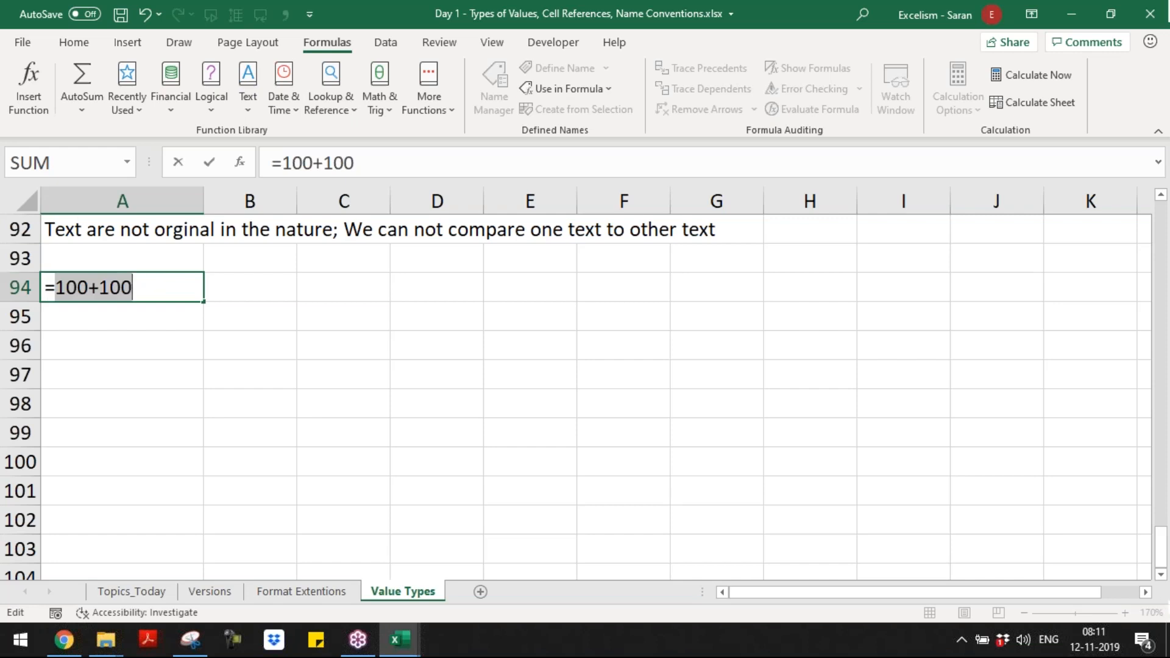
{"action": "left_click_drag", "start_coordinate": [56, 286], "coordinate": [88, 287]}
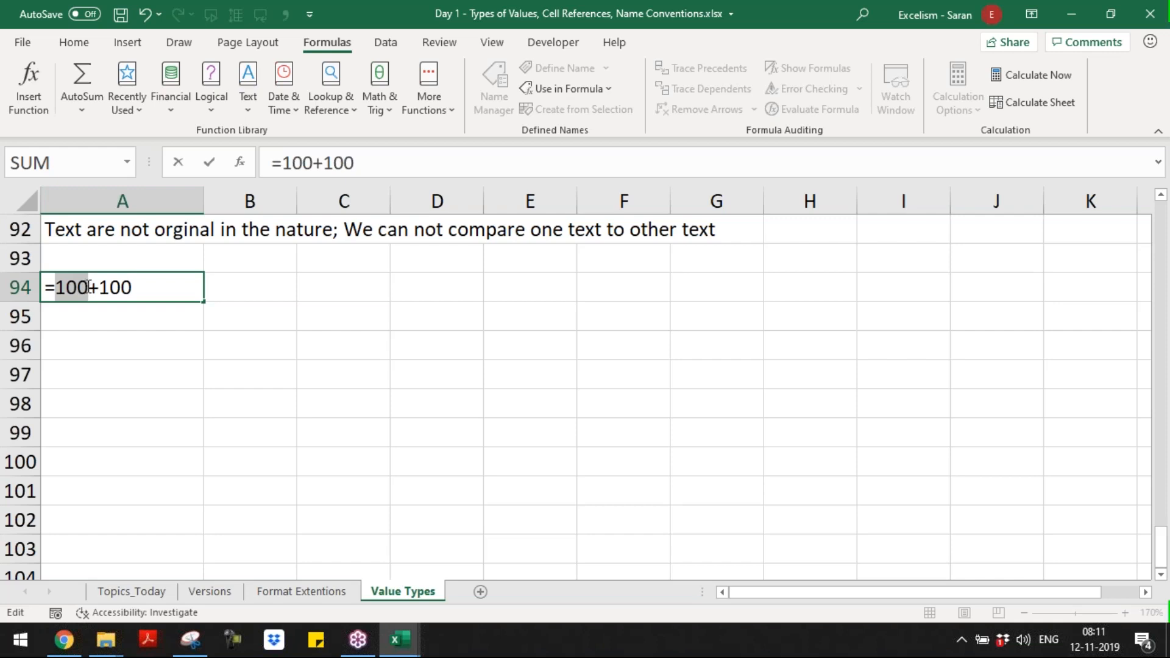
{"action": "mouse_move", "coordinate": [98, 287]}
{"action": "left_mouse_down"}
{"action": "mouse_move", "coordinate": [148, 288]}
{"action": "mouse_move", "coordinate": [92, 287]}
{"action": "mouse_move", "coordinate": [103, 287]}
{"action": "left_mouse_up"}
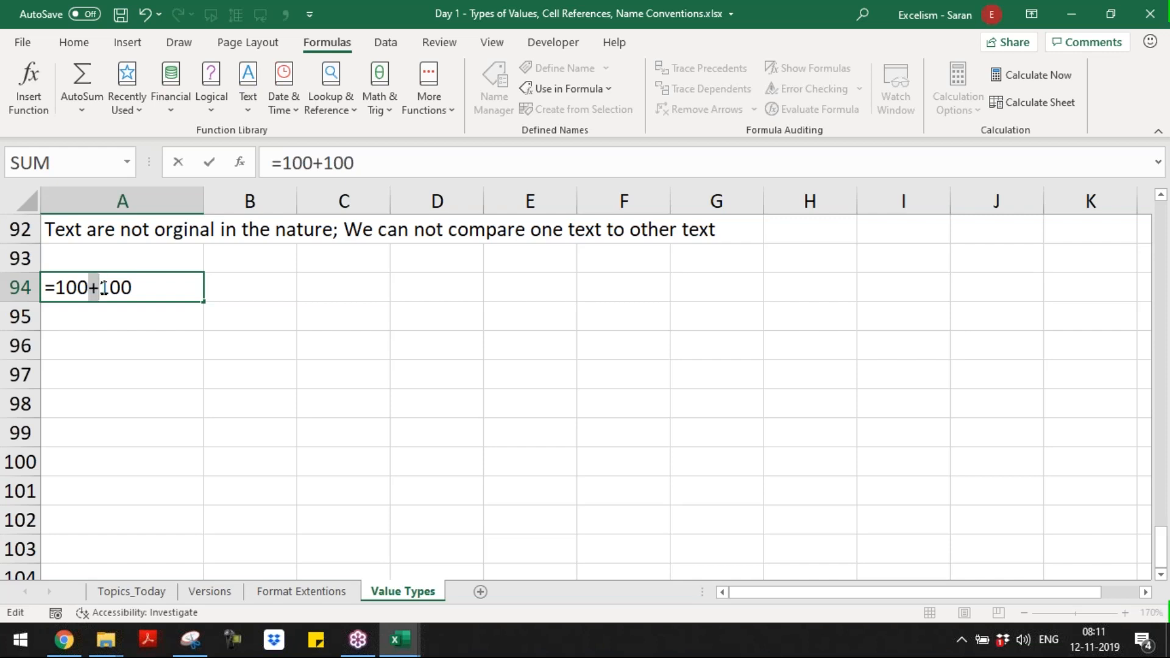
{"action": "left_click_drag", "start_coordinate": [53, 287], "coordinate": [189, 278]}
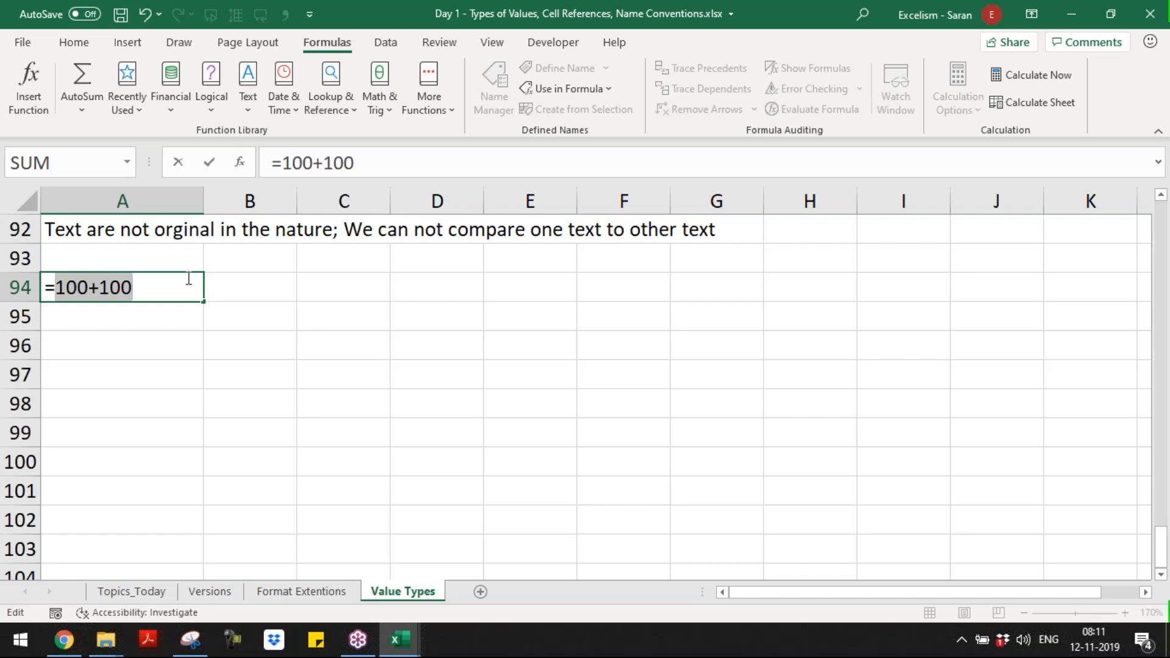
{"action": "key", "text": "Return"}
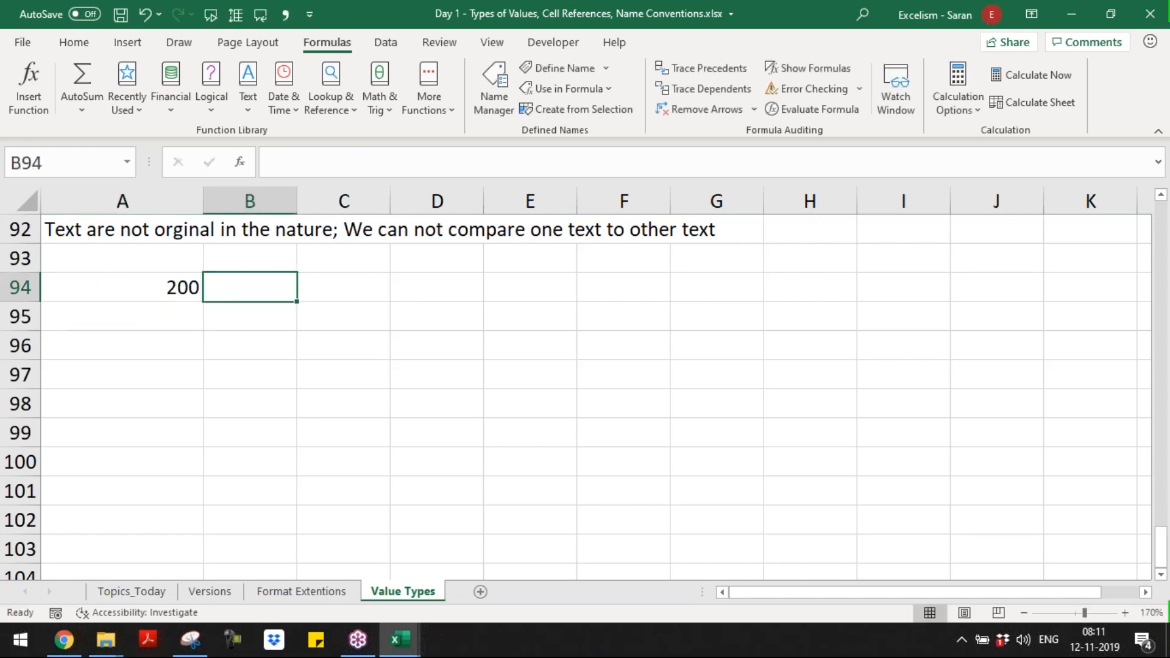
Step: Copy the FORMULATEXT formula from B71 into B94 to display the formula of A94
{"action": "key", "text": "ctrl+Up"}
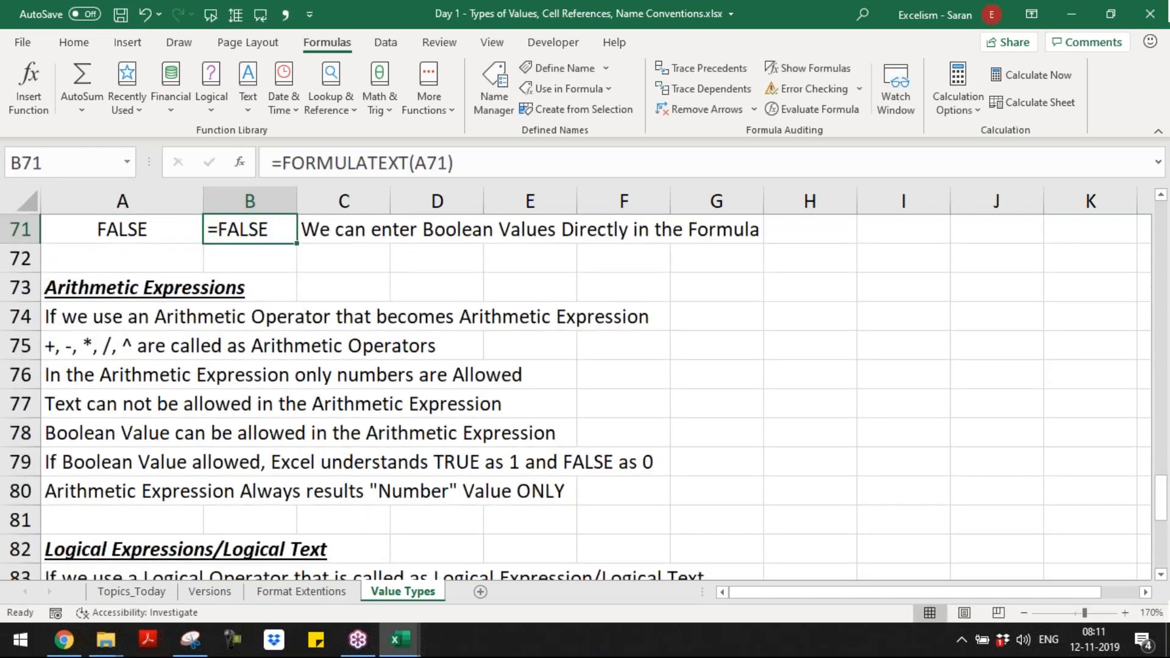
{"action": "key", "text": "ctrl+c"}
{"action": "key", "text": "Left"}
{"action": "key", "text": "ctrl+Down"}
{"action": "key", "text": "ctrl+Down"}
{"action": "key", "text": "ctrl+Down"}
{"action": "key", "text": "ctrl+Down"}
{"action": "key", "text": "ctrl+Down"}
{"action": "key", "text": "ctrl+Down"}
{"action": "key", "text": "ctrl+Down"}
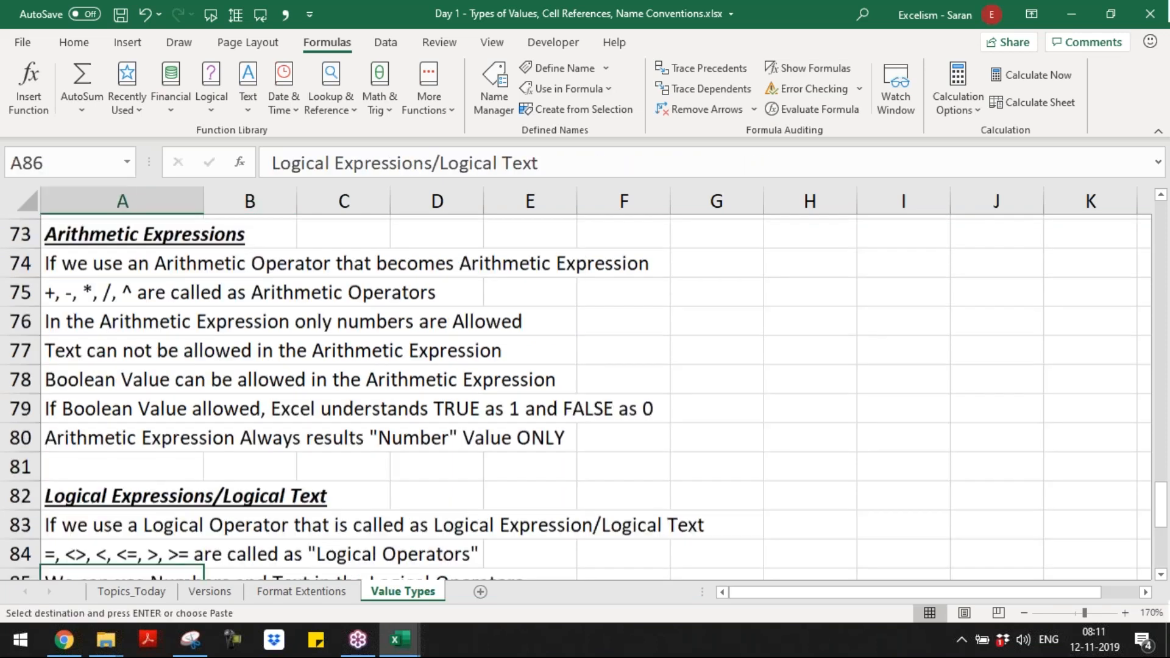
{"action": "key", "text": "ctrl+Down"}
{"action": "key", "text": "ctrl+Down"}
{"action": "key", "text": "ctrl+Down"}
{"action": "key", "text": "ctrl+Up"}
{"action": "key", "text": "Right"}
{"action": "key", "text": "Return"}
{"action": "key", "text": "Up"}
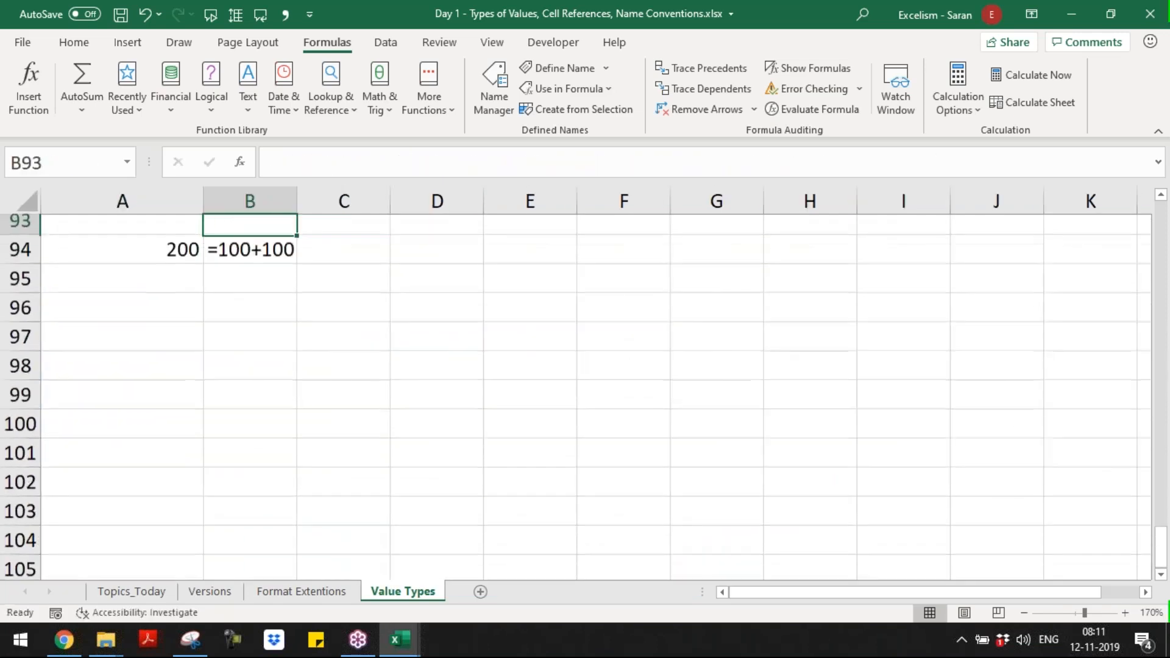
{"action": "key", "text": "Down"}
{"action": "key", "text": "Right"}
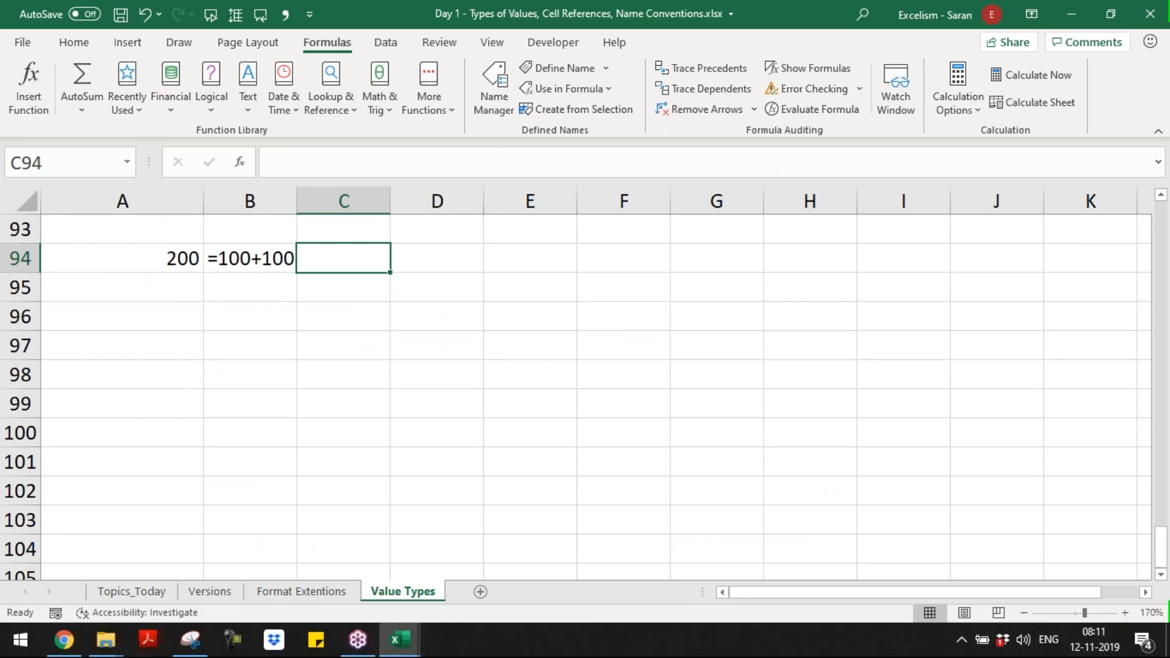
{"action": "type", "text": "Started with"}
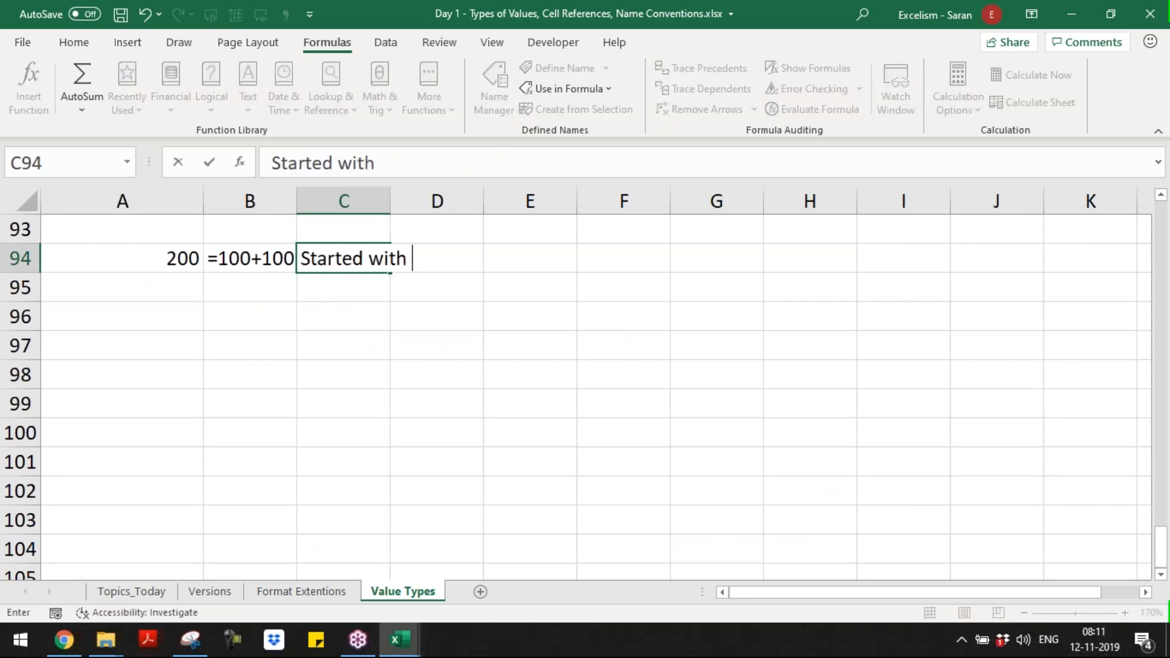
{"action": "key", "text": "Escape"}
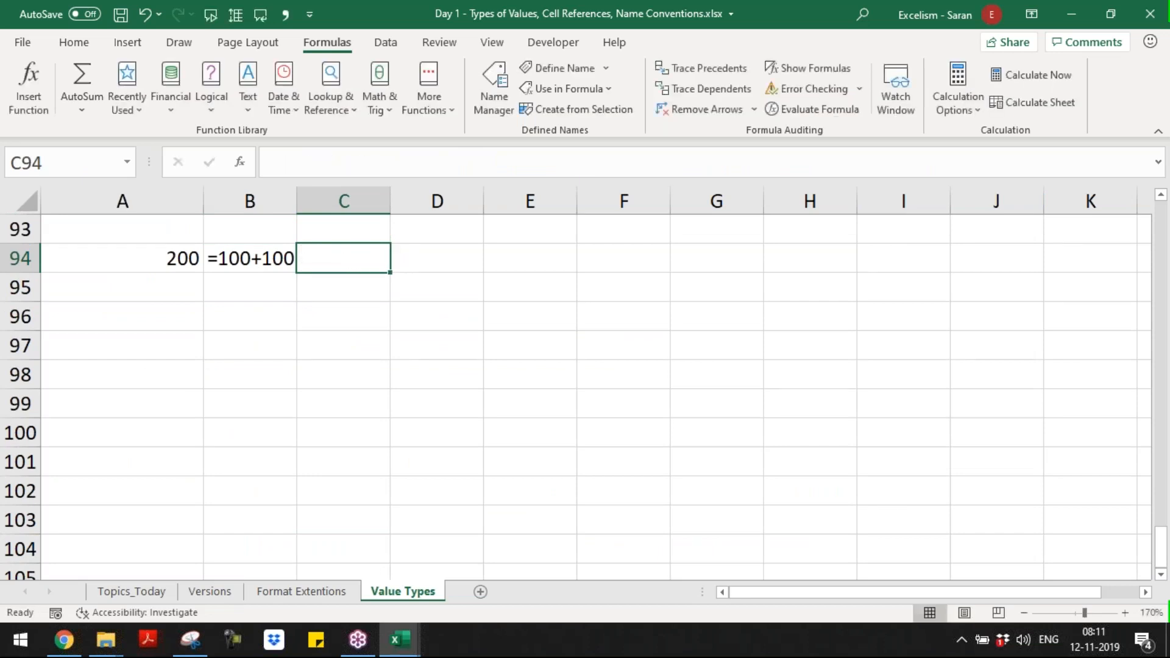
{"action": "left_click", "coordinate": [250, 287]}
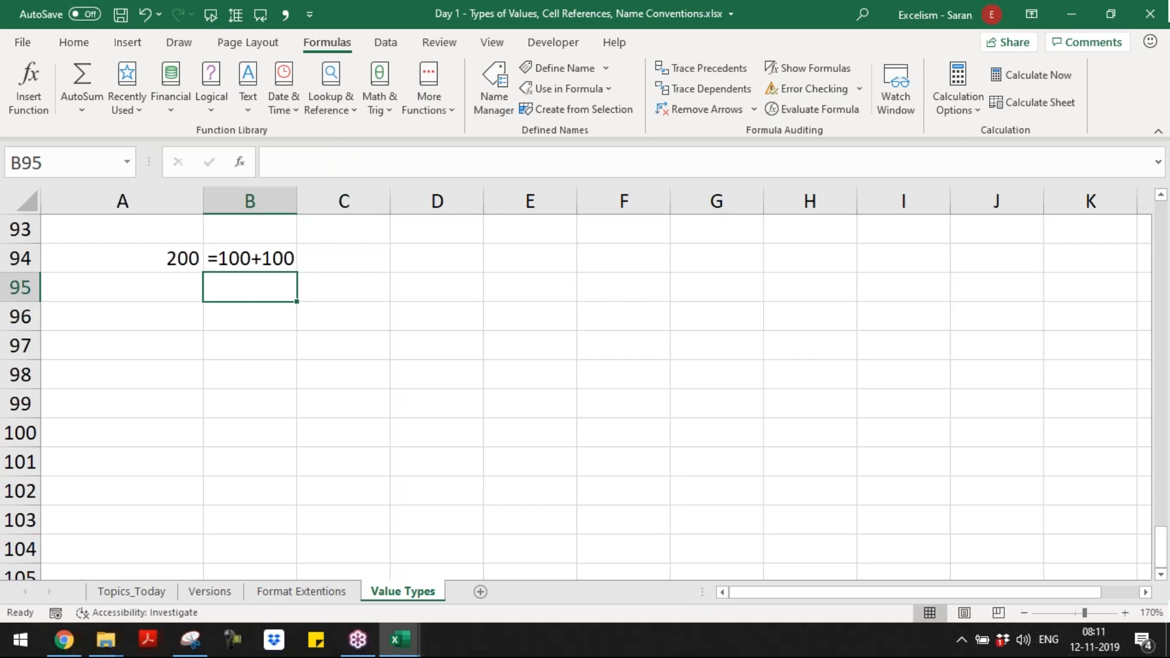
Step: Enter the example formula =A+10, with the text operand unquoted, in A95
{"action": "left_click", "coordinate": [122, 287]}
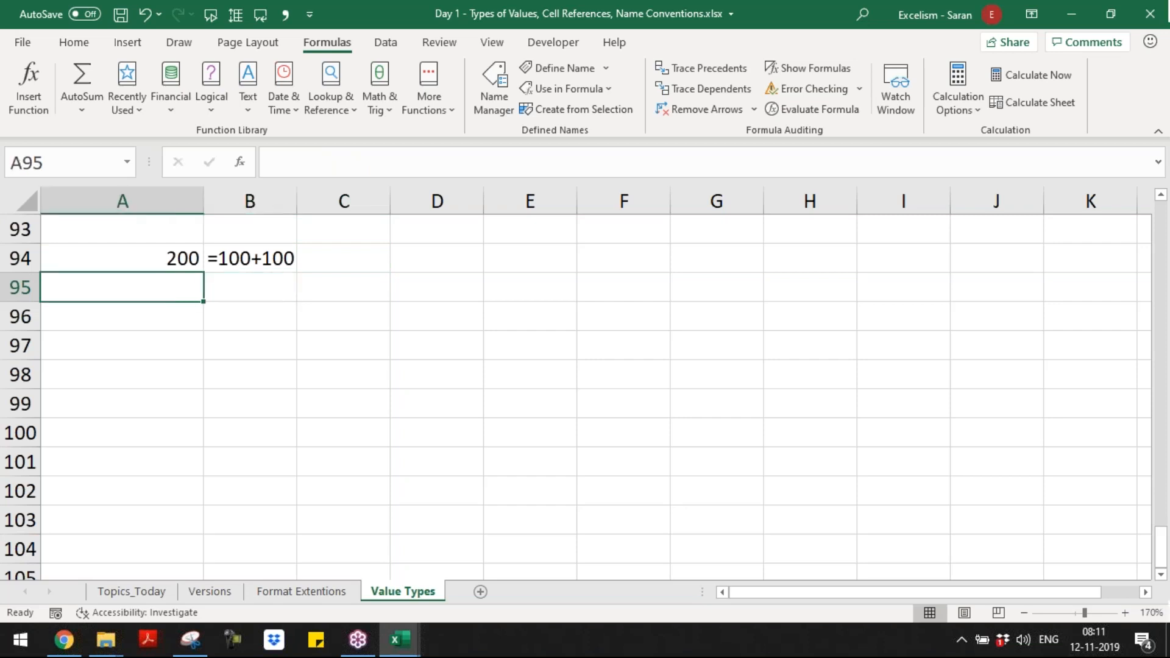
{"action": "type", "text": "="}
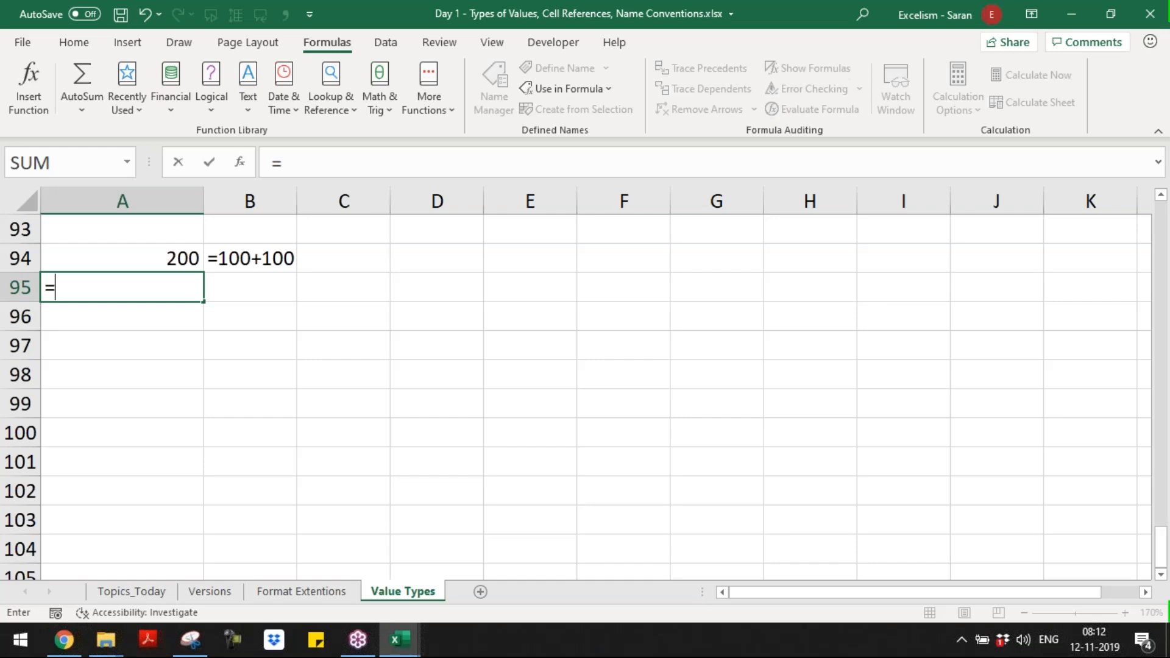
{"action": "type", "text": "A+10"}
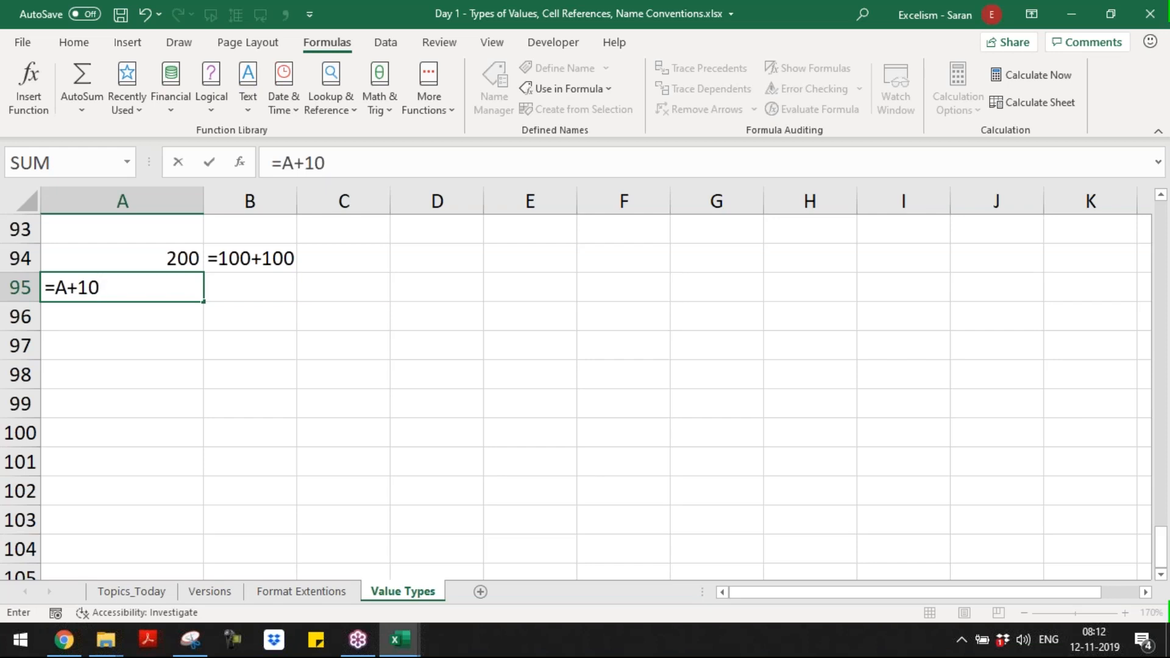
{"action": "key", "text": "Return"}
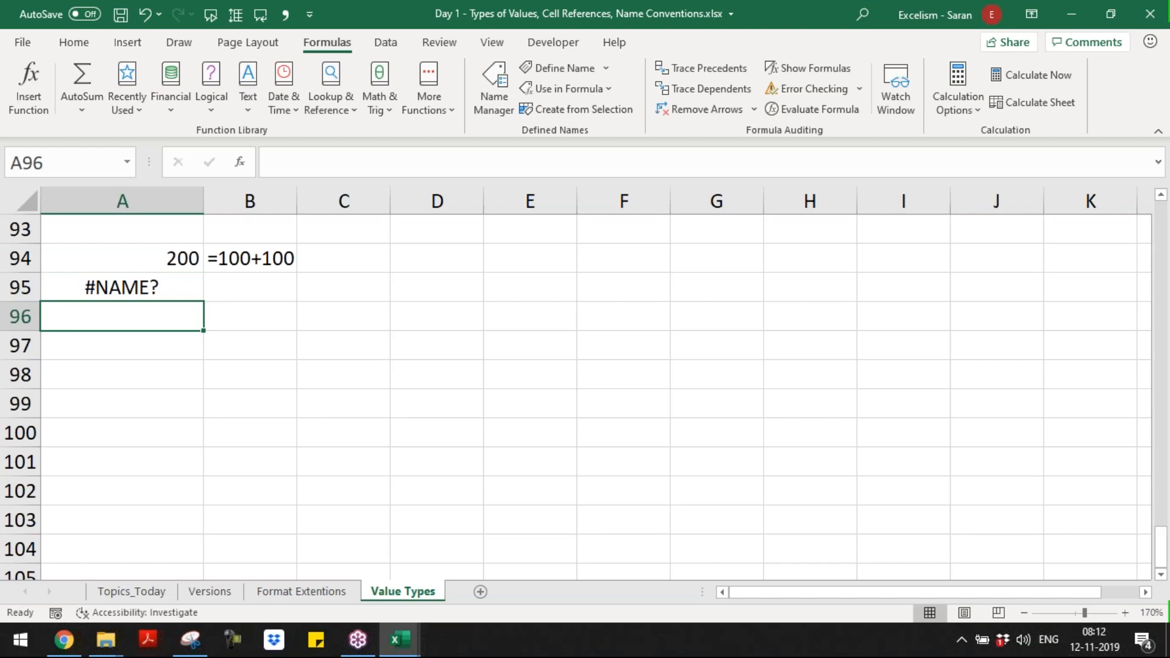
Step: Copy the FORMULATEXT formula from B94 into B95 to display the formula of A95
{"action": "key", "text": "Up"}
{"action": "key", "text": "Right"}
{"action": "key", "text": "Up"}
{"action": "key", "text": "Delete"}
{"action": "key", "text": "Down"}
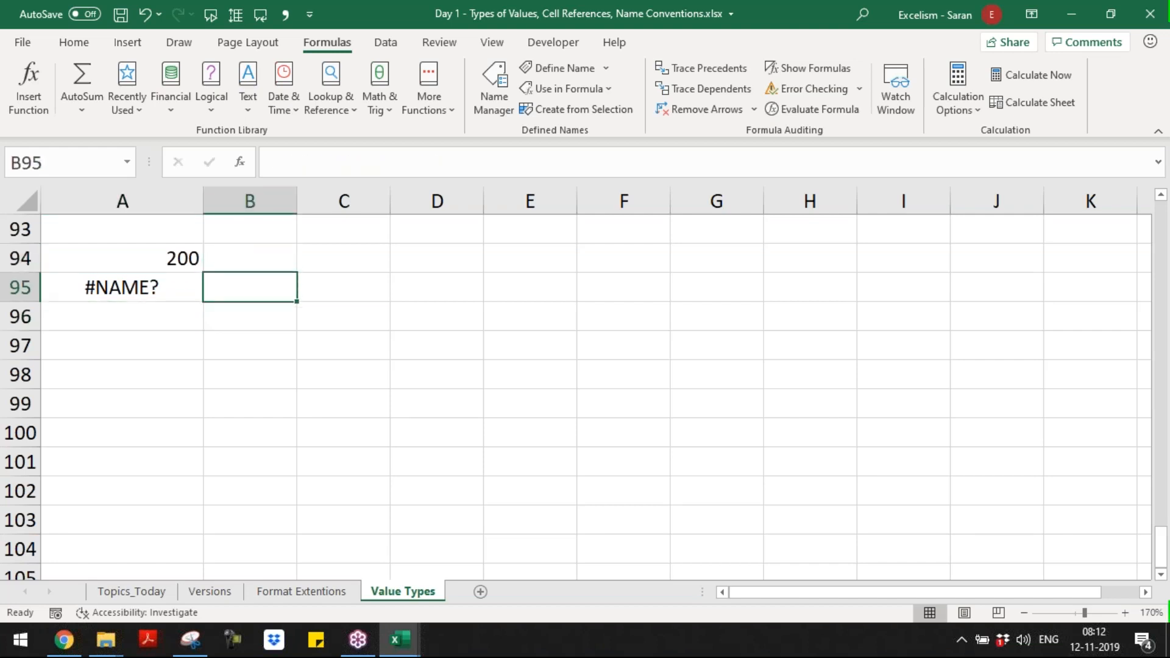
{"action": "key", "text": "ctrl+z"}
{"action": "key", "text": "ctrl+c"}
{"action": "key", "text": "Down"}
{"action": "key", "text": "Return"}
Step: Enter the note "Text must be covered in the Double Quotes in the Formula" in C95
{"action": "key", "text": "Right"}
{"action": "type", "text": "Text must be c "}
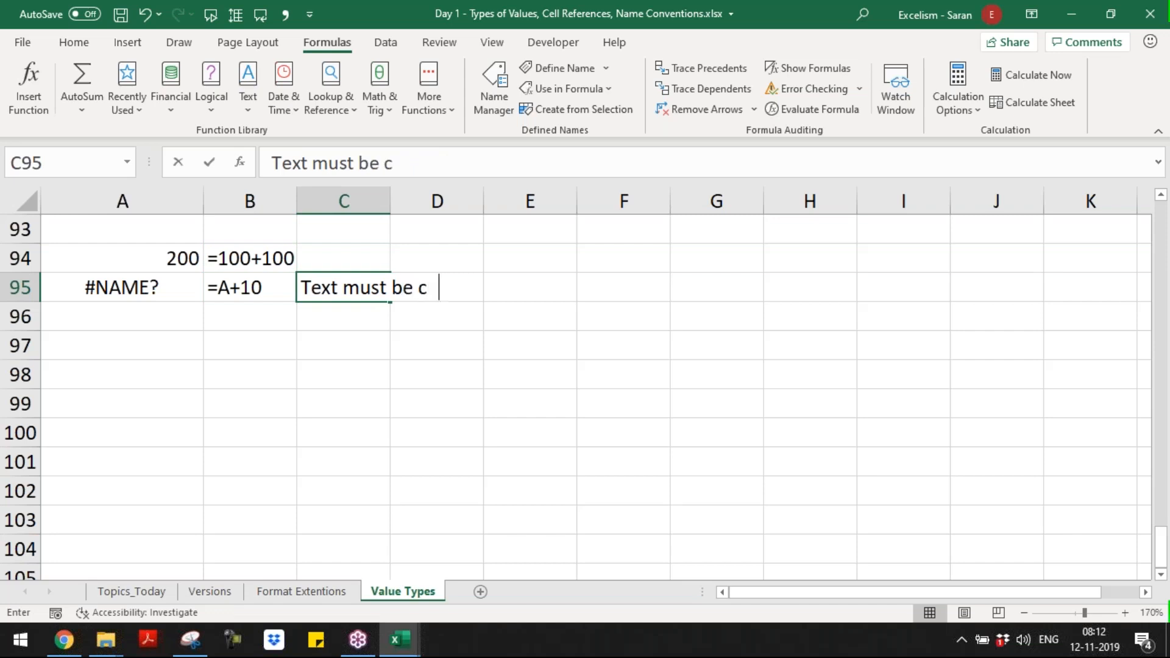
{"action": "type", "text": "overed in the "}
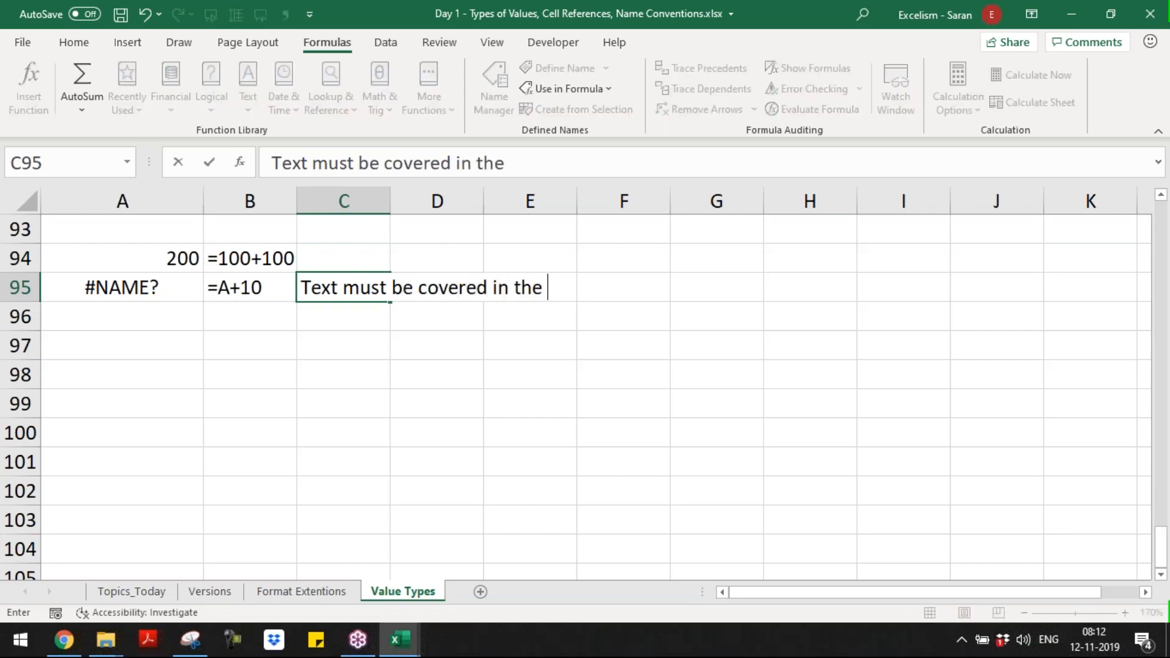
{"action": "type", "text": "Double "}
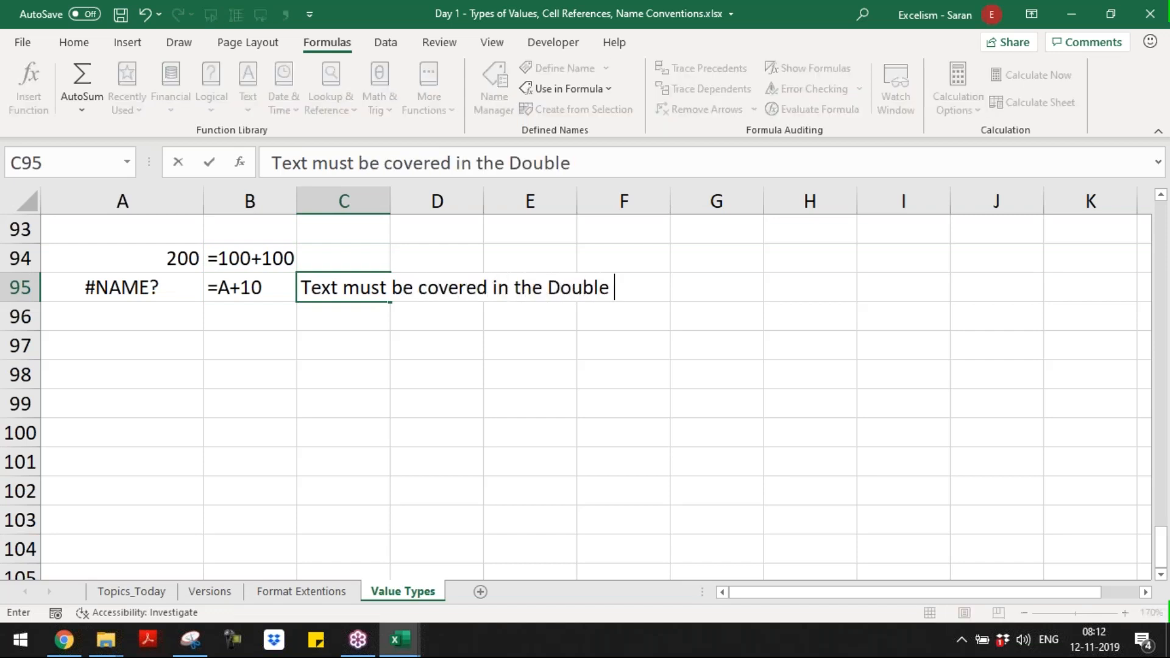
{"action": "type", "text": "Quore"}
{"action": "key", "text": "BackSpace"}
{"action": "key", "text": "BackSpace"}
{"action": "type", "text": "t"}
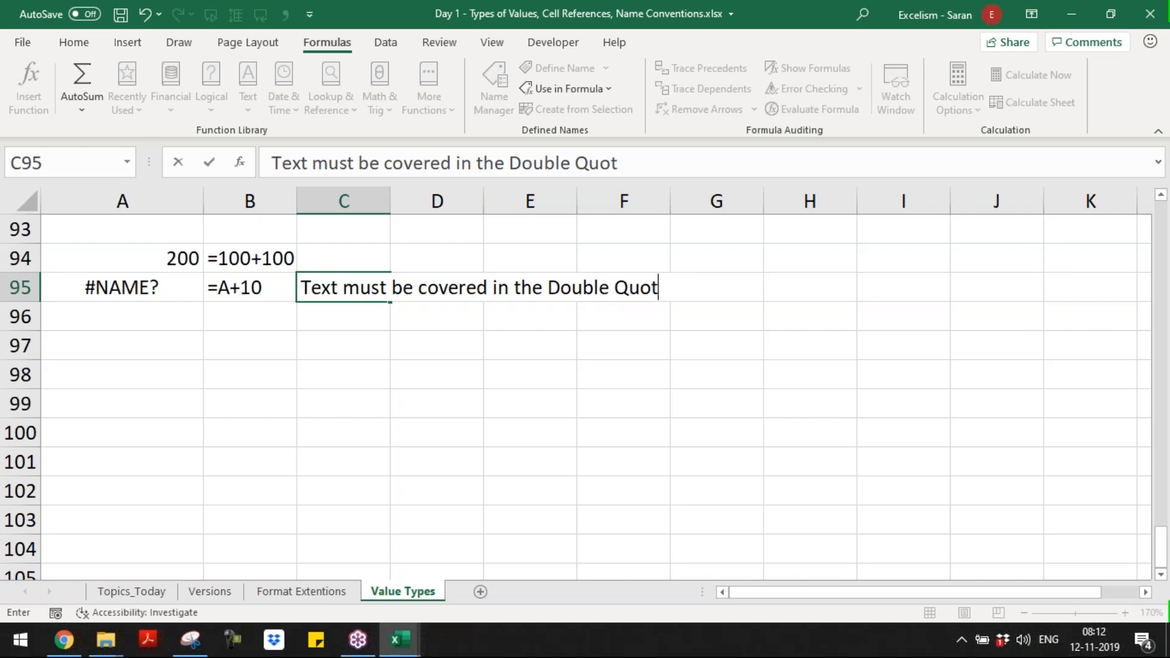
{"action": "type", "text": "es in the fo"}
{"action": "key", "text": "BackSpace"}
{"action": "key", "text": "BackSpace"}
{"action": "type", "text": "Formula"}
{"action": "key", "text": "Return"}
{"action": "key", "text": "Return"}
Step: Enter the example formula ="A"+10, with the text operand in double quotes, in A96
{"action": "key", "text": "Left"}
{"action": "key", "text": "Up"}
{"action": "key", "text": "Left"}
{"action": "key", "text": "Up"}
{"action": "key", "text": "F2"}
{"action": "key", "text": "Escape"}
{"action": "key", "text": "Down"}
{"action": "type", "text": "="}
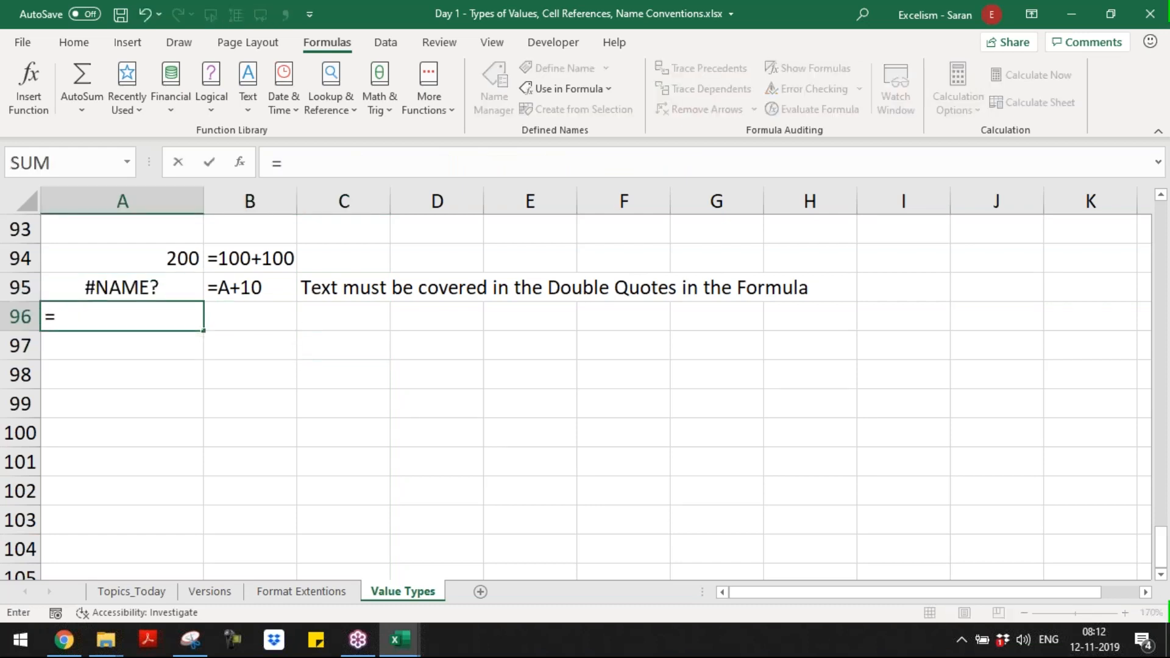
{"action": "type", "text": "\"A\"+10"}
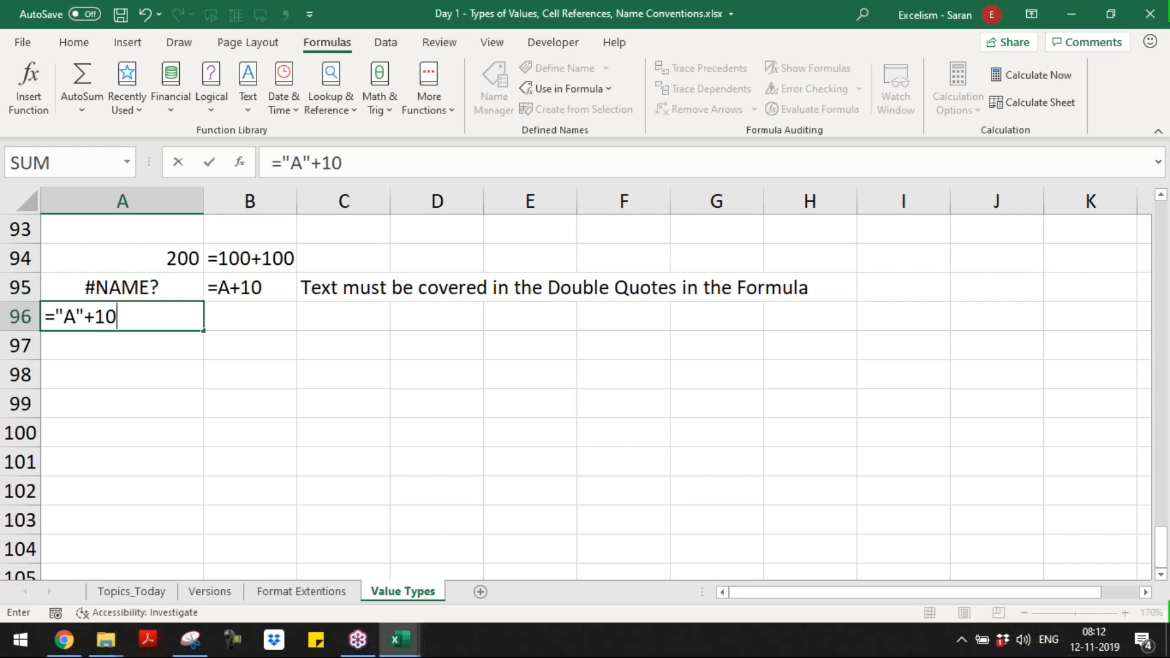
{"action": "key", "text": "Return"}
Step: Fill the FORMULATEXT formula from B95 down into B96 to display the formula of A96
{"action": "key", "text": "Up"}
{"action": "key", "text": "Right"}
{"action": "key", "text": "Up"}
{"action": "key", "text": "Down"}
{"action": "key", "text": "ctrl+d"}
{"action": "key", "text": "Left"}
{"action": "key", "text": "Up"}
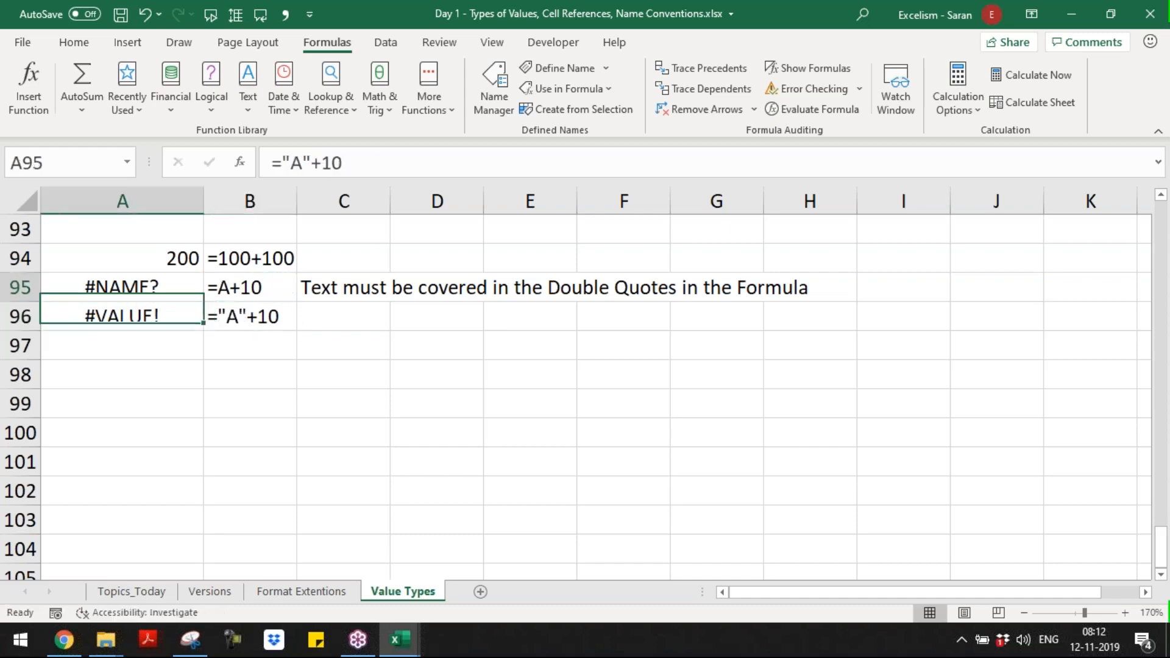
{"action": "key", "text": "Right"}
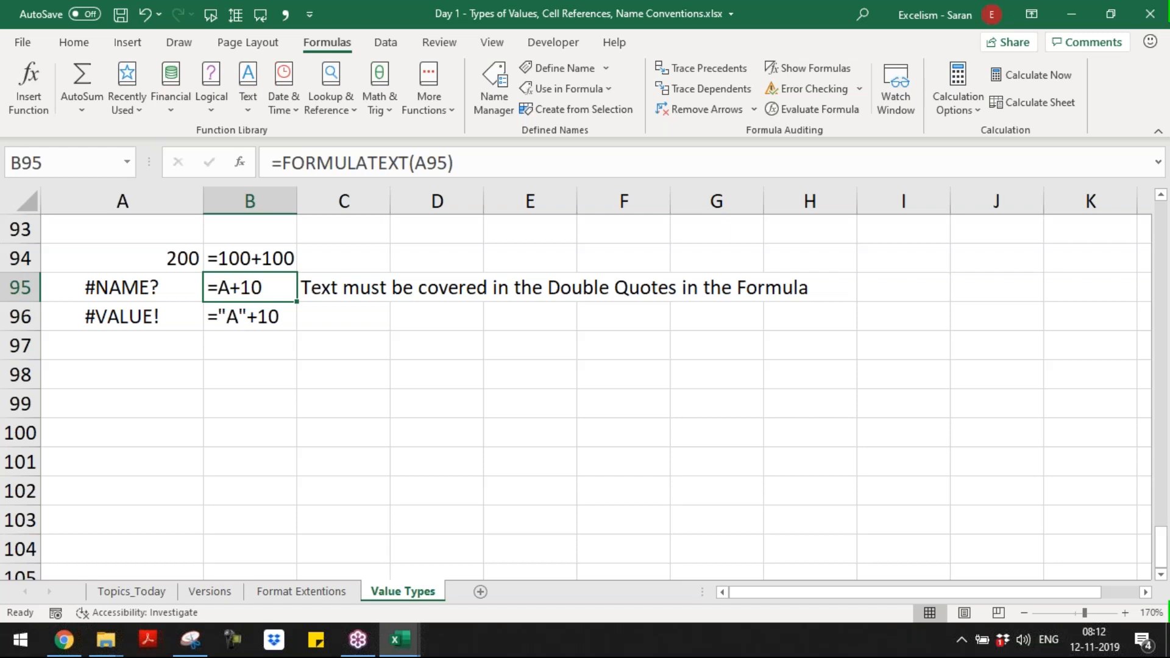
{"action": "key", "text": "Down"}
Step: Enter in C96 "In this case, text is correct and number is also correct, but this combination is wrong in Arithmetic Expressions"
{"action": "key", "text": "Right"}
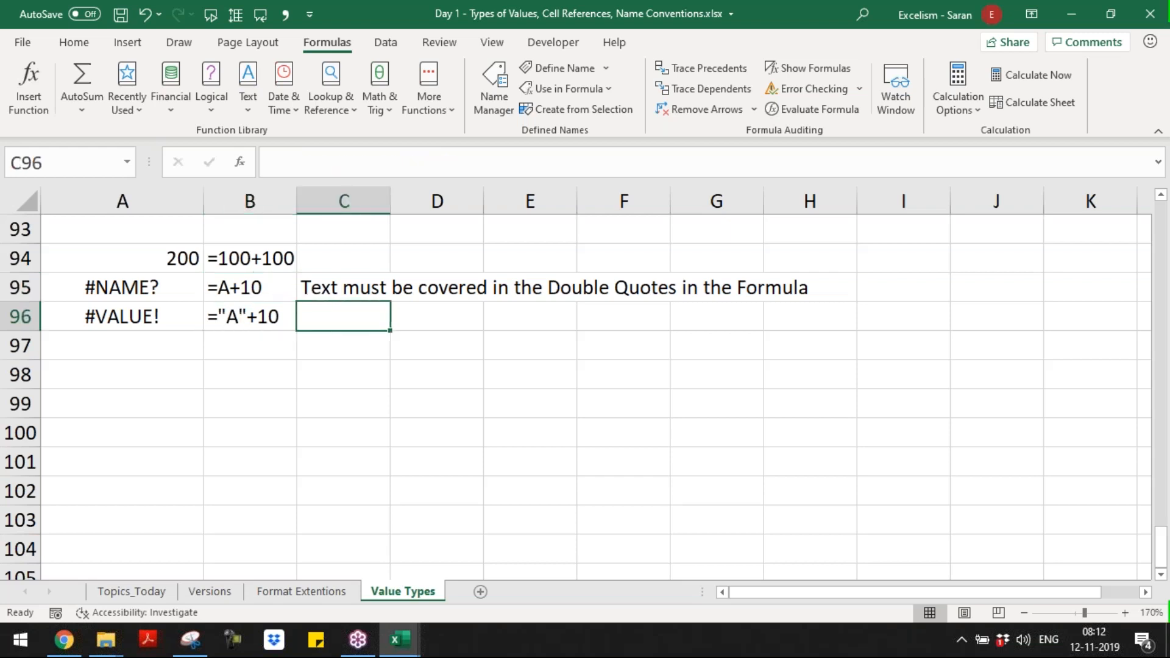
{"action": "type", "text": "In this case, text is correct and number is also correct, but this co"}
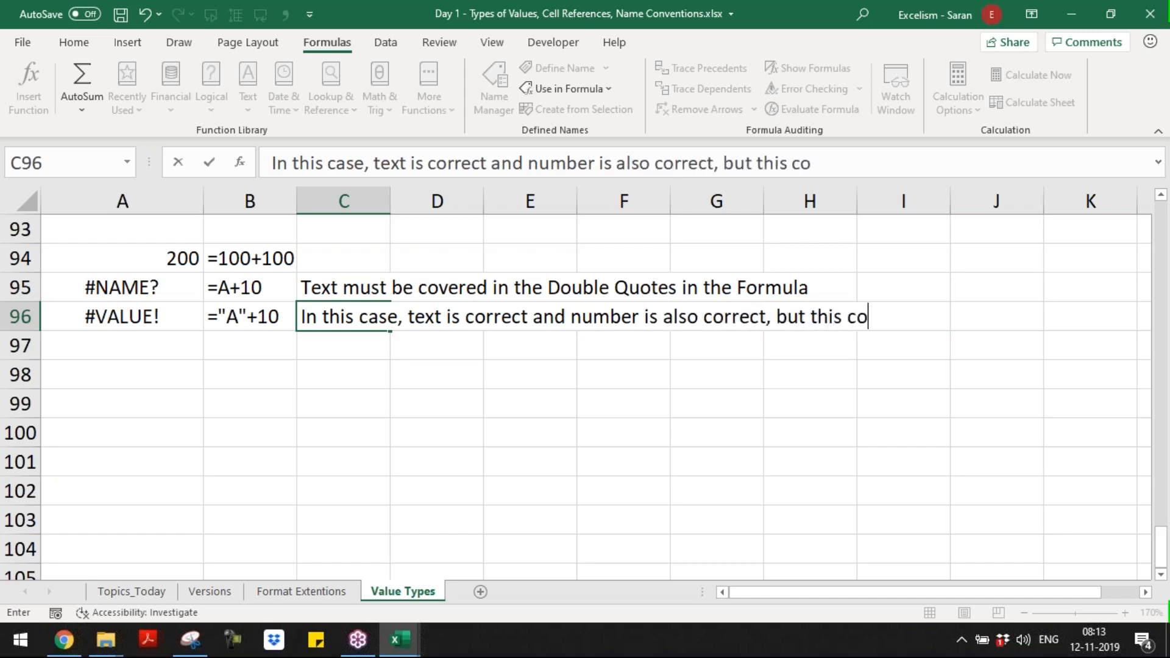
{"action": "type", "text": "mbination i"}
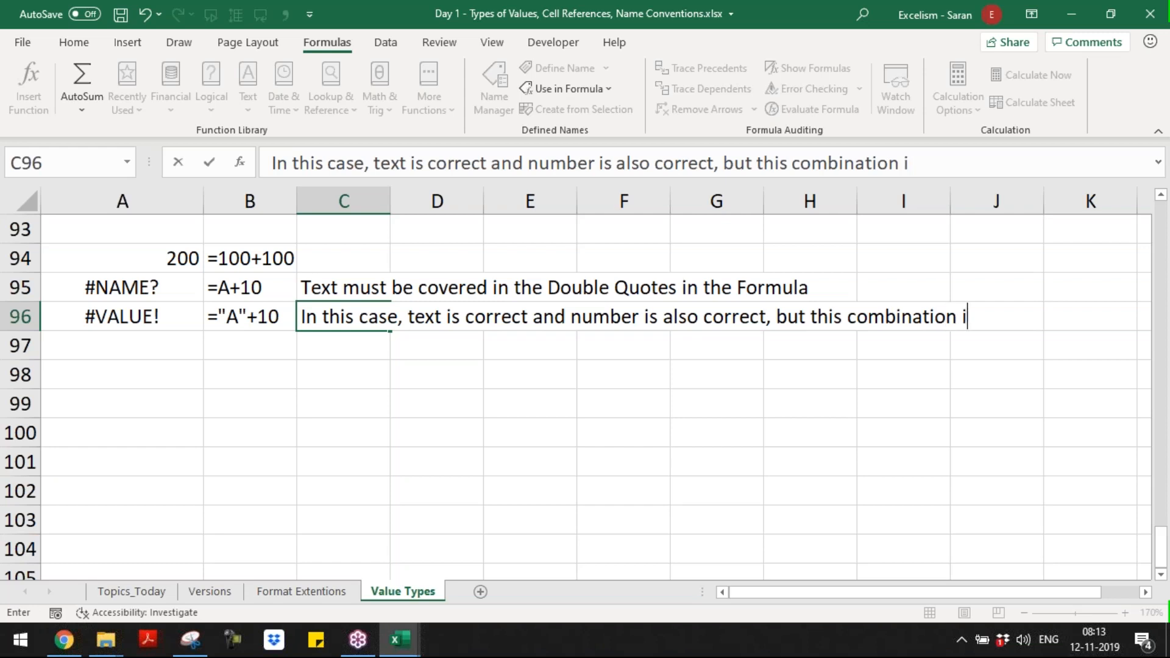
{"action": "type", "text": "s wor"}
{"action": "key", "text": "BackSpace"}
{"action": "key", "text": "BackSpace"}
{"action": "type", "text": "rong in "}
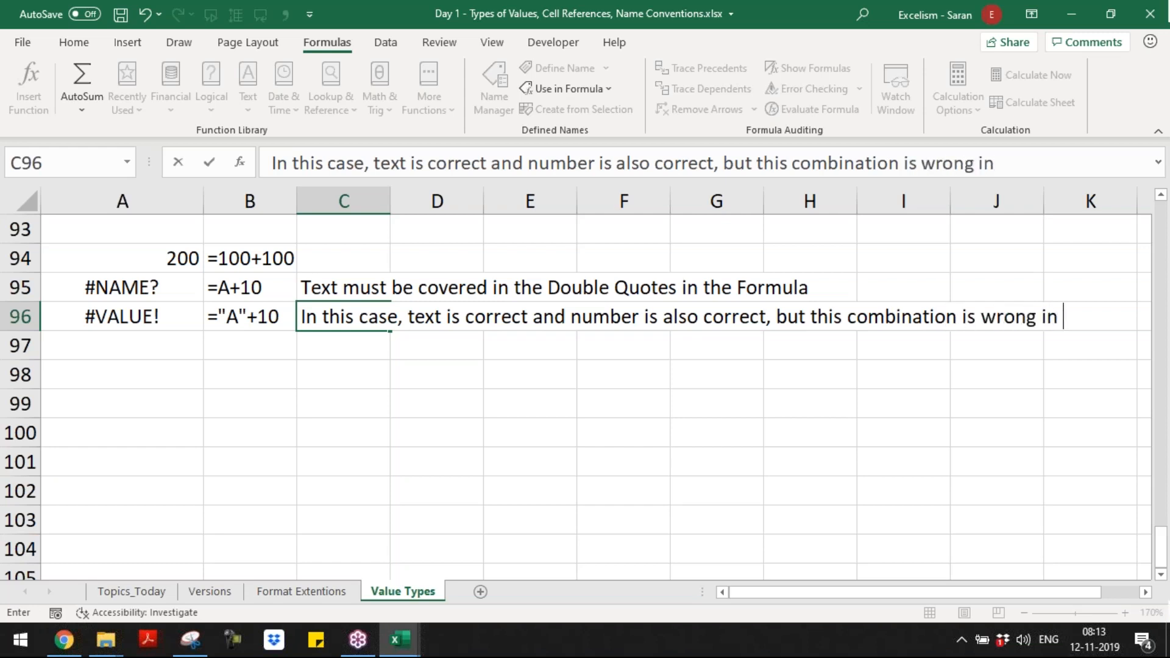
{"action": "type", "text": "Arithmetic"}
{"action": "type", "text": " Expressions"}
{"action": "key", "text": "ctrl+Return"}
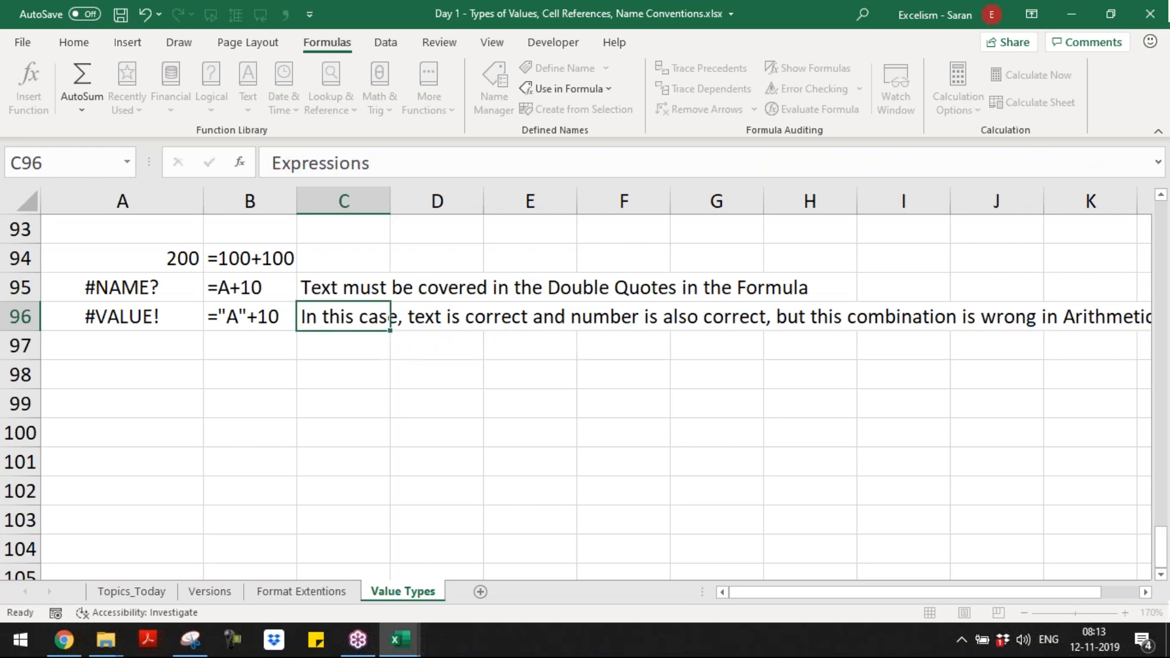
Step: Examine the formula in A96, highlighting its number operand and the whole expression without changing it
{"action": "key", "text": "Down"}
{"action": "key", "text": "Up"}
{"action": "key", "text": "Left"}
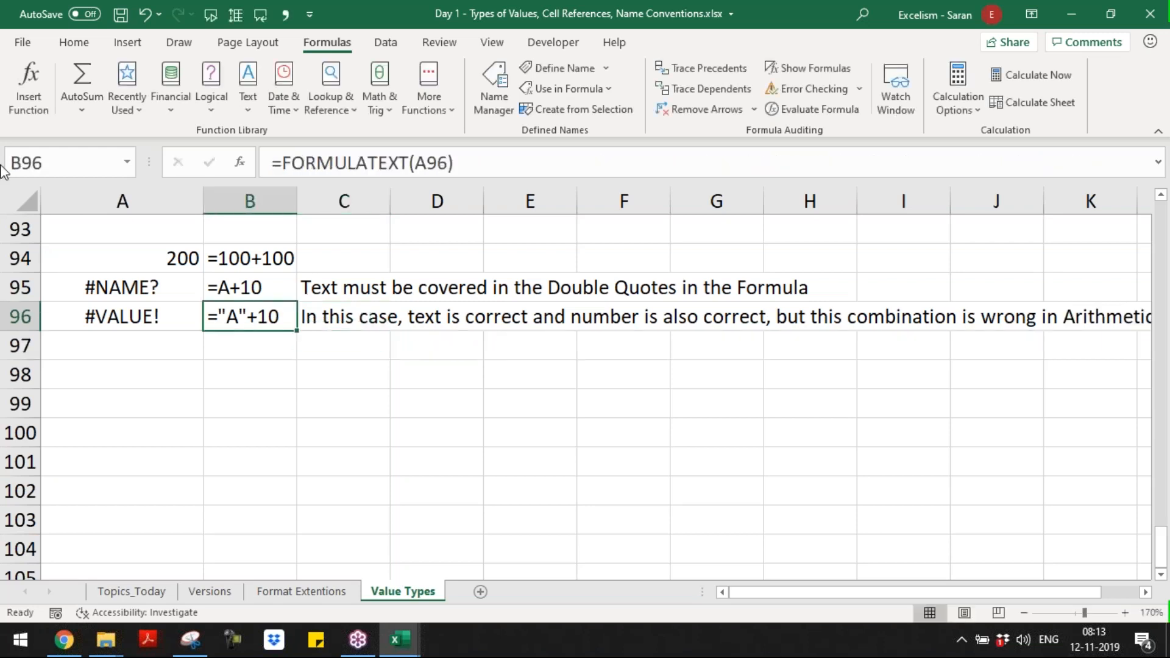
{"action": "double_click", "coordinate": [231, 310]}
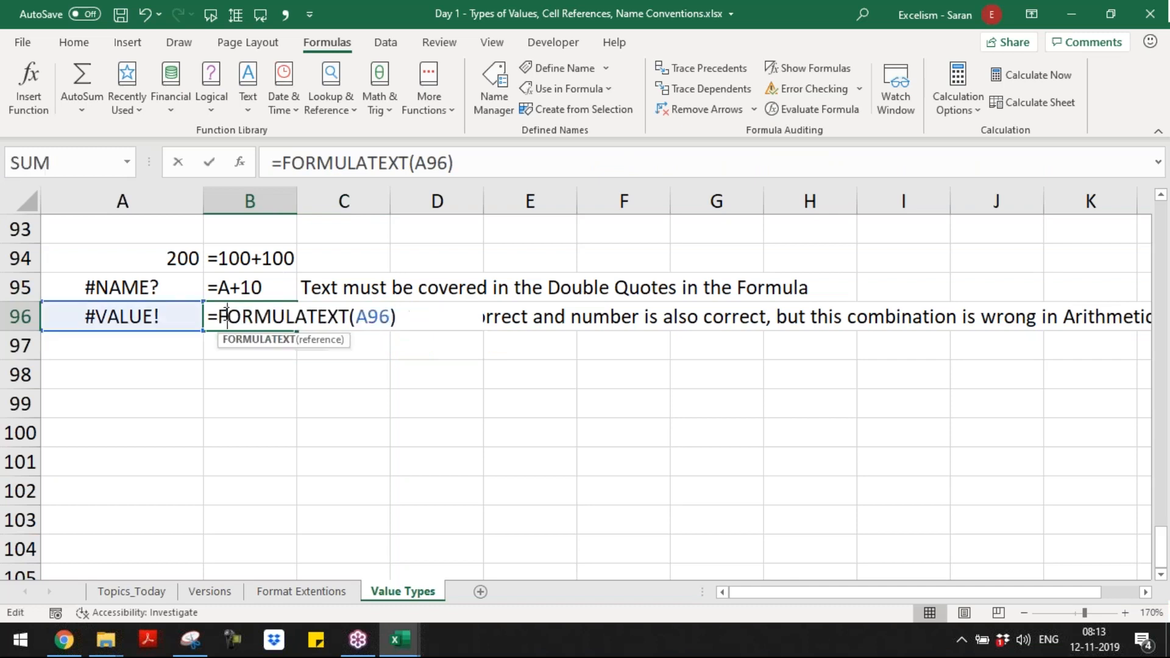
{"action": "key", "text": "Escape"}
{"action": "left_click", "coordinate": [98, 313]}
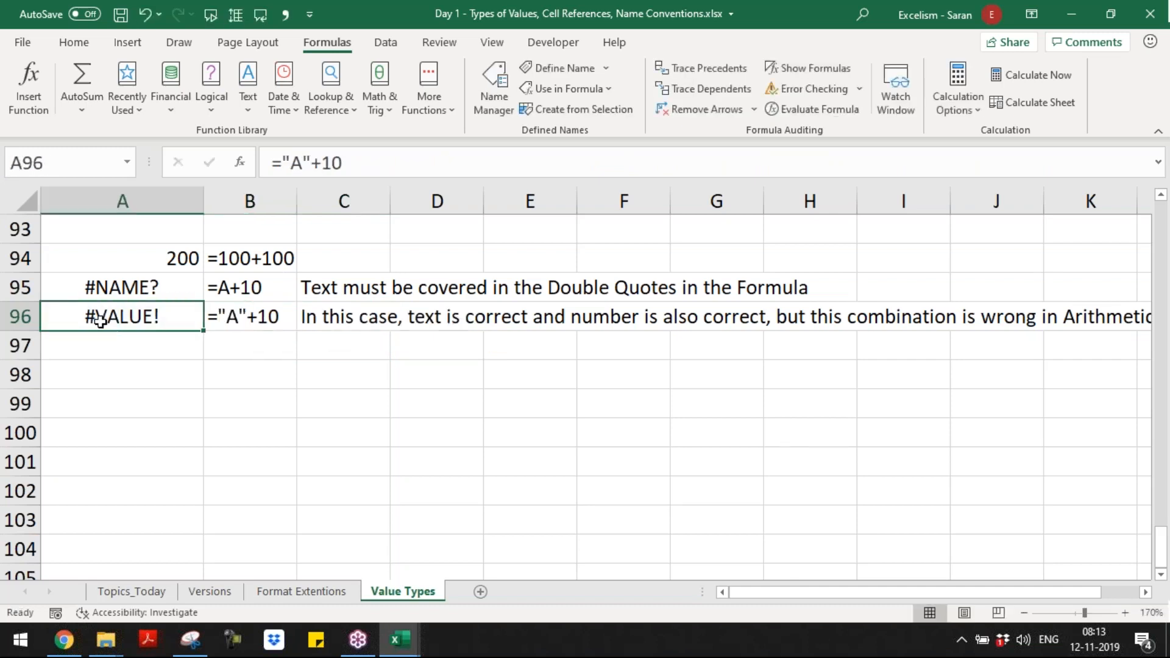
{"action": "double_click", "coordinate": [136, 310]}
{"action": "left_click_drag", "start_coordinate": [55, 316], "coordinate": [146, 323]}
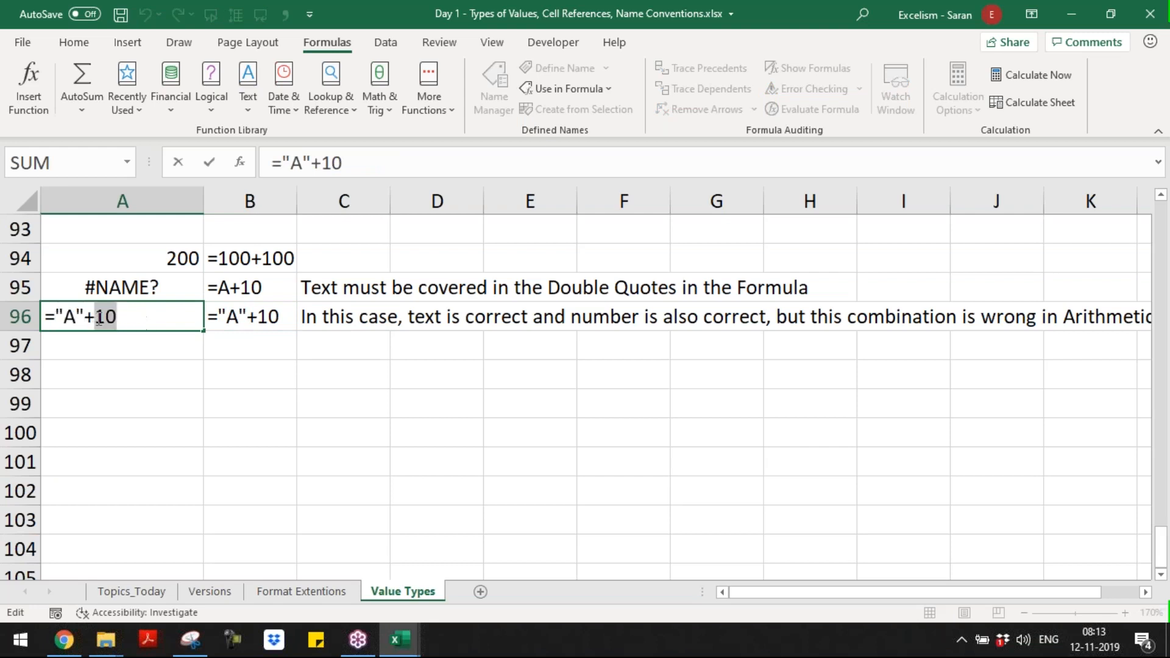
{"action": "left_click", "coordinate": [56, 310]}
{"action": "left_click_drag", "start_coordinate": [57, 311], "coordinate": [116, 315]}
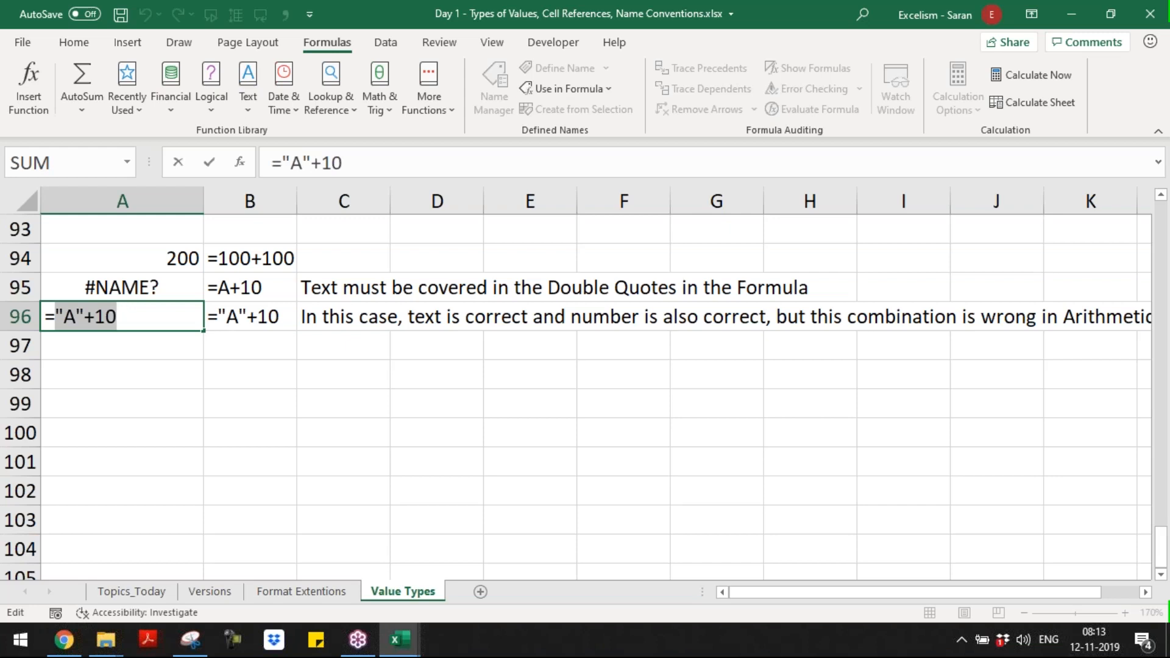
{"action": "key", "text": "Return"}
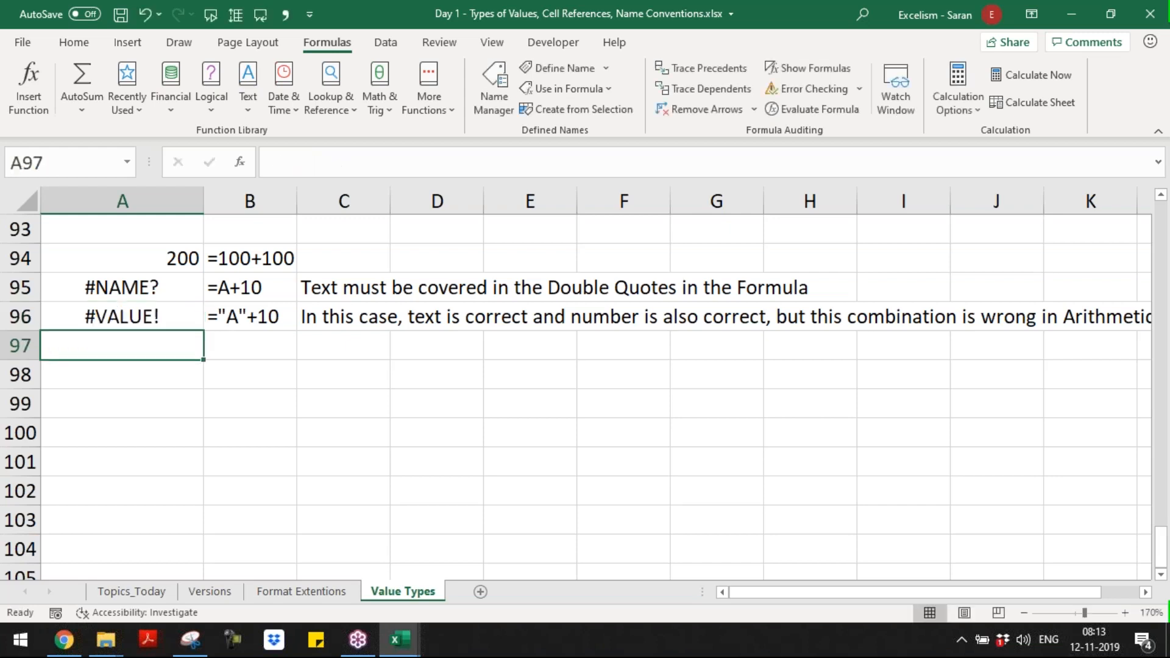
Step: Enter the note "#VALUE! Errors displays in case of Invalid Expressions/Arguments" in C97
{"action": "key", "text": "Up"}
{"action": "key", "text": "Right"}
{"action": "key", "text": "Down"}
{"action": "key", "text": "Left"}
{"action": "key", "text": "Right"}
{"action": "key", "text": "Right"}
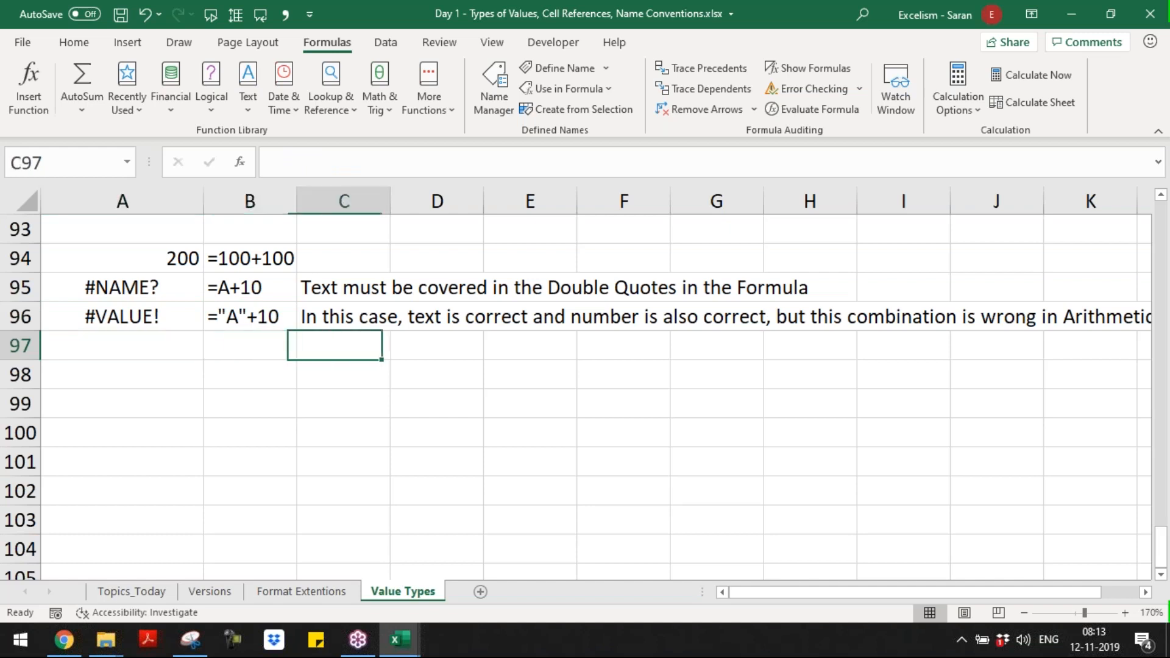
{"action": "type", "text": "#VALU"}
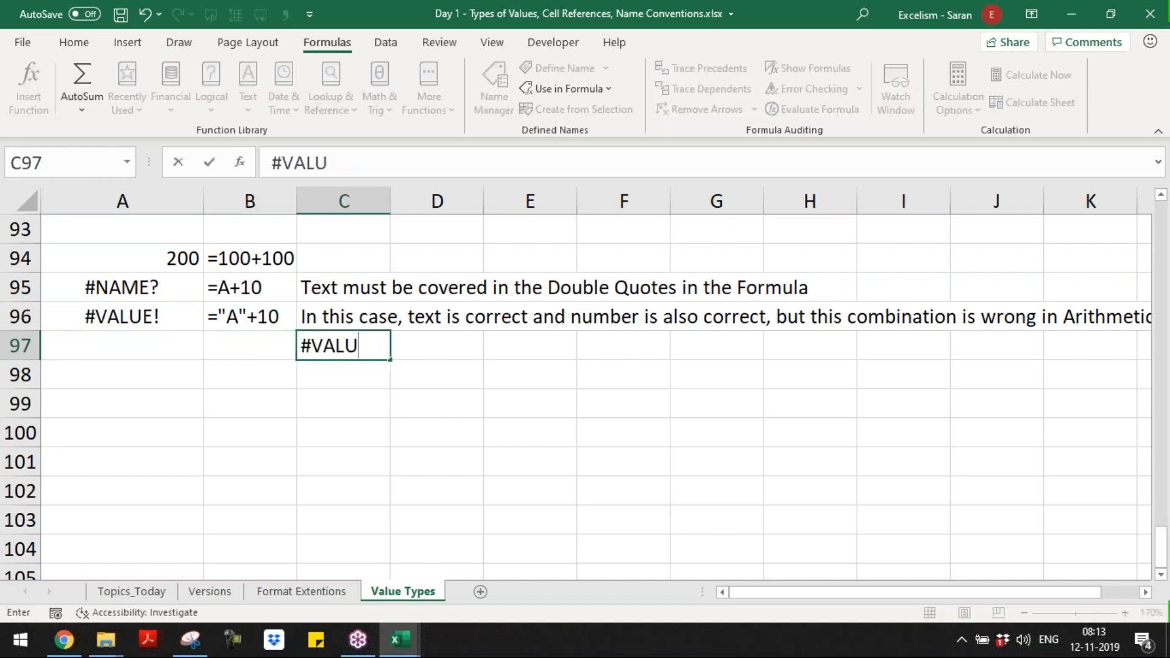
{"action": "type", "text": "E! Errors displays in case of Inva"}
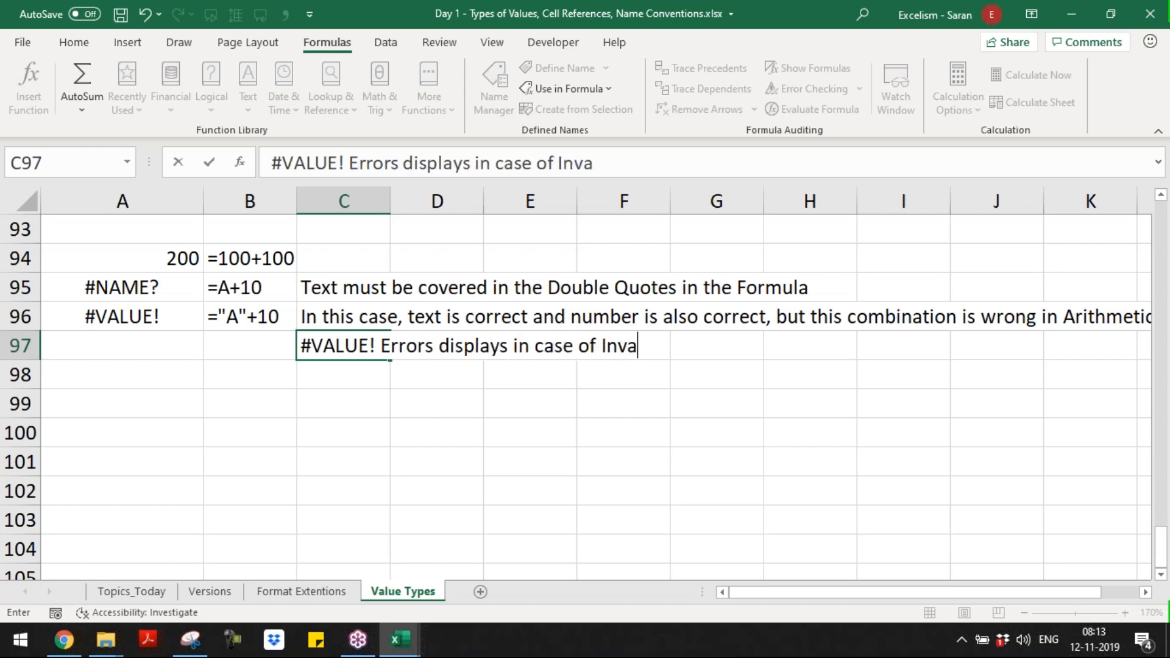
{"action": "type", "text": "lid Expres"}
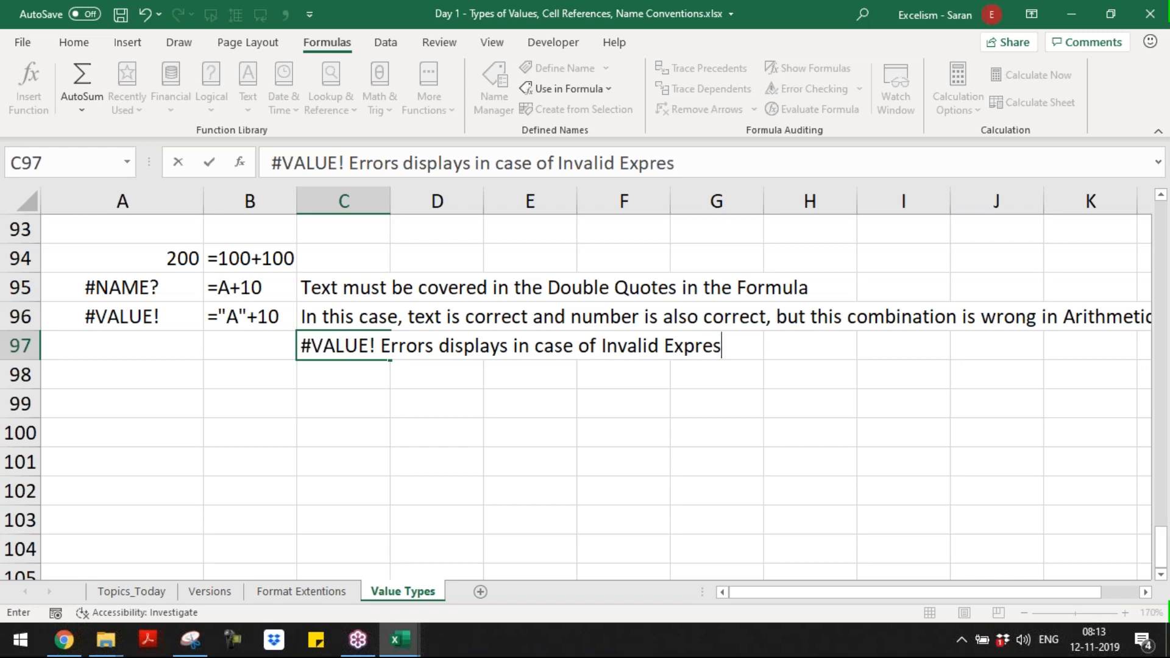
{"action": "type", "text": "sion"}
{"action": "key", "text": "BackSpace"}
{"action": "key", "text": "BackSpace"}
{"action": "type", "text": "ions/Arg"}
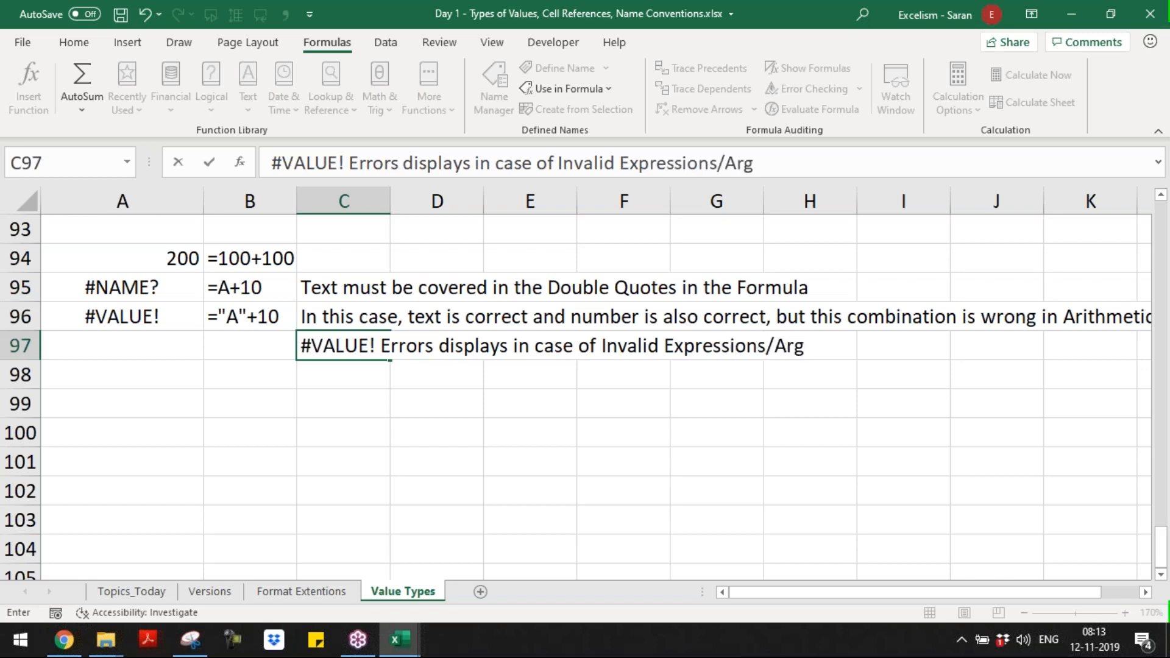
{"action": "type", "text": "uments"}
{"action": "key", "text": "Return"}
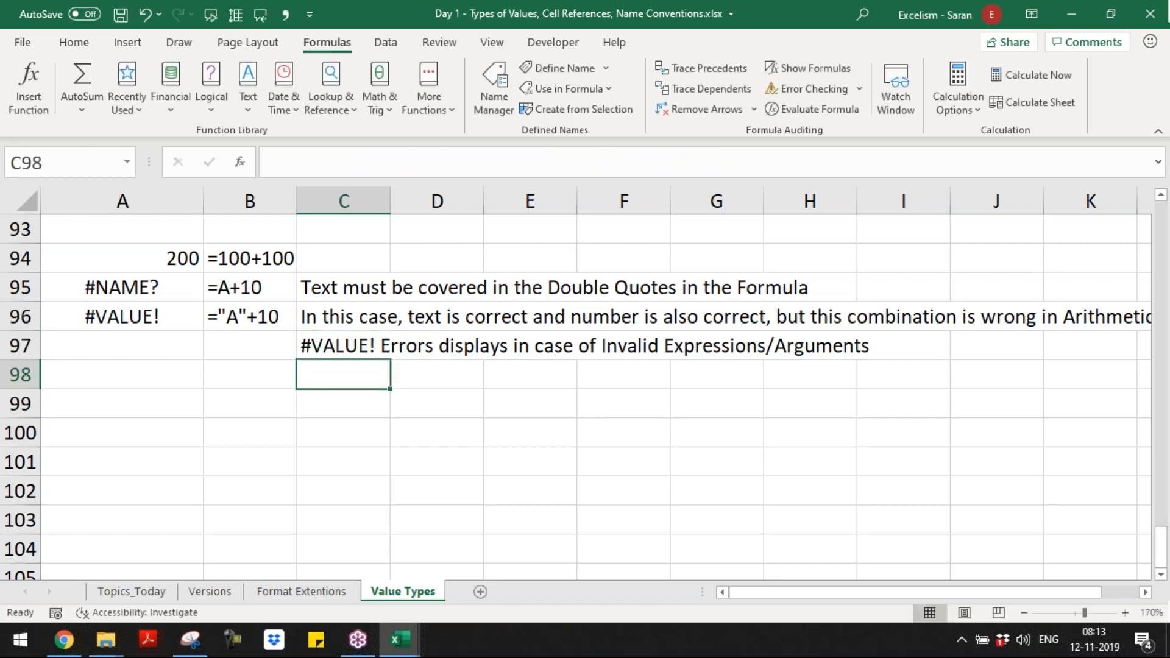
Step: Enter the cell reference example formula =A94+10 in A98
{"action": "left_click", "coordinate": [122, 374]}
{"action": "type", "text": "="}
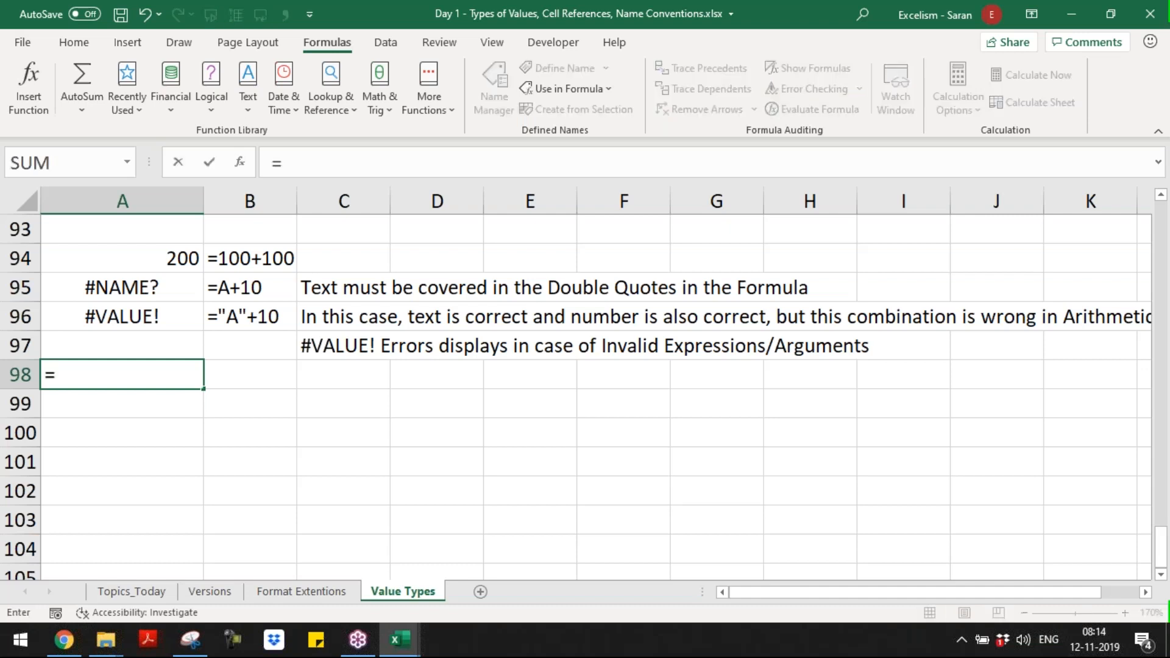
{"action": "type", "text": "A94+10"}
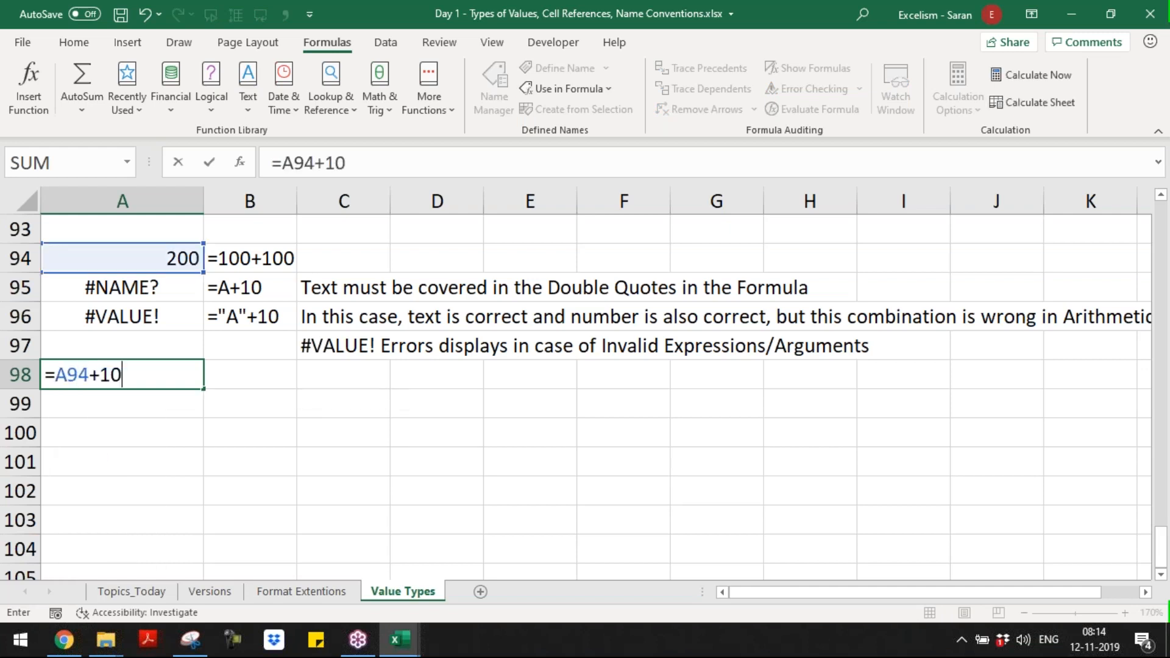
{"action": "key", "text": "Return"}
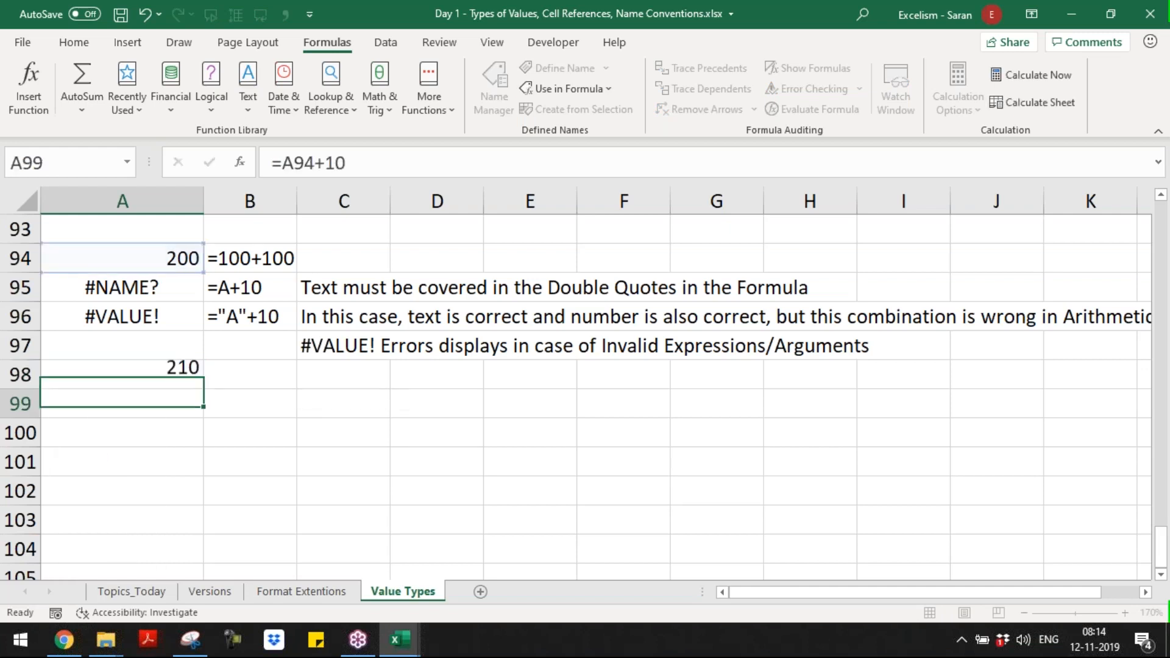
Step: Copy the FORMULATEXT formula from B96 into B98 to display the formula of A98
{"action": "key", "text": "Up"}
{"action": "key", "text": "Right"}
{"action": "key", "text": "Up"}
{"action": "key", "text": "Up"}
{"action": "key", "text": "ctrl+c"}
{"action": "key", "text": "Down"}
{"action": "key", "text": "Down"}
{"action": "key", "text": "Return"}
{"action": "key", "text": "Left"}
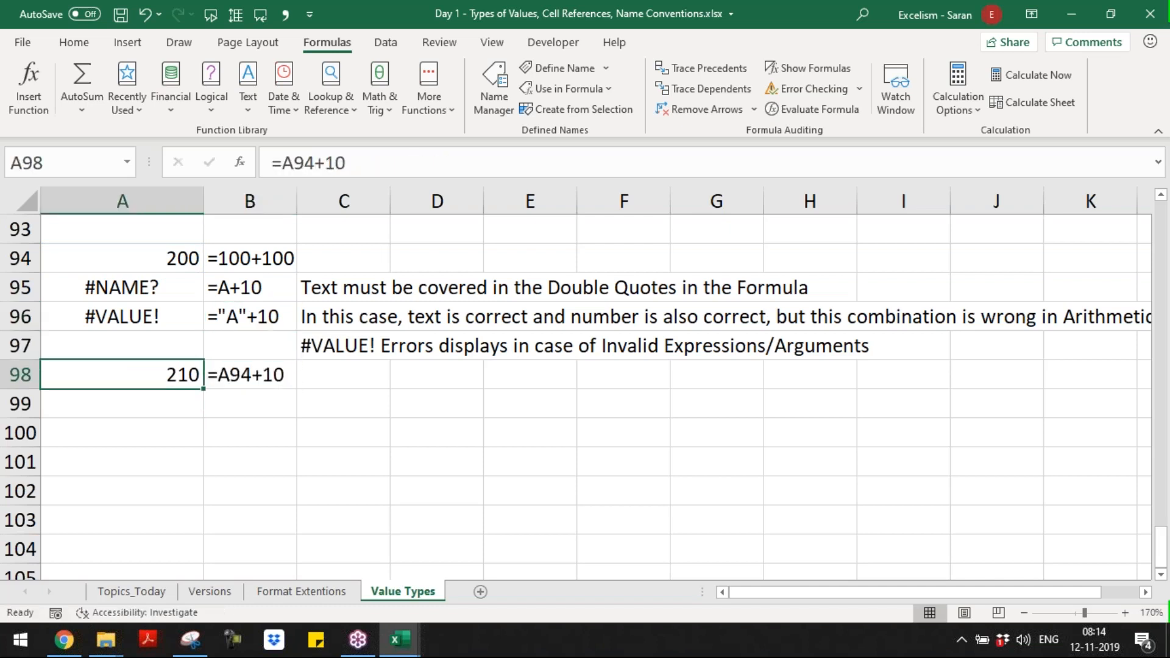
{"action": "key", "text": "Right"}
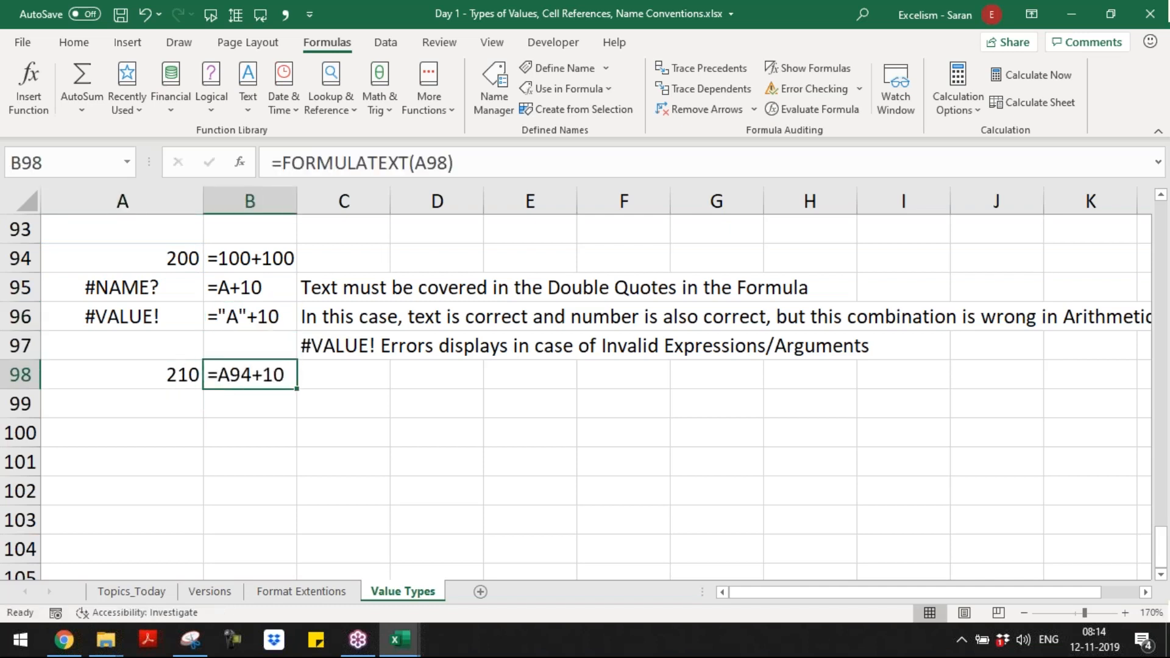
Step: Enter the formula ="10"+10 in A99 as an example of adding a number to a quoted number
{"action": "key", "text": "Left"}
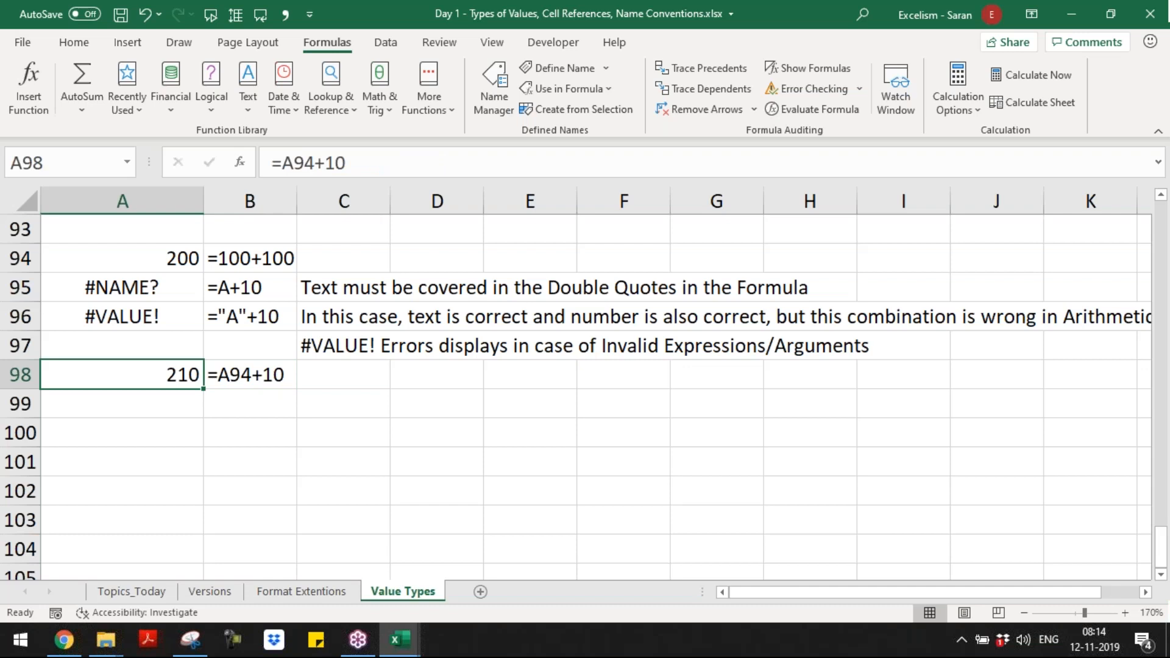
{"action": "key", "text": "Right"}
{"action": "key", "text": "Left"}
{"action": "key", "text": "Down"}
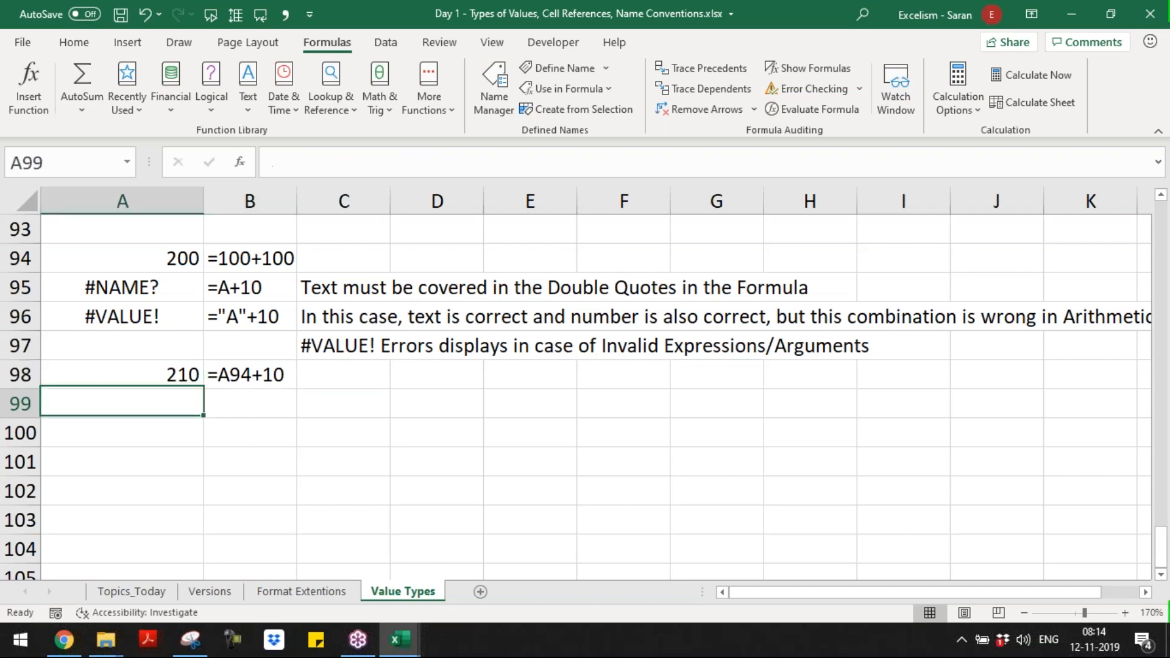
{"action": "type", "text": "="}
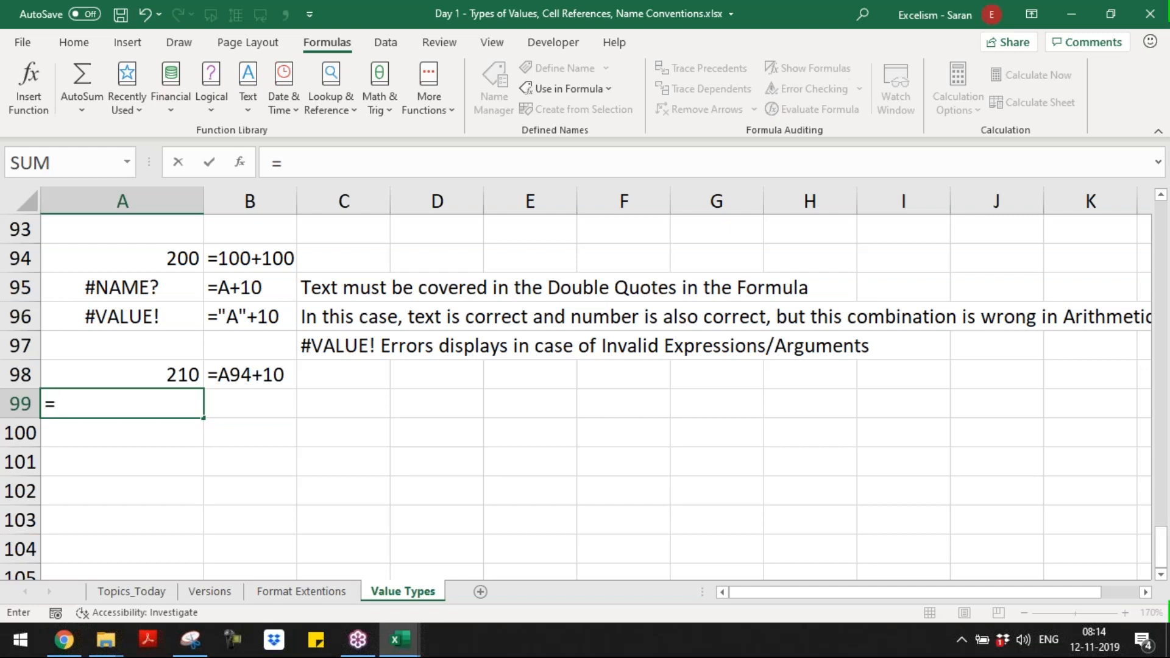
{"action": "type", "text": "\"10+10"}
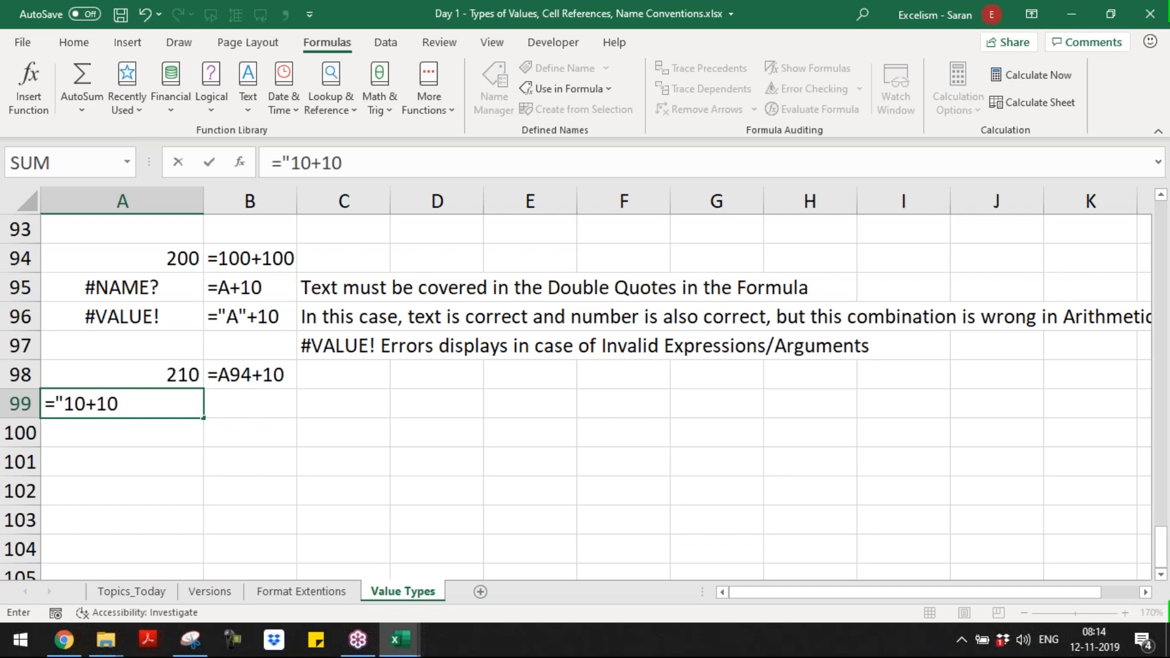
{"action": "key", "text": "BackSpace"}
{"action": "key", "text": "BackSpace"}
{"action": "key", "text": "BackSpace"}
{"action": "key", "text": "BackSpace"}
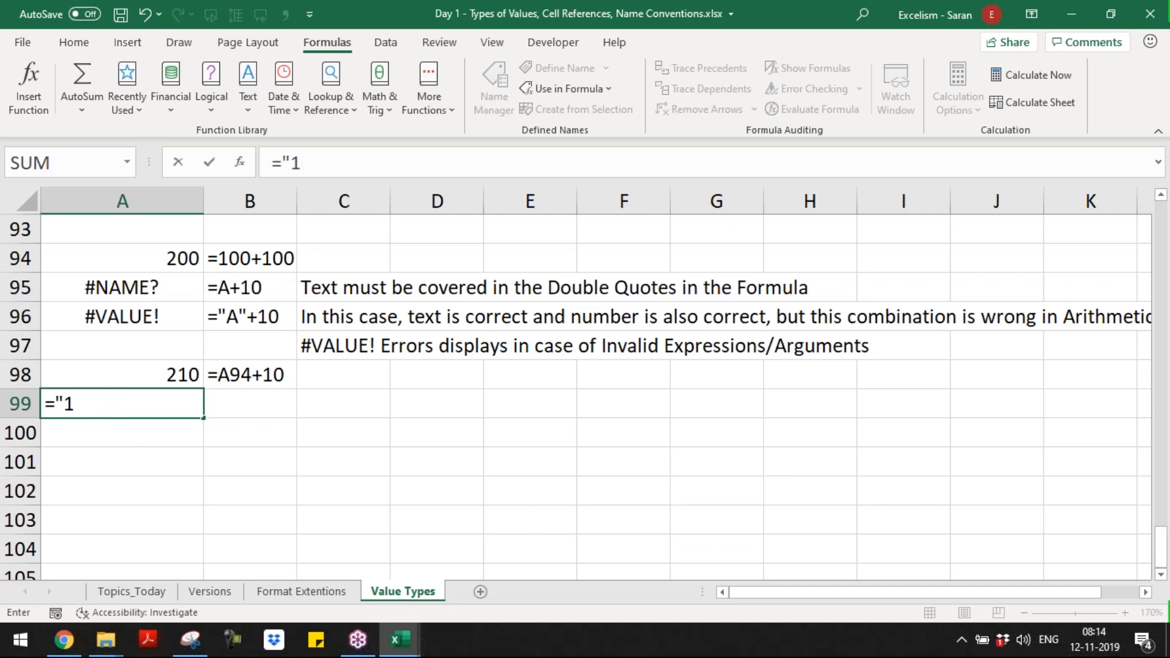
{"action": "type", "text": "0\"+10"}
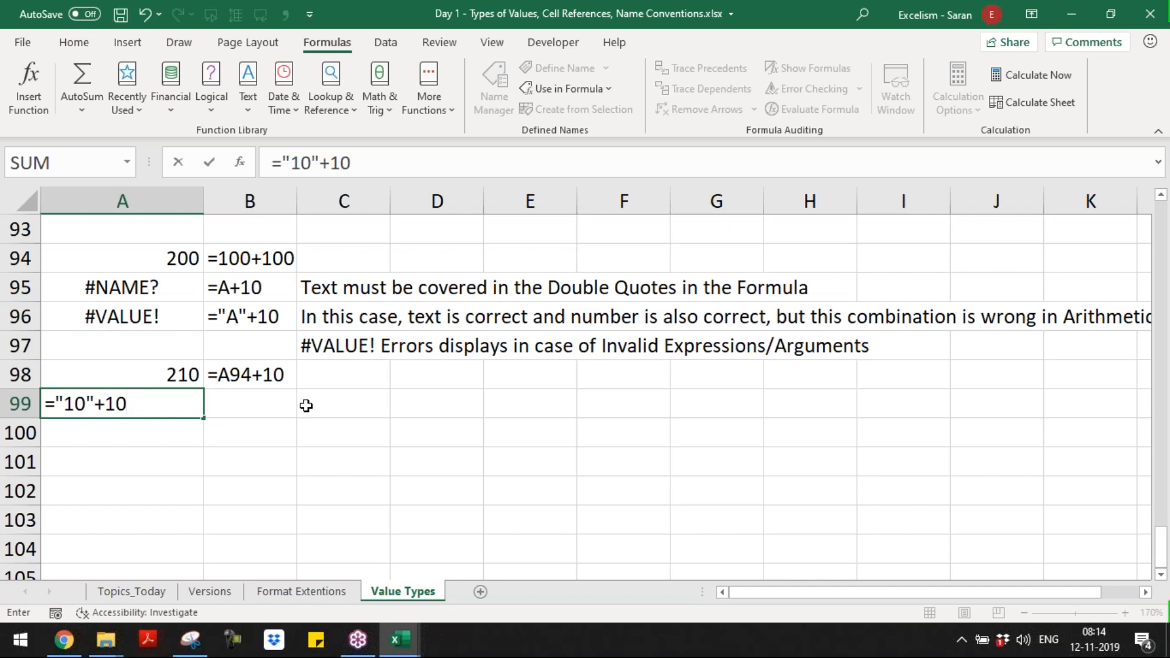
{"action": "key", "text": "Return"}
{"action": "key", "text": "Up"}
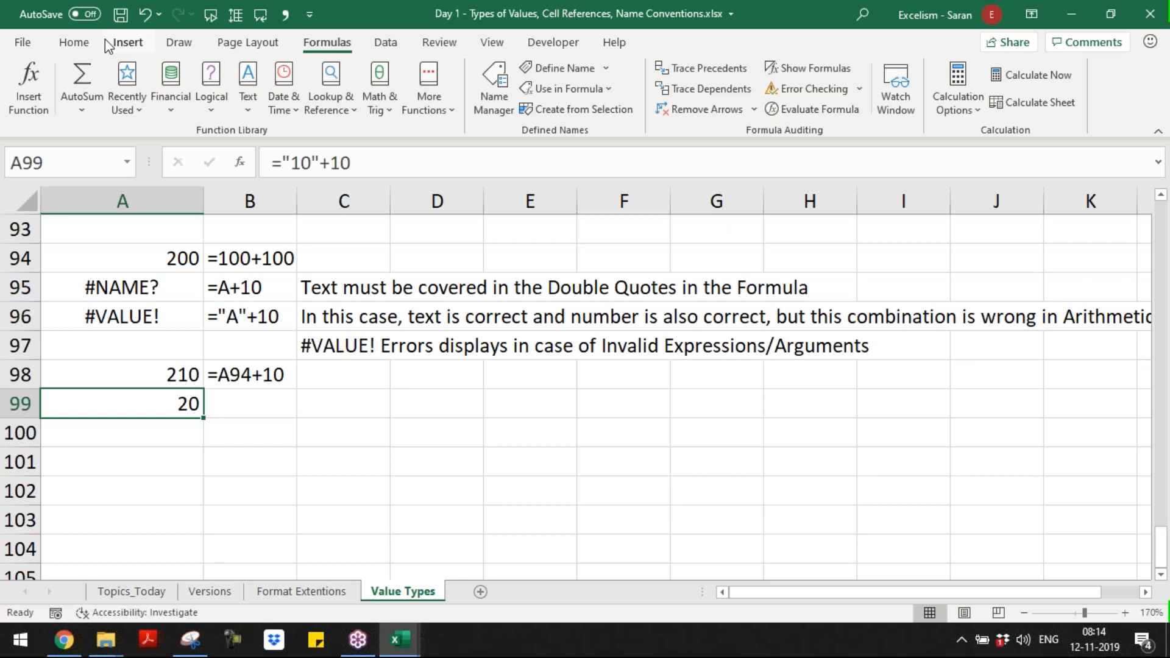
Step: Fill cell A99 with the standard yellow colour
{"action": "left_click", "coordinate": [74, 42]}
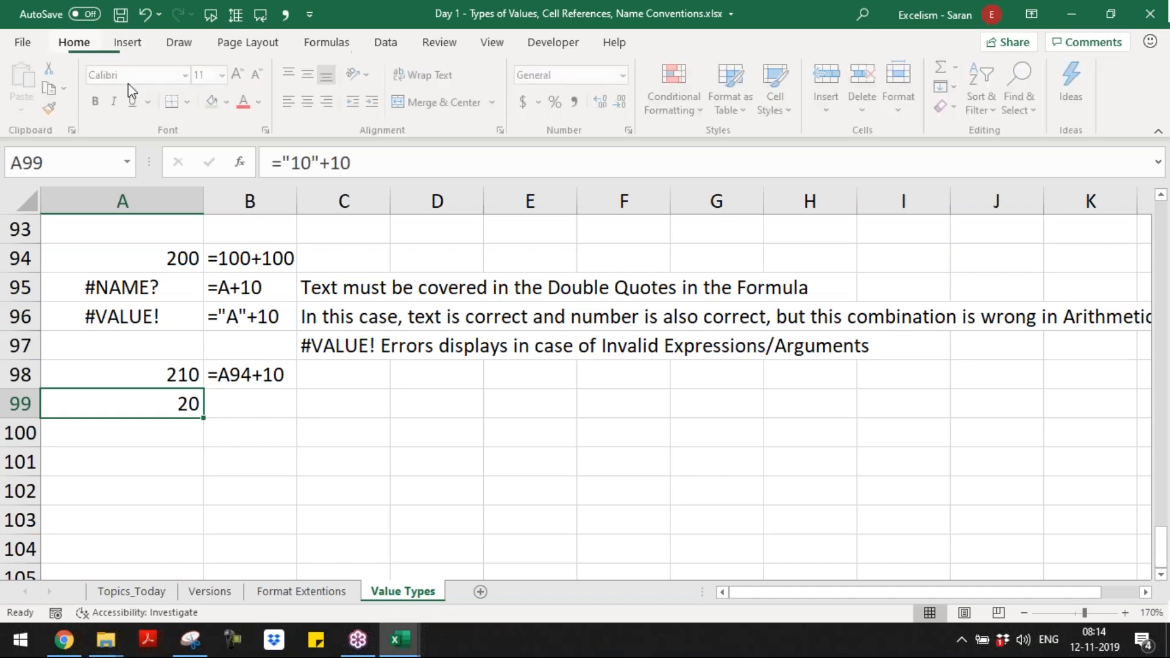
{"action": "left_click", "coordinate": [226, 106]}
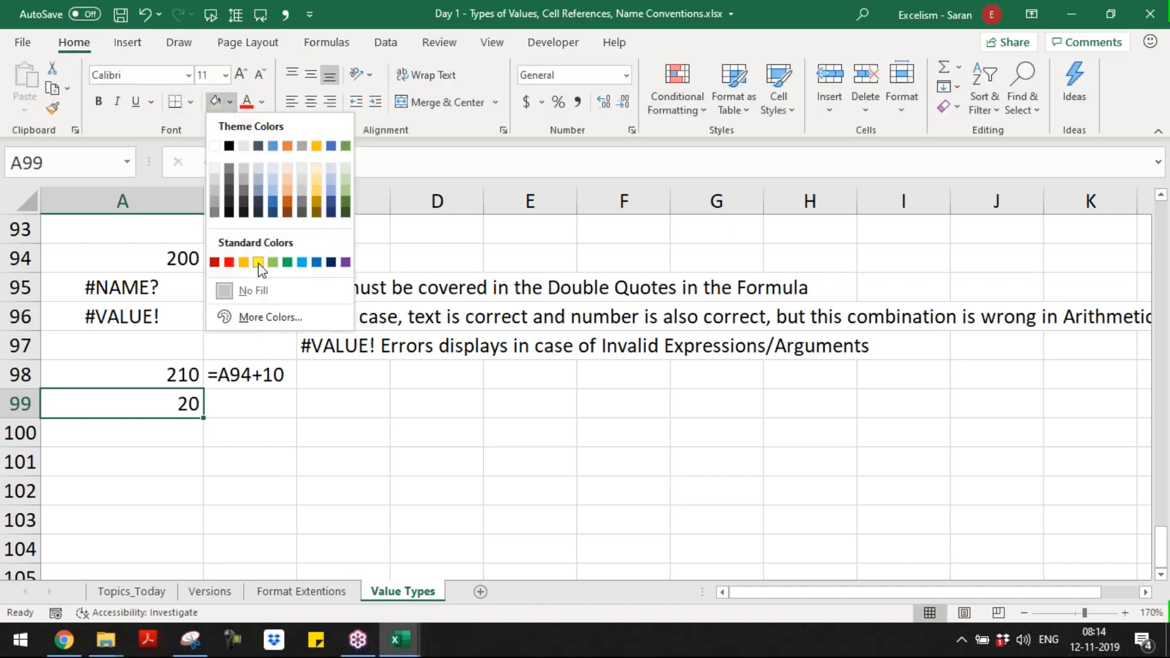
{"action": "left_click", "coordinate": [259, 263]}
Step: Copy the FORMULATEXT formula from B98 into B99 to display the formula of A99
{"action": "key", "text": "Up"}
{"action": "key", "text": "Right"}
{"action": "key", "text": "ctrl+c"}
{"action": "key", "text": "Down"}
{"action": "key", "text": "Return"}
Step: Enter the note "Ideally as per the Rules, this expression must result me #VALUE! Error but this is exception" in C99
{"action": "key", "text": "Right"}
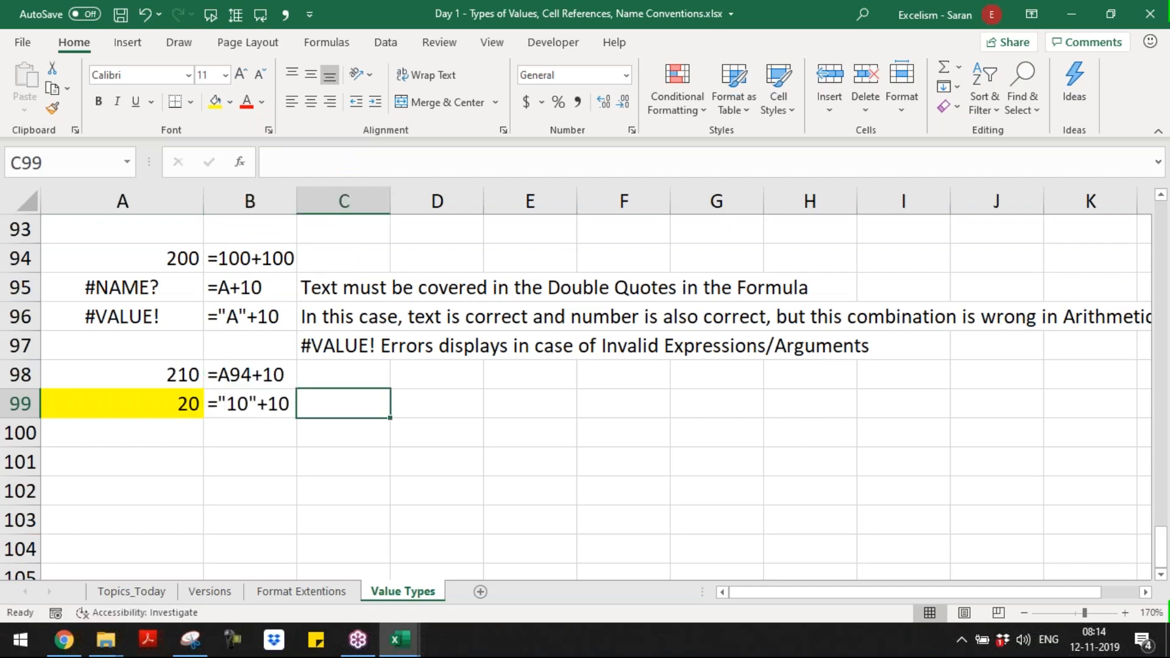
{"action": "type", "text": "Ideally as"}
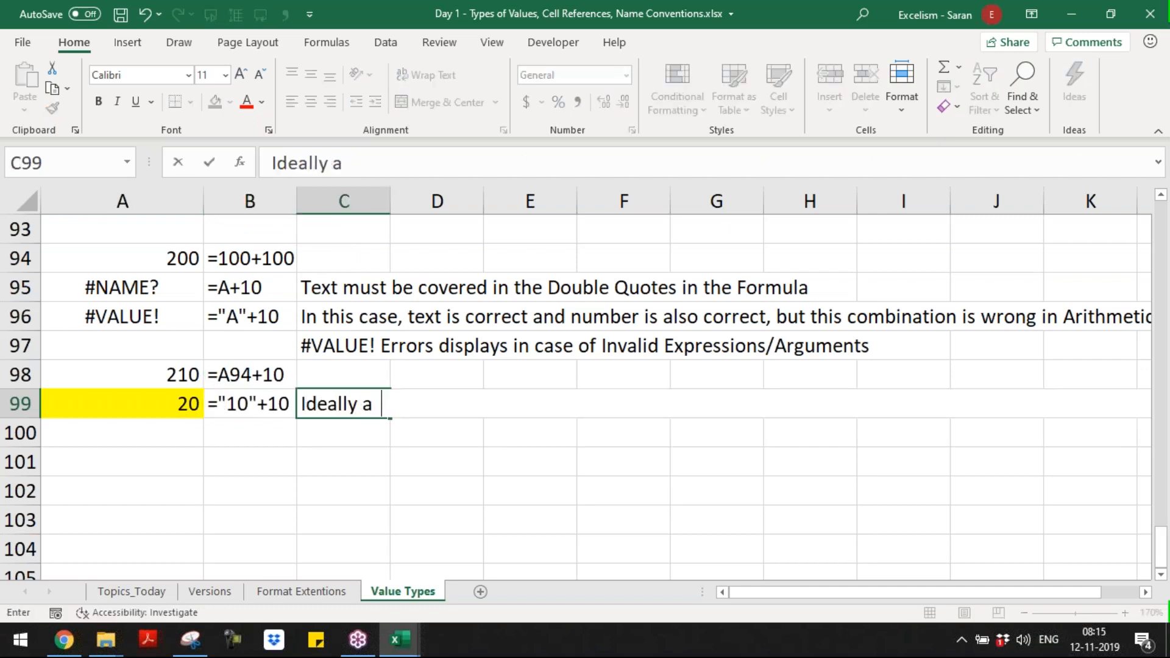
{"action": "type", "text": "er the"}
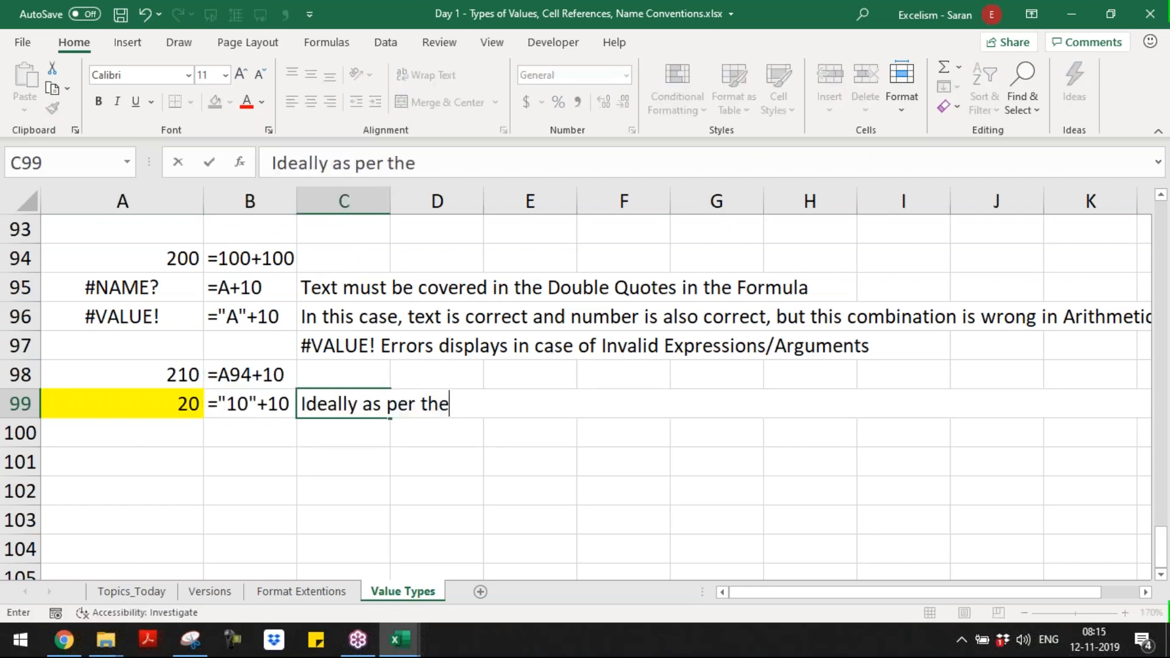
{"action": "type", "text": " Rules,"}
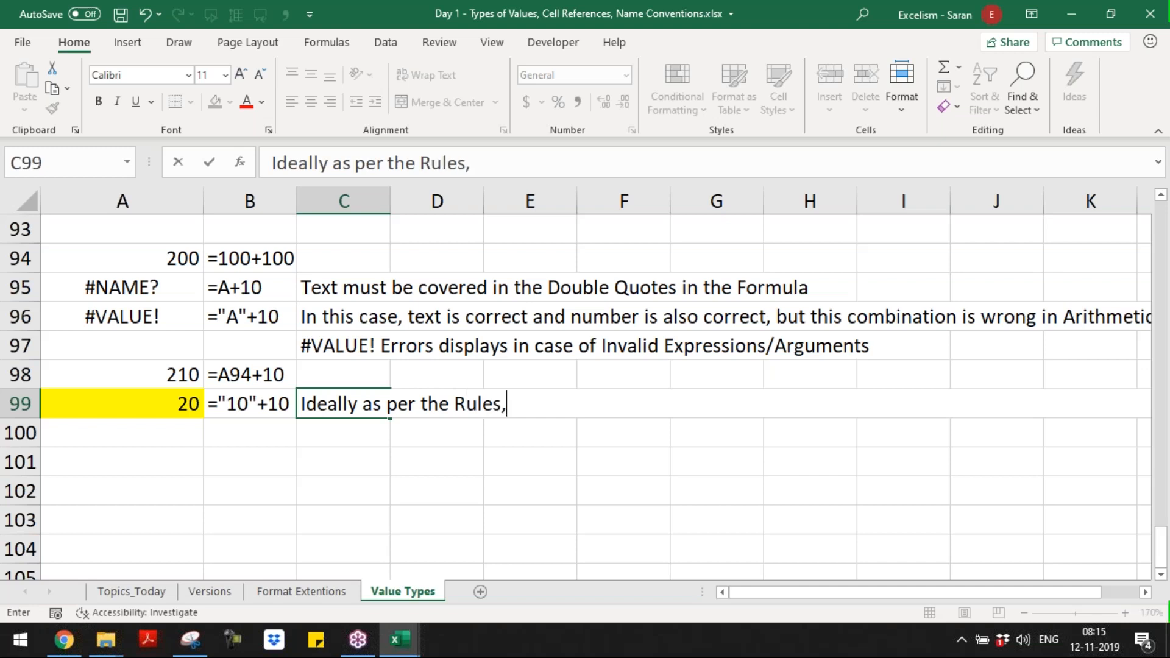
{"action": "type", "text": " this expres"}
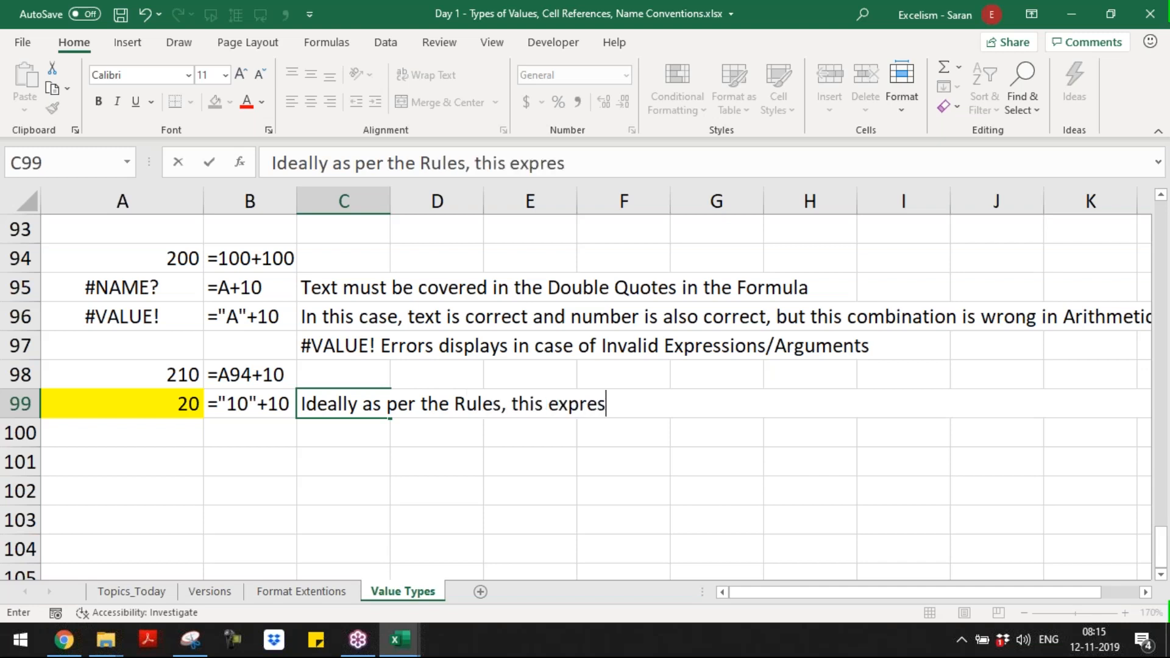
{"action": "type", "text": "sion must result e"}
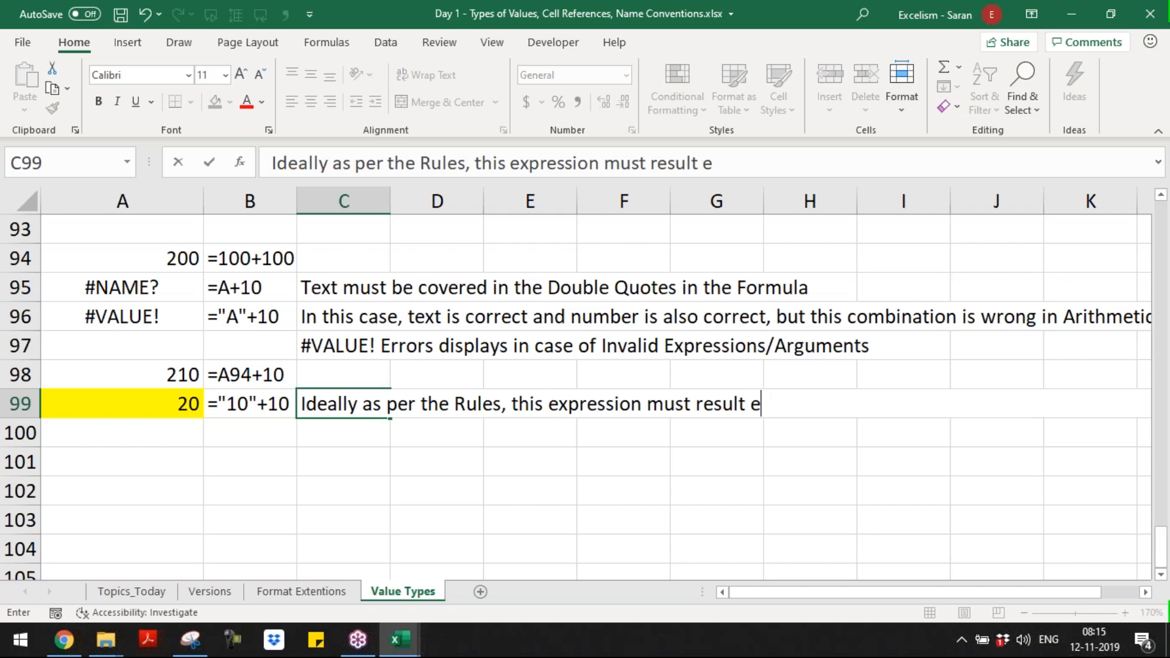
{"action": "key", "text": "BackSpace"}
{"action": "type", "text": "me Value"}
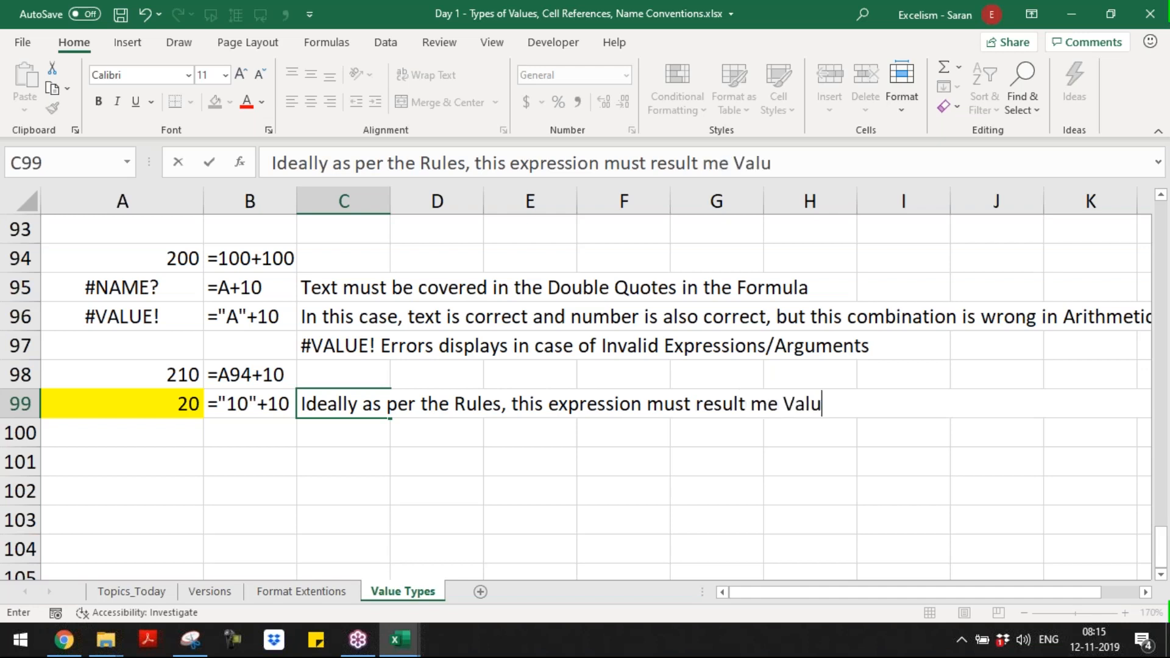
{"action": "key", "text": "BackSpace"}
{"action": "key", "text": "BackSpace"}
{"action": "key", "text": "BackSpace"}
{"action": "key", "text": "BackSpace"}
{"action": "type", "text": "#"}
{"action": "key", "text": "BackSpace"}
{"action": "key", "text": "BackSpace"}
{"action": "type", "text": "#VALUE "}
{"action": "type", "text": "W"}
{"action": "key", "text": "BackSpace"}
{"action": "type", "text": "! e "}
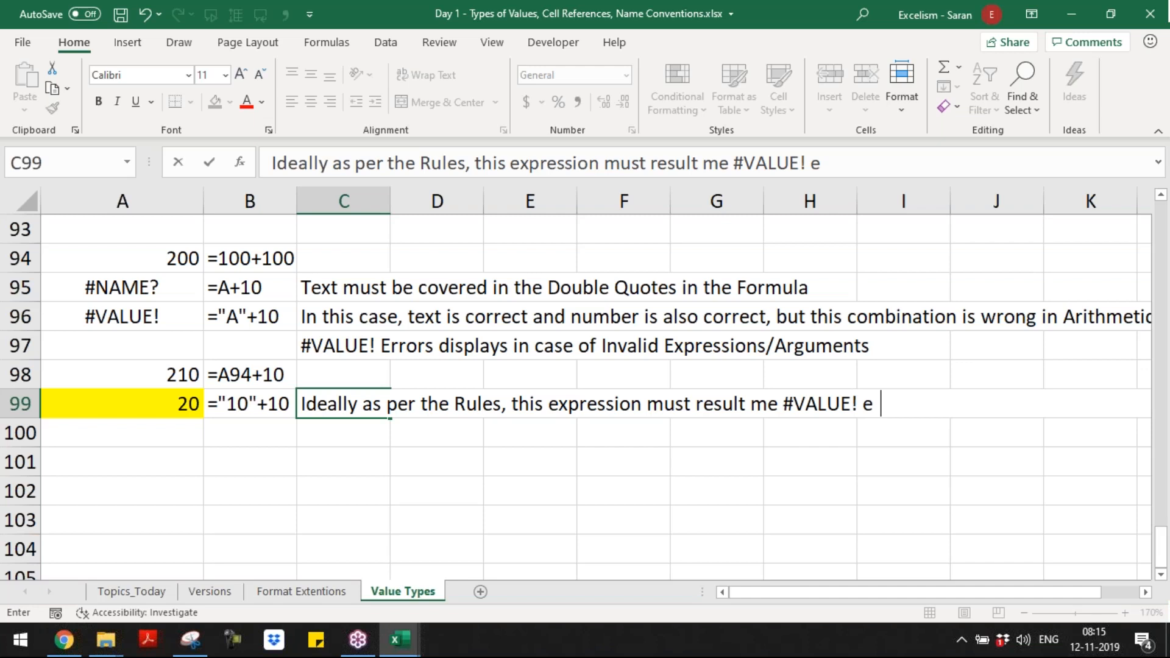
{"action": "type", "text": "rror but"}
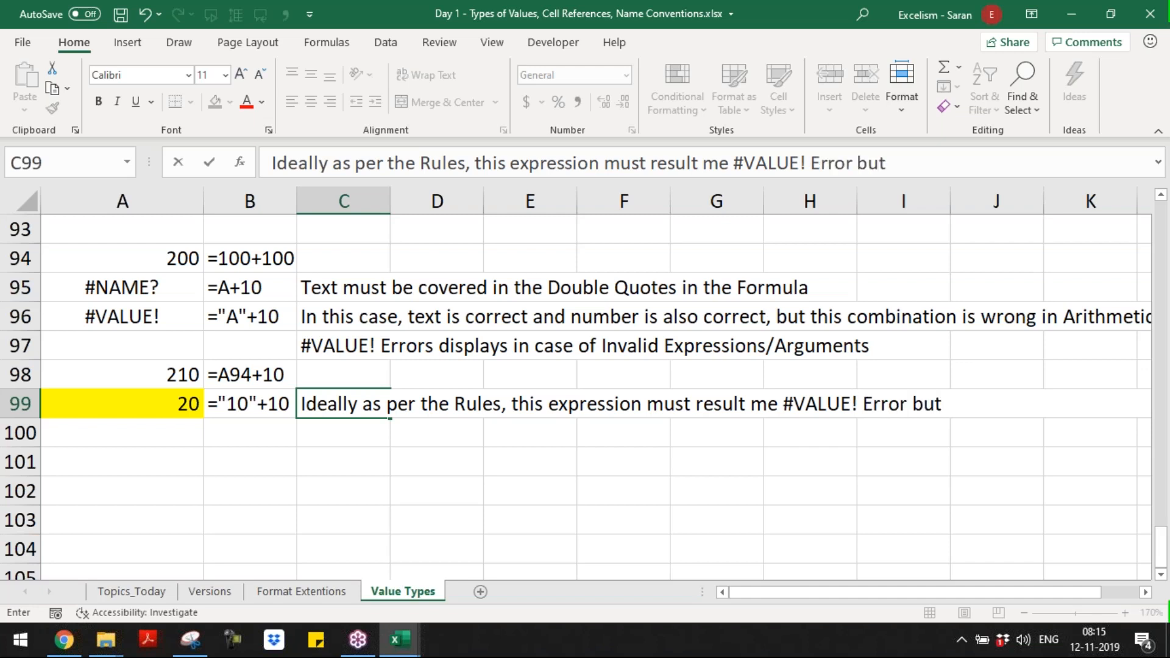
{"action": "type", "text": " this is e"}
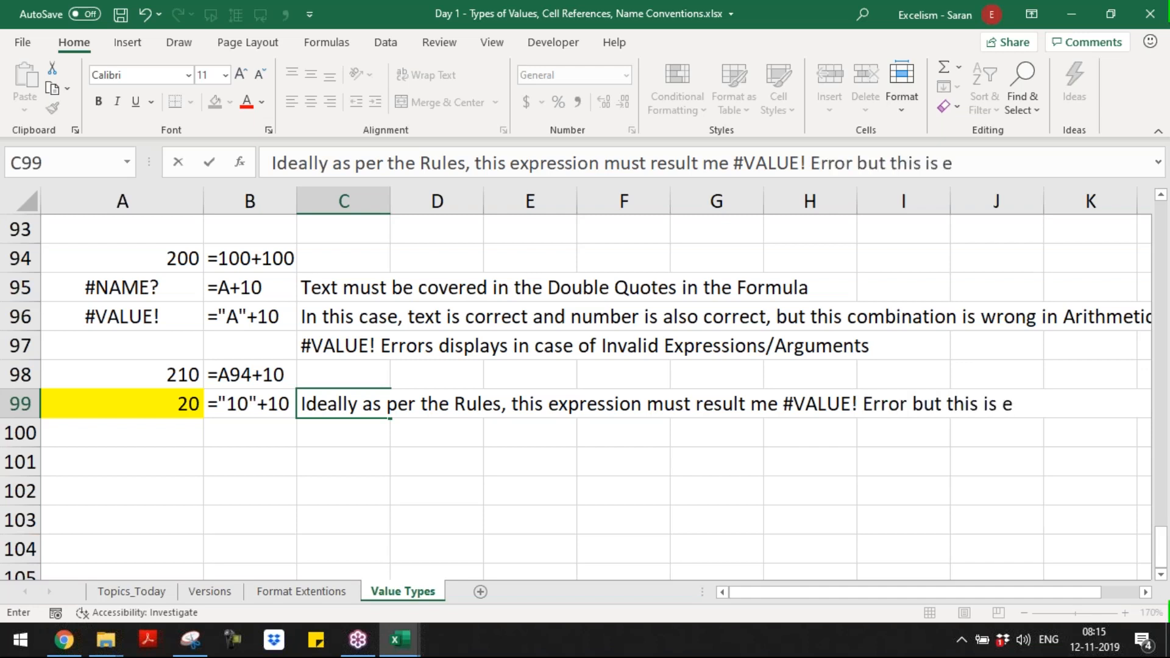
{"action": "type", "text": "xception"}
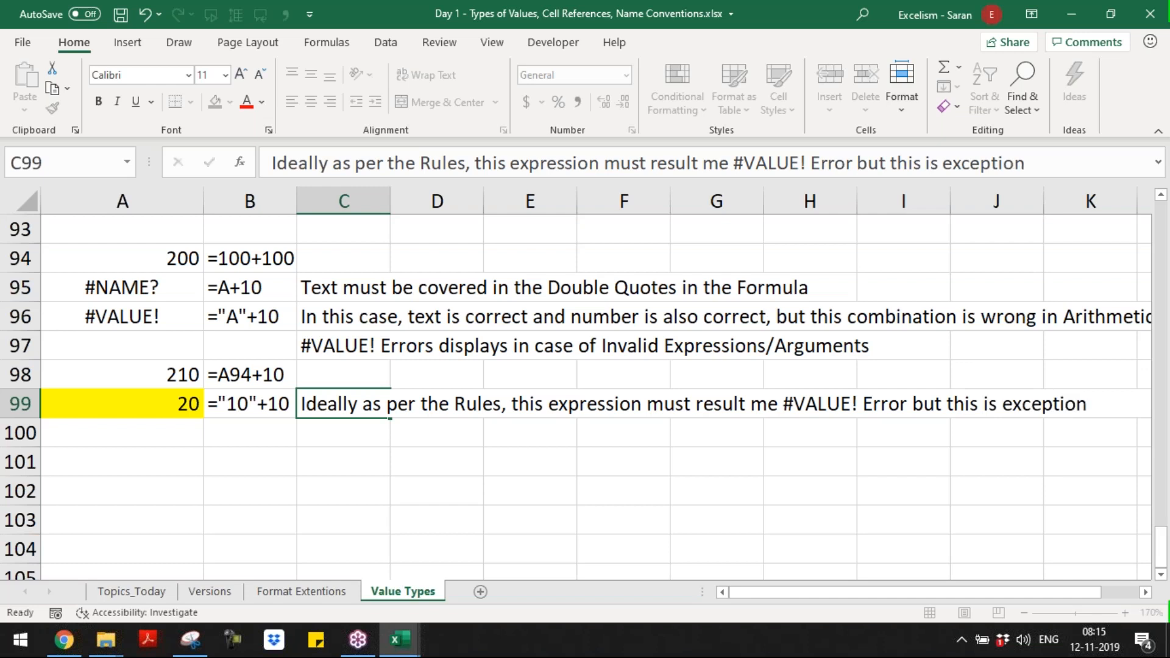
{"action": "key", "text": "Return"}
Step: Enter in C100 "In case excel identified any number having the nature of text, using the same in the Arithmetic Expression, Excel automatically converts Text into Number"
{"action": "type", "text": "In case excel iden"}
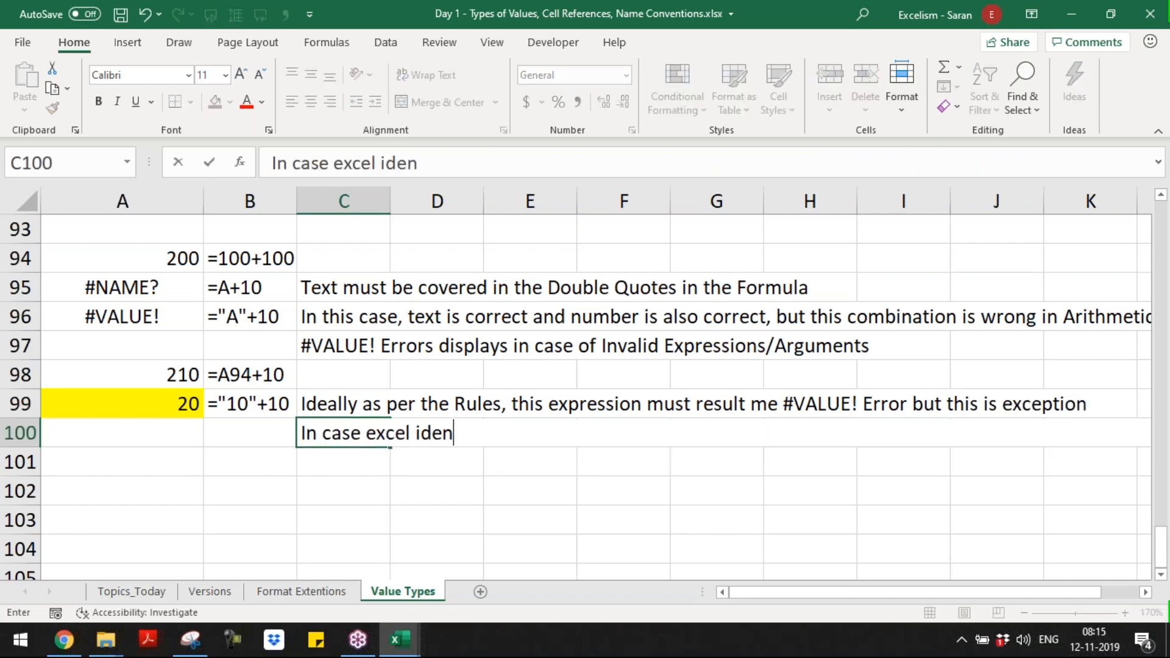
{"action": "type", "text": "tifie"}
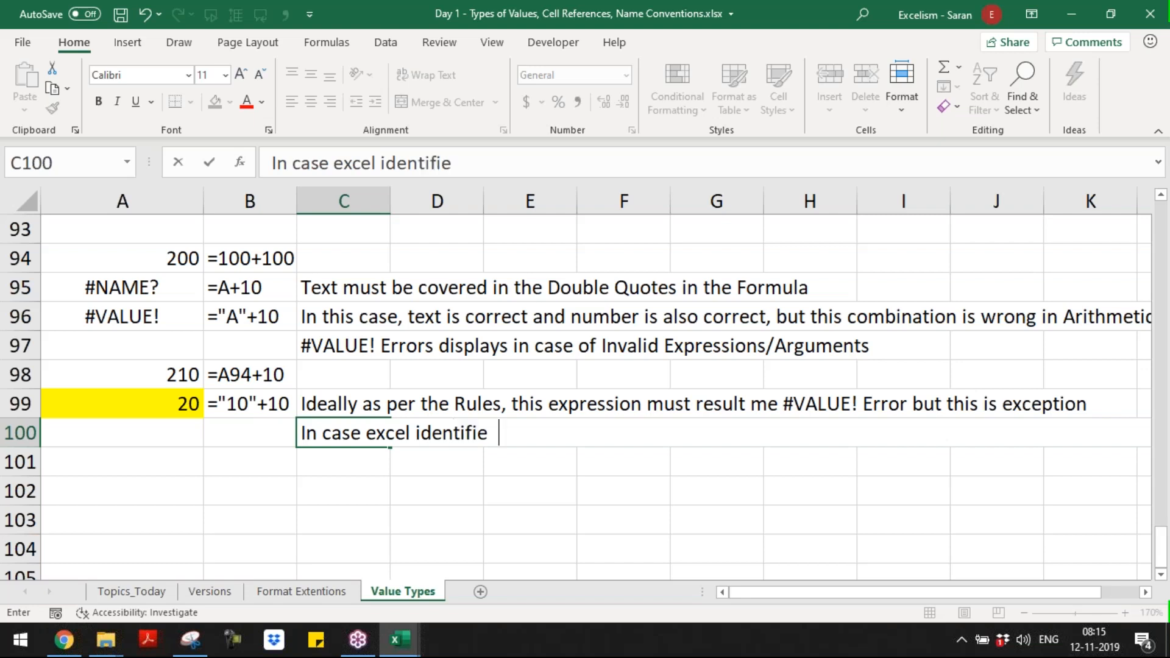
{"action": "type", "text": "d any number "}
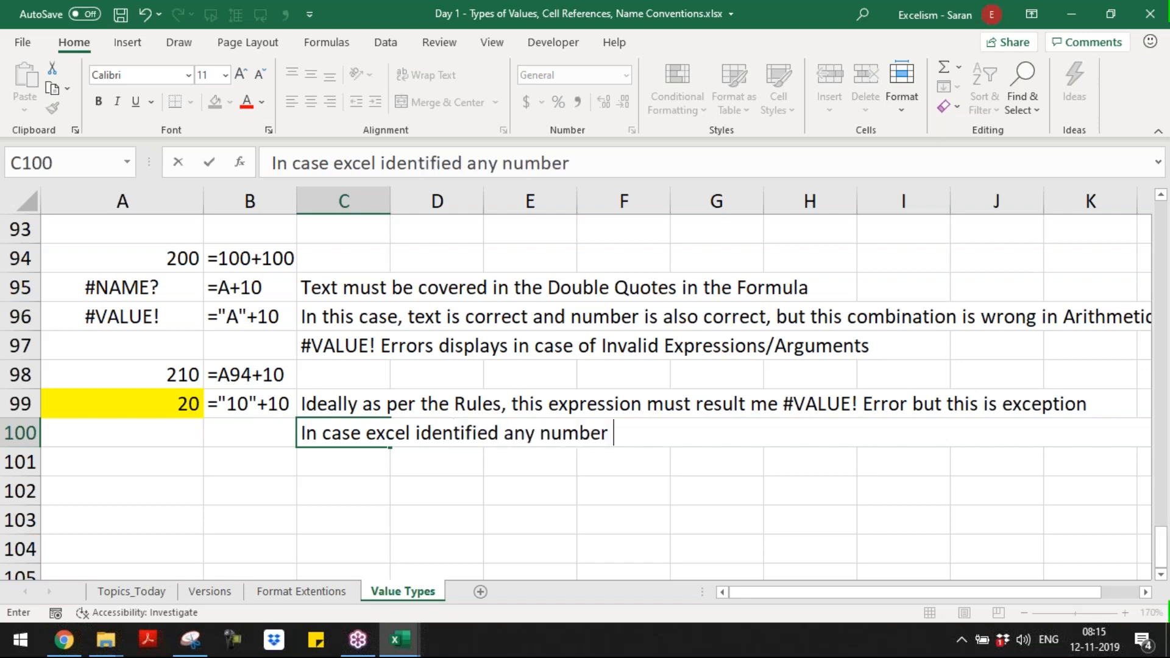
{"action": "type", "text": "having the nature the"}
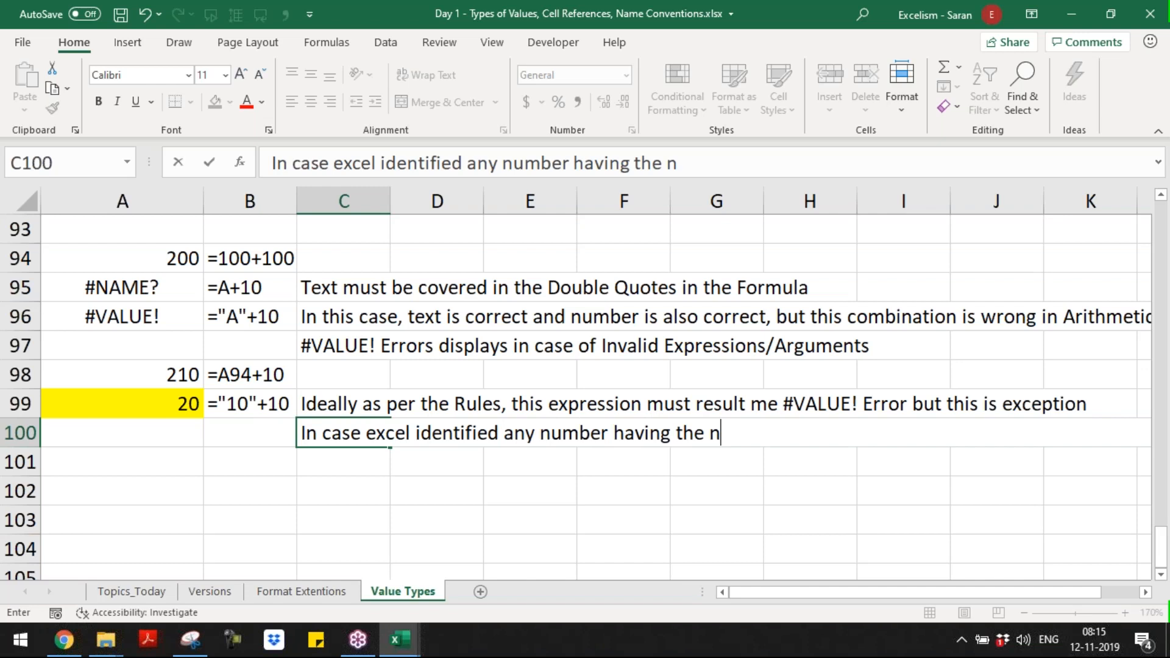
{"action": "key", "text": "BackSpace"}
{"action": "key", "text": "BackSpace"}
{"action": "key", "text": "BackSpace"}
{"action": "type", "text": "of text, "}
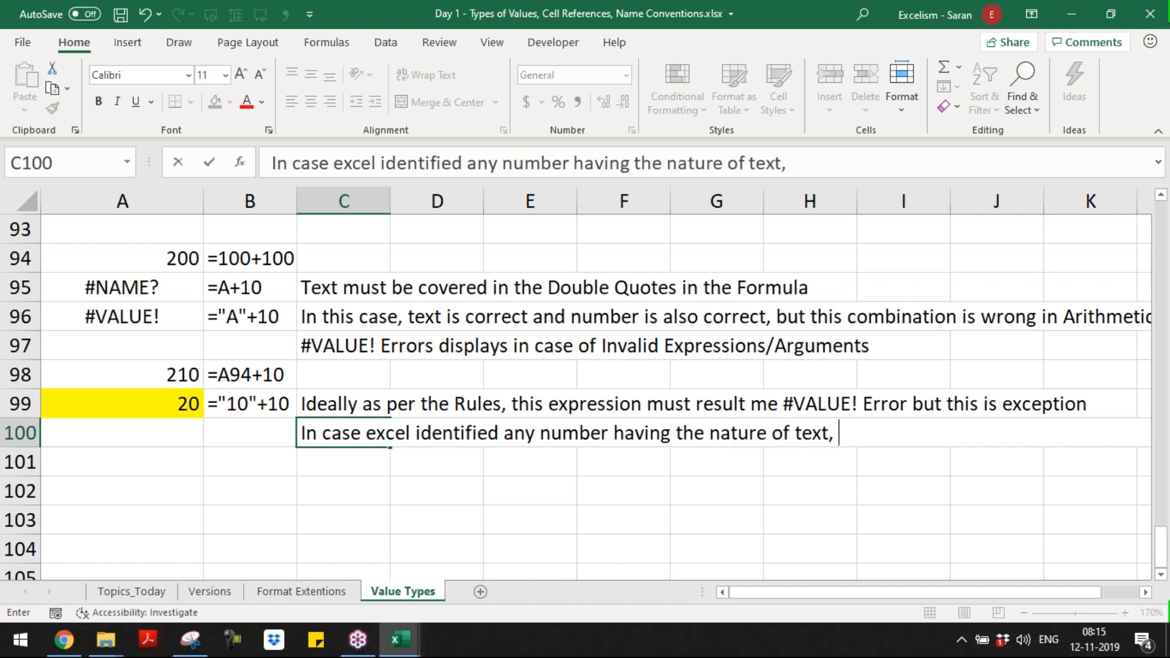
{"action": "type", "text": "using the same n"}
{"action": "key", "text": "BackSpace"}
{"action": "type", "text": "in "}
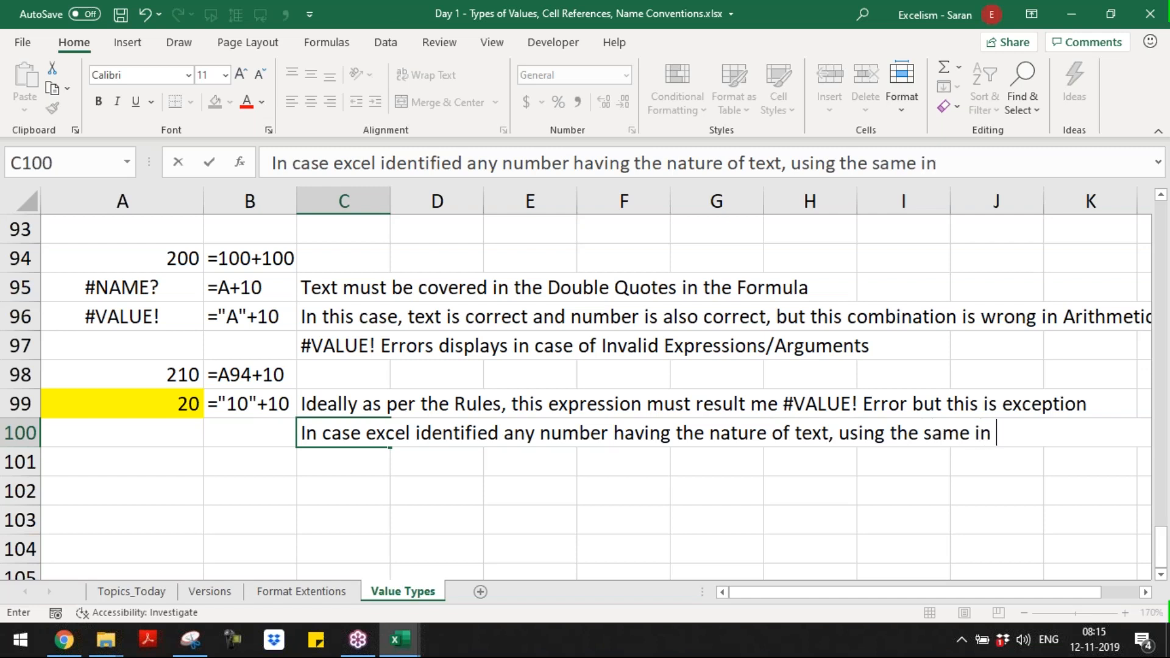
{"action": "type", "text": "the Arith"}
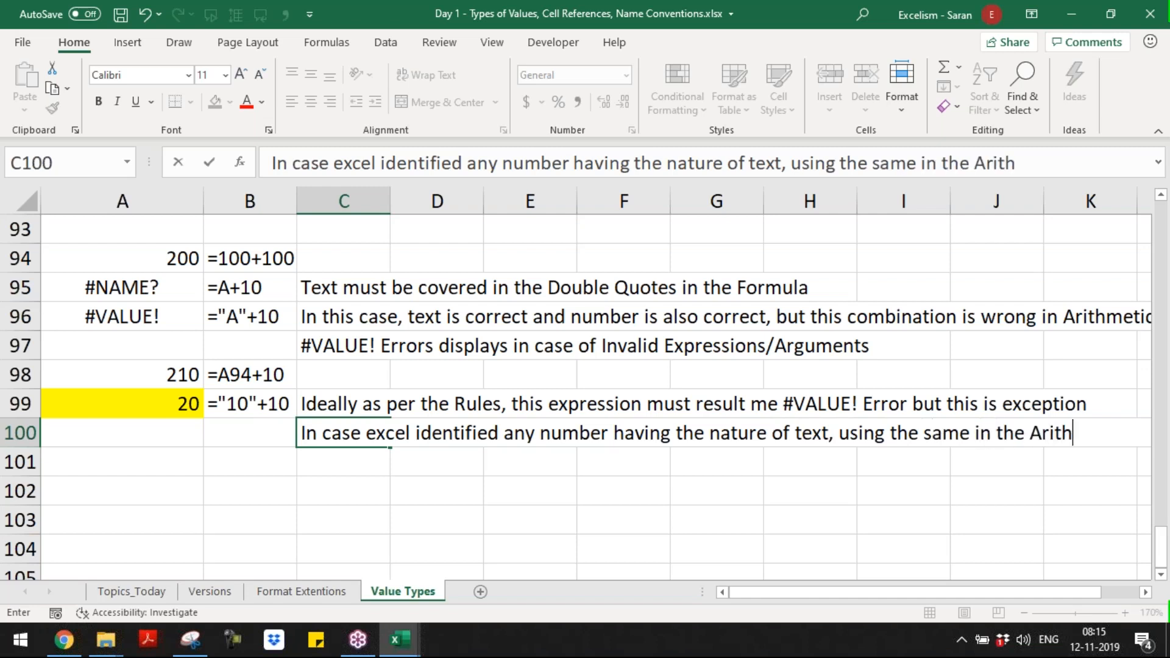
{"action": "type", "text": "metic Ex"}
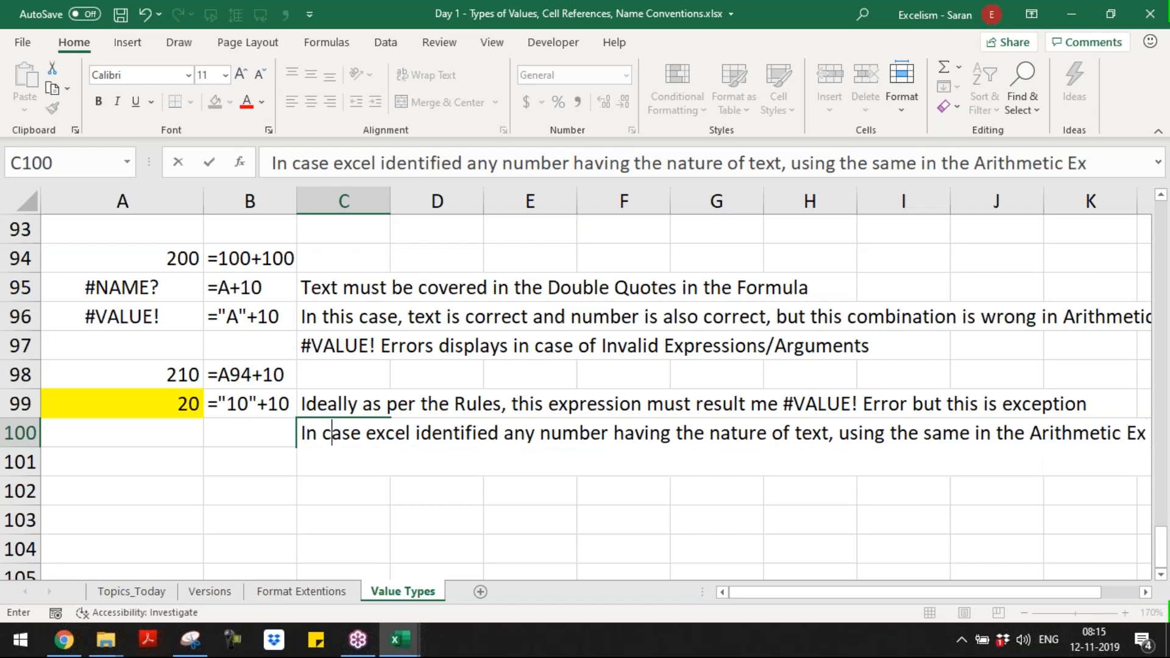
{"action": "type", "text": "pression, Excel aut"}
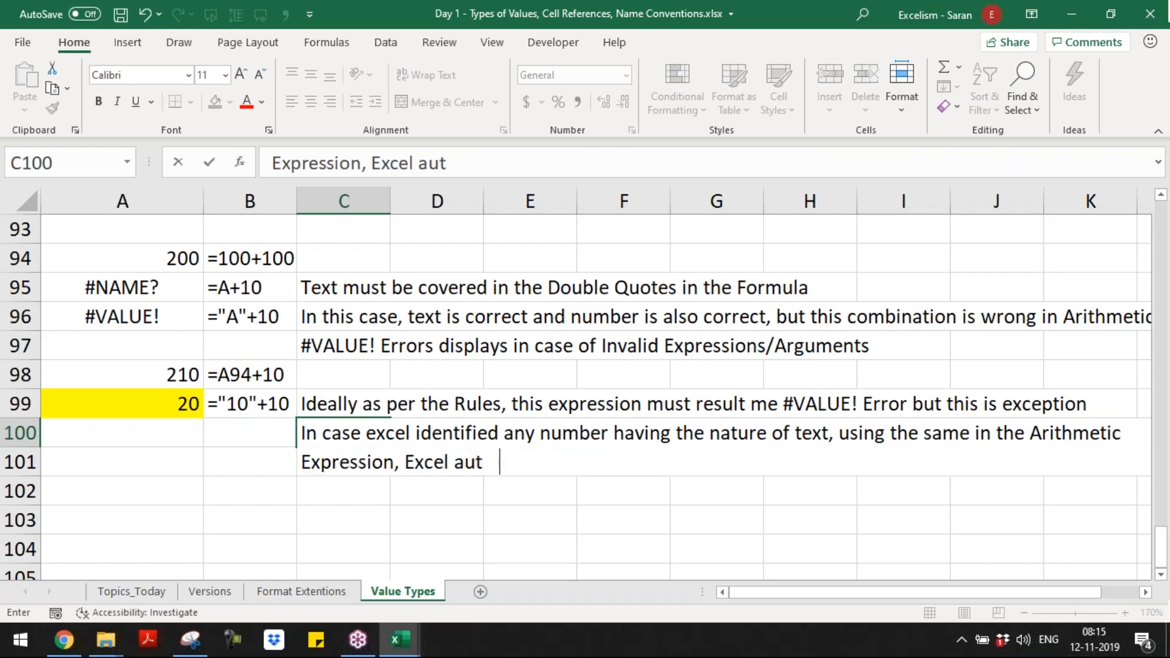
{"action": "key", "text": "BackSpace"}
{"action": "type", "text": "omatt"}
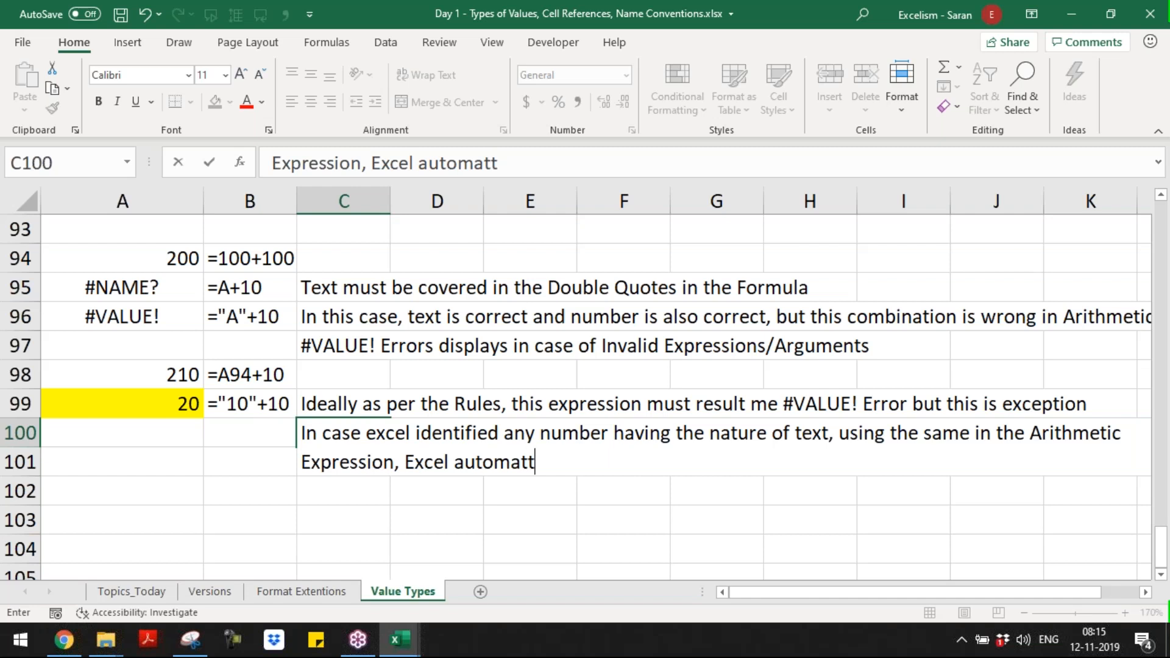
{"action": "key", "text": "BackSpace"}
{"action": "type", "text": "ically "}
{"action": "type", "text": "con"}
{"action": "key", "text": "BackSpace"}
{"action": "type", "text": "onve"}
{"action": "key", "text": "BackSpace"}
{"action": "type", "text": "rts "}
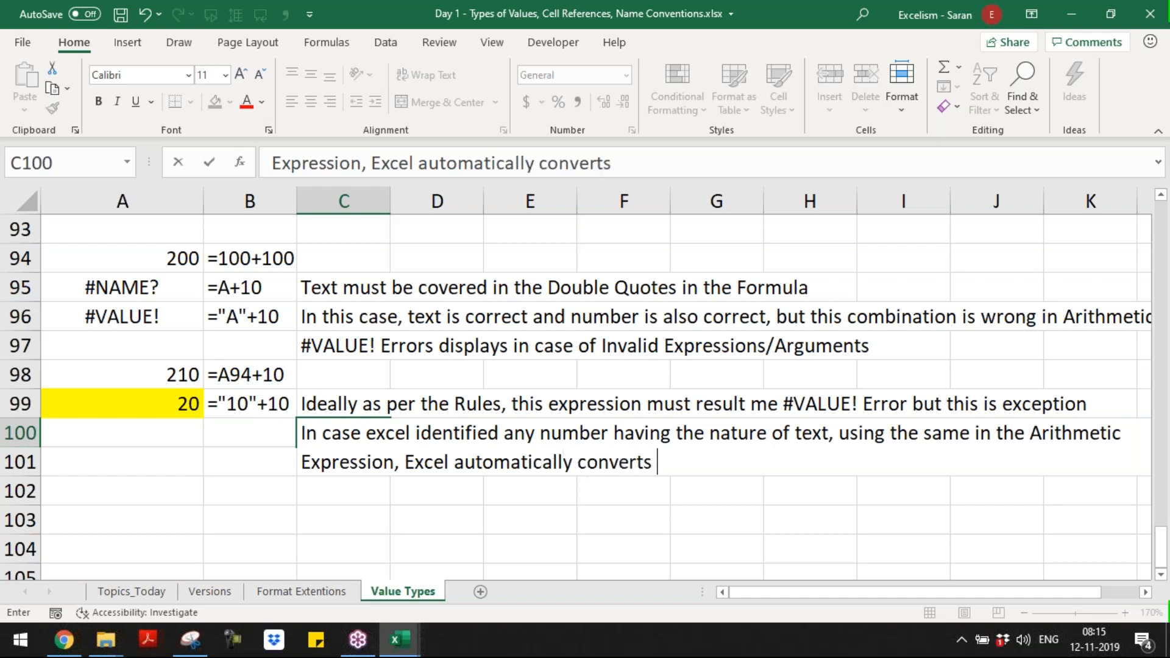
{"action": "type", "text": "Text into Number"}
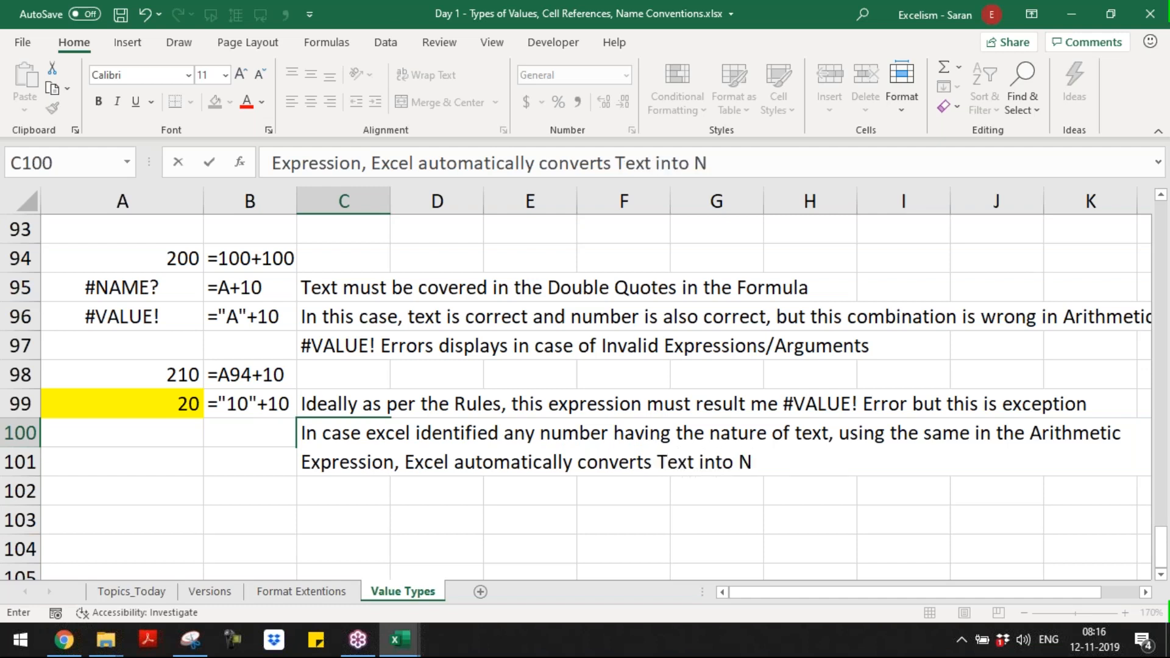
{"action": "key", "text": "ctrl+Return"}
Step: Examine the quoted number and the plain number in the formula in A99 without changing it
{"action": "key", "text": "Down"}
{"action": "key", "text": "Up"}
{"action": "key", "text": "Up"}
{"action": "key", "text": "Left"}
{"action": "key", "text": "Left"}
{"action": "key", "text": "Up"}
{"action": "key", "text": "Down"}
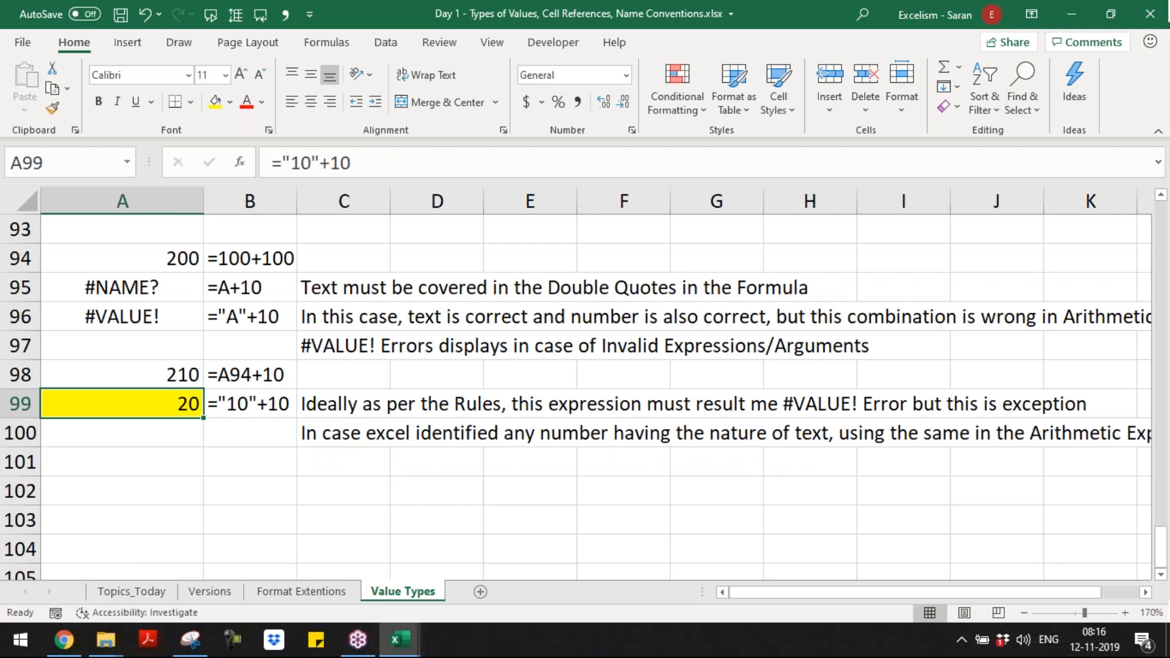
{"action": "key", "text": "F2"}
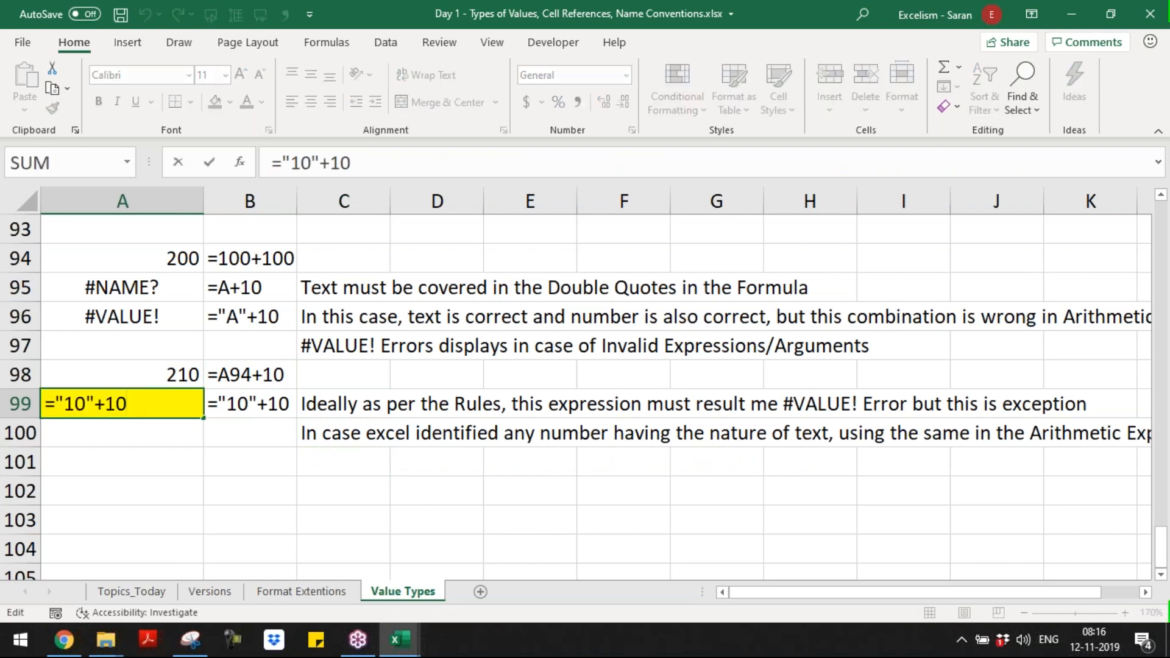
{"action": "key", "text": "Left"}
{"action": "key", "text": "Left"}
{"action": "key", "text": "Left"}
{"action": "key", "text": "Left"}
{"action": "key", "text": "Left"}
{"action": "key", "text": "Left"}
{"action": "key", "text": "Right"}
{"action": "key", "text": "Right"}
{"action": "key", "text": "Left"}
{"action": "key", "text": "Left"}
{"action": "key", "text": "Left"}
{"action": "key", "text": "Right"}
{"action": "key", "text": "Right"}
{"action": "key", "text": "Right"}
{"action": "key", "text": "Left"}
{"action": "key", "text": "Return"}
Step: Make the phrase "using the same in the Arithmetic Expression" bold in the C100 note and save the workbook
{"action": "left_click", "coordinate": [388, 434]}
{"action": "double_click", "coordinate": [802, 433]}
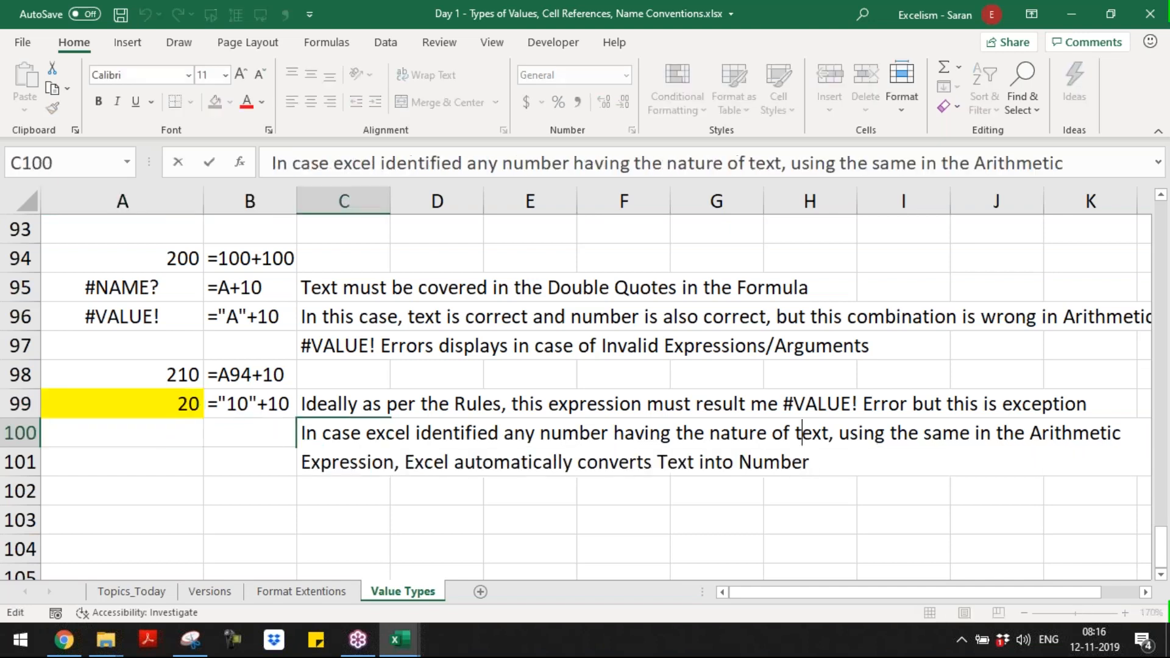
{"action": "key", "text": "Left"}
{"action": "key", "text": "Left"}
{"action": "key", "text": "Left"}
{"action": "key", "text": "Left"}
{"action": "key", "text": "Left"}
{"action": "key", "text": "Left"}
{"action": "key", "text": "Left"}
{"action": "key", "text": "Left"}
{"action": "key", "text": "Left"}
{"action": "key", "text": "Left"}
{"action": "key", "text": "Left"}
{"action": "key", "text": "Left"}
{"action": "key", "text": "Left"}
{"action": "key", "text": "Left"}
{"action": "key", "text": "Left"}
{"action": "key", "text": "Left"}
{"action": "key", "text": "Right"}
{"action": "key", "text": "Right"}
{"action": "key", "text": "Right"}
{"action": "key", "text": "Right"}
{"action": "key", "text": "Right"}
{"action": "key", "text": "Right"}
{"action": "key", "text": "Right"}
{"action": "key", "text": "Right"}
{"action": "key", "text": "Right"}
{"action": "key", "text": "Right"}
{"action": "key", "text": "Right"}
{"action": "key", "text": "Right"}
{"action": "key", "text": "Right"}
{"action": "key", "text": "Right"}
{"action": "key", "text": "Right"}
{"action": "key", "text": "Right"}
{"action": "key", "text": "Right"}
{"action": "key", "text": "Right"}
{"action": "key", "text": "Right"}
{"action": "key", "text": "Right"}
{"action": "key", "text": "Right"}
{"action": "key", "text": "shift+Down"}
{"action": "key", "text": "shift+Left"}
{"action": "key", "text": "shift+Left"}
{"action": "key", "text": "shift+Left"}
{"action": "key", "text": "shift+Left"}
{"action": "key", "text": "shift+Left"}
{"action": "key", "text": "shift+Left"}
{"action": "key", "text": "shift+Left"}
{"action": "key", "text": "shift+Left"}
{"action": "key", "text": "shift+Left"}
{"action": "key", "text": "shift+Left"}
{"action": "key", "text": "shift+Left"}
{"action": "key", "text": "shift+Left"}
{"action": "key", "text": "shift+Left"}
{"action": "key", "text": "shift+Left"}
{"action": "key", "text": "shift+Left"}
{"action": "key", "text": "shift+Left"}
{"action": "key", "text": "shift+Left"}
{"action": "key", "text": "shift+Left"}
{"action": "key", "text": "shift+Left"}
{"action": "key", "text": "shift+Left"}
{"action": "key", "text": "shift+Left"}
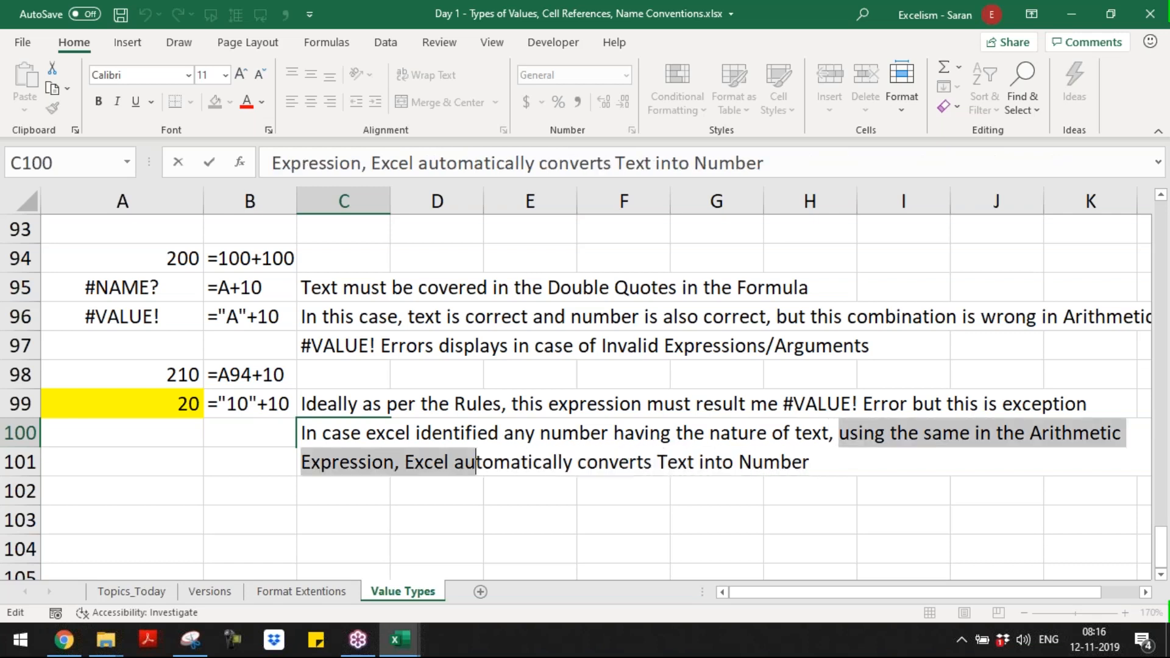
{"action": "key", "text": "shift+Right"}
{"action": "key", "text": "ctrl+b"}
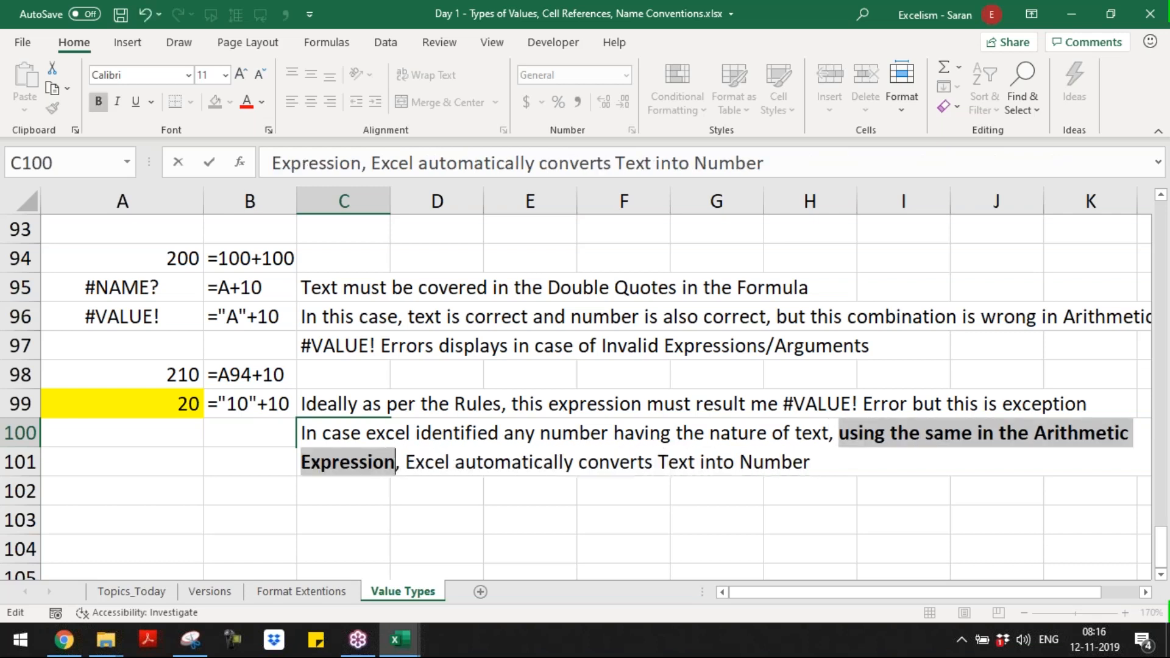
{"action": "key", "text": "Return"}
{"action": "key", "text": "Up"}
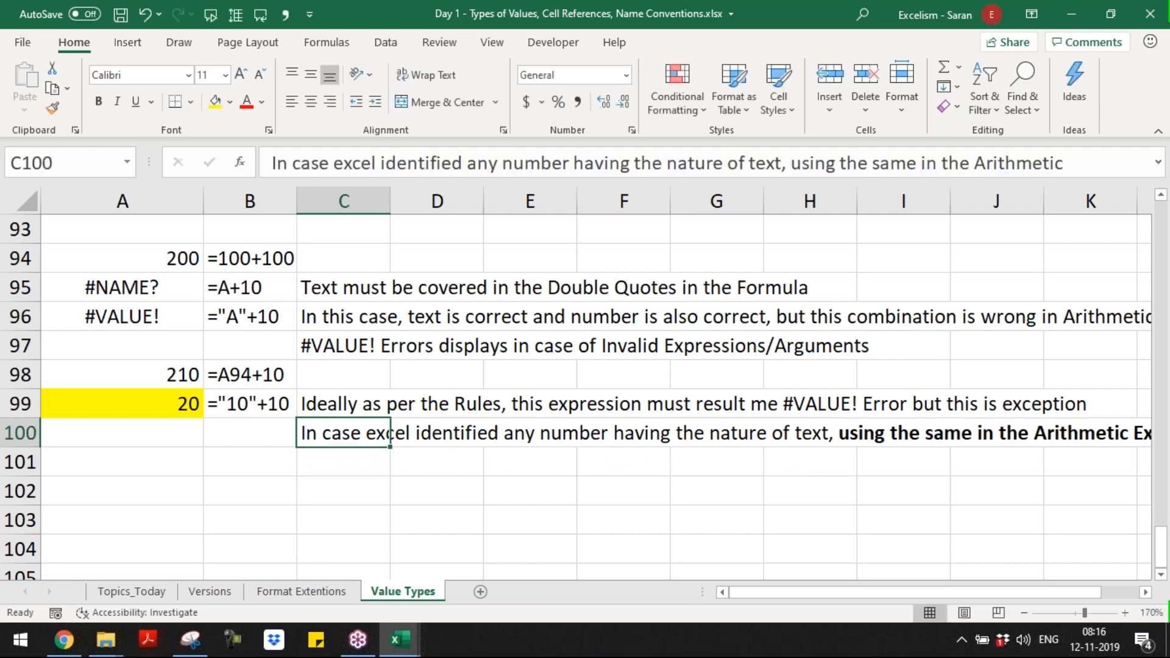
{"action": "key", "text": "ctrl+s"}
Step: Format the first three topics in A1:A3 of the Topics_Today sheet as bold and italic
{"action": "key", "text": "ctrl+Home"}
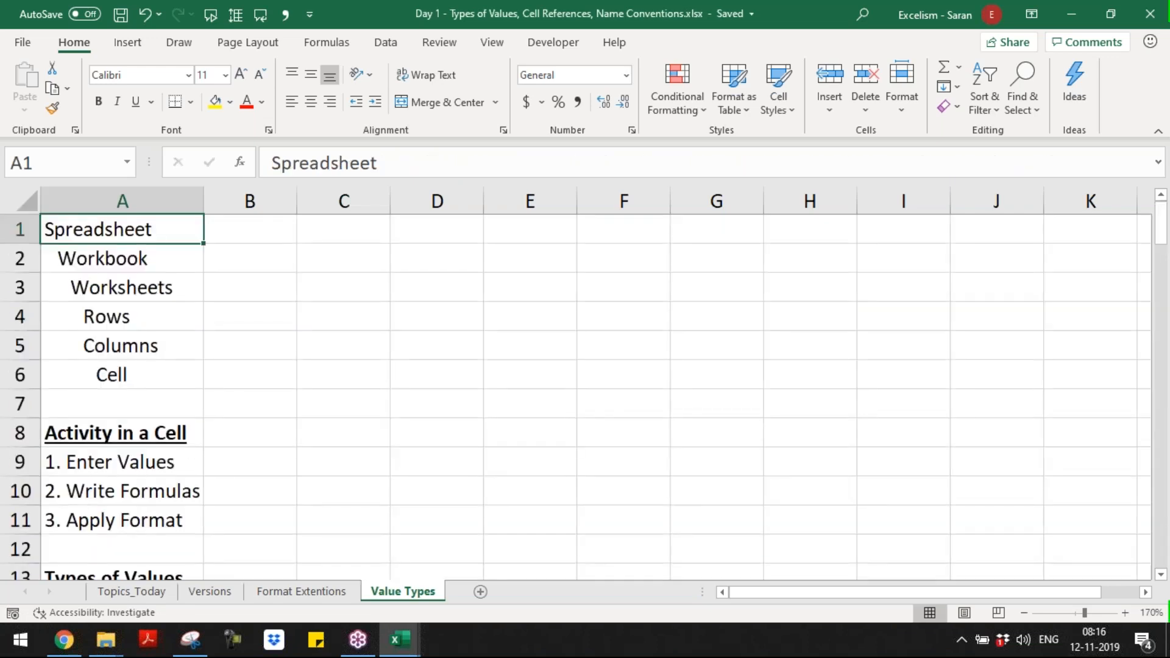
{"action": "key", "text": "Page_Down"}
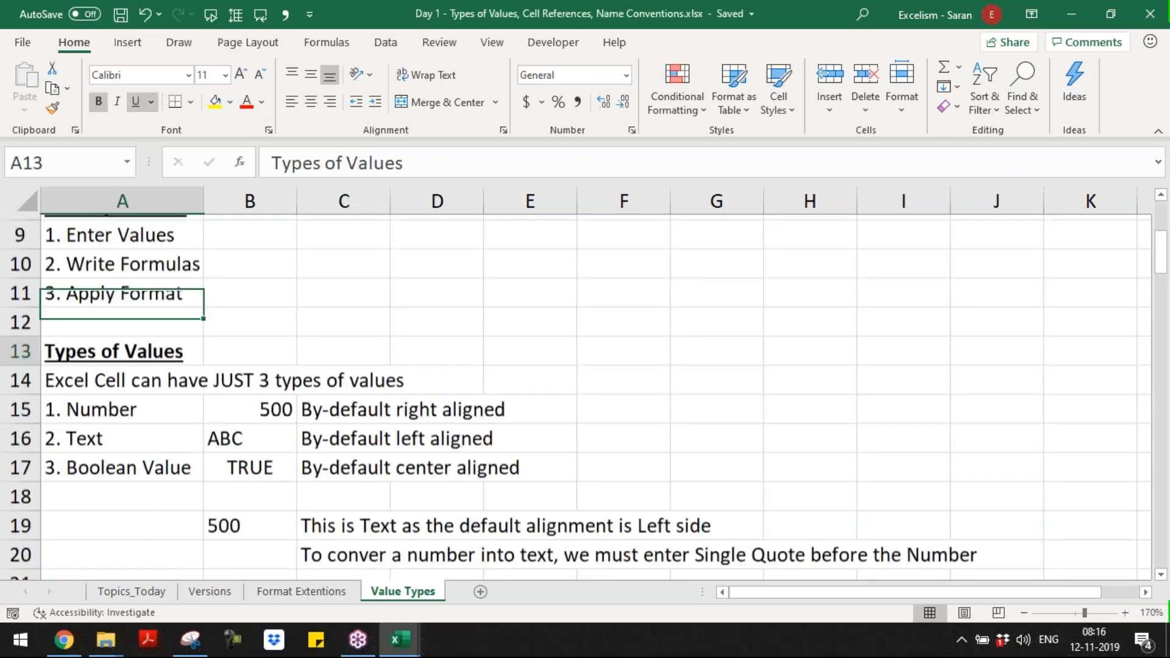
{"action": "key", "text": "Page_Down"}
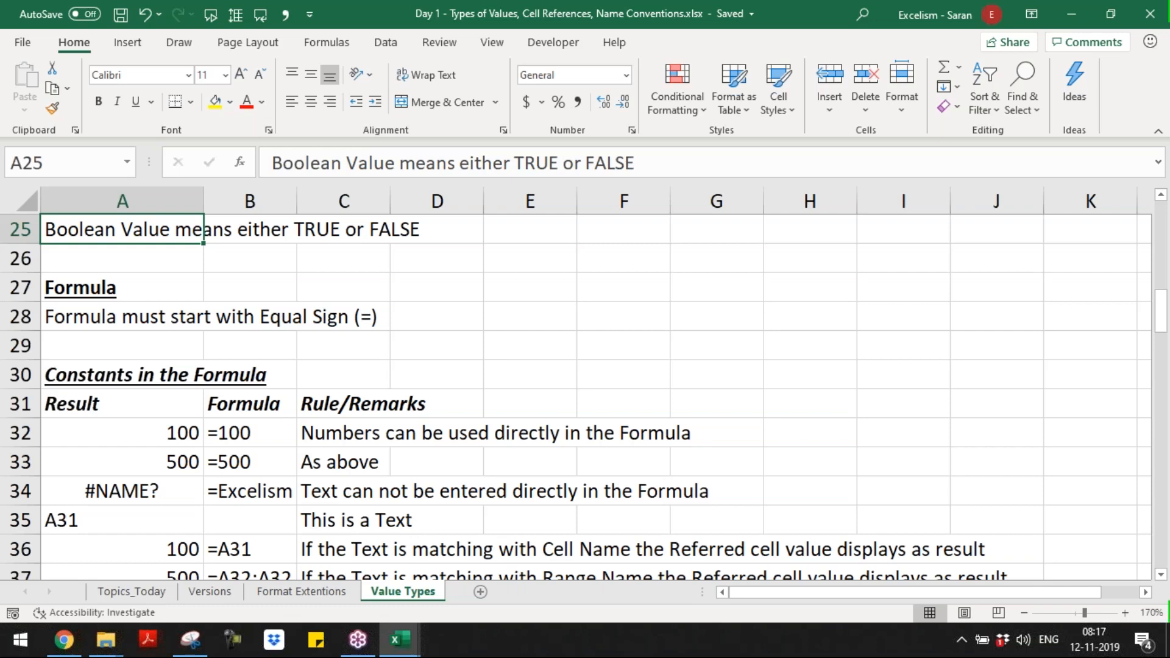
{"action": "key", "text": "ctrl+Page_Up"}
{"action": "key", "text": "ctrl+Page_Up"}
{"action": "key", "text": "ctrl+Page_Up"}
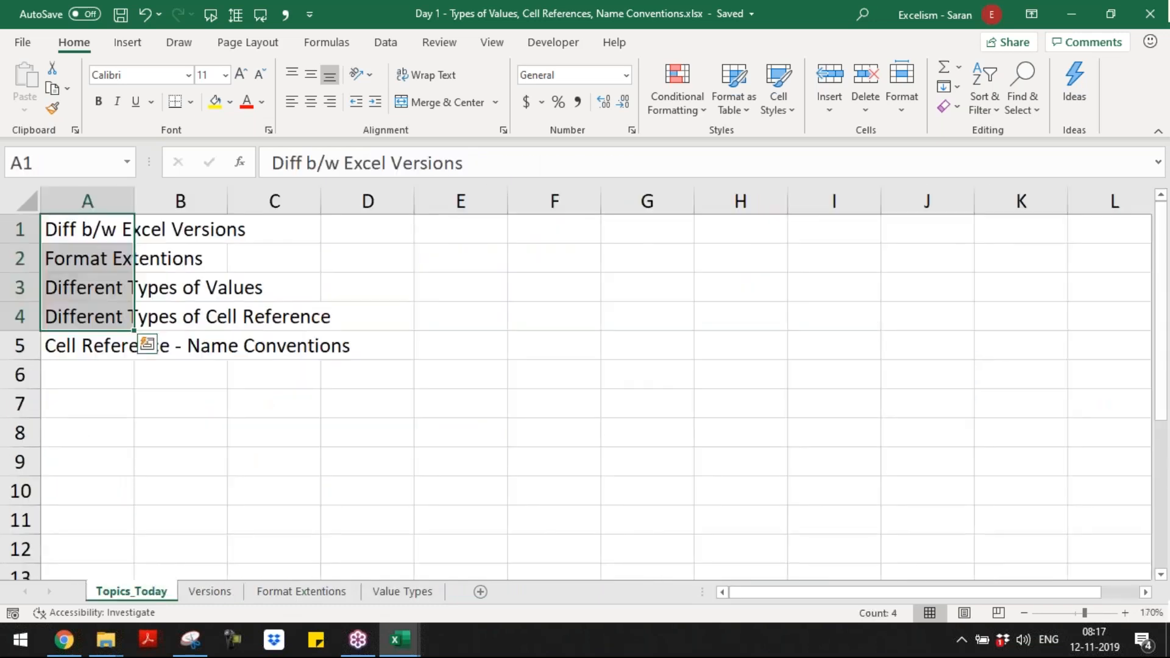
{"action": "key", "text": "shift+Up"}
{"action": "key", "text": "ctrl+b"}
{"action": "key", "text": "ctrl+i"}
{"action": "key", "text": "Return"}
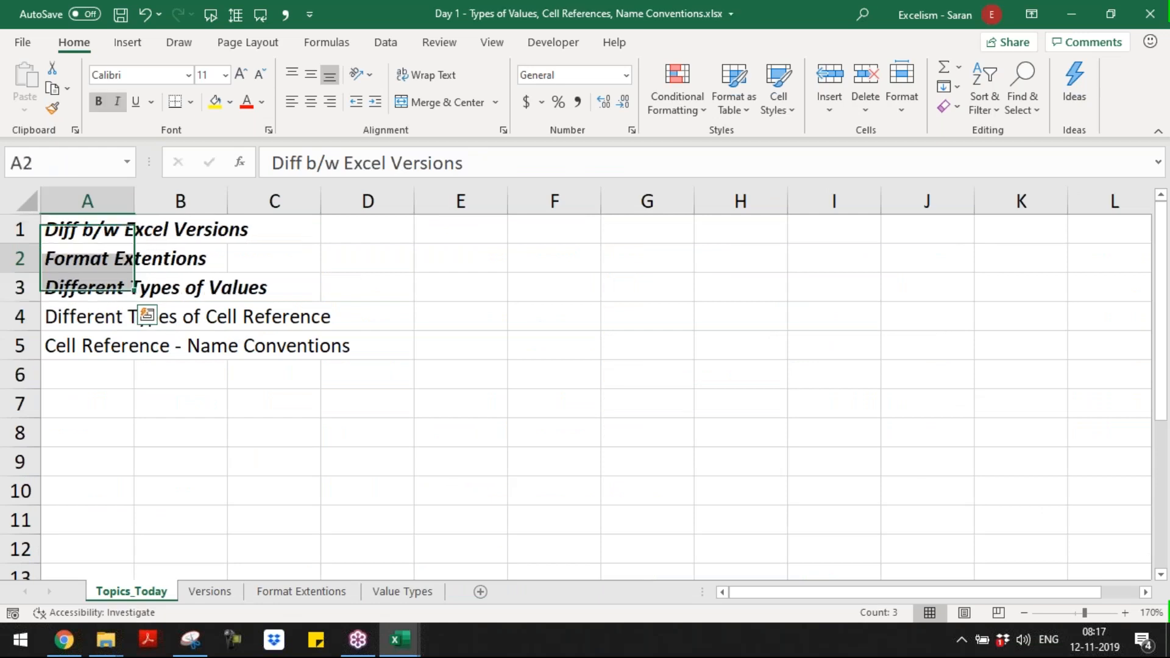
Step: Add a new worksheet after Value Types and name it "Next Day"
{"action": "key", "text": "Down"}
{"action": "key", "text": "Down"}
{"action": "key", "text": "shift+Down"}
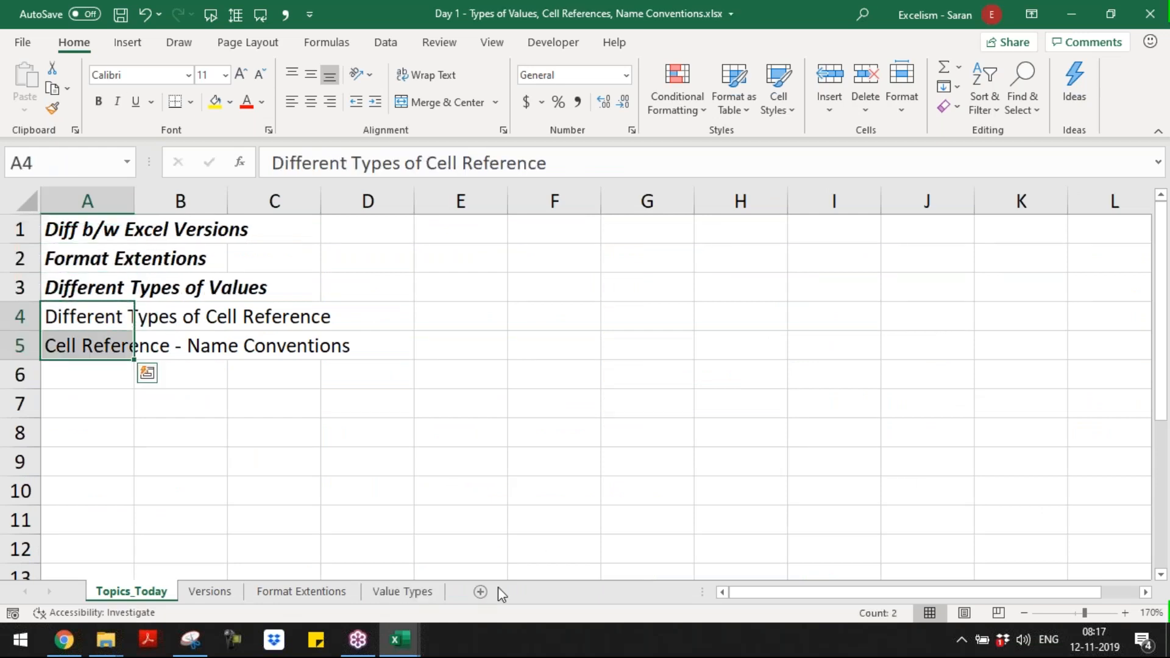
{"action": "left_click", "coordinate": [481, 589]}
{"action": "left_click_drag", "start_coordinate": [201, 603], "coordinate": [499, 602]}
{"action": "double_click", "coordinate": [500, 602]}
{"action": "type", "text": "Next Day"}
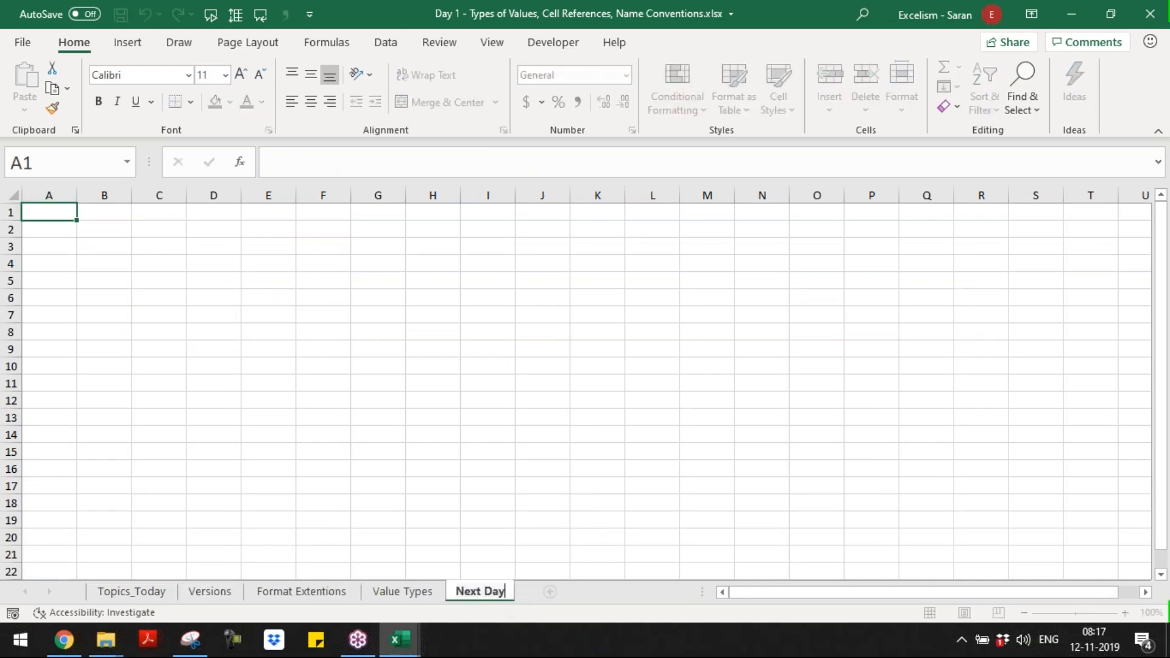
{"action": "key", "text": "Return"}
Step: Copy the two remaining topics in A4:A5 of Topics_Today to cell A1 of the Next Day sheet
{"action": "key", "text": "ctrl+Page_Up"}
{"action": "key", "text": "ctrl+Page_Up"}
{"action": "key", "text": "ctrl+Page_Up"}
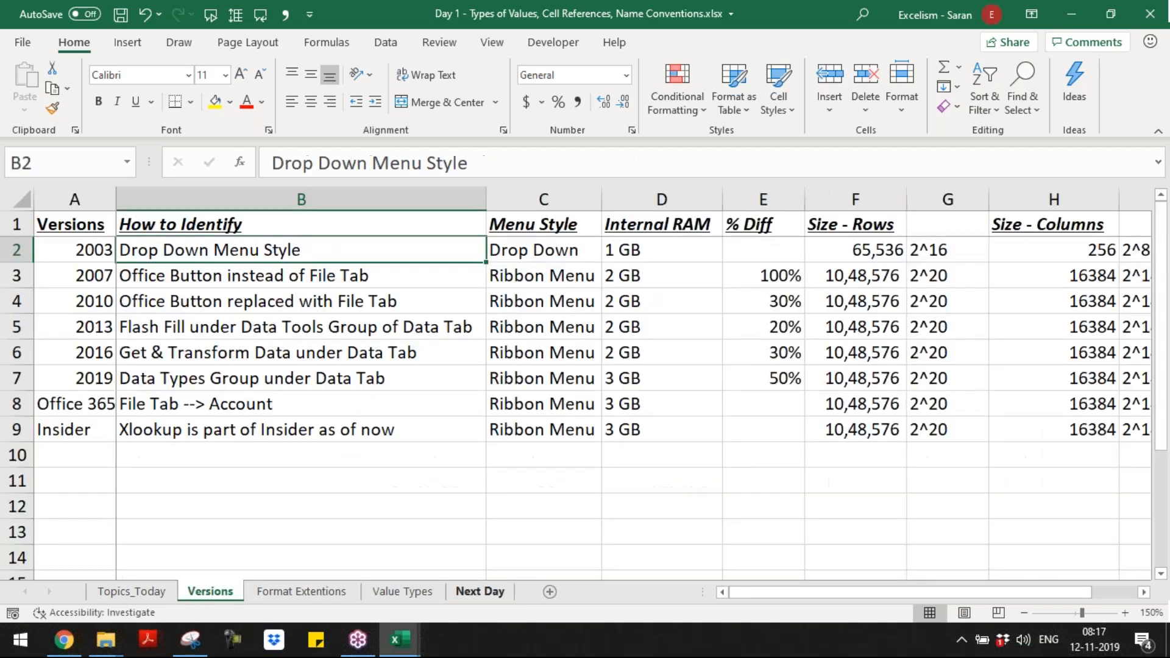
{"action": "key", "text": "ctrl+Page_Up"}
{"action": "key", "text": "ctrl+c"}
{"action": "key", "text": "ctrl+Page_Down"}
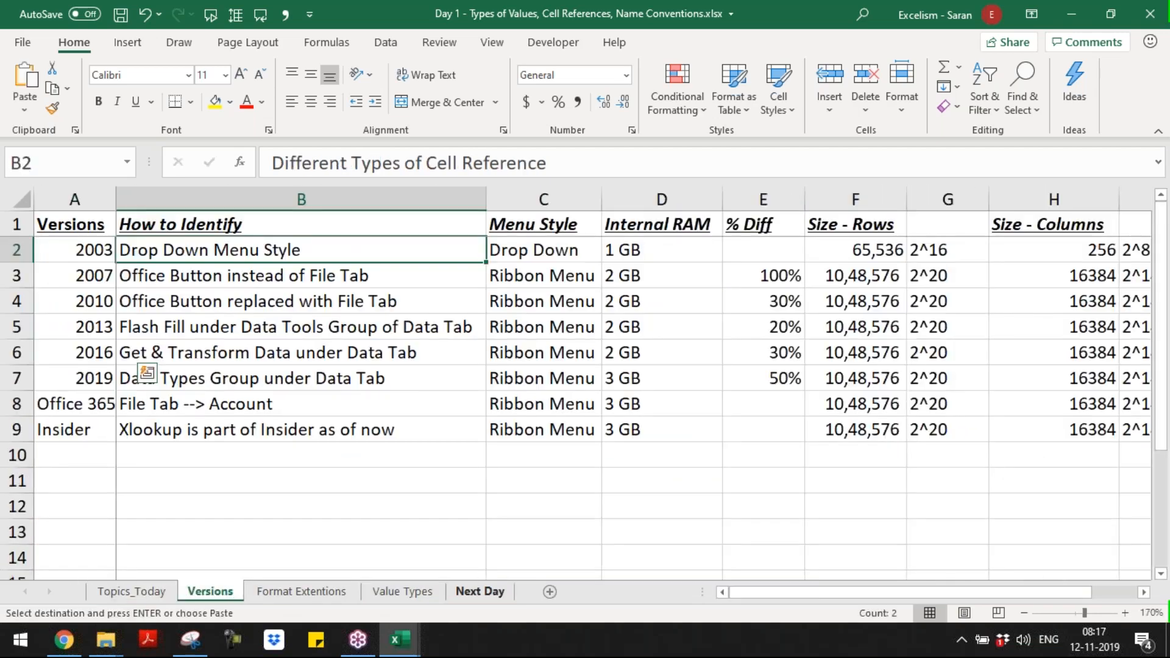
{"action": "key", "text": "ctrl+Page_Down"}
{"action": "key", "text": "ctrl+Page_Down"}
{"action": "key", "text": "ctrl+Page_Down"}
{"action": "key", "text": "Return"}
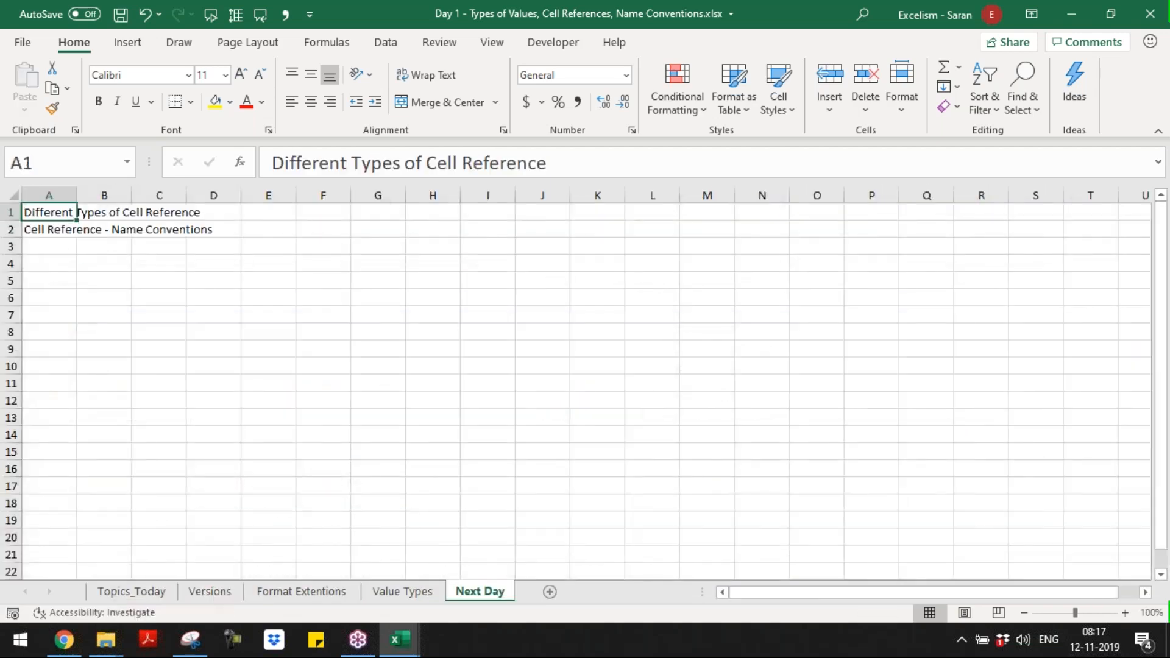
Step: Insert a blank row above the two copied topics on the Next Day sheet
{"action": "key", "text": "shift+space"}
{"action": "key", "text": "ctrl+shift+equal"}
{"action": "key", "text": "Down"}
{"action": "key", "text": "Up"}
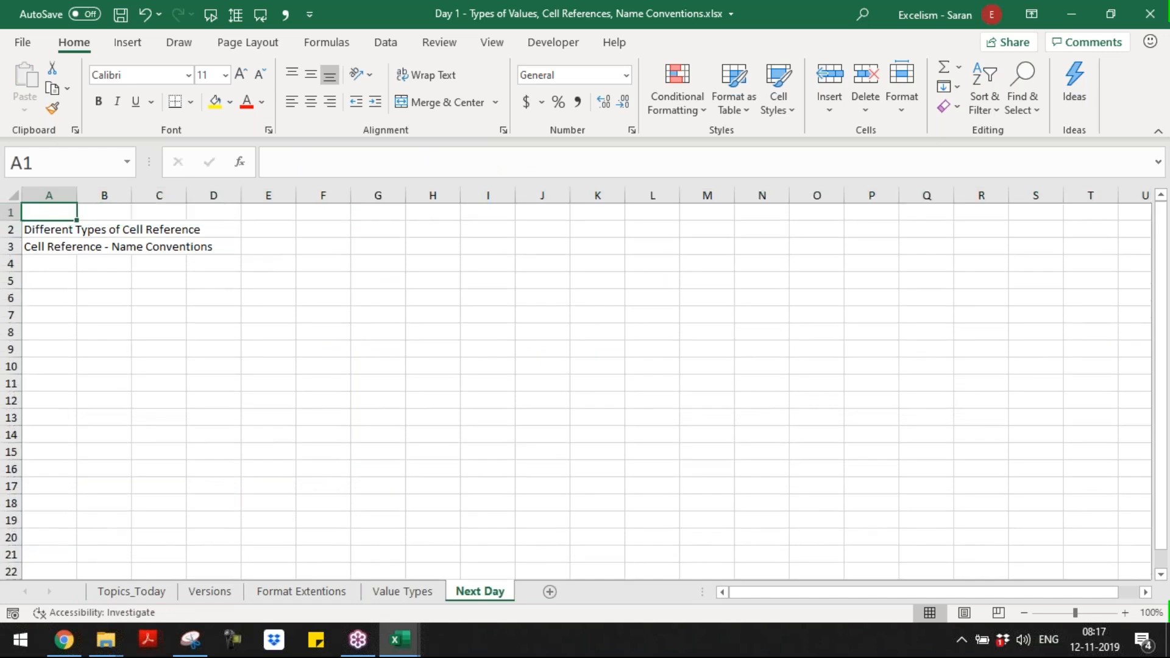
Step: Enter the topic "Examples with Logical Expressions" in A1 of the Next Day sheet
{"action": "type", "text": "LOg"}
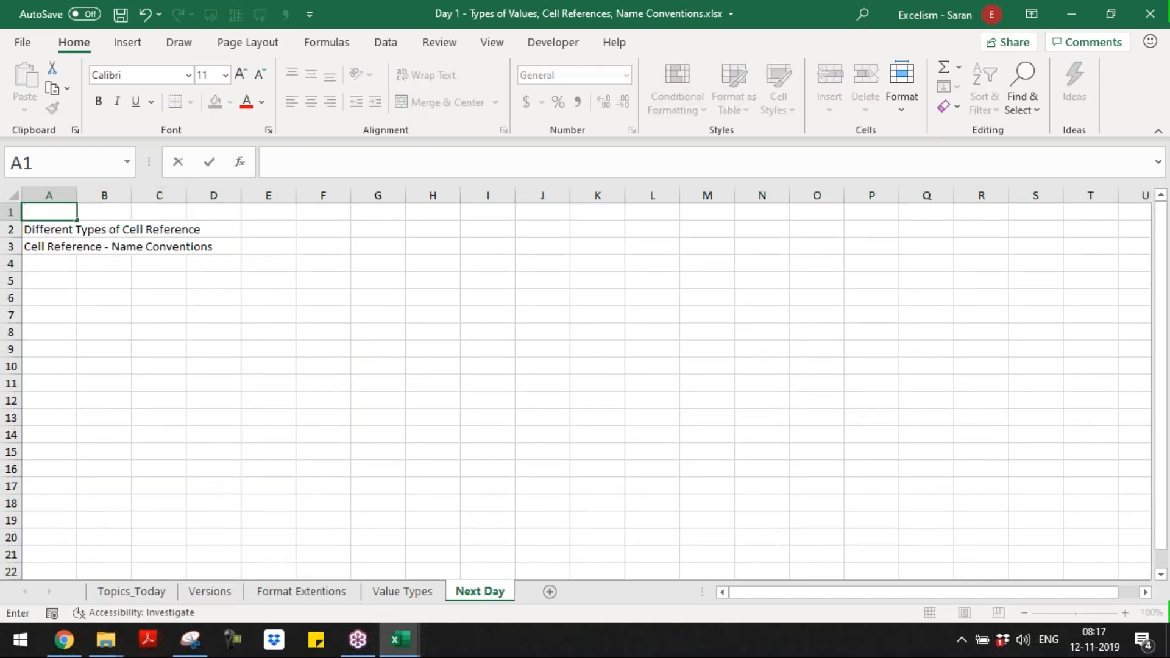
{"action": "type", "text": "ical"}
{"action": "key", "text": "Escape"}
{"action": "type", "text": "Exampl"}
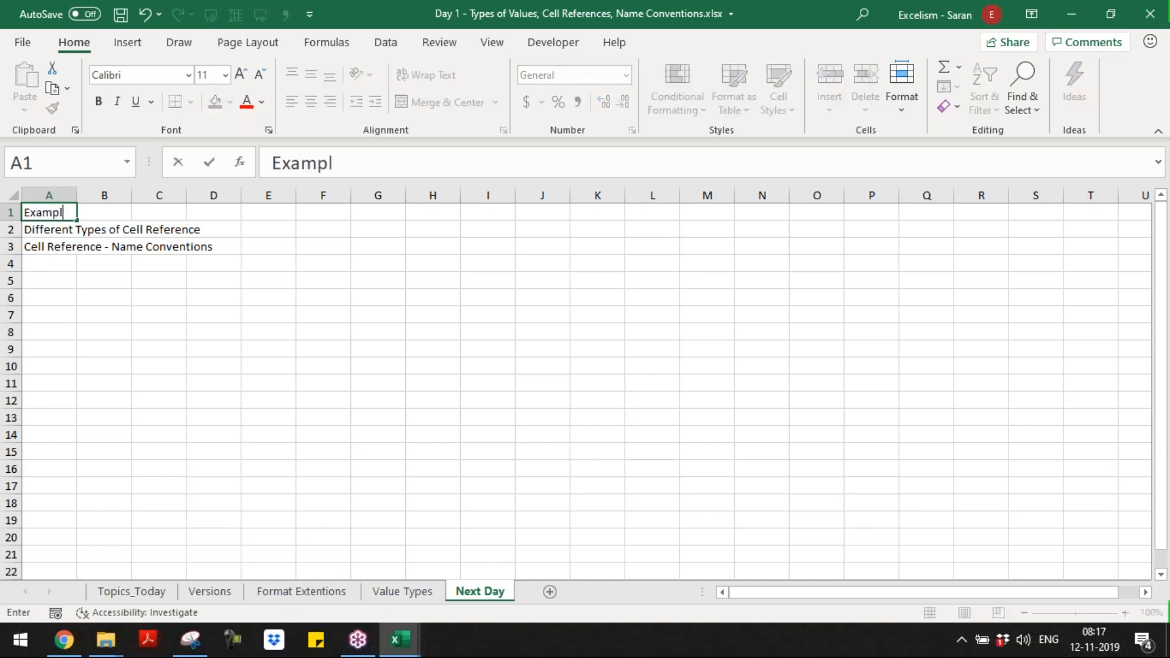
{"action": "type", "text": "es with Logical"}
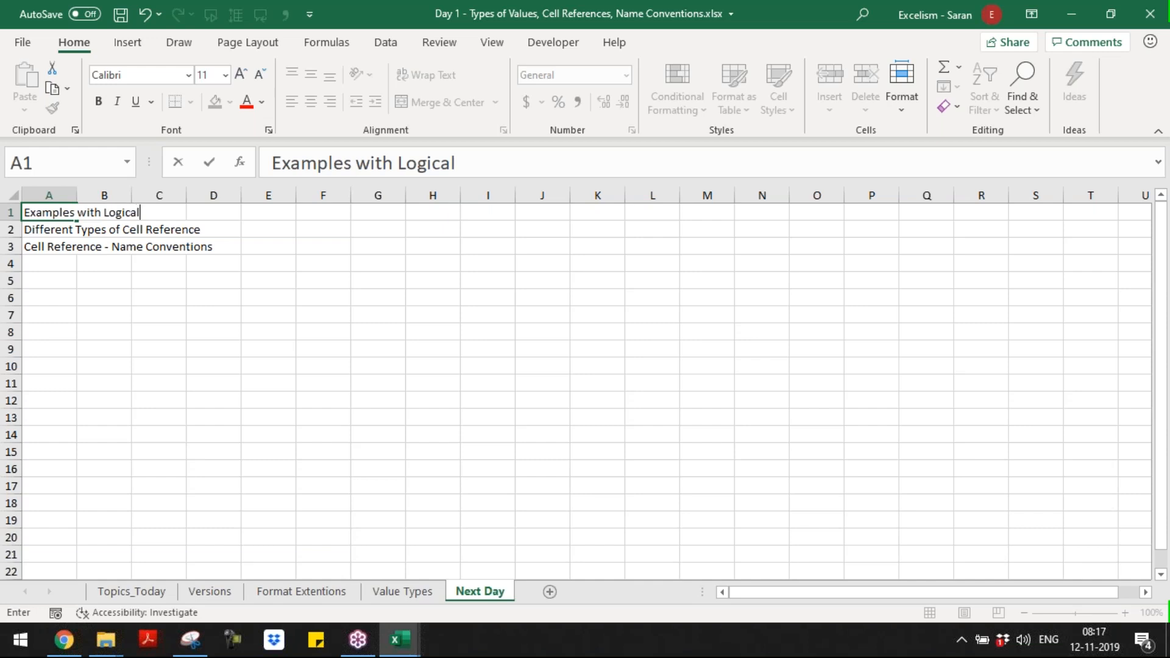
{"action": "type", "text": " Expressions"}
{"action": "key", "text": "Return"}
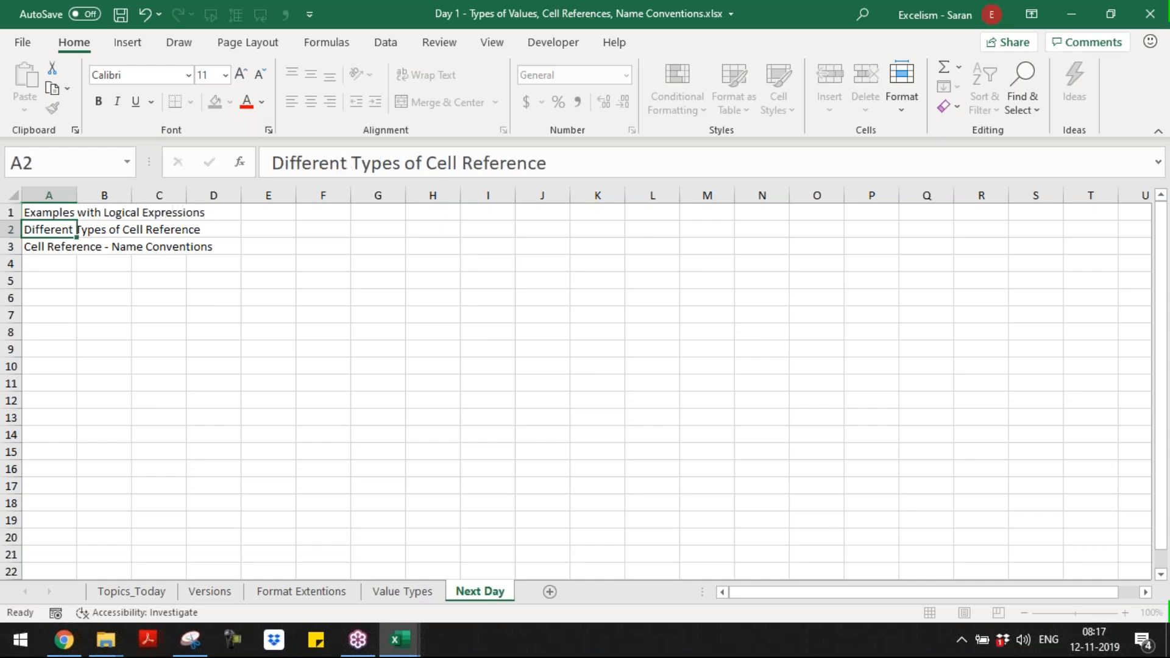
Step: Make the three topics in A1:A3 of the Next Day sheet bold
{"action": "key", "text": "Up"}
{"action": "left_click_drag", "start_coordinate": [77, 212], "coordinate": [77, 246]}
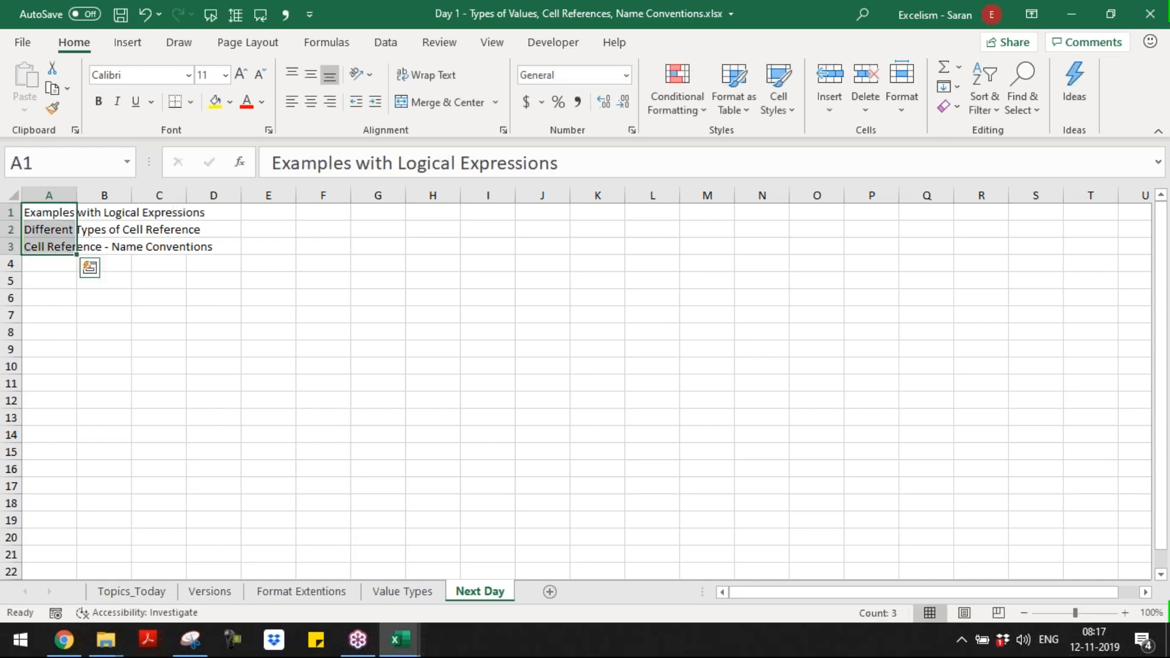
{"action": "key", "text": "ctrl+b"}
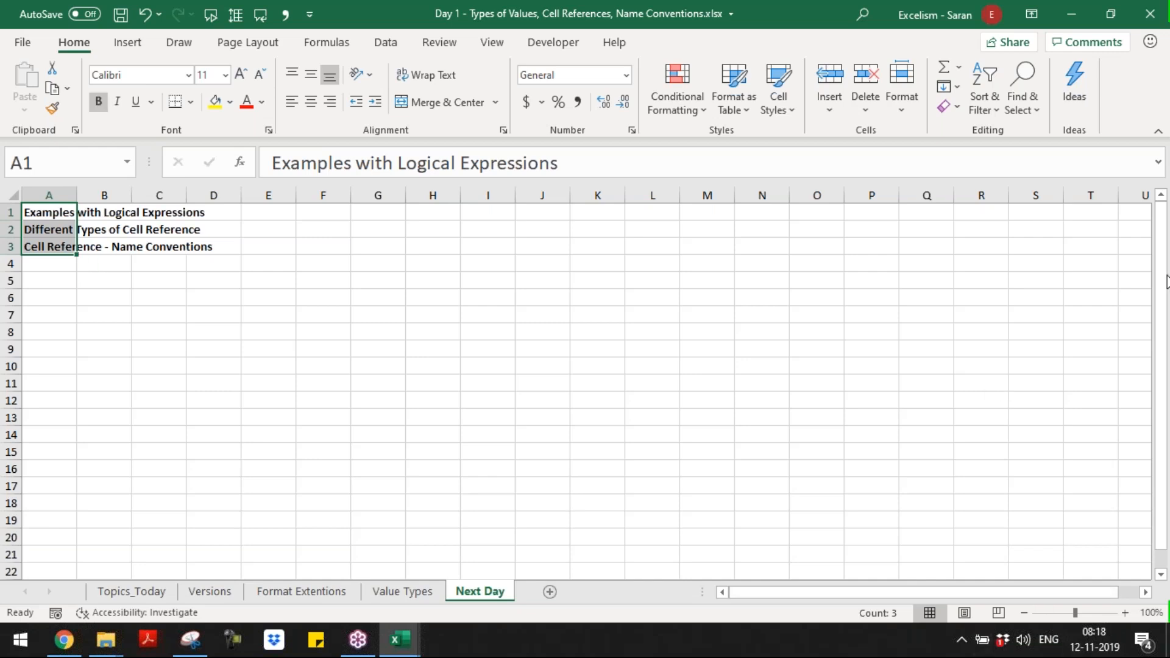
{"action": "left_click", "coordinate": [1164, 276]}
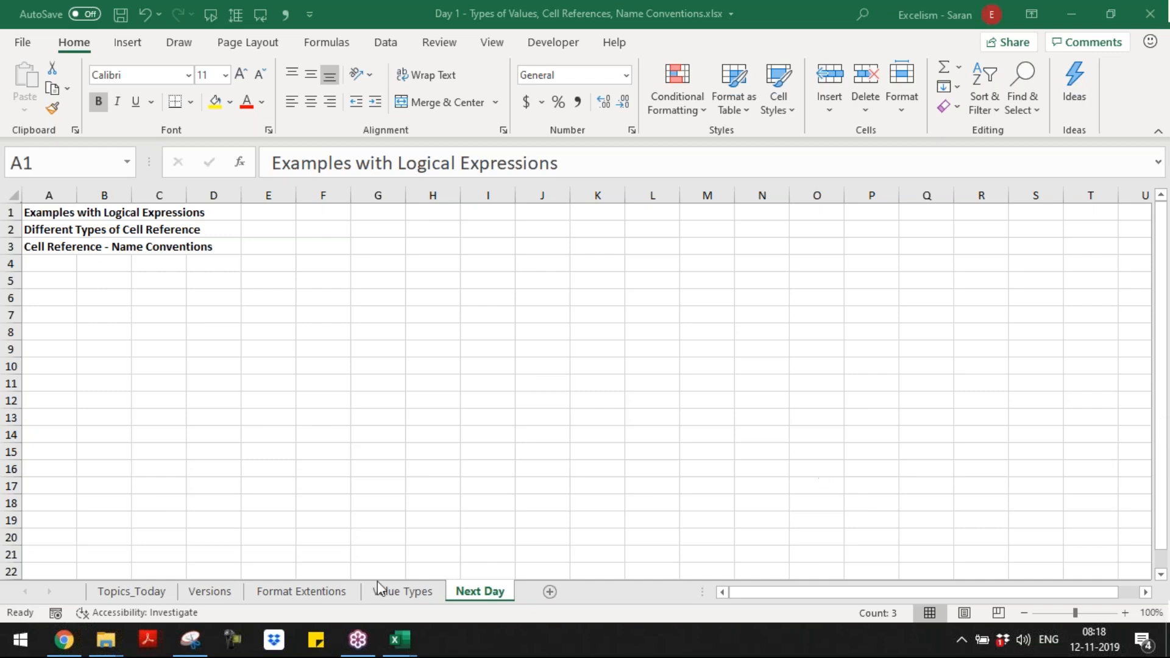
Step: Return to the start of the Value Types sheet and save the workbook
{"action": "left_click", "coordinate": [391, 593]}
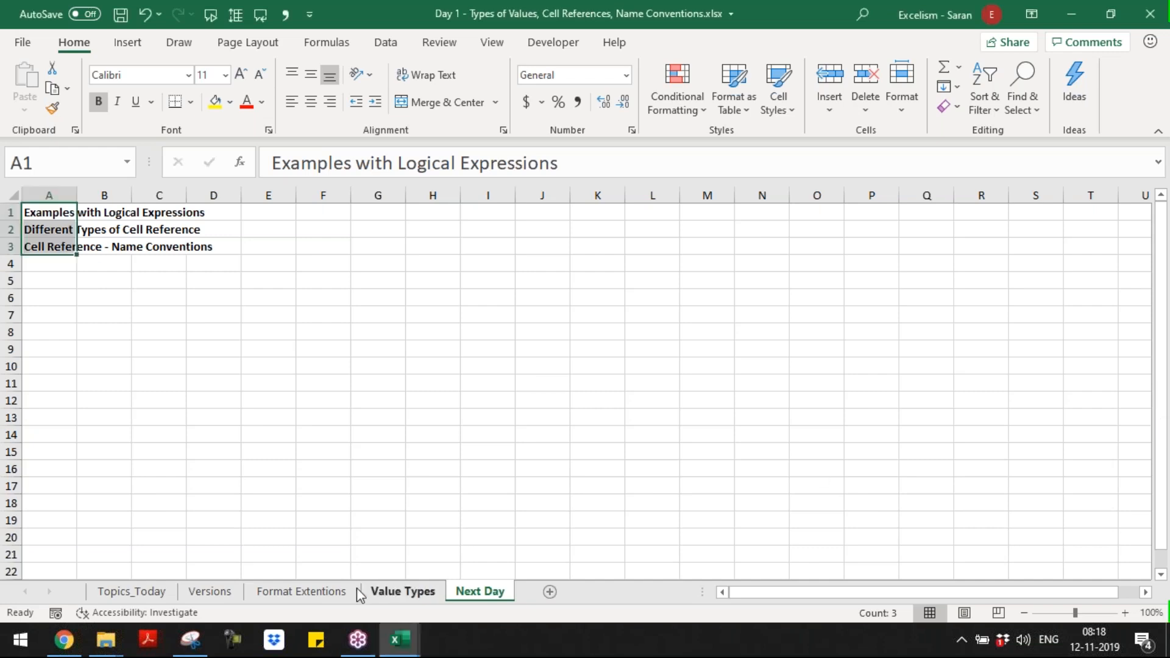
{"action": "left_click", "coordinate": [405, 592]}
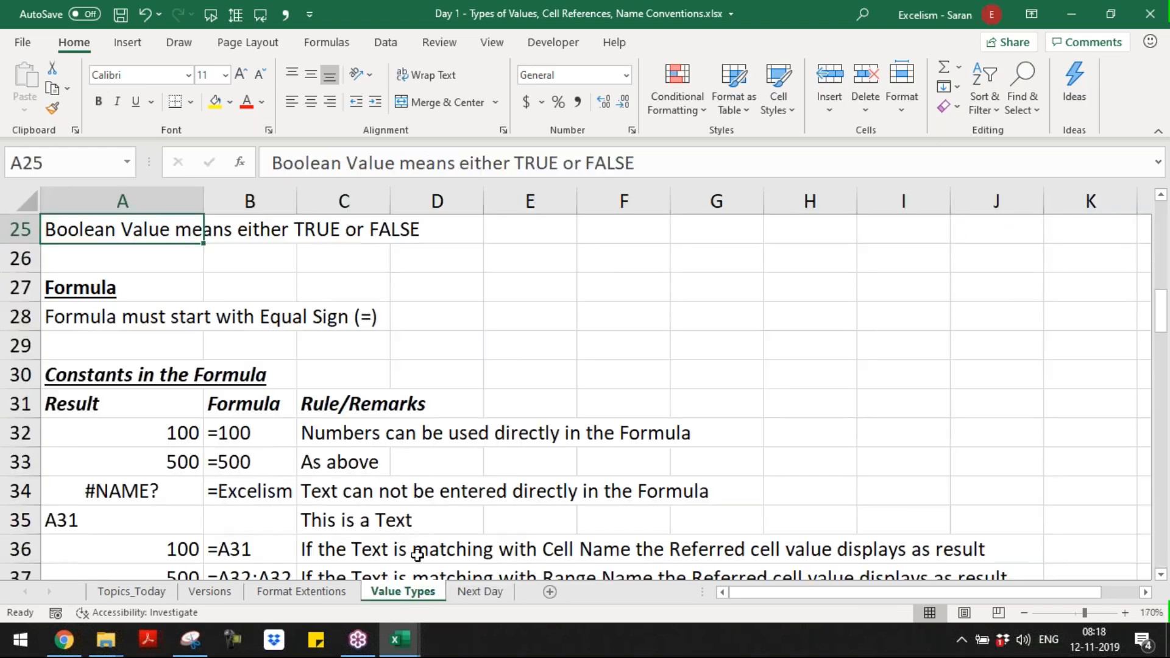
{"action": "key", "text": "ctrl+Home"}
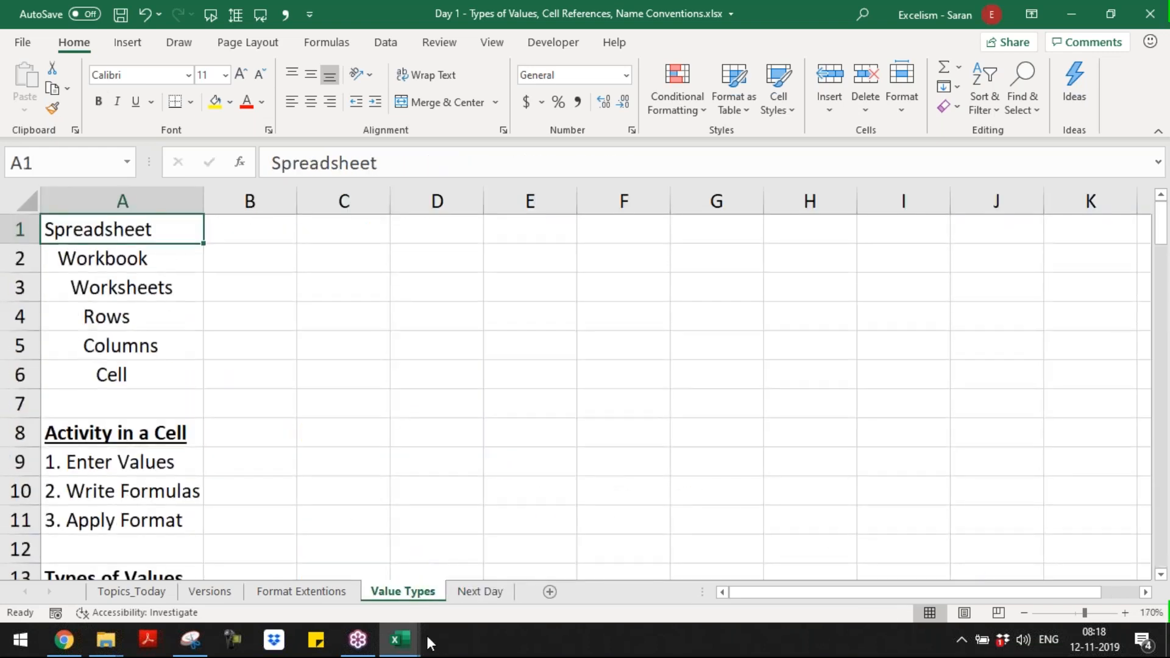
{"action": "left_click", "coordinate": [407, 355]}
{"action": "key", "text": "ctrl+s"}
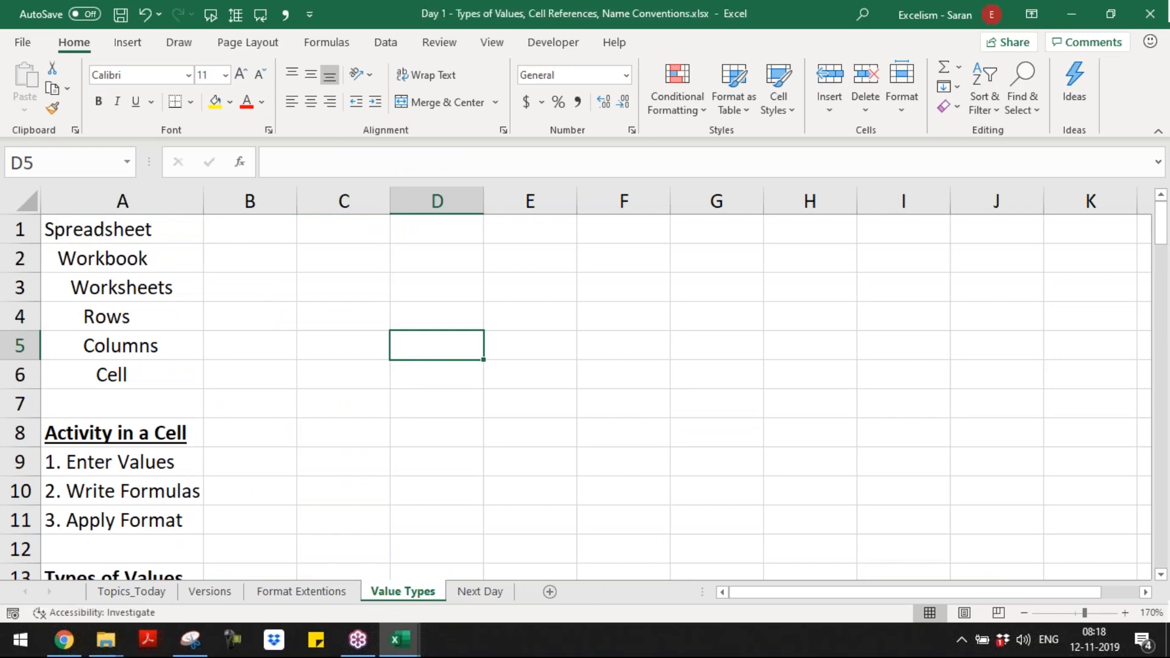
Step: Close the Day 1 workbook, and close Master Short-cuts.xlsx with its changes saved
{"action": "key", "text": "ctrl+w"}
{"action": "key", "text": "ctrl+w"}
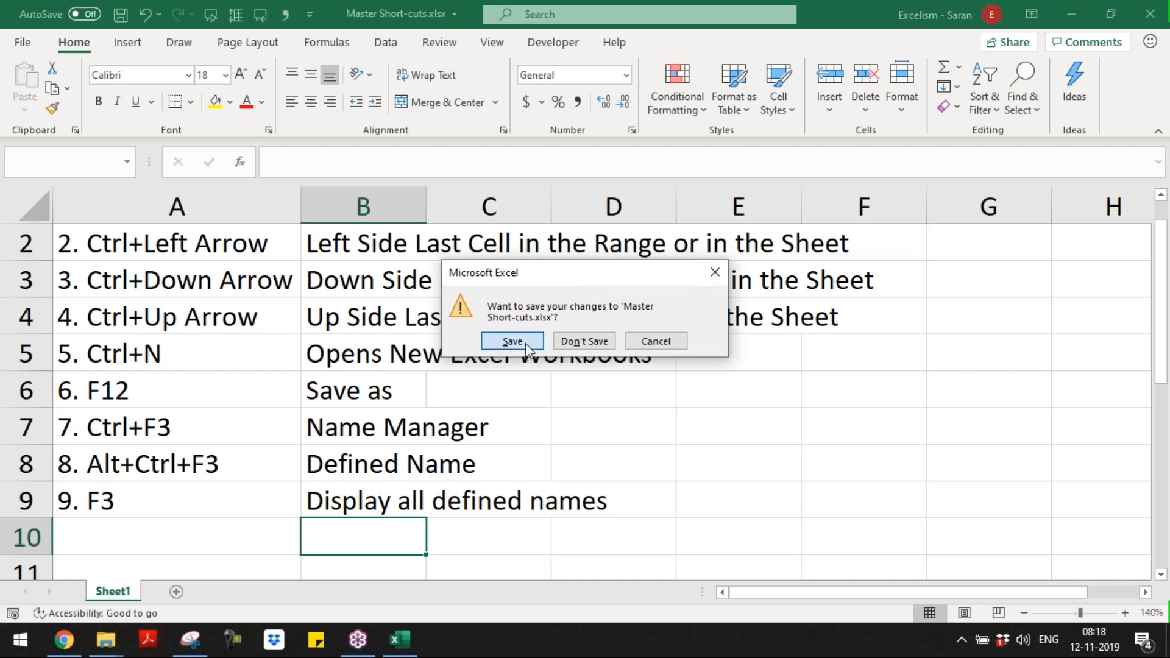
{"action": "left_click", "coordinate": [512, 342]}
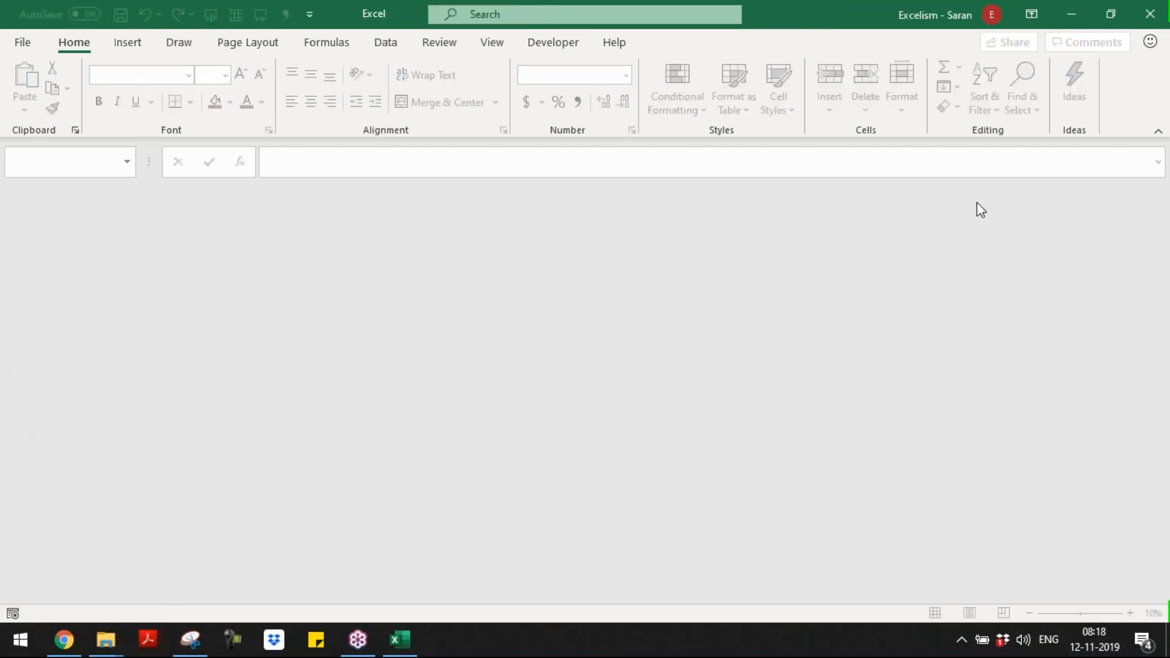